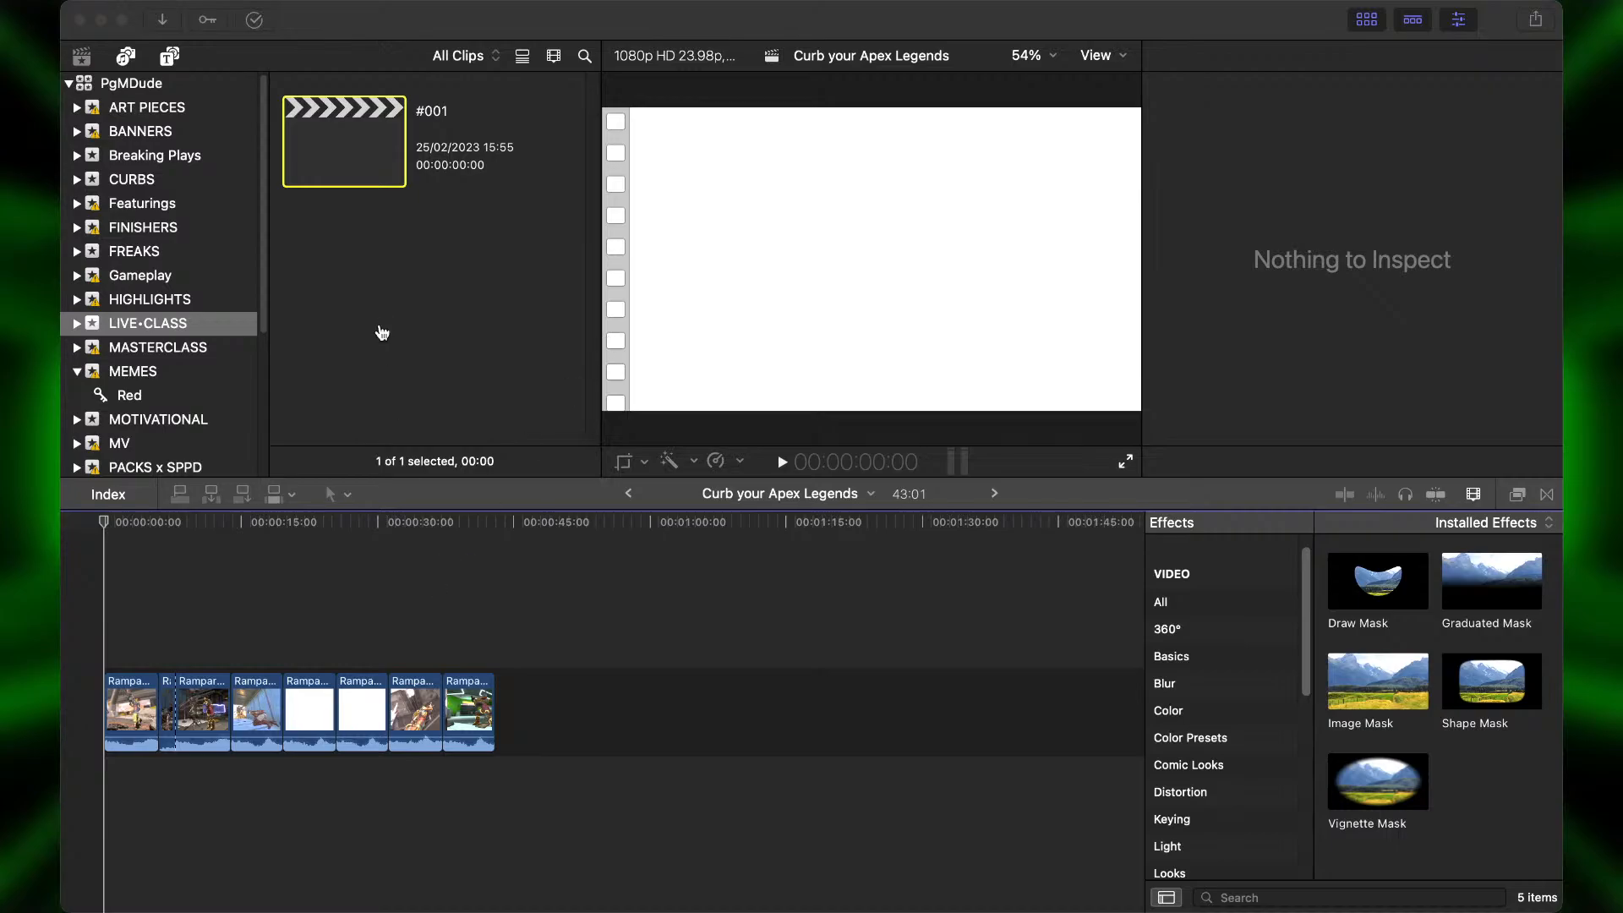
# Play the timeline from its beginning to review the opening Ramparts Finishers clips.
pyautogui.click(382, 333)
pyautogui.press('super+equal')
pyautogui.press('super+equal')
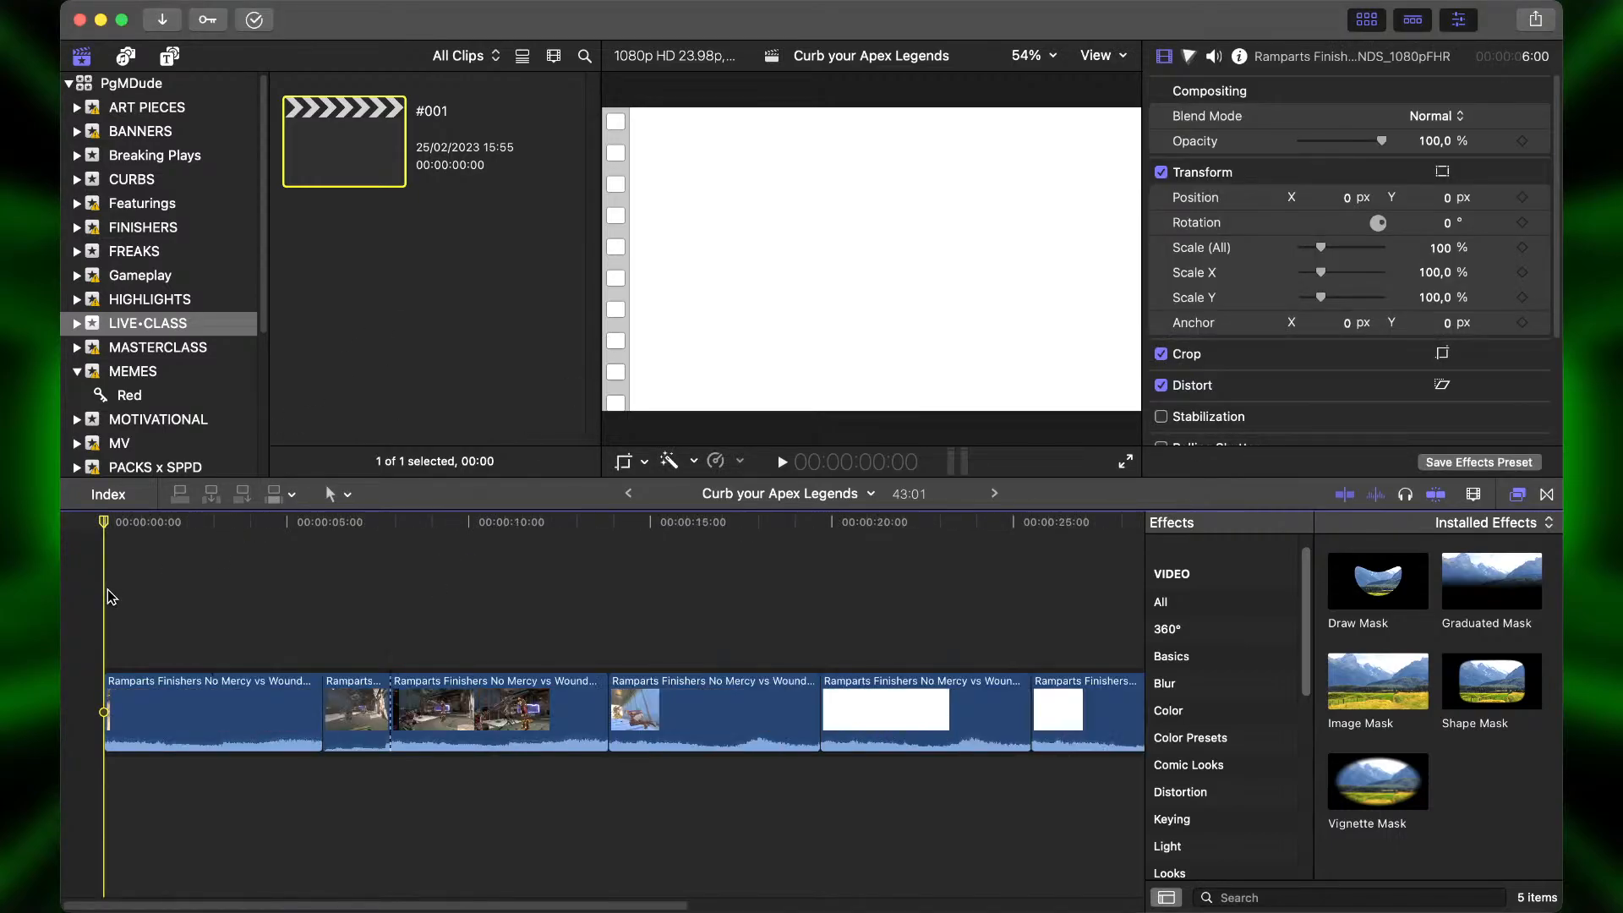
pyautogui.press('super+equal')
pyautogui.press('super+equal')
pyautogui.press('space')
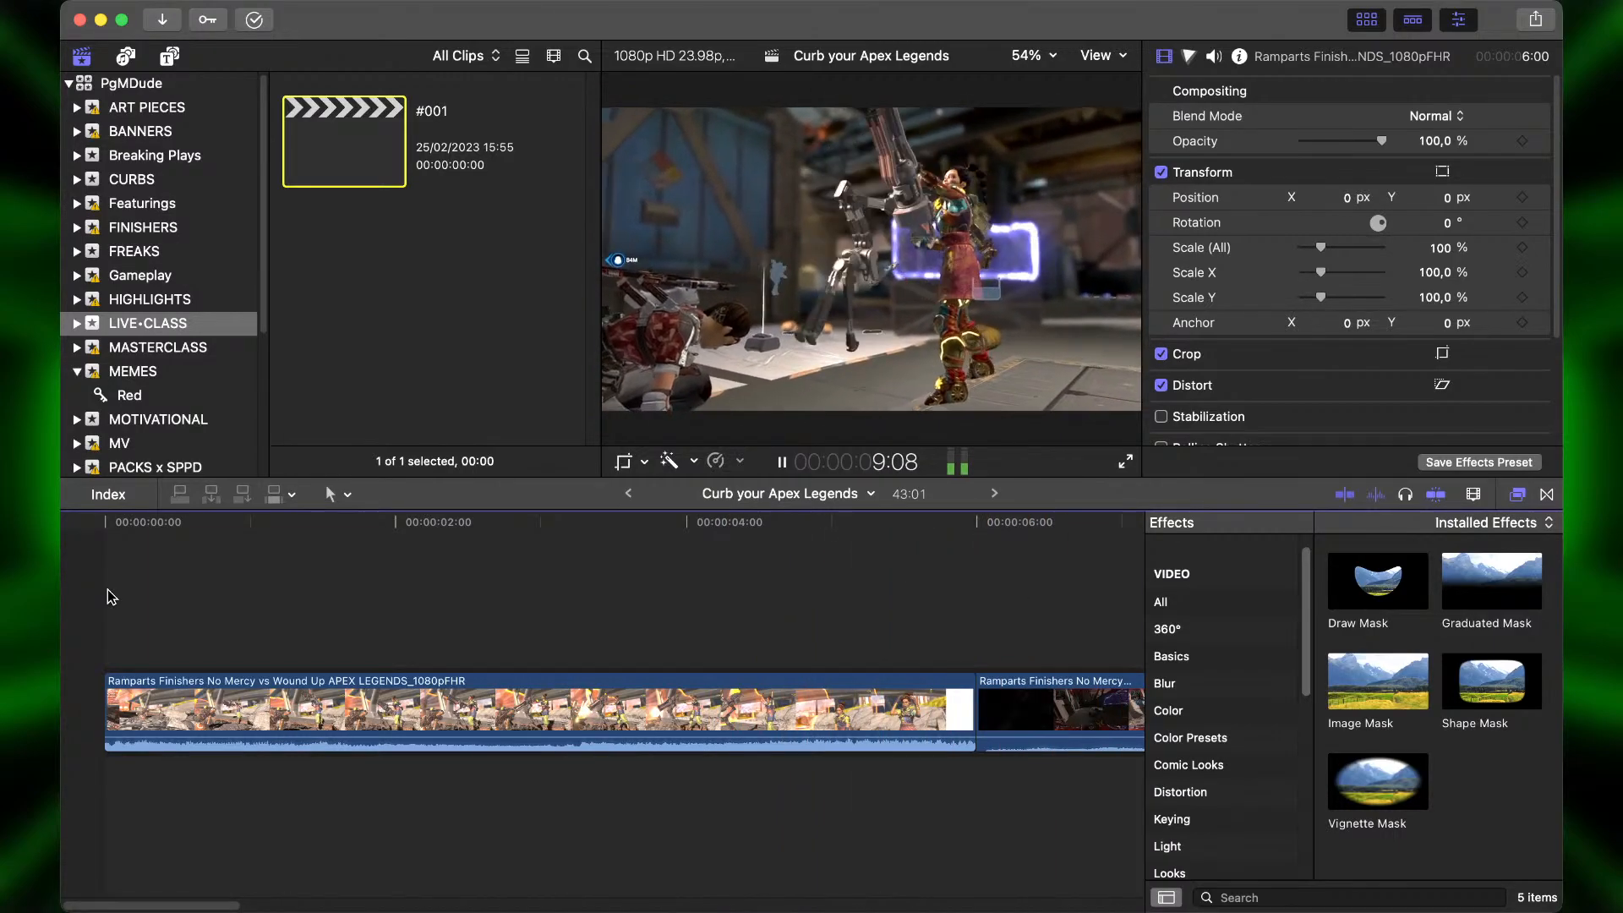
pyautogui.press('super+minus')
pyautogui.press('super+minus')
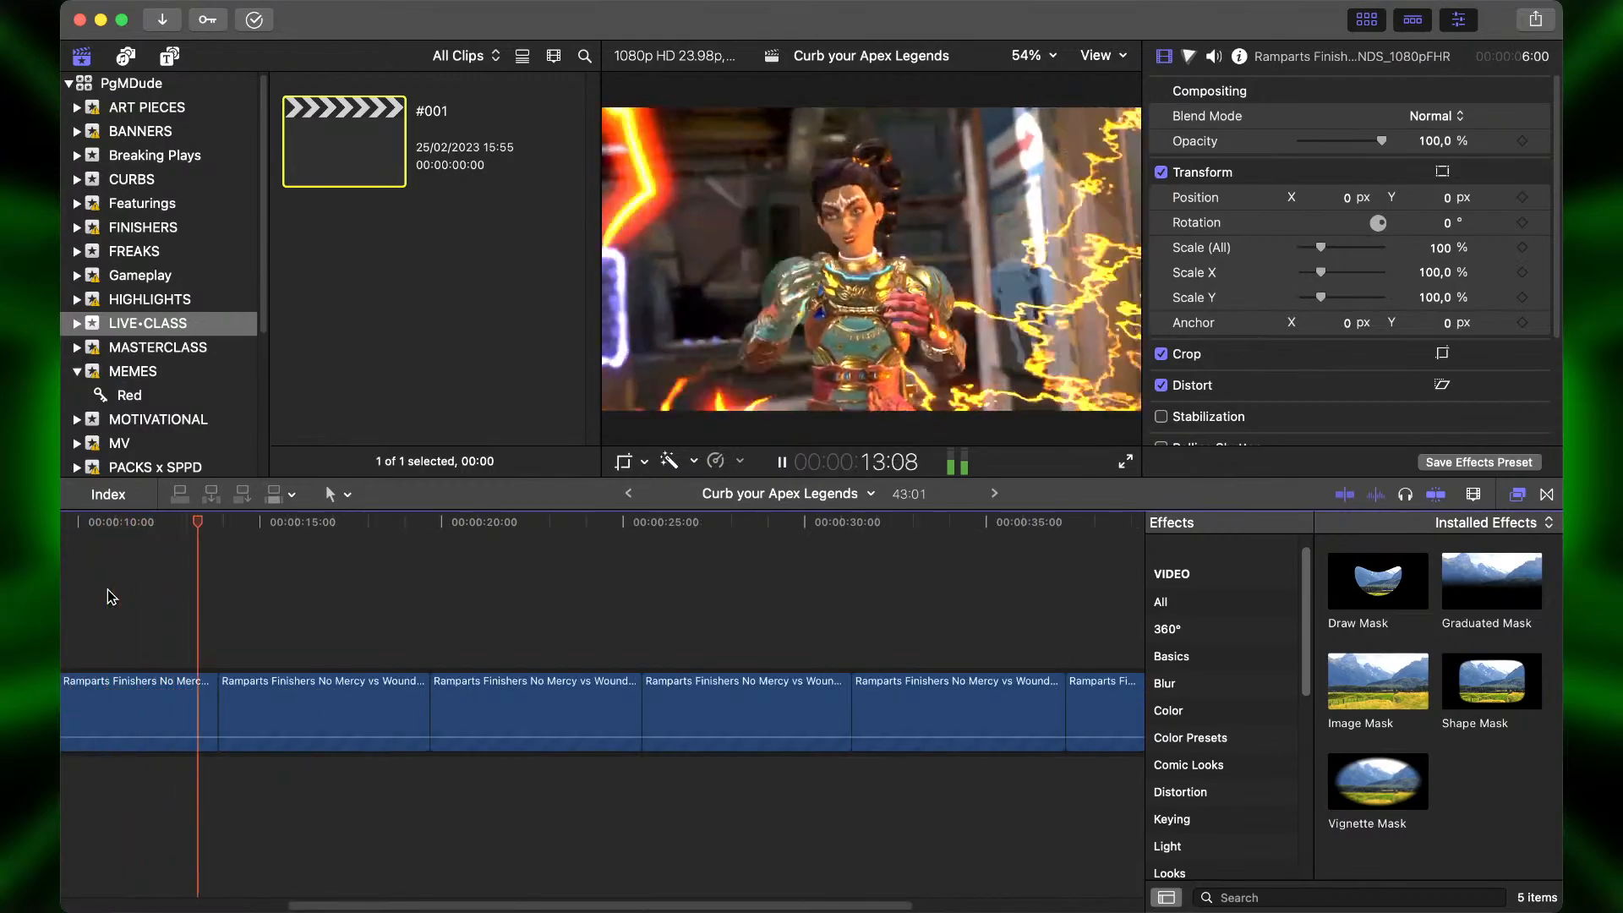
pyautogui.press('space')
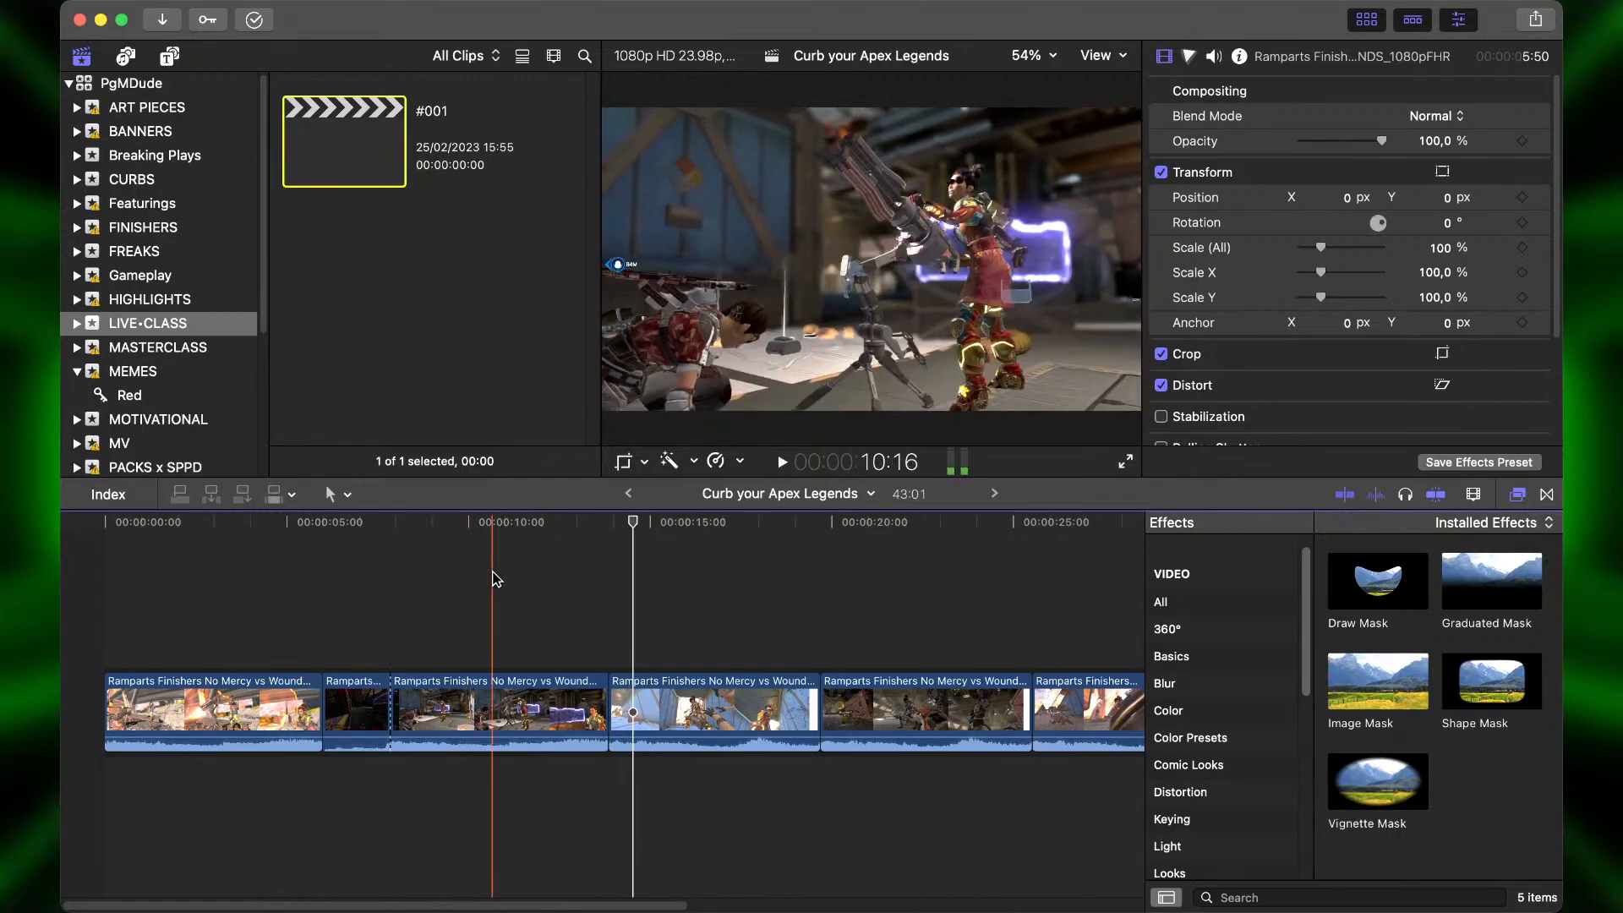
# Replay the third and fourth Ramparts Finishers clips from several points to compare their finisher footage.
pyautogui.press('space')
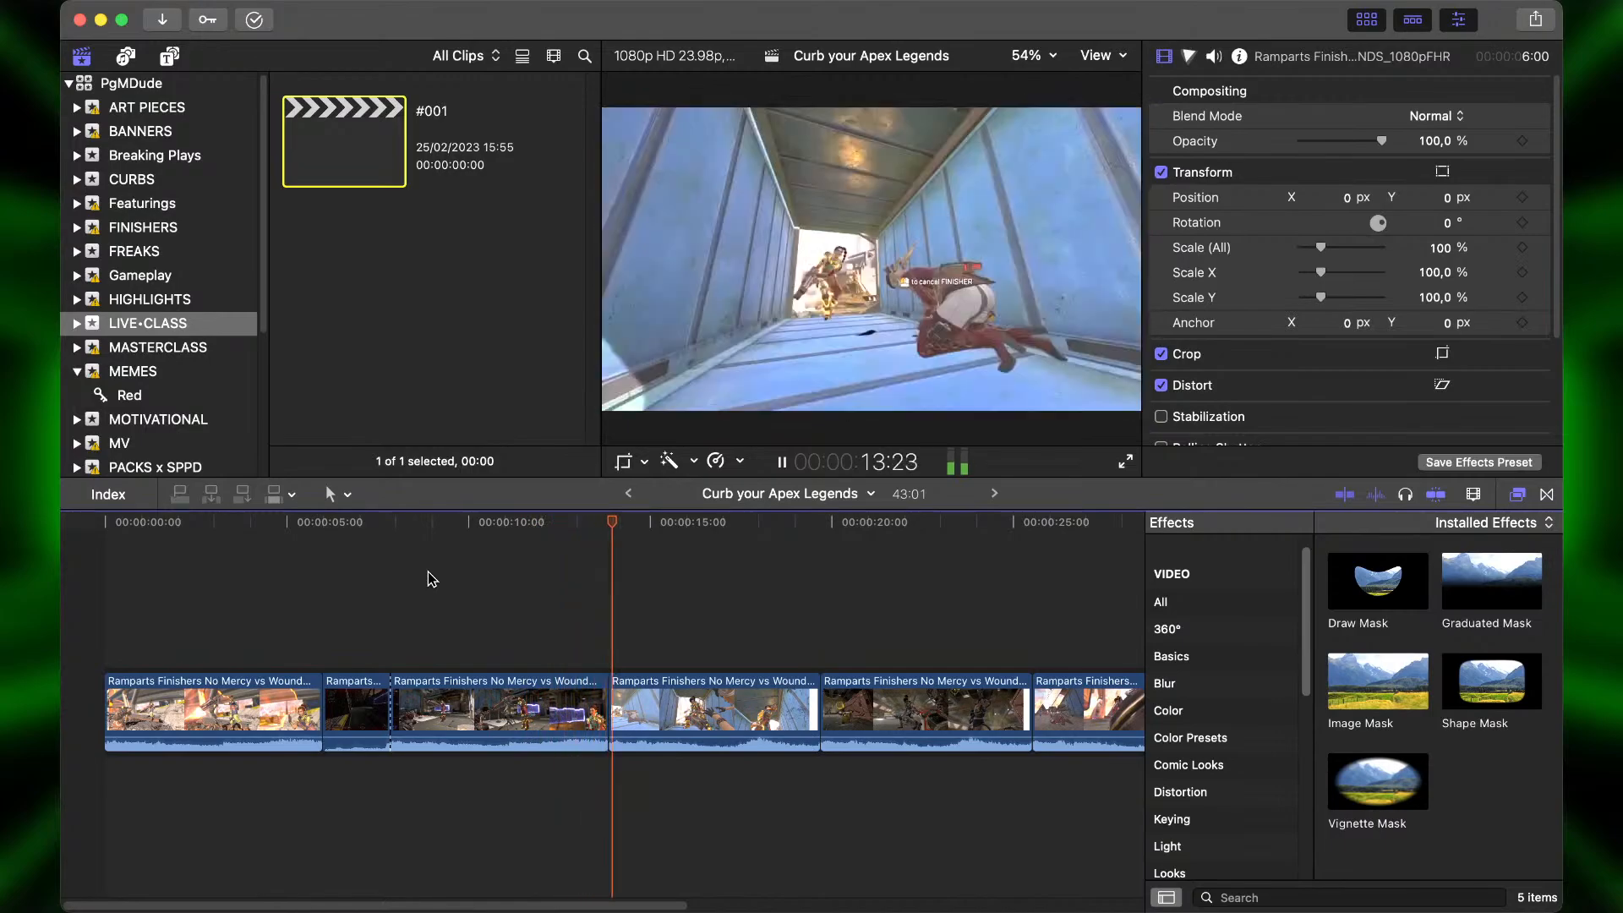
pyautogui.click(428, 572)
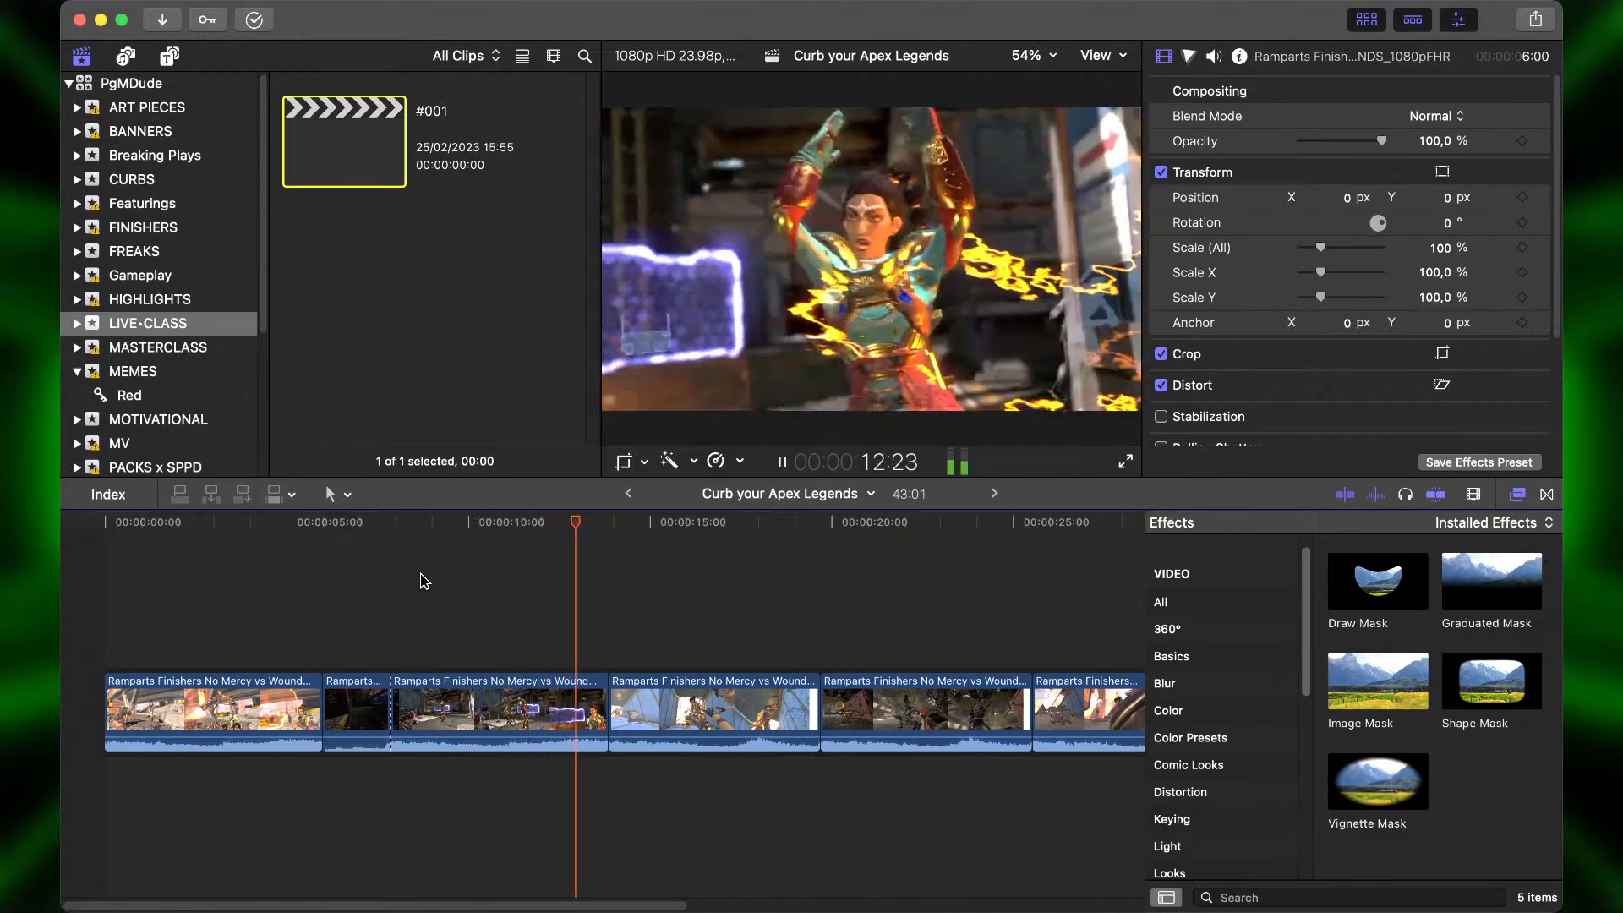
pyautogui.click(414, 581)
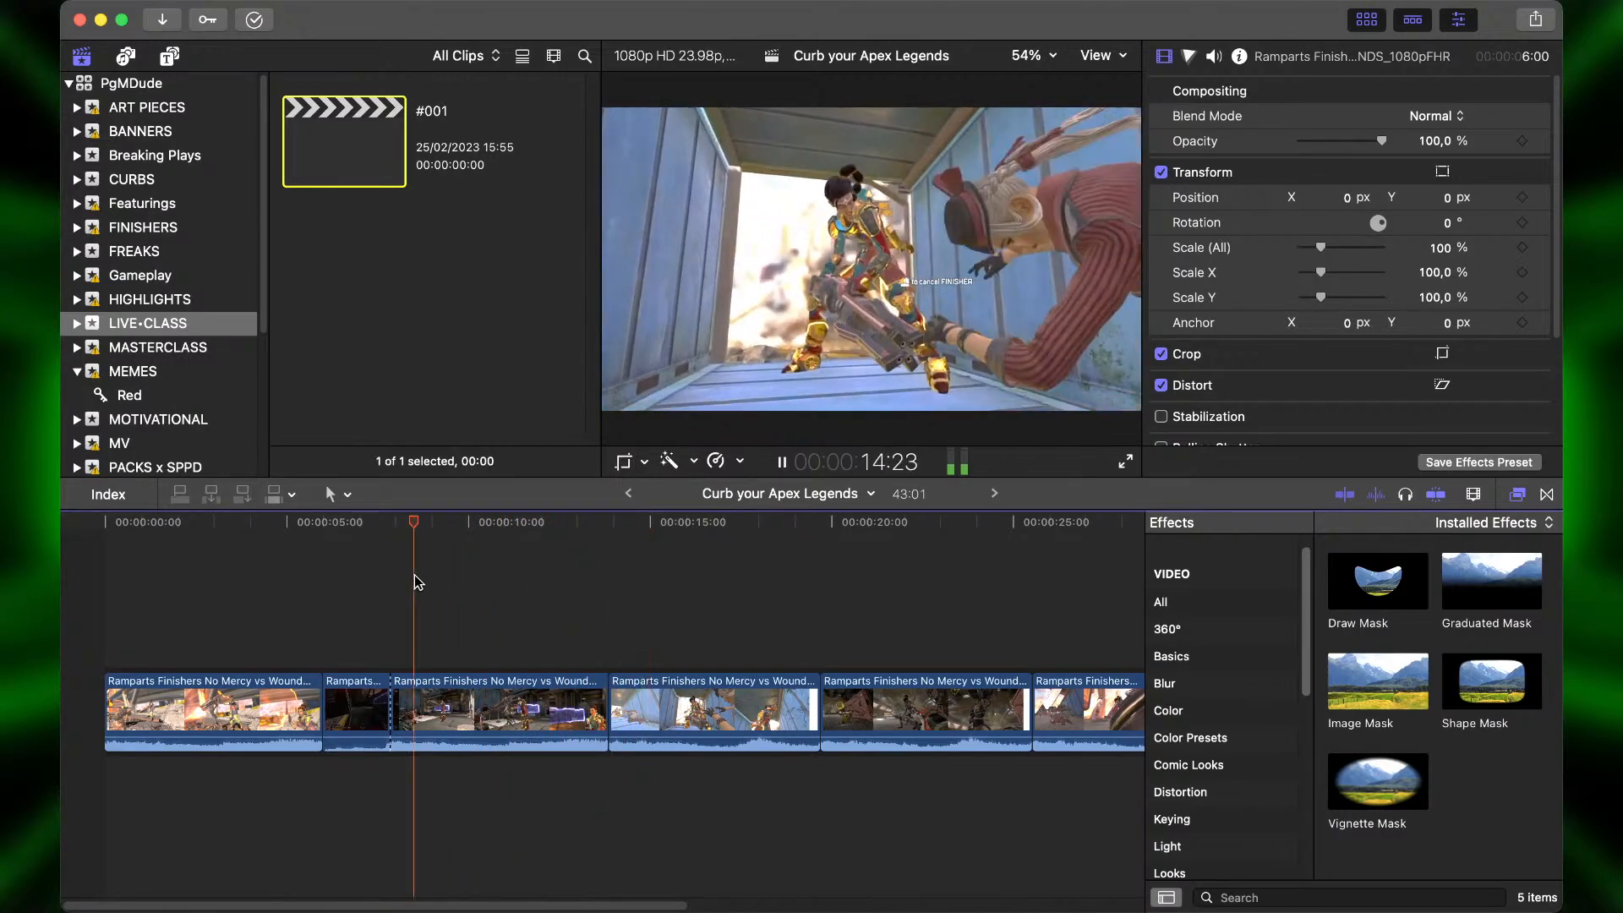
pyautogui.click(631, 602)
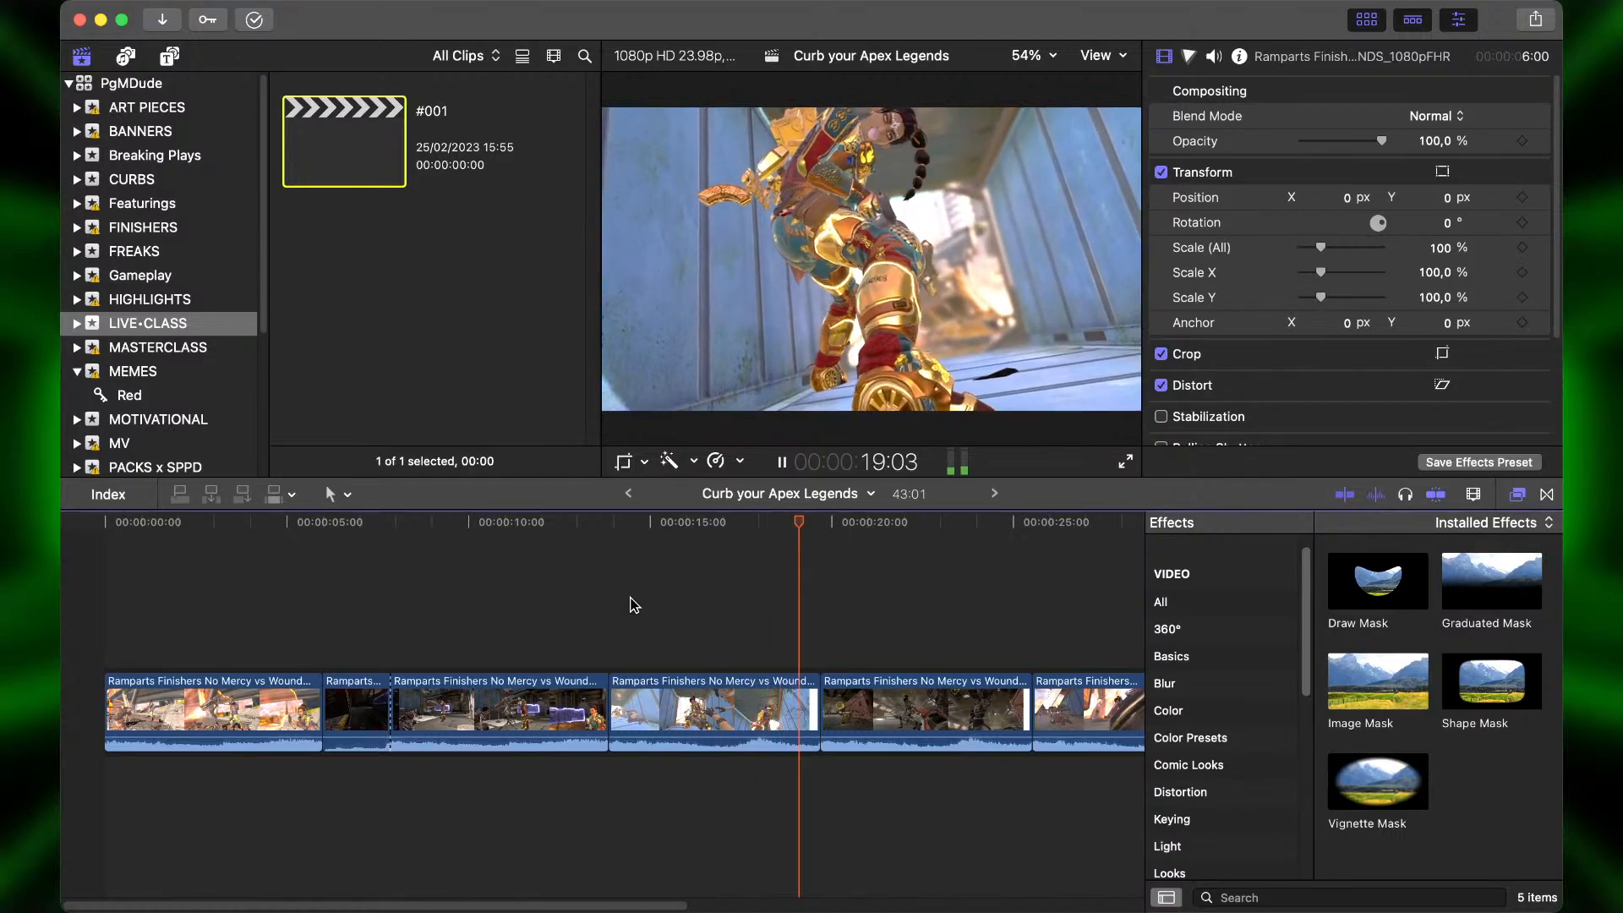
pyautogui.press('space')
pyautogui.press('super+minus')
pyautogui.press('super+minus')
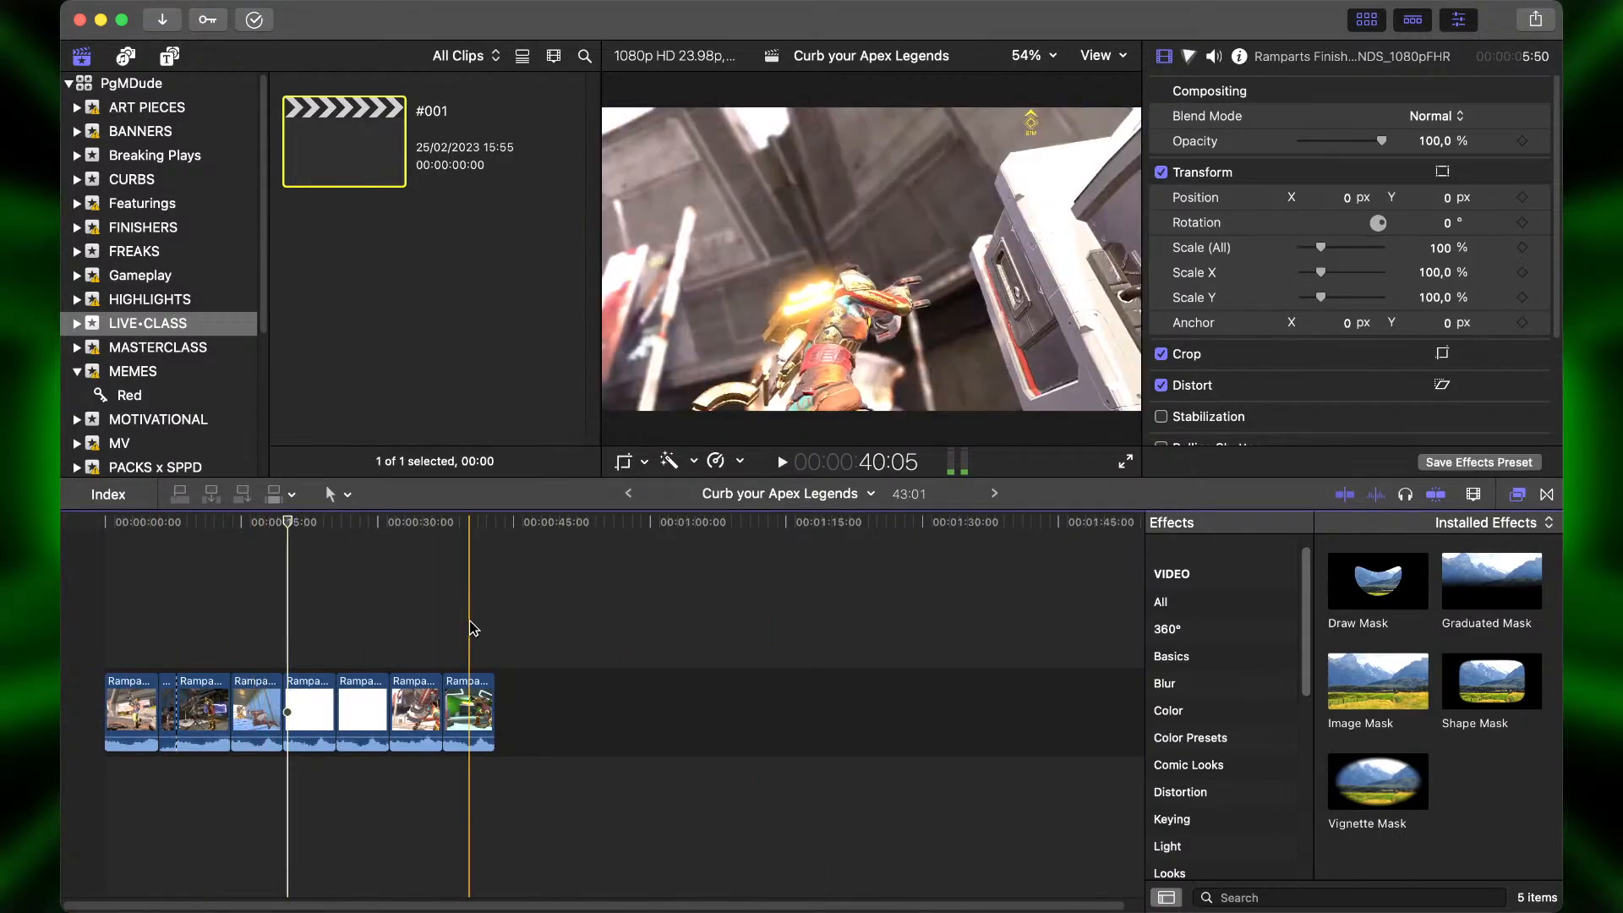
# Delete the first three Ramparts Finishers clips from the start of the timeline.
pyautogui.moveTo(104, 579); pyautogui.dragTo(182, 718)
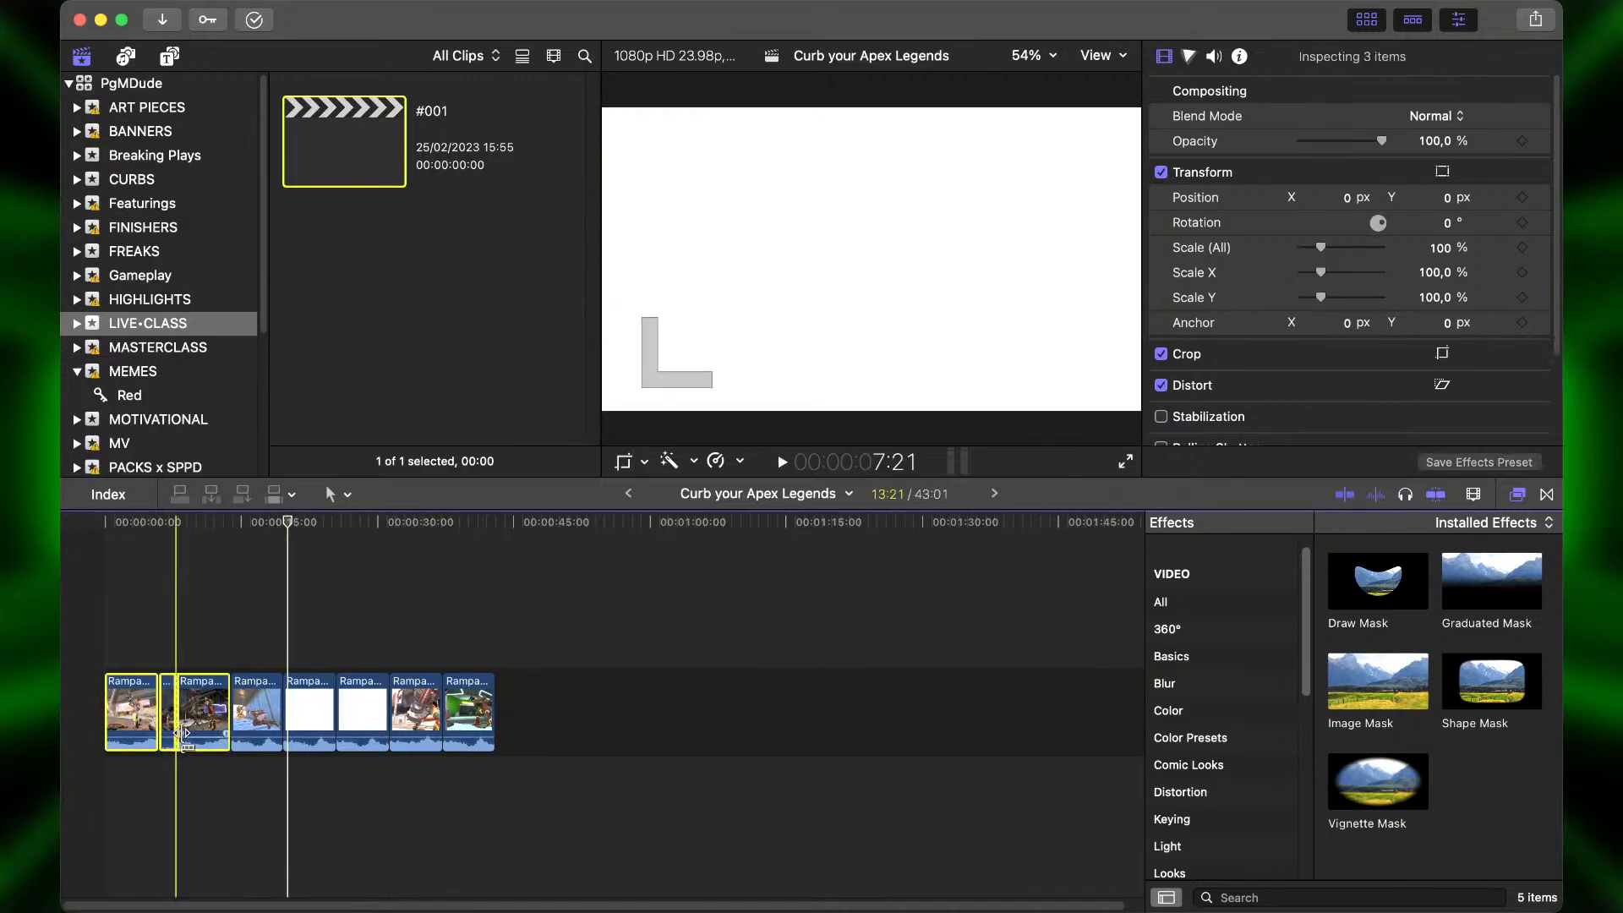
pyautogui.press('super+equal')
pyautogui.press('super+equal')
pyautogui.press('super+equal')
pyautogui.hscroll(-6, 407, 646)
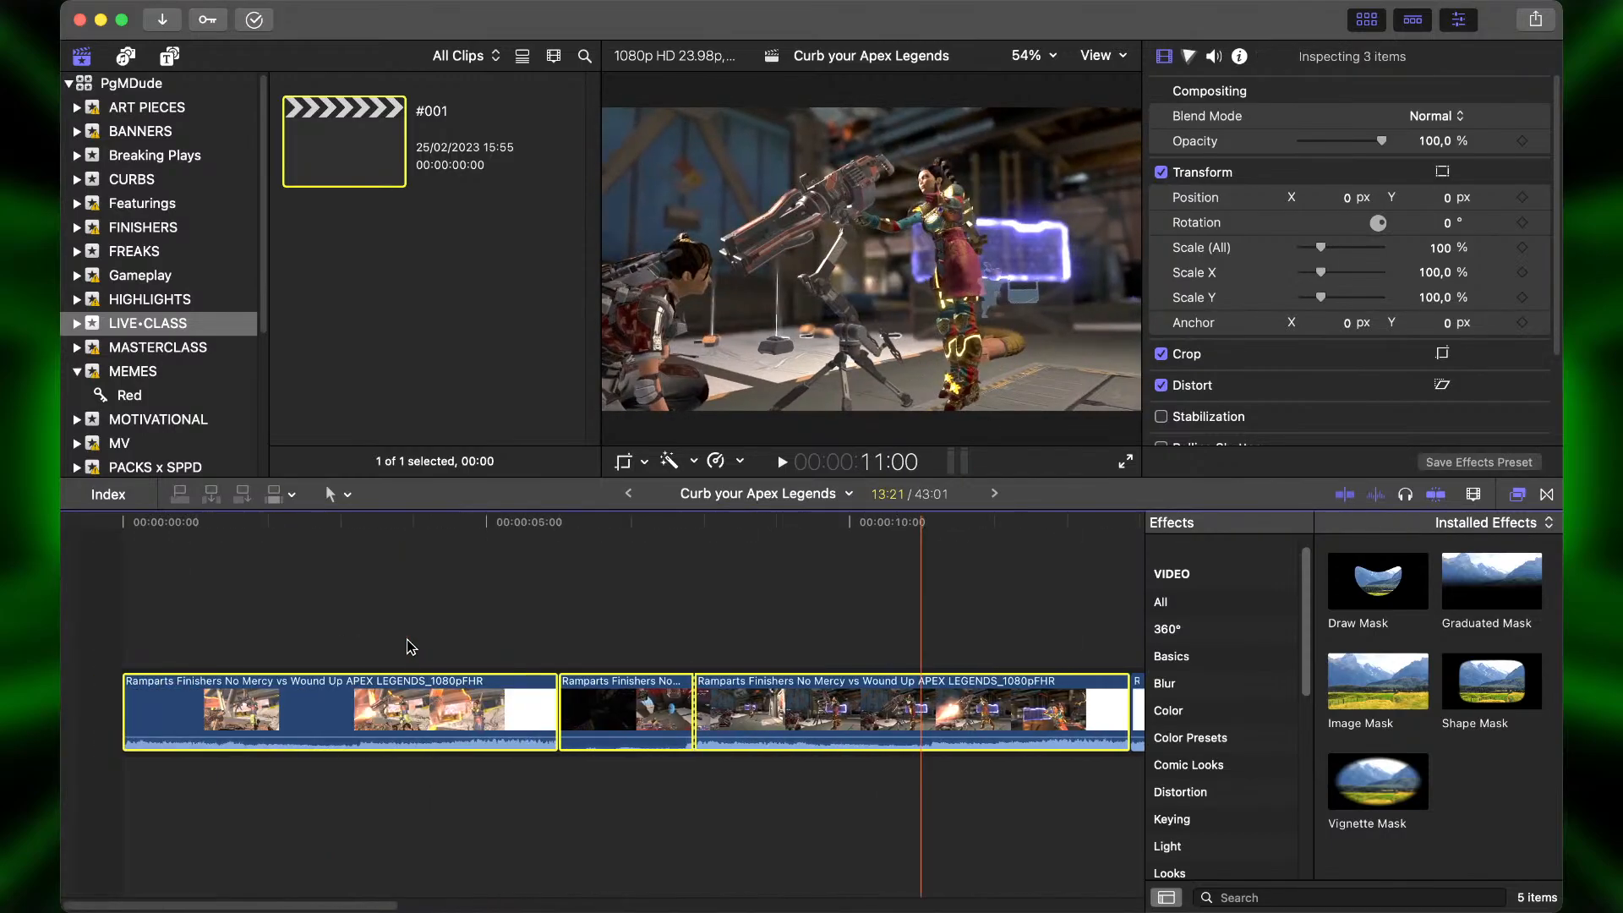
pyautogui.click(435, 647)
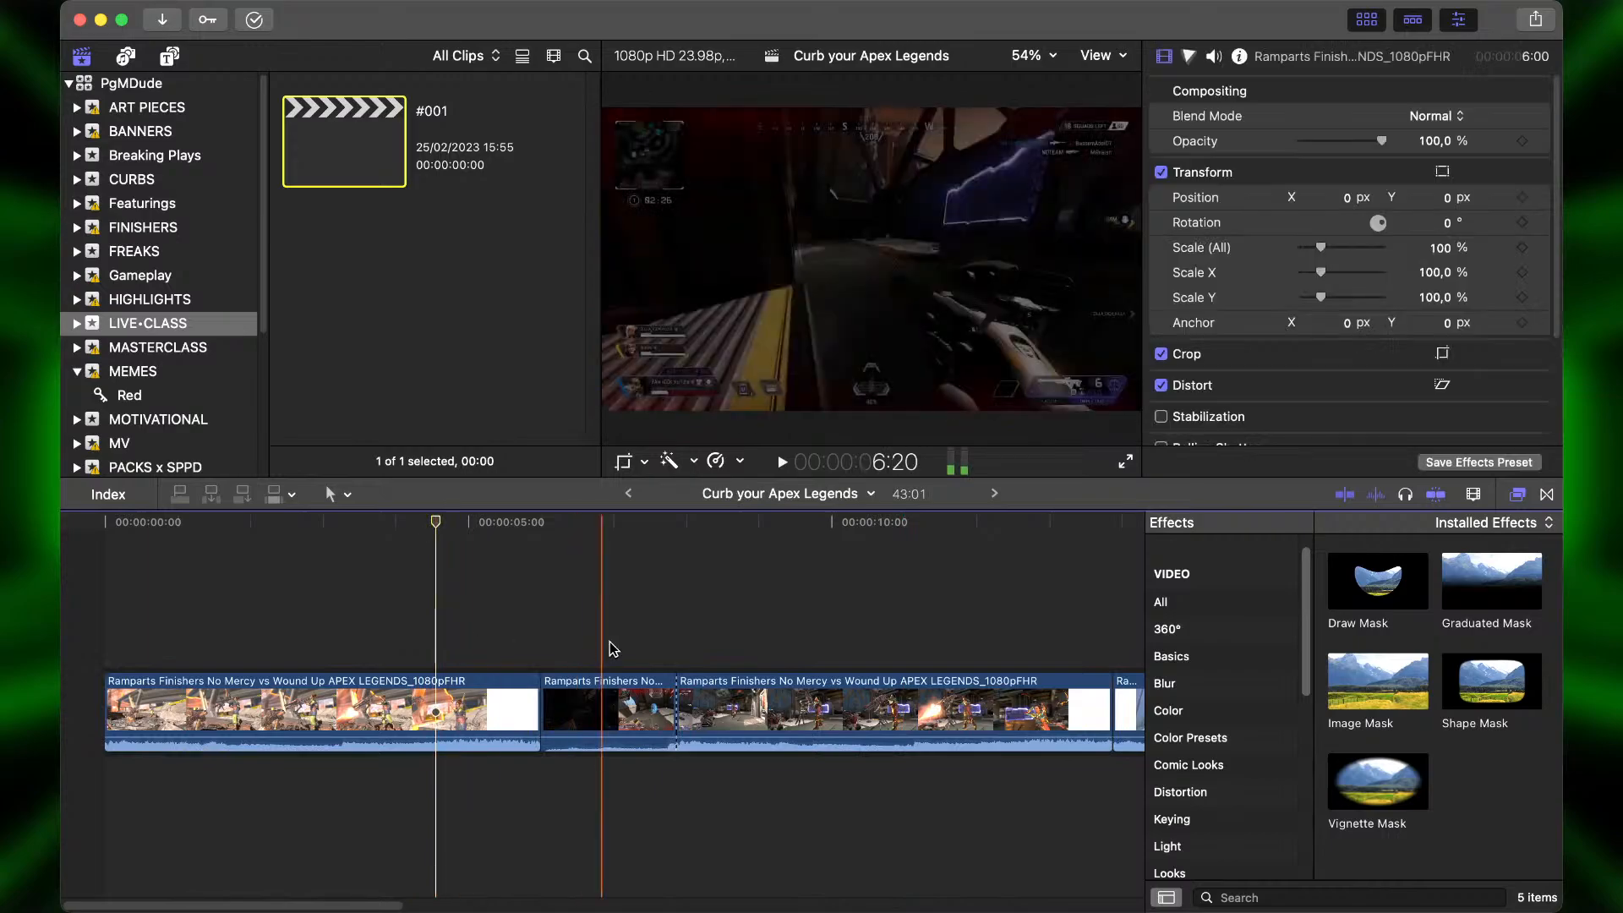
pyautogui.moveTo(475, 627); pyautogui.dragTo(755, 695)
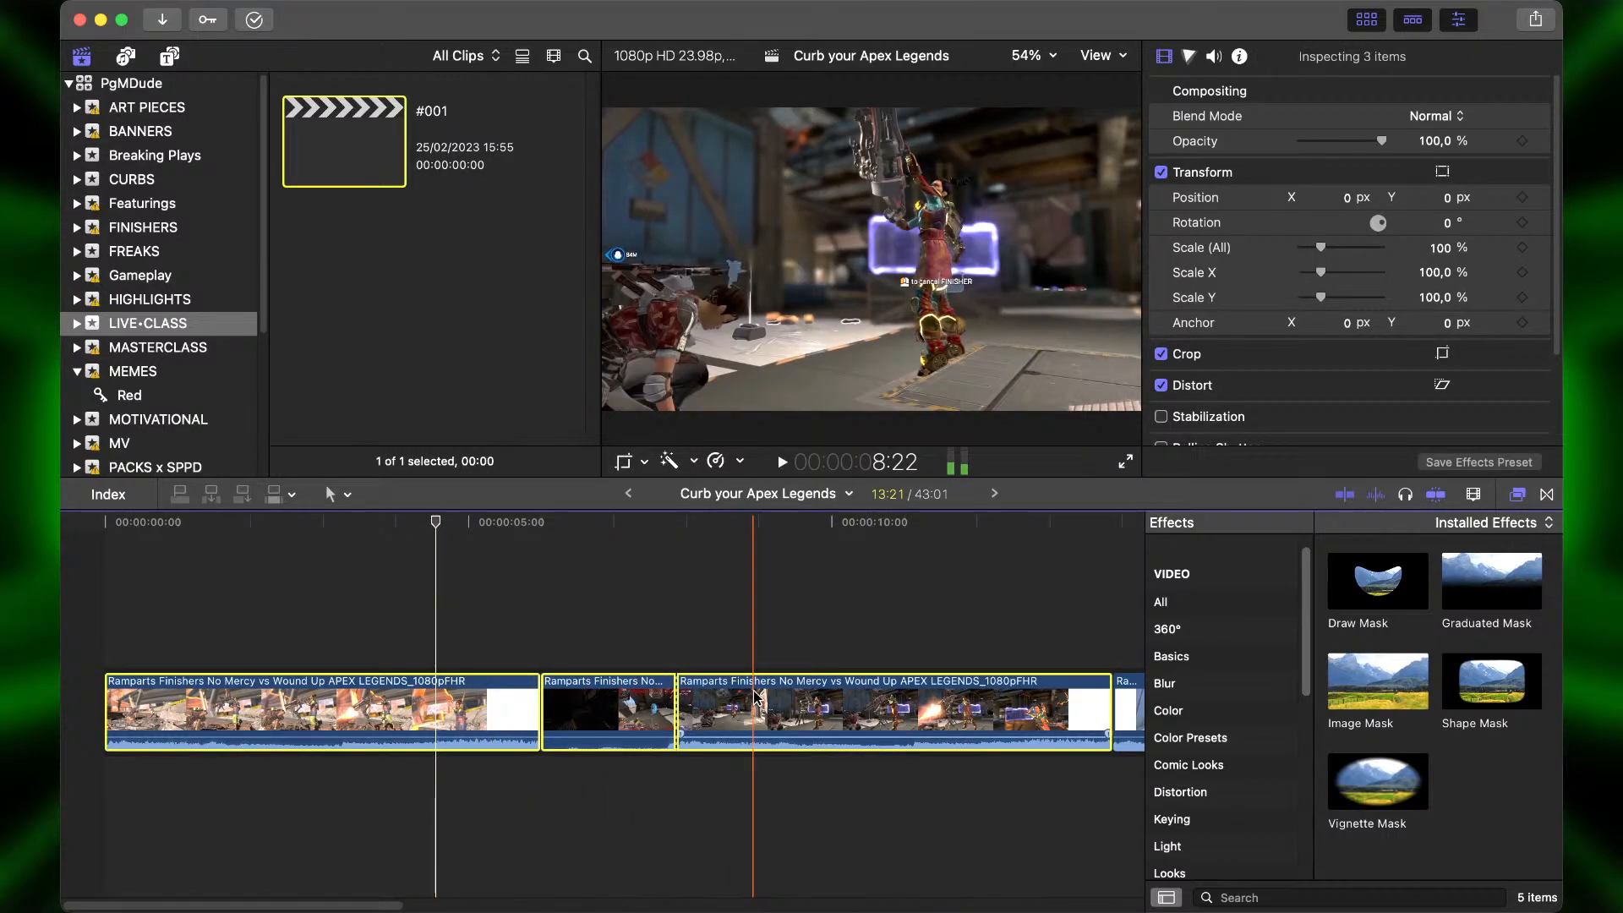
pyautogui.press('BackSpace')
pyautogui.press('super+minus')
pyautogui.press('super+minus')
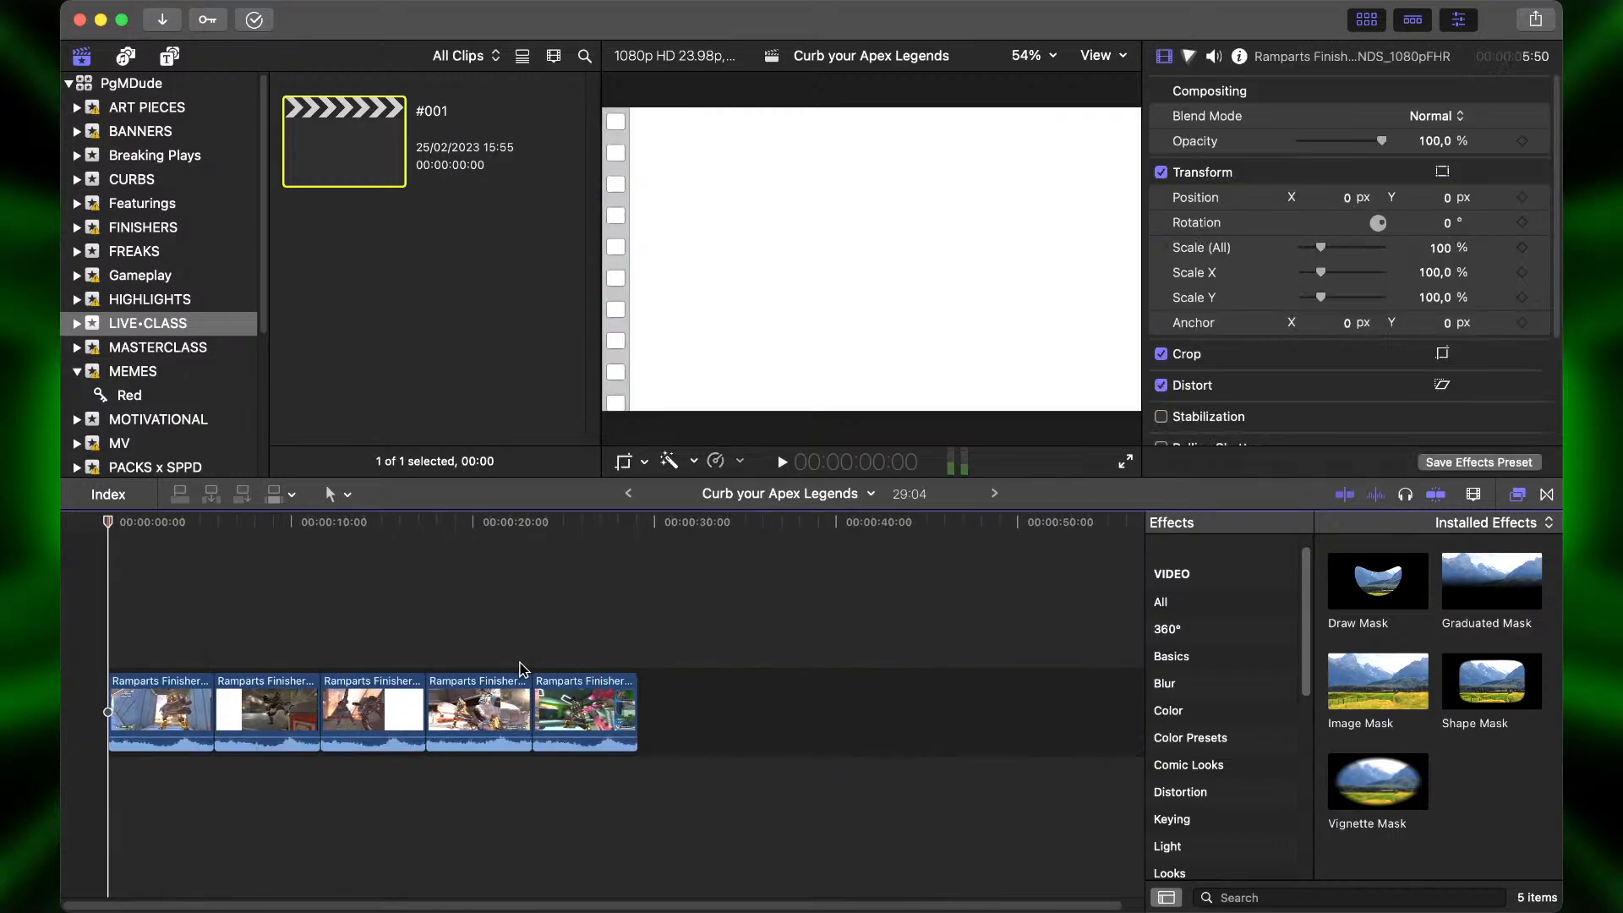
# Insert the ten additional gameplay clips at the start of the timeline, before the remaining Ramparts Finishers clips.
pyautogui.press('super+Tab')
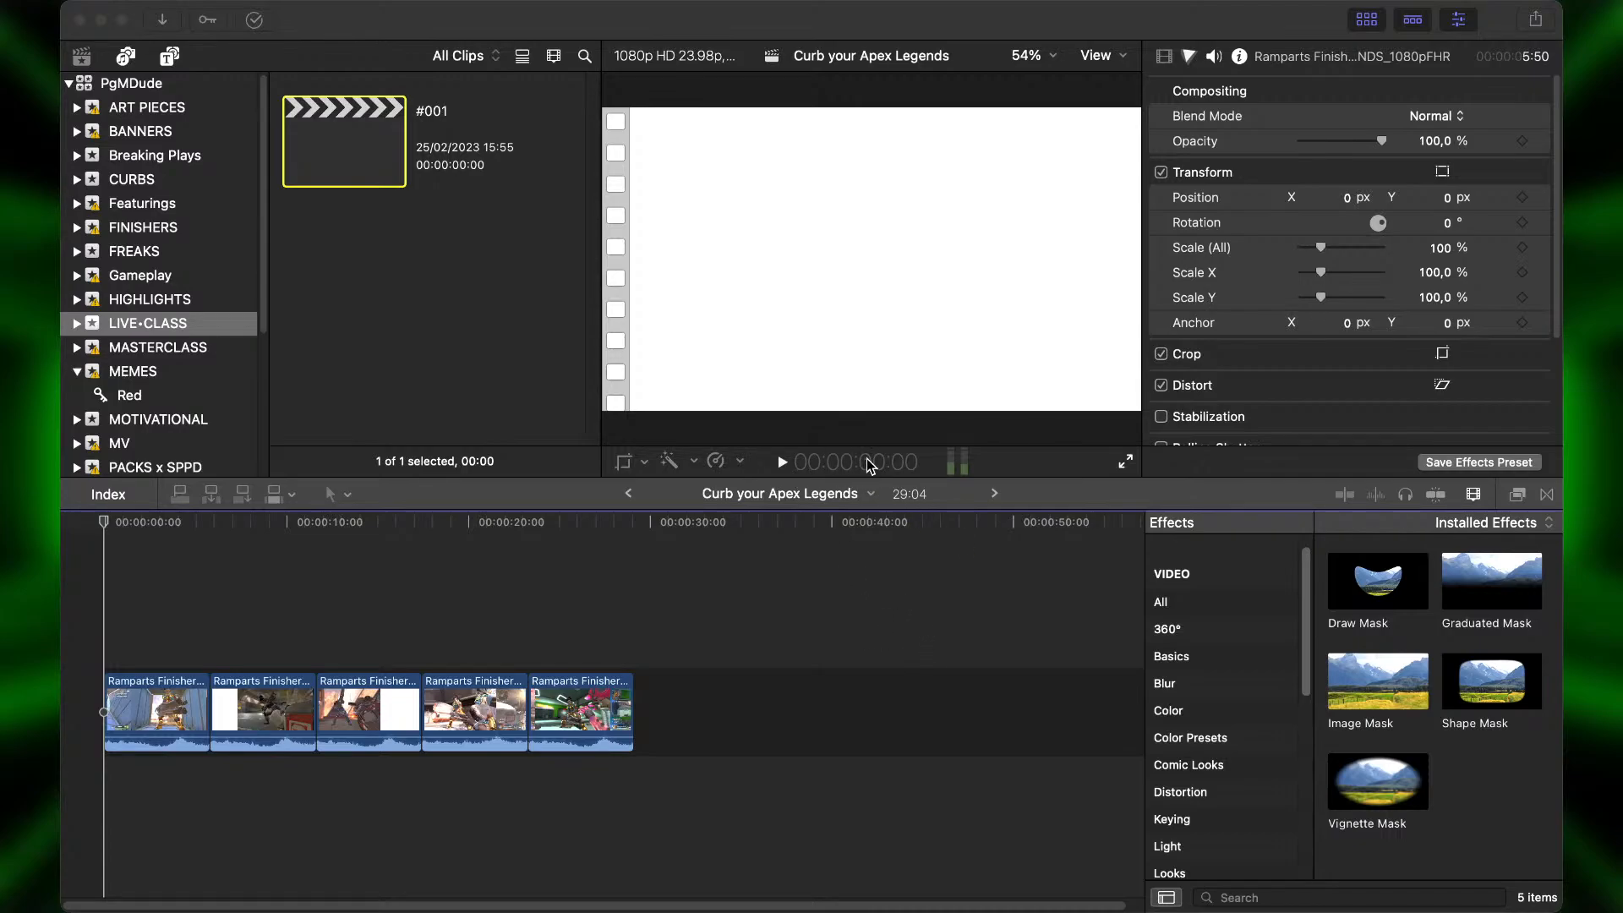
pyautogui.click(628, 551)
pyautogui.moveTo(201, 747); pyautogui.dragTo(81, 698)
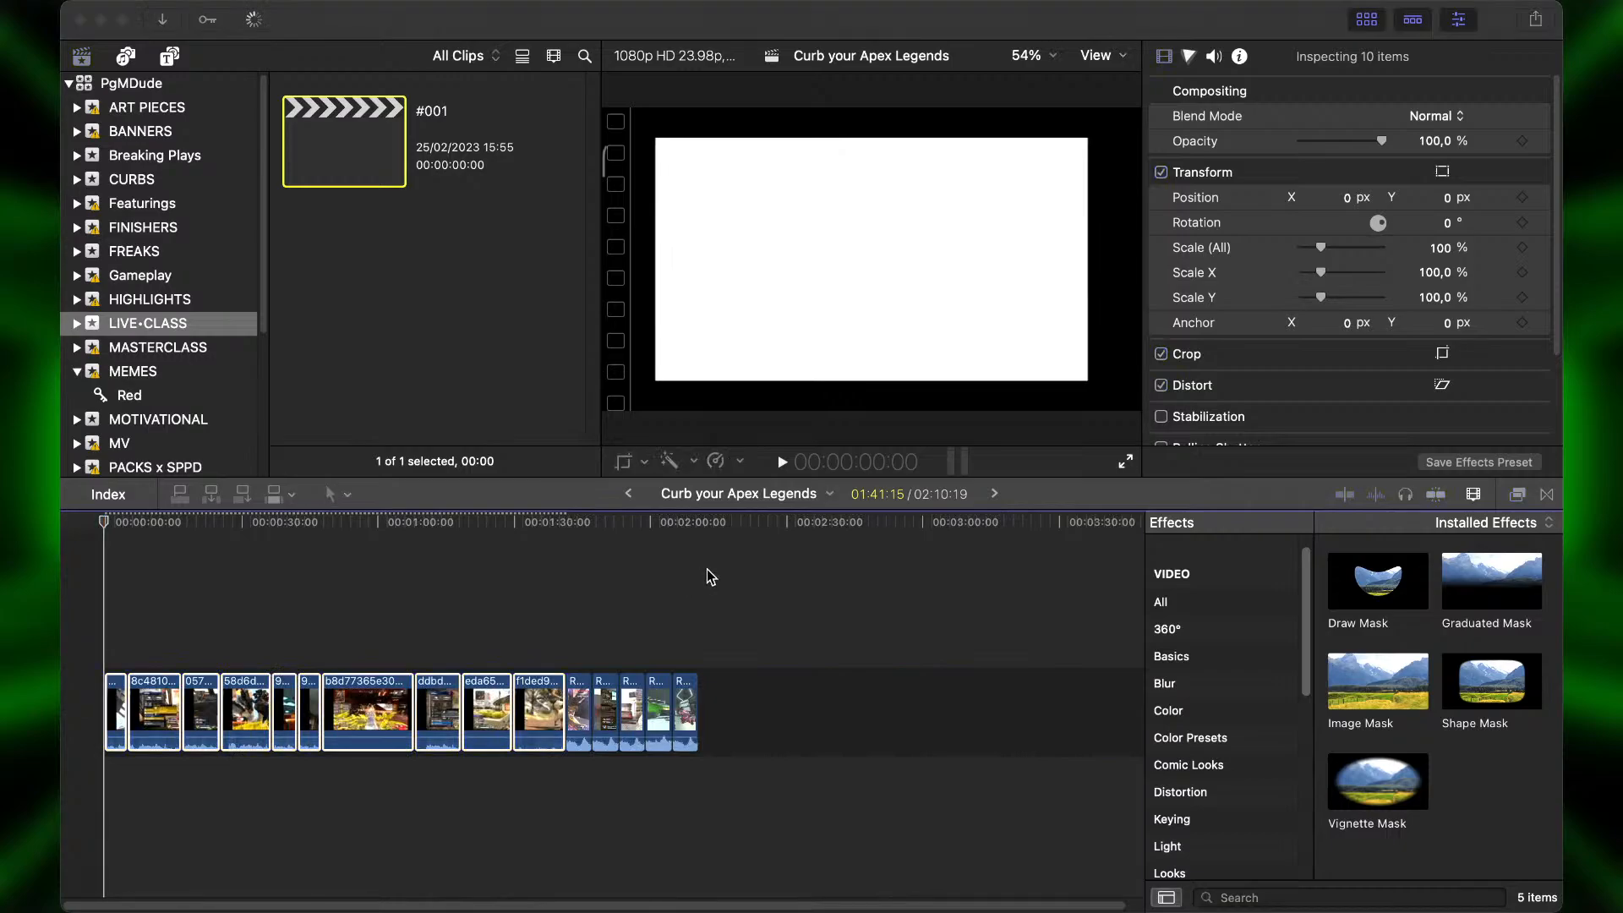
pyautogui.click(786, 565)
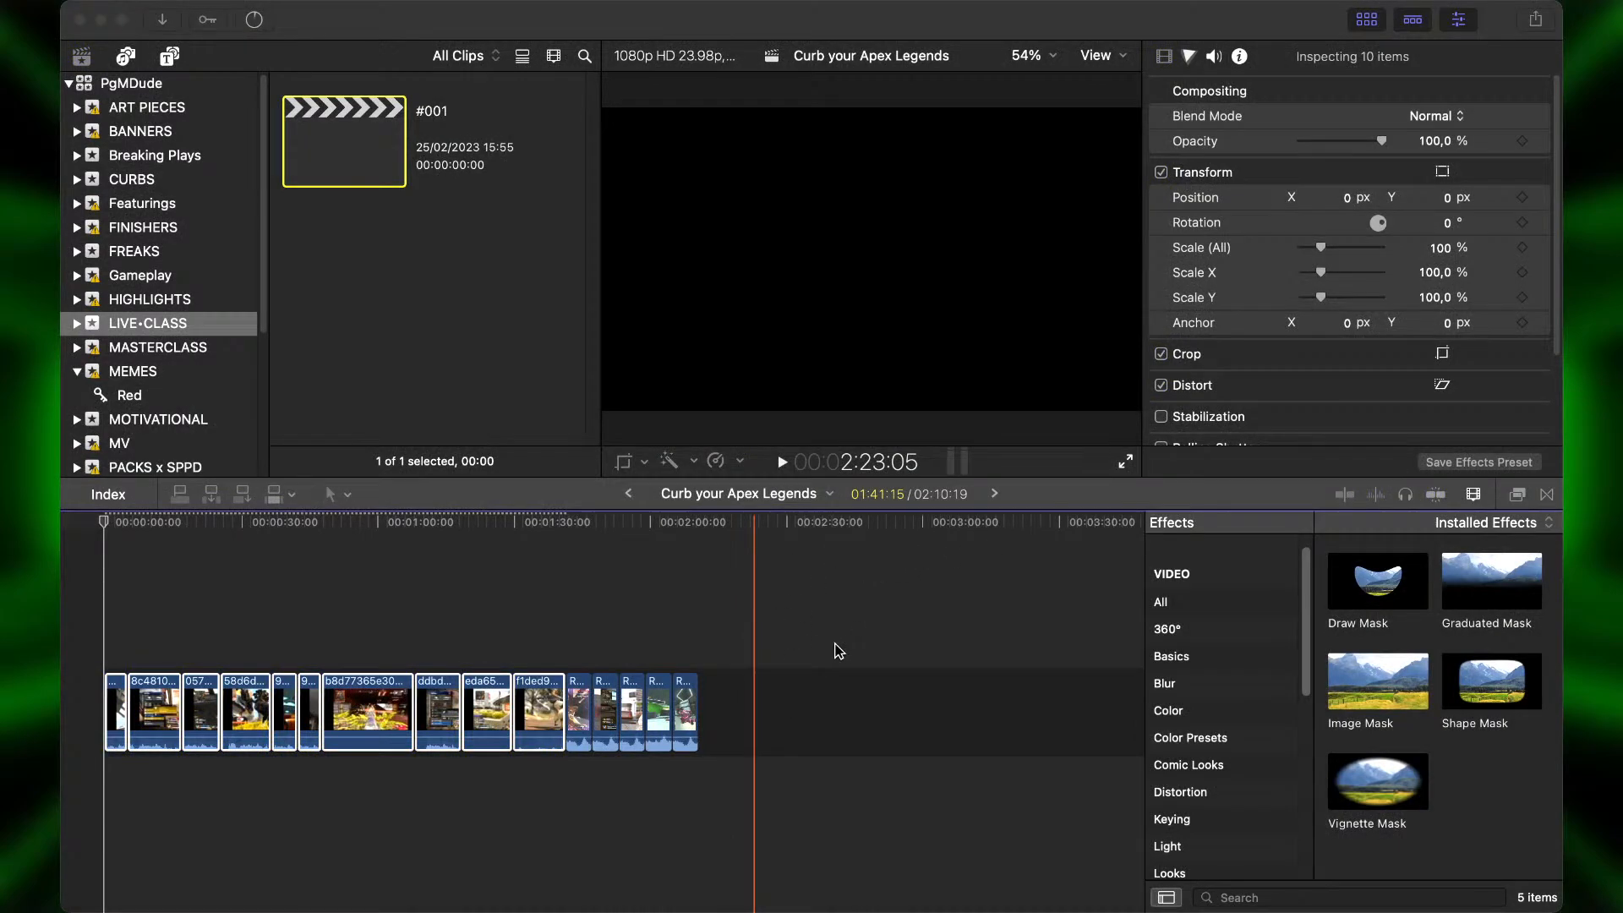
pyautogui.press('super+Tab')
pyautogui.moveTo(877, 737); pyautogui.dragTo(800, 702)
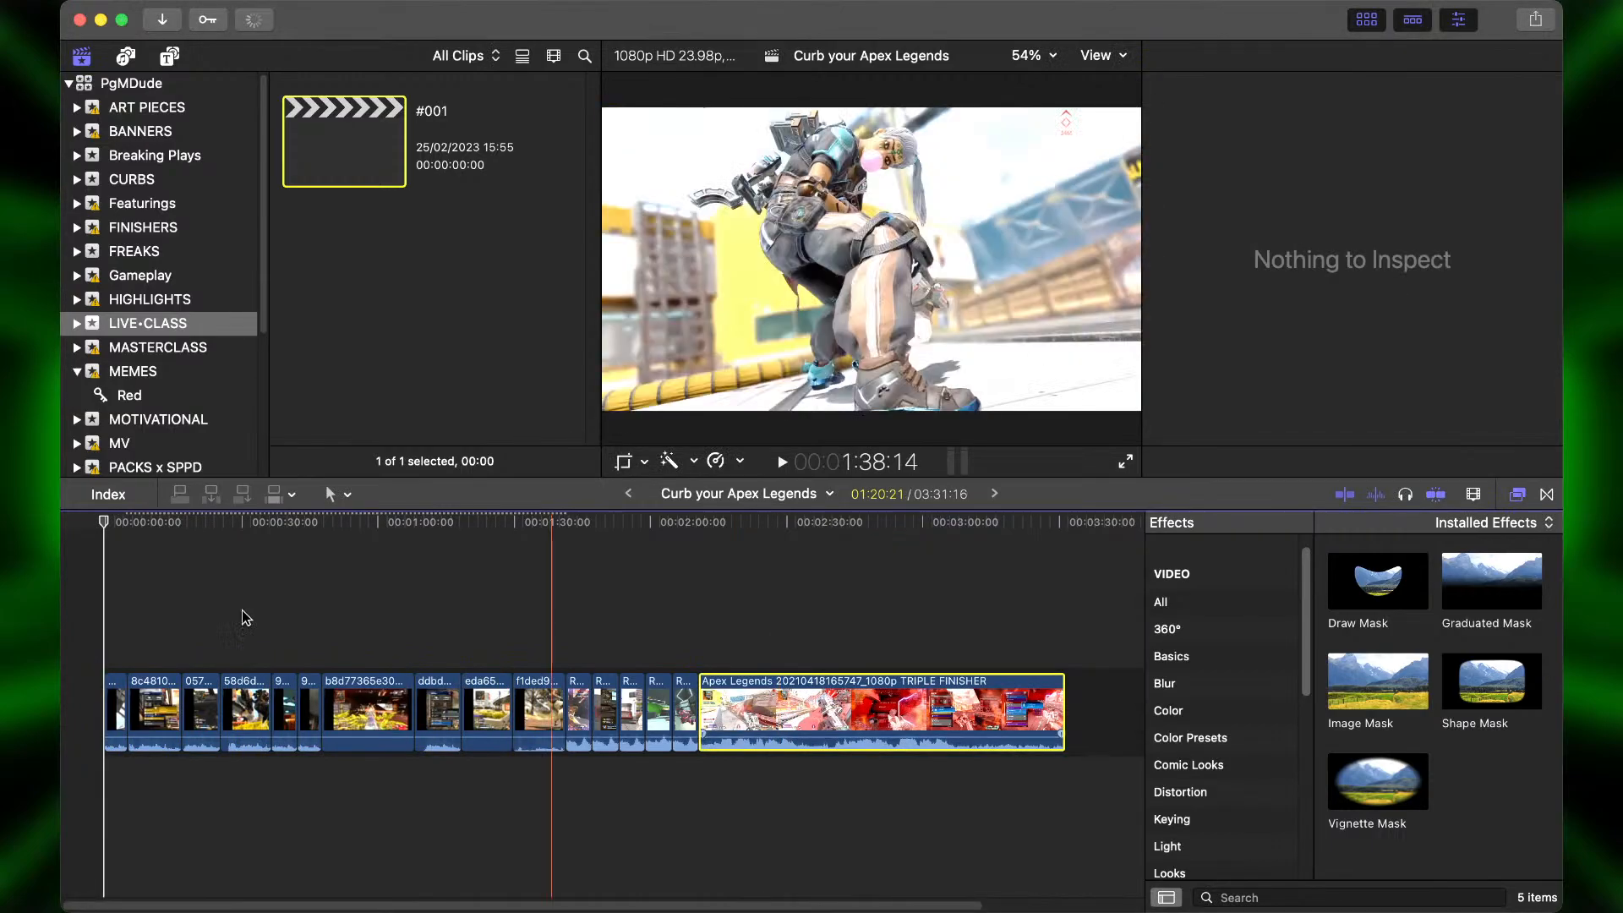
# Return the playhead to the start of the timeline and turn off audio skimming.
pyautogui.press('Home')
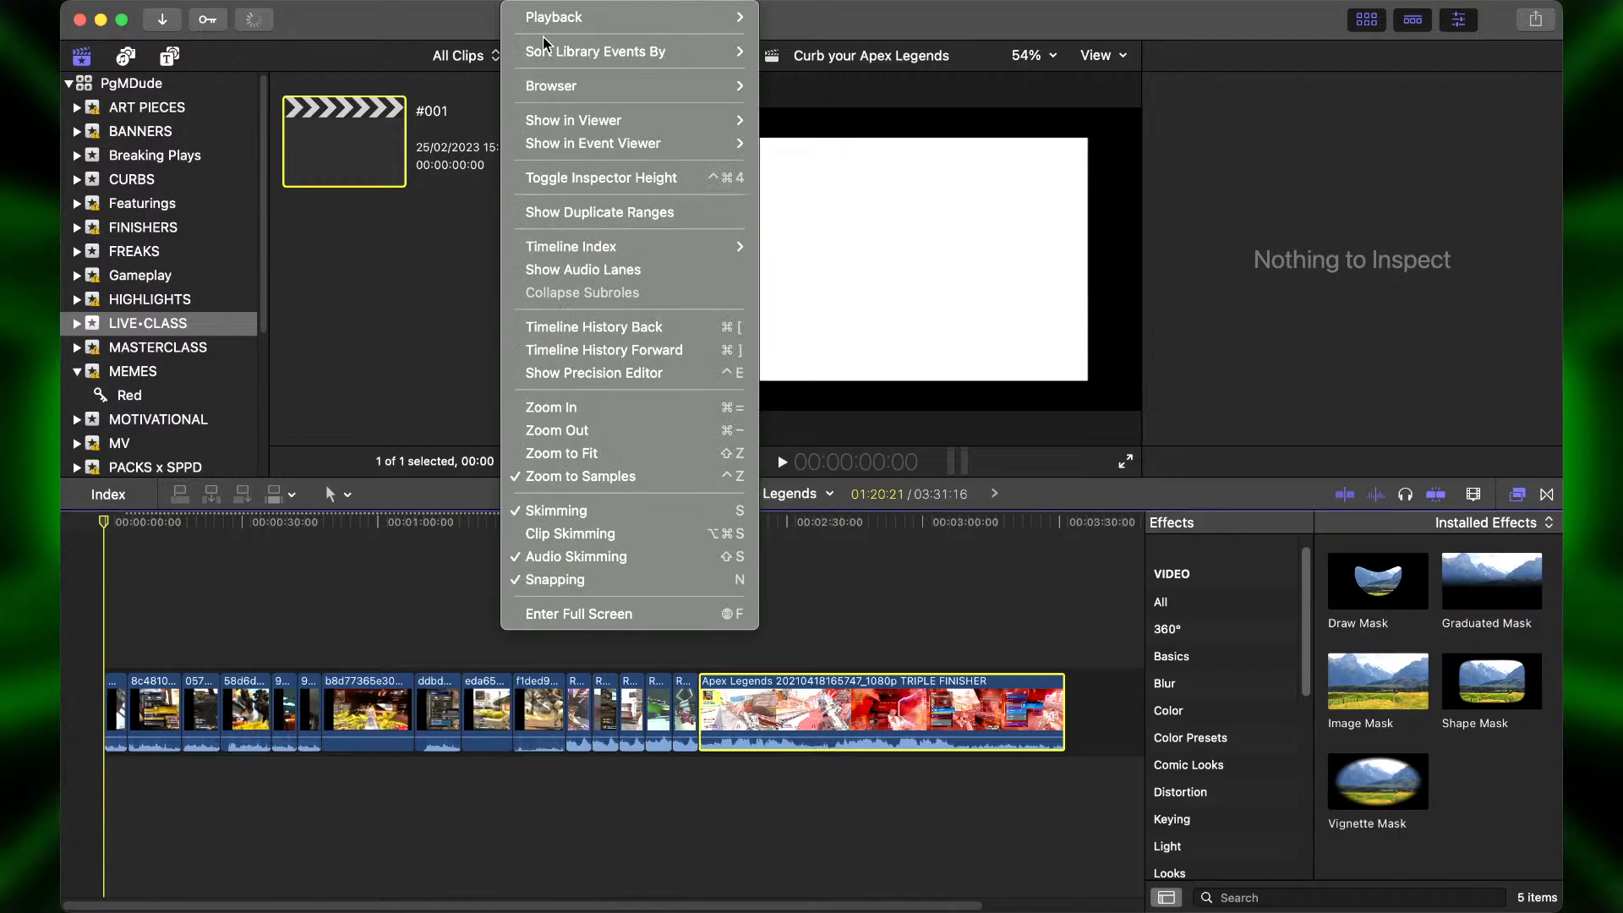
pyautogui.click(572, 558)
# Skim through the first two inserted clips up close to examine where each finisher animation starts and ends.
pyautogui.press('super+equal')
pyautogui.press('super+equal')
pyautogui.press('super+equal')
pyautogui.press('super+equal')
pyautogui.press('super+equal')
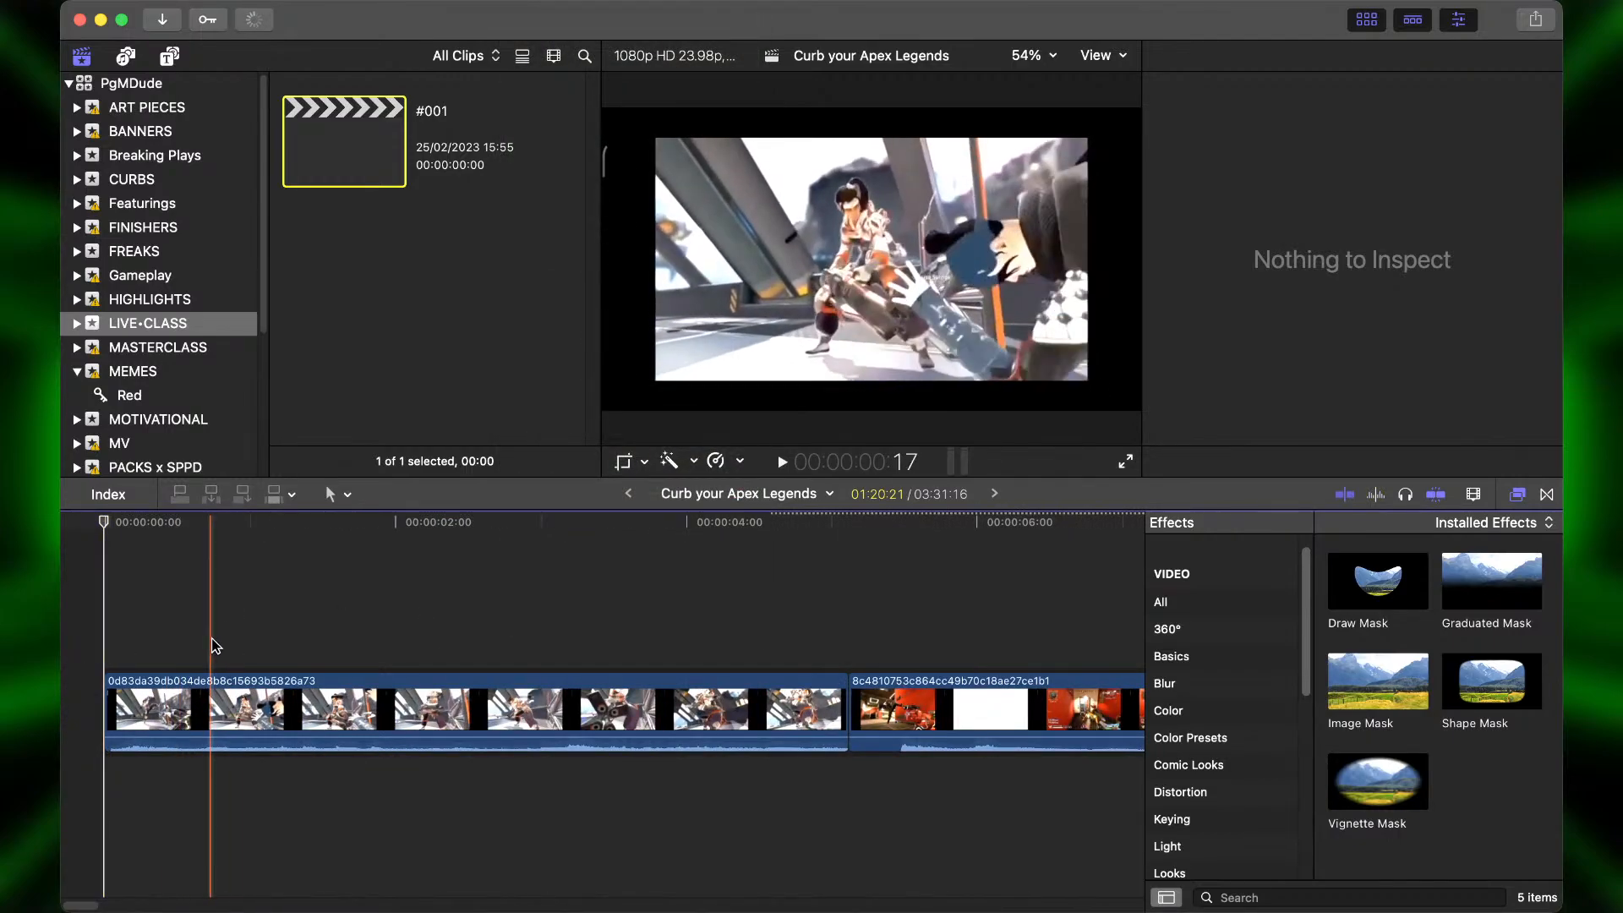
pyautogui.press('super+minus')
pyautogui.press('super+minus')
pyautogui.hscroll(-1, 280, 629)
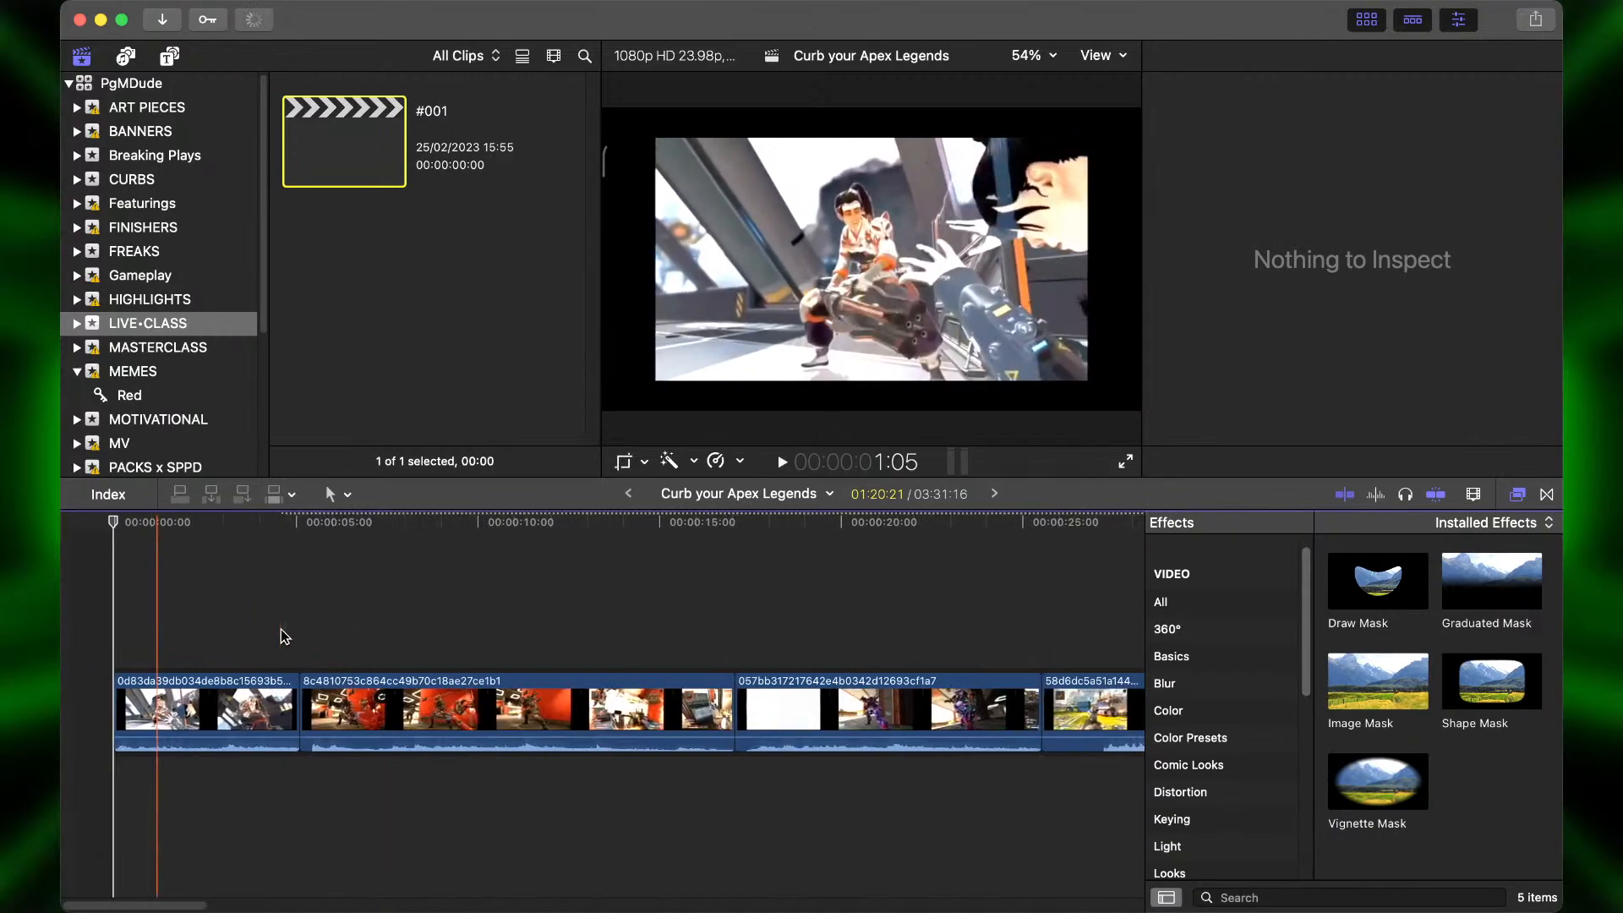
pyautogui.press('super+equal')
pyautogui.press('super+equal')
pyautogui.press('super+equal')
pyautogui.press('super+equal')
pyautogui.press('super+equal')
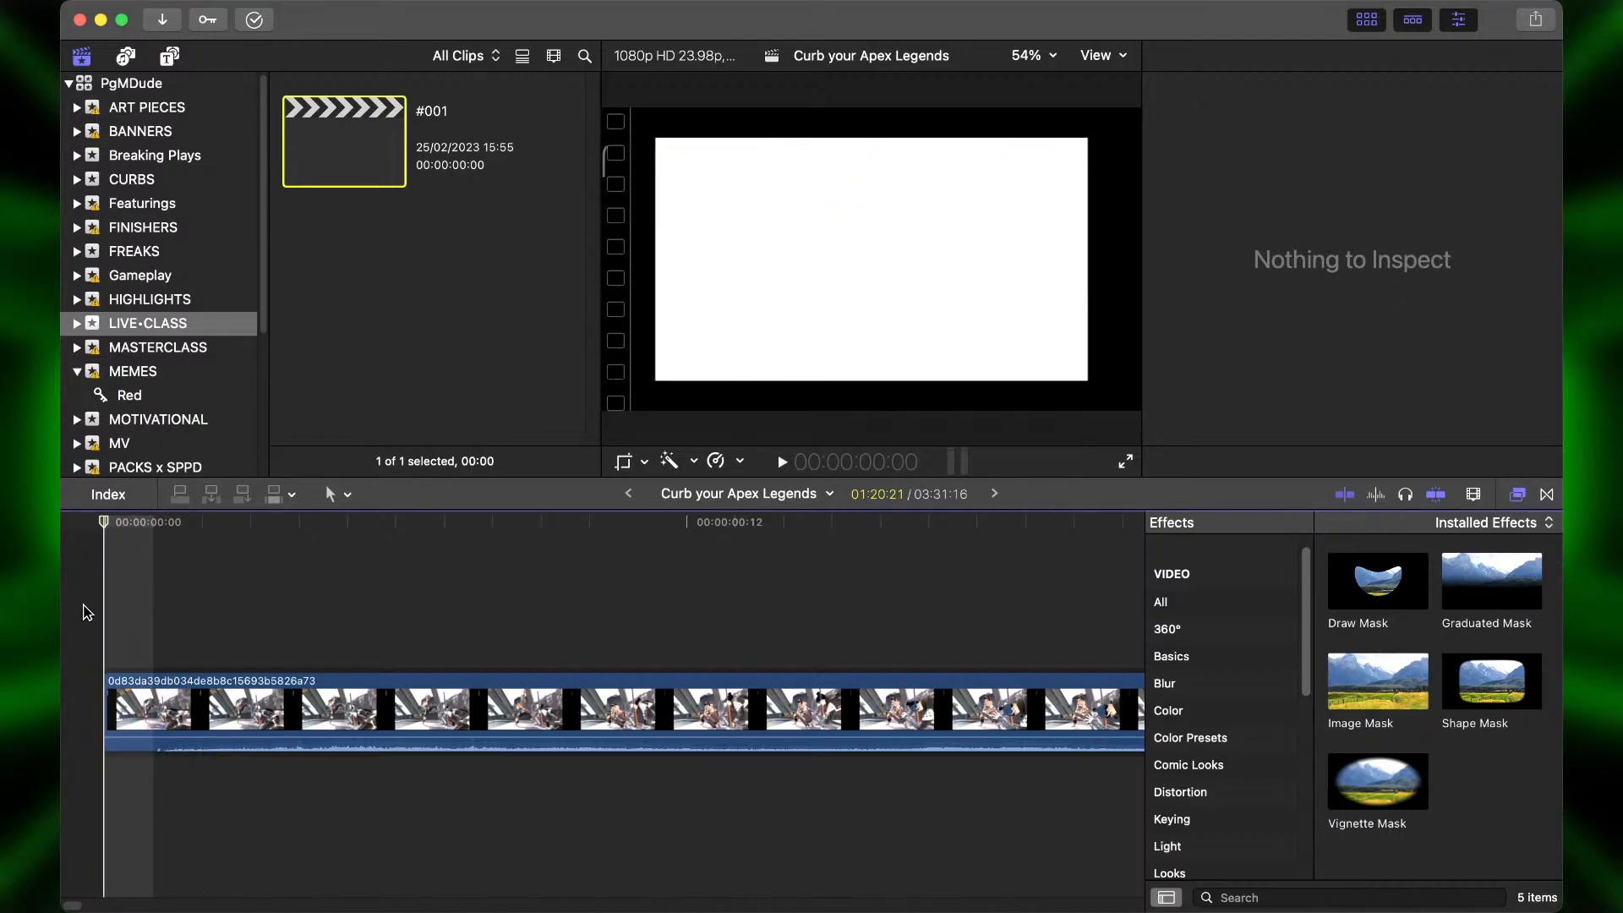
pyautogui.press('super+minus')
pyautogui.press('super+minus')
pyautogui.press('super+minus')
pyautogui.press('super+minus')
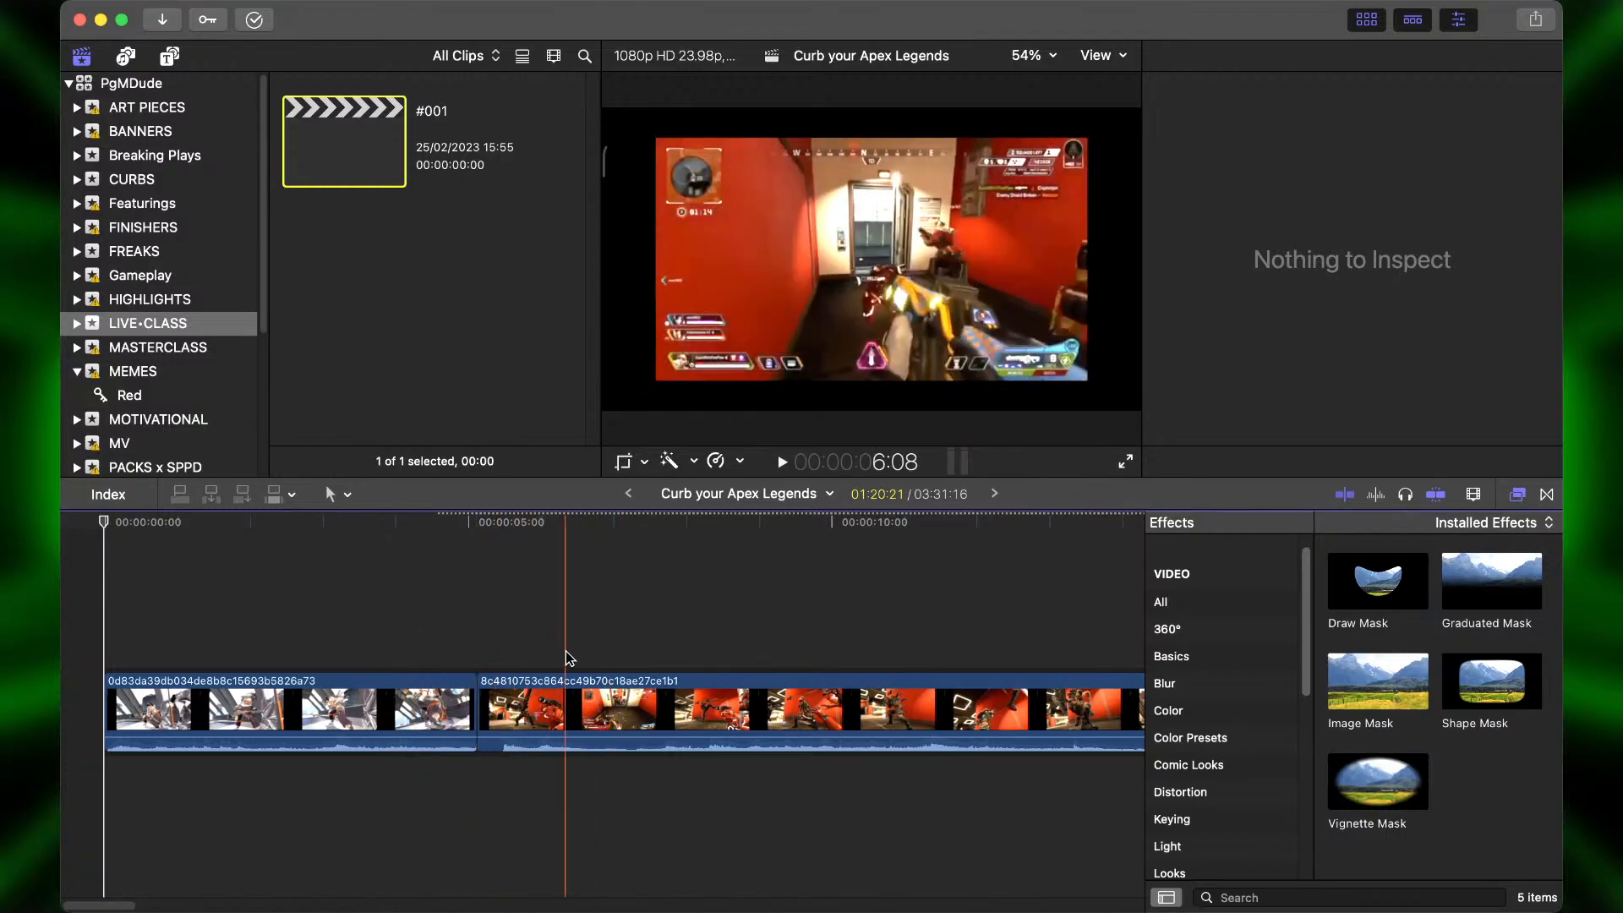
pyautogui.hscroll(3, 610, 673)
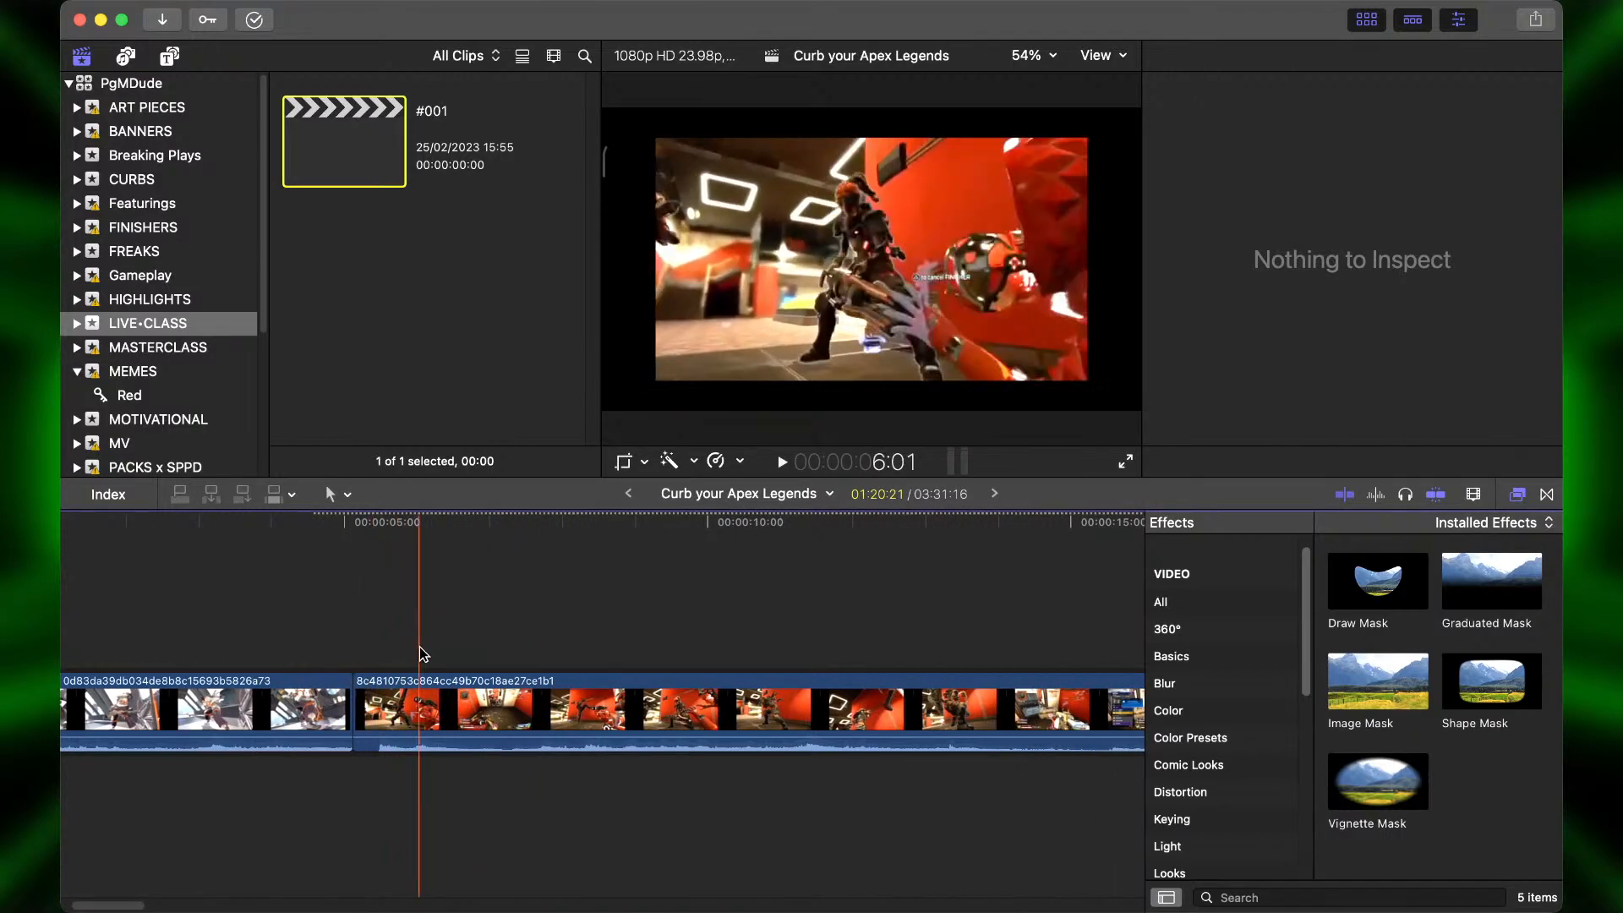
pyautogui.hscroll(-3, 419, 647)
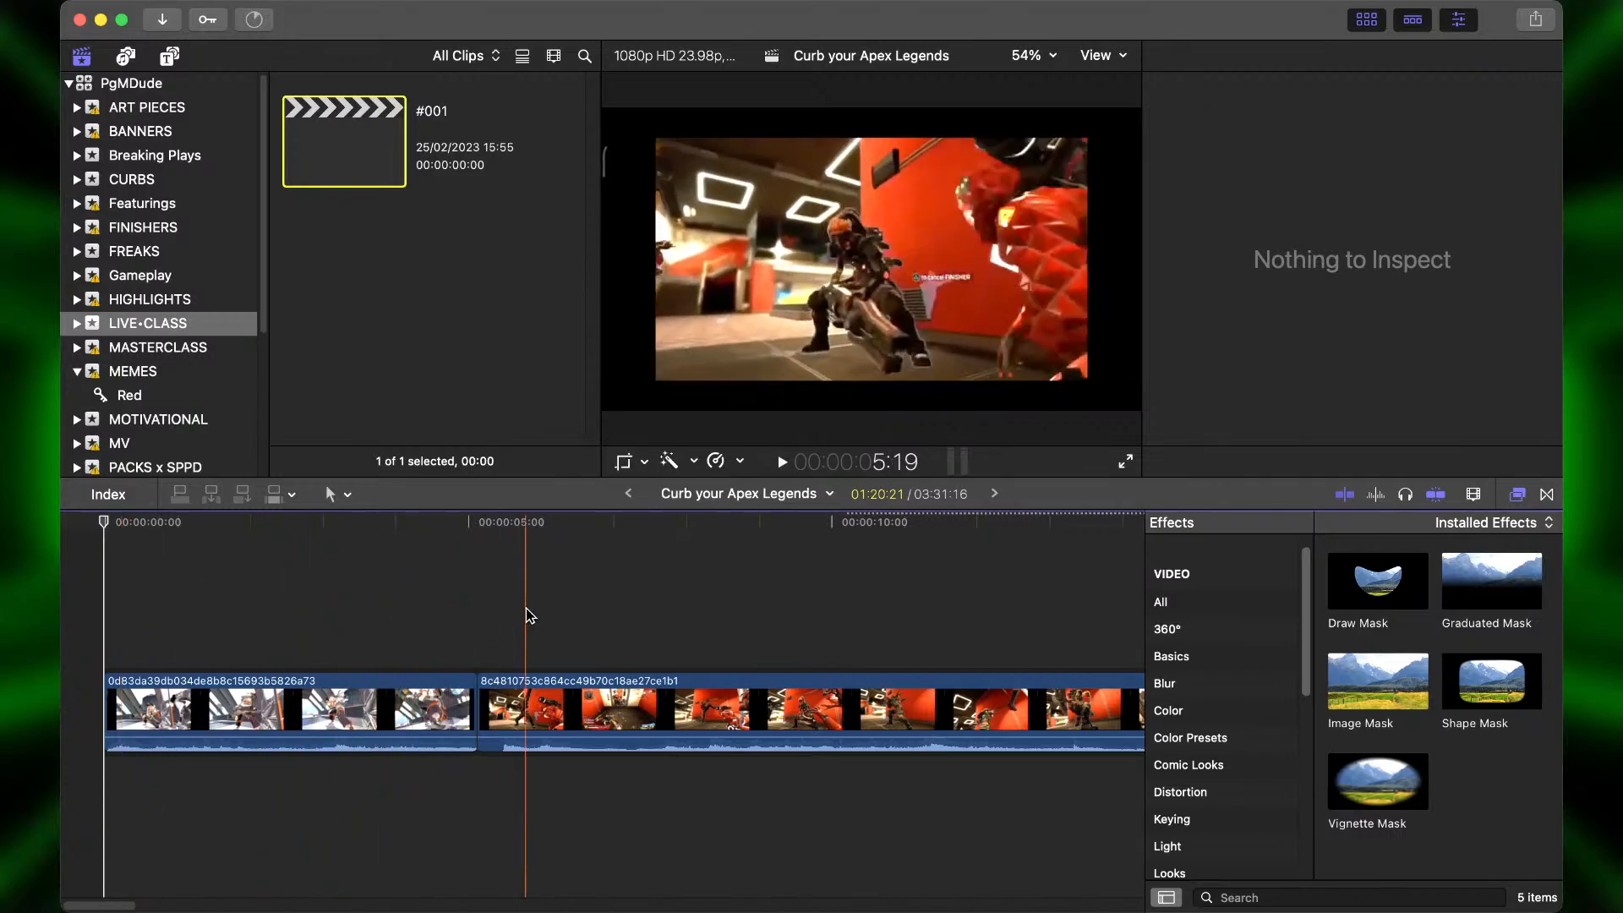
# Split the second clip at 00:00:13:08, on the white flash ending its finisher, and delete the part after the cut.
pyautogui.hscroll(5, 526, 607)
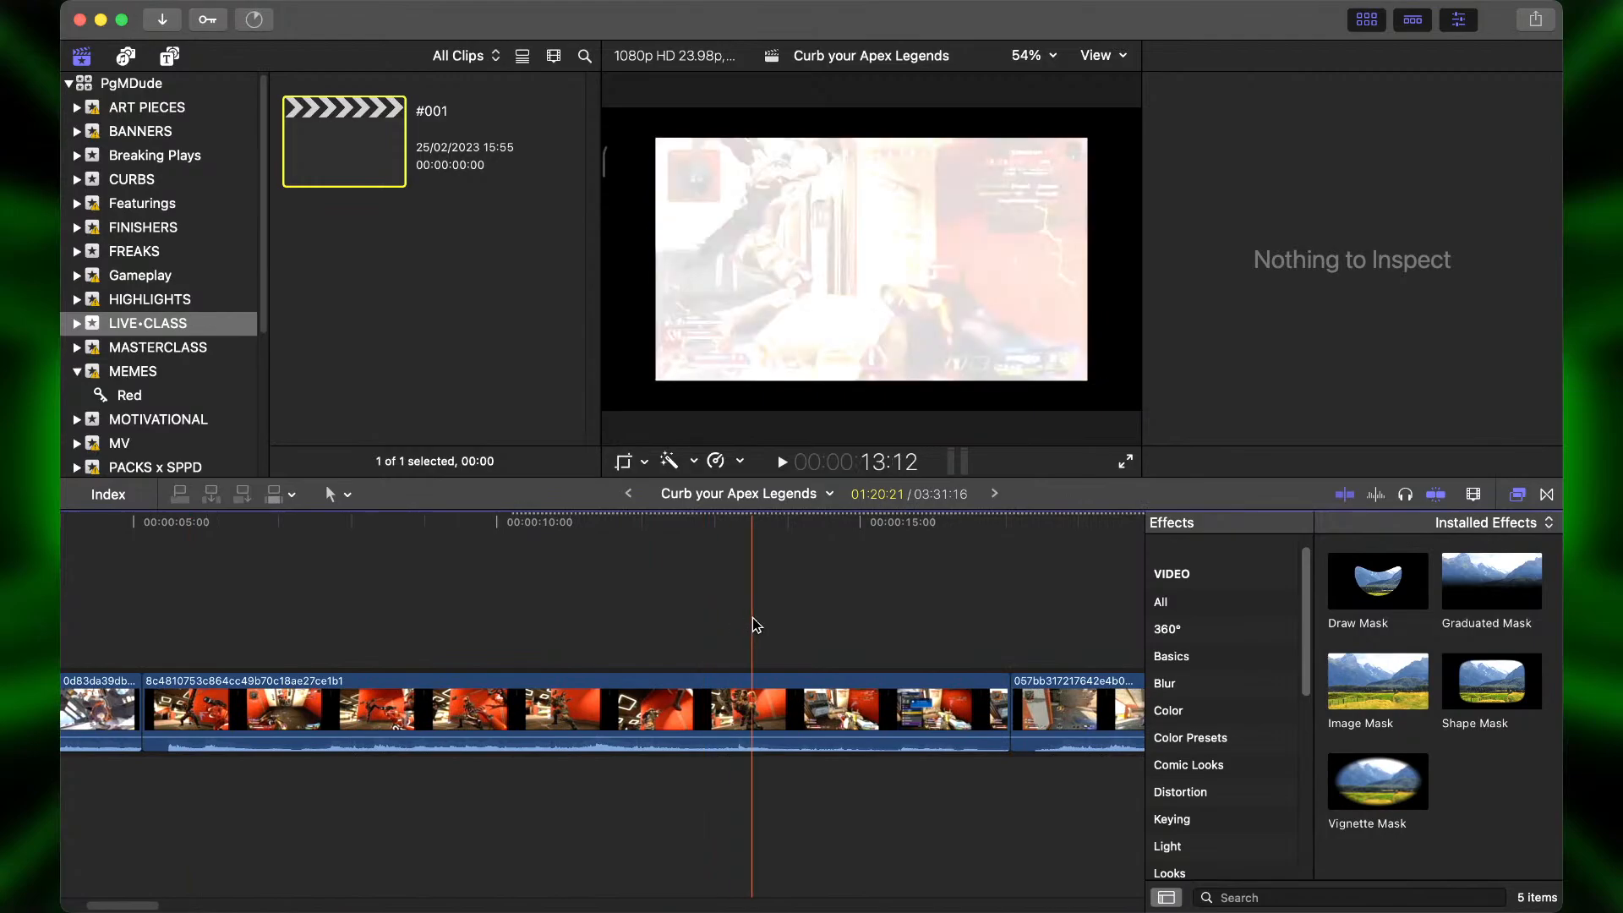
pyautogui.click(718, 624)
pyautogui.press('Right')
pyautogui.press('Right')
pyautogui.press('Right')
pyautogui.press('Right')
pyautogui.press('Right')
pyautogui.press('Right')
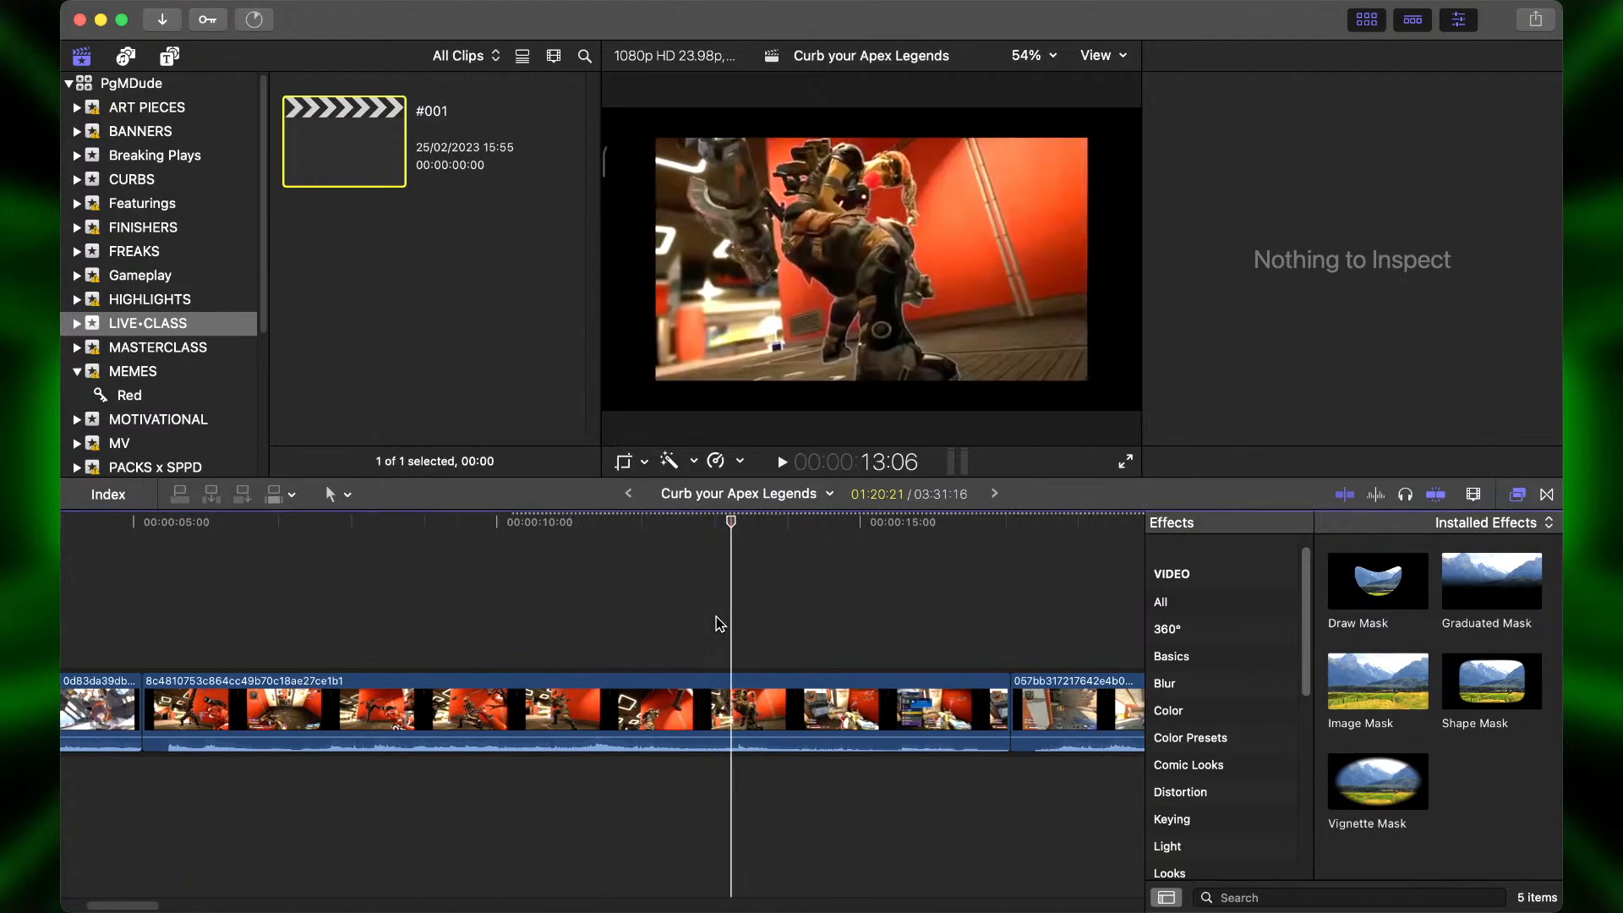
pyautogui.press('Left')
pyautogui.press('Left')
pyautogui.press('Right')
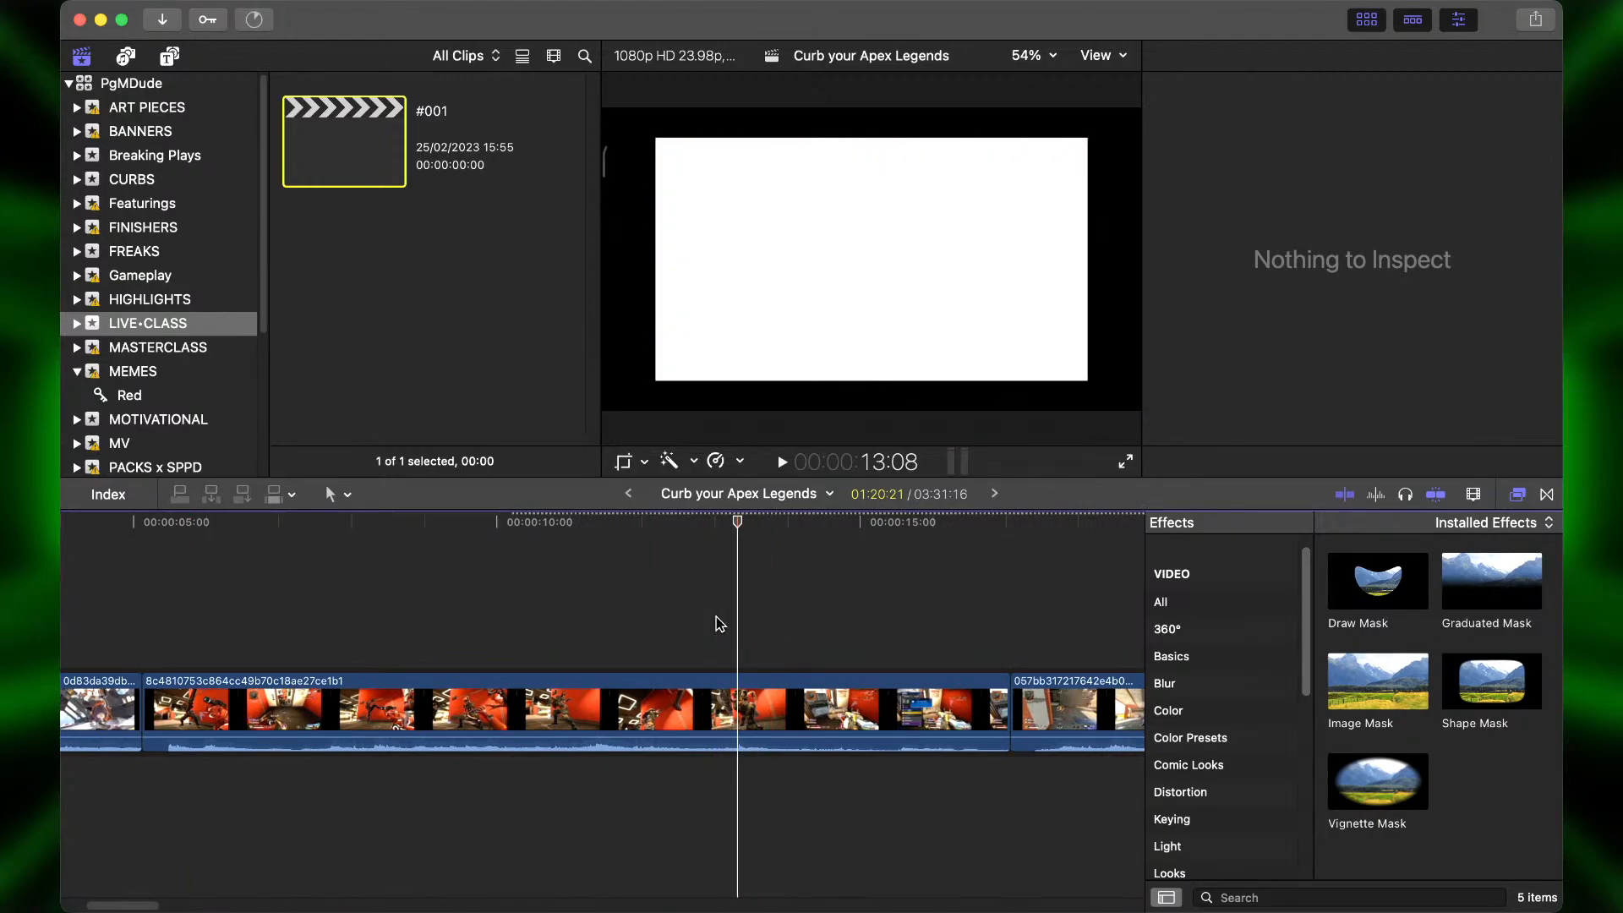
pyautogui.press('cmd+b')
pyautogui.click(824, 714)
pyautogui.press('Delete')
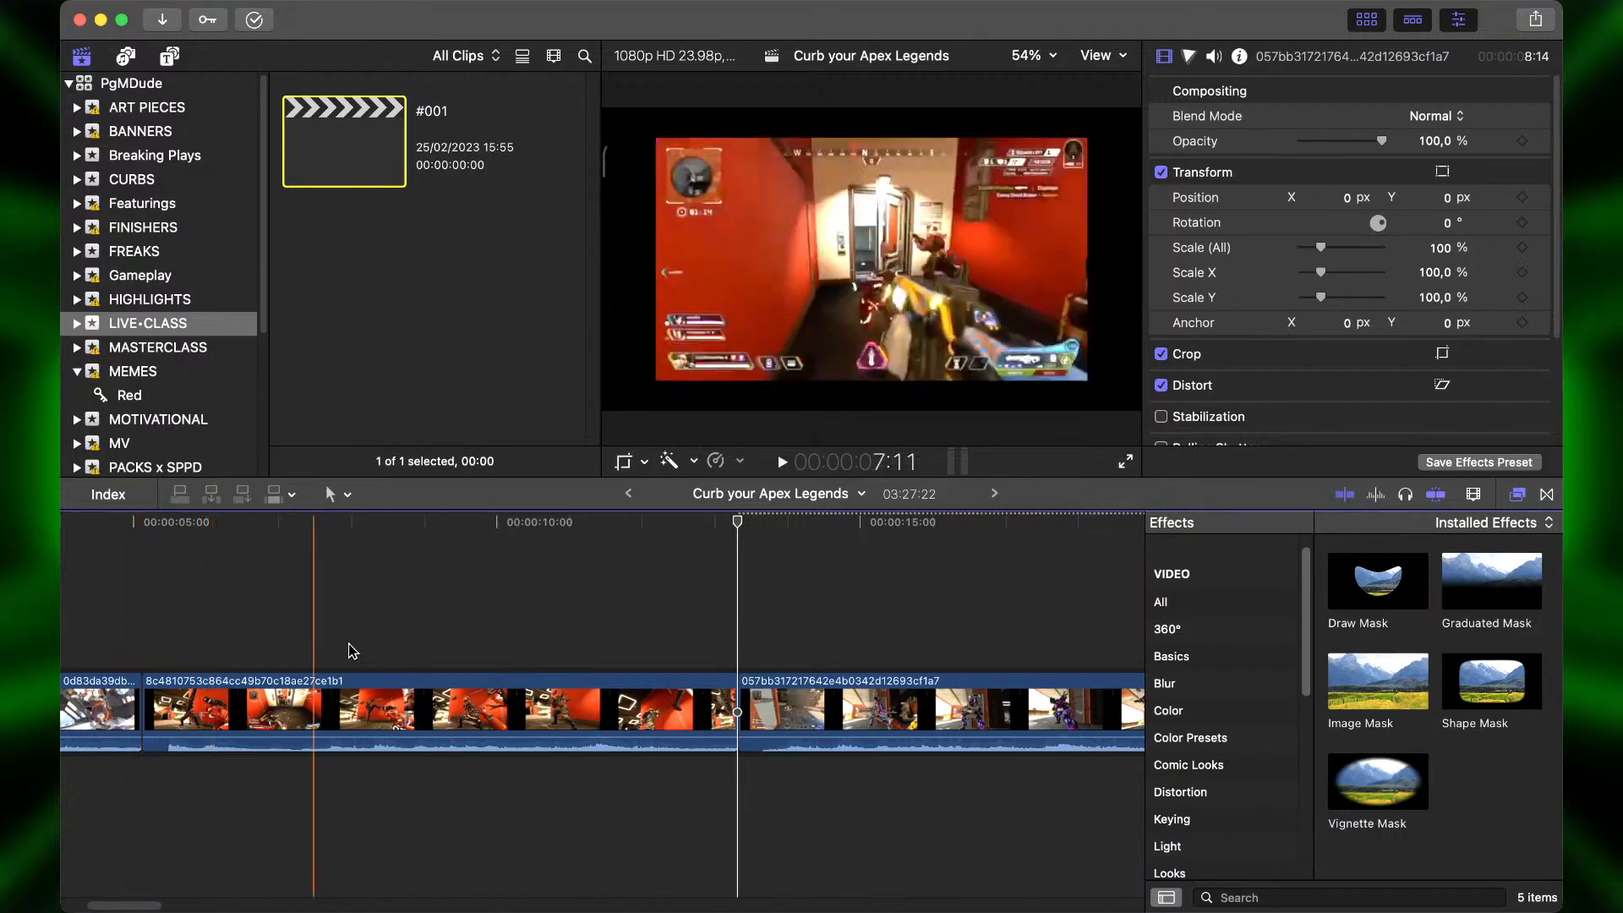
# Split the third clip 16 frames after its start and again at 00:00:19:19, on its two white flashes.
pyautogui.hscroll(5, 811, 649)
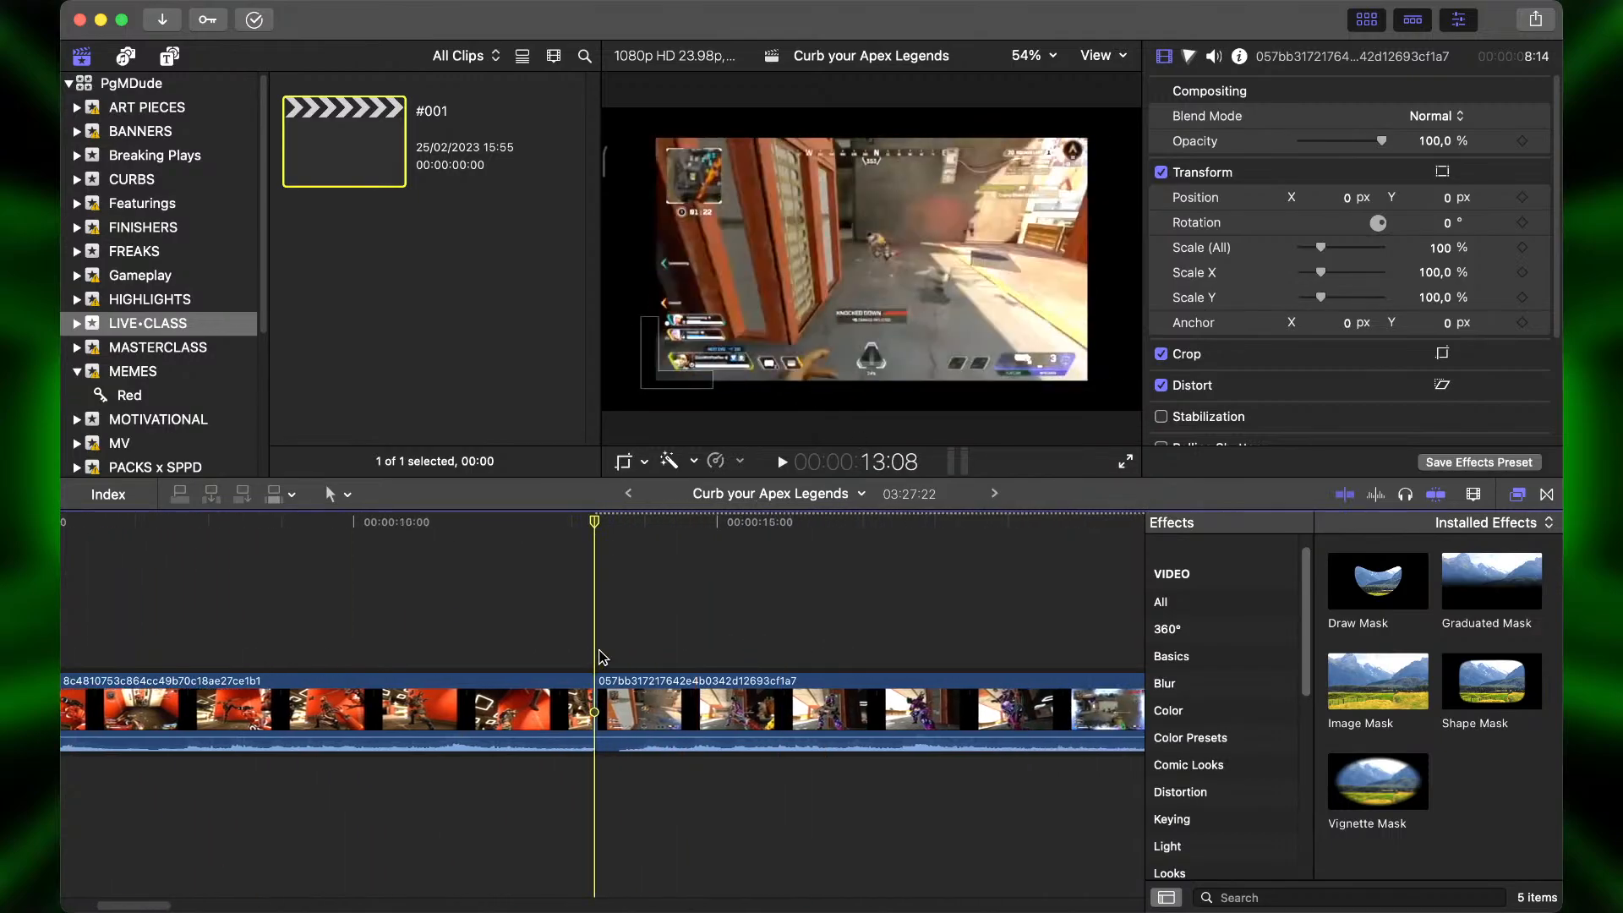
pyautogui.click(642, 656)
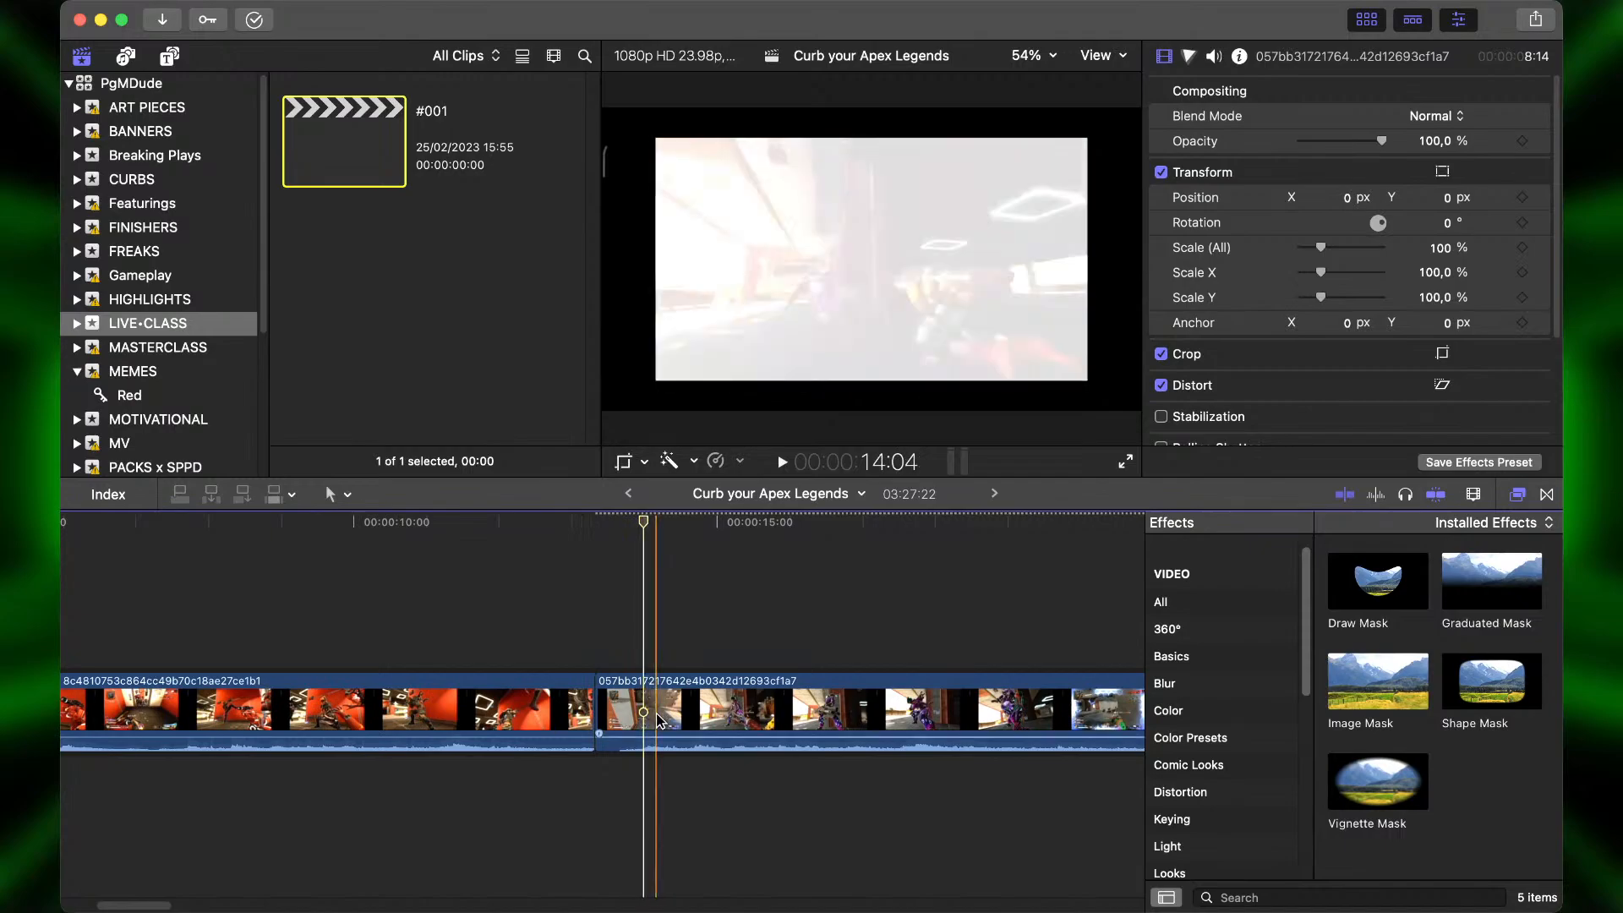
pyautogui.press('super+b')
pyautogui.hscroll(6, 837, 709)
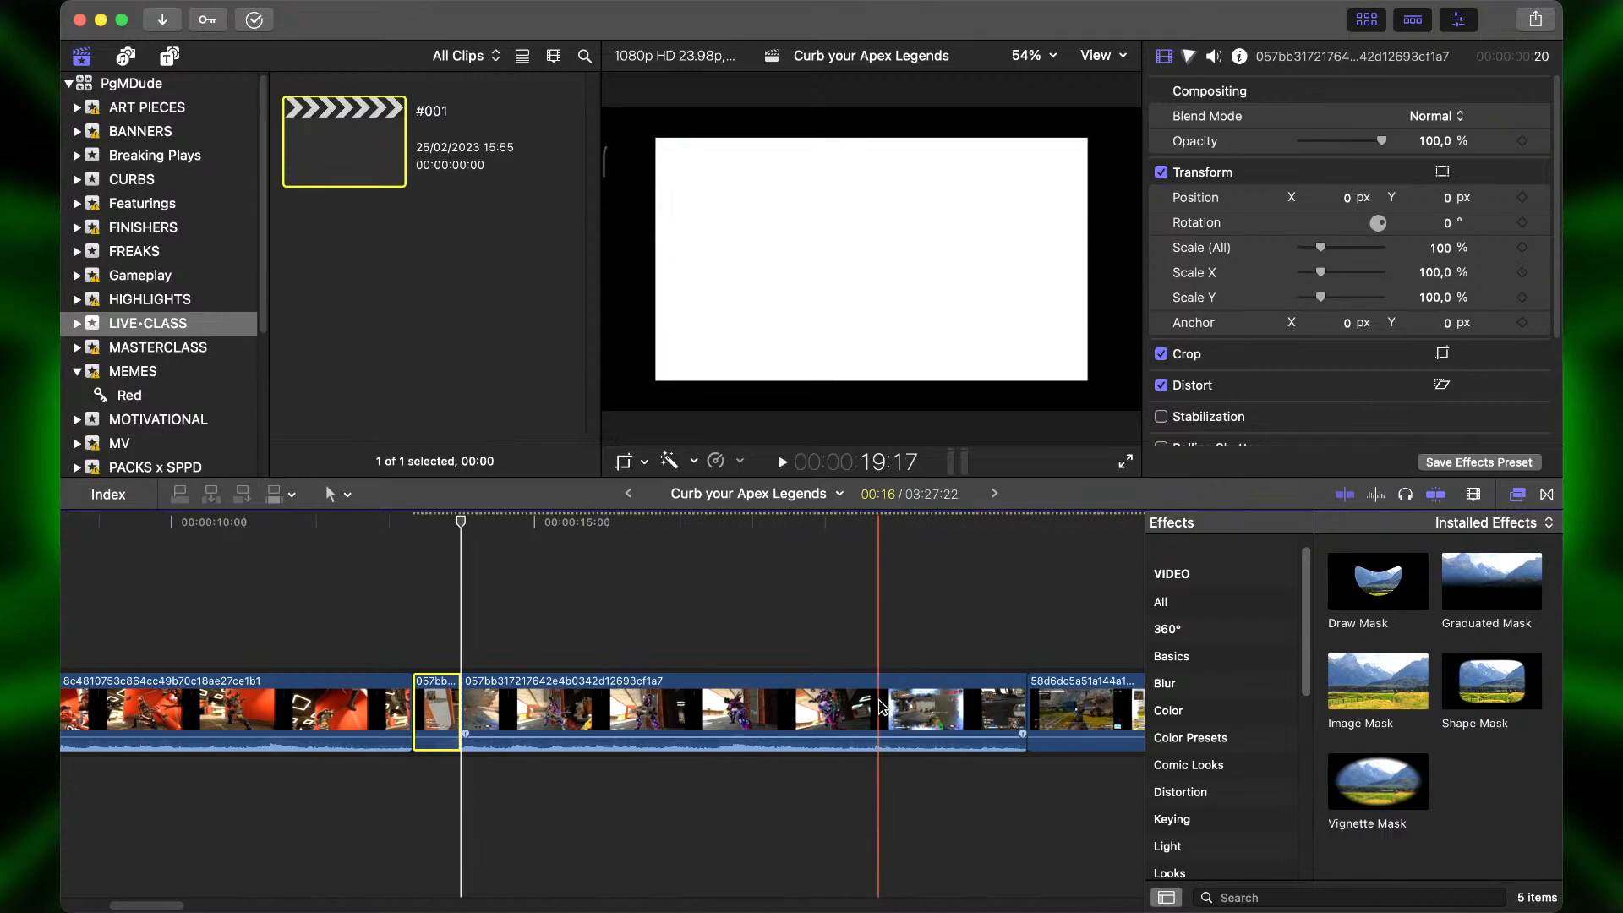
pyautogui.click(881, 706)
pyautogui.click(883, 709)
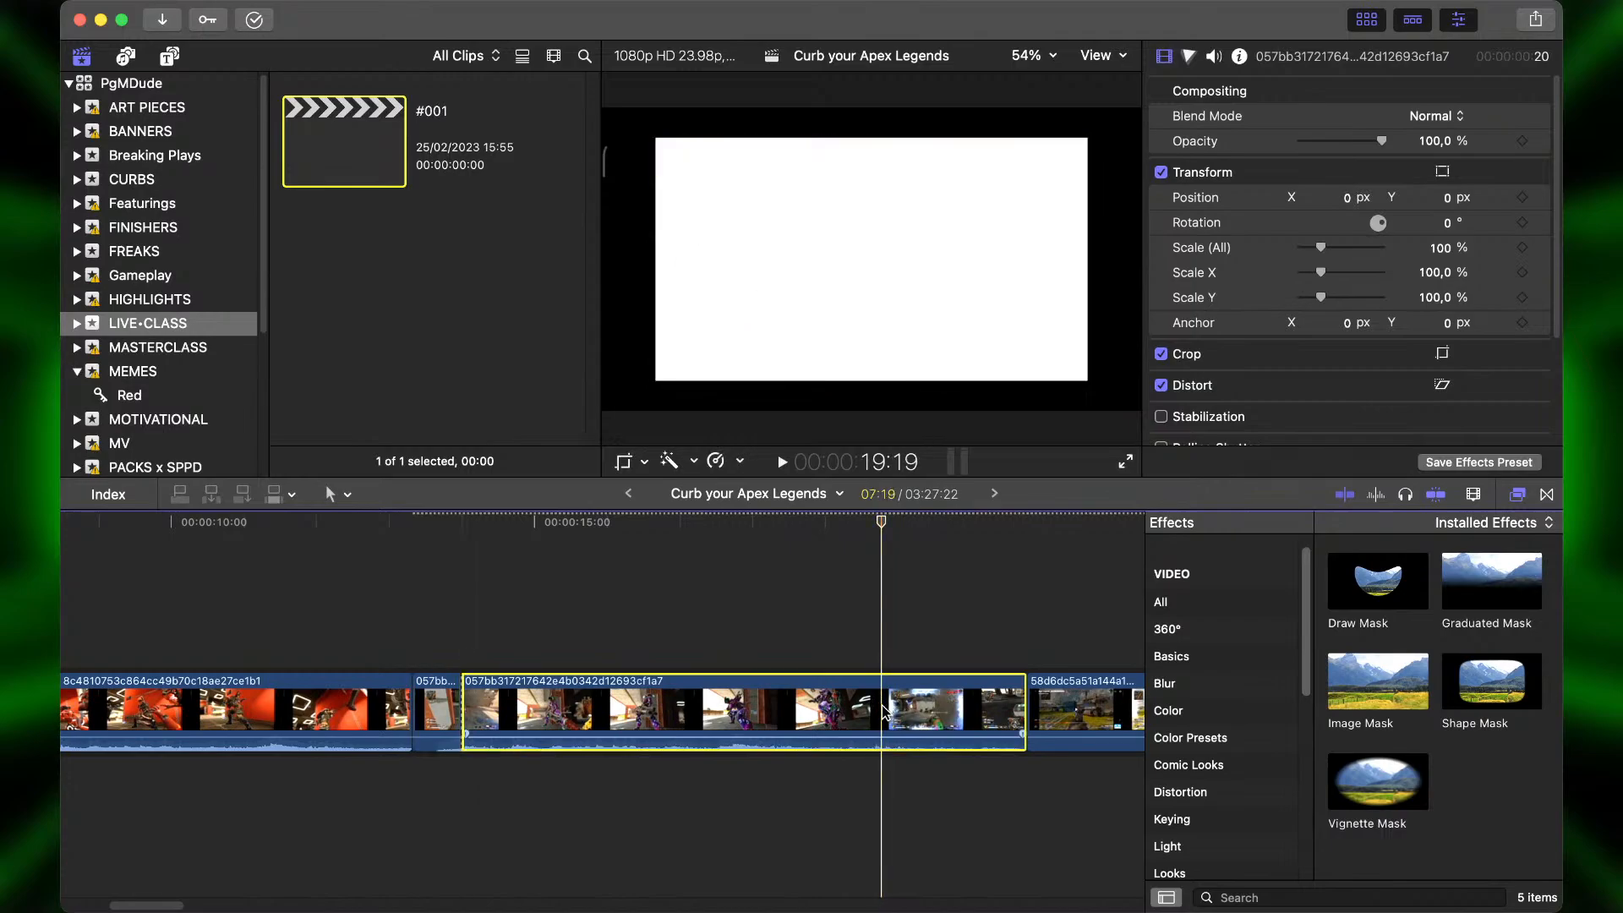
pyautogui.press('super+b')
# Delete the short opening piece and the trailing piece of the split third clip, keeping only its finisher.
pyautogui.click(446, 708)
pyautogui.press('BackSpace')
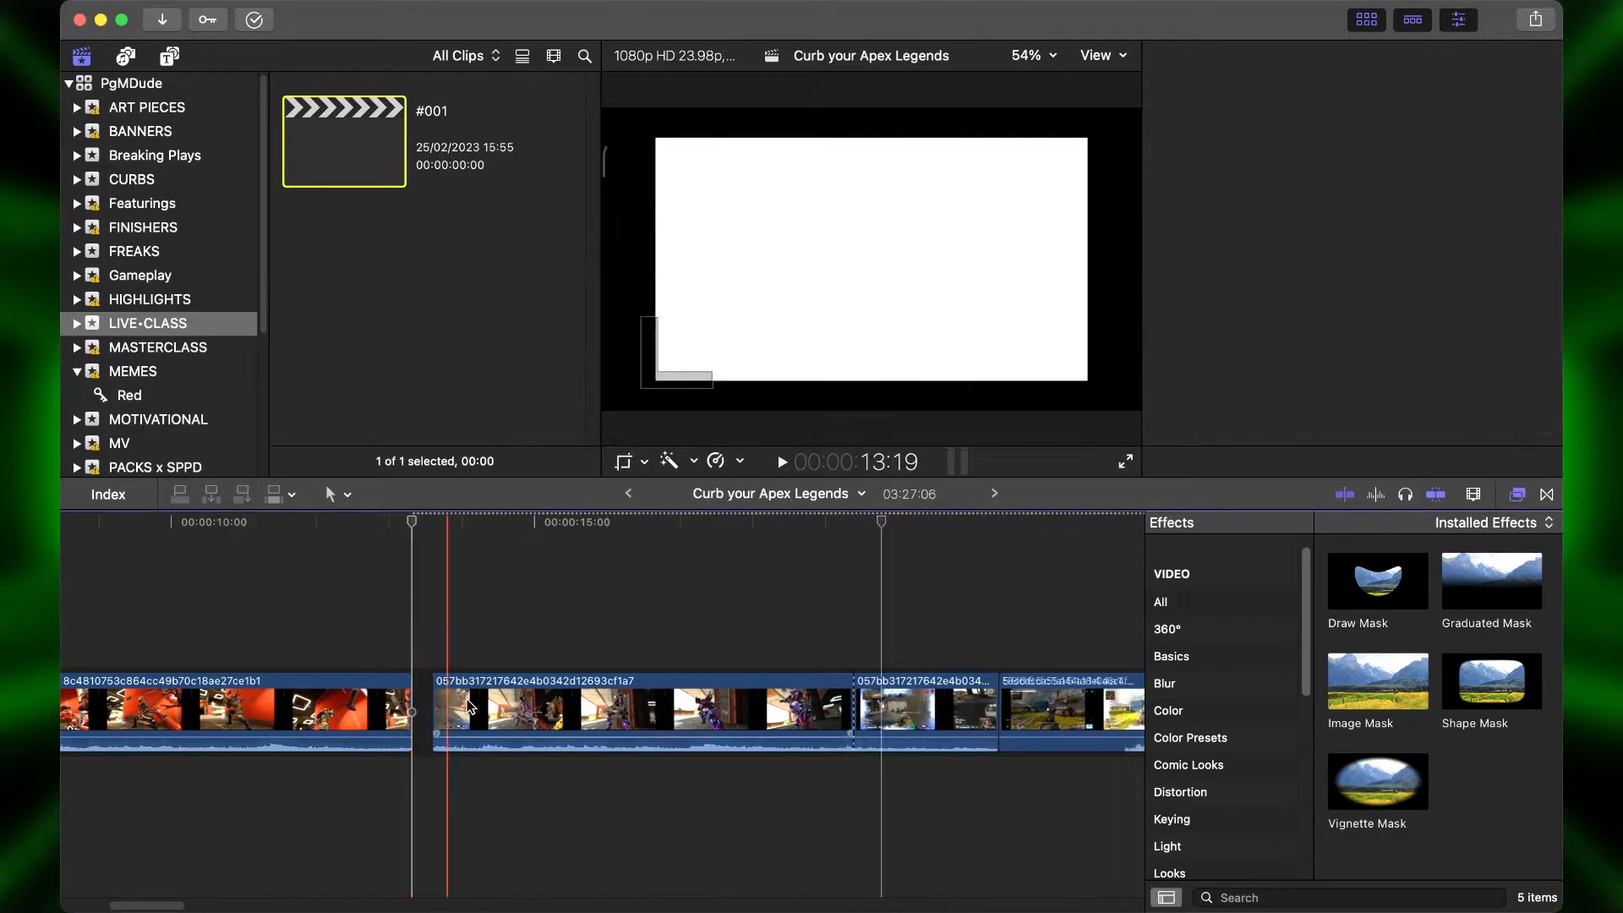
pyautogui.click(850, 705)
pyautogui.press('BackSpace')
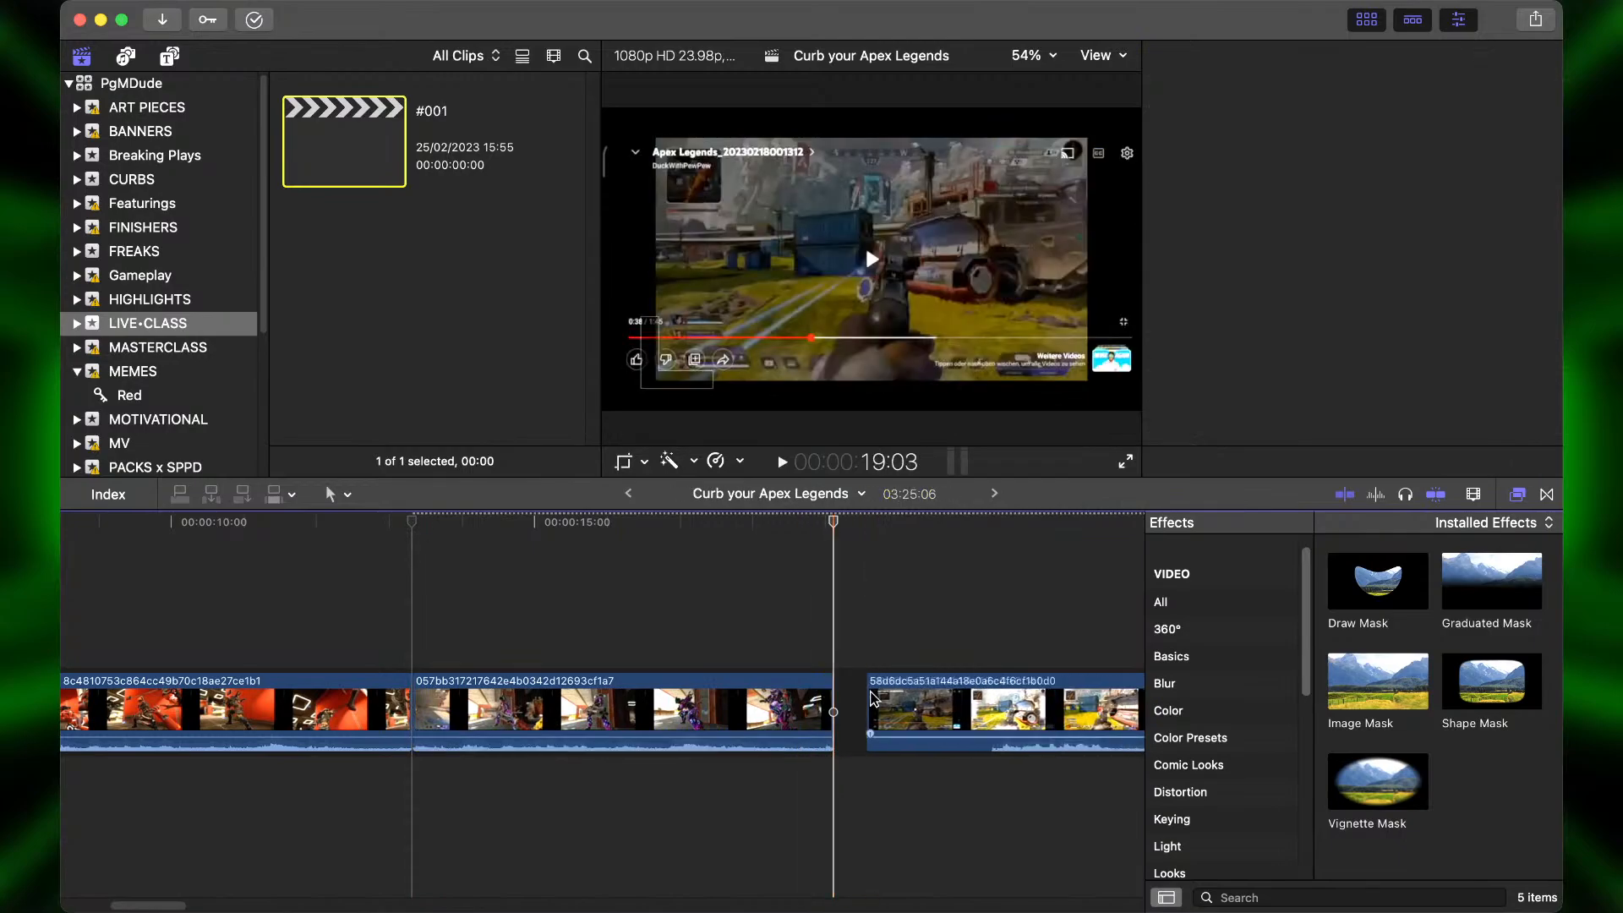
# Split the fourth clip at 00:00:23:09, on the white flash opening its finisher, and delete the part before the cut.
pyautogui.hscroll(5, 853, 693)
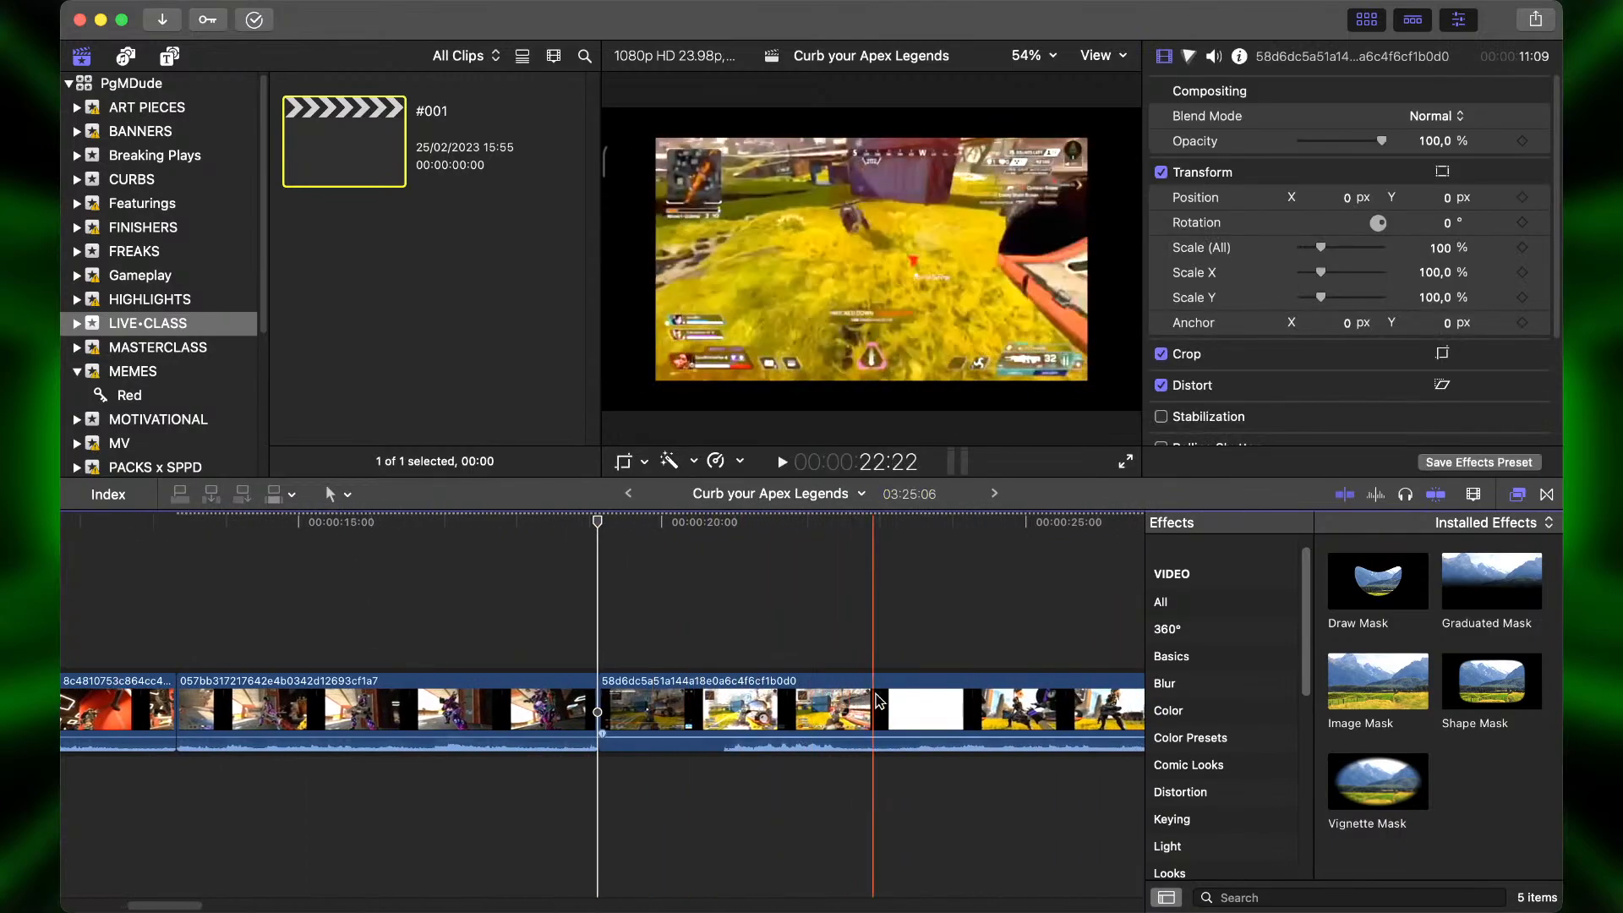
pyautogui.click(905, 700)
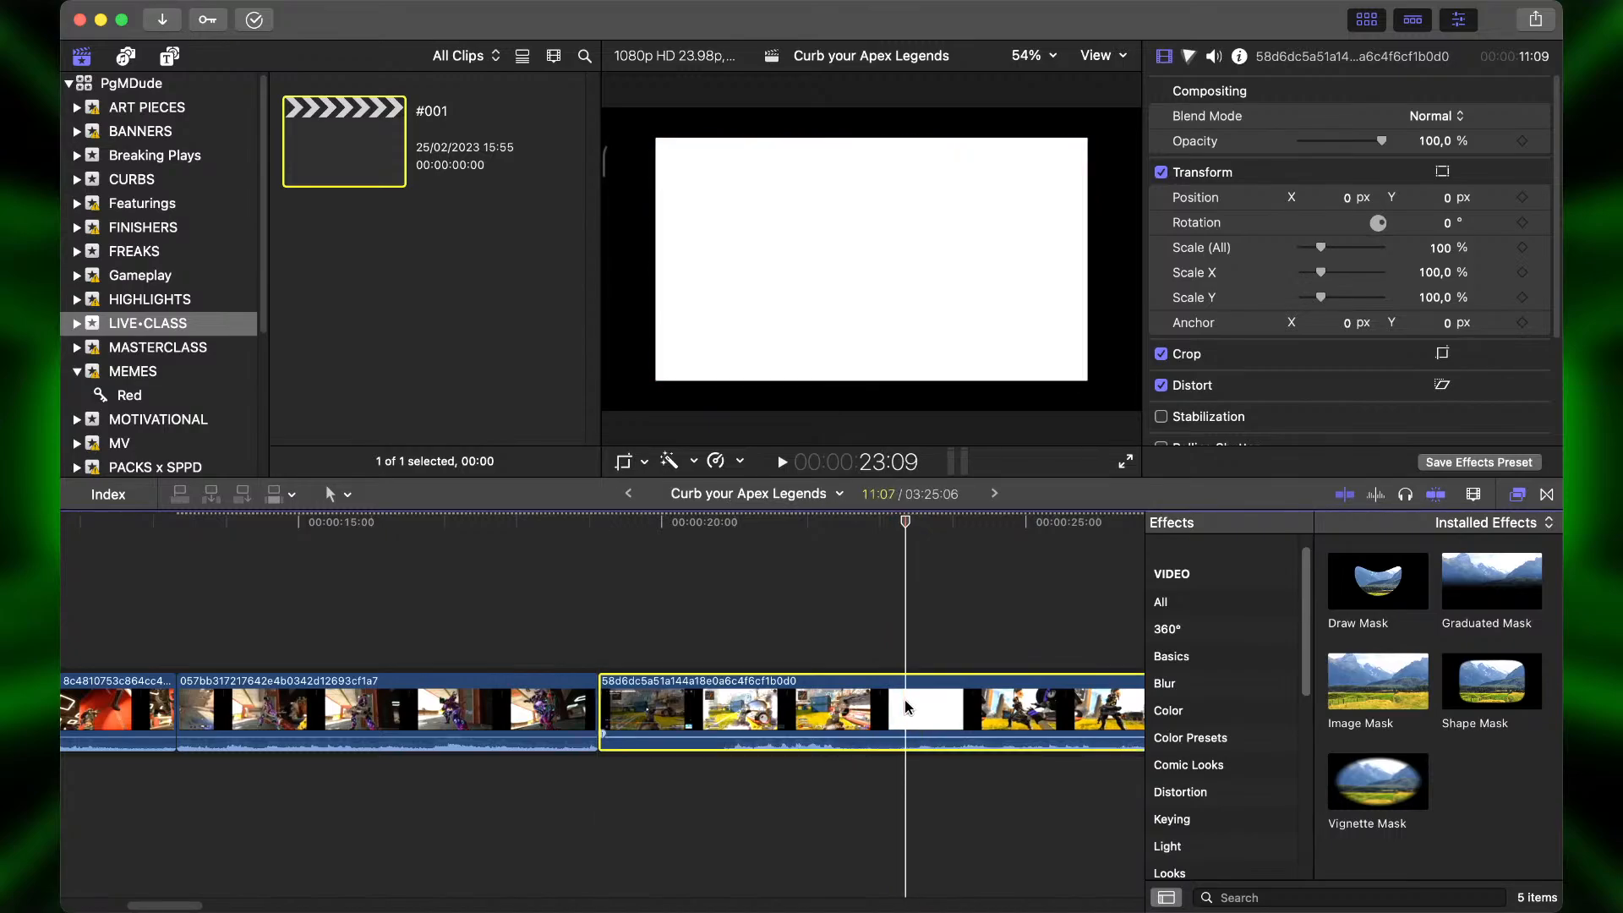
pyautogui.press('super+b')
pyautogui.click(833, 701)
pyautogui.press('BackSpace')
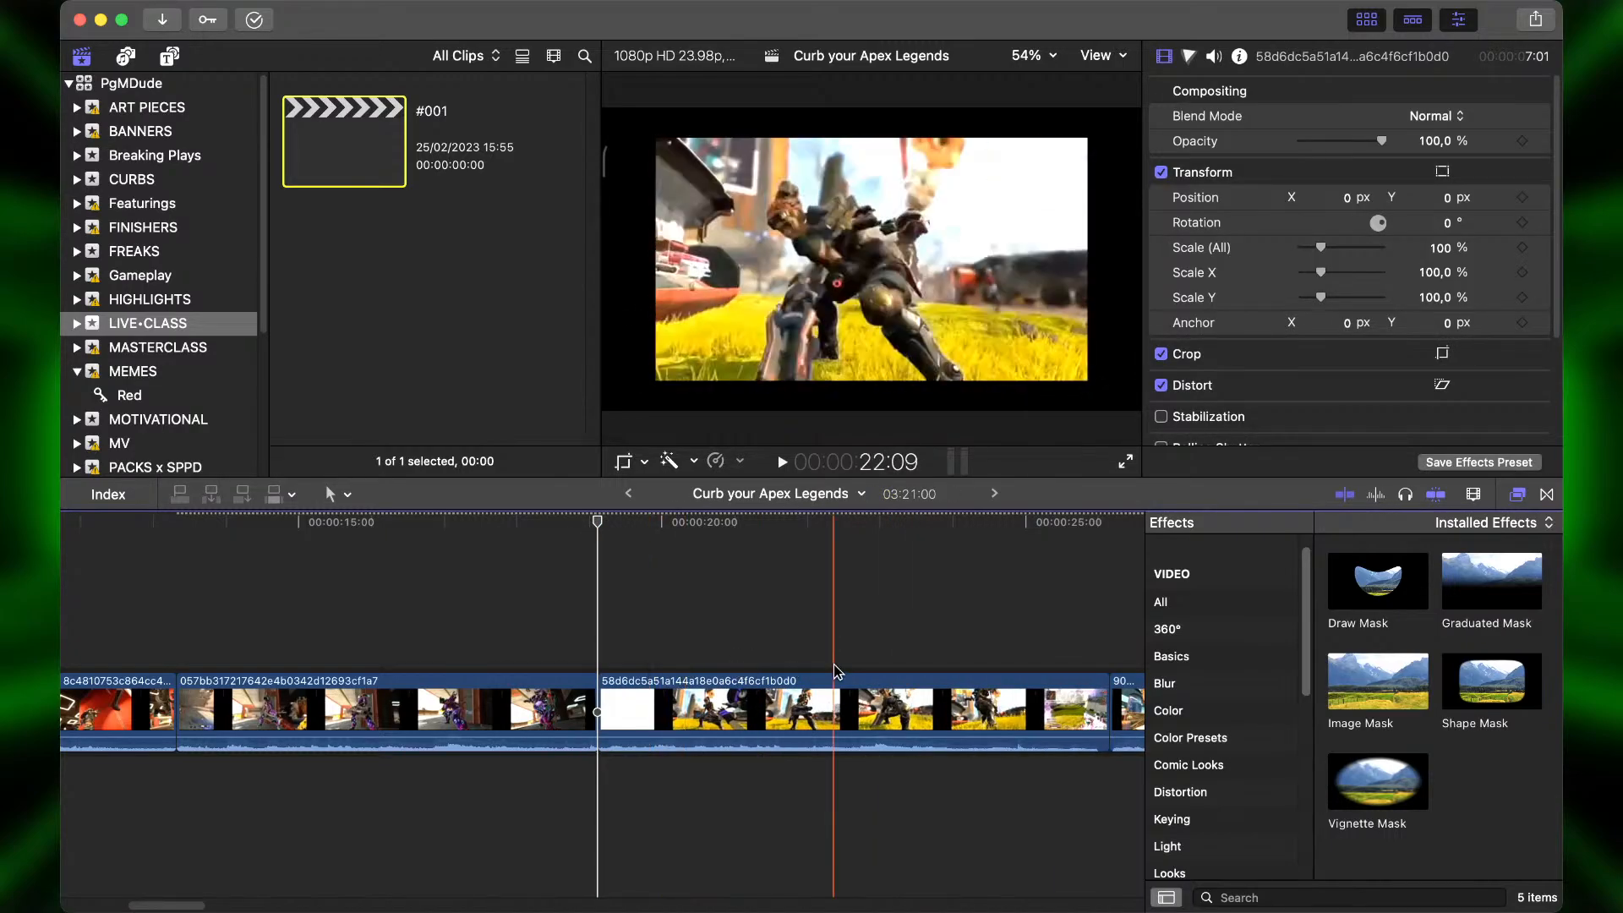
# Split the fourth clip at 00:00:25:00, on the white flash ending its finisher, and delete the part after the cut.
pyautogui.hscroll(5, 833, 663)
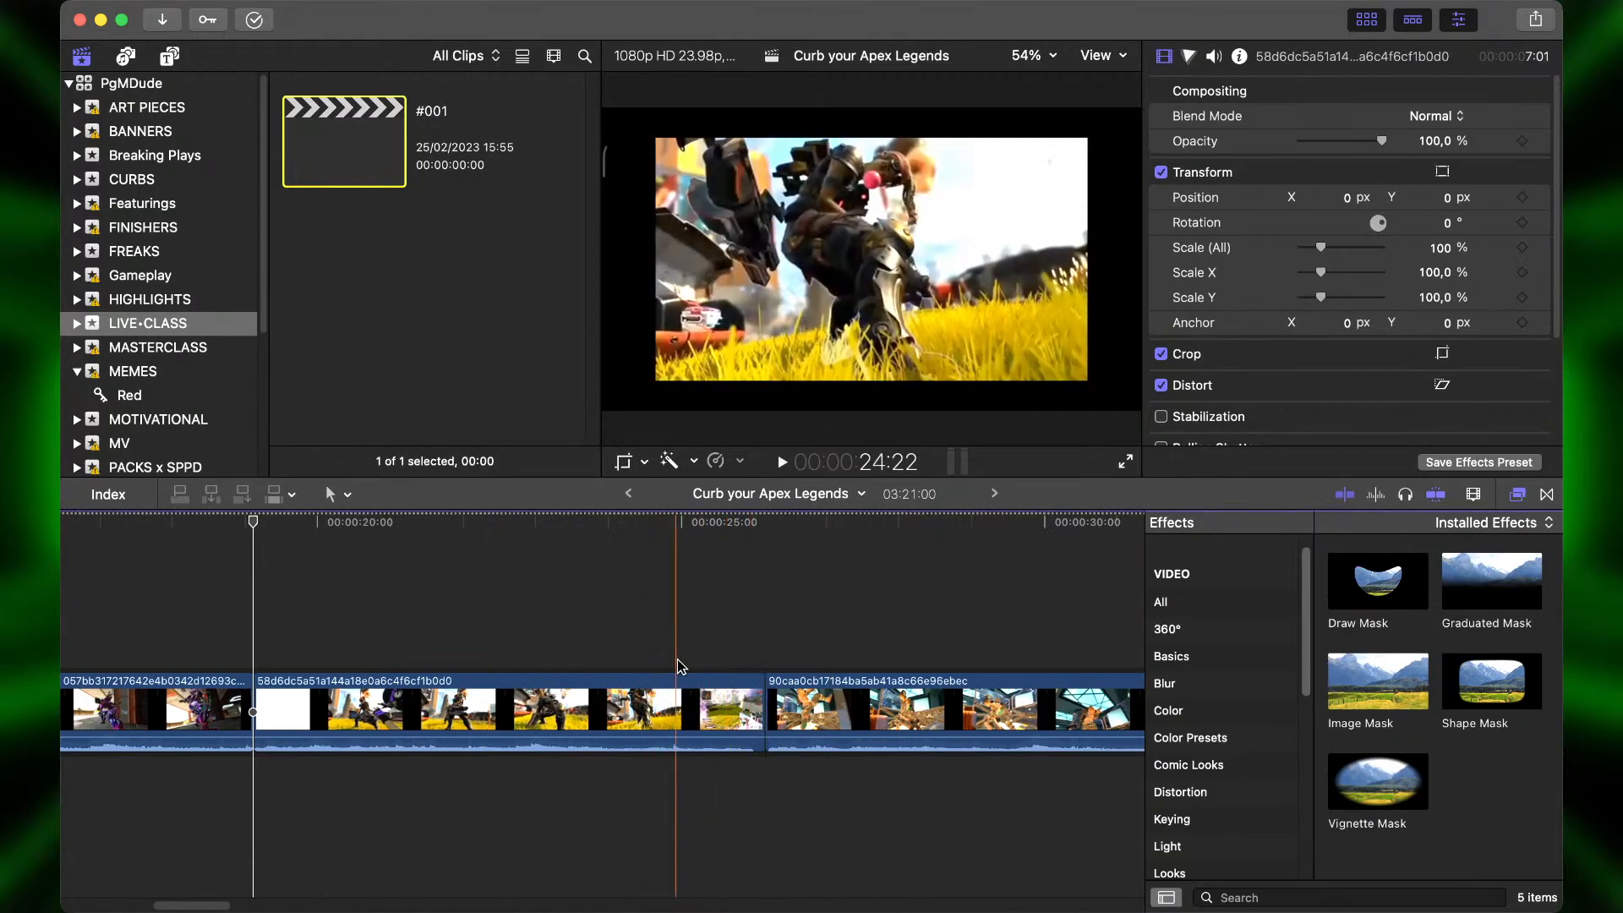
pyautogui.click(682, 702)
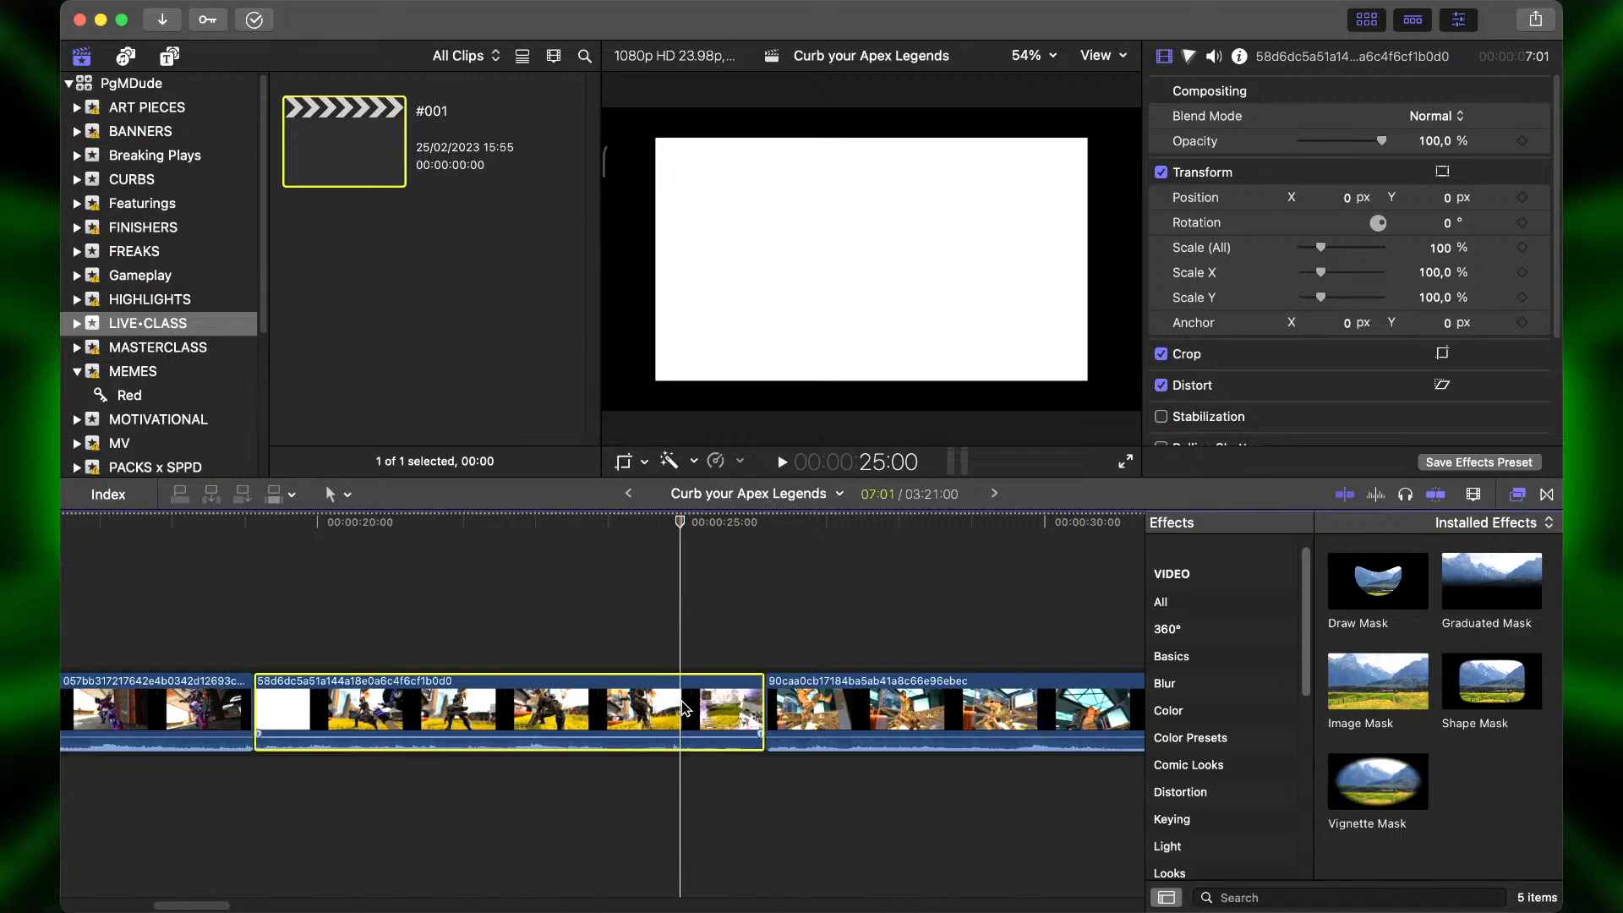
pyautogui.press('super+b')
pyautogui.click(714, 703)
pyautogui.press('BackSpace')
# Split the fifth clip at 00:00:25:01, one frame after its start, and delete that single leading frame.
pyautogui.hscroll(-15, 712, 711)
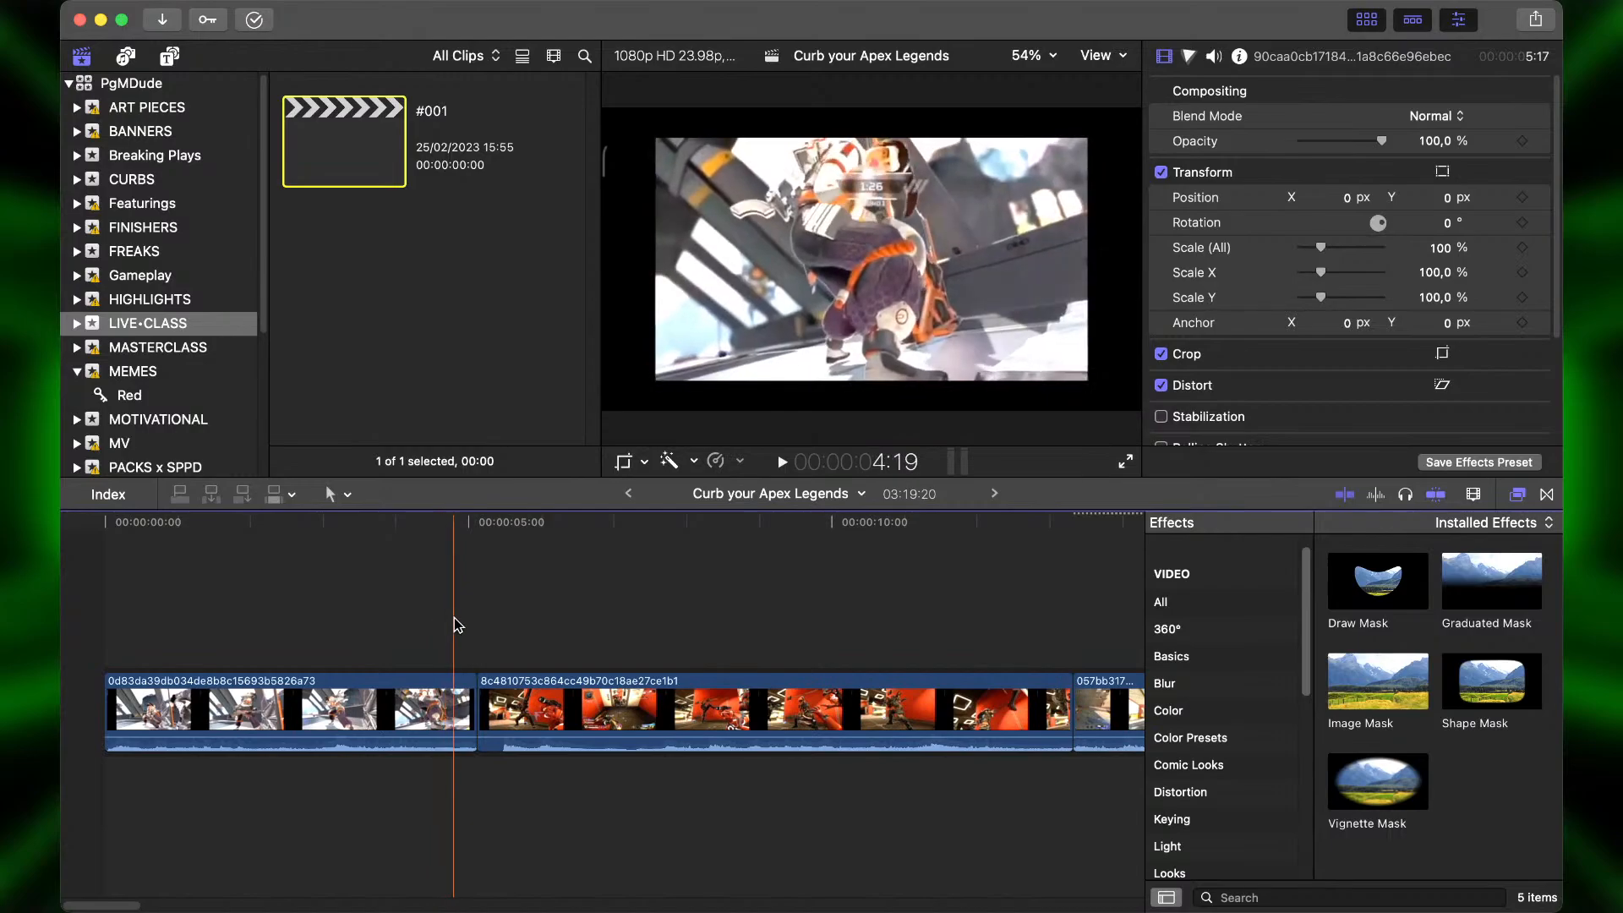
pyautogui.hscroll(10, 454, 626)
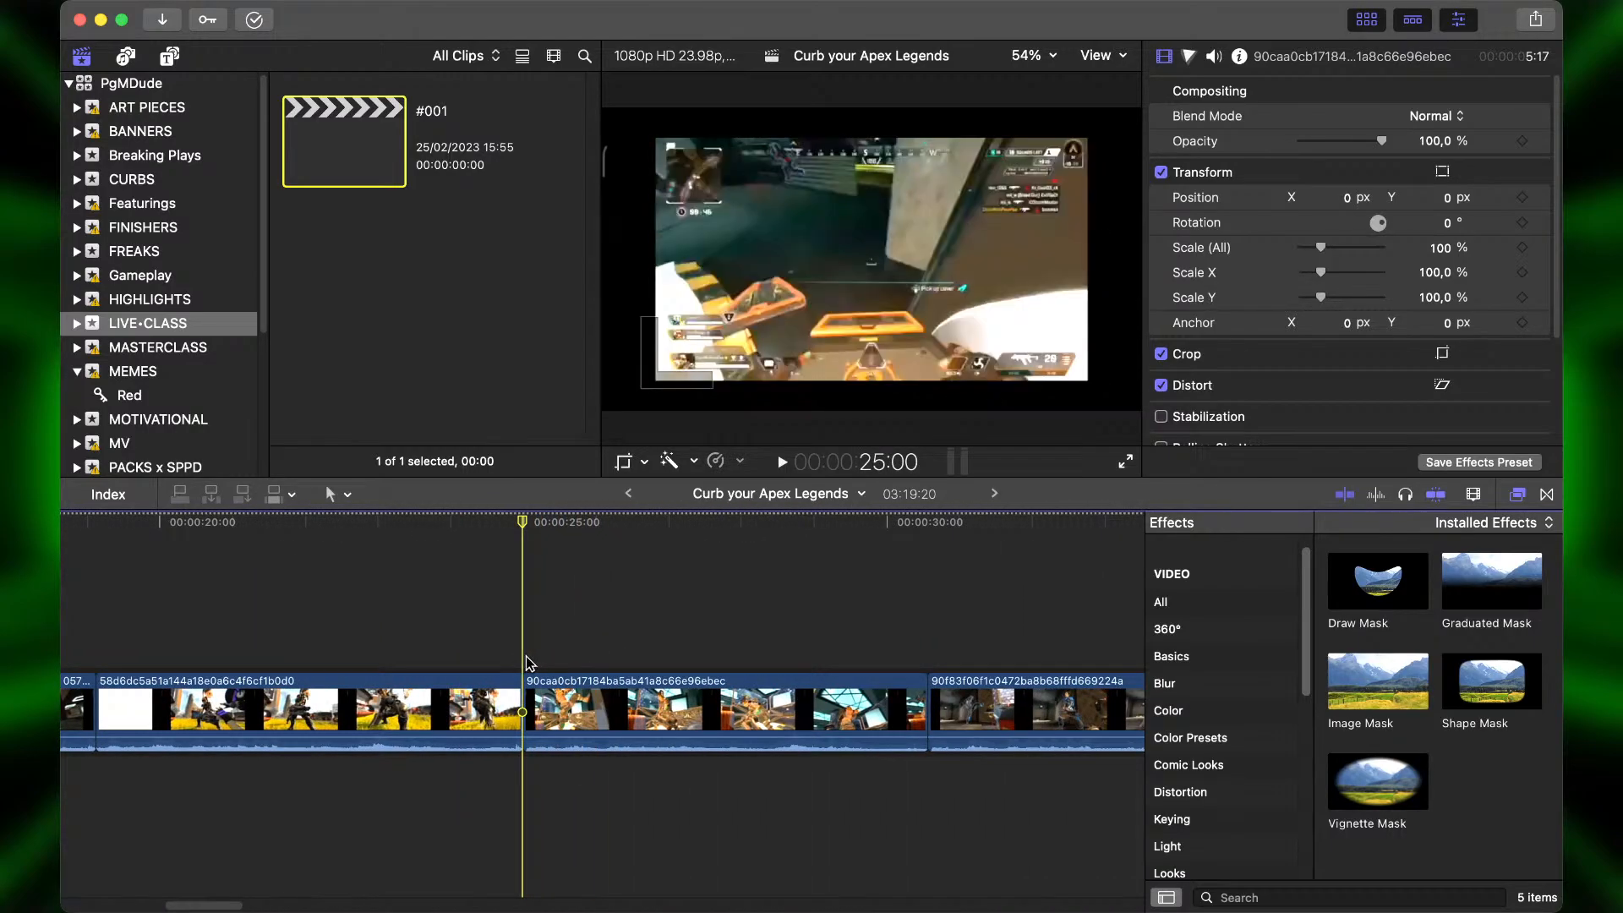
pyautogui.press('Right')
pyautogui.press('Right')
pyautogui.press('Right')
pyautogui.press('Left')
pyautogui.press('Left')
pyautogui.press('Left')
pyautogui.press('Left')
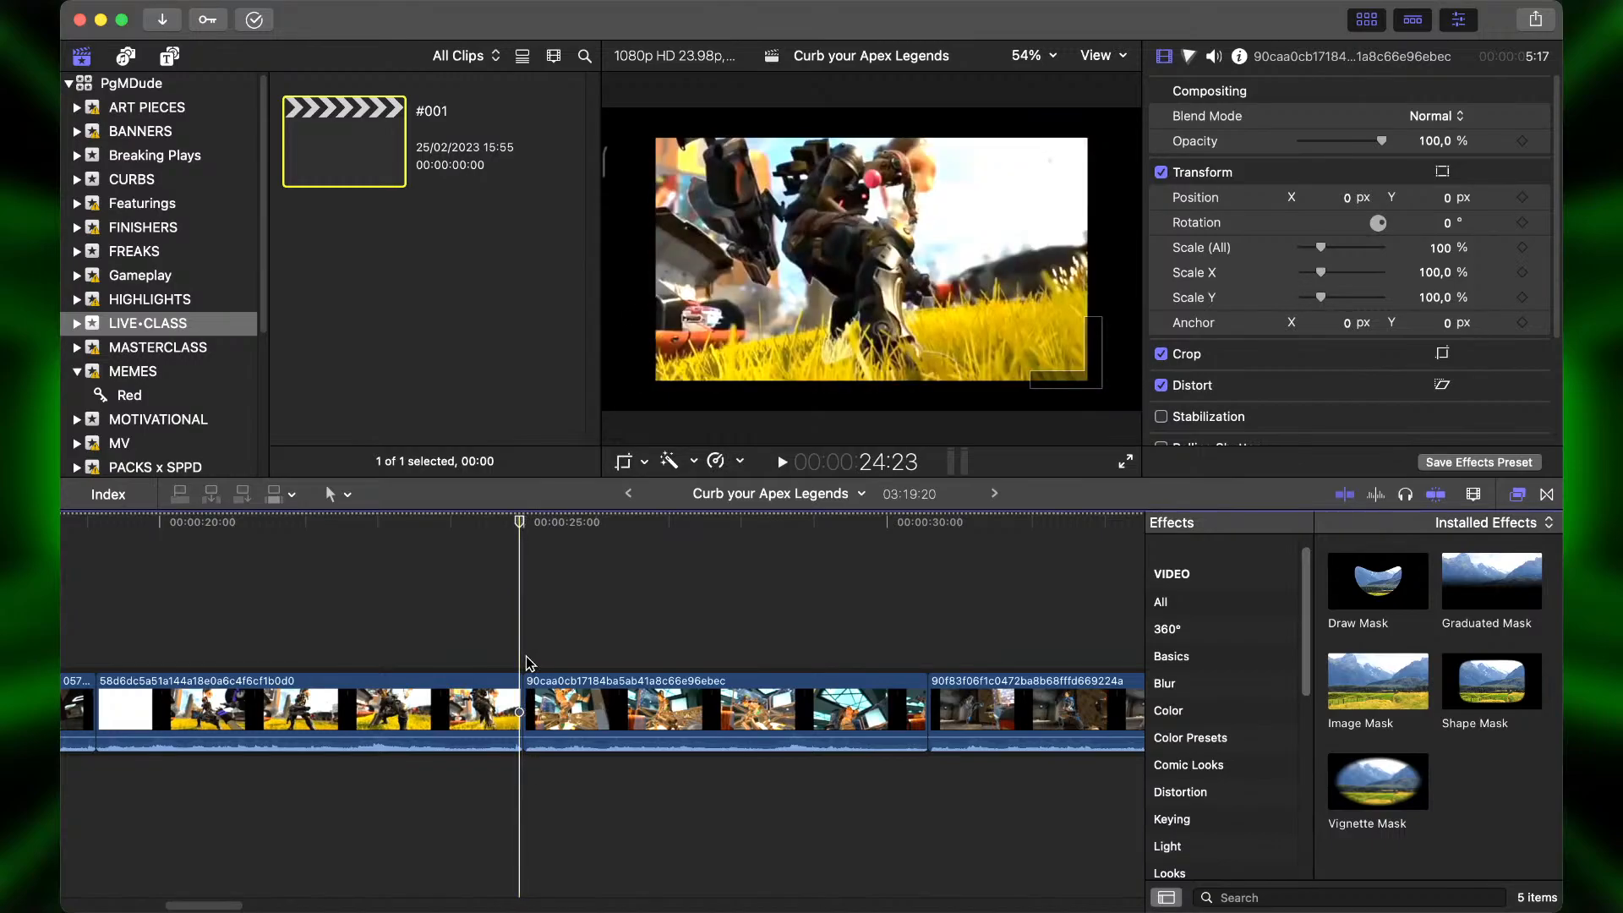
pyautogui.press('Right')
pyautogui.press('Right')
pyautogui.click(538, 708)
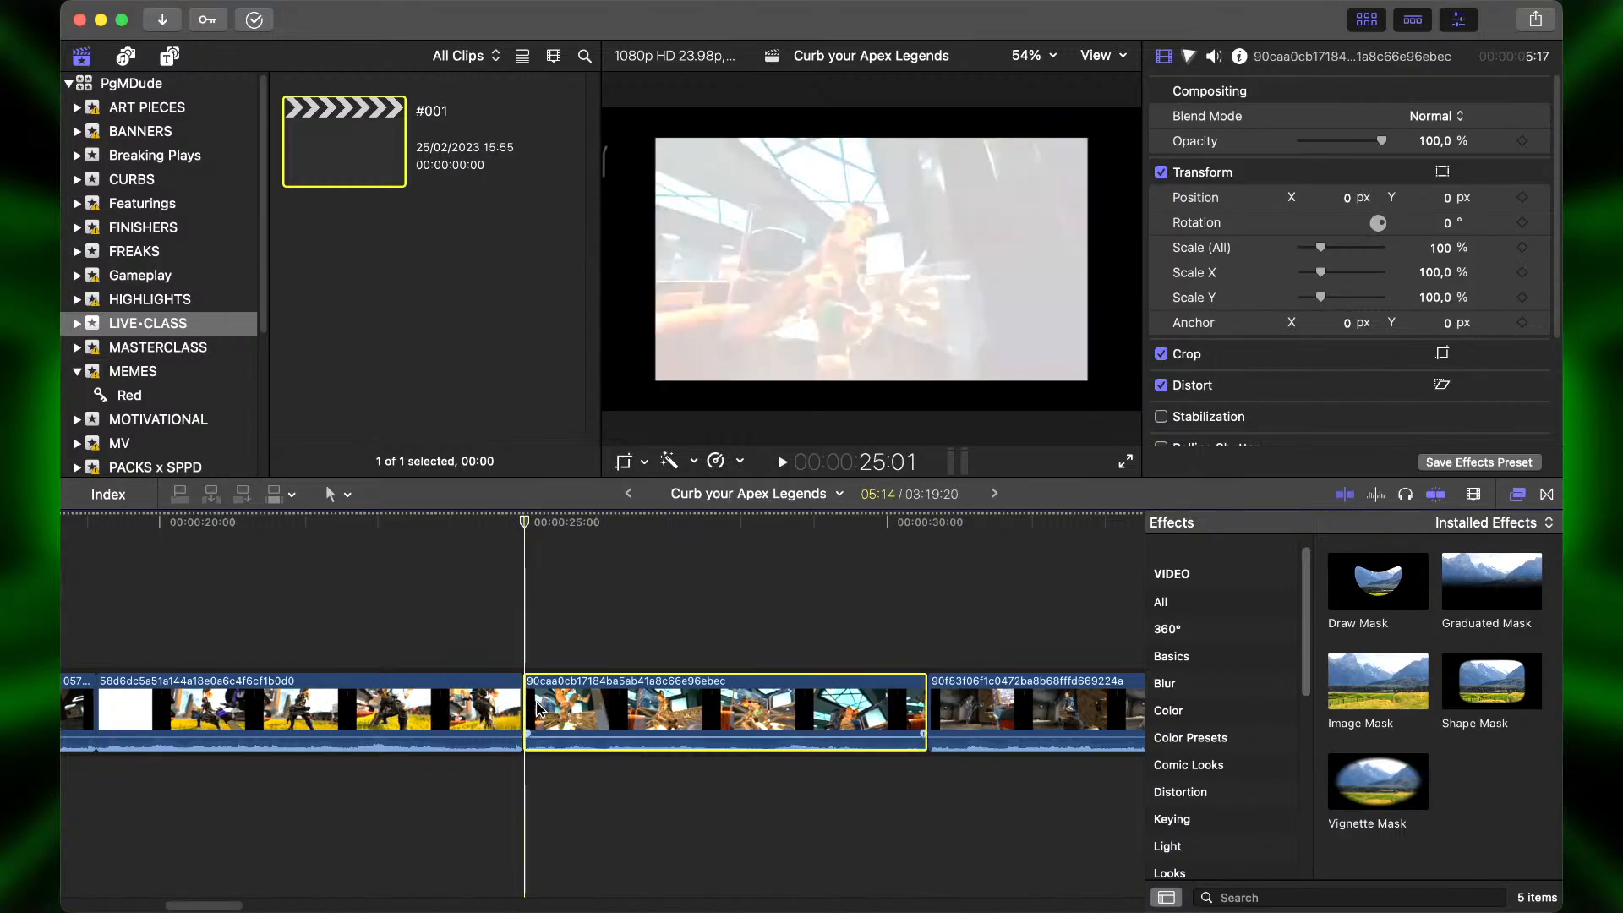
pyautogui.press('super+=')
pyautogui.press('super+=')
pyautogui.press('super+=')
pyautogui.press('super+=')
pyautogui.press('super+b')
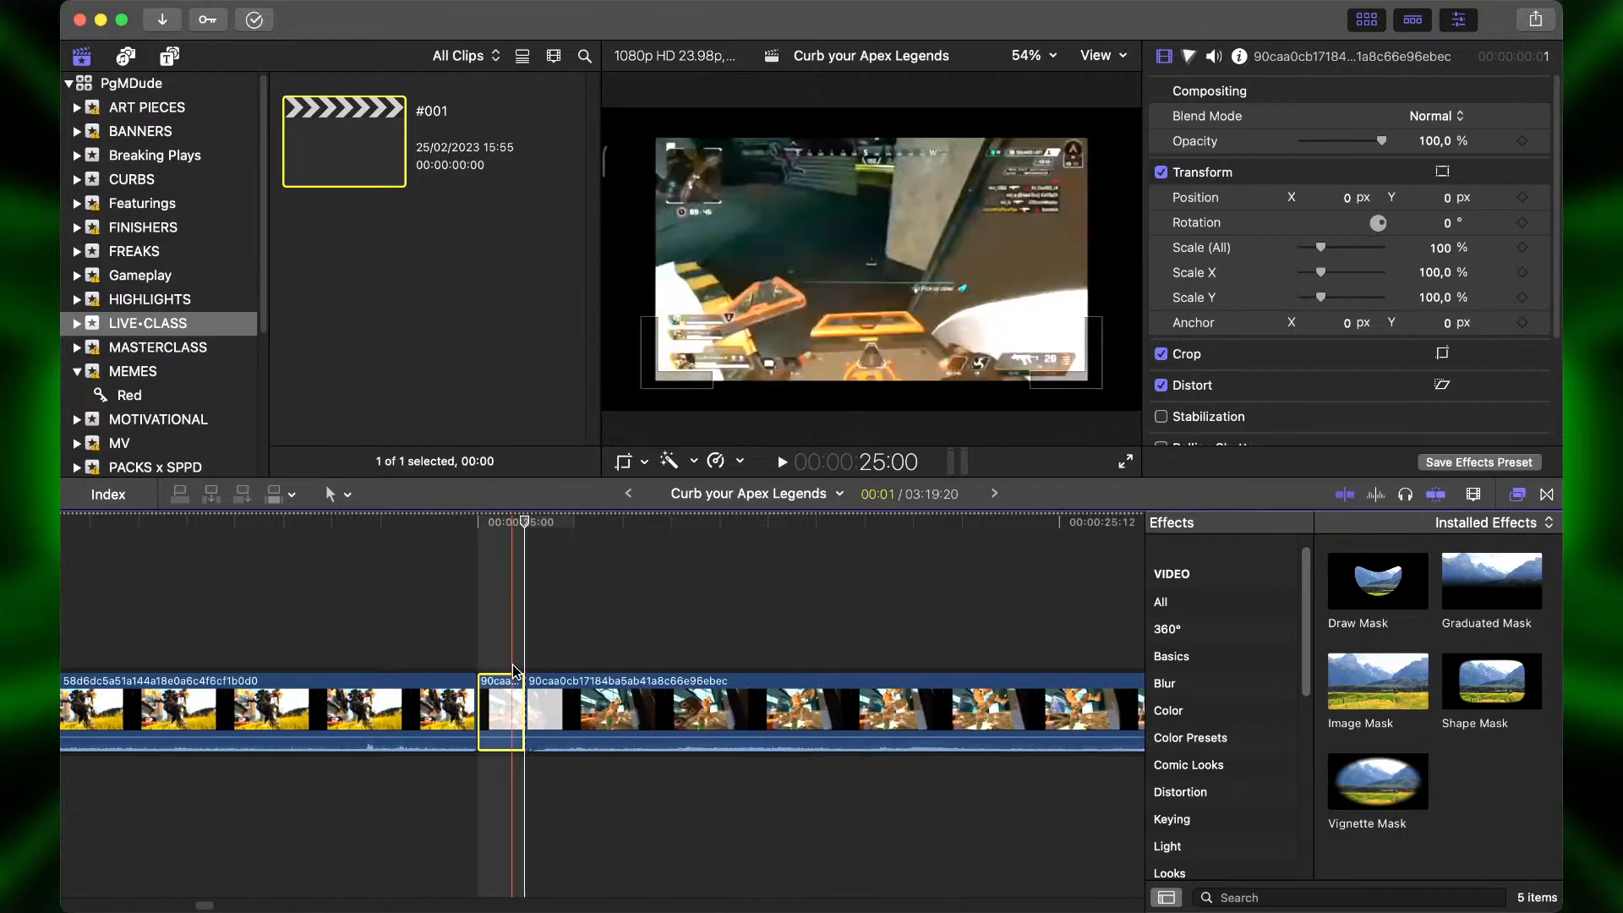
pyautogui.press('BackSpace')
# Trim the single leading frame off the sixth clip at 00:00:30:14.
pyautogui.press('super+-')
pyautogui.press('super+-')
pyautogui.hscroll(4, 509, 706)
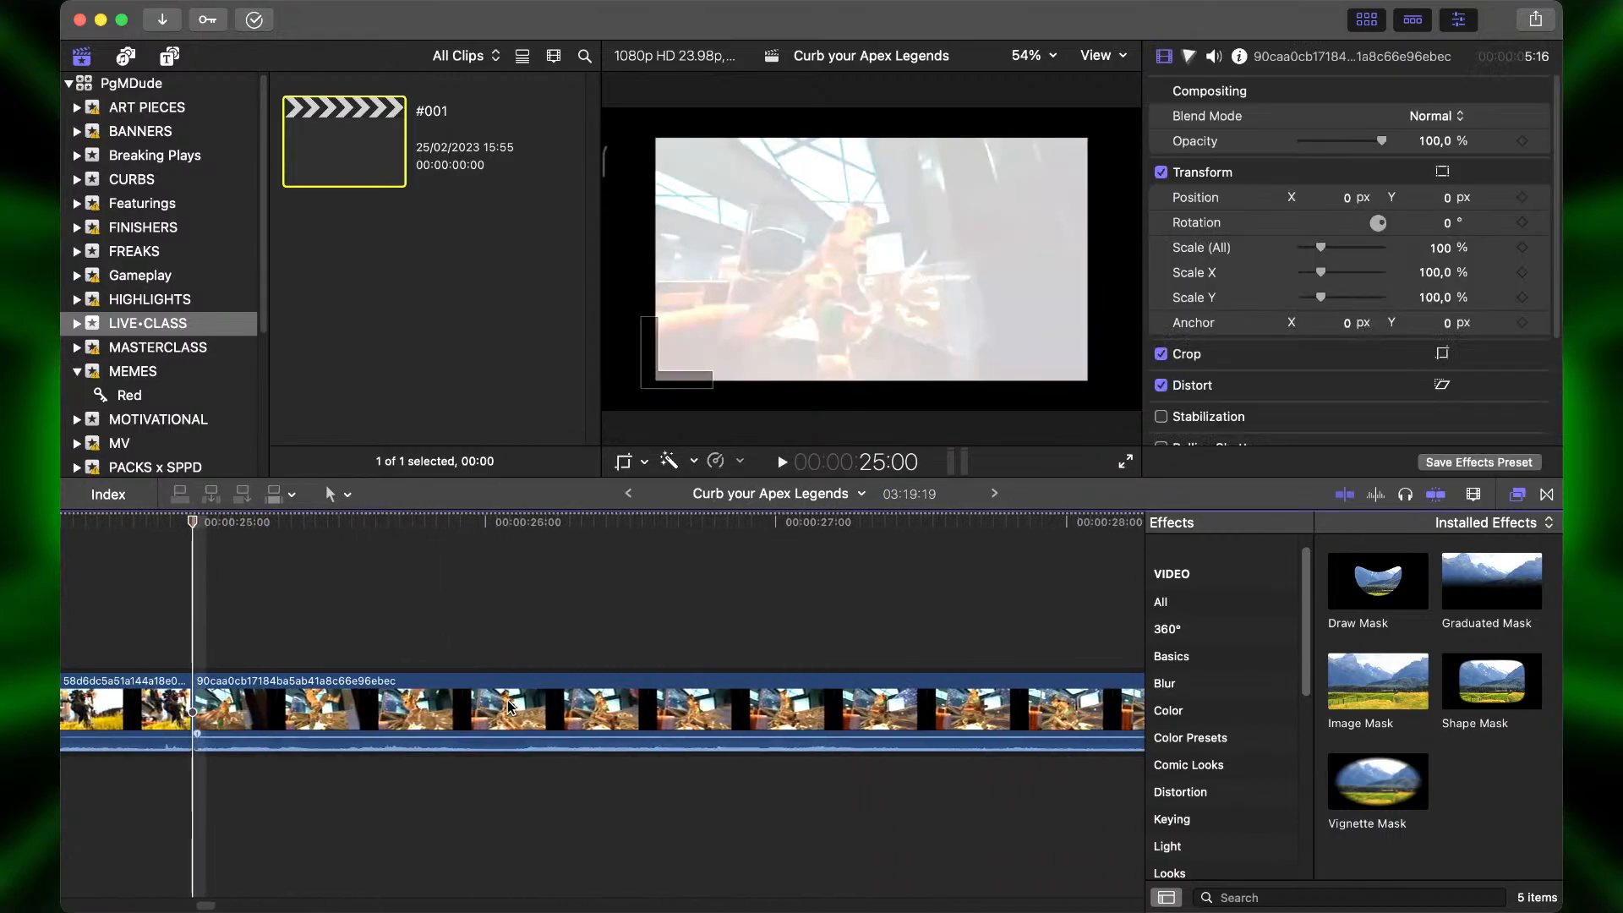
pyautogui.press('super+minus')
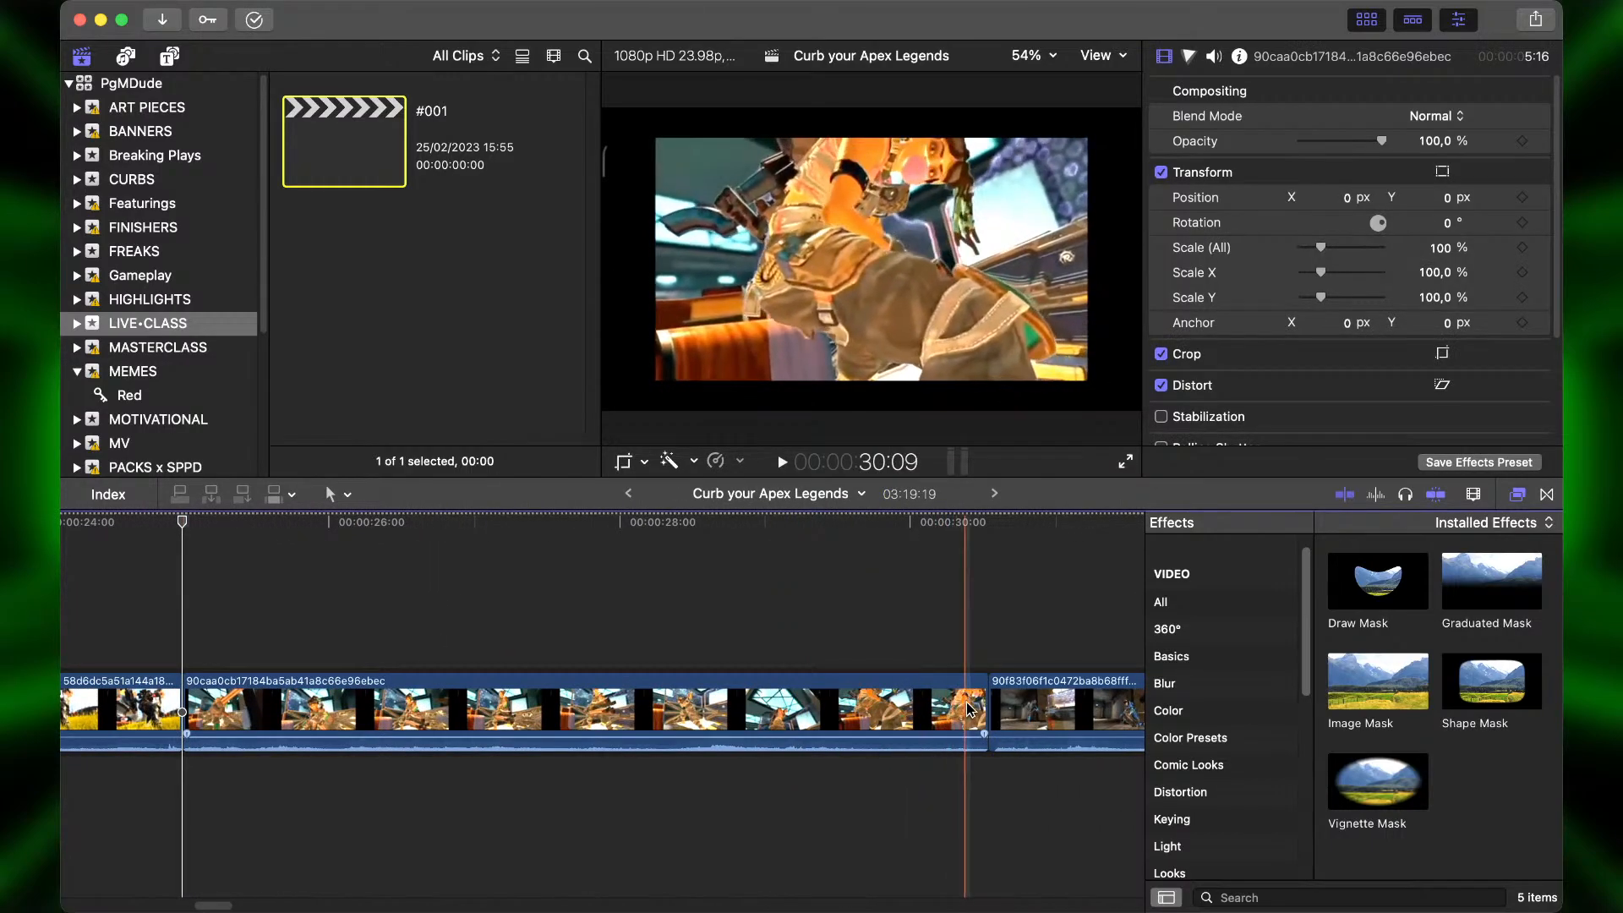
pyautogui.hscroll(10, 972, 708)
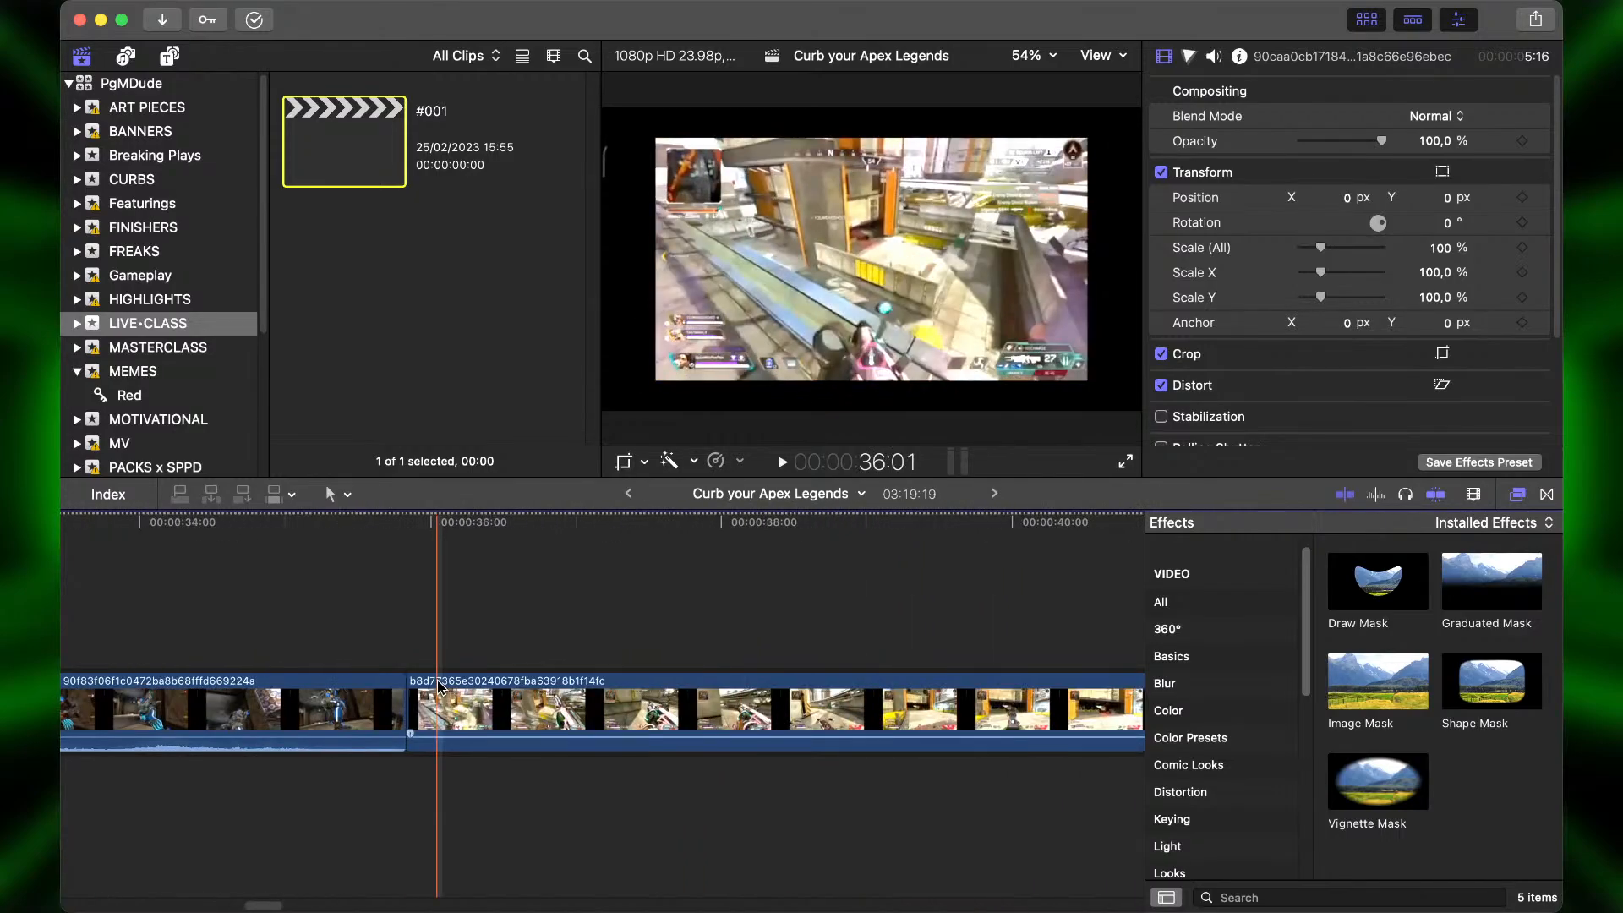
pyautogui.hscroll(-5, 439, 686)
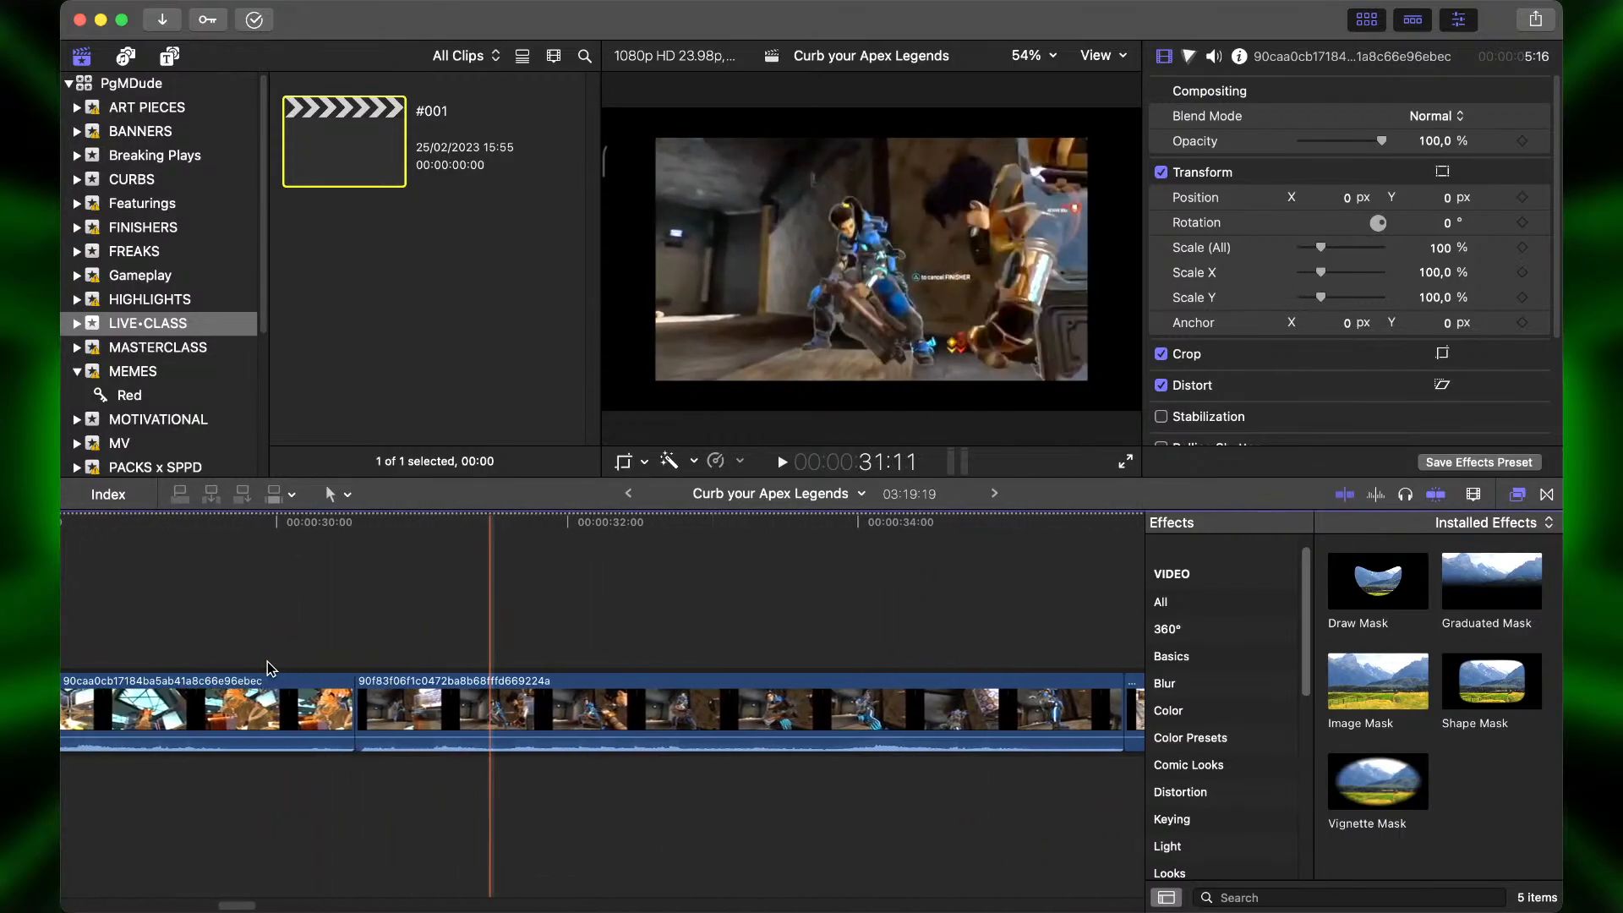
pyautogui.click(368, 645)
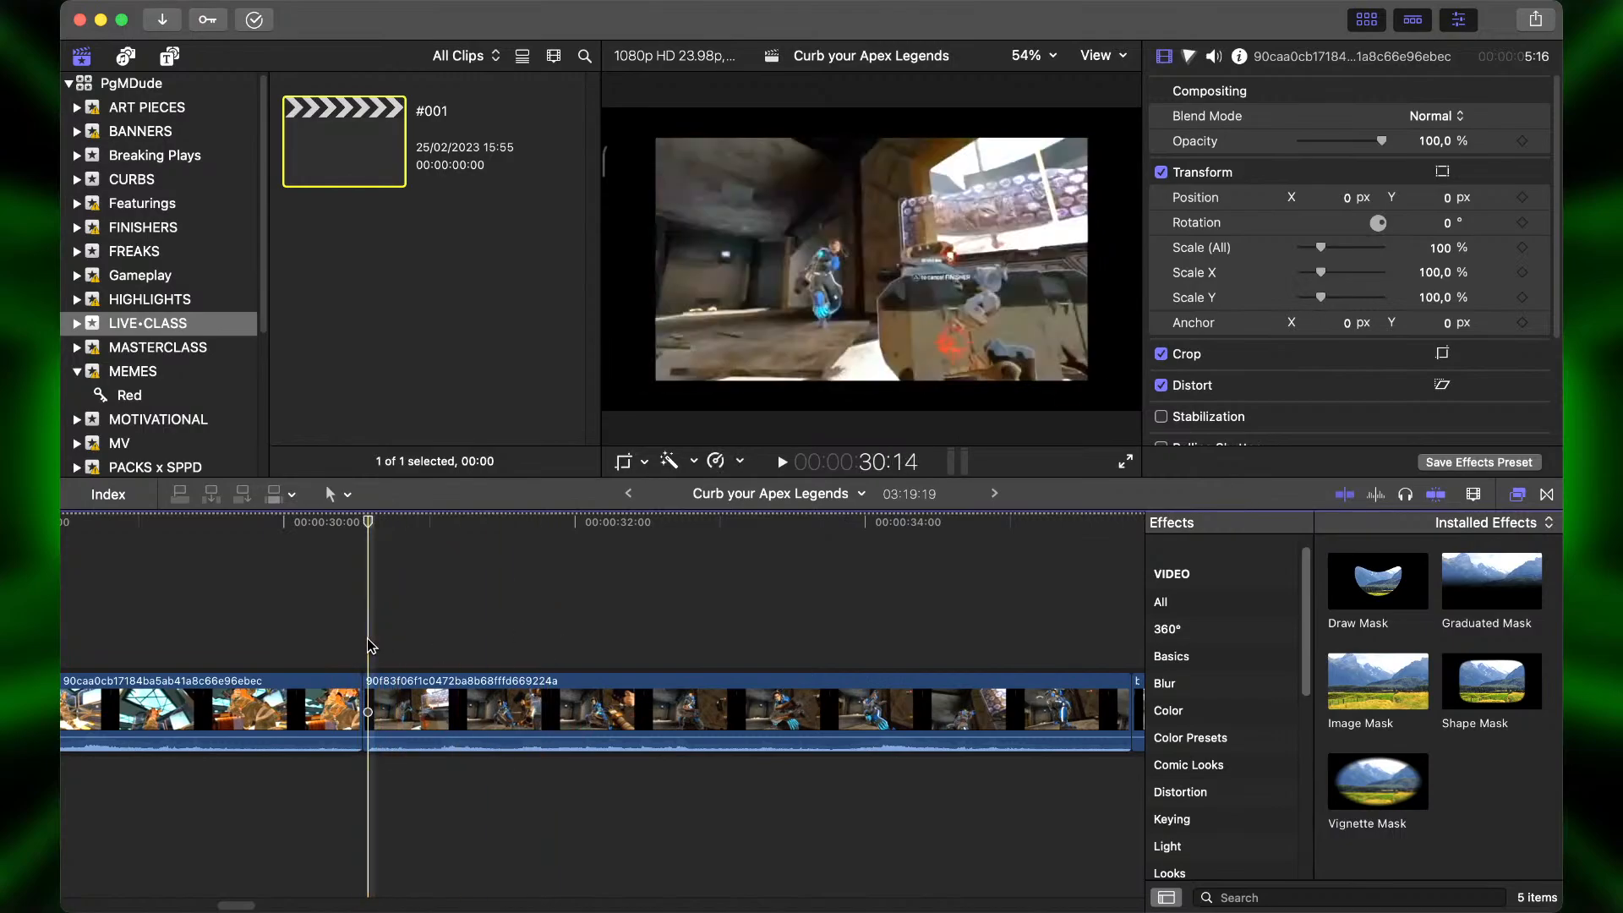
pyautogui.click(376, 694)
pyautogui.press('super+equal')
pyautogui.press('super+equal')
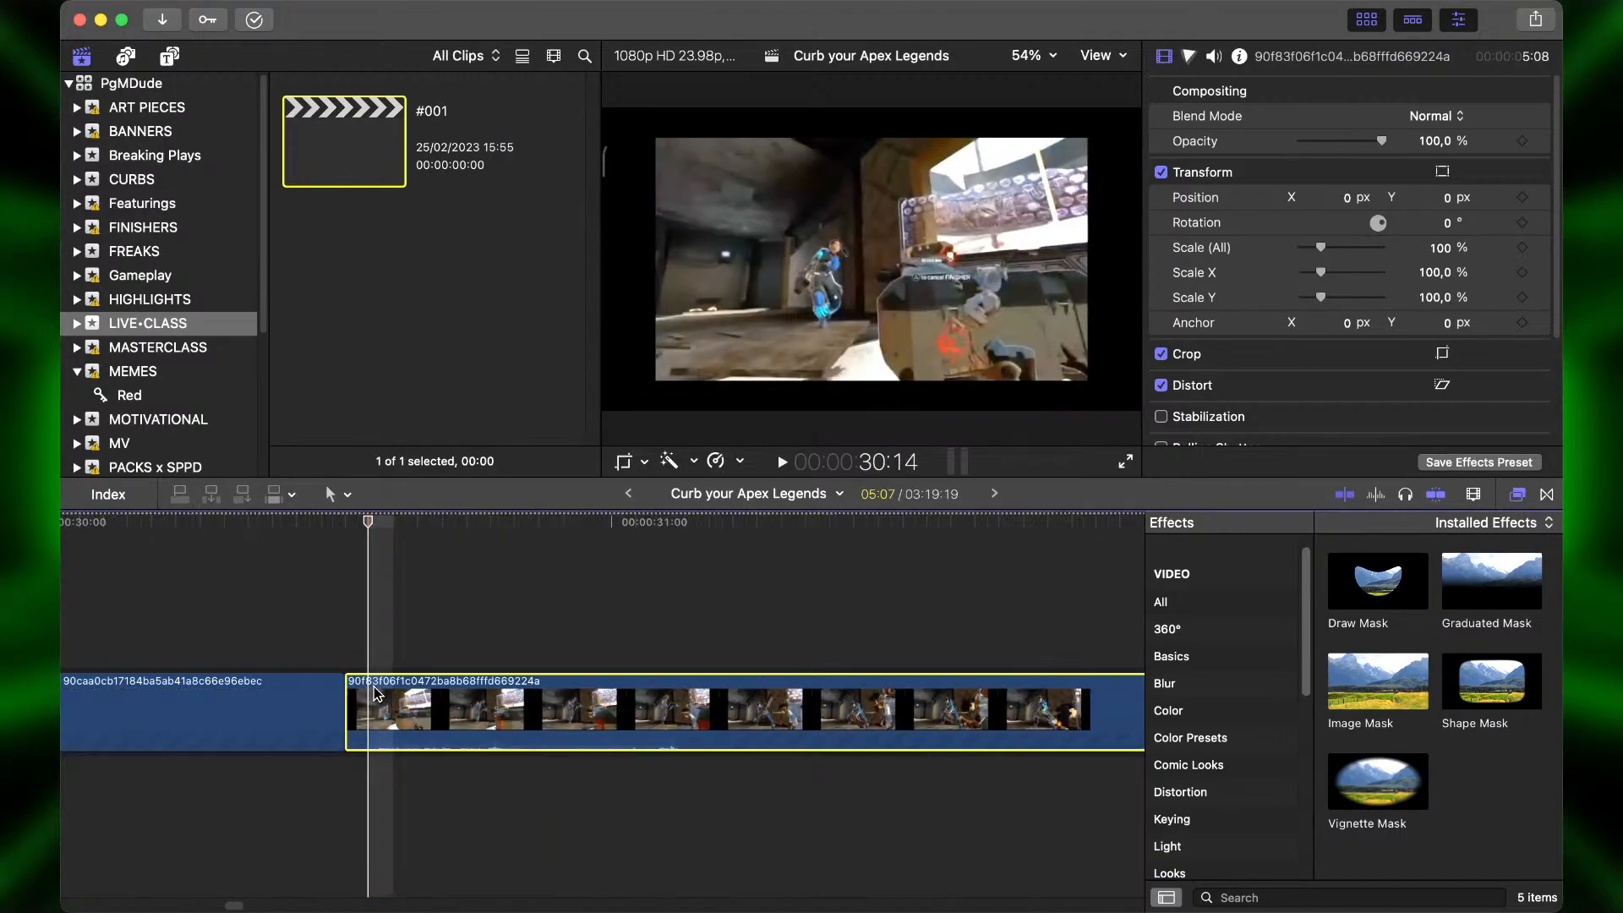
pyautogui.press('super+minus')
pyautogui.hotkey('alt', '[')
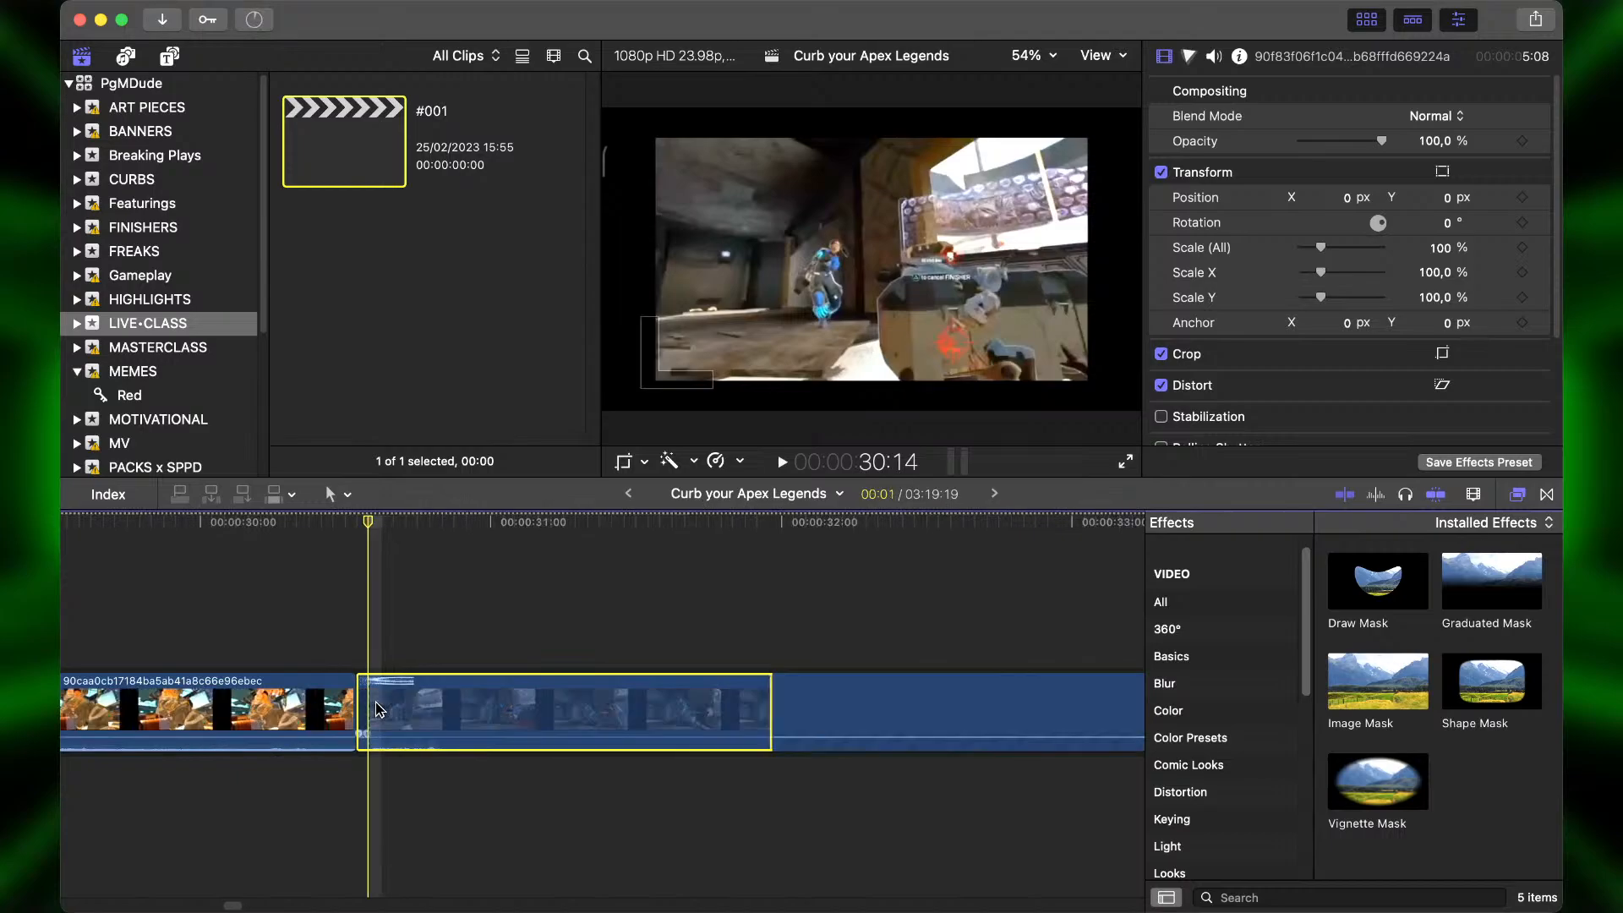
# Examine the end of the sixth clip up close and skim the seventh clip for the white flash opening its finisher.
pyautogui.press('super+minus')
pyautogui.hscroll(3, 686, 716)
pyautogui.hscroll(3, 686, 715)
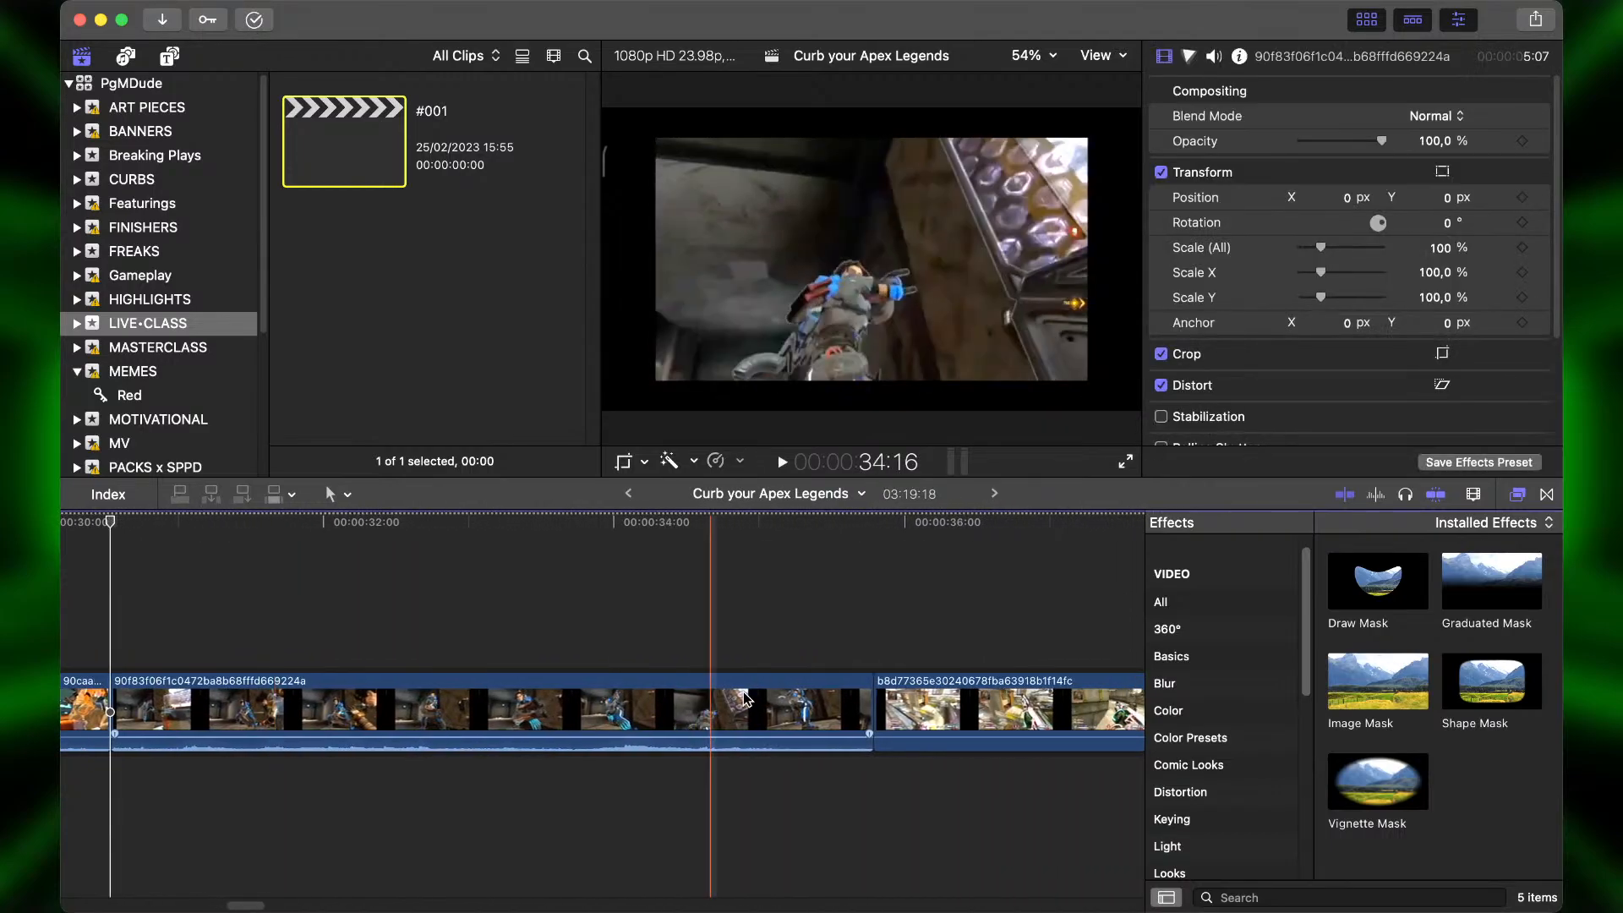
pyautogui.click(859, 707)
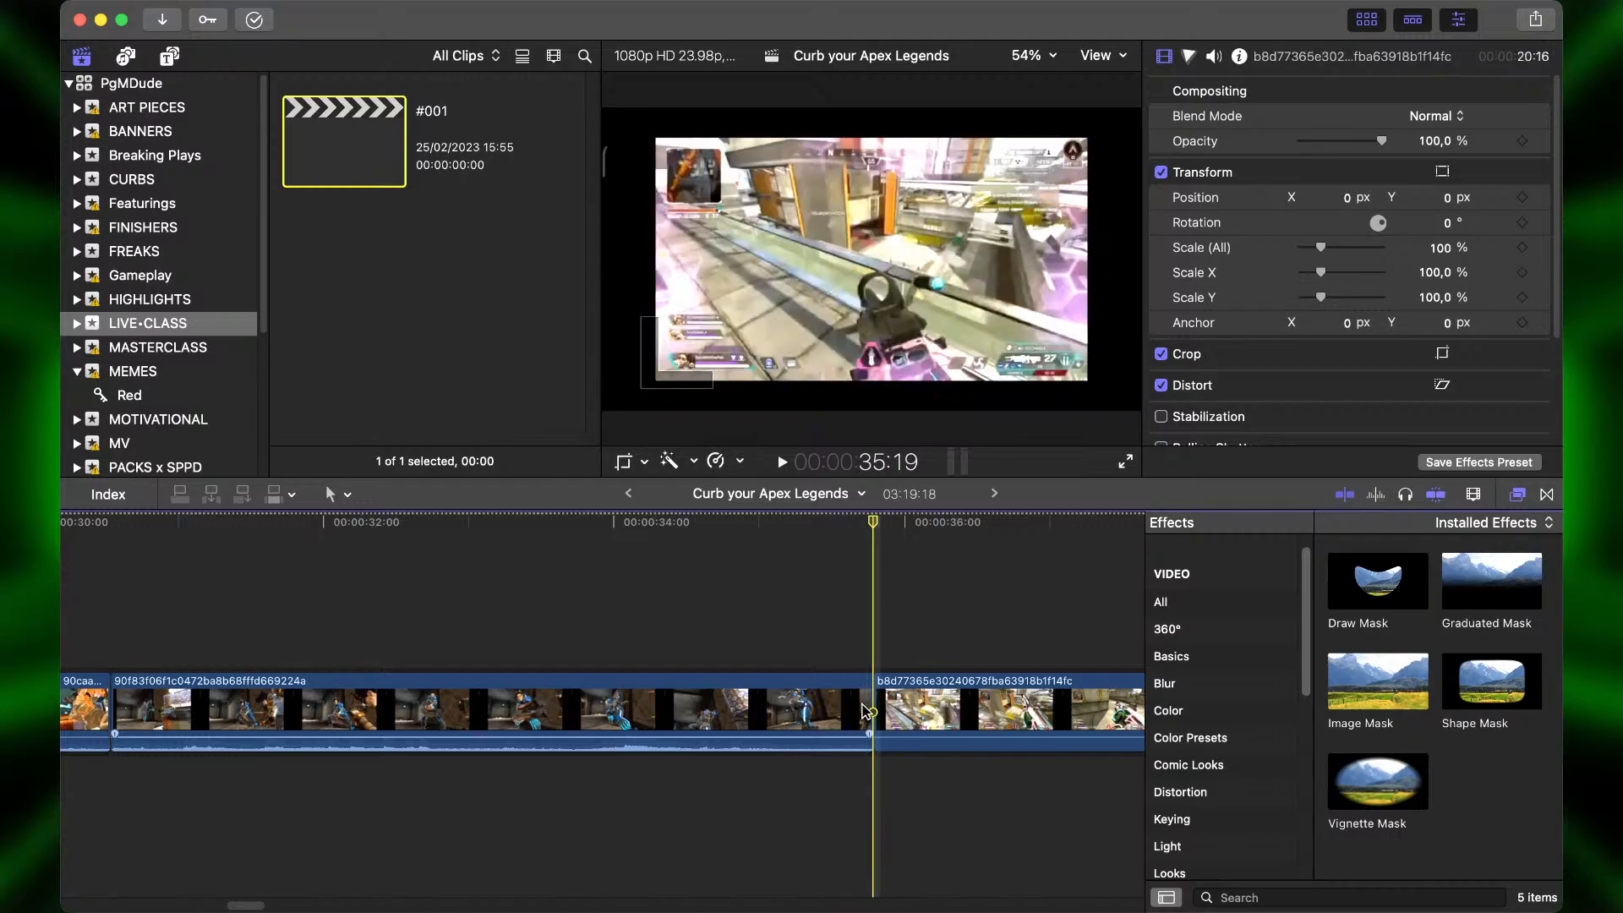
pyautogui.press('super+equal')
pyautogui.press('super+equal')
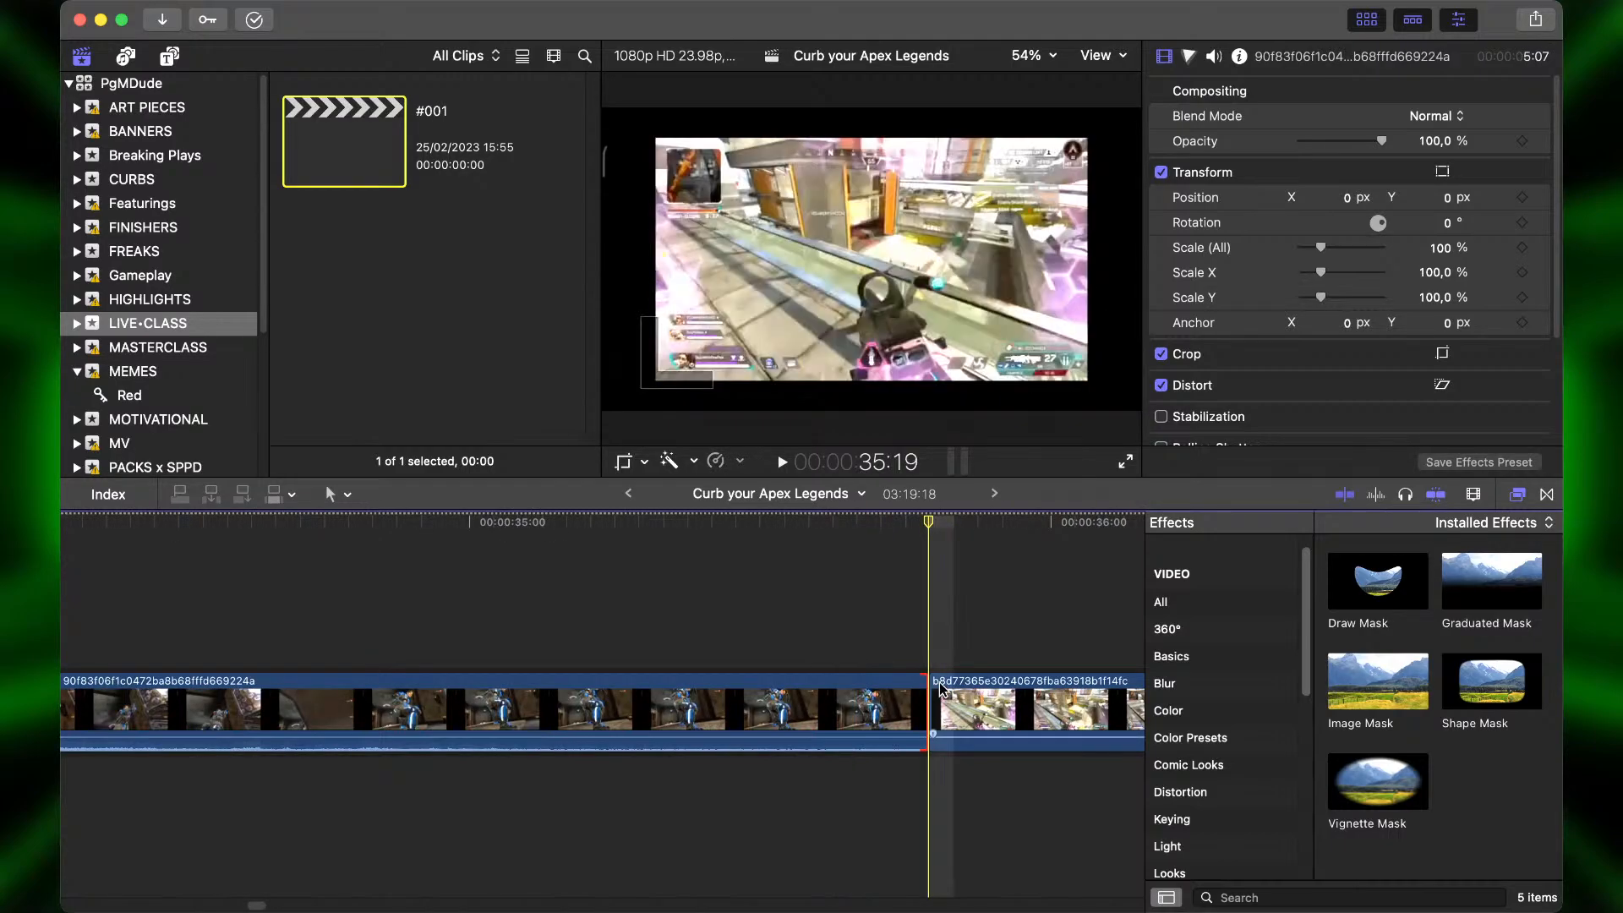
pyautogui.hscroll(6, 939, 689)
pyautogui.hscroll(4, 856, 700)
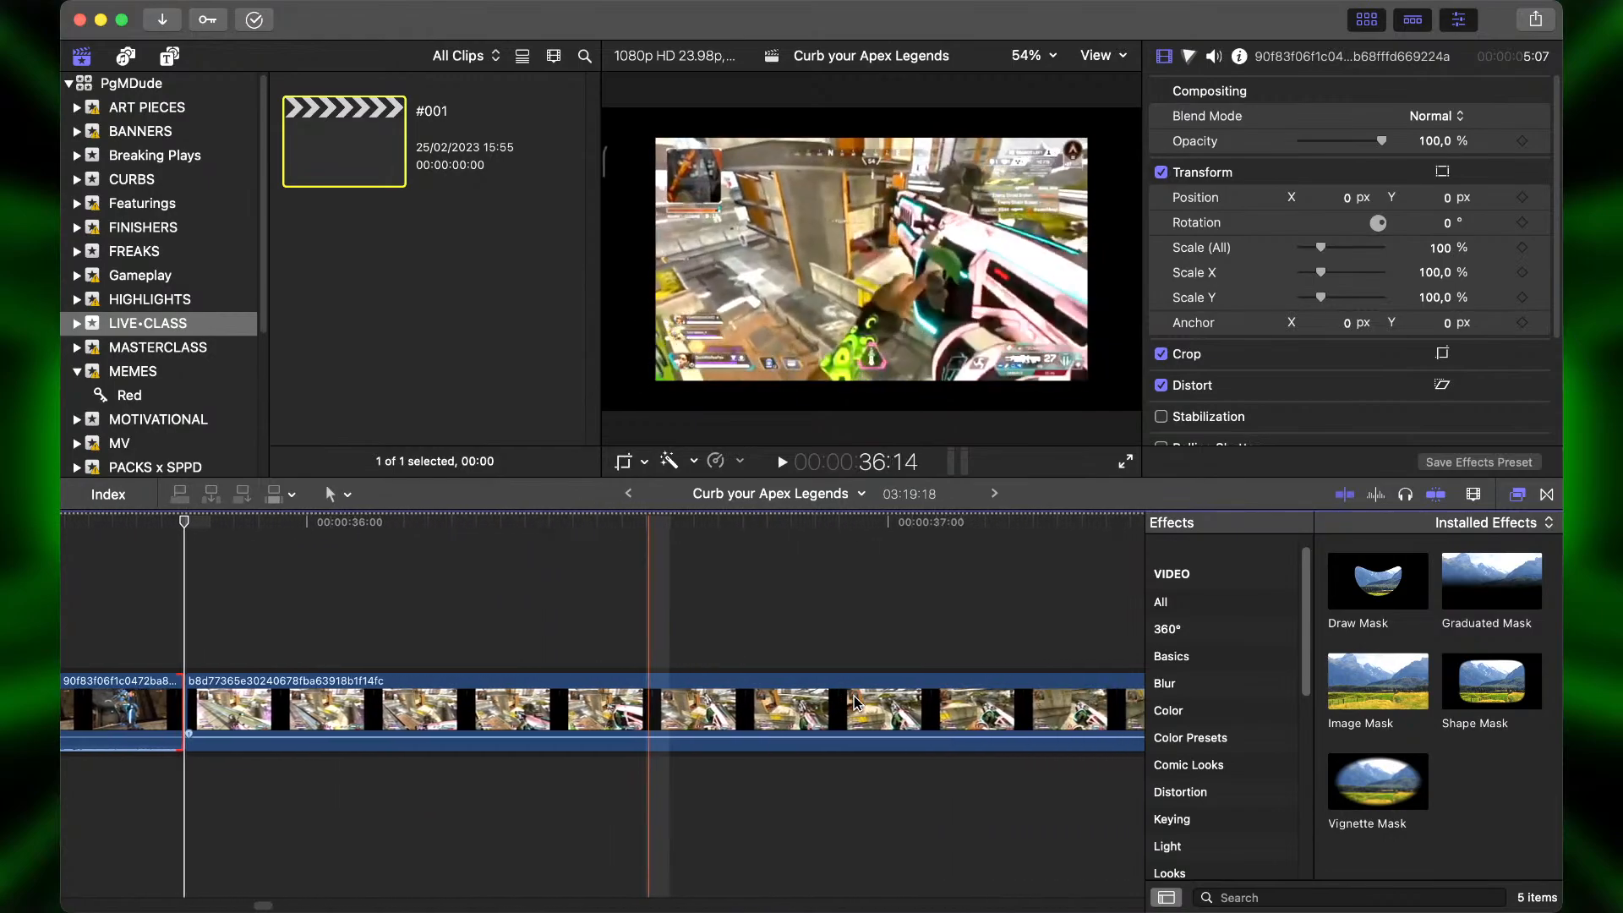
pyautogui.hscroll(3, 856, 700)
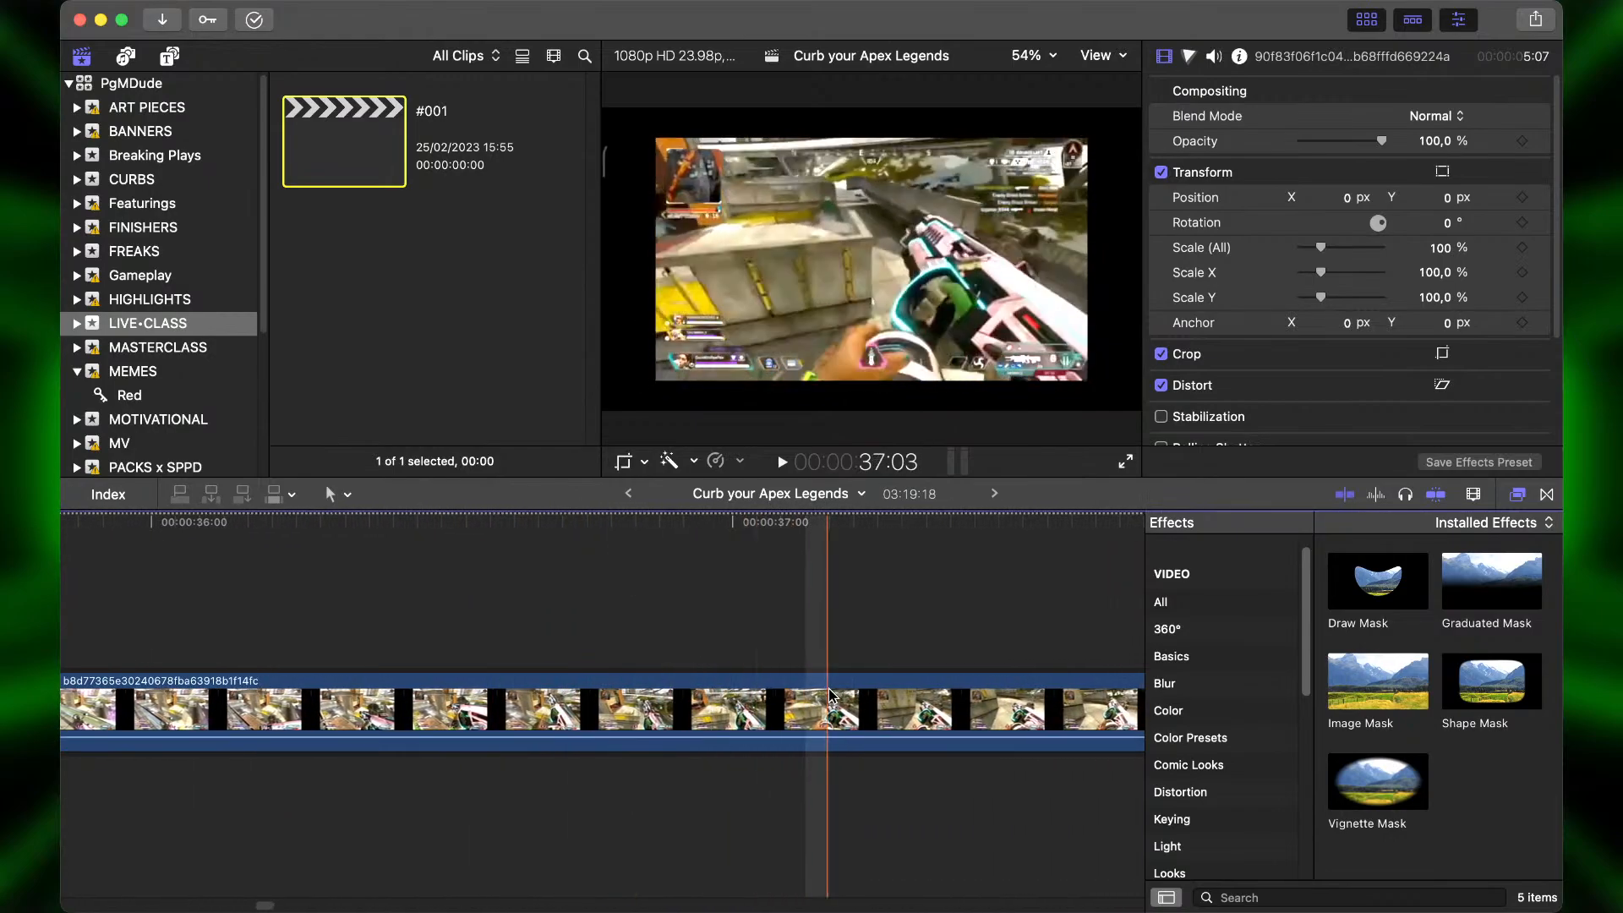
pyautogui.hscroll(3, 770, 695)
pyautogui.press('super+minus')
pyautogui.press('super+minus')
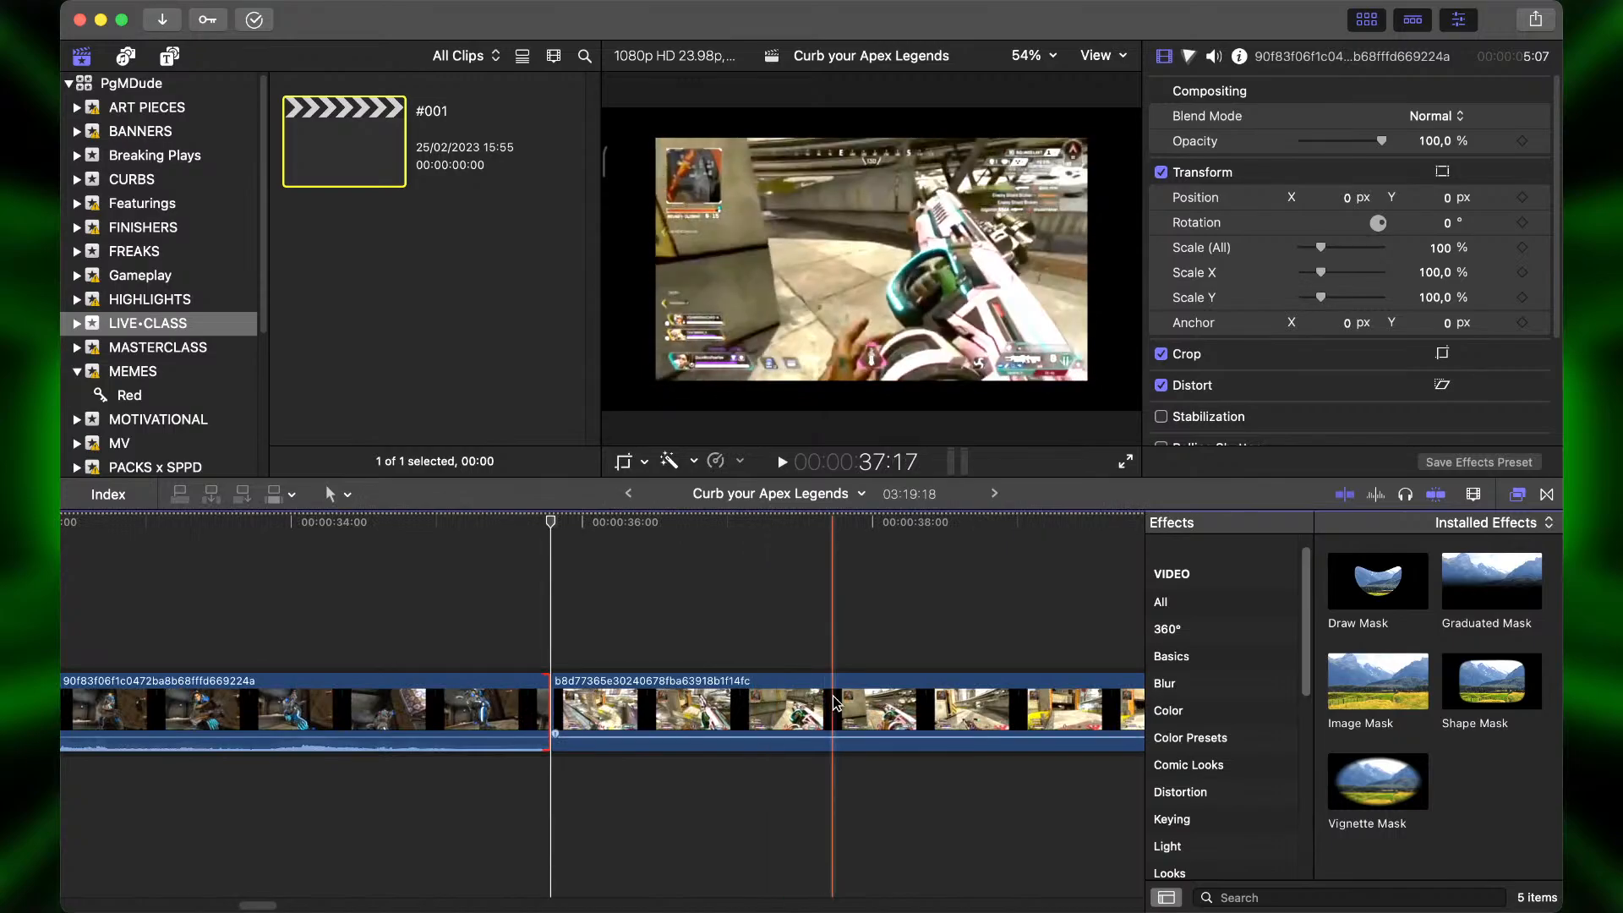
pyautogui.hscroll(10, 836, 706)
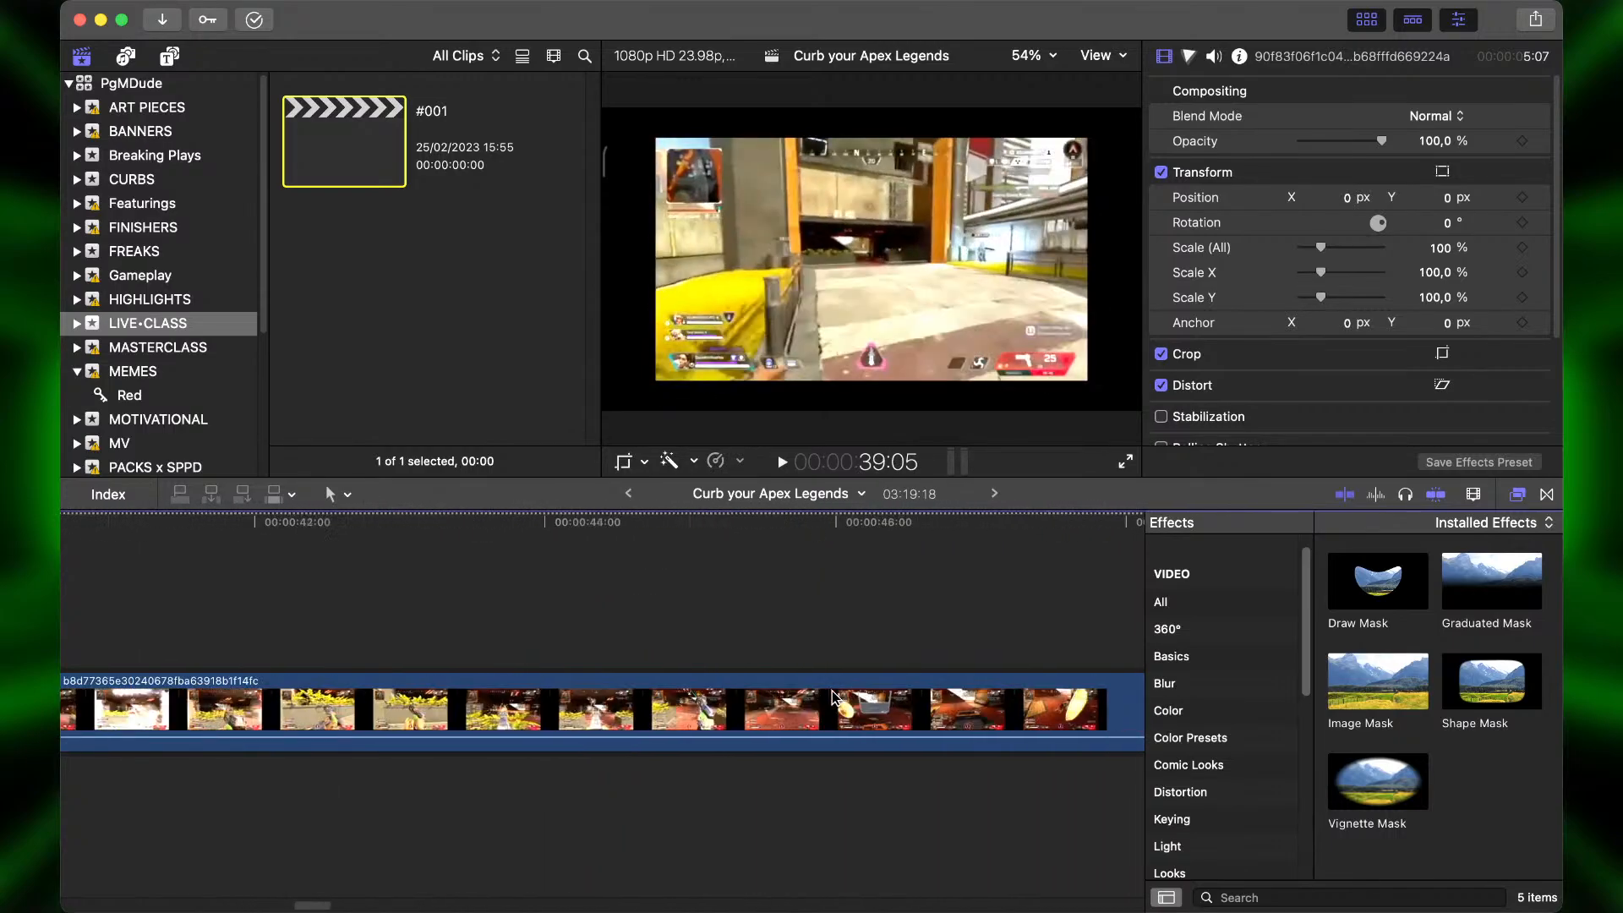
pyautogui.hscroll(2, 782, 707)
pyautogui.press('super+minus')
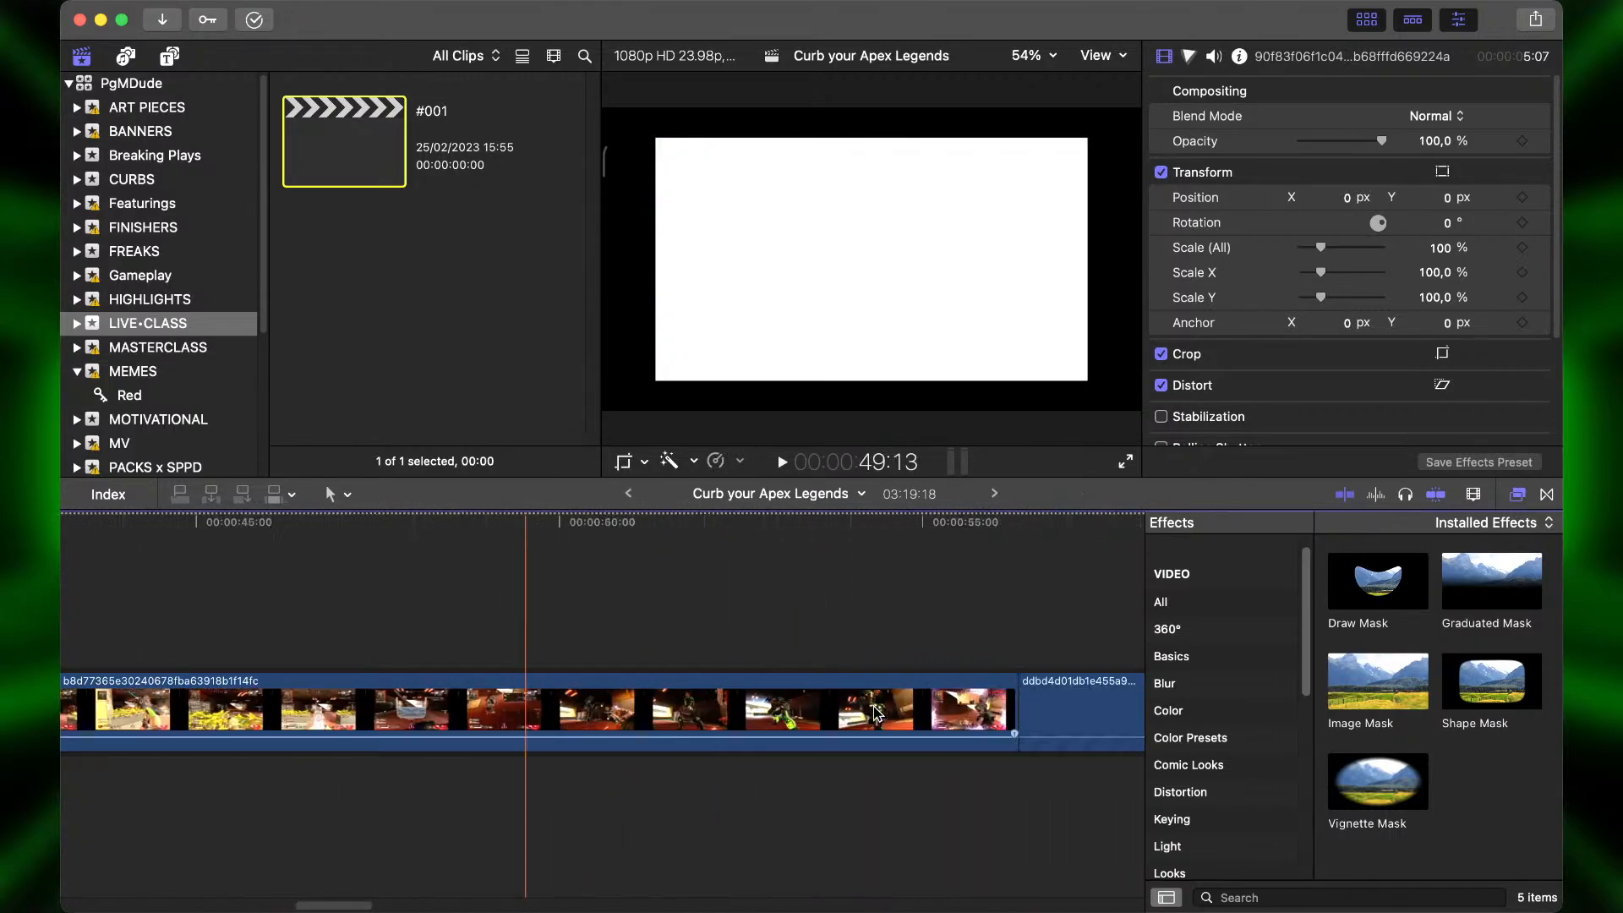
pyautogui.hscroll(2, 525, 708)
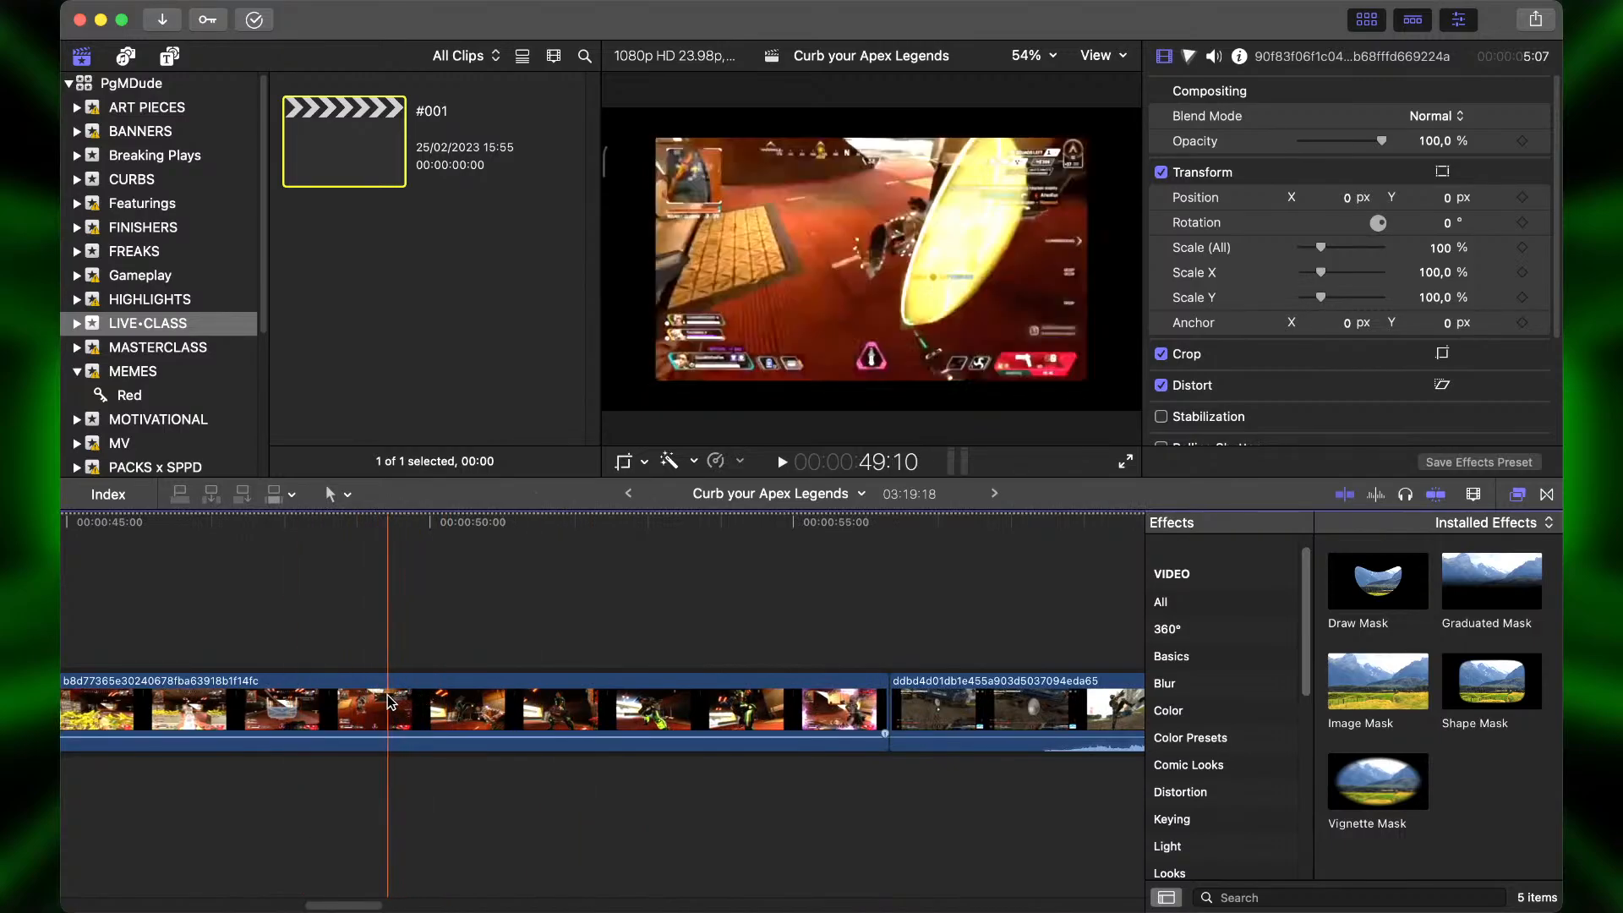
# Split the seventh clip at 00:00:49:12, on the white flash opening its finisher, and delete the gameplay before the cut.
pyautogui.click(386, 700)
pyautogui.press('Right')
pyautogui.press('Right')
pyautogui.press('Right')
pyautogui.press('Right')
pyautogui.press('Left')
pyautogui.press('Left')
pyautogui.press('Left')
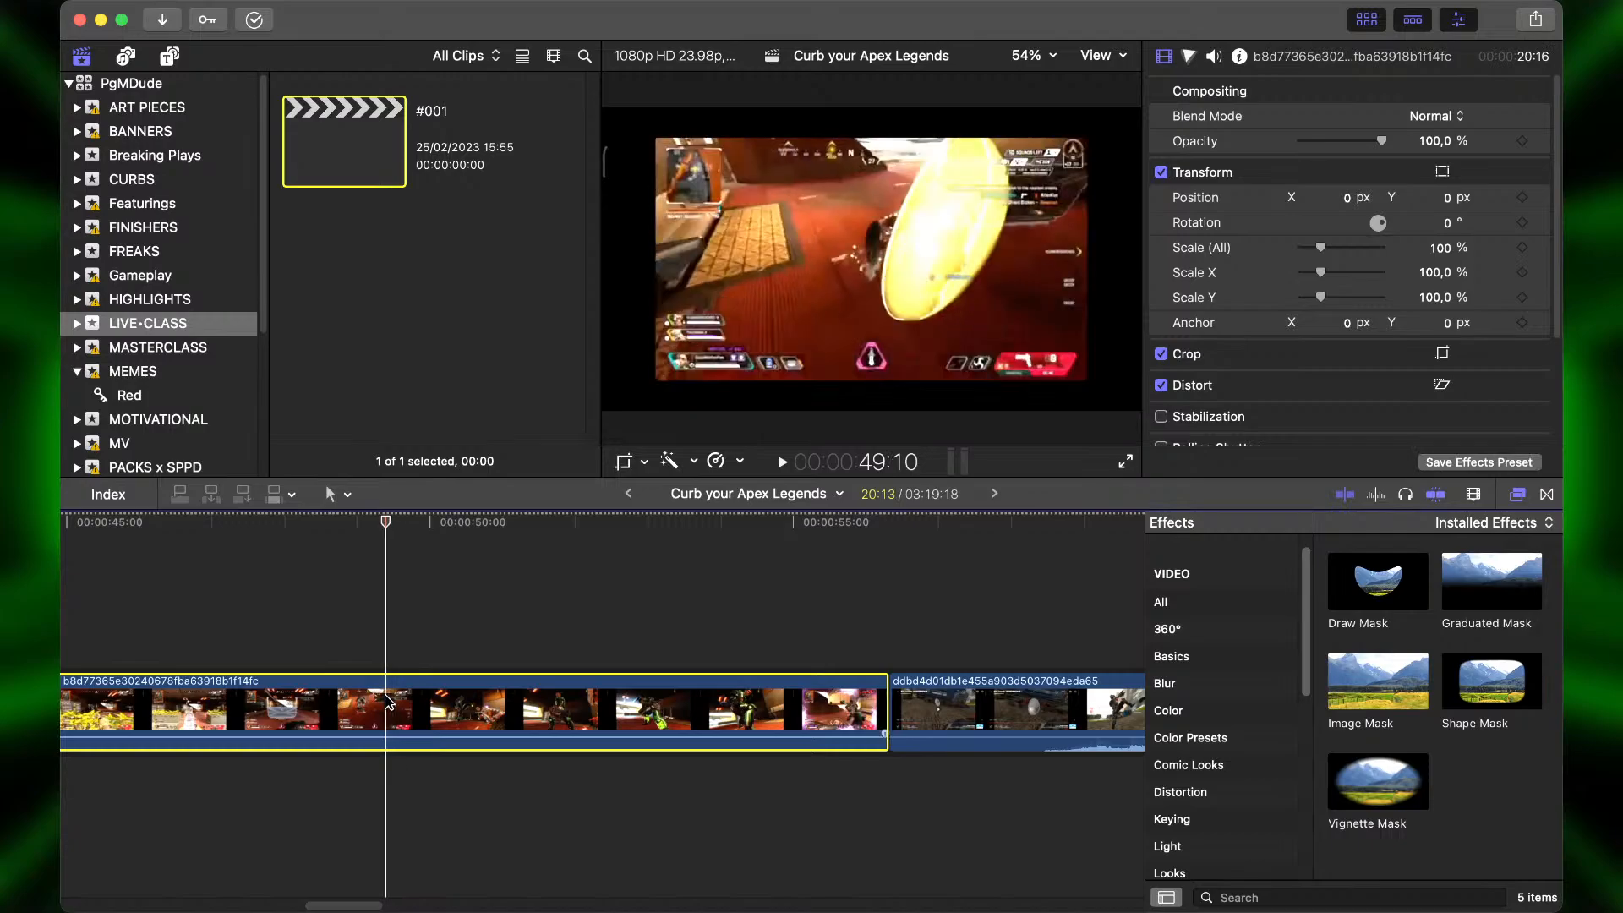
pyautogui.press('Right')
pyautogui.press('Right')
pyautogui.press('super+b')
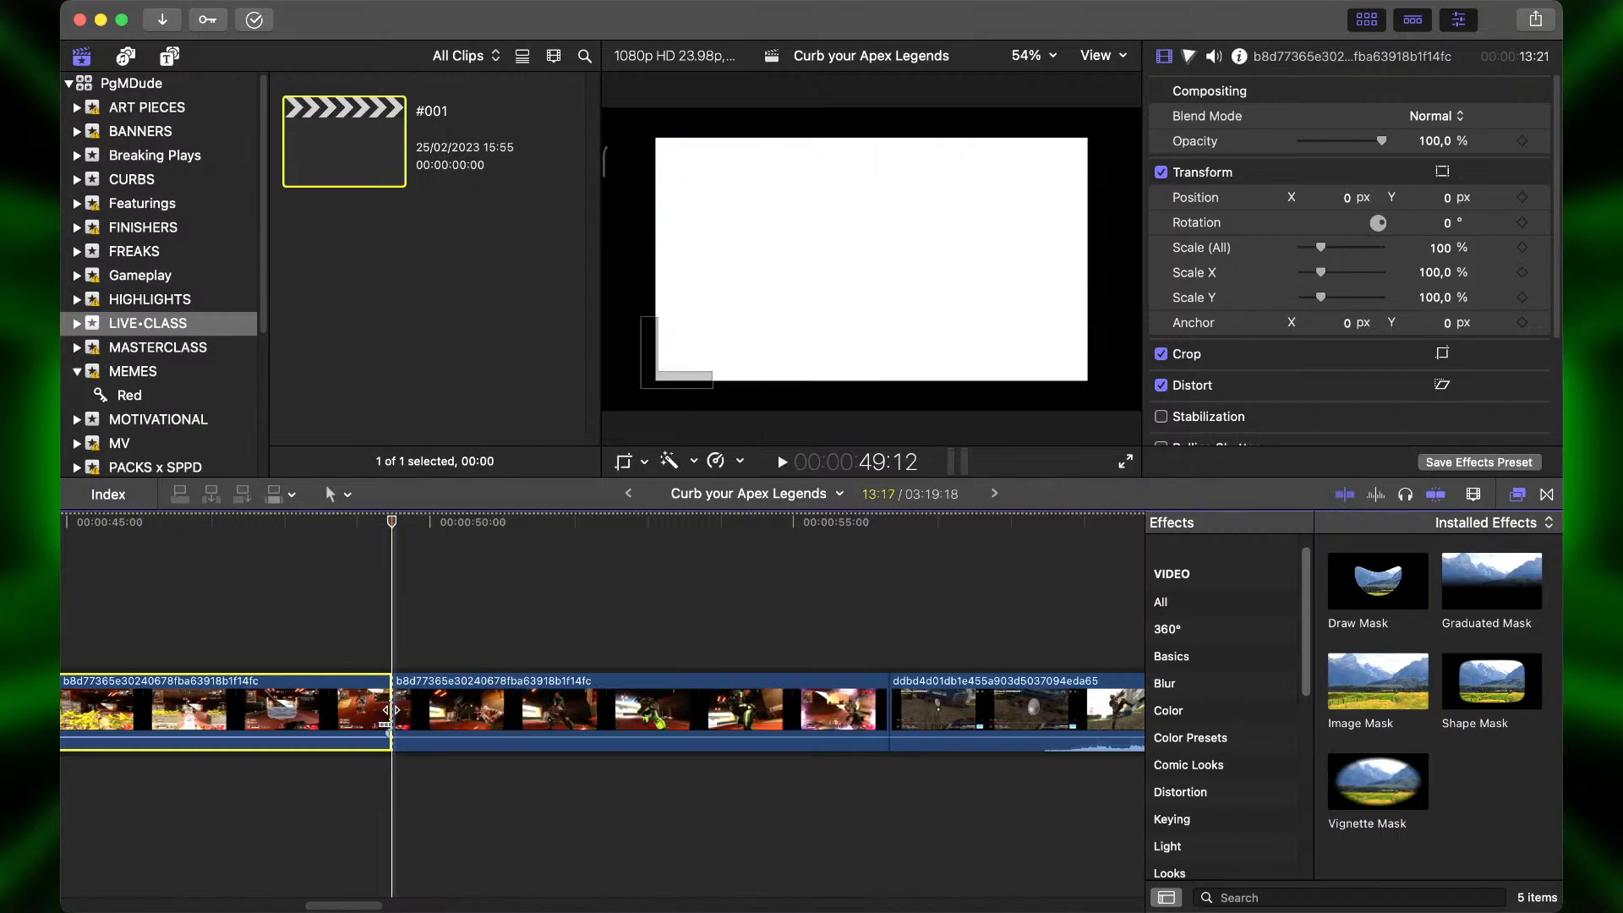
pyautogui.press('BackSpace')
# Split the seventh clip at 00:00:41:16, on the white flash ending its finisher, and delete the part after the cut.
pyautogui.hscroll(4, 698, 700)
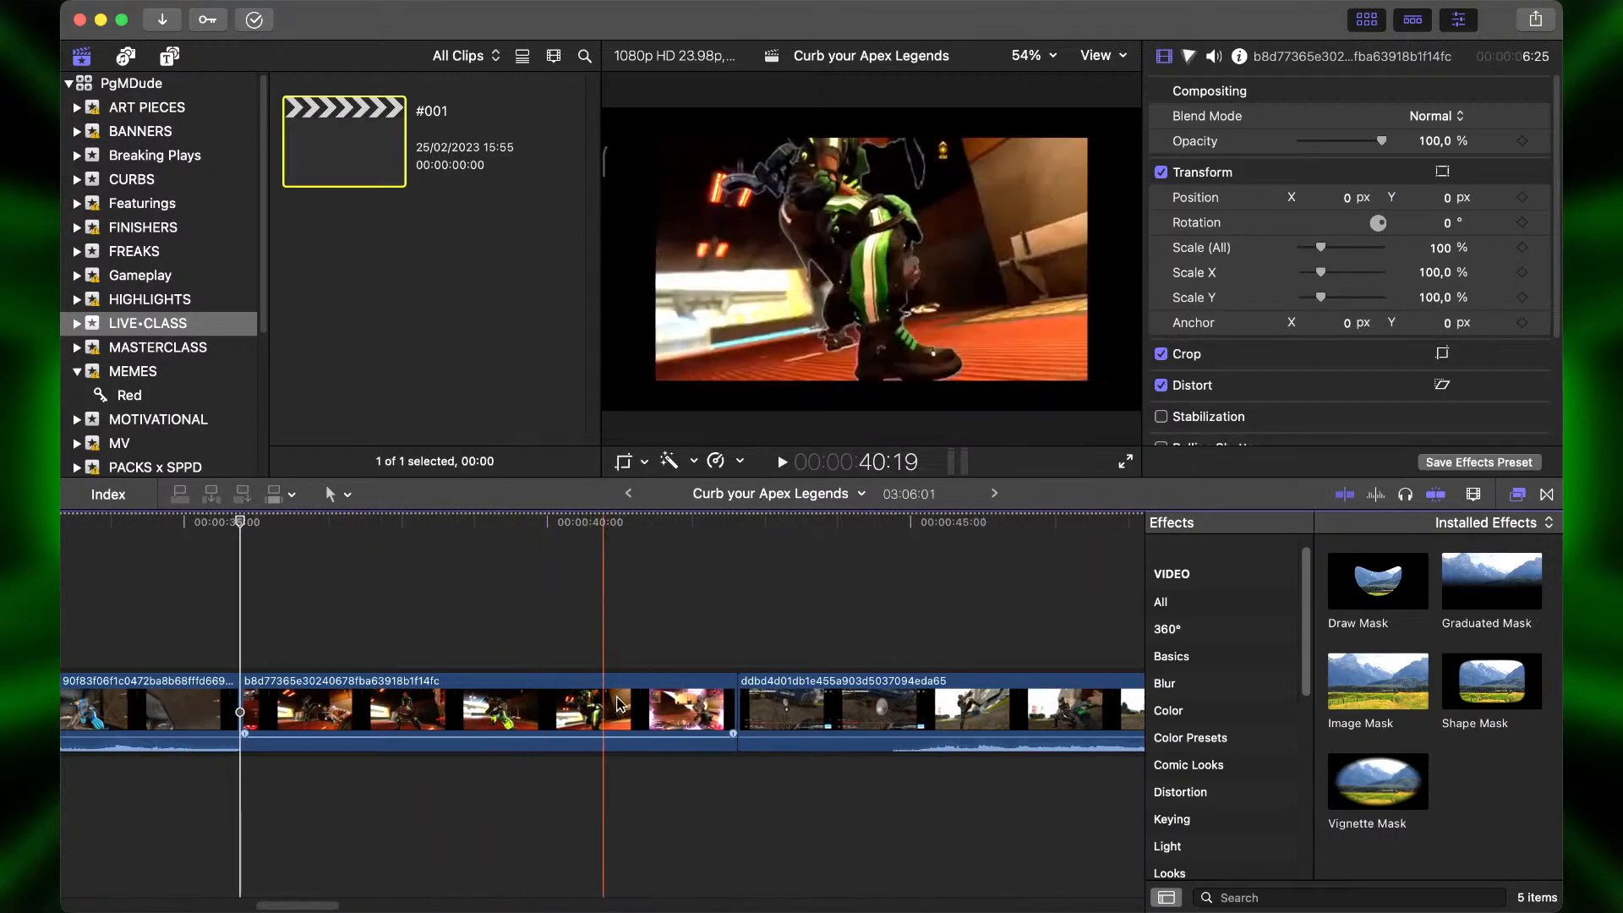
pyautogui.click(658, 706)
pyautogui.press('Right')
pyautogui.press('Right')
pyautogui.press('Right')
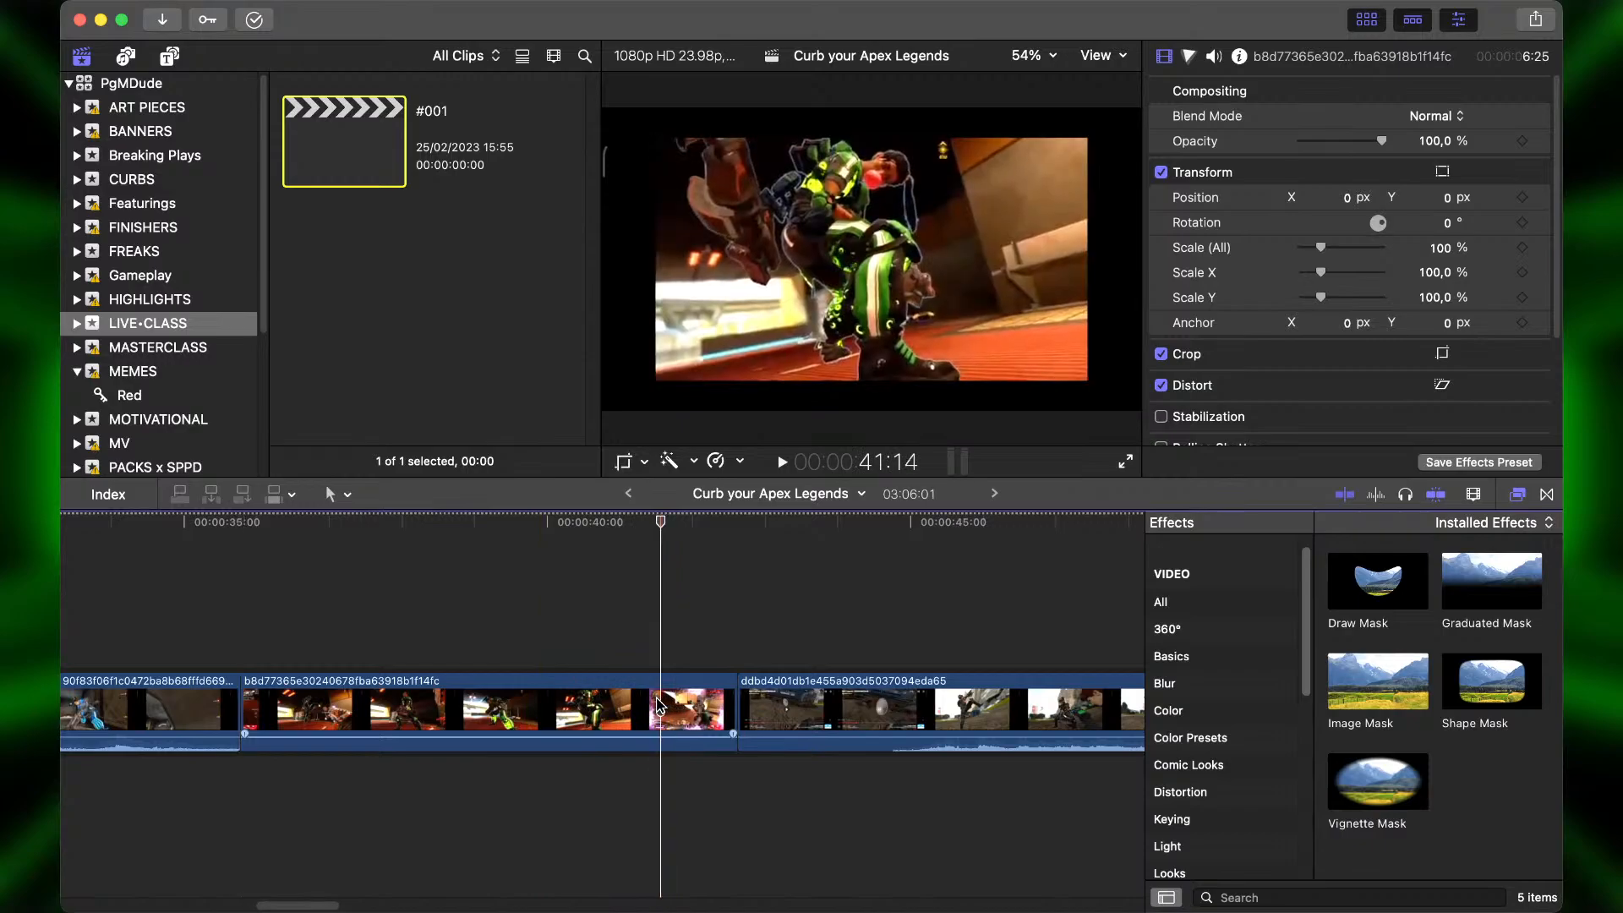
pyautogui.press('c')
pyautogui.press('super+b')
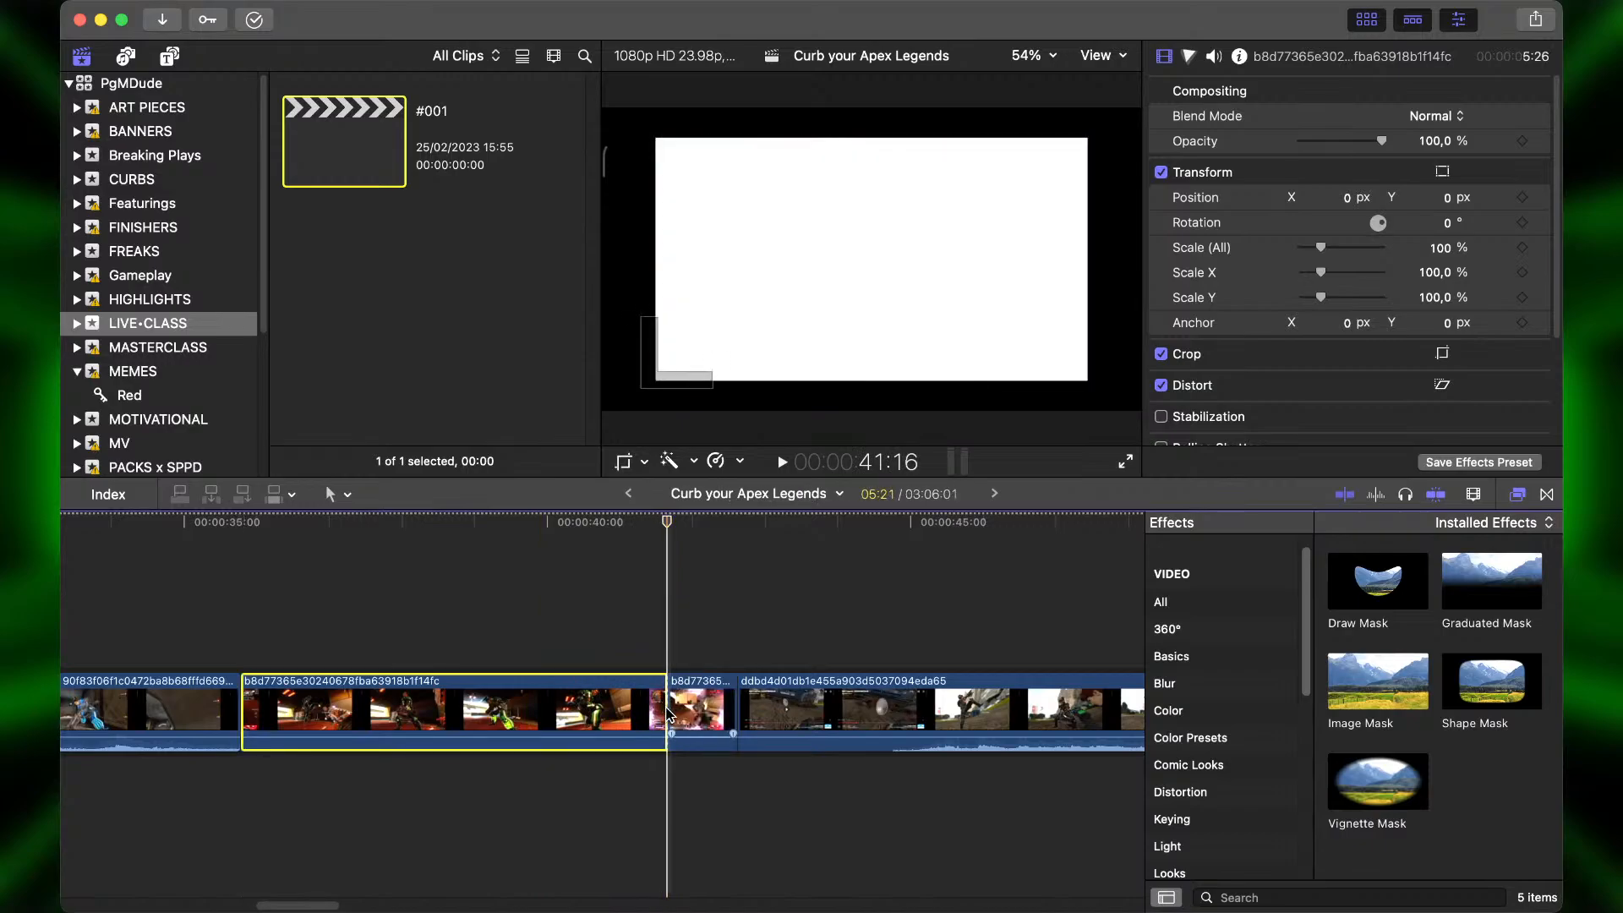
pyautogui.click(685, 708)
pyautogui.press('BackSpace')
# Split the eighth clip at 00:00:44:02, on the white flash opening its finisher, and delete all gameplay before the cut.
pyautogui.hscroll(5, 677, 701)
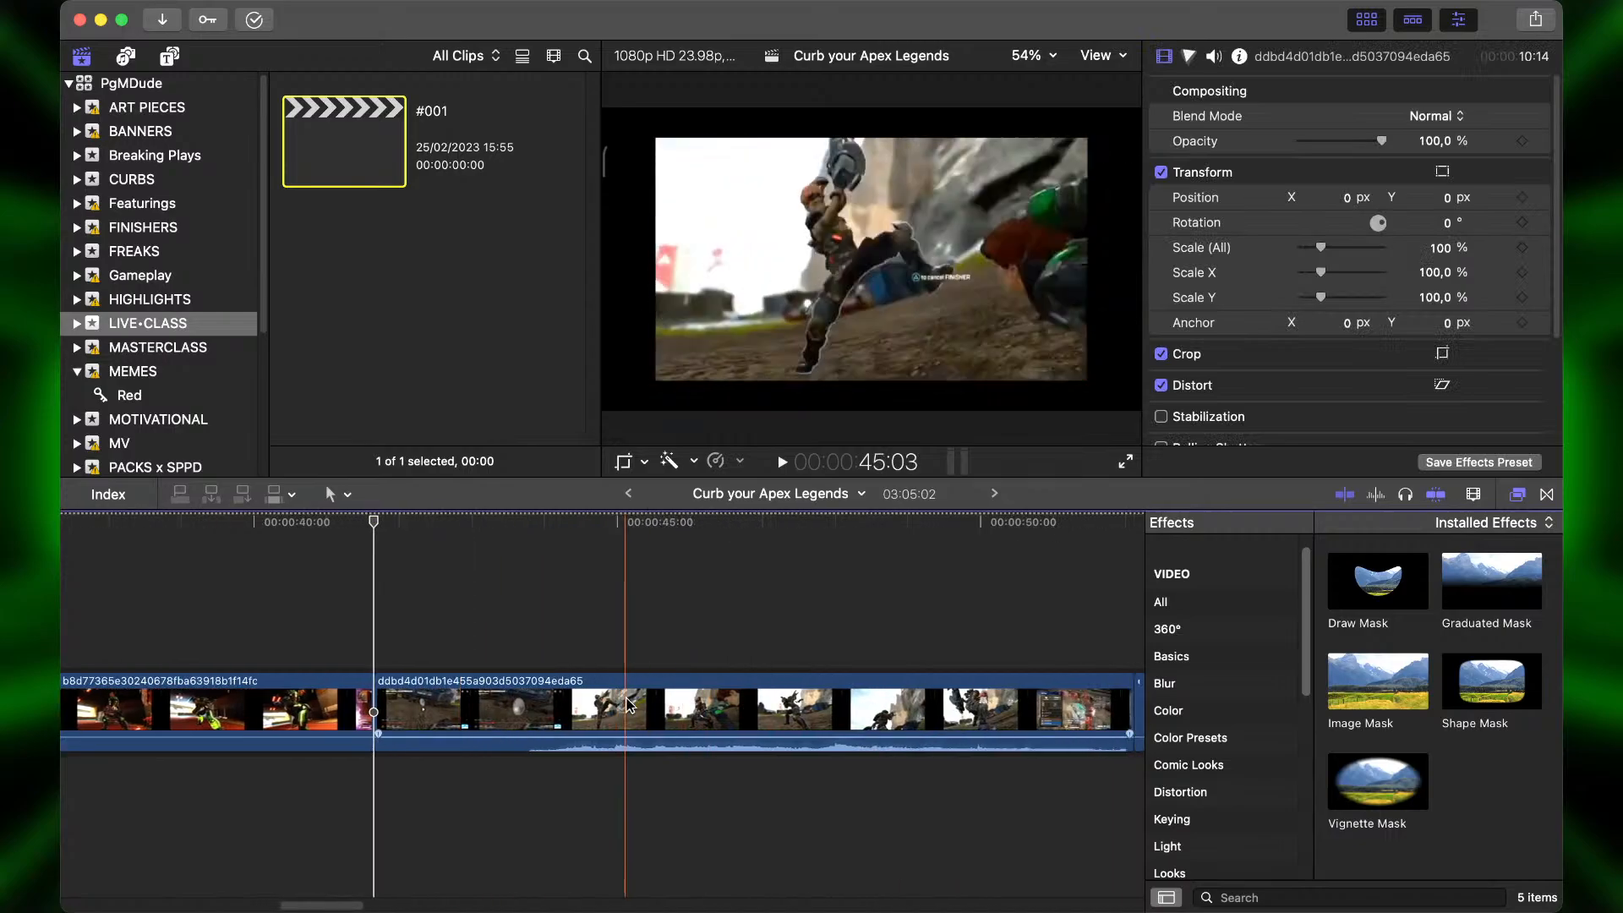
pyautogui.click(542, 704)
pyautogui.press('Right')
pyautogui.press('Right')
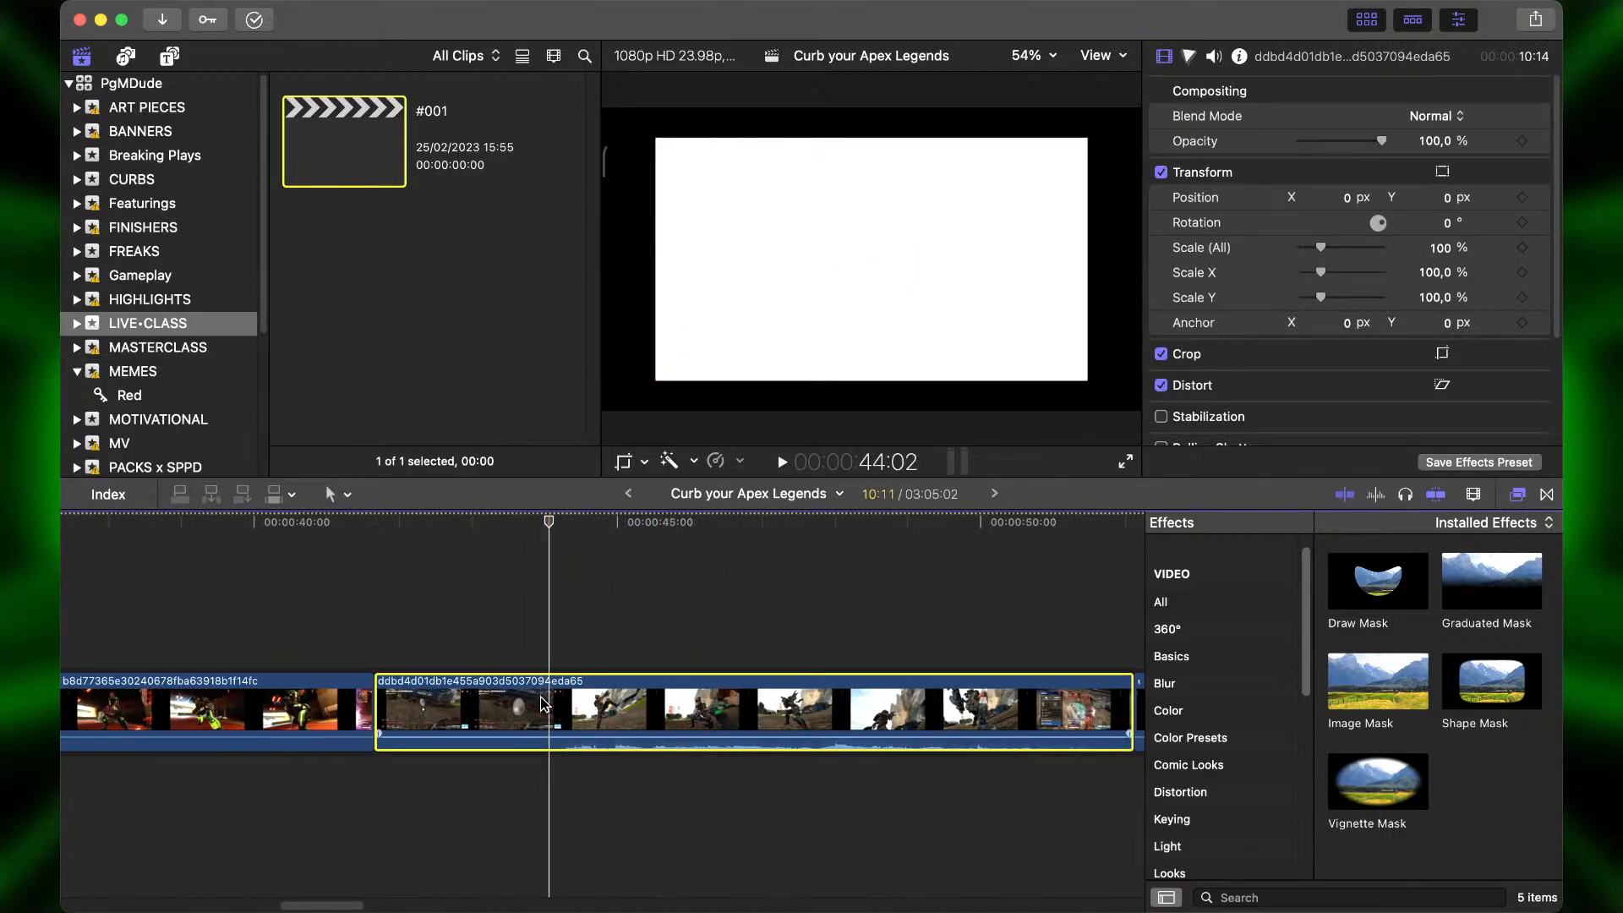
pyautogui.press('super+b')
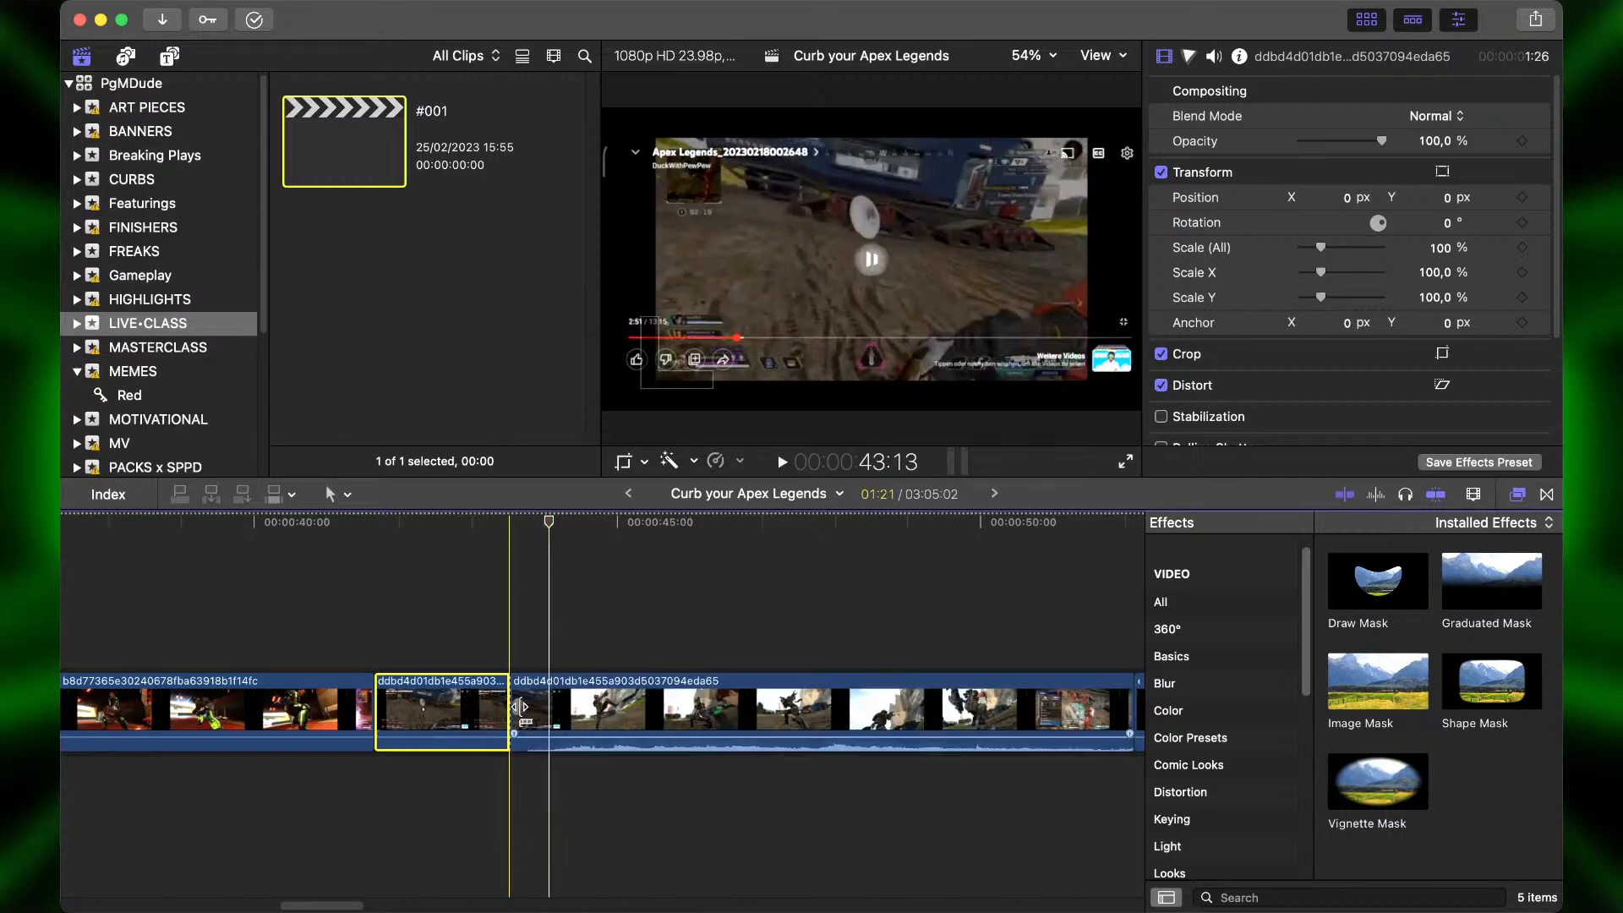
pyautogui.click(547, 717)
pyautogui.press('super+b')
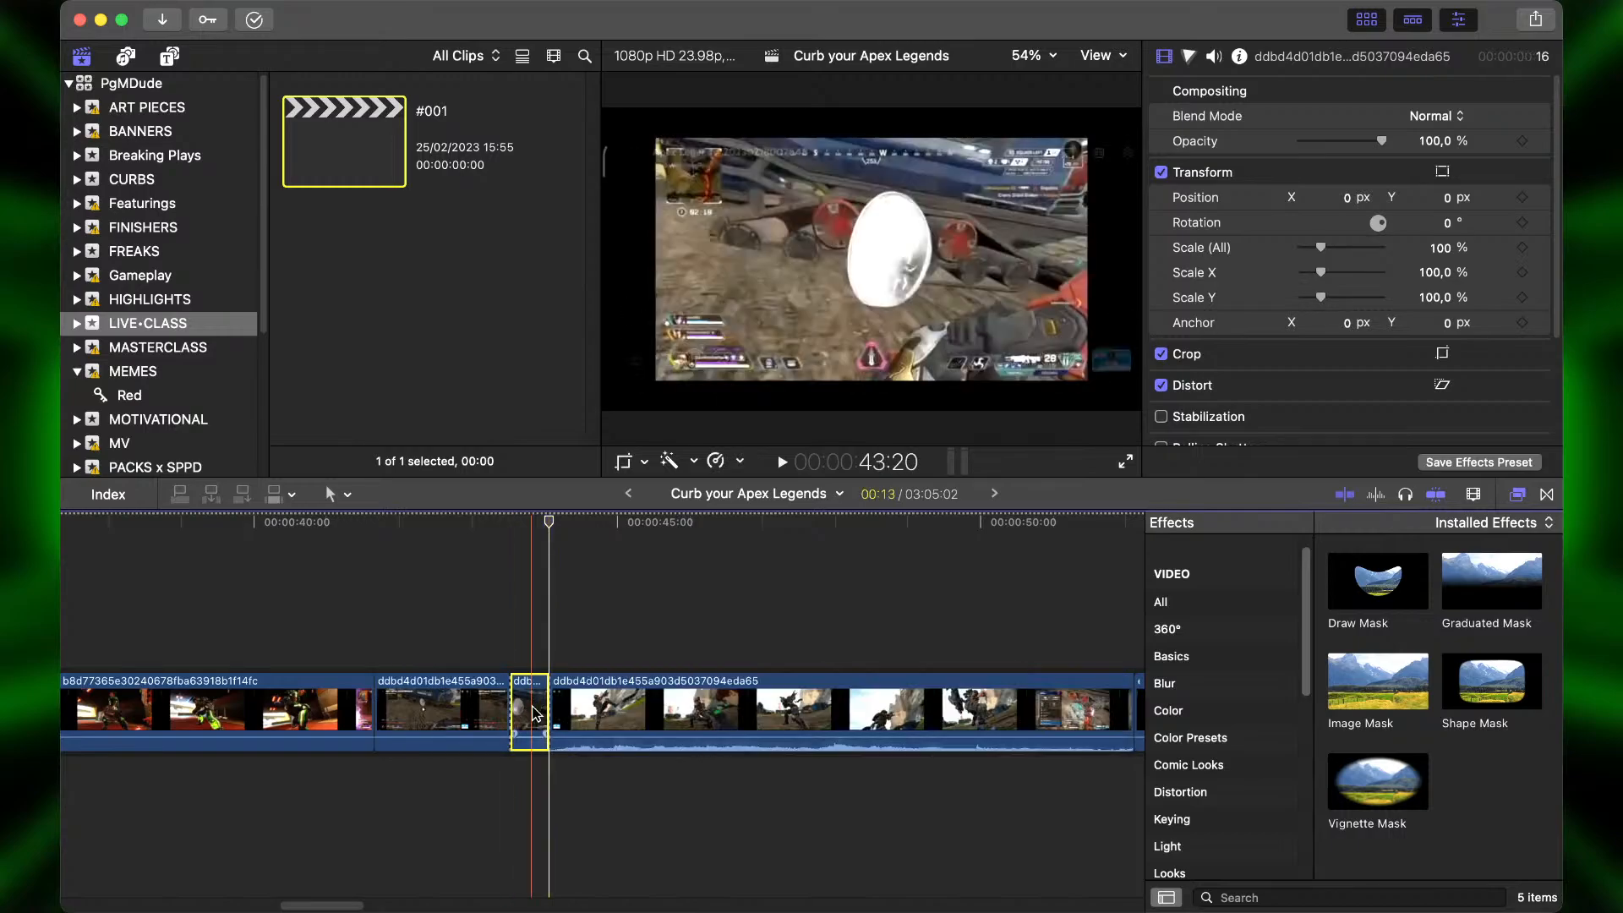
pyautogui.press('BackSpace')
pyautogui.click(457, 713)
pyautogui.press('BackSpace')
# Split the eighth clip on the white flash ending its finisher and delete the part after the cut.
pyautogui.hscroll(2, 580, 701)
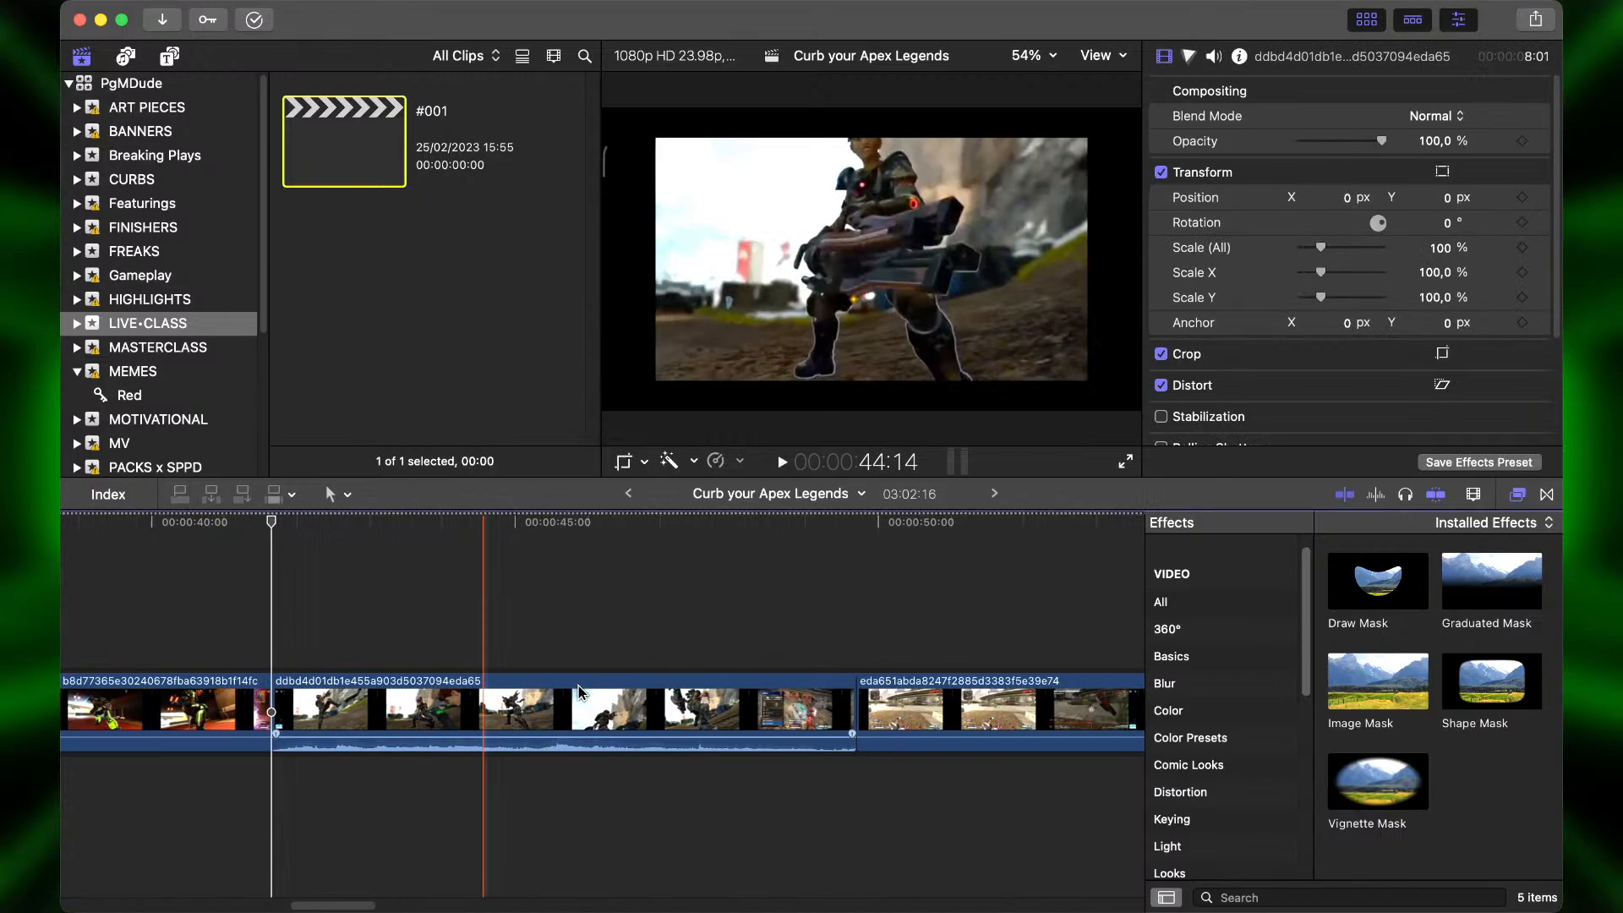
pyautogui.click(697, 708)
pyautogui.click(698, 715)
pyautogui.press('super+b')
pyautogui.click(742, 715)
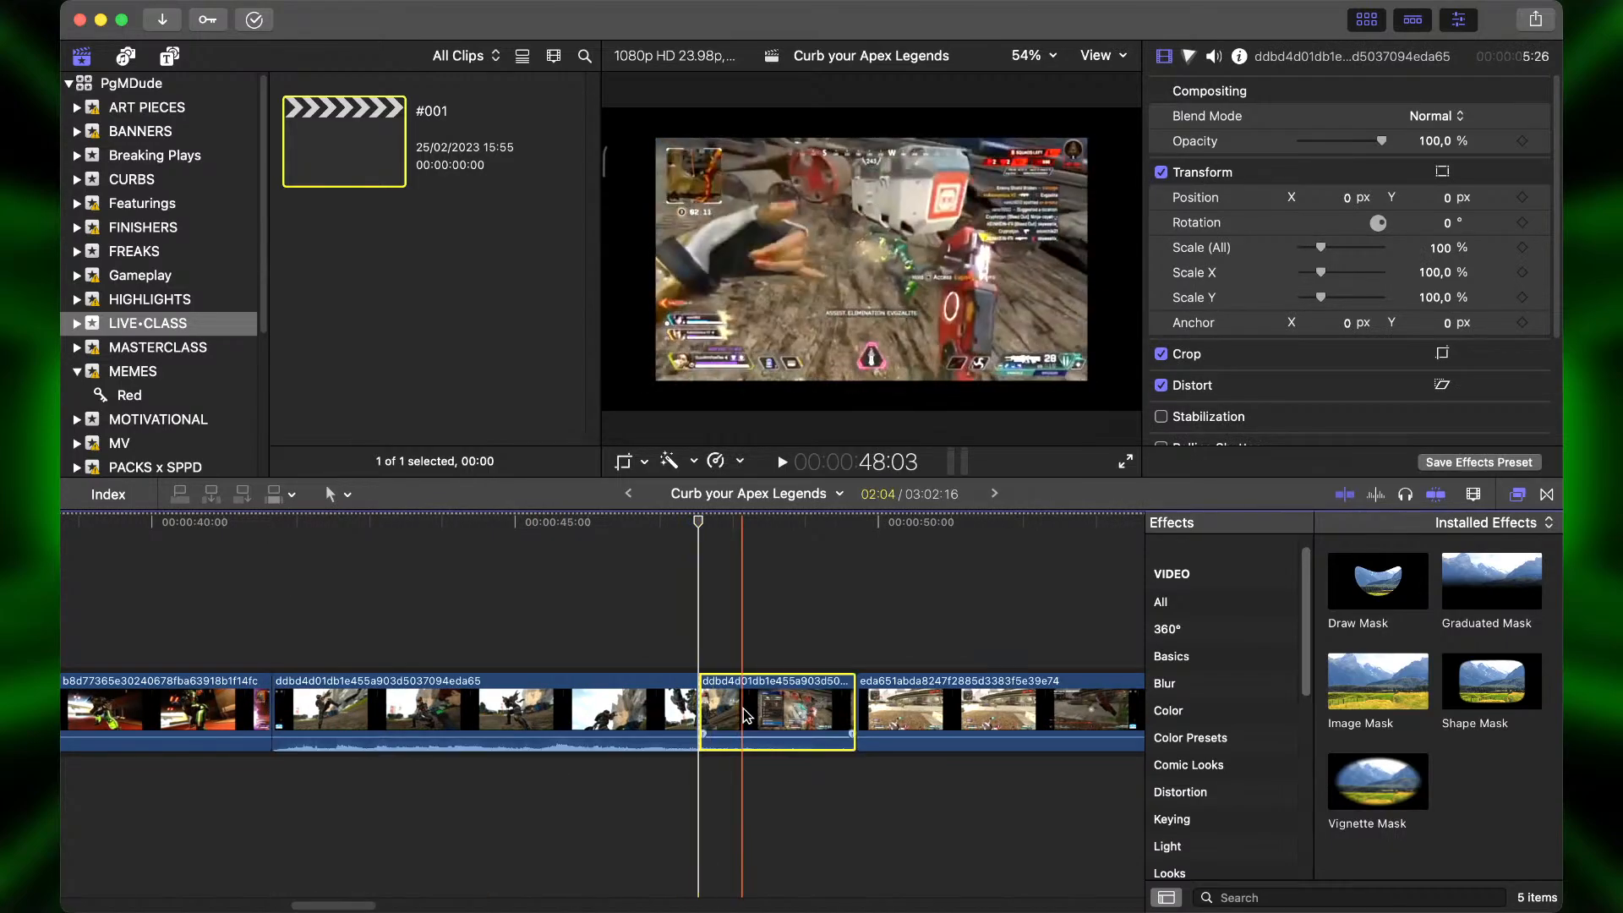
pyautogui.press('BackSpace')
# Split the ninth clip at 00:00:51:06, on the white flash opening its finisher, and delete the gameplay before the cut.
pyautogui.click(811, 715)
pyautogui.hscroll(5, 812, 713)
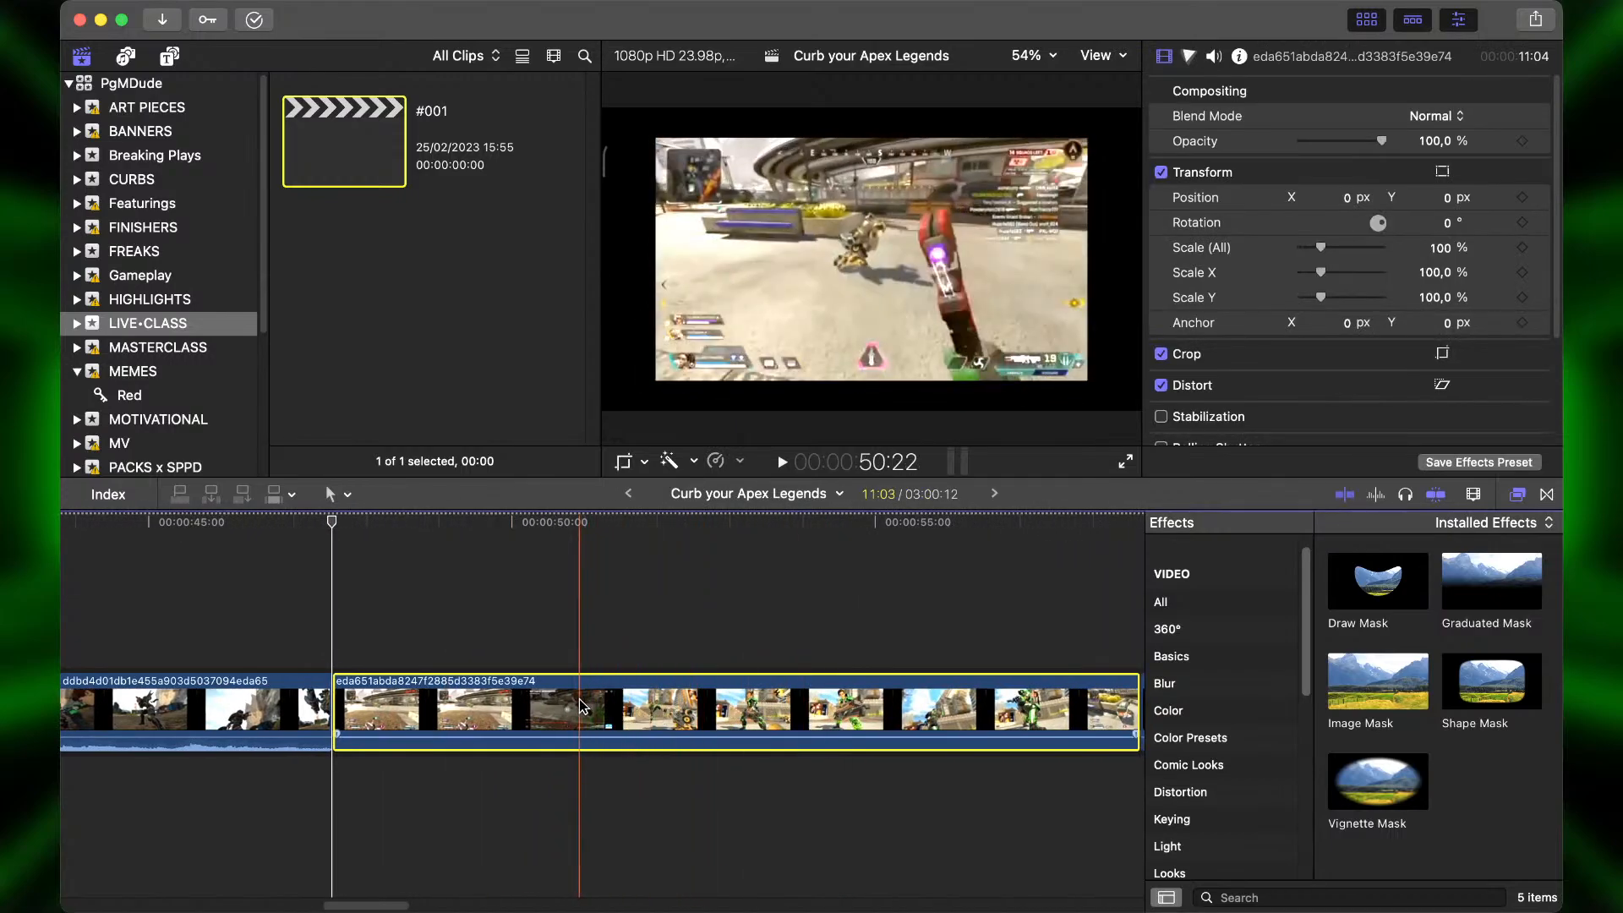
pyautogui.click(612, 712)
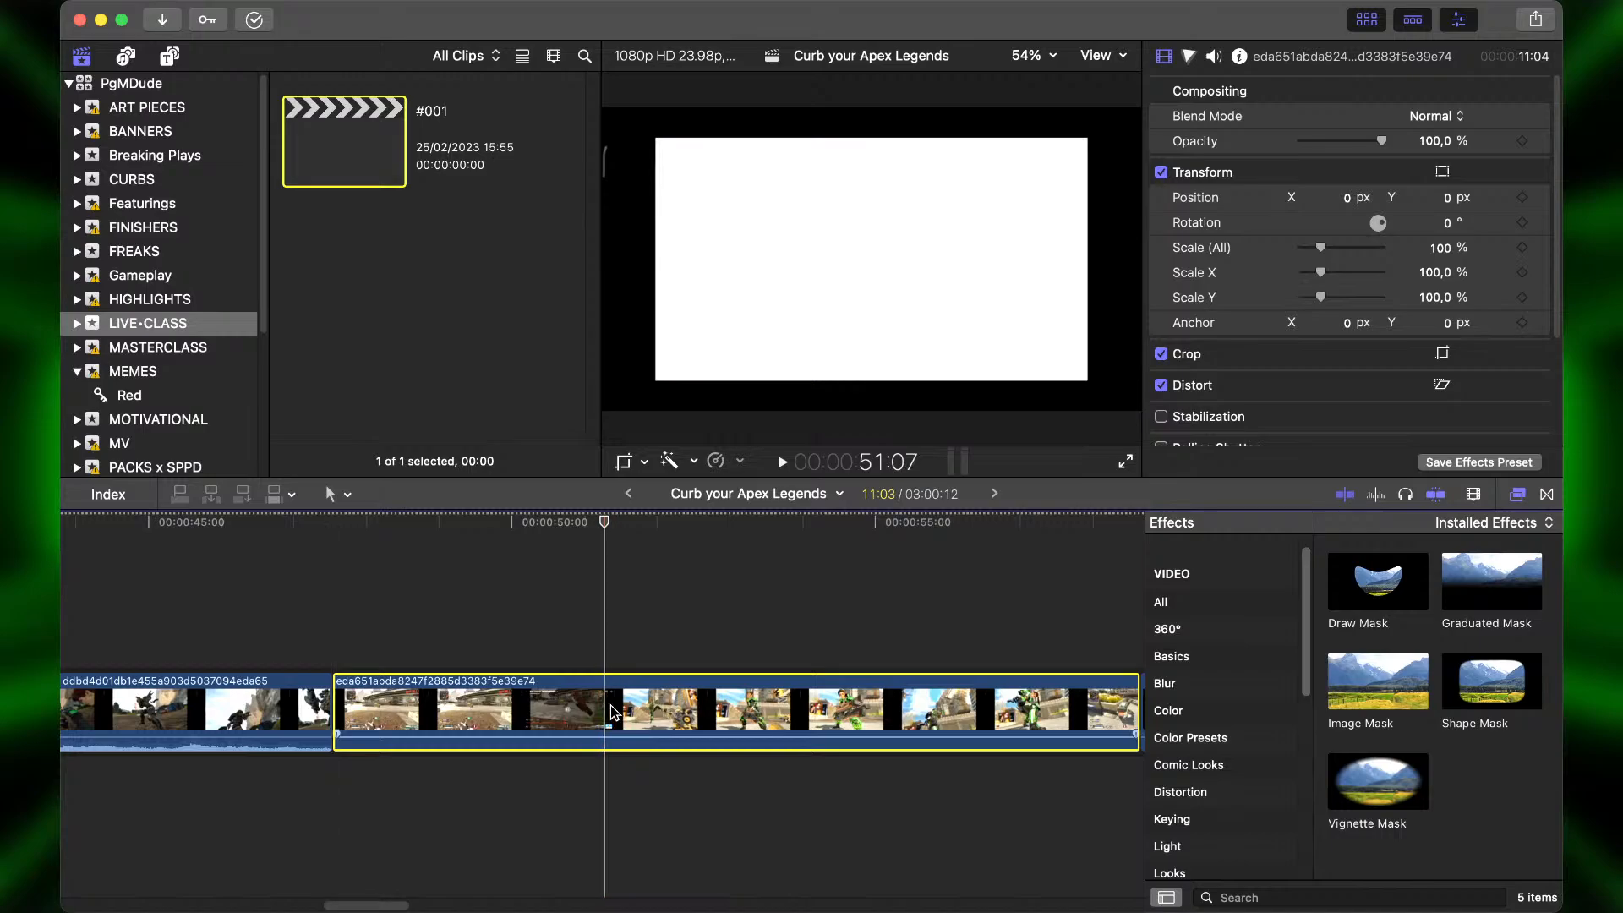
pyautogui.press('Right')
pyautogui.press('Right')
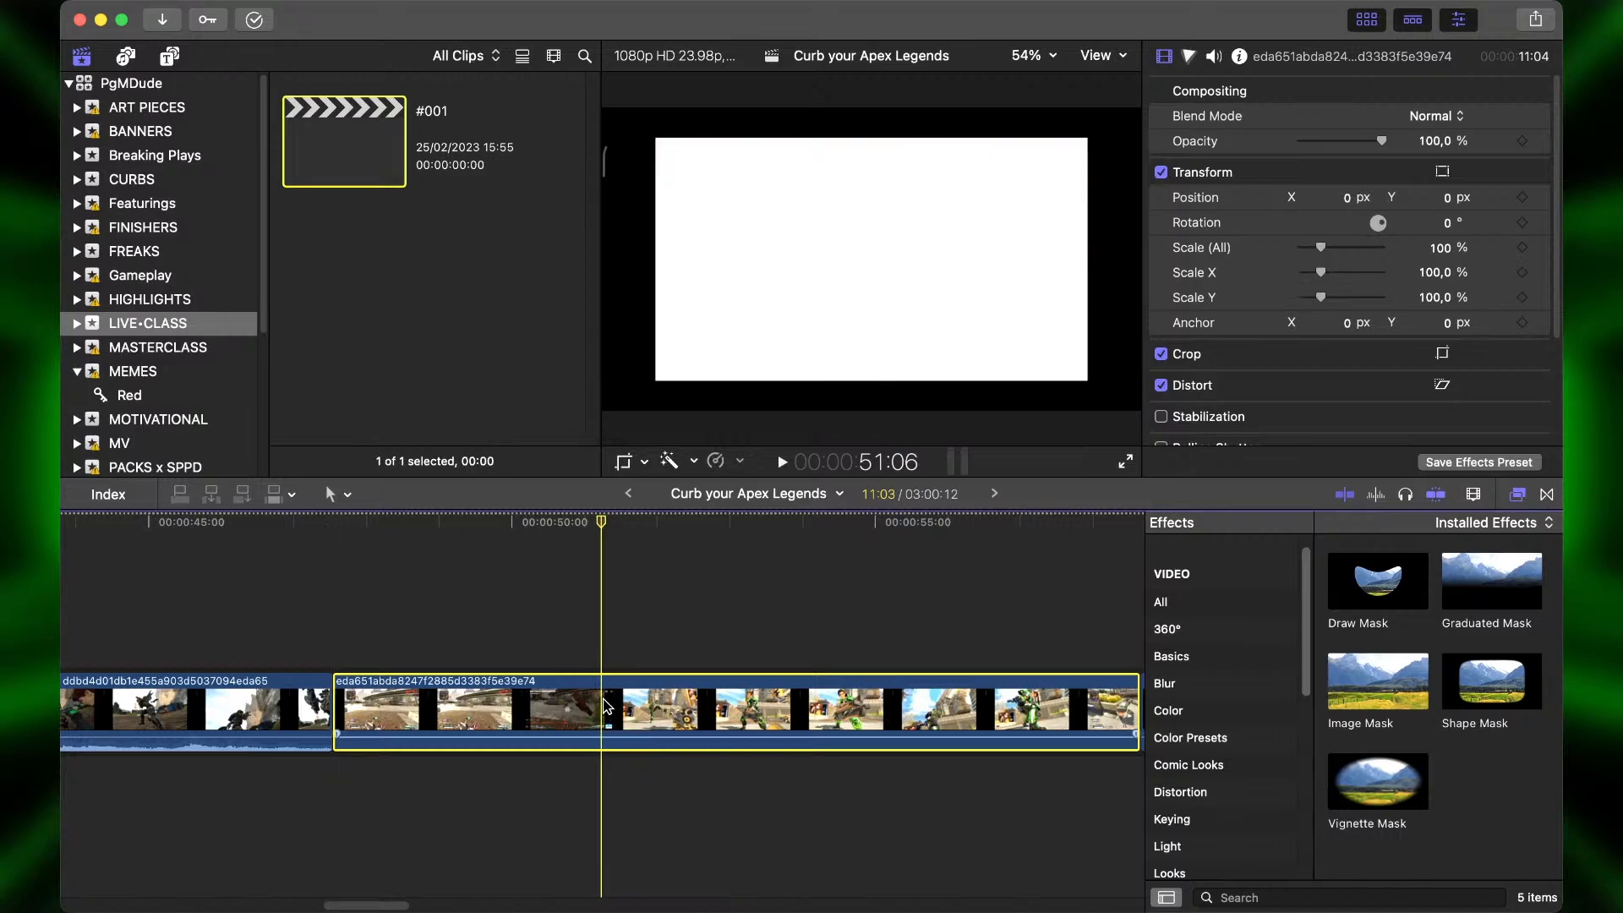
pyautogui.press('super+b')
pyautogui.press('BackSpace')
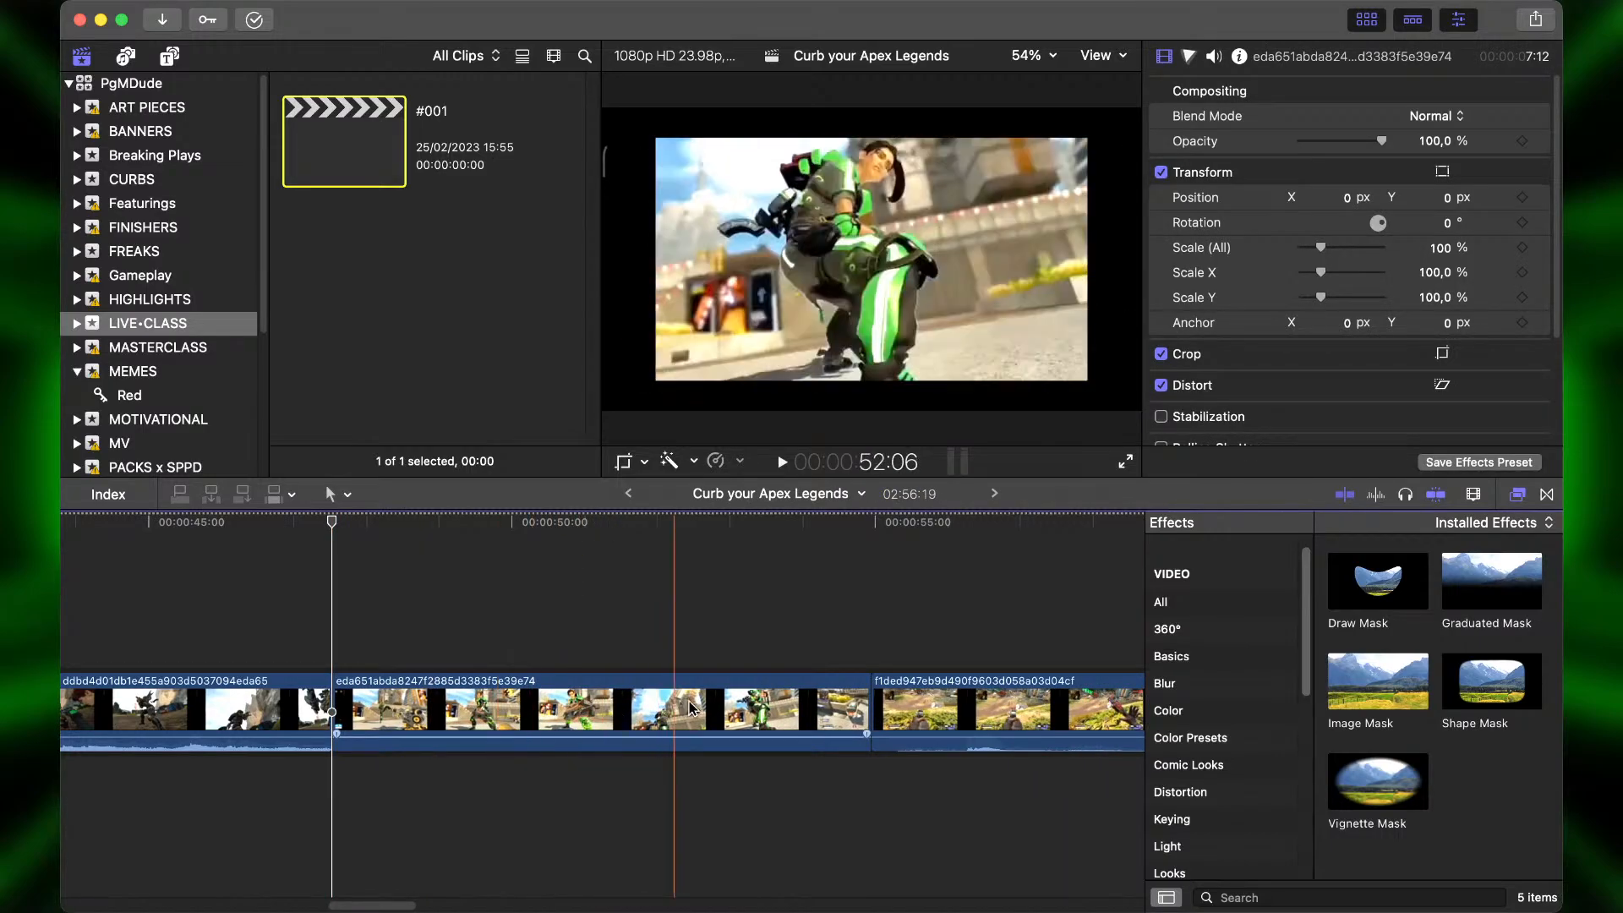
# Split the ninth clip at 00:00:53:11, on the white flash ending its finisher, and delete the part after the cut.
pyautogui.hscroll(5, 690, 707)
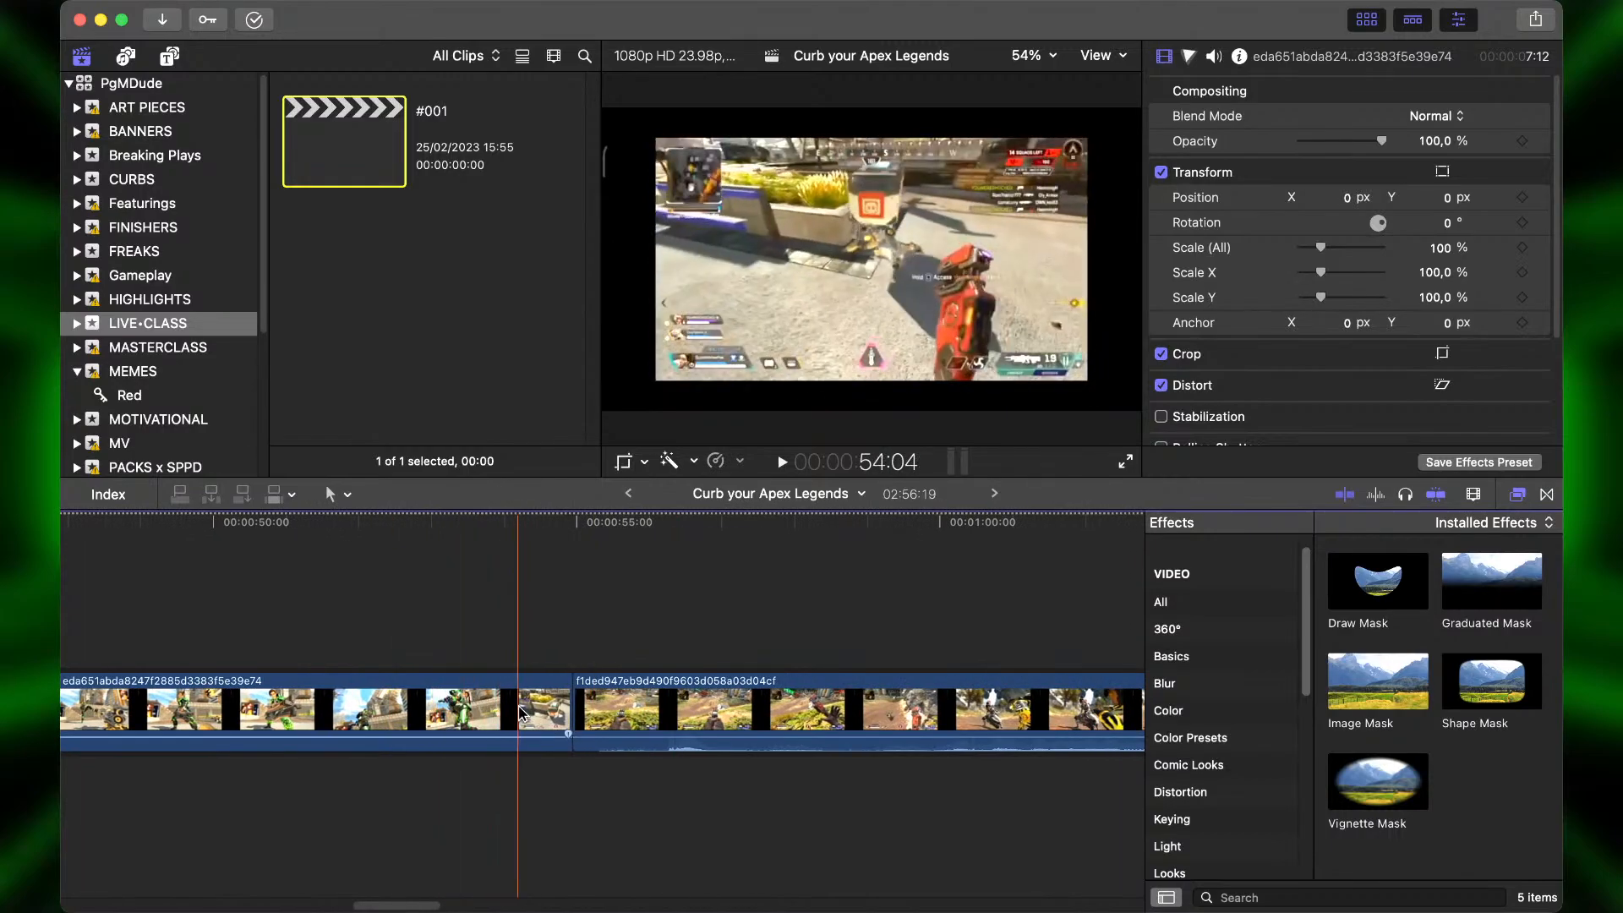
pyautogui.click(464, 702)
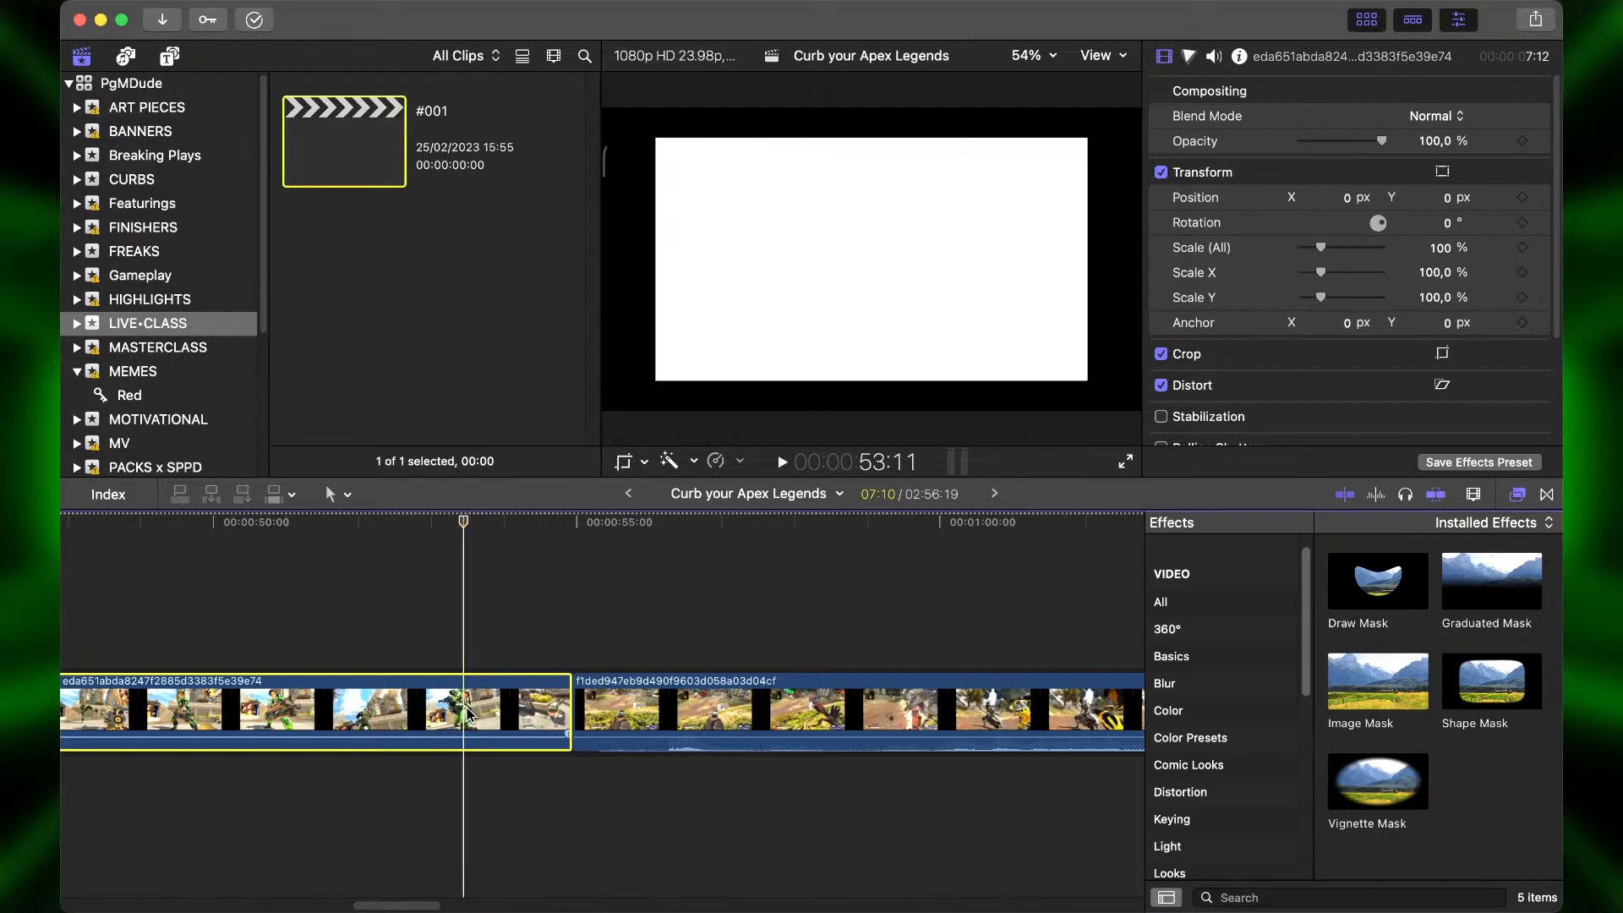
pyautogui.press('super+b')
pyautogui.click(491, 706)
pyautogui.press('BackSpace')
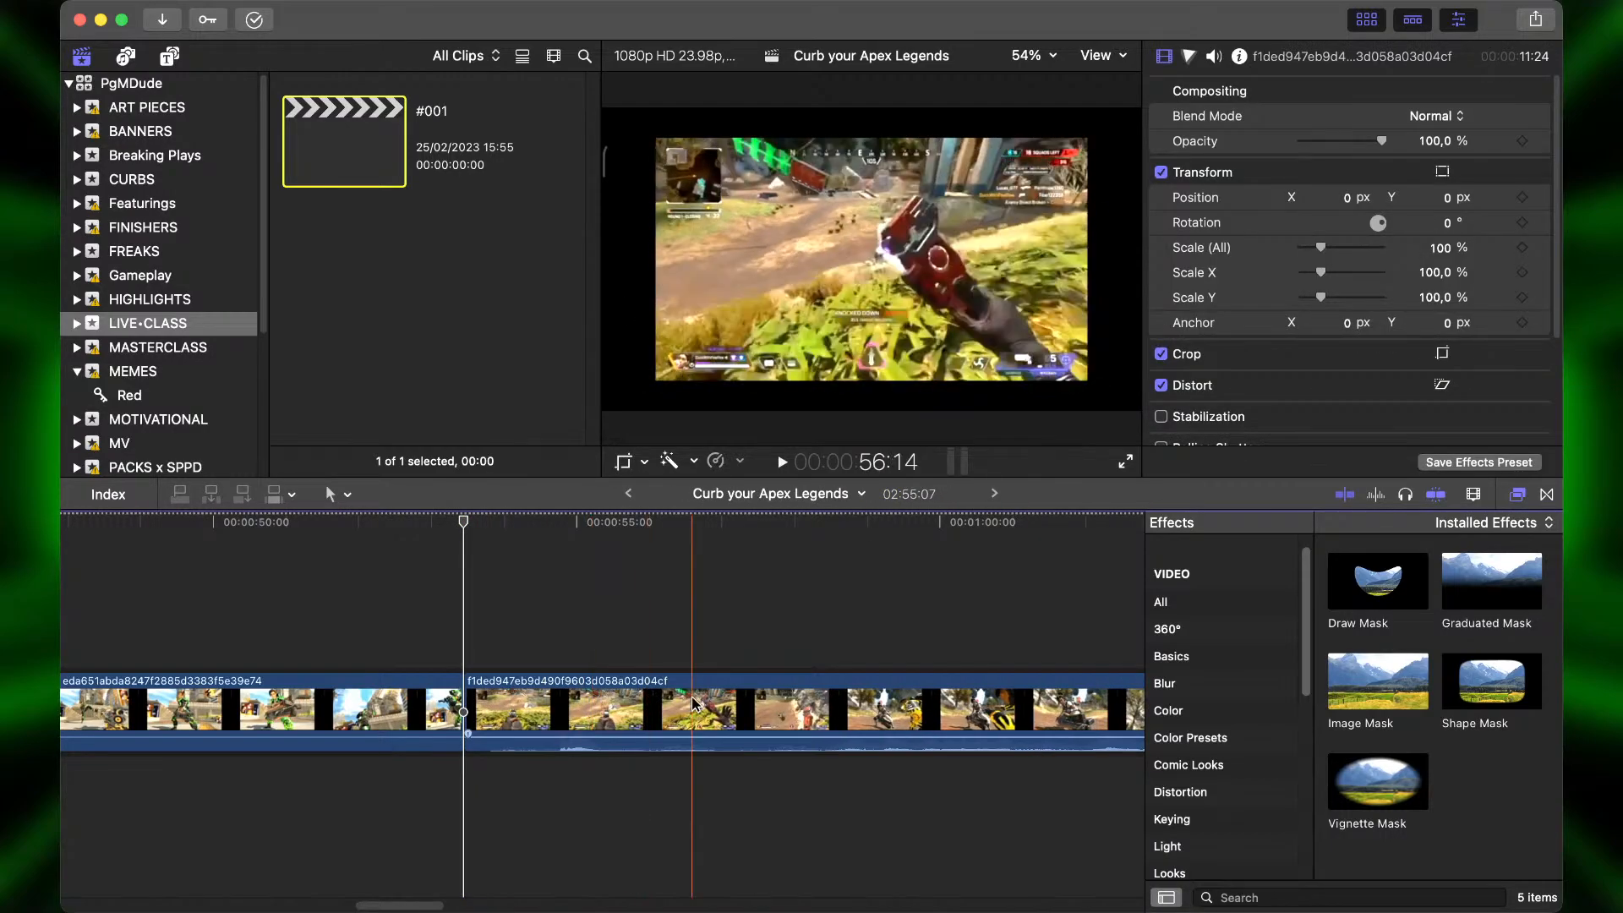
# Trim the start of the tenth clip to 00:00:58:11, on the white flash opening its finisher.
pyautogui.hscroll(5, 676, 703)
pyautogui.hscroll(-3, 533, 702)
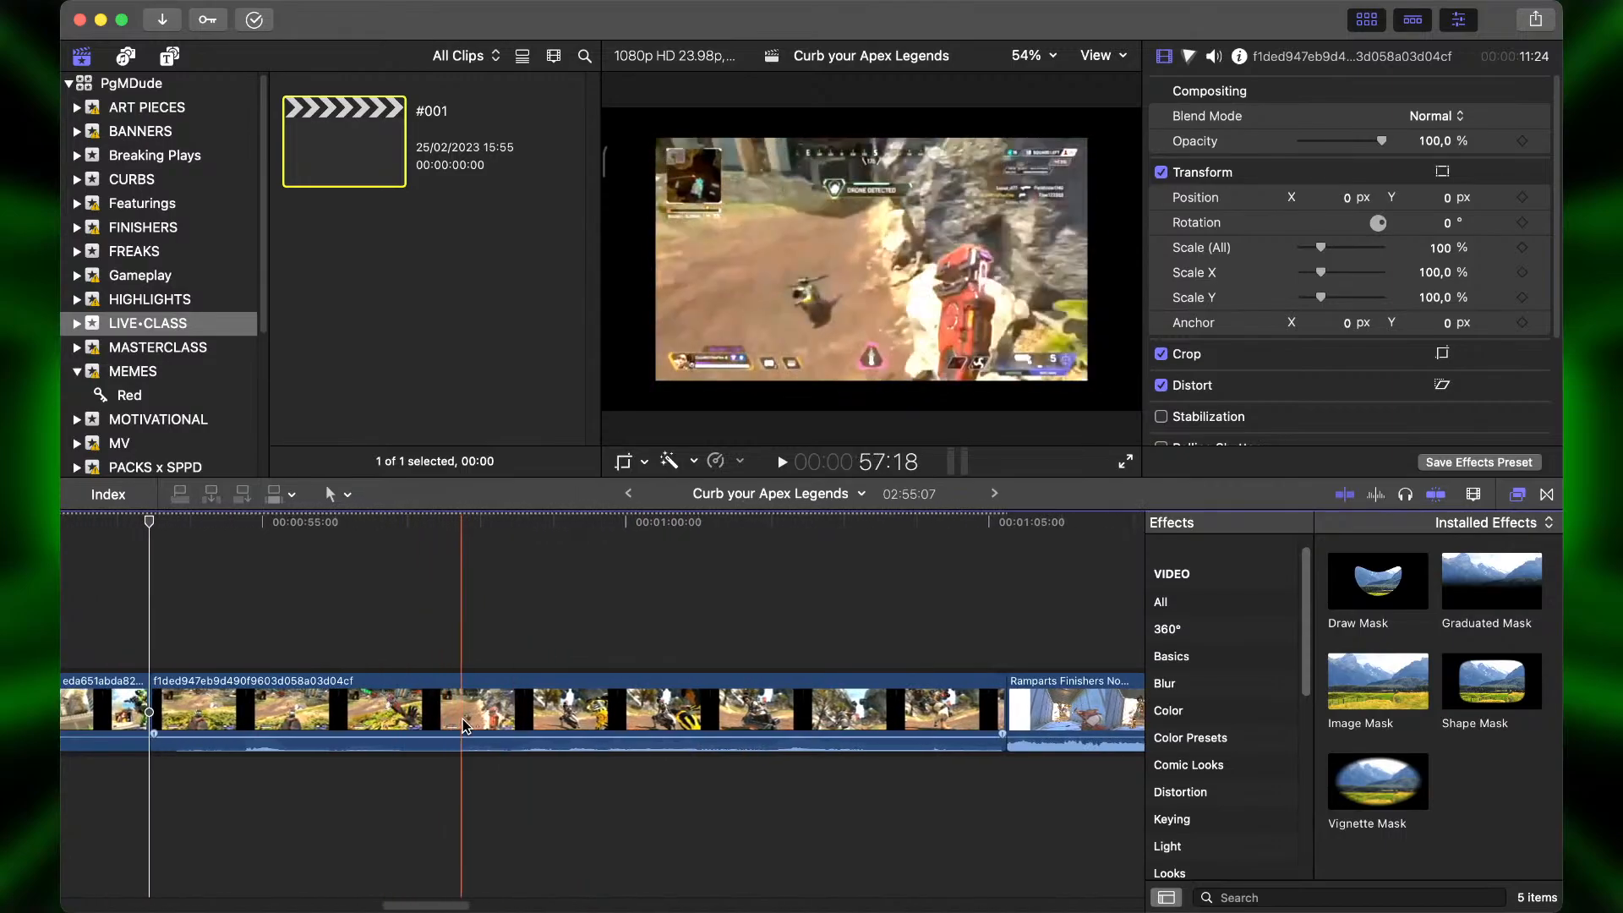
pyautogui.click(573, 714)
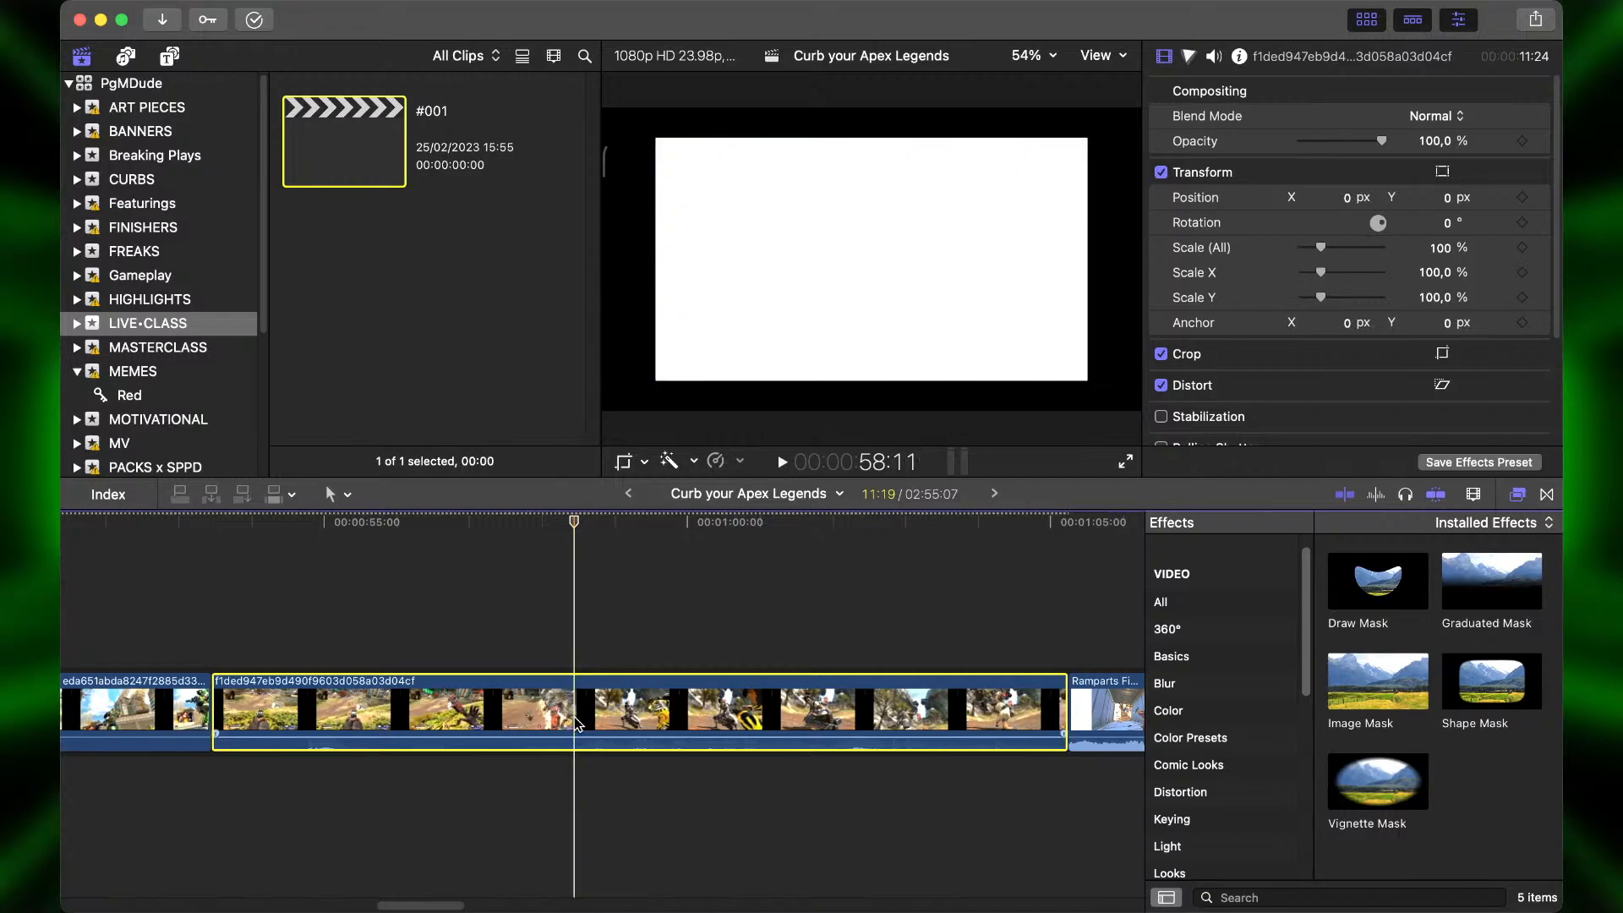
pyautogui.hotkey('alt', '[')
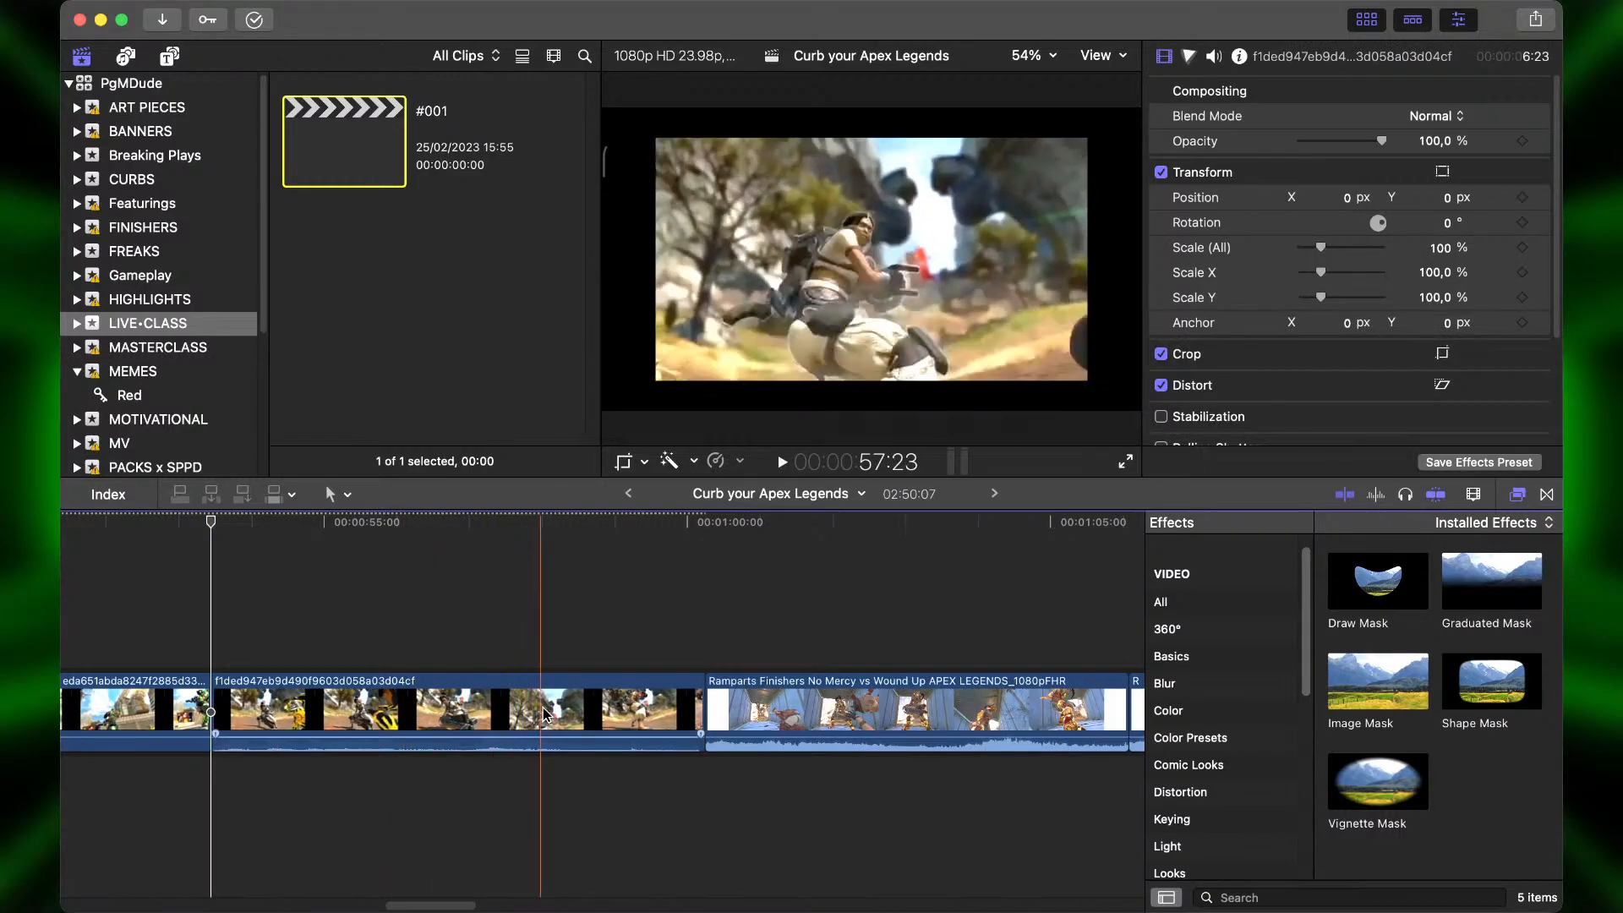
# Split the tenth clip at 00:00:59:08, on the white flash ending its finisher, and delete the part after the cut.
pyautogui.click(636, 721)
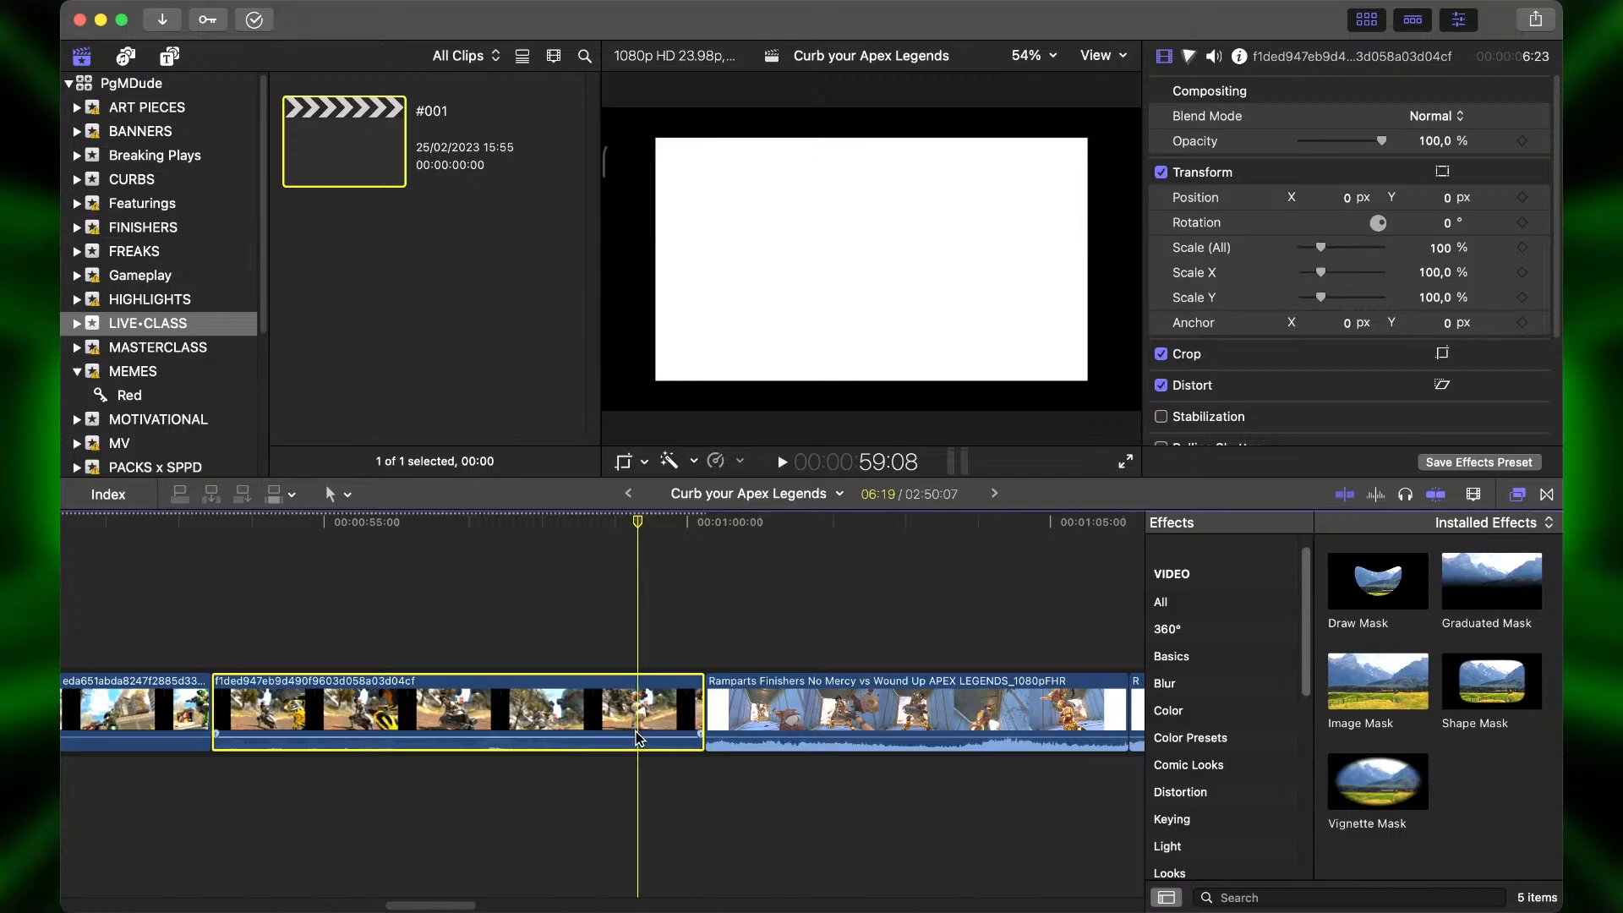
pyautogui.press('super+b')
pyautogui.click(664, 720)
pyautogui.press('BackSpace')
# Trim the start of the TRIPLE FINISHER clip, past the Ramparts clips, to 00:01:43:00 on the white flash opening its first finisher.
pyautogui.hscroll(3, 634, 714)
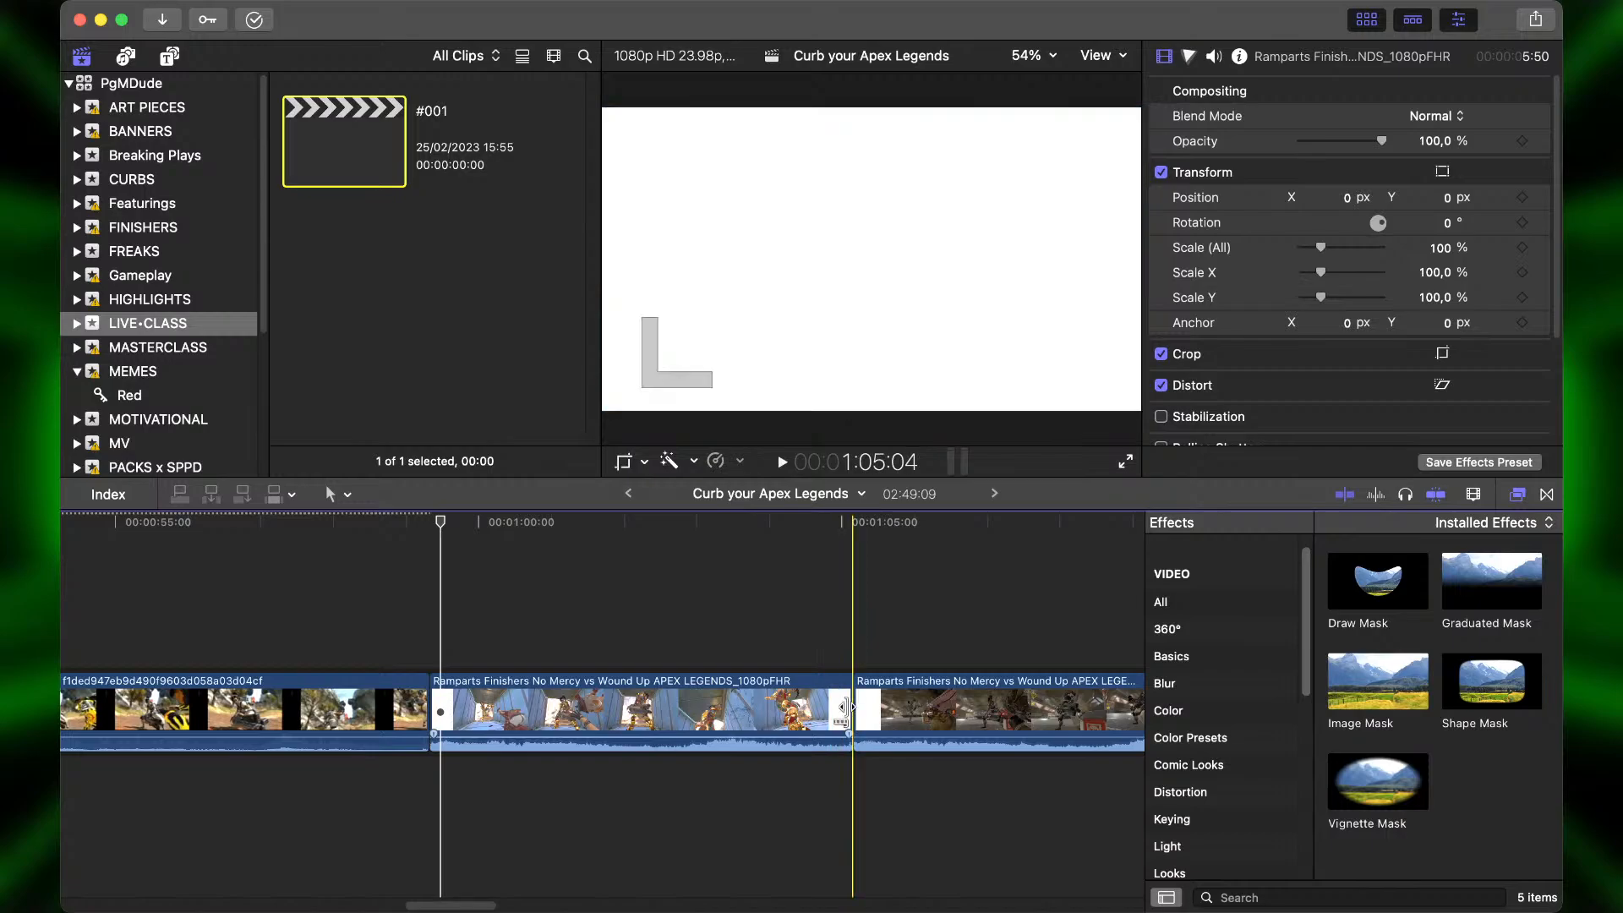
pyautogui.hscroll(5, 659, 702)
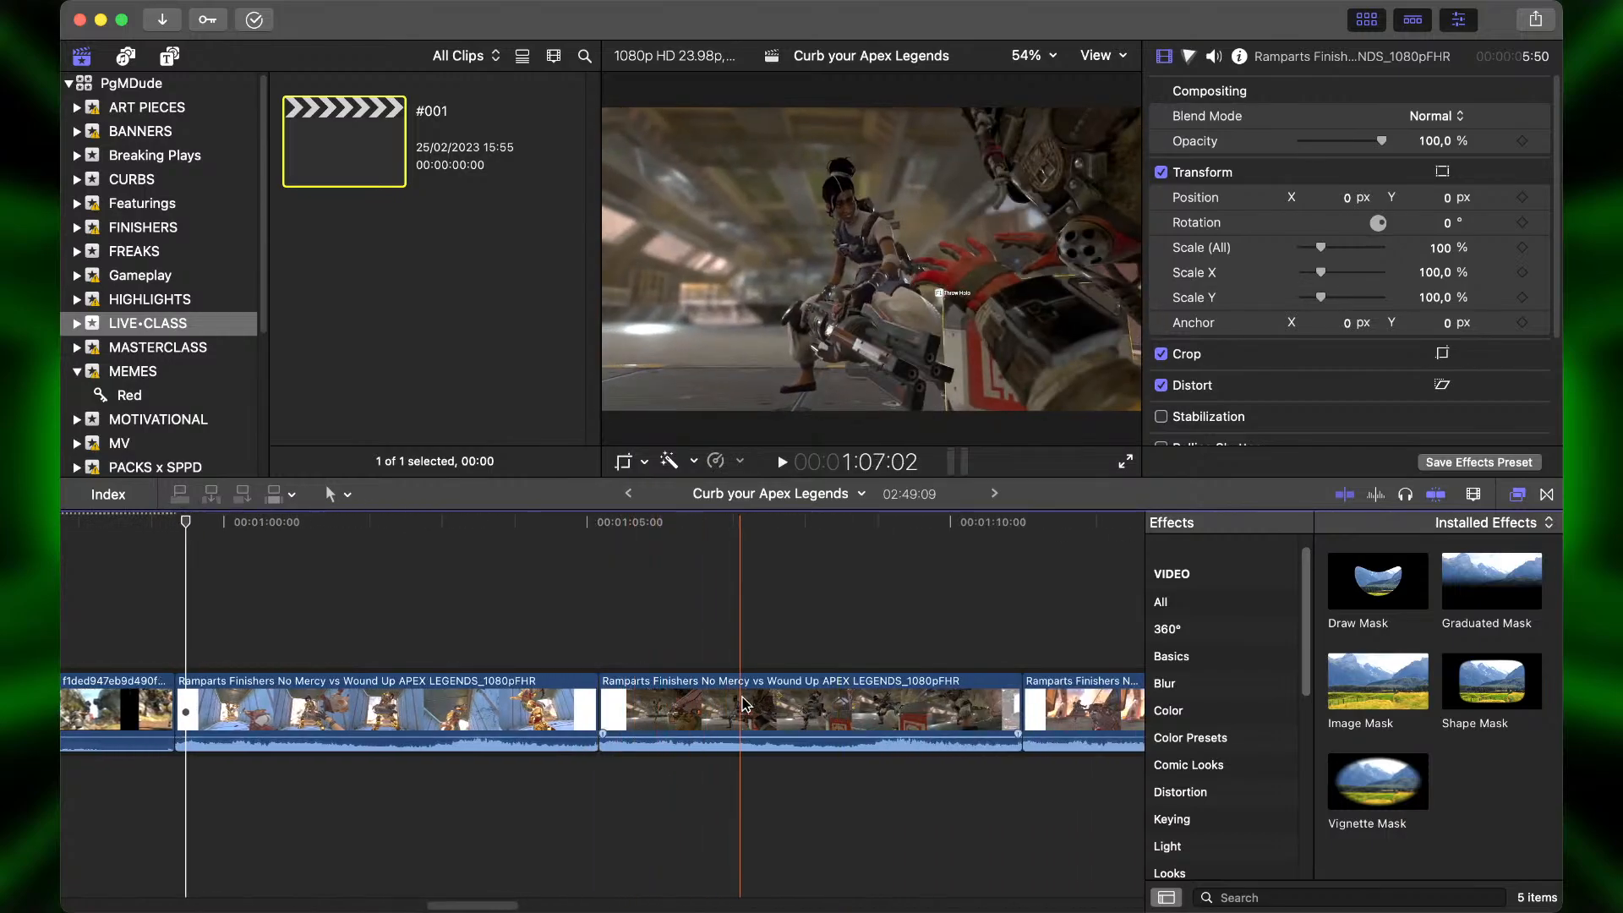
pyautogui.hscroll(10, 758, 698)
pyautogui.hscroll(9, 758, 702)
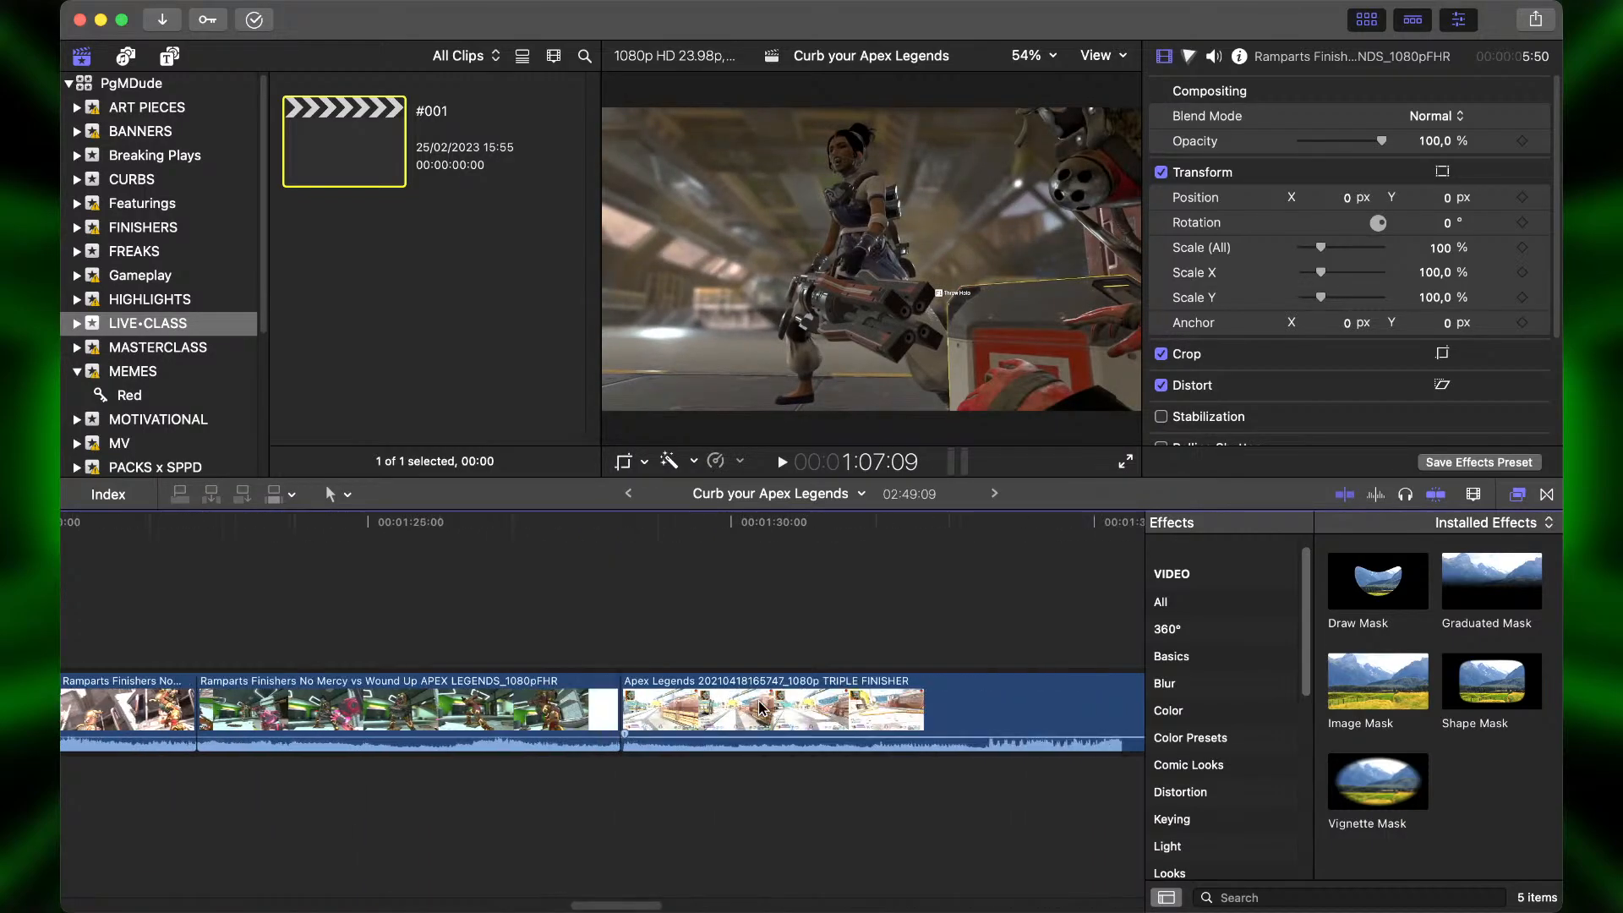
pyautogui.press('super+minus')
pyautogui.press('super+minus')
pyautogui.hscroll(5, 759, 702)
pyautogui.hscroll(-2, 758, 701)
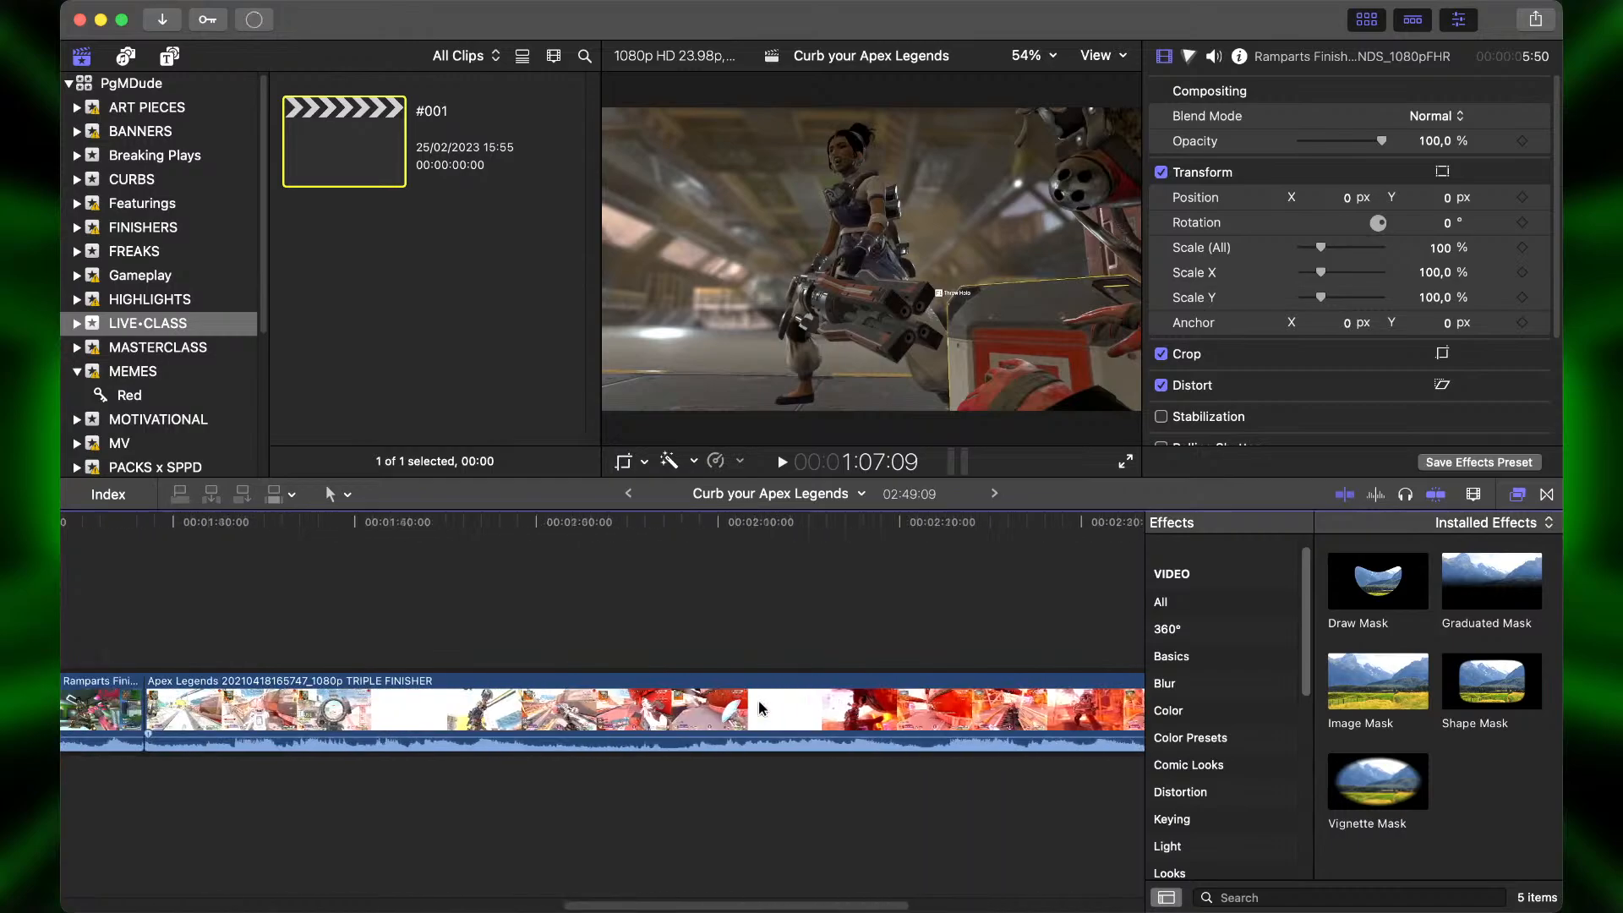
pyautogui.click(521, 710)
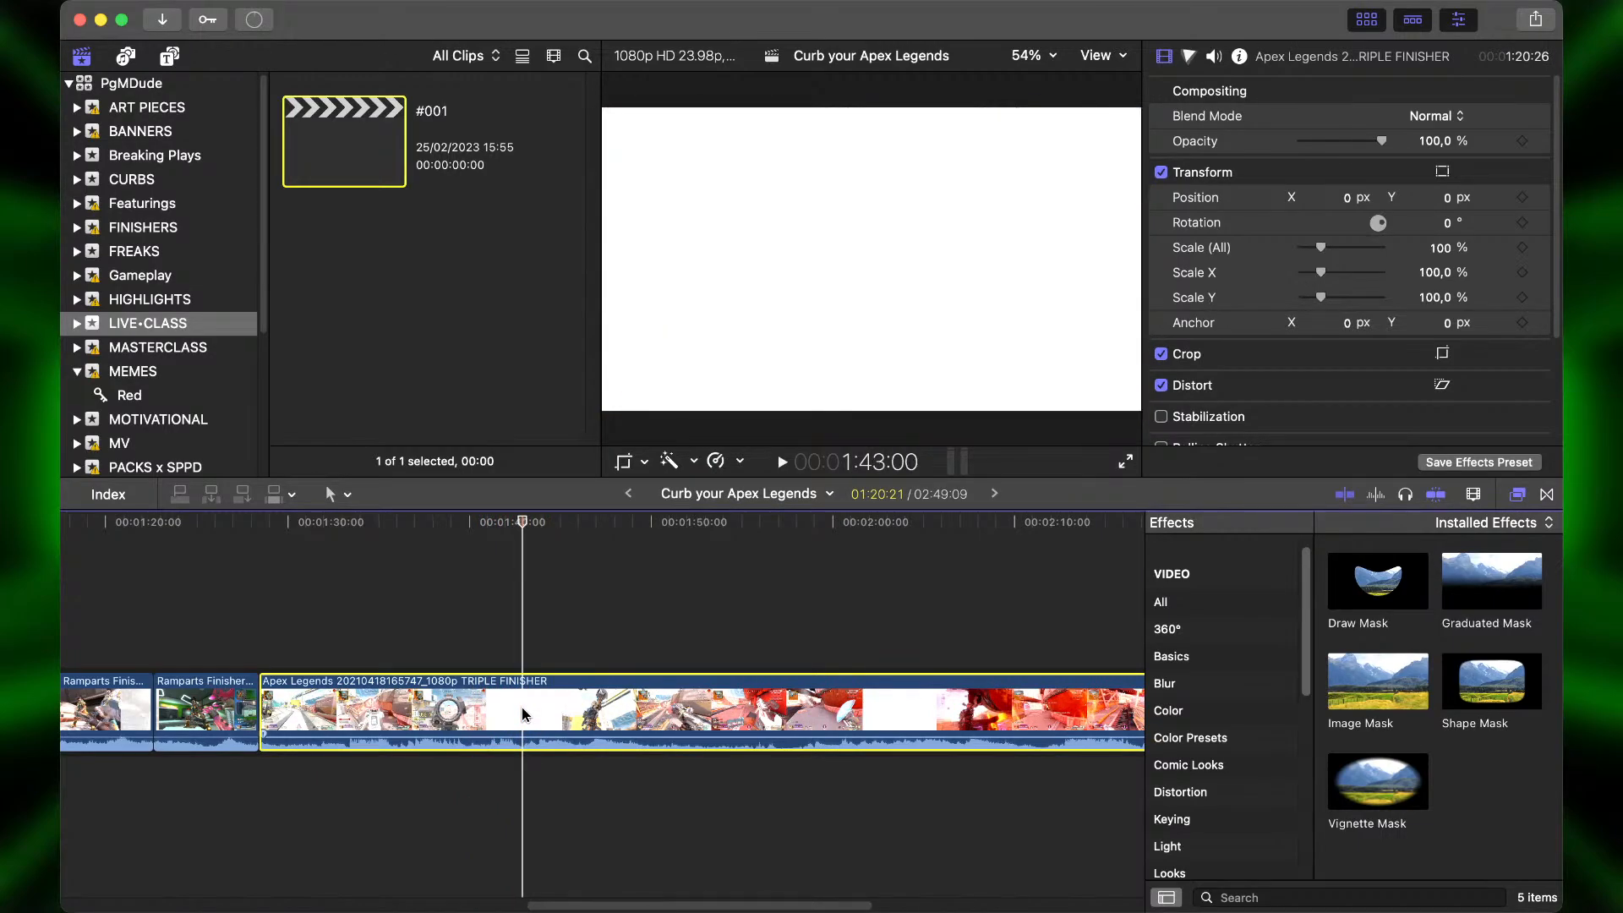
pyautogui.hotkey('alt', '[')
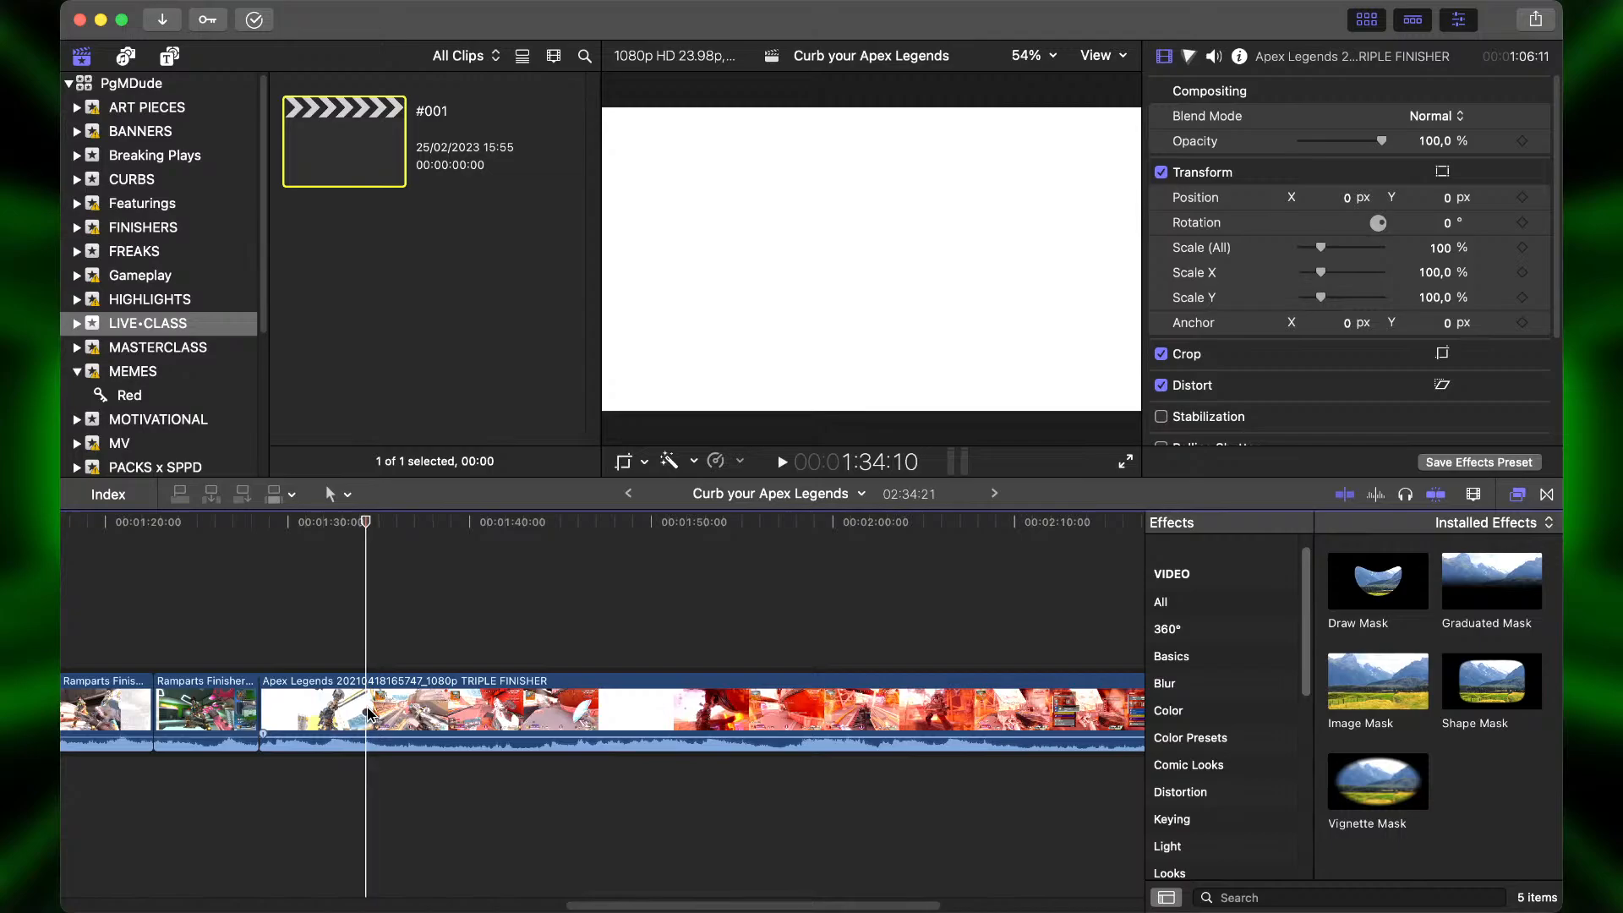
# Split the TRIPLE FINISHER clip at 00:01:34:10, ending its first finisher, and trim the remainder's start to the white flash at 00:01:49:05.
pyautogui.press('super+b')
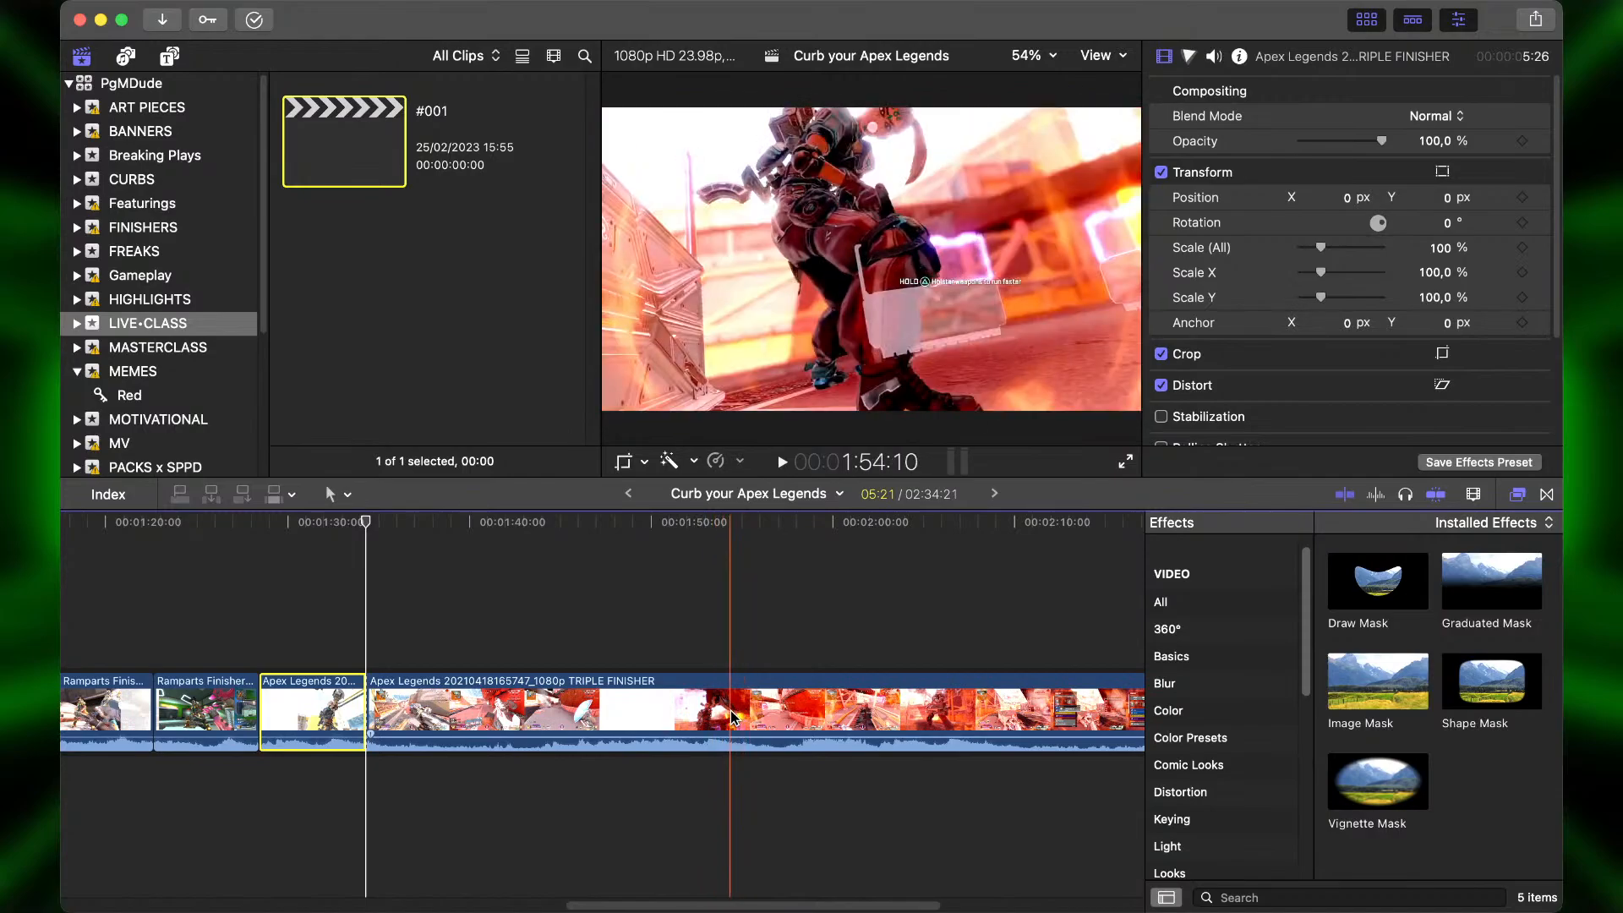
pyautogui.click(631, 716)
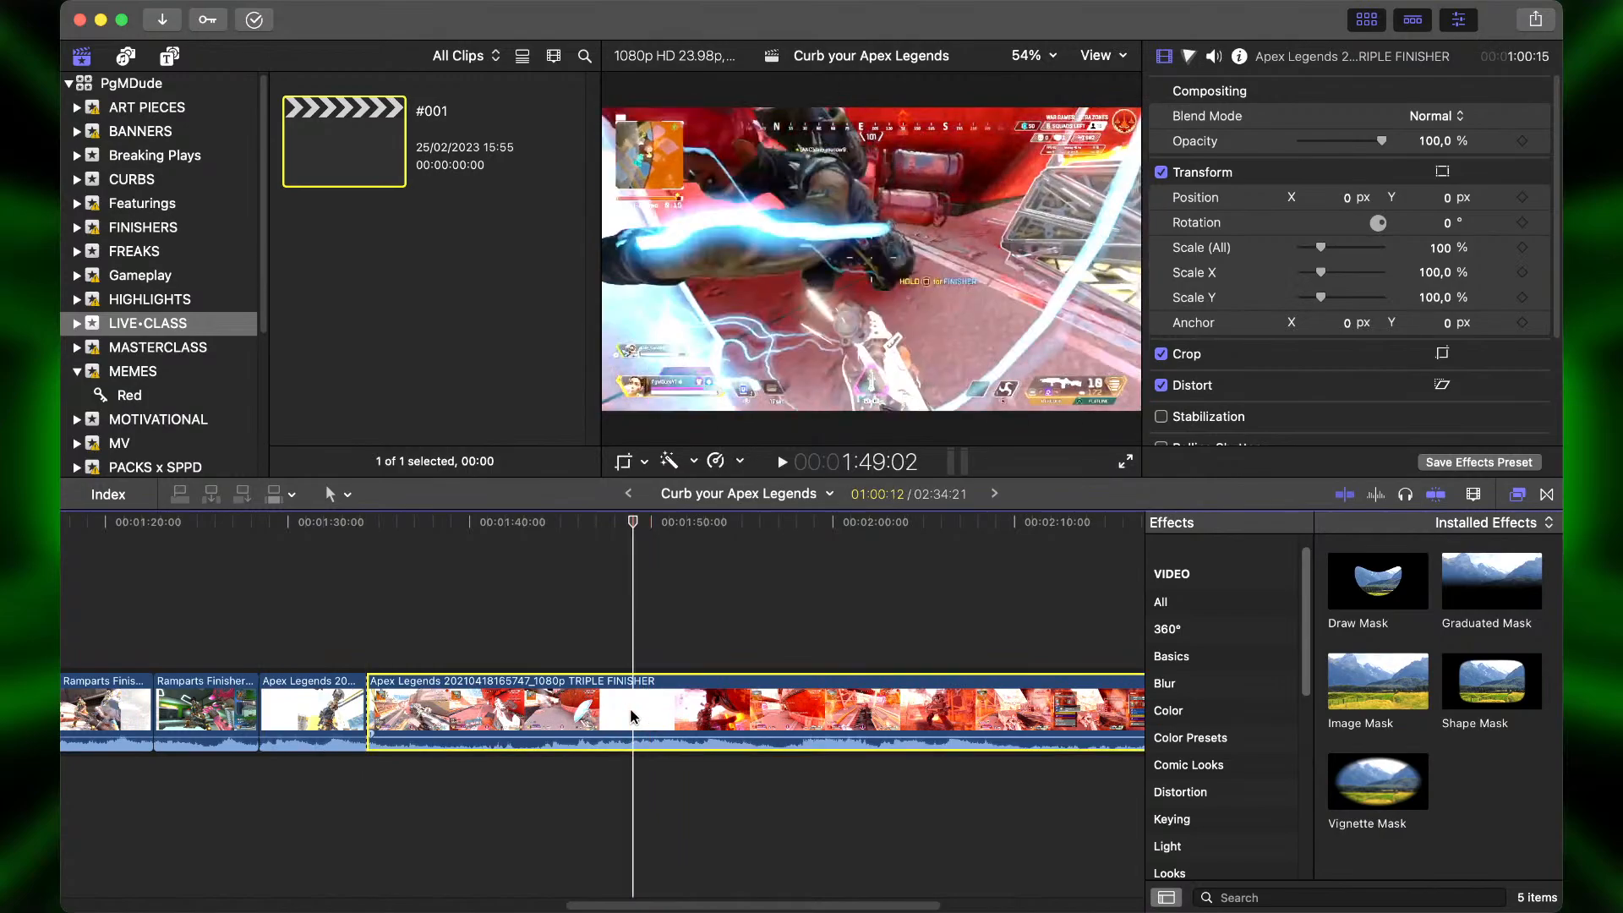
pyautogui.press('Right')
pyautogui.press('Right')
pyautogui.press('Right')
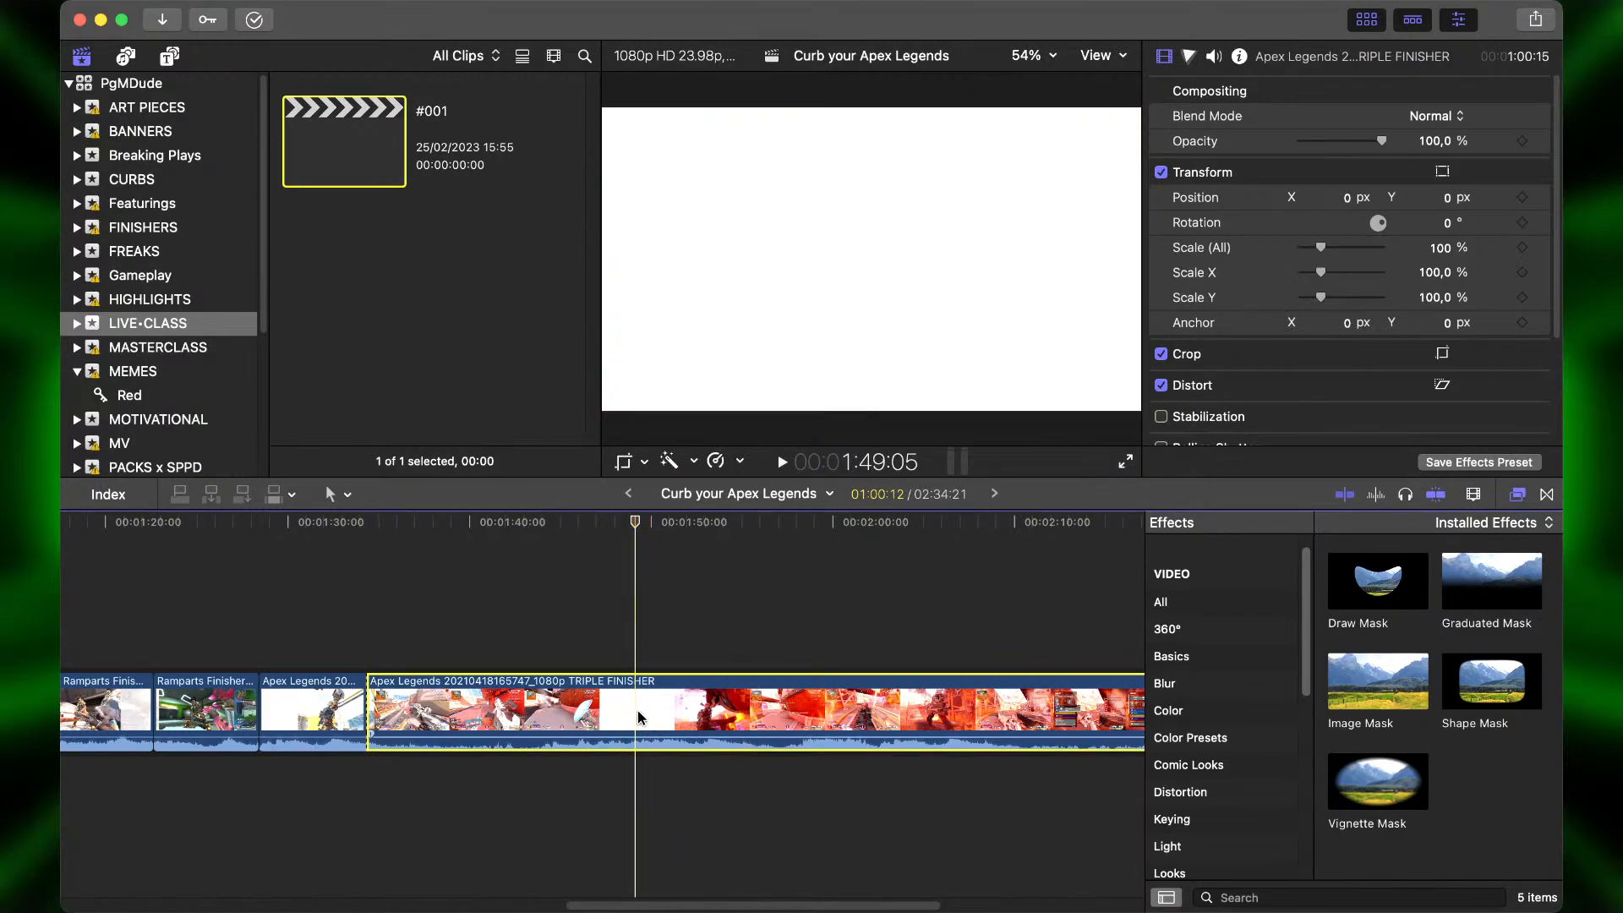
pyautogui.hotkey('alt', '[')
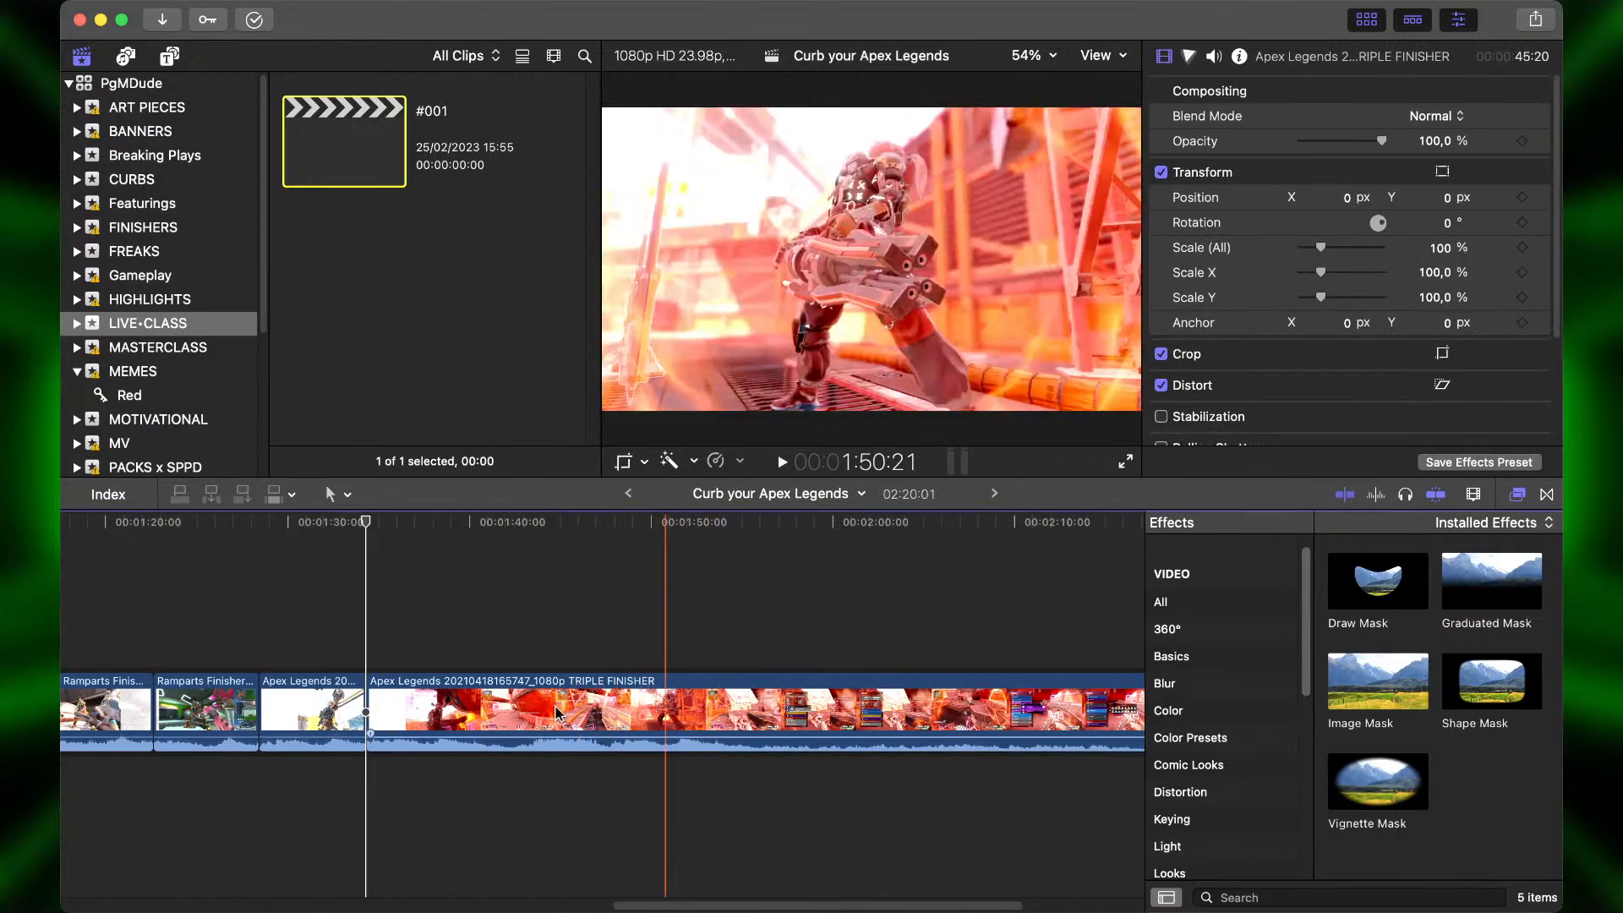
# Split the remaining TRIPLE FINISHER footage at 00:01:40:04 and 00:01:47:16, and delete the gameplay between the second and third finishers.
pyautogui.click(467, 721)
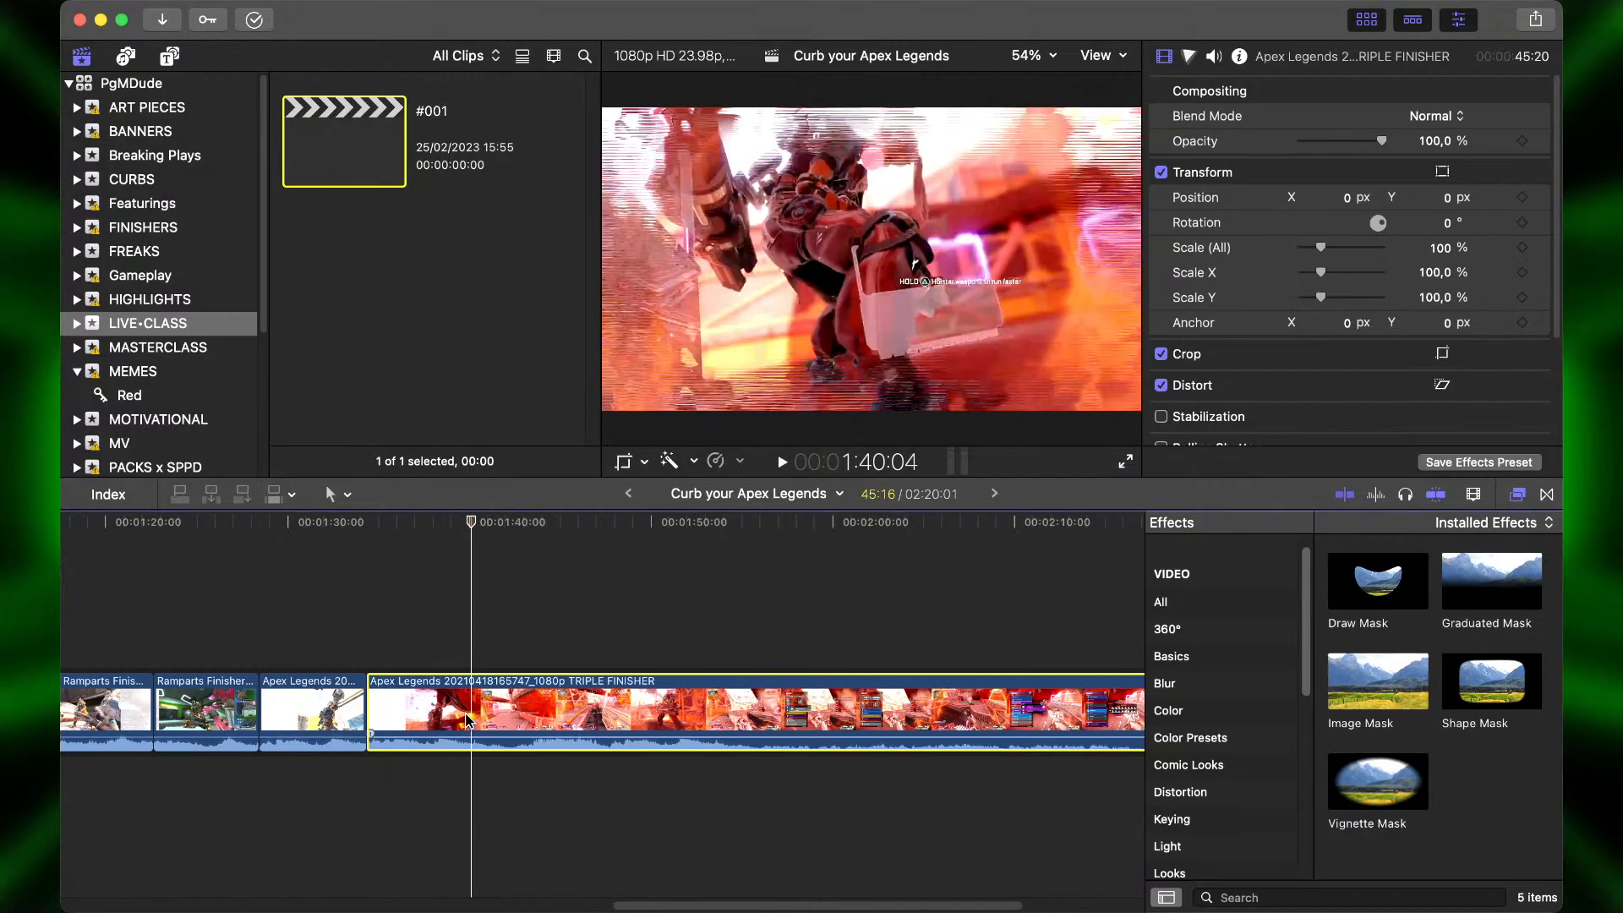
pyautogui.press('super+b')
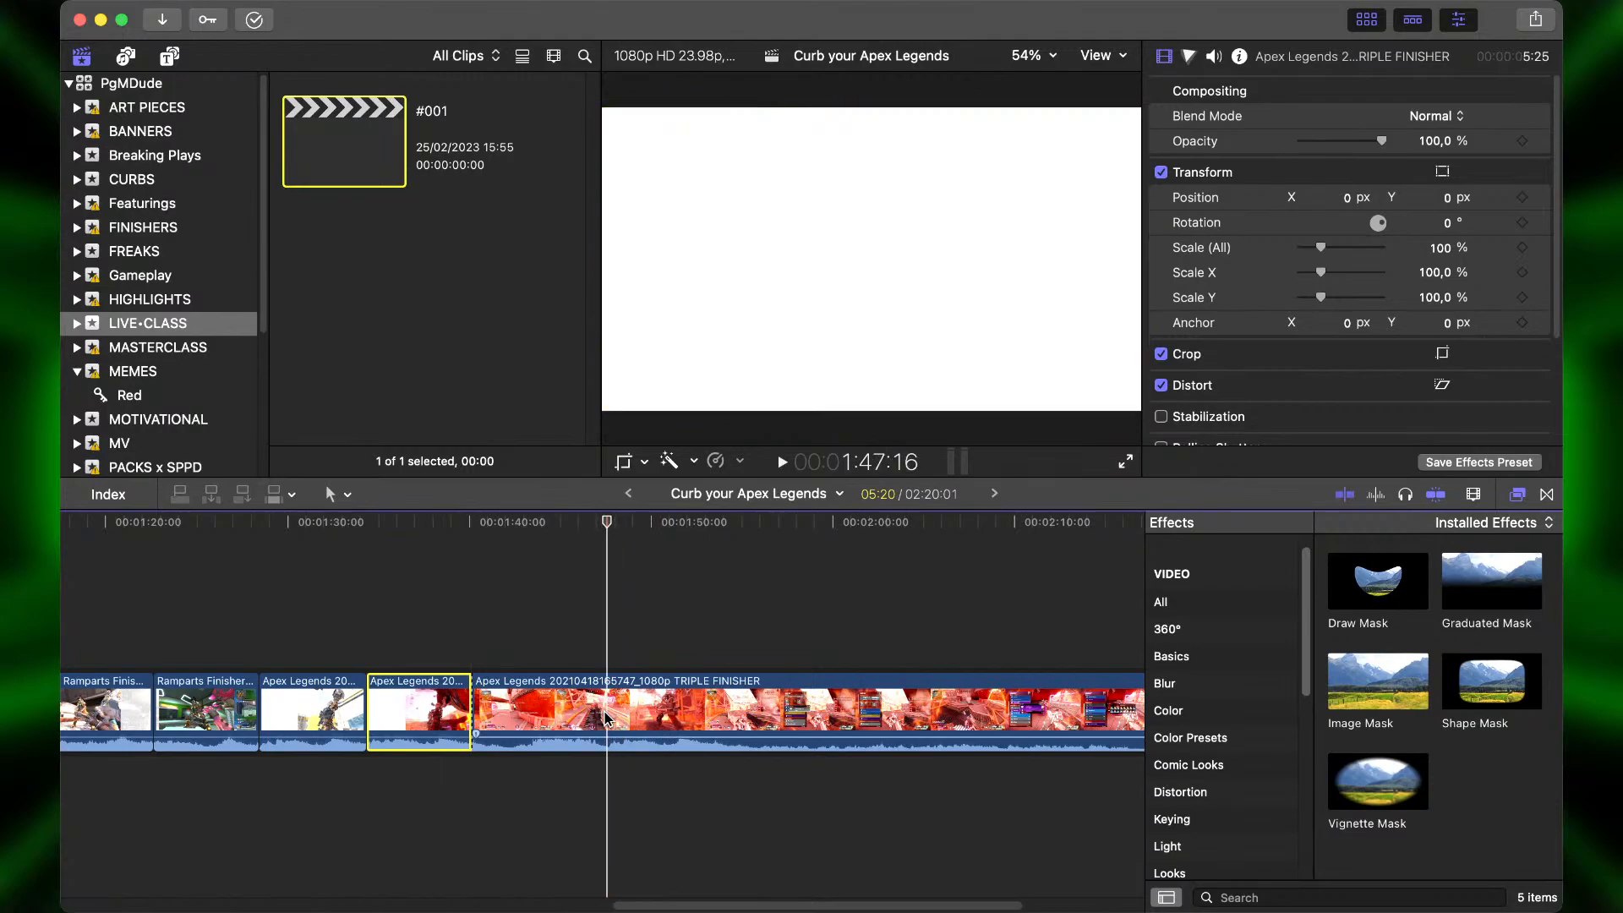
pyautogui.click(605, 711)
pyautogui.press('super+b')
pyautogui.press('BackSpace')
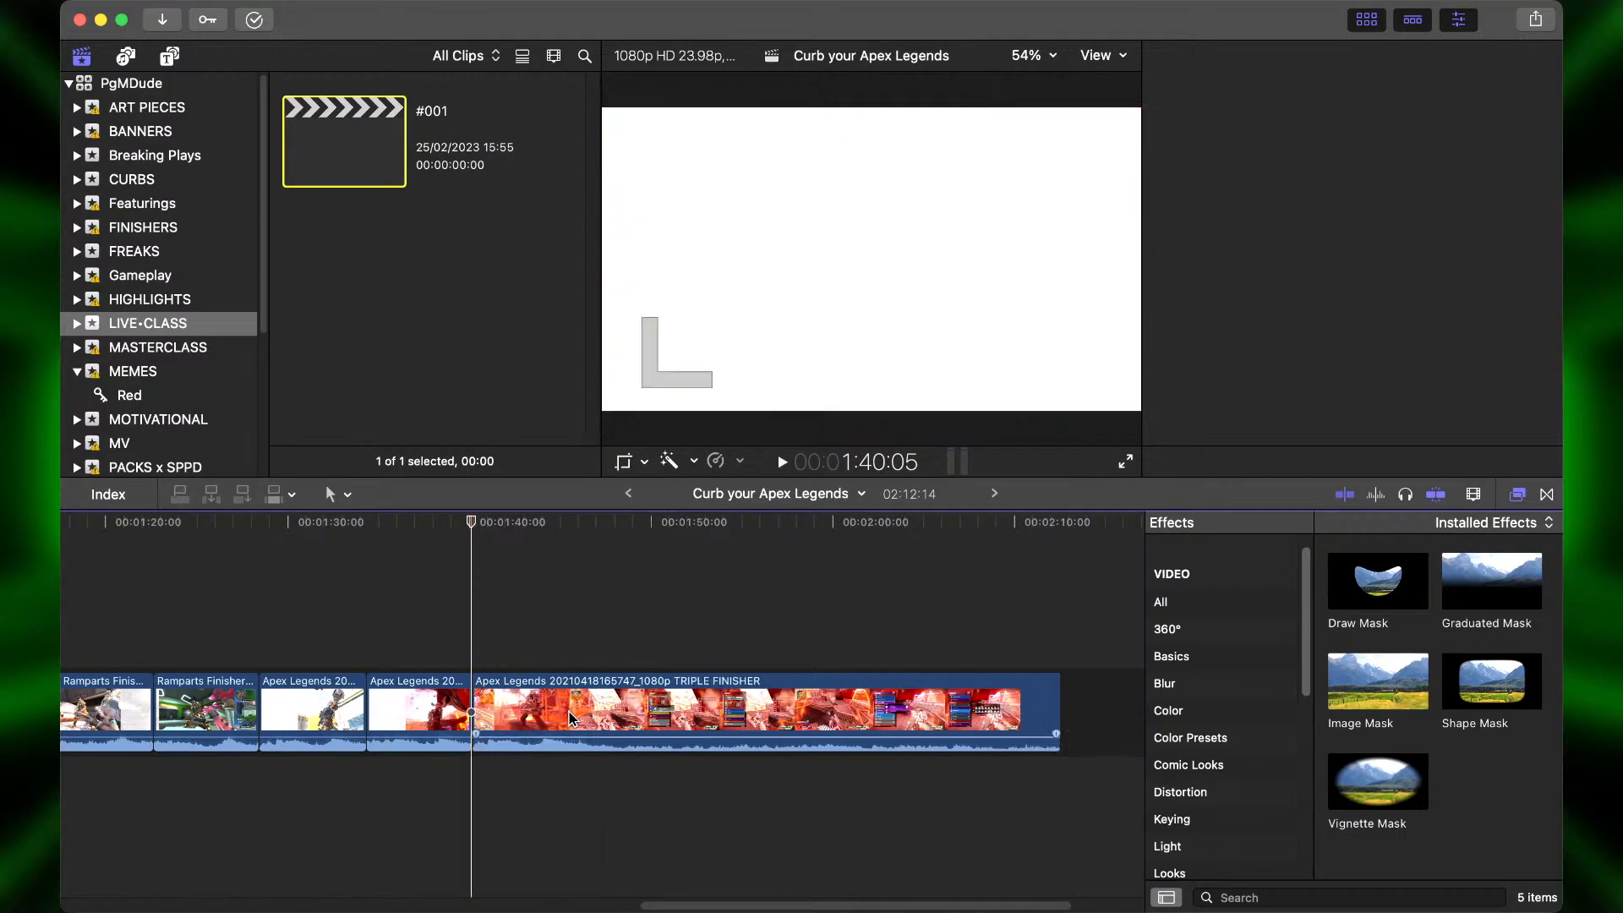
# Split the last TRIPLE FINISHER segment at 00:01:46:01, on the white flash ending its third finisher, and delete everything after the cut.
pyautogui.click(550, 716)
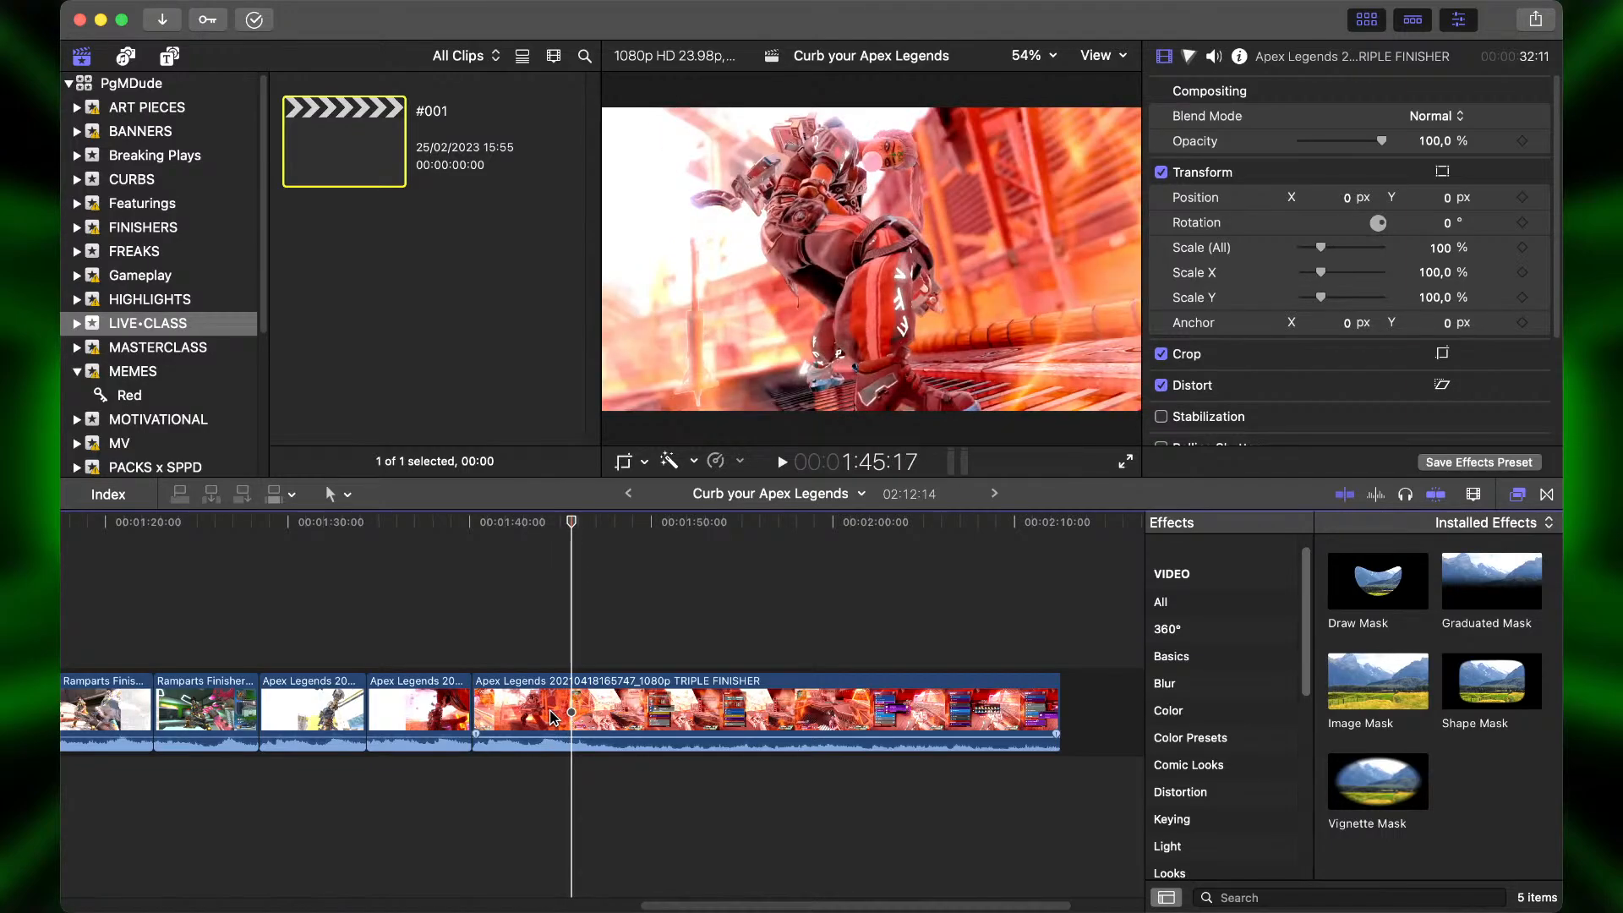
pyautogui.press('Right')
pyautogui.press('Right')
pyautogui.press('Right')
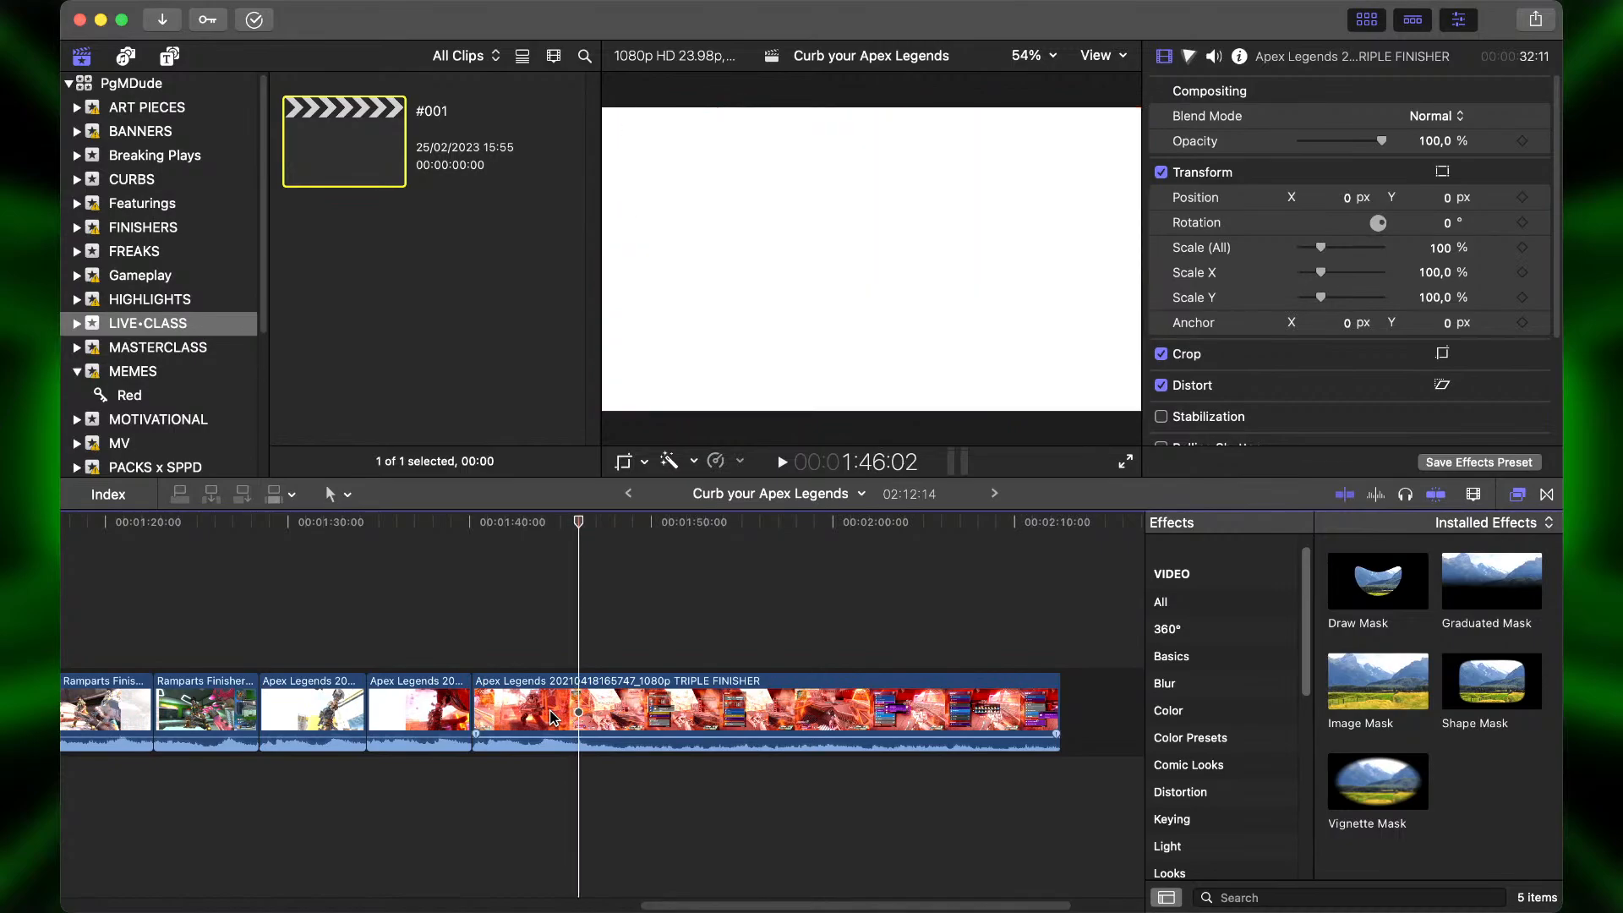
pyautogui.press('Left')
pyautogui.press('Left')
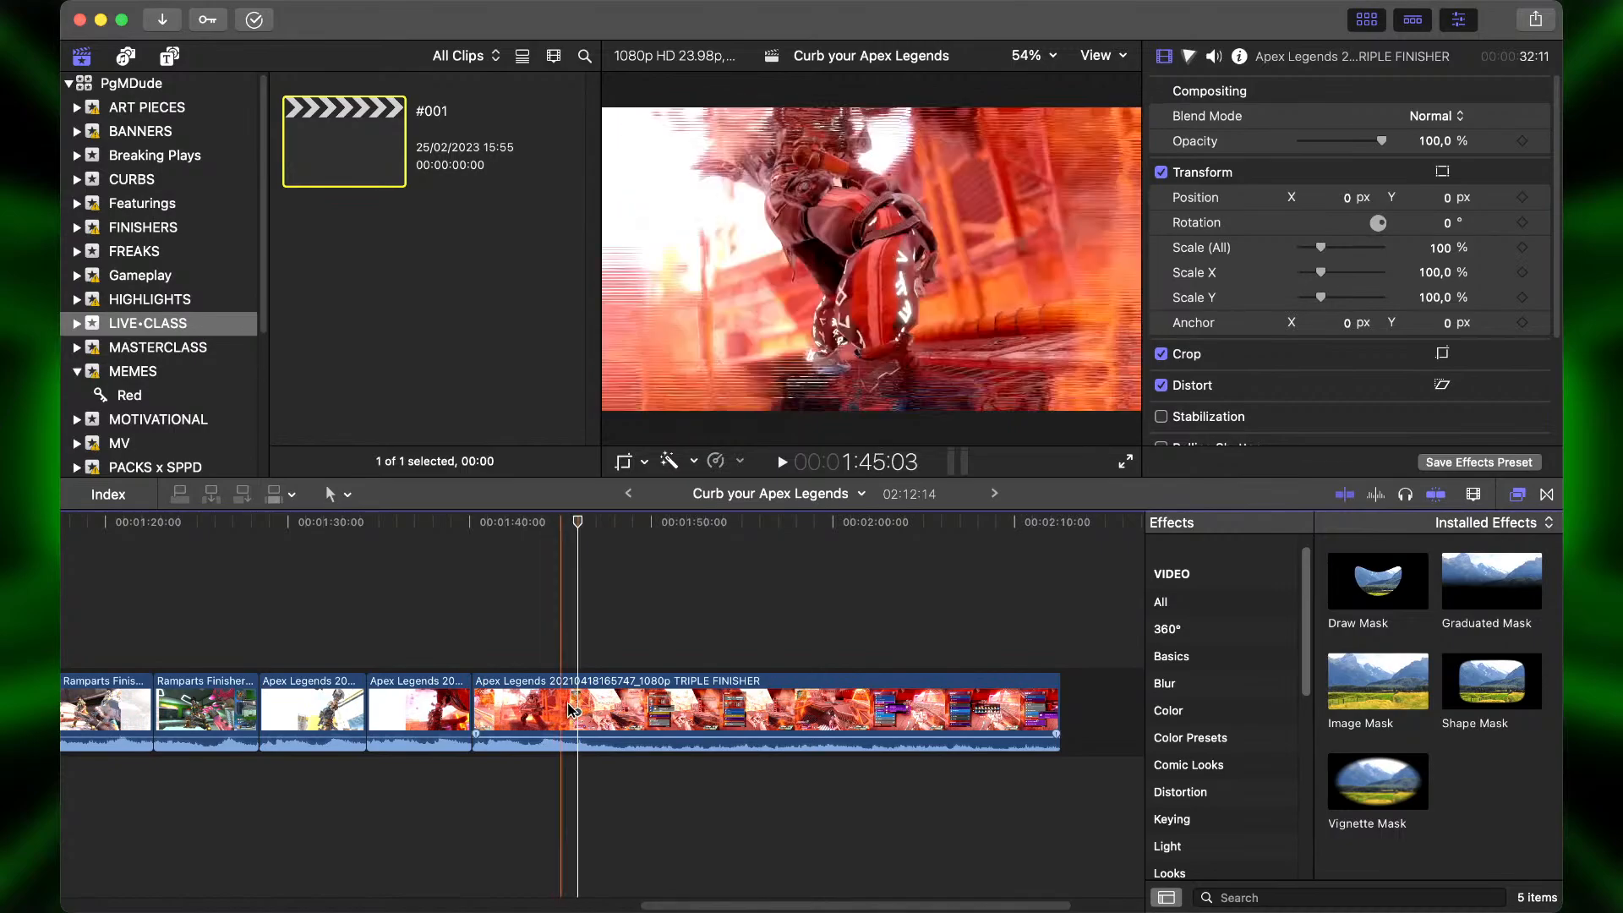
pyautogui.click(578, 704)
pyautogui.press('super+b')
pyautogui.click(633, 715)
pyautogui.press('BackSpace')
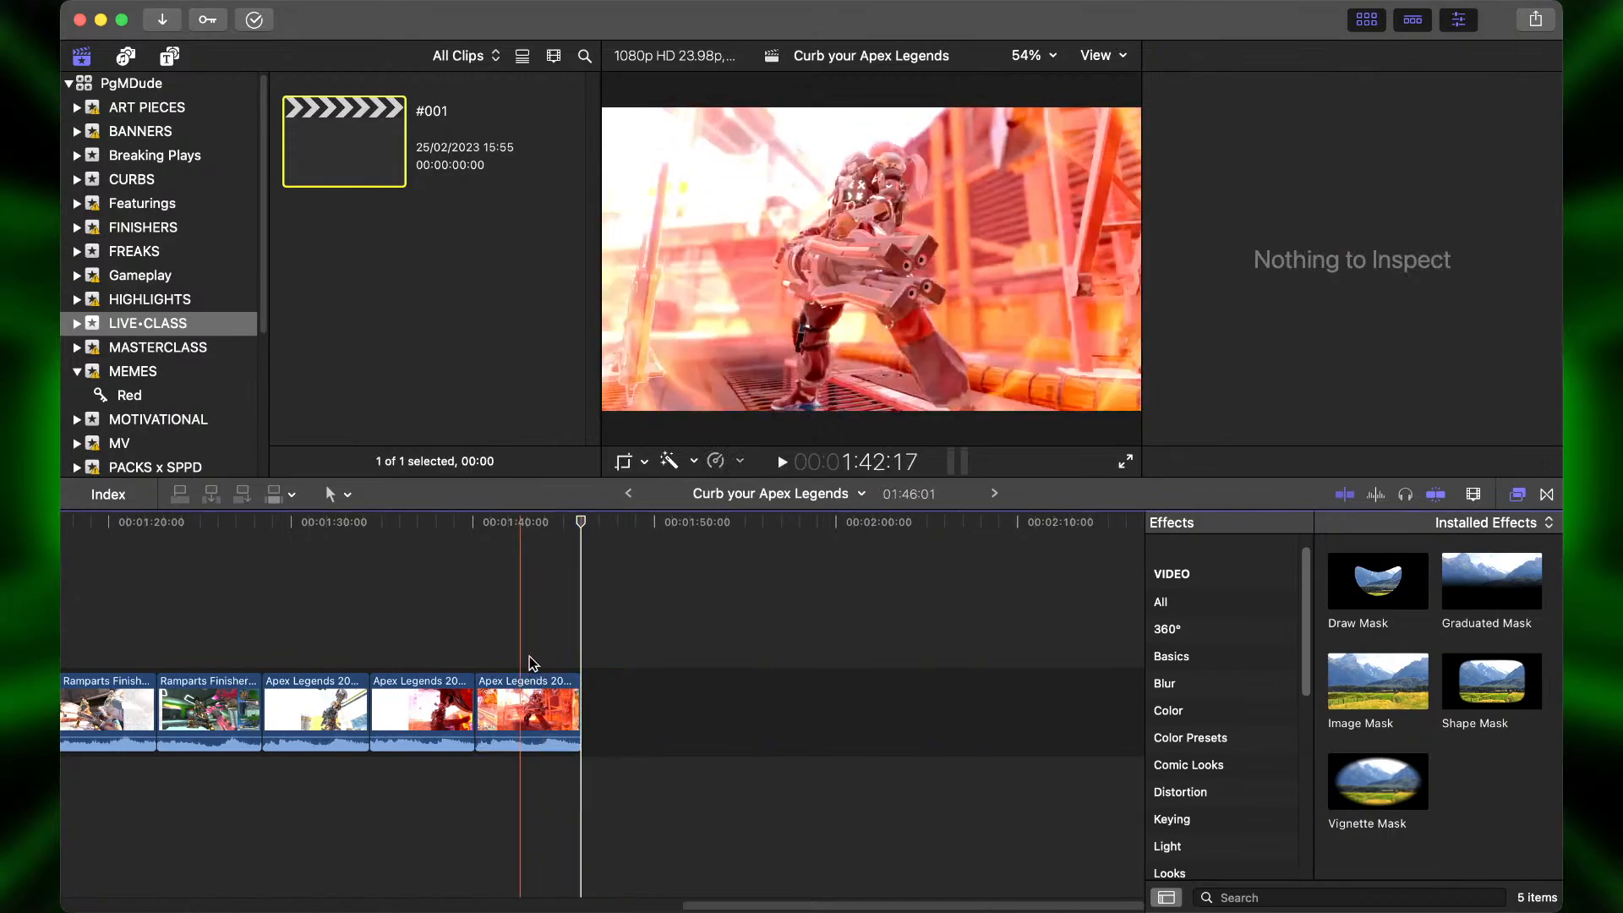
# Check the end of the last TRIPLE FINISHER segment around its closing white flash.
pyautogui.press('super+equal')
pyautogui.press('super+equal')
pyautogui.press('super+equal')
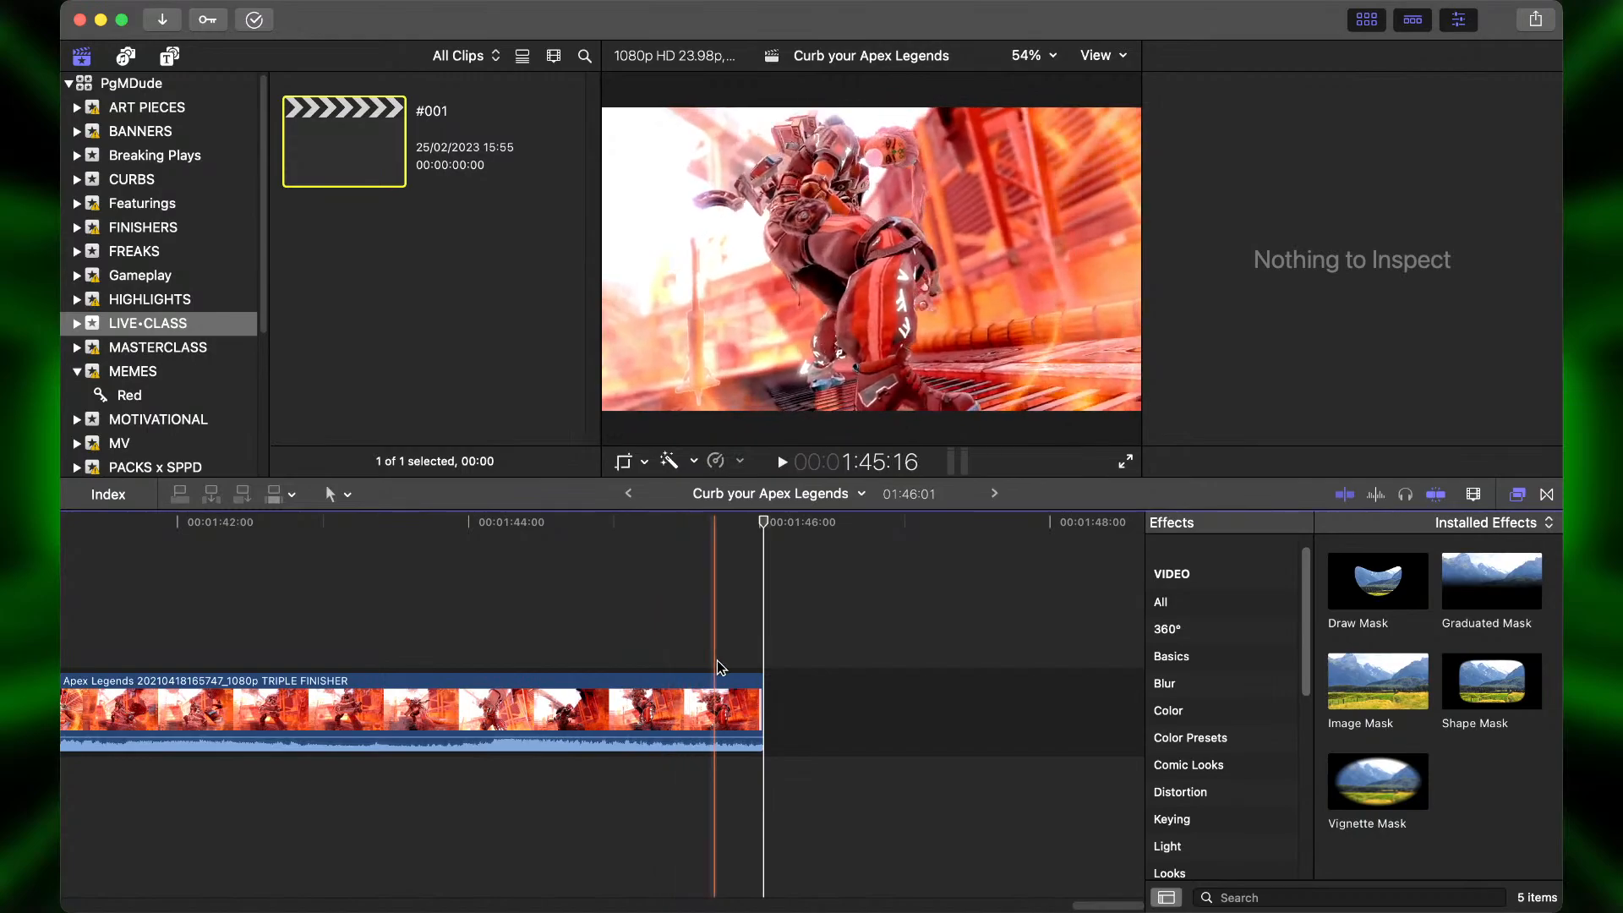
pyautogui.press('super+minus')
pyautogui.press('super+minus')
pyautogui.press('super+minus')
pyautogui.press('super+minus')
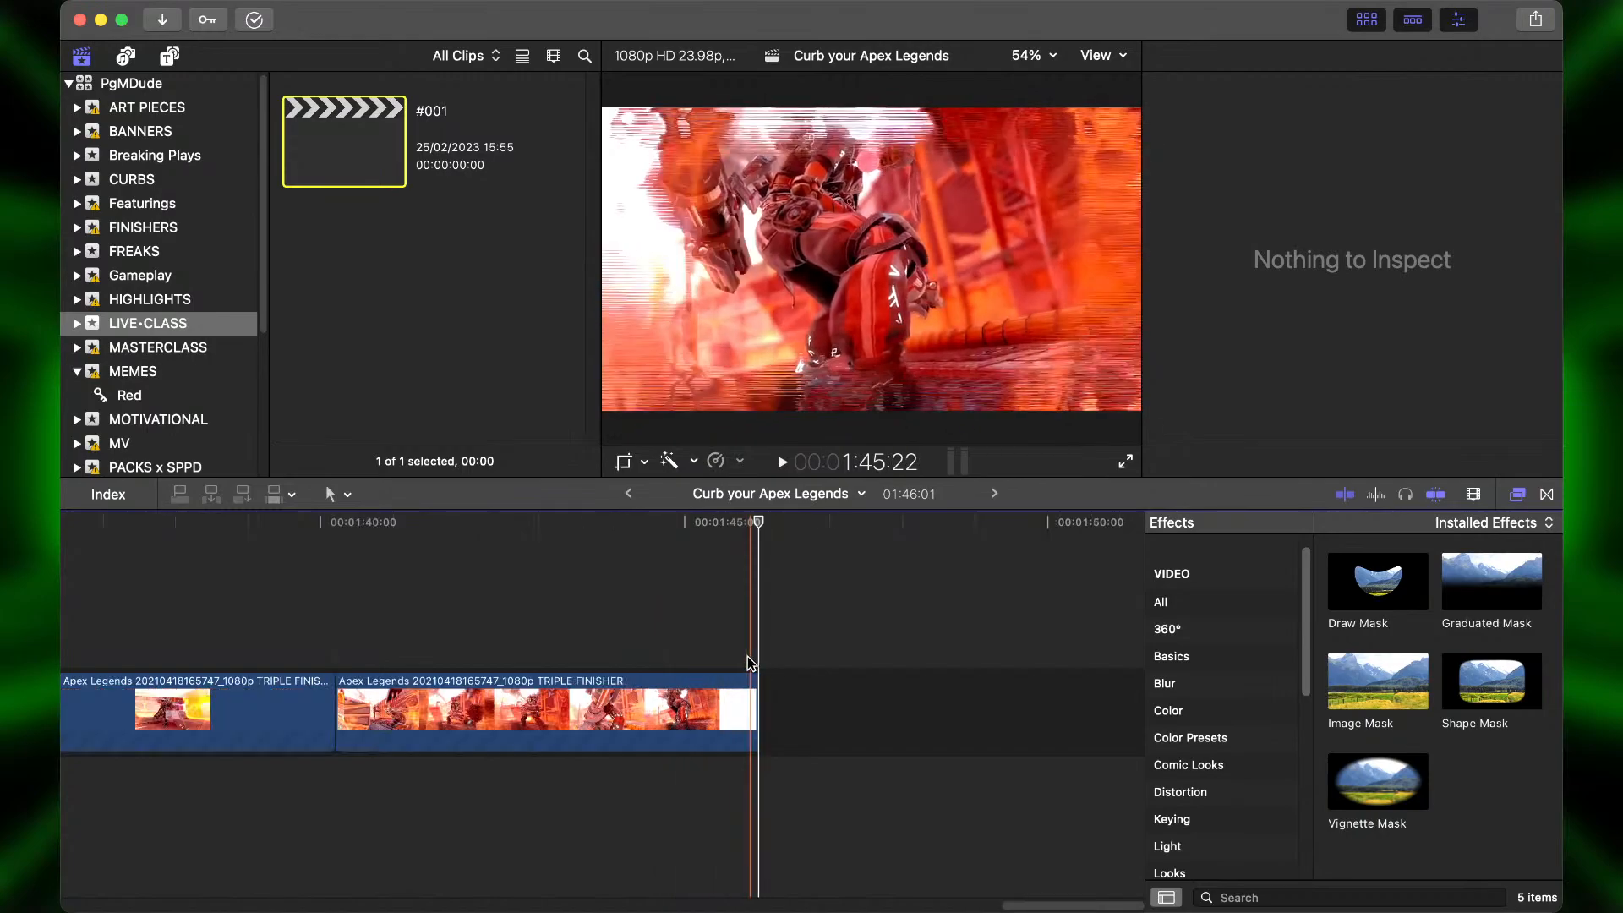
pyautogui.press('super+minus')
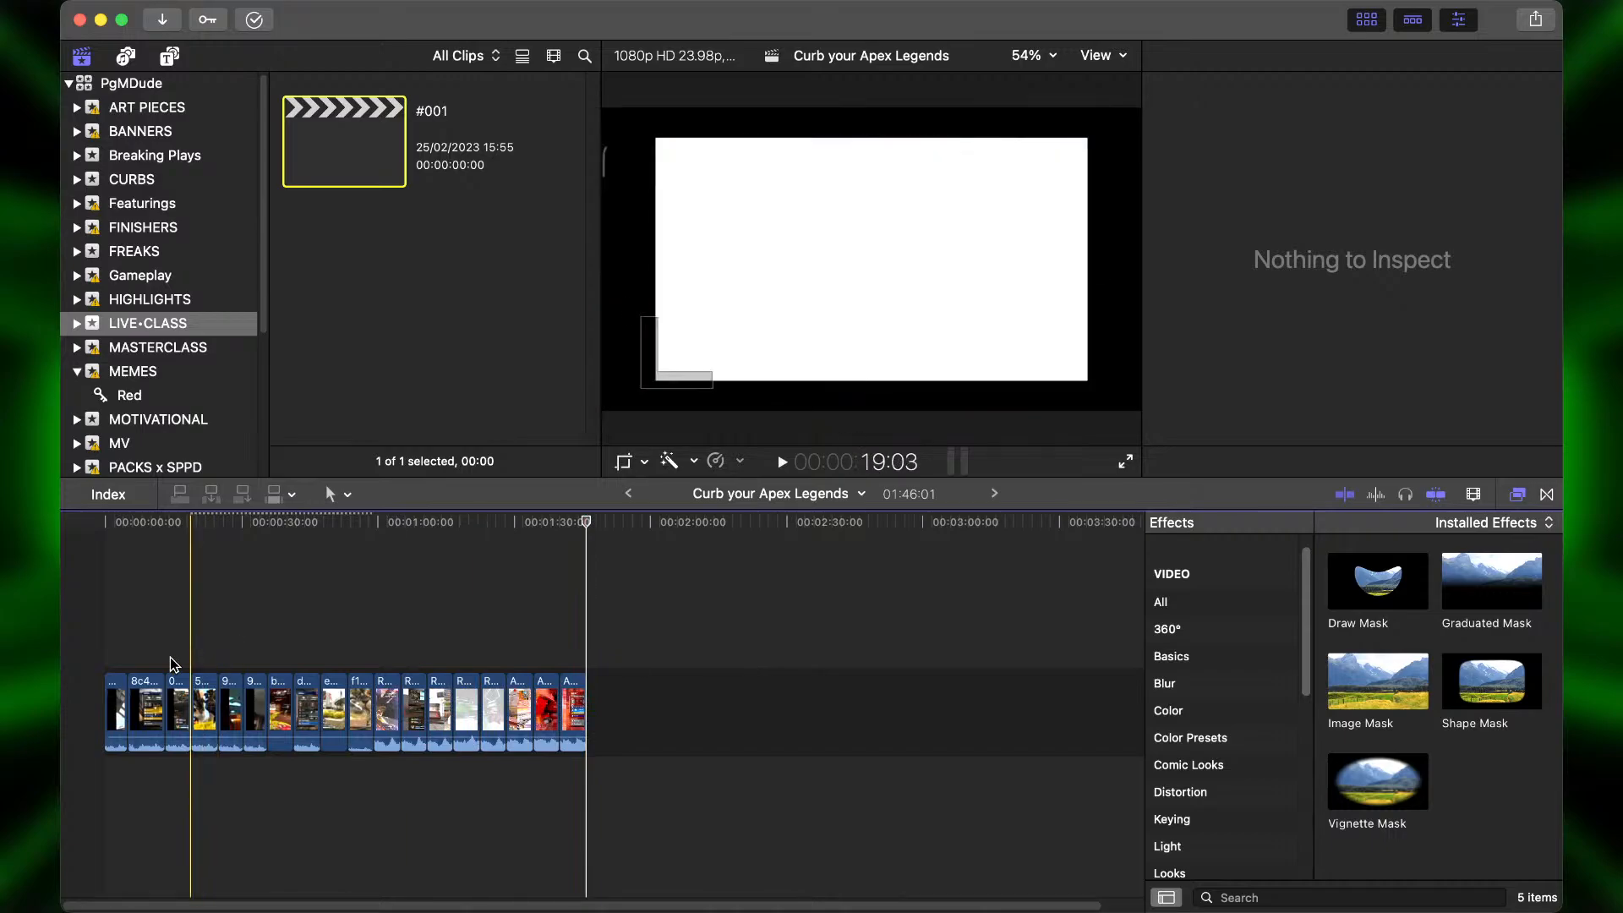
# Split the overlong second clip, 8c4810753c, at its finisher's opening white flash near 00:00:07:13, and delete the footage before the cut.
pyautogui.click(149, 716)
pyautogui.press('super+equal')
pyautogui.press('super+equal')
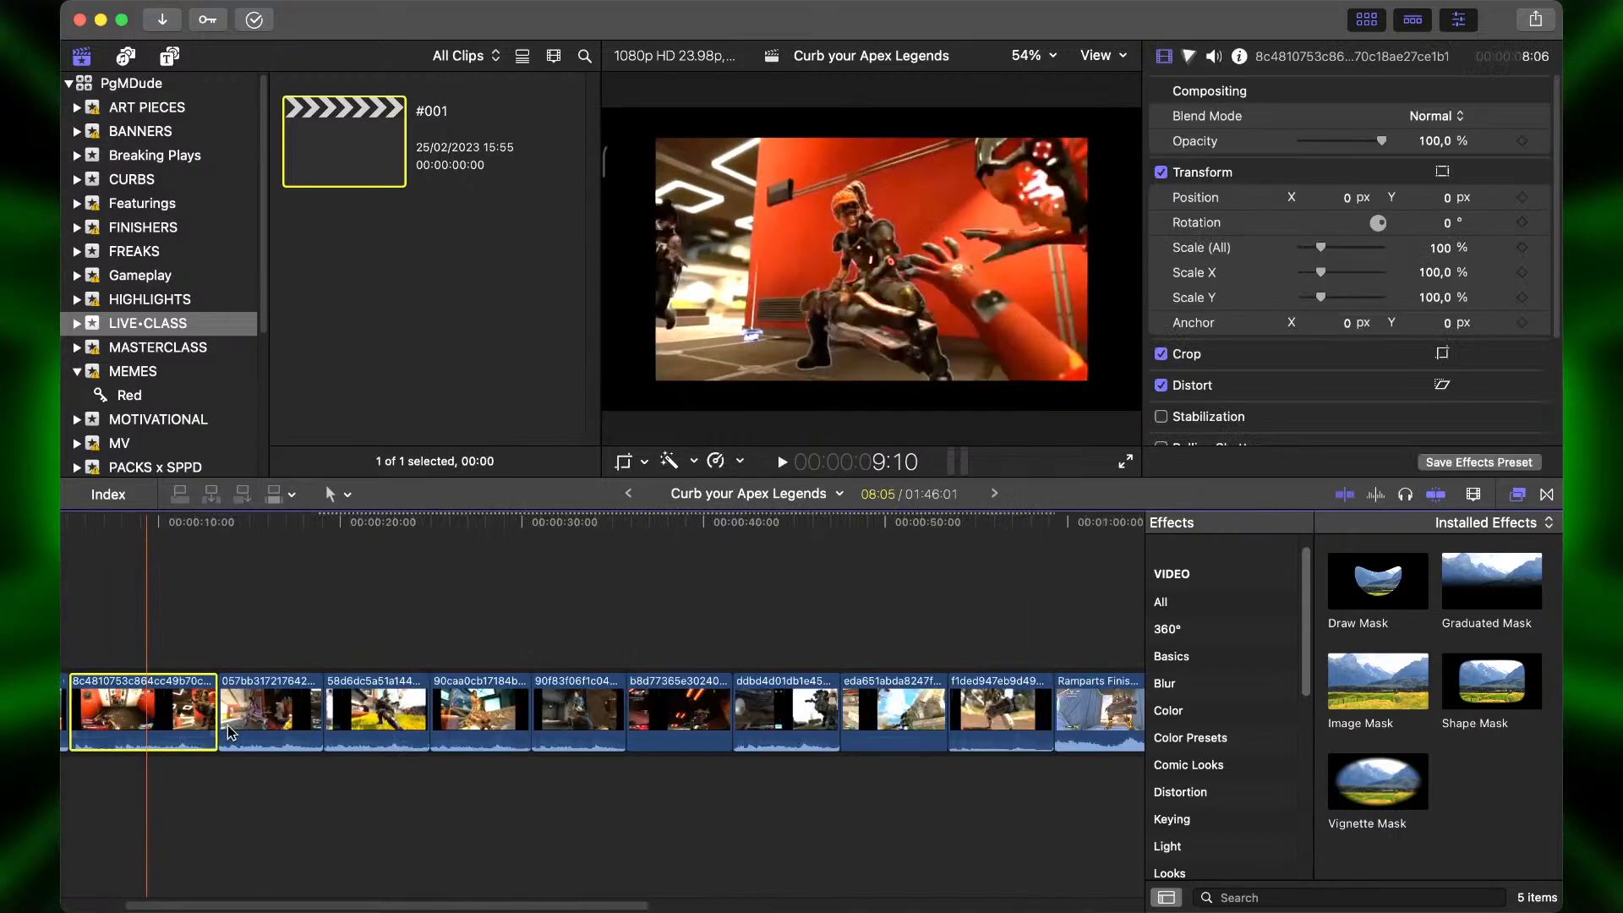
pyautogui.click(305, 719)
pyautogui.click(411, 717)
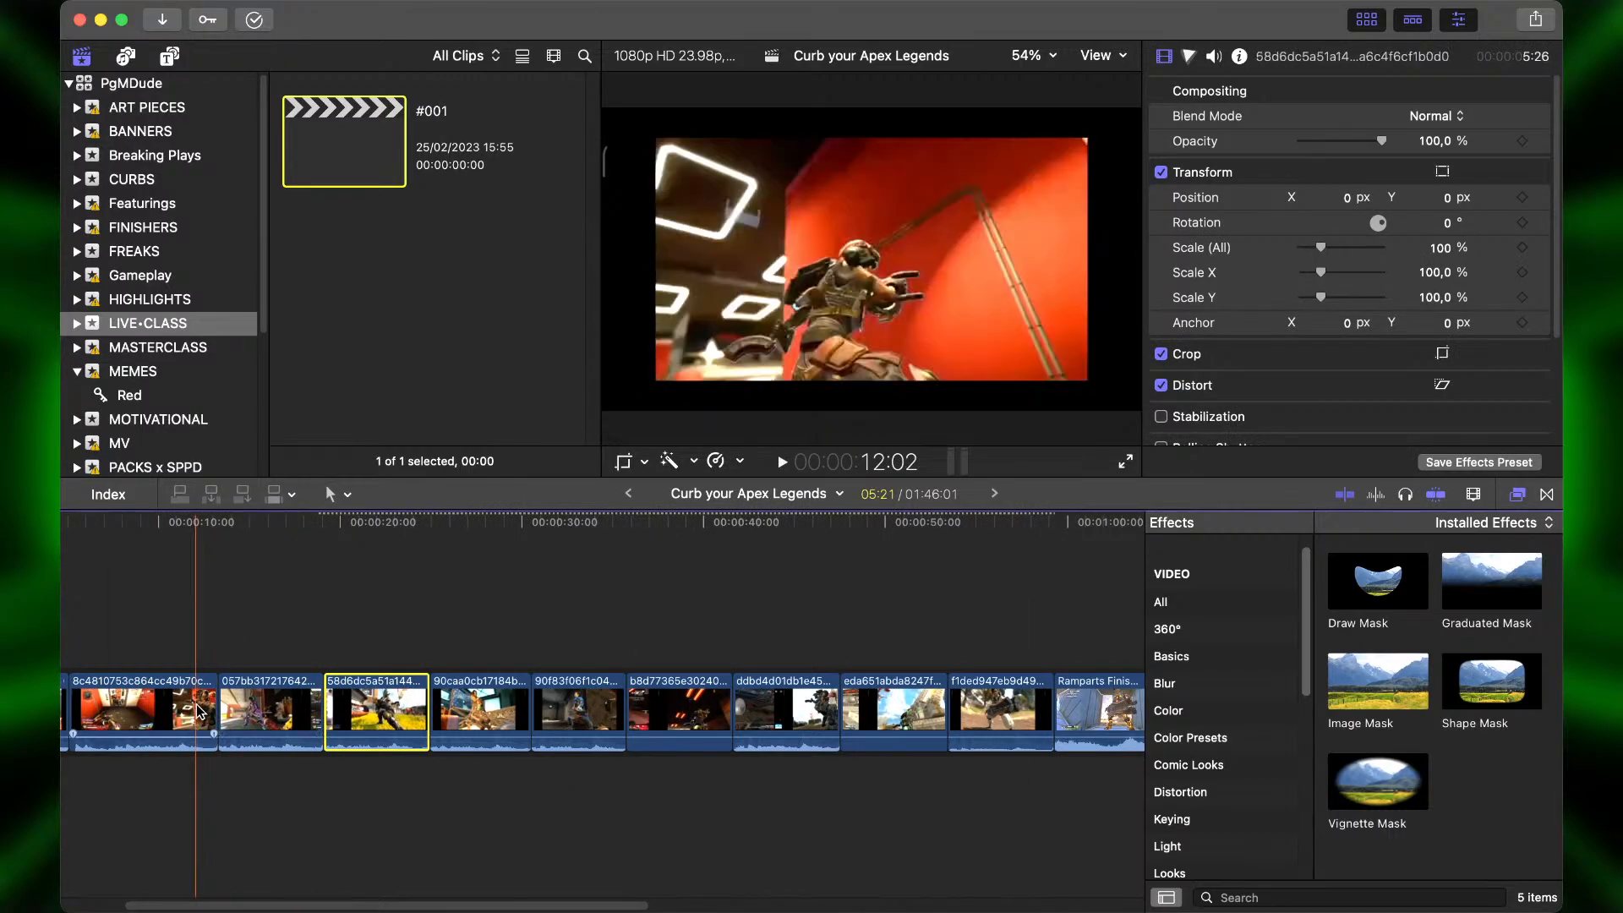
pyautogui.click(195, 710)
pyautogui.hscroll(-3, 149, 707)
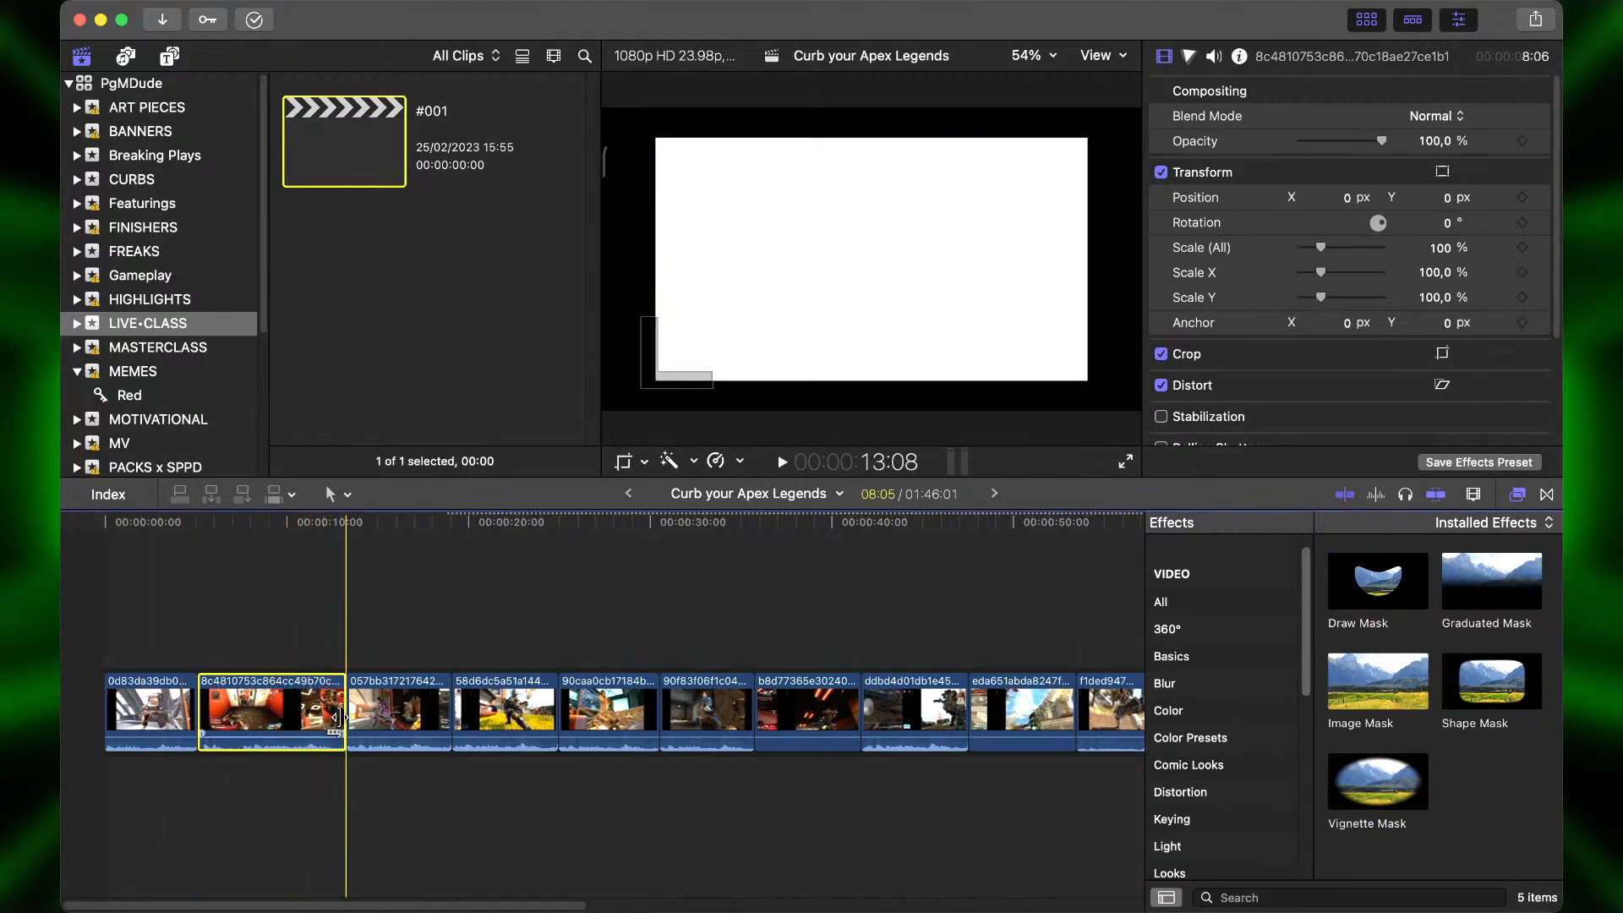
pyautogui.press('super+equal')
pyautogui.press('super+equal')
pyautogui.hscroll(-2, 240, 716)
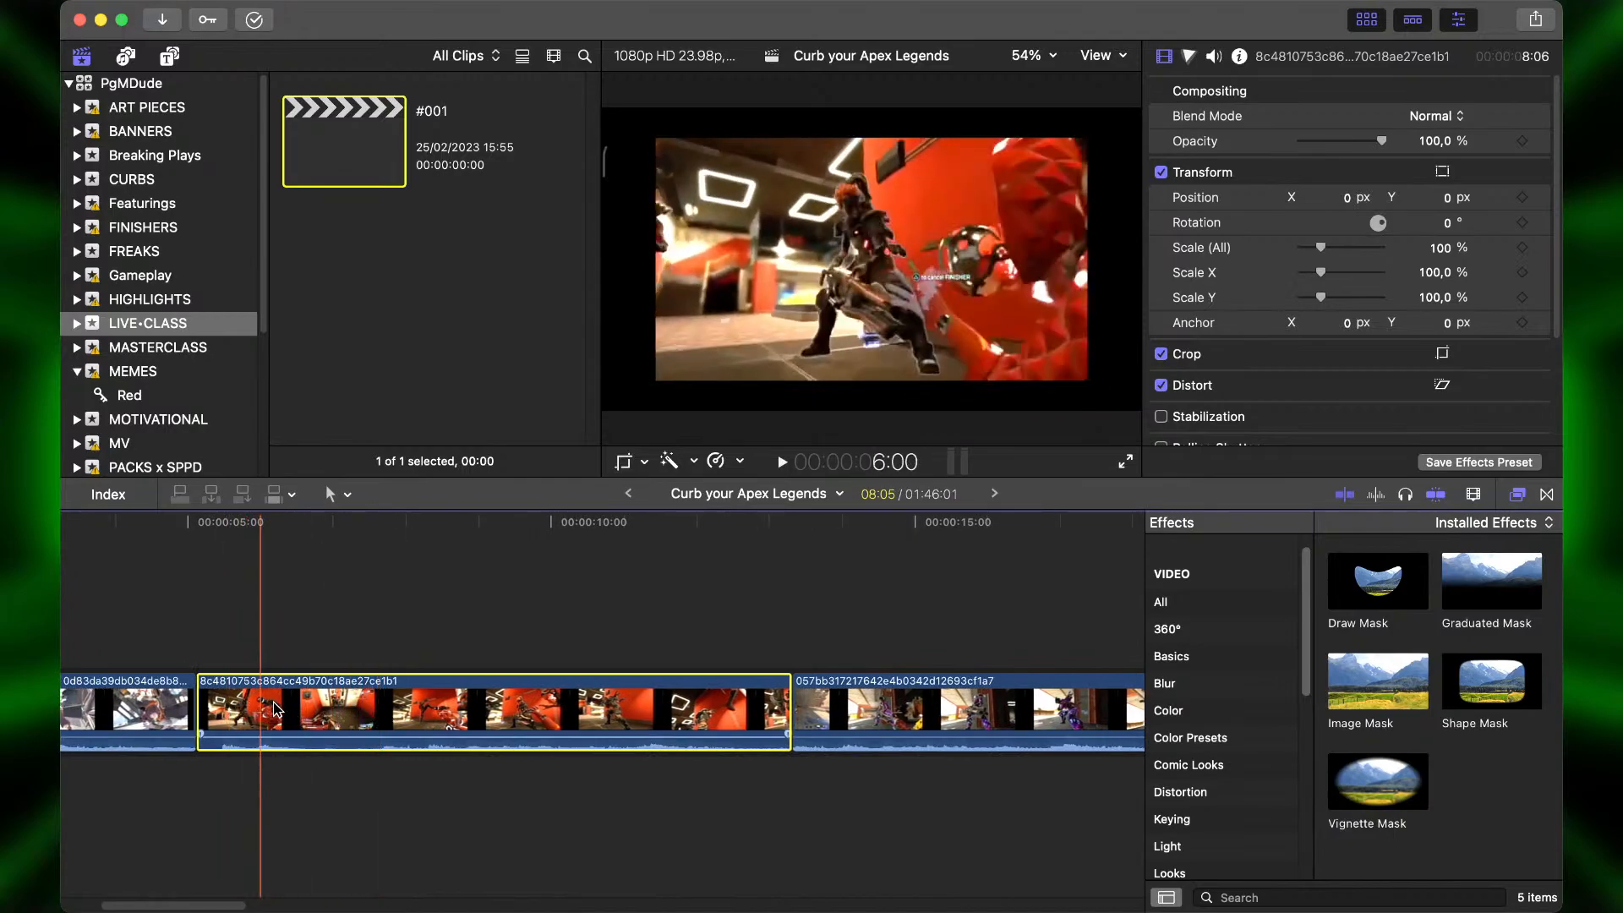
pyautogui.click(382, 708)
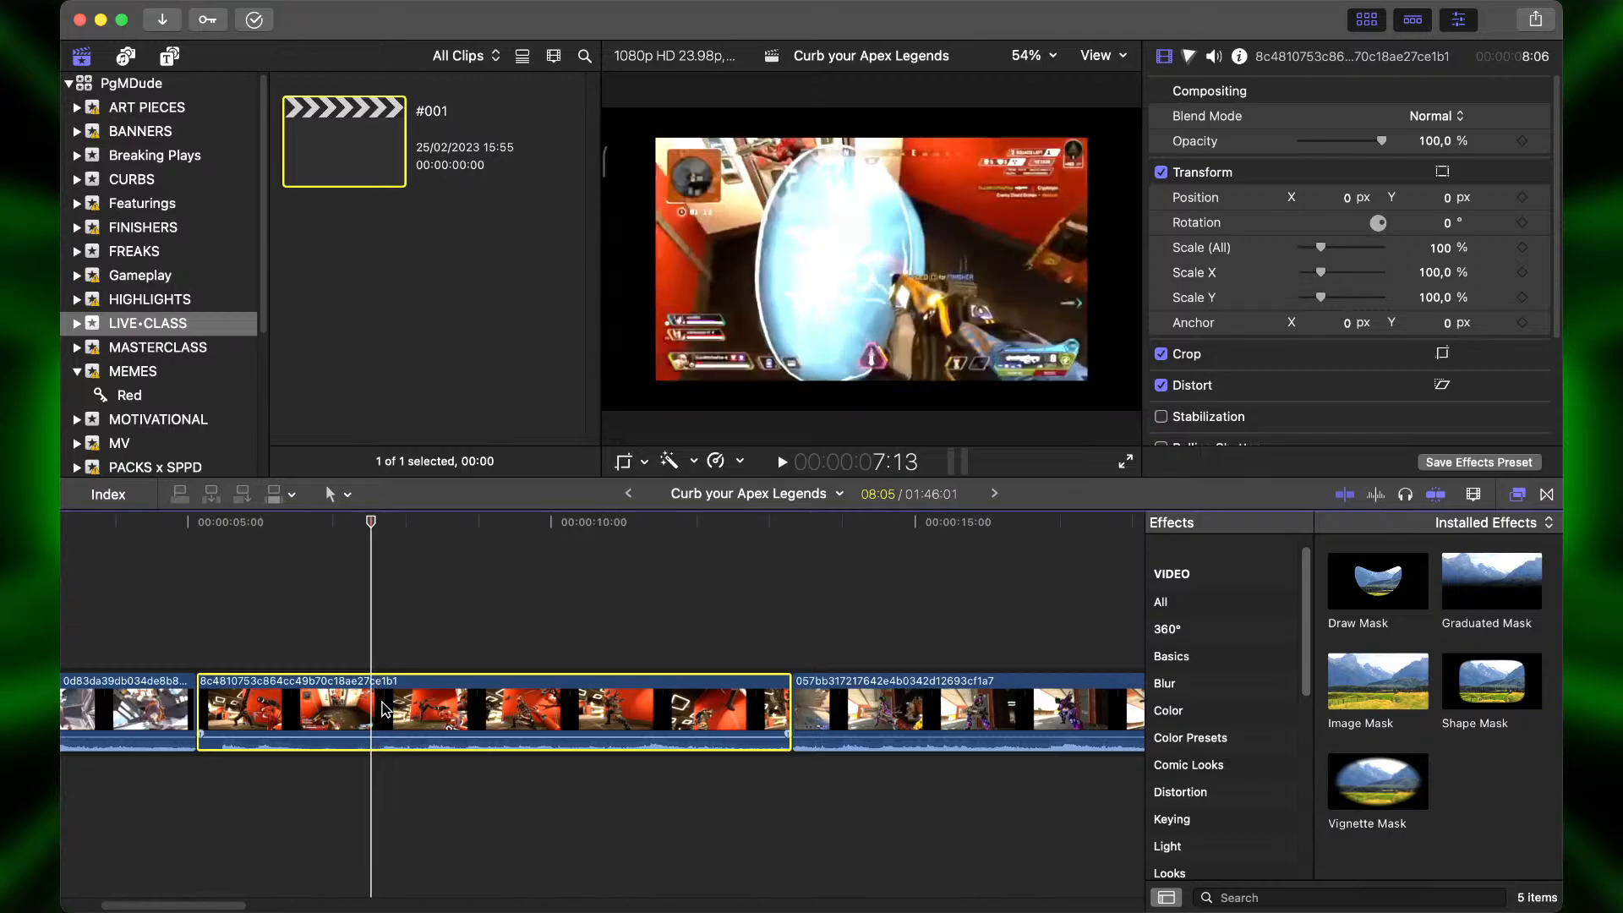
pyautogui.press('super+b')
pyautogui.click(308, 702)
pyautogui.press('BackSpace')
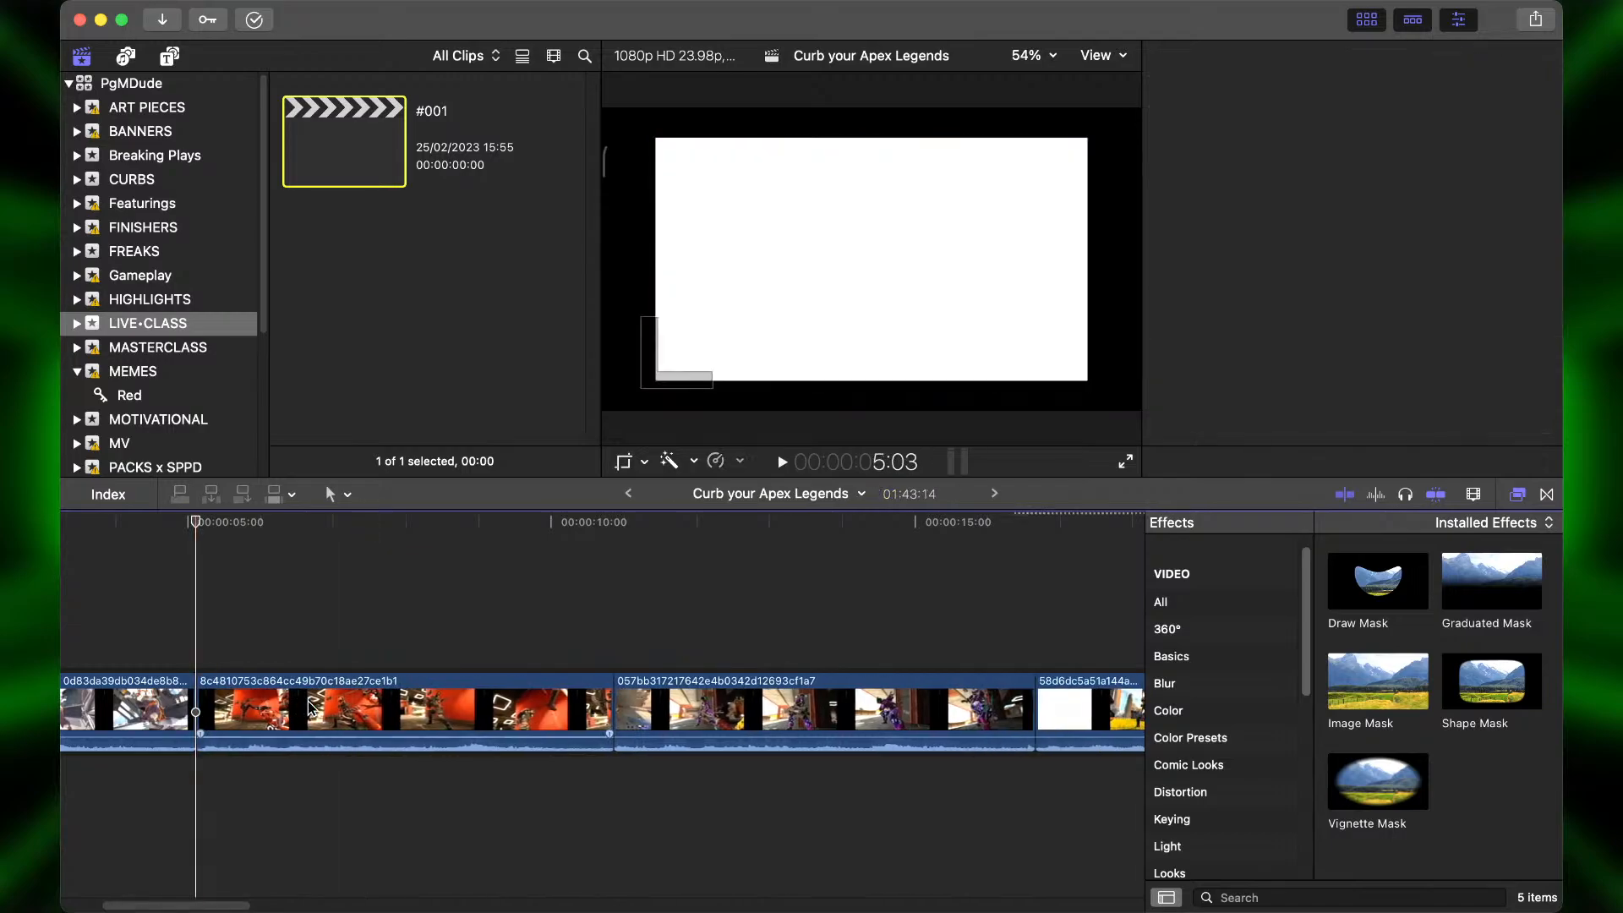
# Compare the durations of the trimmed clips across the whole timeline, including the Ramparts and TRIPLE FINISHER segments.
pyautogui.press('super+minus')
pyautogui.press('super+minus')
pyautogui.press('super+minus')
pyautogui.press('super+a')
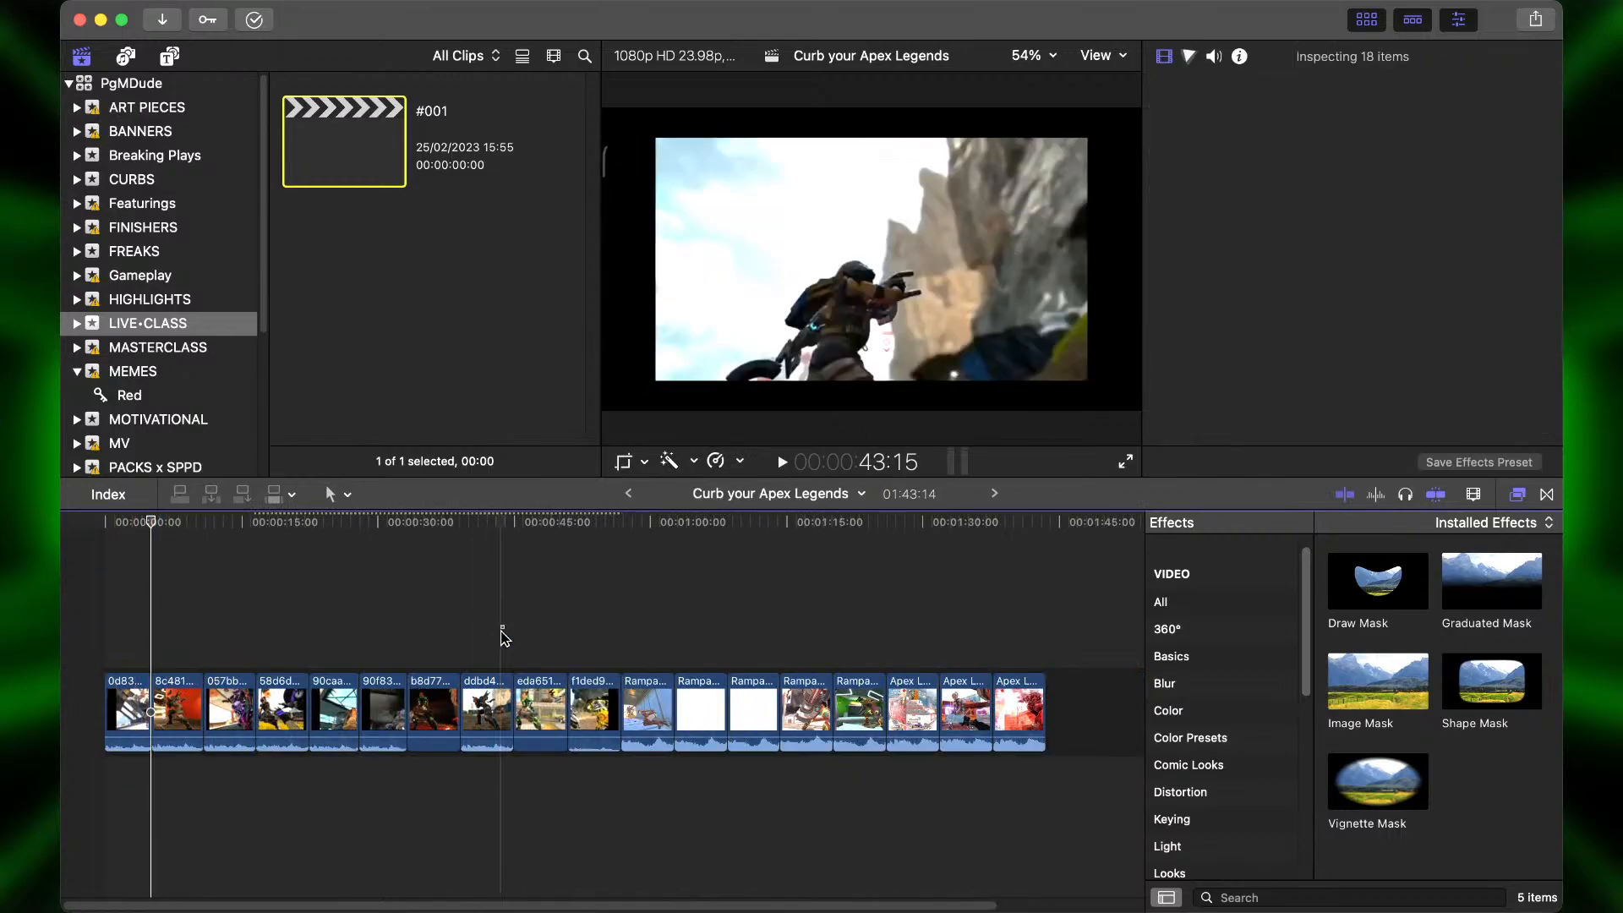
pyautogui.click(499, 708)
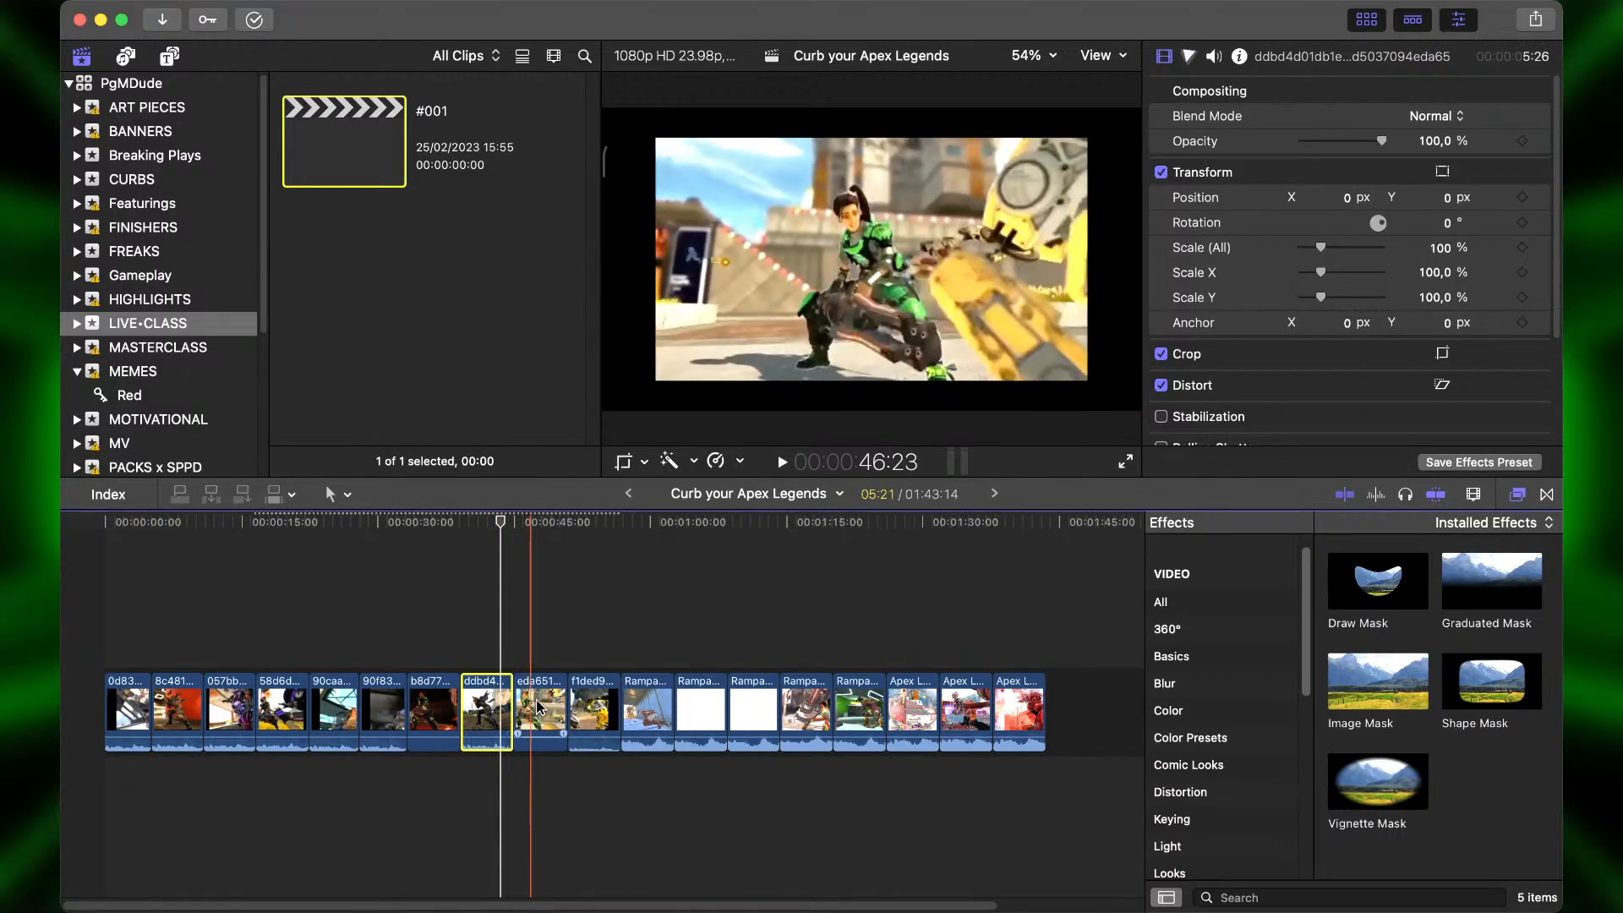
pyautogui.click(651, 710)
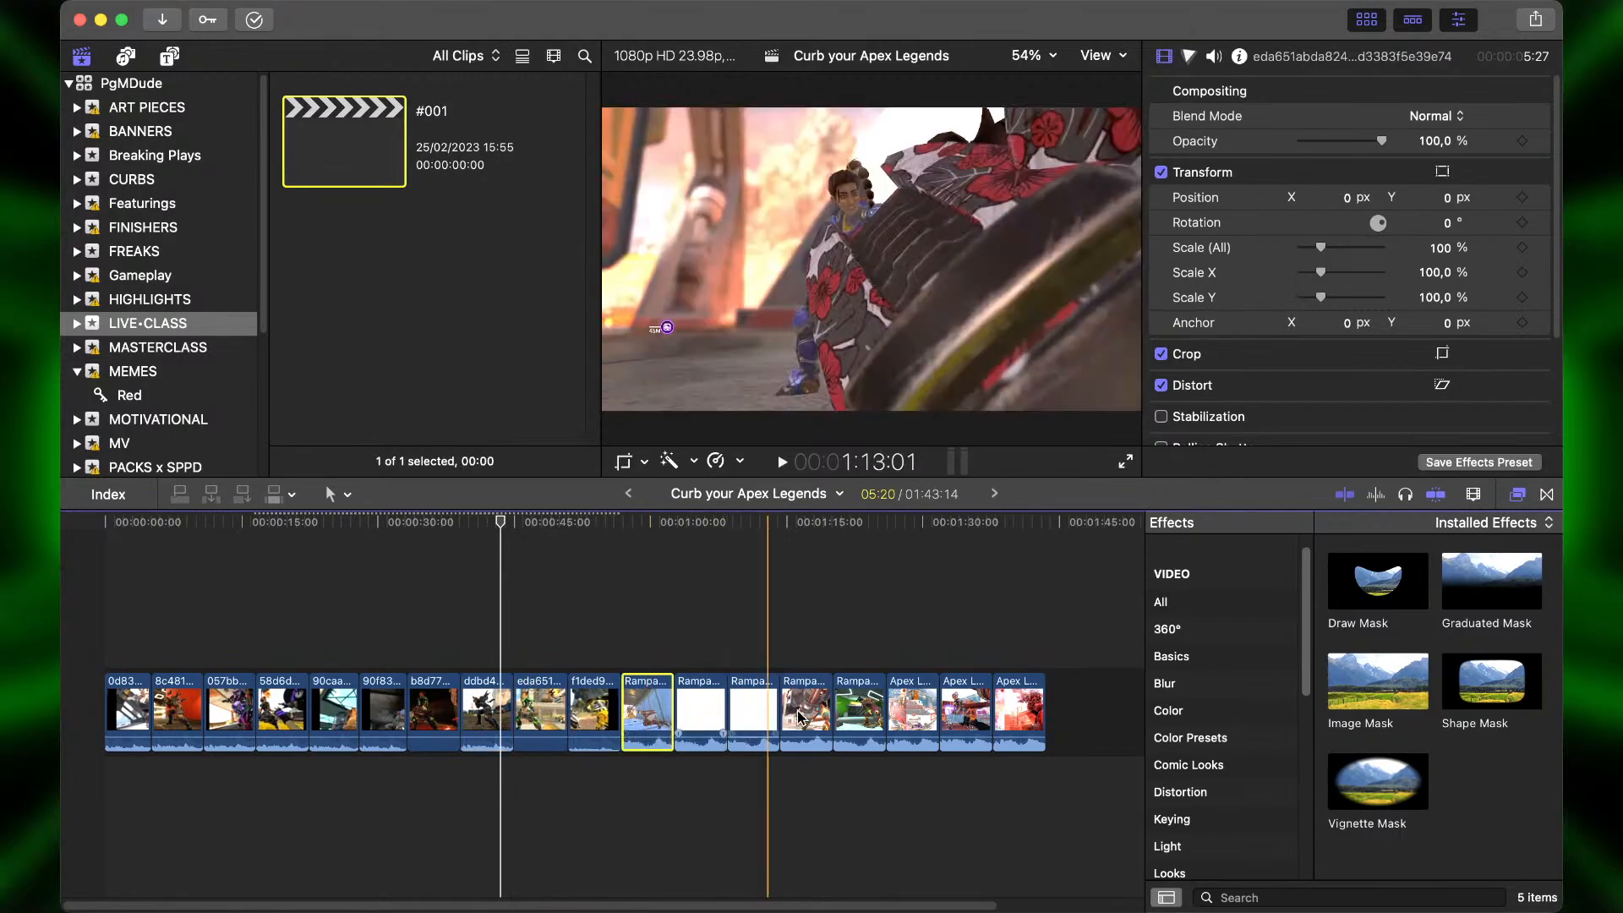
pyautogui.click(798, 710)
pyautogui.click(967, 714)
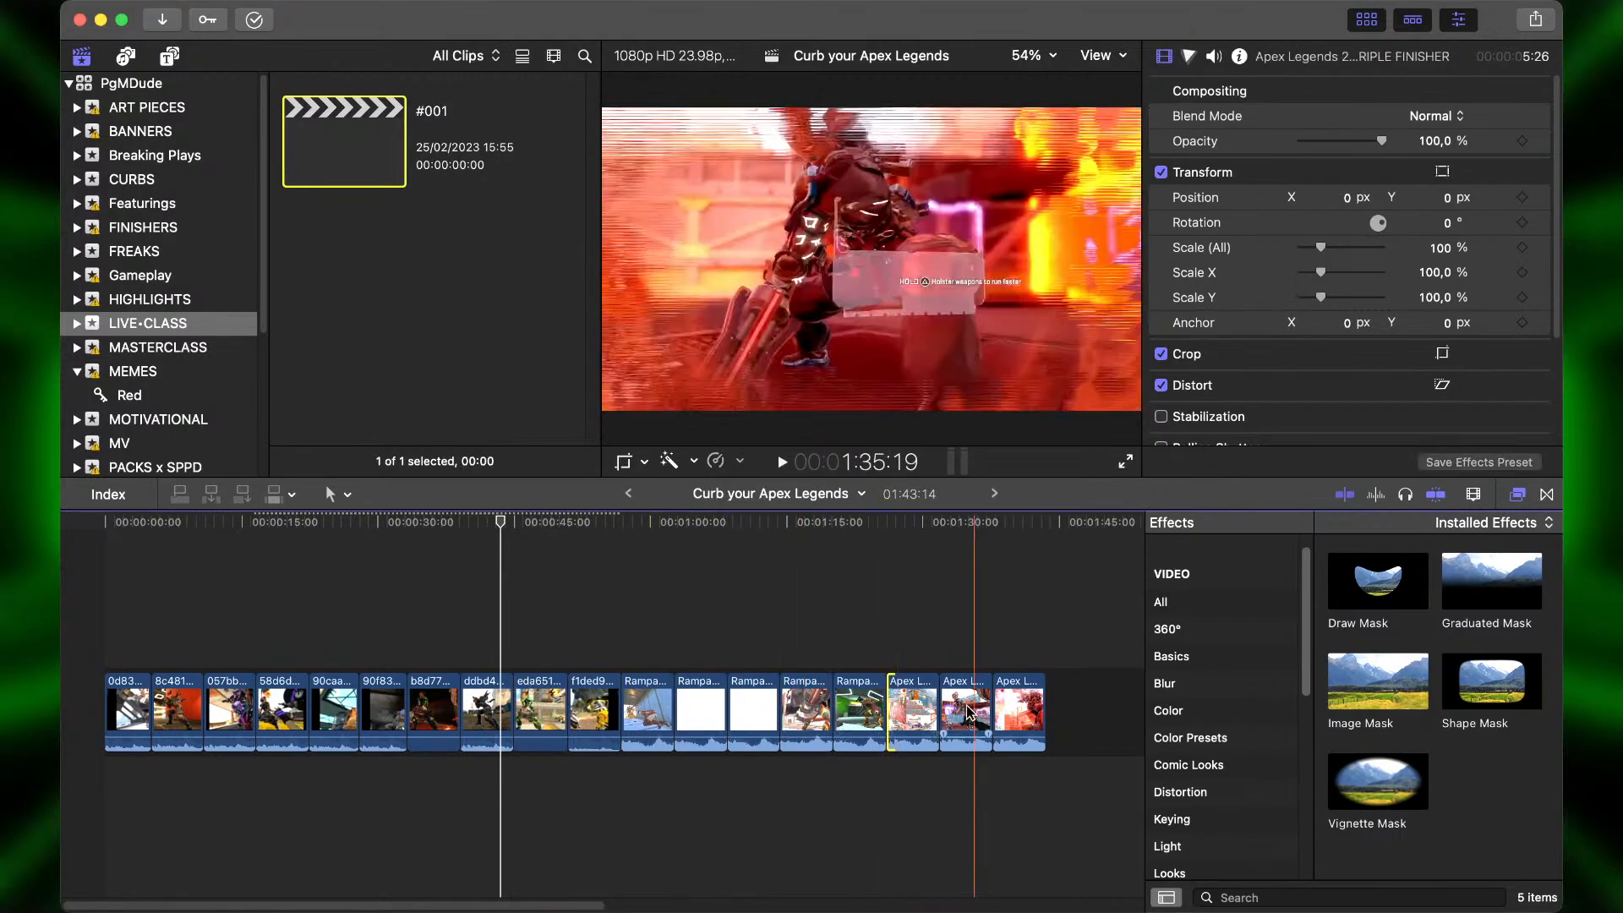
pyautogui.press('super+minus')
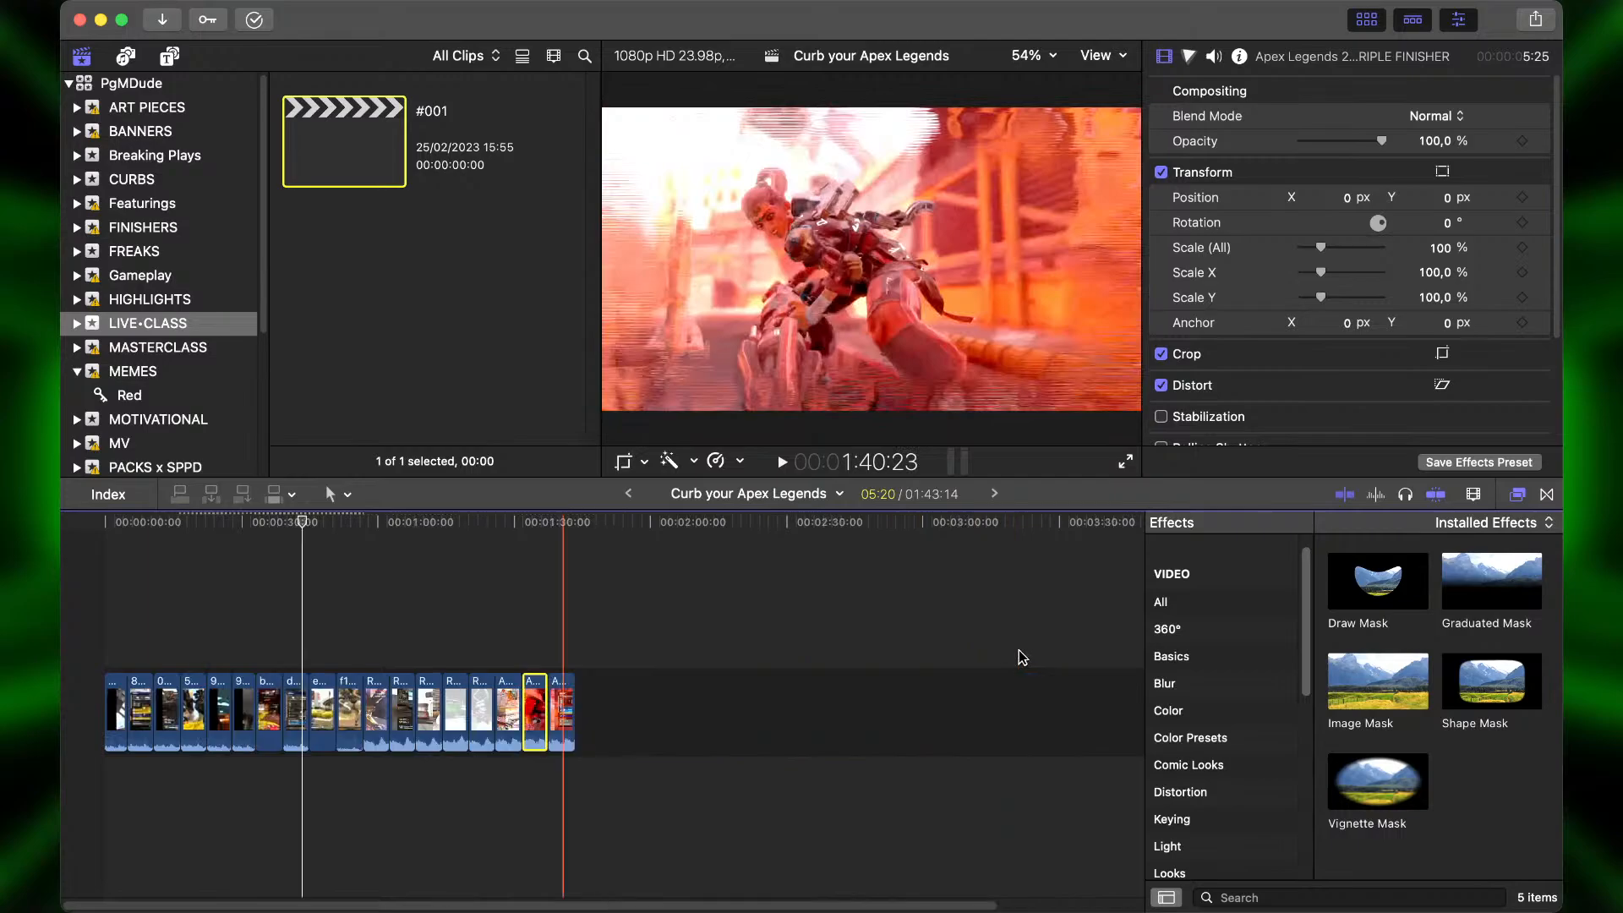
pyautogui.moveTo(593, 642); pyautogui.dragTo(98, 651)
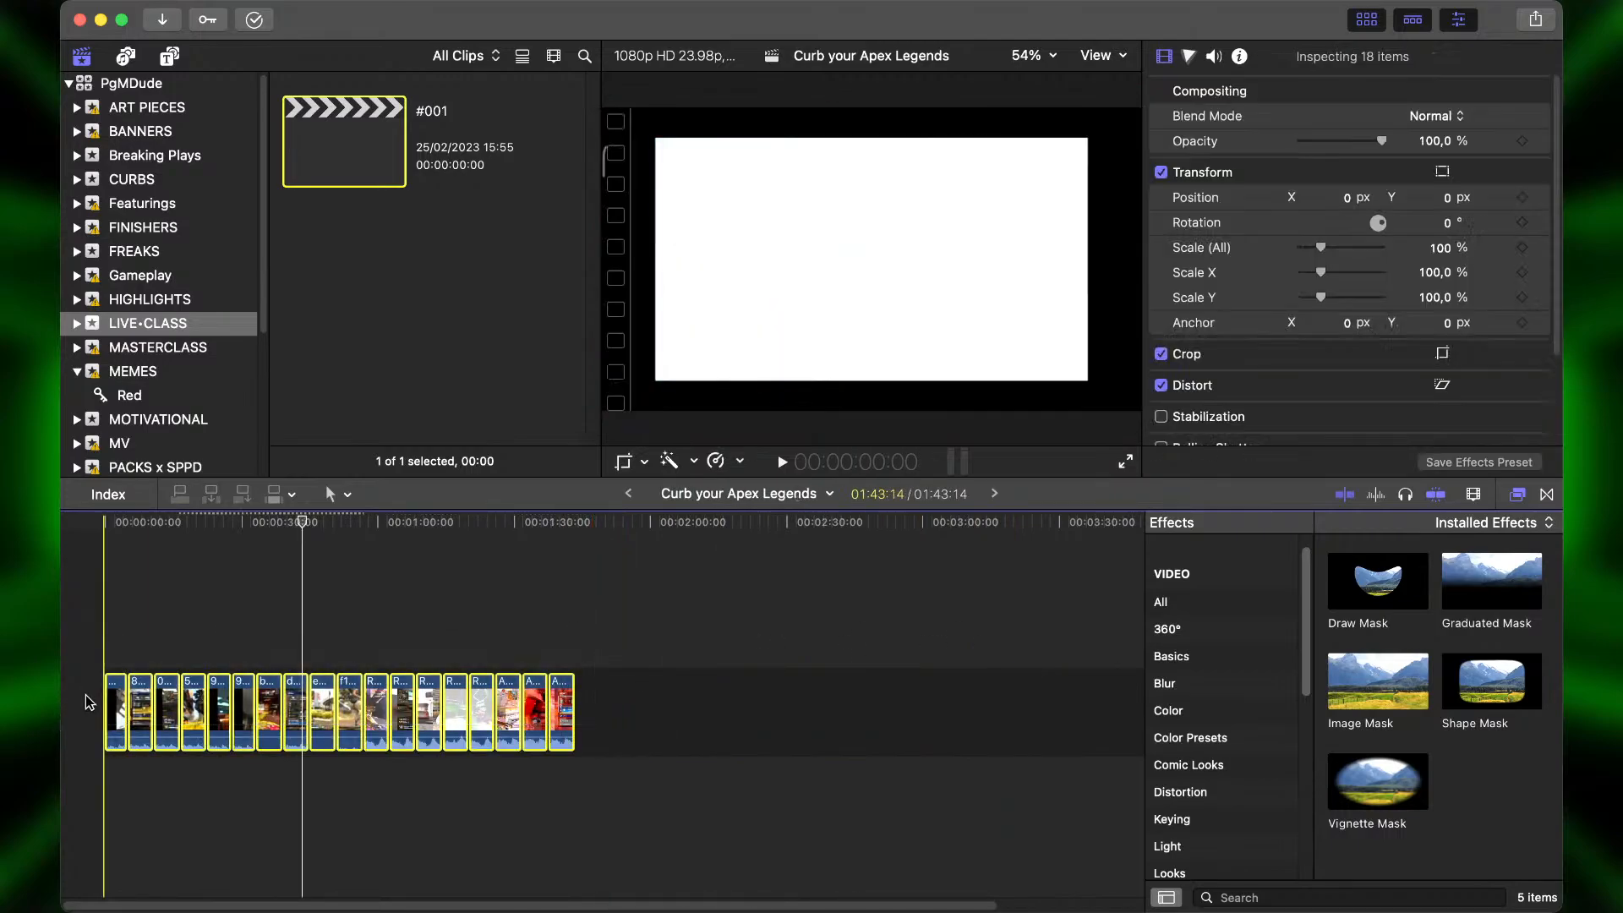
pyautogui.press('super+equal')
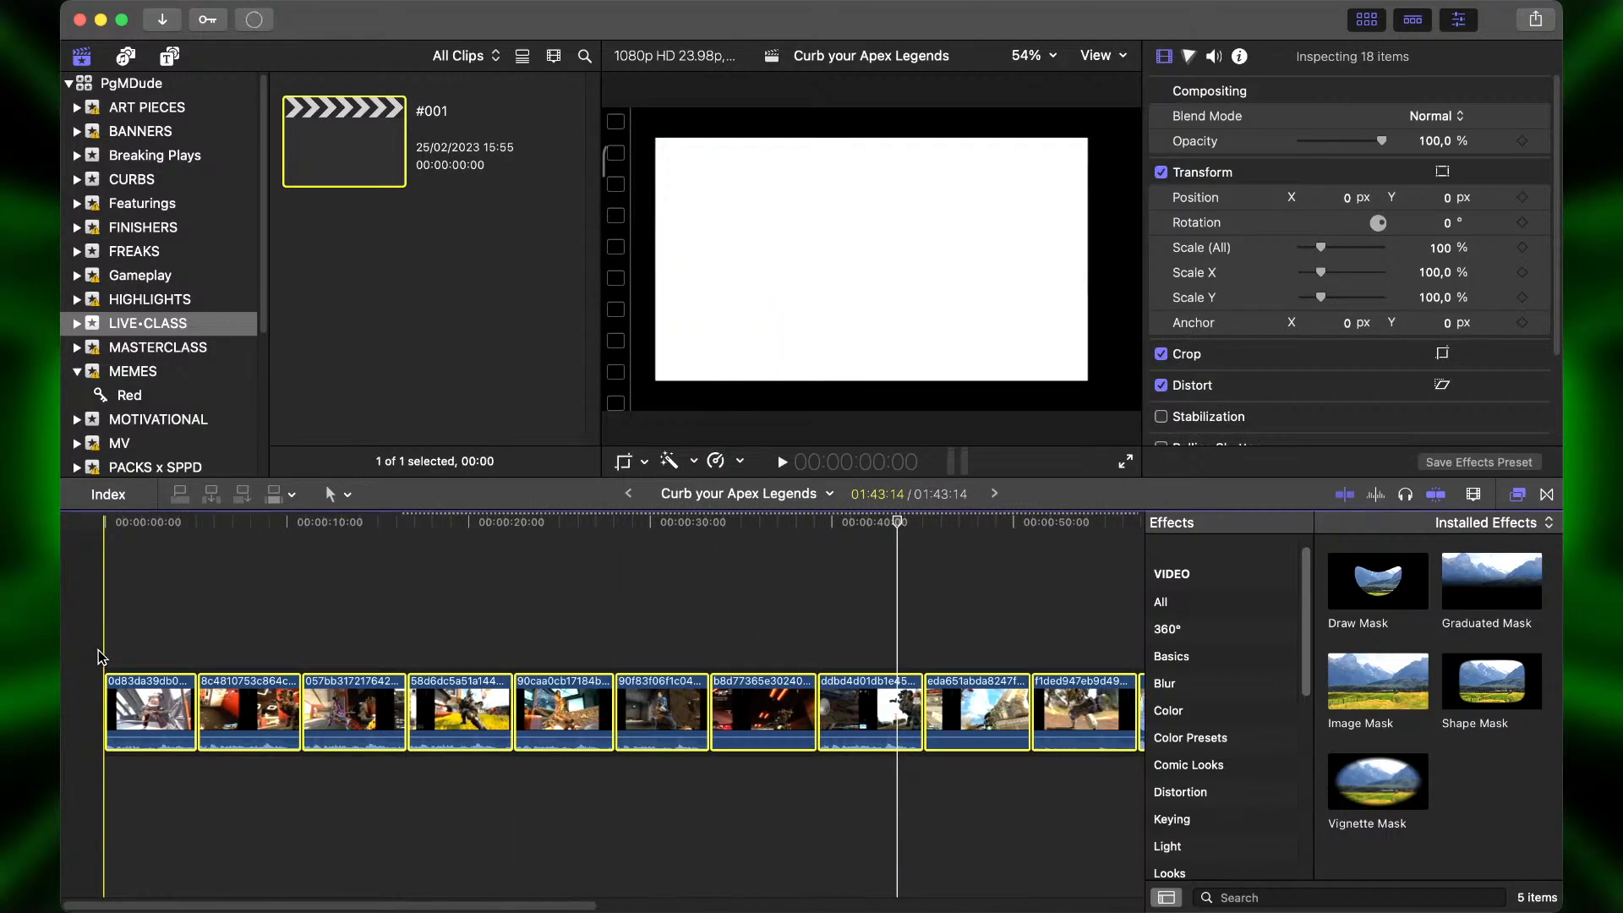
pyautogui.press('super+minus')
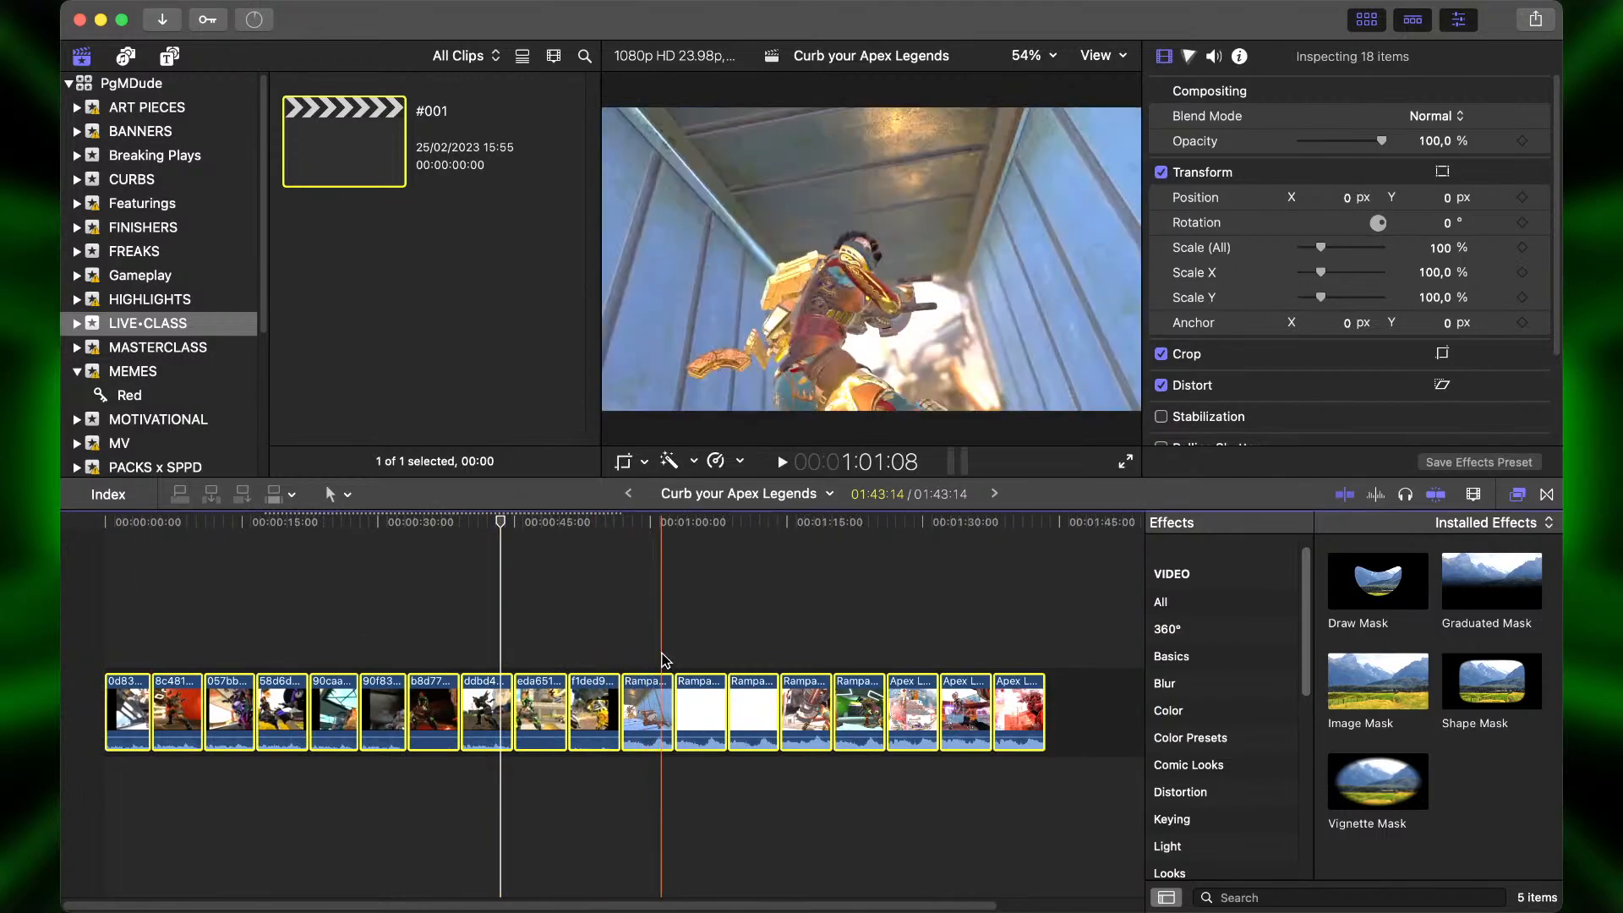
pyautogui.click(601, 649)
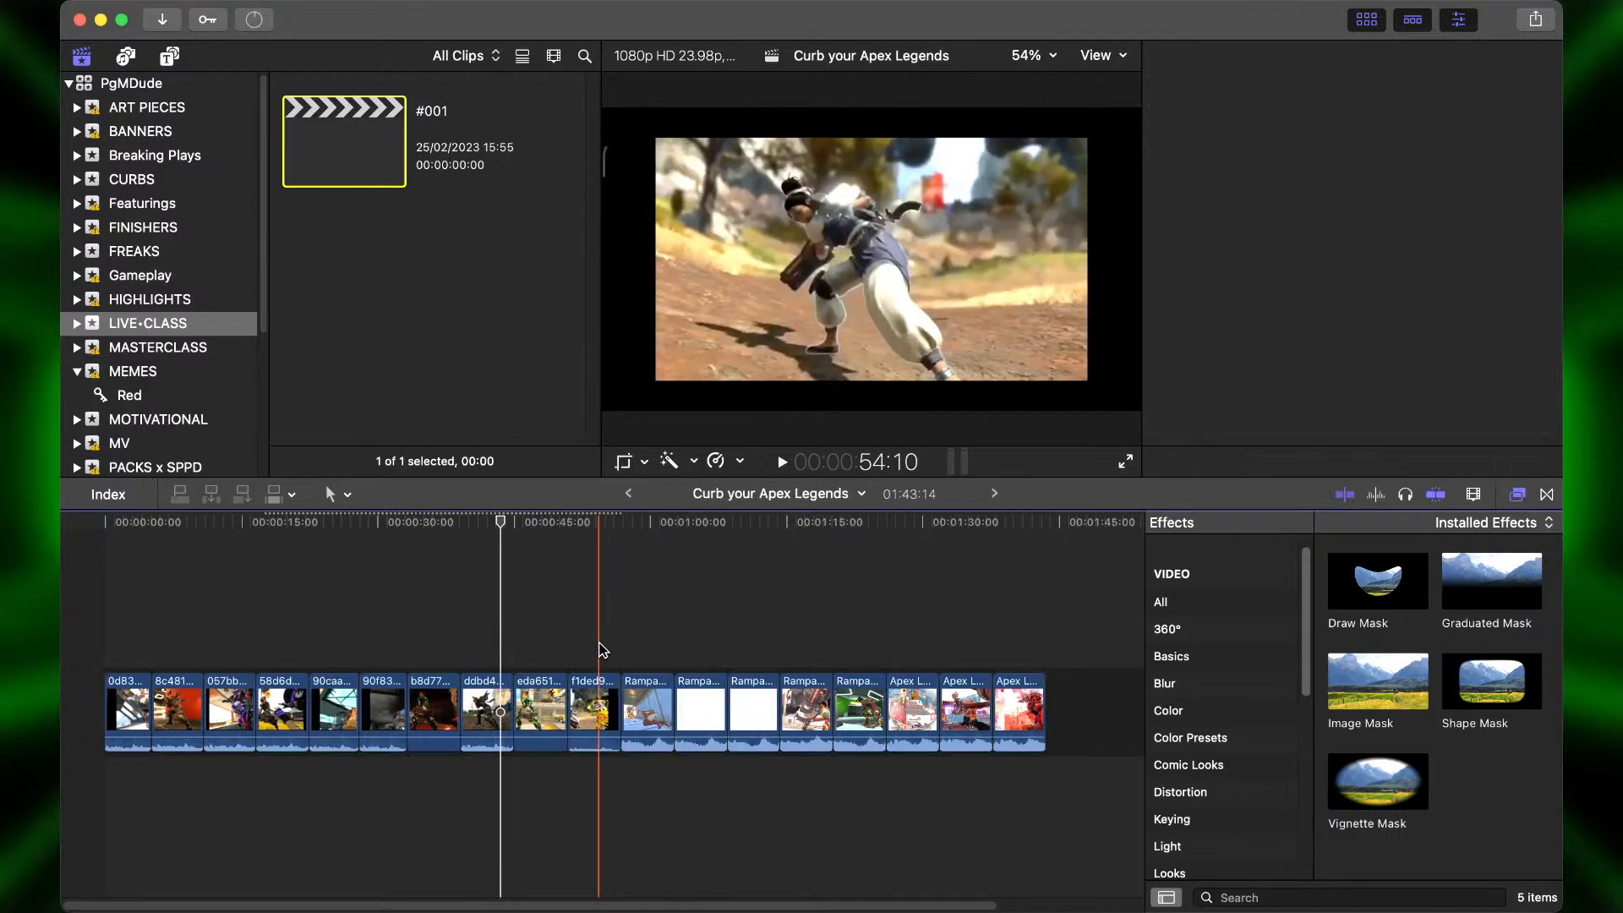
# Try to switch the ten clips before the Ramparts clips to Crop mode all at once, so they fill the frame.
pyautogui.moveTo(601, 649); pyautogui.dragTo(84, 729)
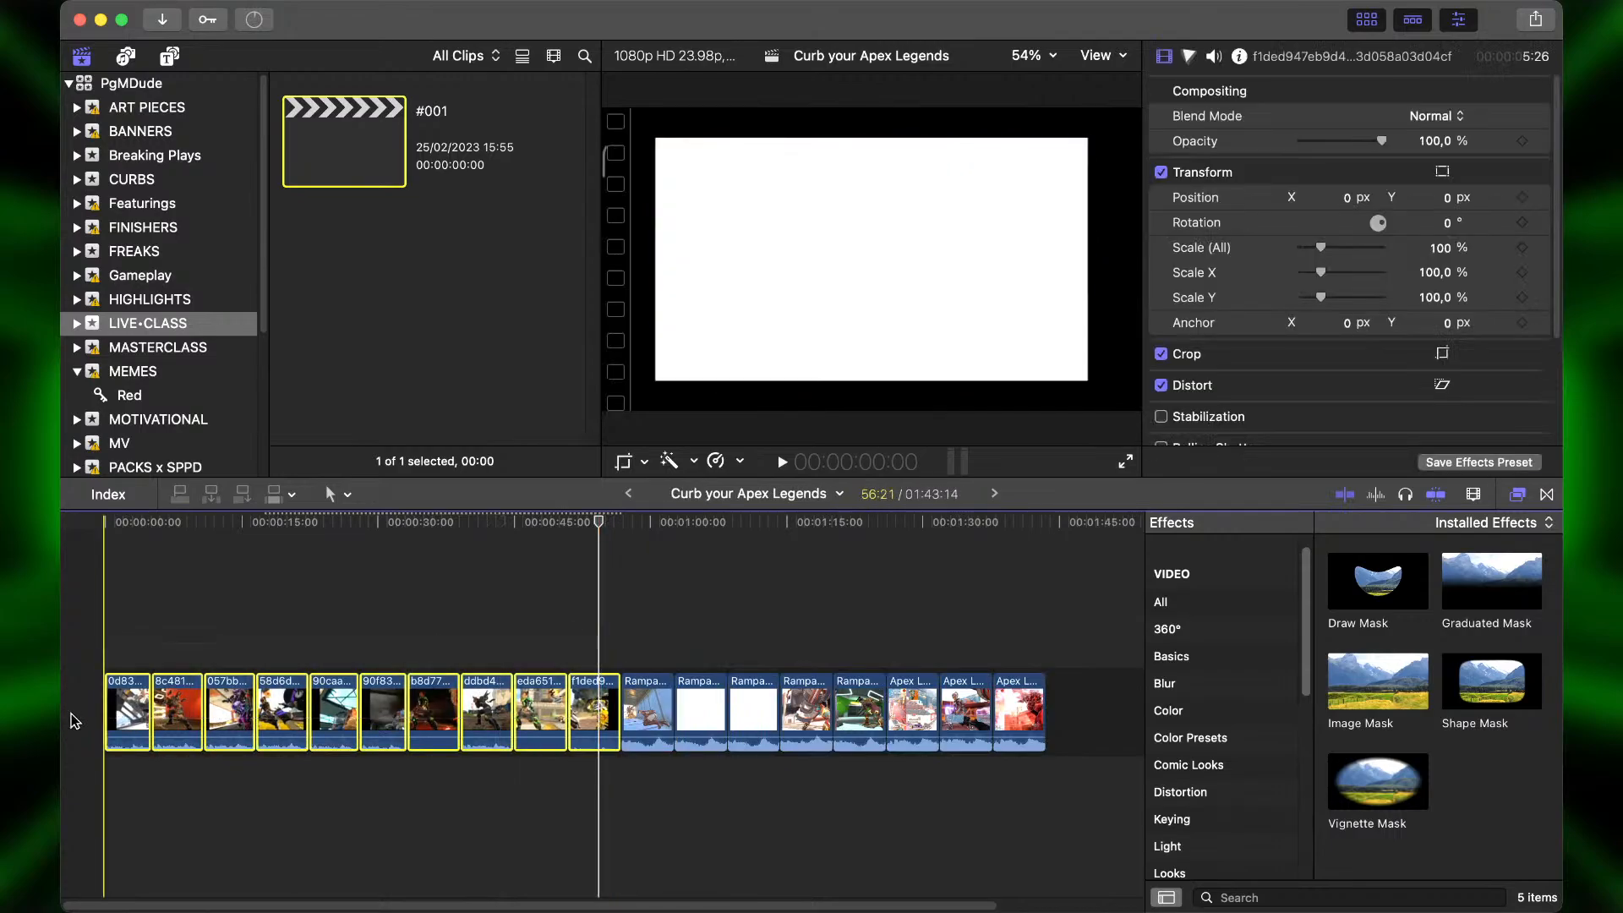
pyautogui.click(624, 463)
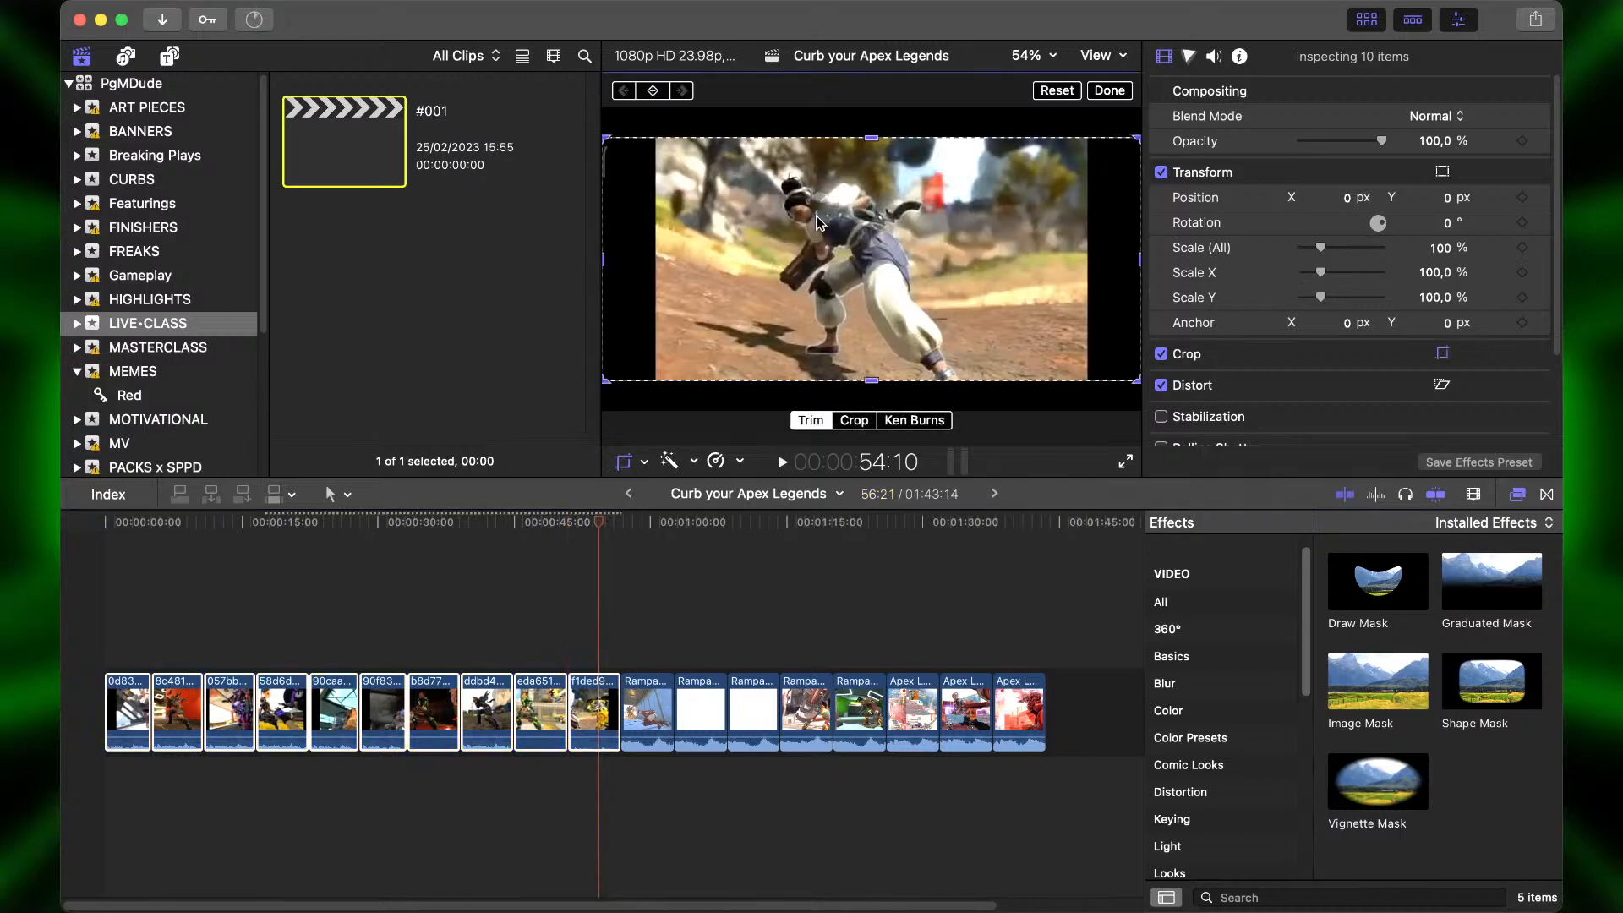
pyautogui.click(625, 463)
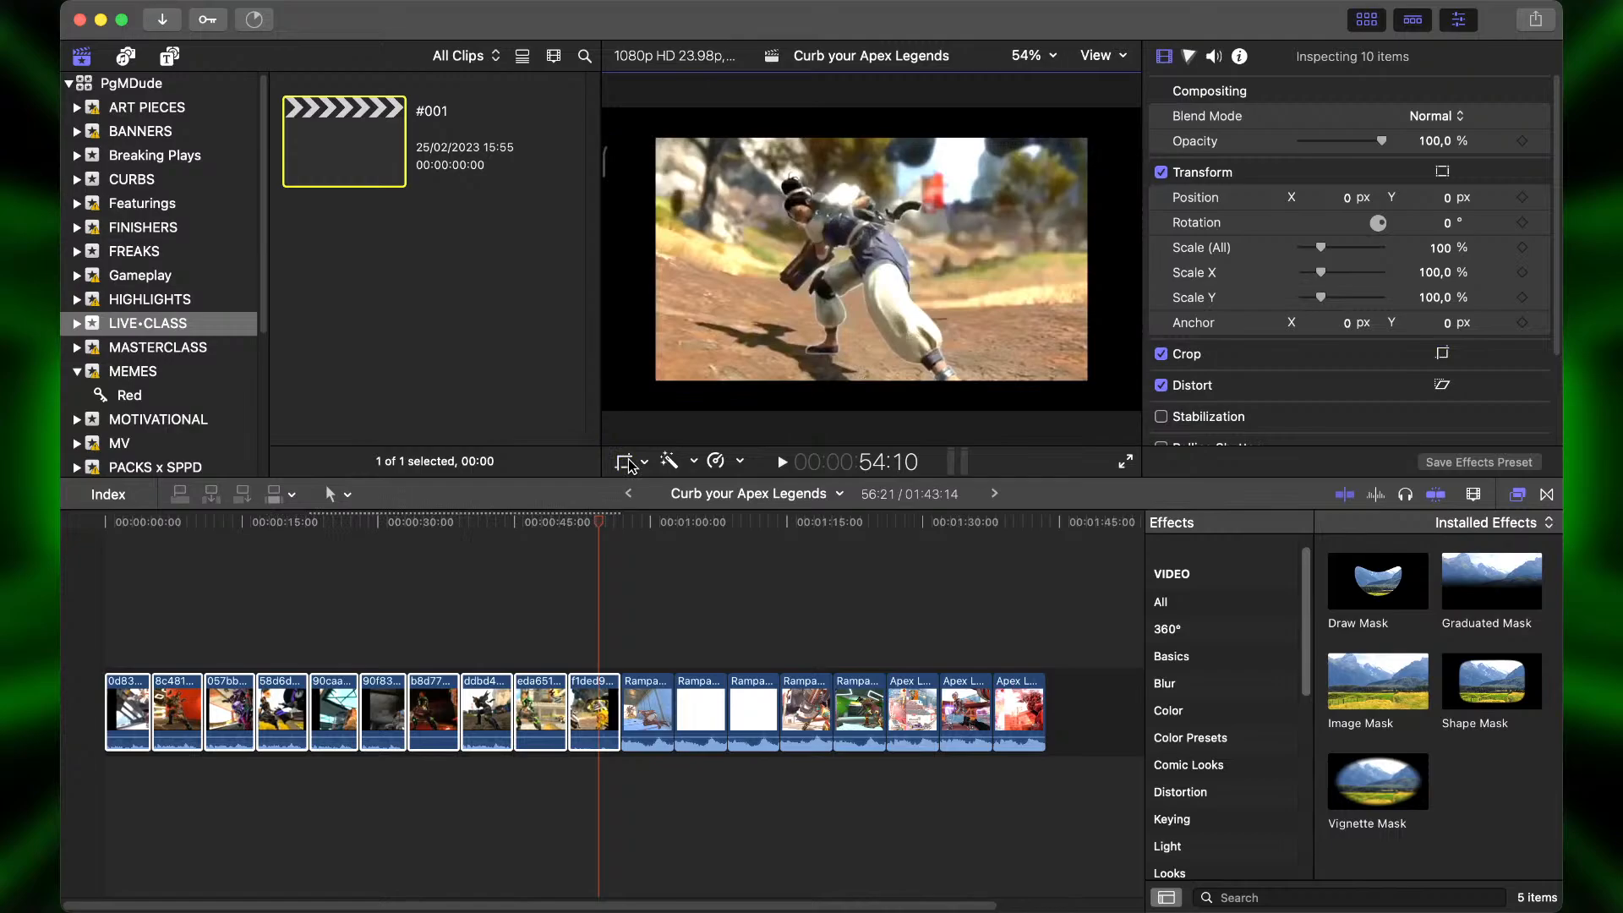
pyautogui.click(626, 463)
pyautogui.click(855, 421)
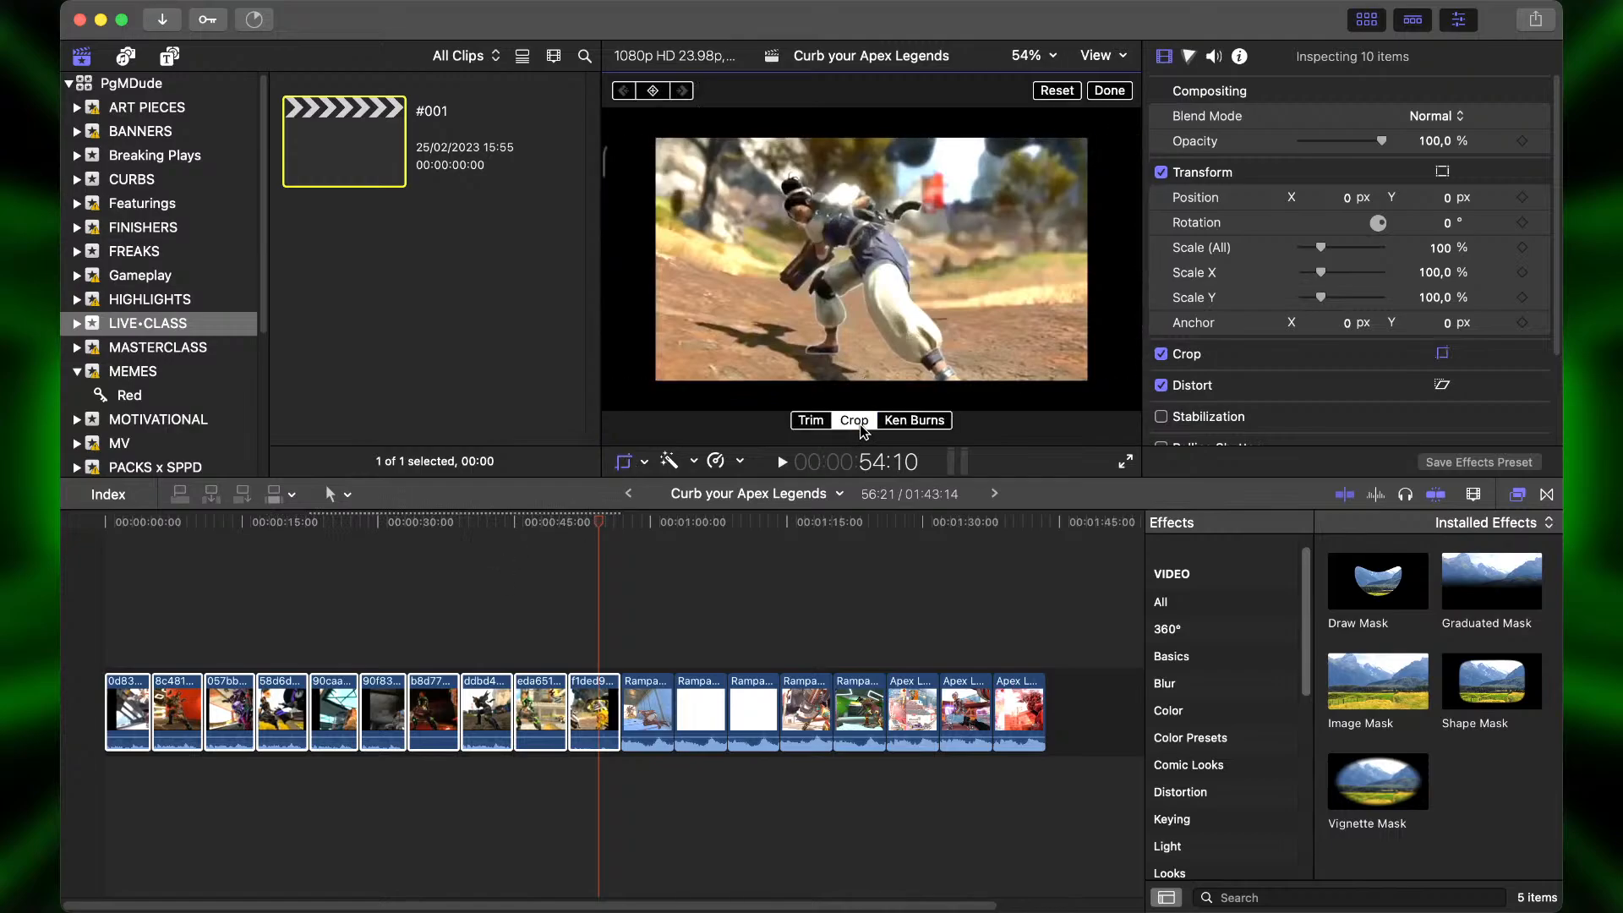
pyautogui.click(1109, 91)
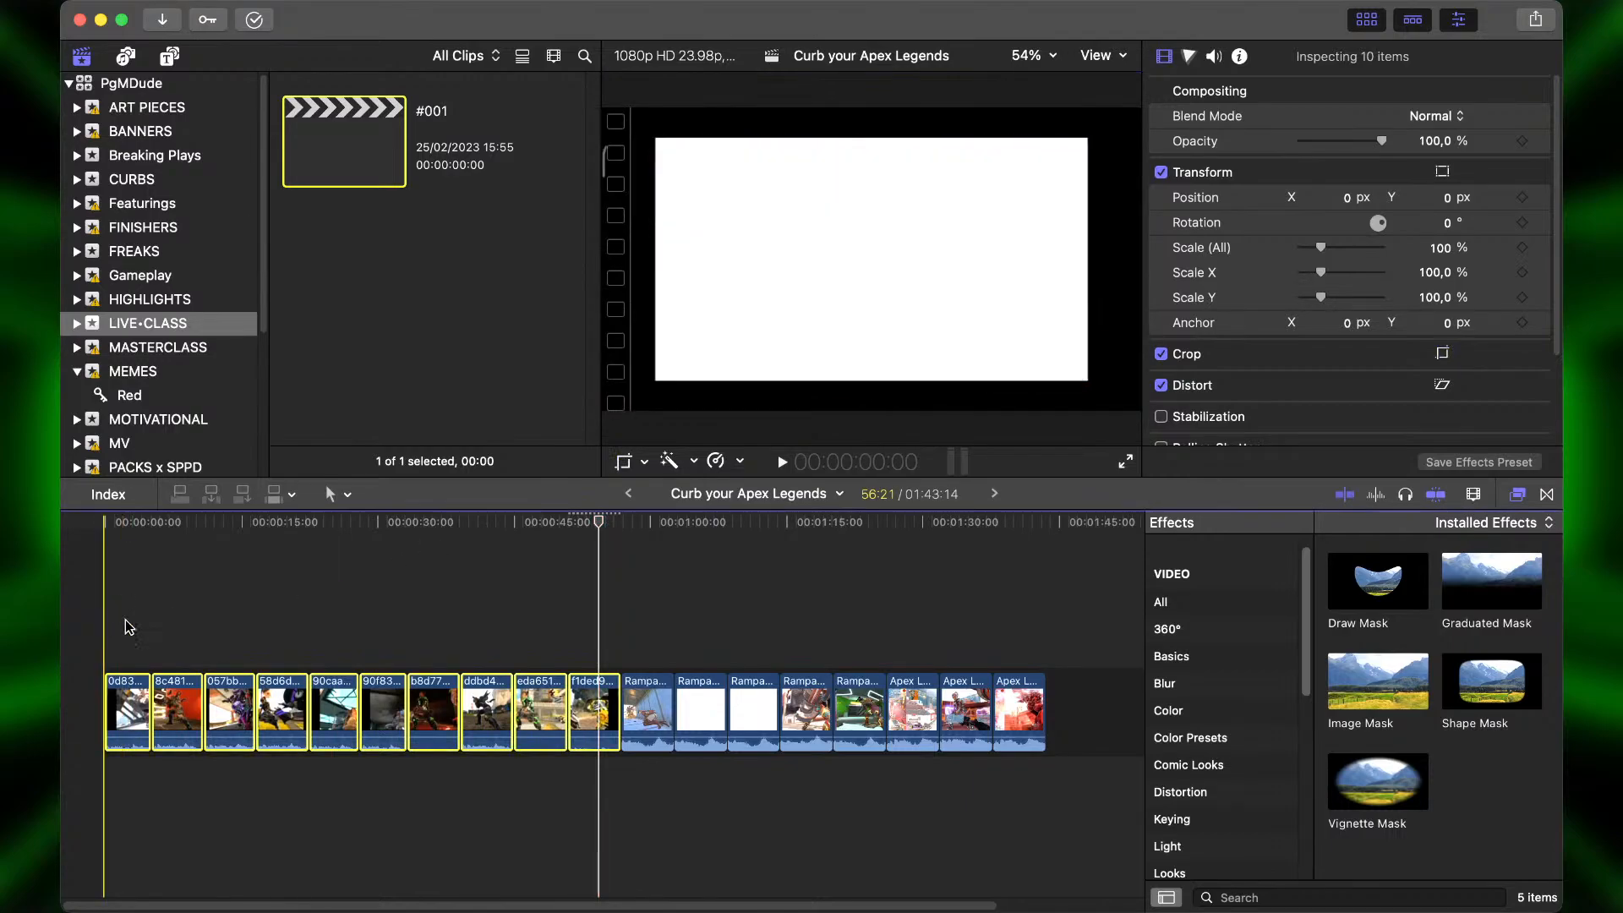
# Crop the first clip on the timeline, 0d83da39db, so its picture fills the frame without black borders.
pyautogui.click(122, 701)
pyautogui.click(623, 462)
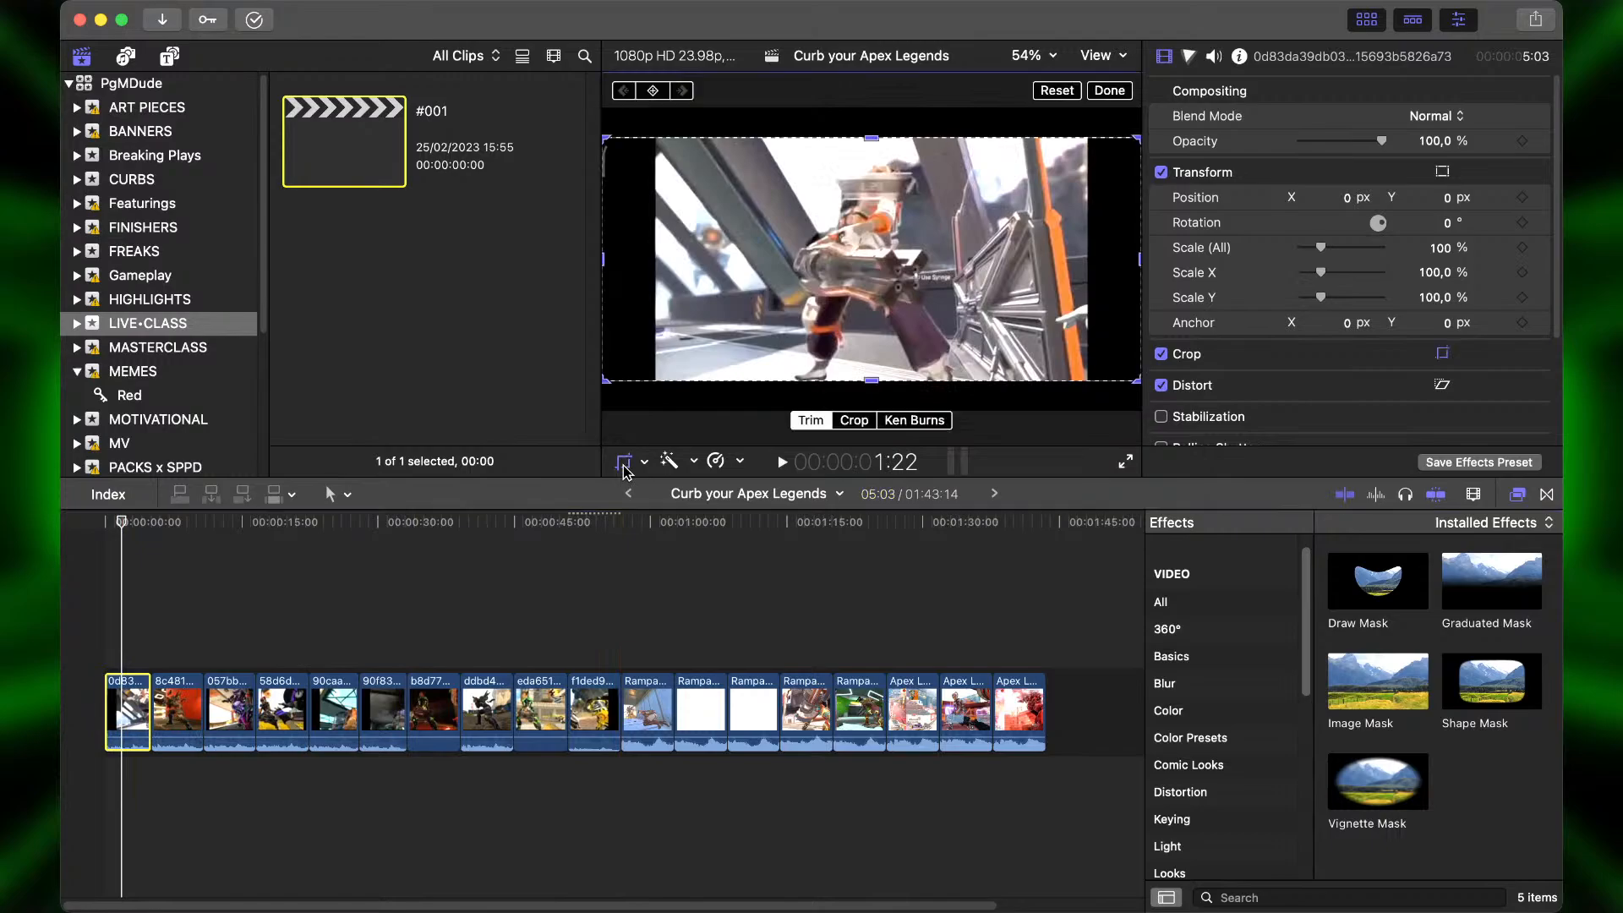
pyautogui.click(852, 421)
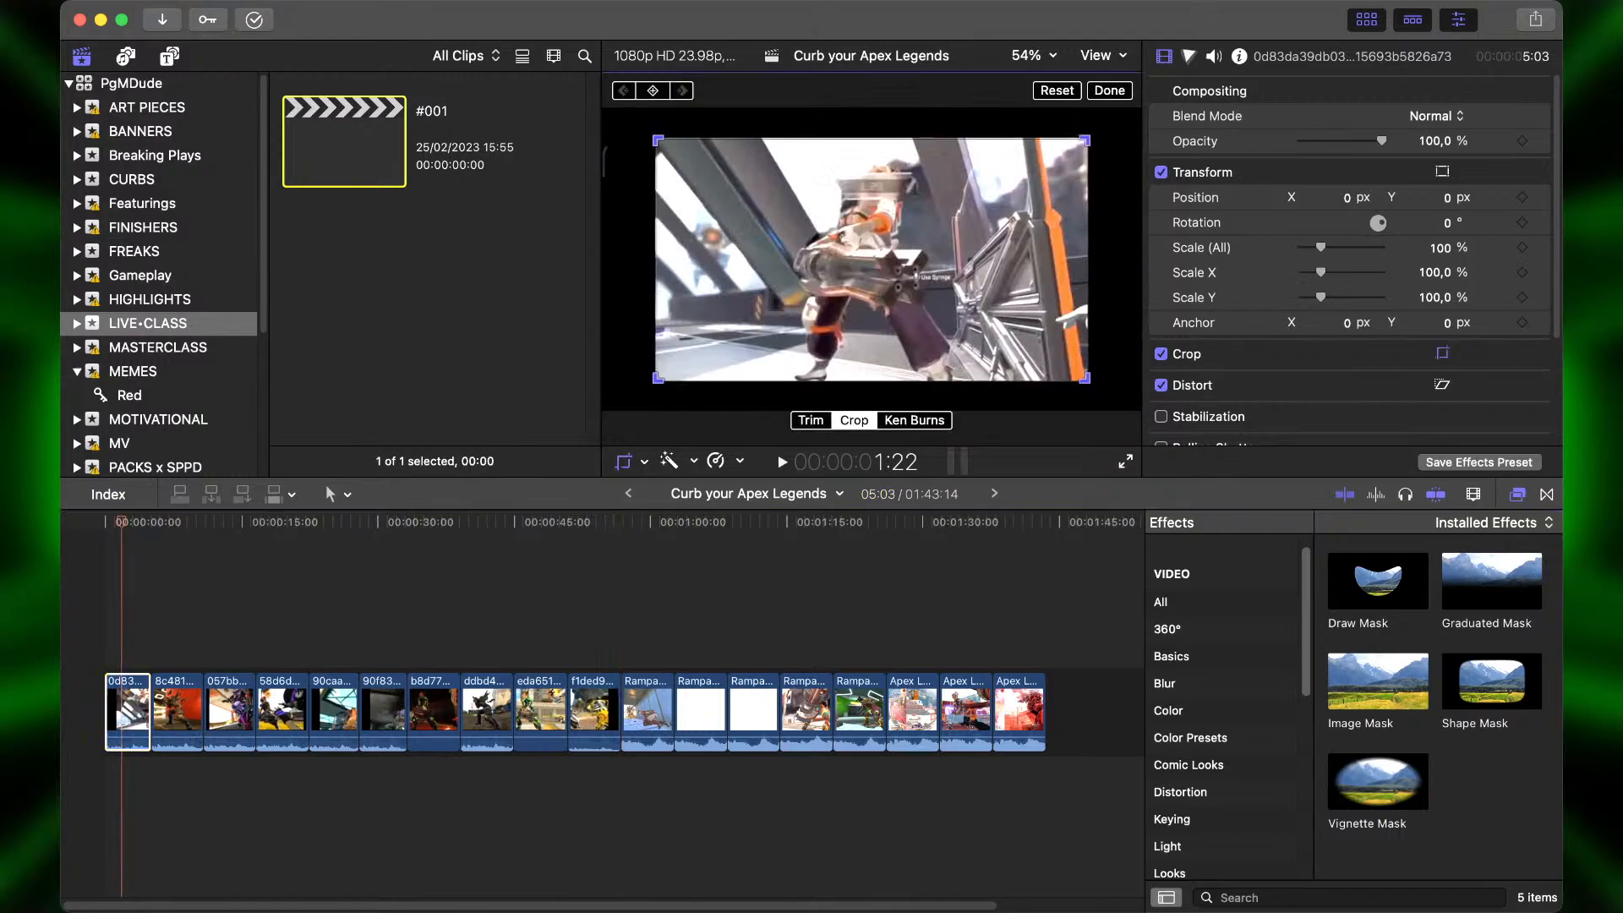
pyautogui.click(1116, 97)
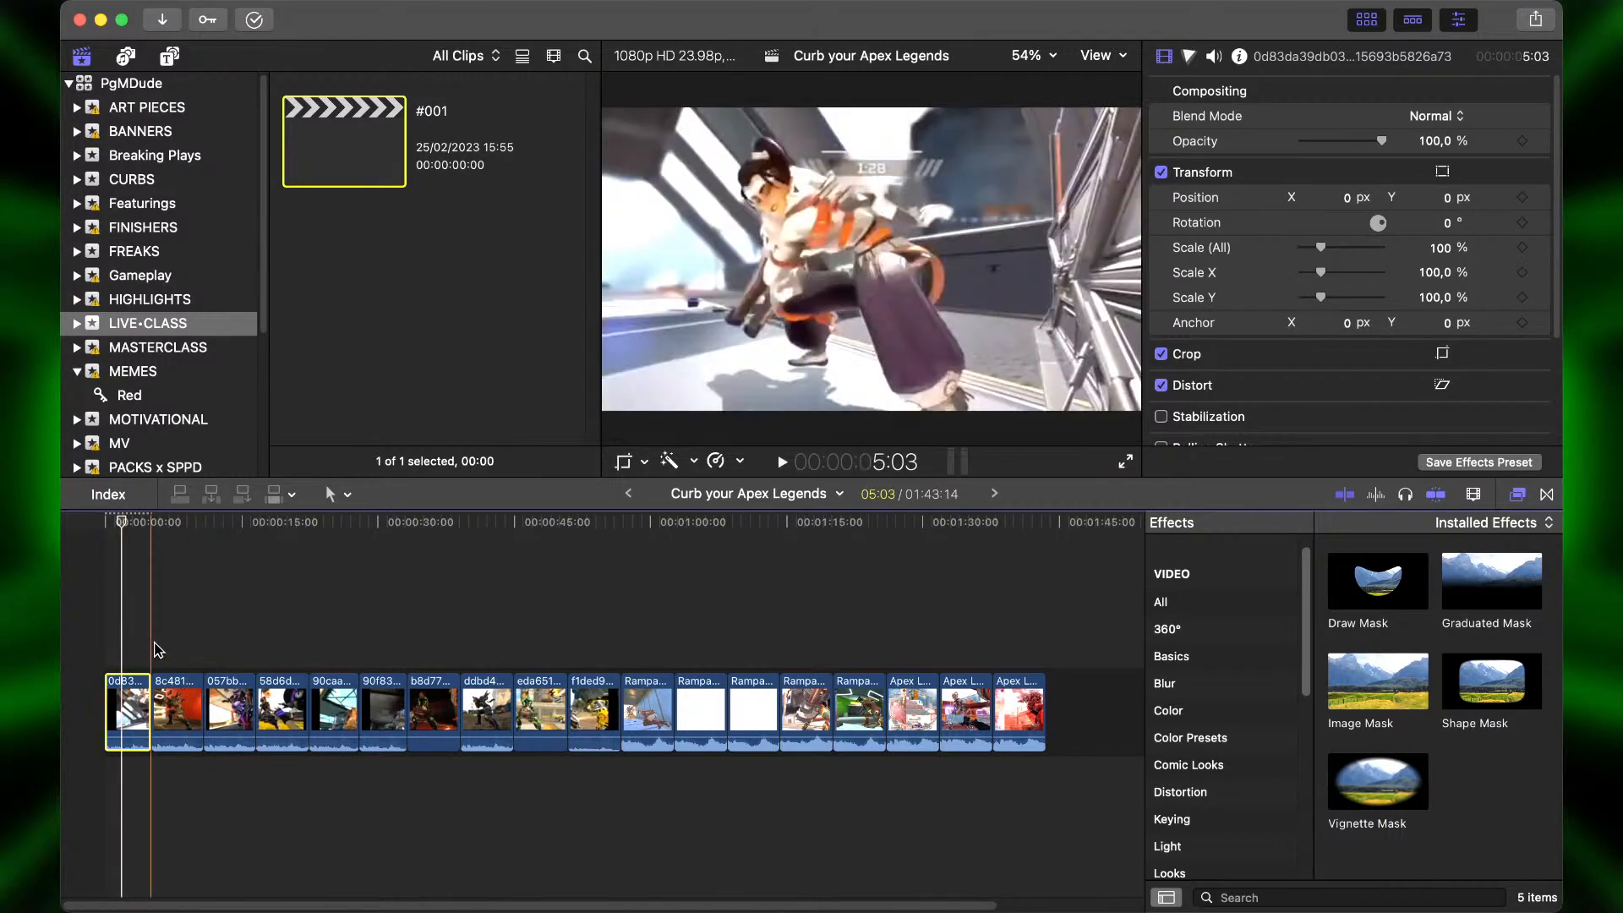
# Crop the second clip, 8c4810753c, using the default crop area so its picture fills the frame.
pyautogui.click(186, 645)
pyautogui.click(180, 695)
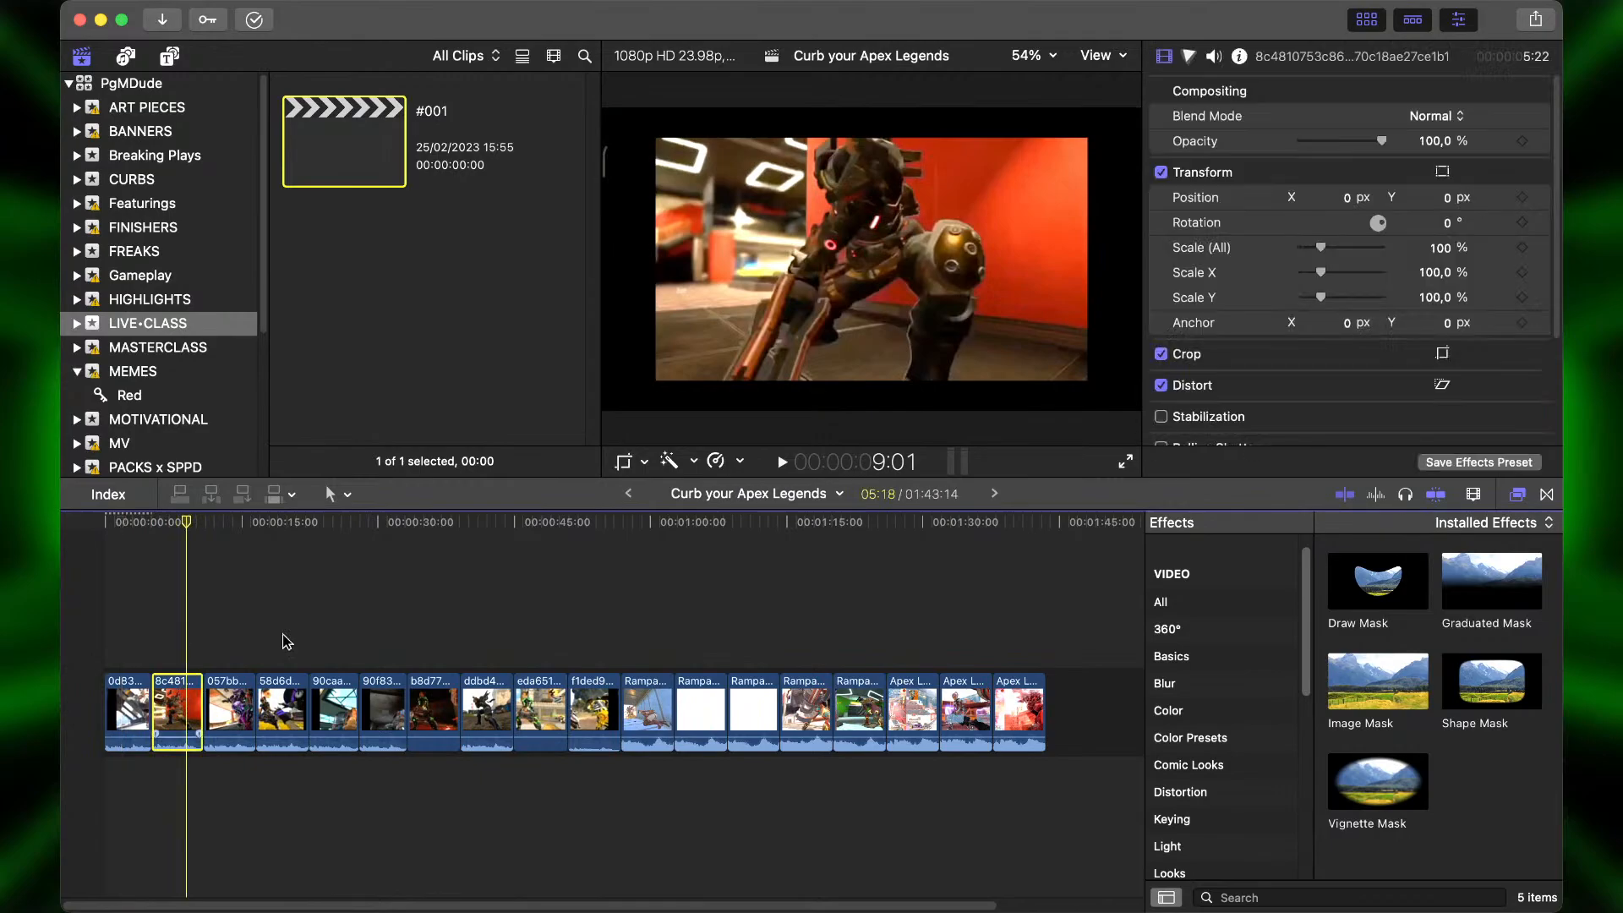
pyautogui.click(623, 464)
pyautogui.click(853, 420)
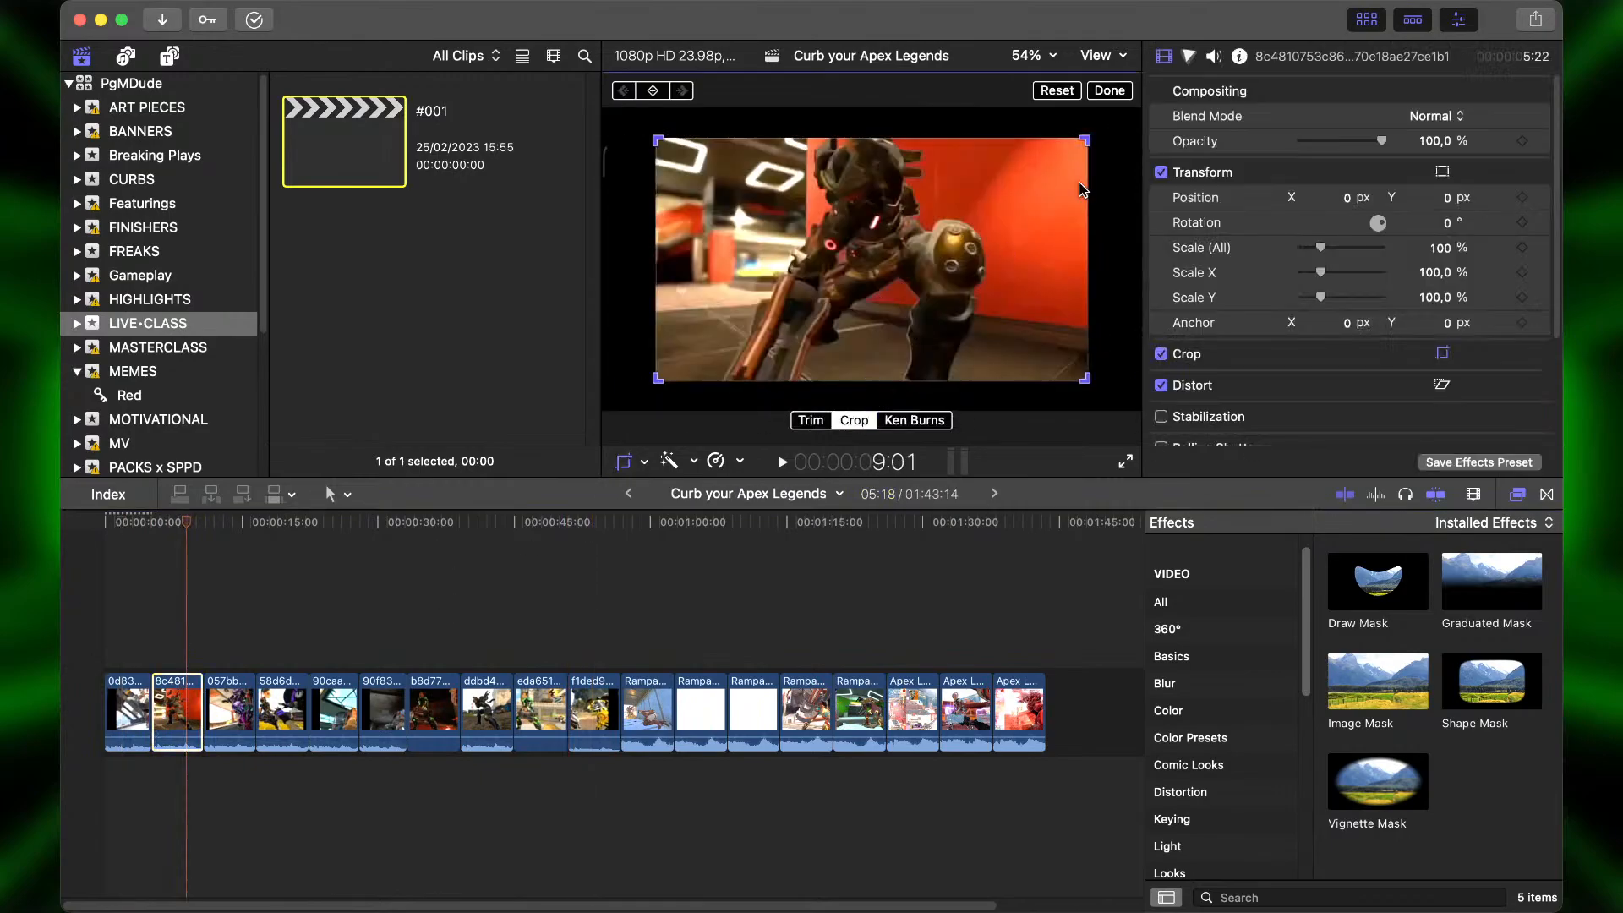
pyautogui.click(1109, 92)
# Apply the default Crop area to the third clip, 057bb31721, to remove its black borders.
pyautogui.click(202, 612)
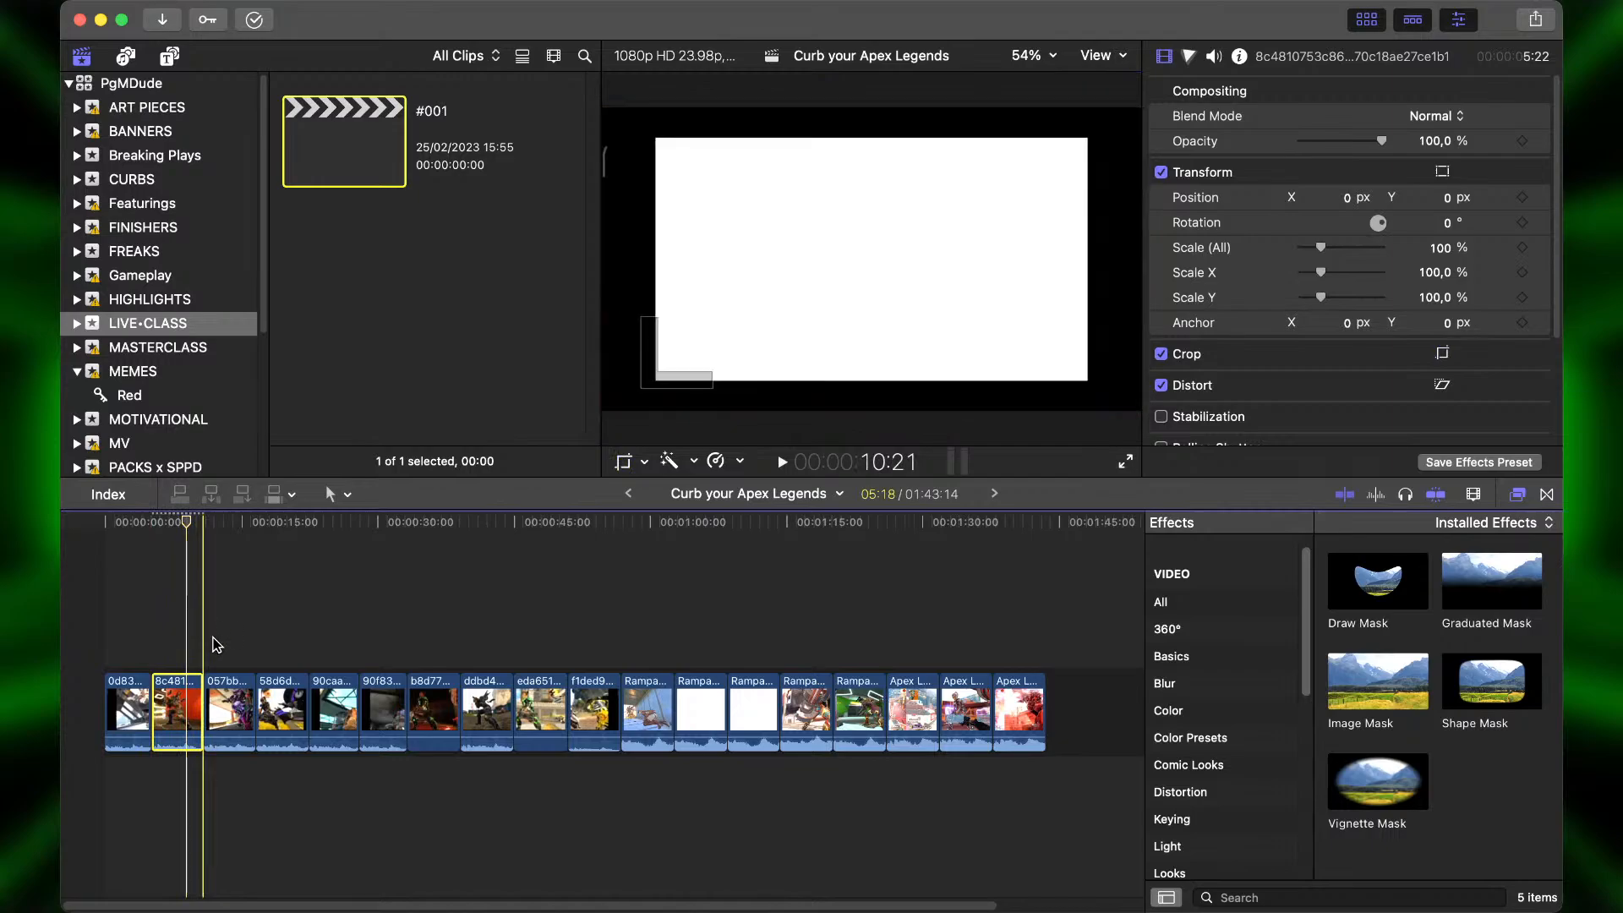
pyautogui.click(219, 693)
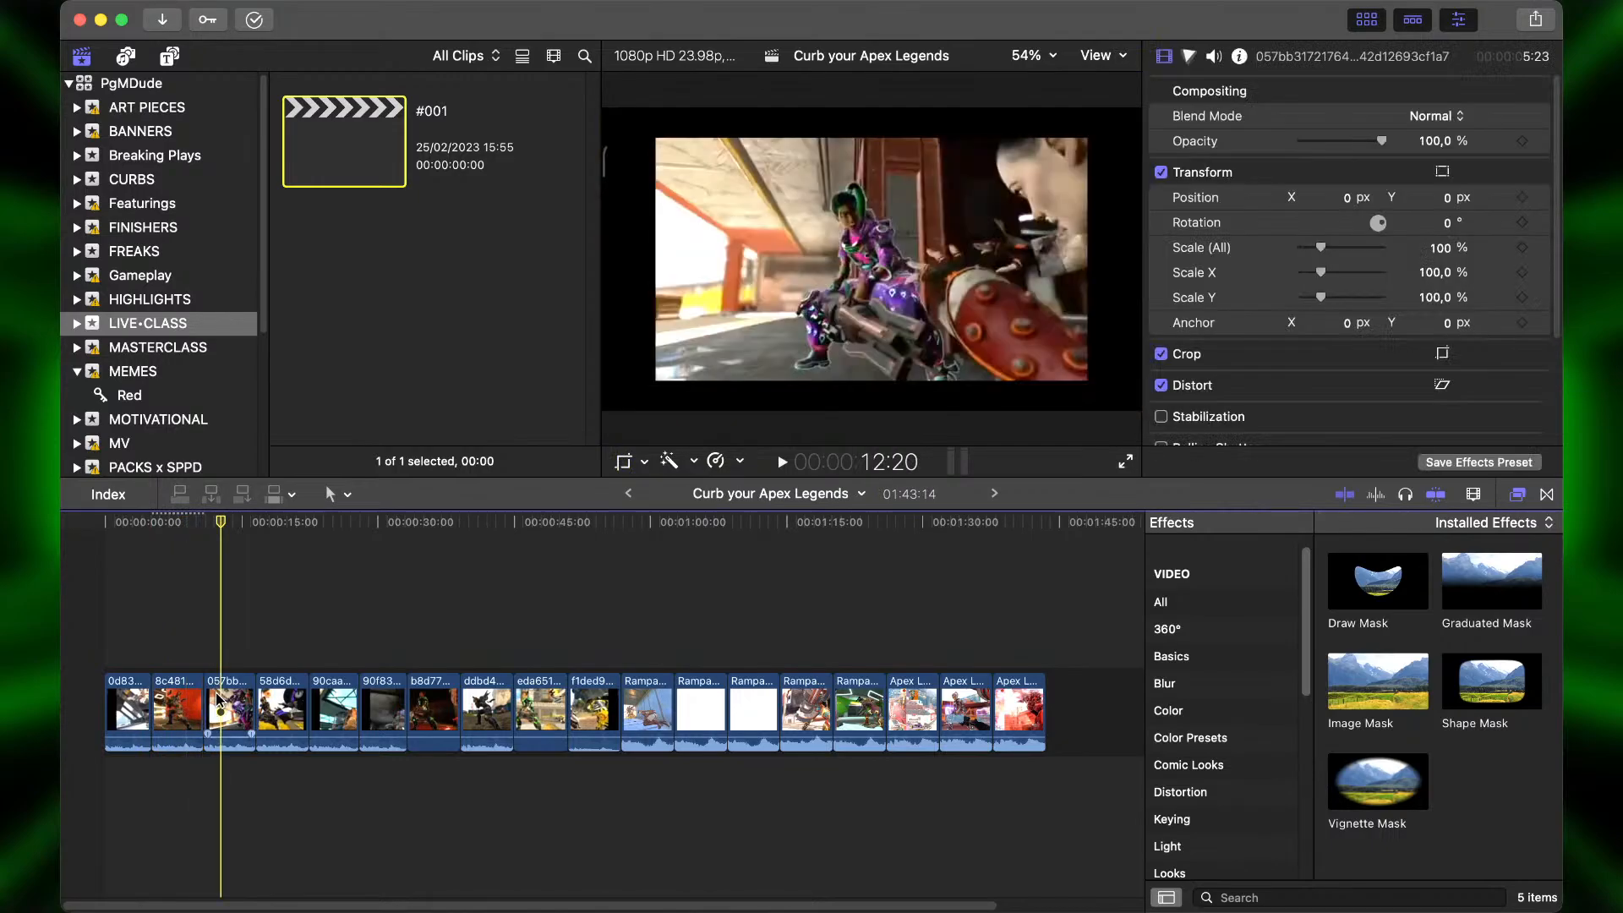
pyautogui.click(630, 462)
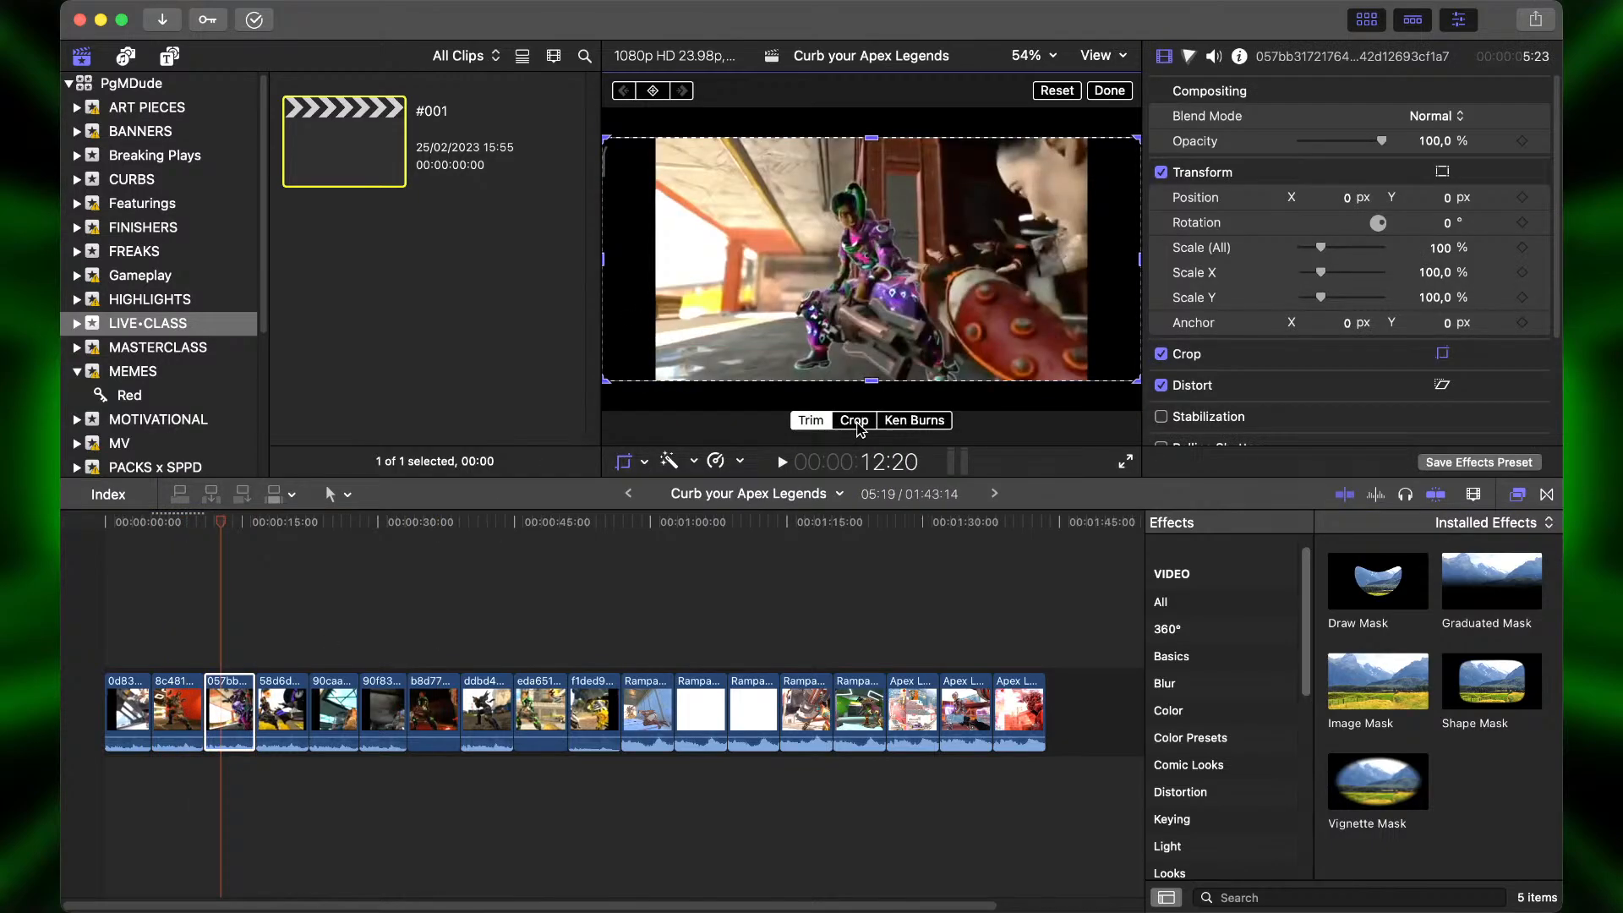
pyautogui.click(855, 421)
pyautogui.click(1120, 92)
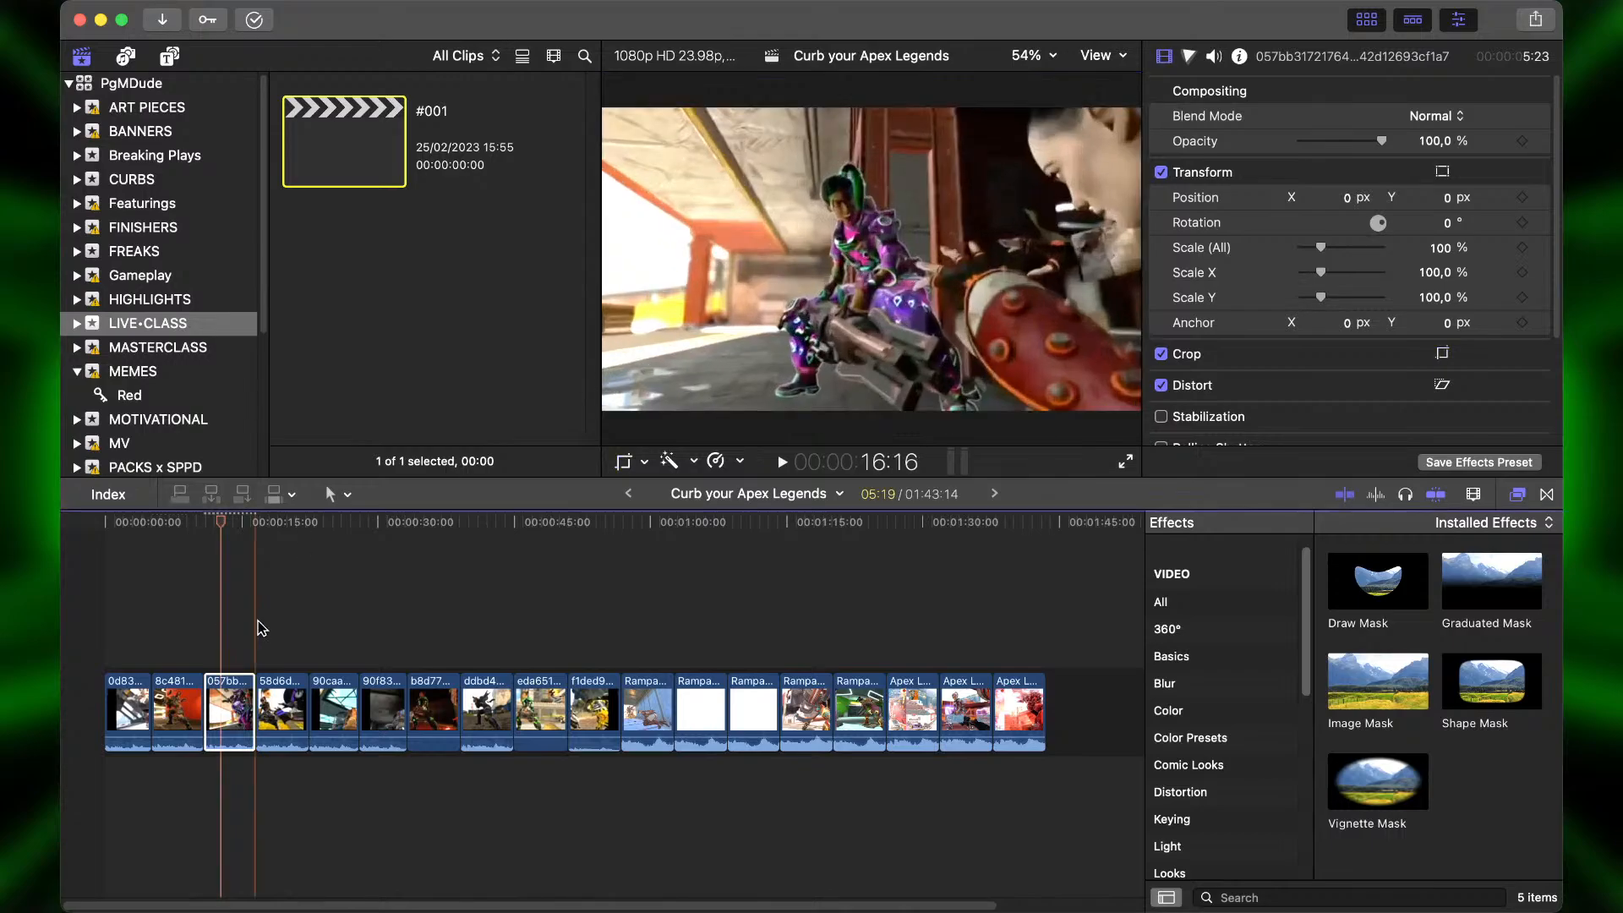
# Crop the fourth clip, 58d6dc5a51, so its picture fills the frame.
pyautogui.click(286, 702)
pyautogui.click(624, 461)
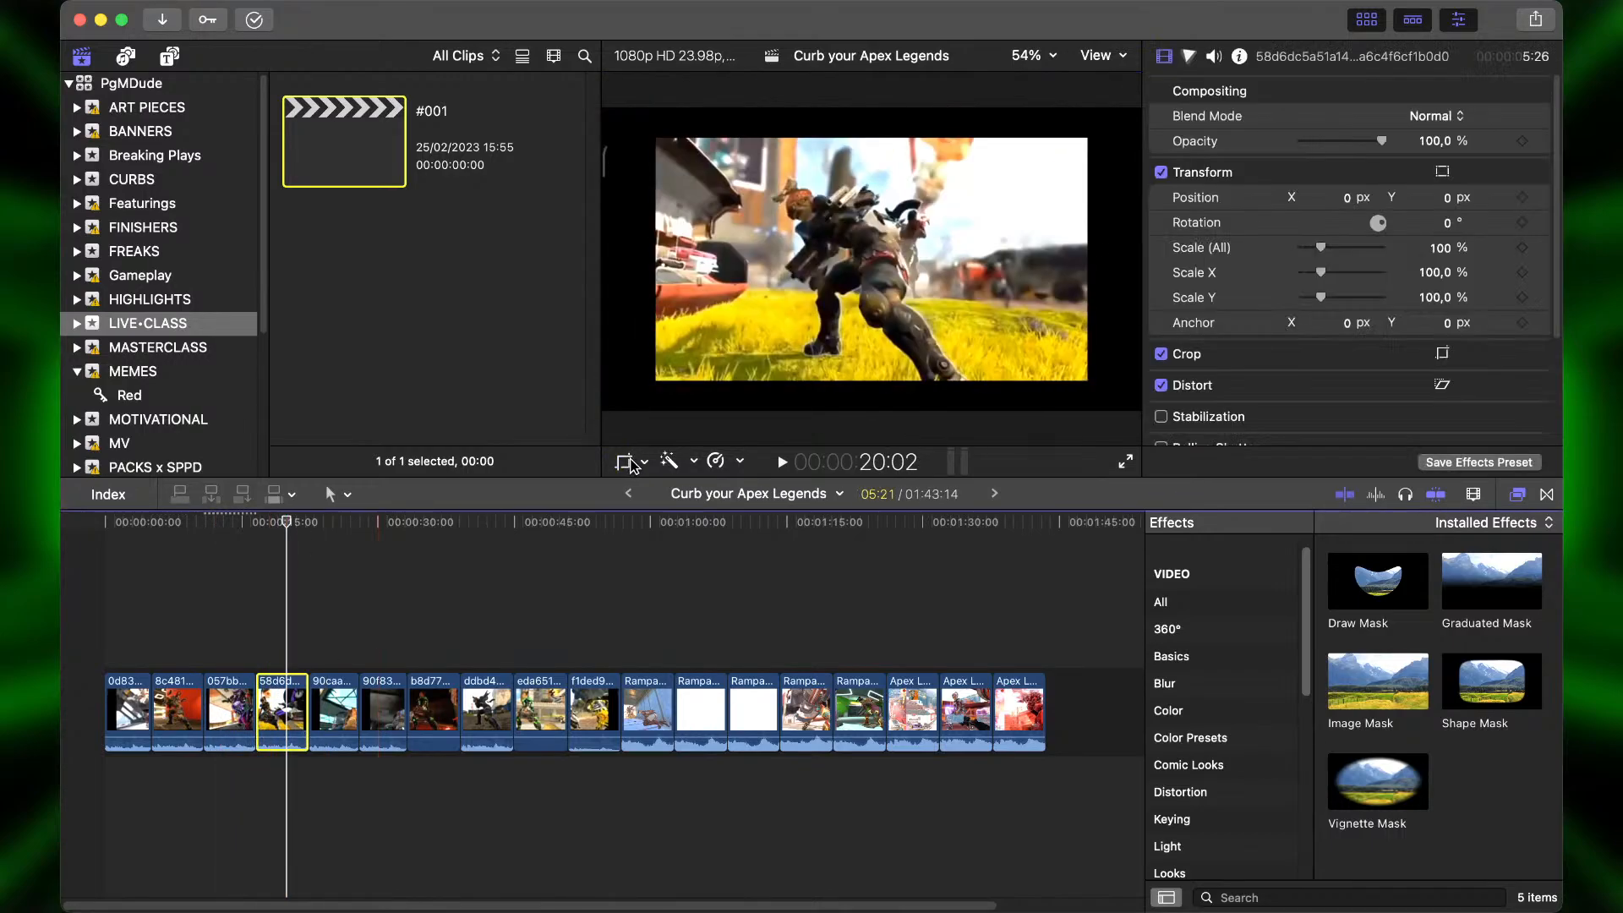
pyautogui.click(1120, 92)
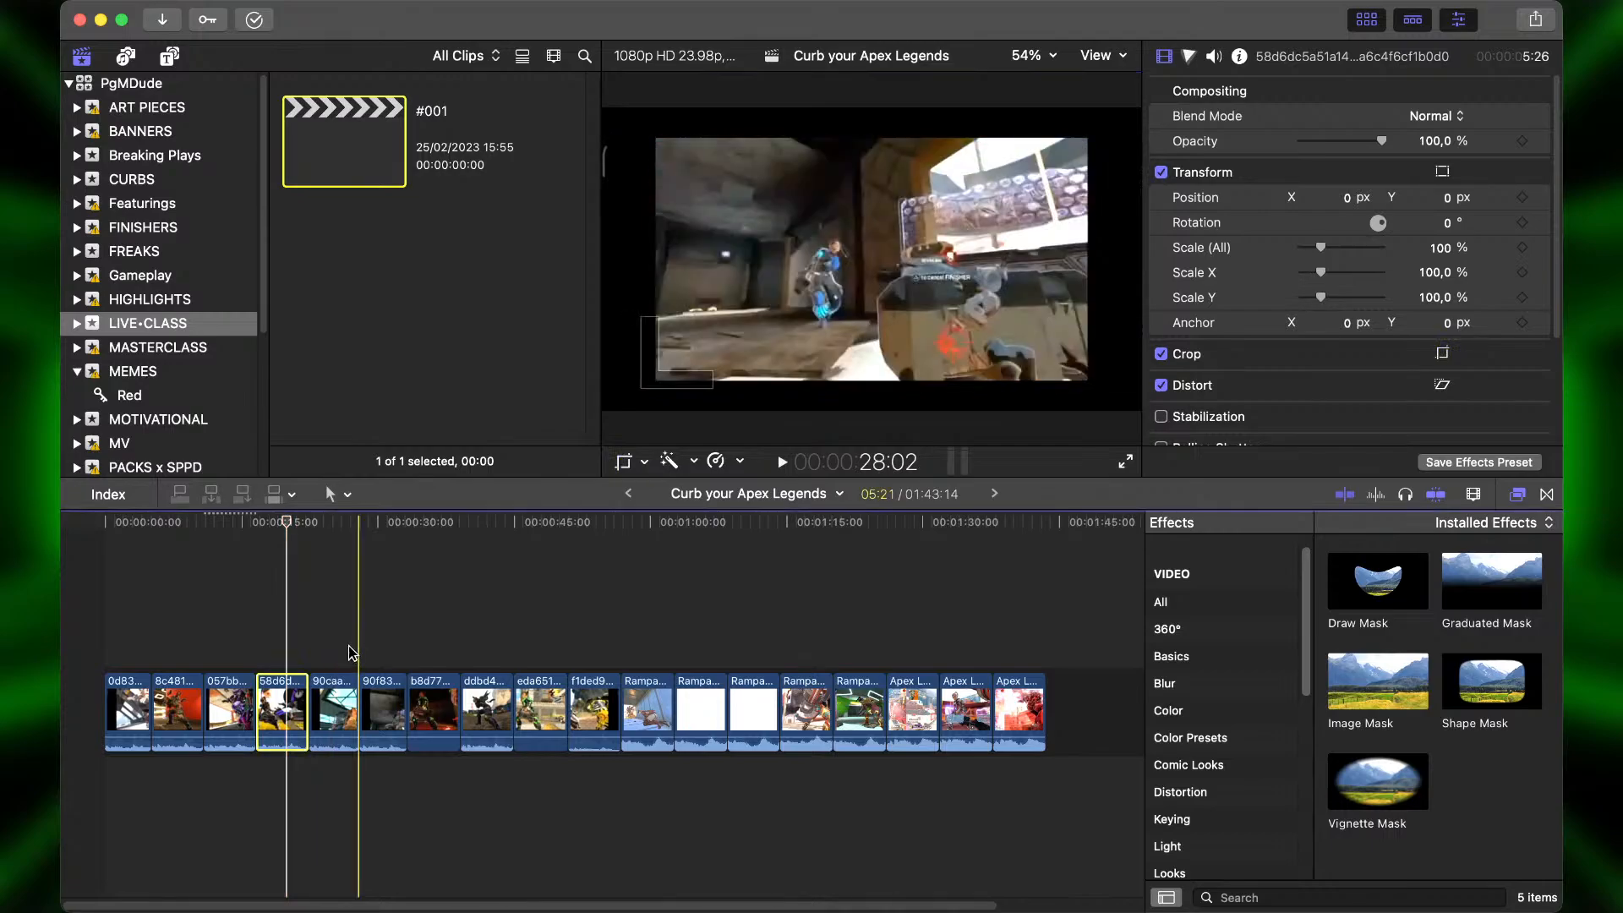
# Apply the default Crop area to the fifth clip, 90caa0cb17, so its picture fills the frame.
pyautogui.click(335, 702)
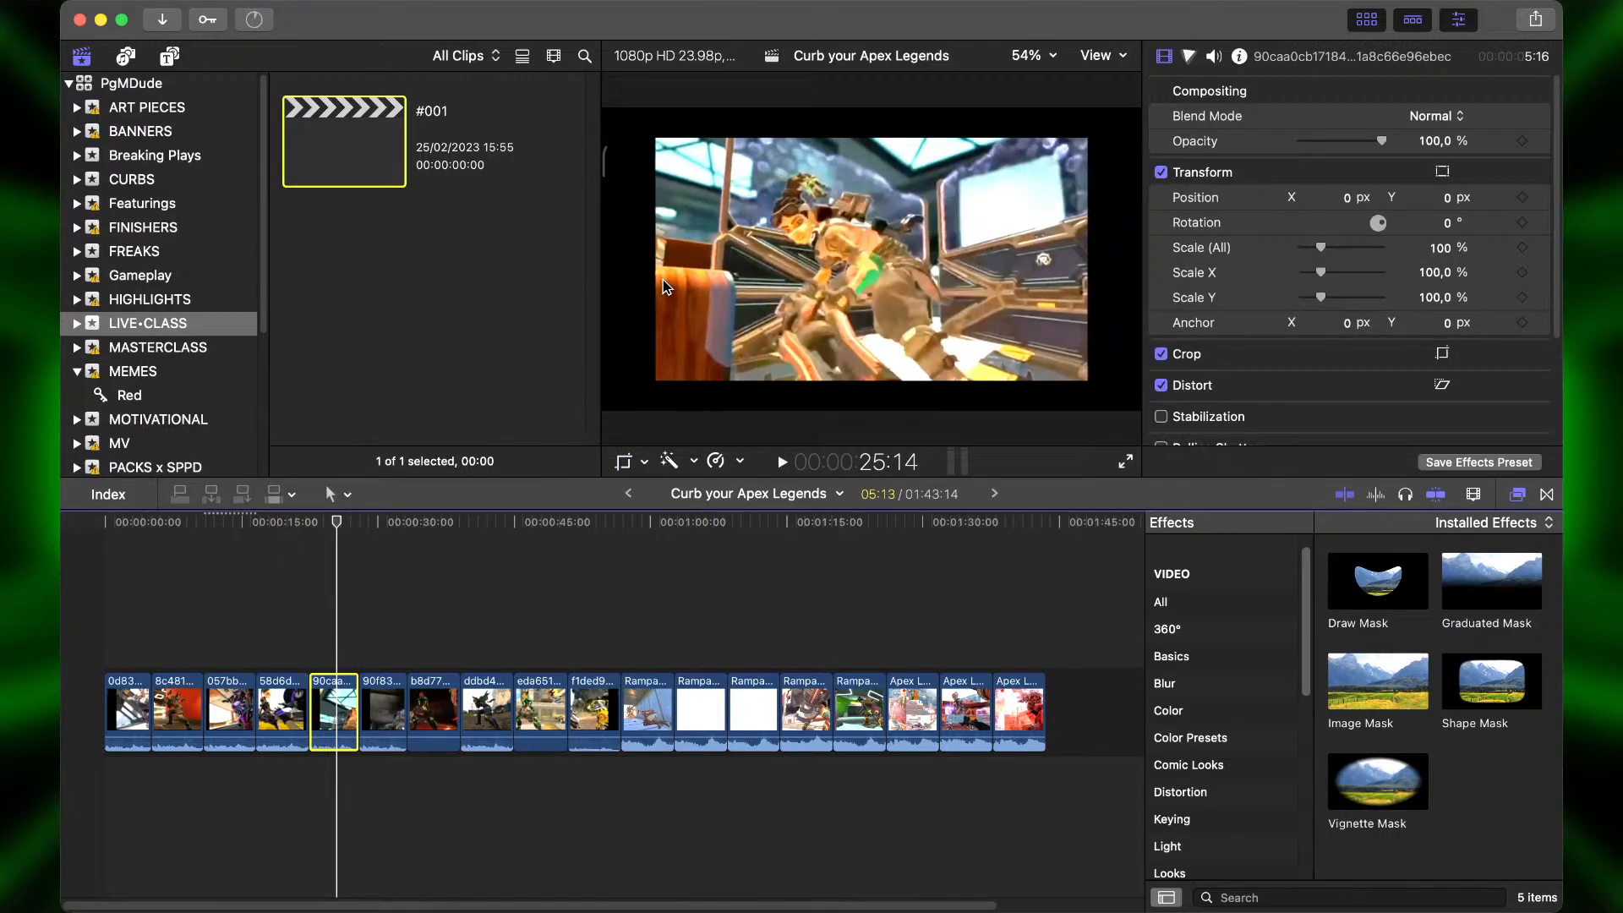
pyautogui.click(626, 462)
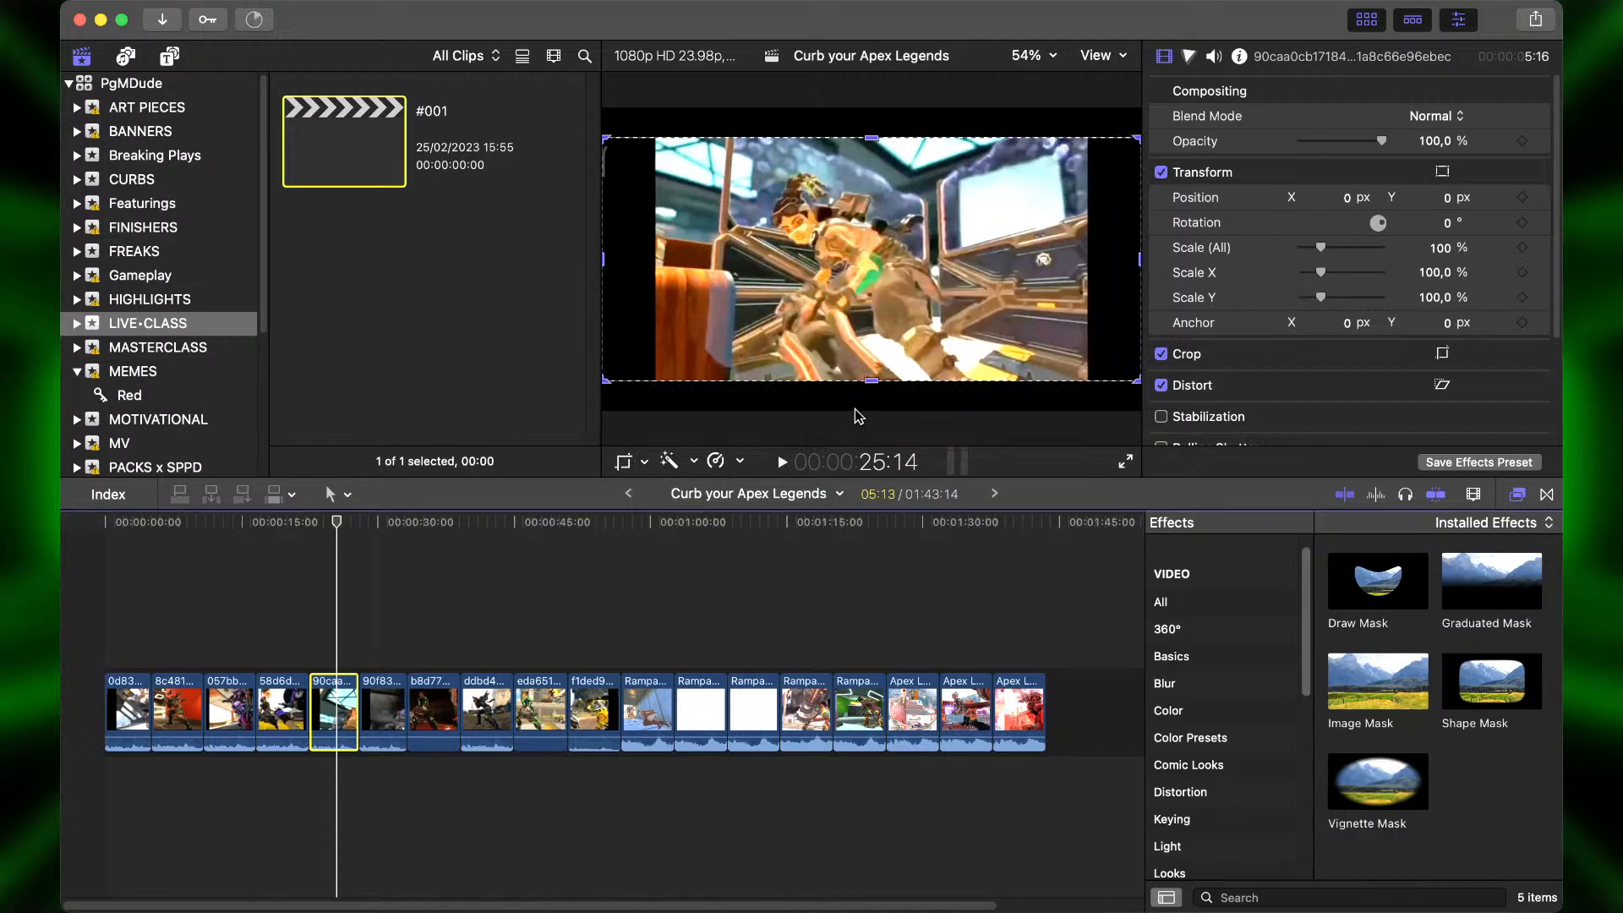
pyautogui.click(628, 464)
pyautogui.click(853, 421)
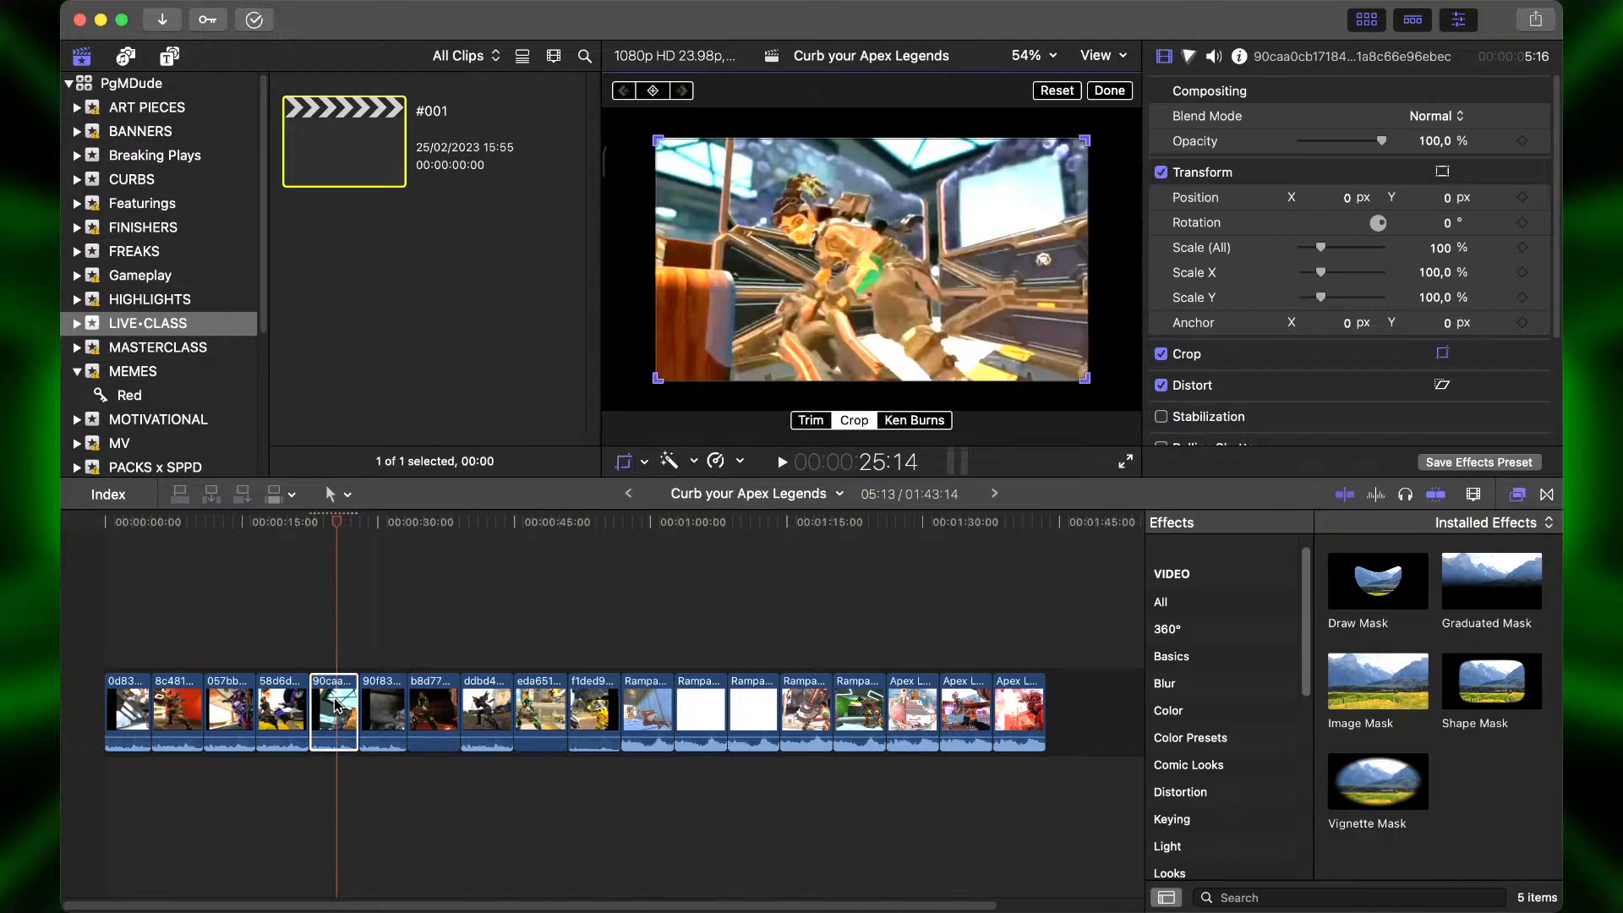
# Crop the sixth clip, 90f83f06f1, with the default crop area to remove its black borders.
pyautogui.click(380, 701)
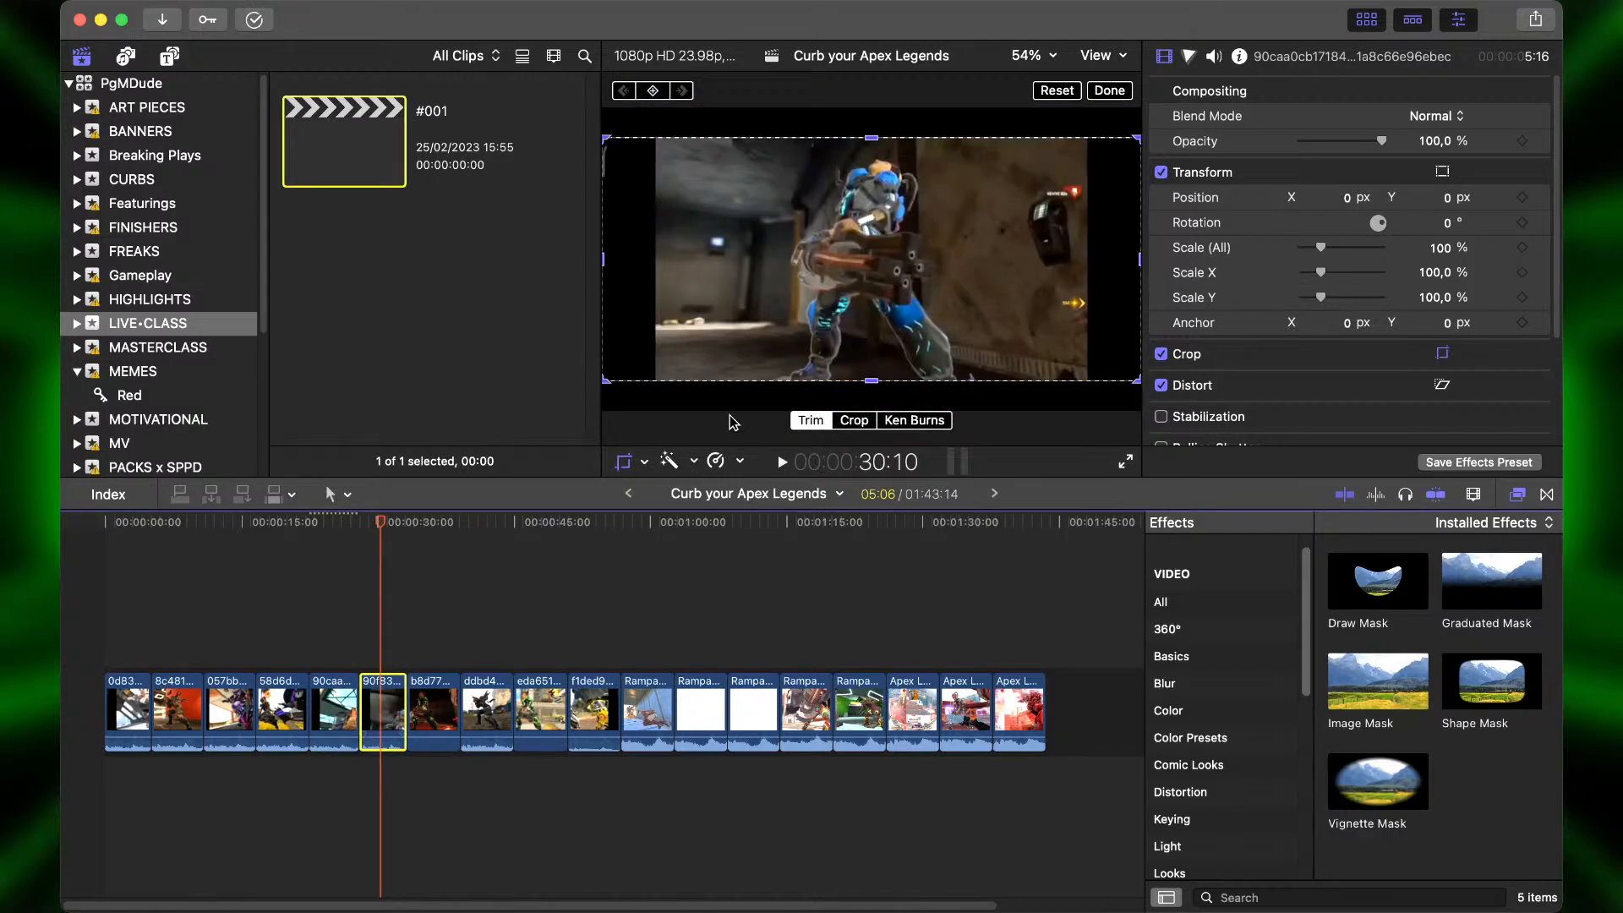
pyautogui.click(854, 421)
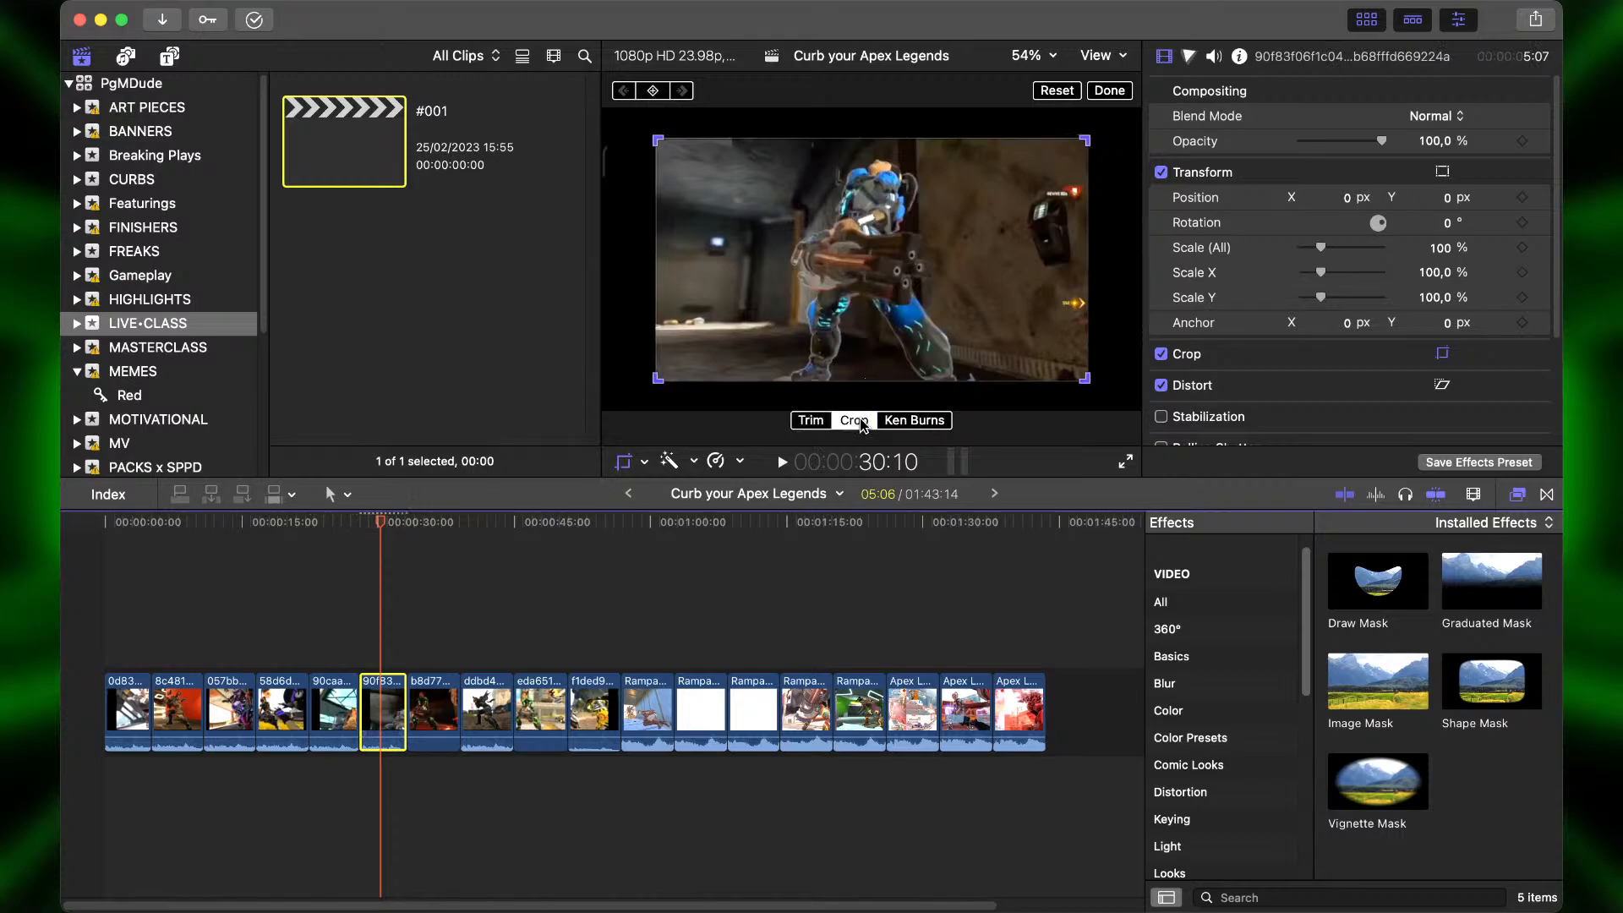
pyautogui.click(1107, 91)
# Crop the seventh clip, b8d77365e3, so its picture fills the frame.
pyautogui.click(445, 637)
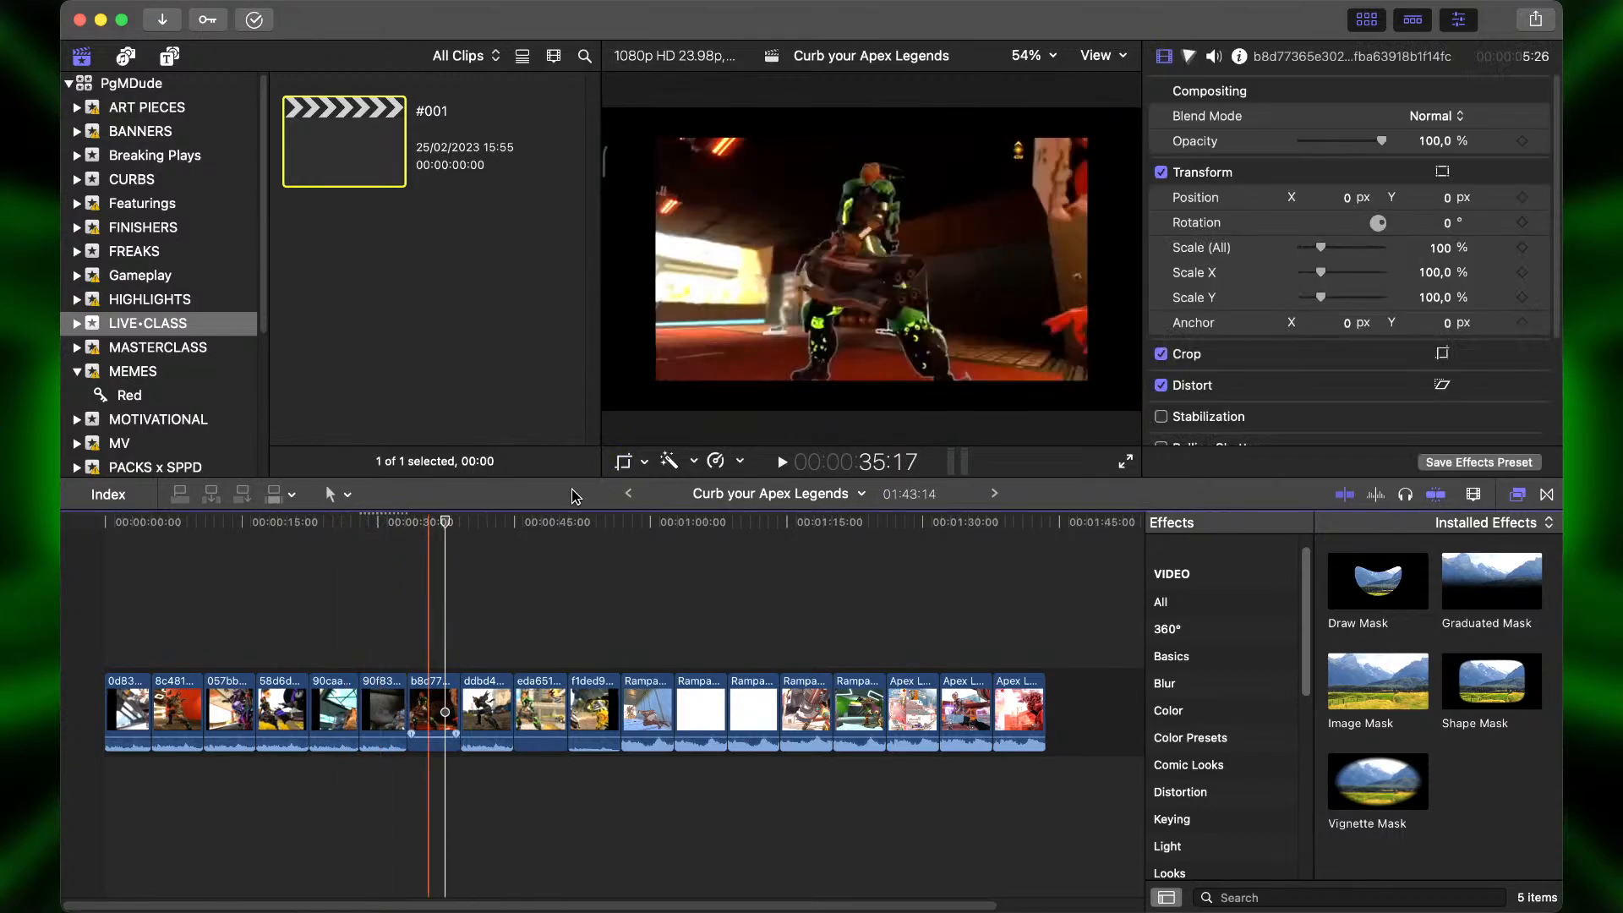
pyautogui.click(624, 463)
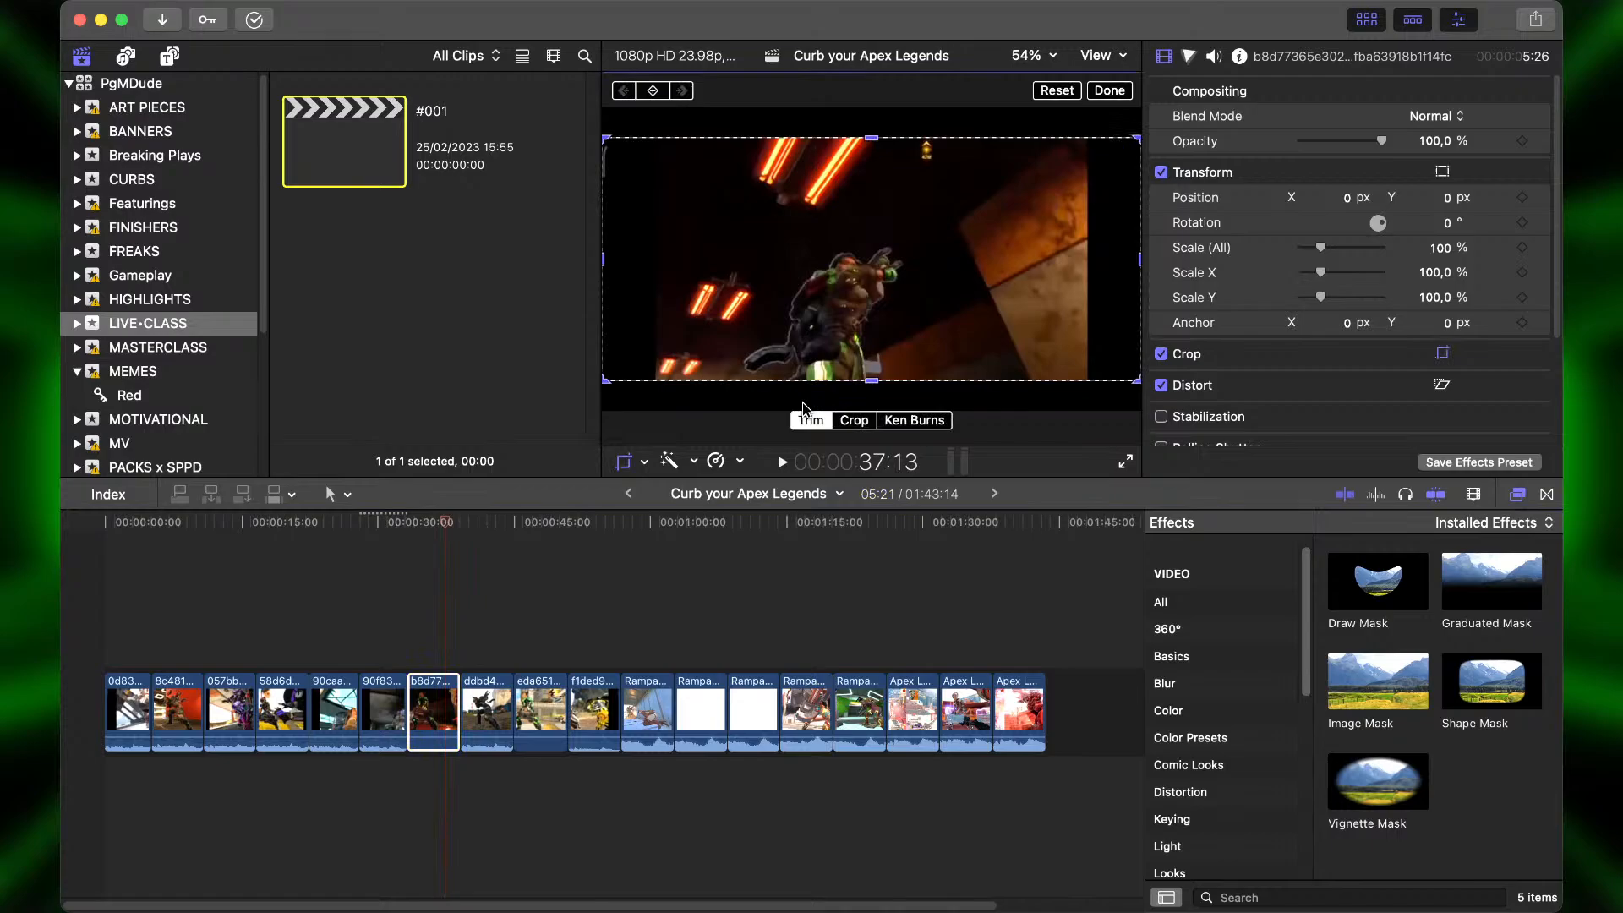
pyautogui.click(854, 420)
pyautogui.click(1102, 90)
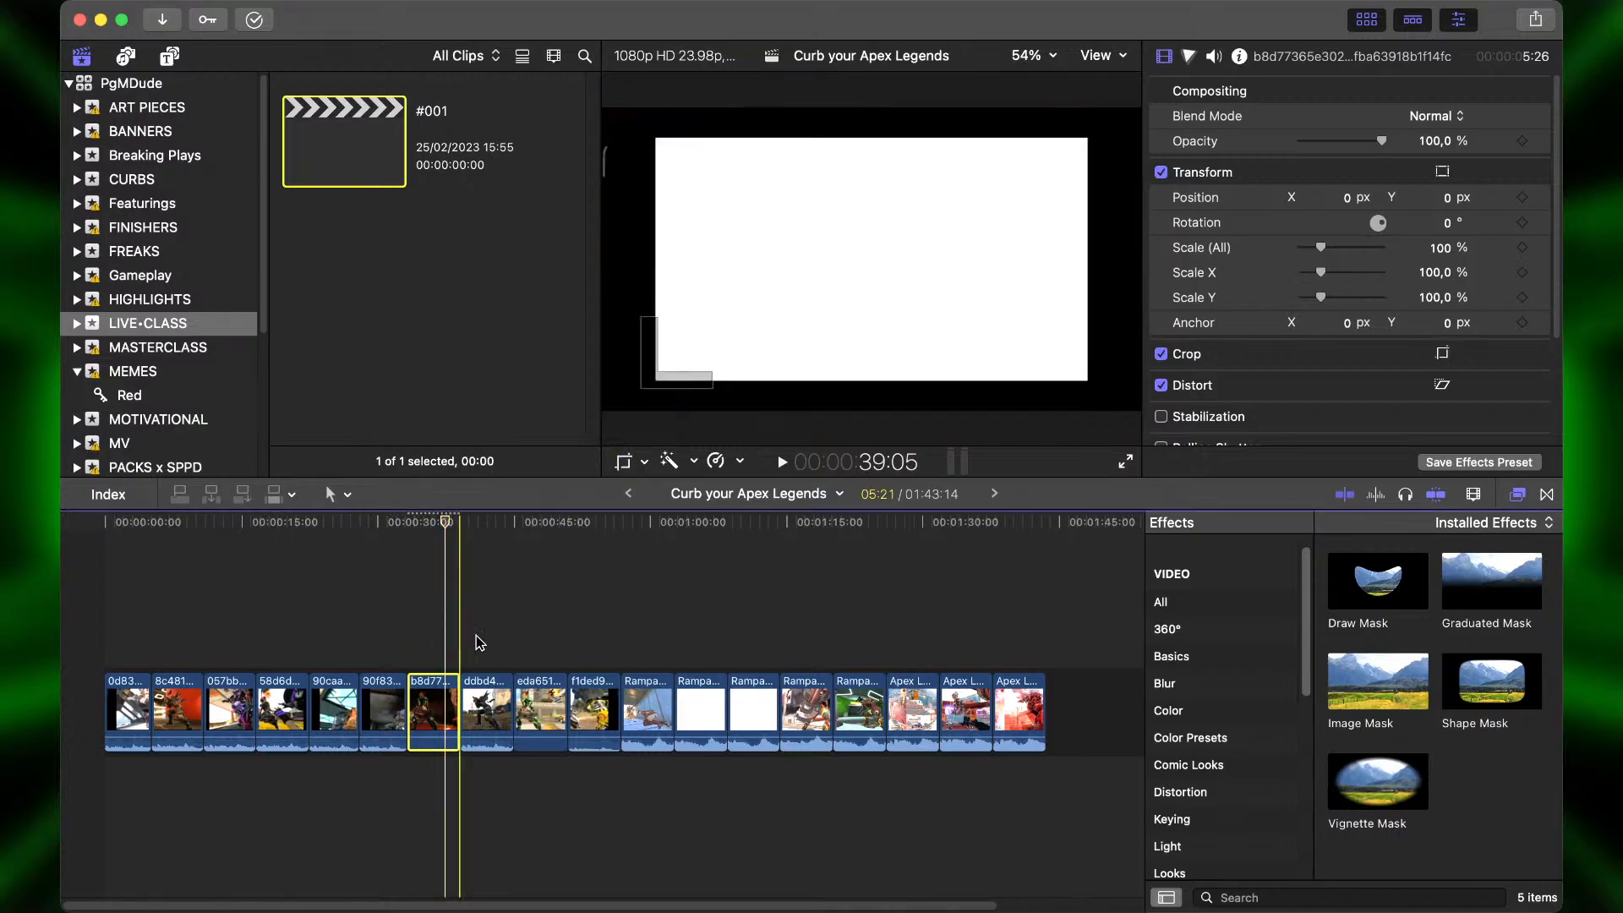
# Crop the eighth clip, ddbd4d01db, with the default crop area so its picture fills the frame.
pyautogui.click(481, 638)
pyautogui.click(484, 719)
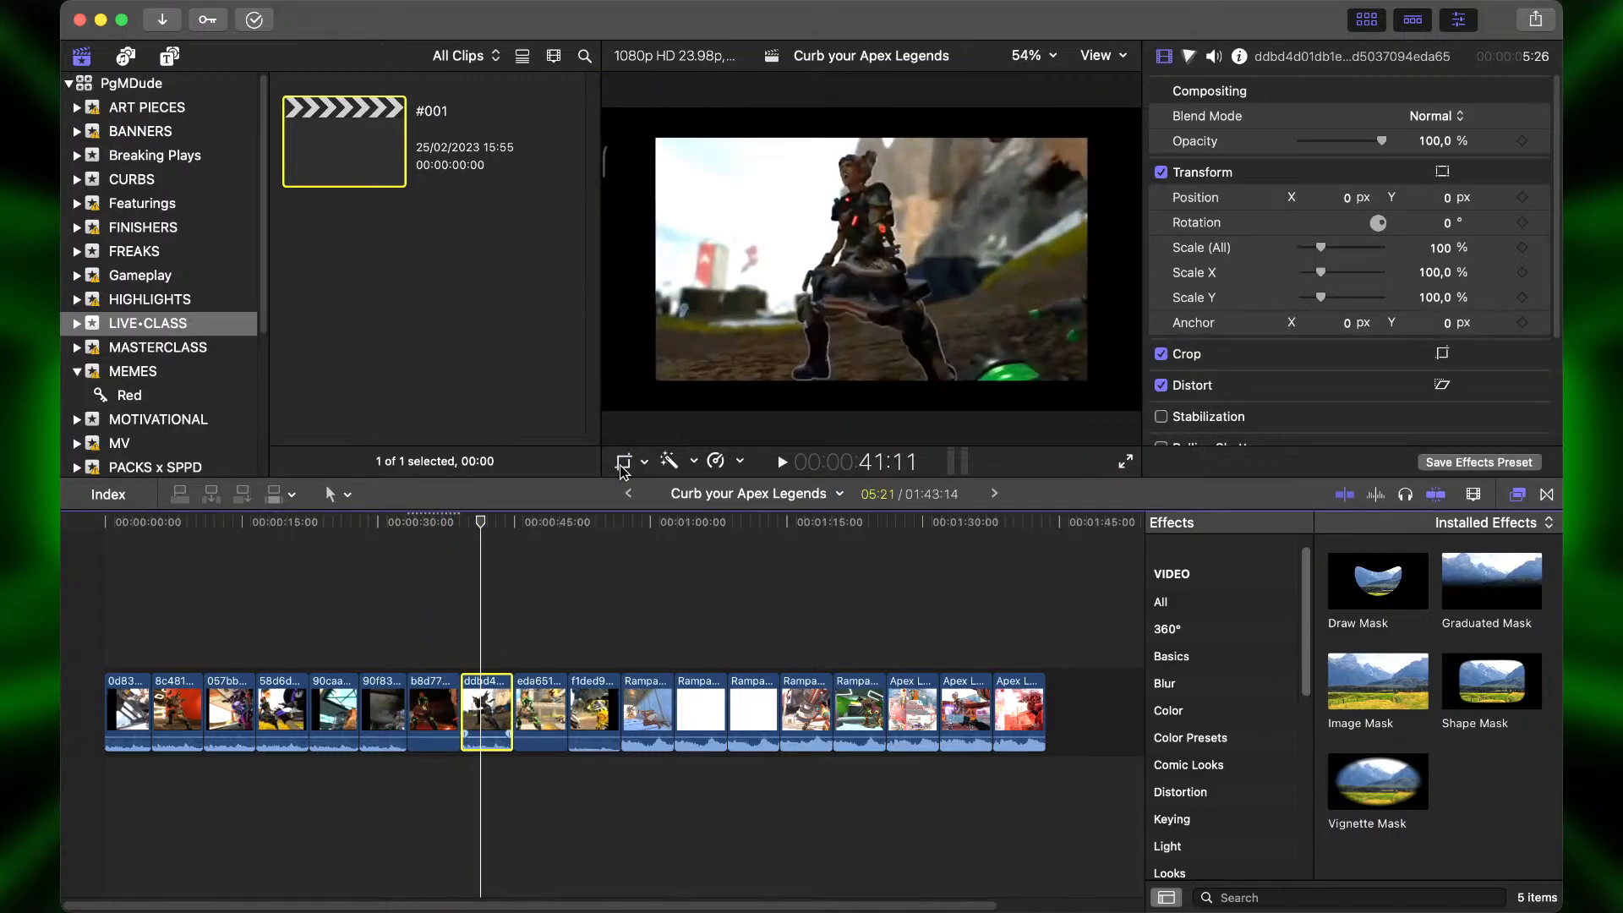
pyautogui.click(622, 462)
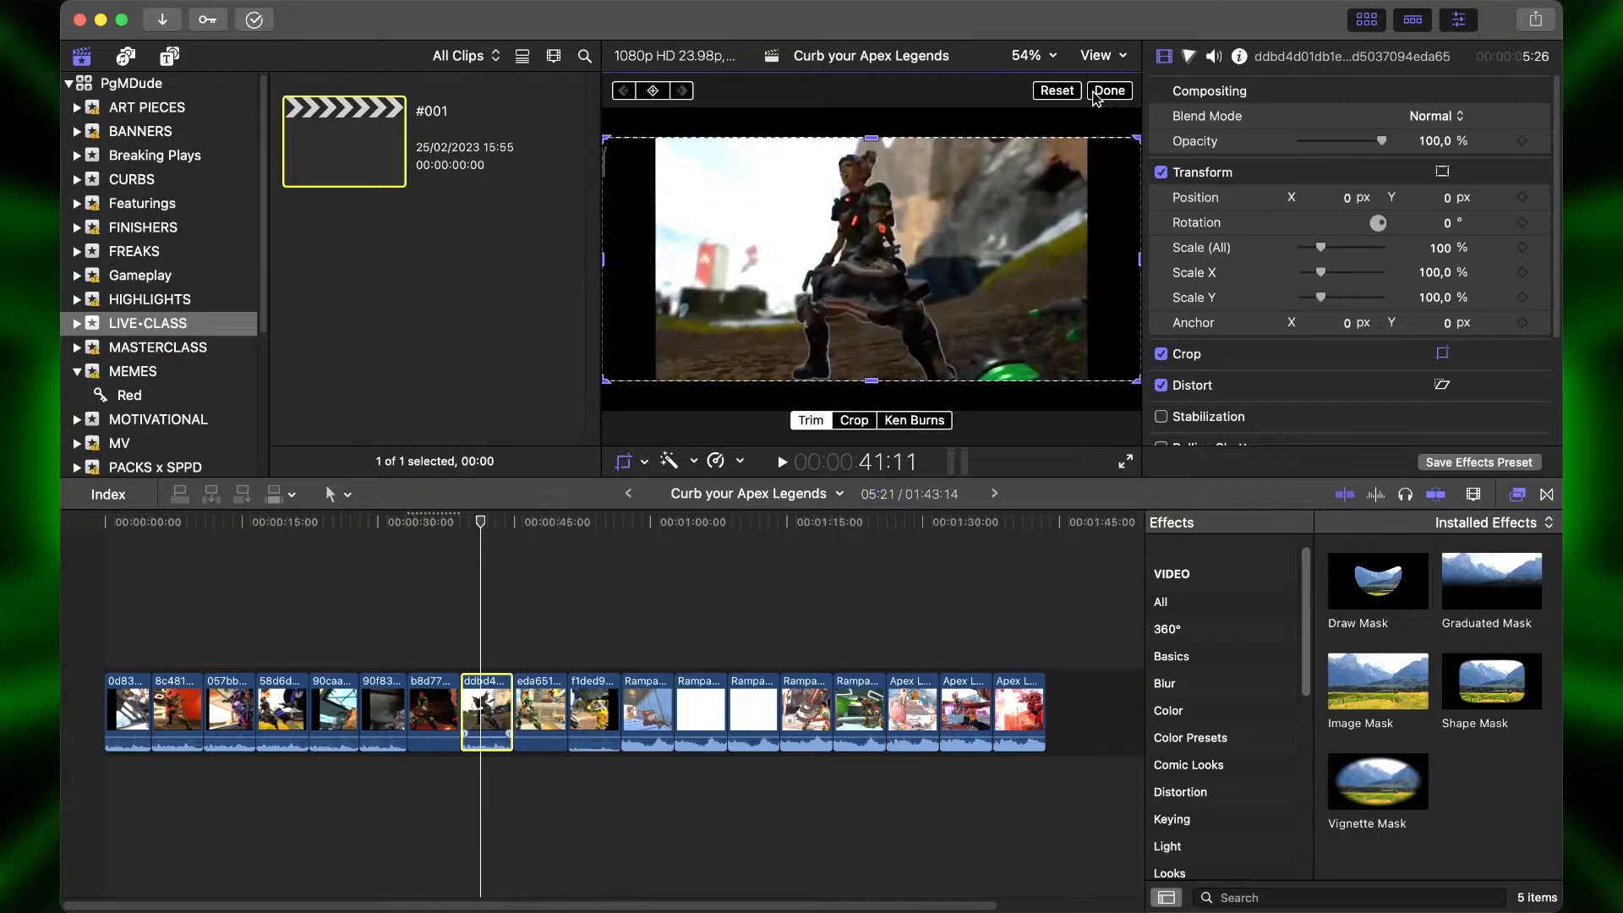
pyautogui.click(863, 426)
pyautogui.click(1109, 90)
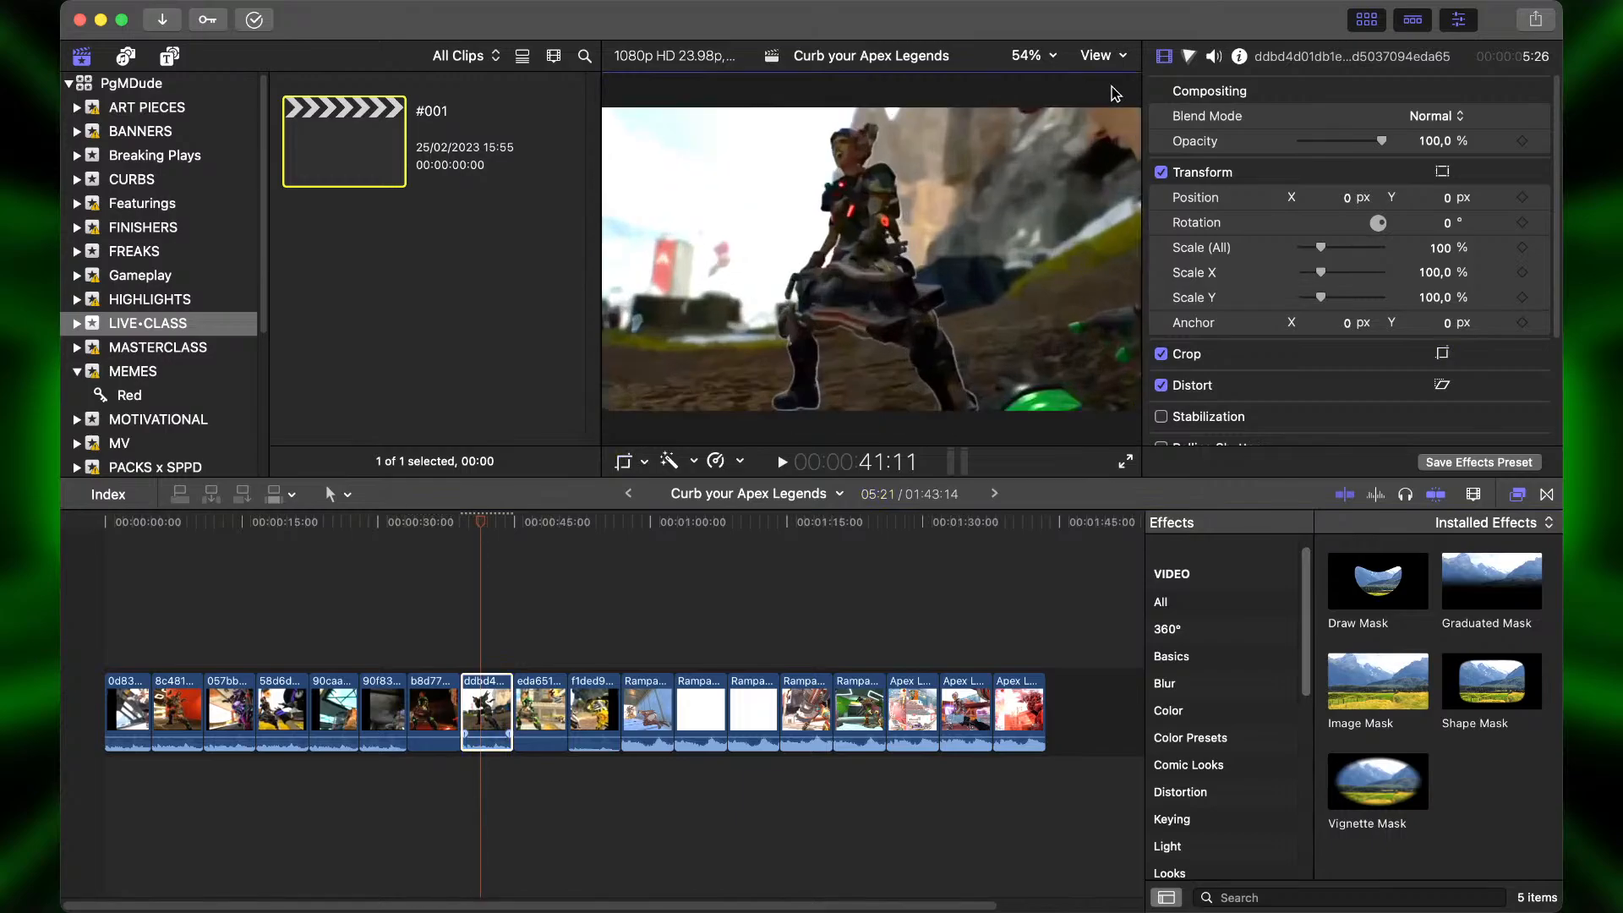
# Crop the ninth clip, eda651abda, to remove its black borders.
pyautogui.click(540, 705)
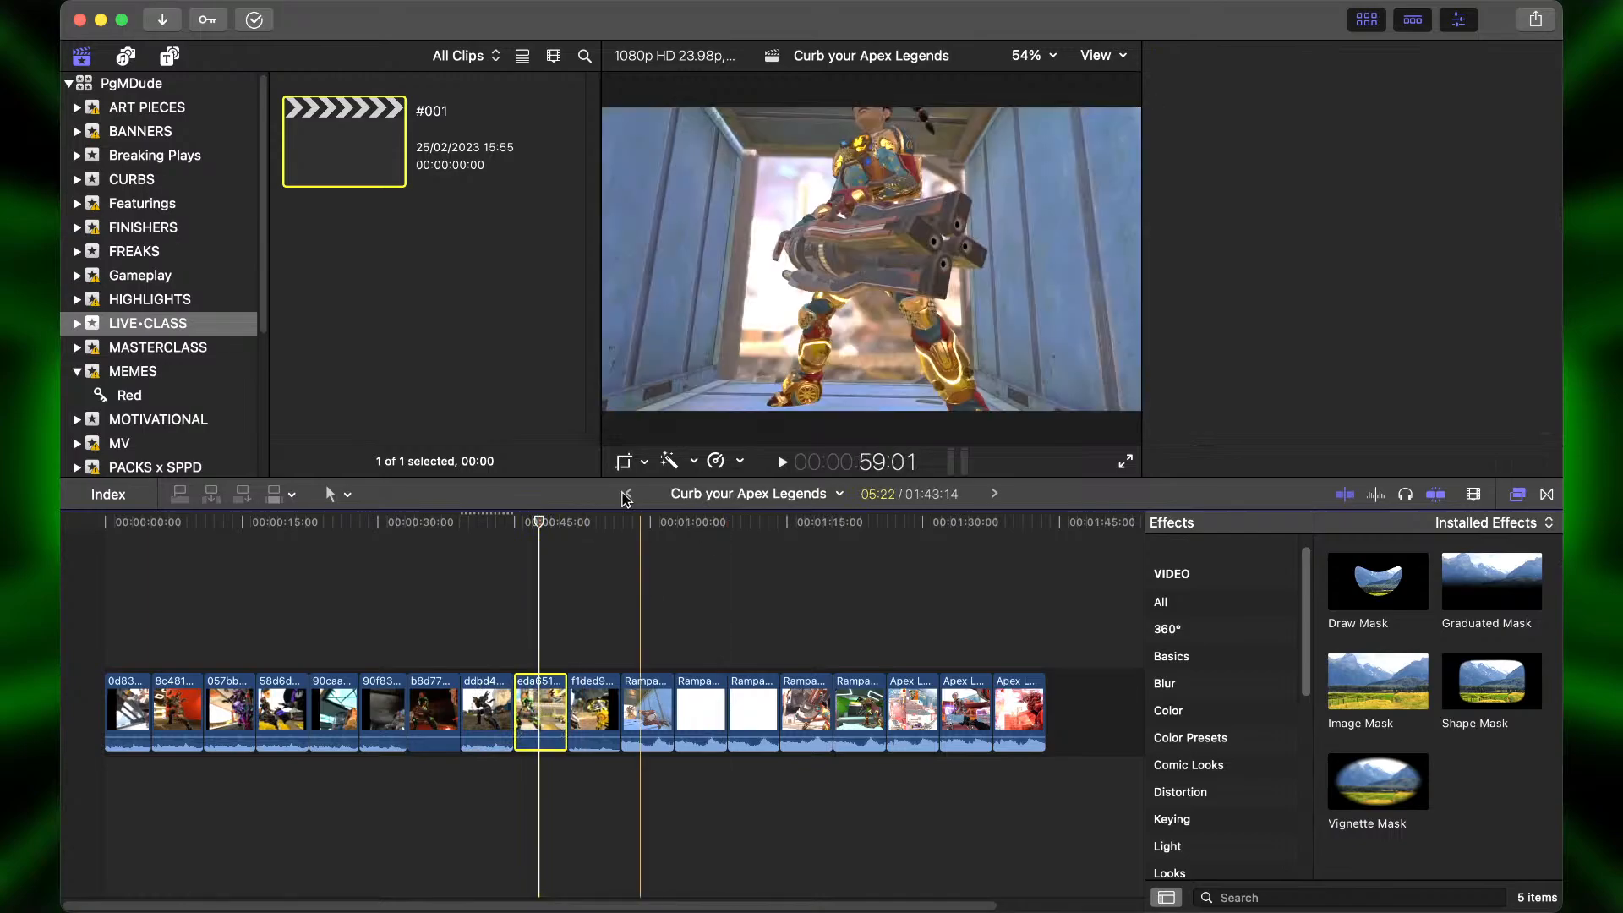
pyautogui.click(623, 463)
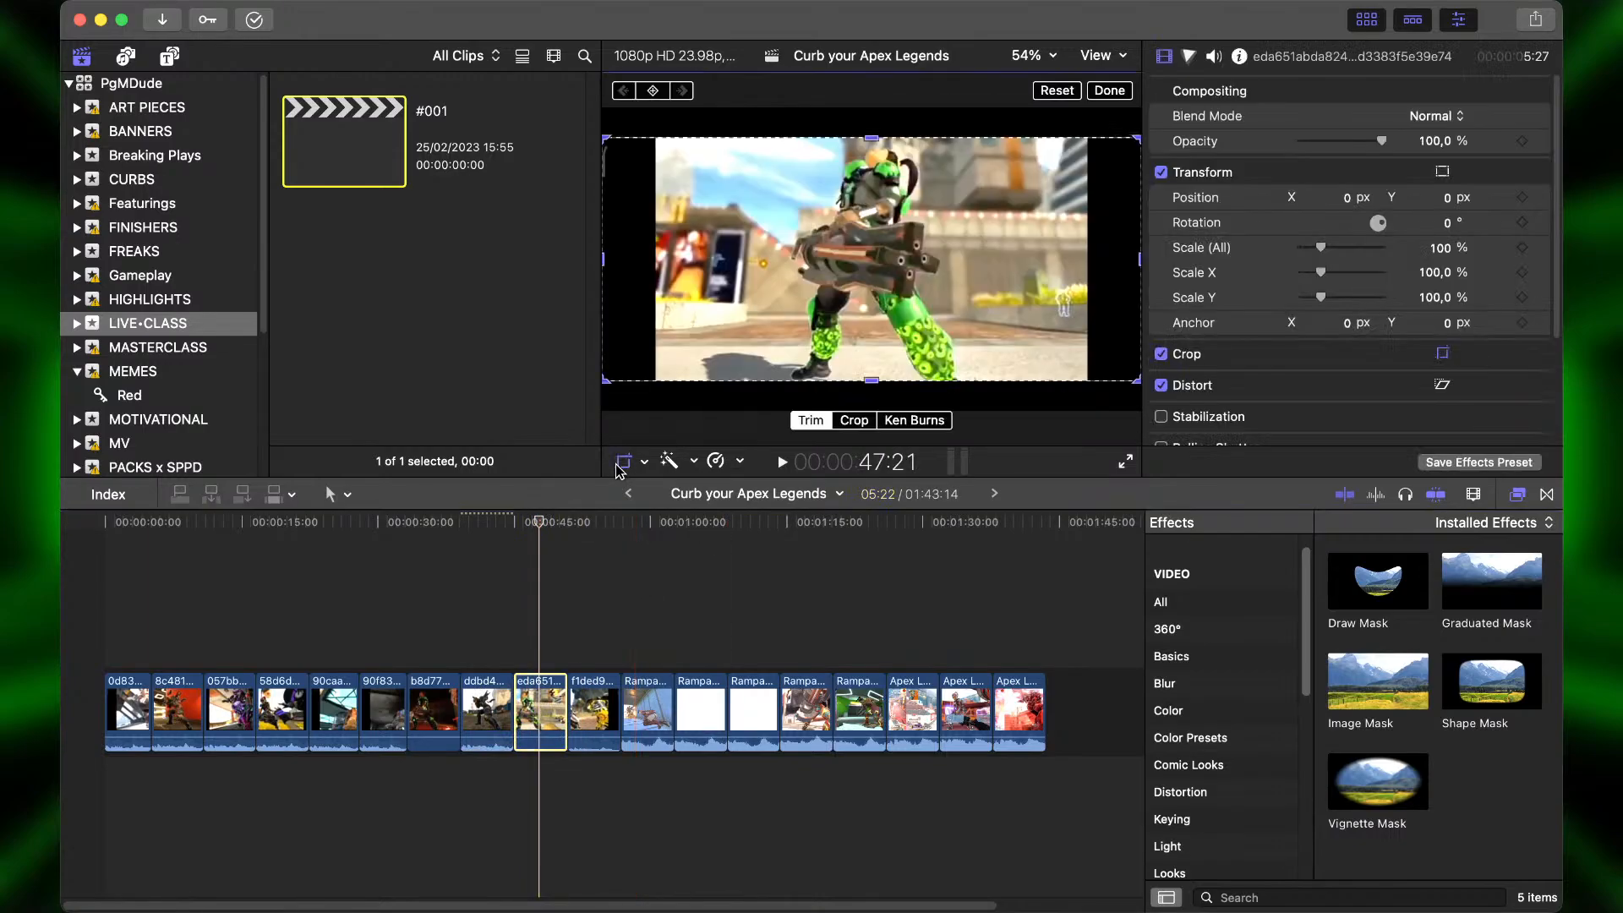
pyautogui.click(855, 421)
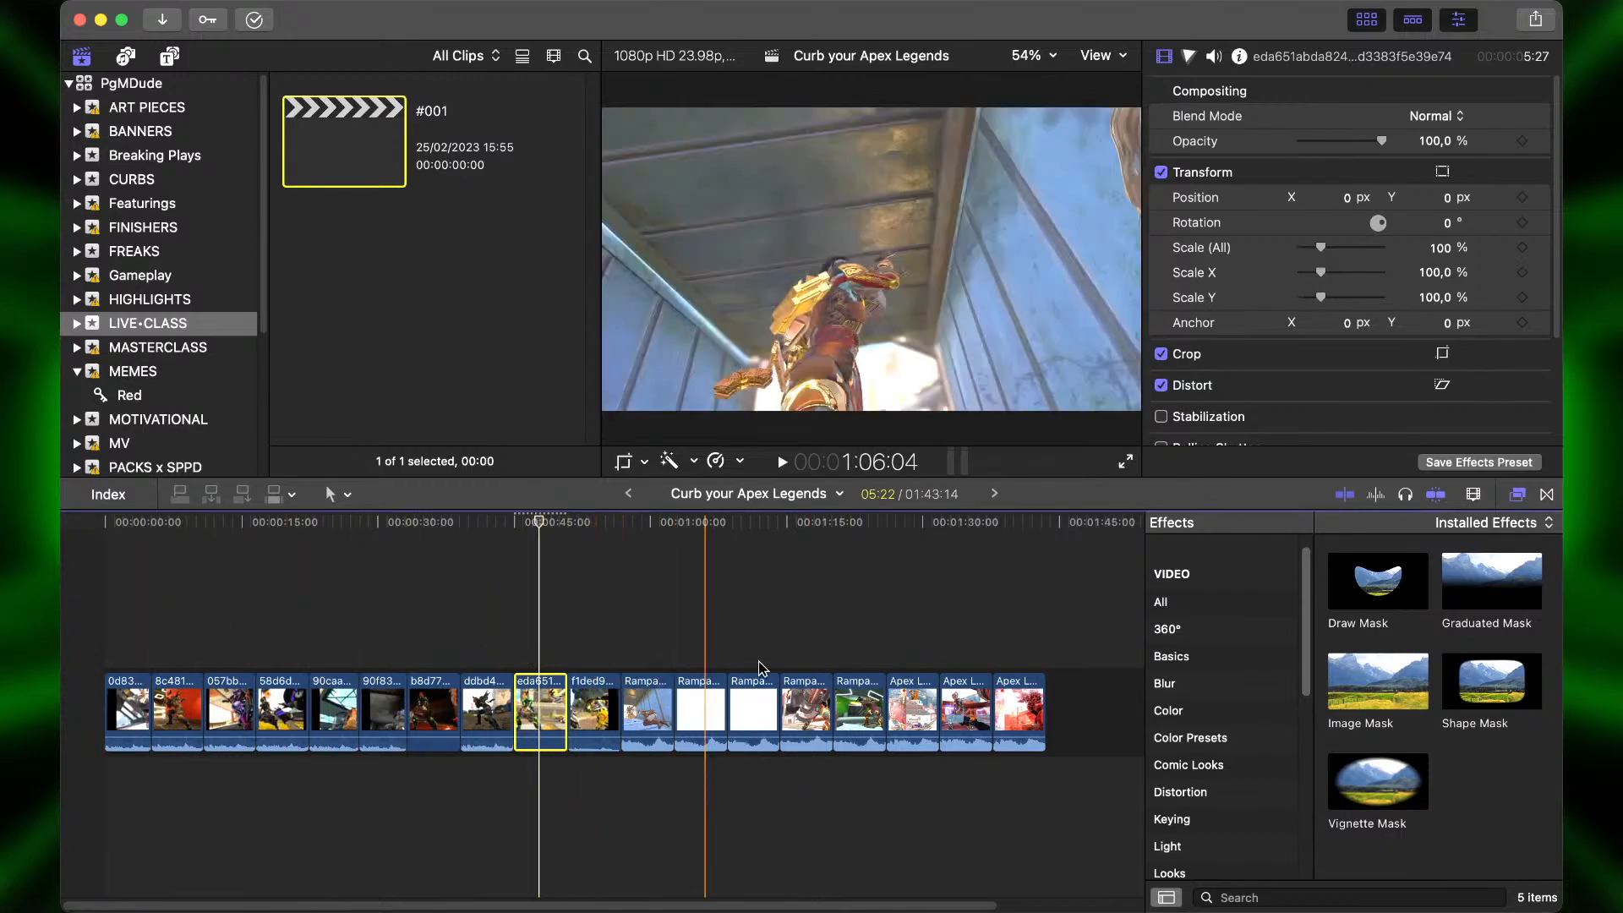
# Add the downloaded "New edit Hope you Like it" video beneath the main clips, starting at the beginning of the timeline.
pyautogui.press('super+Tab')
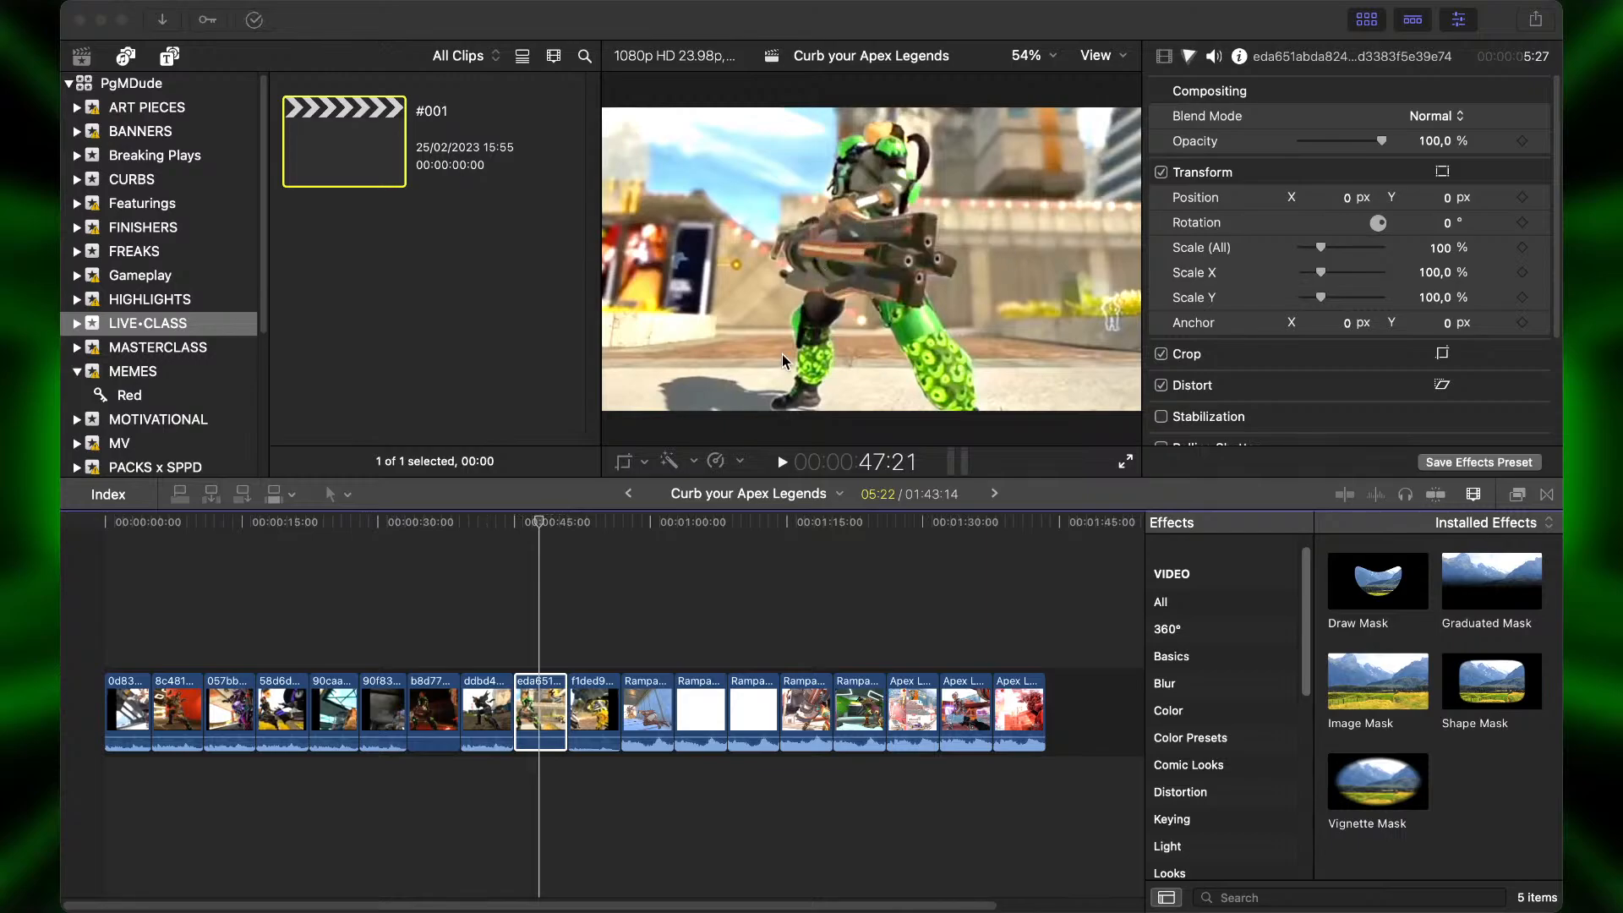
pyautogui.moveTo(61, 844); pyautogui.dragTo(111, 809)
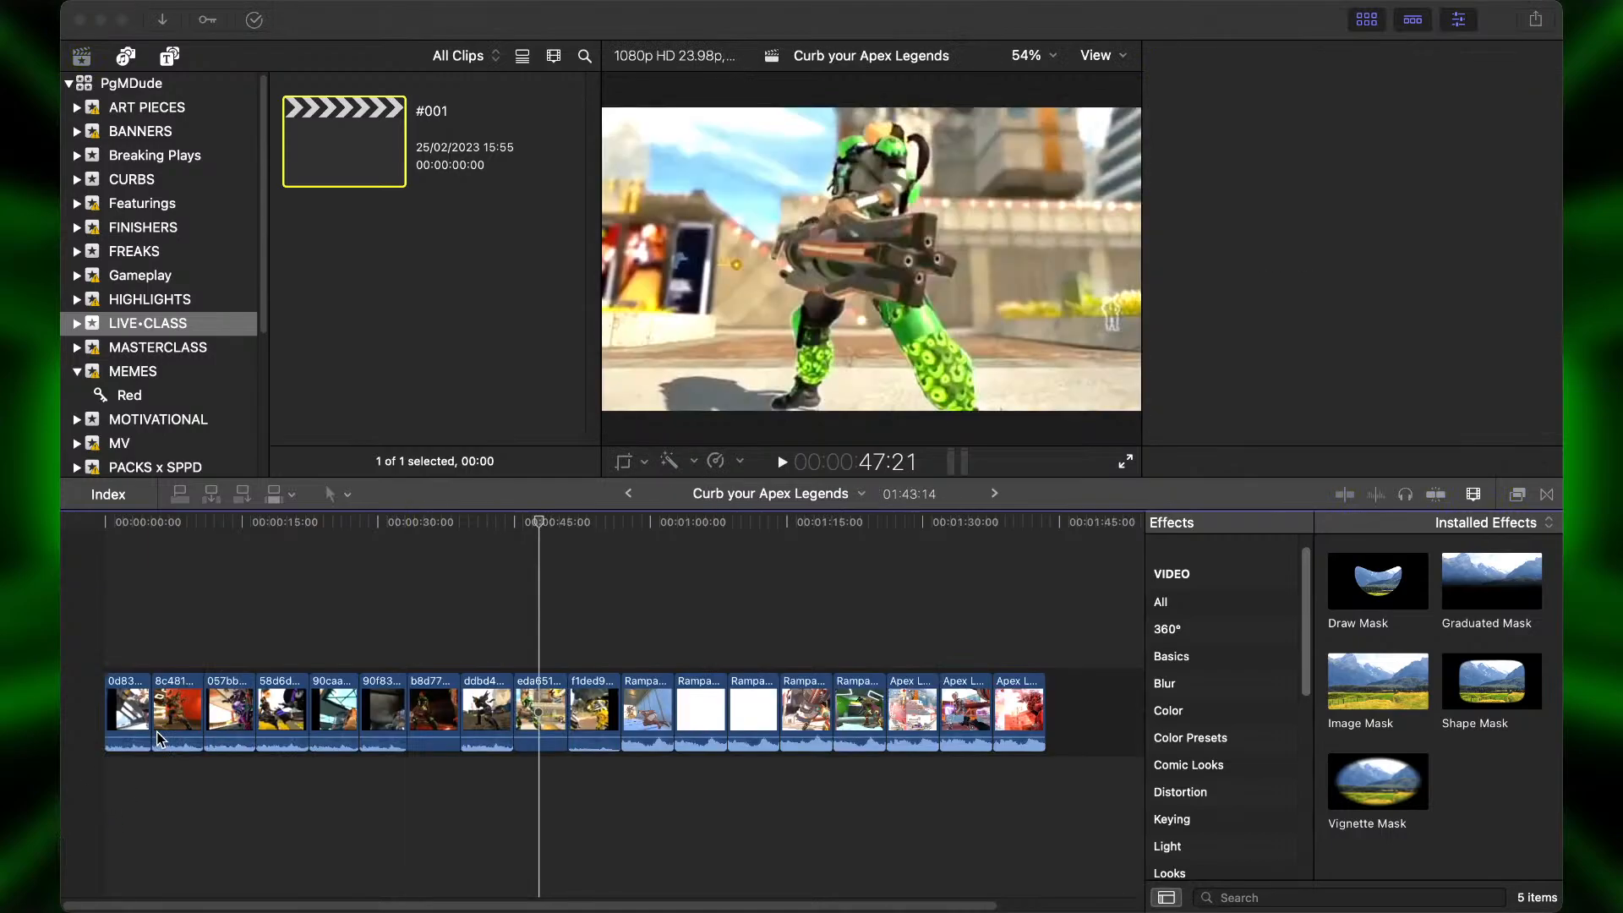
pyautogui.press('super+minus')
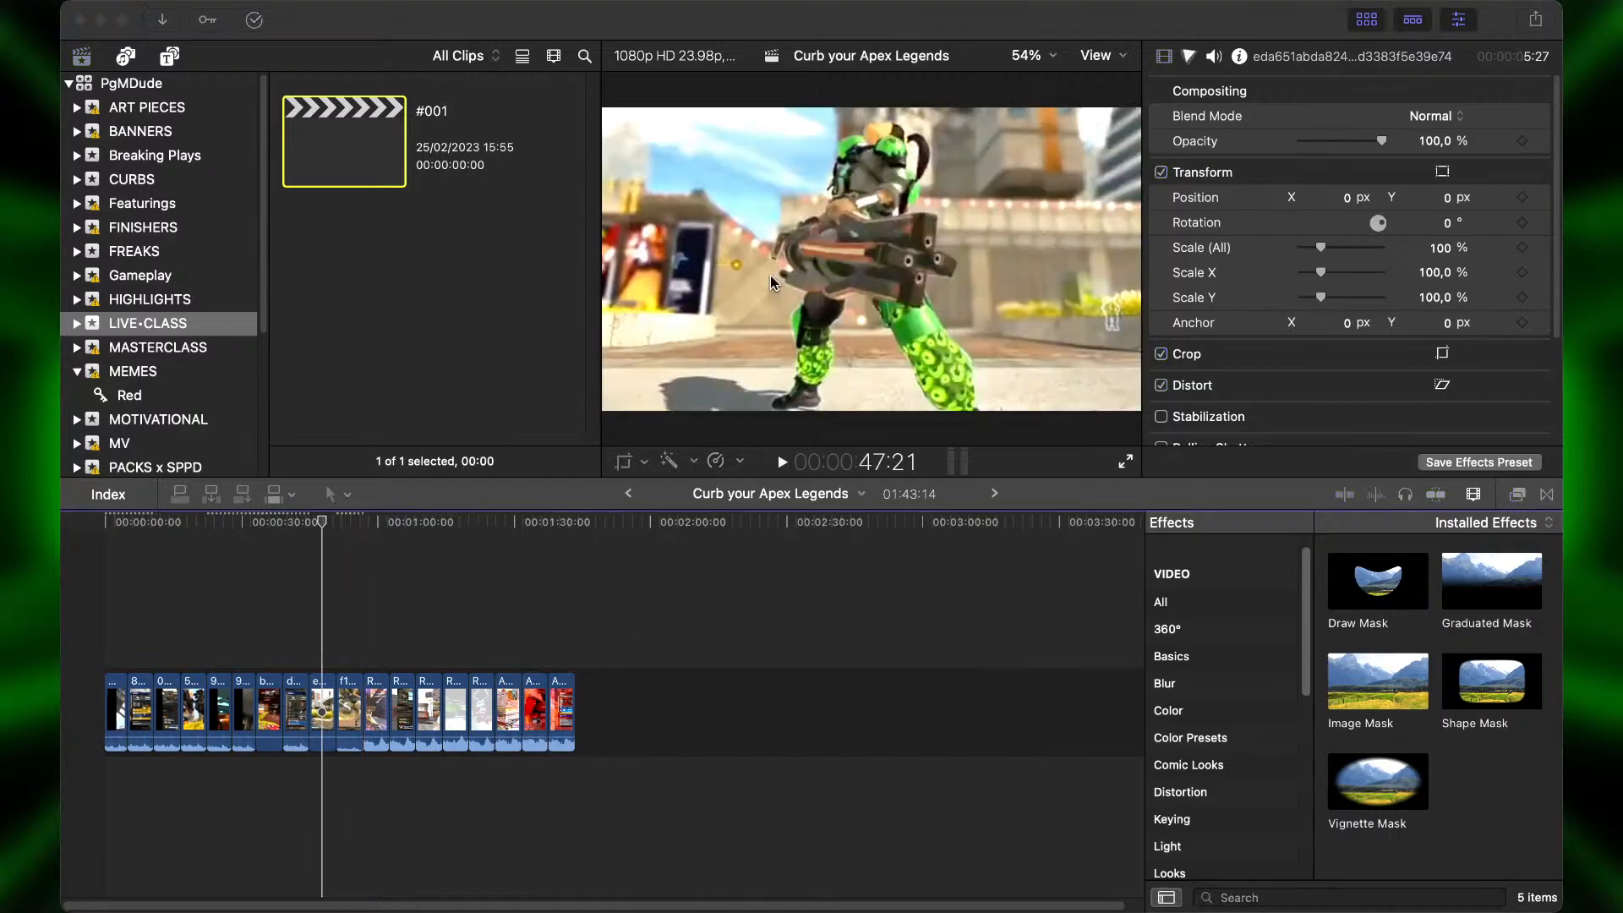
pyautogui.click(770, 276)
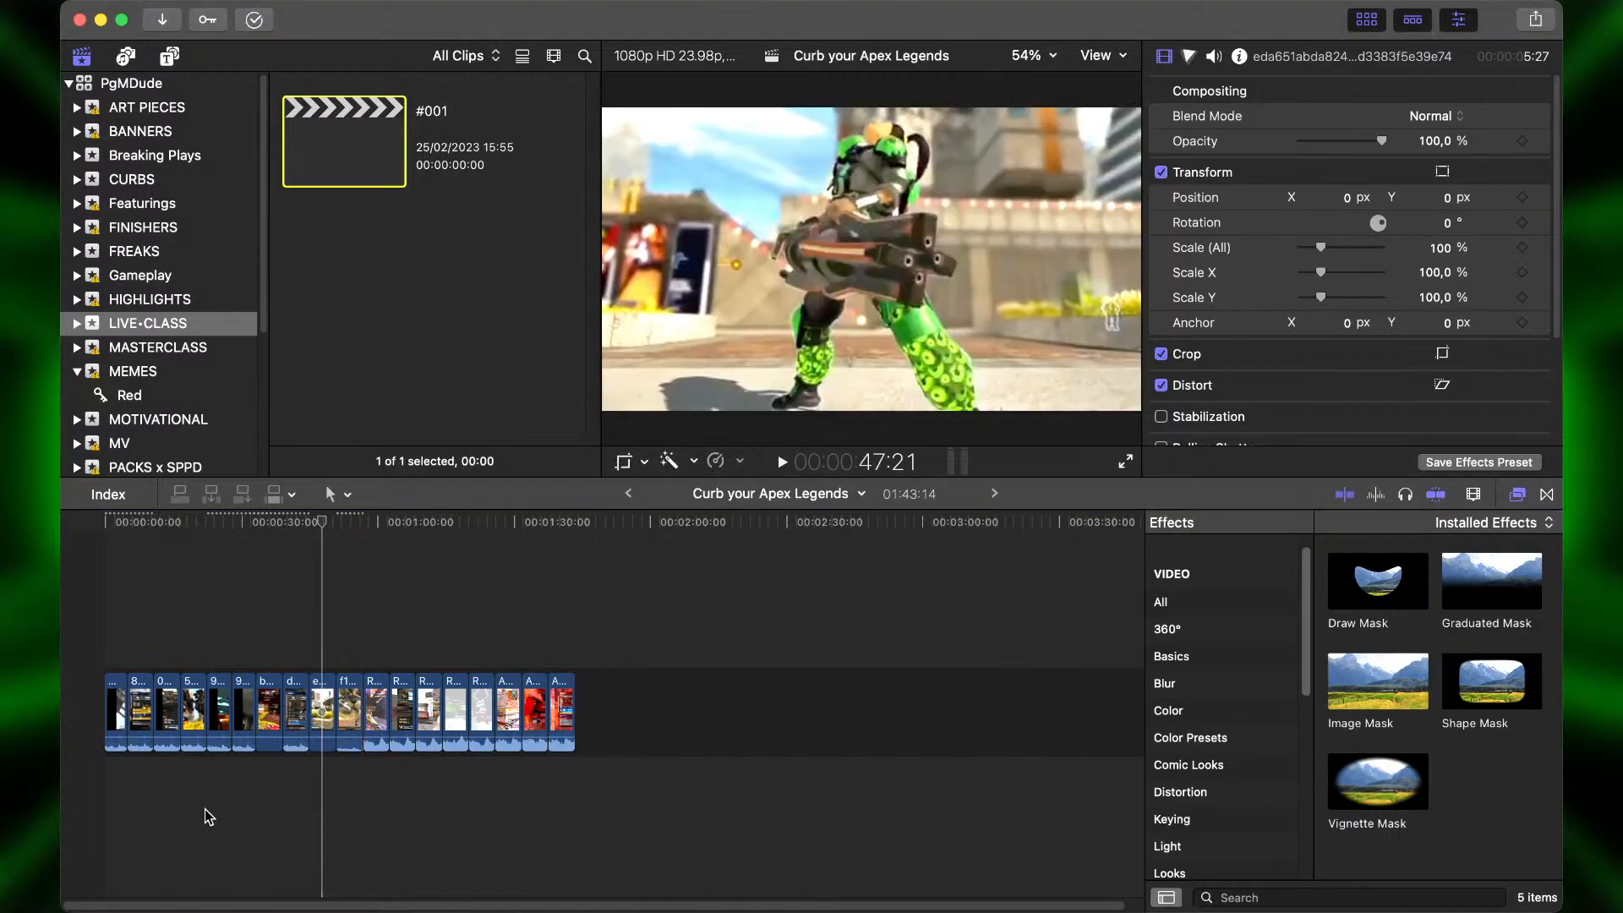
pyautogui.moveTo(965, 175); pyautogui.dragTo(535, 631)
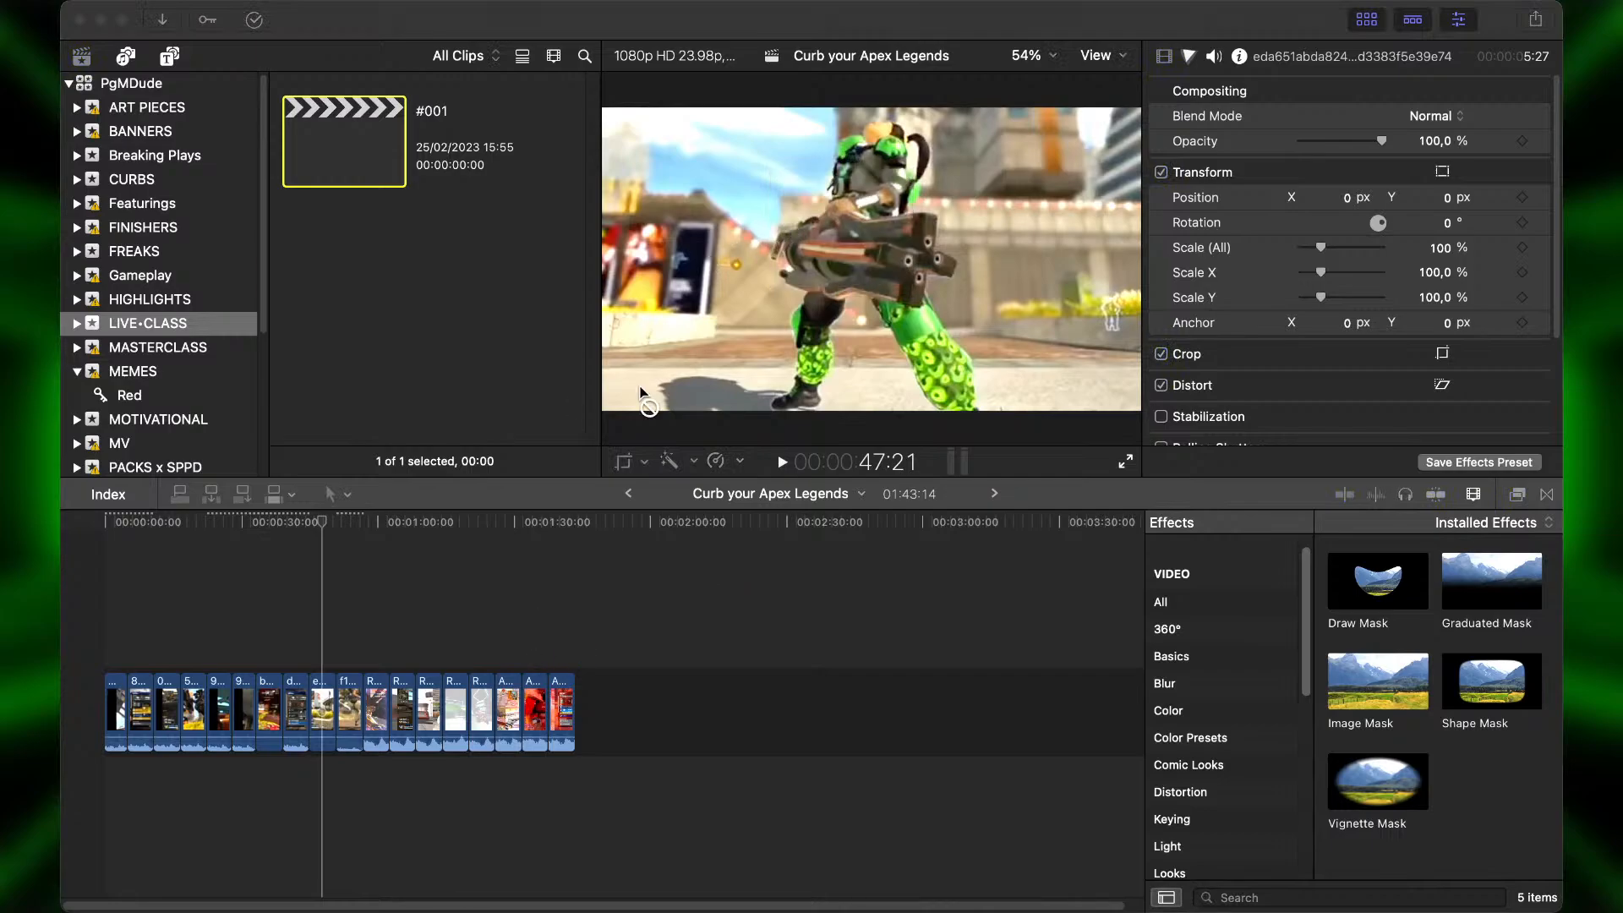
pyautogui.moveTo(676, 453); pyautogui.dragTo(153, 800)
pyautogui.press('super+=')
pyautogui.press('super+=')
pyautogui.press('super+=')
pyautogui.hscroll(-4, 153, 800)
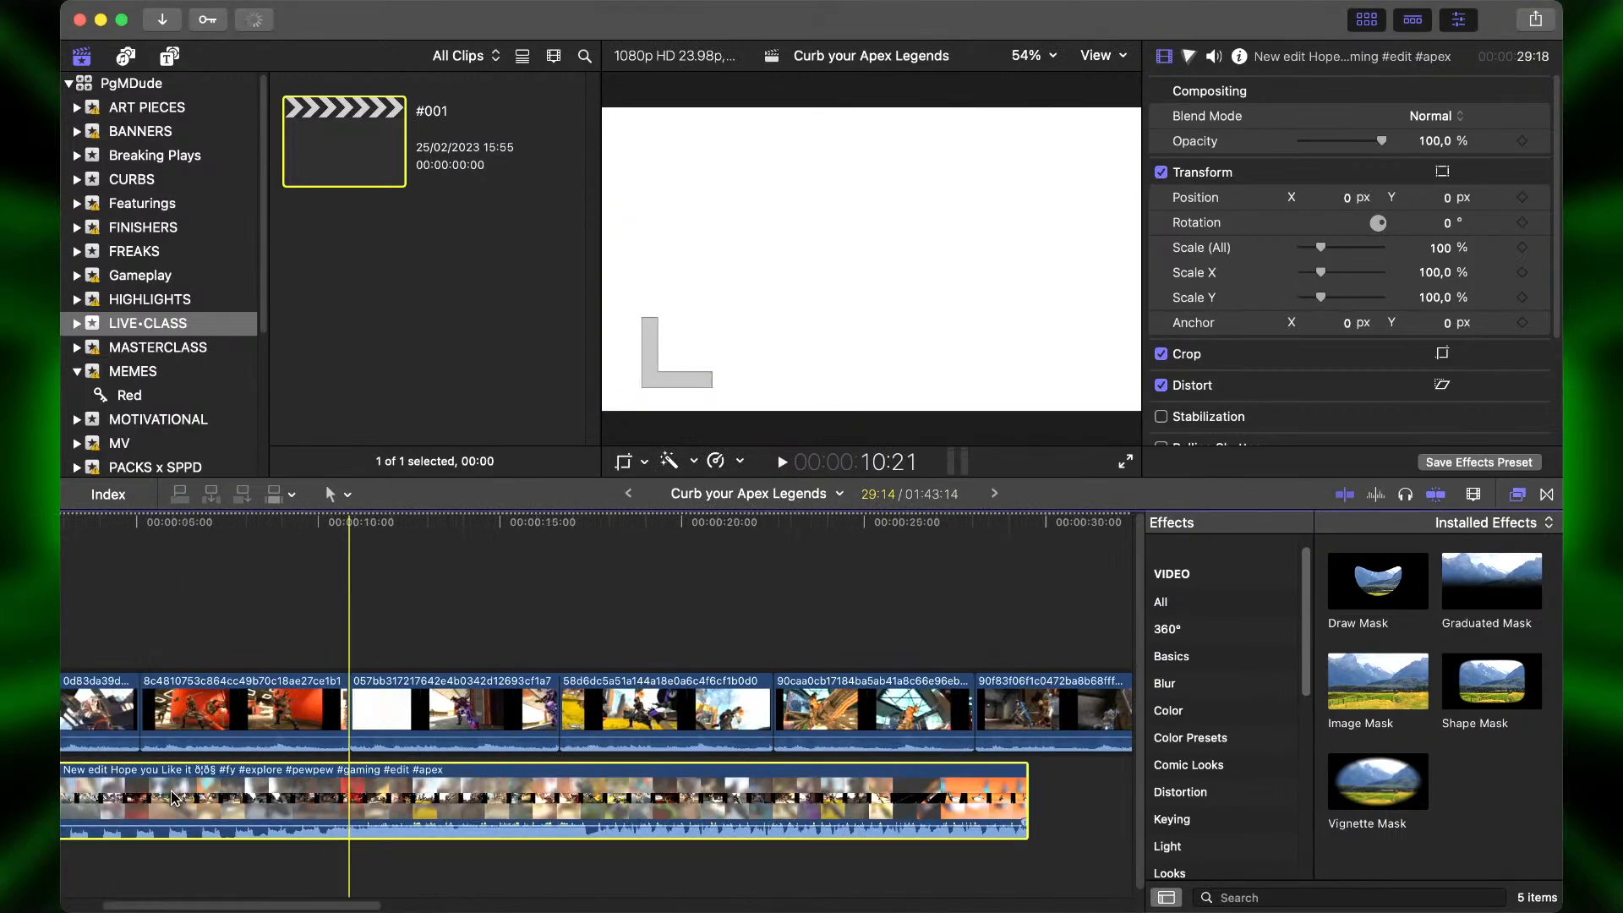
# Play the opening with the "New edit Hope you Like it" clip, detach its audio and delete its video part.
pyautogui.click(82, 640)
pyautogui.press('space')
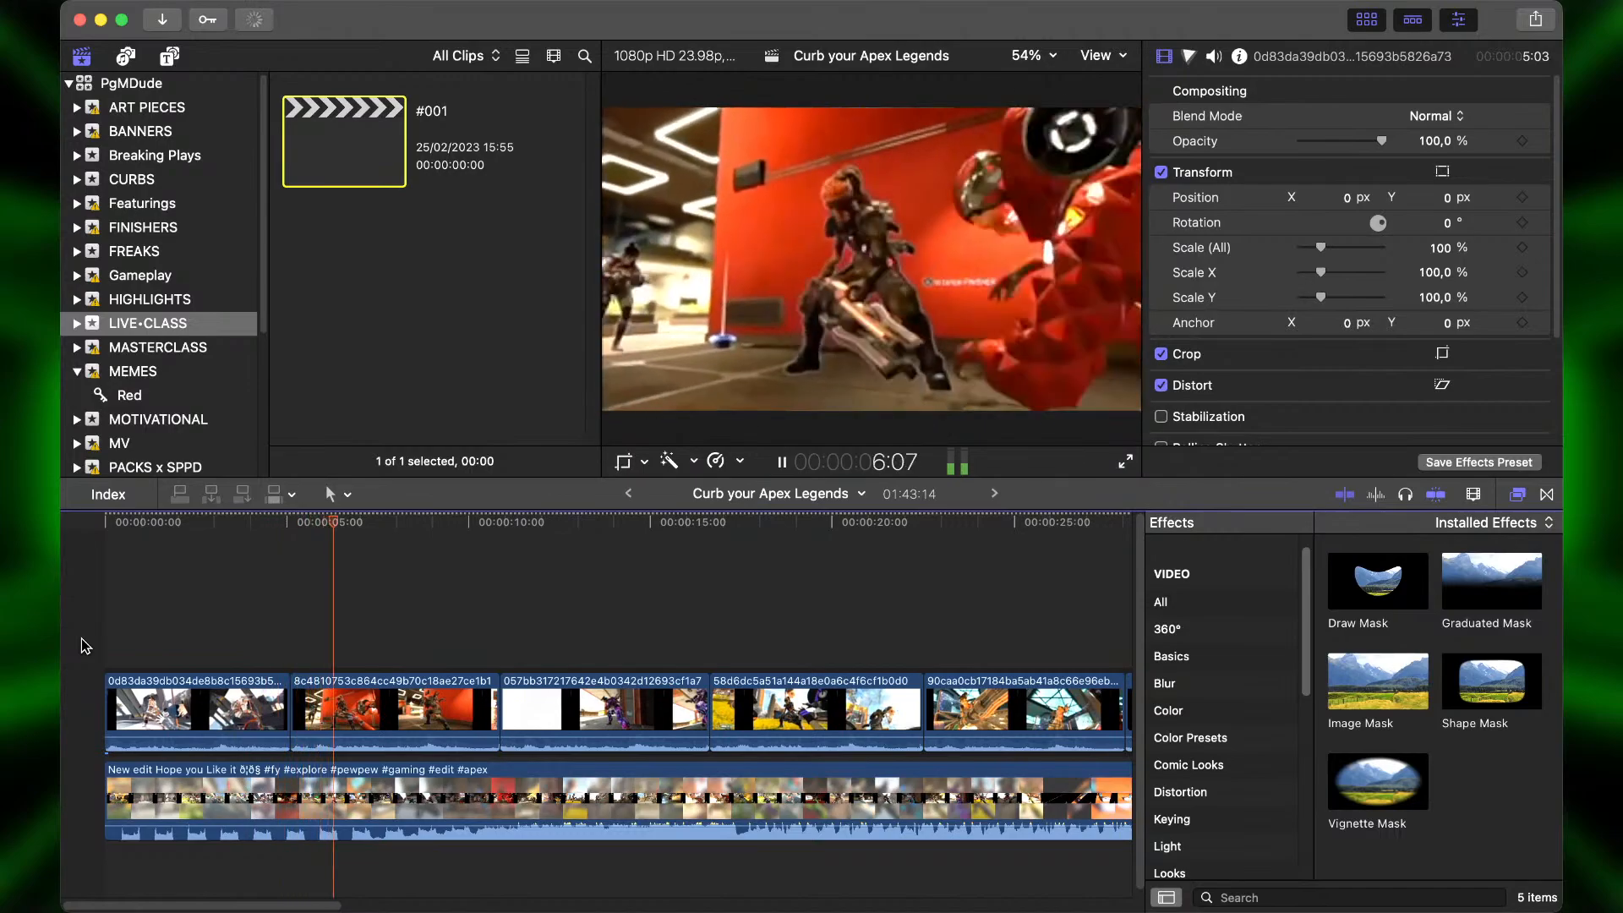
pyautogui.press('space')
pyautogui.click(381, 794)
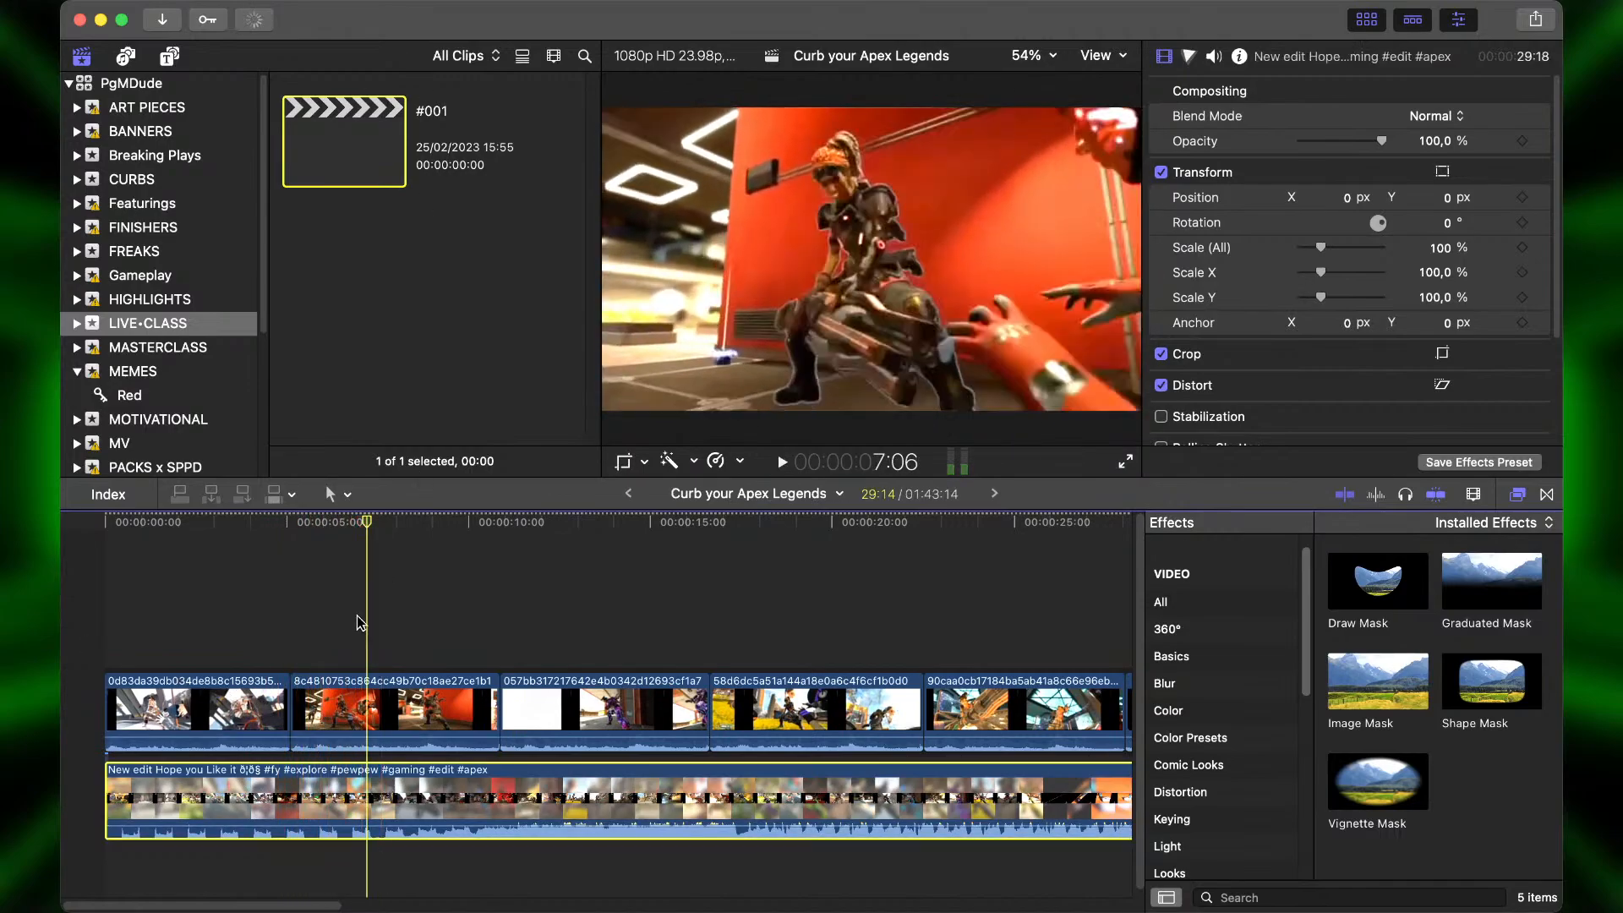
pyautogui.rightClick(328, 798)
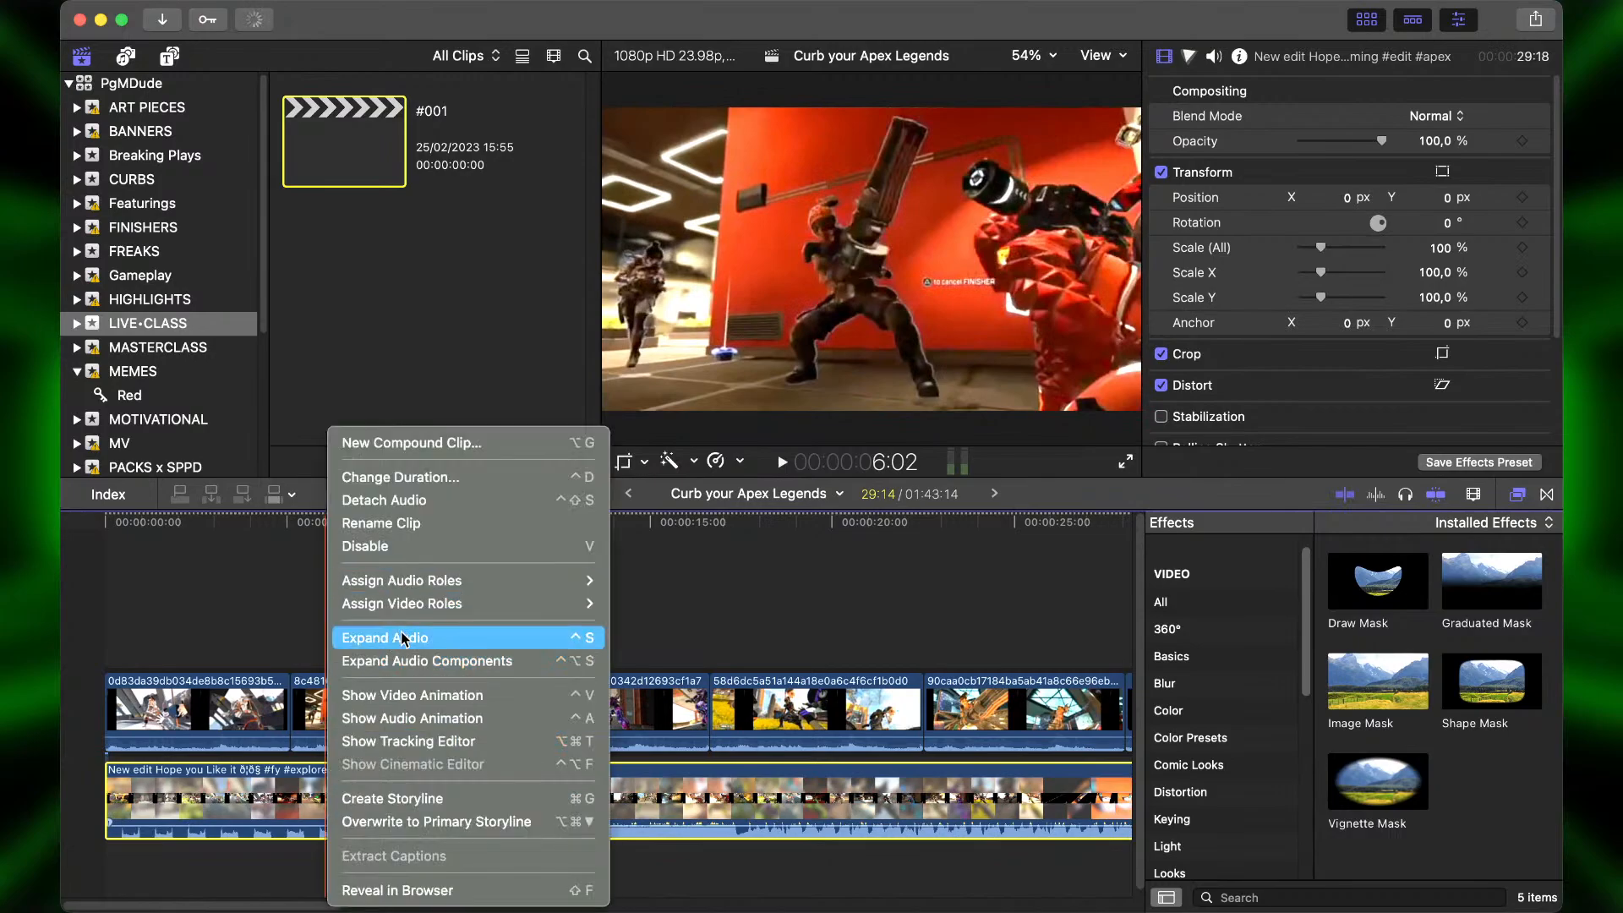
pyautogui.click(412, 505)
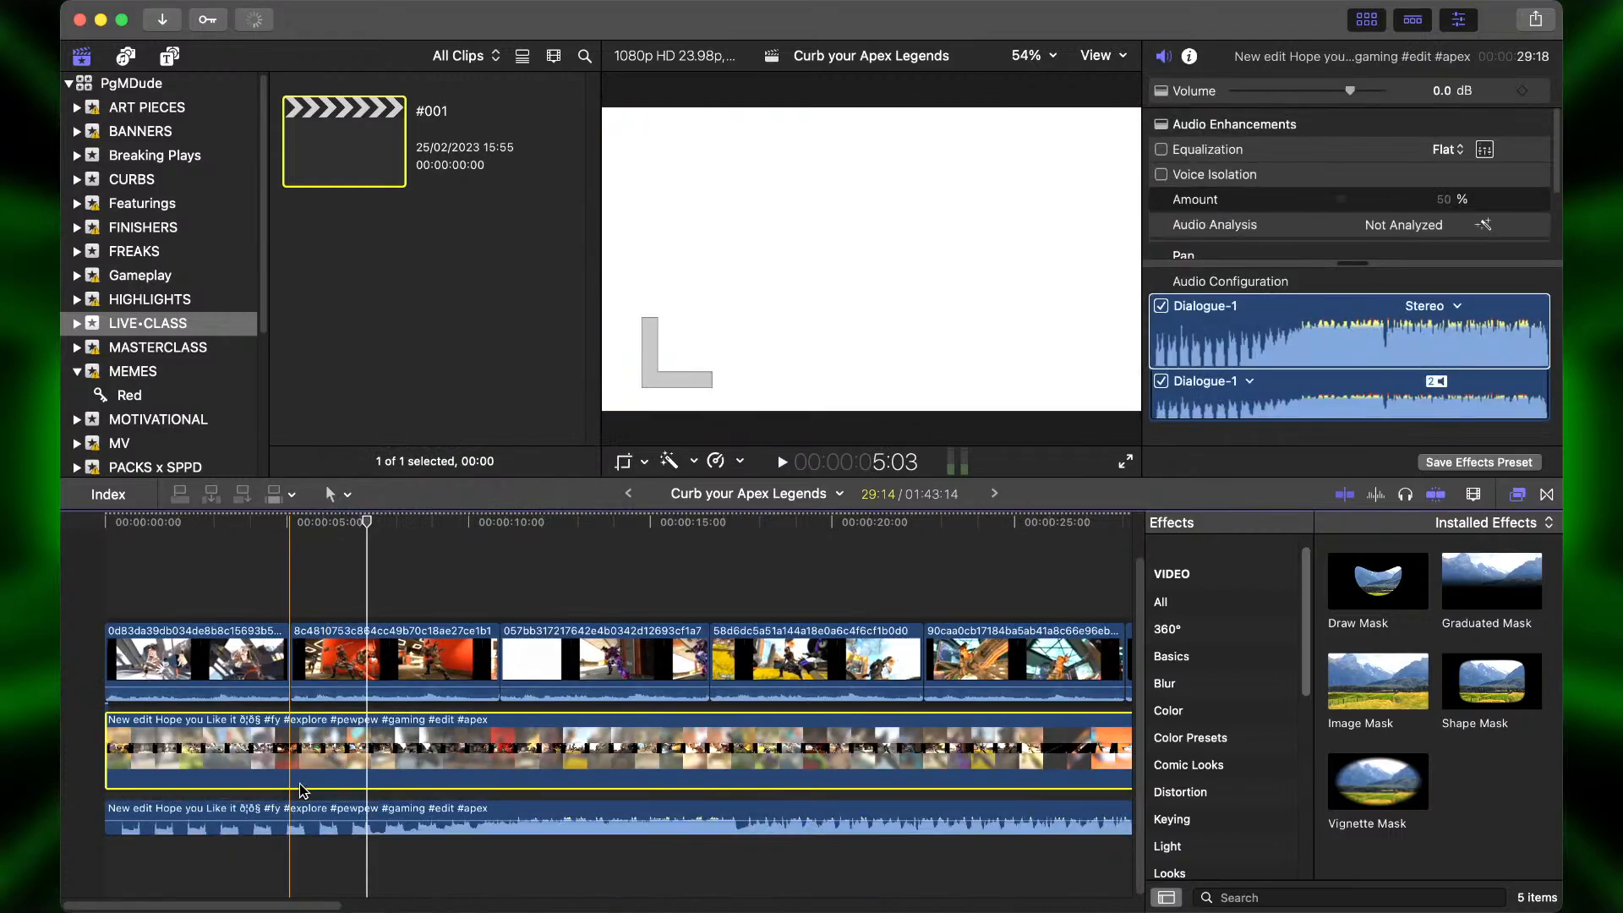
pyautogui.press('BackSpace')
pyautogui.press('super+minus')
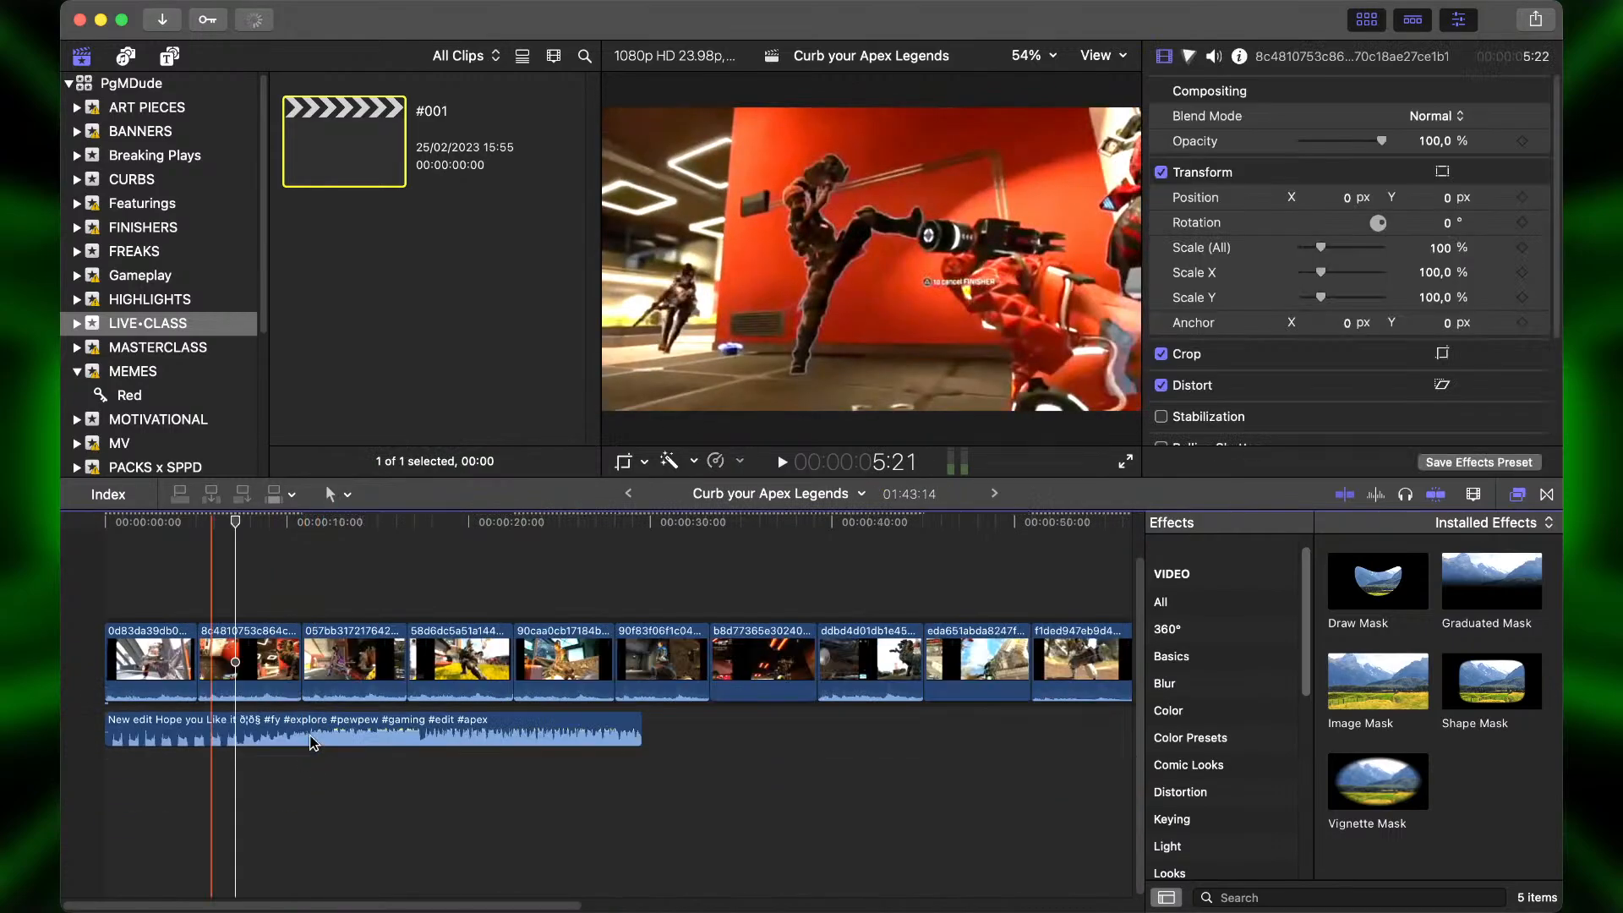
# Turn on audio skimming for the timeline.
pyautogui.click(524, 2)
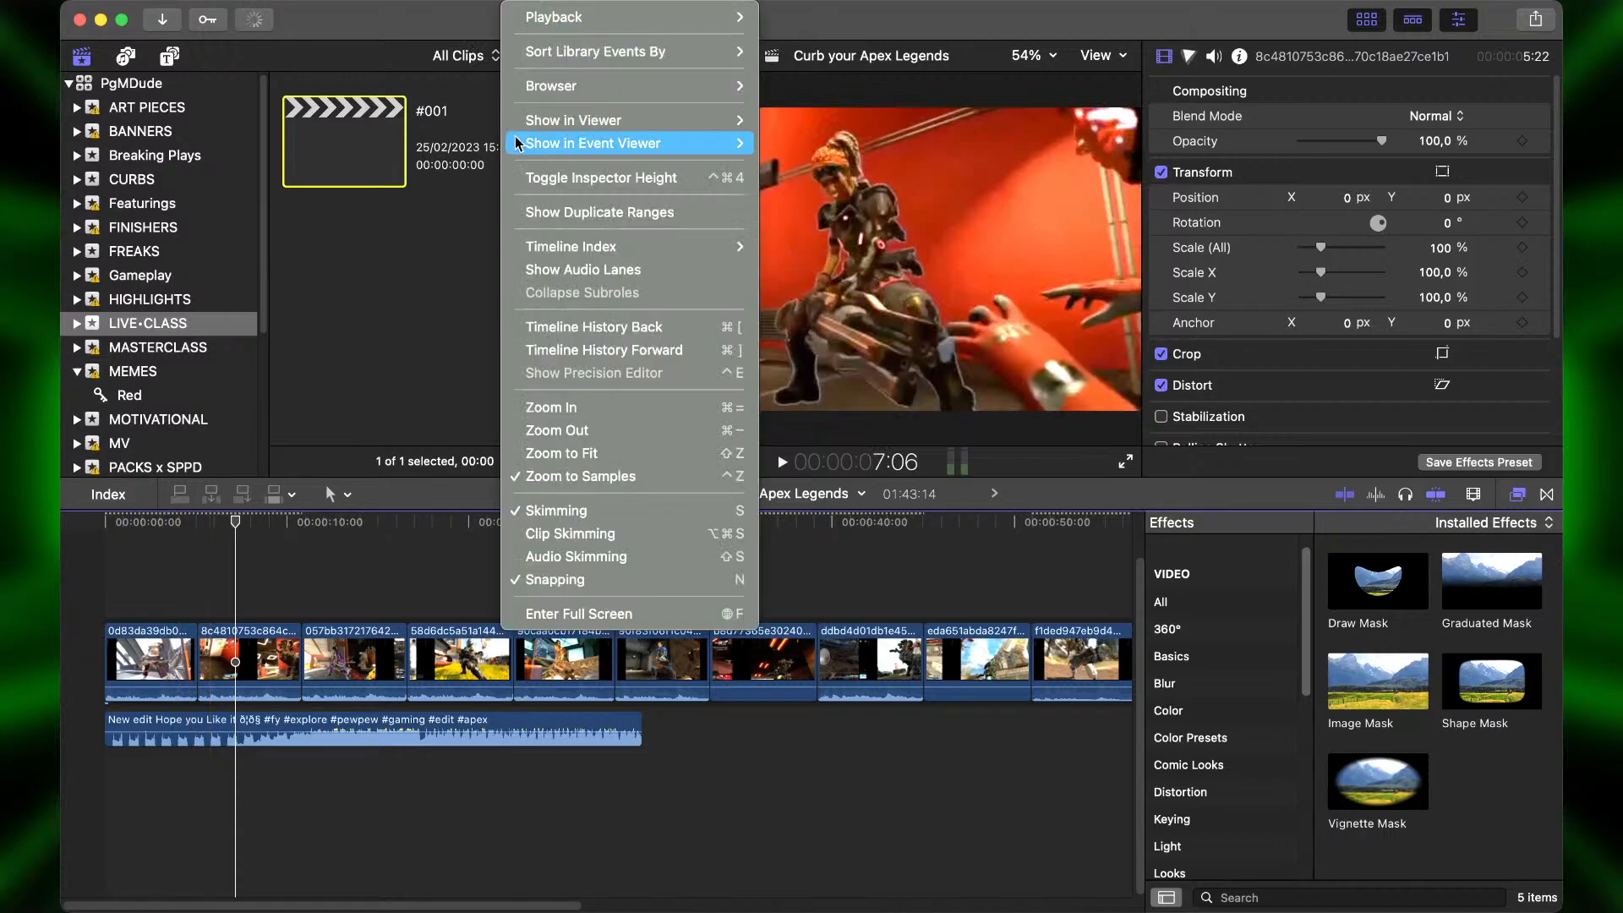
pyautogui.click(538, 564)
# Mute all 18 main storyline clips by setting their volume to -∞ dB.
pyautogui.press('super+minus')
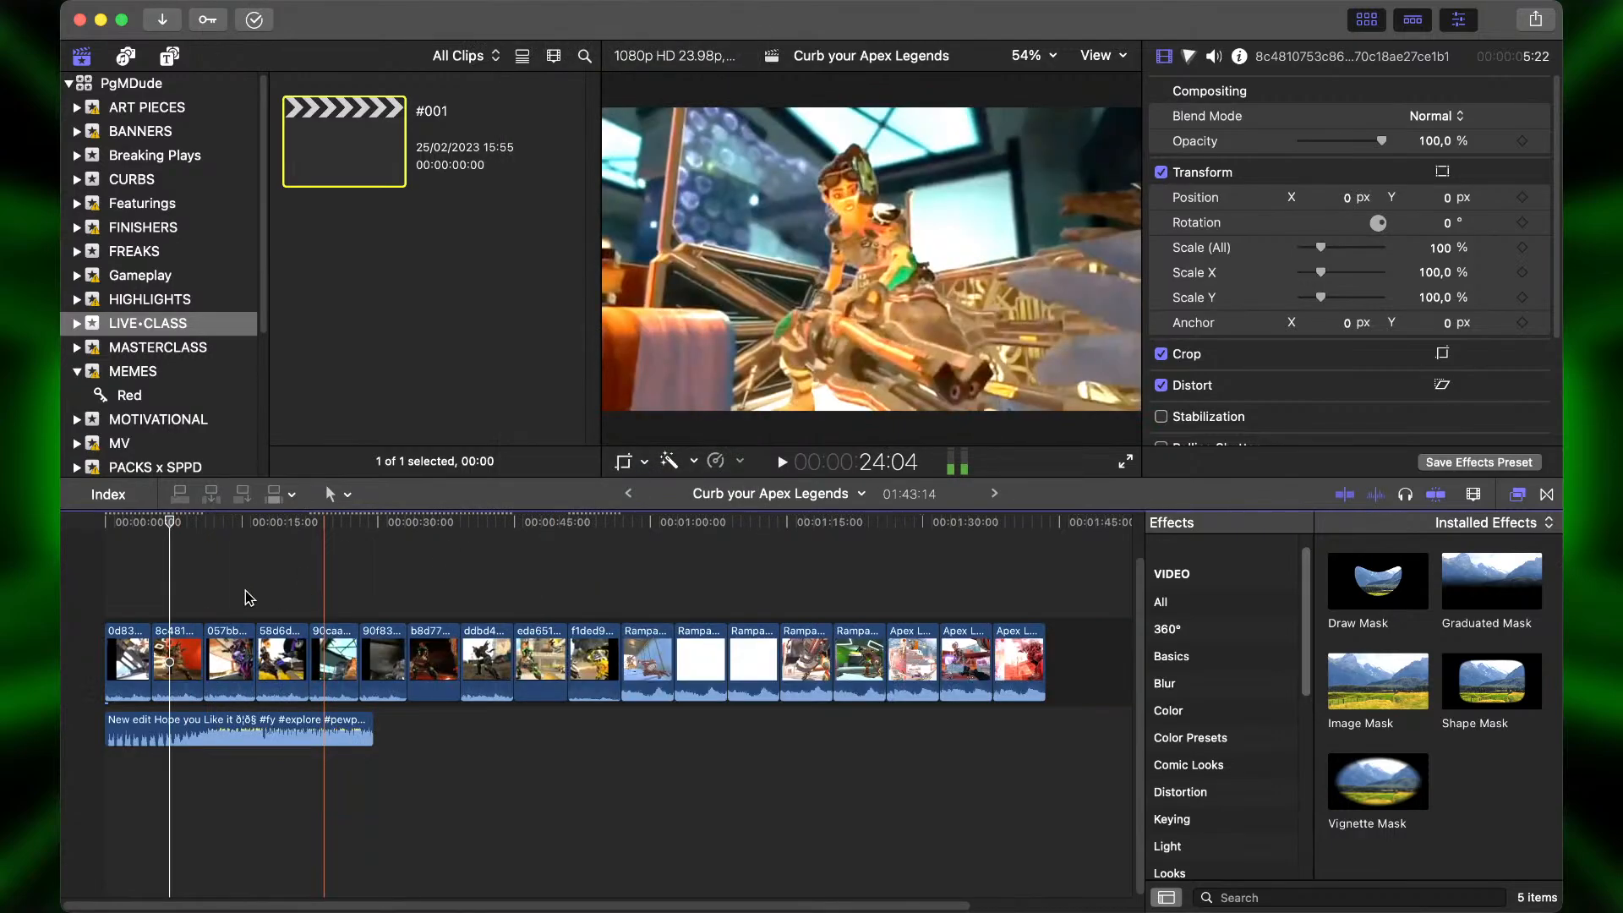
pyautogui.moveTo(127, 603); pyautogui.dragTo(1035, 667)
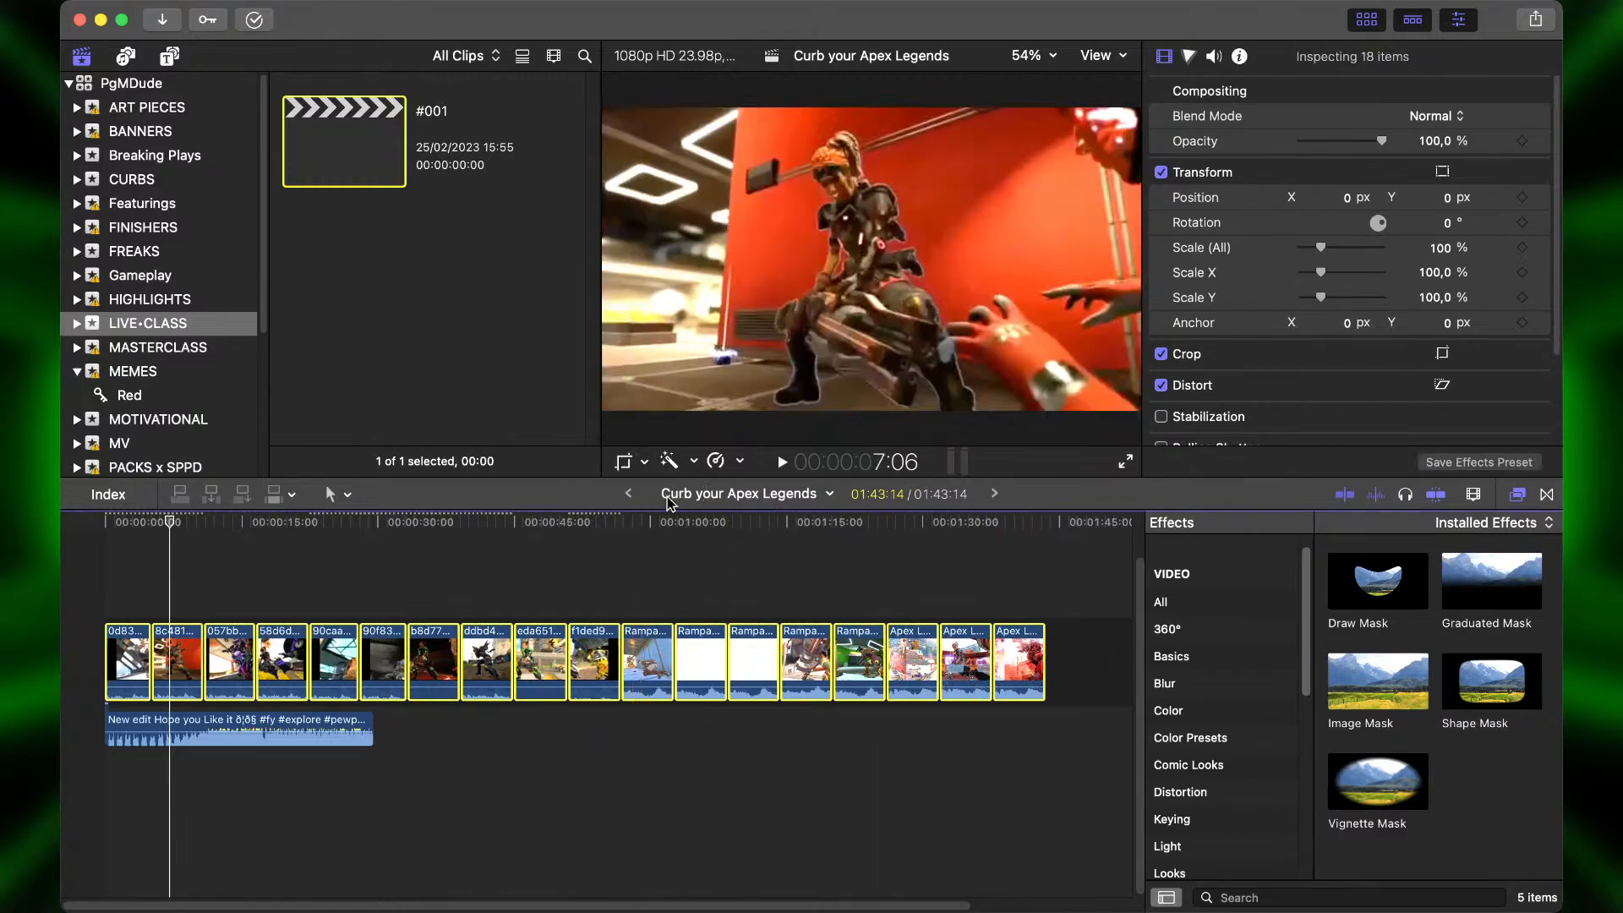
pyautogui.click(1206, 55)
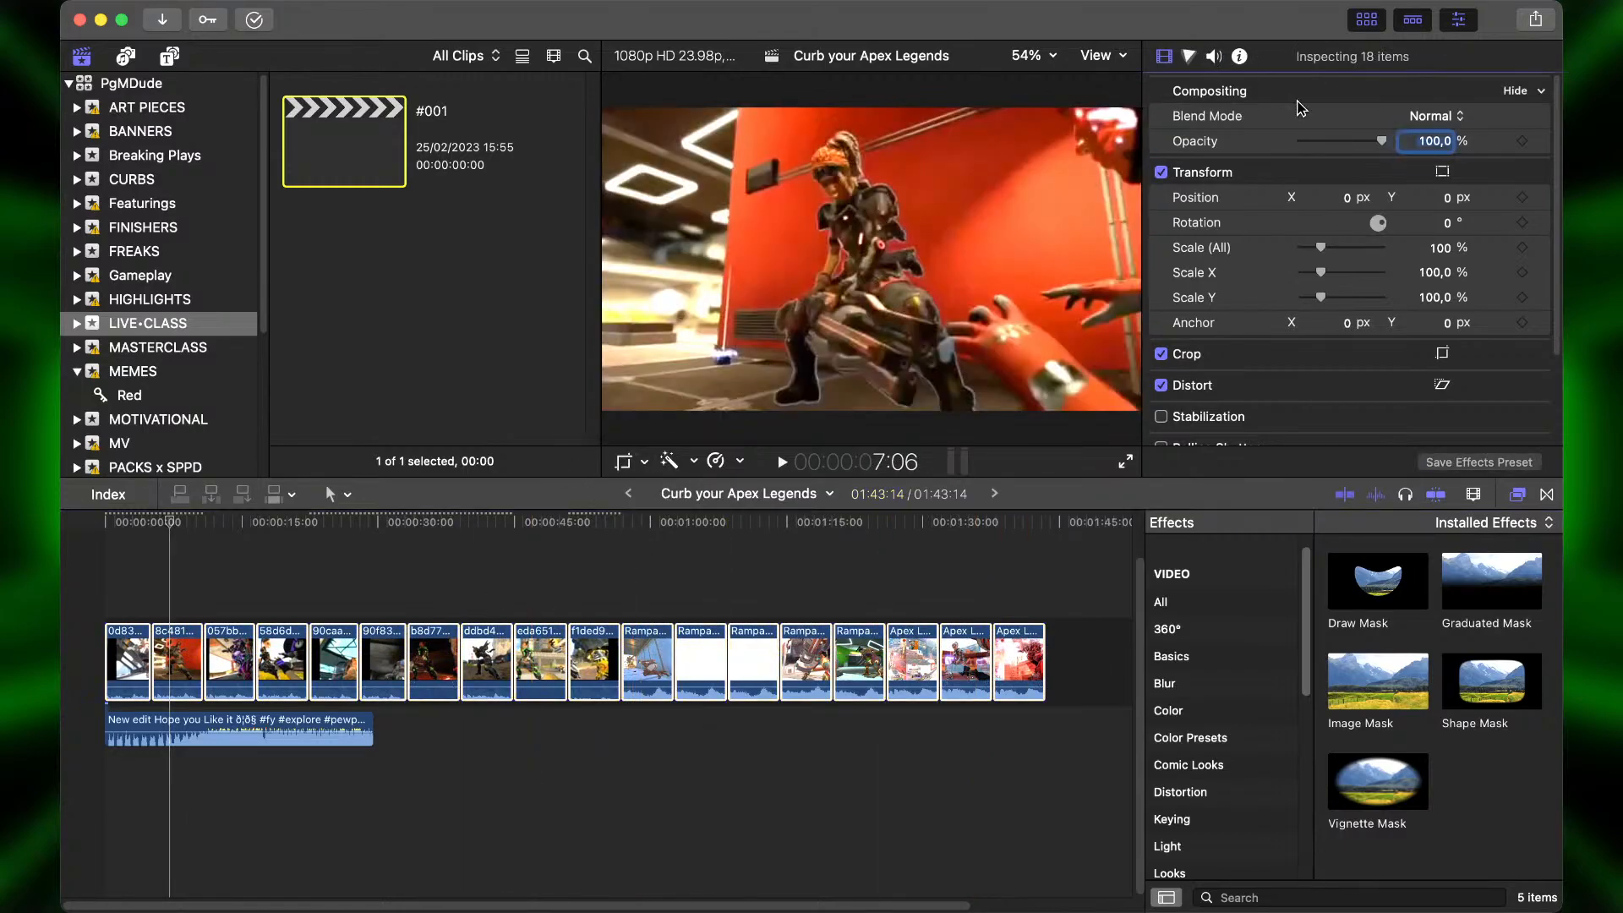
pyautogui.click(1214, 59)
pyautogui.moveTo(1350, 91); pyautogui.dragTo(1029, 90)
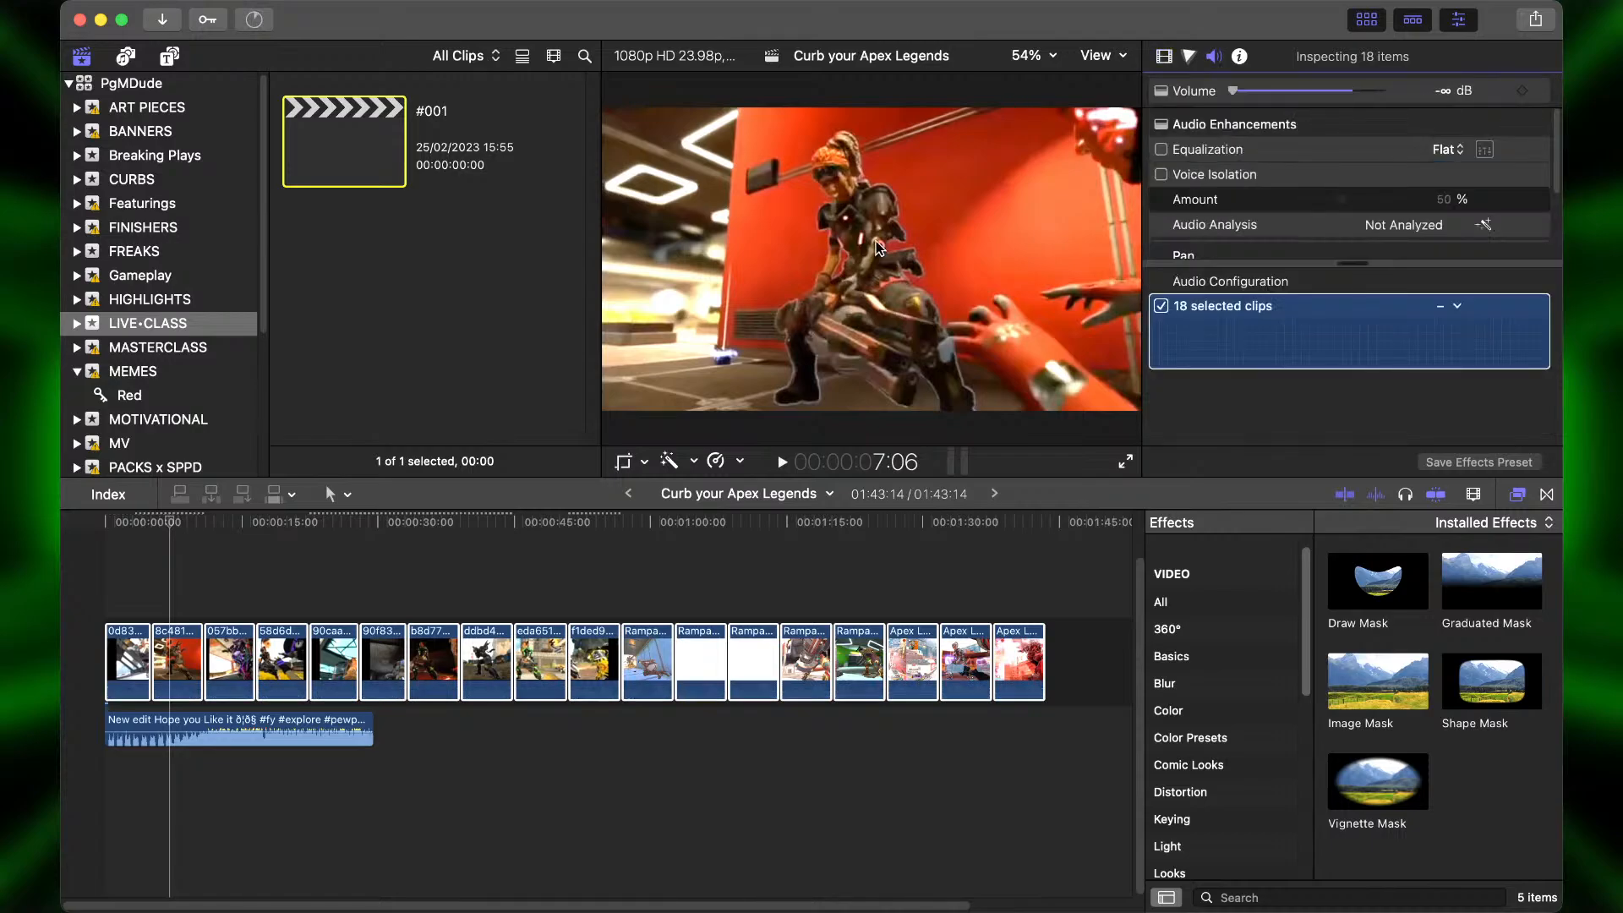
# Examine the music waveform at the start of the timeline and place the playhead on the first beat, at 00:11.
pyautogui.click(62, 570)
pyautogui.press('super+equal')
pyautogui.press('super+equal')
pyautogui.press('super+equal')
pyautogui.press('super+equal')
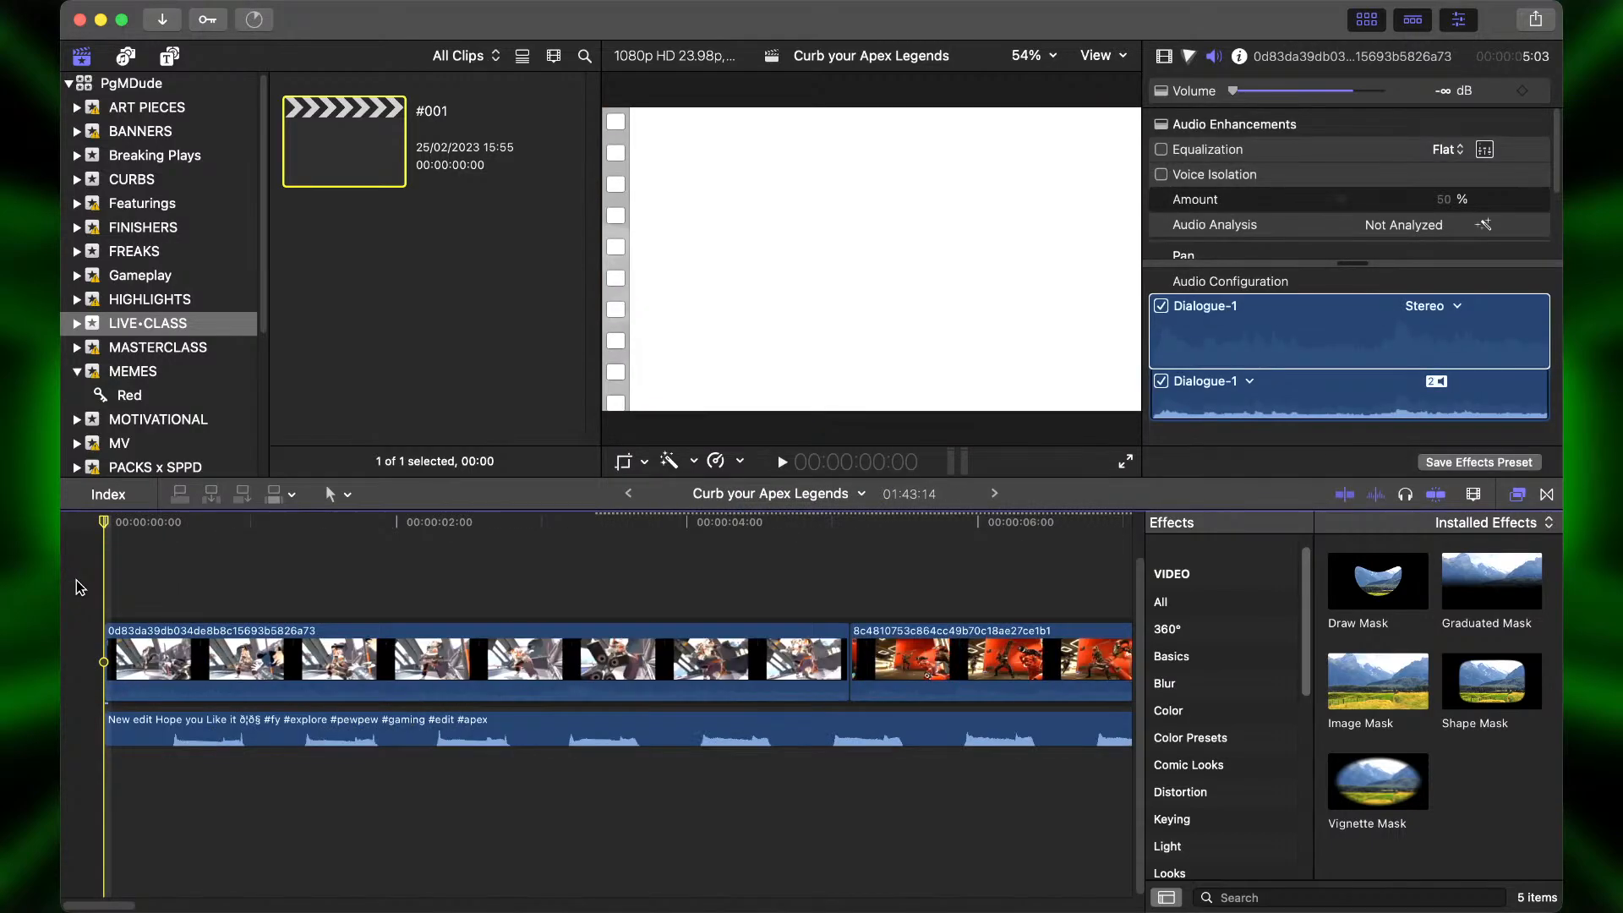
pyautogui.press('super+equal')
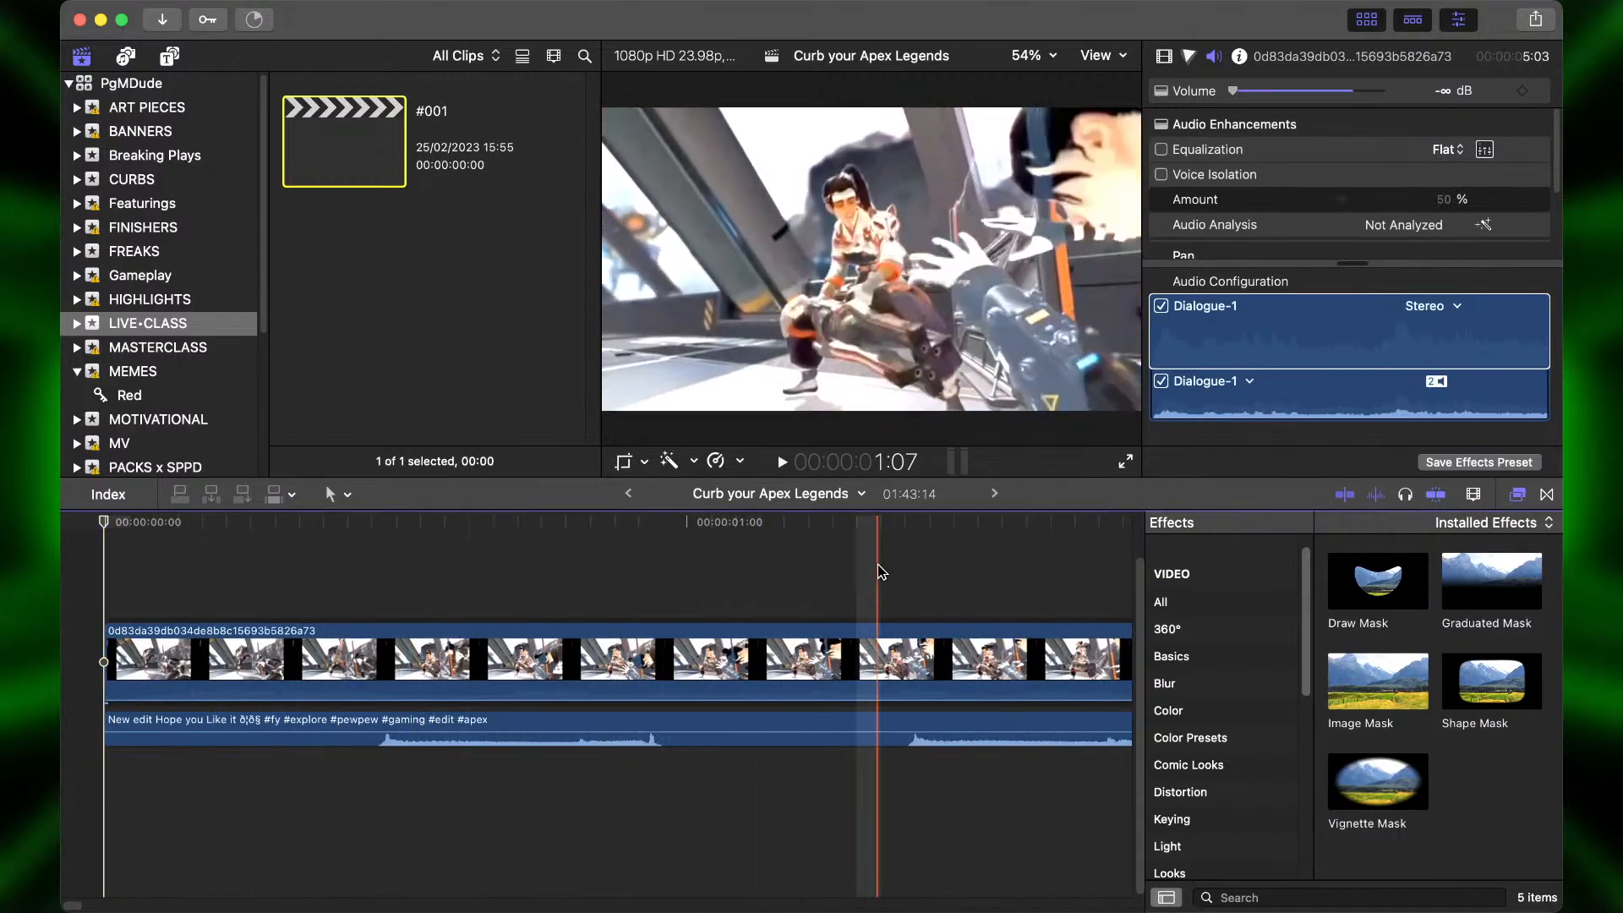
pyautogui.press('super+minus')
pyautogui.press('super+minus')
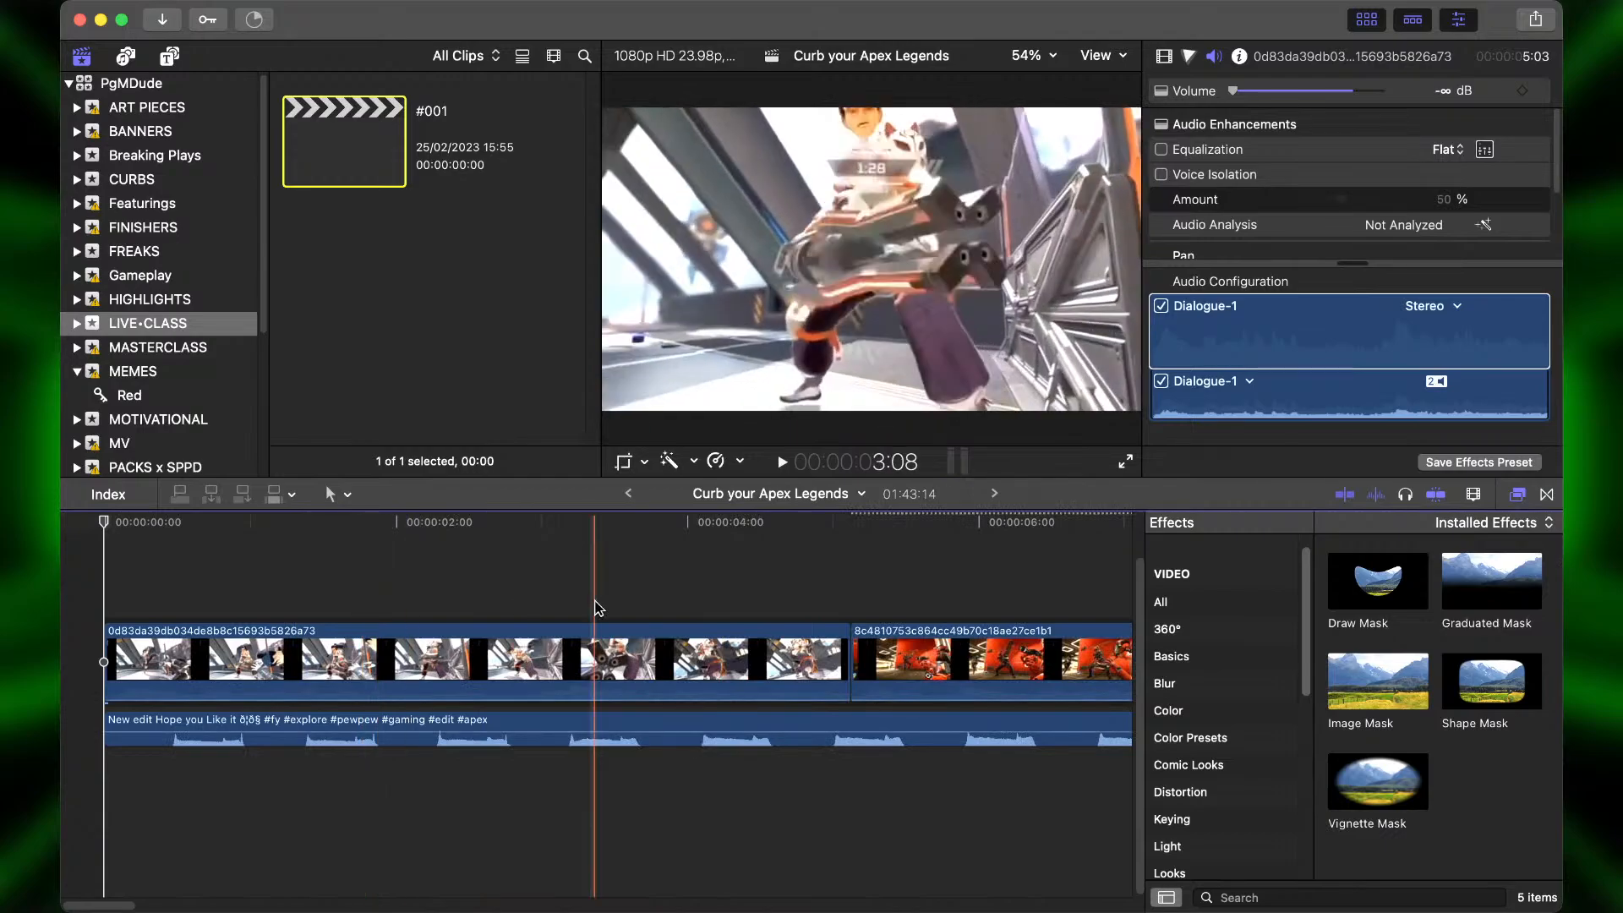
pyautogui.click(174, 610)
pyautogui.press('super+equal')
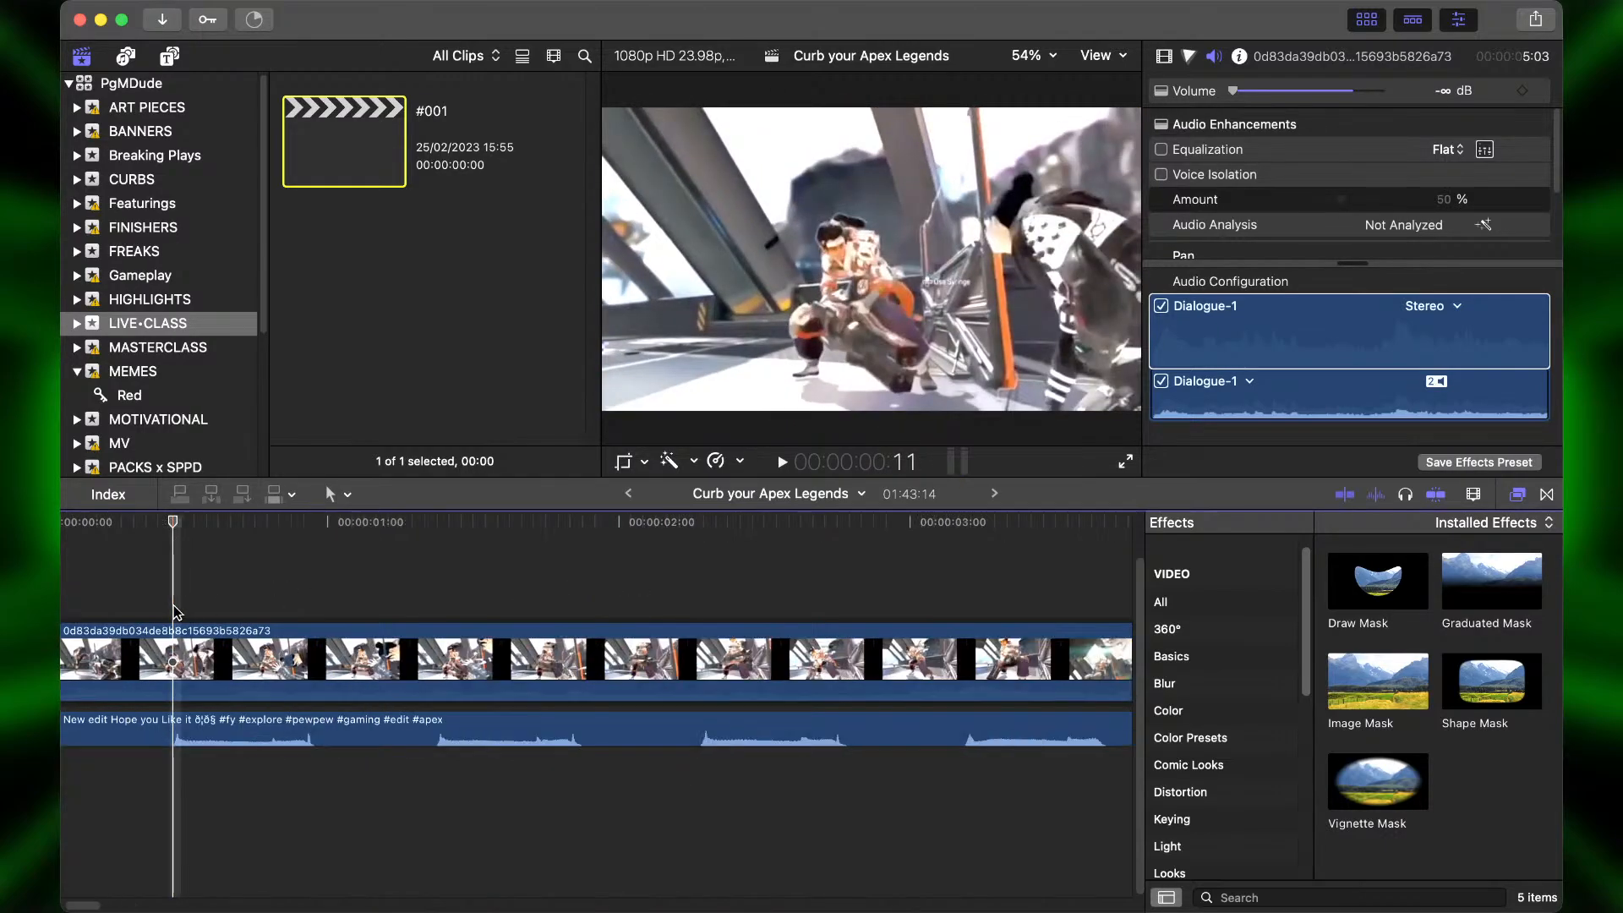
pyautogui.press('super+minus')
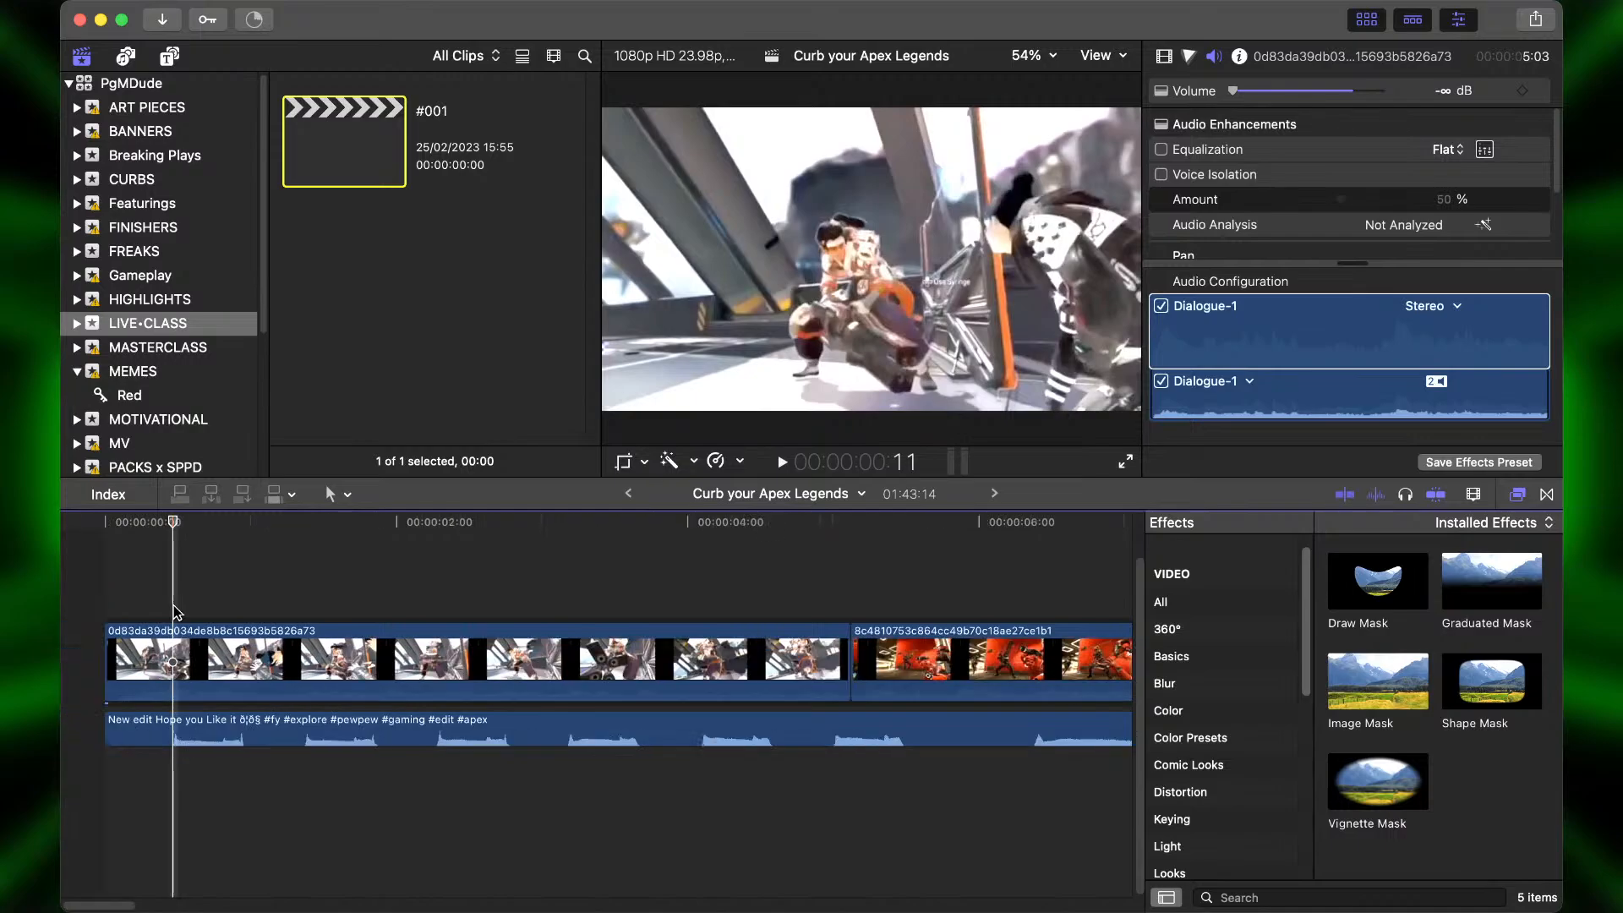
# Play the opening seconds of the edit to check how the beats fall against the first clip.
pyautogui.press('super+minus')
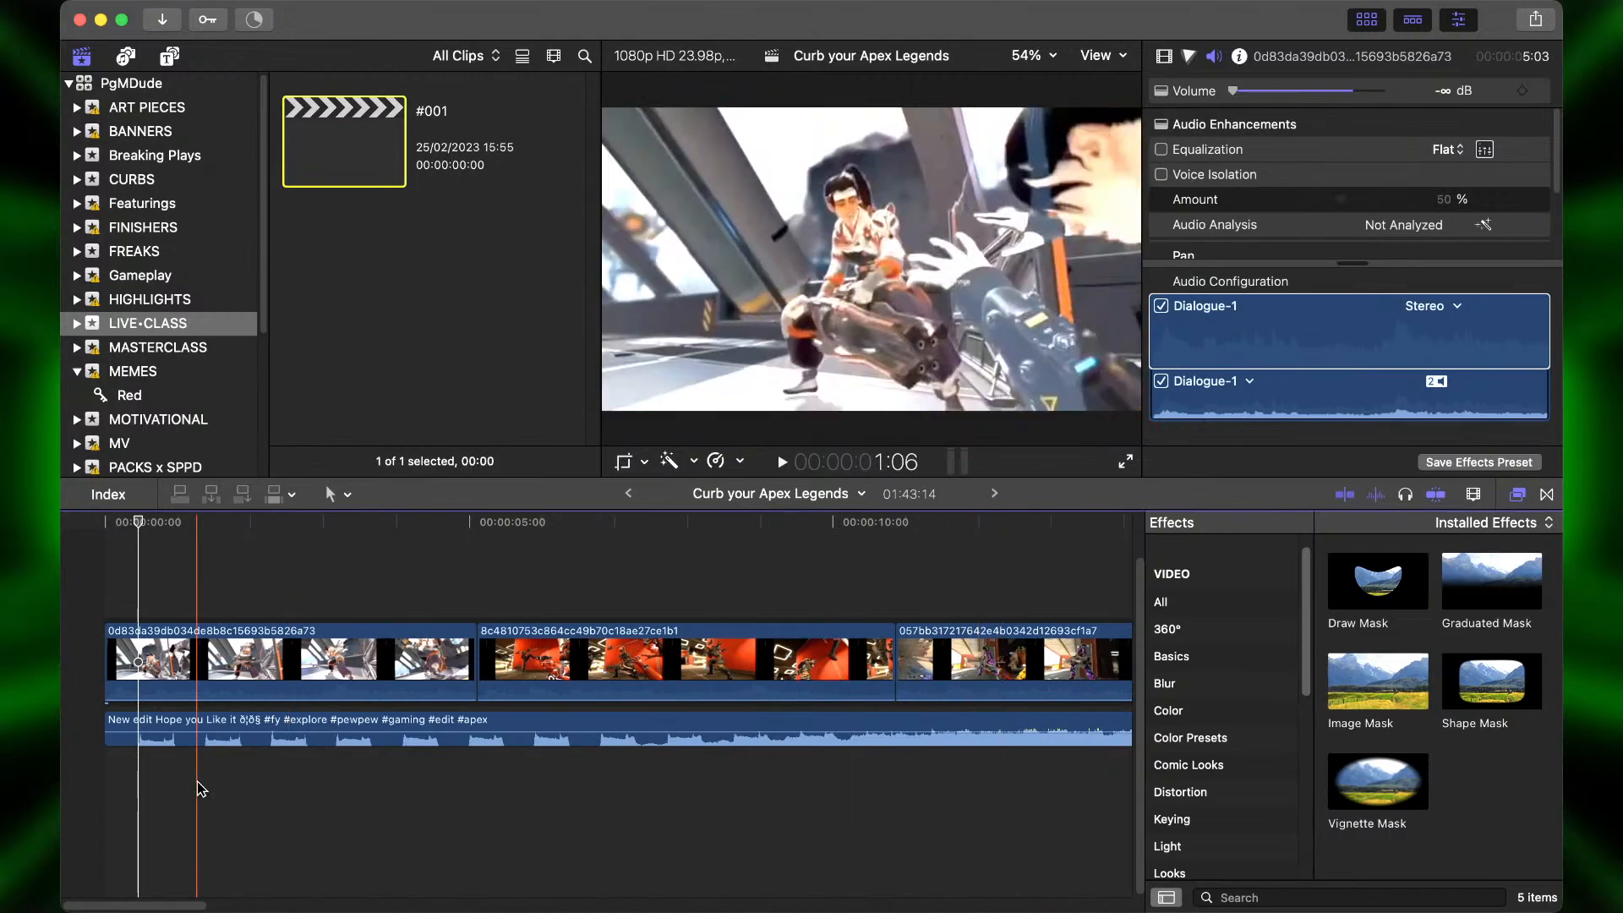
pyautogui.press('space')
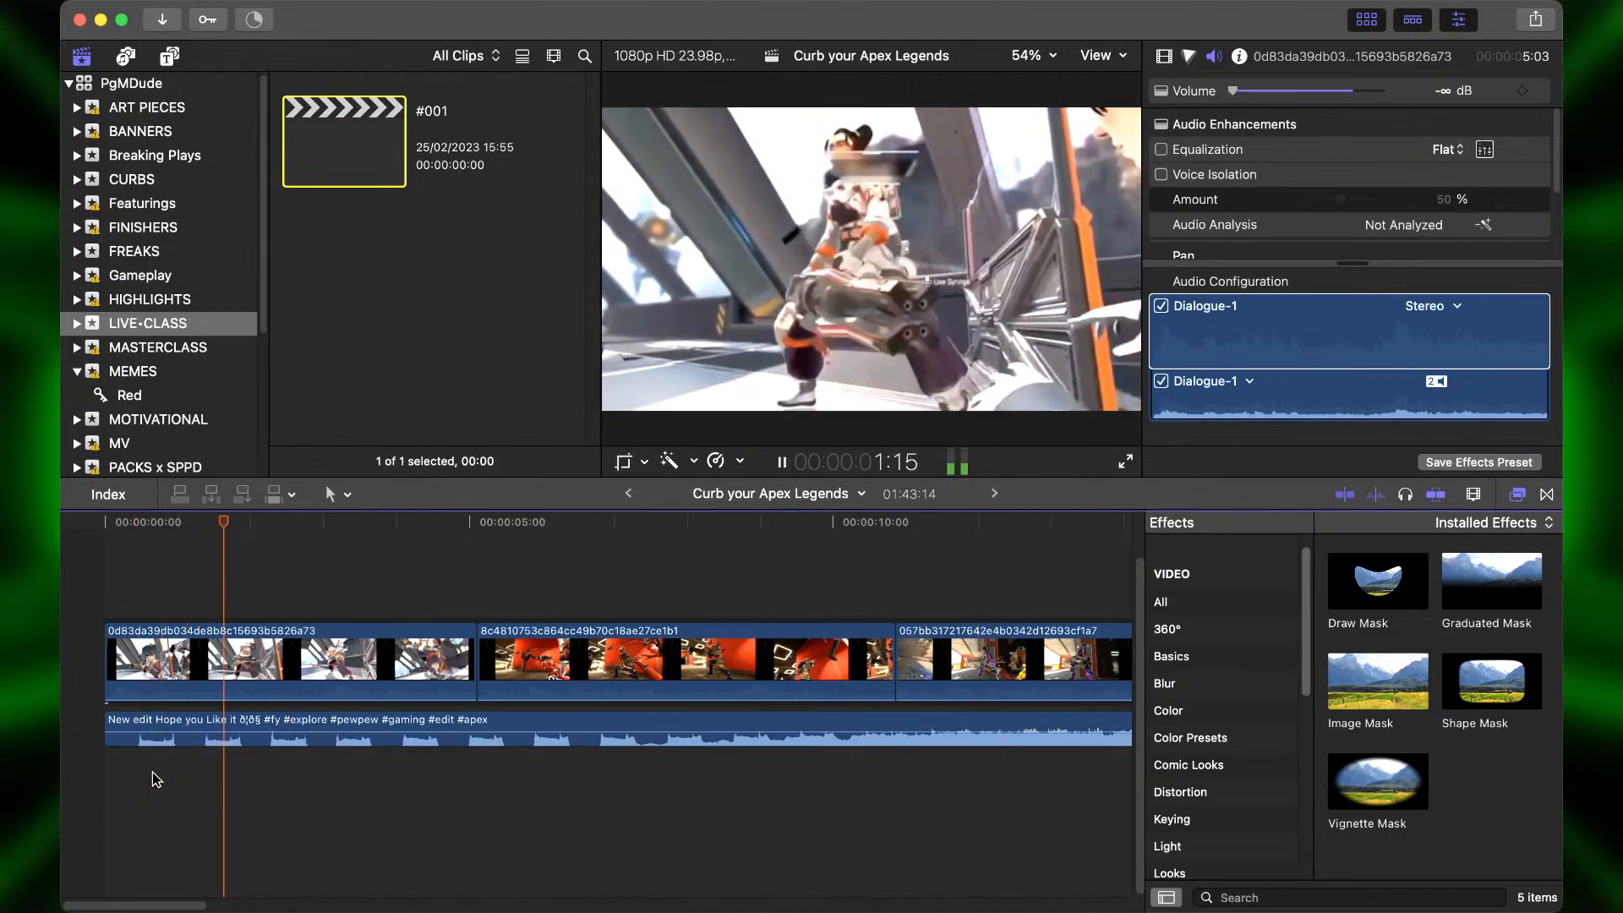
pyautogui.press('space')
pyautogui.press('super+minus')
pyautogui.press('super+minus')
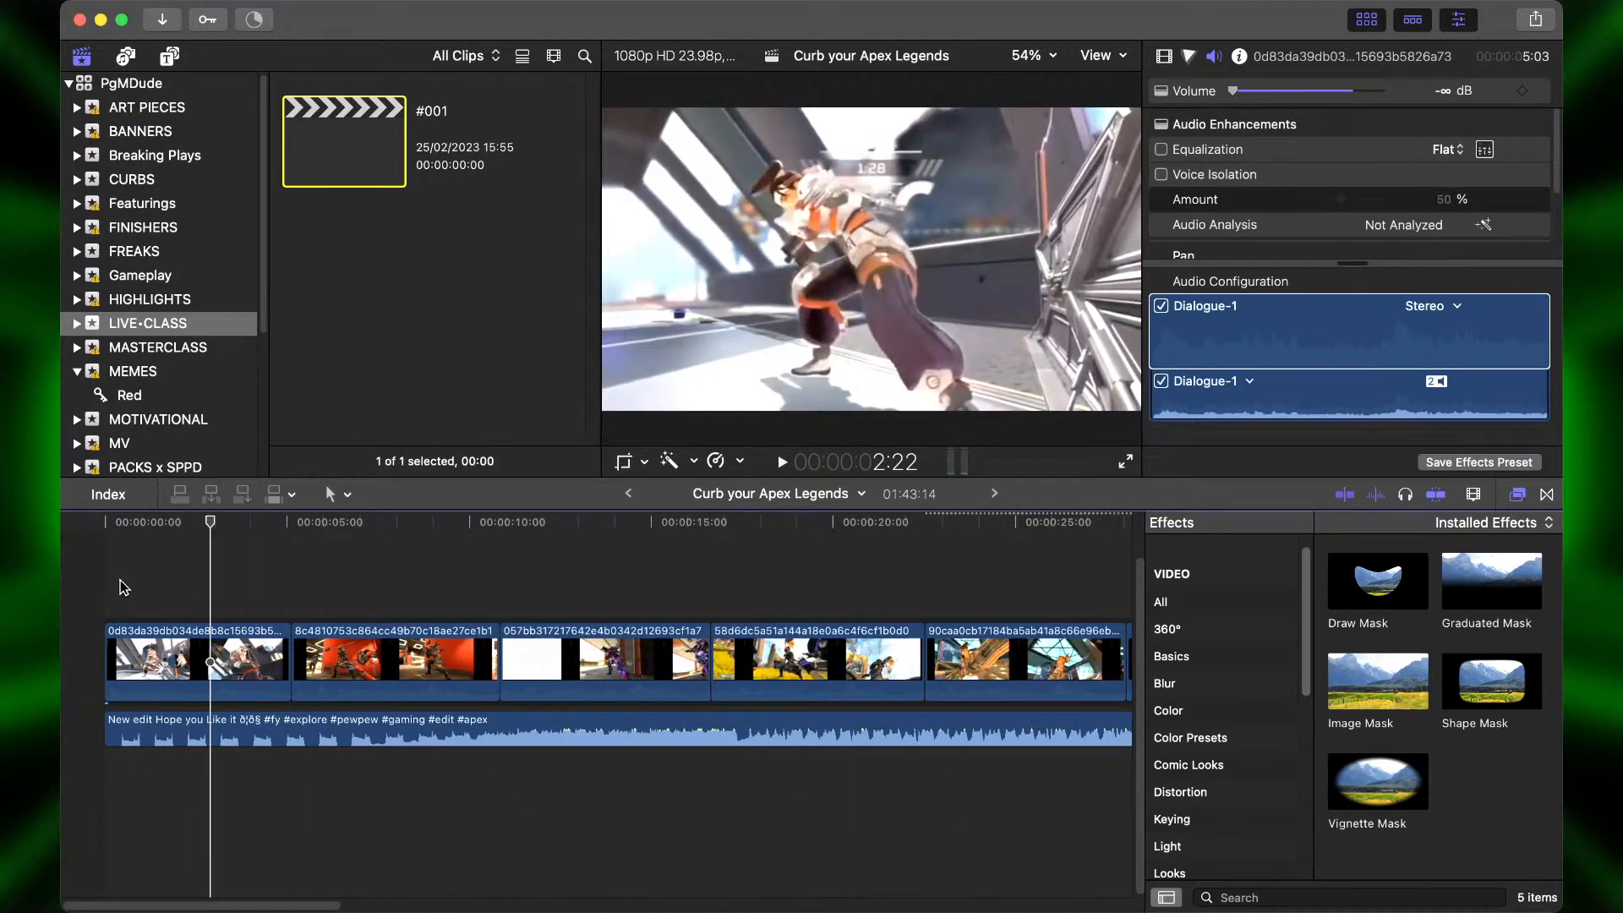
# Disable all 18 clips in the main storyline, leaving only the music track active.
pyautogui.moveTo(125, 588); pyautogui.dragTo(1310, 677)
pyautogui.hscroll(-10, 597, 664)
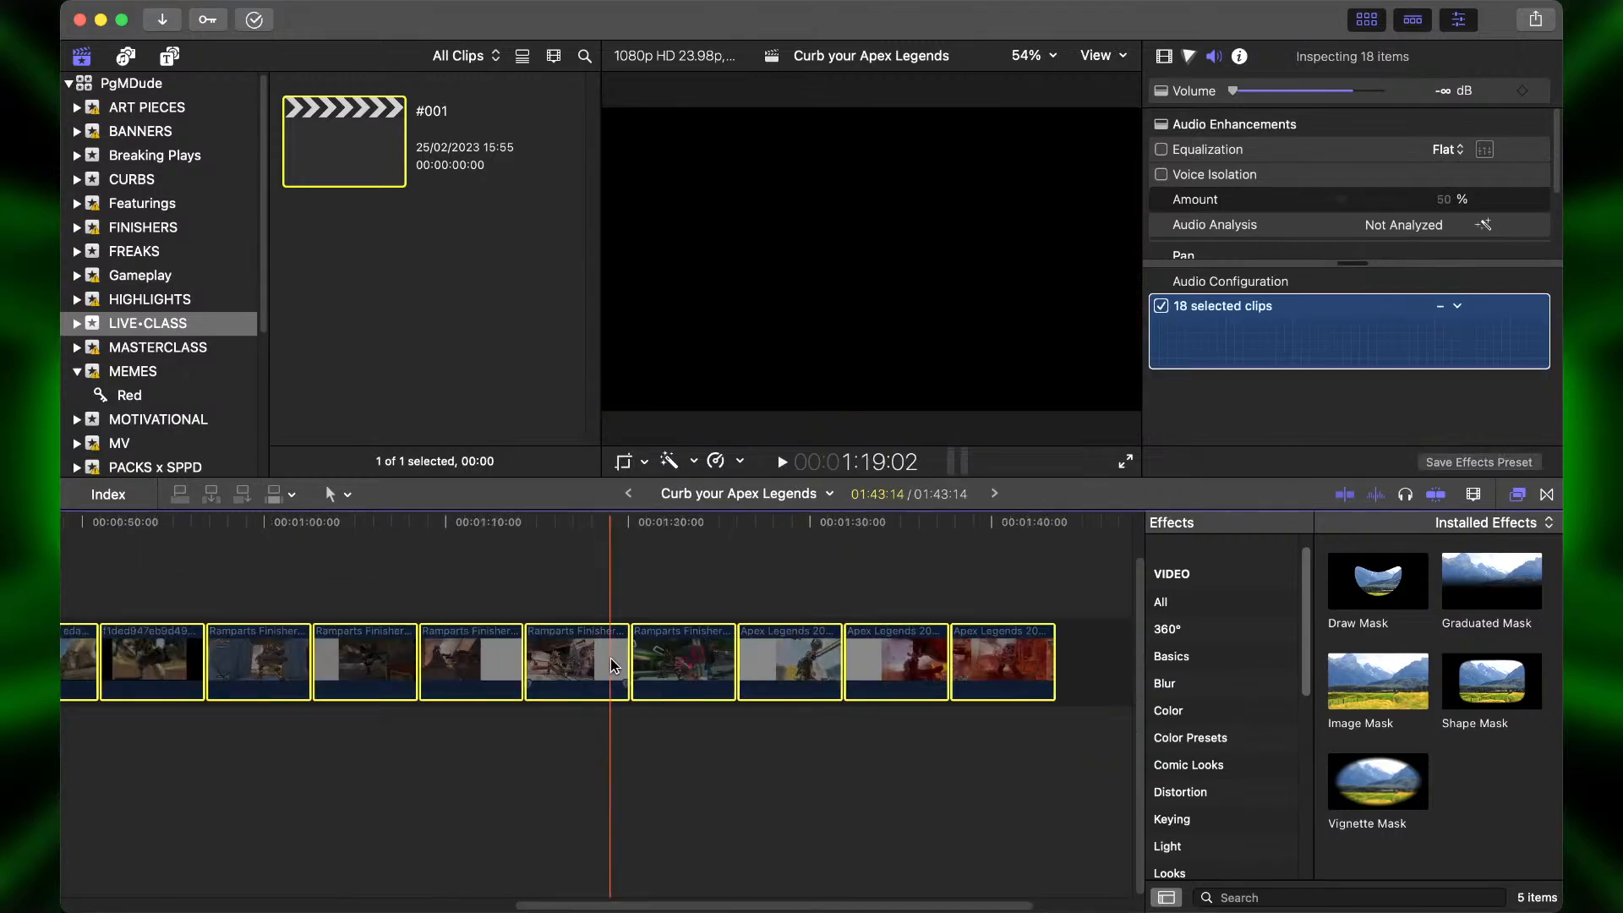
pyautogui.click(64, 575)
# Play the music from the start and add markers to the music track on the beats at about 3:04 and 6:20.
pyautogui.press('super+equal')
pyautogui.press('super+equal')
pyautogui.press('super+equal')
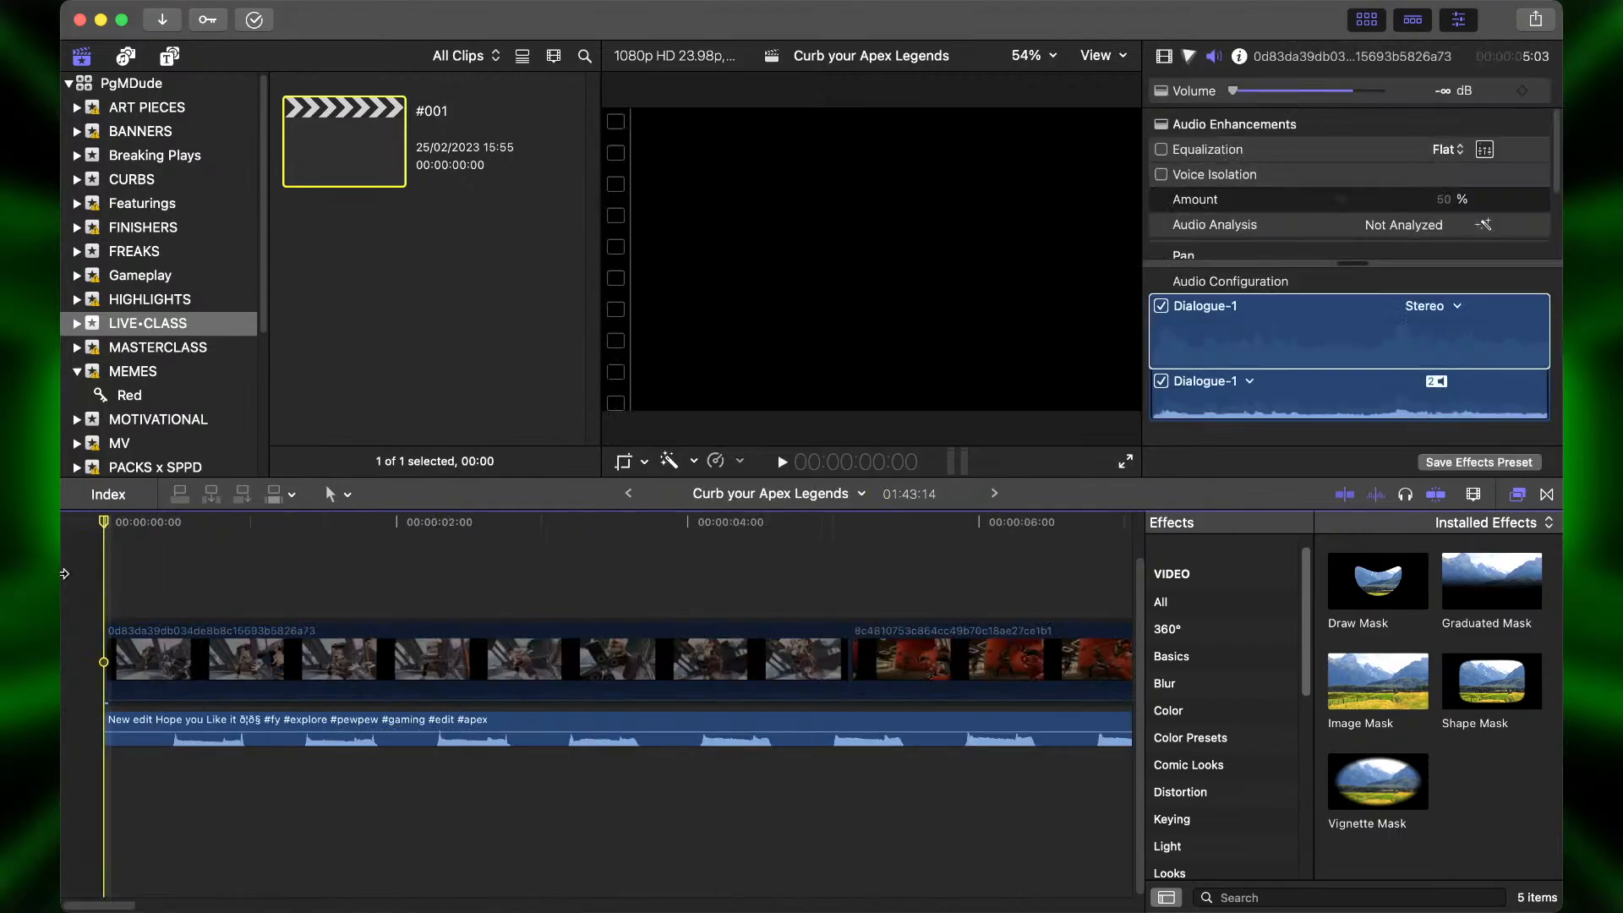
pyautogui.press('super+minus')
pyautogui.press('super+minus')
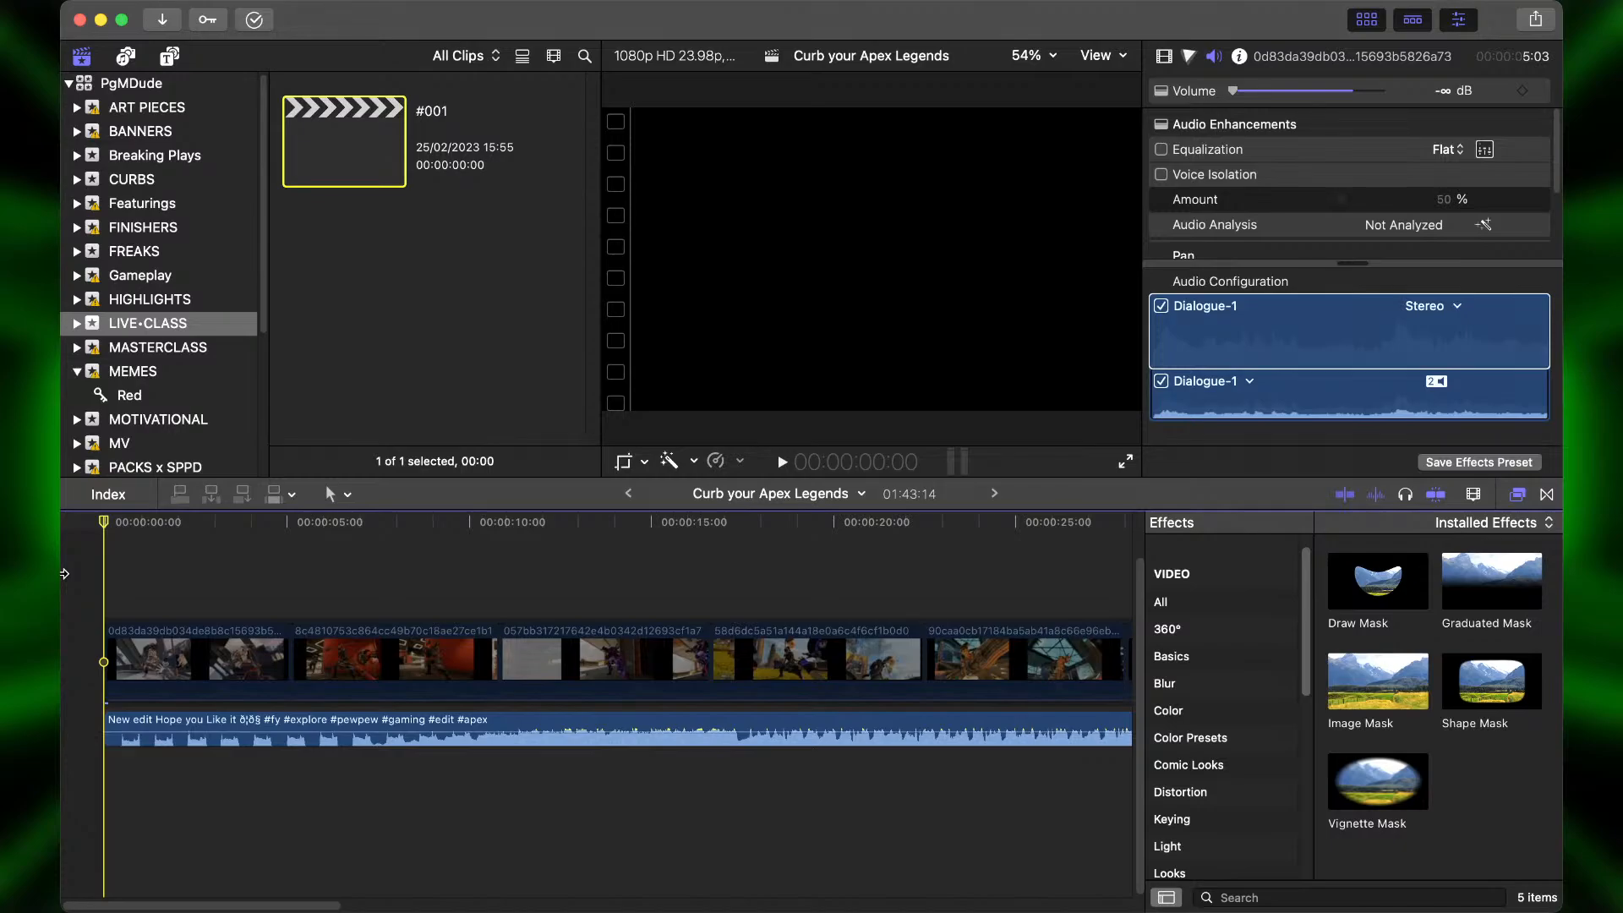
pyautogui.press('space')
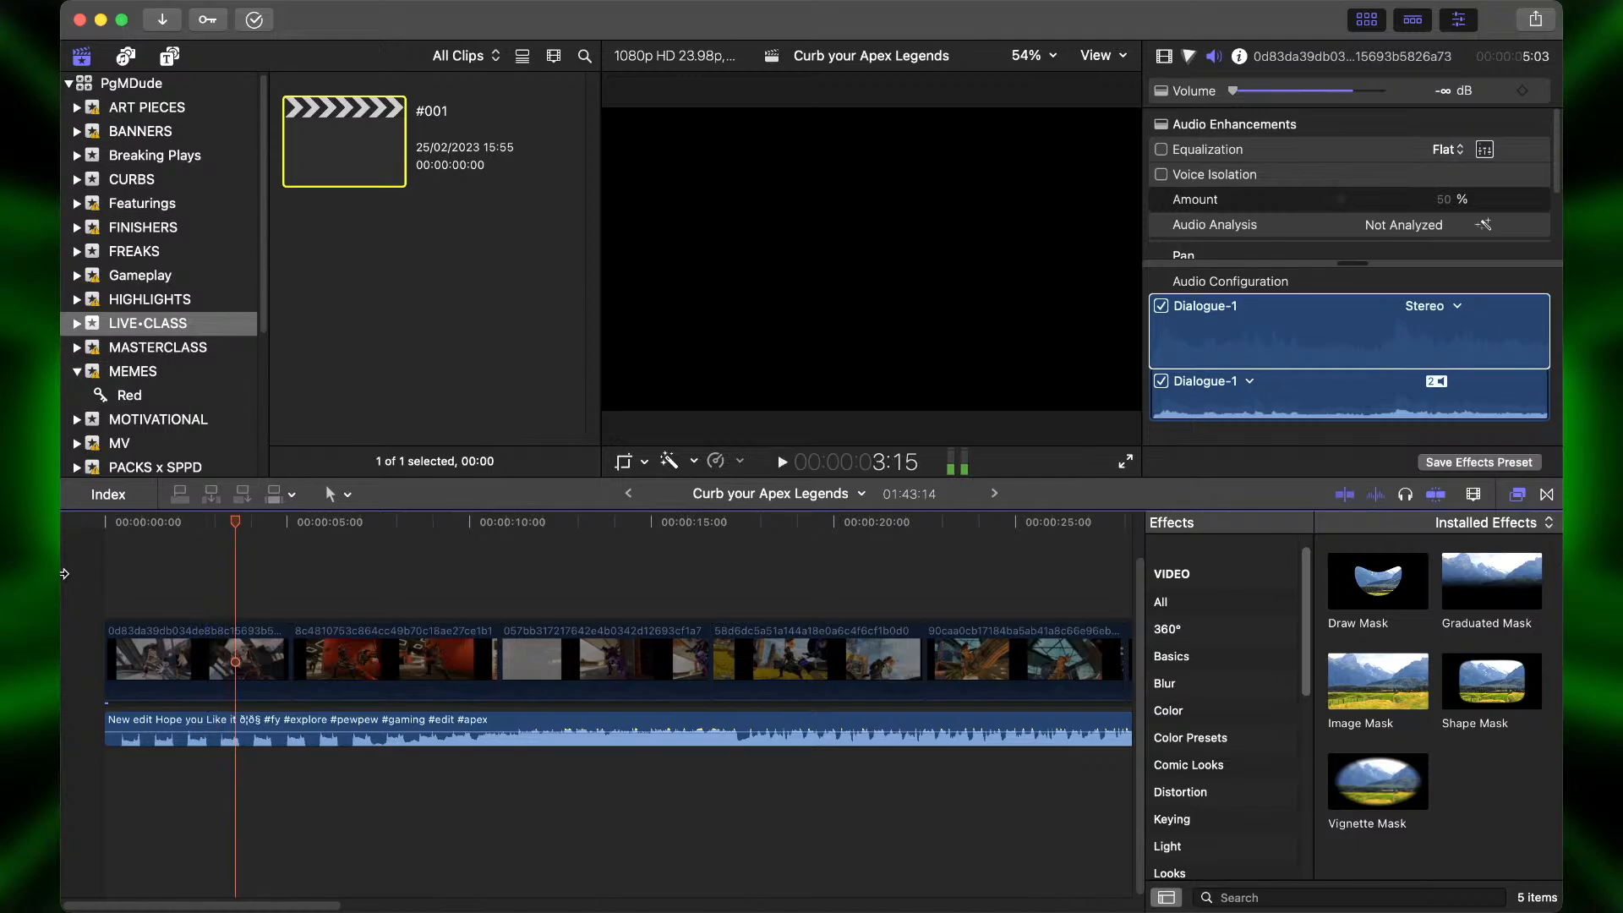
pyautogui.press('super+equal')
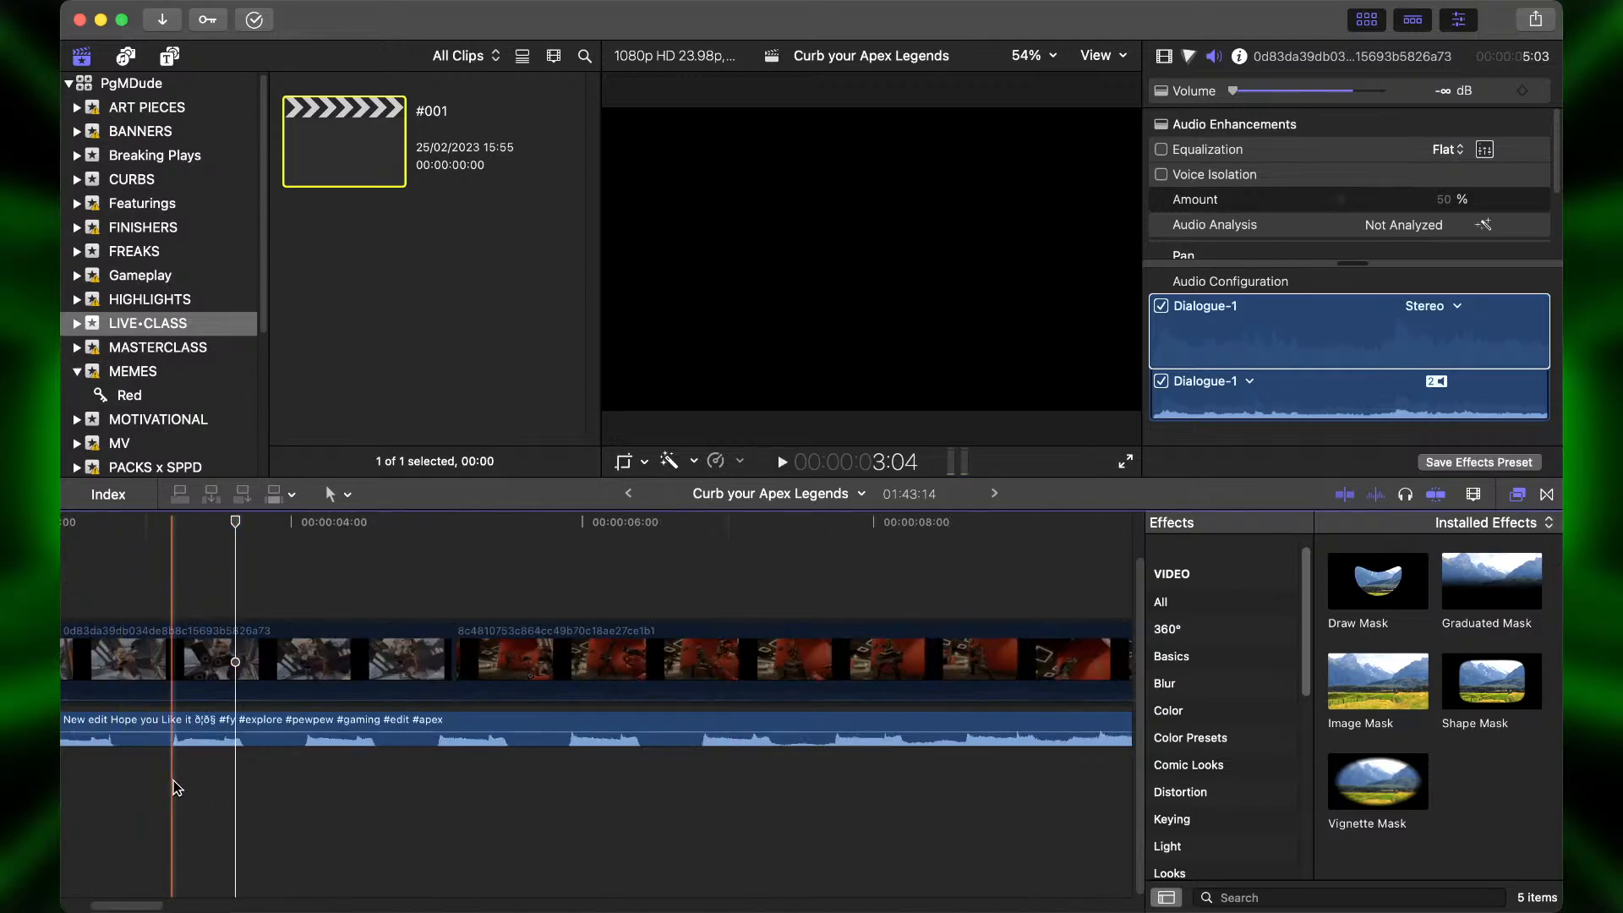
pyautogui.click(179, 732)
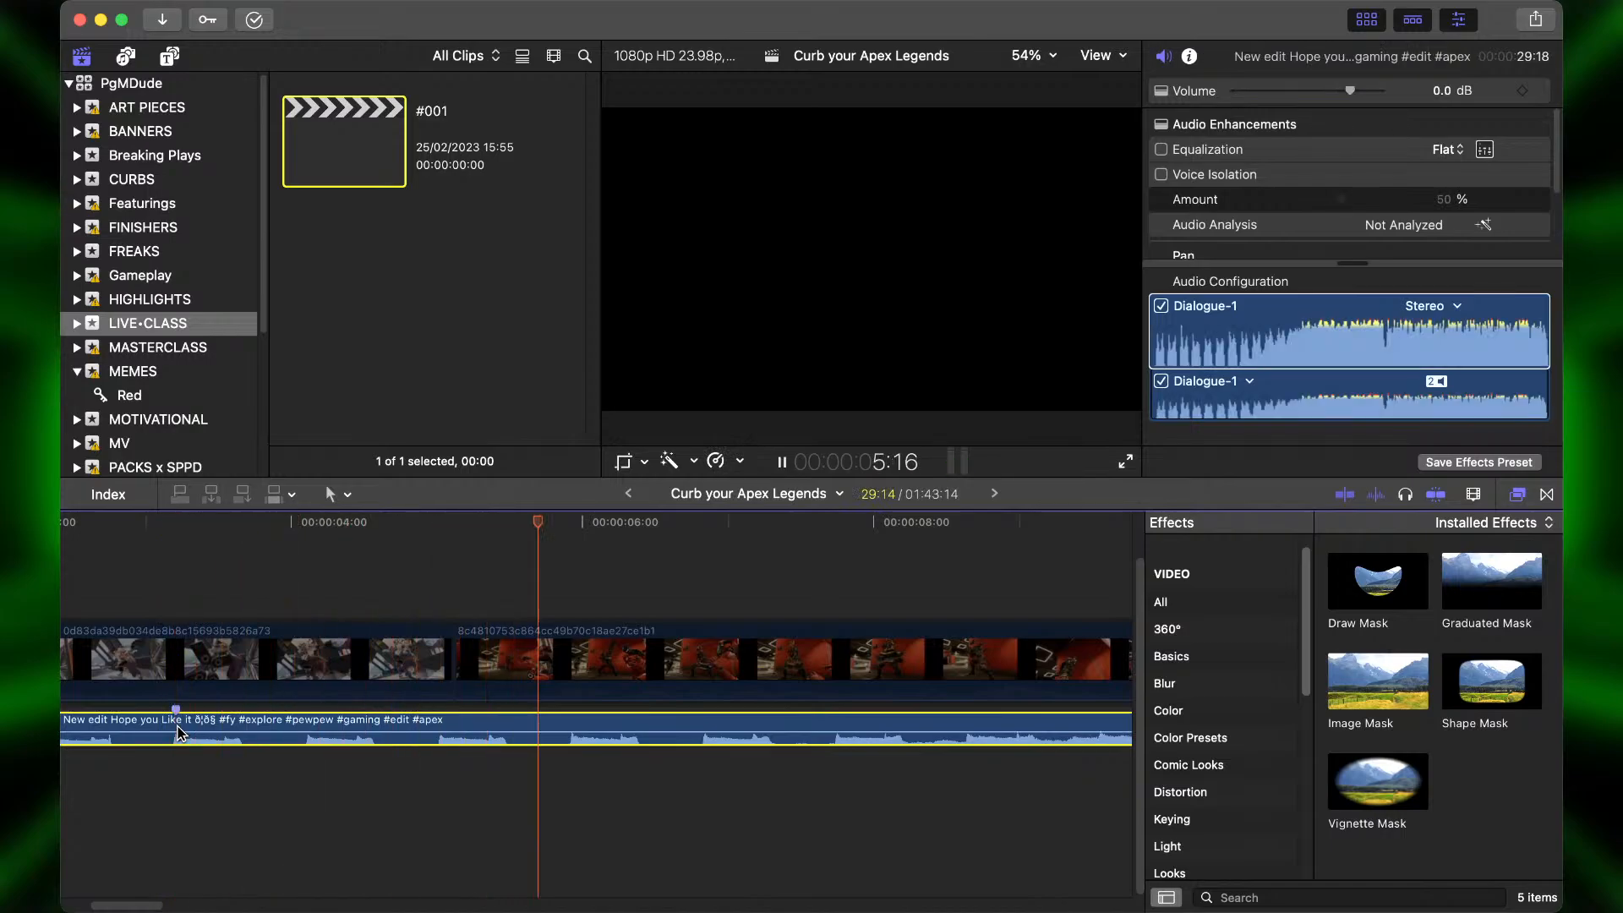
pyautogui.press('space')
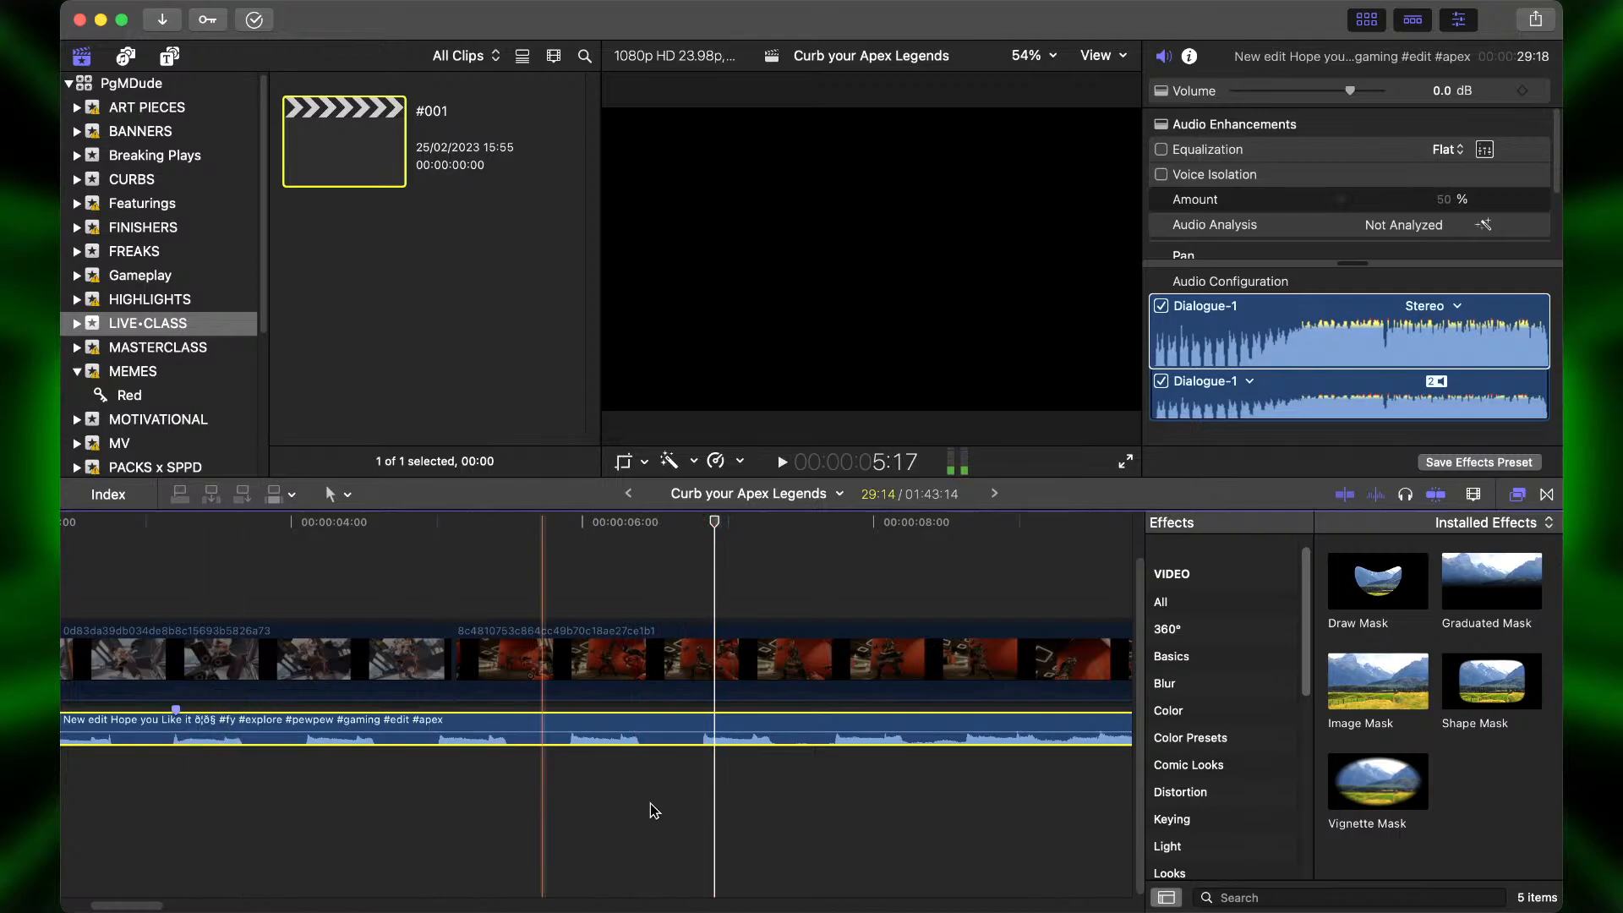
pyautogui.press('Left')
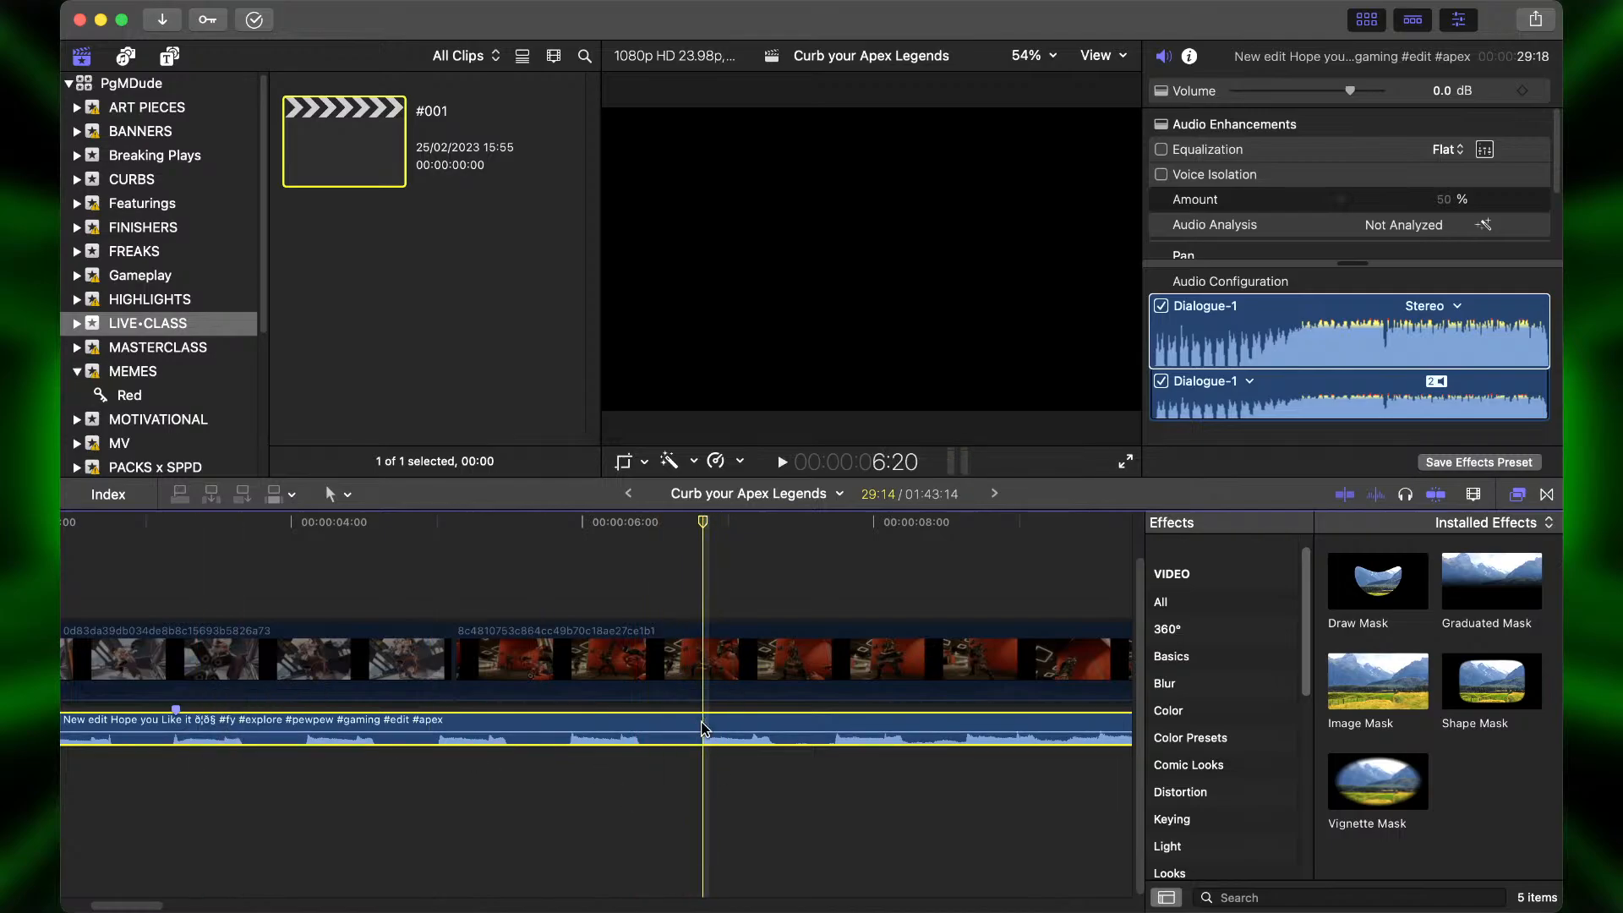
# Play on through the music and add a marker to the music track on the beat at 10:11.
pyautogui.press('space')
pyautogui.press('super+minus')
pyautogui.press('super+minus')
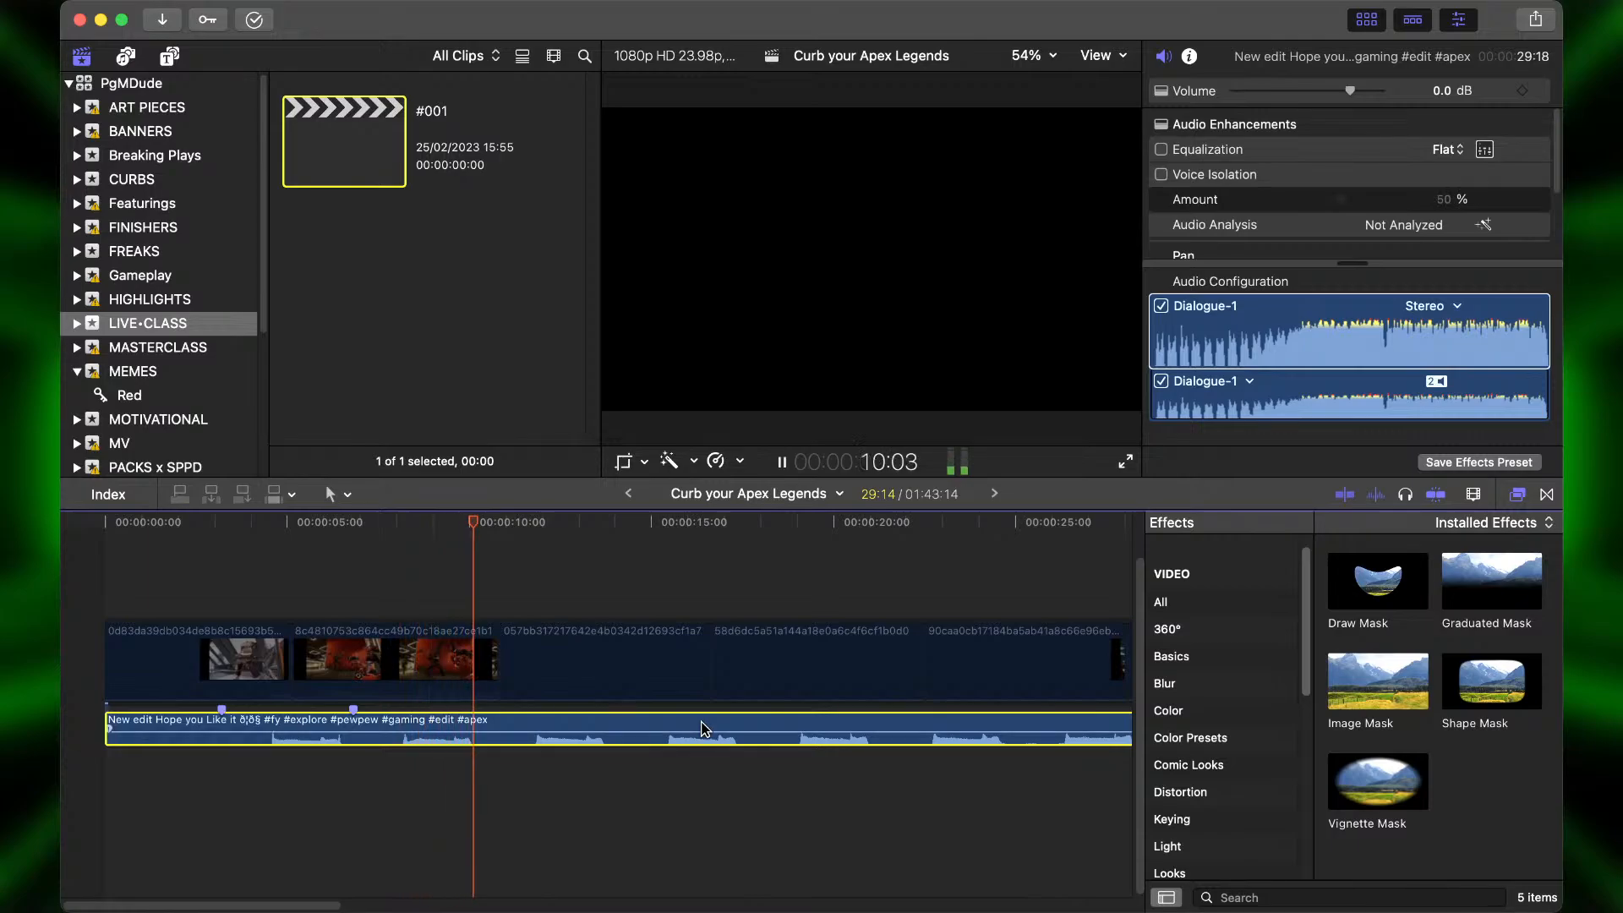
pyautogui.press('space')
pyautogui.press('super+equal')
pyautogui.press('super+equal')
pyautogui.hscroll(-3, 487, 753)
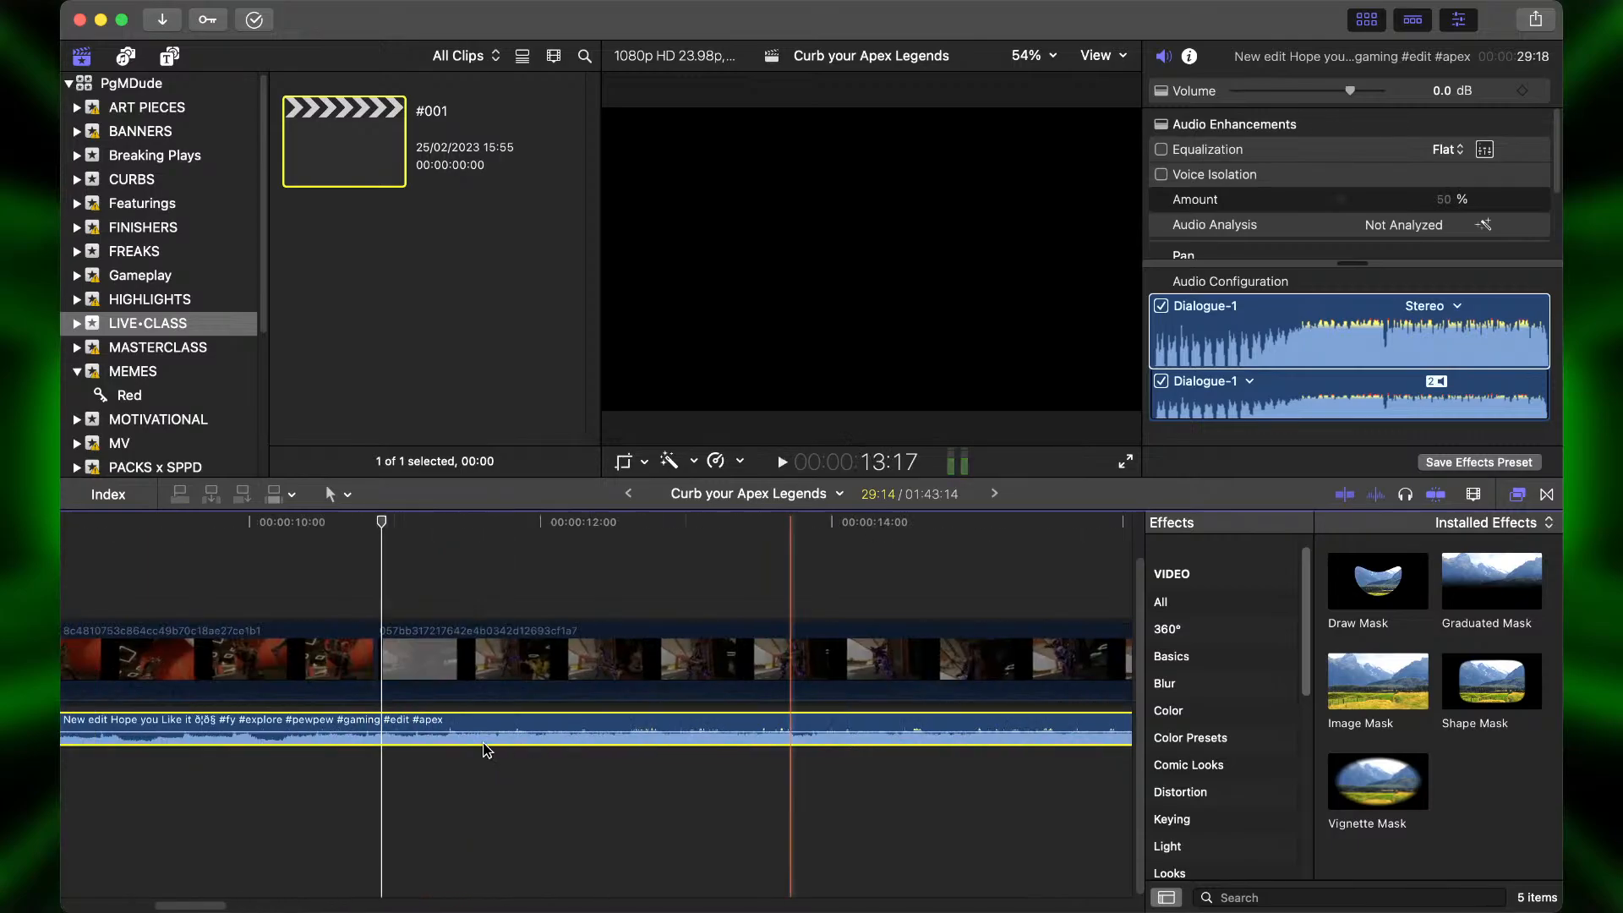
pyautogui.click(297, 792)
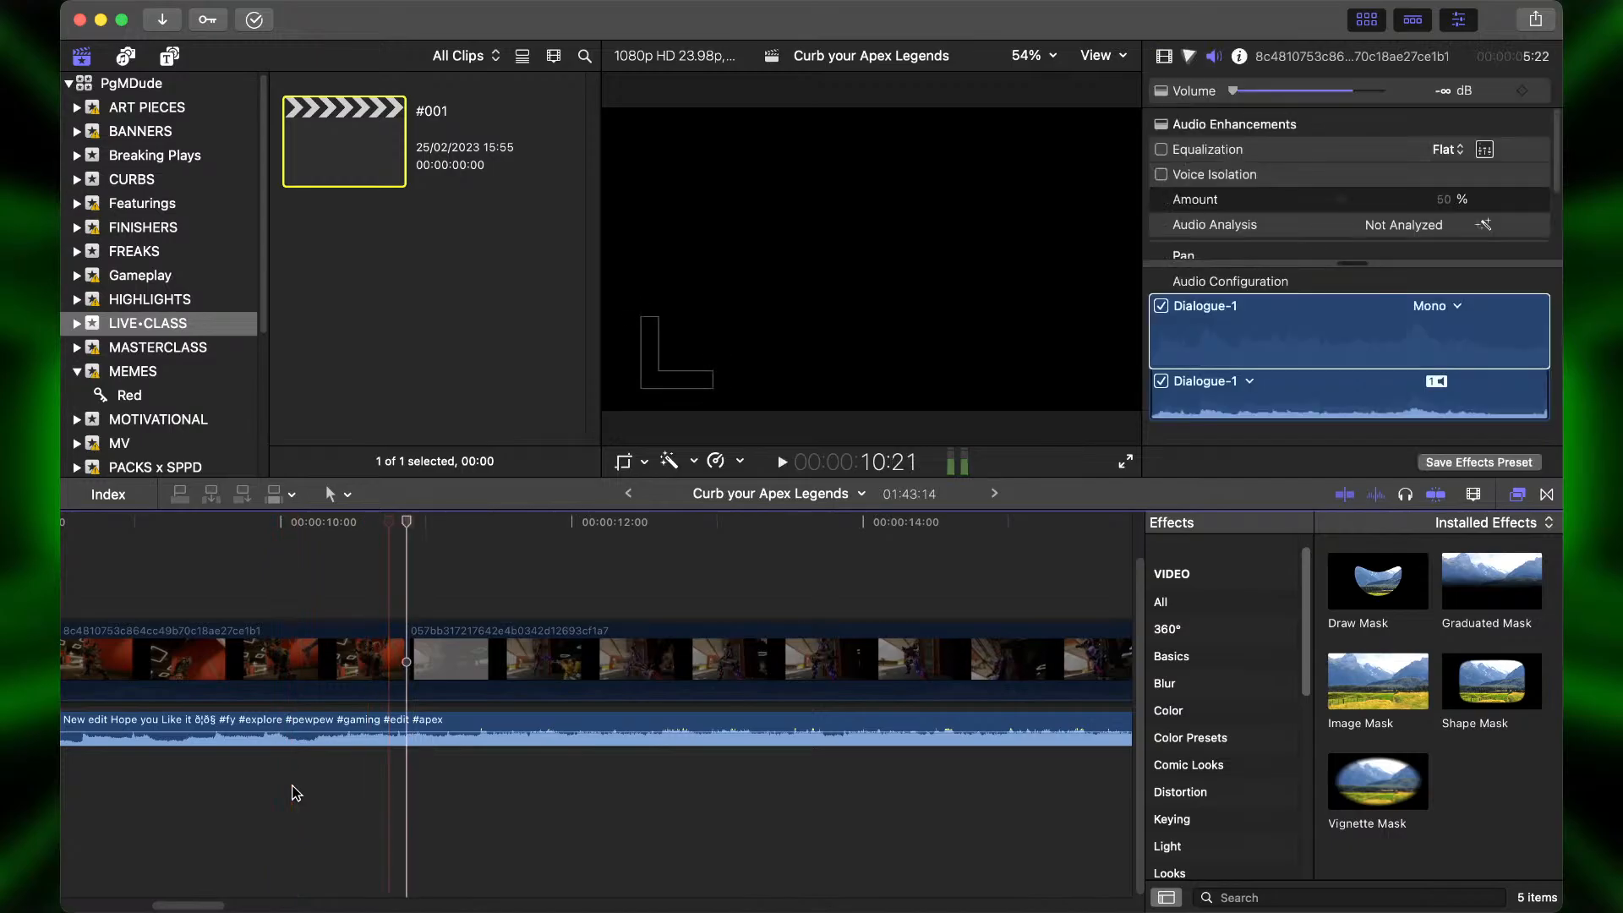
pyautogui.press('super+equal')
pyautogui.press('super+equal')
pyautogui.hscroll(-3, 293, 789)
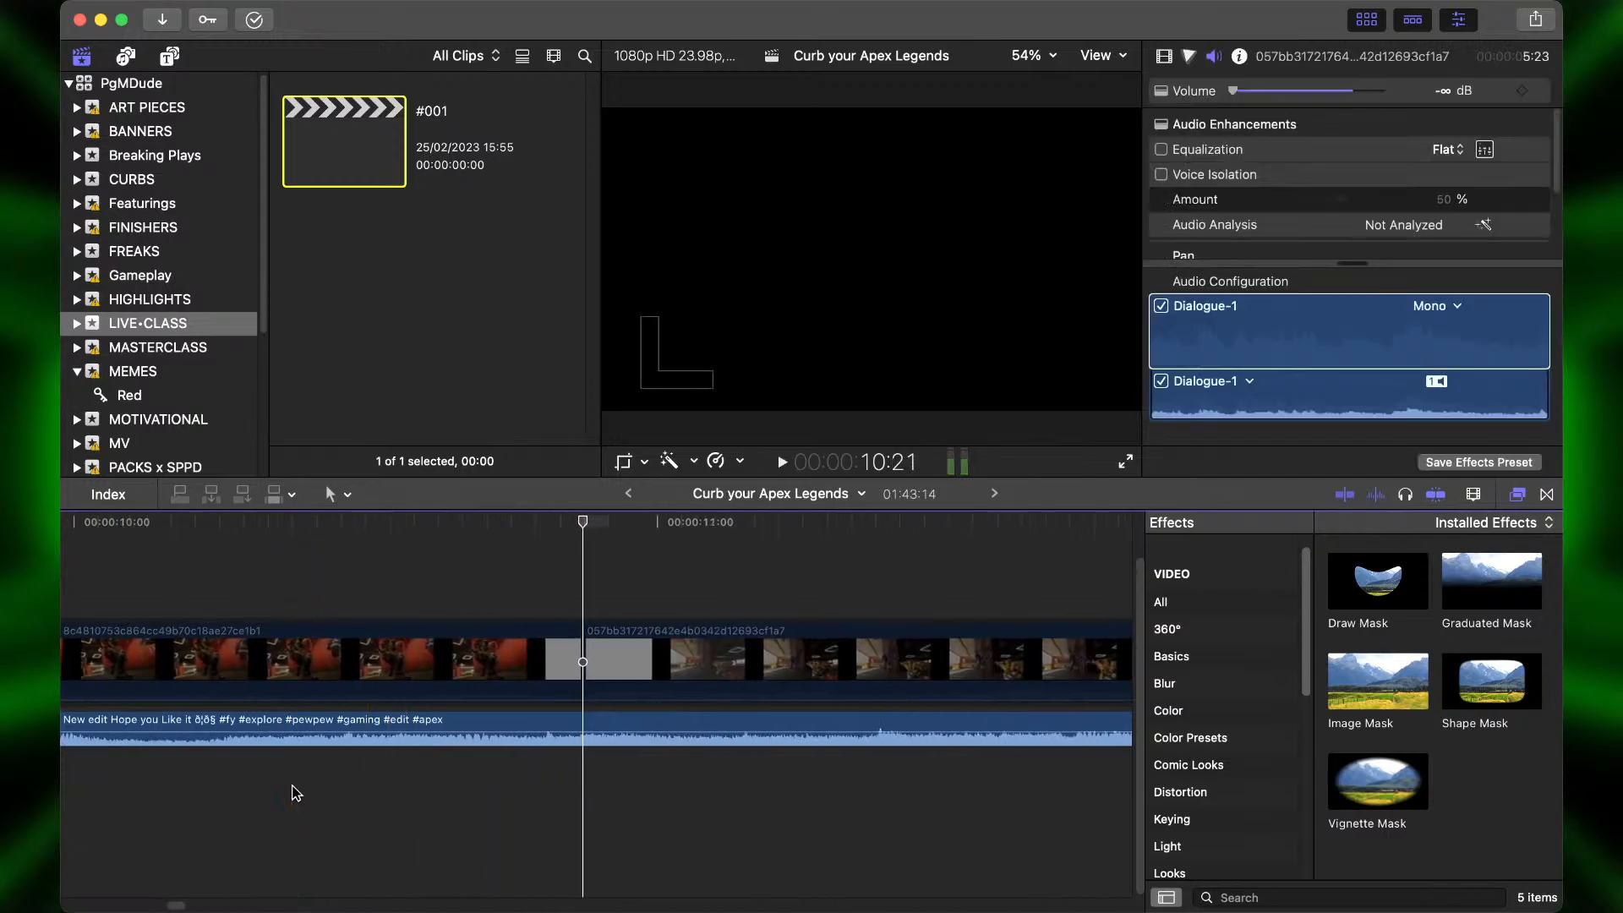
pyautogui.press('space')
pyautogui.press('space')
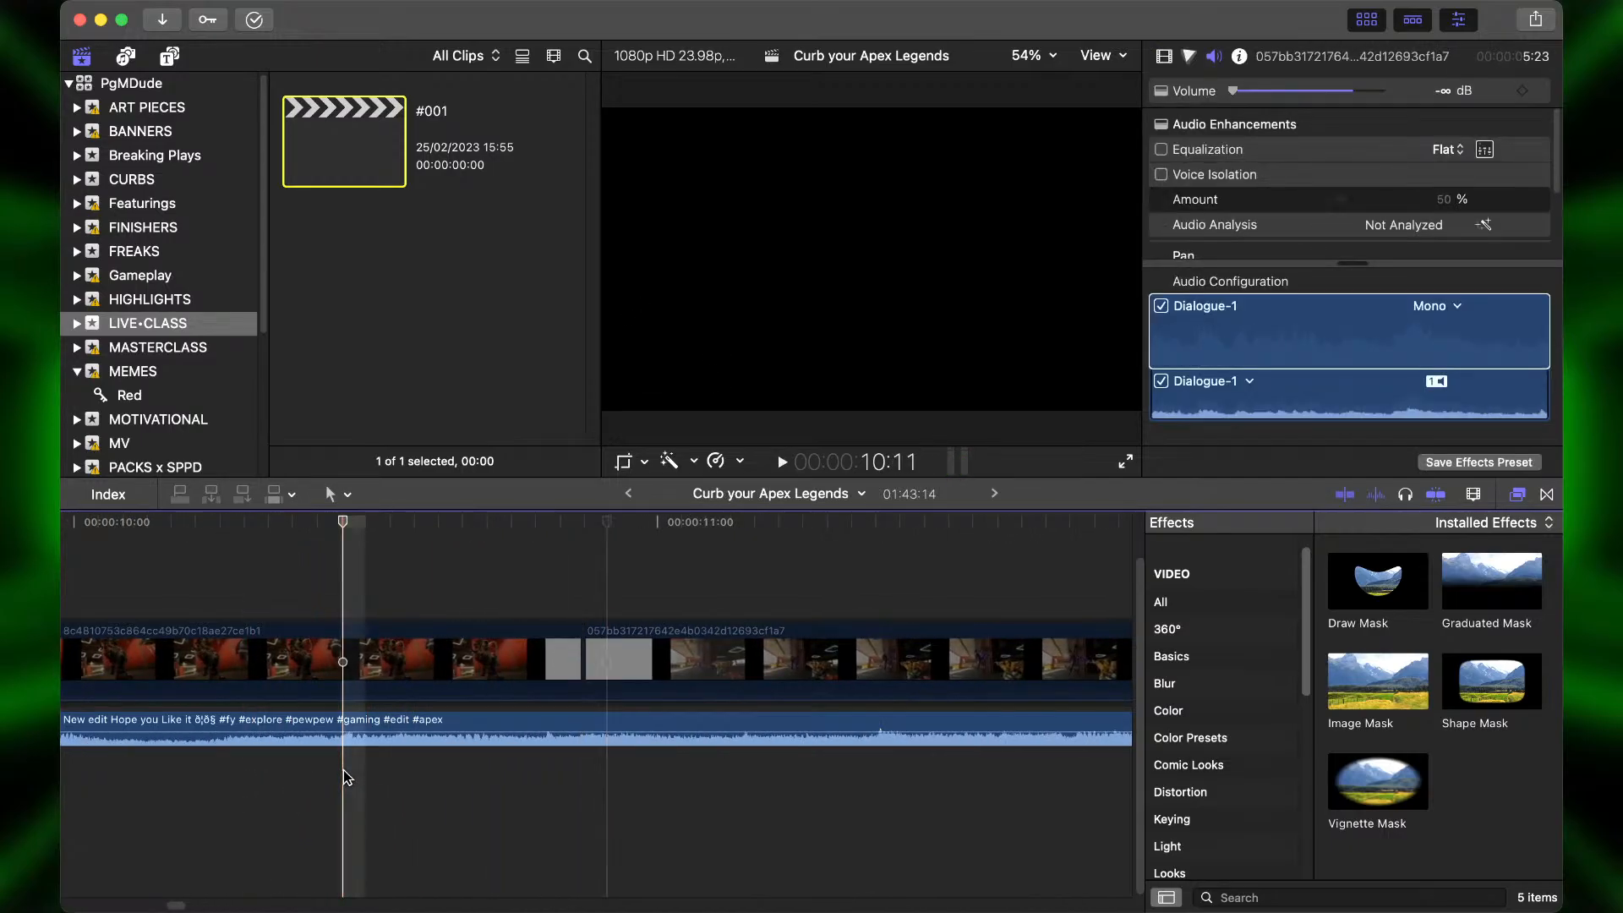
pyautogui.click(343, 720)
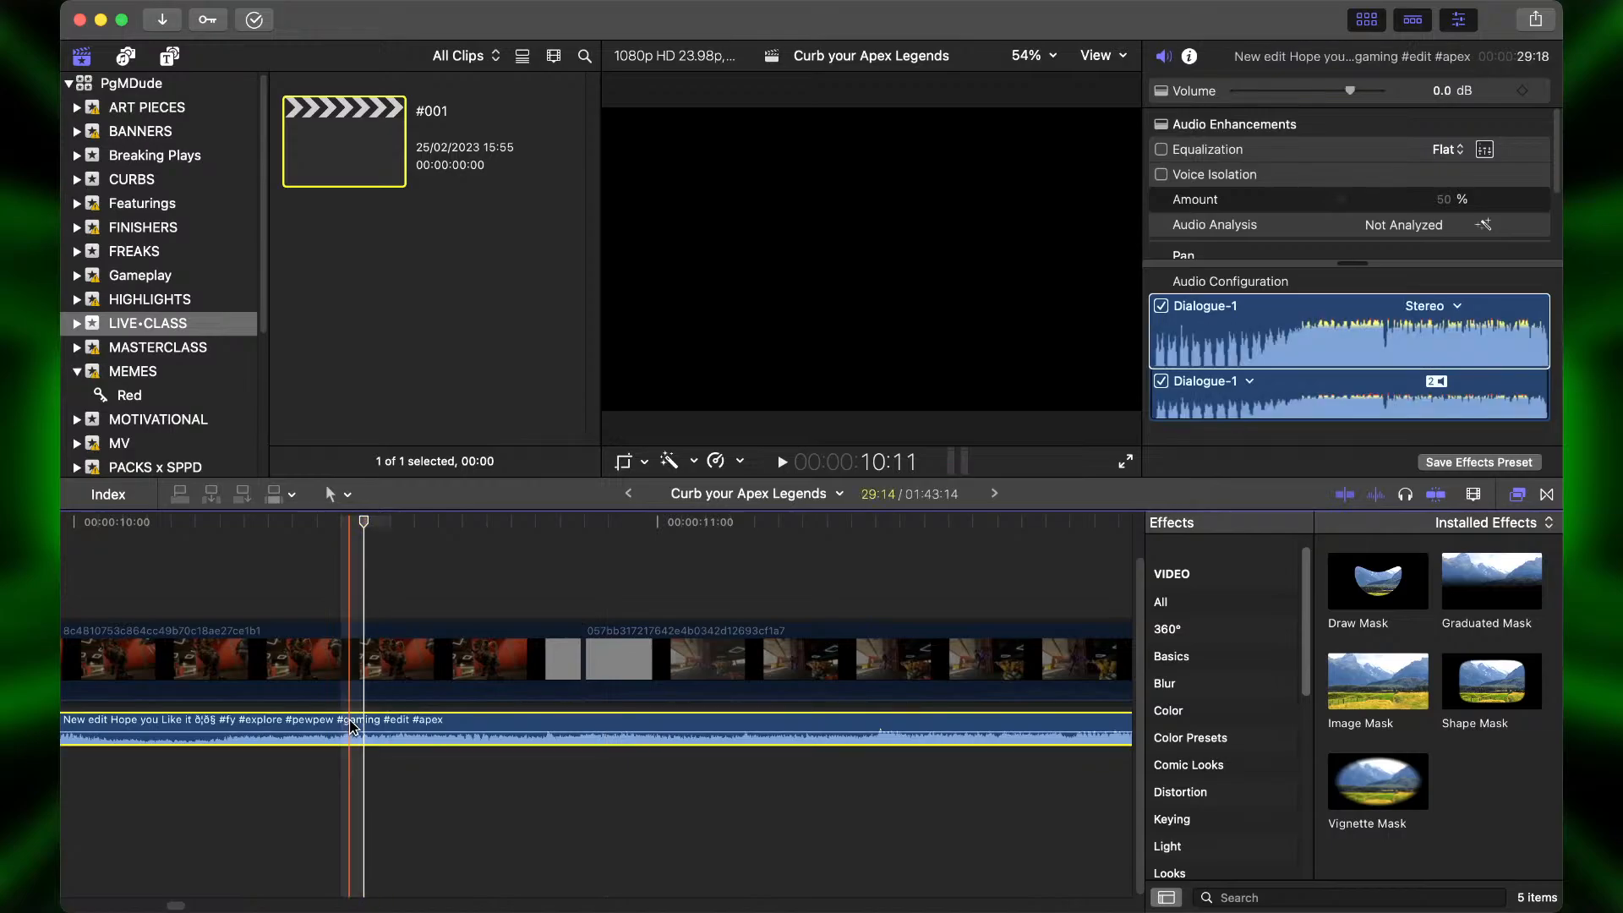
# Find the beat after the 10:11 marker by ear and mark it on the music track at 14:00.
pyautogui.press('super+minus')
pyautogui.press('space')
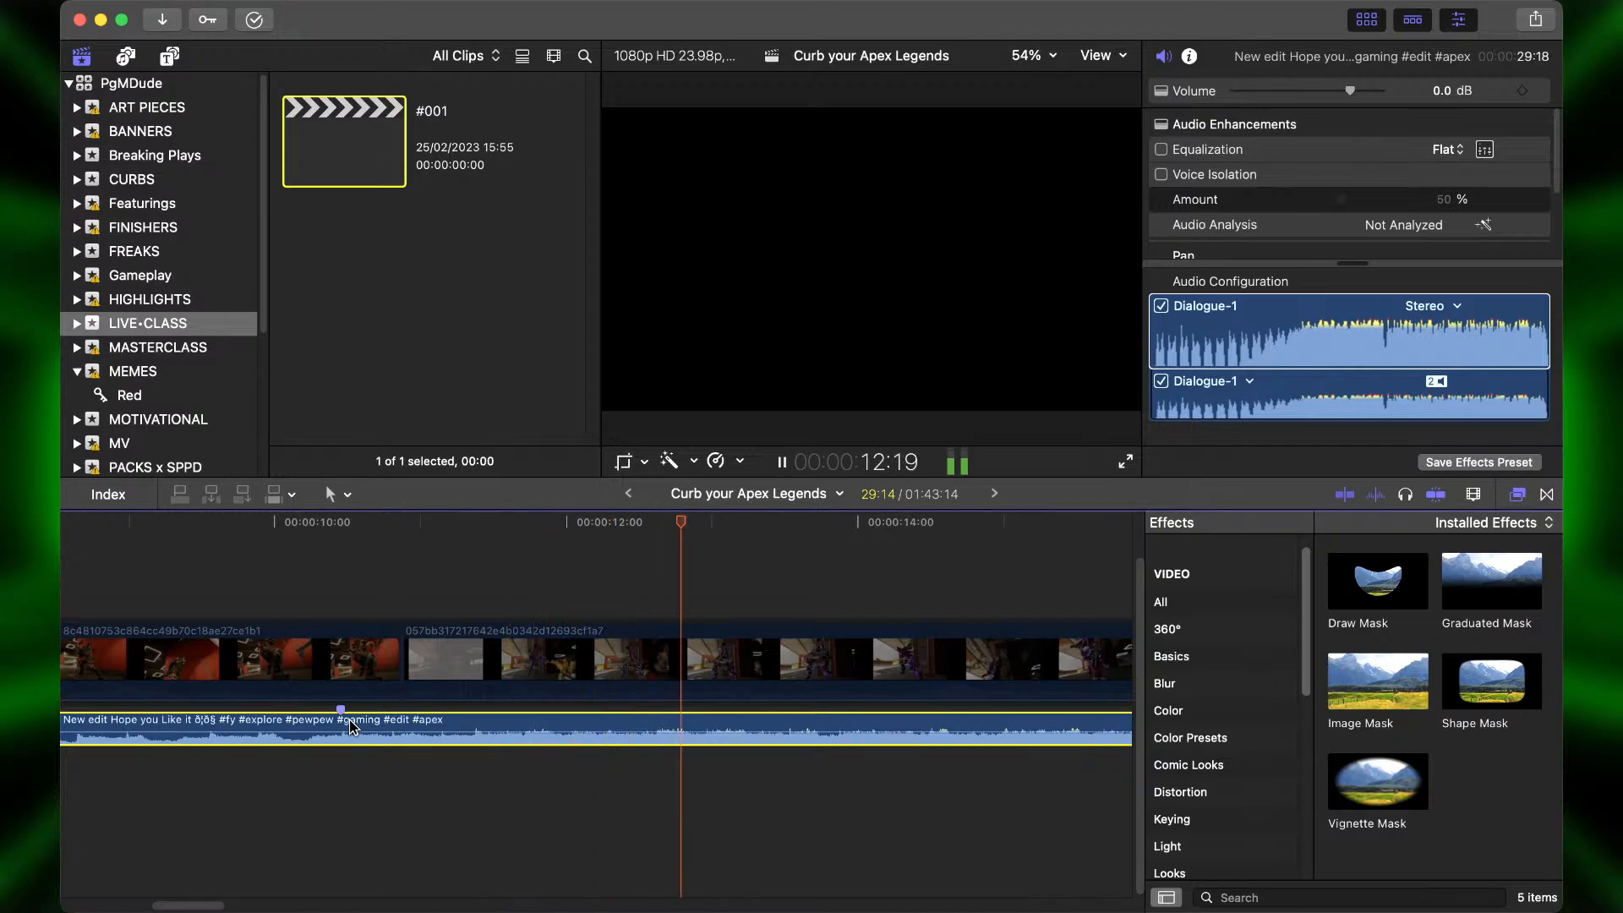
pyautogui.press('space')
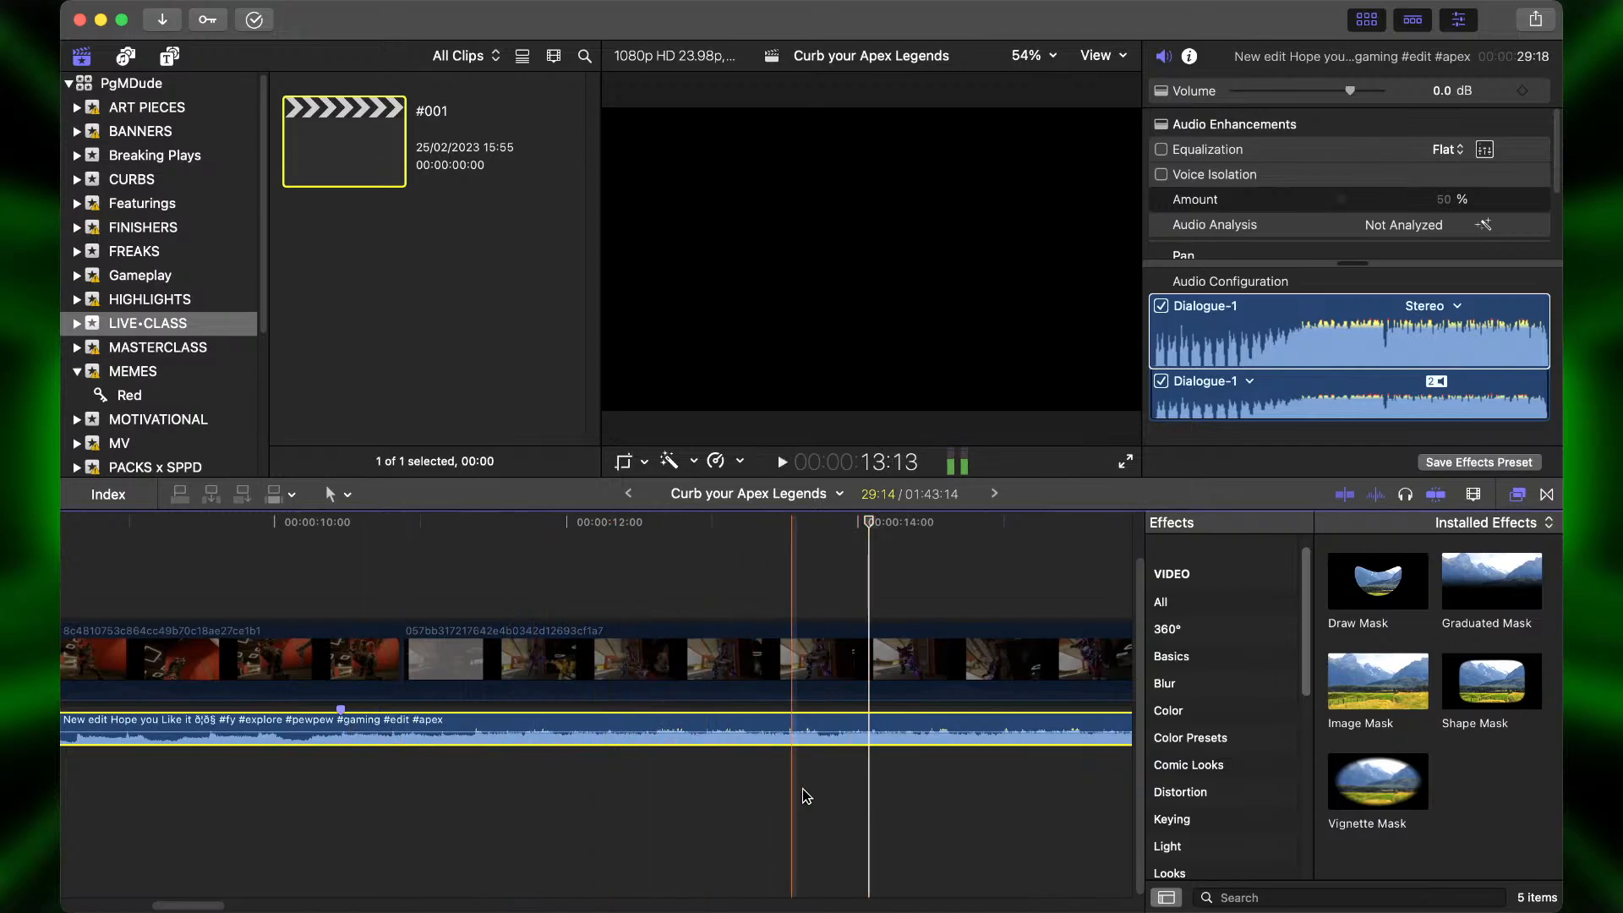
pyautogui.press('space')
pyautogui.press('space')
pyautogui.click(860, 754)
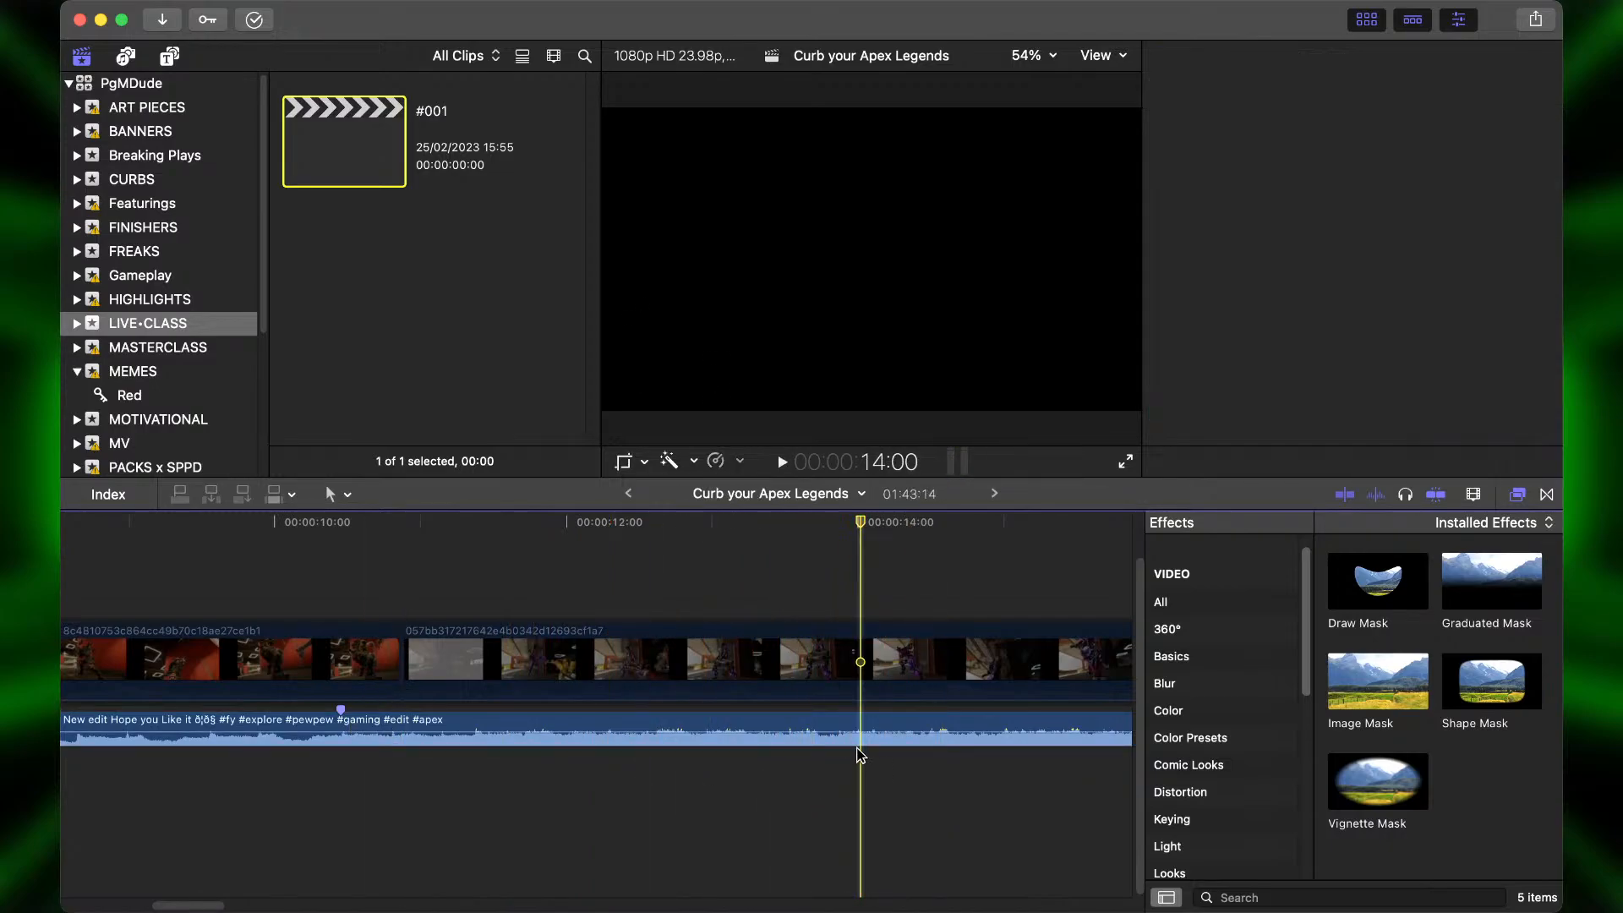
pyautogui.click(860, 728)
pyautogui.press('m')
pyautogui.press('space')
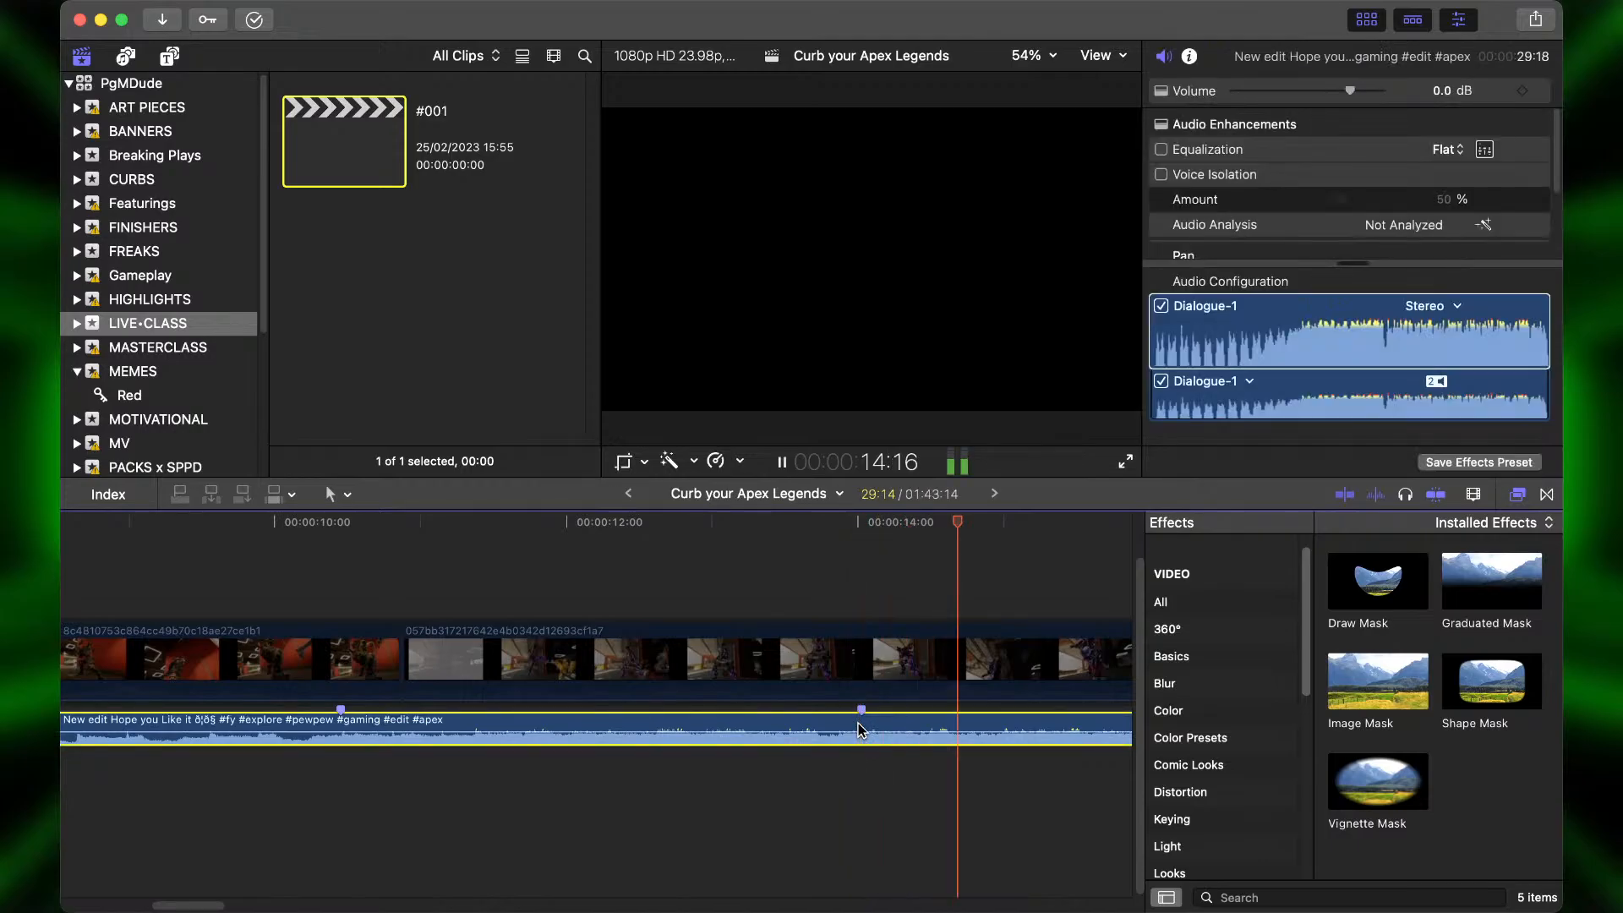
# Listen for the drop after the 14:00 marker and add a marker to the music track at 17:18.
pyautogui.press('super+minus')
pyautogui.press('super+minus')
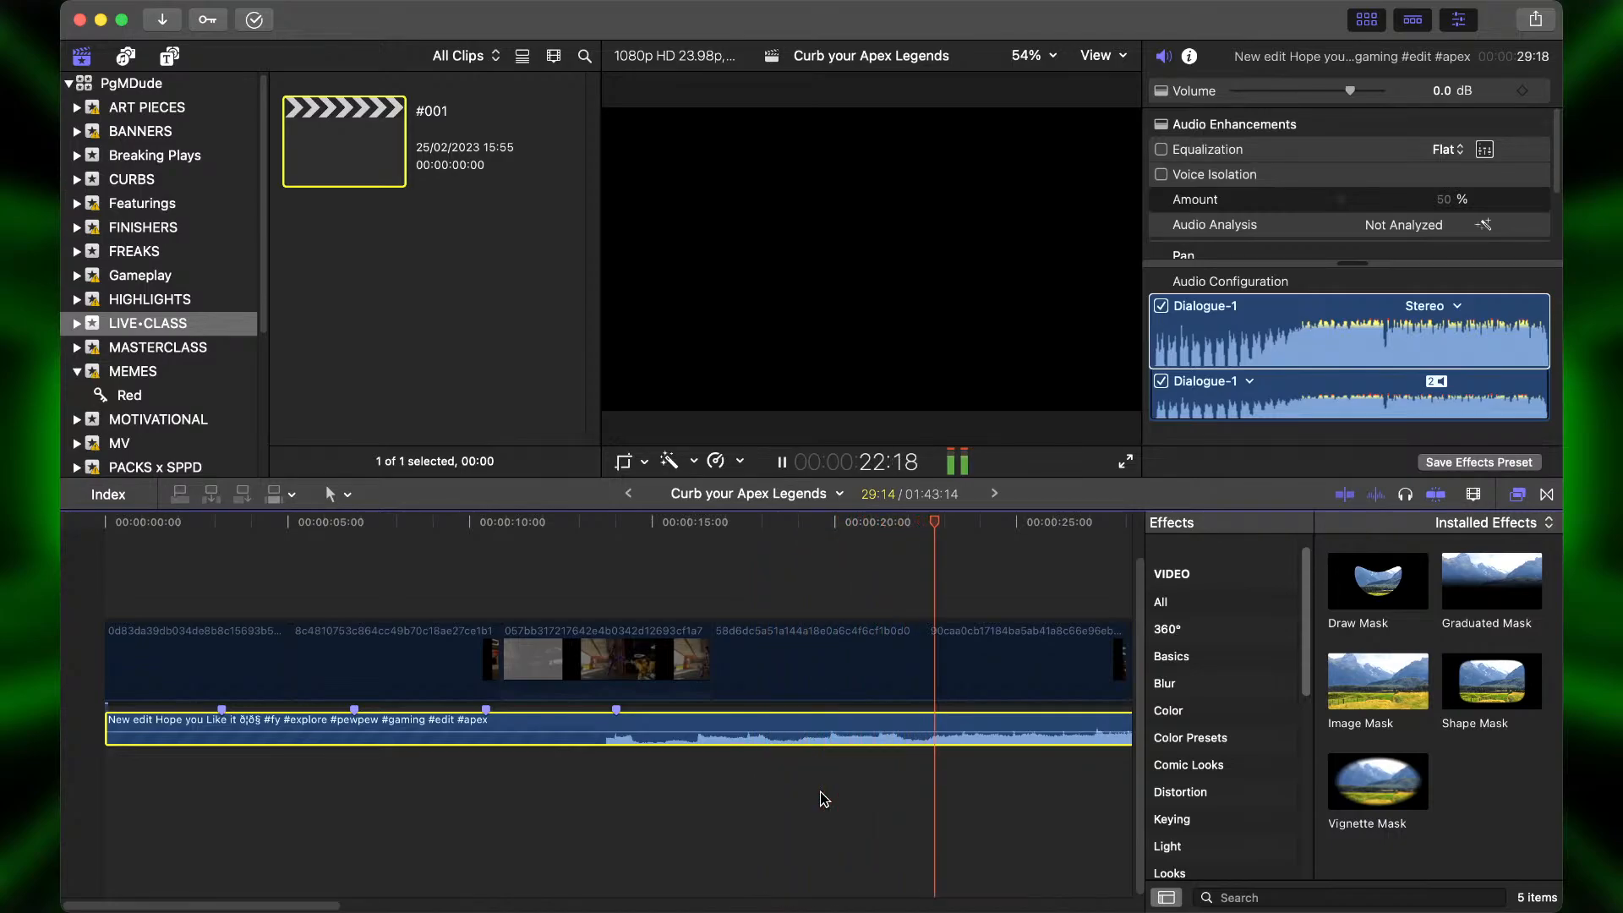
pyautogui.click(718, 776)
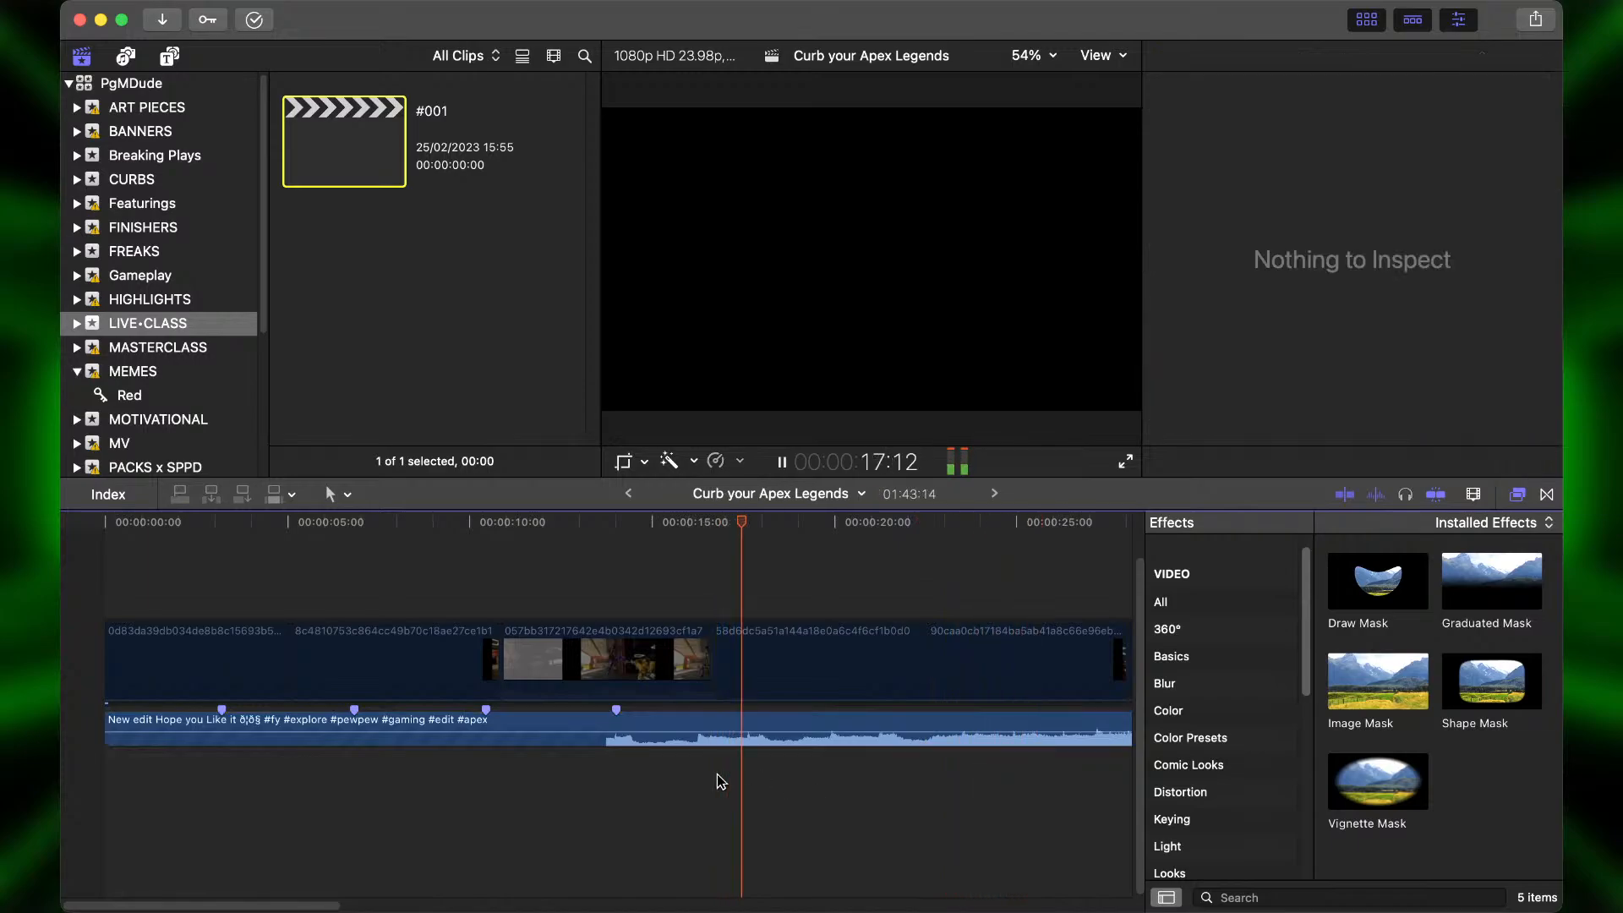
pyautogui.press('space')
pyautogui.press('super+=')
pyautogui.press('super+=')
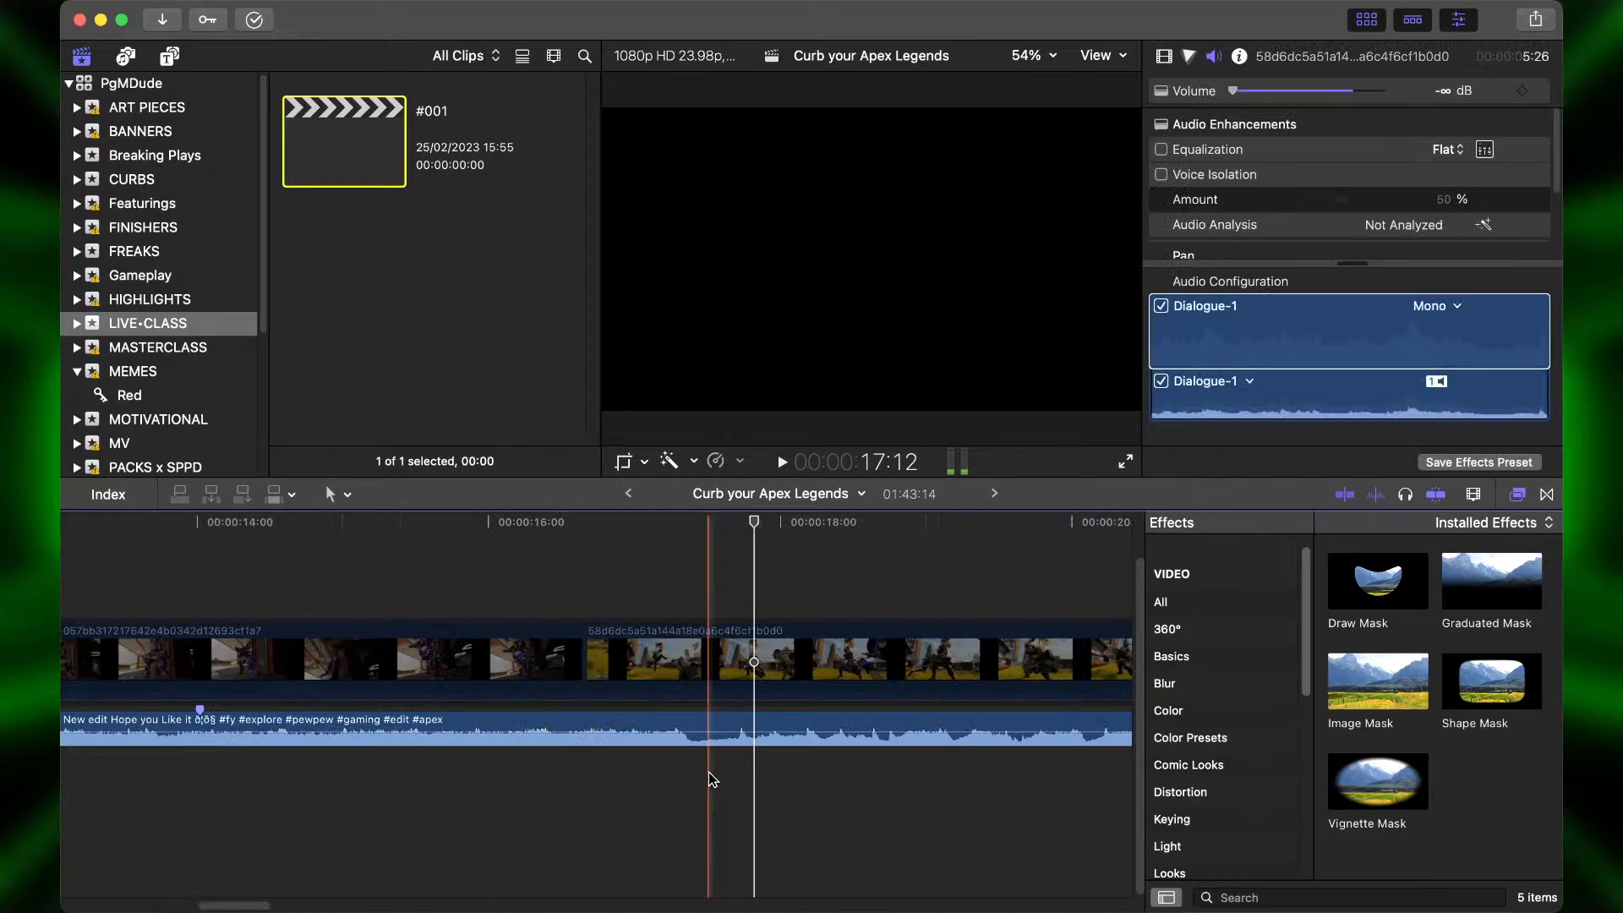
pyautogui.press('space')
pyautogui.press('space')
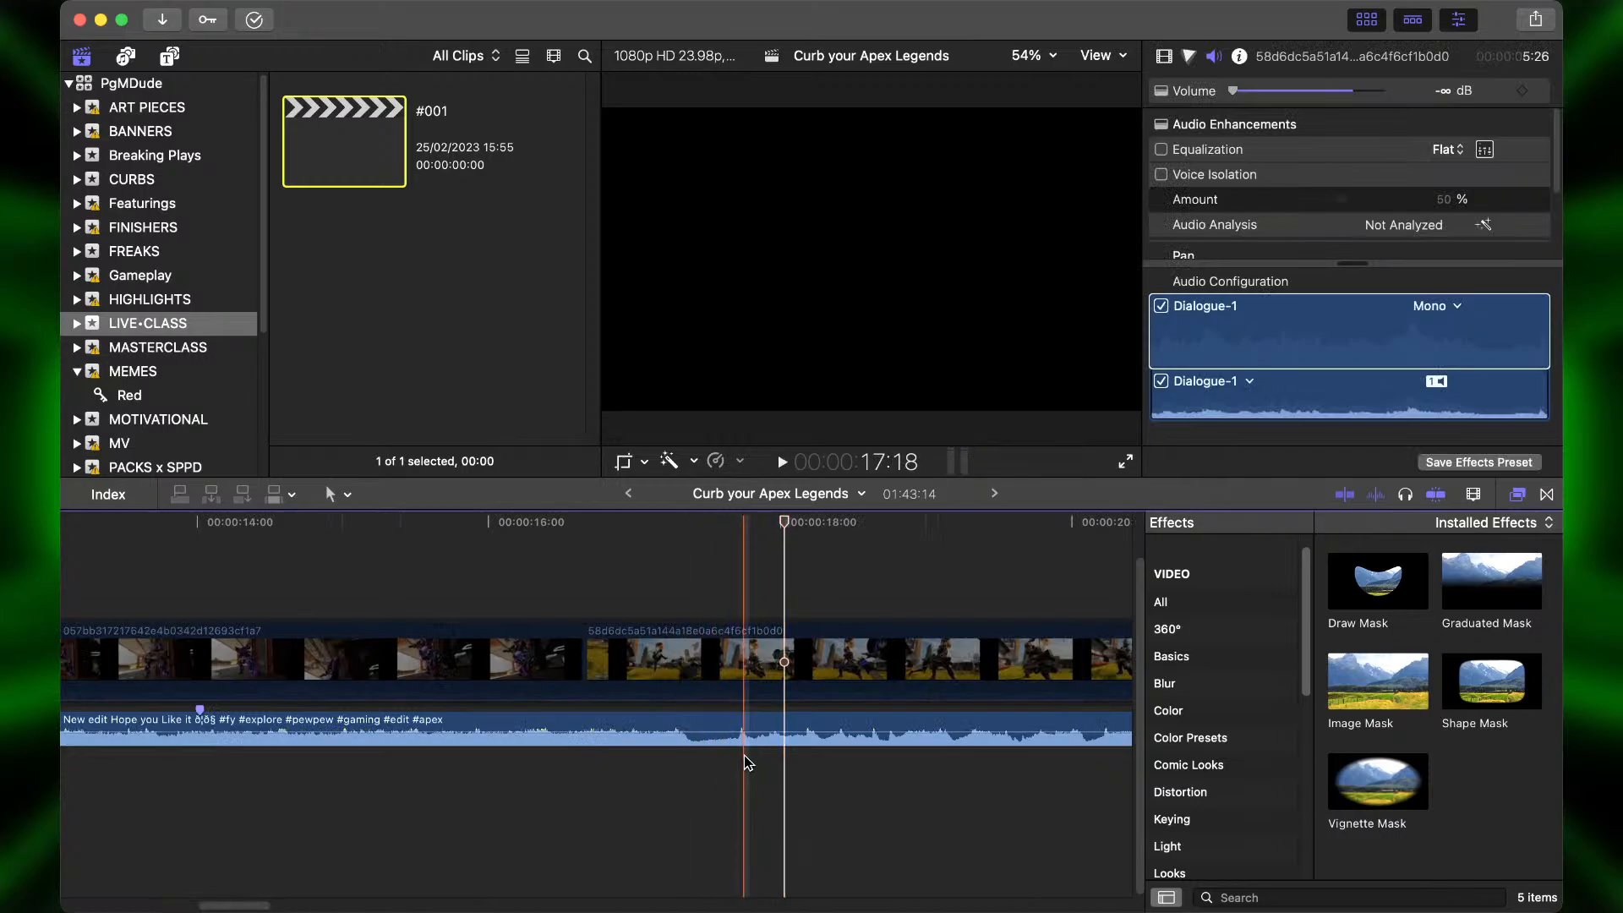
pyautogui.click(744, 757)
pyautogui.click(744, 724)
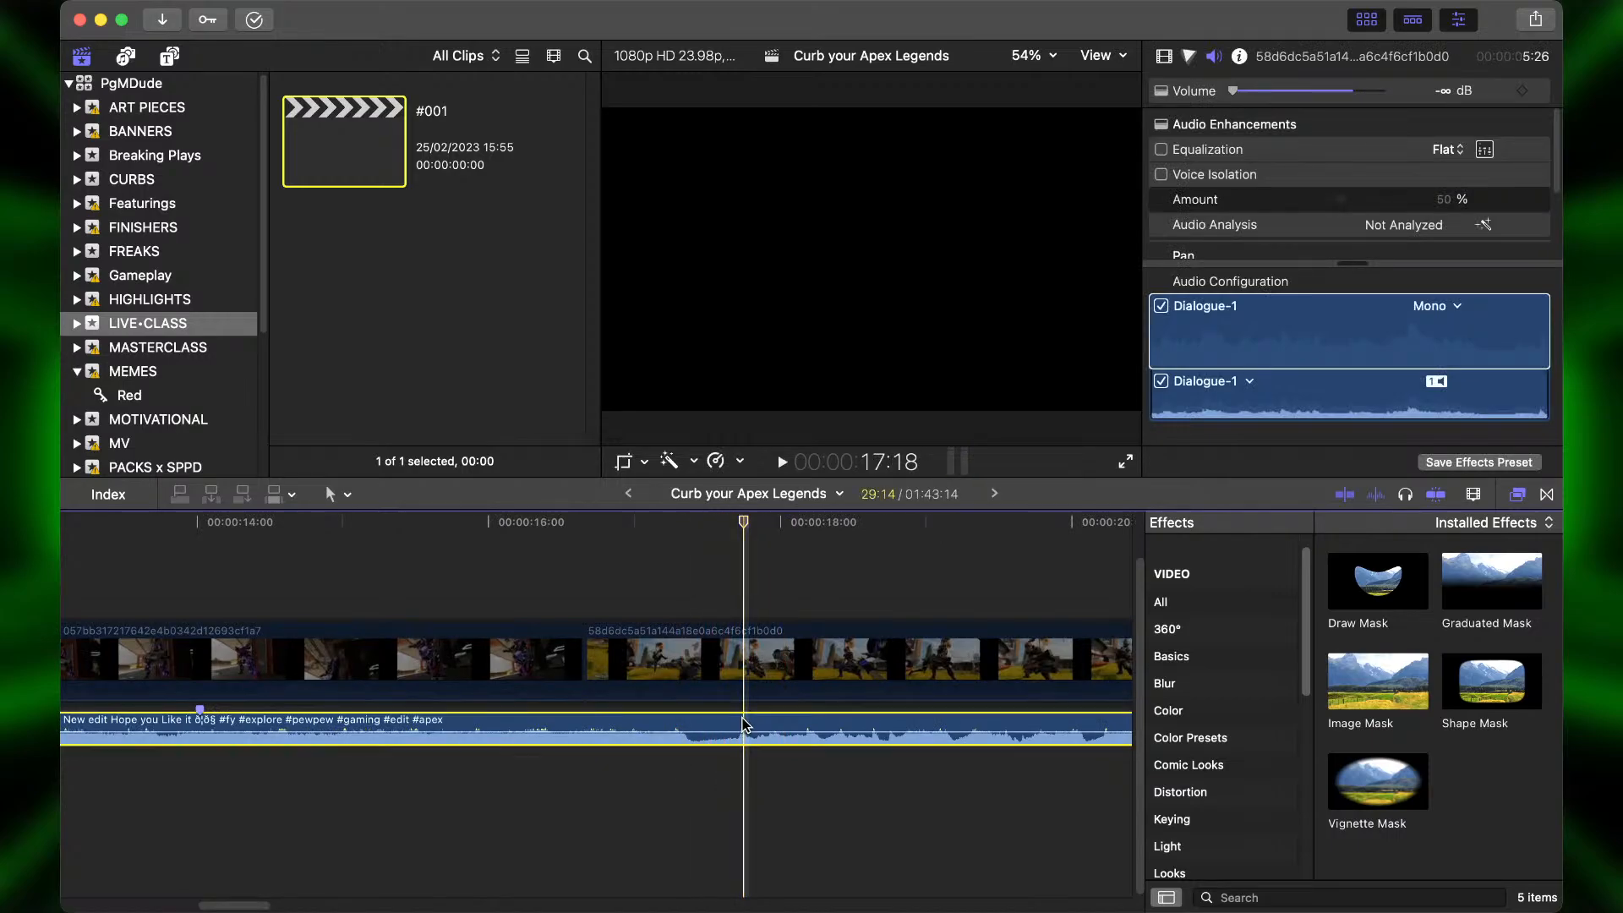
# Play the music onwards from the 17:18 marker and examine how the beat markers line up with the clips.
pyautogui.hotkey('shift', 'z')
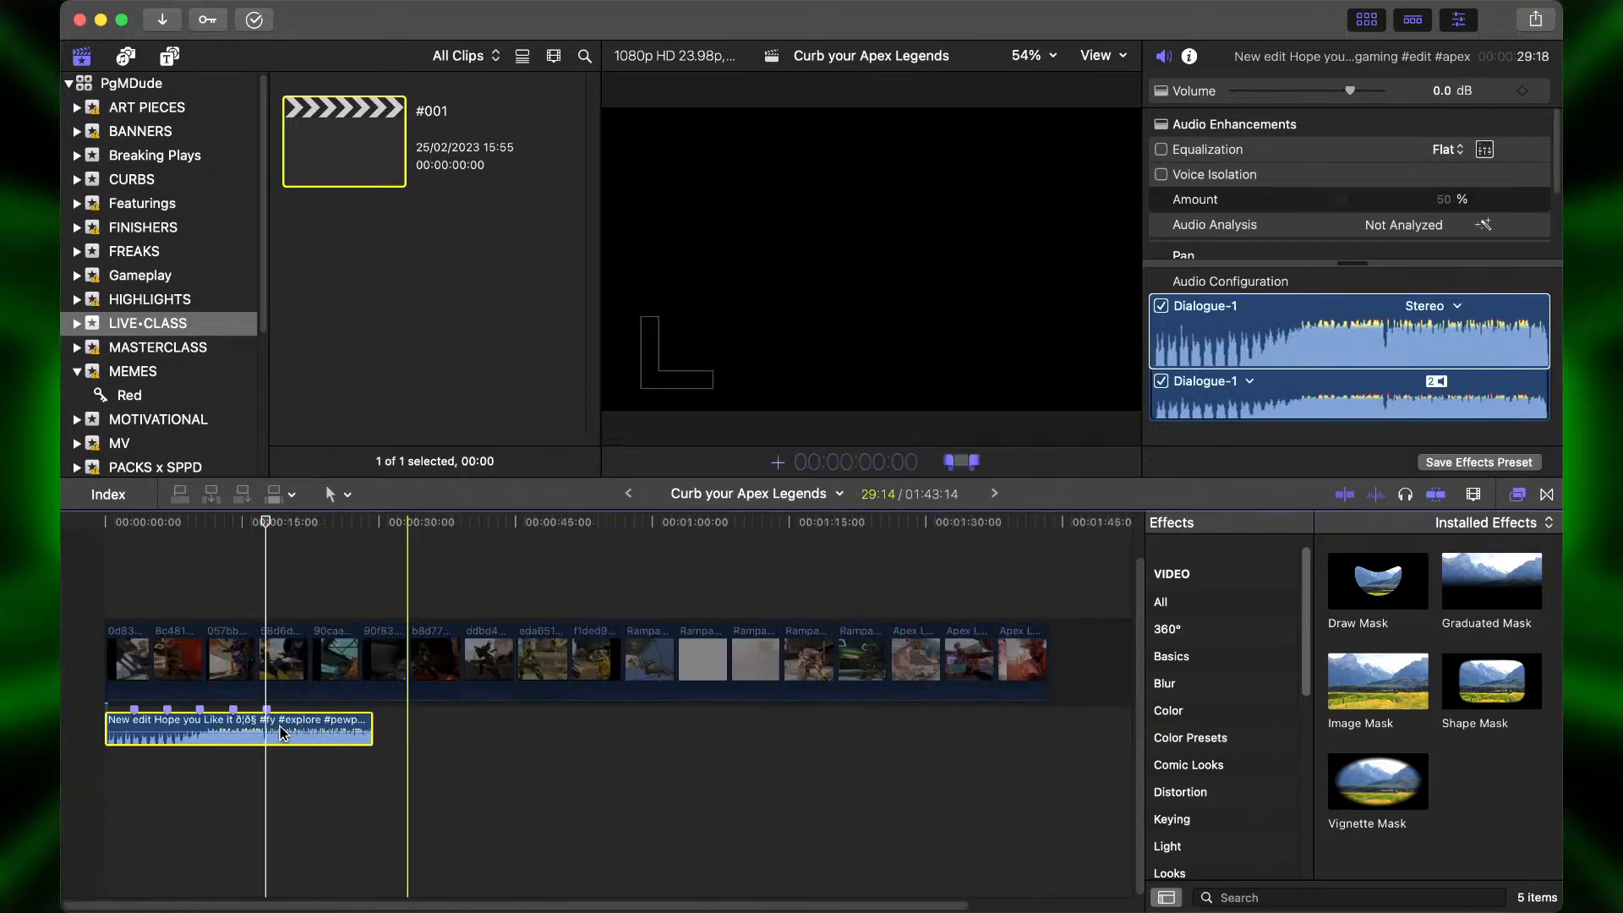
pyautogui.click(262, 769)
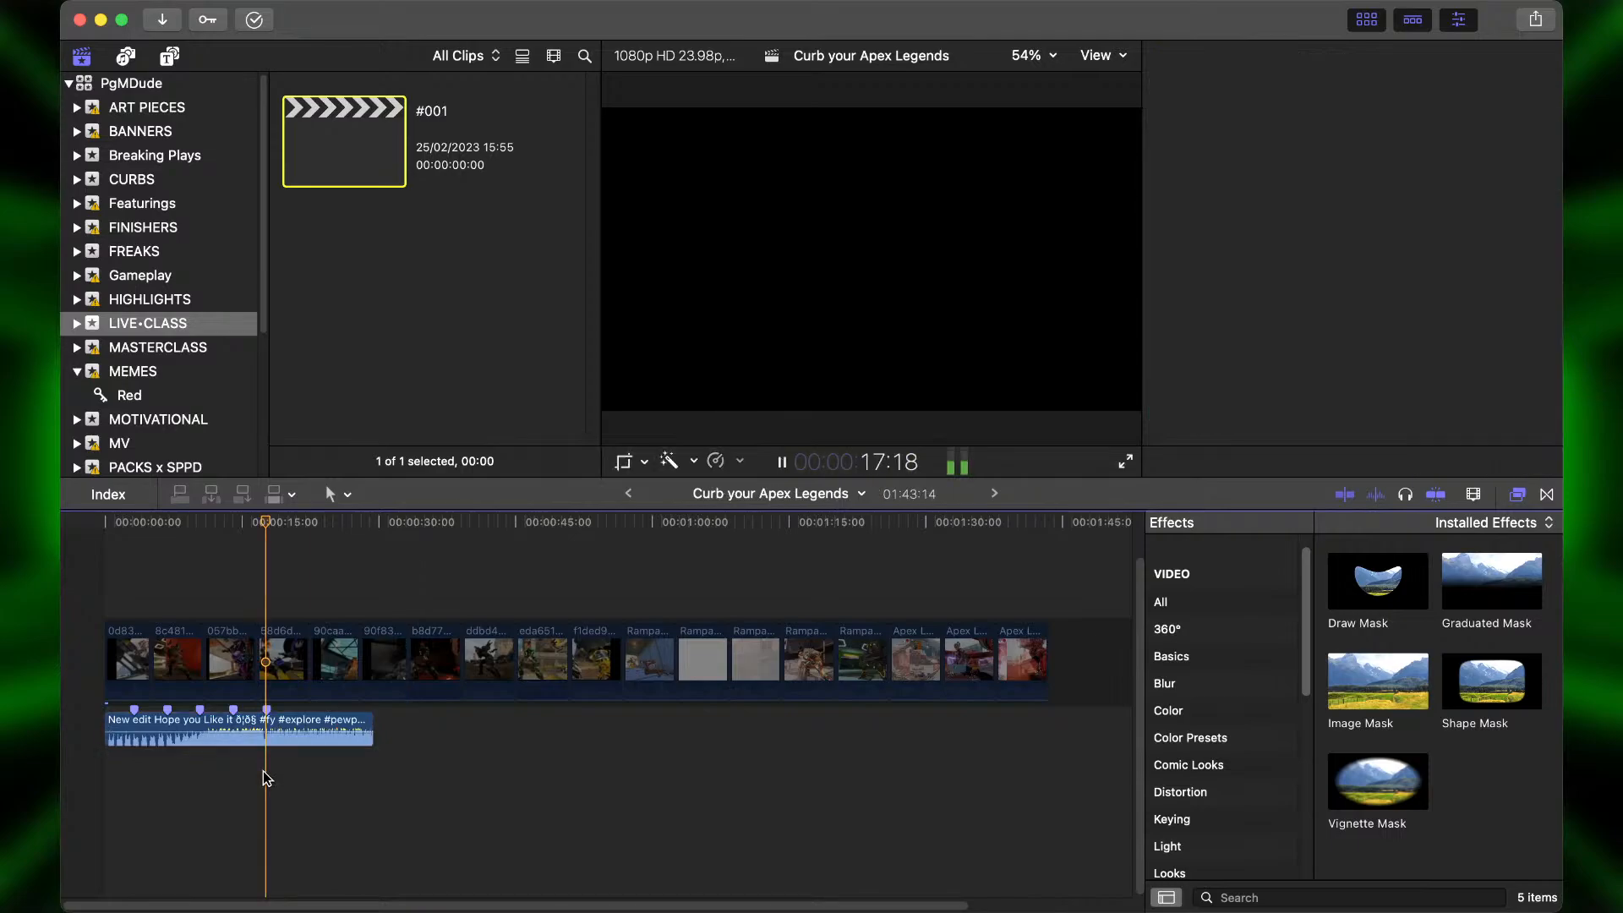
pyautogui.press('space')
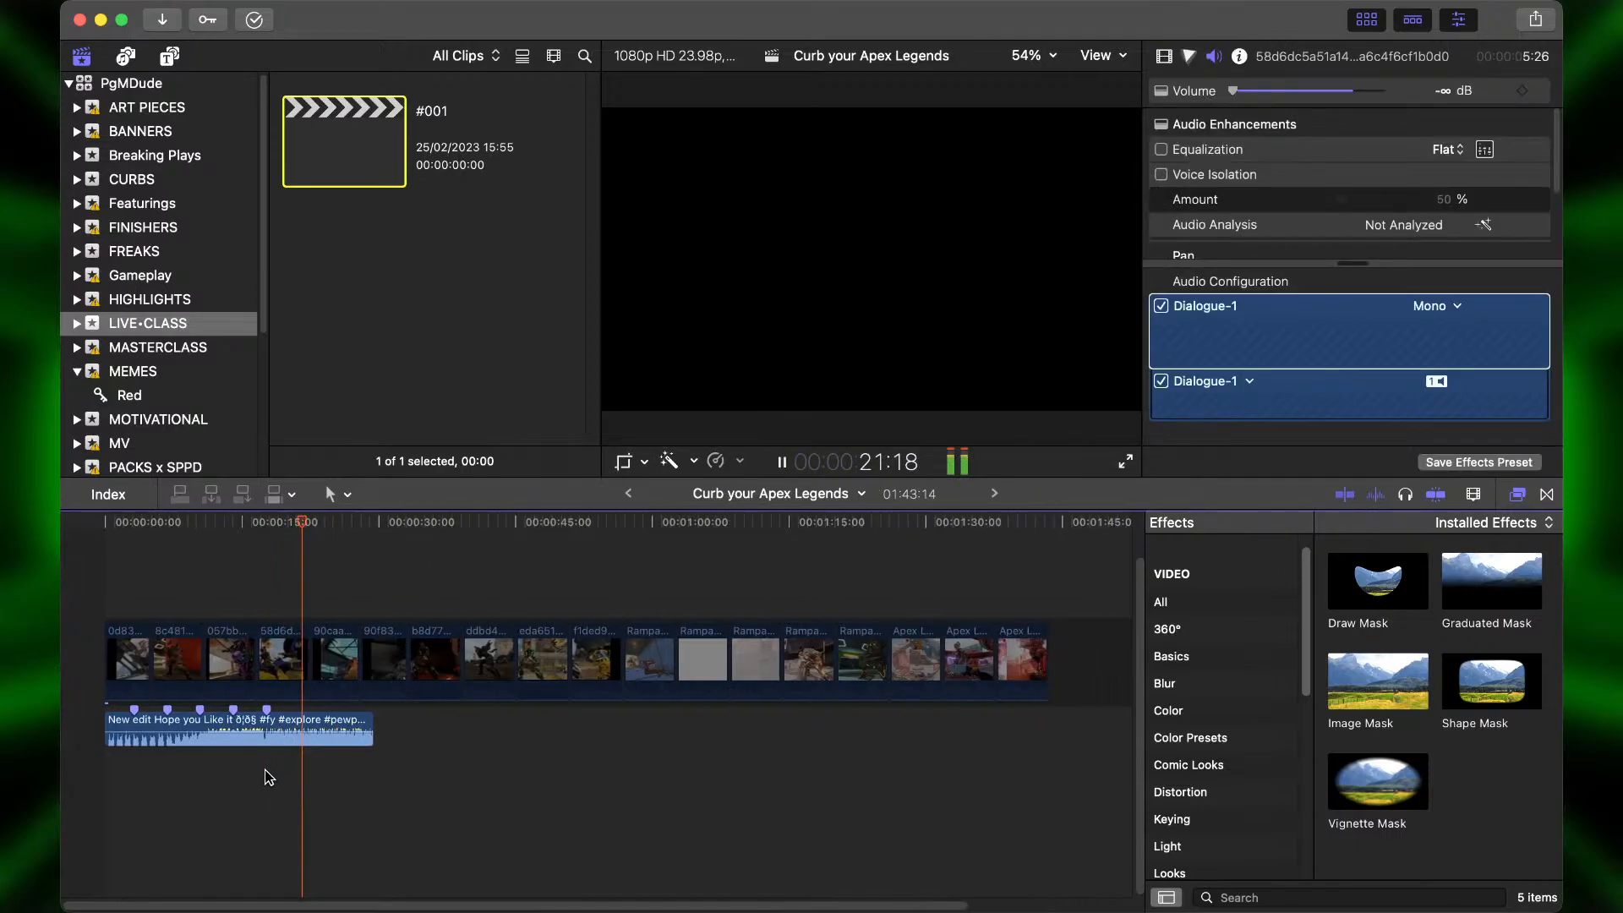
pyautogui.press('space')
pyautogui.press('super+equal')
pyautogui.press('super+equal')
pyautogui.hscroll(-5, 218, 652)
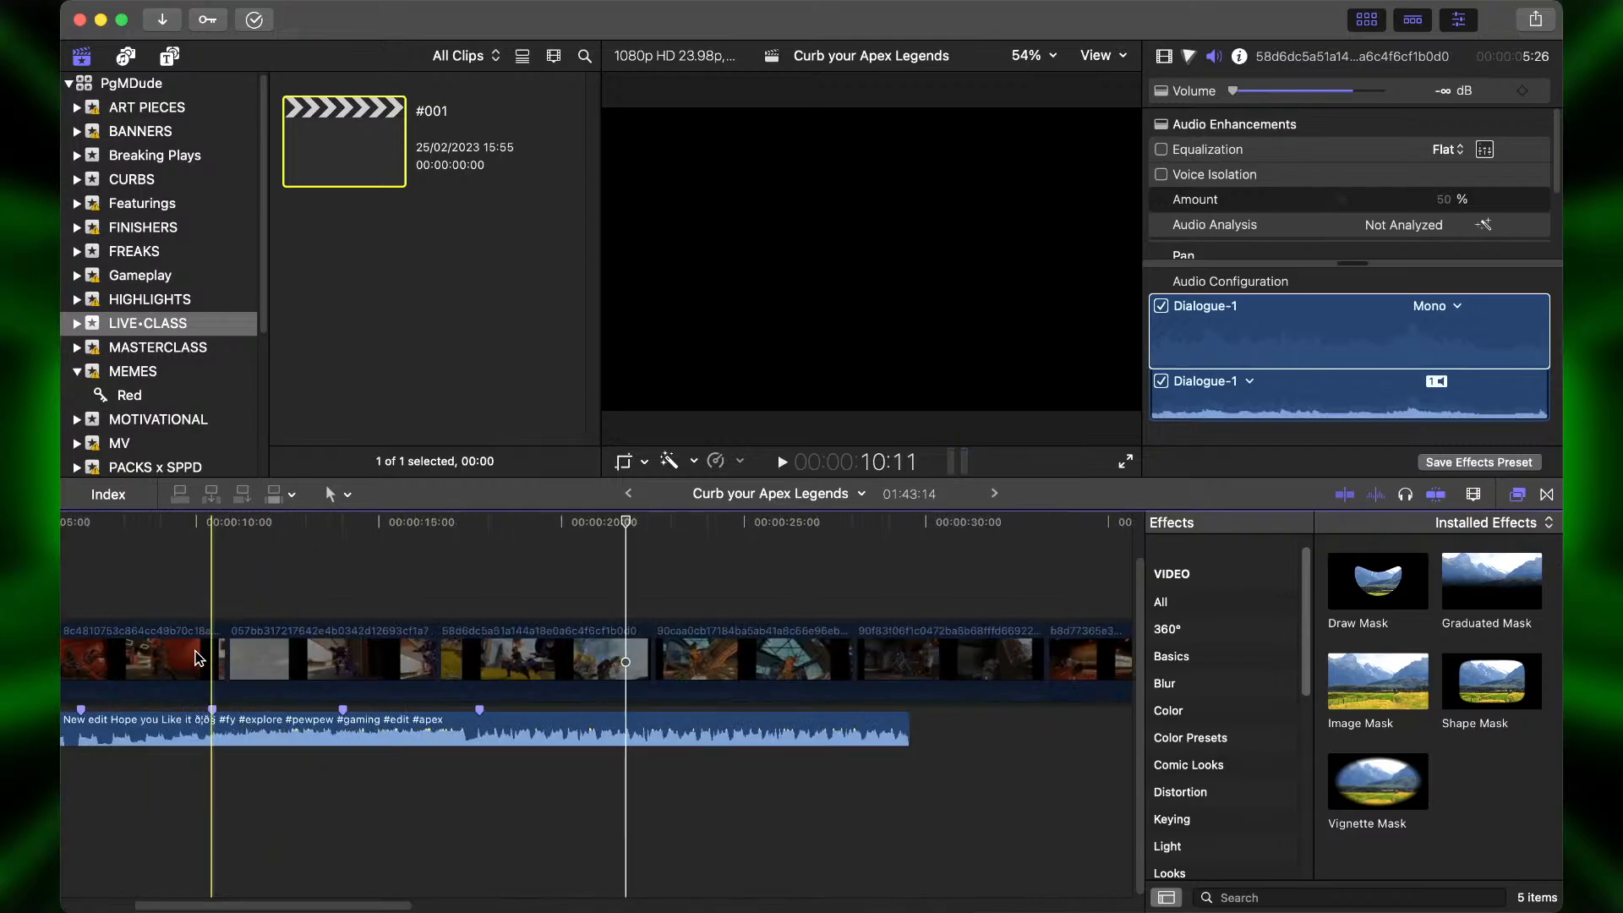
pyautogui.press('super+equal')
pyautogui.click(248, 657)
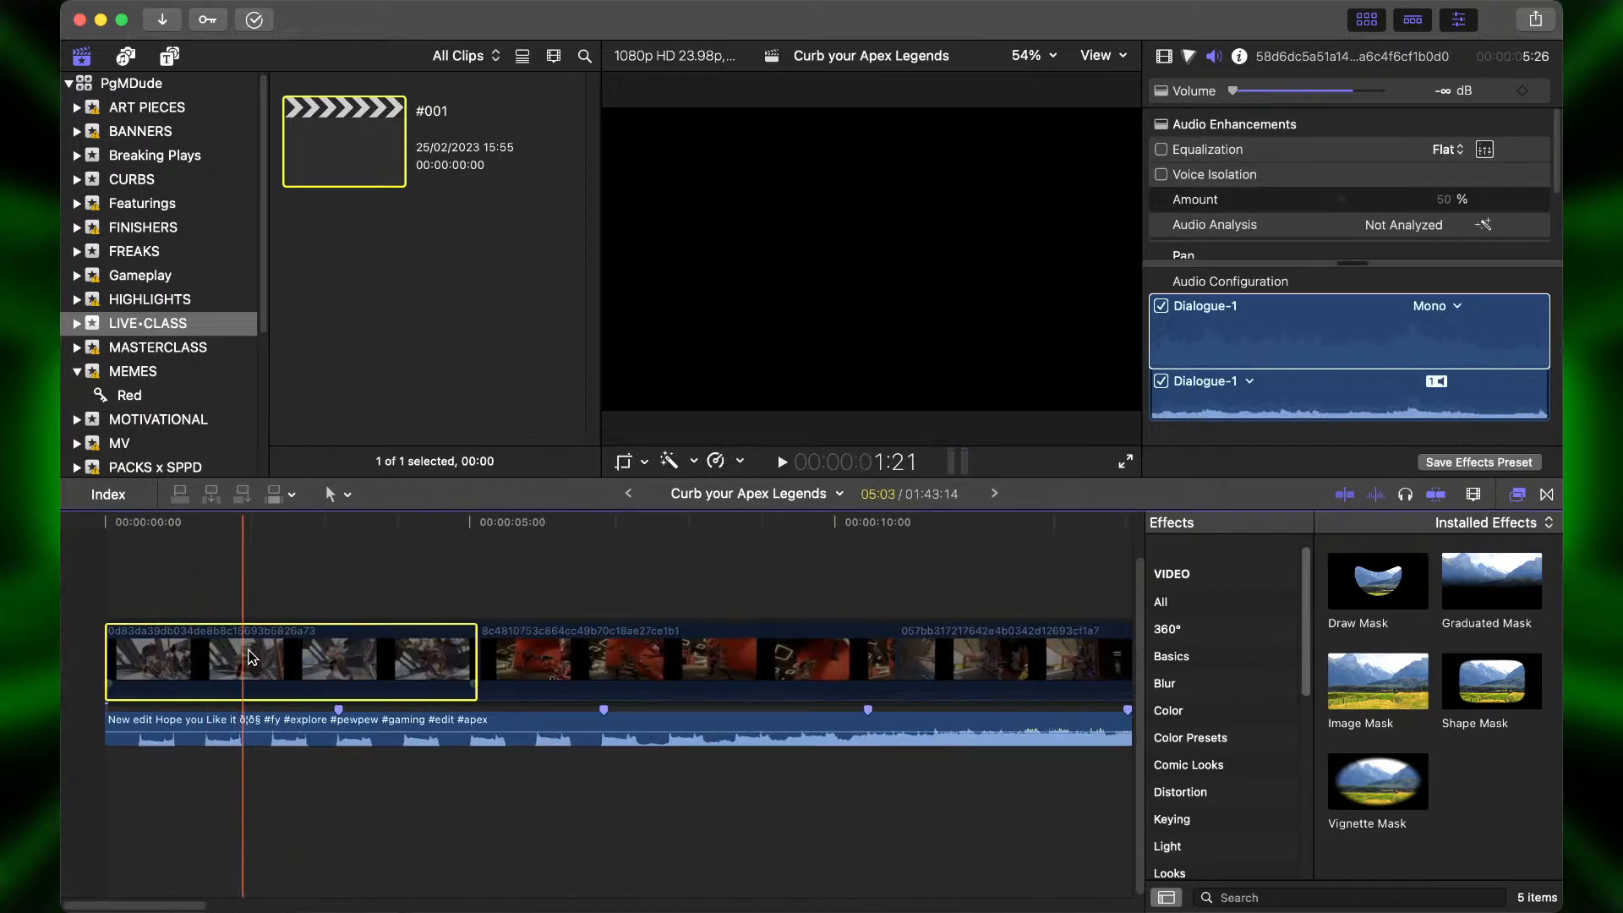
# Enable all 18 main storyline clips again and deselect them.
pyautogui.press('super+minus')
pyautogui.press('super+minus')
pyautogui.moveTo(167, 576); pyautogui.dragTo(1217, 648)
pyautogui.hscroll(-15, 742, 642)
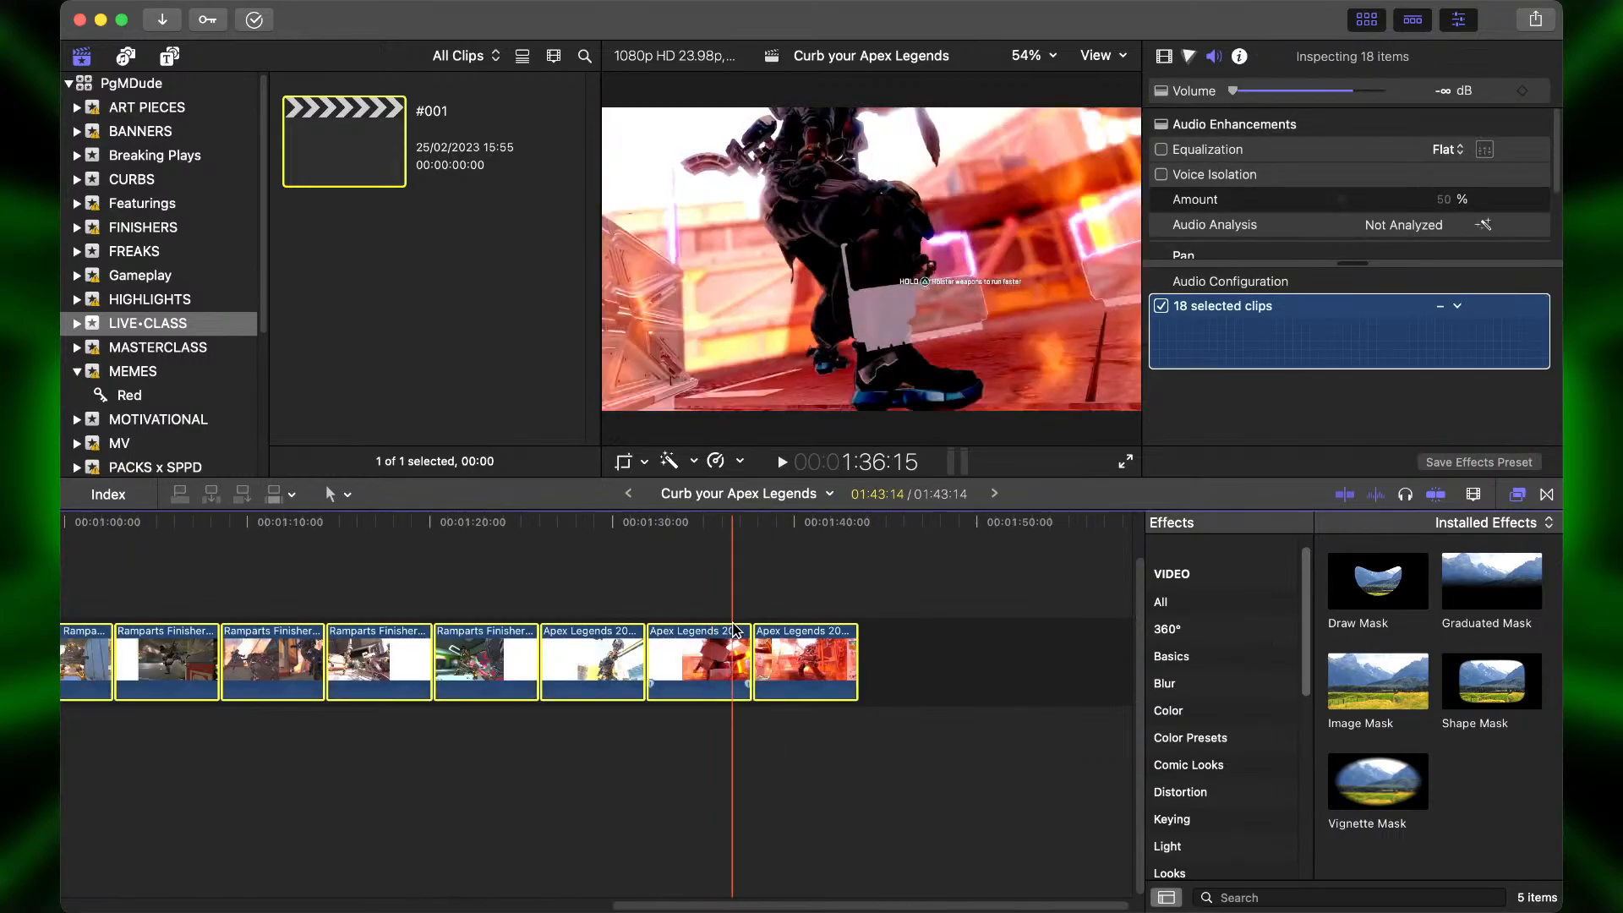
pyautogui.click(191, 594)
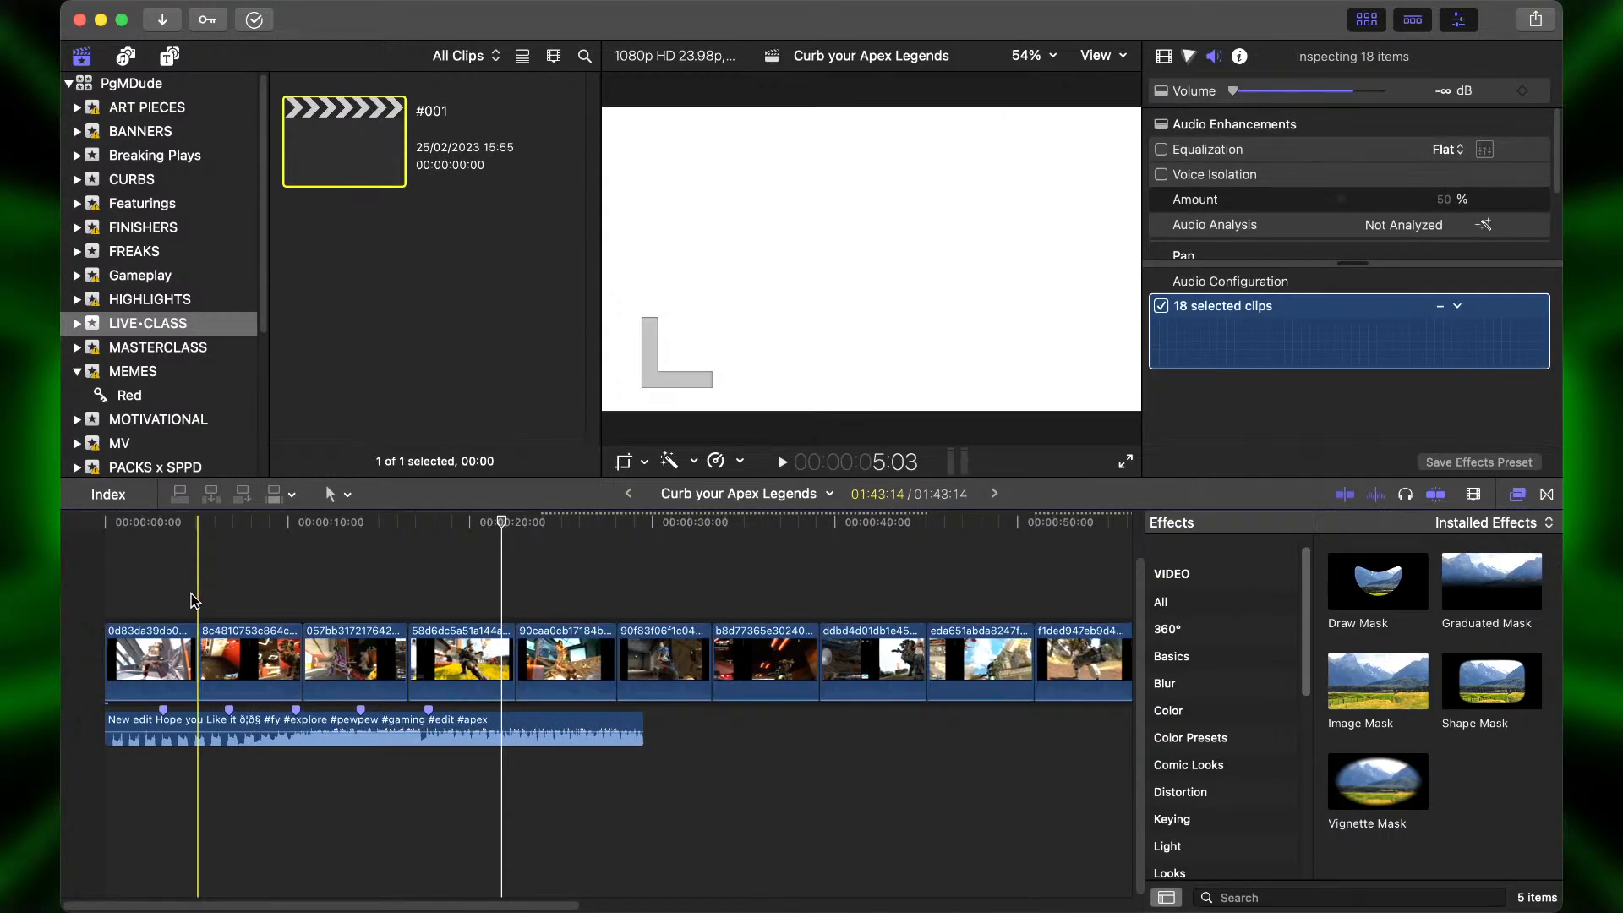
# Duplicate all 18 main storyline clips and insert the copies at the start of the timeline.
pyautogui.click(166, 670)
pyautogui.moveTo(170, 591); pyautogui.dragTo(928, 637)
pyautogui.hscroll(-15, 905, 626)
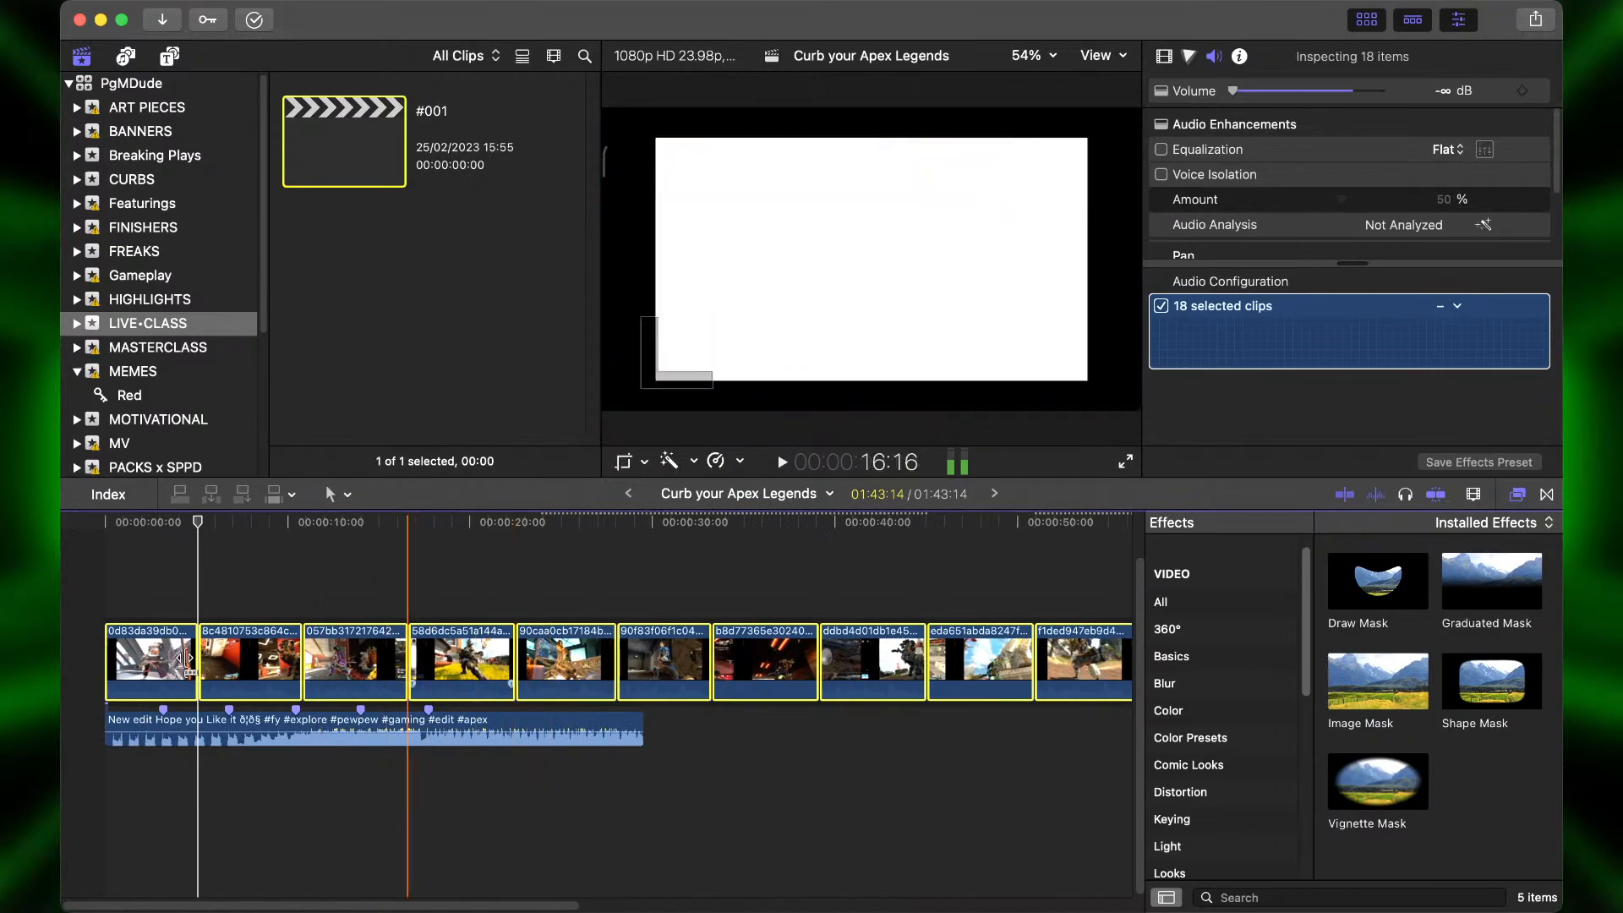
pyautogui.keyDown('alt'); pyautogui.moveTo(149, 660); pyautogui.dragTo(93, 660); pyautogui.keyUp('alt')
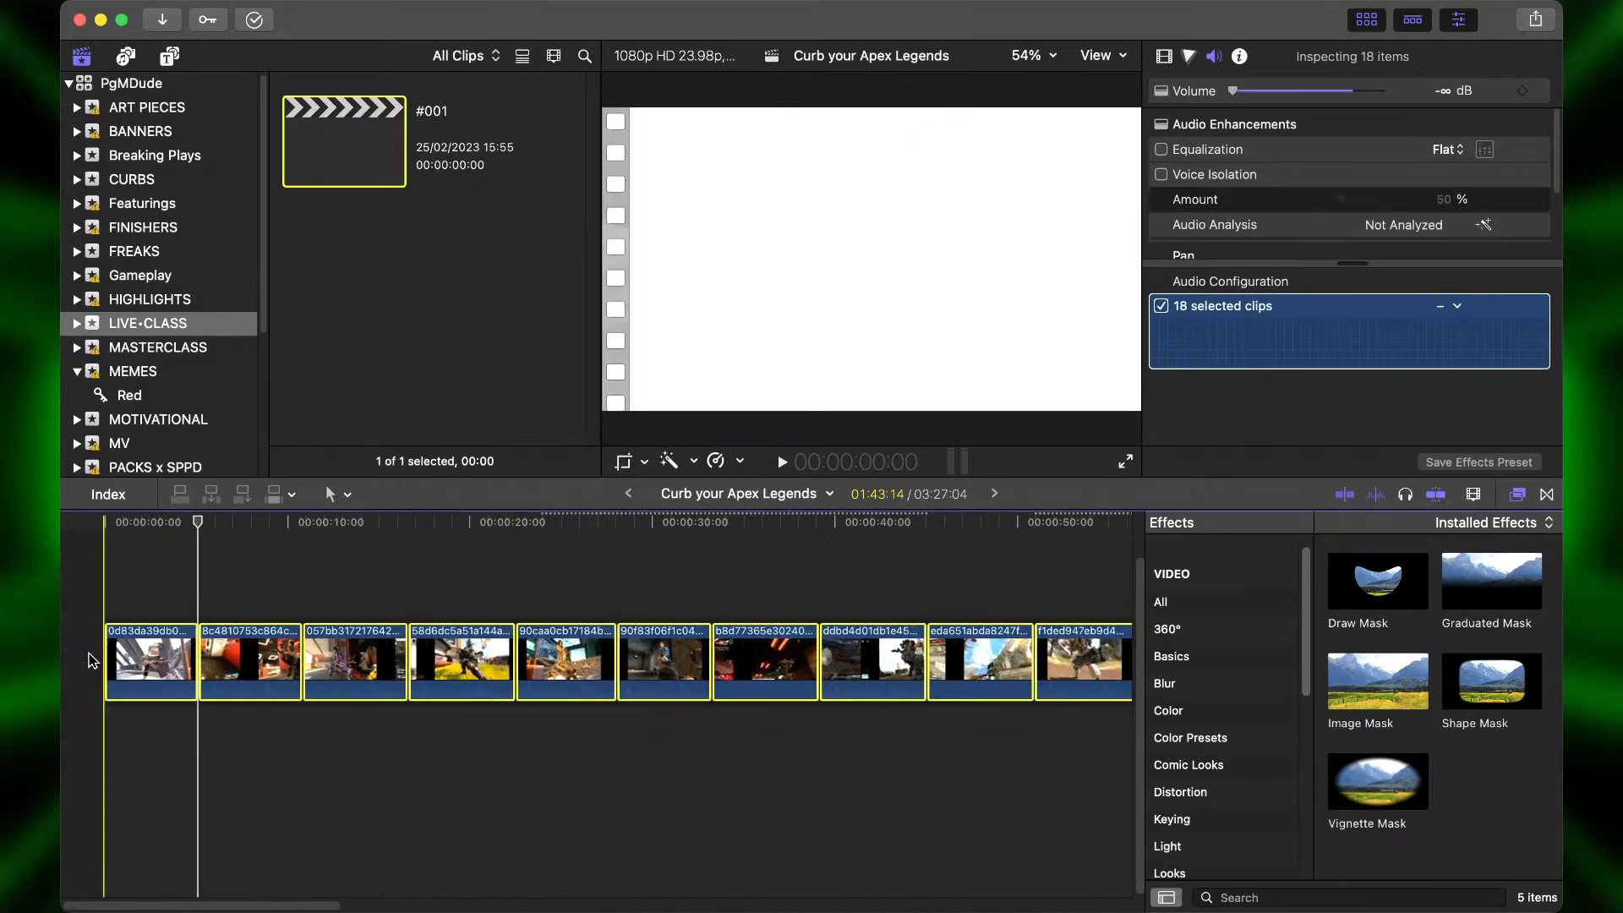
# Move the music track with its beat markers to the start of the timeline, beneath the duplicated clips.
pyautogui.press('super+minus')
pyautogui.press('super+minus')
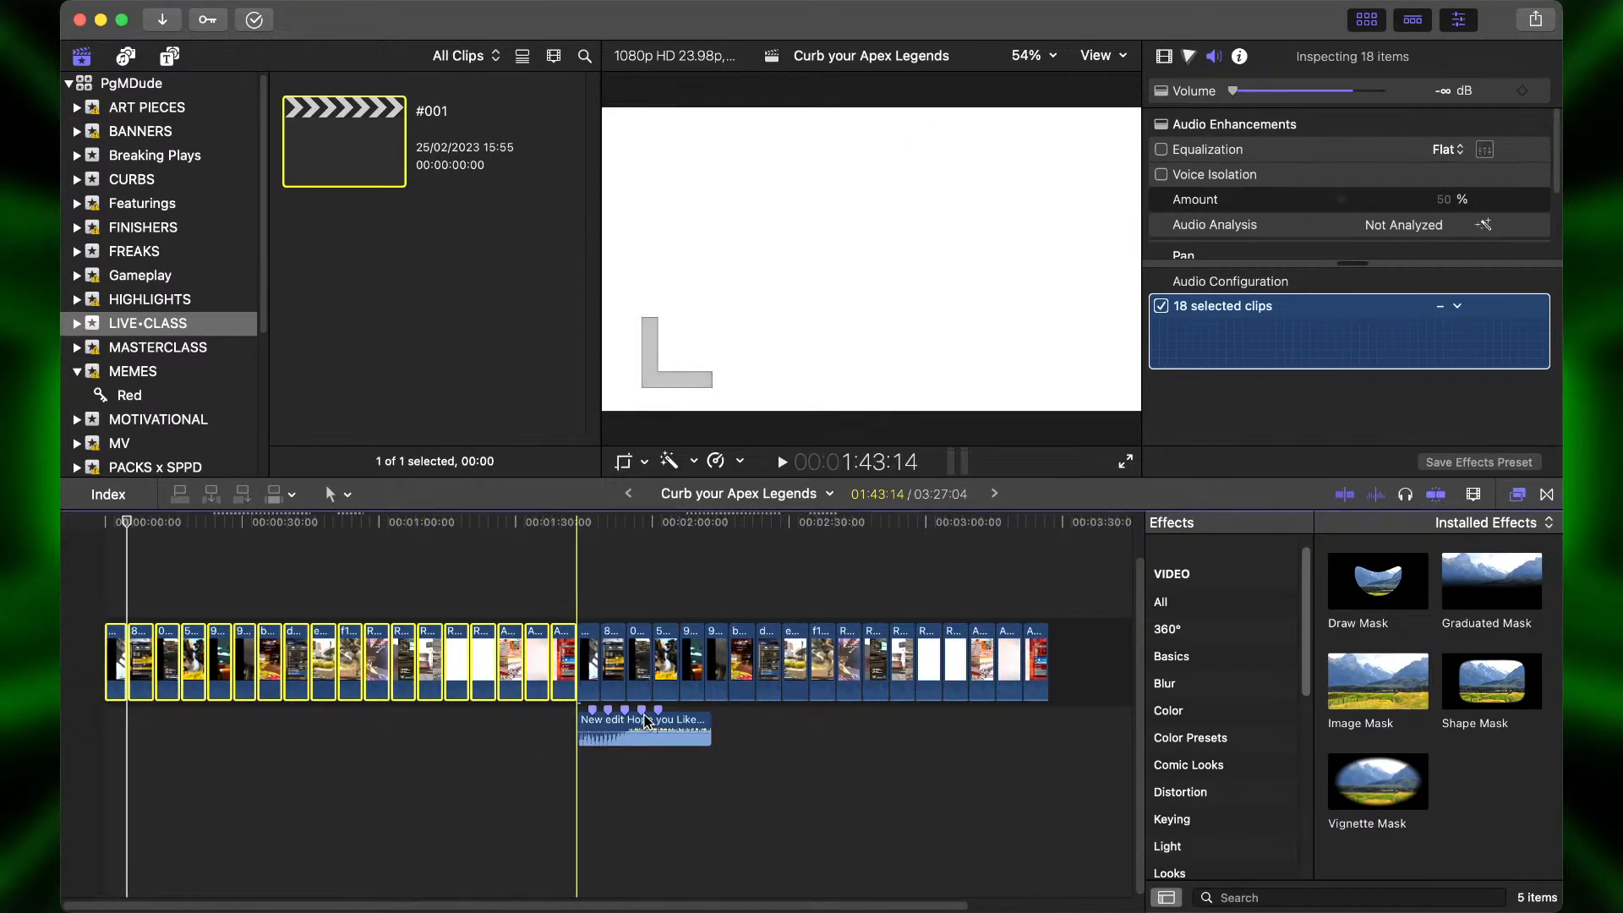
pyautogui.moveTo(657, 728); pyautogui.dragTo(170, 727)
# Split the first clip at the first beat marker, at 3:05, and delete the part after the cut.
pyautogui.press('super+equal')
pyautogui.press('super+equal')
pyautogui.press('super+equal')
pyautogui.press('super+equal')
pyautogui.press('super+equal')
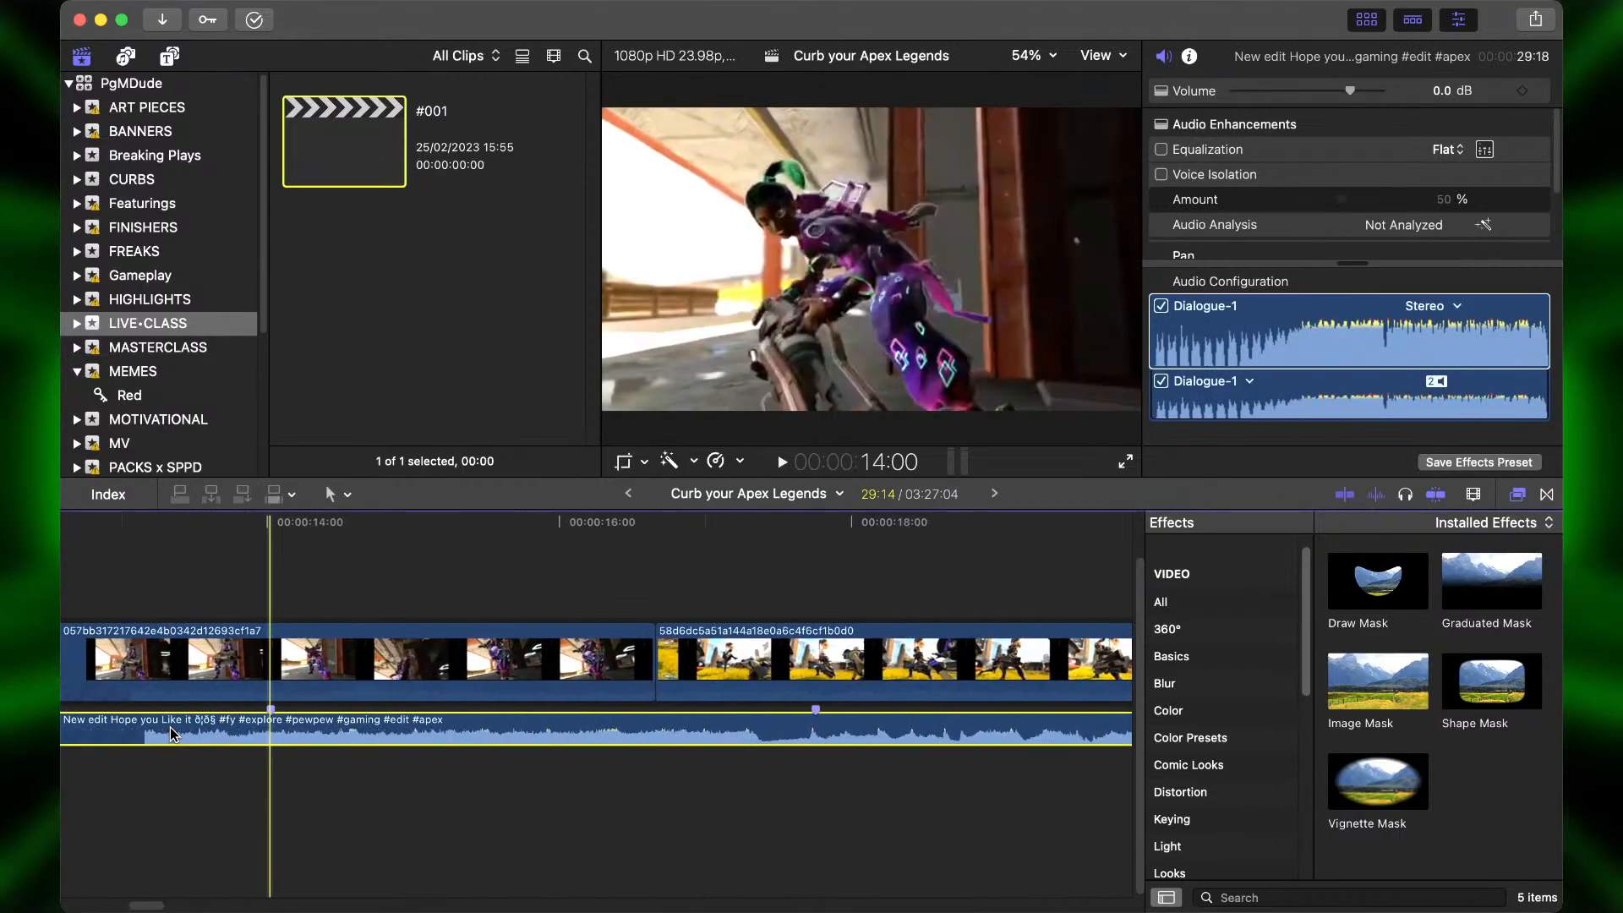
pyautogui.hscroll(-10, 172, 728)
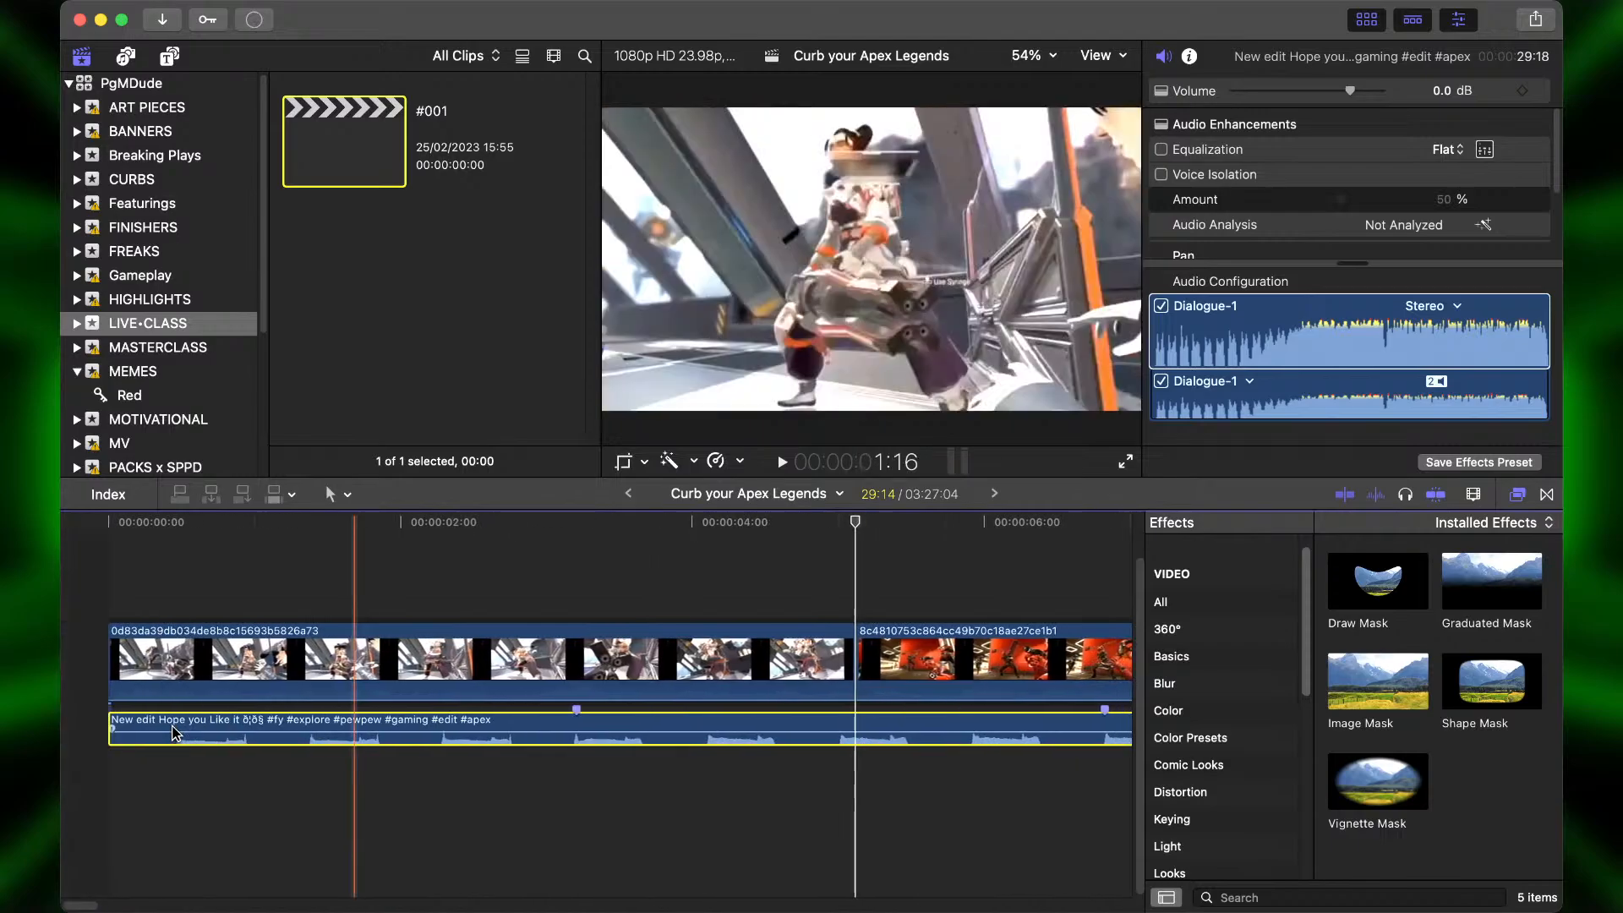
pyautogui.click(575, 655)
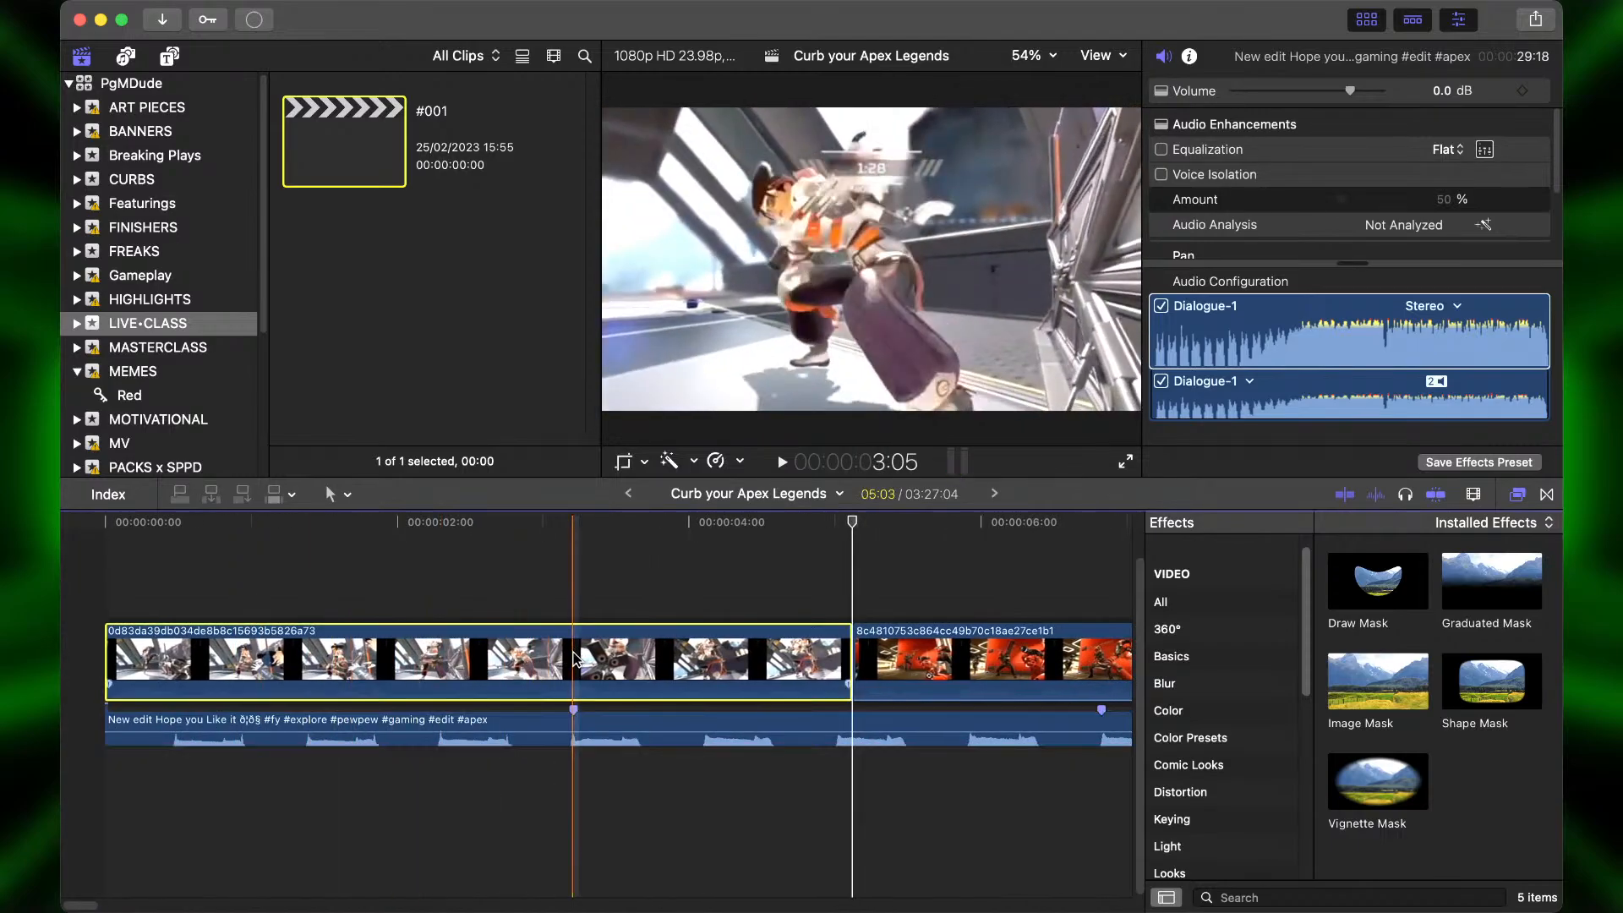
pyautogui.click(573, 712)
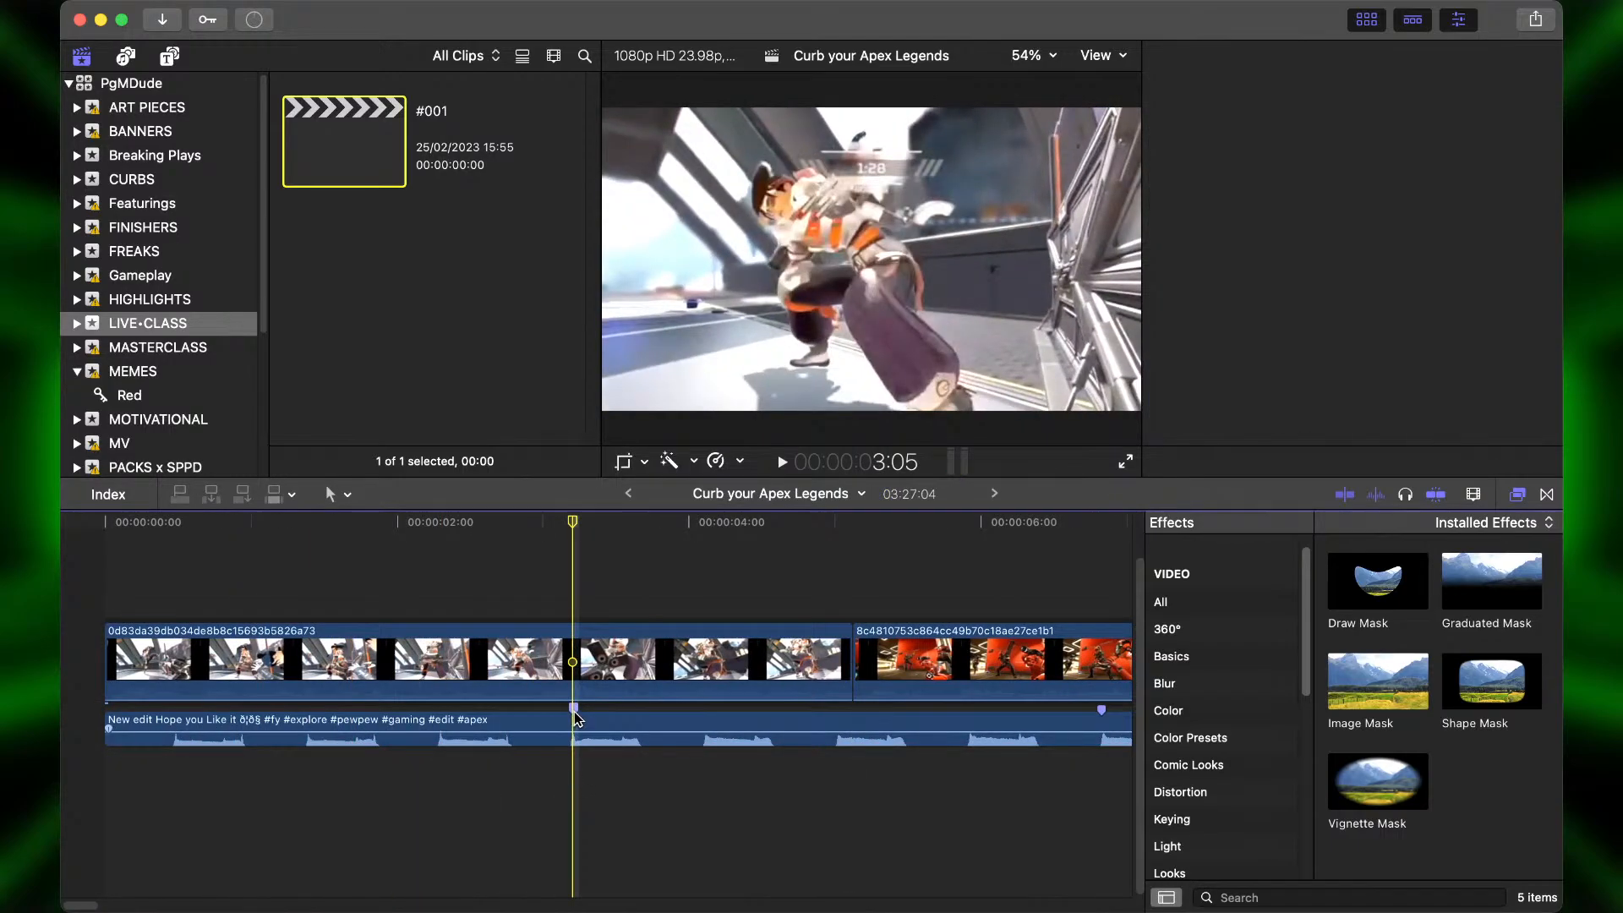
pyautogui.press('super+b')
pyautogui.click(535, 661)
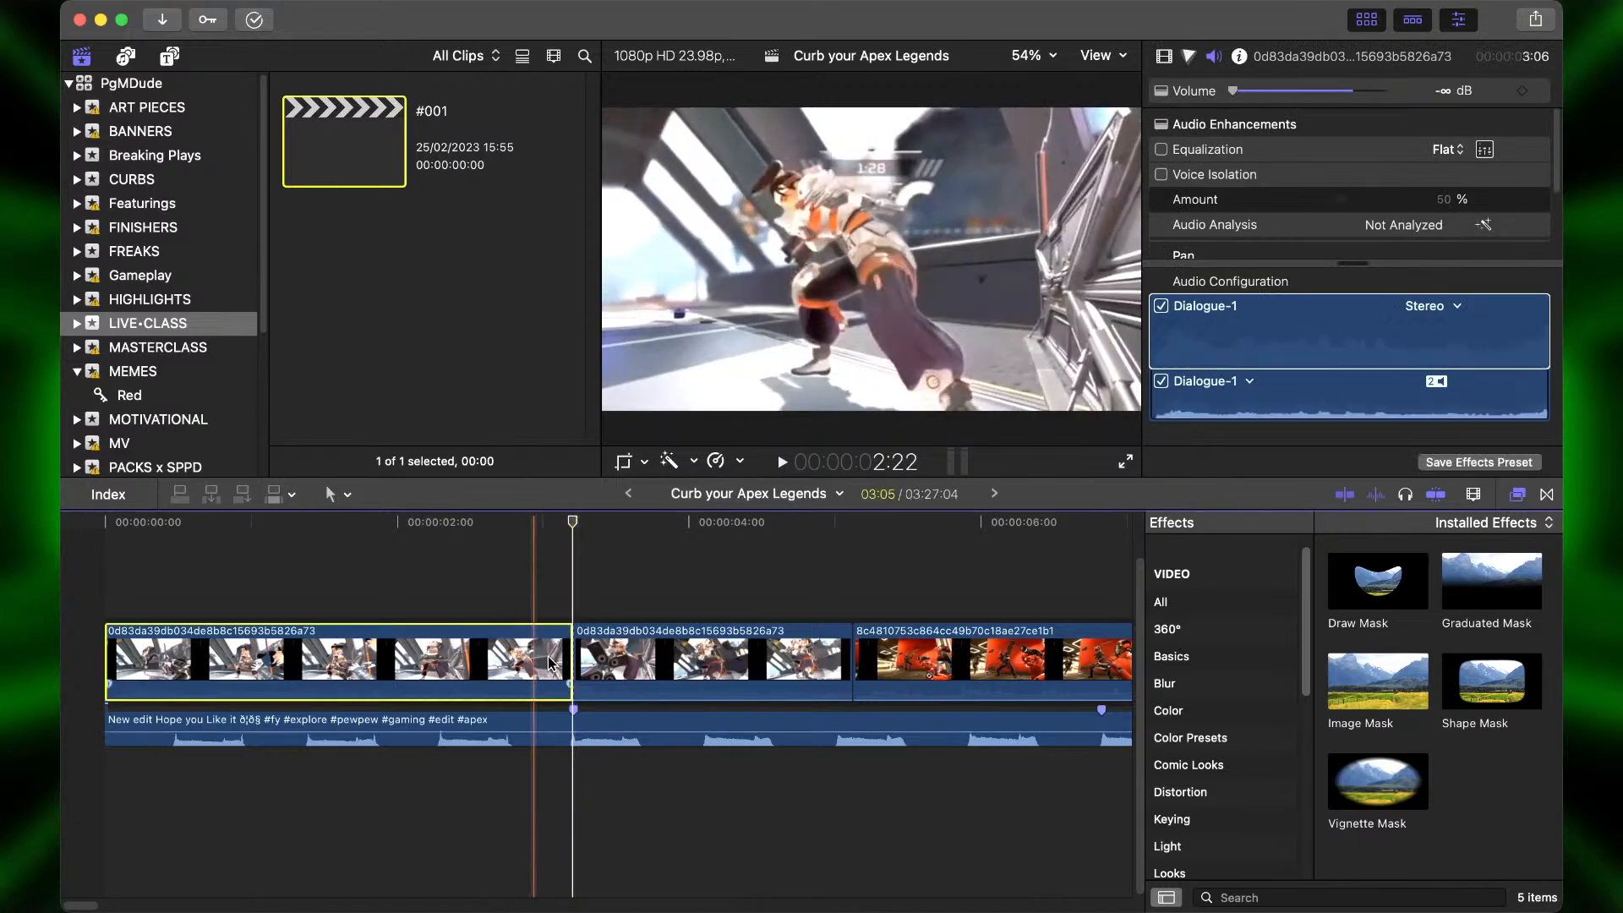
pyautogui.click(596, 660)
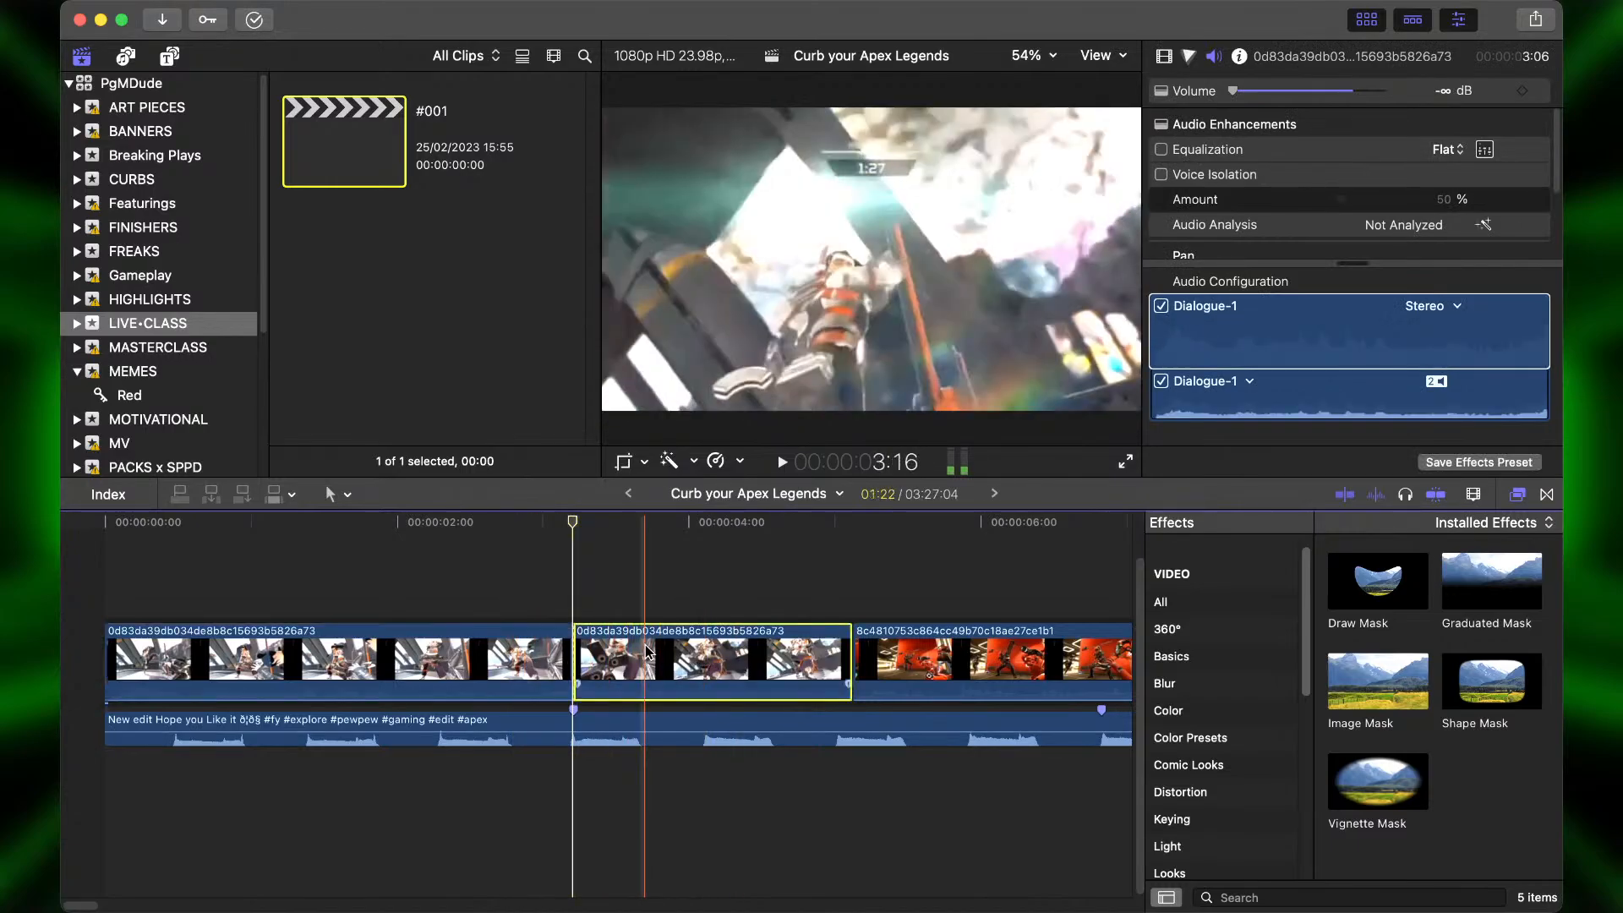
pyautogui.press('super+minus')
pyautogui.press('super+minus')
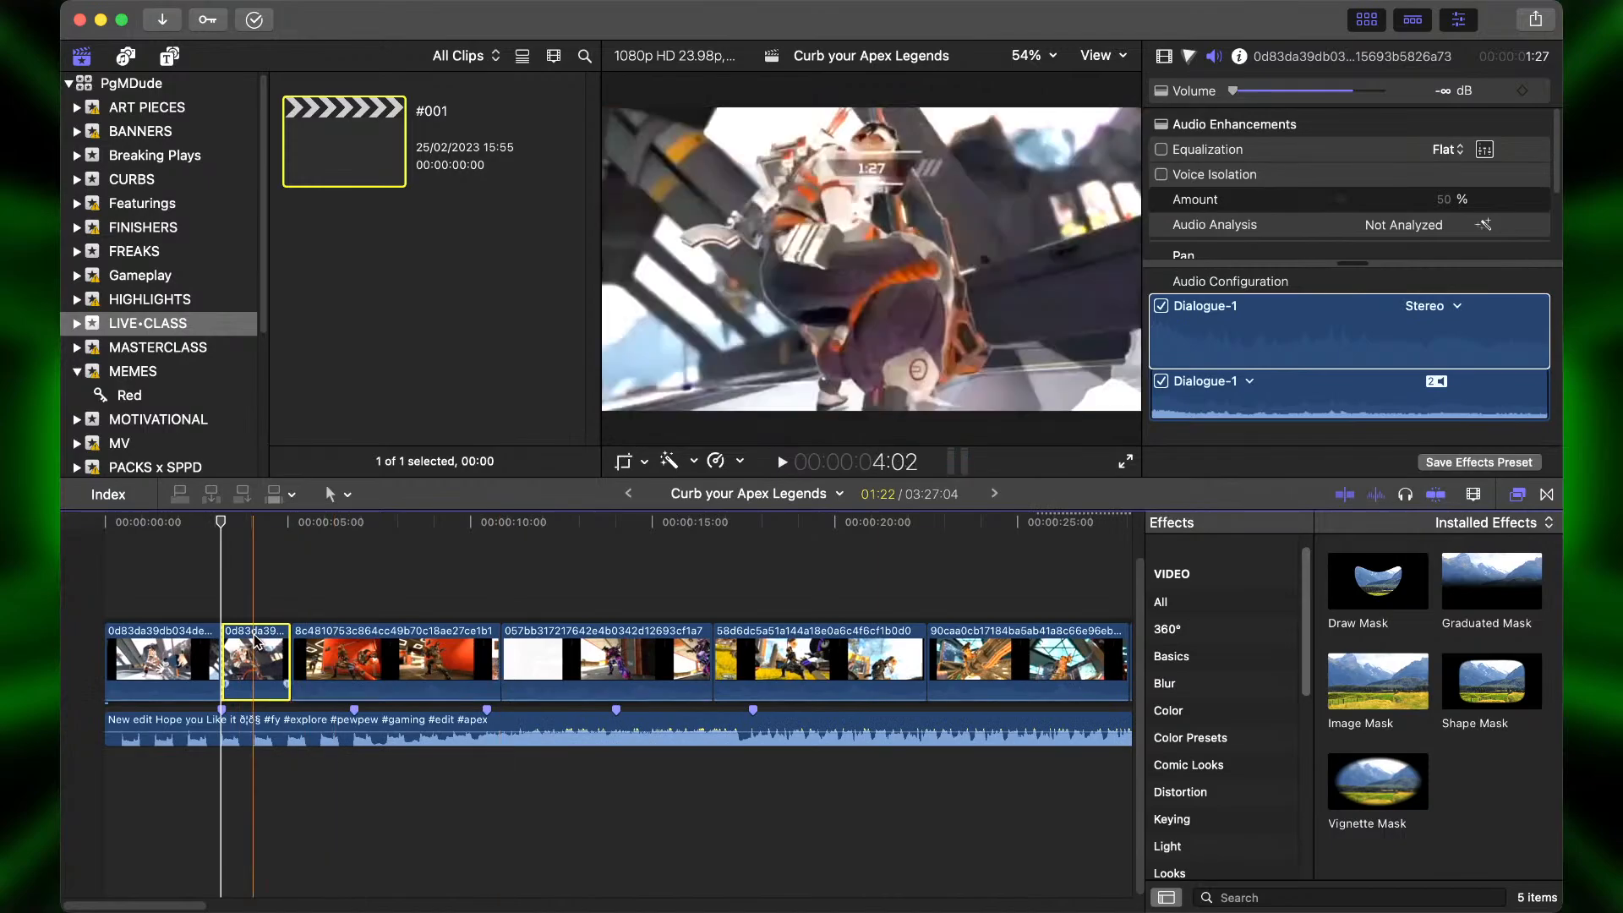
pyautogui.press('Delete')
# Set the duration of the 15 clips following the first one to 3:05 each.
pyautogui.press('super+minus')
pyautogui.press('super+minus')
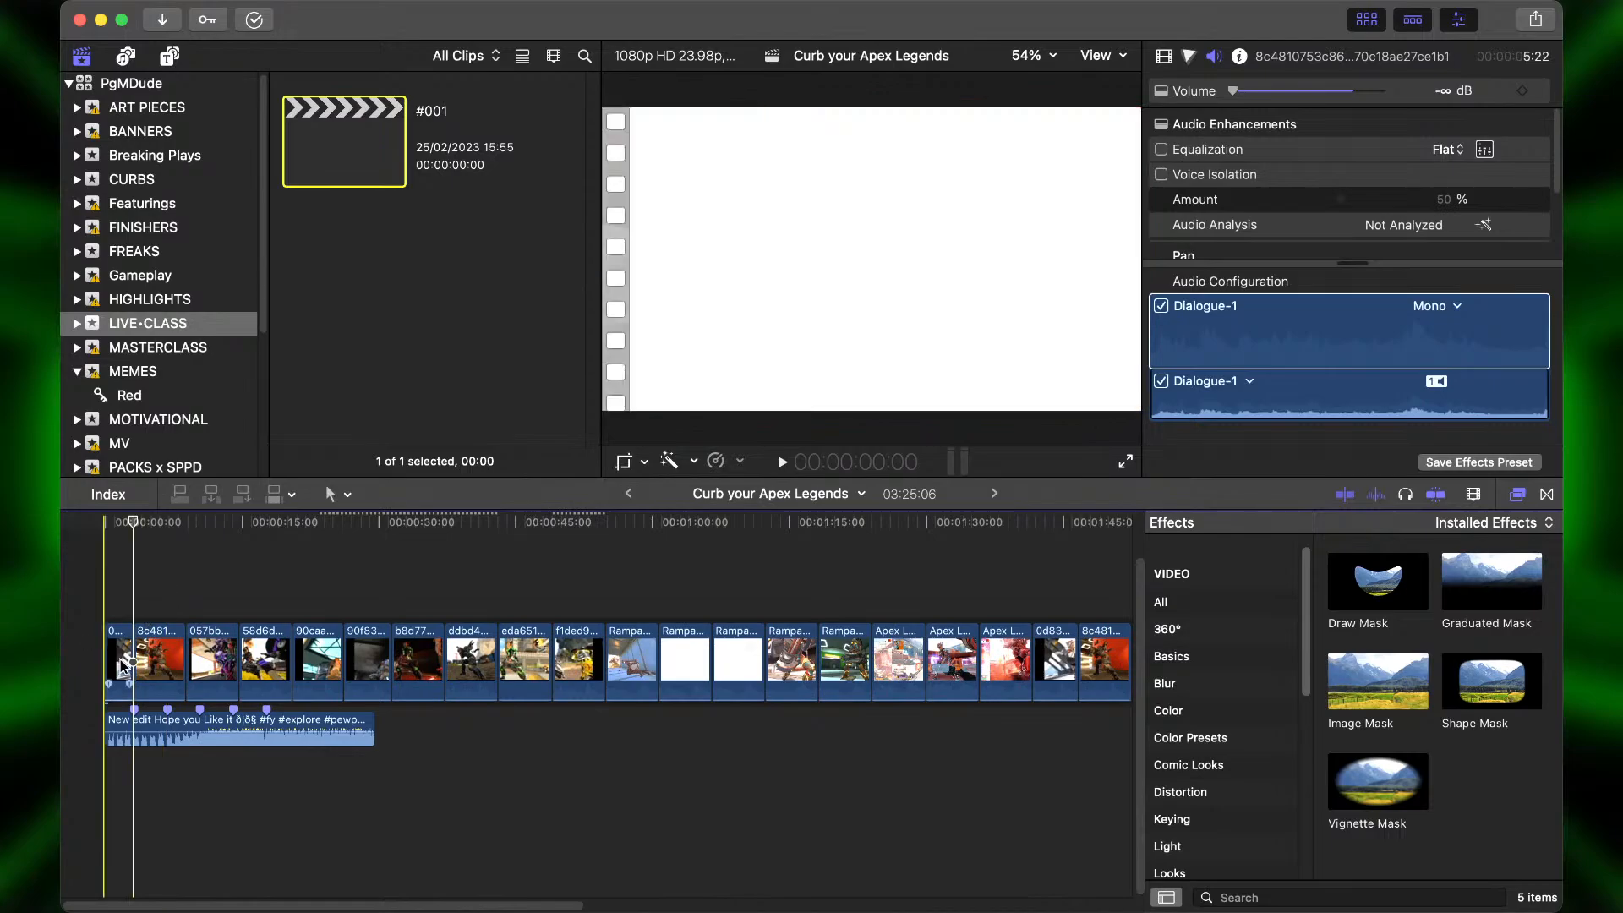
pyautogui.click(118, 655)
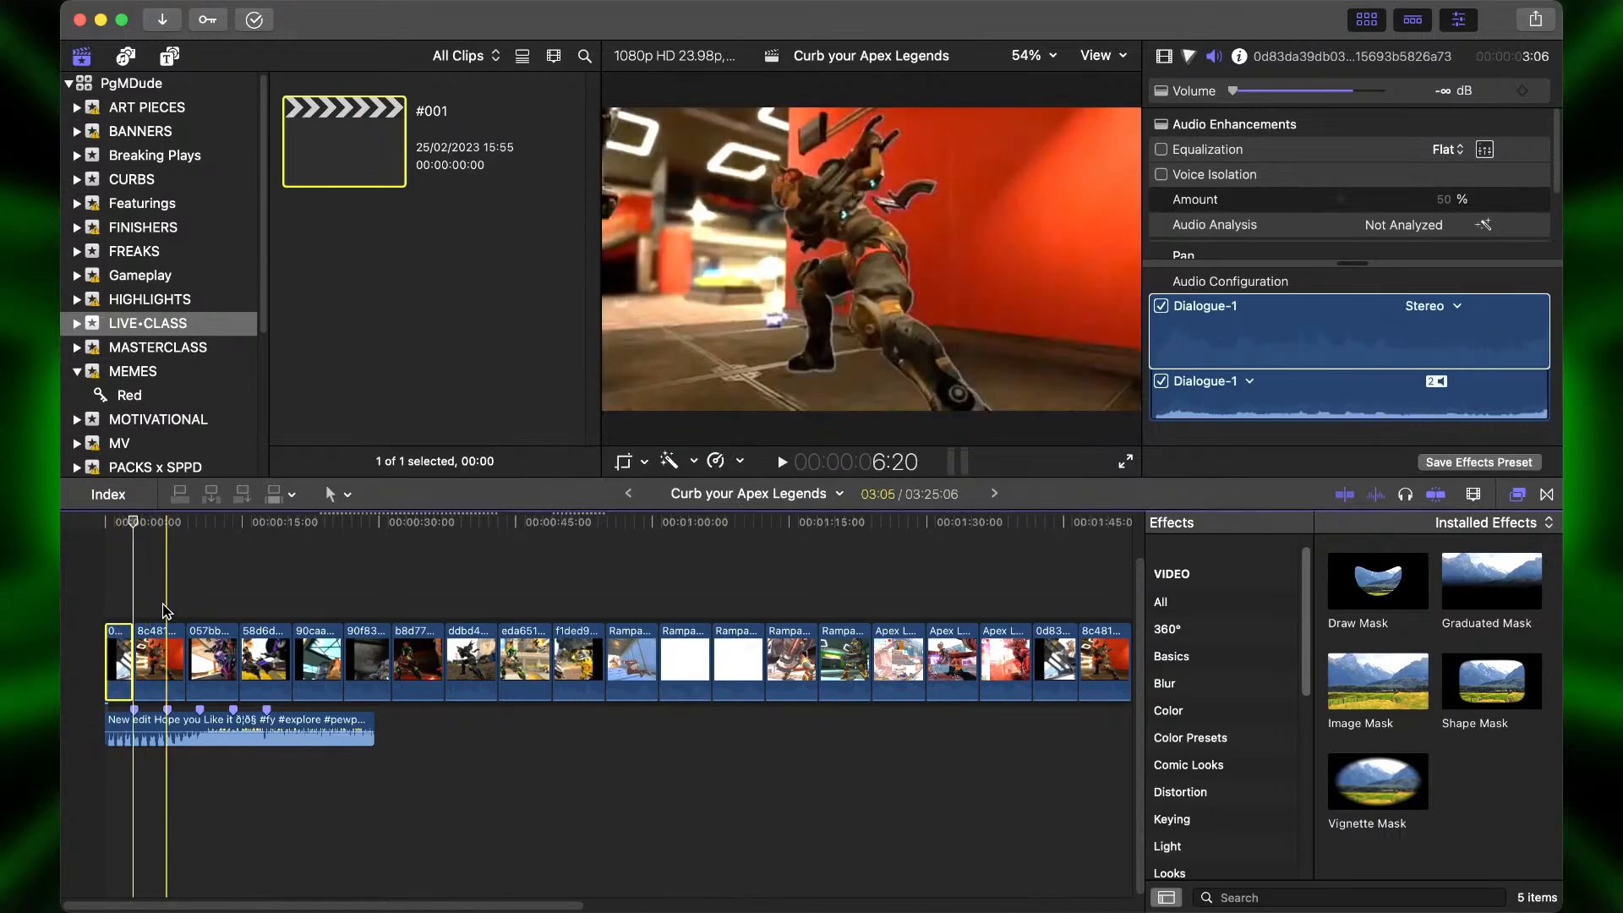
pyautogui.moveTo(163, 605); pyautogui.dragTo(884, 674)
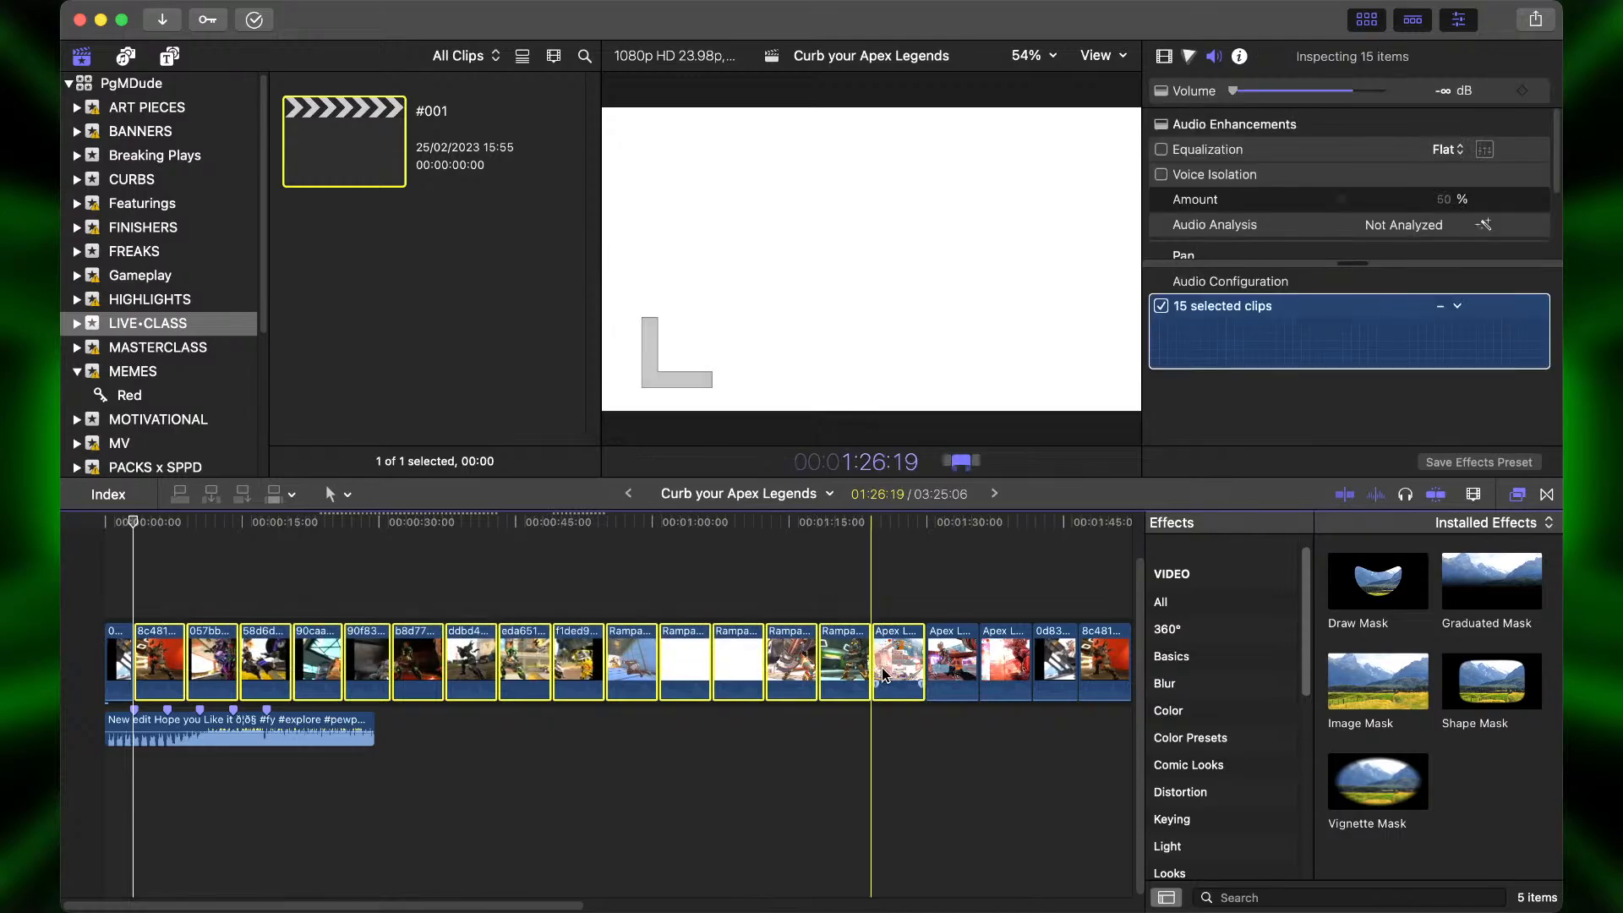
pyautogui.press('Return')
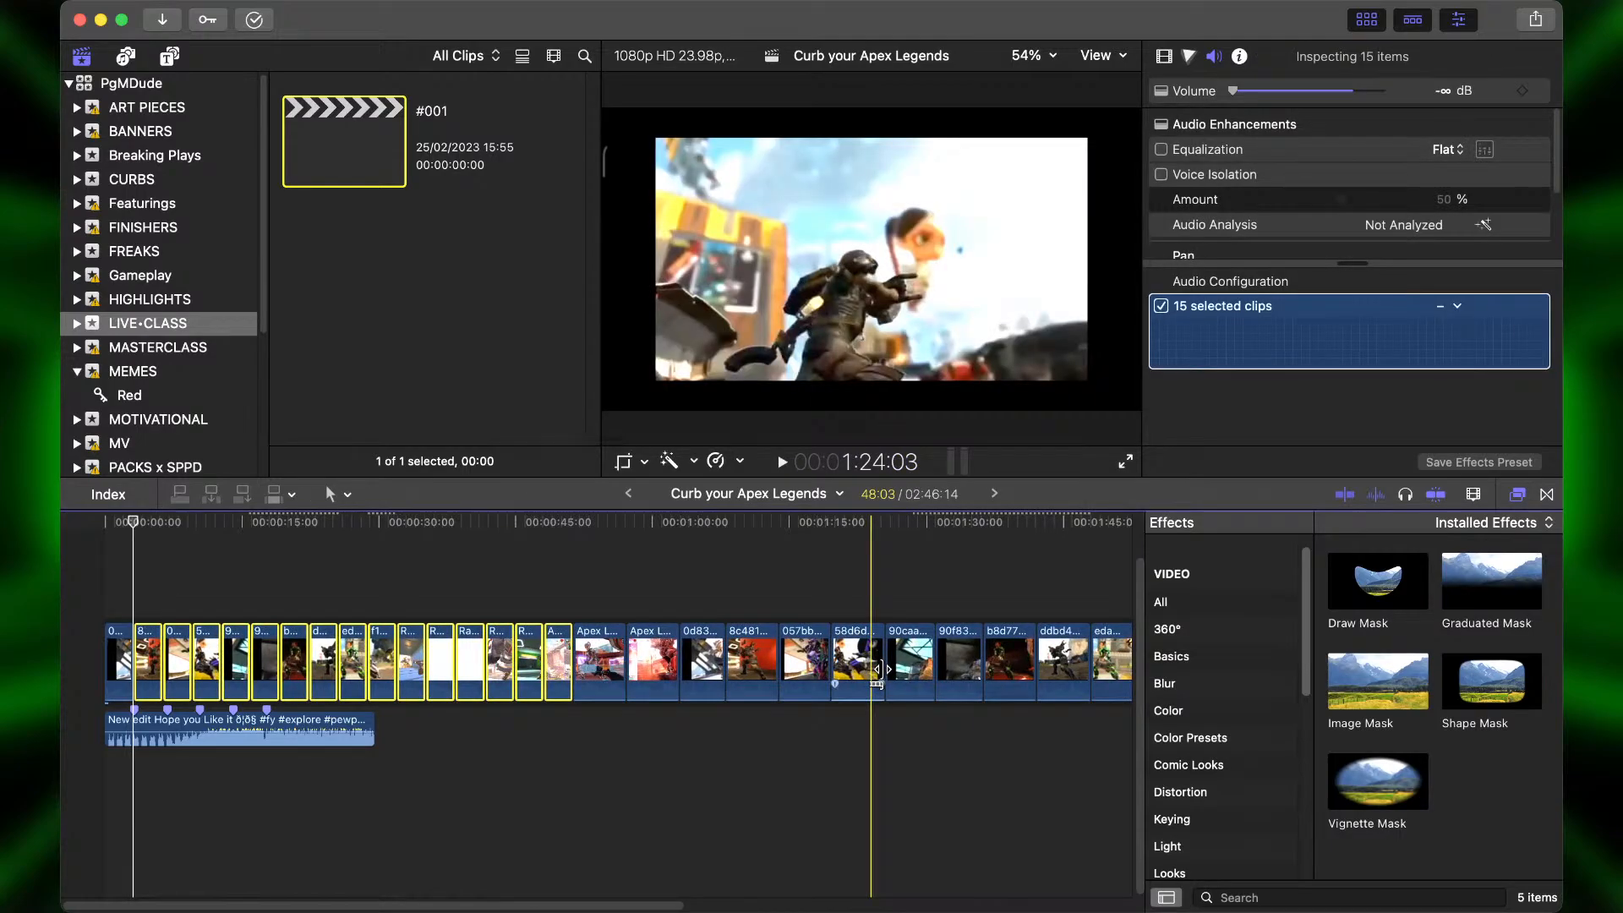
# Extend the ends of the second to fifth clips so each one reaches the next beat marker on the music.
pyautogui.press('super+equal')
pyautogui.hscroll(-15, 884, 674)
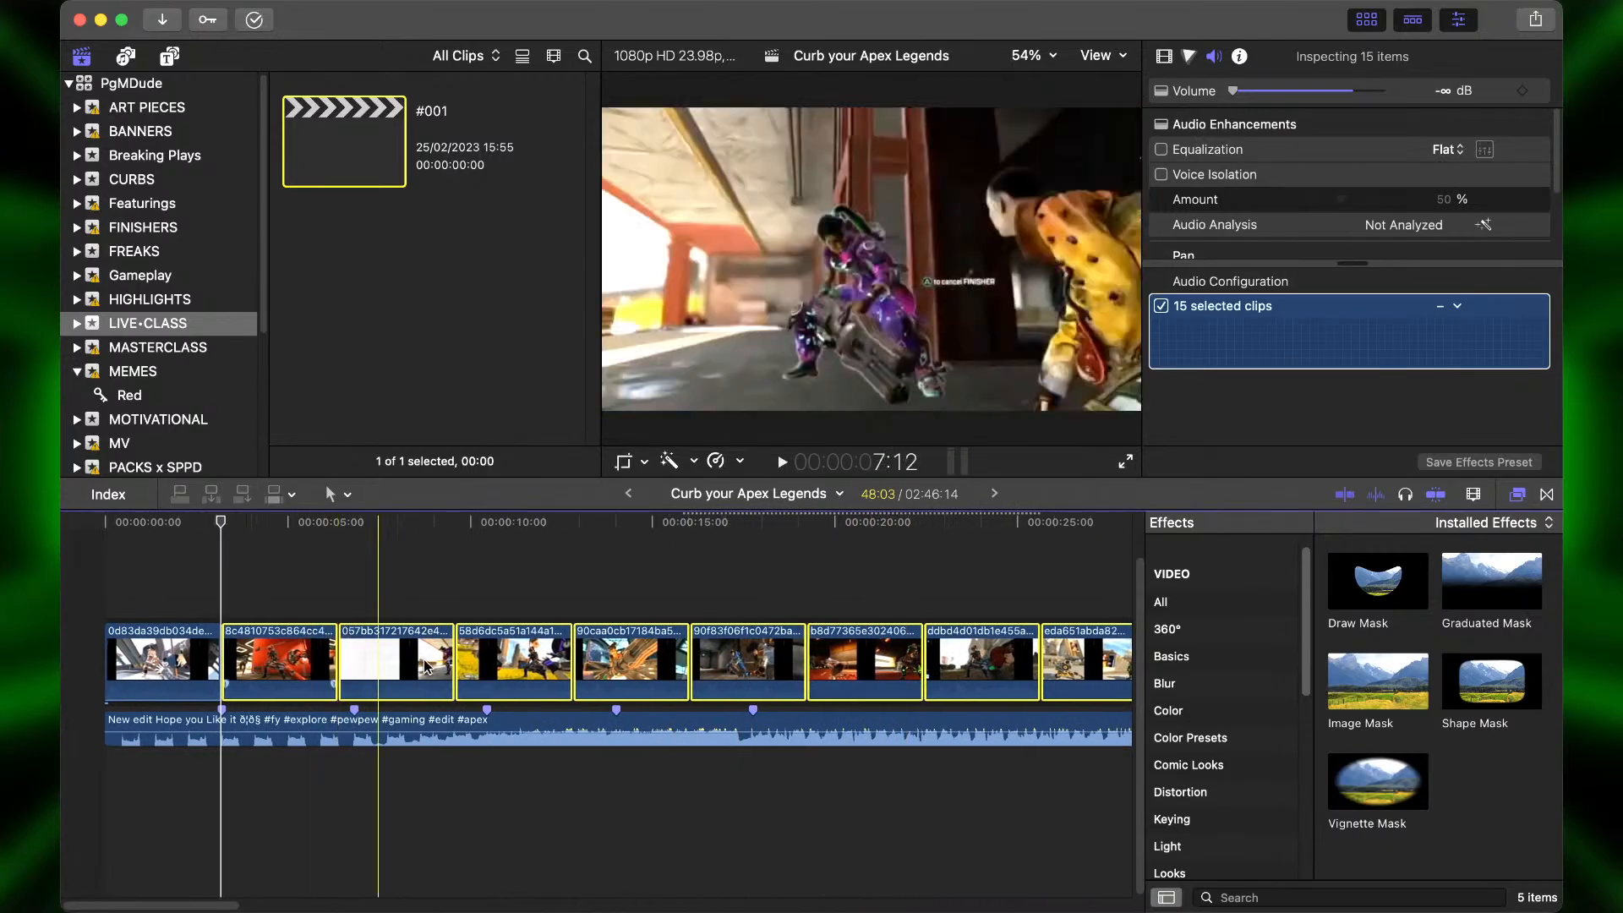
pyautogui.click(239, 659)
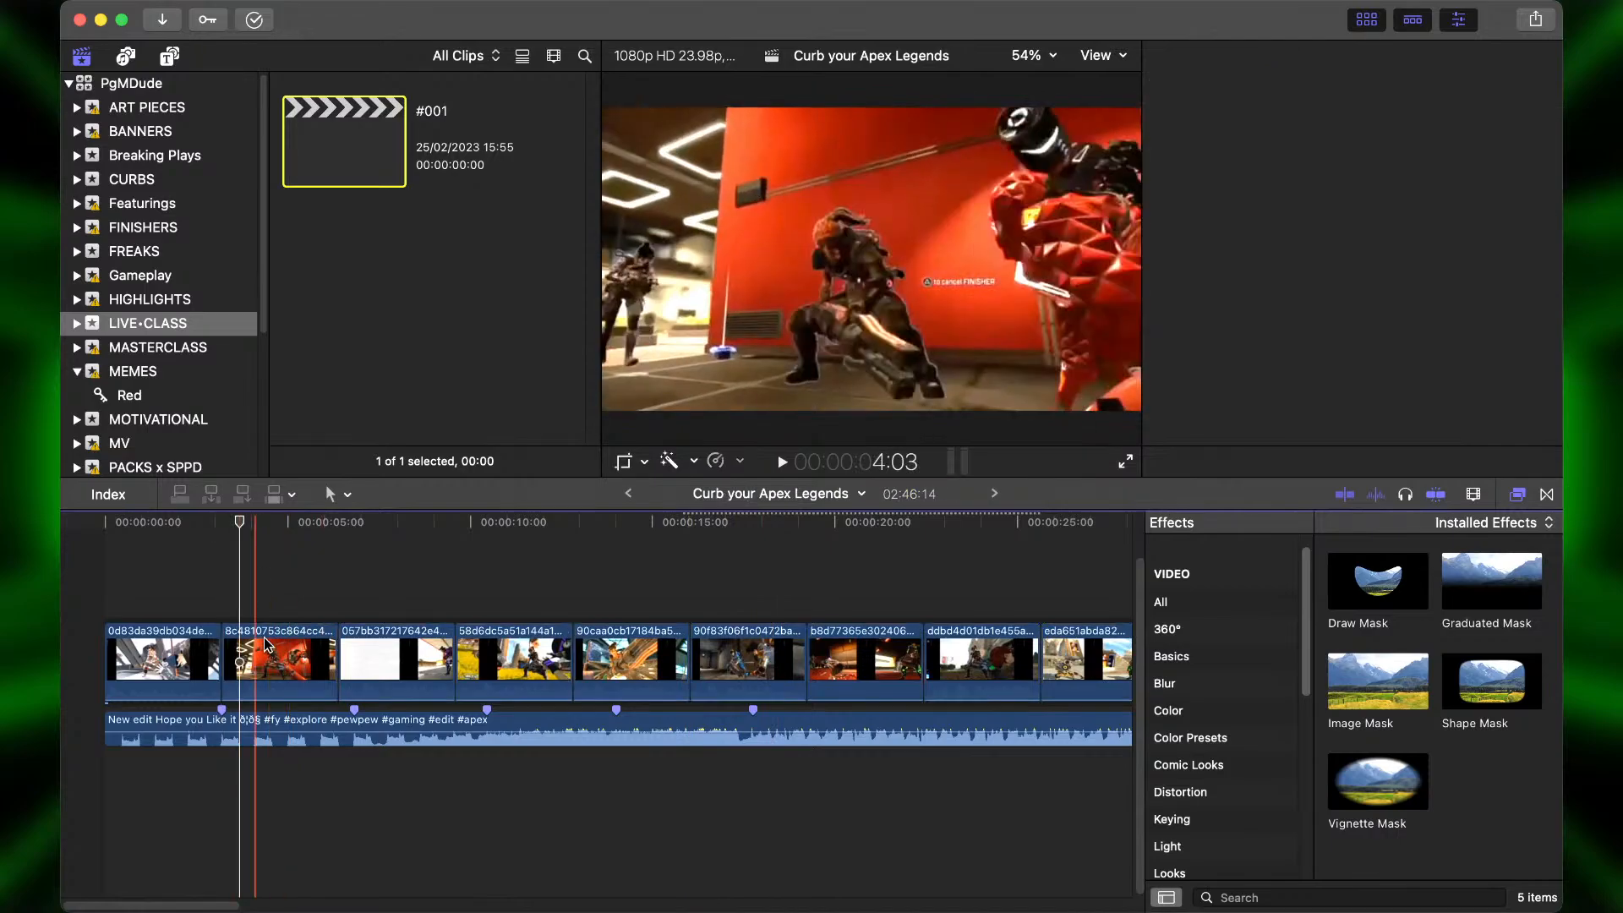
pyautogui.moveTo(328, 668); pyautogui.dragTo(352, 667)
pyautogui.click(462, 661)
pyautogui.moveTo(468, 660); pyautogui.dragTo(487, 661)
pyautogui.click(597, 656)
pyautogui.moveTo(598, 658); pyautogui.dragTo(610, 657)
pyautogui.click(717, 664)
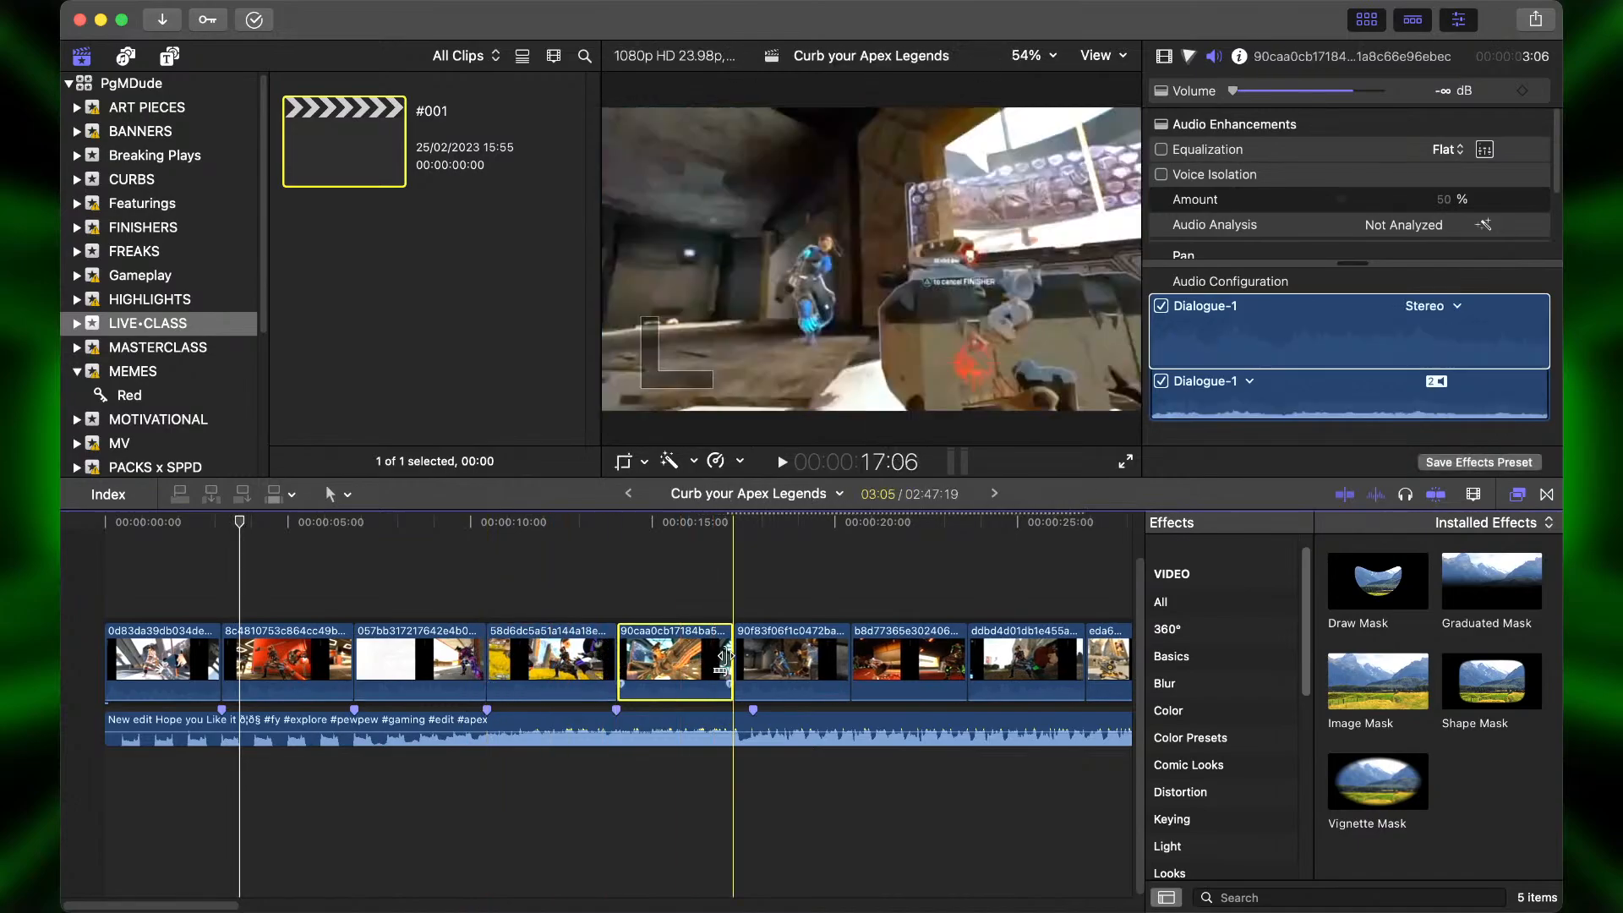
pyautogui.moveTo(723, 659); pyautogui.dragTo(737, 658)
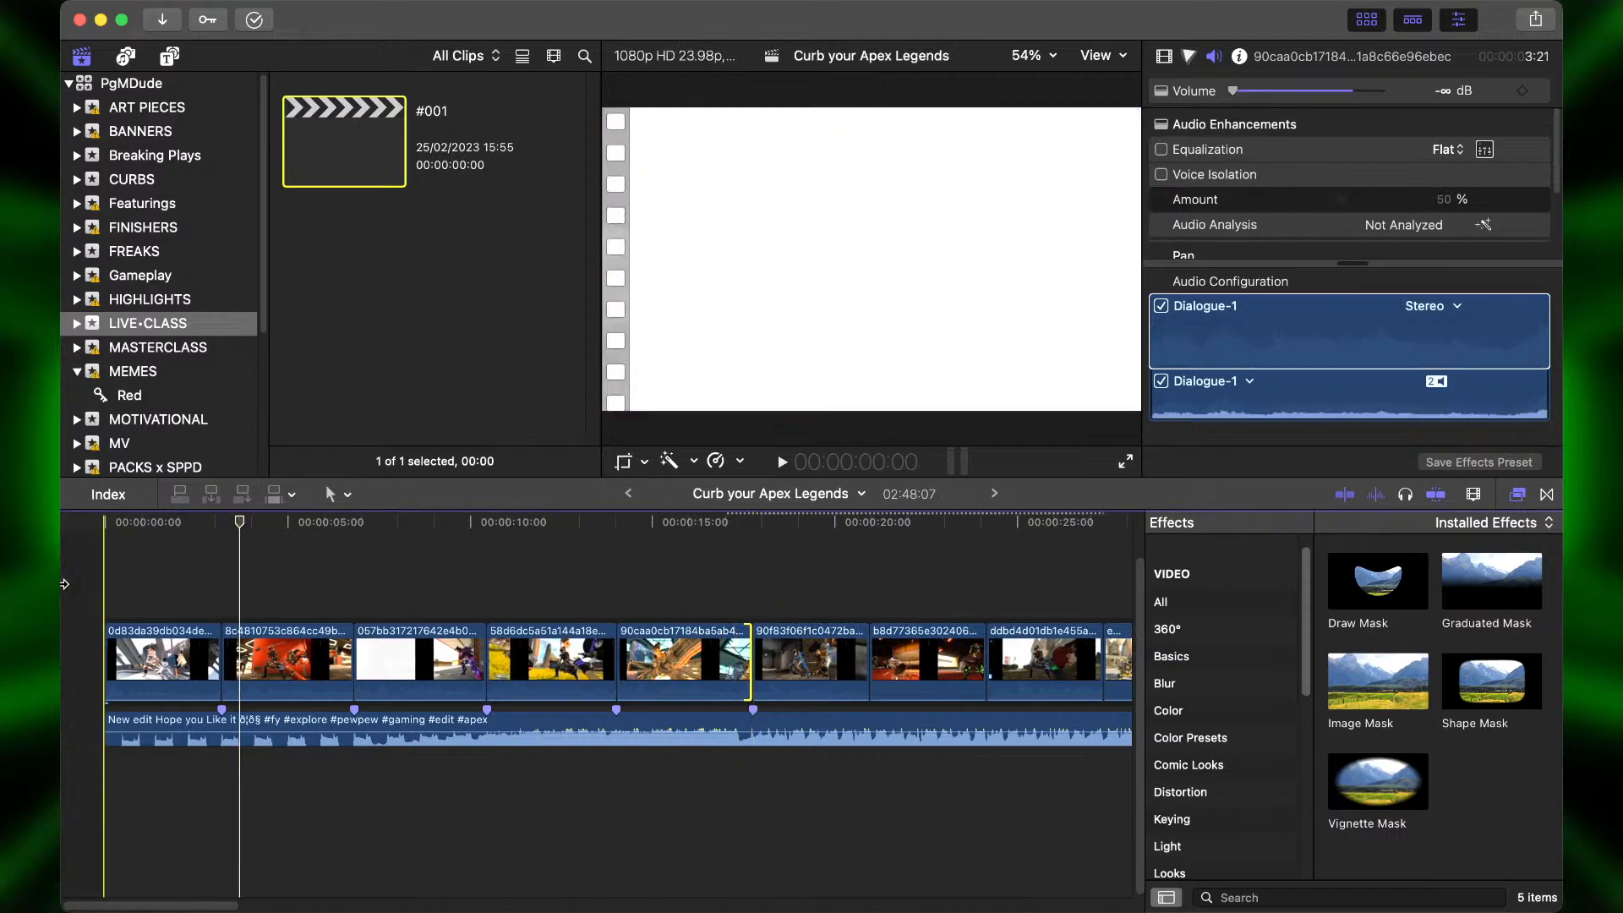
# Listen to the opening, split the first clip on the second beat at about 1:10, and delete the remainder.
pyautogui.click(65, 583)
pyautogui.press('space')
pyautogui.press('super+equal')
pyautogui.press('super+equal')
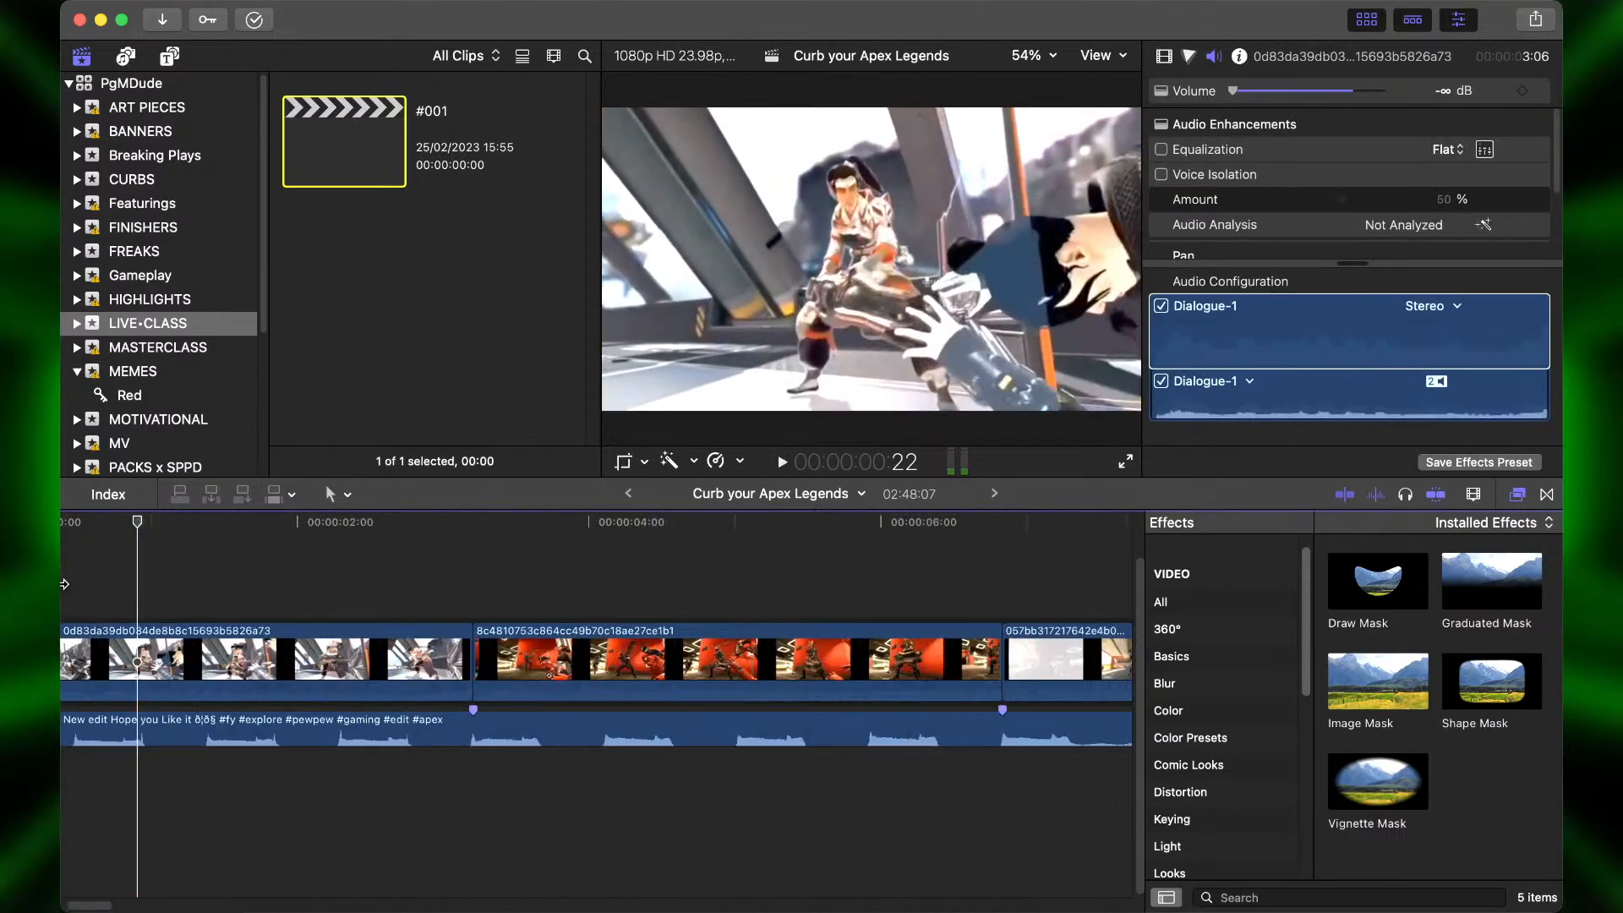
pyautogui.hscroll(-3, 64, 583)
pyautogui.press('space')
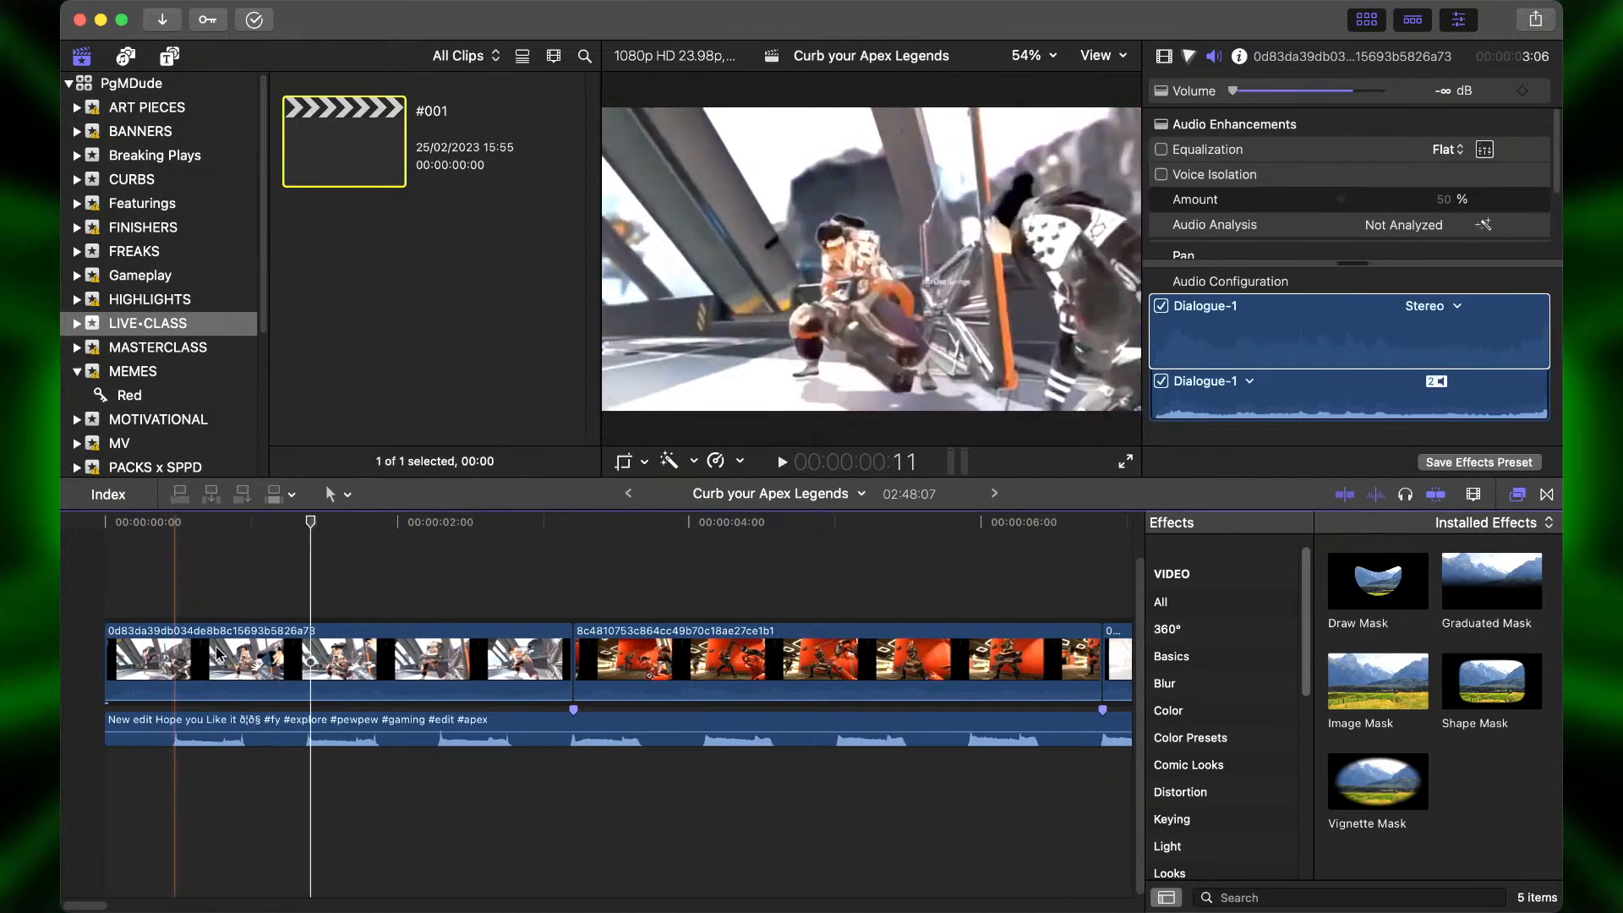
pyautogui.click(312, 662)
pyautogui.press('super+b')
pyautogui.click(360, 660)
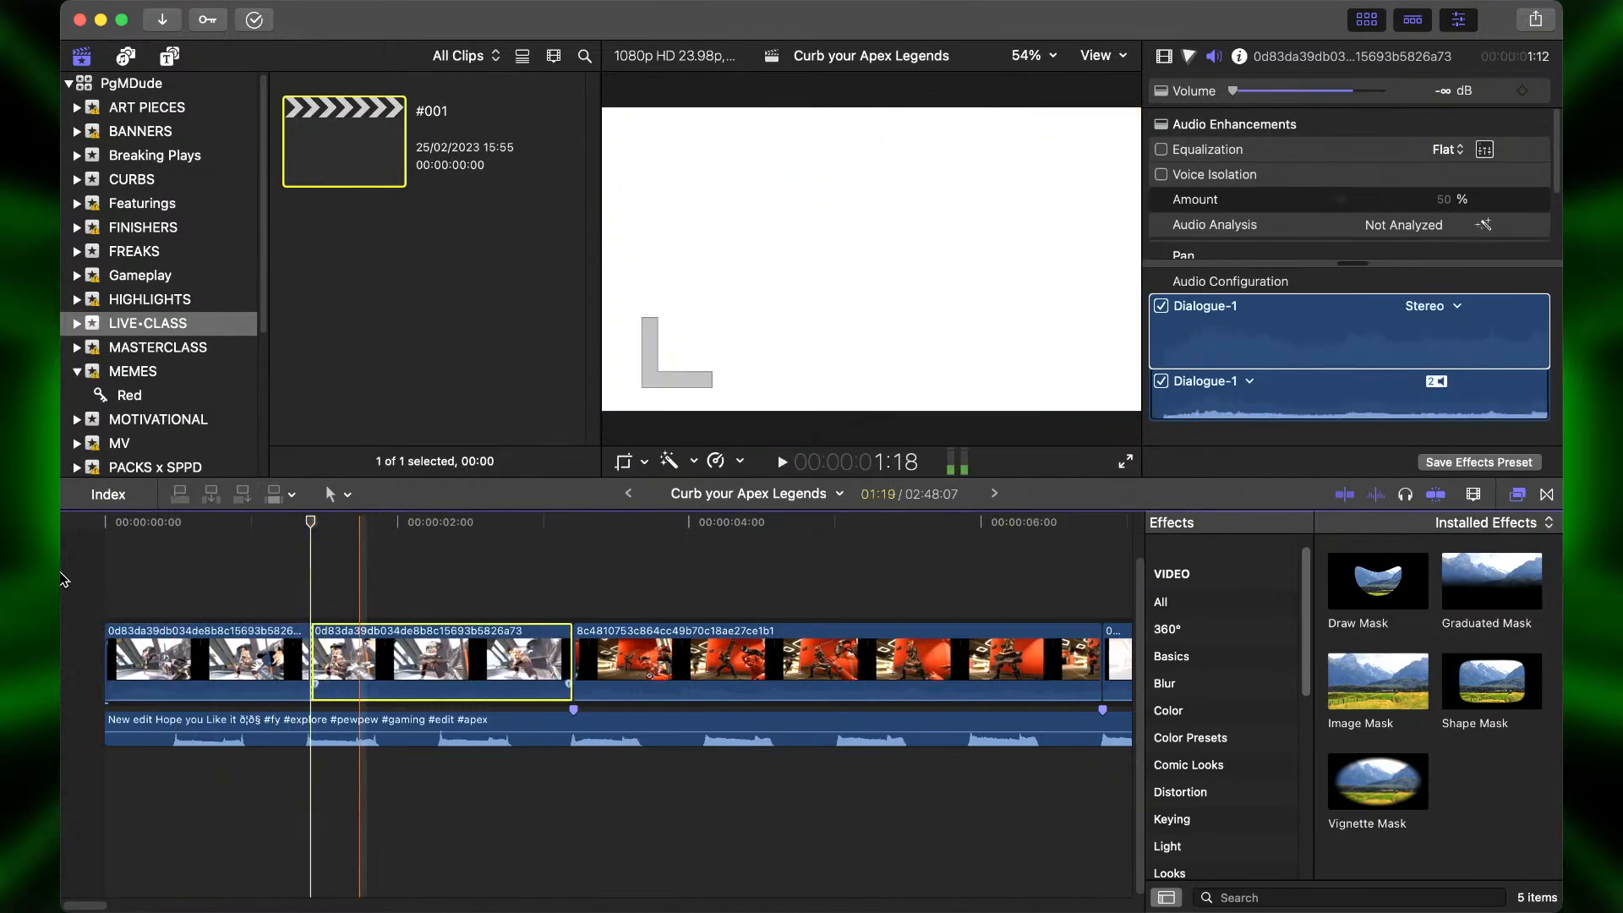
pyautogui.press('Delete')
# Replay the opening and extend the end of the first clip to about 2:06, just before the third beat.
pyautogui.press('Home')
pyautogui.press('space')
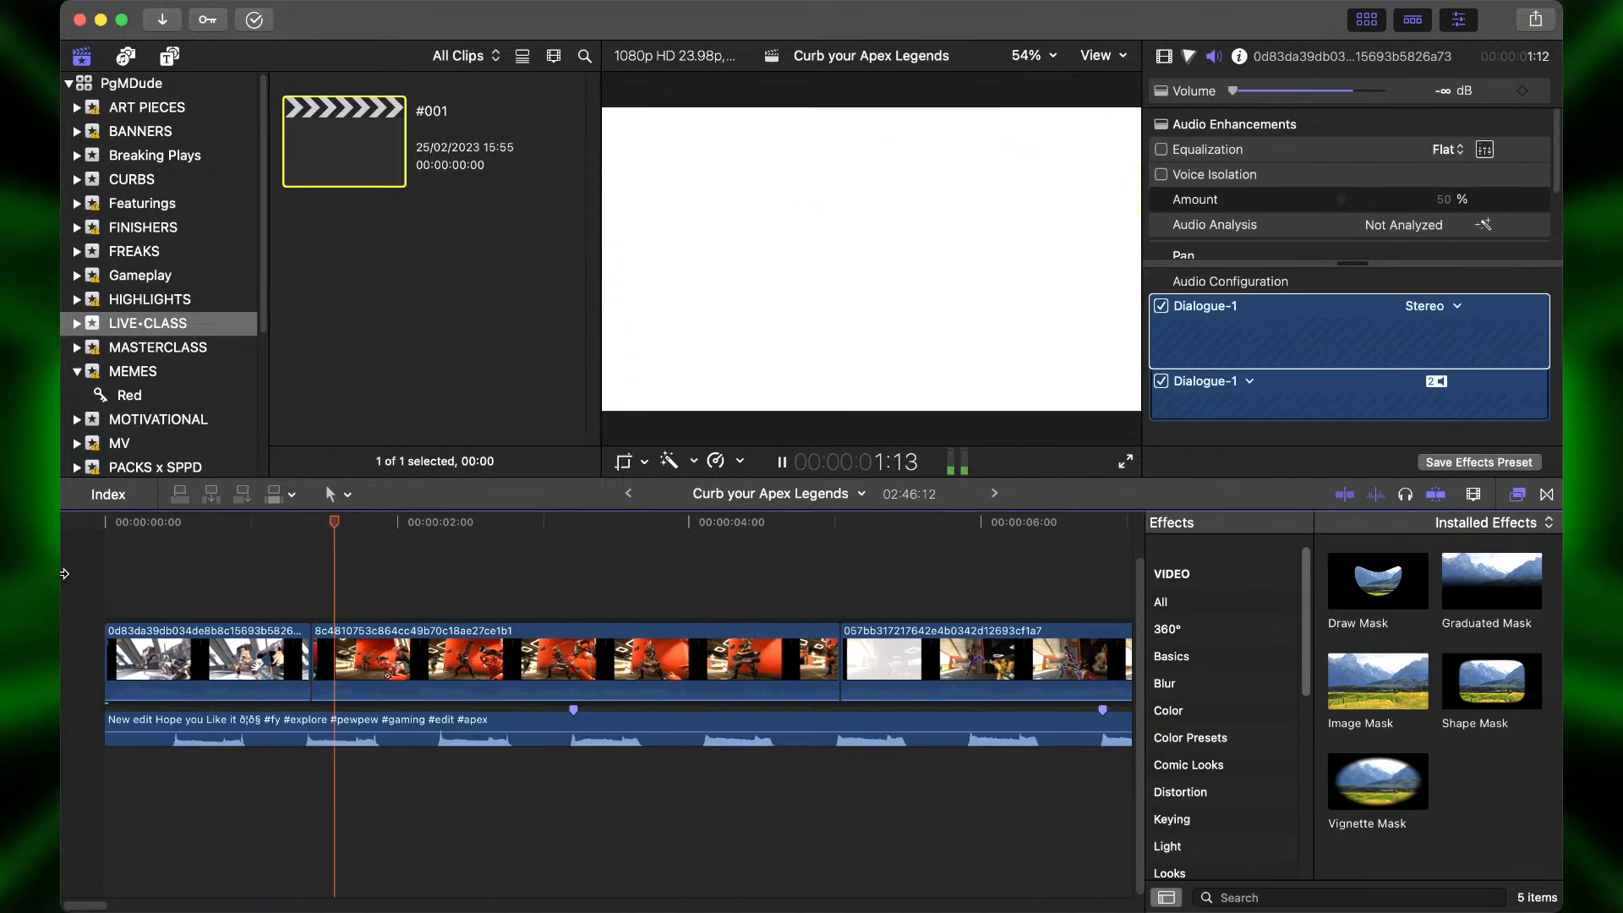
pyautogui.press('space')
pyautogui.click(212, 672)
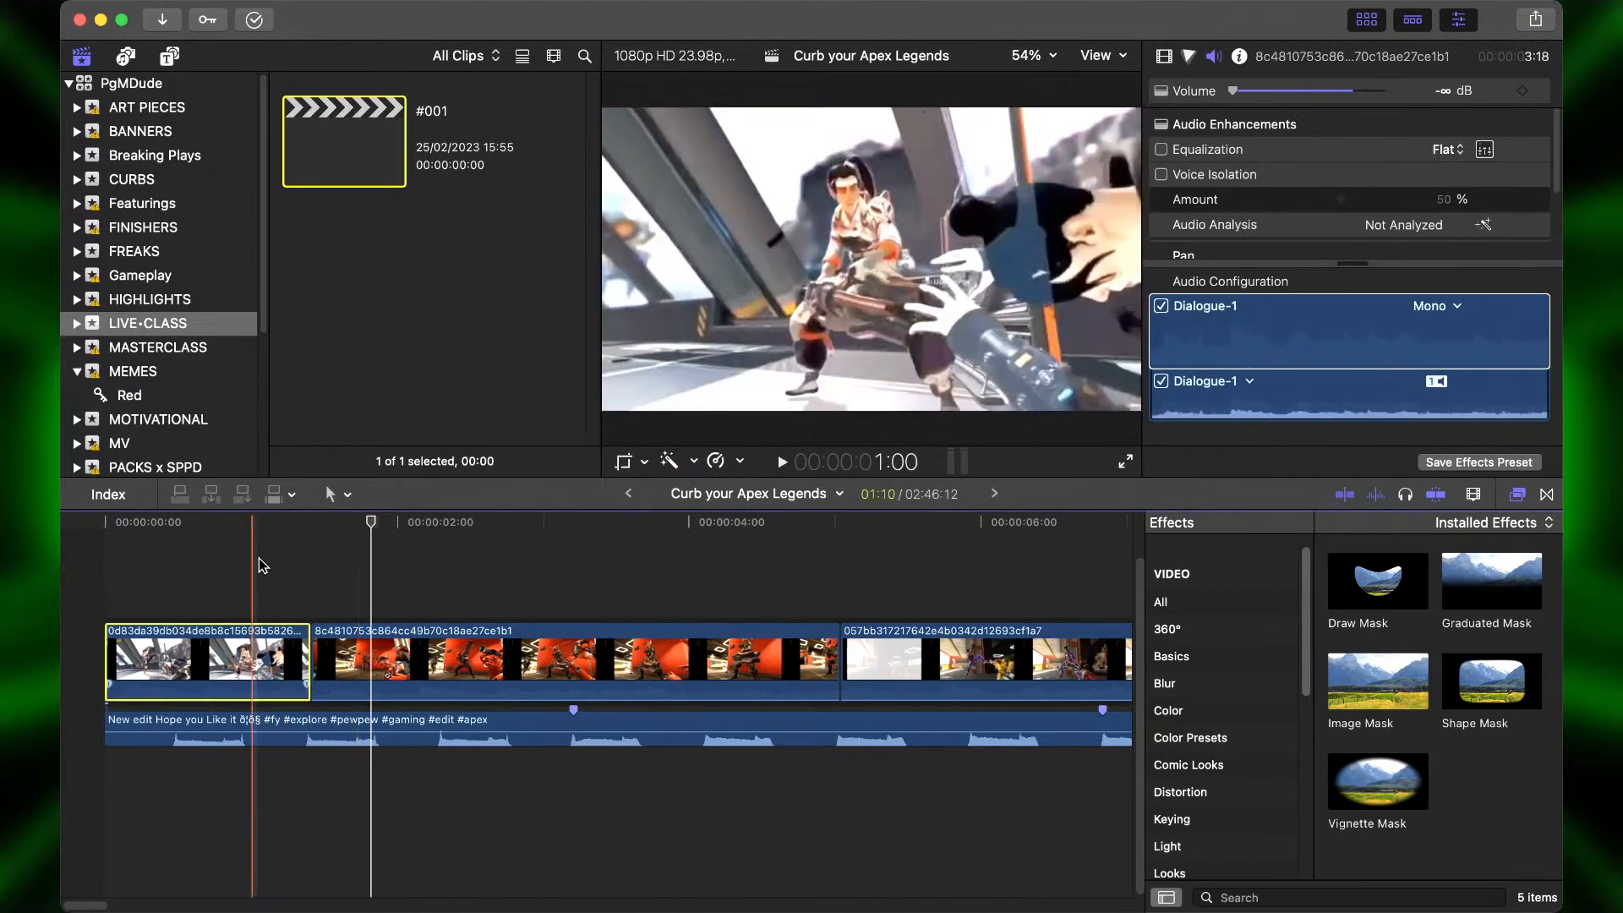
pyautogui.press('space')
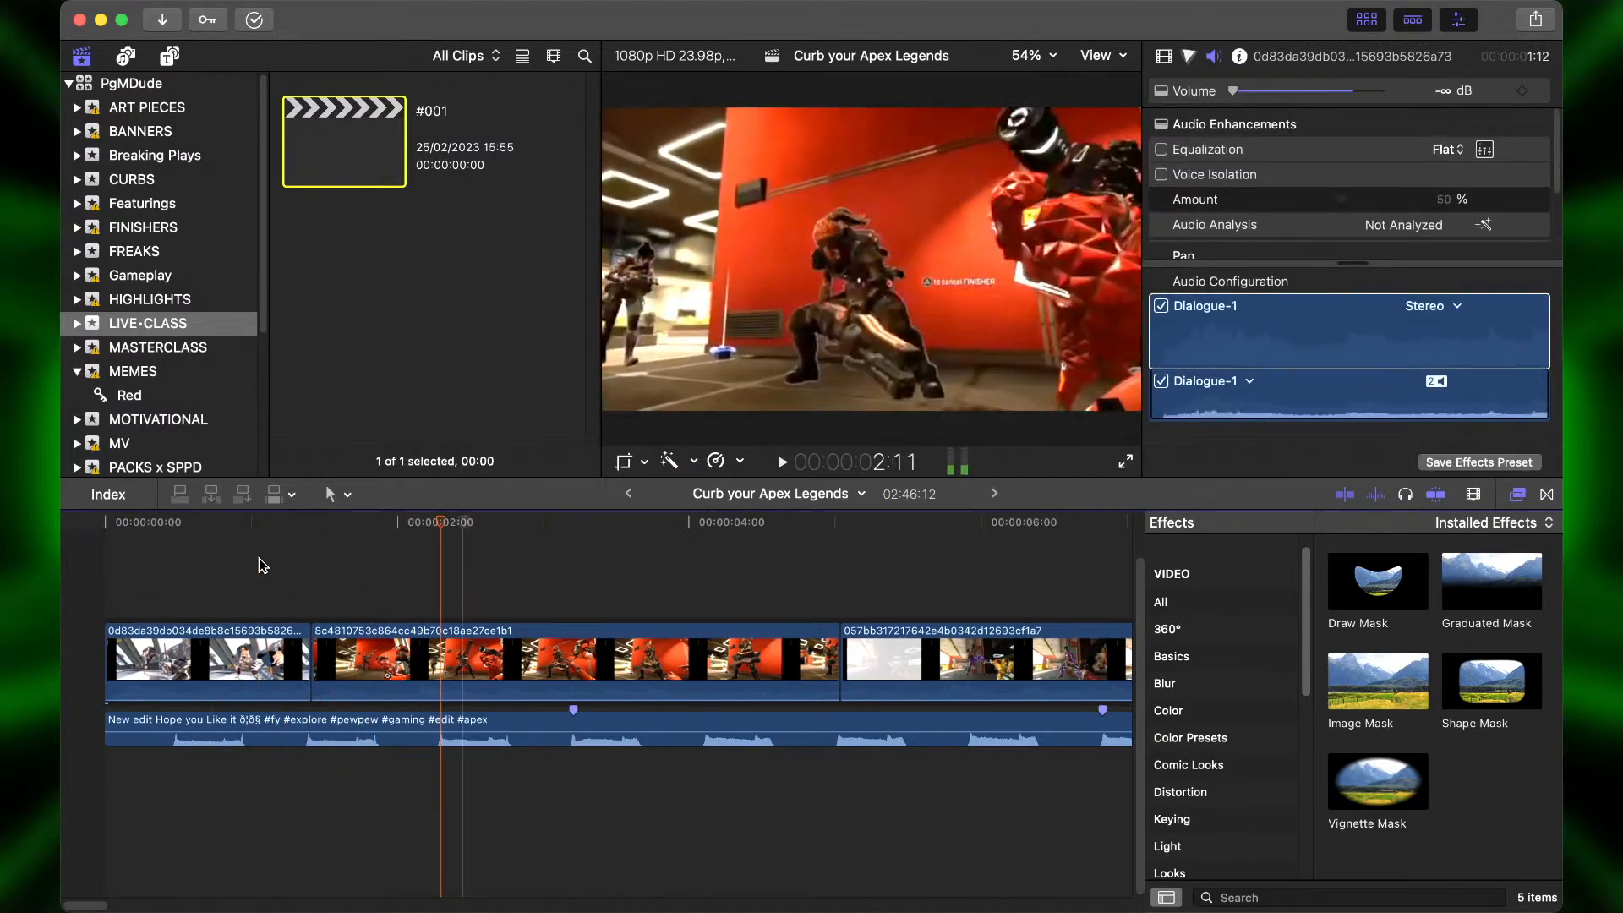
pyautogui.click(309, 654)
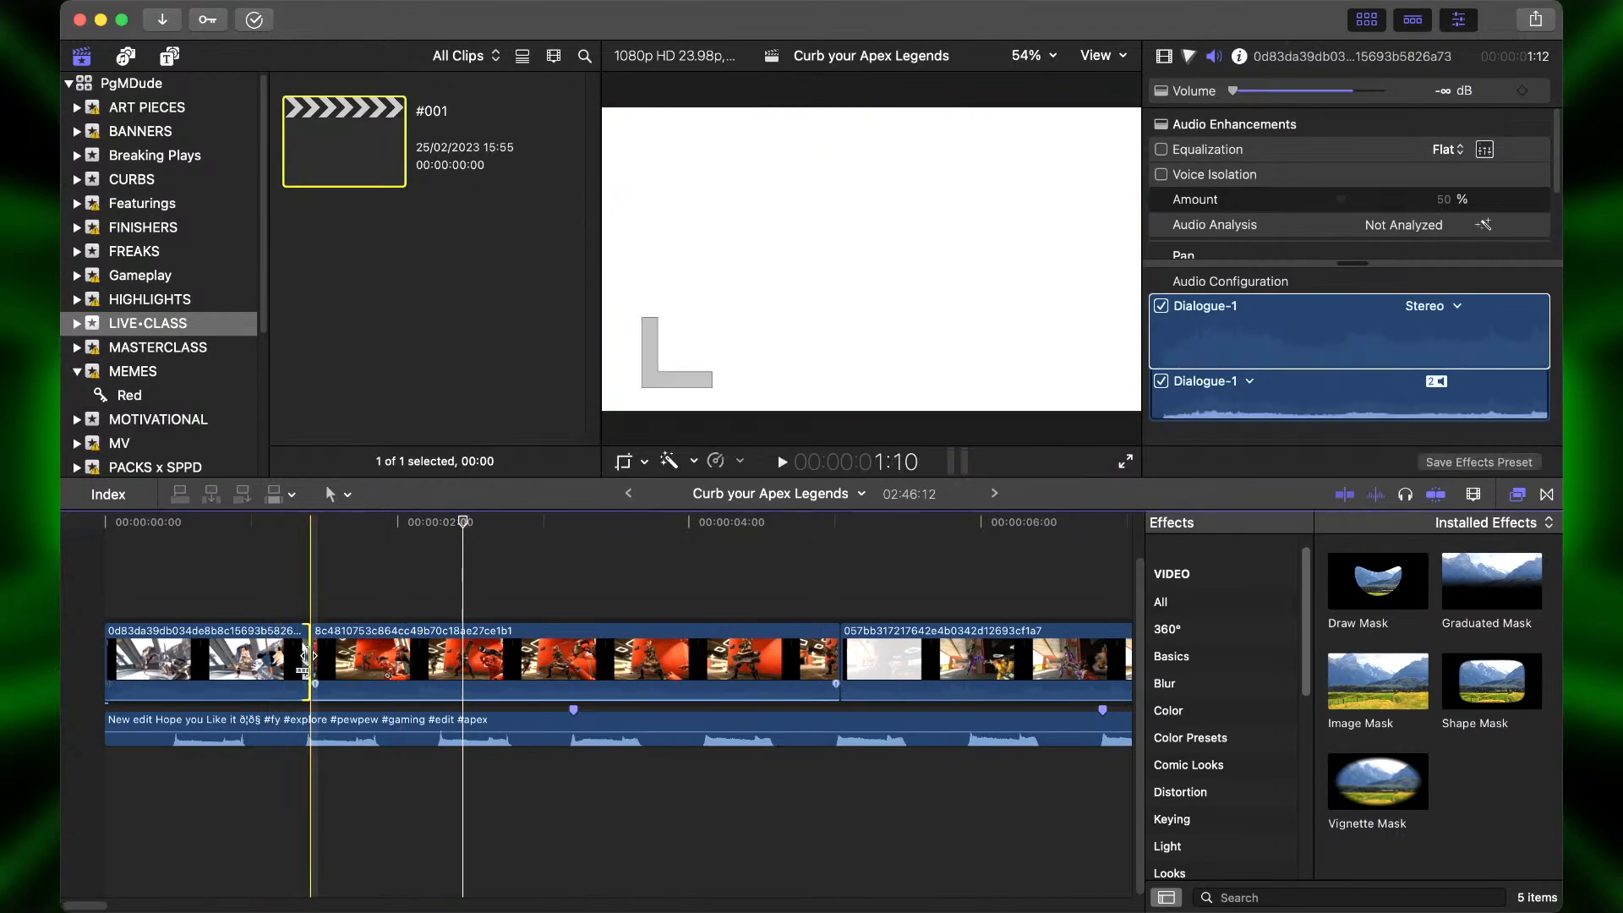
pyautogui.moveTo(306, 655); pyautogui.dragTo(433, 649)
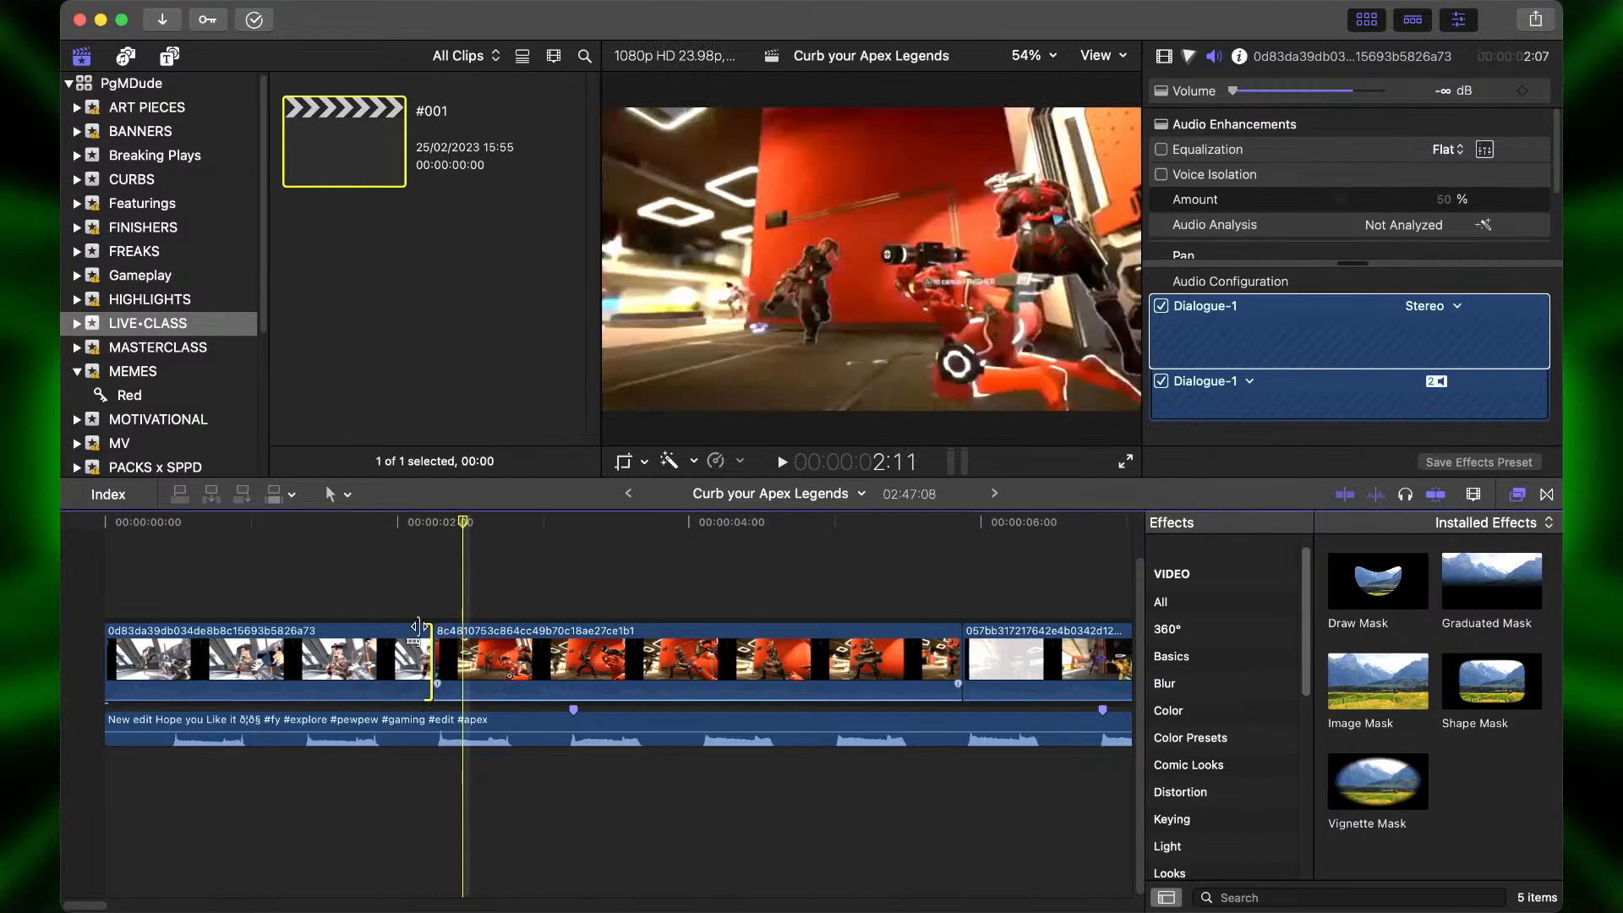
# Move the red-room clip ahead of the first clip and return the music track to the start of the timeline.
pyautogui.moveTo(478, 642); pyautogui.dragTo(141, 627)
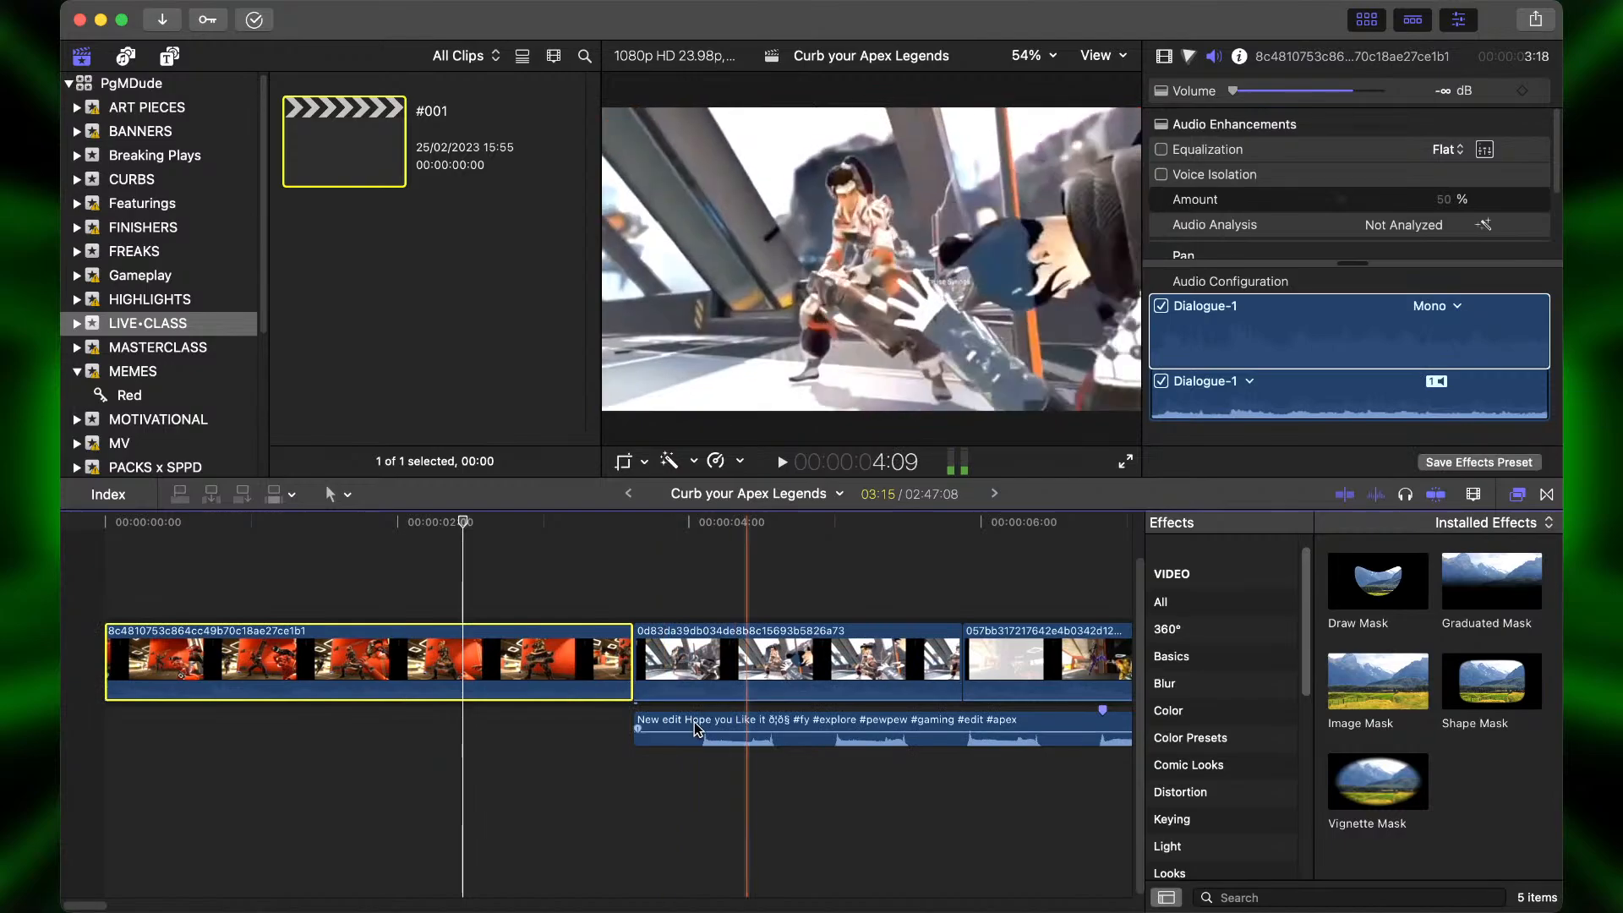
pyautogui.moveTo(697, 729); pyautogui.dragTo(169, 729)
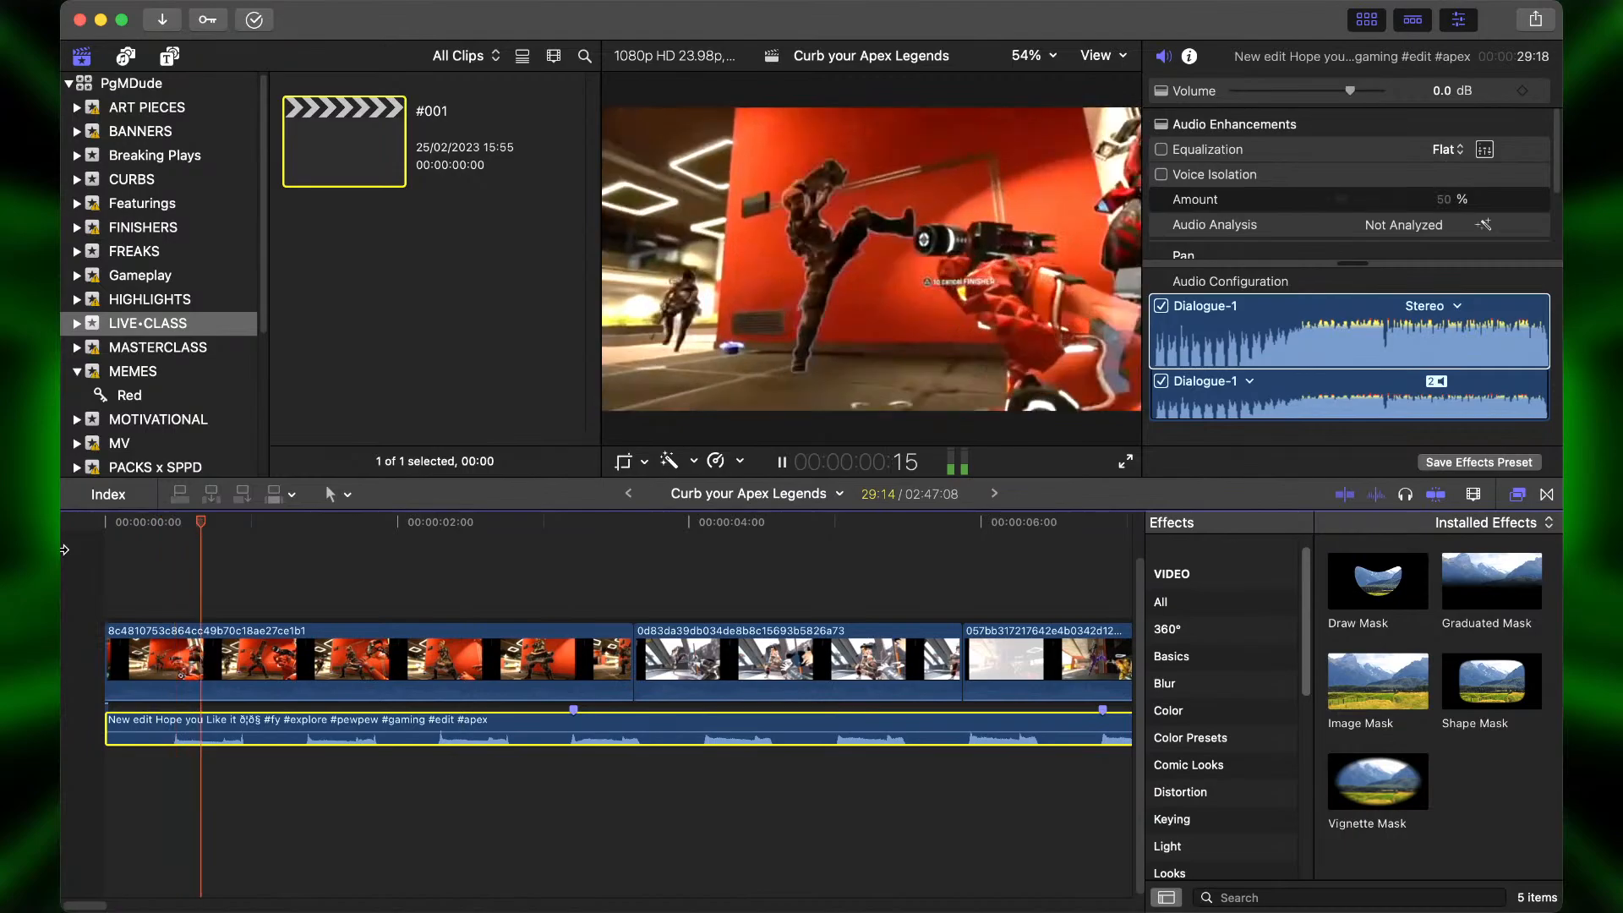
pyautogui.press('space')
# Split the opening red-room clip on the second beat at 1:09, delete the remainder, and play the new cut.
pyautogui.press('super+=')
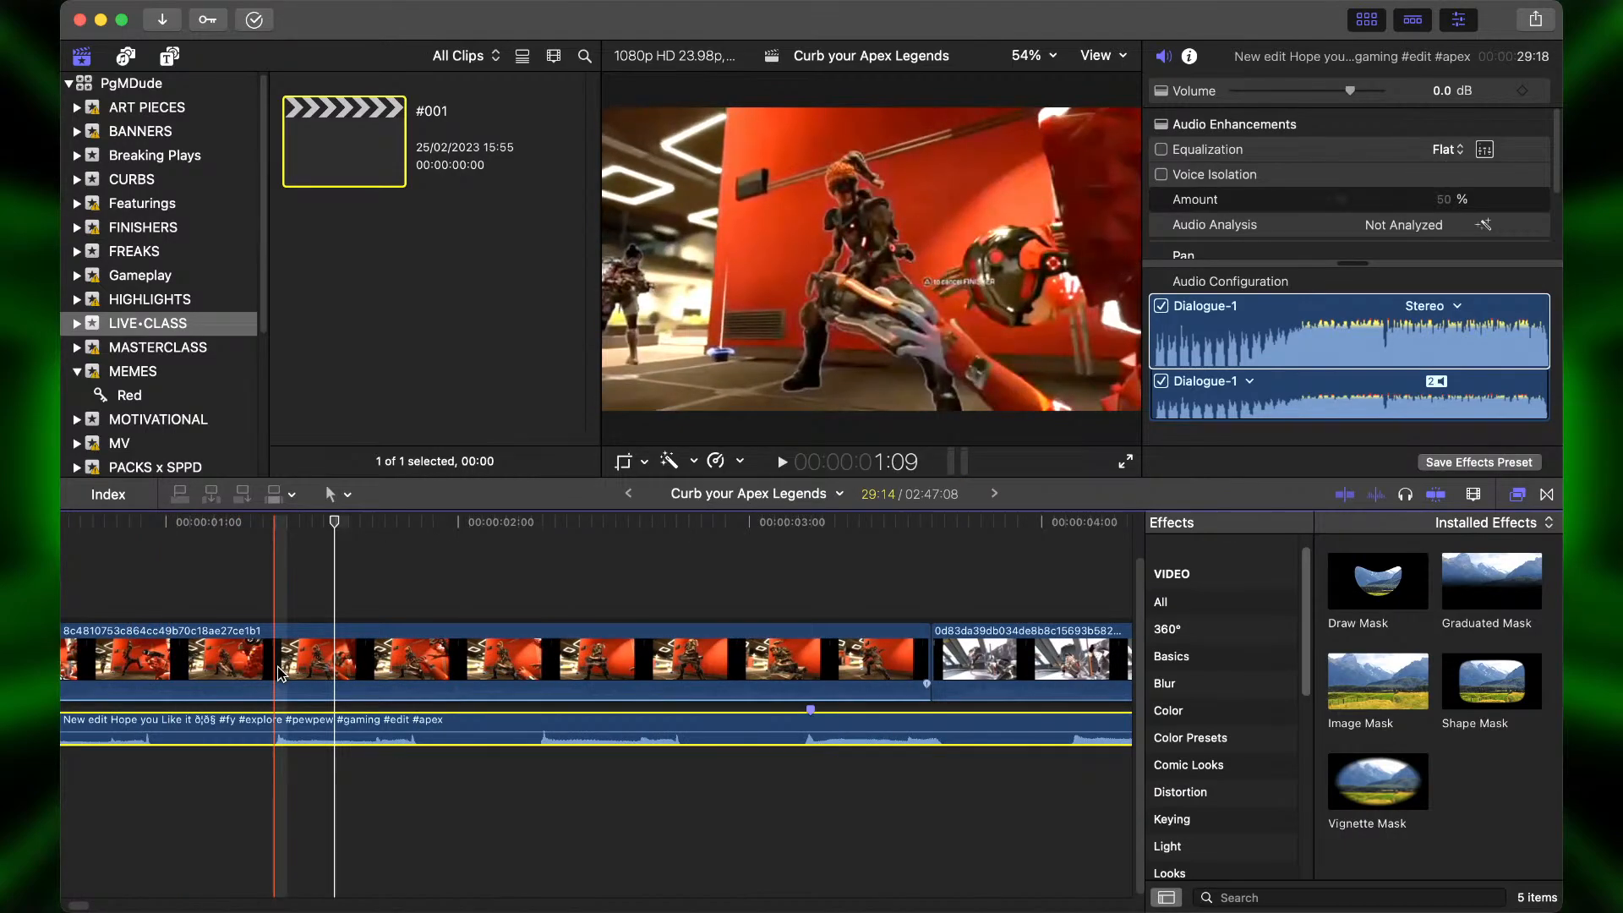
pyautogui.click(278, 673)
pyautogui.press('super+b')
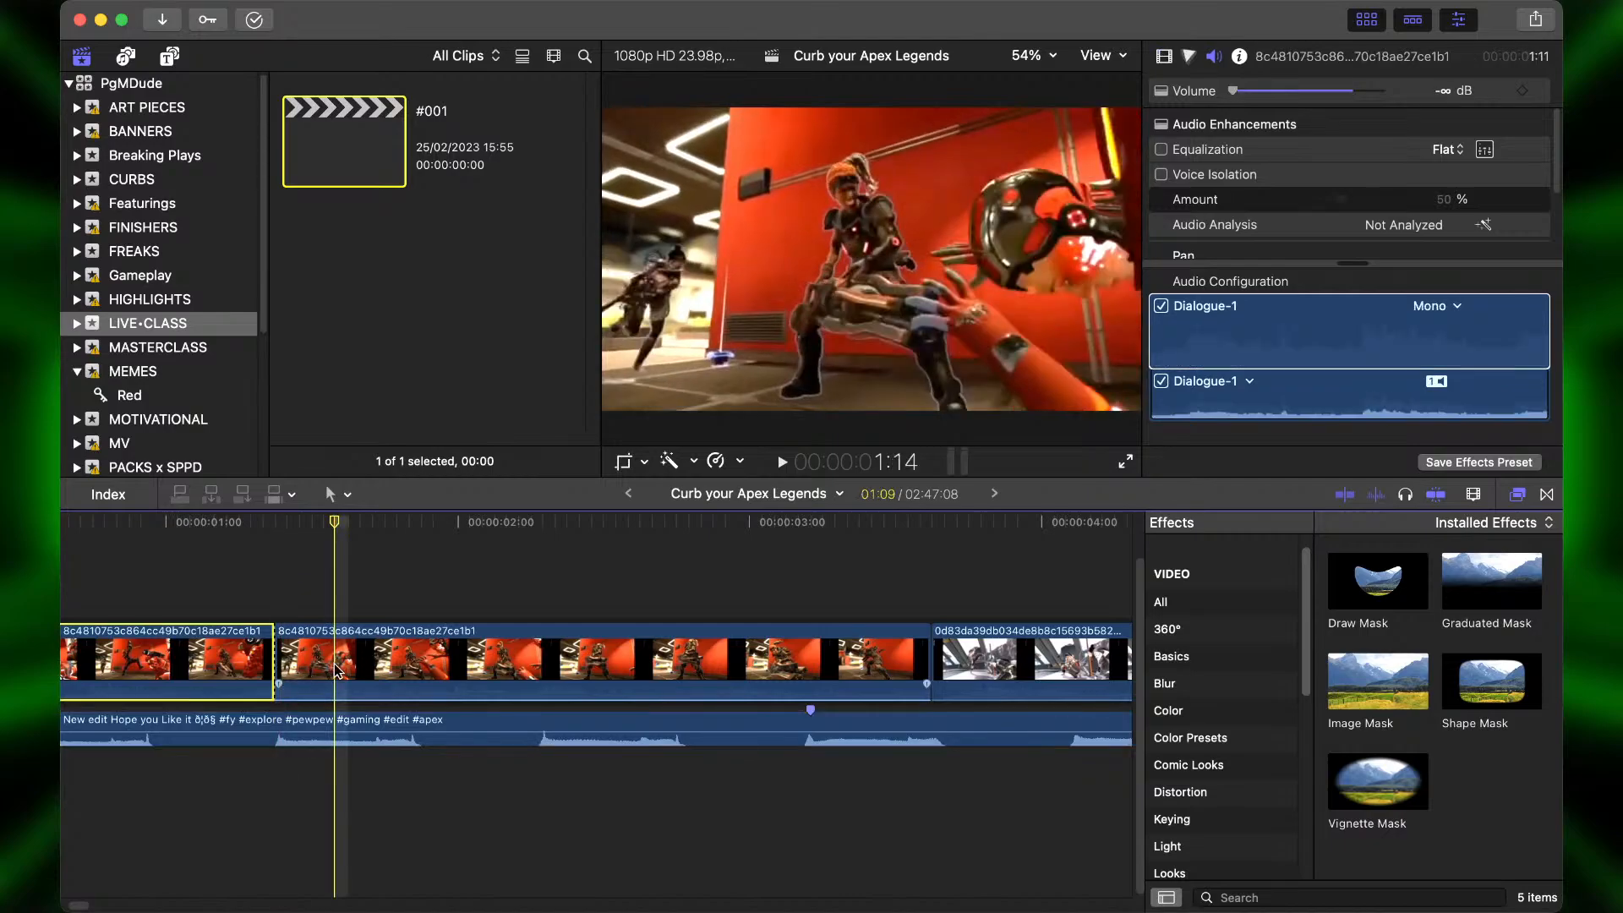
pyautogui.click(336, 670)
pyautogui.press('Delete')
pyautogui.press('space')
pyautogui.press('space')
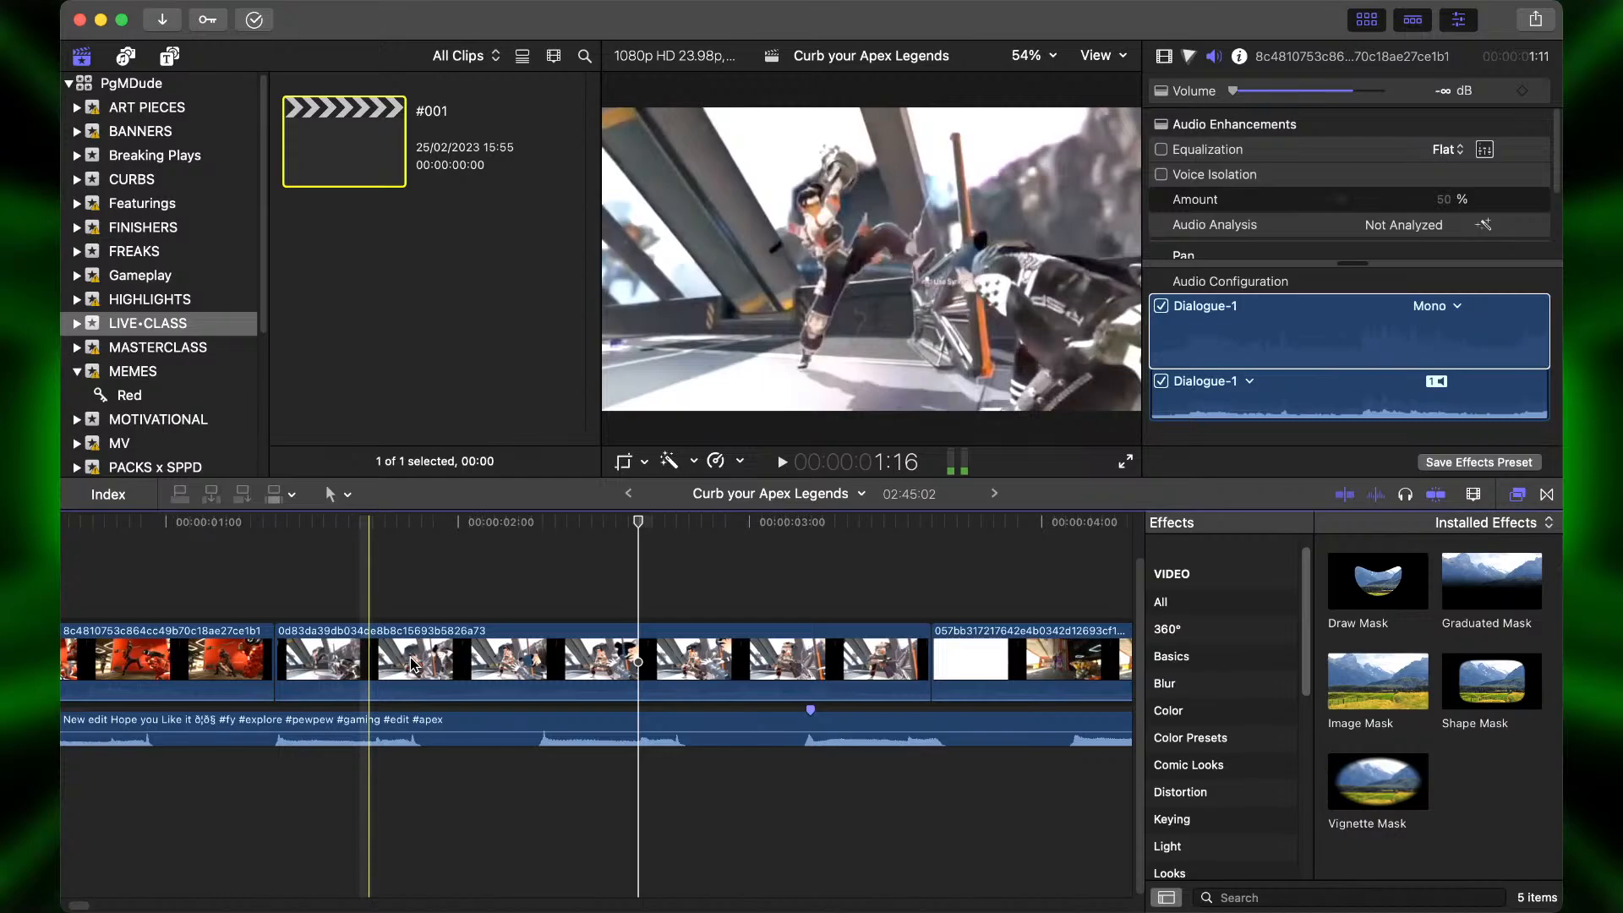
# Play the opening, split the second clip at 2:08 just before the third beat, and delete its remainder.
pyautogui.click(281, 643)
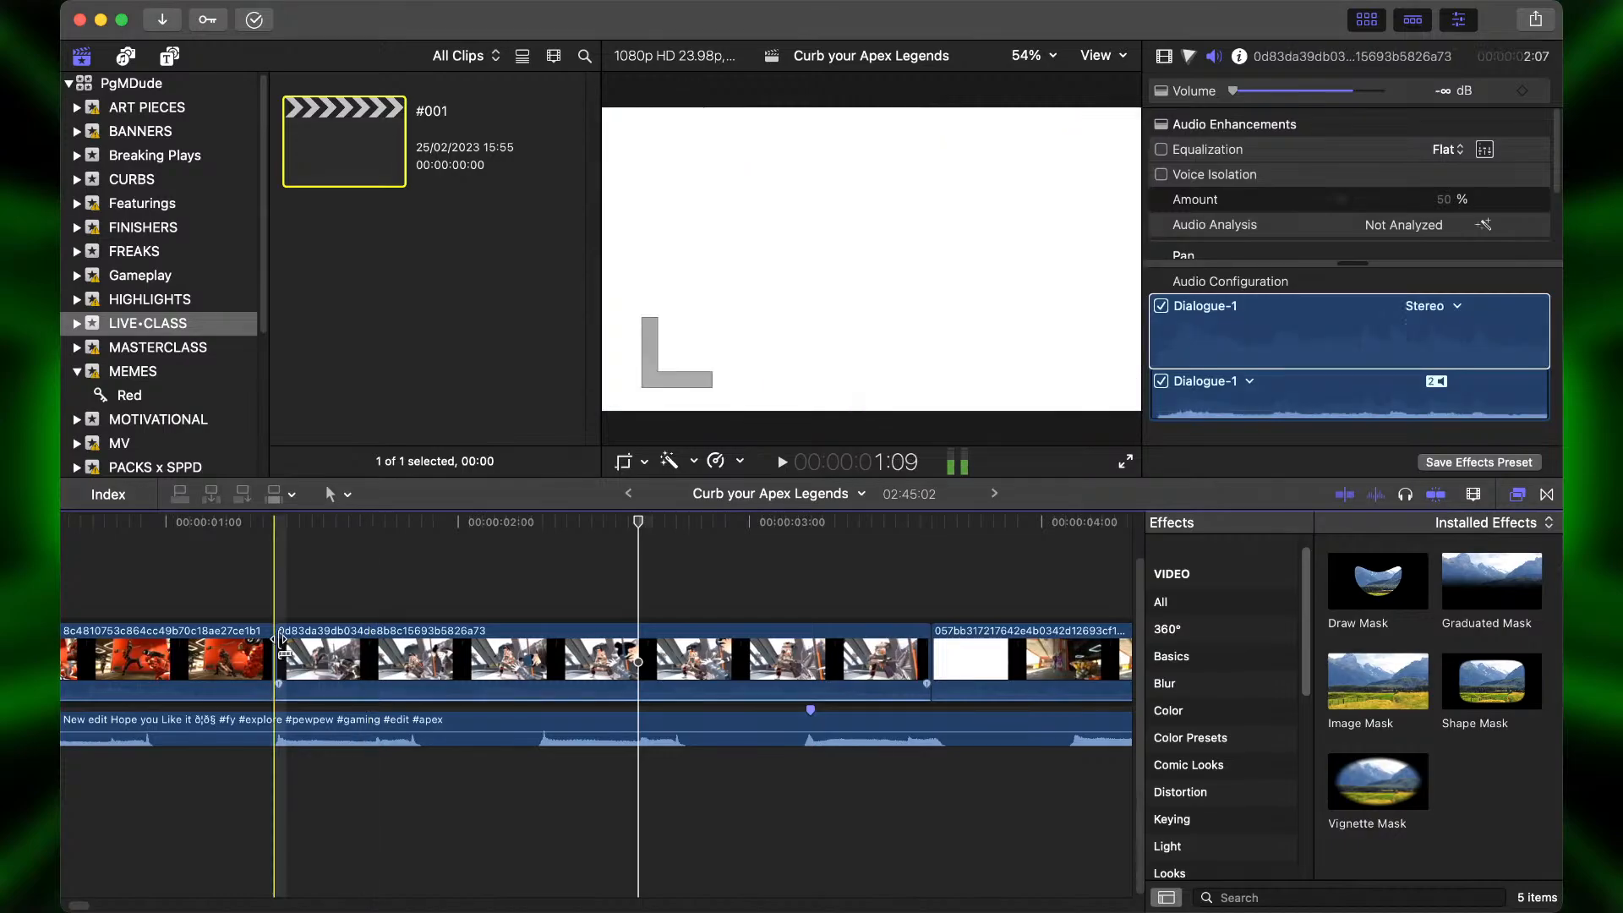
pyautogui.press('super+minus')
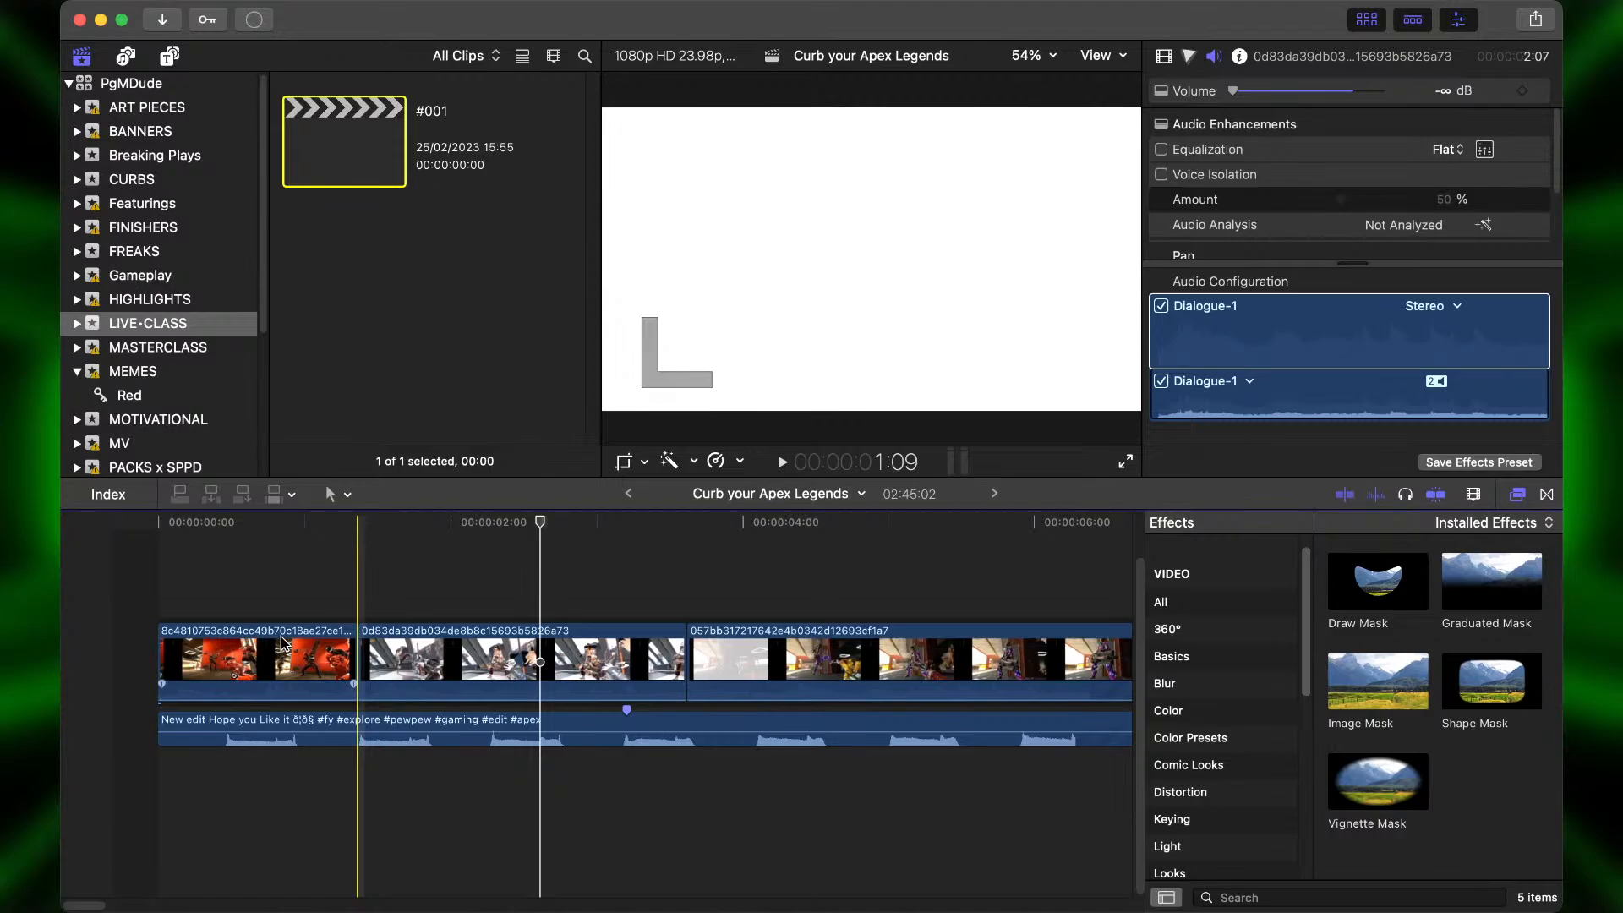
pyautogui.press('space')
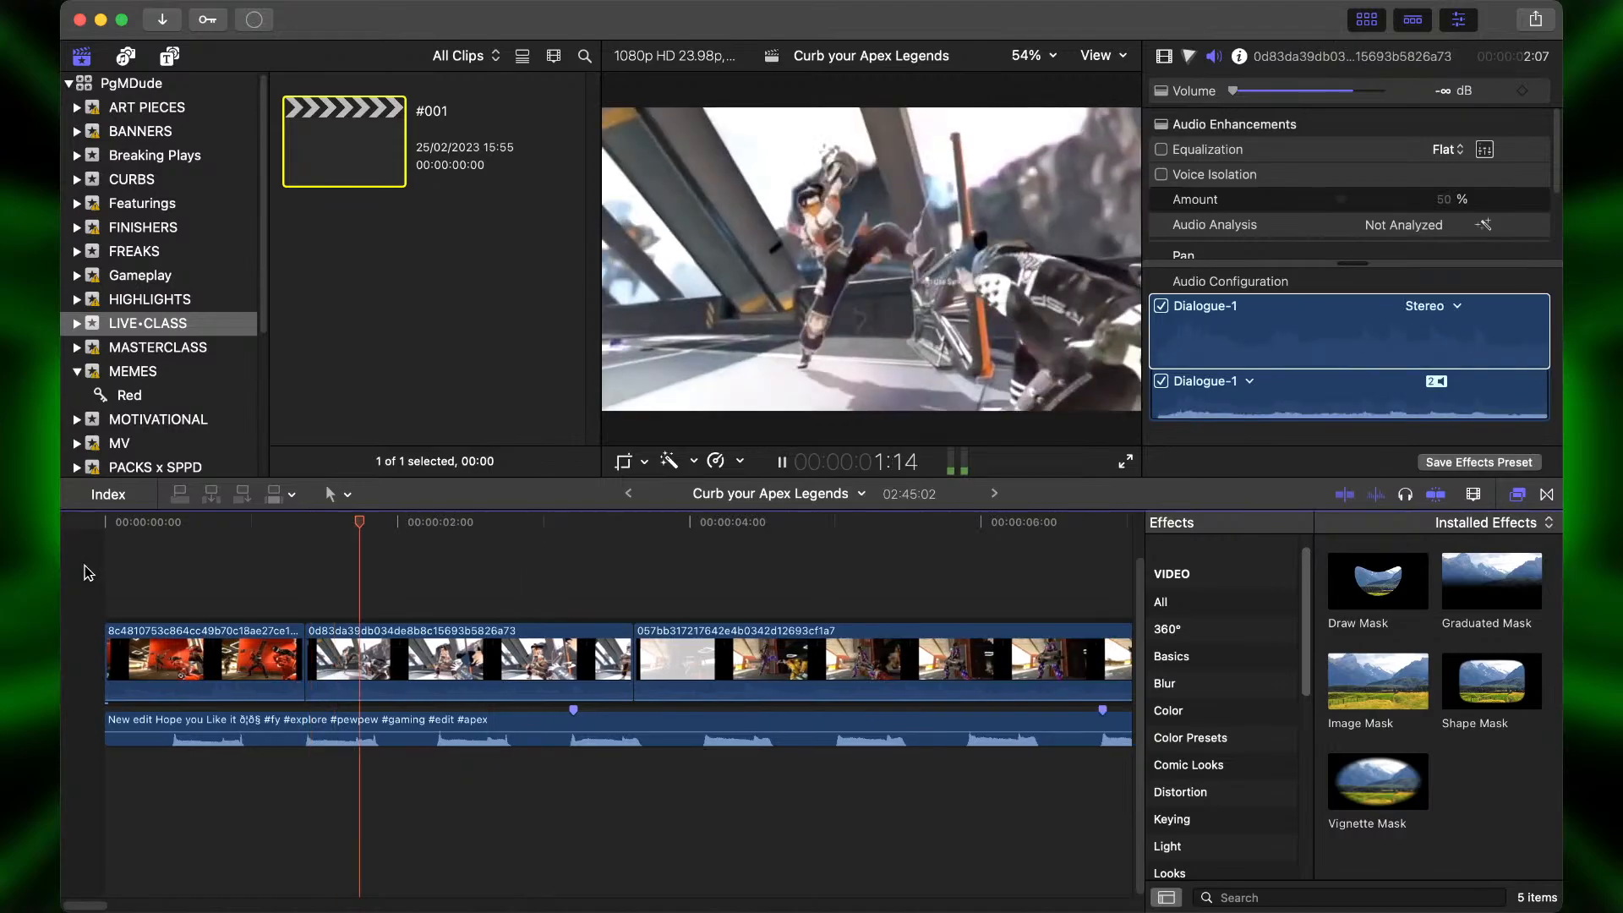
pyautogui.press('space')
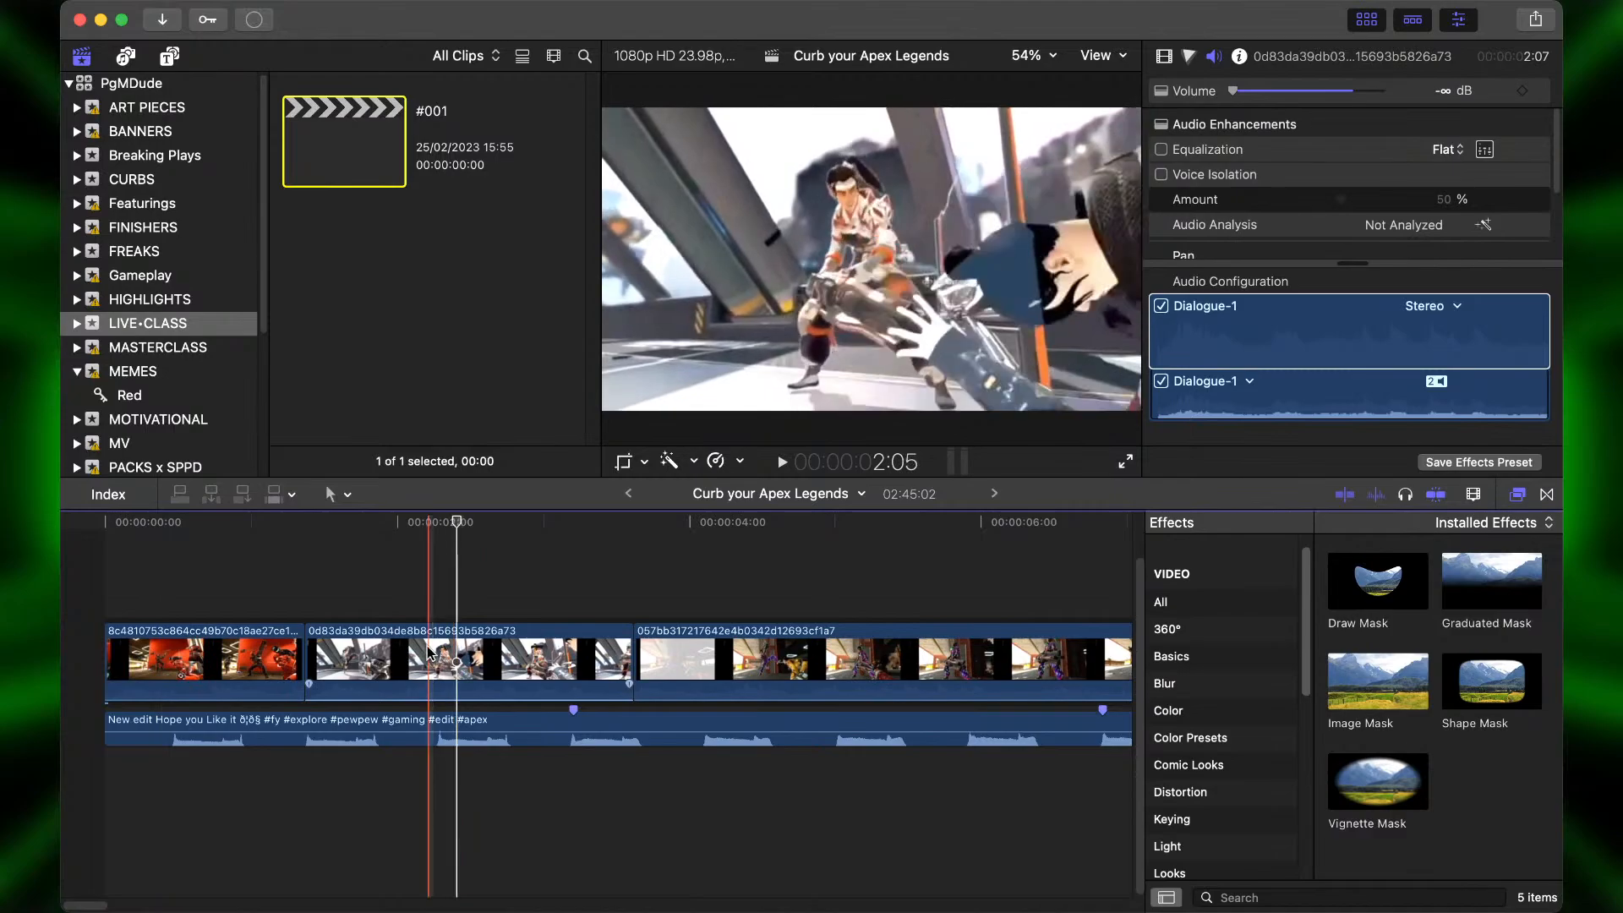
pyautogui.click(449, 659)
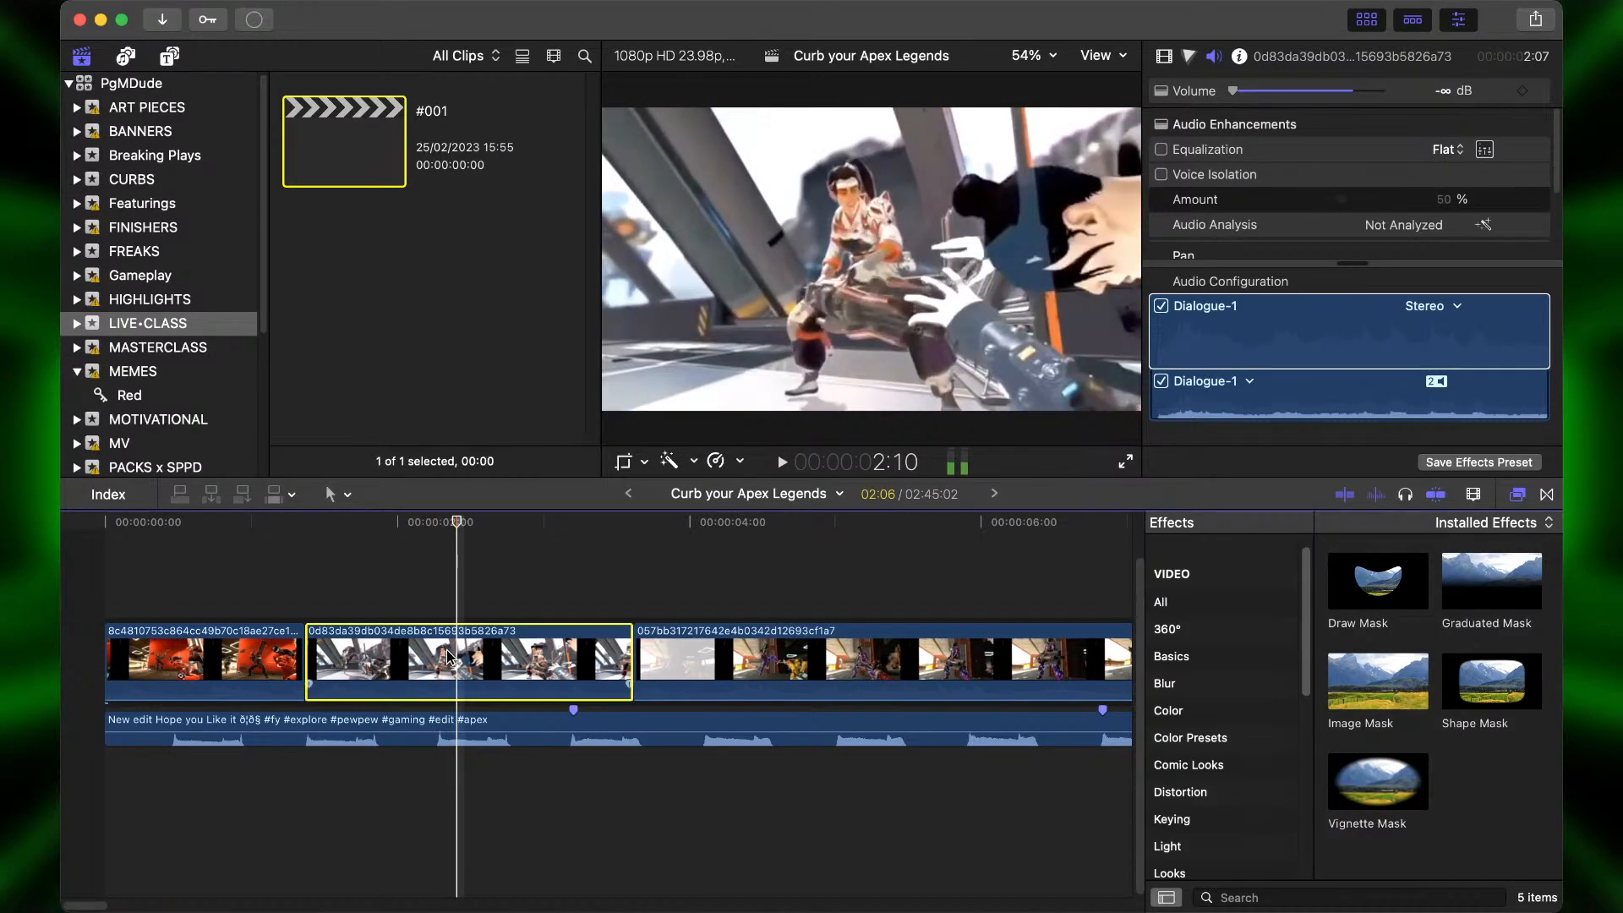
pyautogui.press('super+b')
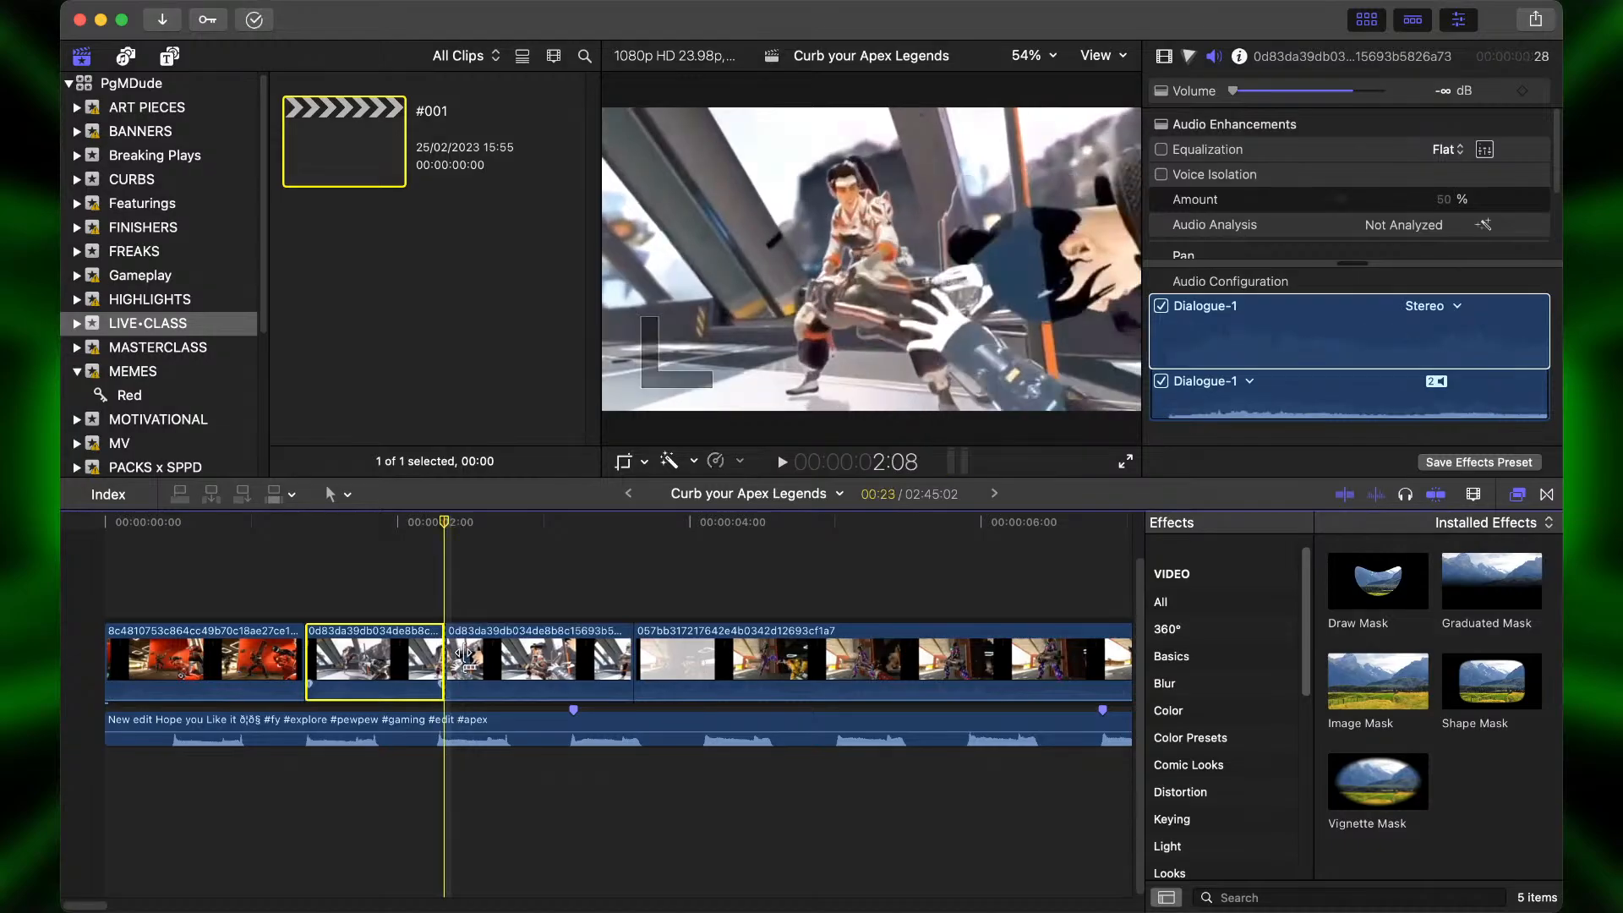
pyautogui.click(483, 655)
pyautogui.press('BackSpace')
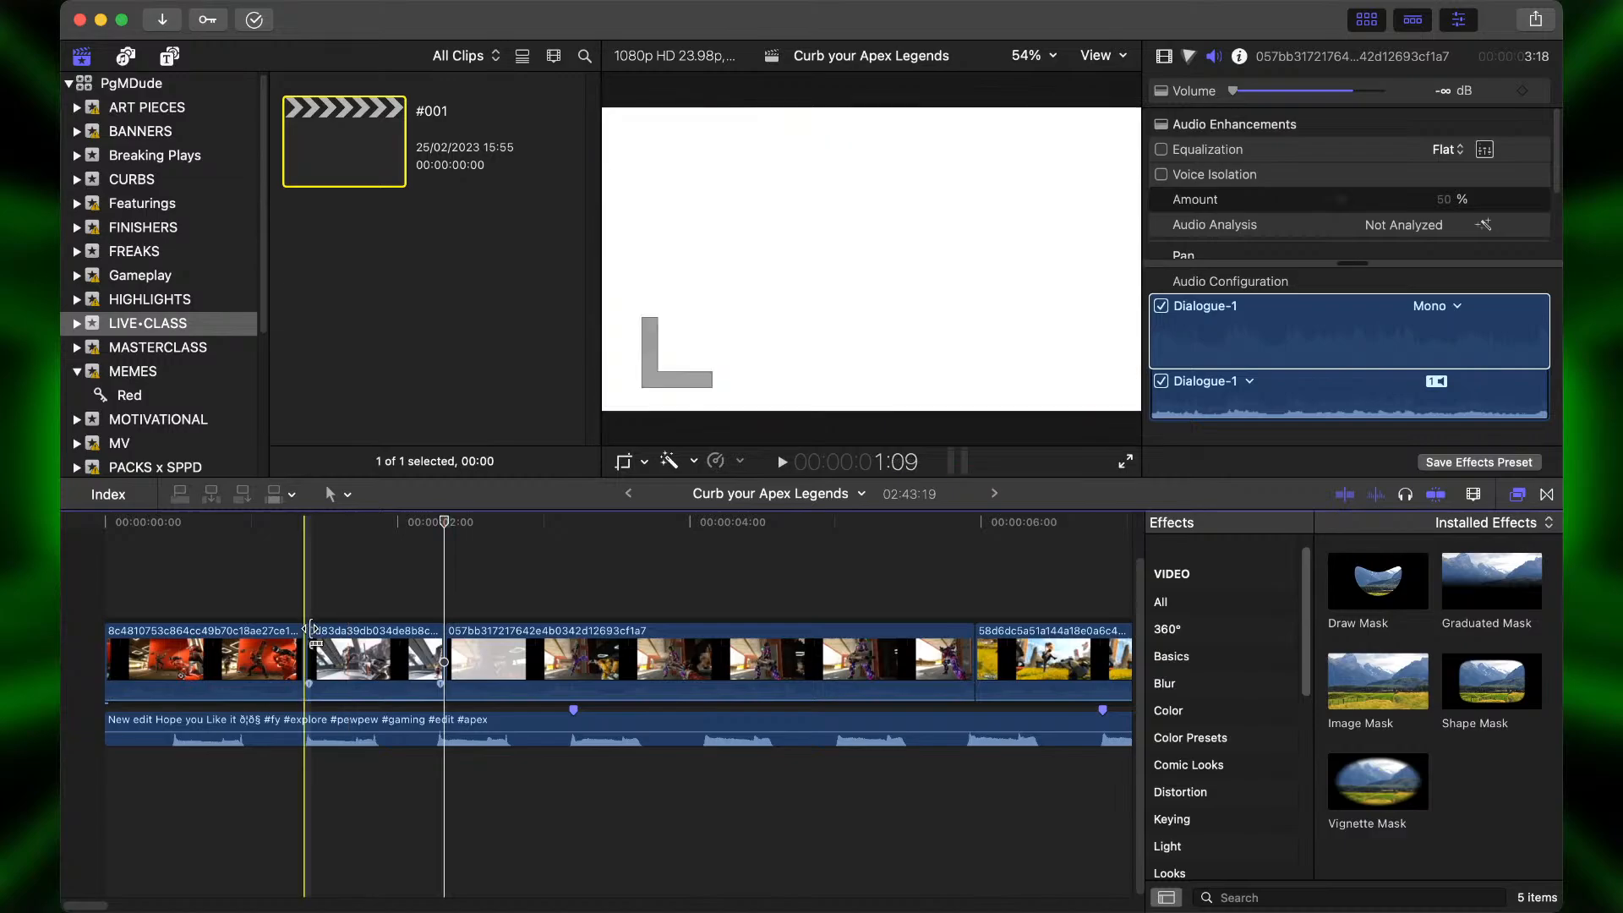
# Replay the edit from the start to check the new cuts between the first three clips.
pyautogui.press('super+=')
pyautogui.press('super+=')
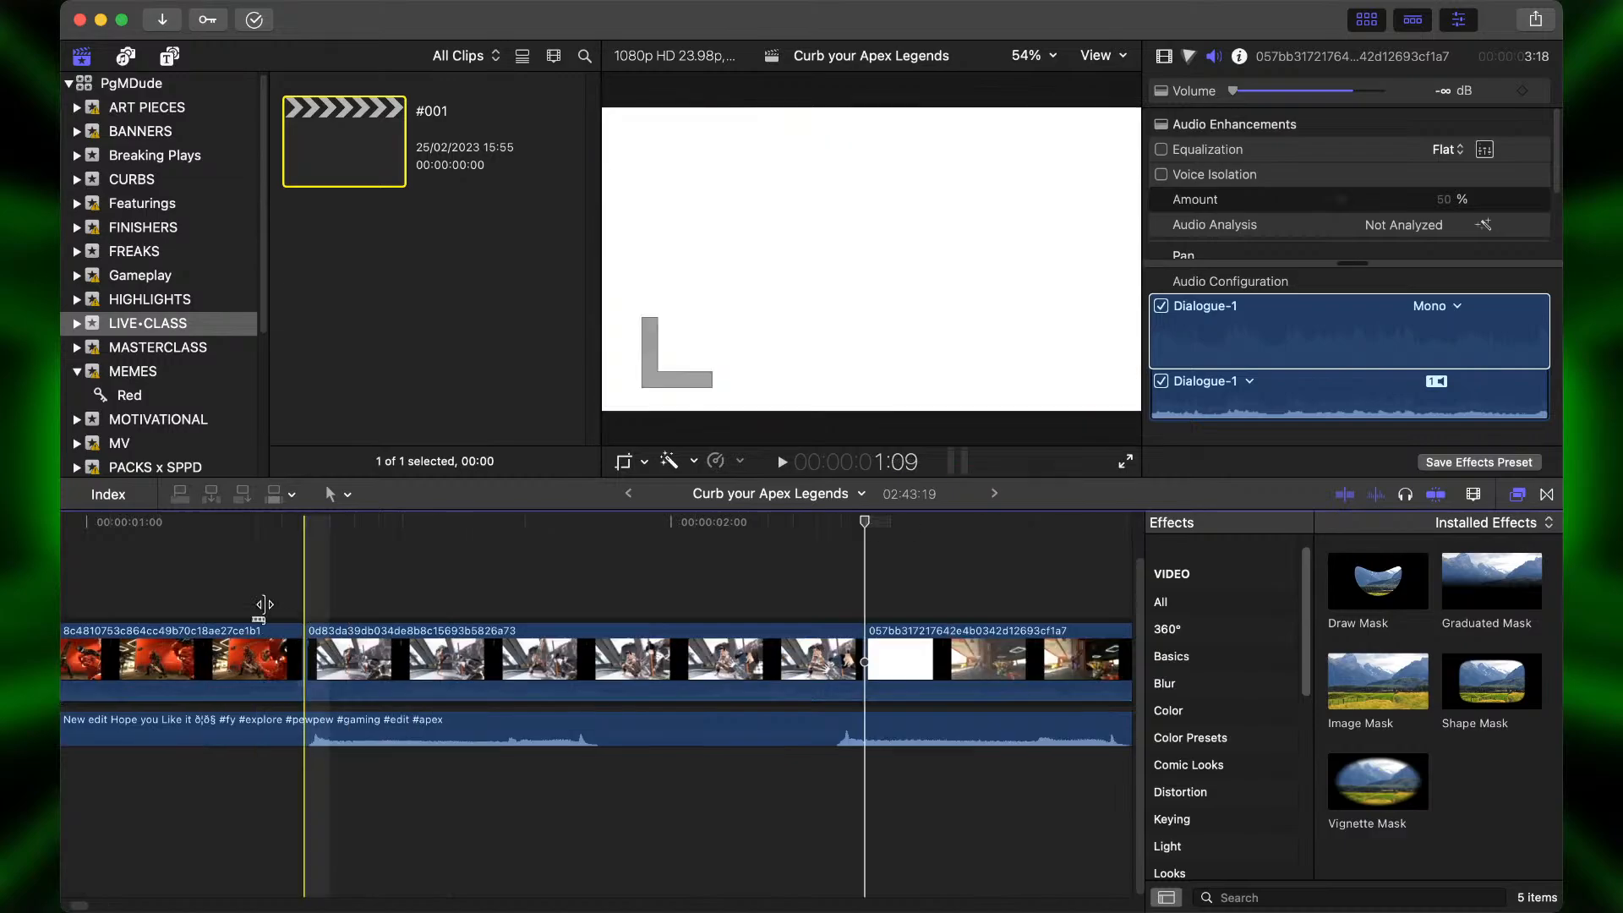
pyautogui.hscroll(-7, 225, 591)
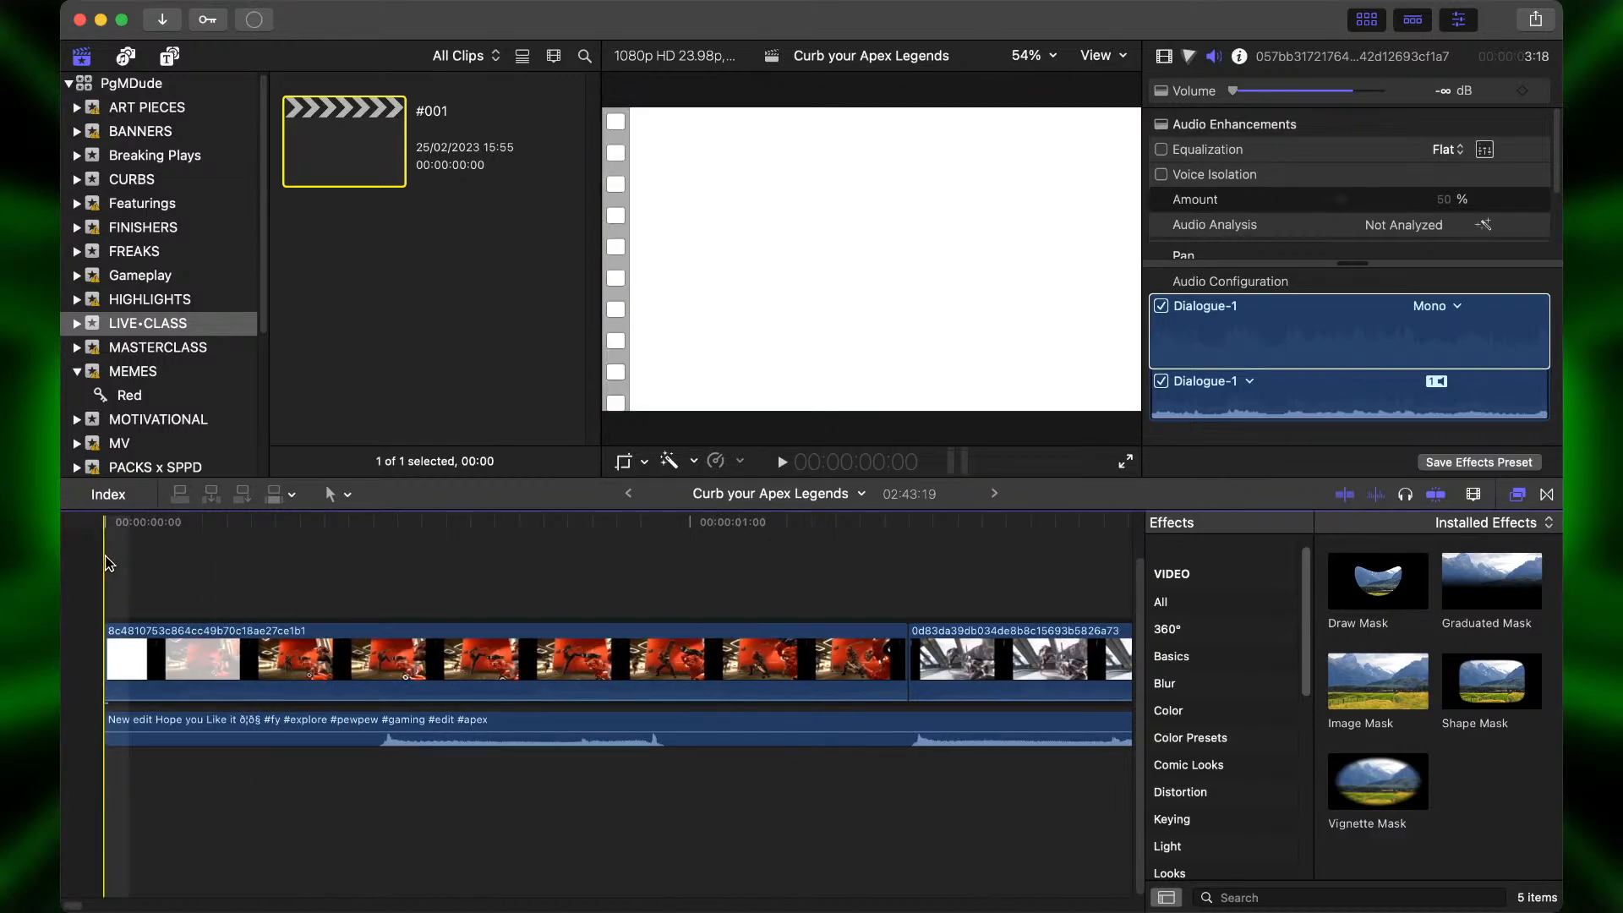
pyautogui.press('space')
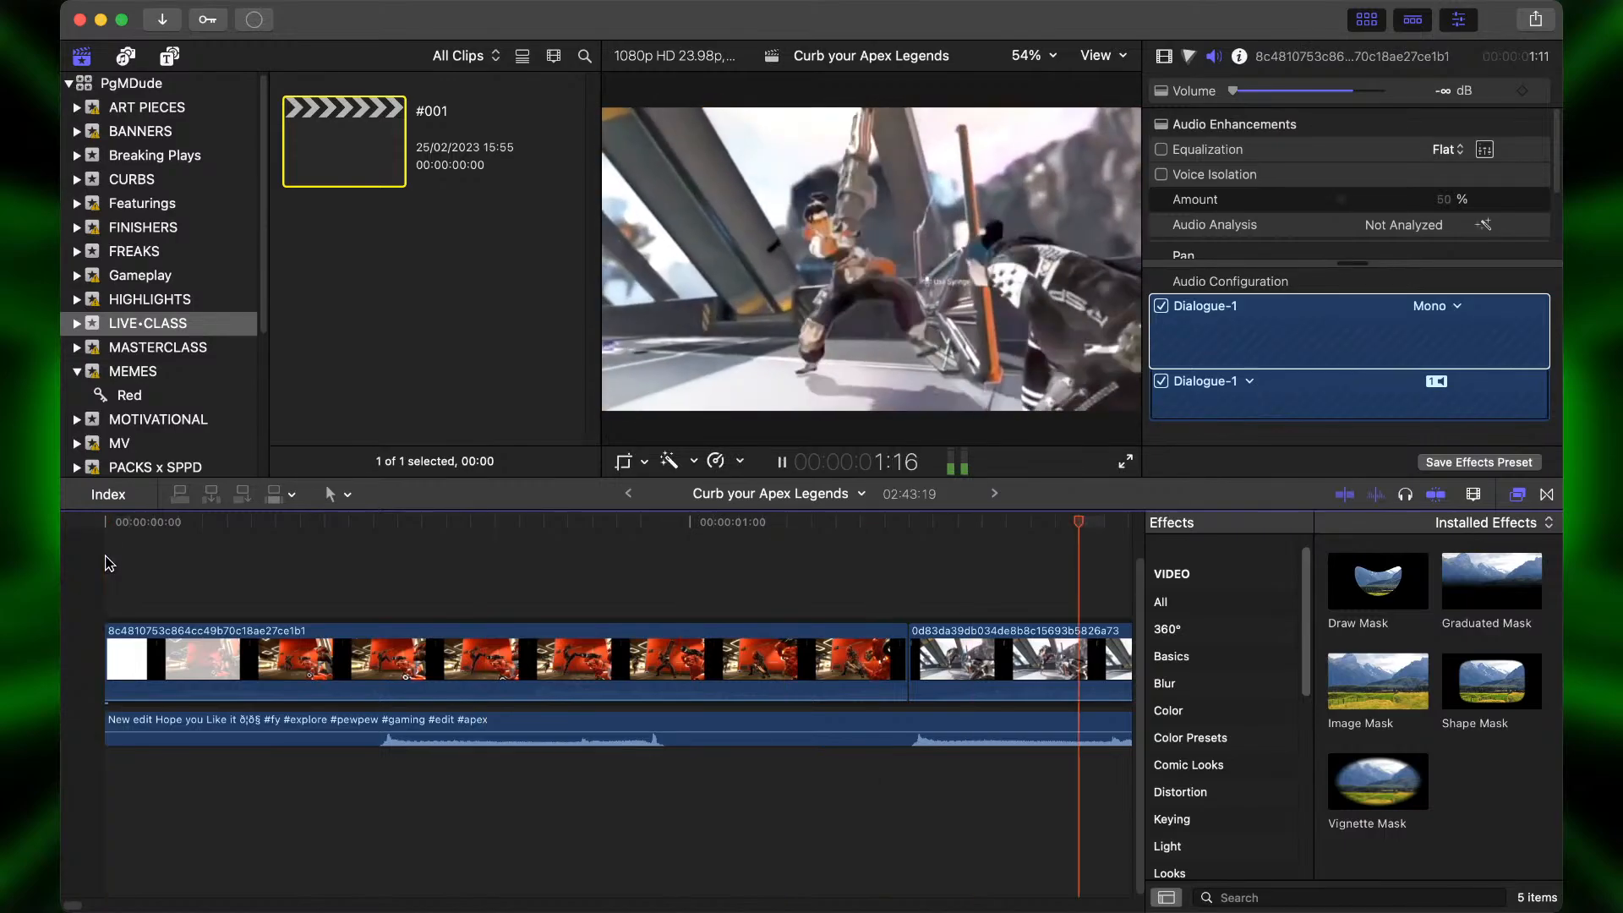
pyautogui.press('space')
pyautogui.press('super+-')
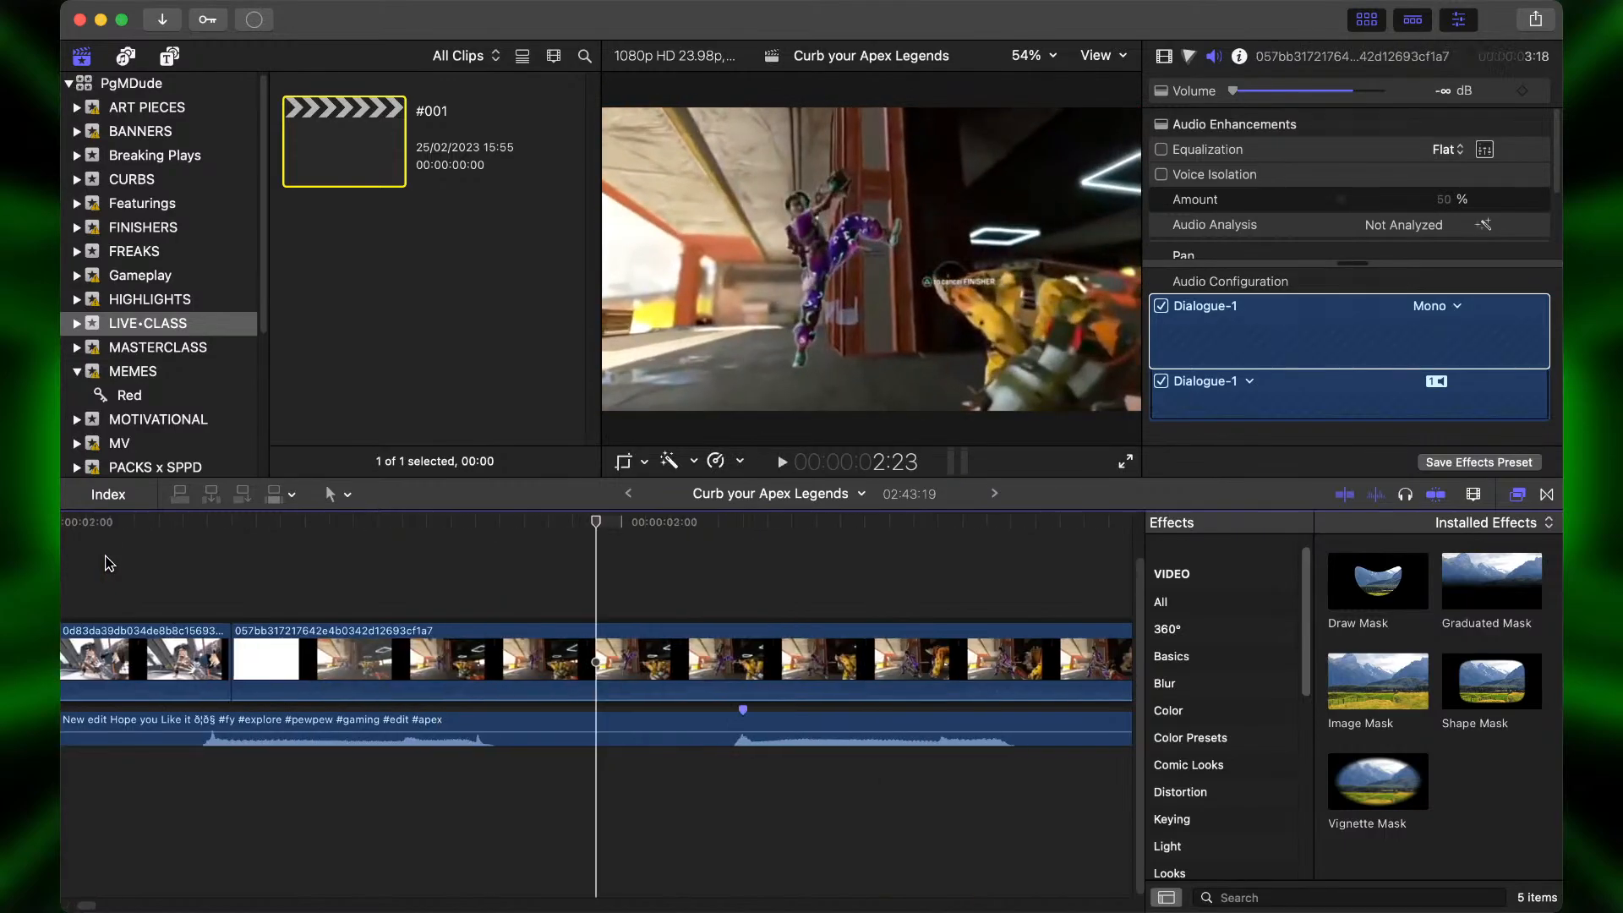
# Slip the contents of the second and third clips with the Trim tool so each starts past its white opening frames.
pyautogui.hscroll(-5, 127, 565)
pyautogui.click(554, 655)
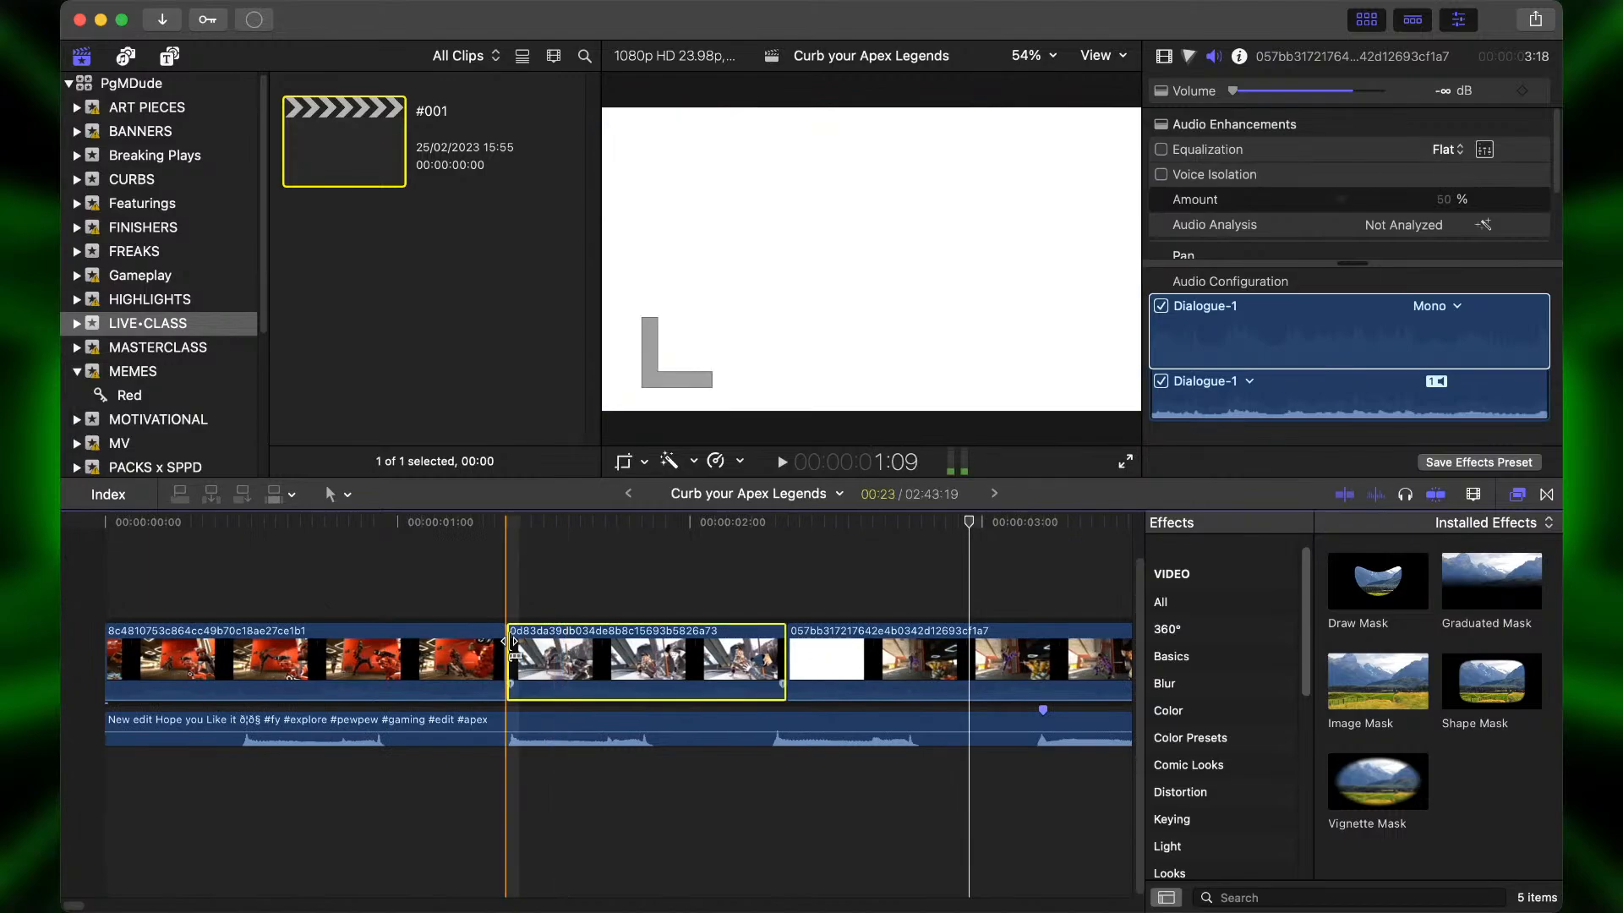
pyautogui.press('t')
pyautogui.moveTo(583, 663); pyautogui.dragTo(577, 664)
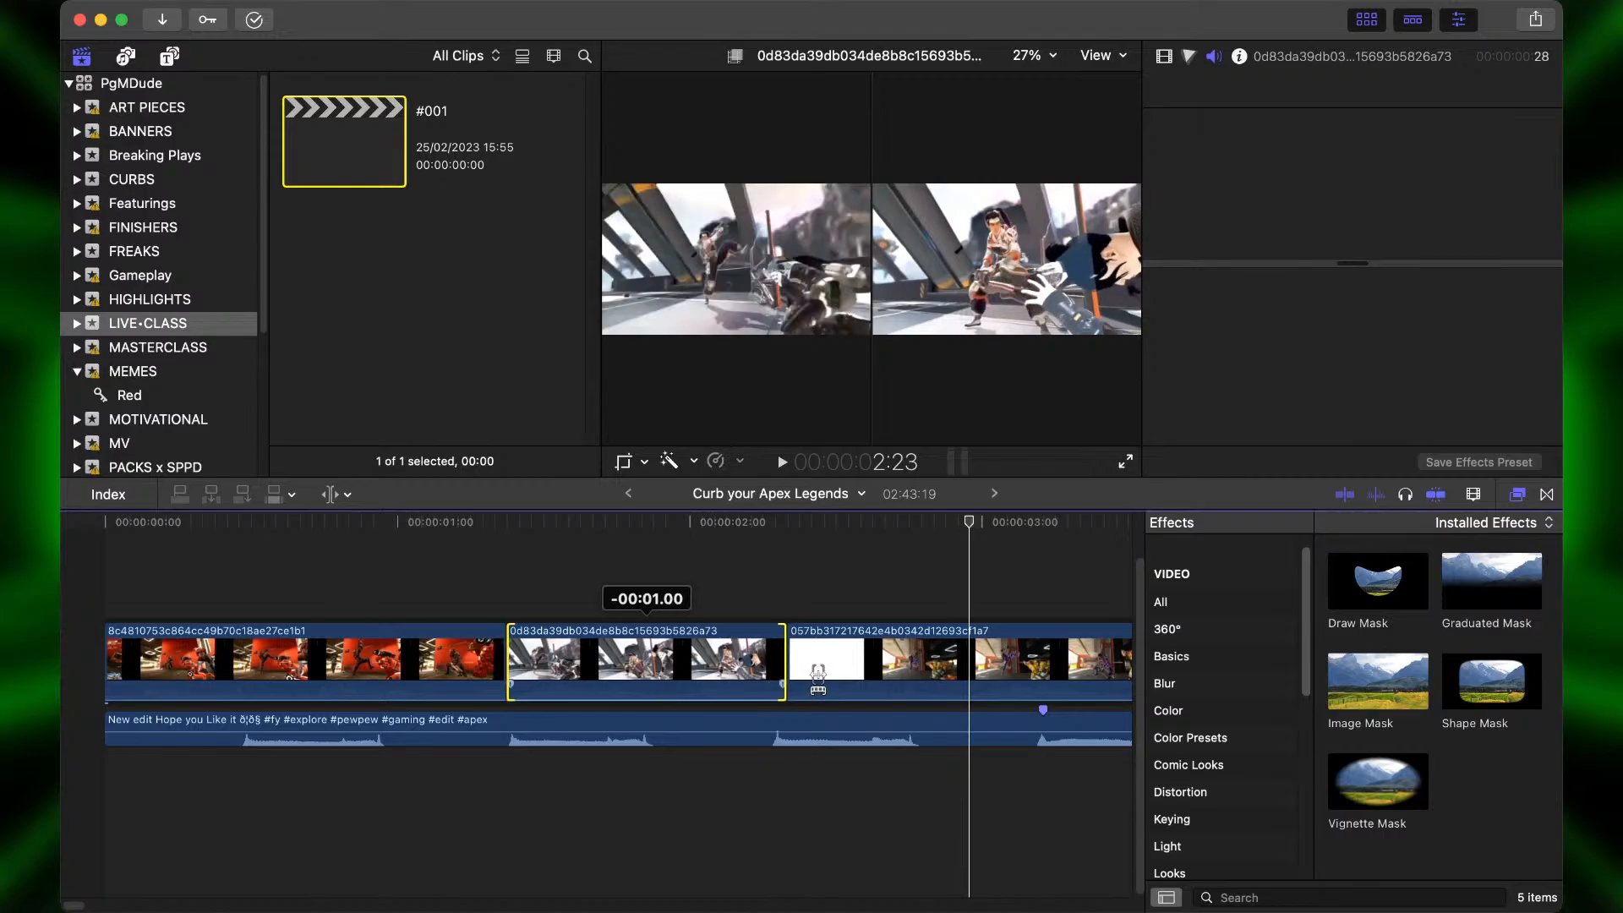
pyautogui.moveTo(817, 677); pyautogui.dragTo(776, 660)
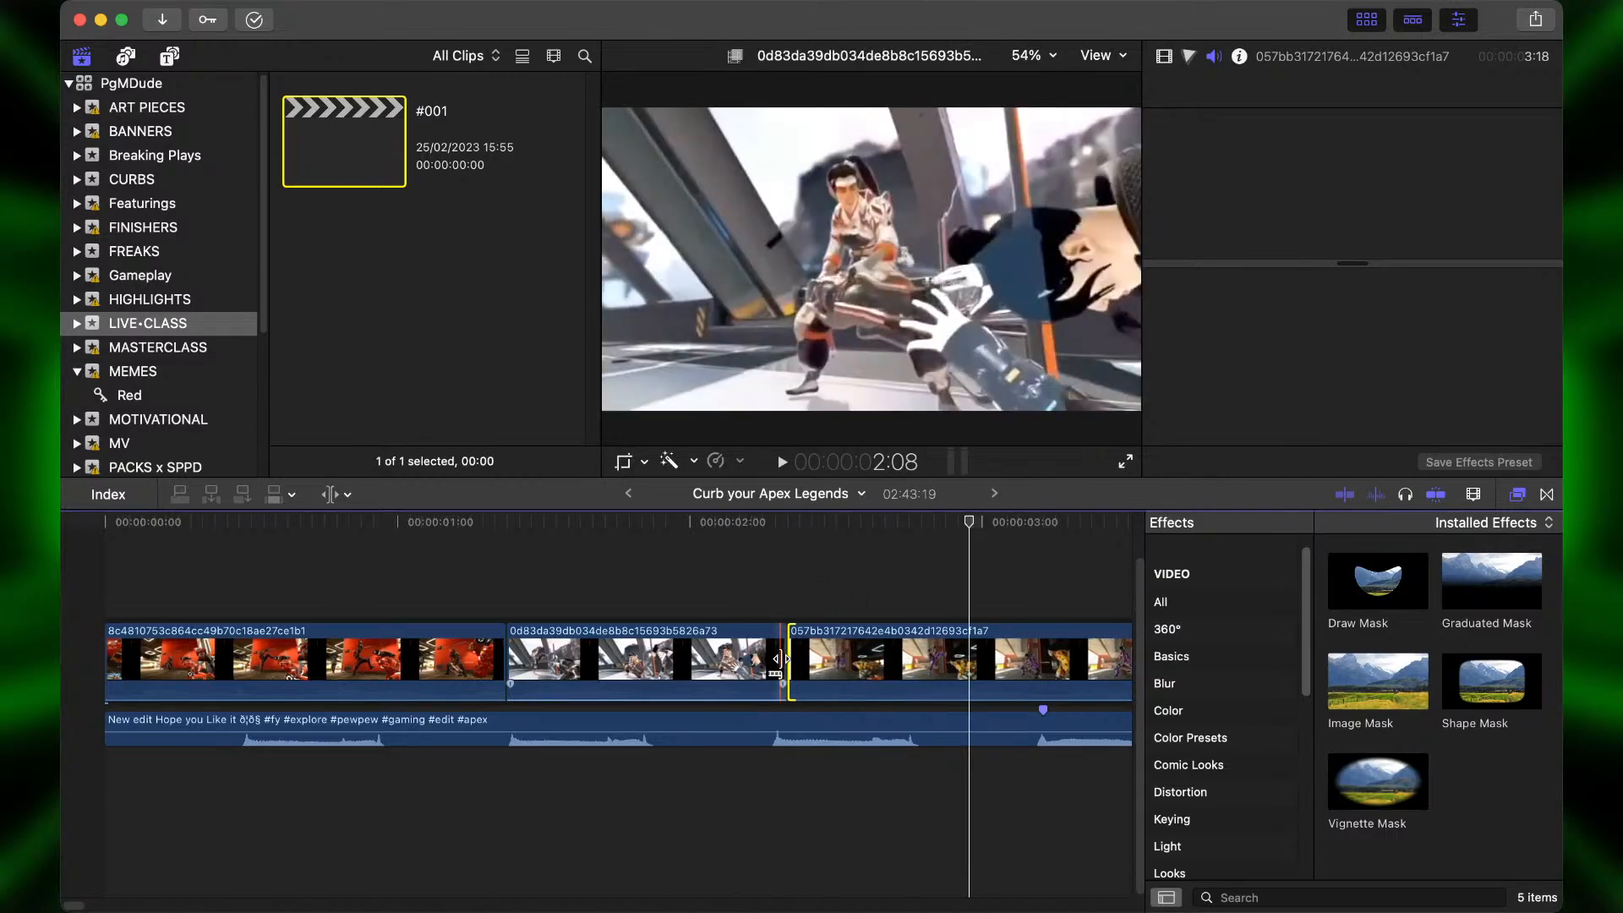
# Split the third clip at the 3:05 music marker, delete its remainder, and play the sequence from the start.
pyautogui.press('a')
pyautogui.press('super+minus')
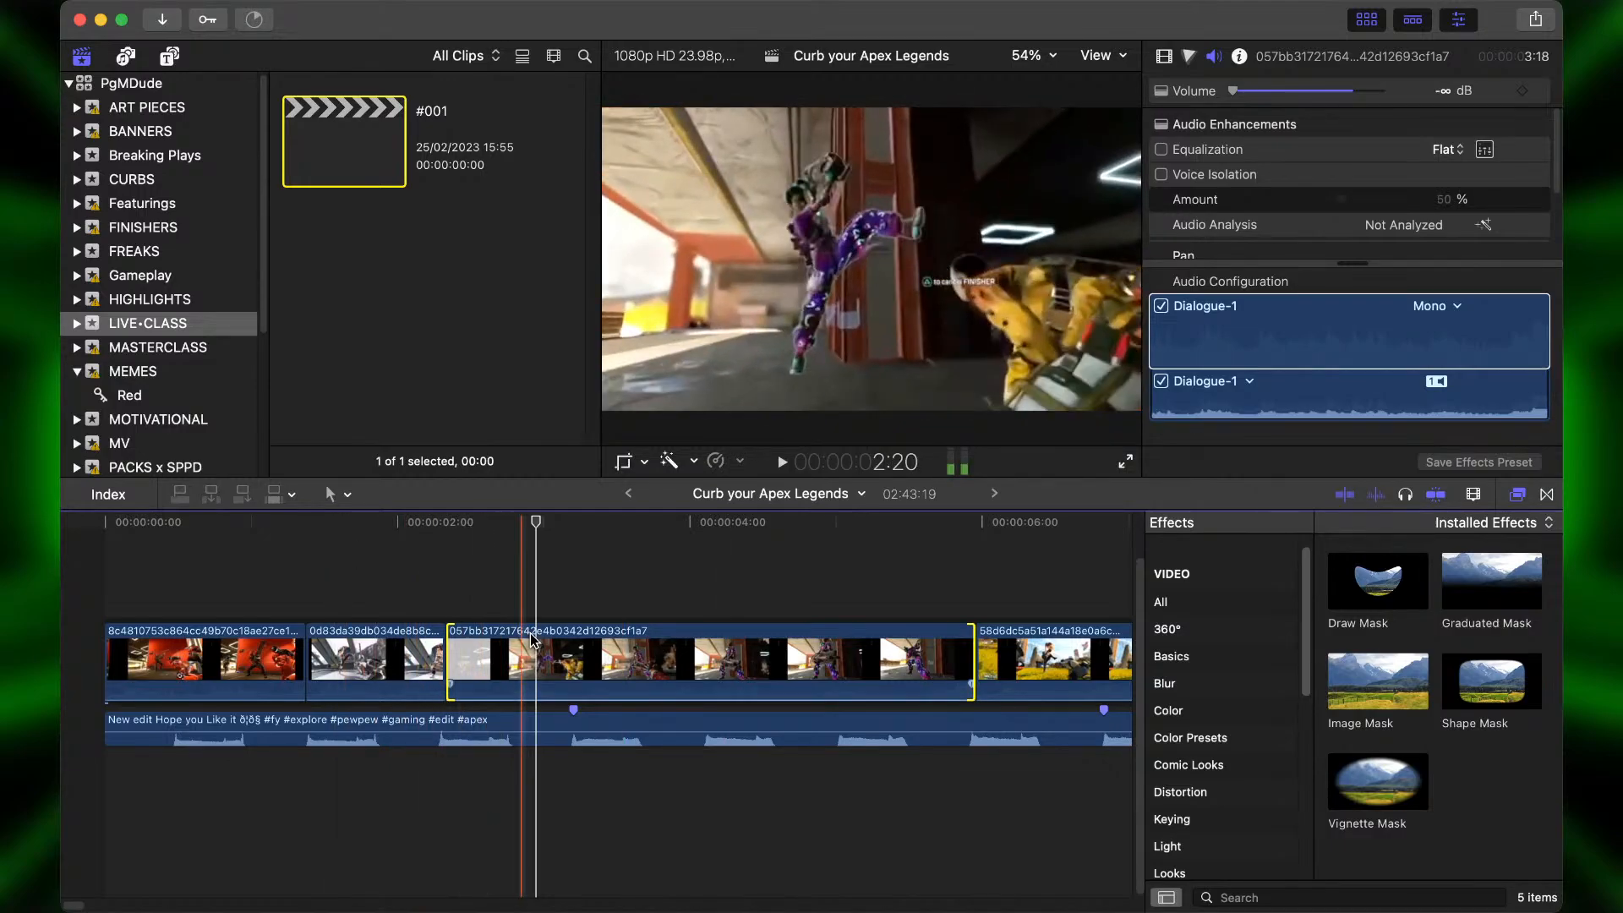
pyautogui.click(573, 667)
pyautogui.press('super+b')
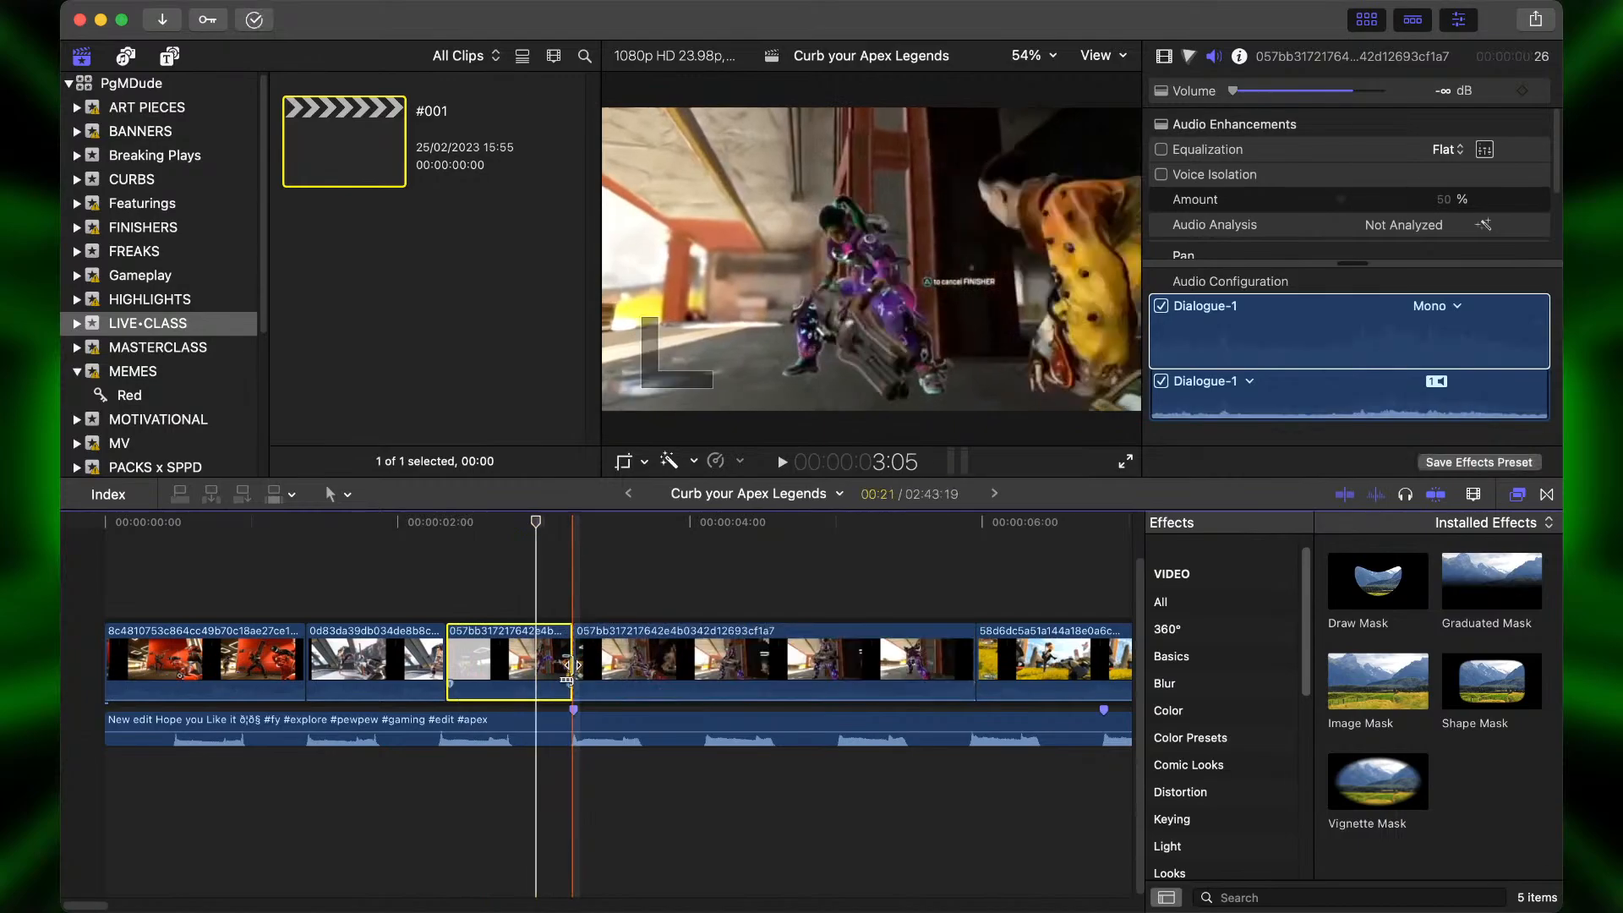
pyautogui.click(624, 668)
pyautogui.press('BackSpace')
pyautogui.press('space')
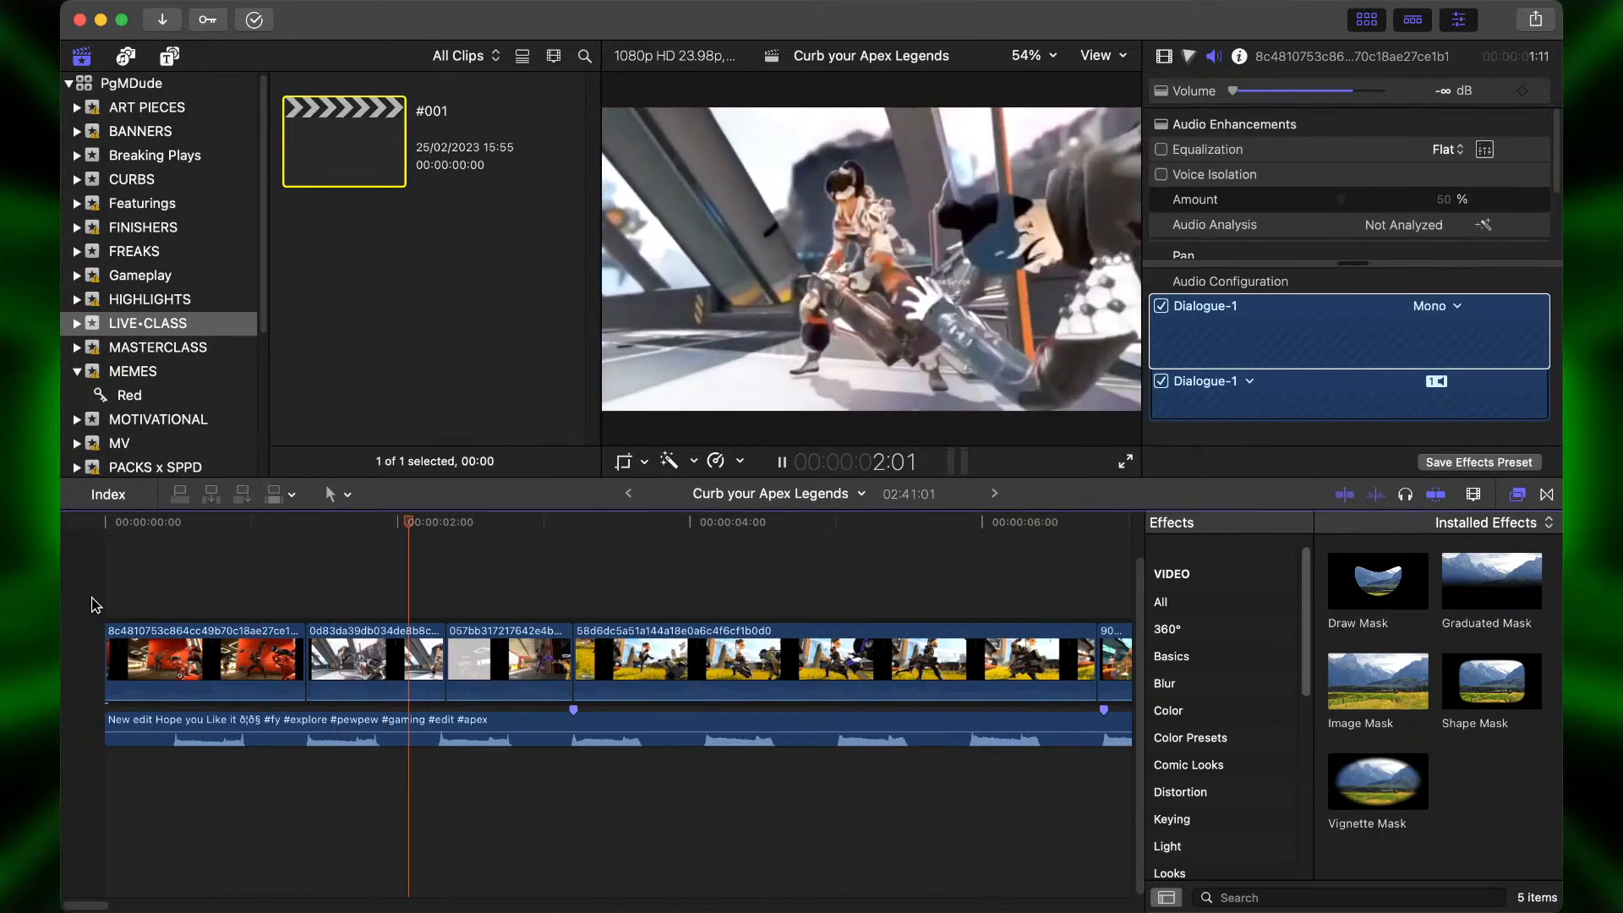
pyautogui.press('space')
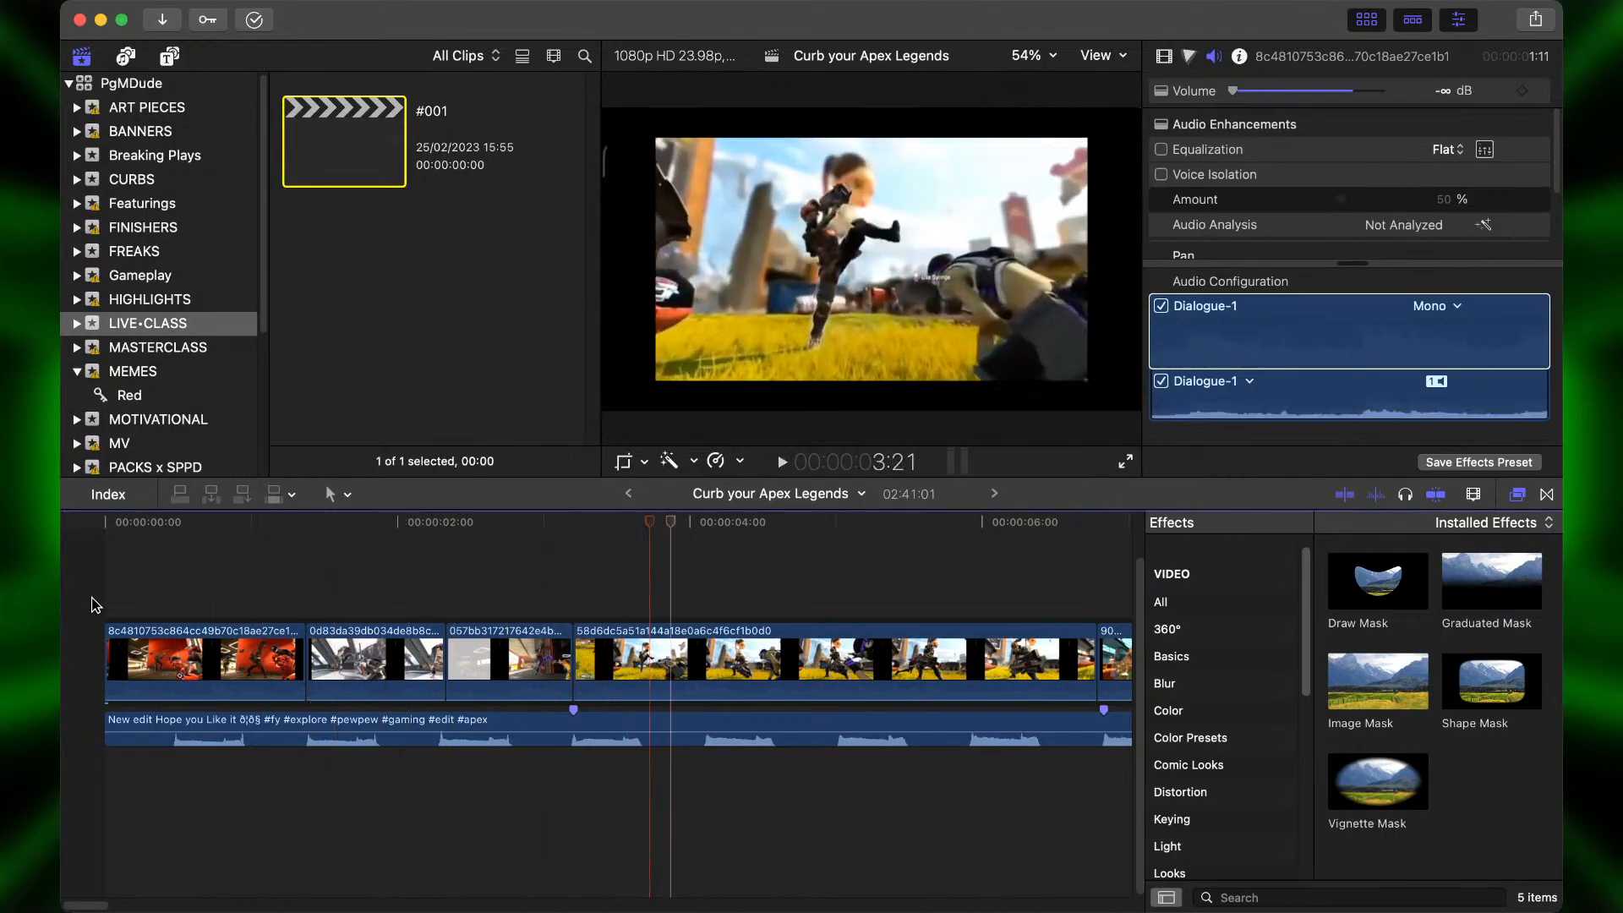
# Apply the Crop type to the grass-field clip after the first marker so it fills the frame.
pyautogui.click(593, 646)
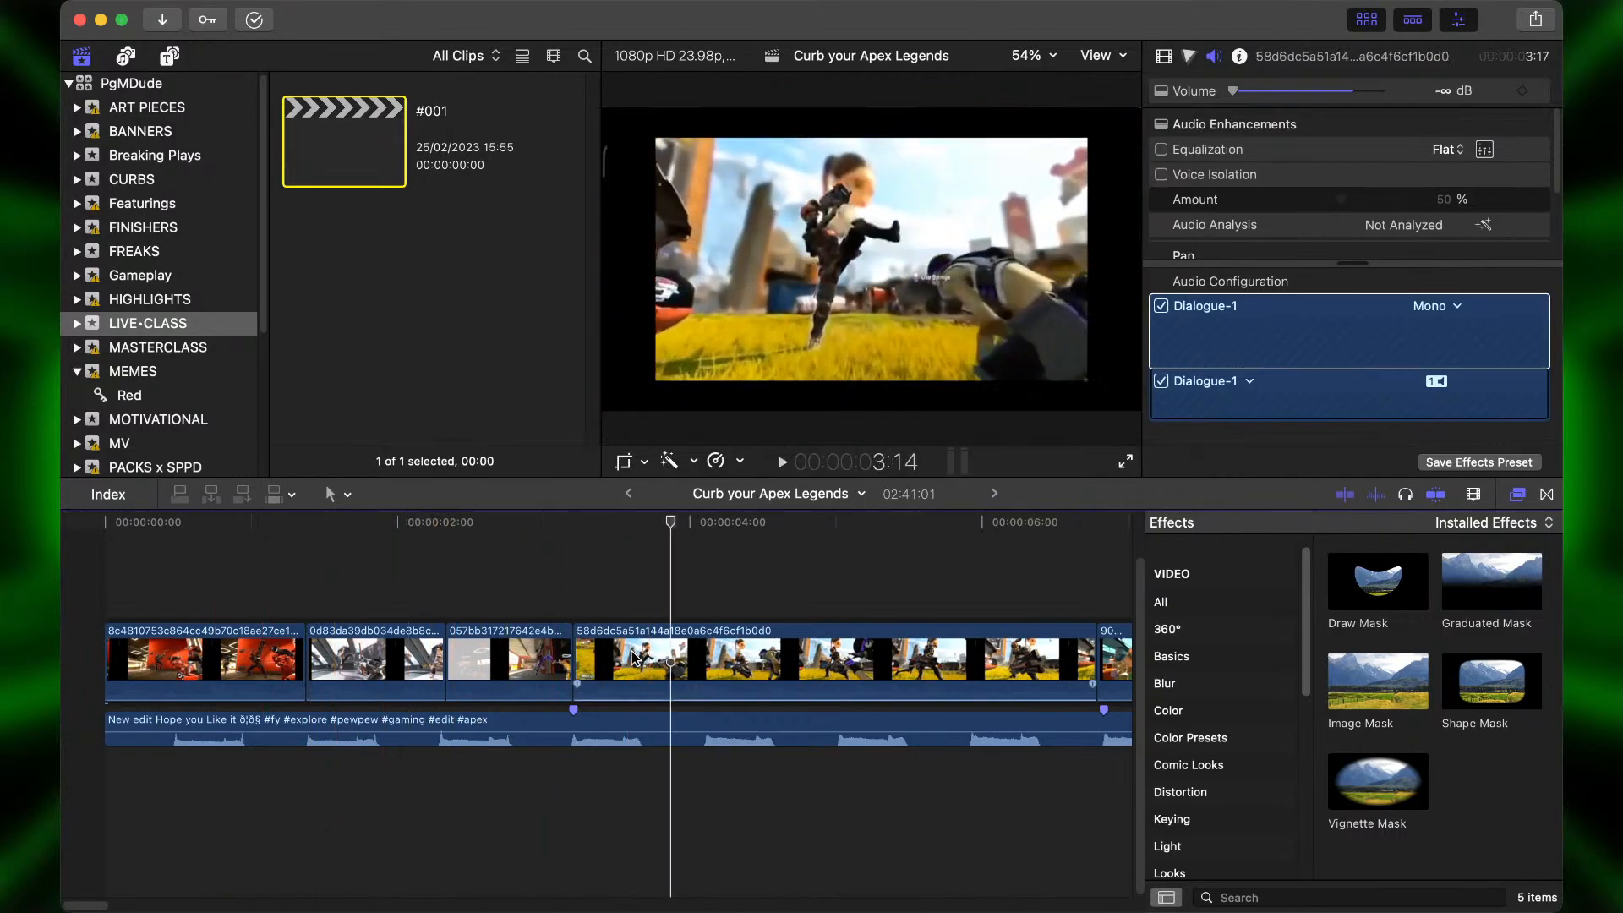
pyautogui.click(624, 461)
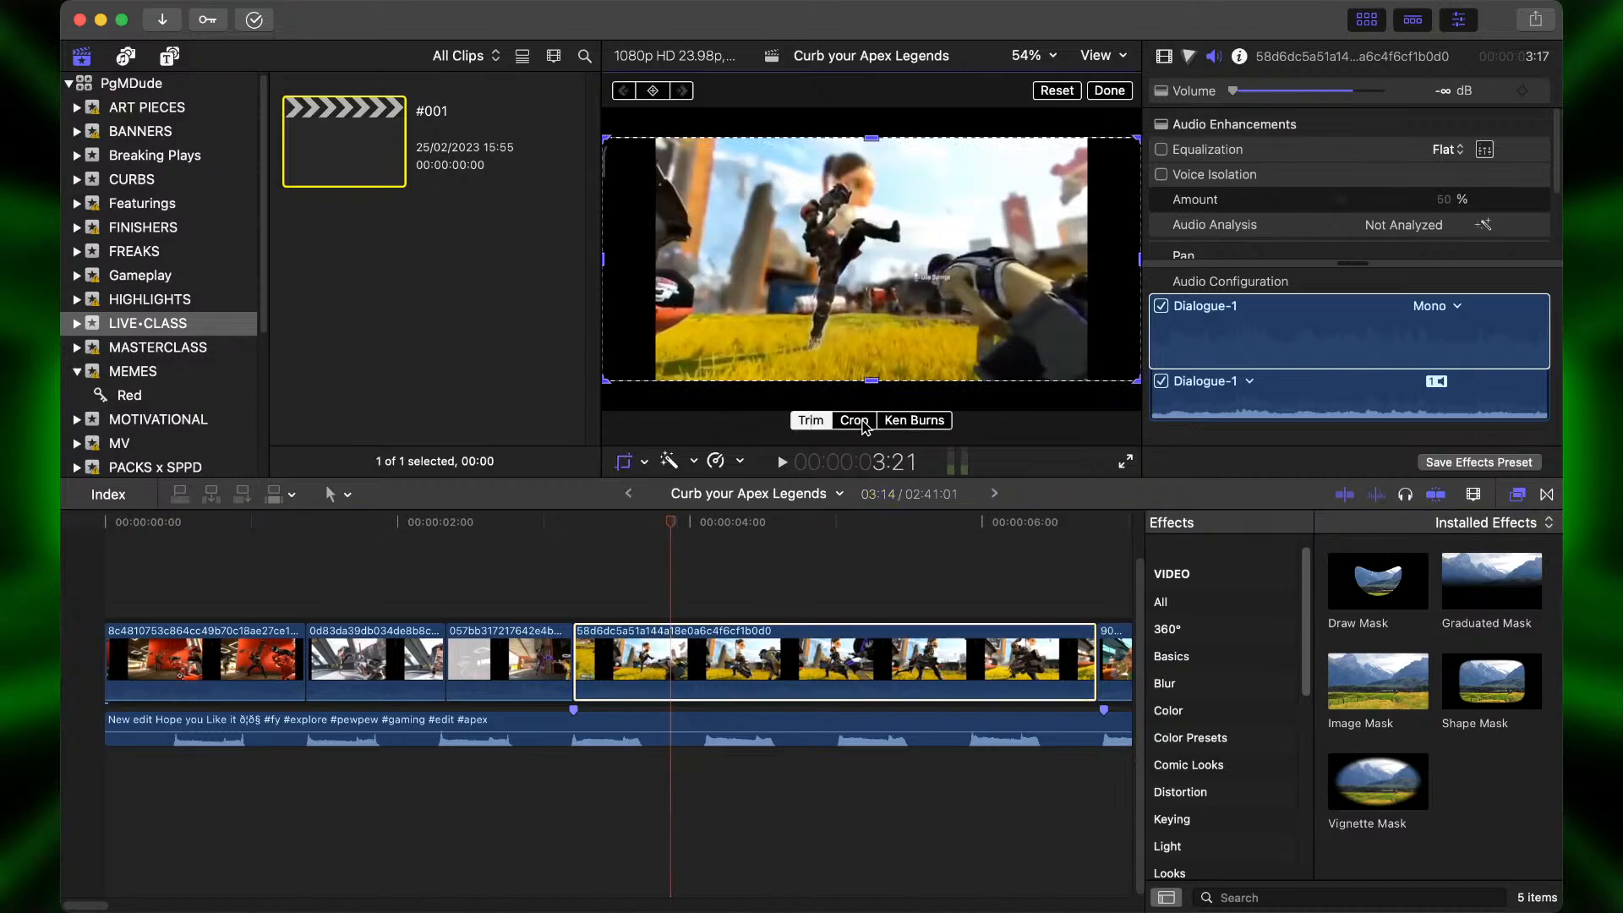
pyautogui.click(862, 425)
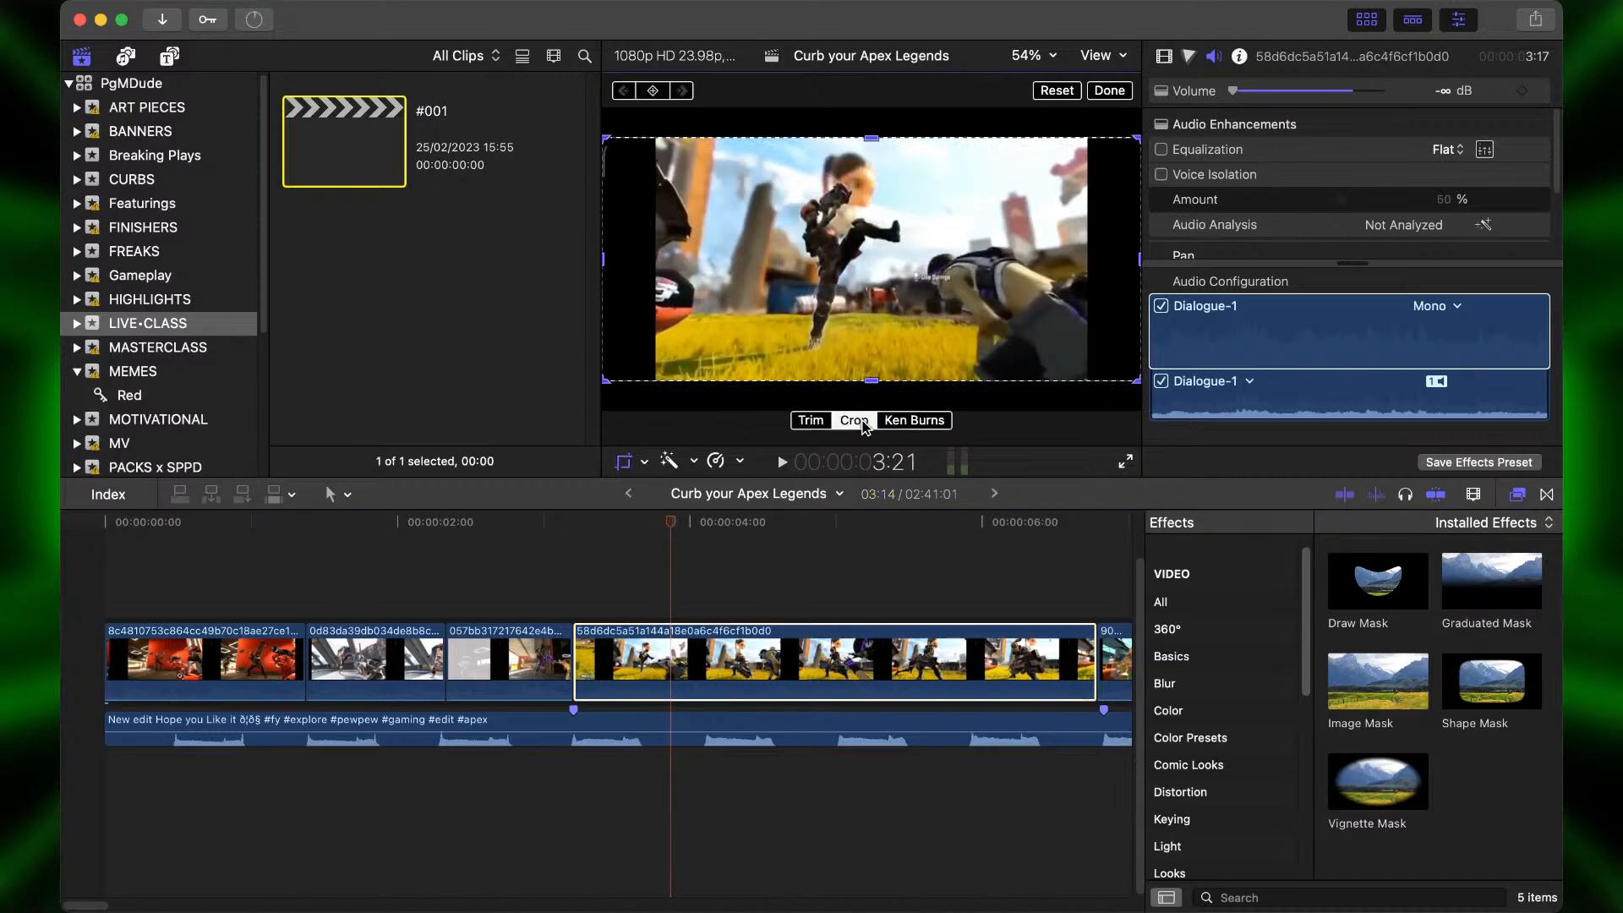
pyautogui.click(1109, 91)
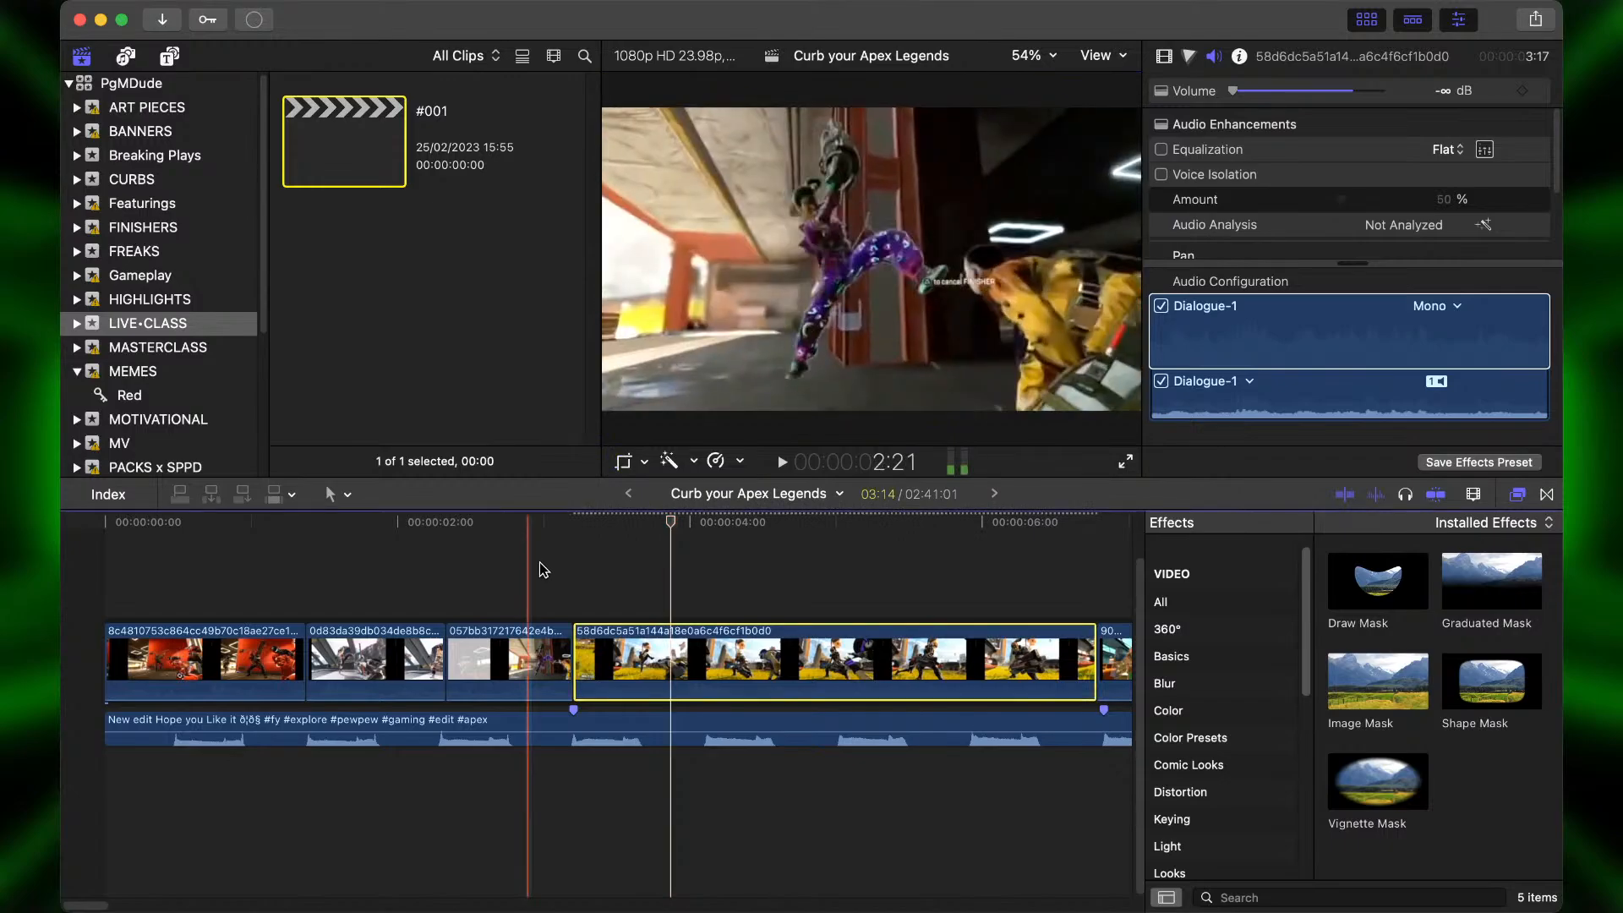
# Replay the third clip and the cropped grass-field clip to check how they follow the music.
pyautogui.click(542, 563)
pyautogui.press('space')
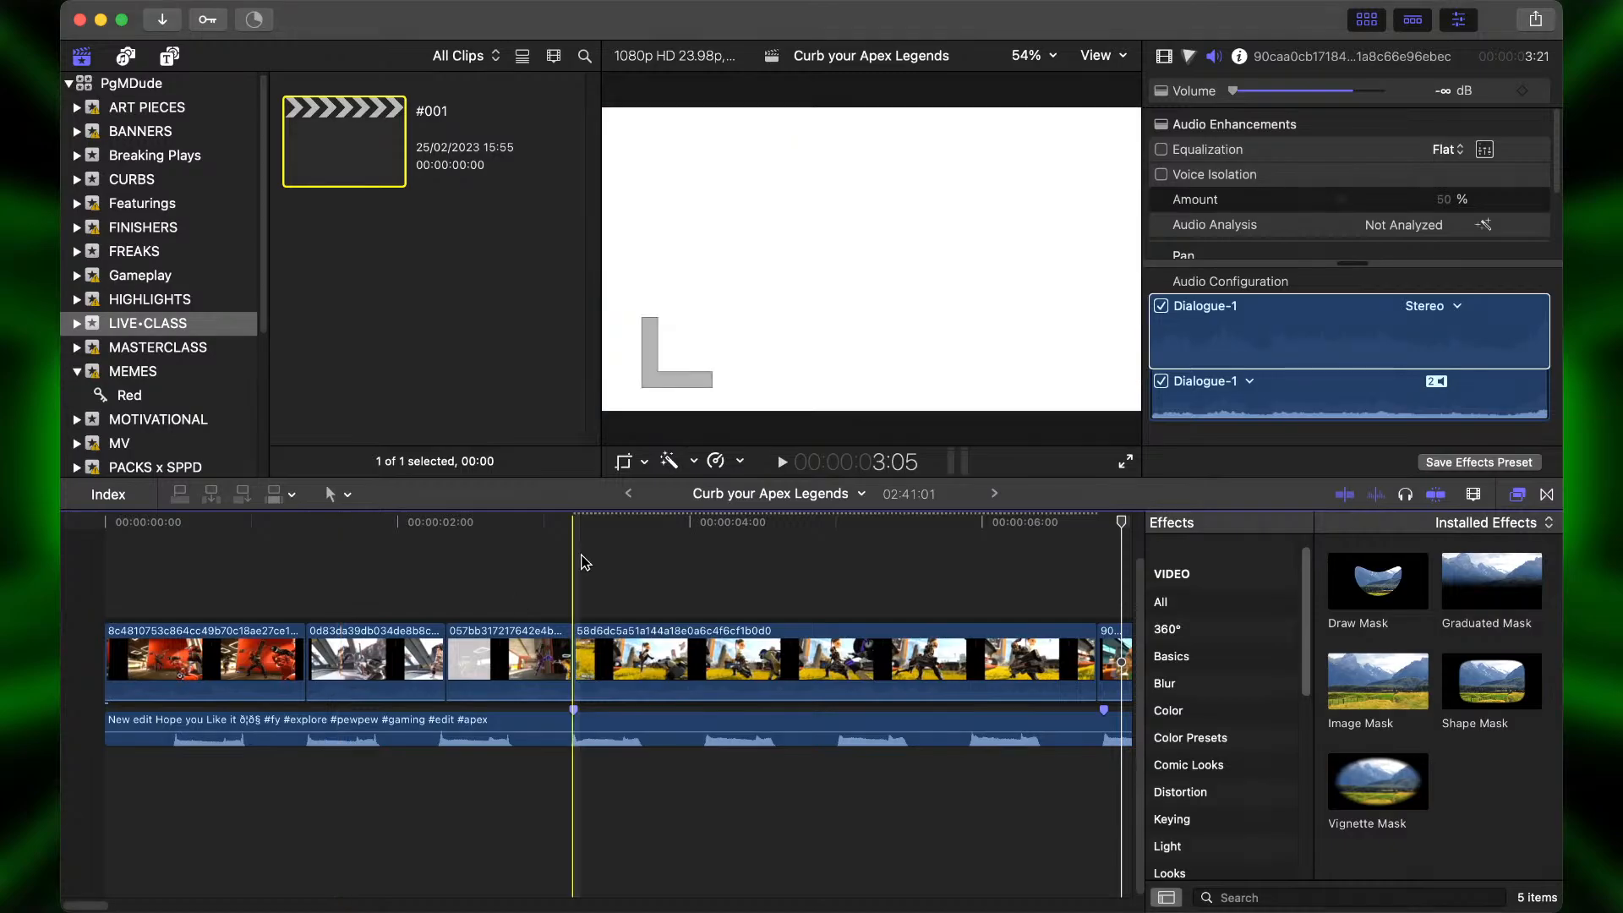
pyautogui.click(688, 564)
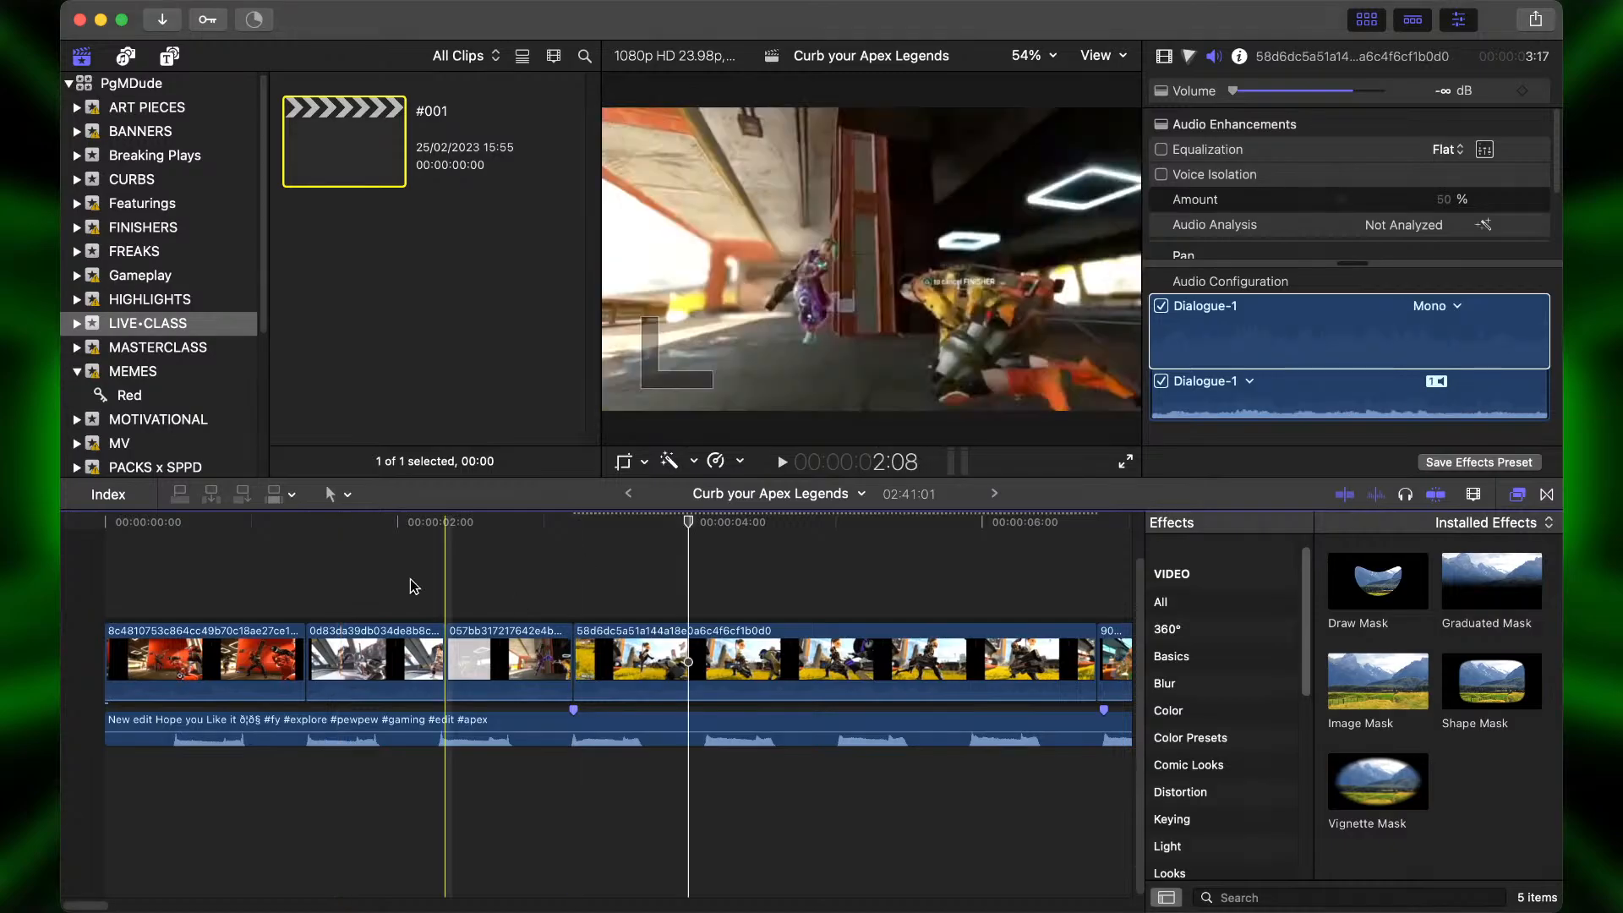
pyautogui.press('space')
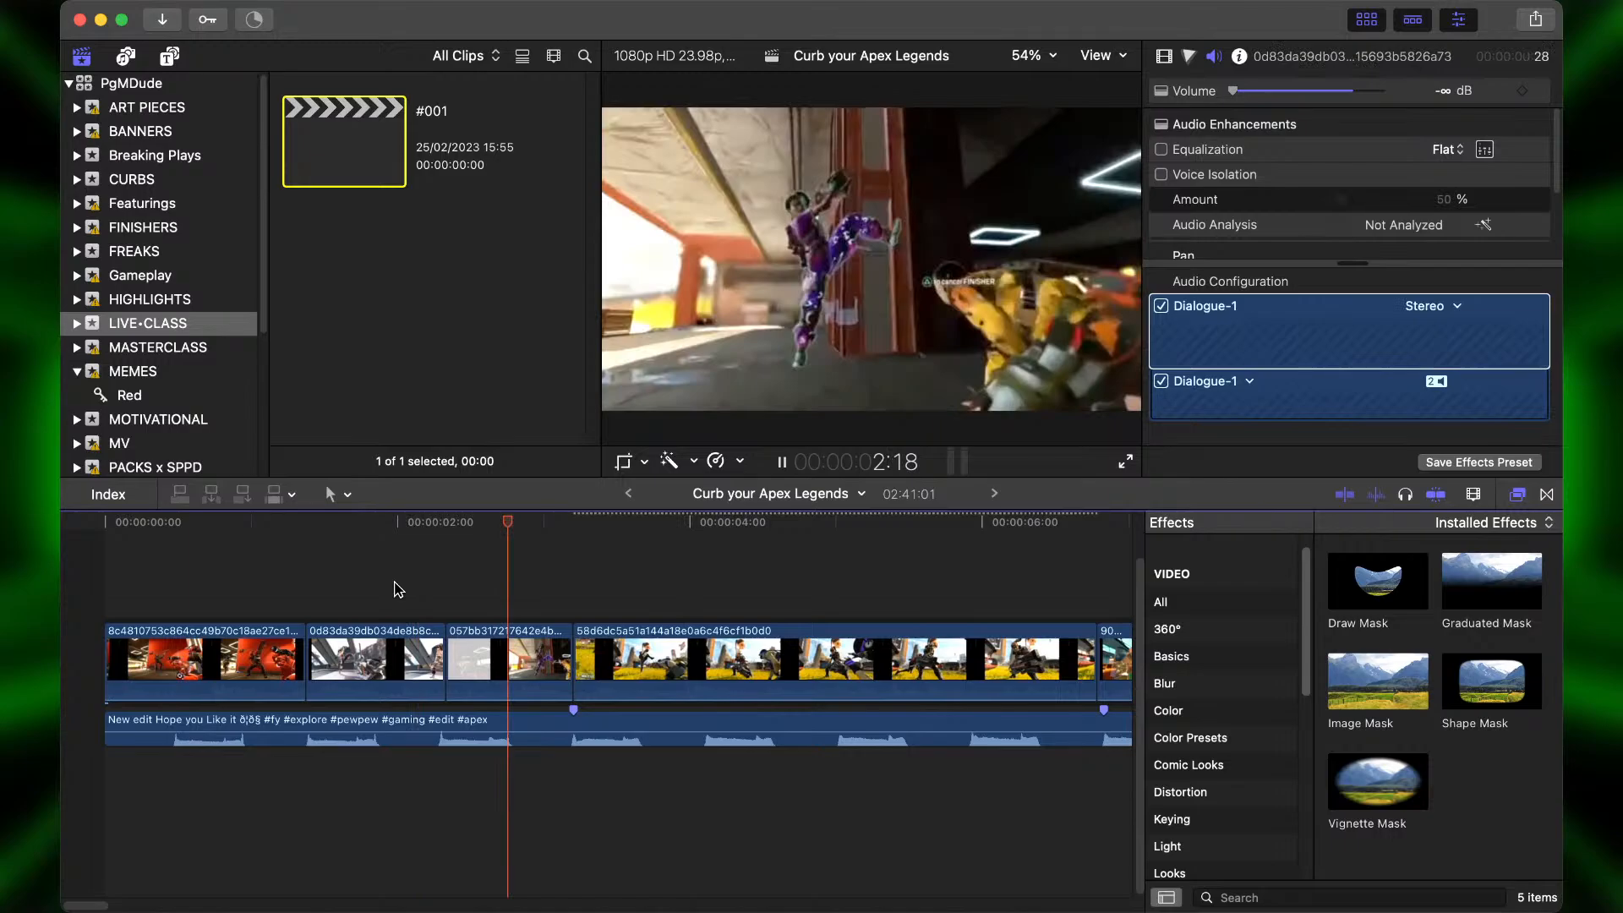
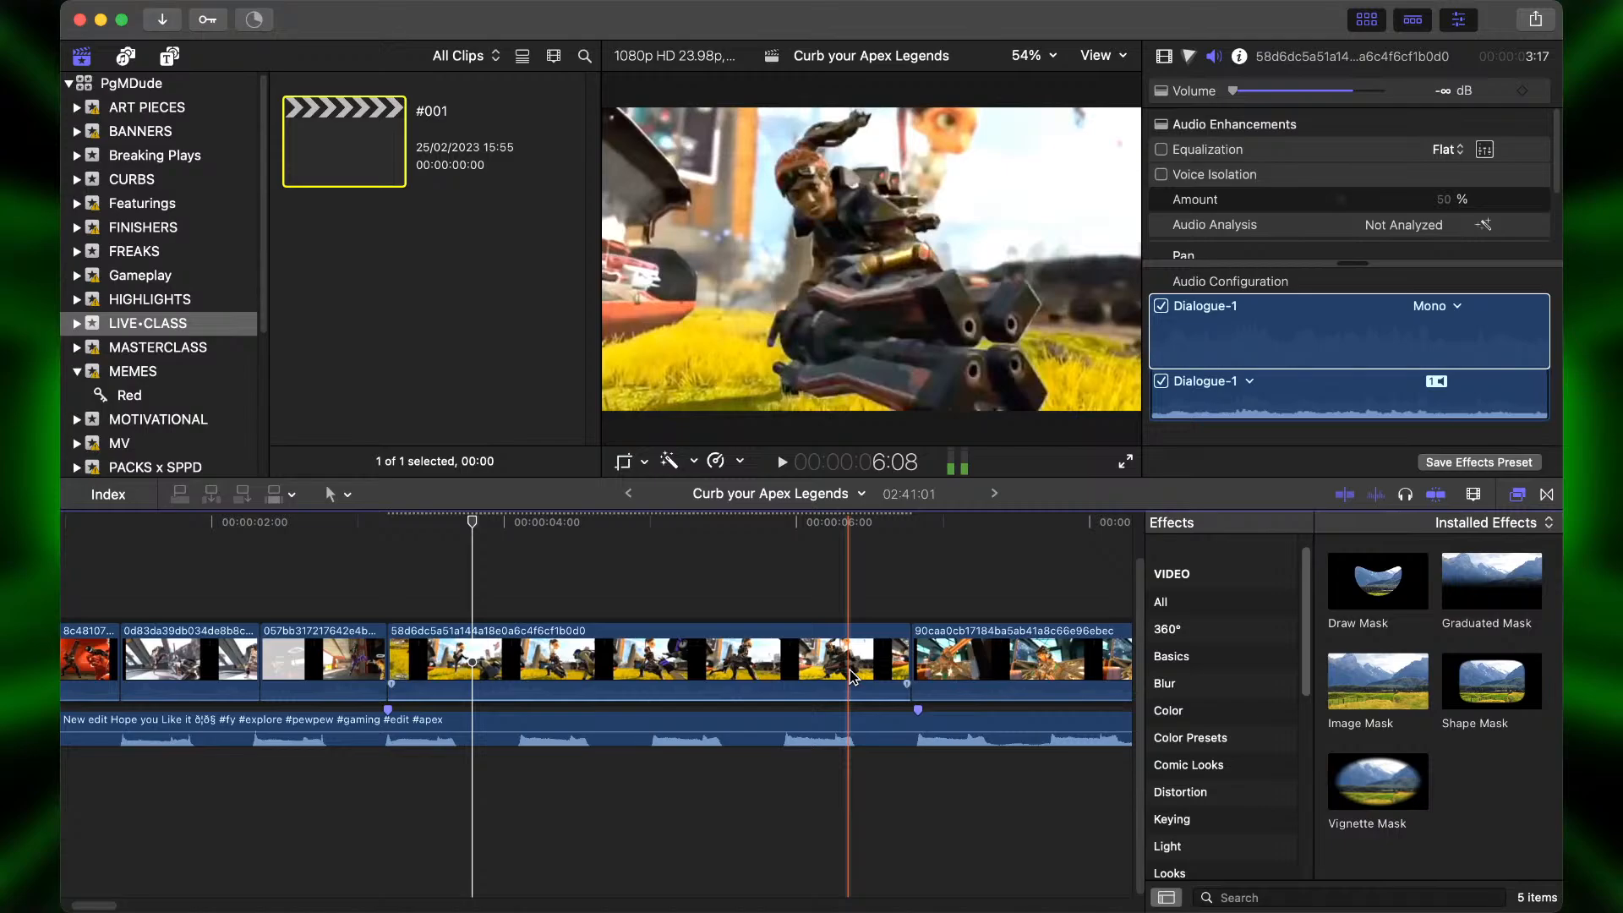
# Split the grass-field clip at 6:08 and delete its middle section, keeping the beginning and the ending.
pyautogui.press('cmd+b')
pyautogui.click(635, 663)
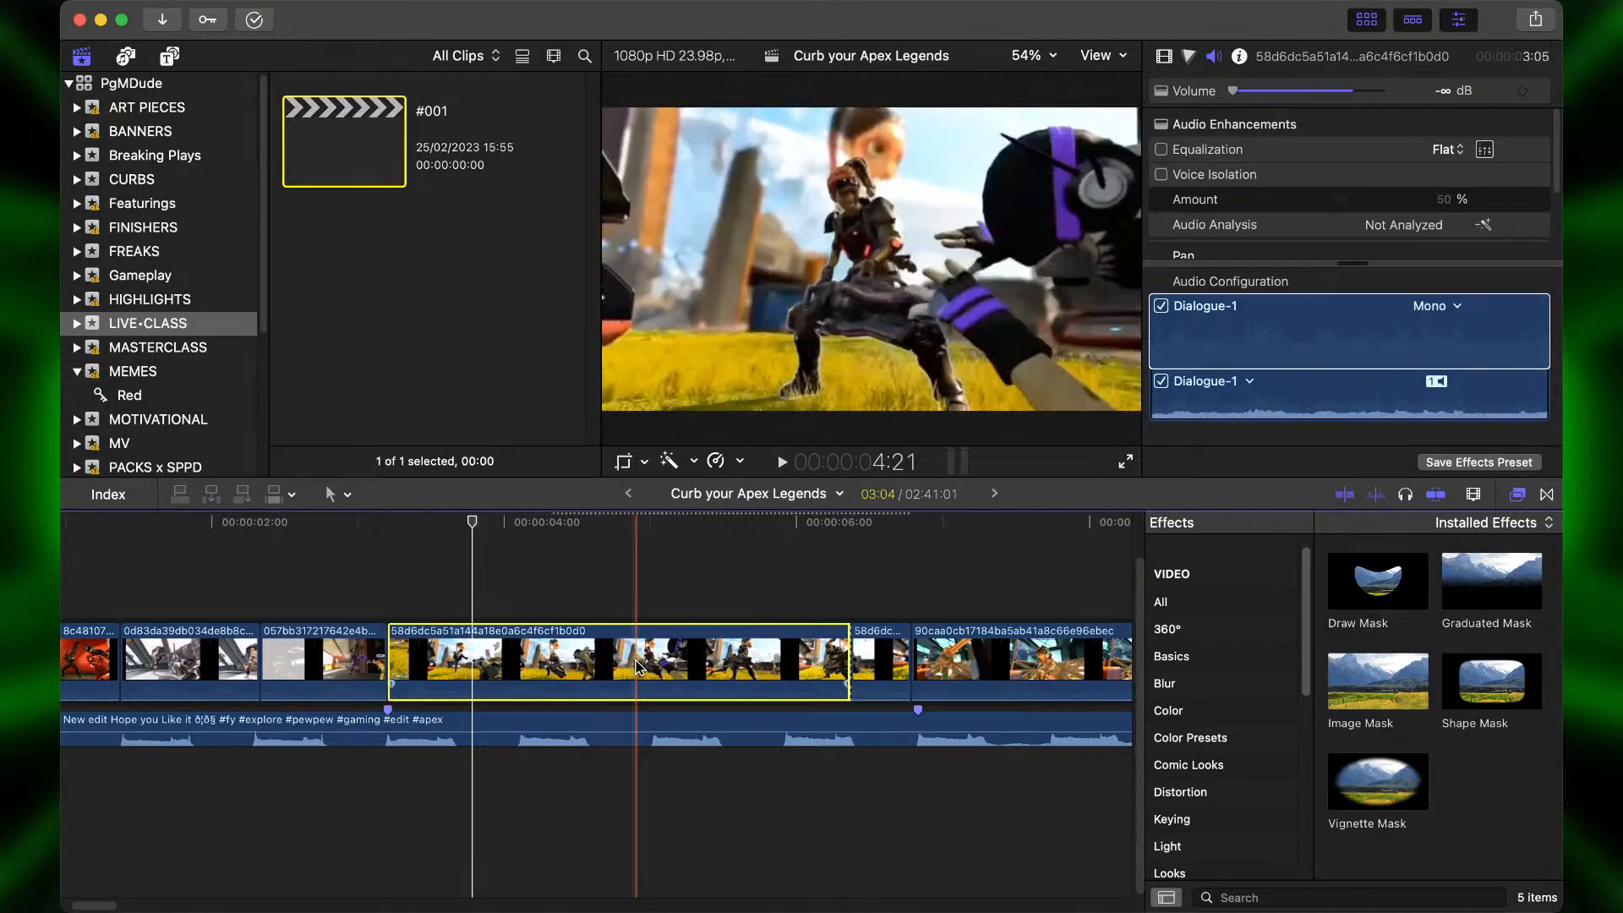
pyautogui.press('BackSpace')
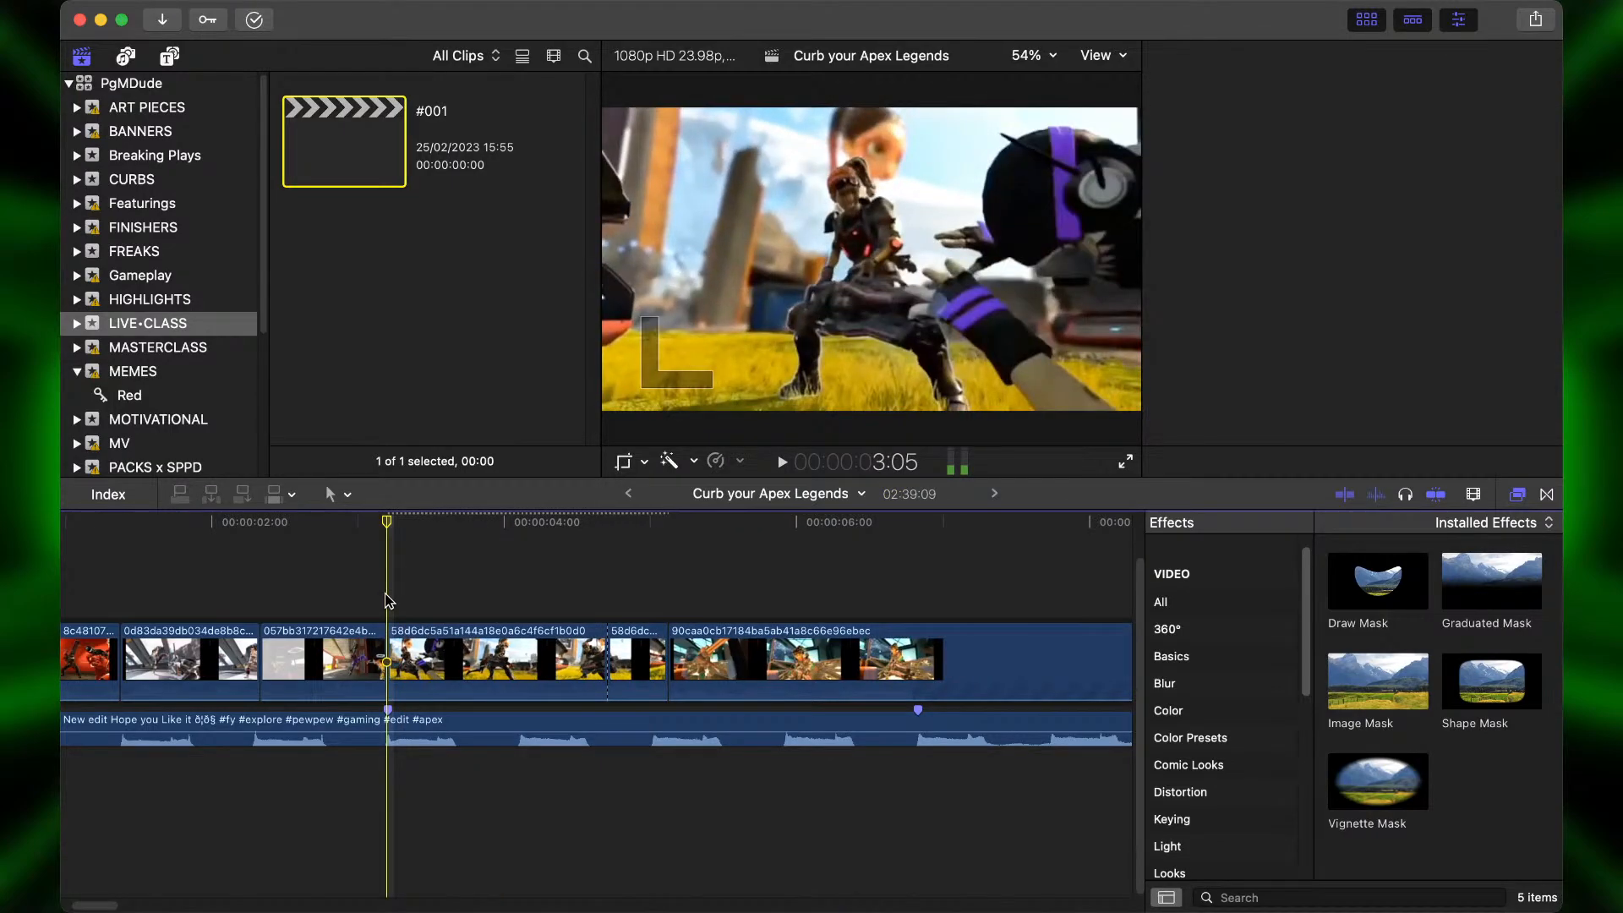
# Split the grass-field clip's first piece at 4:02, extend that cut by one frame to the beat, and delete the piece between it and the ending.
pyautogui.press('space')
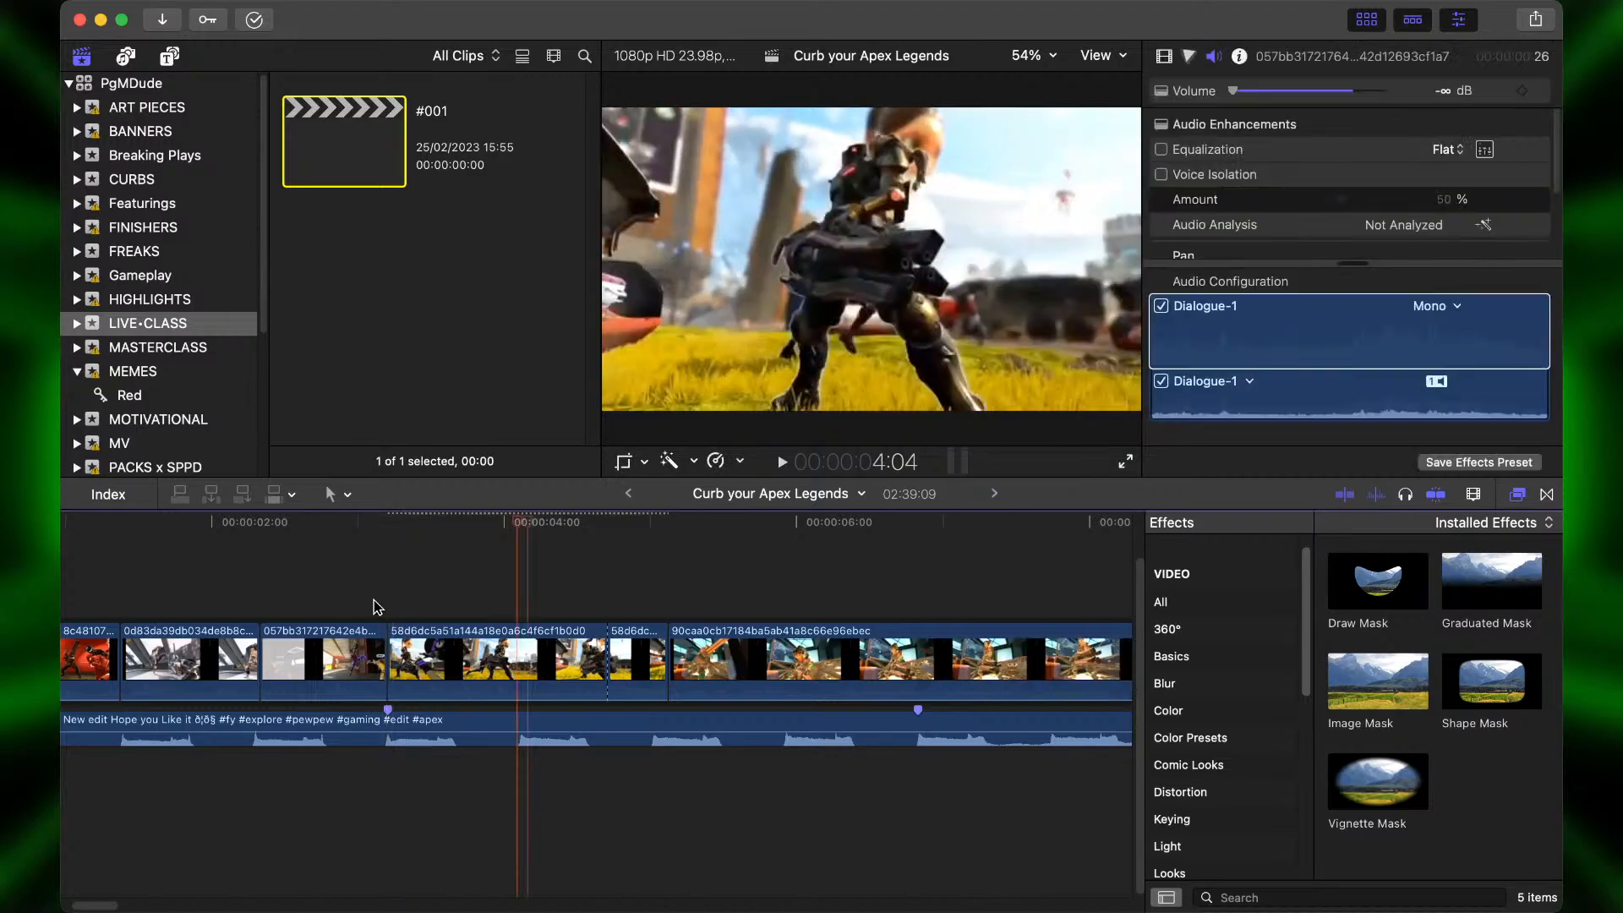
pyautogui.press('super+equal')
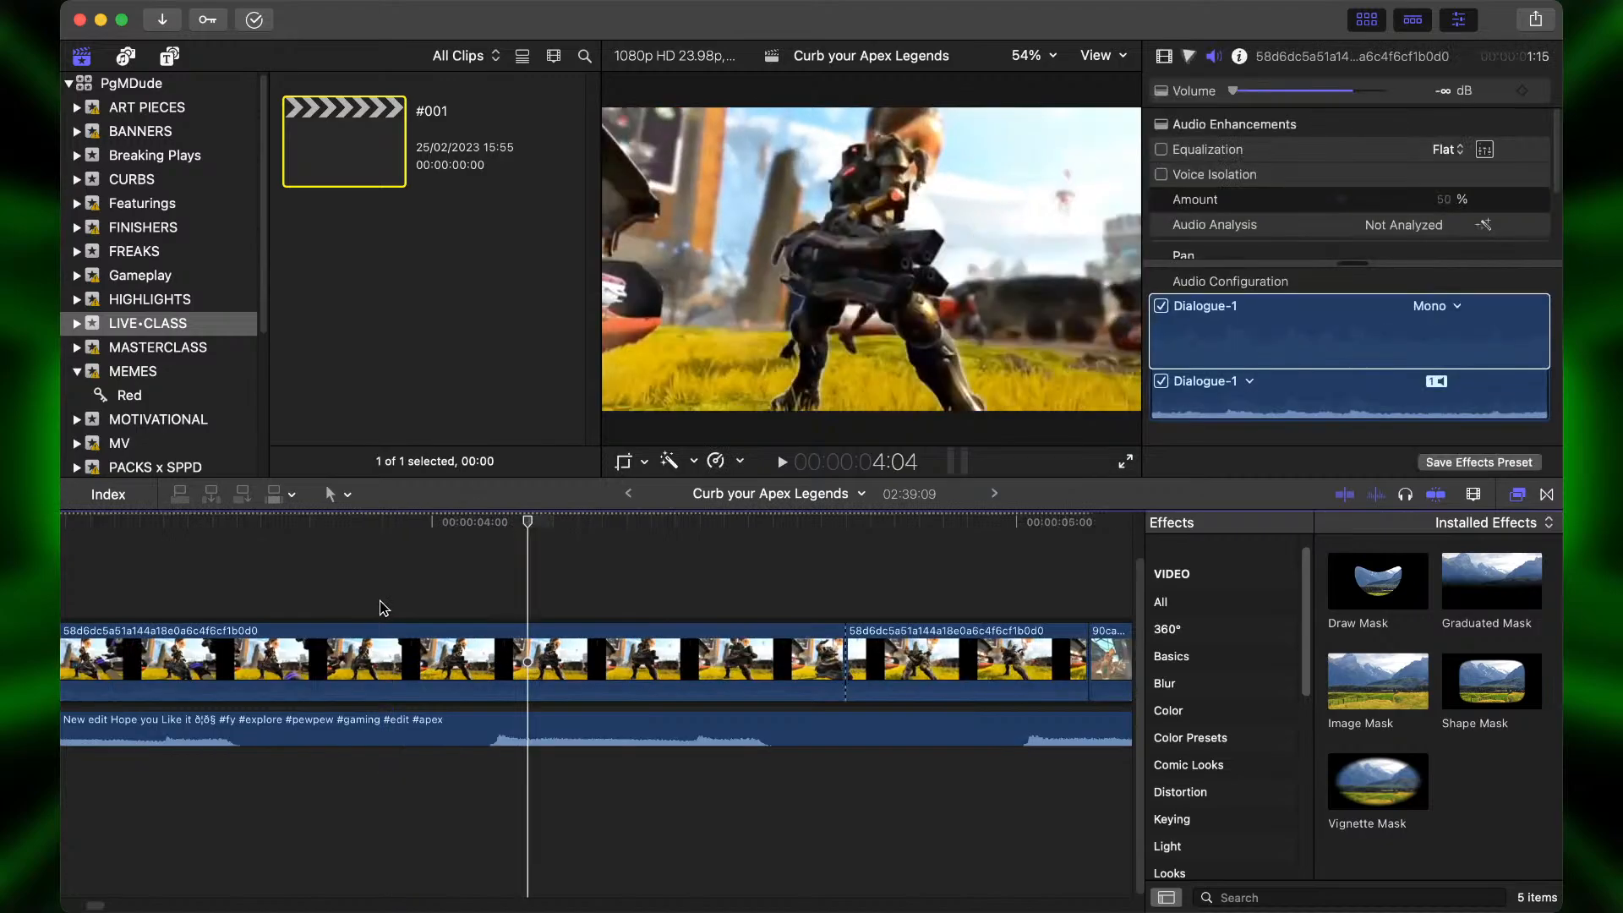
pyautogui.click(481, 651)
pyautogui.press('super+b')
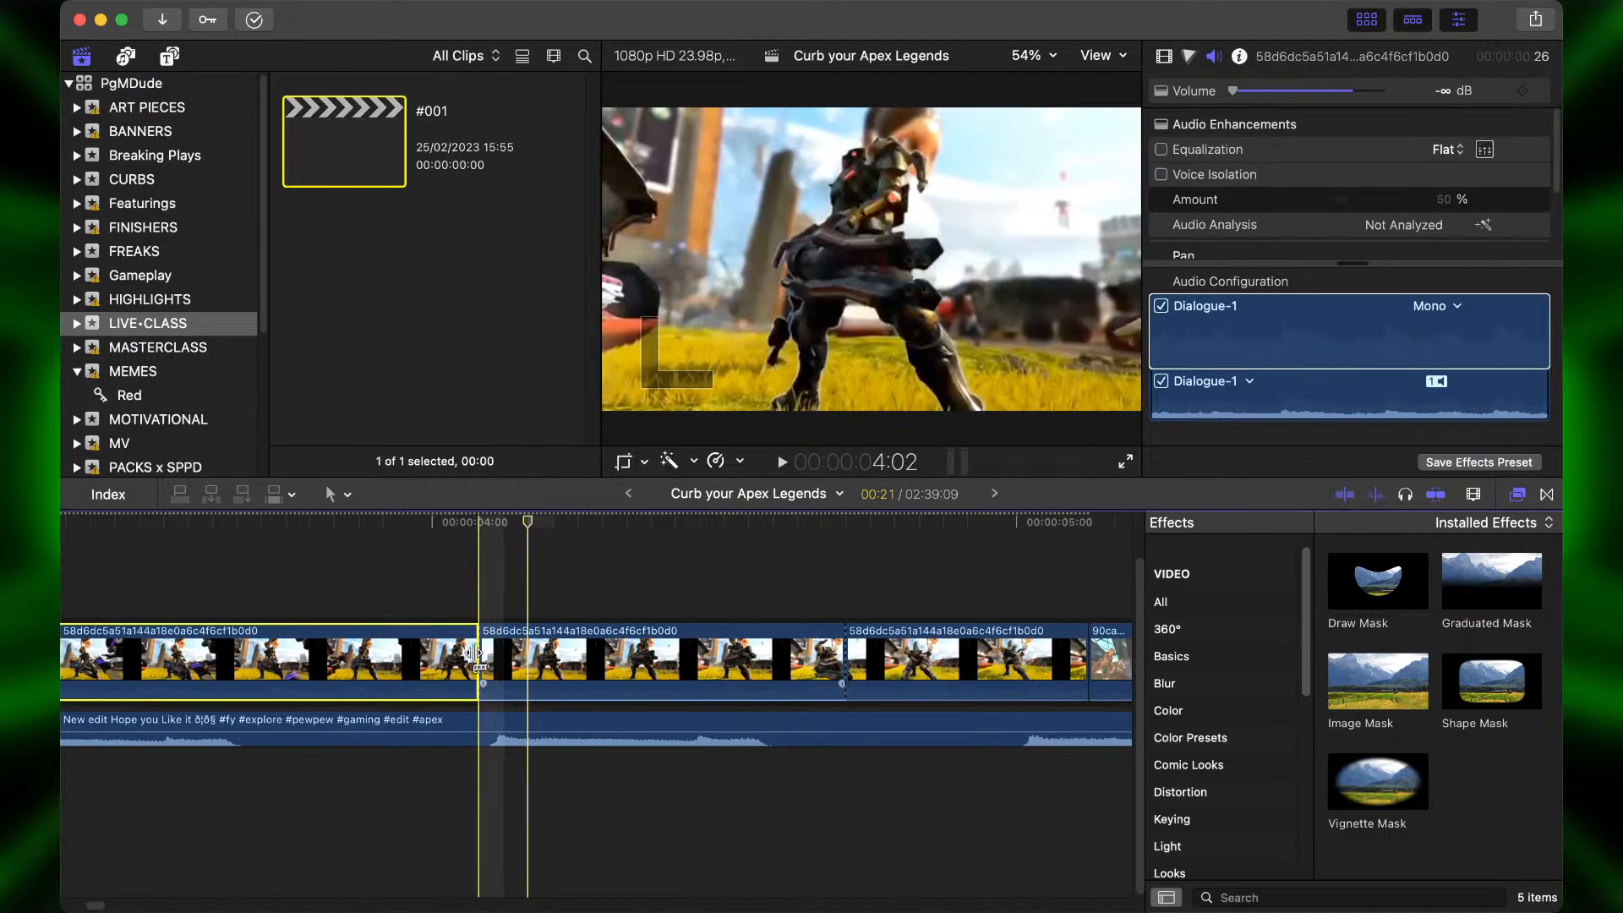
pyautogui.moveTo(477, 653); pyautogui.dragTo(498, 657)
pyautogui.click(557, 659)
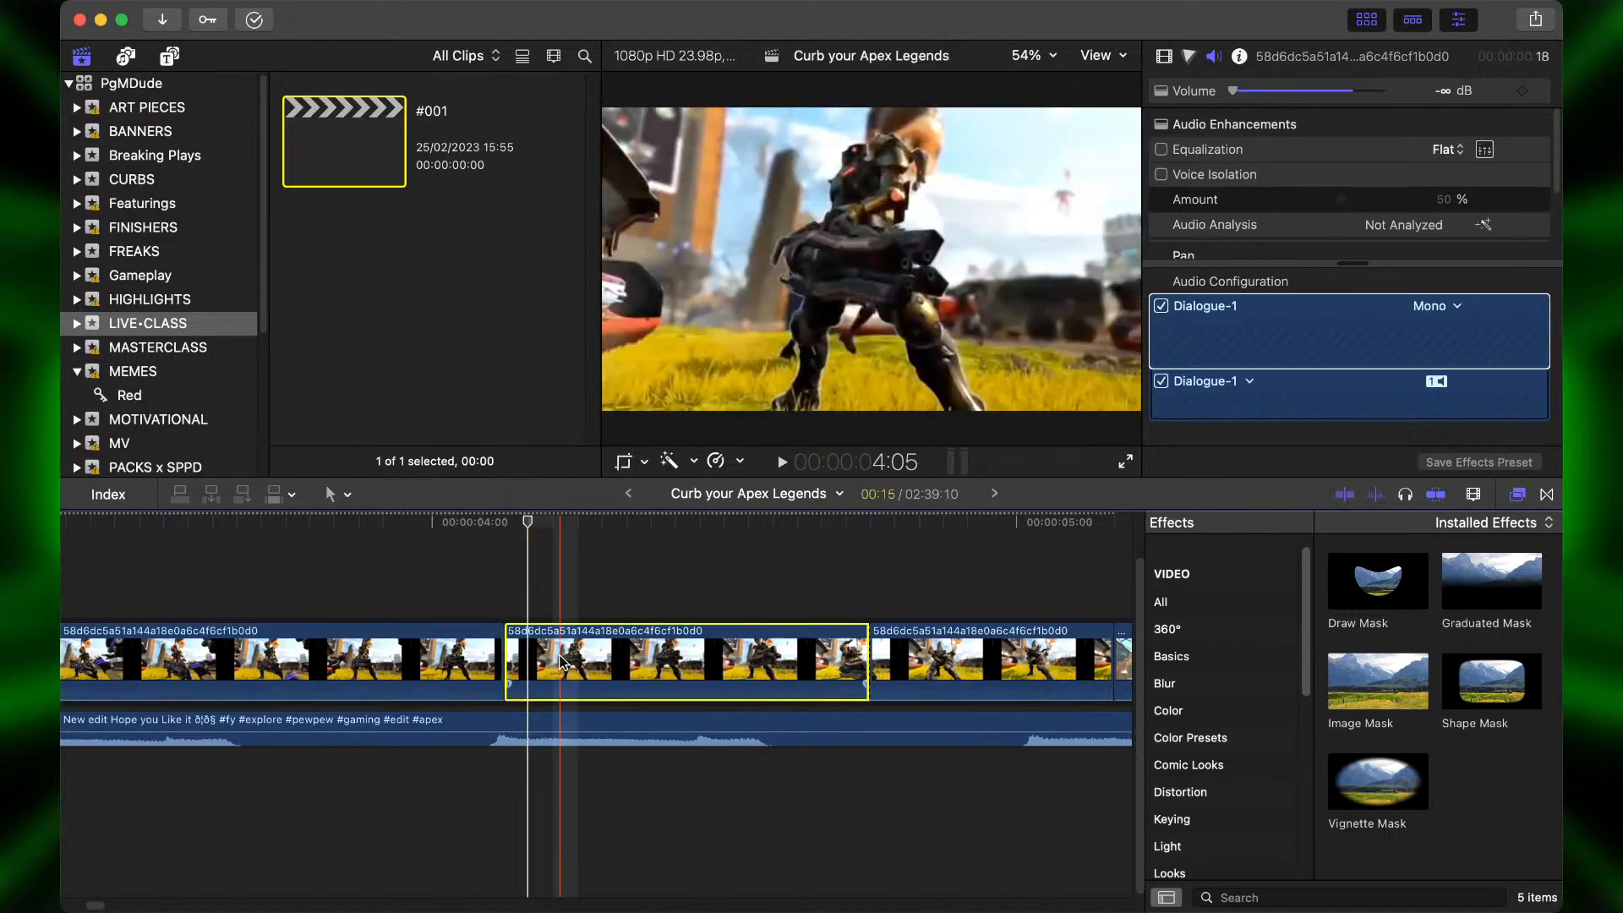
pyautogui.hscroll(-8, 561, 662)
pyautogui.hscroll(8, 565, 663)
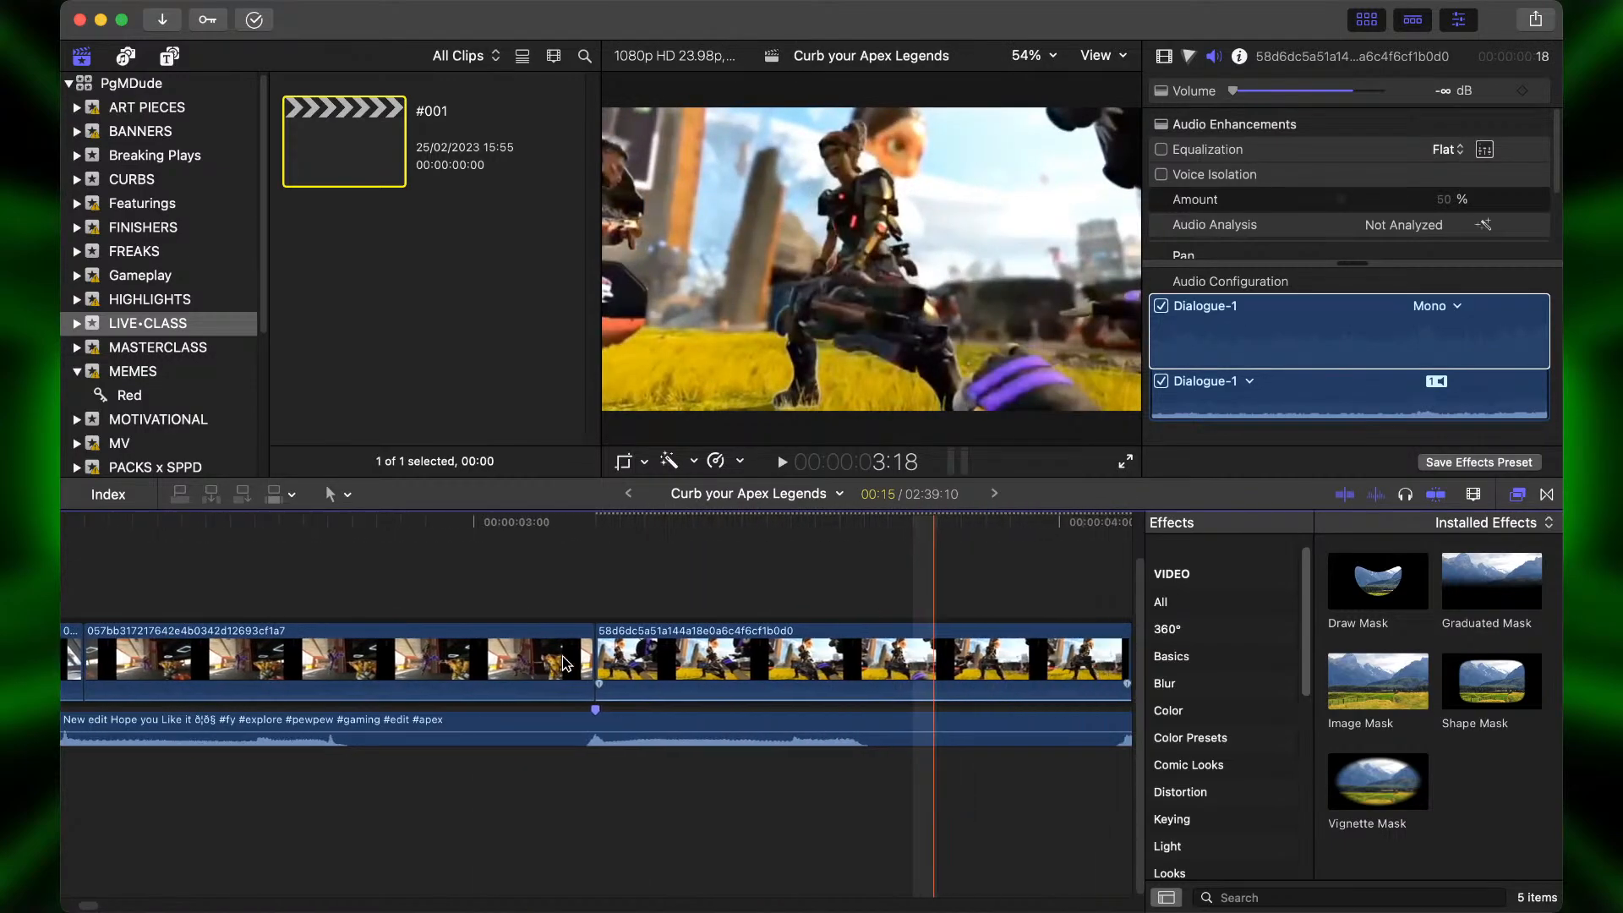
pyautogui.press('Delete')
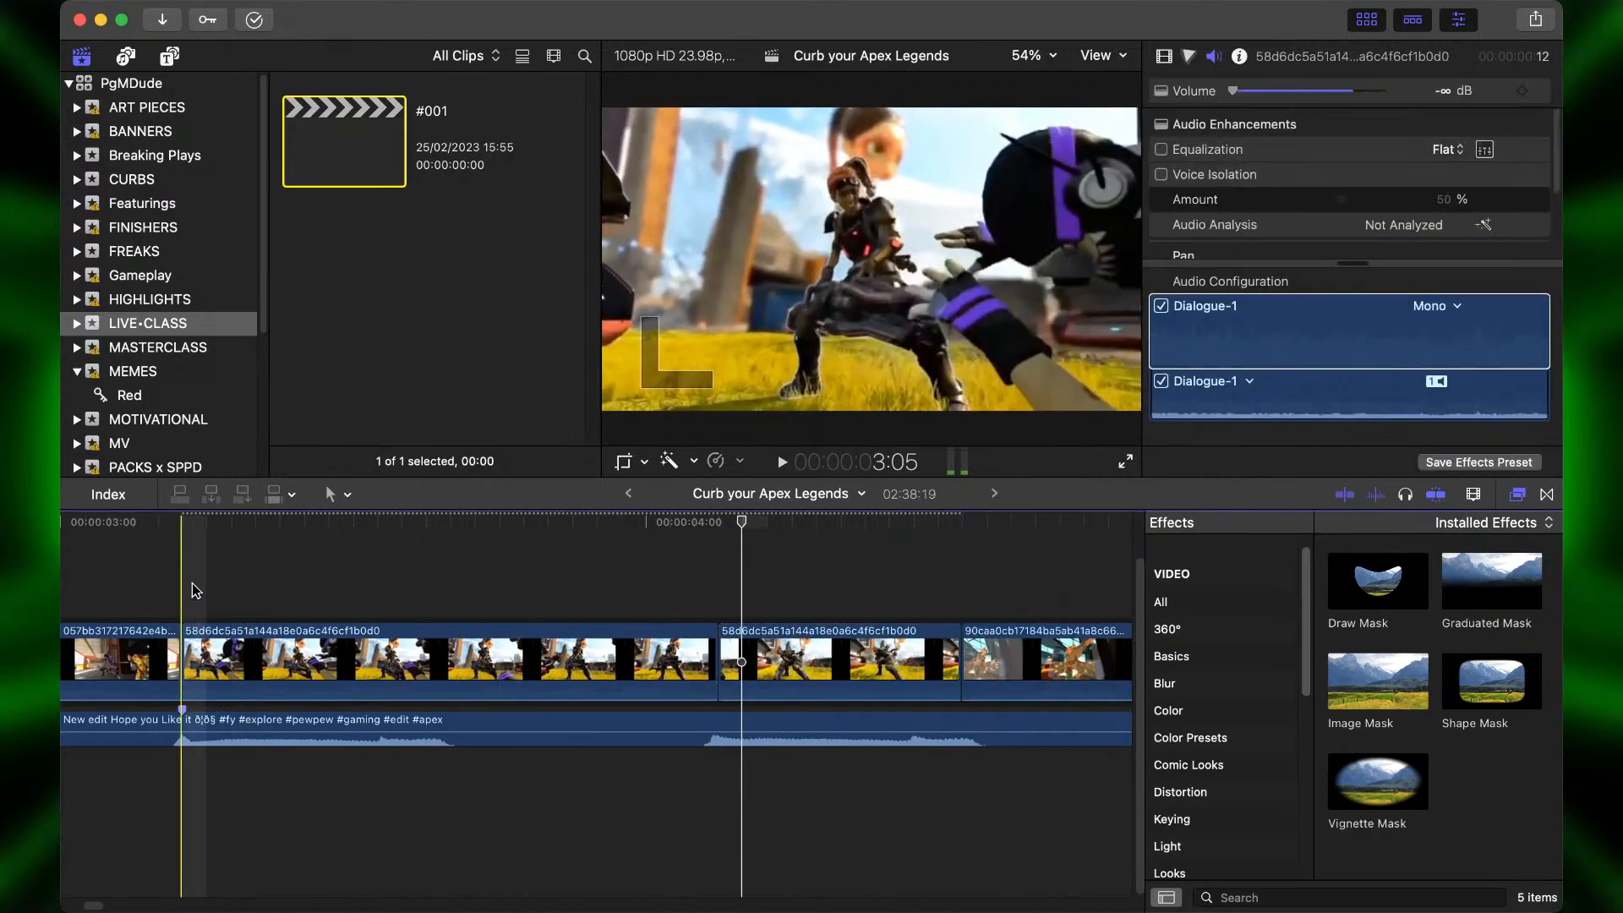
pyautogui.hscroll(-8, 193, 582)
pyautogui.click(264, 579)
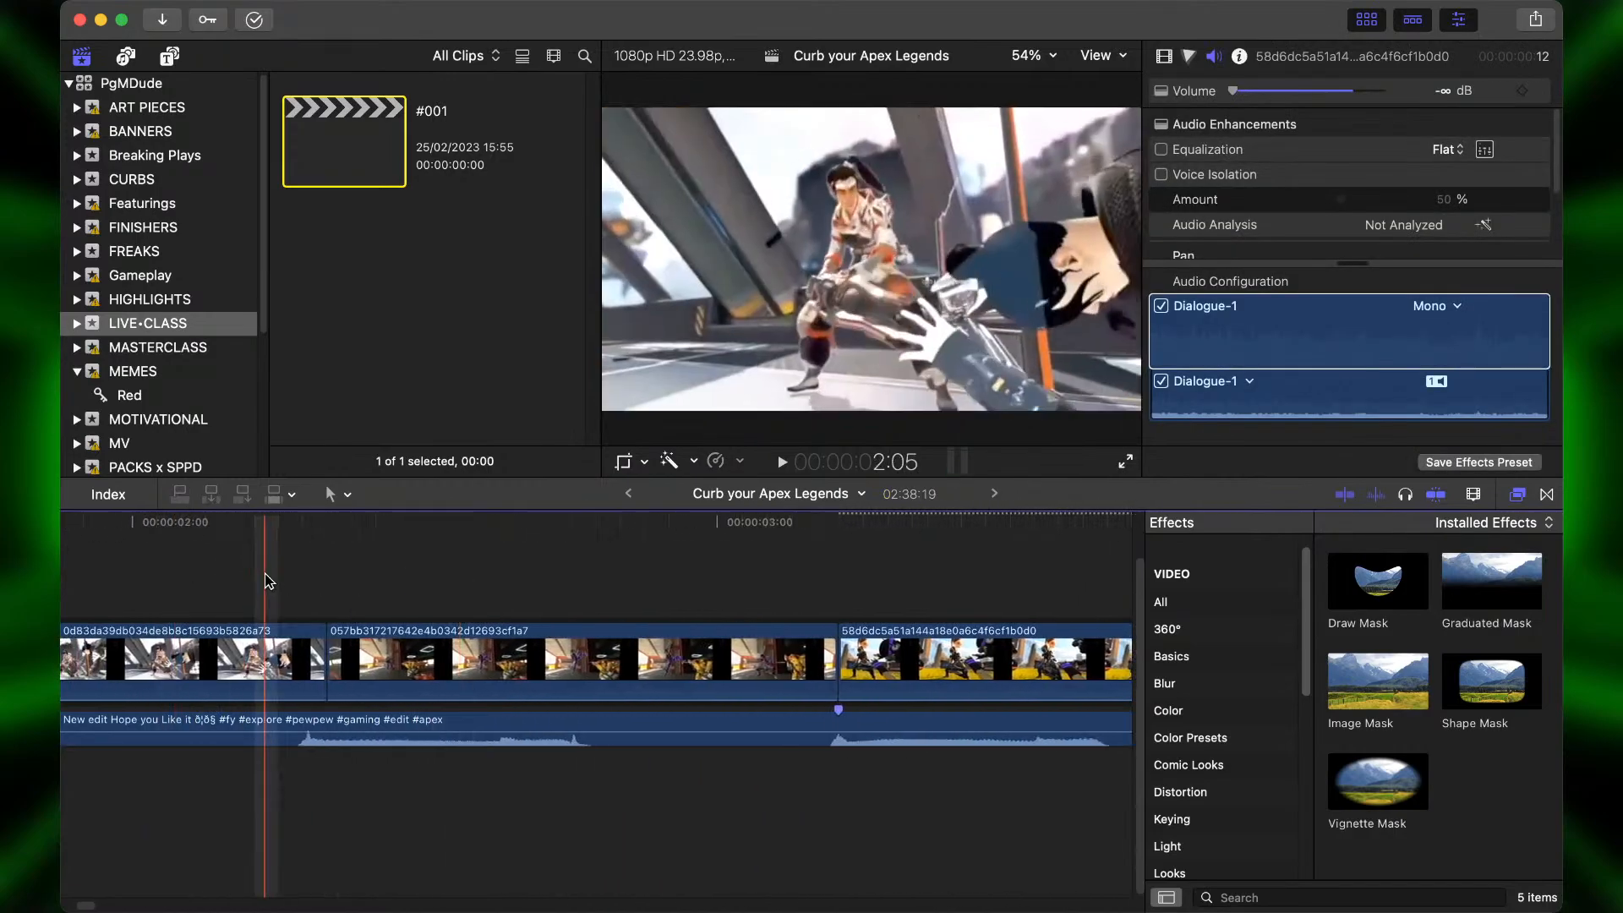
# Replay the cut into the grass-field clip, slip that clip to later footage, and play it again.
pyautogui.press('space')
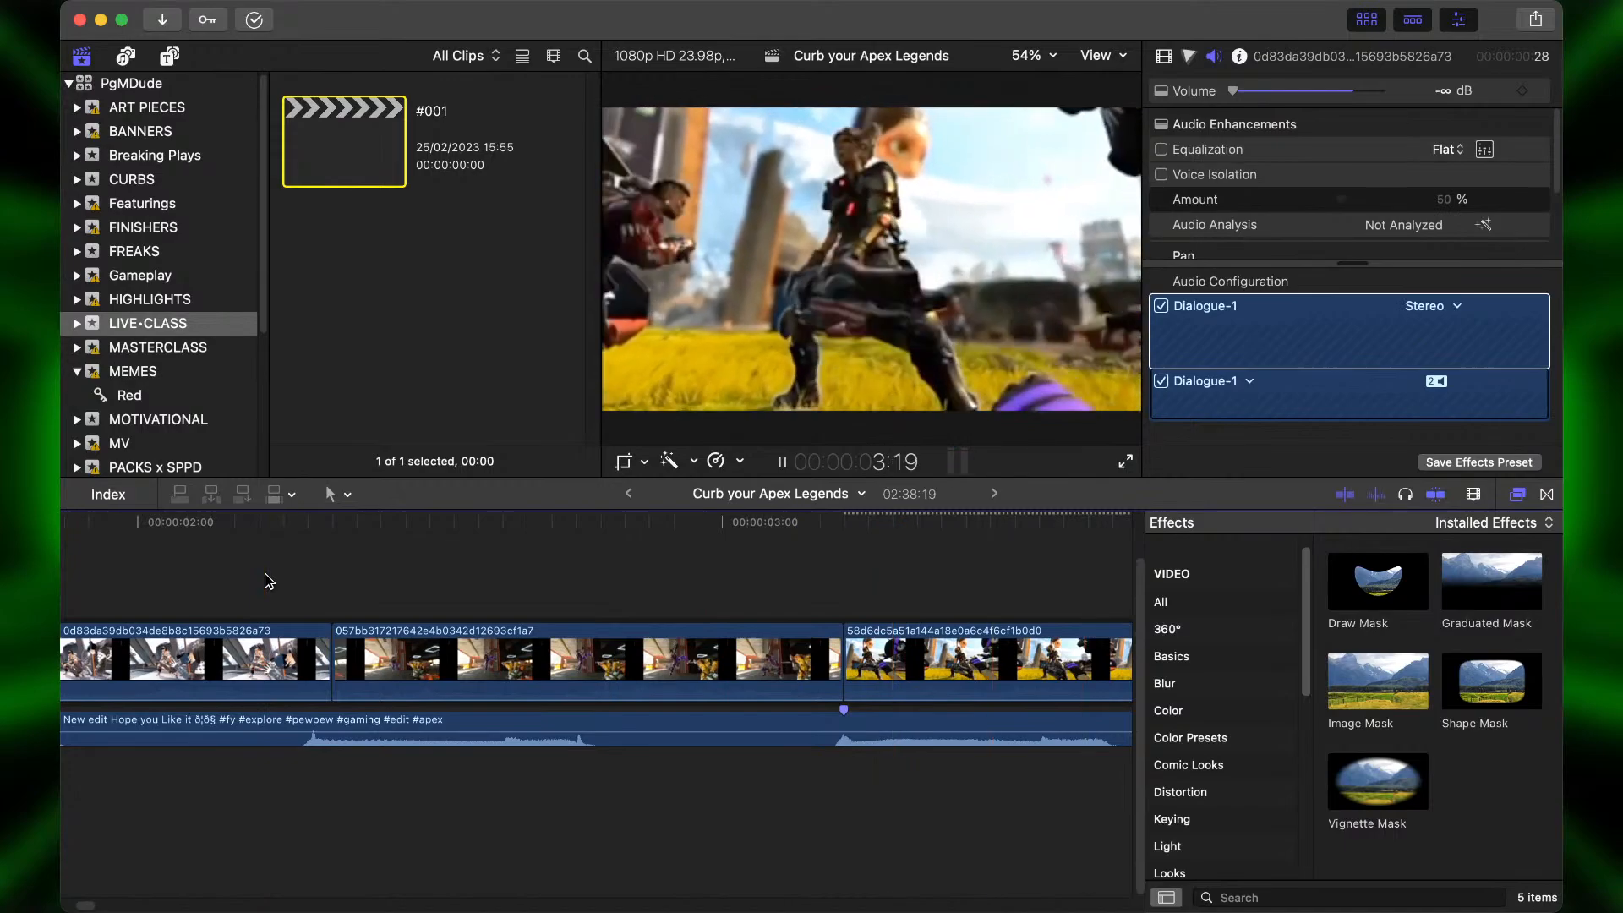
pyautogui.press('space')
pyautogui.press('space')
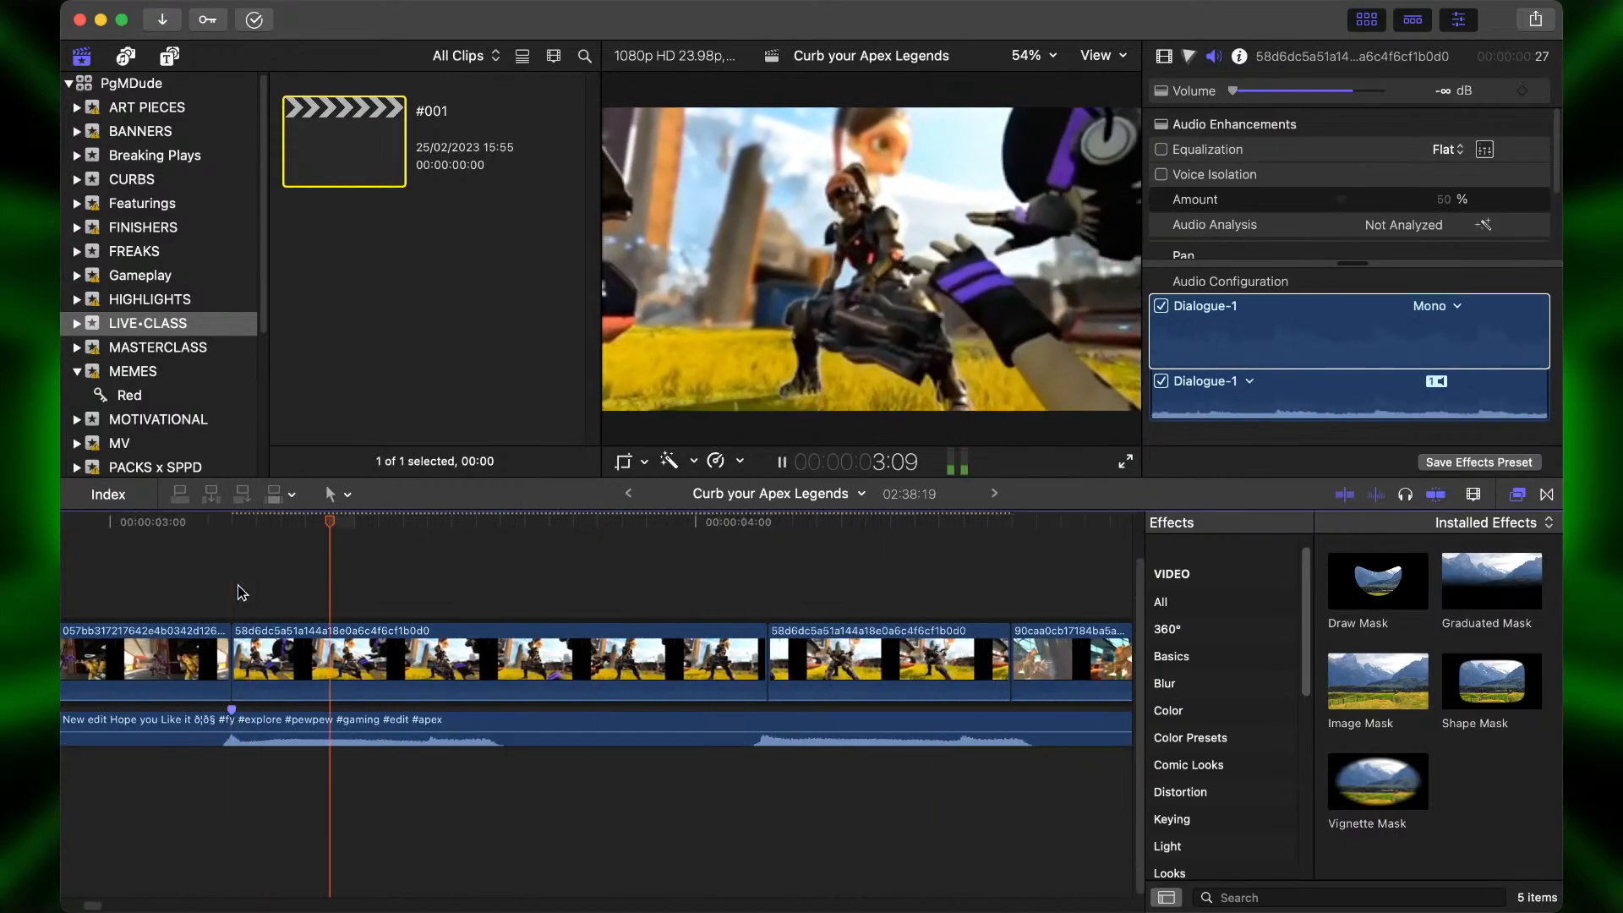
pyautogui.press('space')
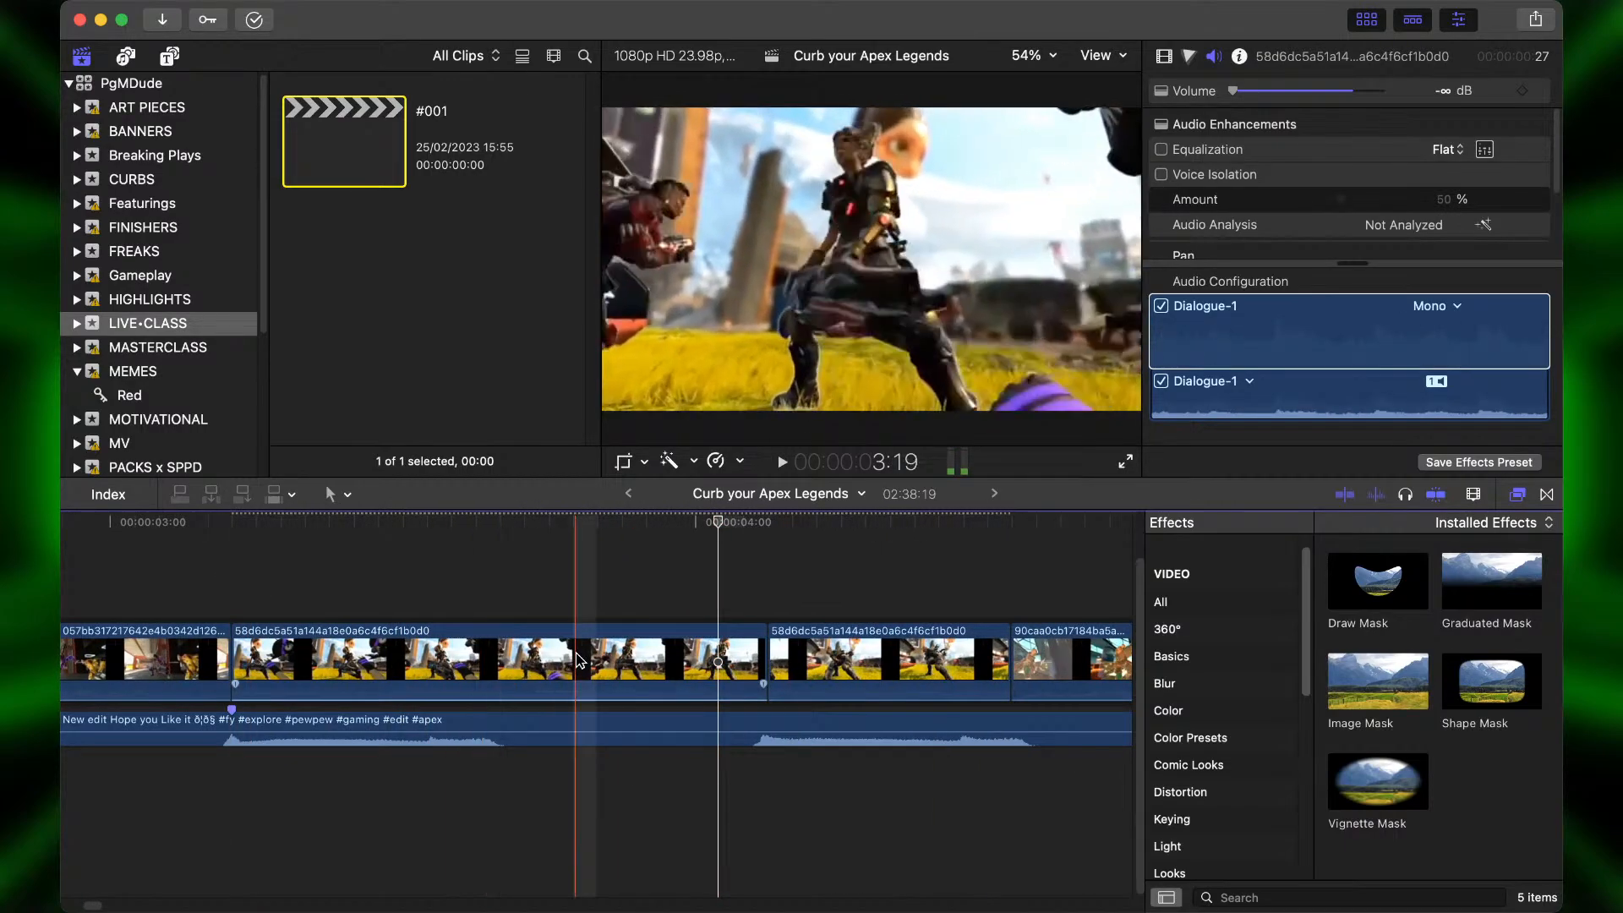
pyautogui.moveTo(645, 659); pyautogui.dragTo(261, 658)
pyautogui.click(181, 584)
pyautogui.press('space')
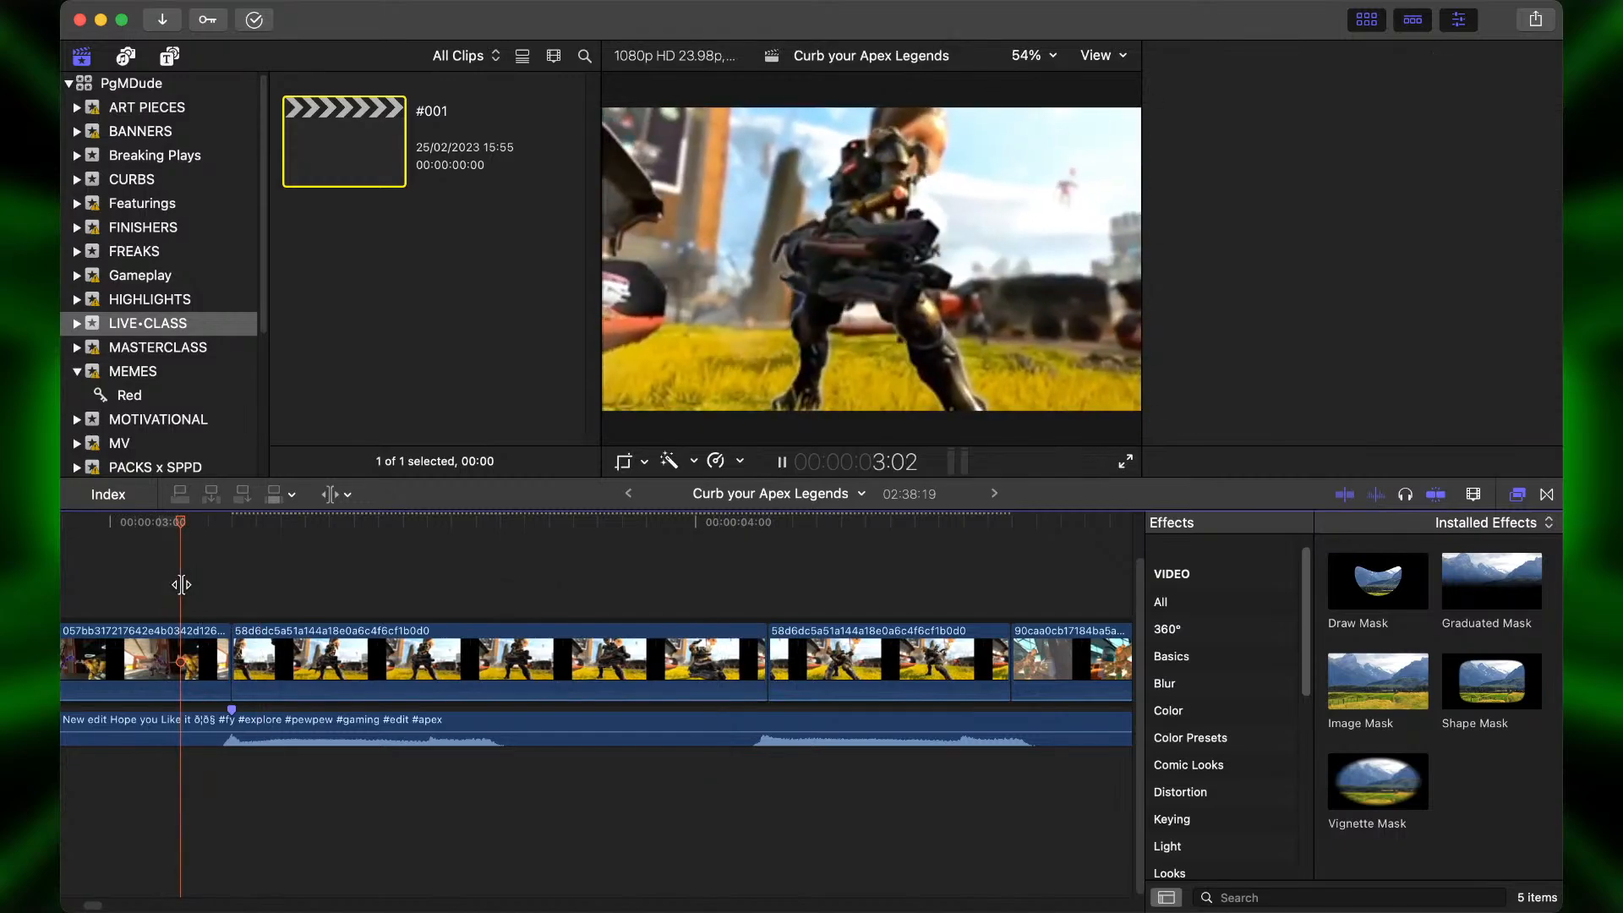
pyautogui.press('space')
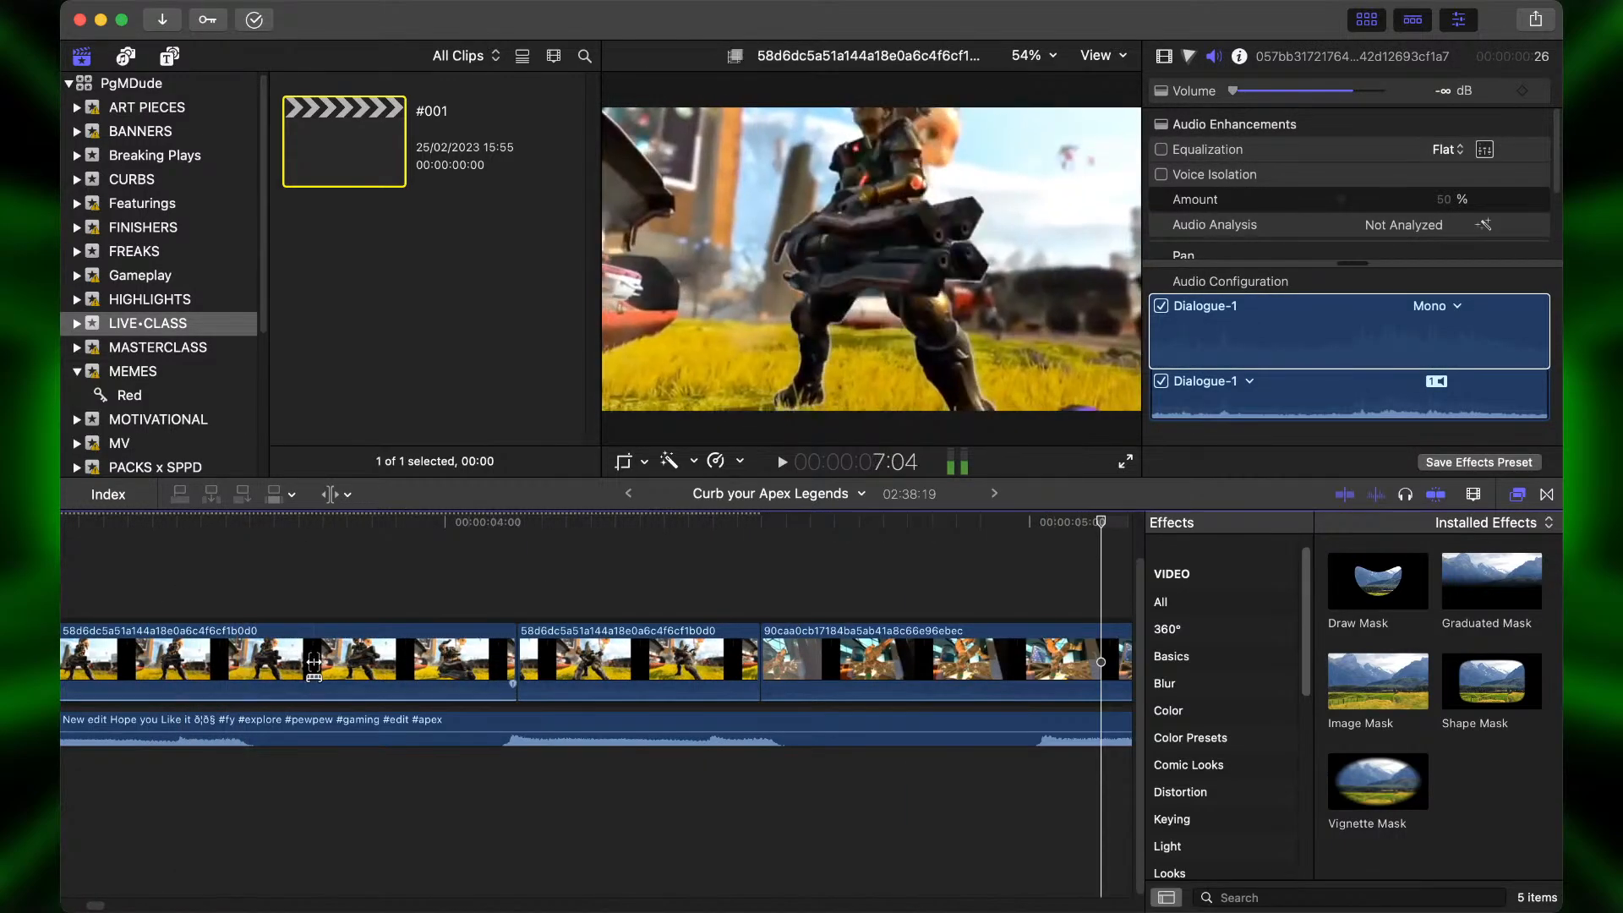
# Hide the Effects browser to widen the timeline and replay the slipped grass-field clip from just before its start.
pyautogui.press('super+5')
pyautogui.hscroll(-3, 284, 656)
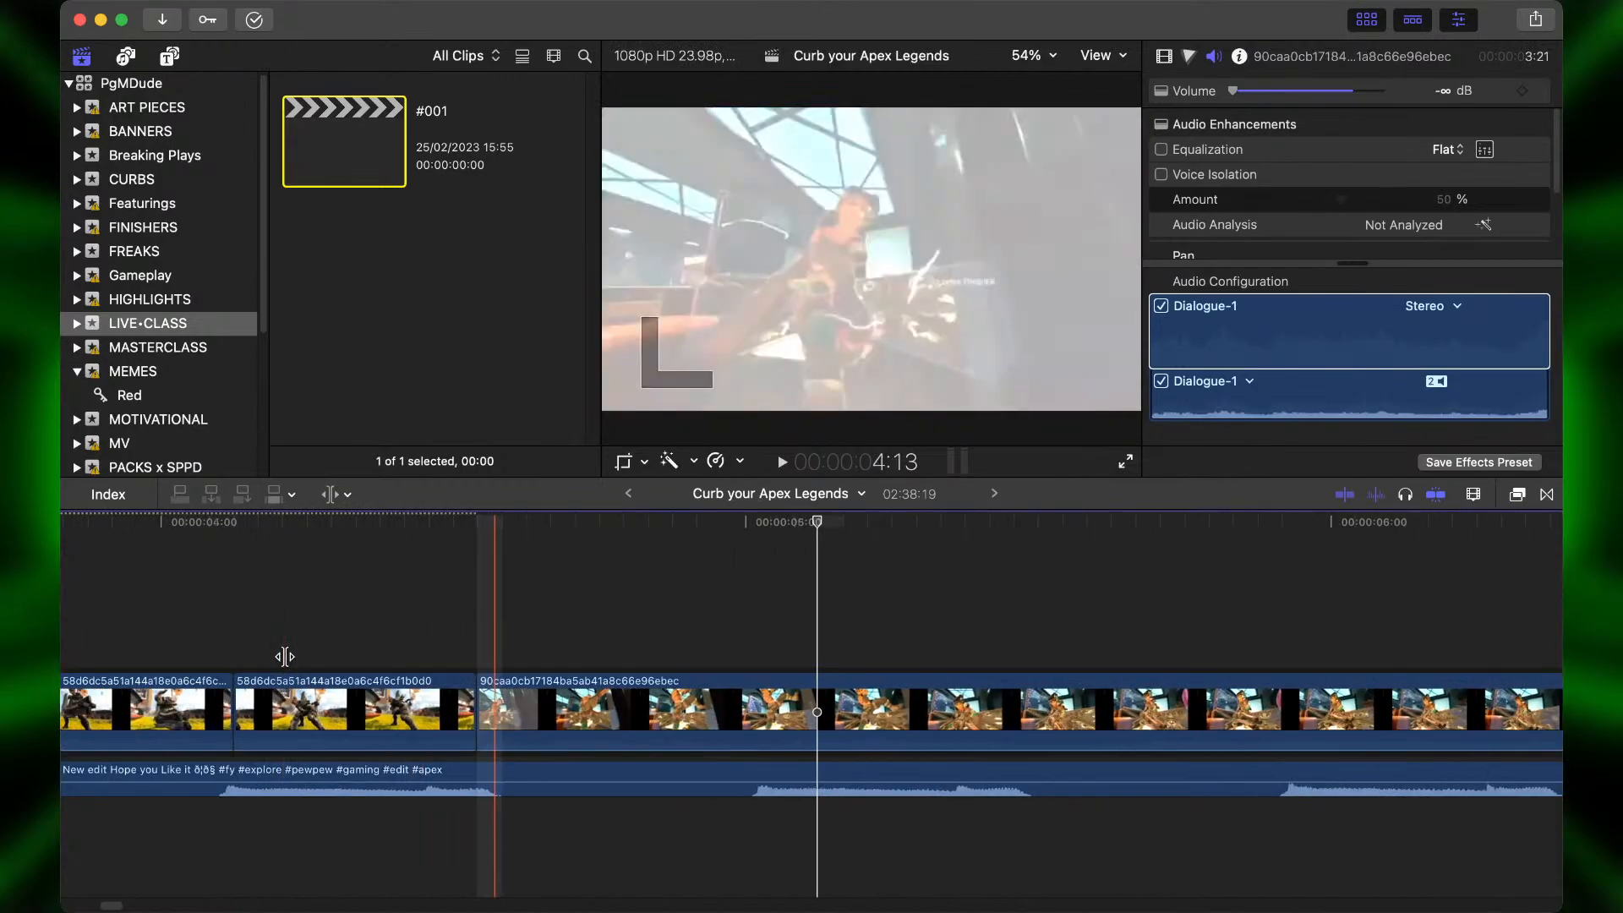
pyautogui.hscroll(-5, 284, 657)
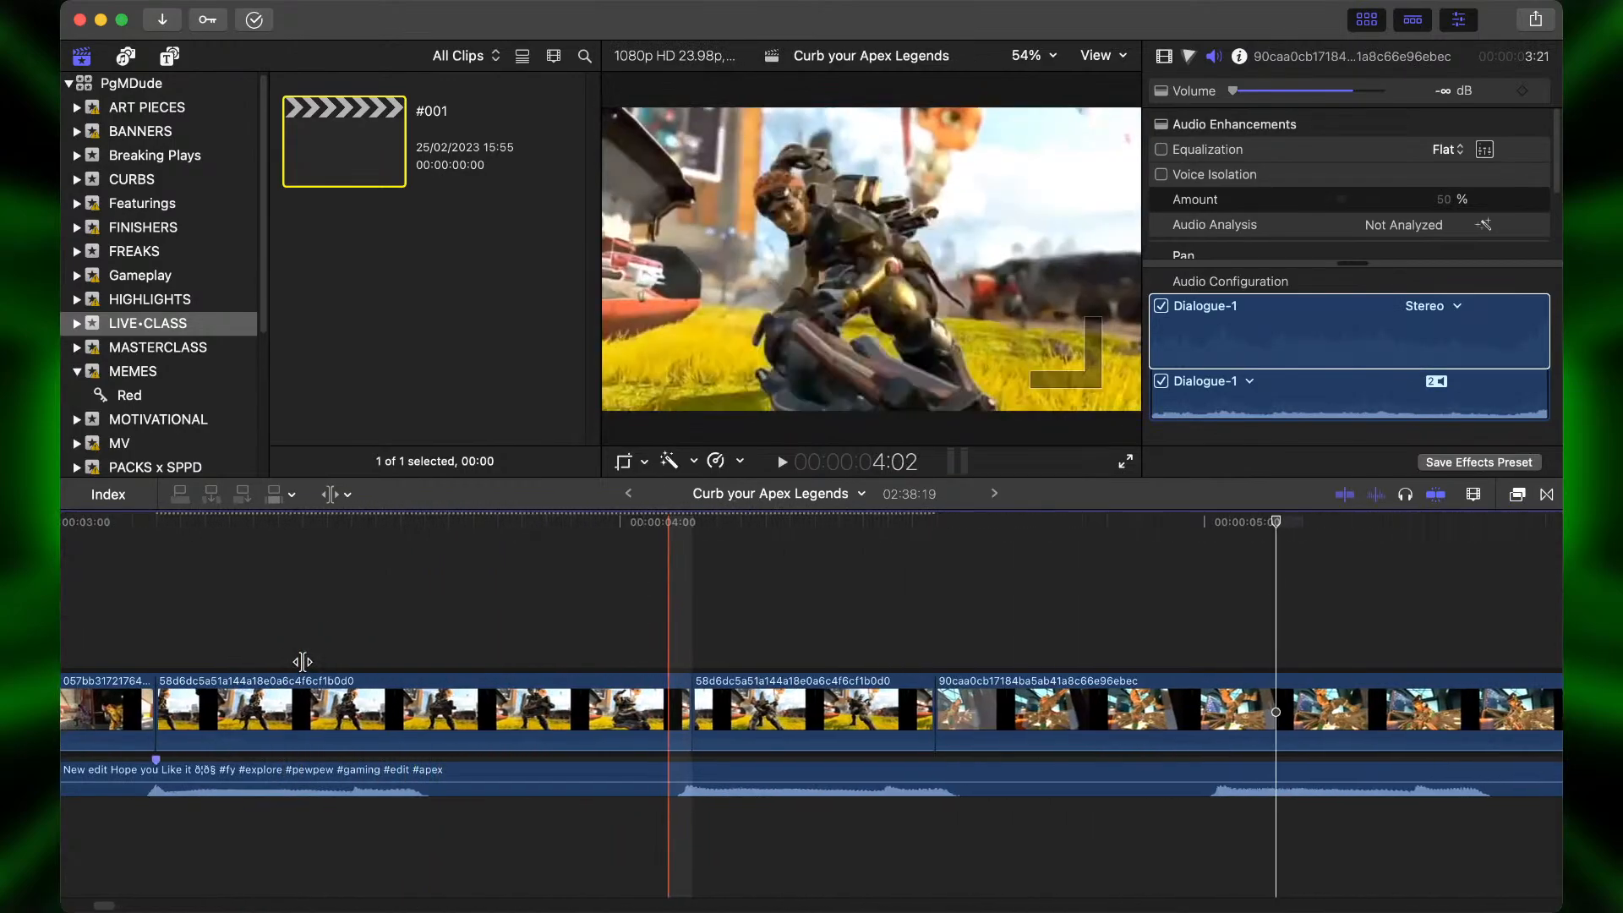
pyautogui.press('super+minus')
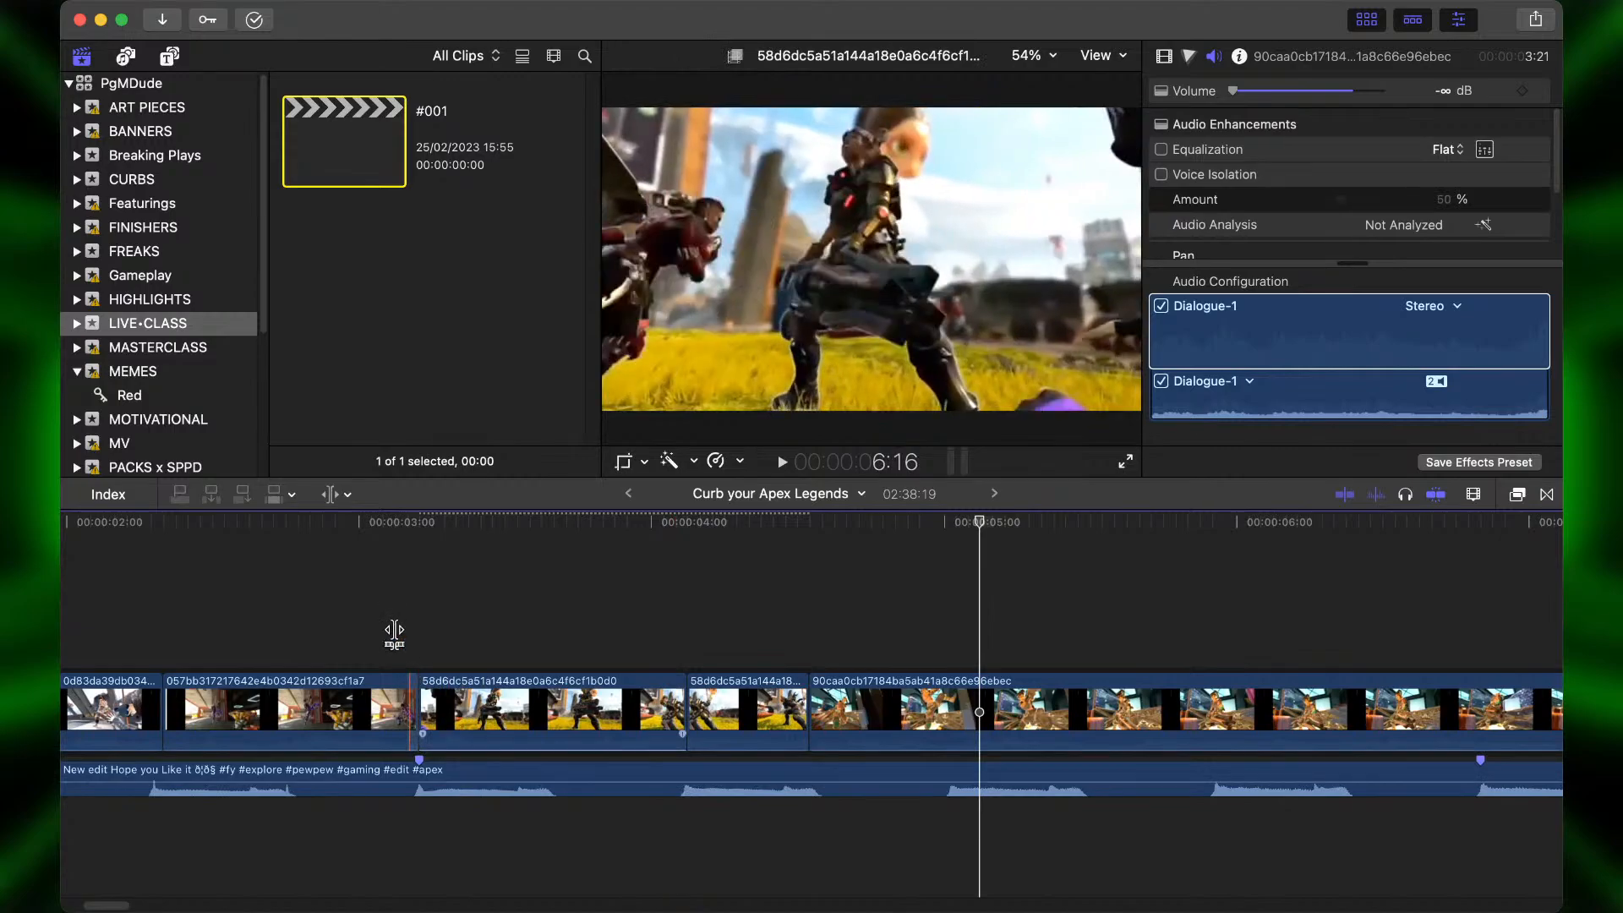
pyautogui.press('space')
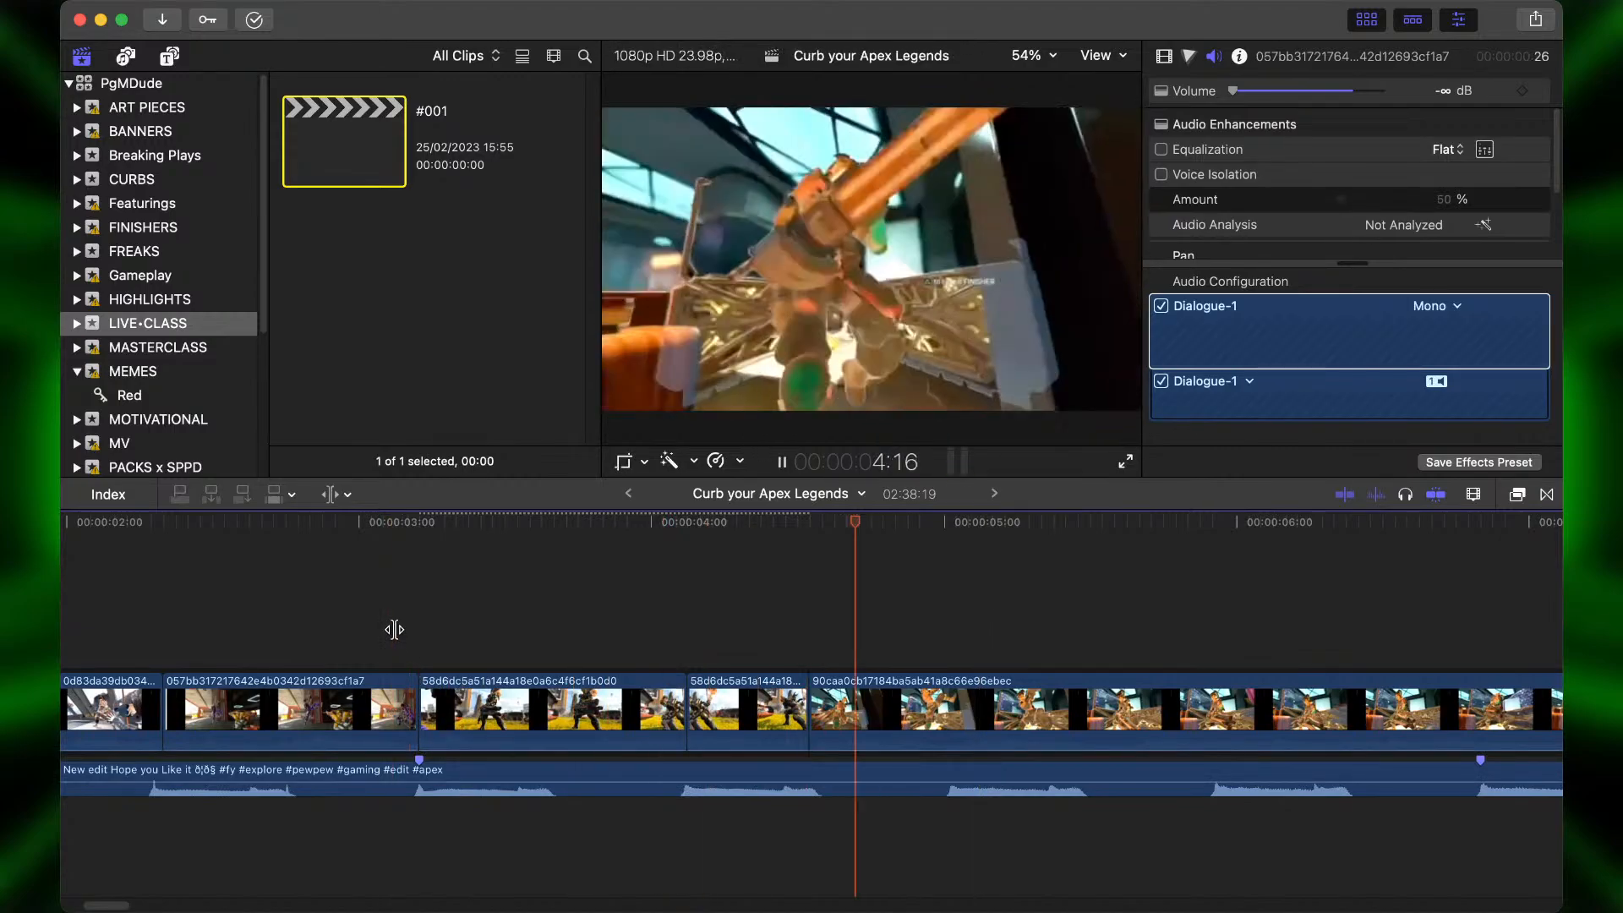
pyautogui.press('space')
# Slip the grass-field clip back to earlier footage and replay it with the clips around it.
pyautogui.moveTo(464, 698); pyautogui.dragTo(687, 716)
pyautogui.click(377, 630)
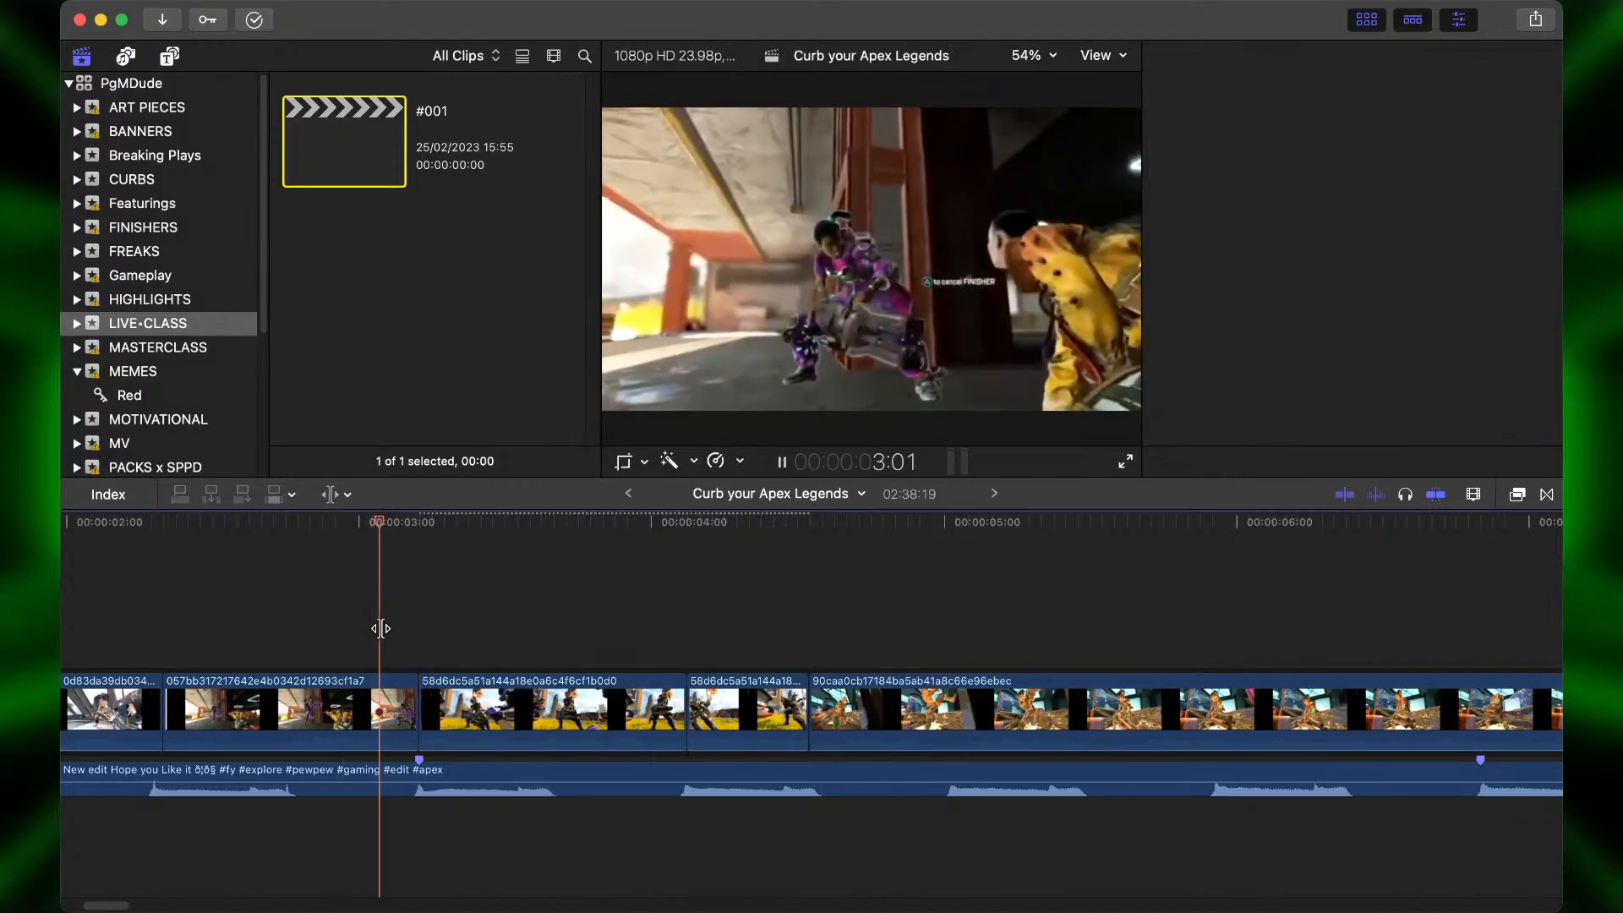
pyautogui.press('space')
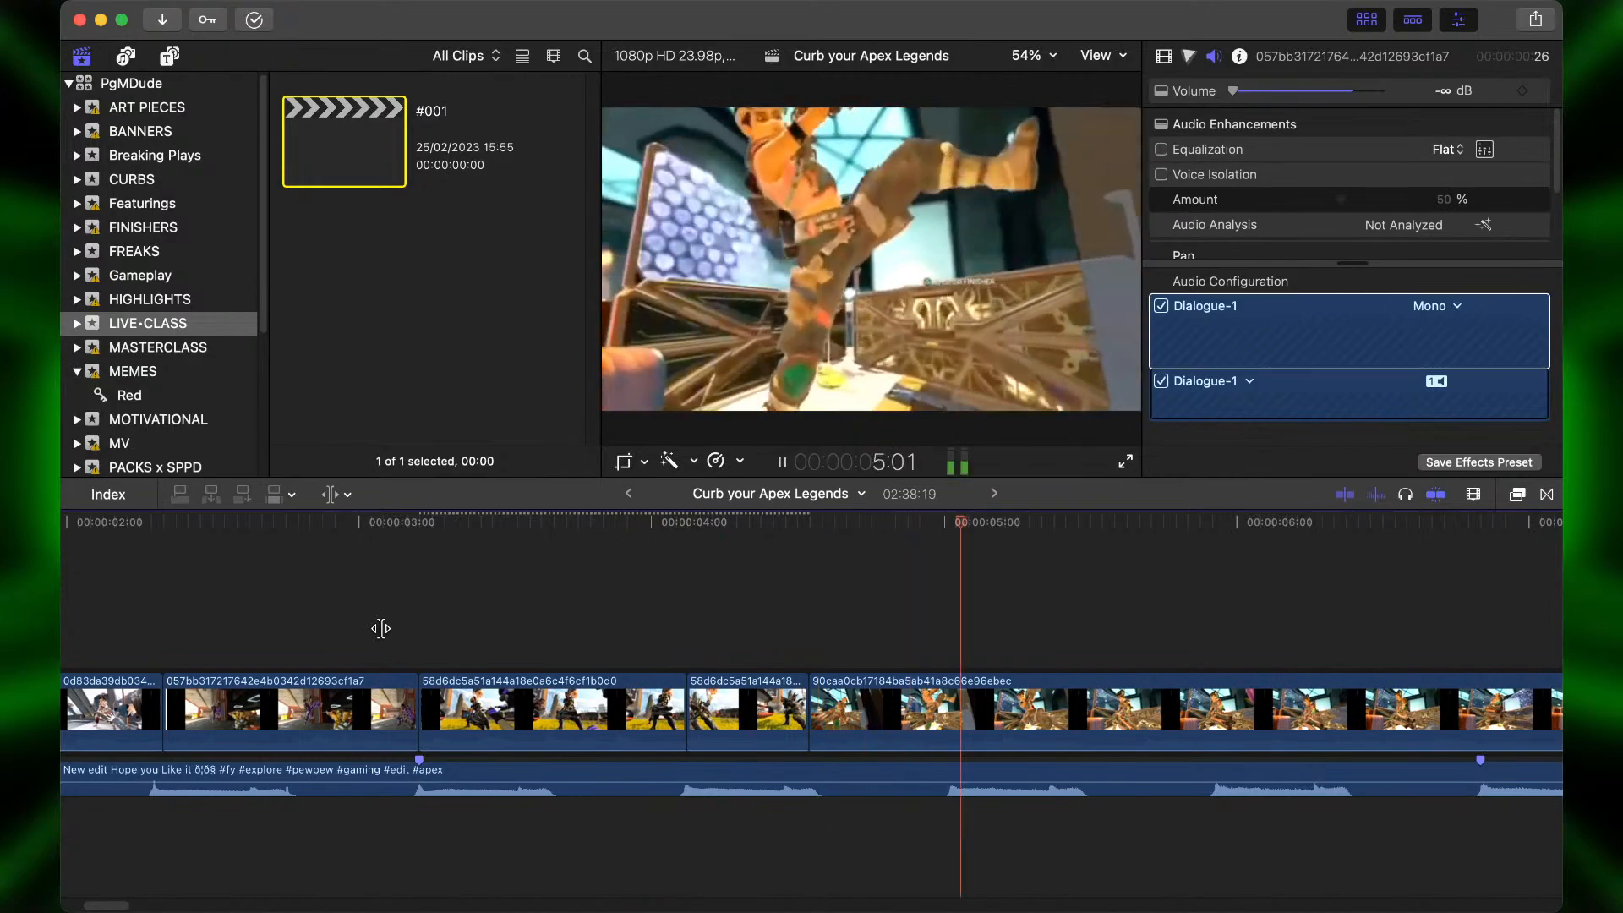
pyautogui.press('space')
# Slip the grass-field clip slightly forward to later footage and check its timing against the music.
pyautogui.moveTo(596, 707); pyautogui.dragTo(443, 695)
pyautogui.click(342, 631)
pyautogui.press('space')
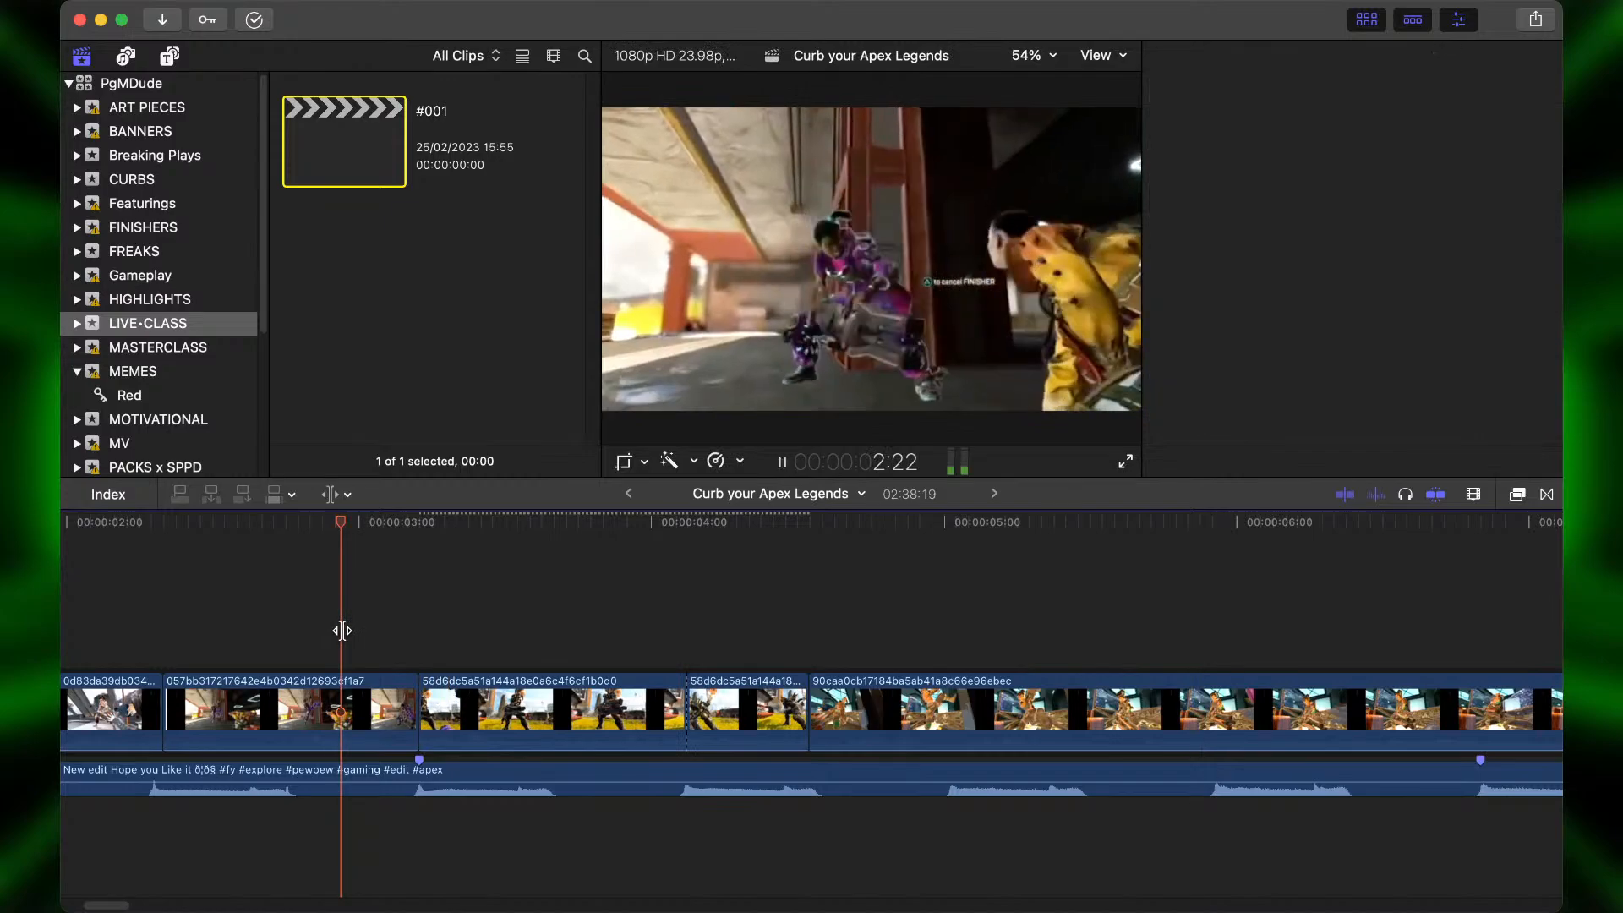
pyautogui.press('space')
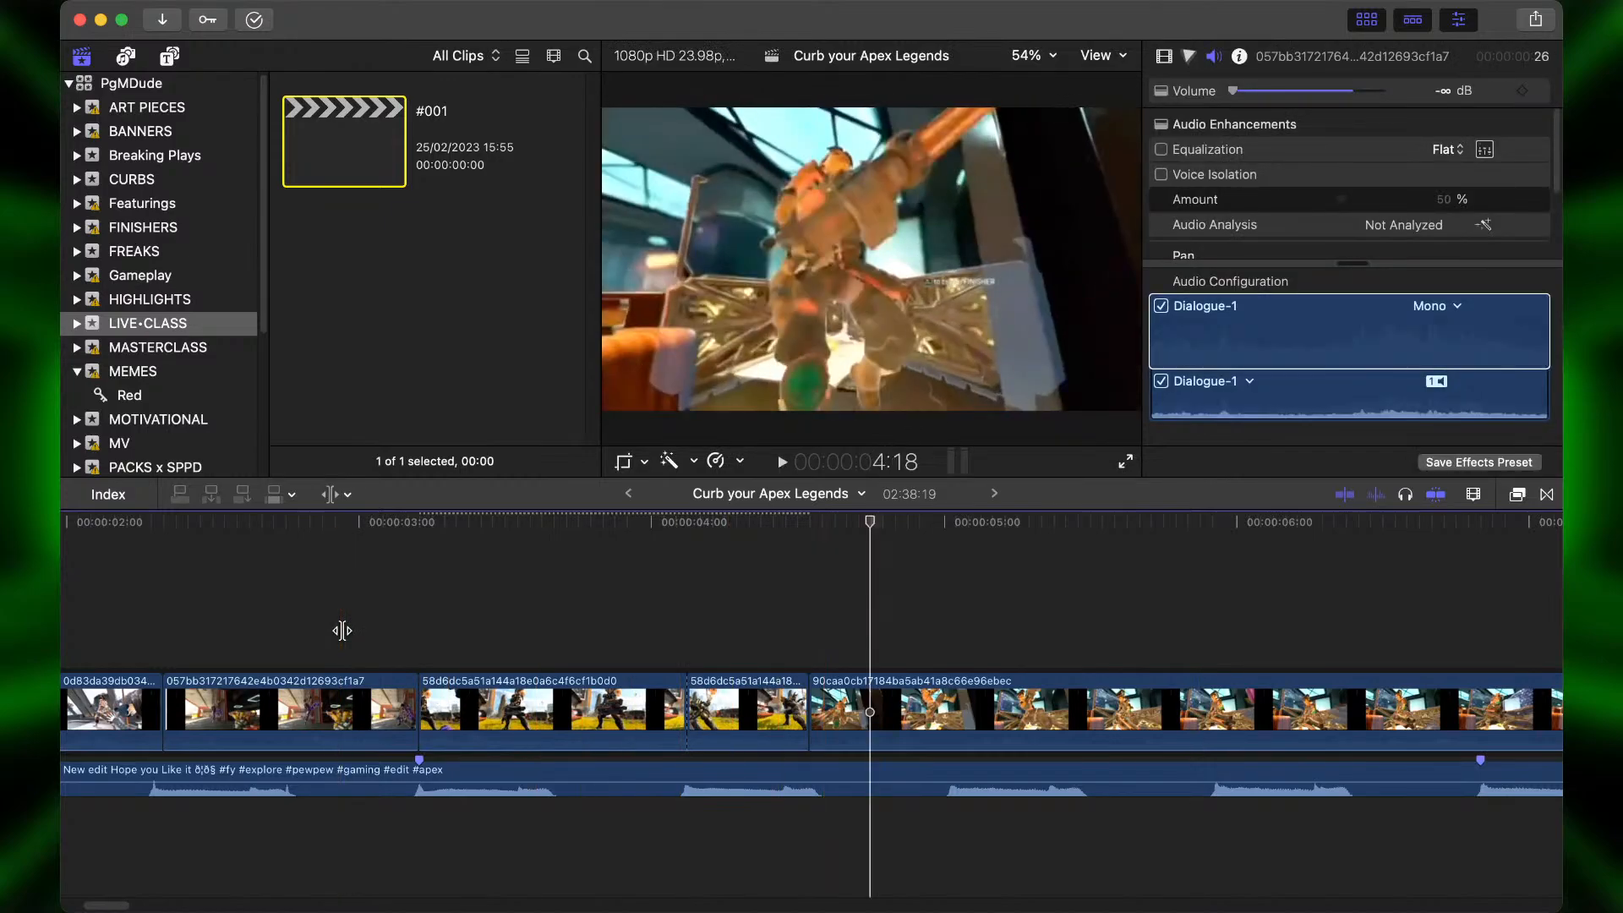
# Delete the short ending piece of the grass-field clip that follows its slipped first piece.
pyautogui.press('a')
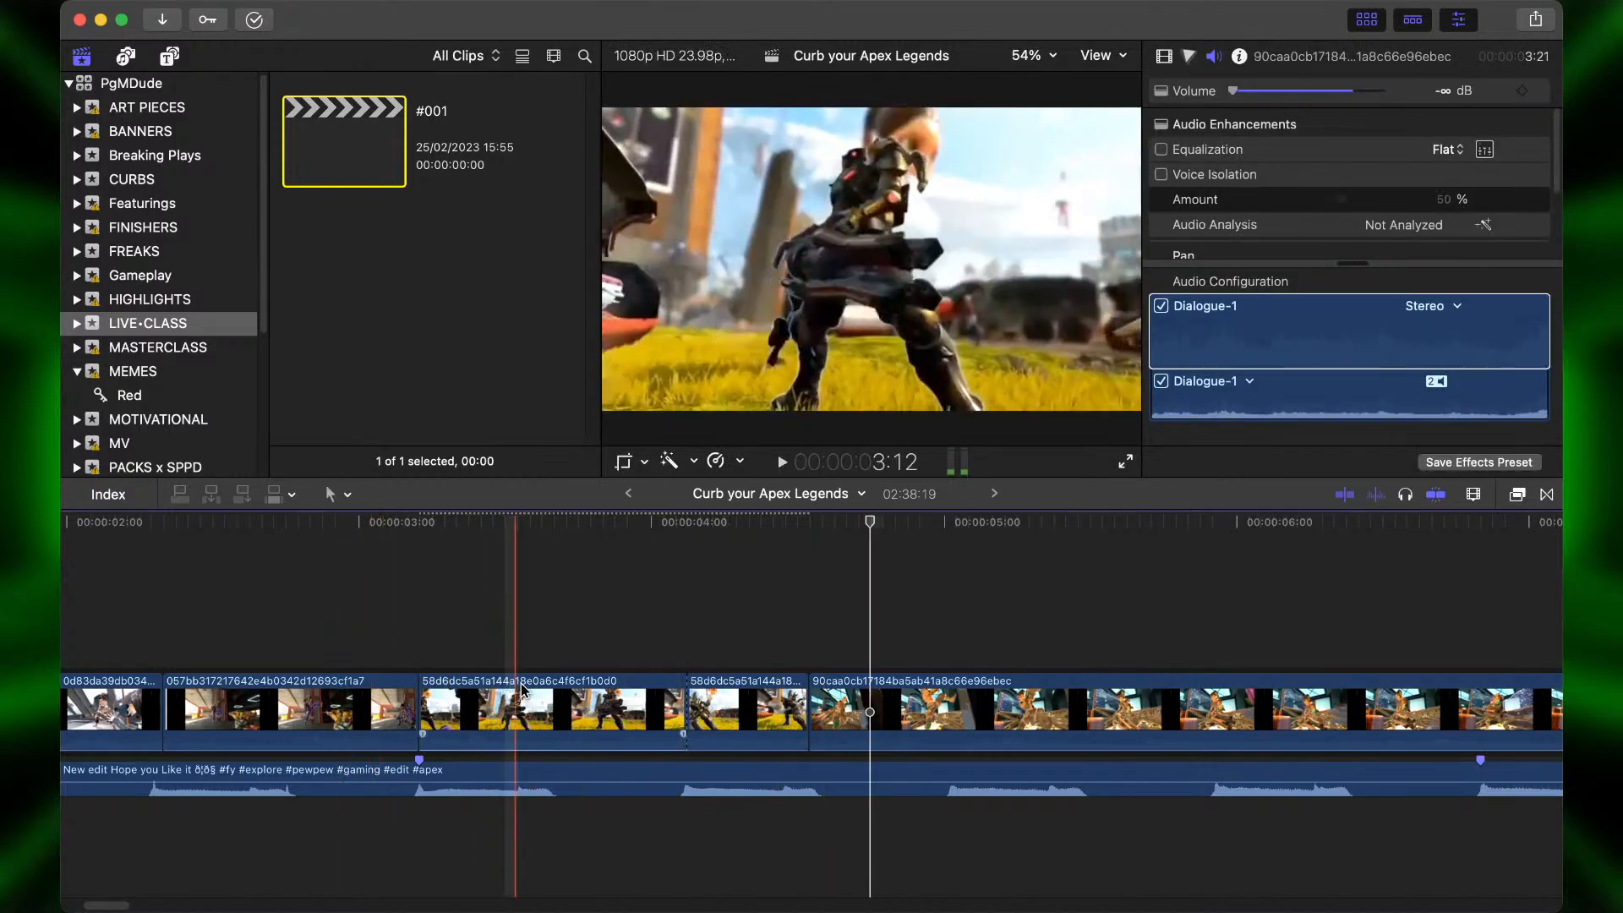
pyautogui.click(604, 701)
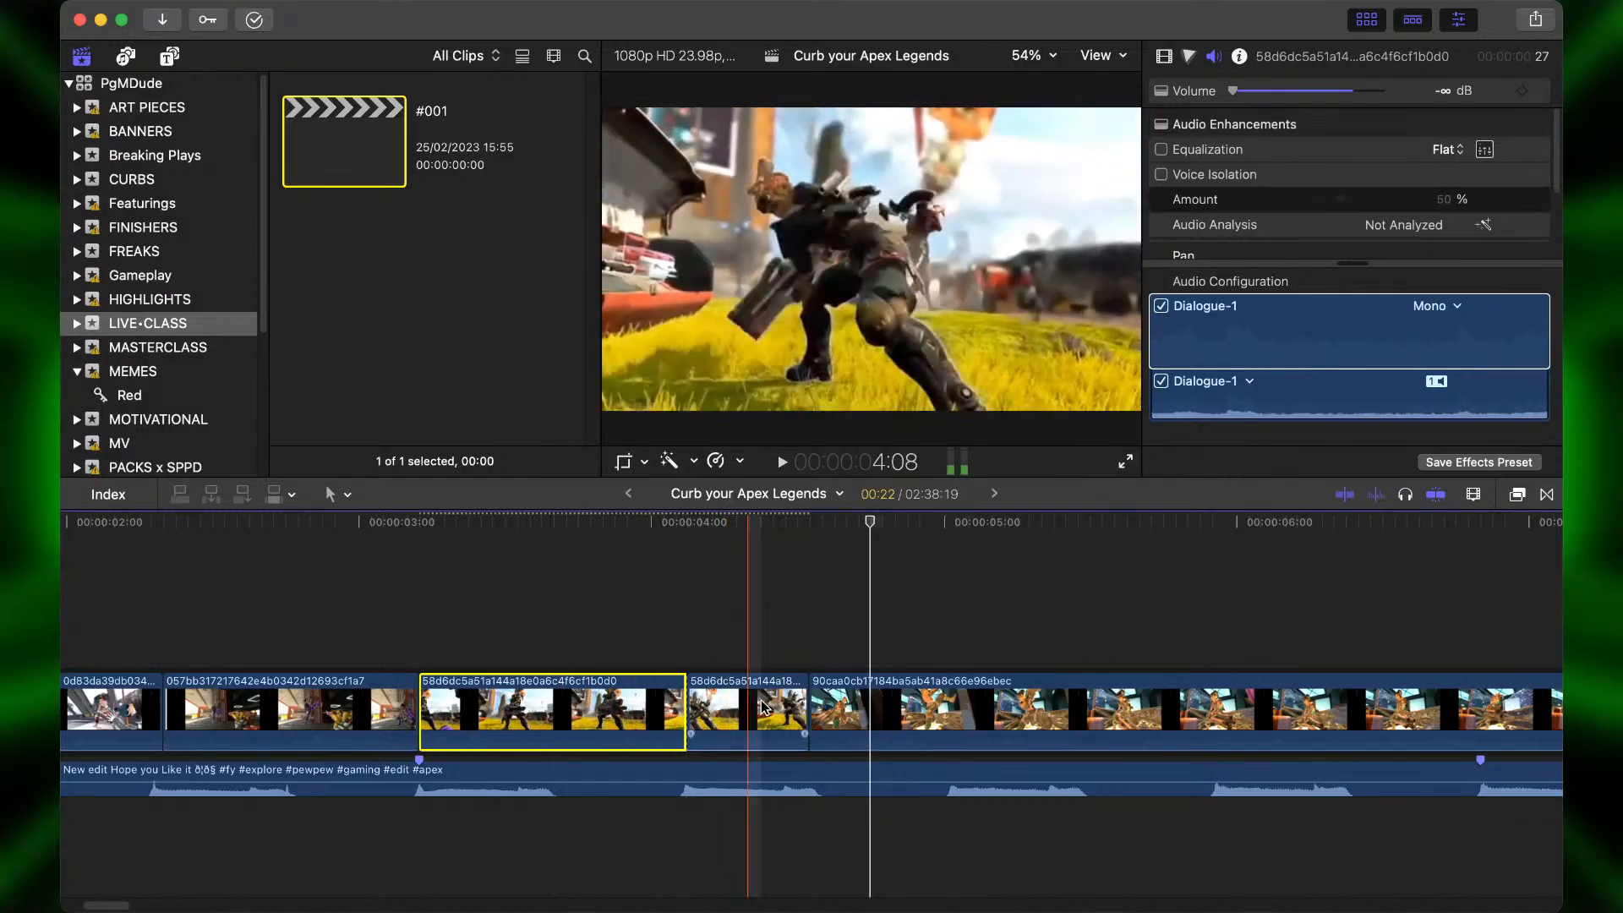
pyautogui.click(758, 710)
pyautogui.press('Delete')
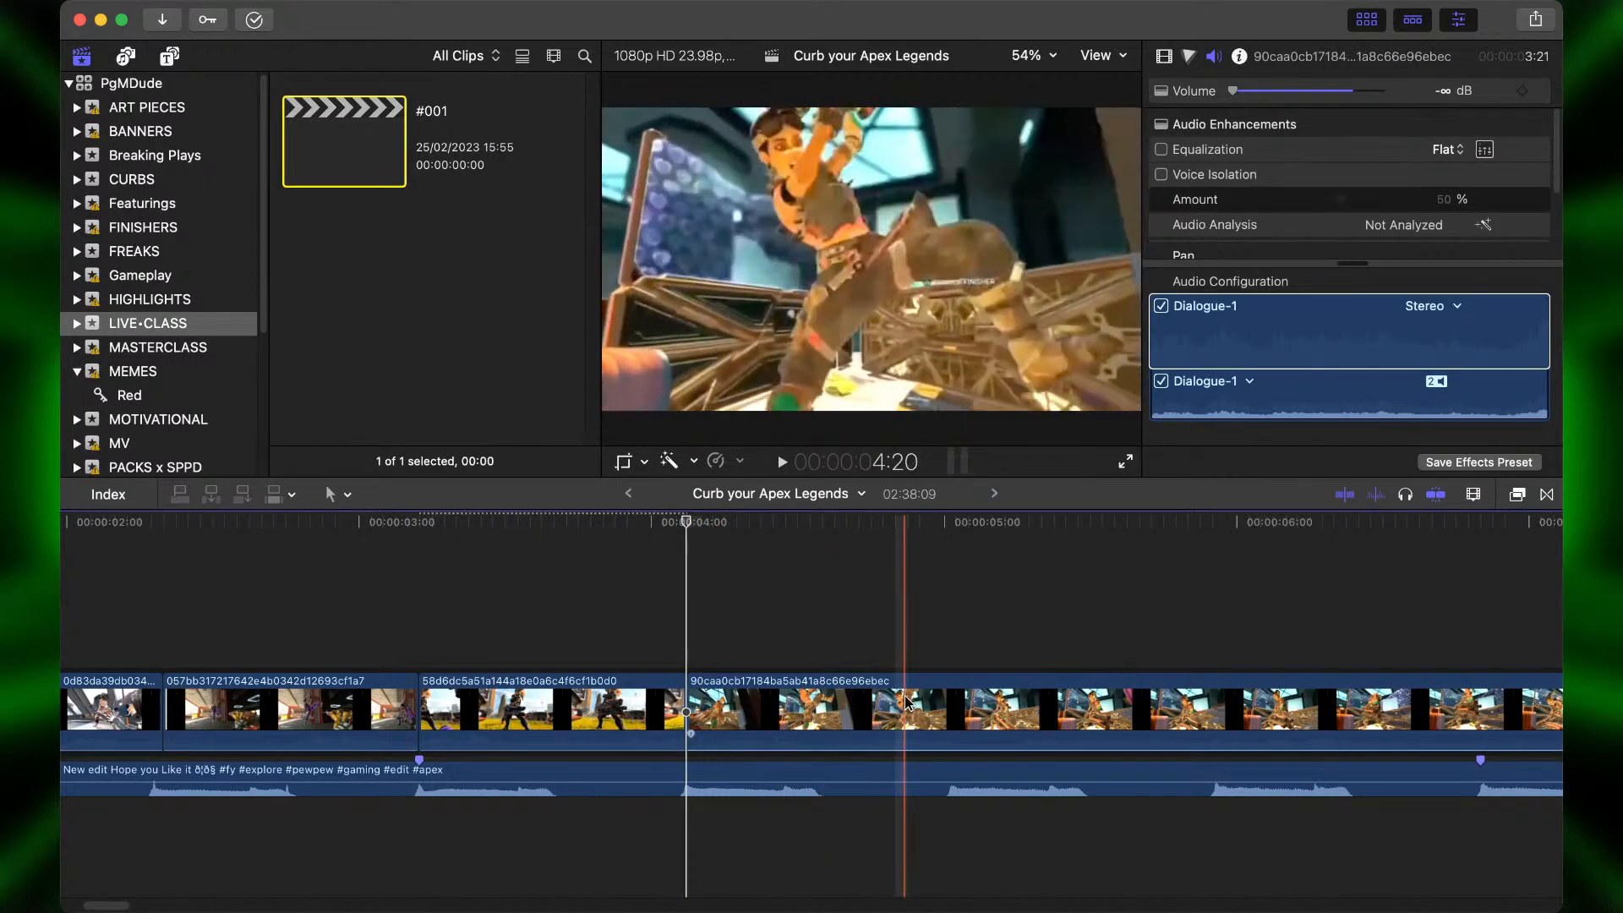
# Duplicate the grass-field clip directly above itself and extend the copy's start back over the earlier clips.
pyautogui.press('super+minus')
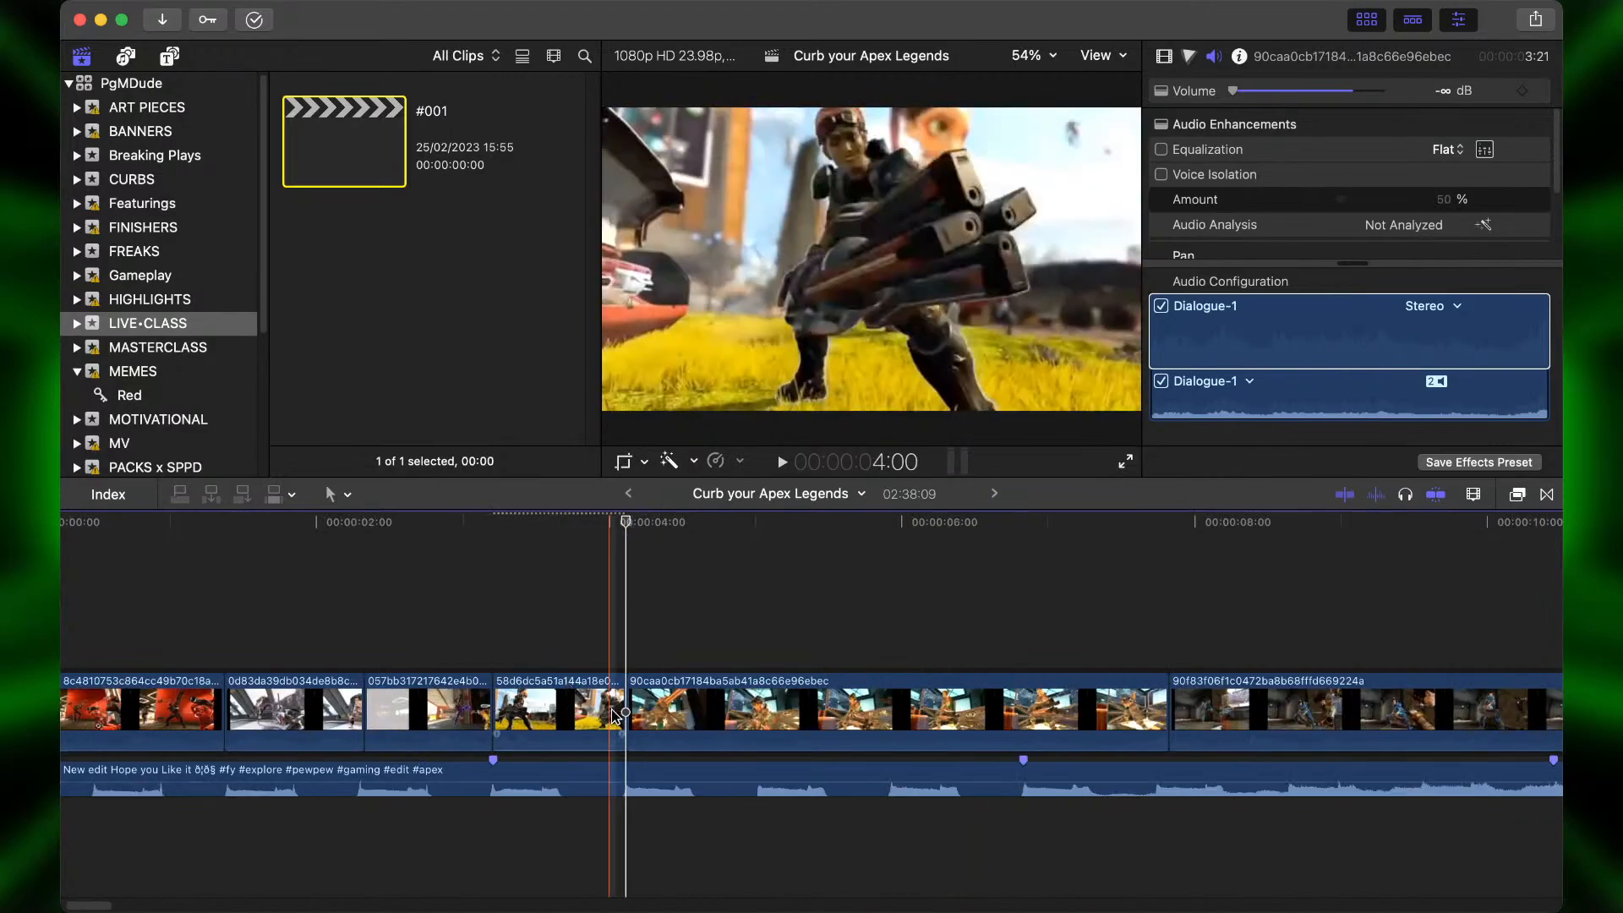
pyautogui.click(562, 706)
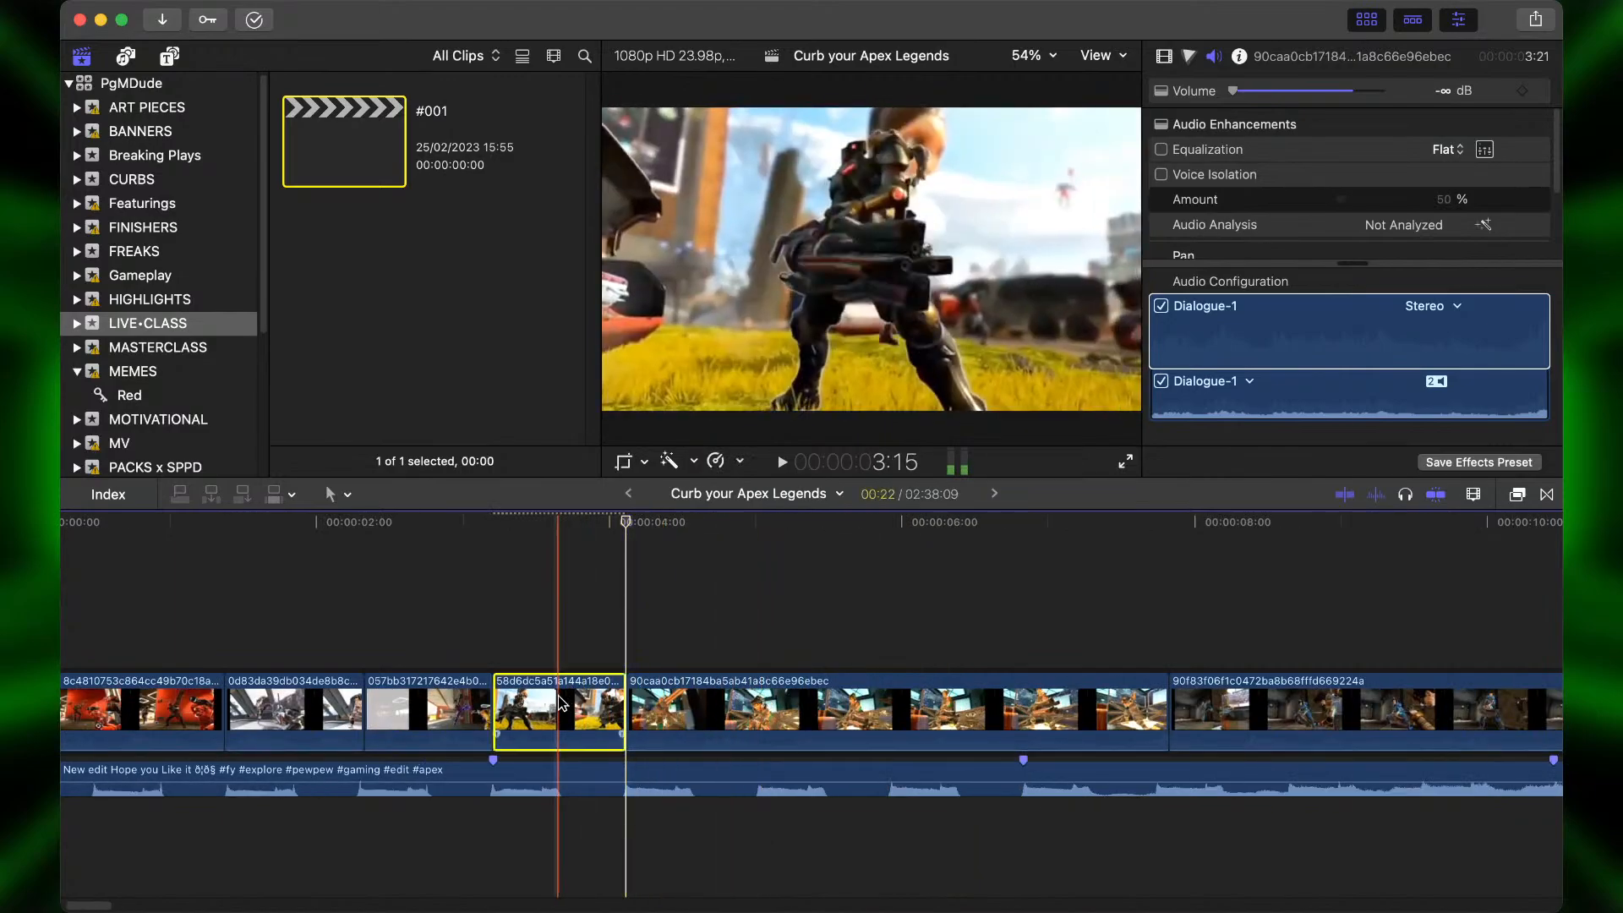
pyautogui.press('super+minus')
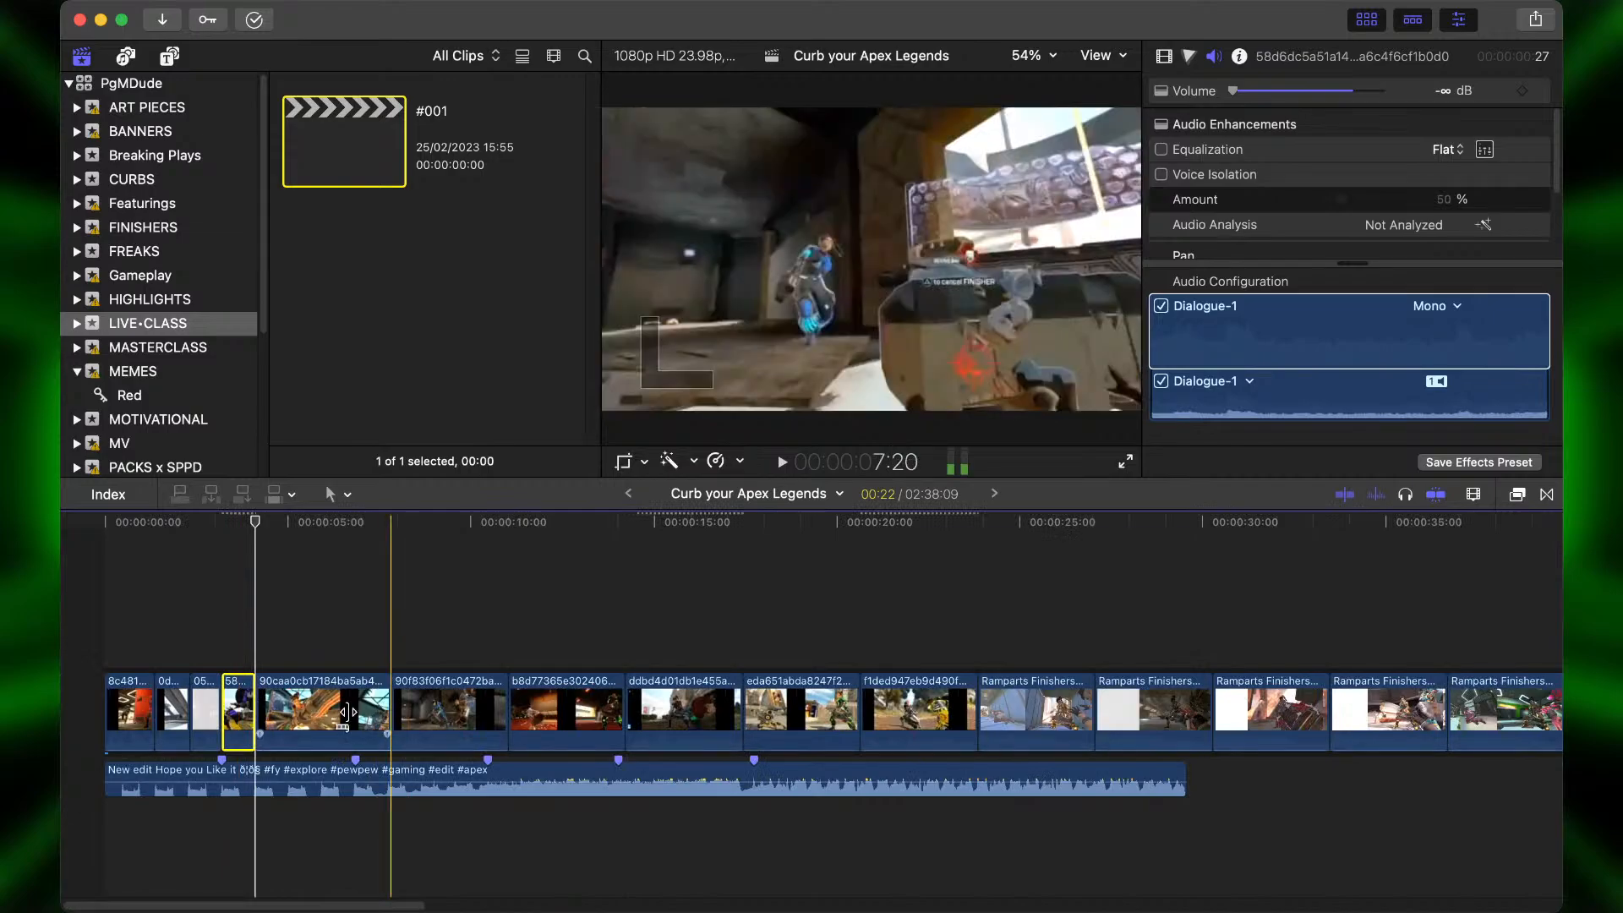
pyautogui.press('super+equal')
pyautogui.press('super+equal')
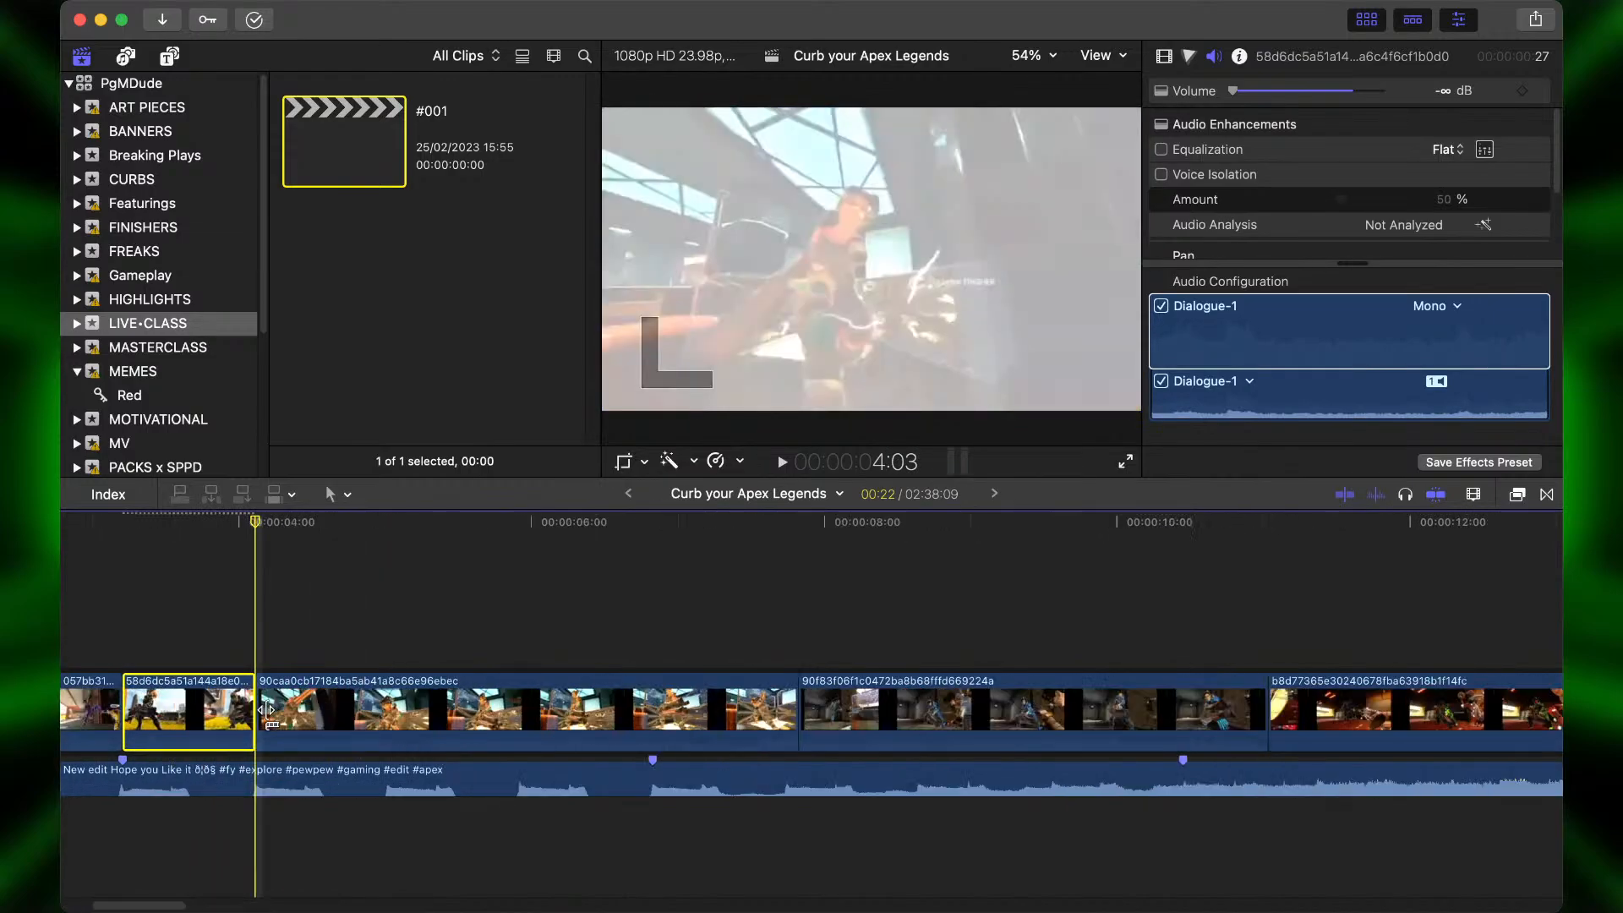
pyautogui.hscroll(-3, 257, 714)
pyautogui.moveTo(486, 717); pyautogui.dragTo(500, 617)
pyautogui.moveTo(400, 615); pyautogui.dragTo(279, 622)
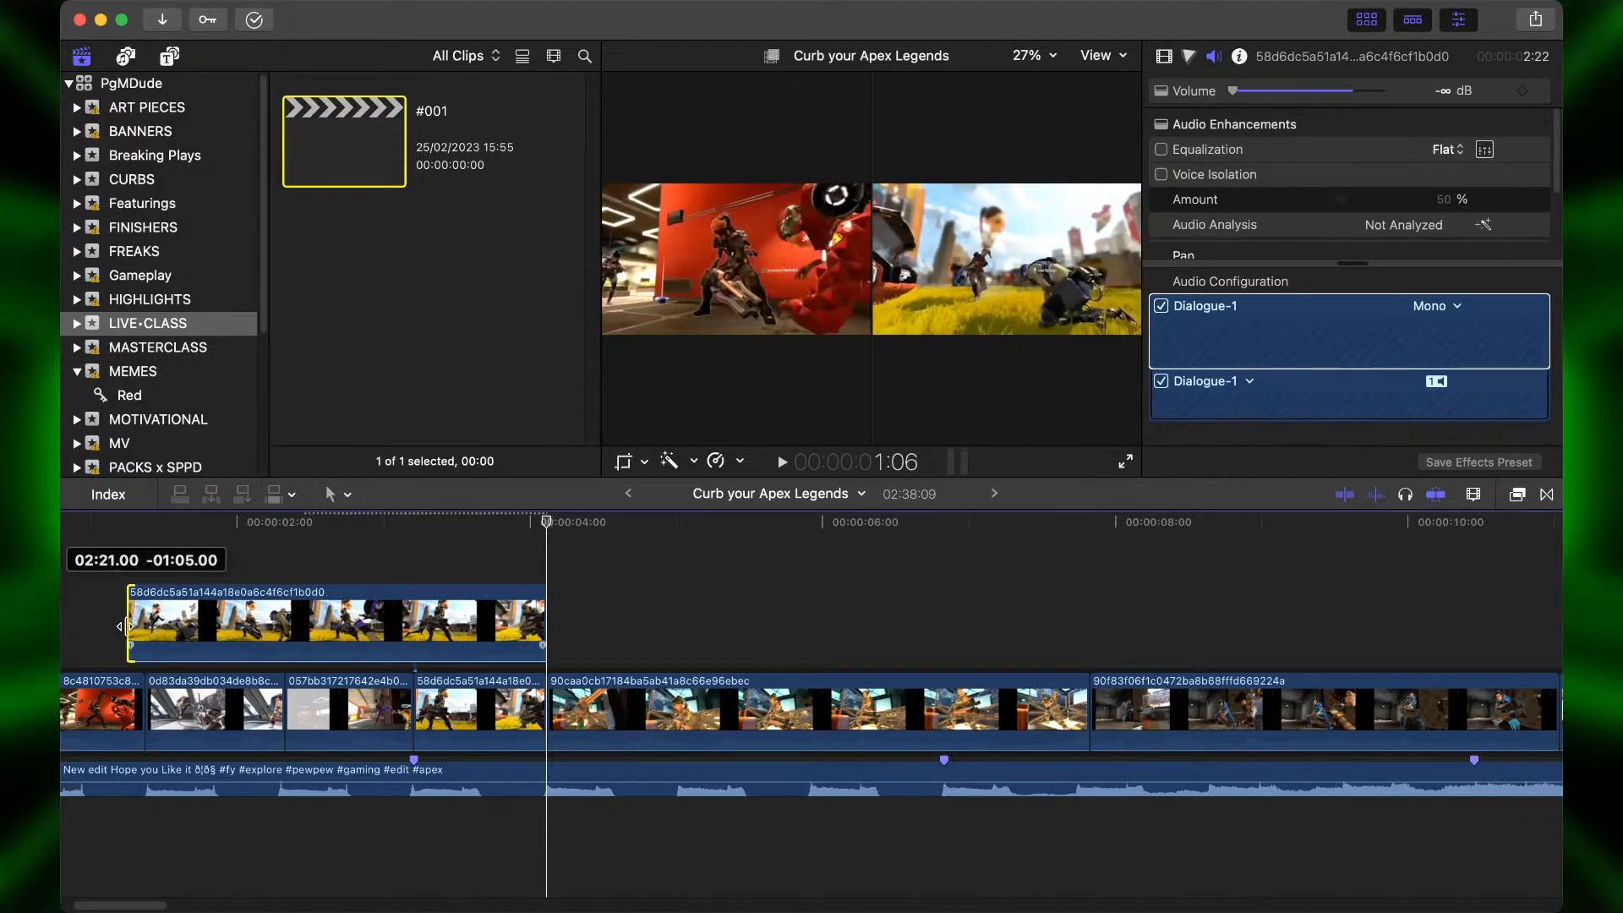
pyautogui.moveTo(108, 626)
pyautogui.mouseDown()
pyautogui.moveTo(81, 625)
pyautogui.moveTo(106, 627)
pyautogui.mouseUp()
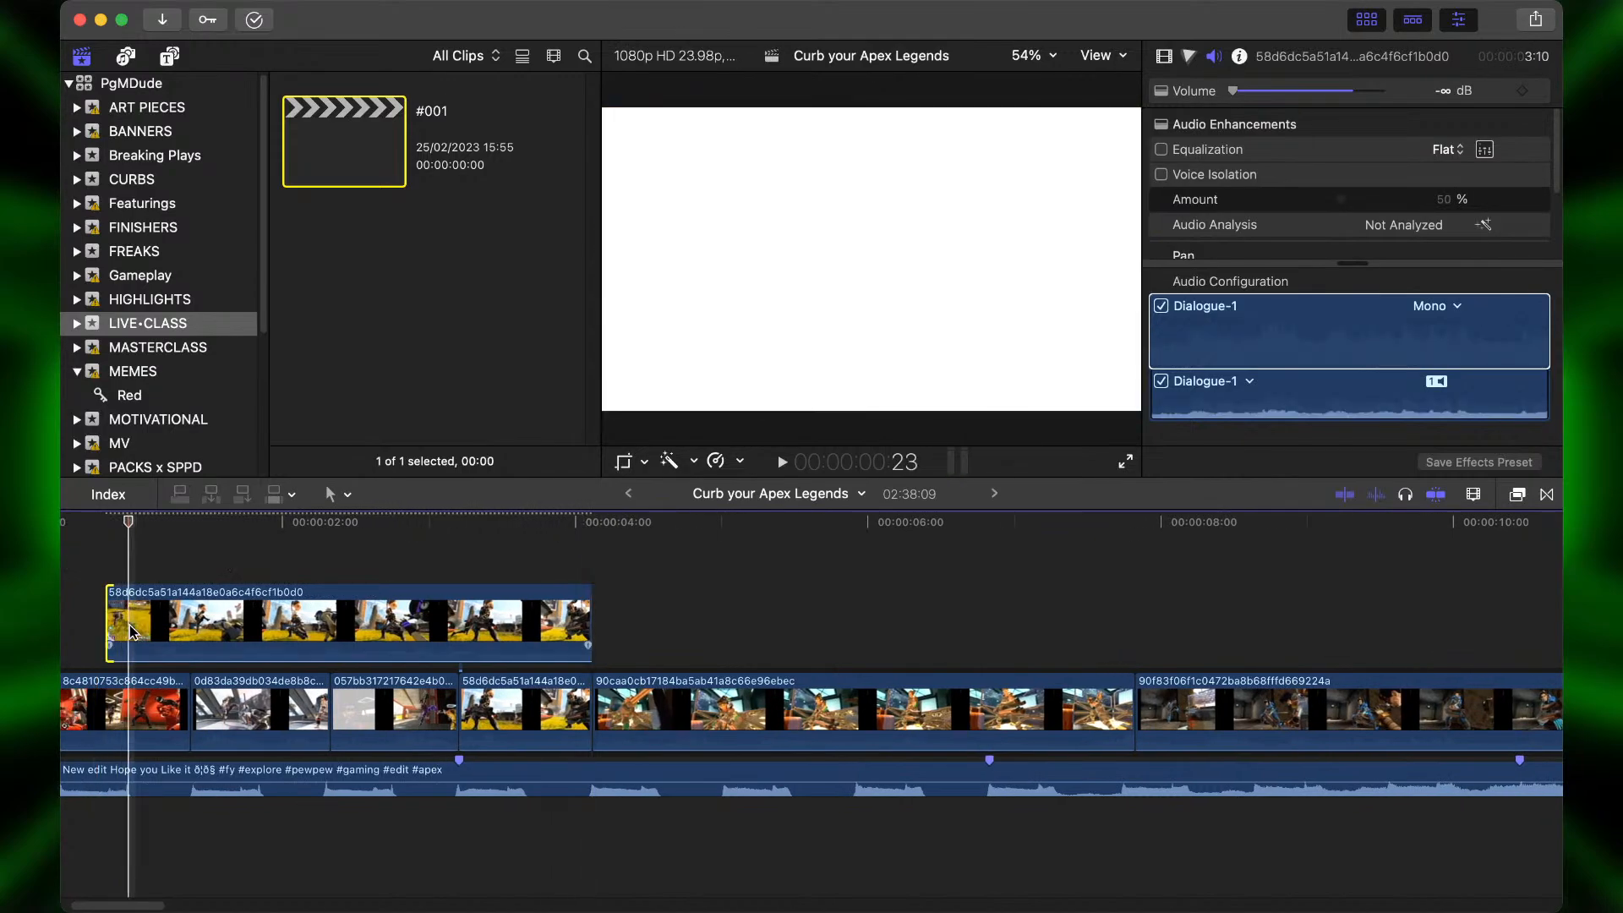
# Cut the grass-field copy at 0:23, delete the piece before the cut, and mark the copy at the first music marker.
pyautogui.press('super+b')
pyautogui.press('Delete')
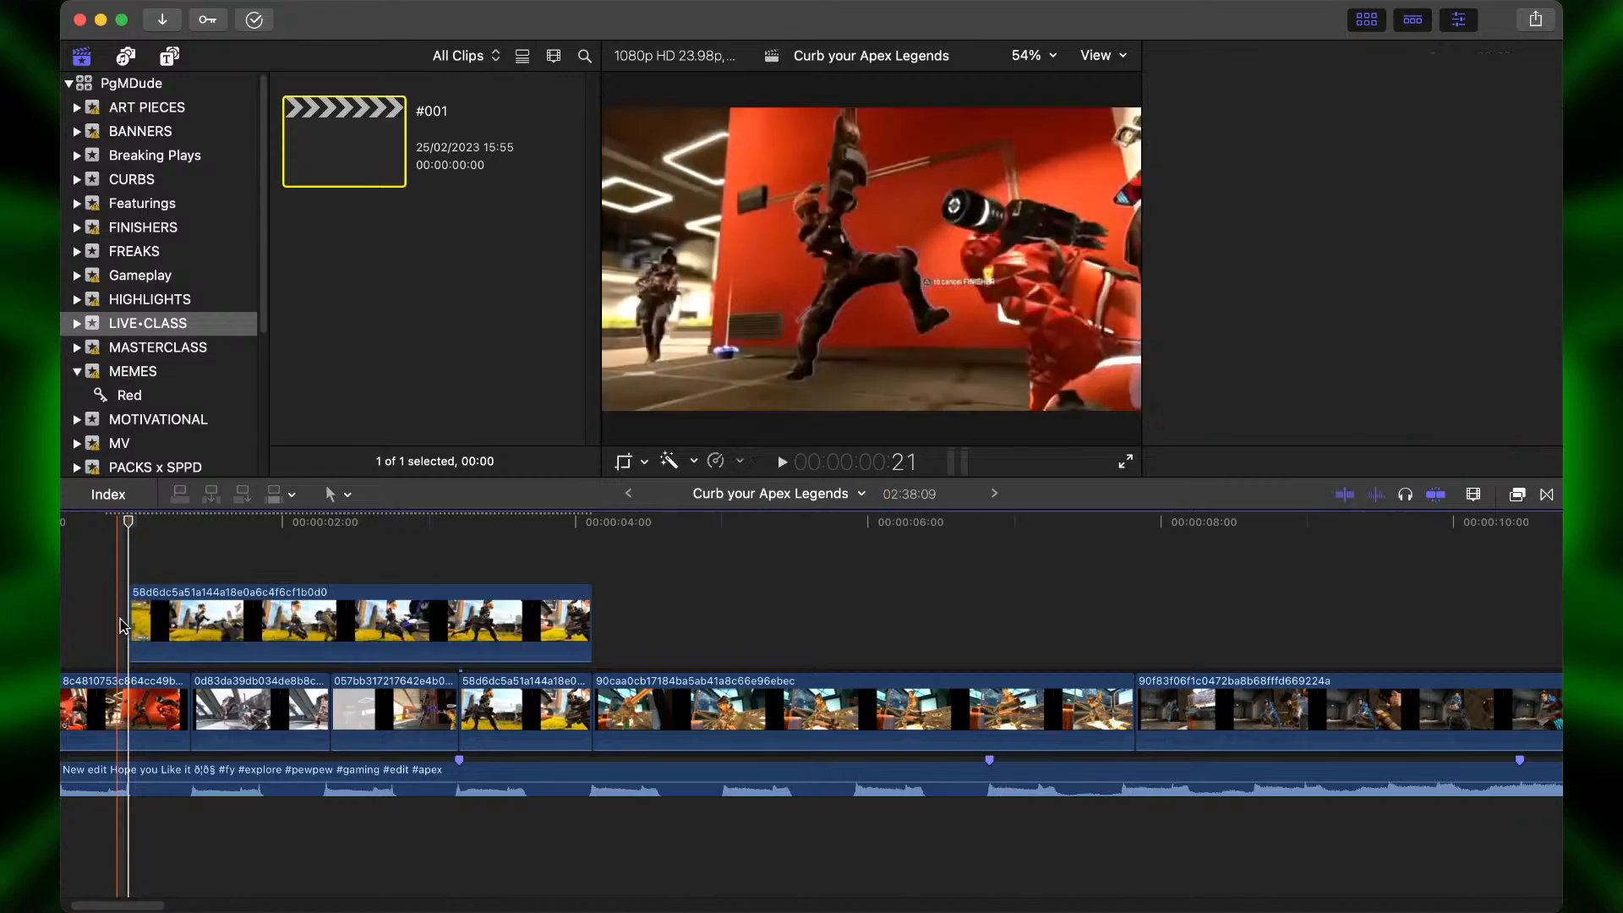
pyautogui.click(468, 621)
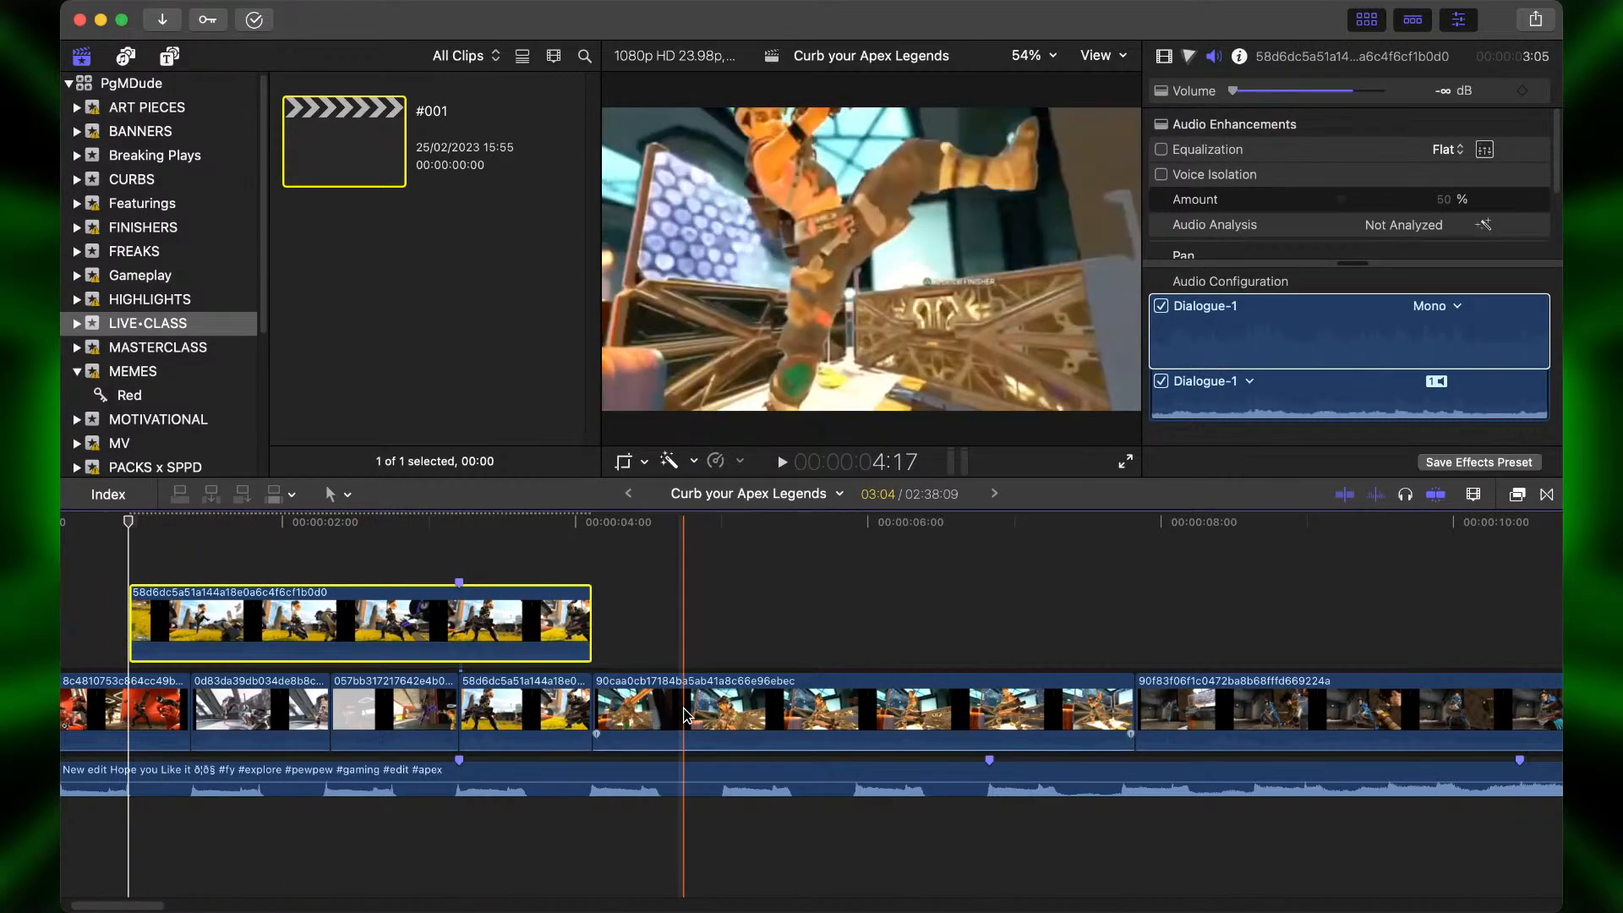
# Lift the b8d77, ddbd4, 90f83, eda65 and f1ded clips out of the main storyline and stack them above the grass-field copy.
pyautogui.press('super+minus')
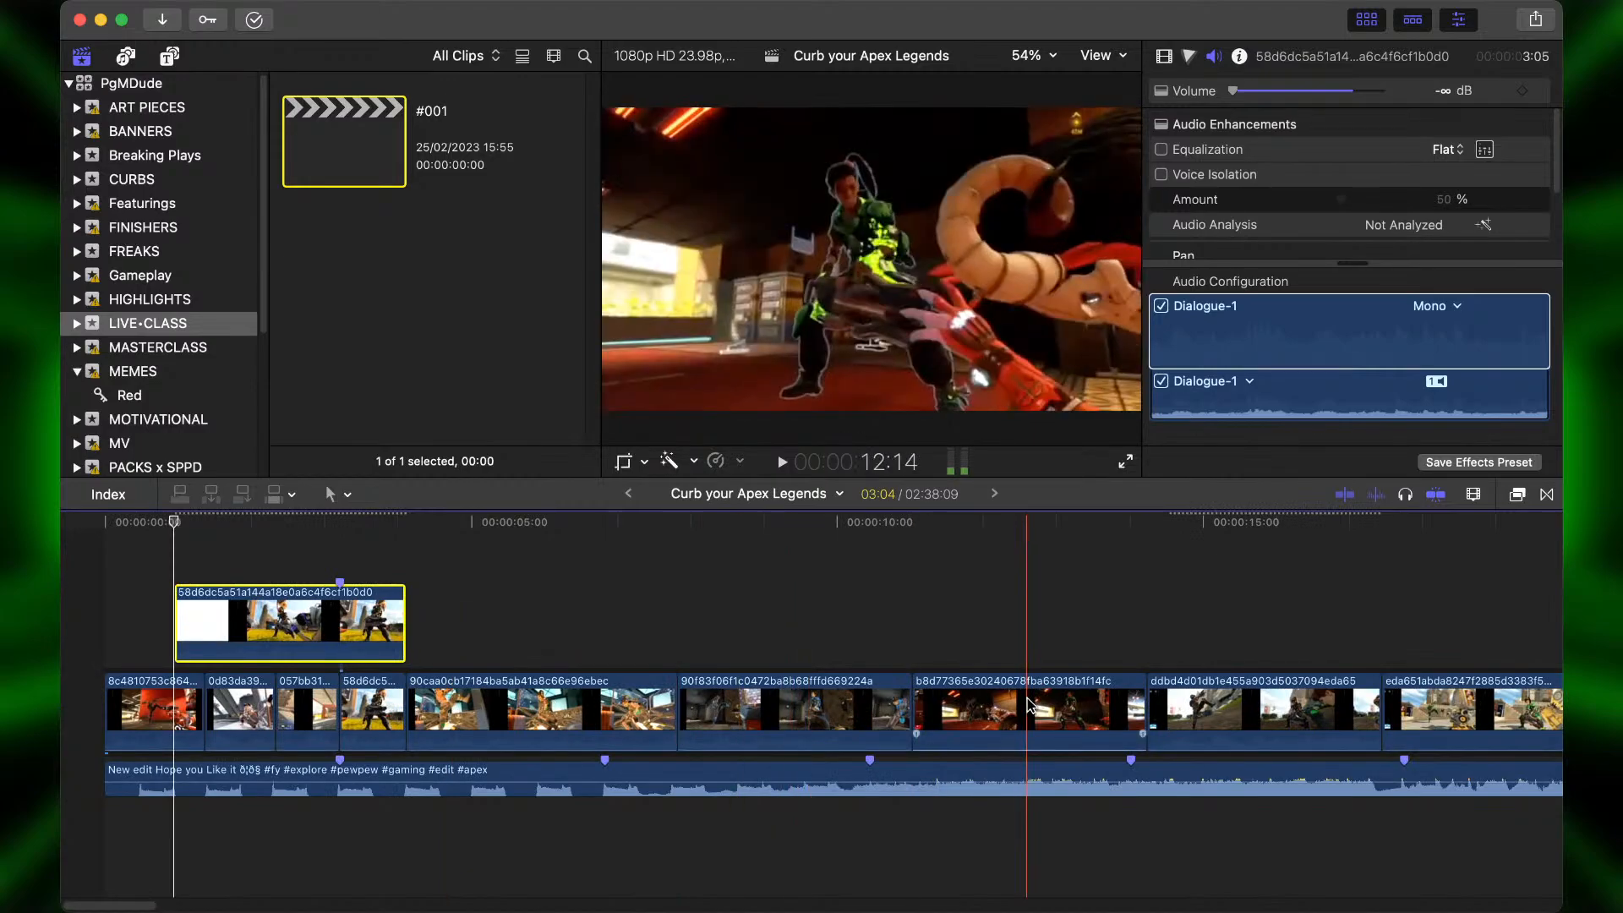
pyautogui.moveTo(1025, 708); pyautogui.dragTo(335, 543)
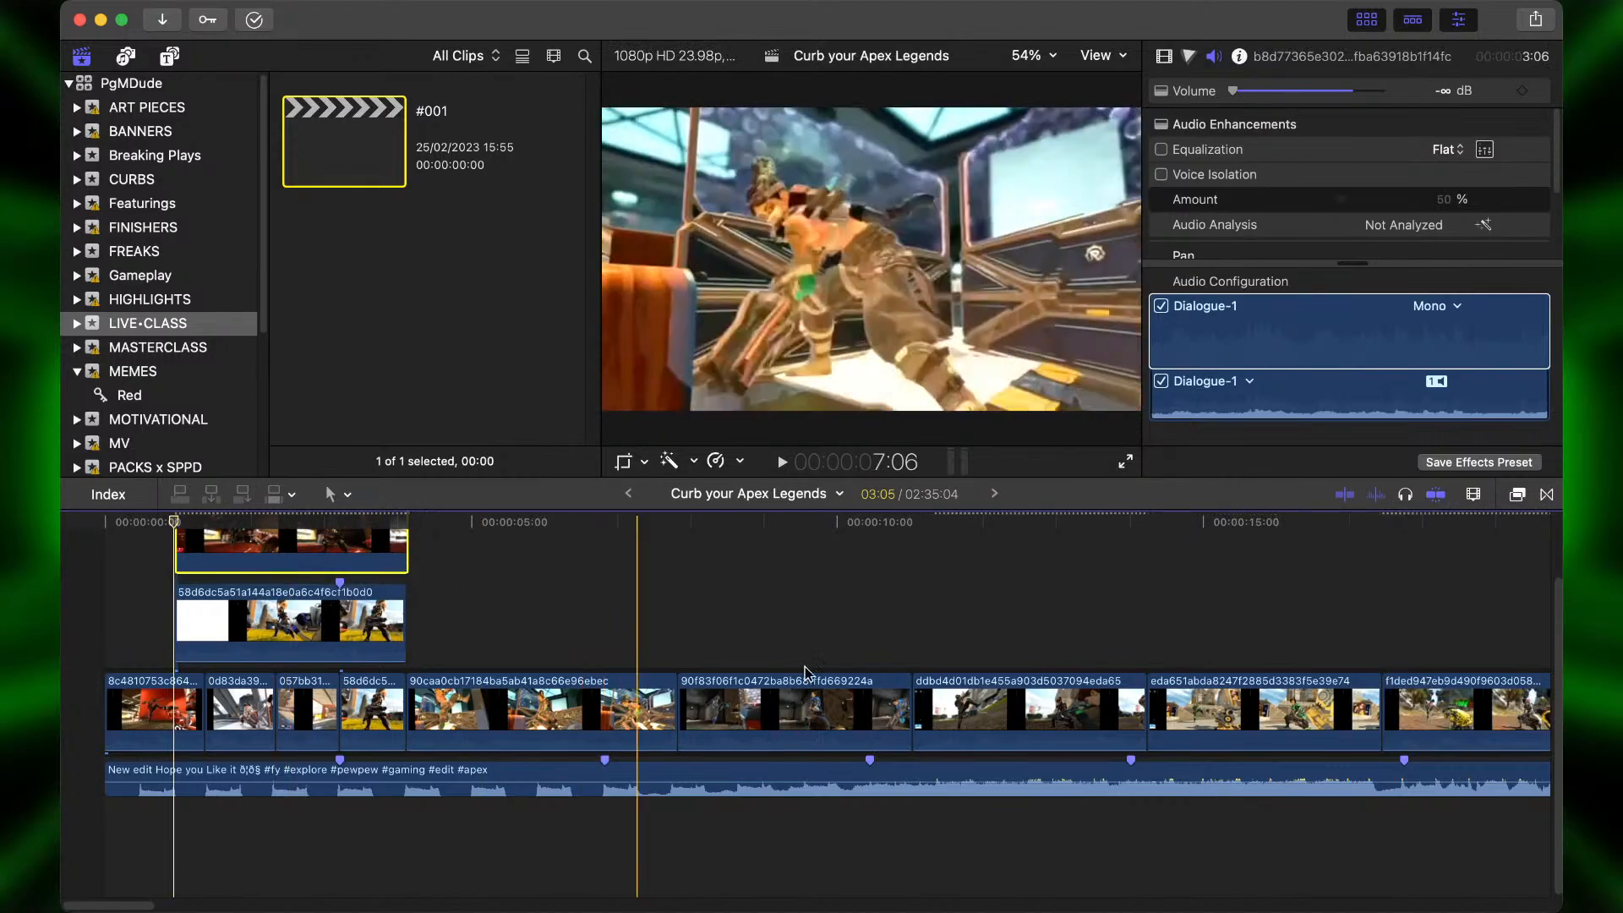
pyautogui.moveTo(944, 701); pyautogui.dragTo(214, 555)
pyautogui.moveTo(731, 710); pyautogui.dragTo(225, 579)
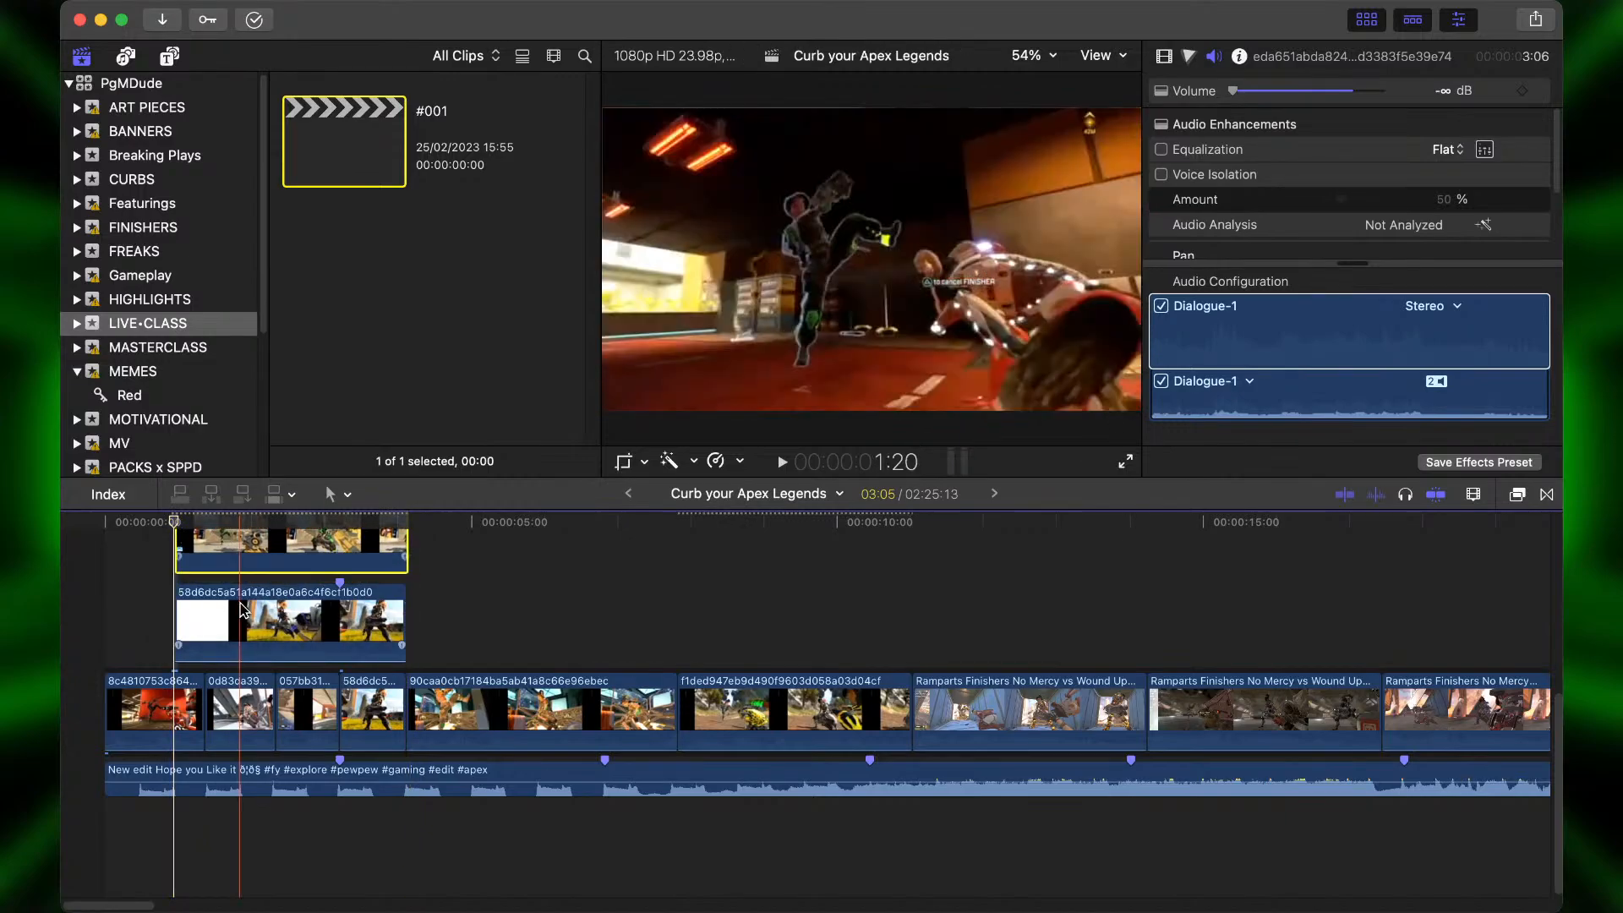
pyautogui.scroll(3, 240, 610)
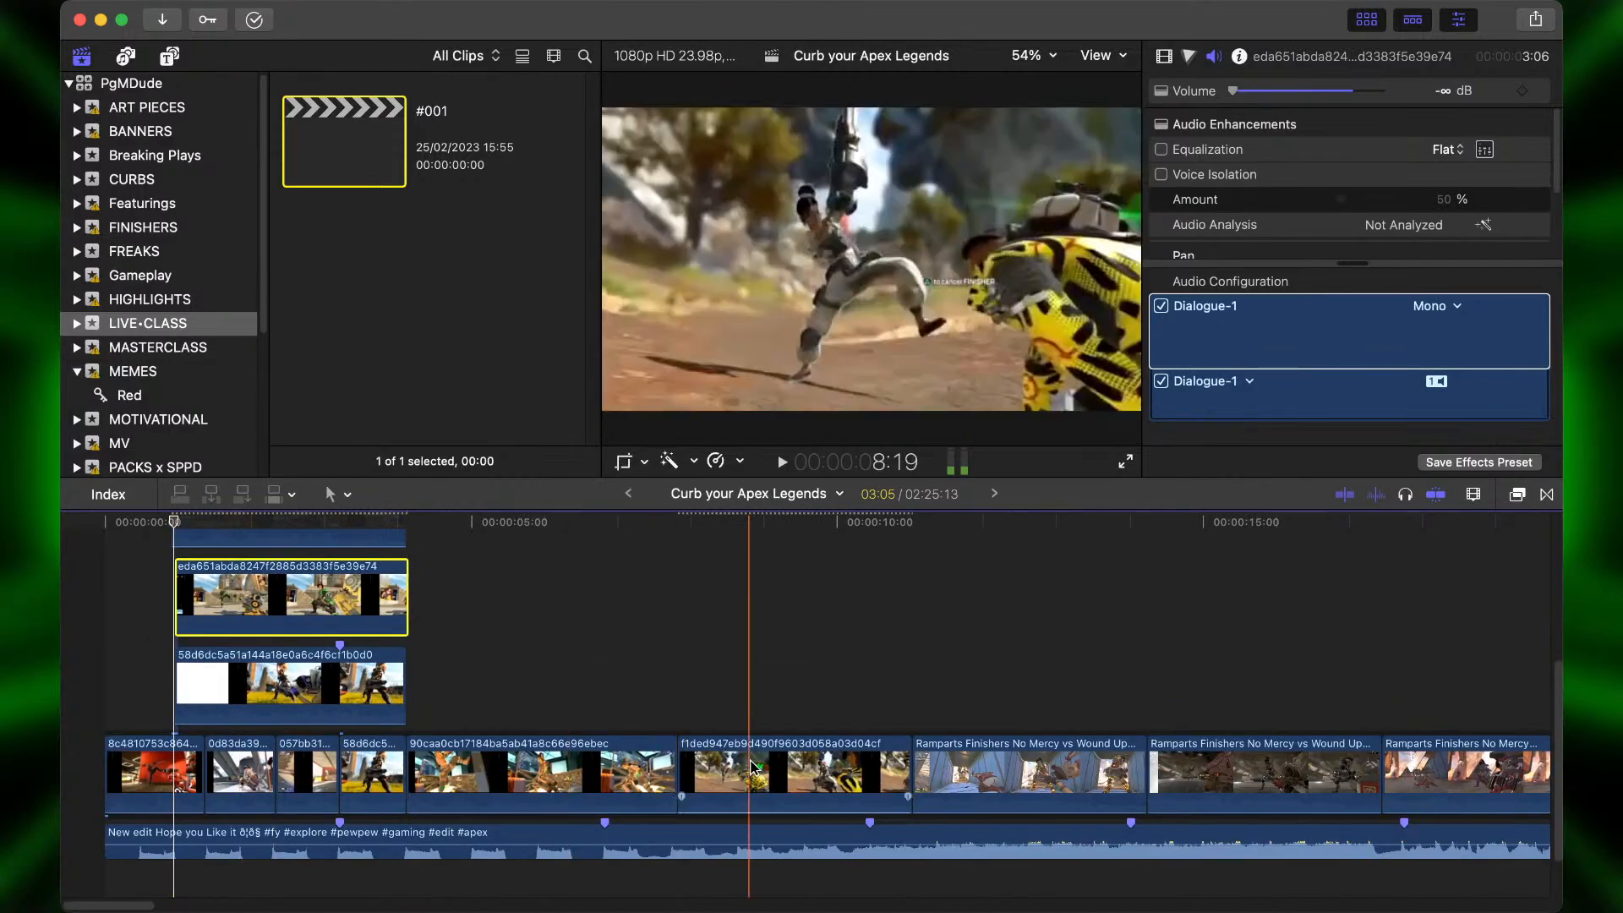
pyautogui.moveTo(749, 765); pyautogui.dragTo(240, 630)
# Shift the stacked eda65, ddbd4 and b8d77 clips so their ends line up with the grass-field copy's end.
pyautogui.press('super+equal')
pyautogui.press('super+equal')
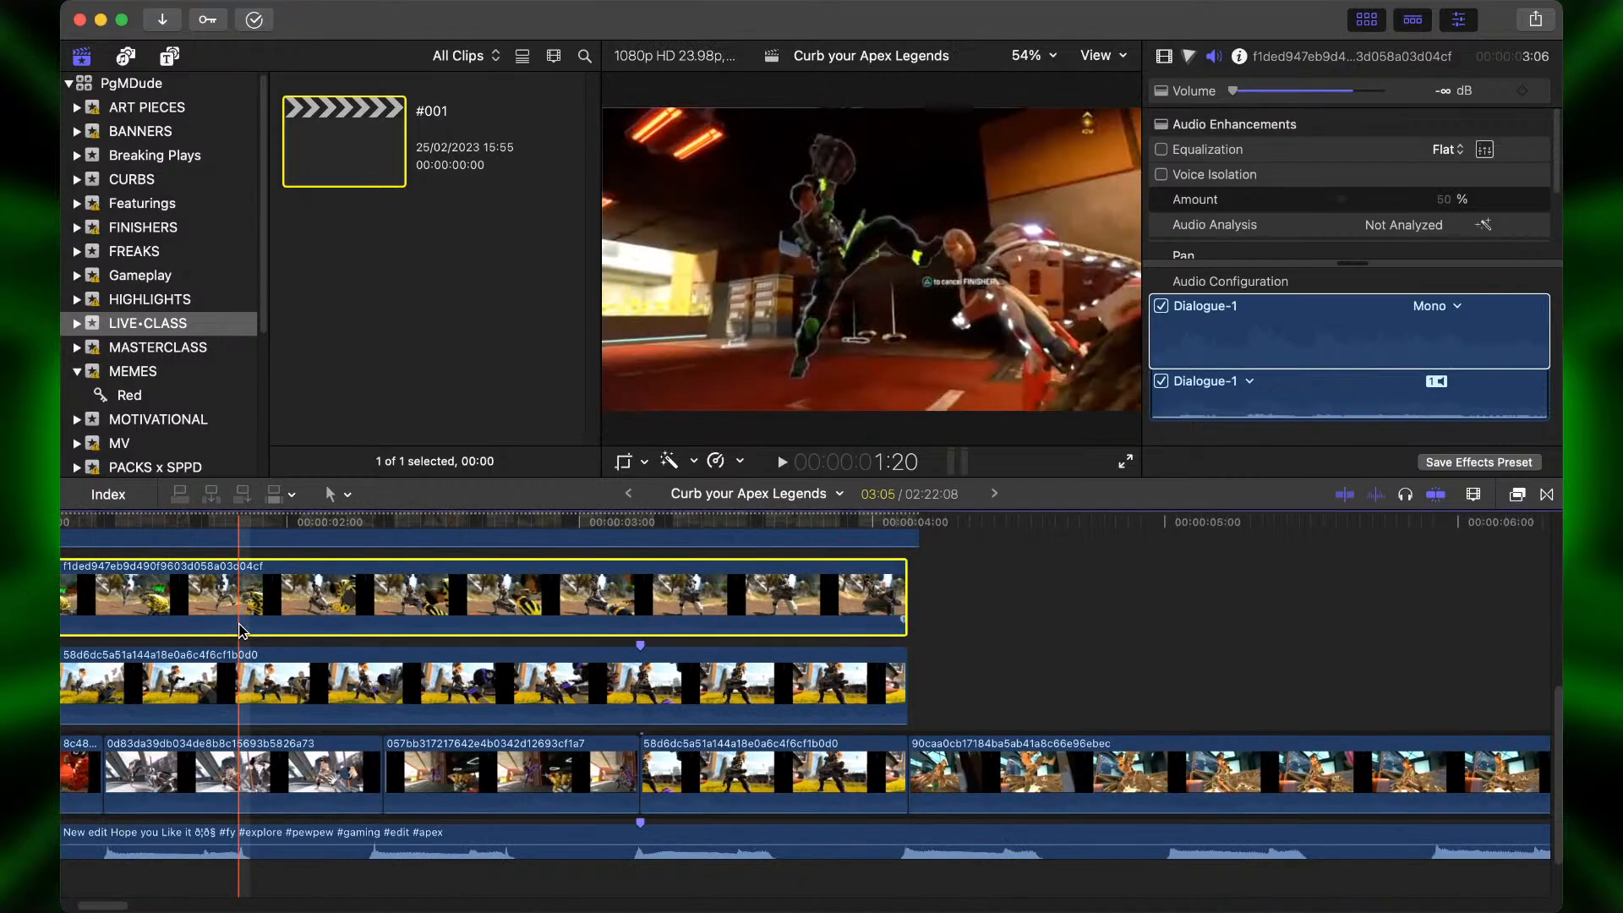
pyautogui.scroll(3, 239, 625)
pyautogui.click(692, 585)
pyautogui.moveTo(691, 585); pyautogui.dragTo(717, 577)
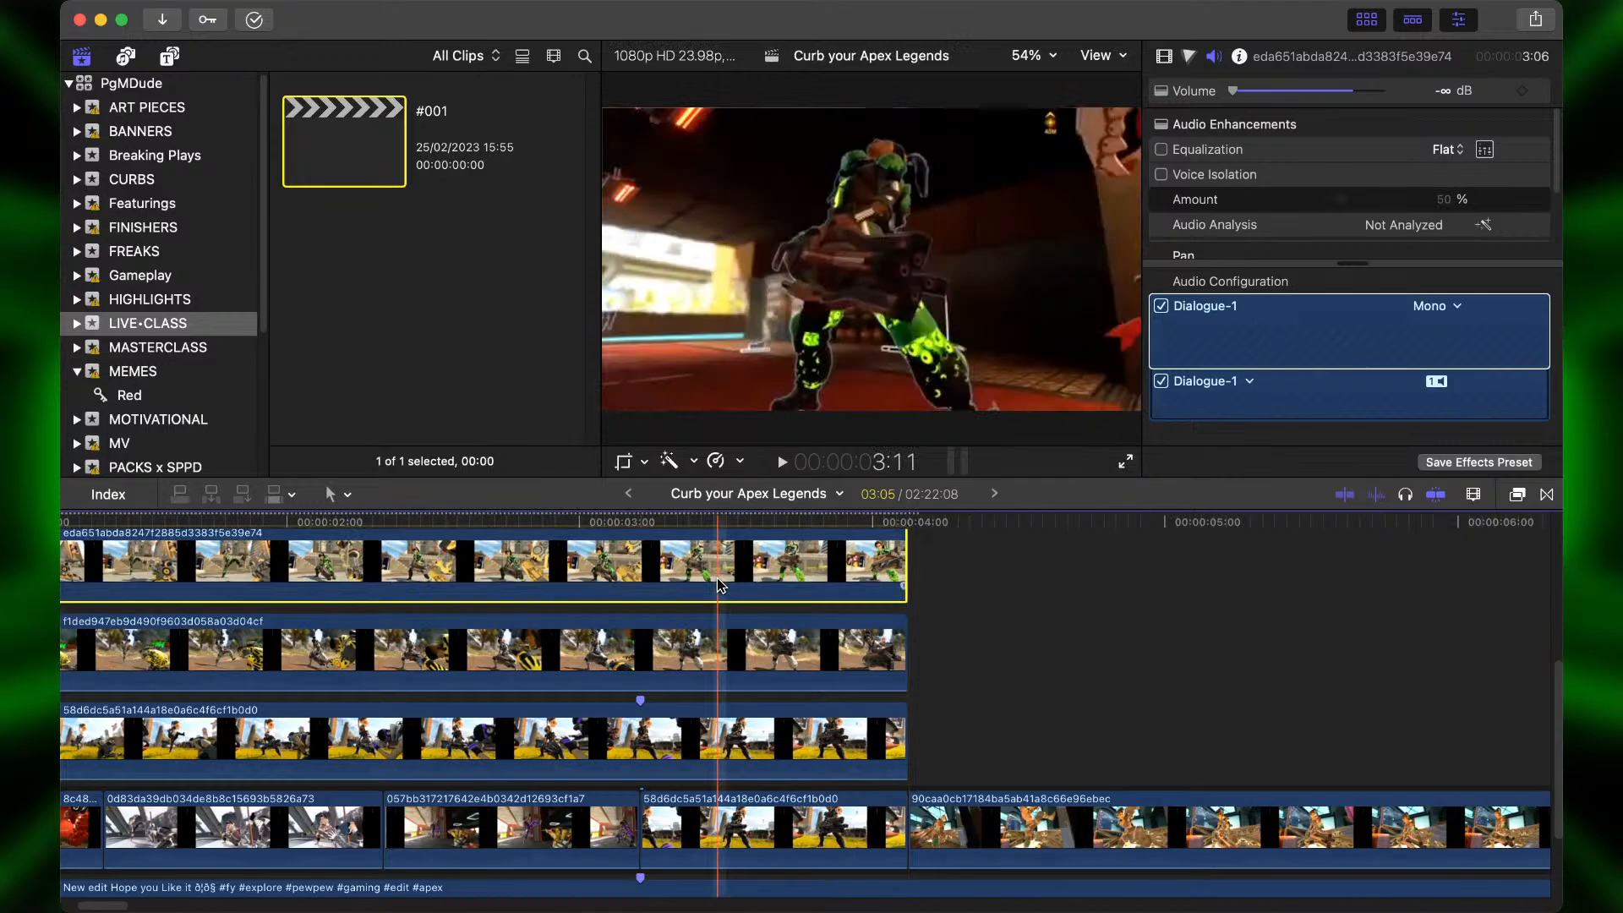
pyautogui.scroll(3, 718, 587)
pyautogui.scroll(3, 732, 597)
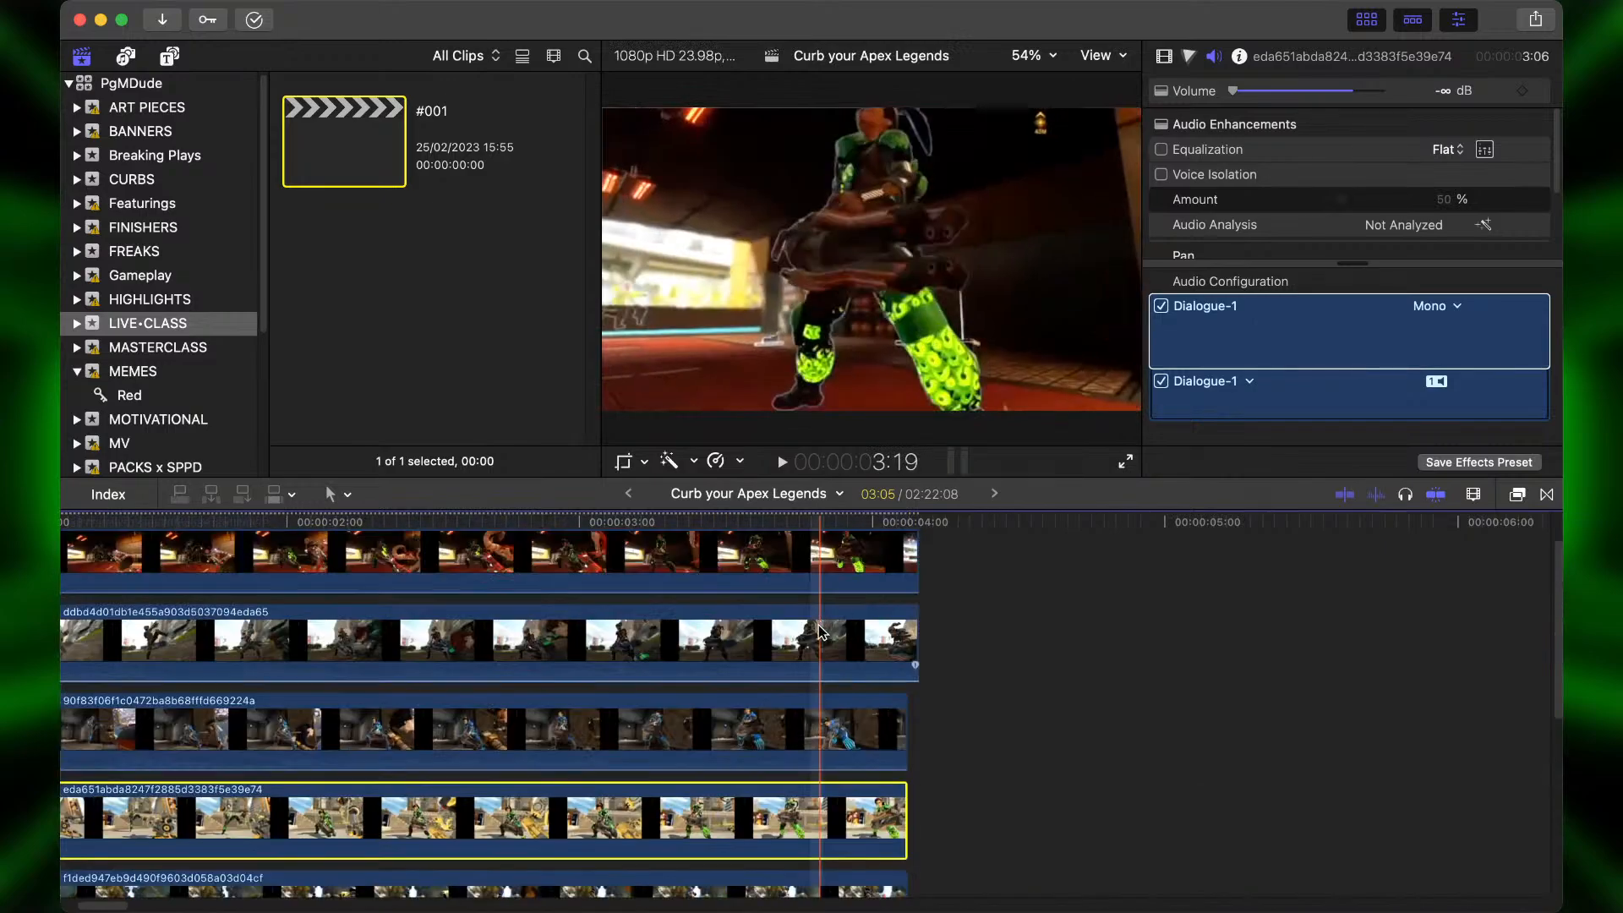
pyautogui.moveTo(819, 633); pyautogui.dragTo(806, 632)
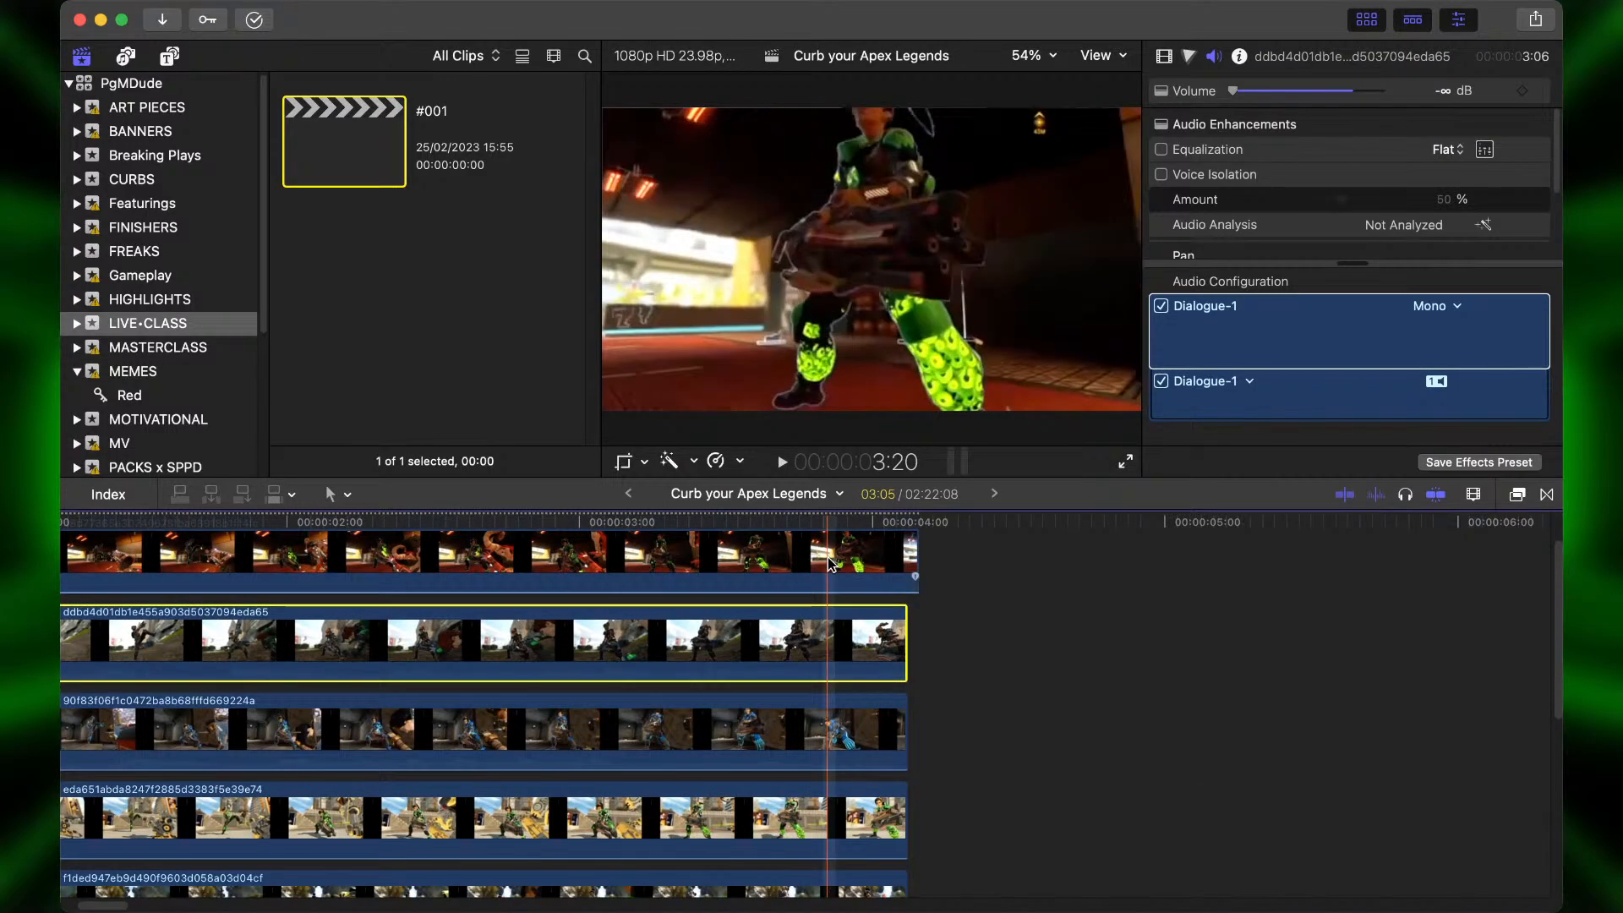
pyautogui.moveTo(820, 558); pyautogui.dragTo(813, 559)
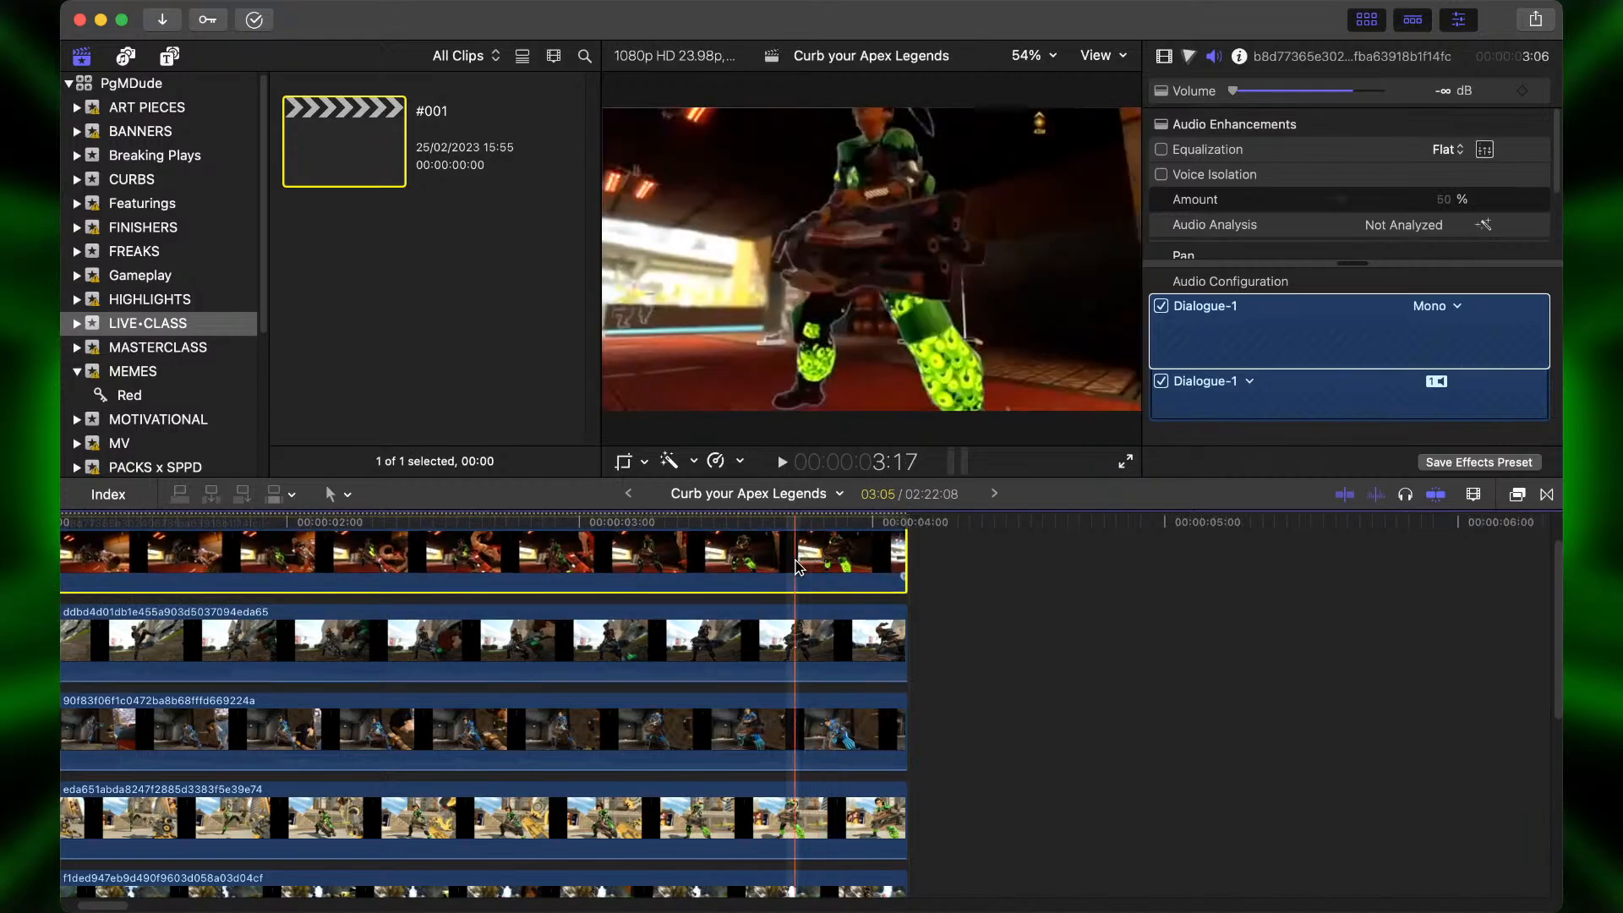
pyautogui.press('super+minus')
pyautogui.press('super+minus')
pyautogui.scroll(-3, 375, 665)
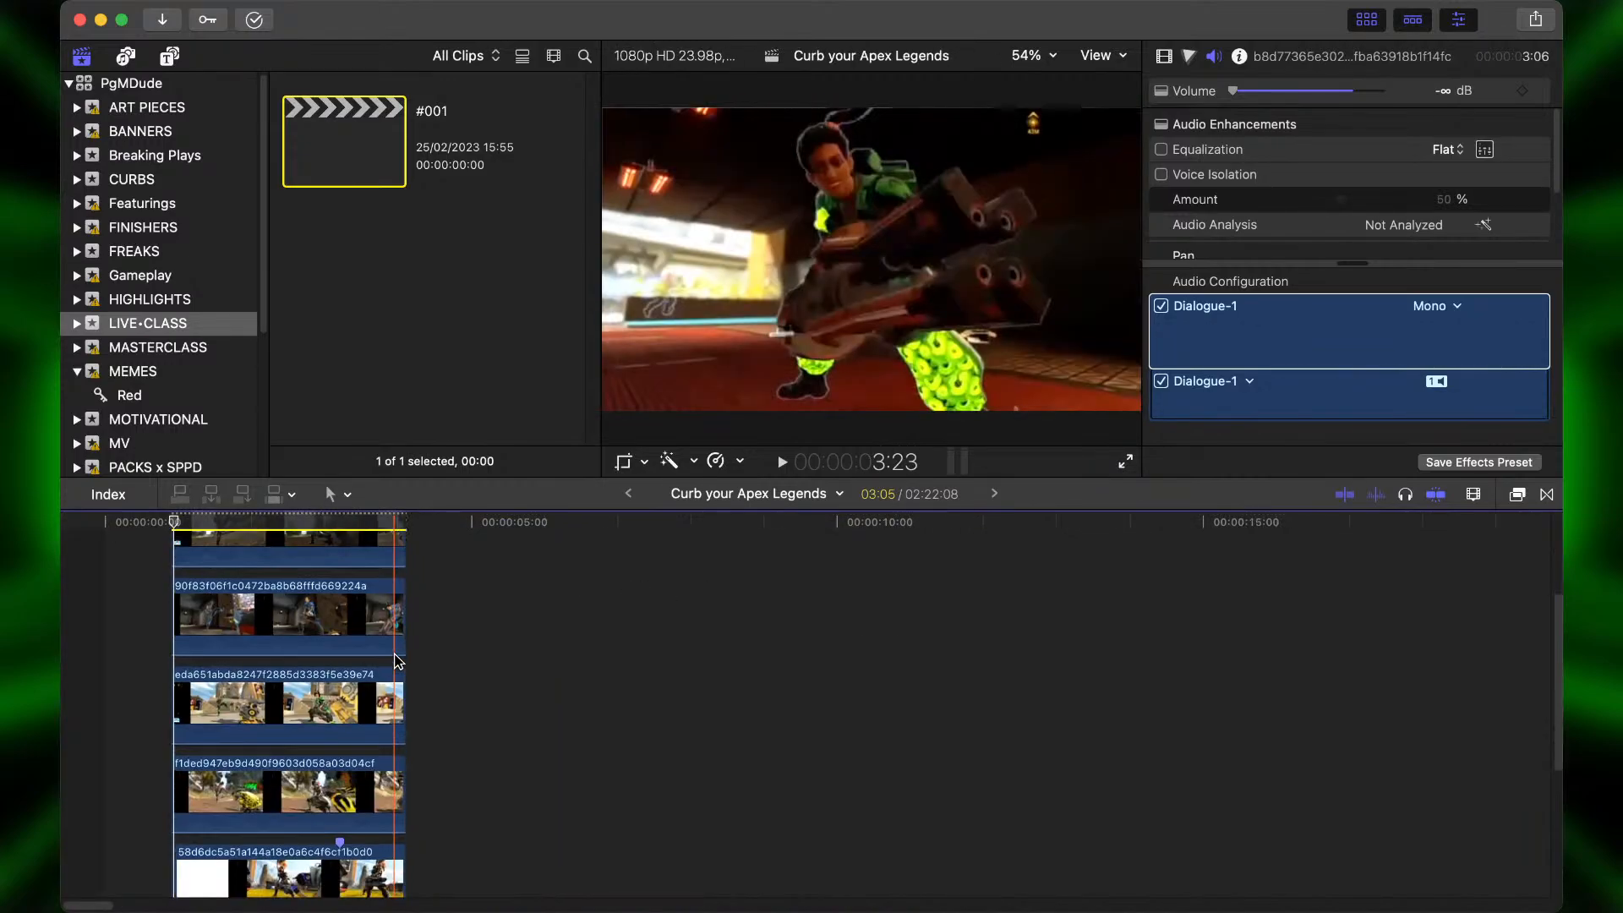
pyautogui.scroll(-3, 375, 665)
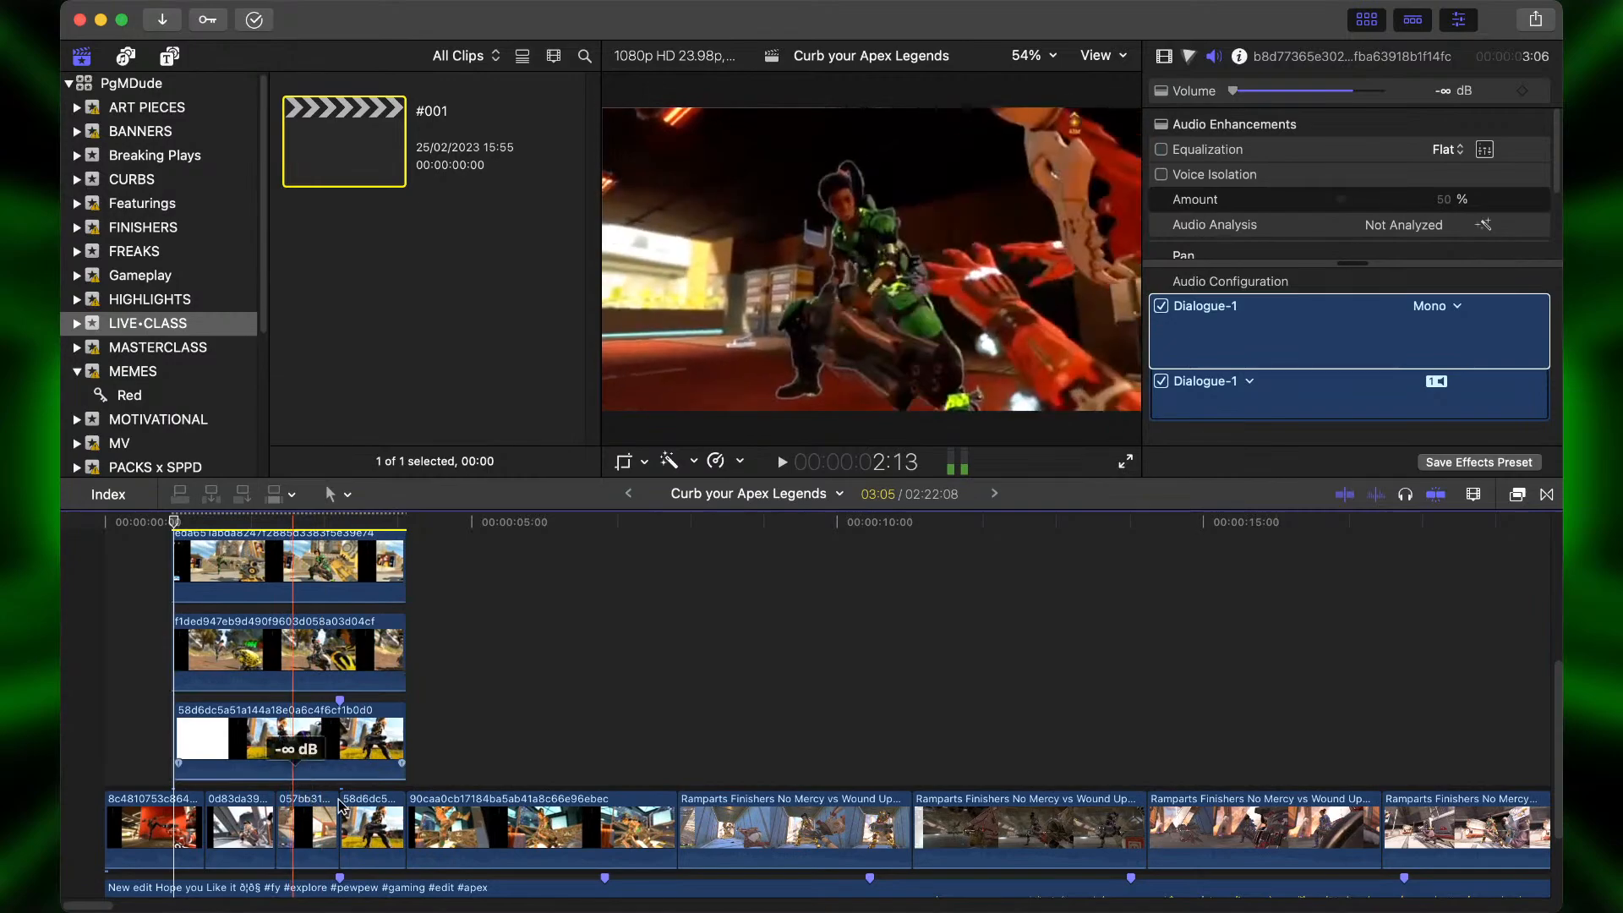
# Cut all the stacked clips at the first music marker and delete the pieces before the cut.
pyautogui.click(362, 818)
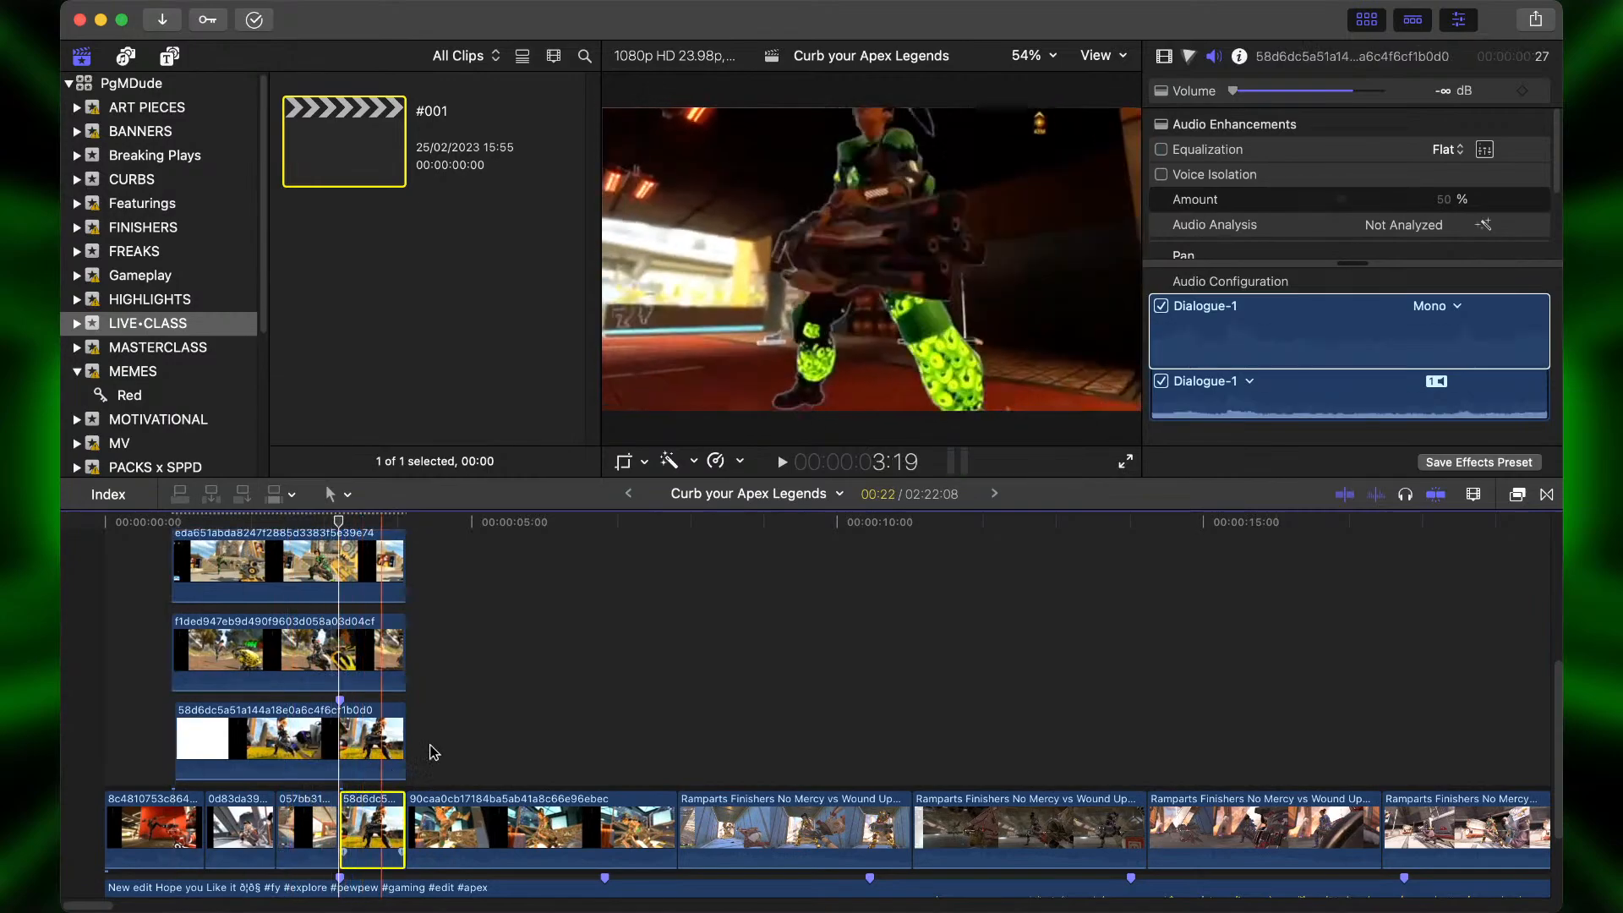
pyautogui.moveTo(471, 736); pyautogui.dragTo(387, 499)
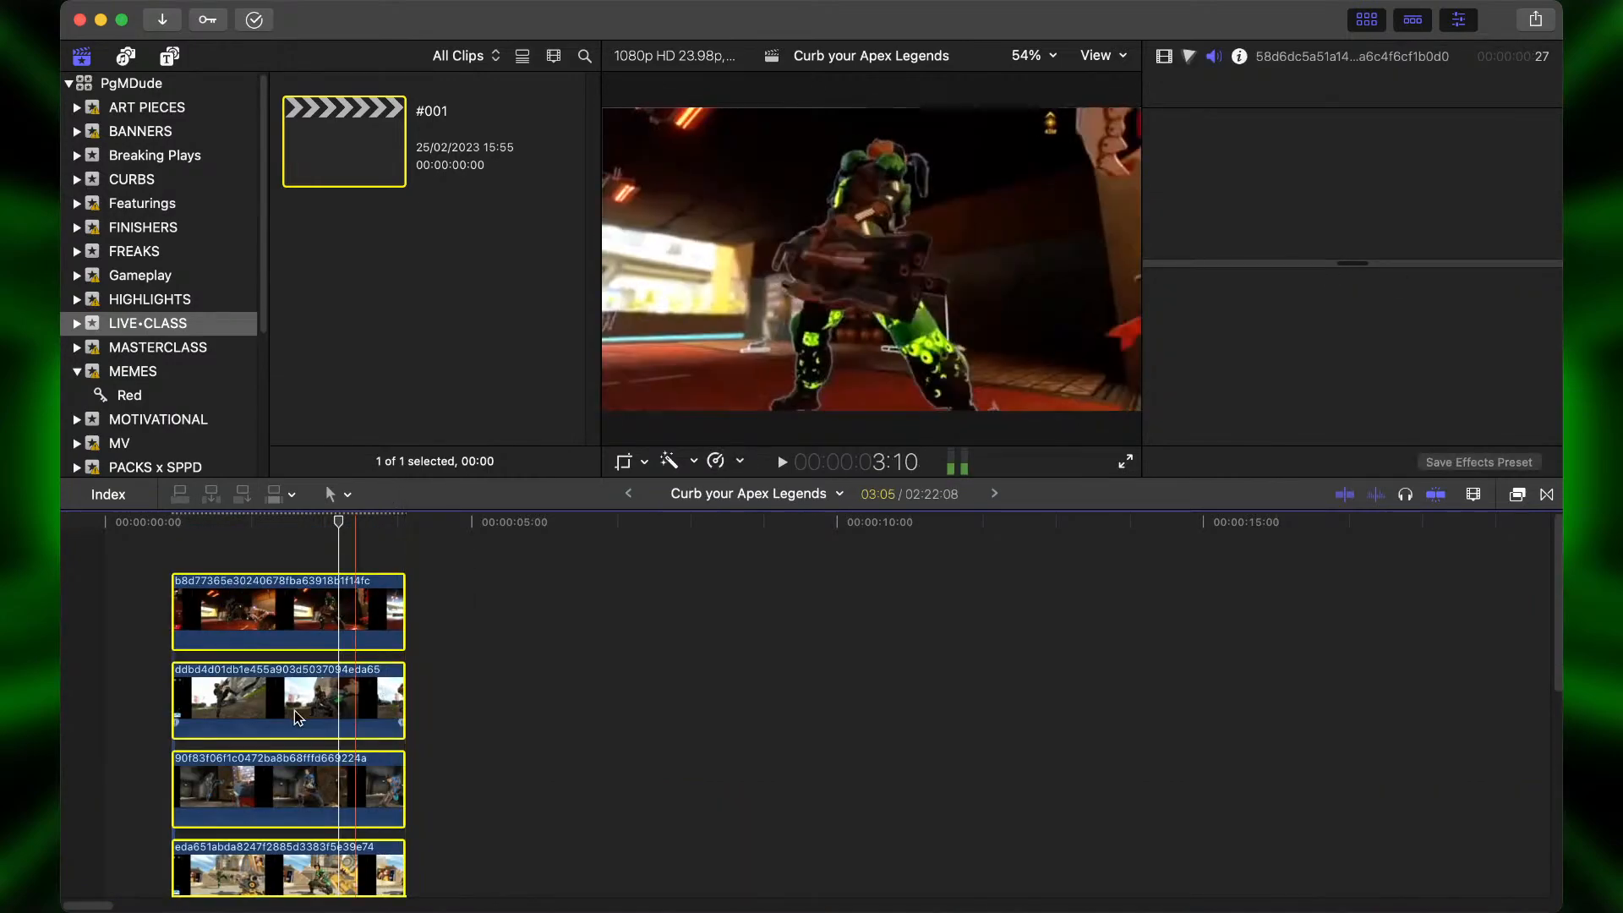
pyautogui.press('super+b')
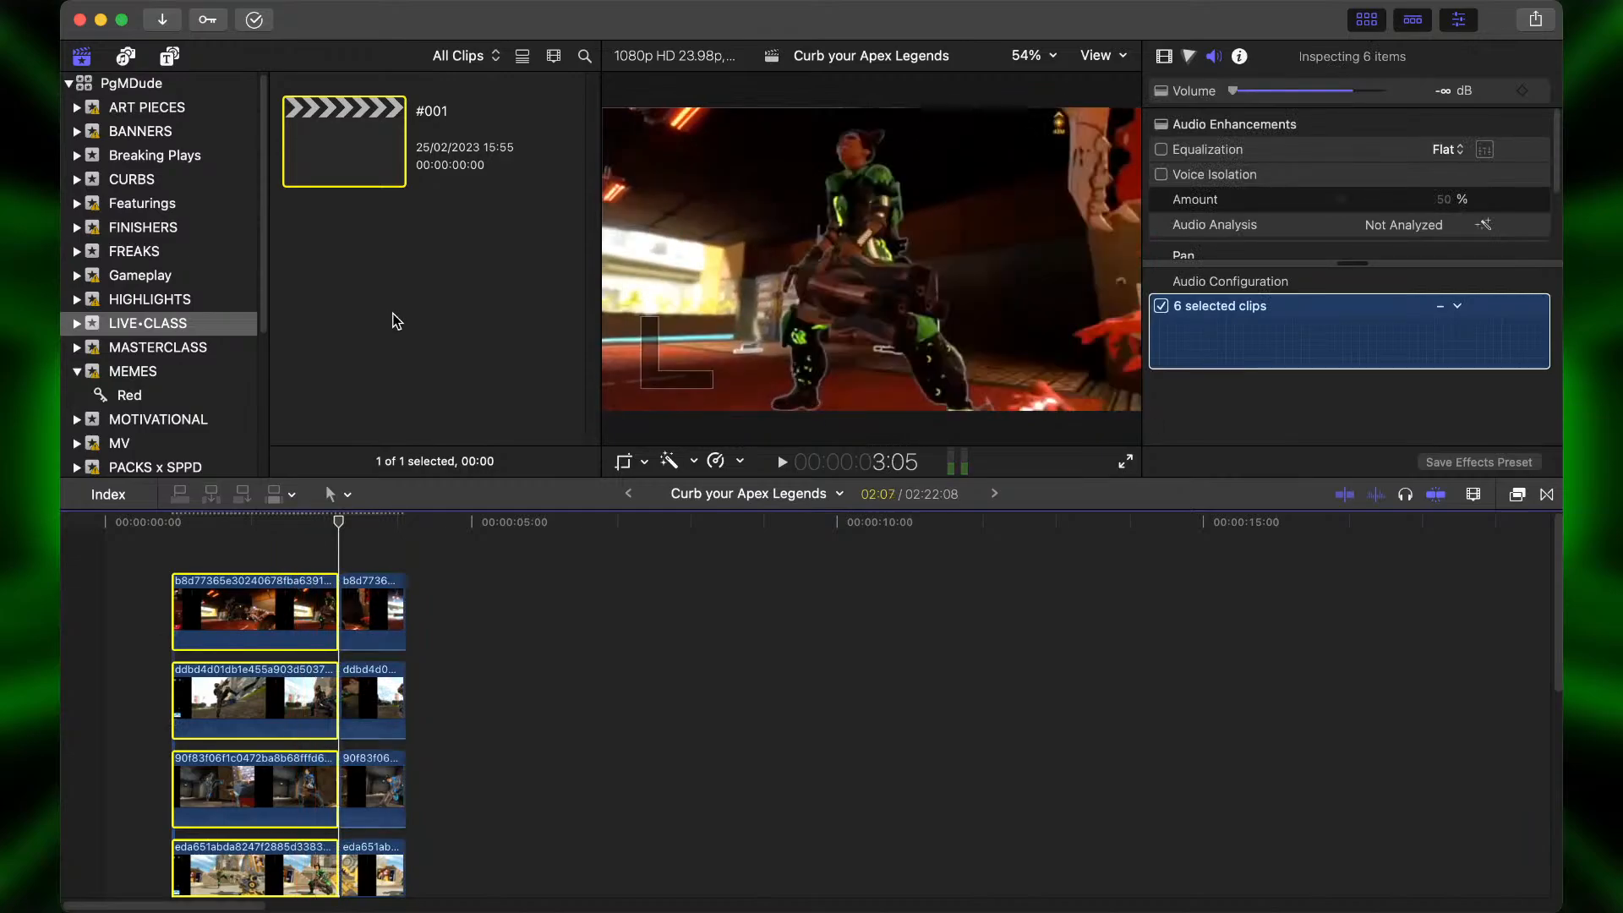
pyautogui.press('BackSpace')
pyautogui.scroll(-3, 254, 657)
pyautogui.scroll(-3, 254, 665)
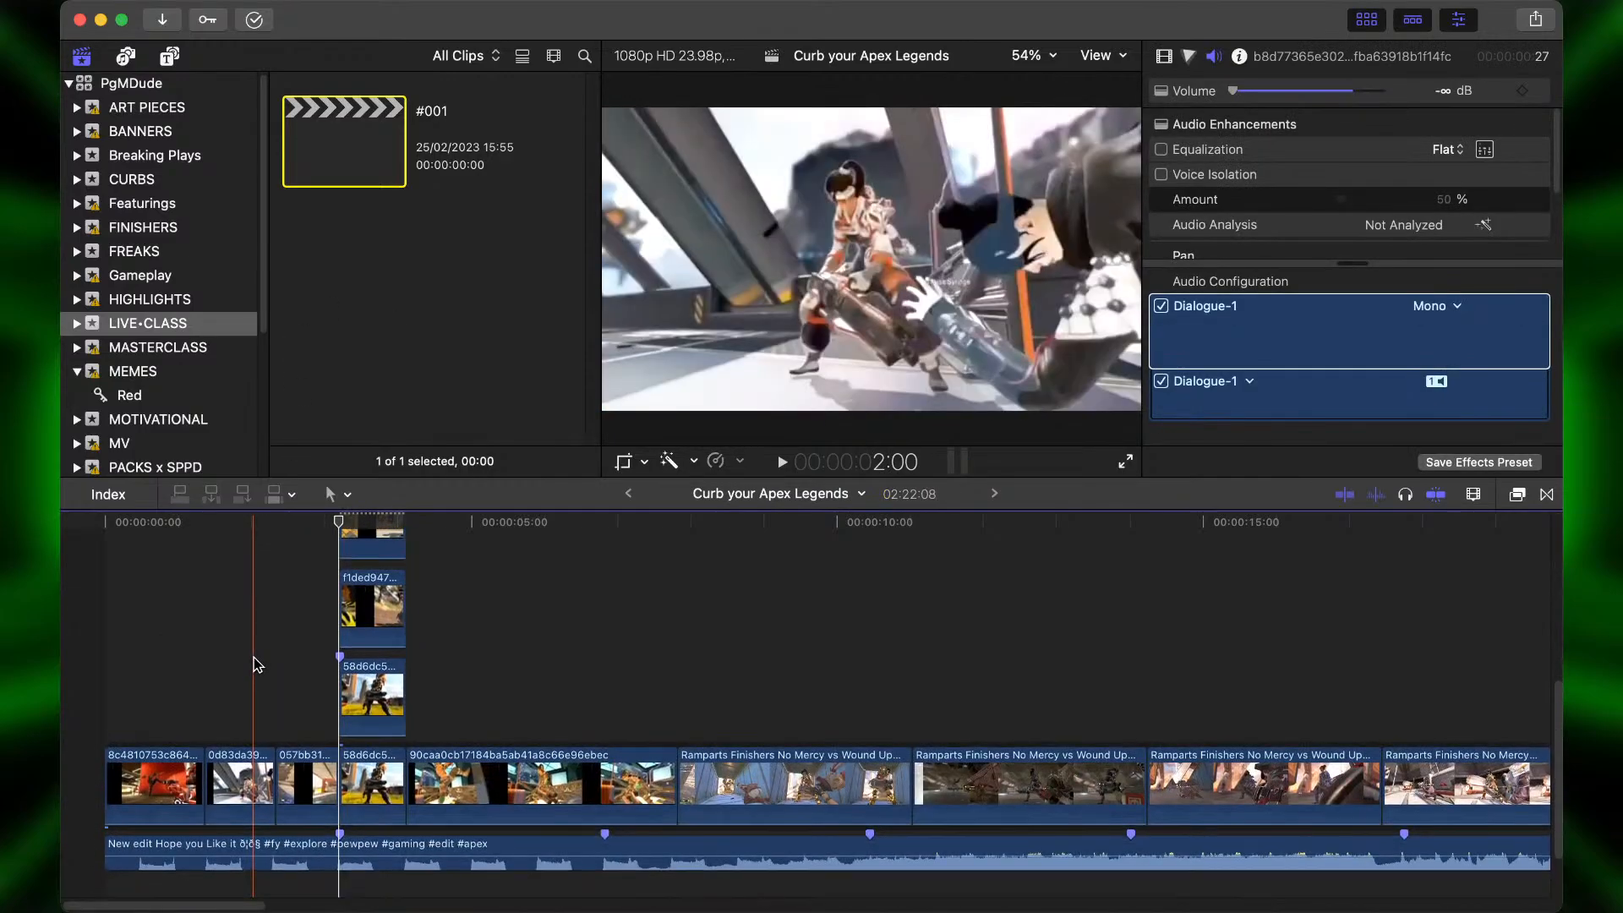
# Delete the grass-field copy stacked directly above the original in the main storyline.
pyautogui.press('super+equal')
pyautogui.press('super+equal')
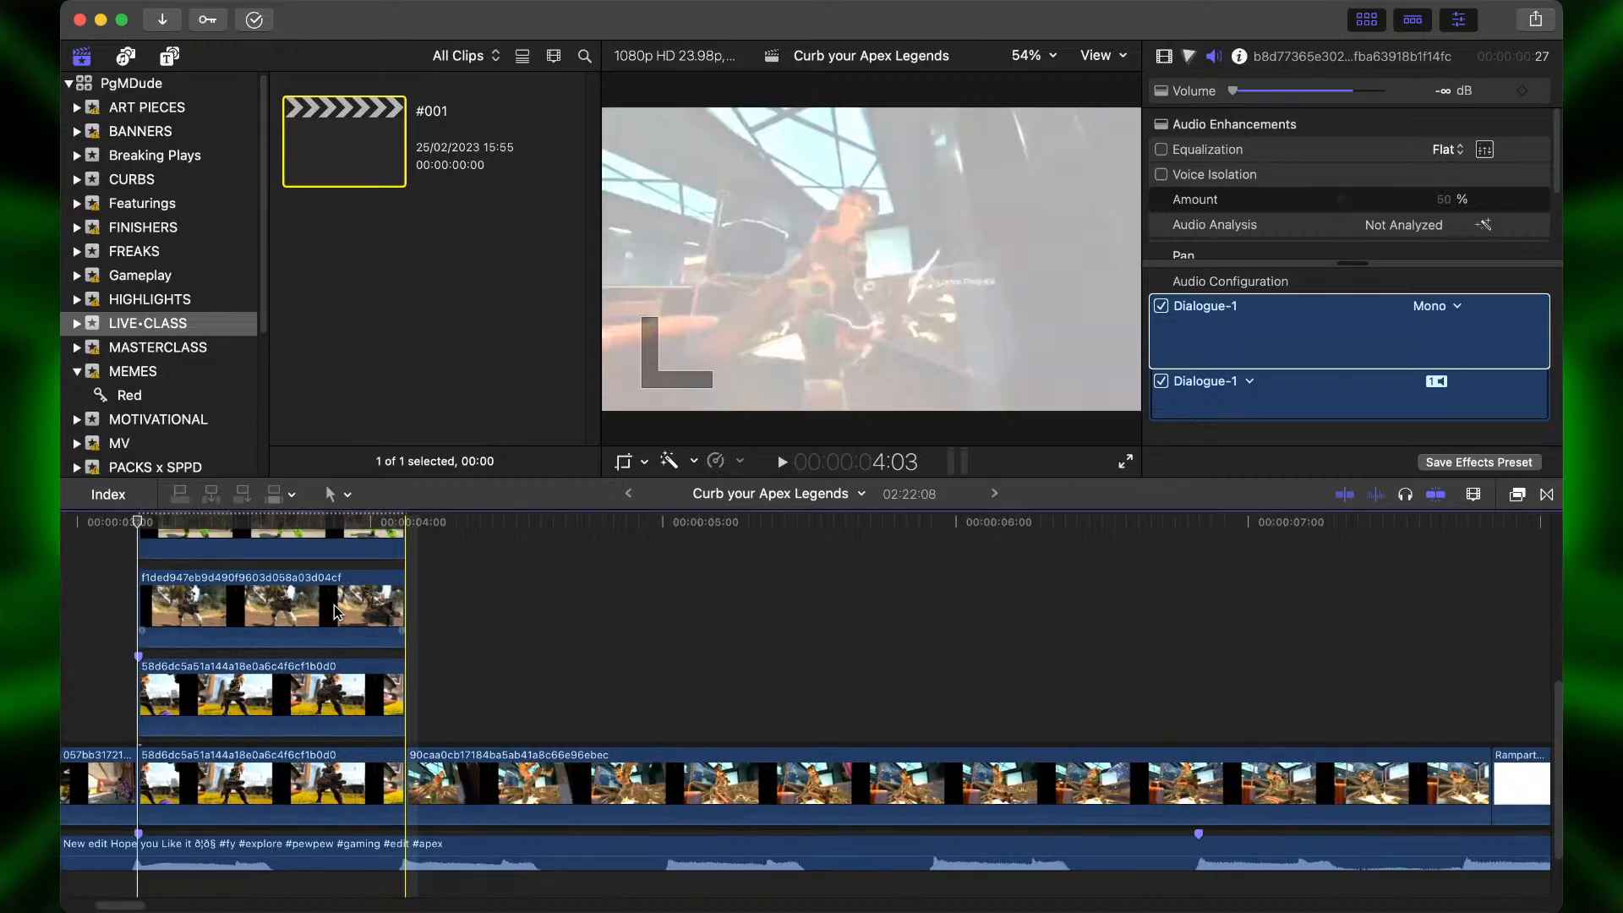
pyautogui.scroll(5, 329, 607)
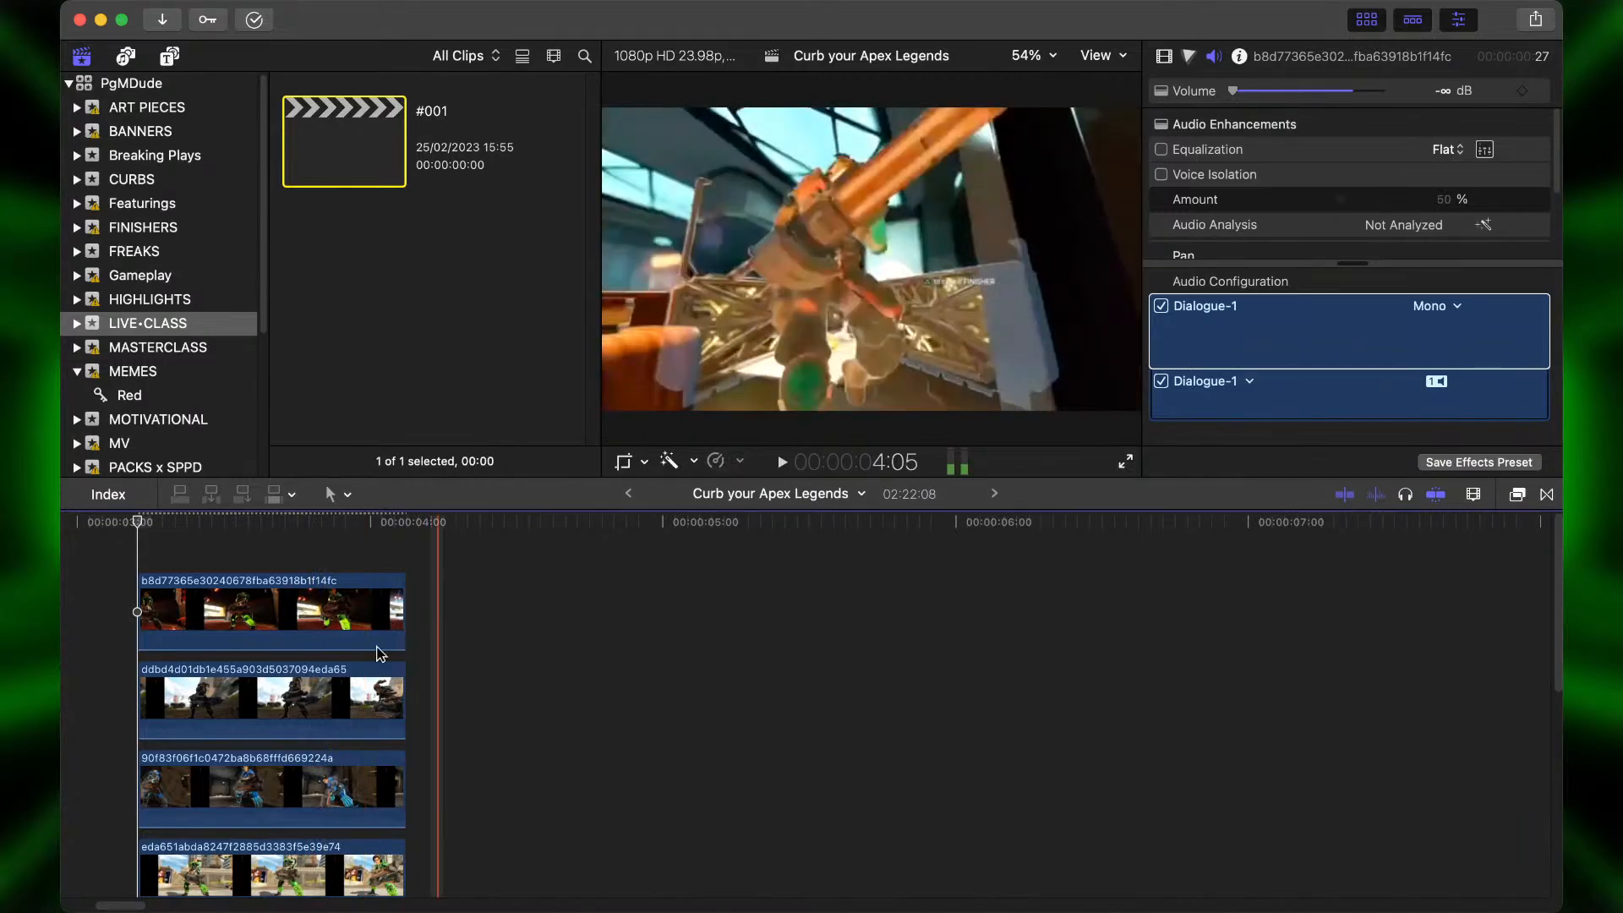
pyautogui.scroll(-8, 379, 653)
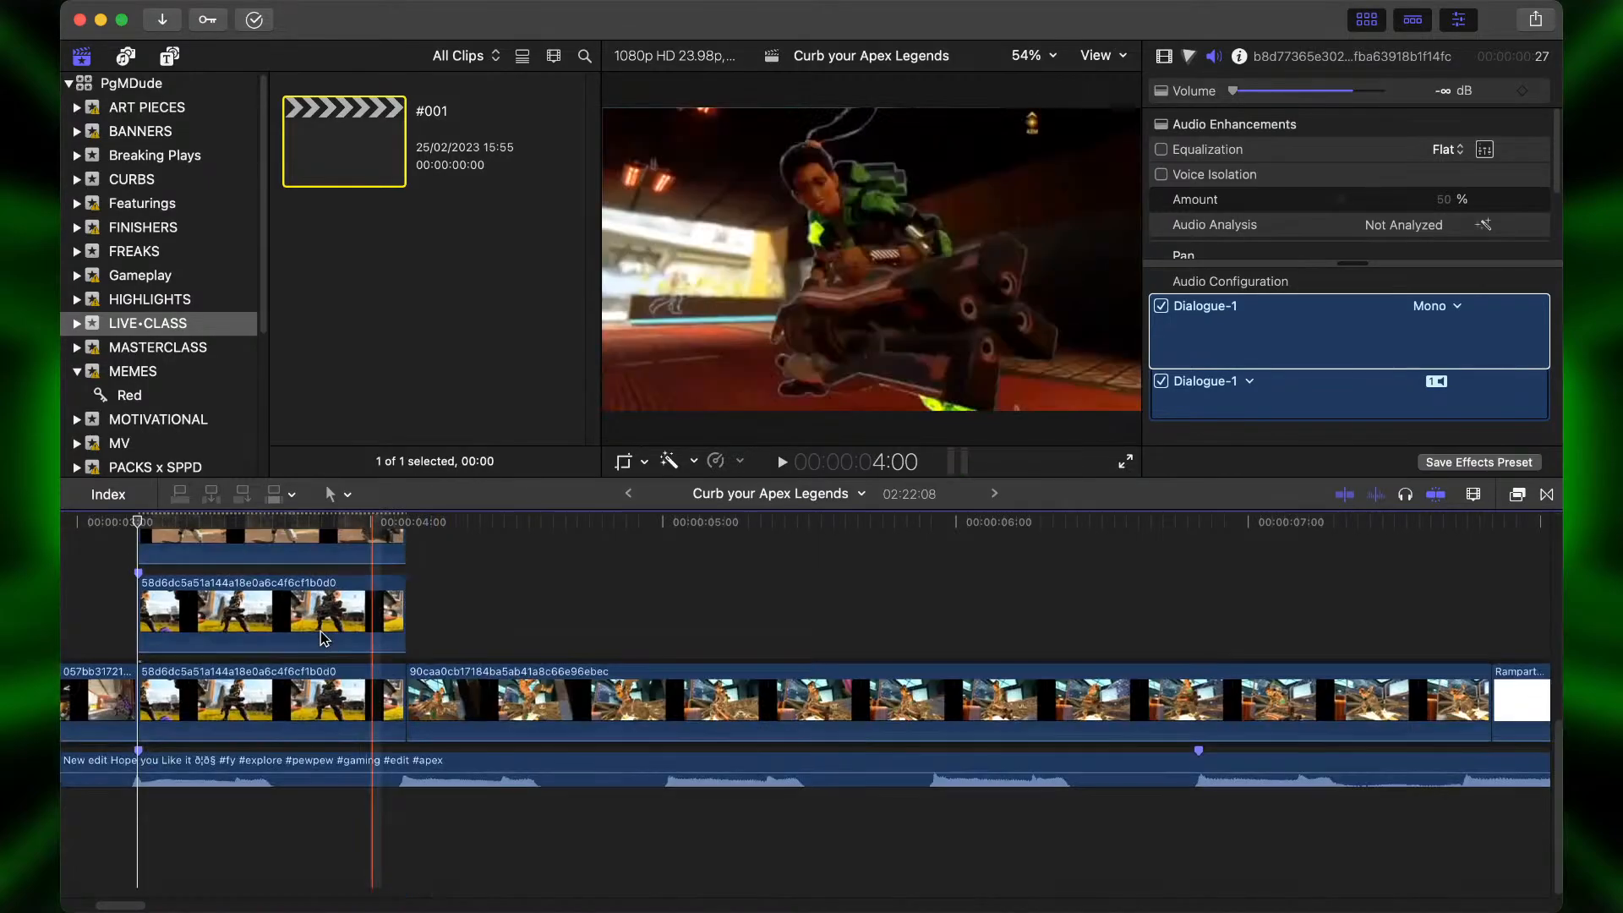
pyautogui.click(290, 626)
pyautogui.press('Delete')
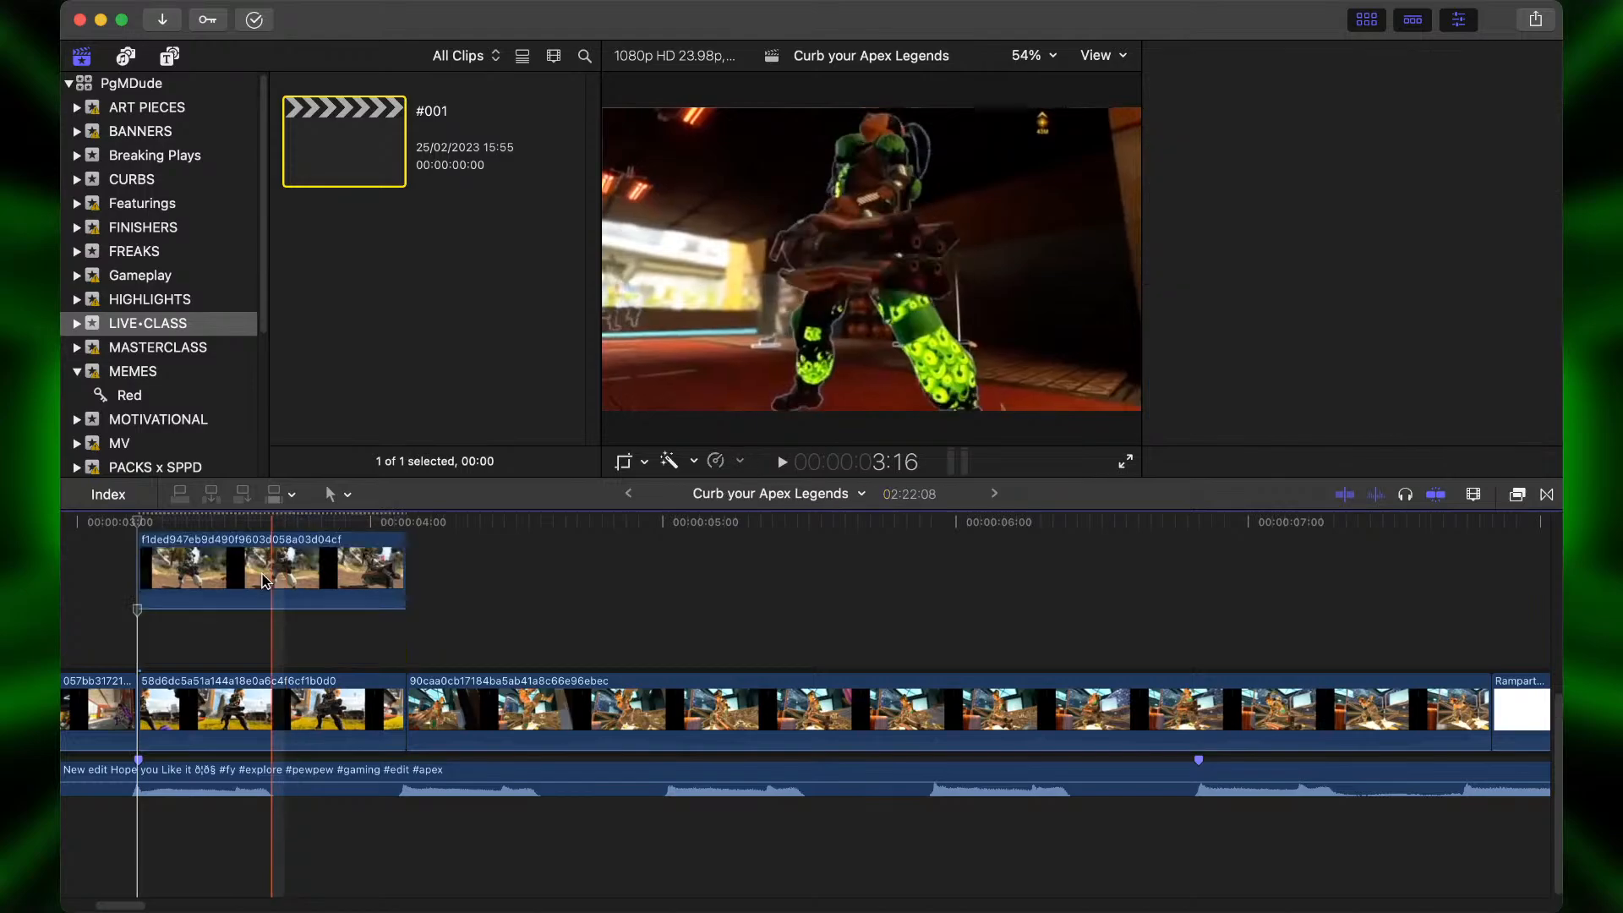
# Insert the f1ded, eda65 and ddbd4 clips in sequence after the grass-field clip, and disable the remaining stacked b8d77 and 90f83 clips.
pyautogui.moveTo(264, 582); pyautogui.dragTo(681, 719)
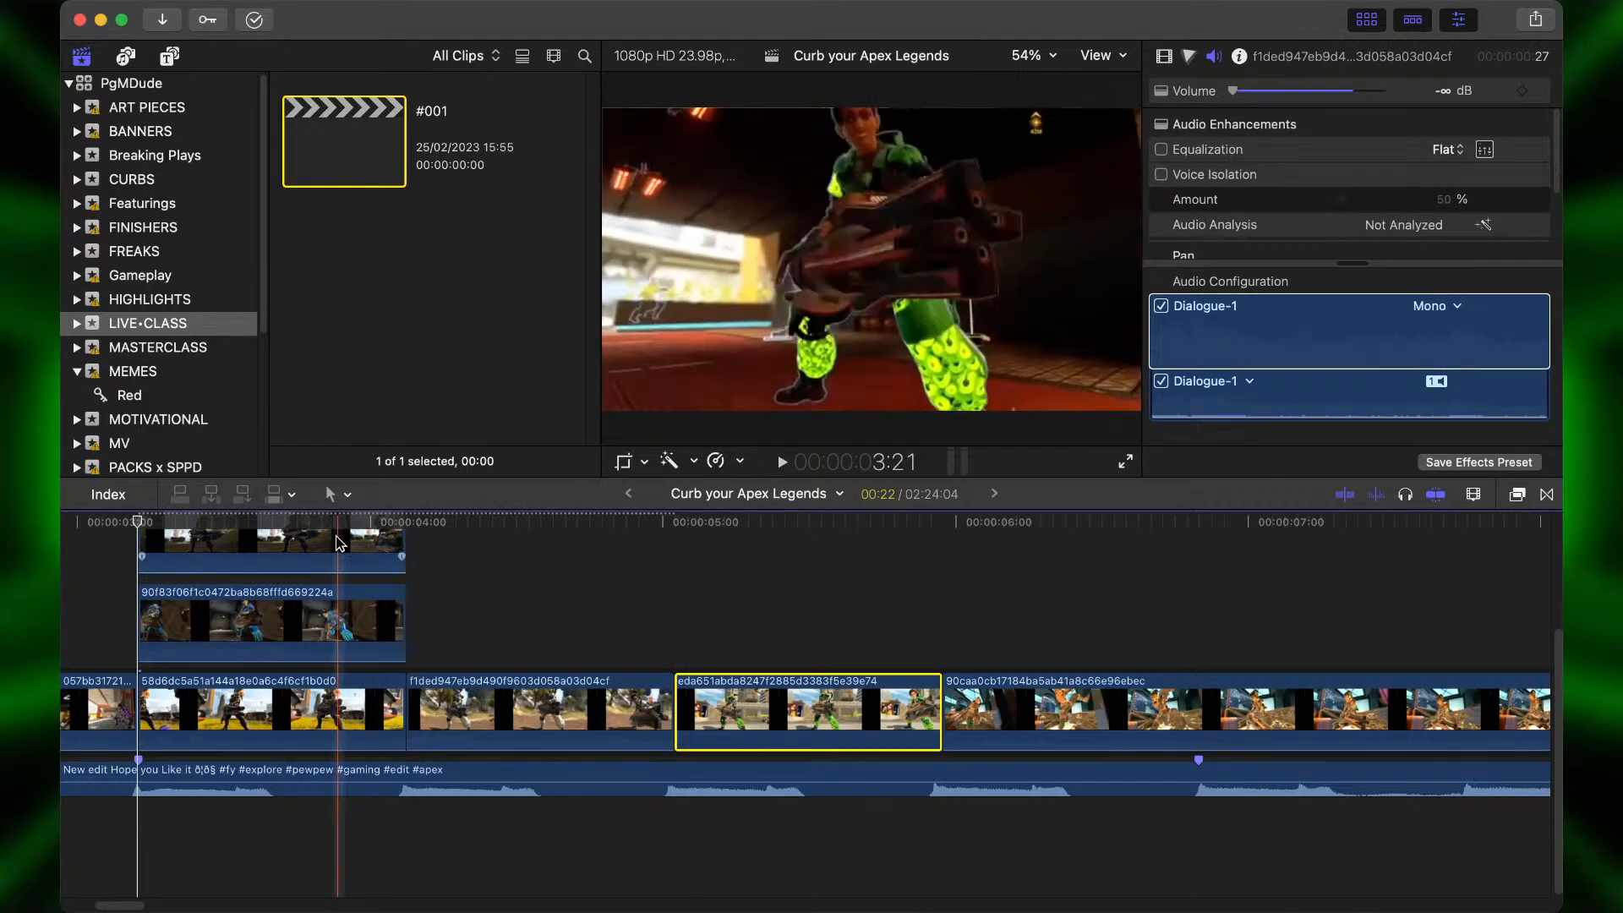
pyautogui.moveTo(339, 627); pyautogui.dragTo(1039, 716)
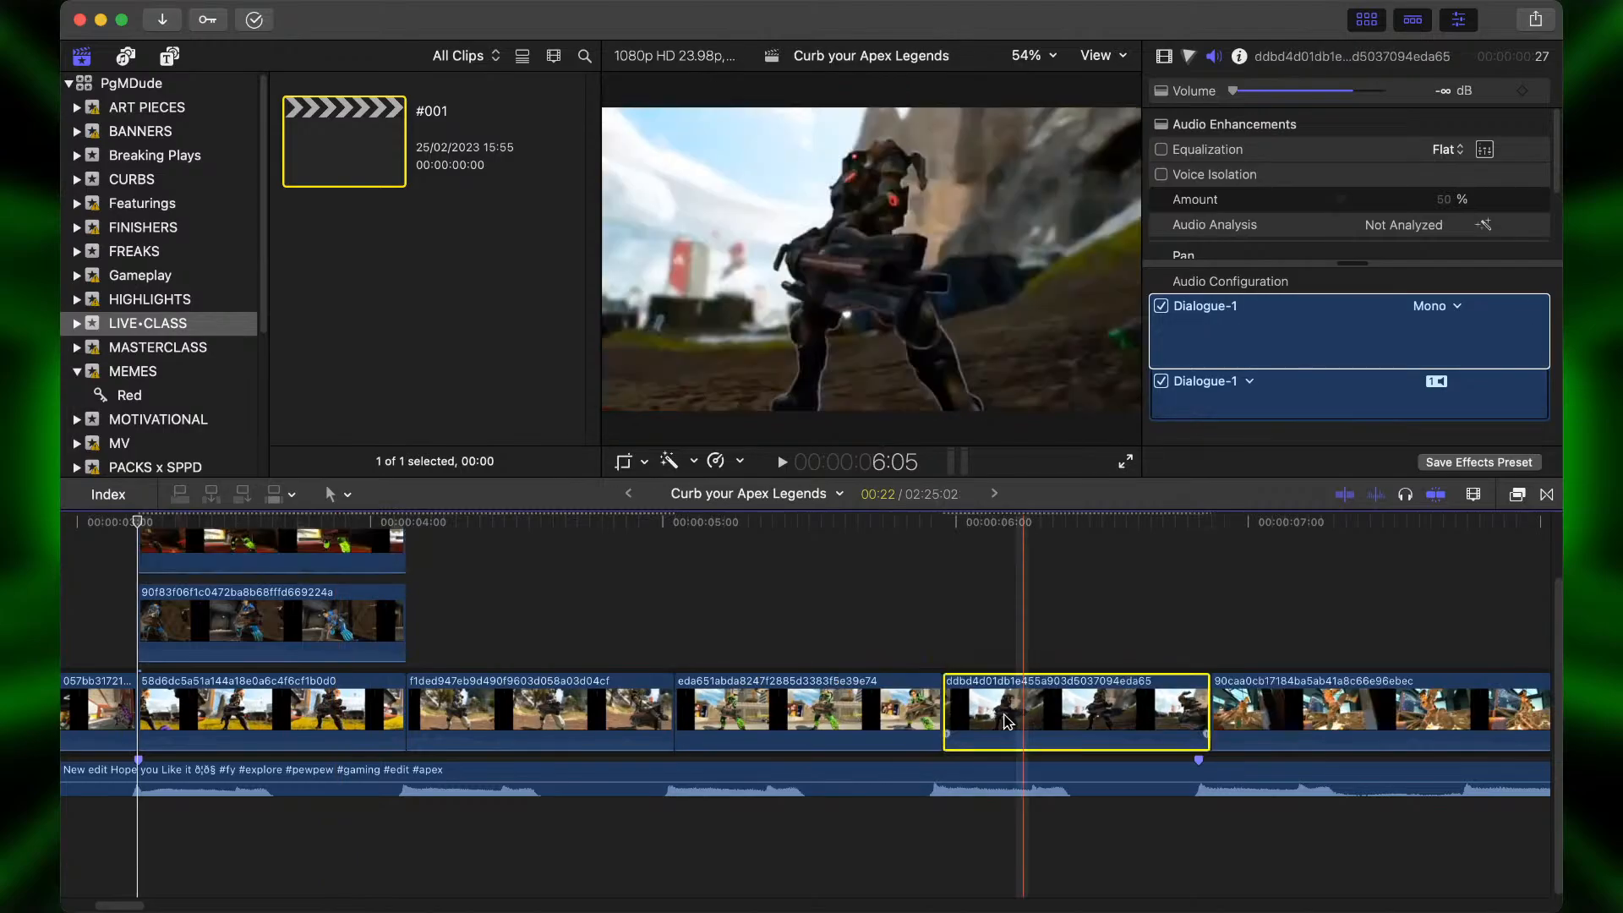
pyautogui.moveTo(318, 531); pyautogui.dragTo(265, 531)
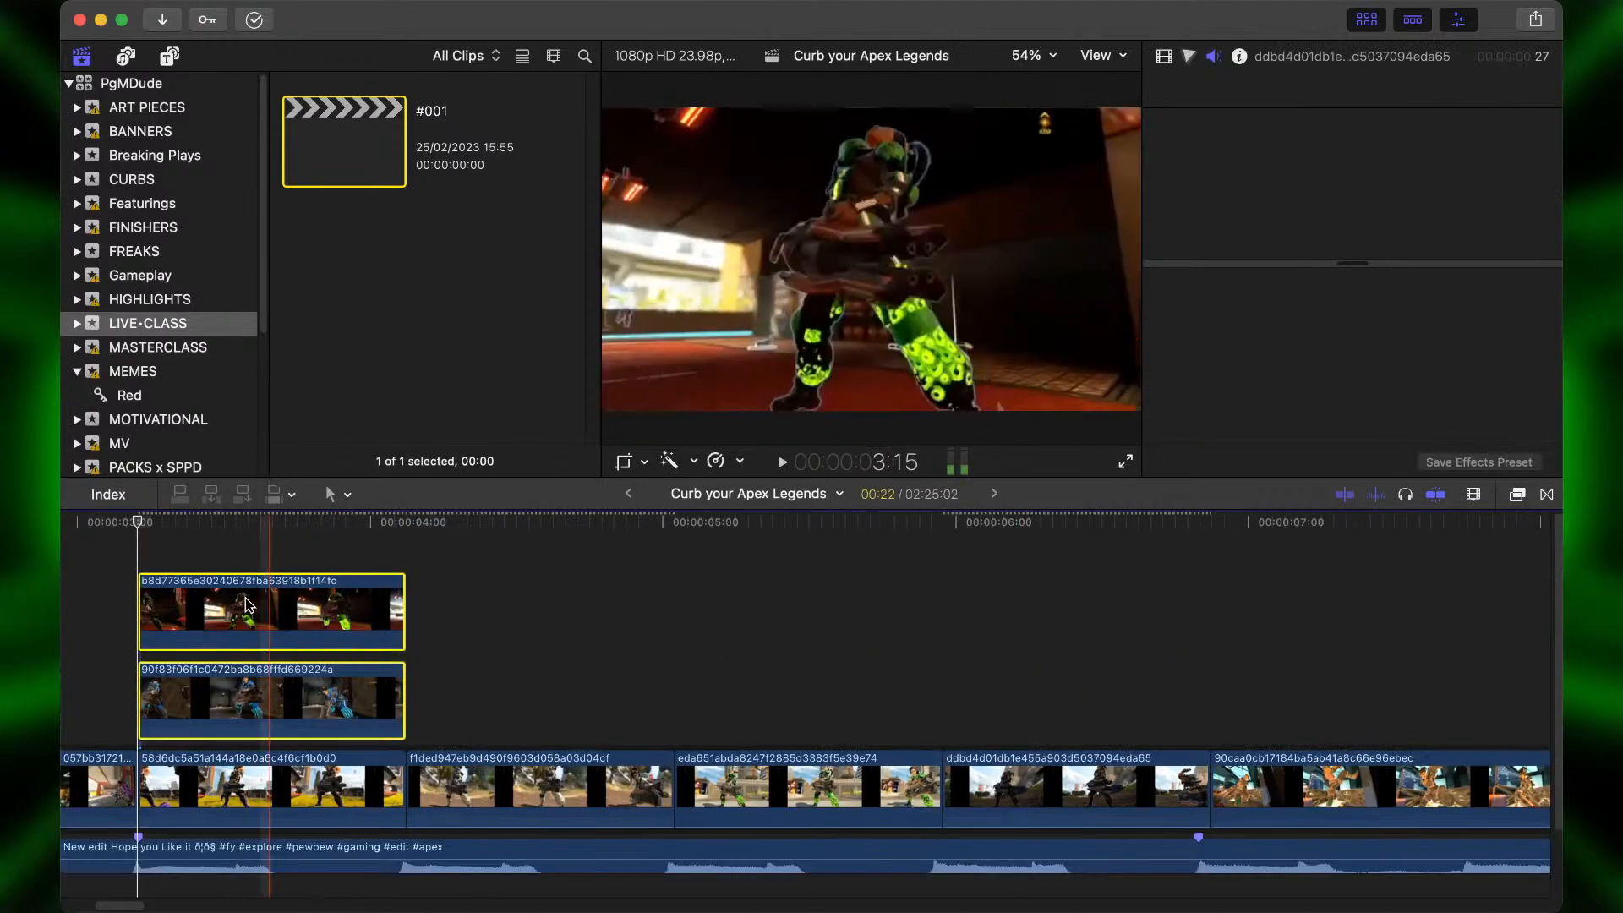
pyautogui.press('v')
pyautogui.press('space')
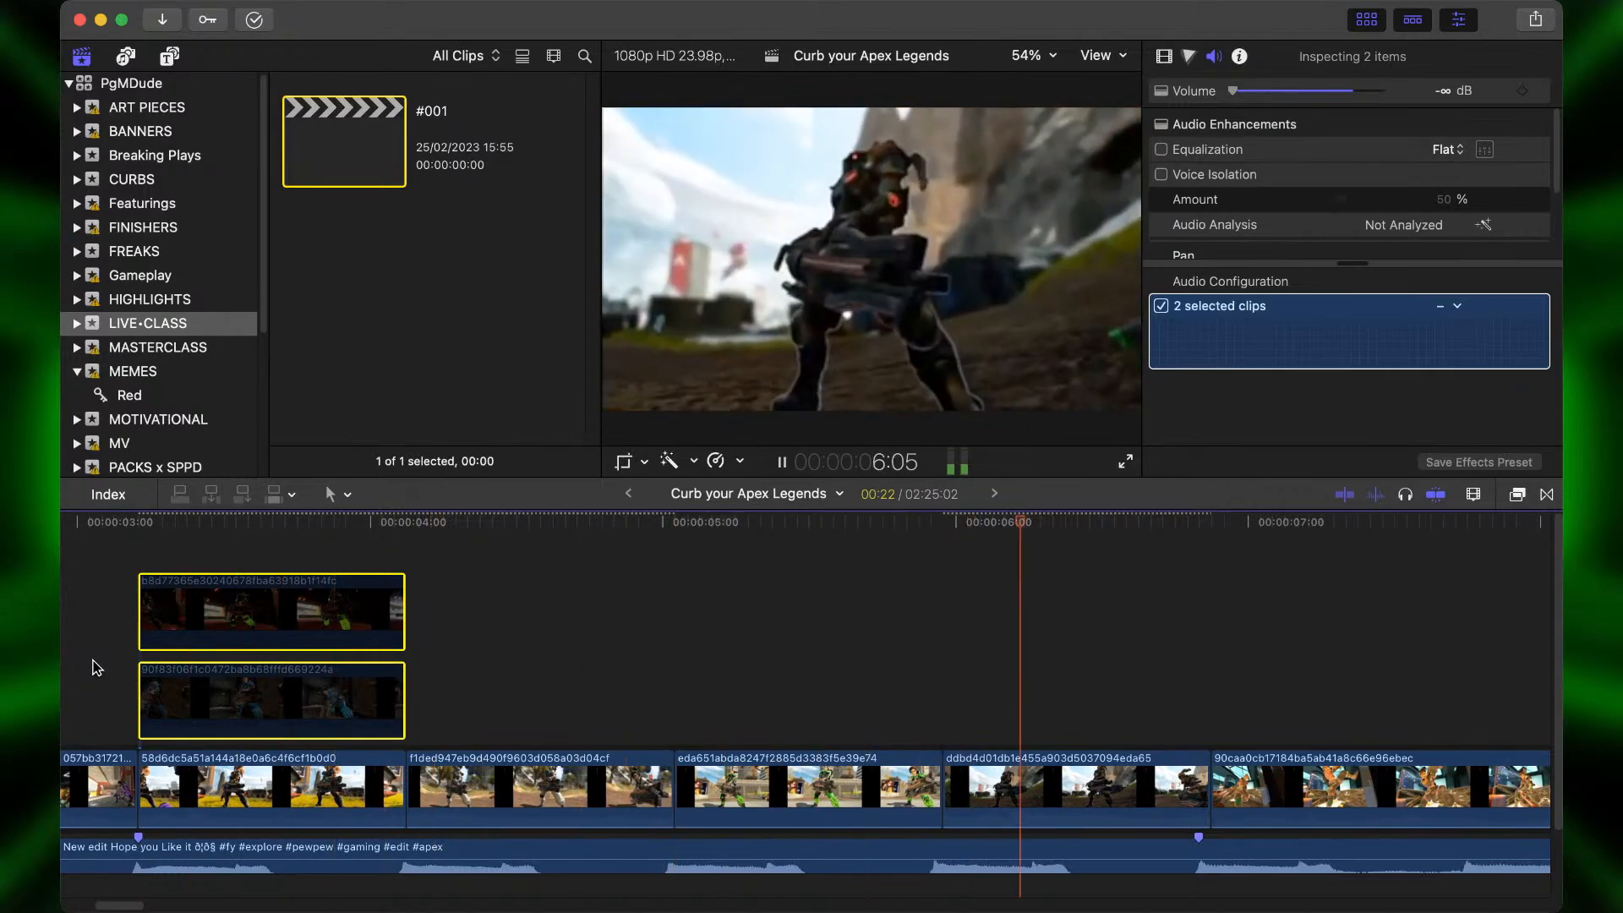
pyautogui.press('space')
# Cut the 90caa clip at 7:18 and delete the piece after the cut.
pyautogui.press('super+minus')
pyautogui.press('super+minus')
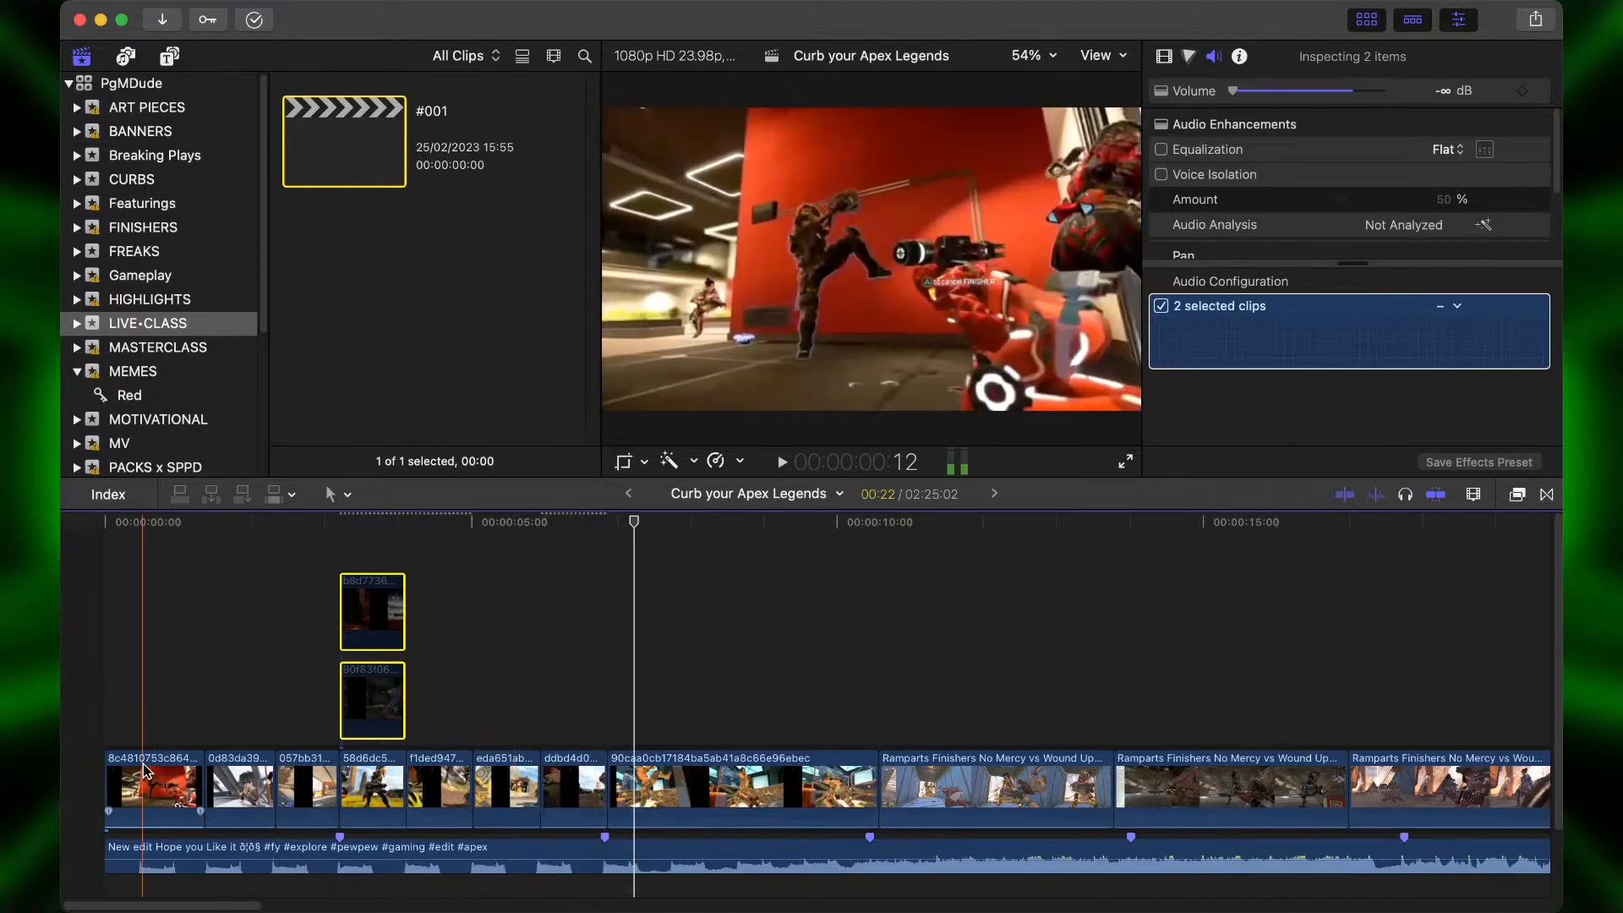
pyautogui.click(672, 800)
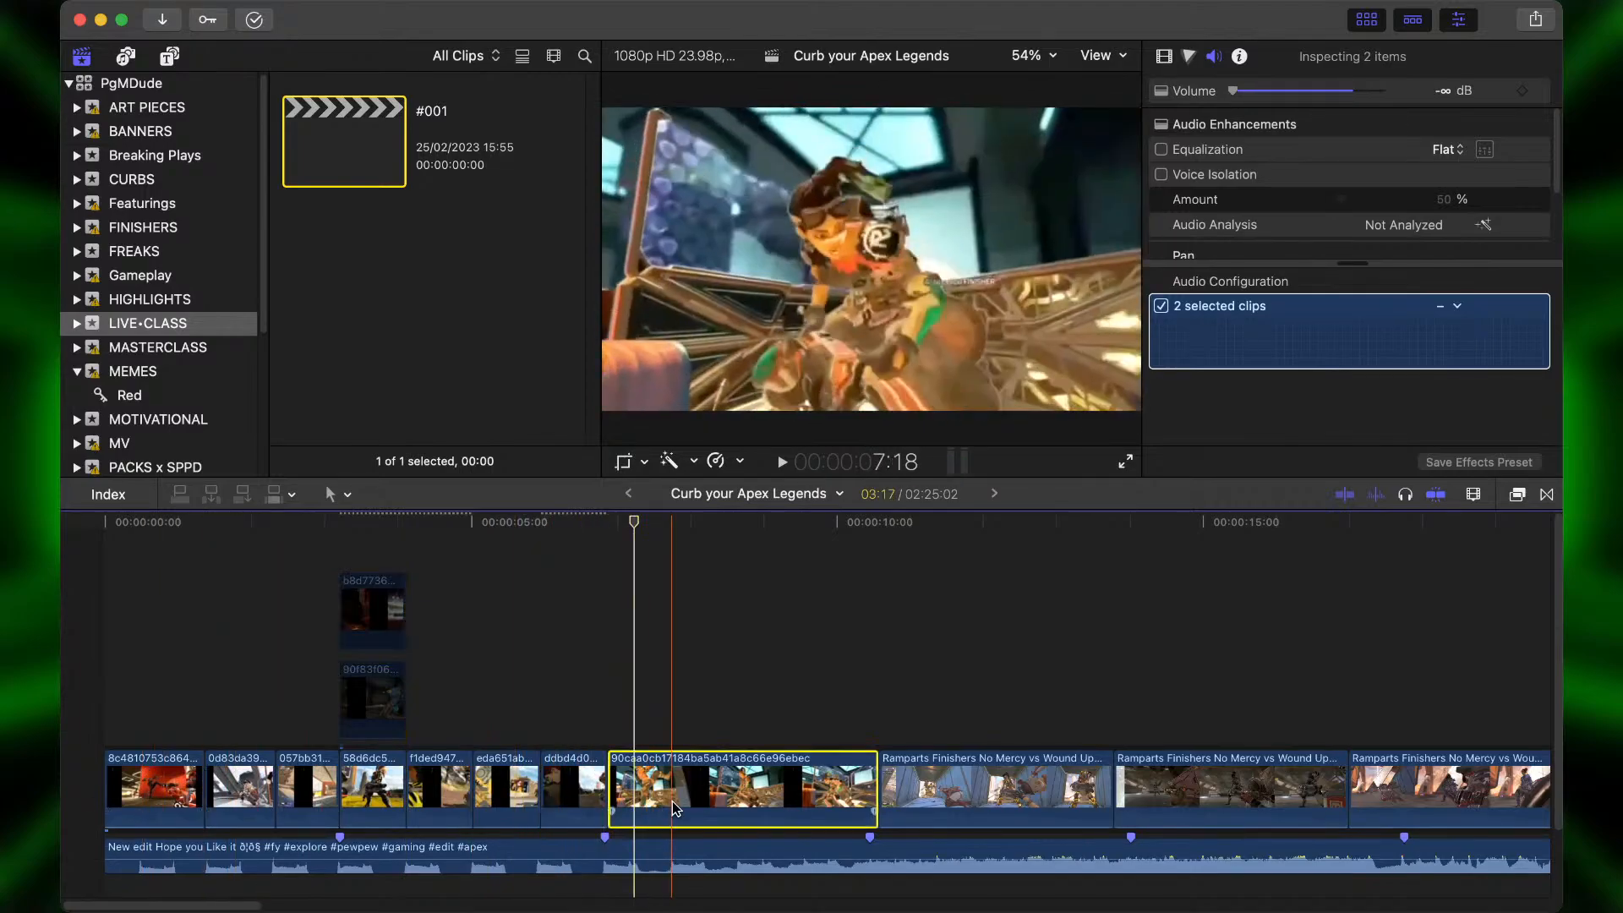
pyautogui.press('super+b')
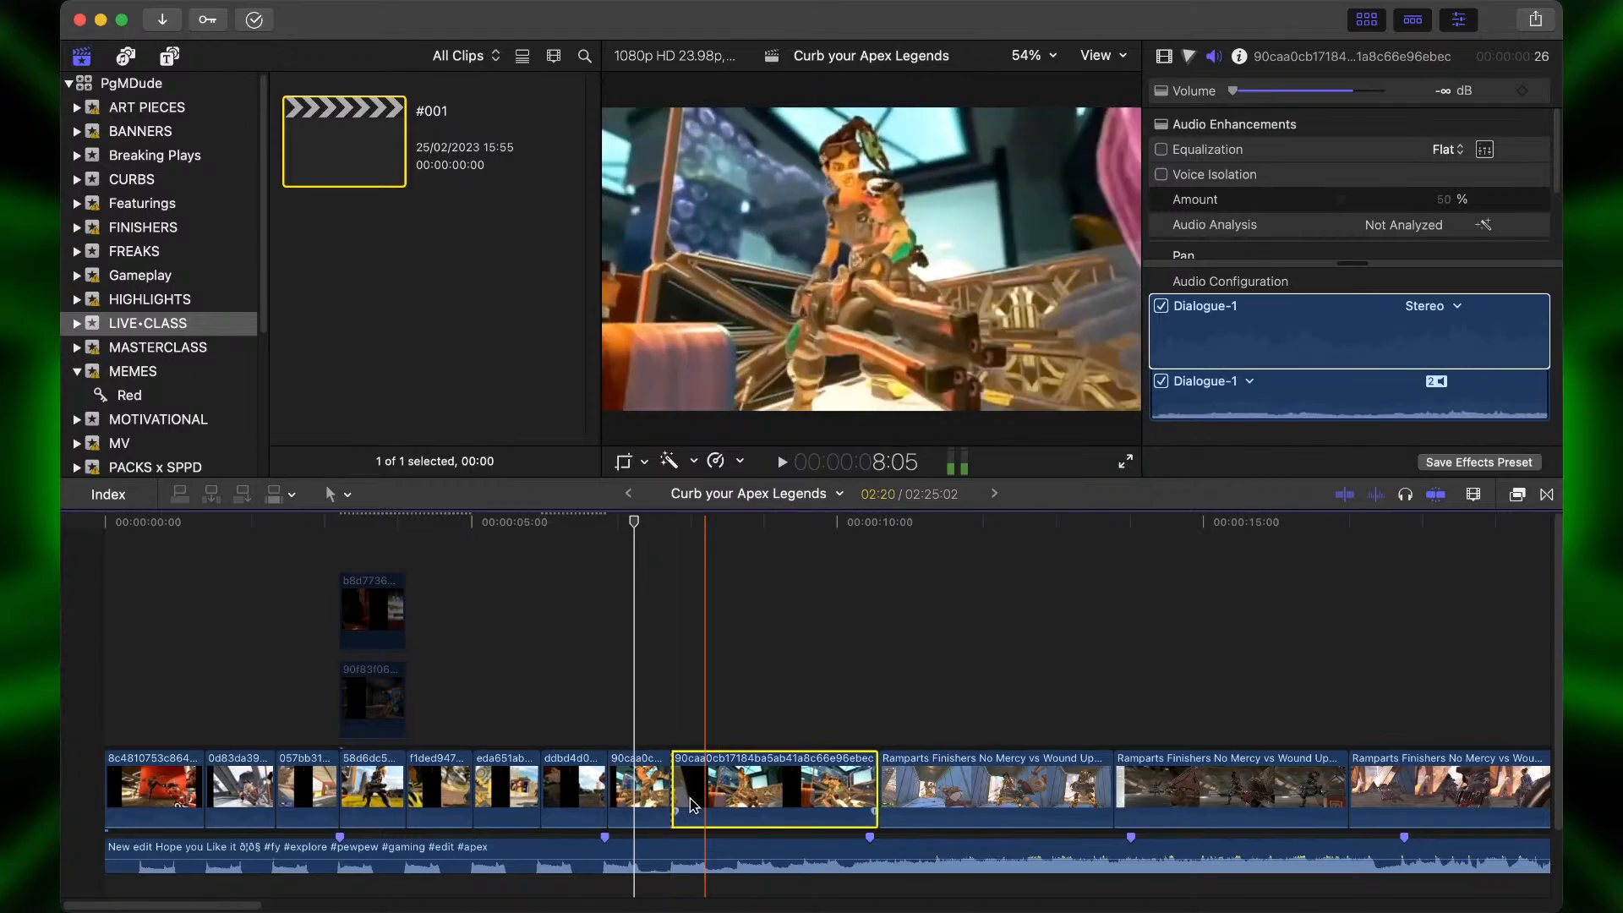
pyautogui.press('Delete')
# Set the four Ramparts Finishers clips following the 90caa clip to its duration of 0:21.
pyautogui.click(640, 792)
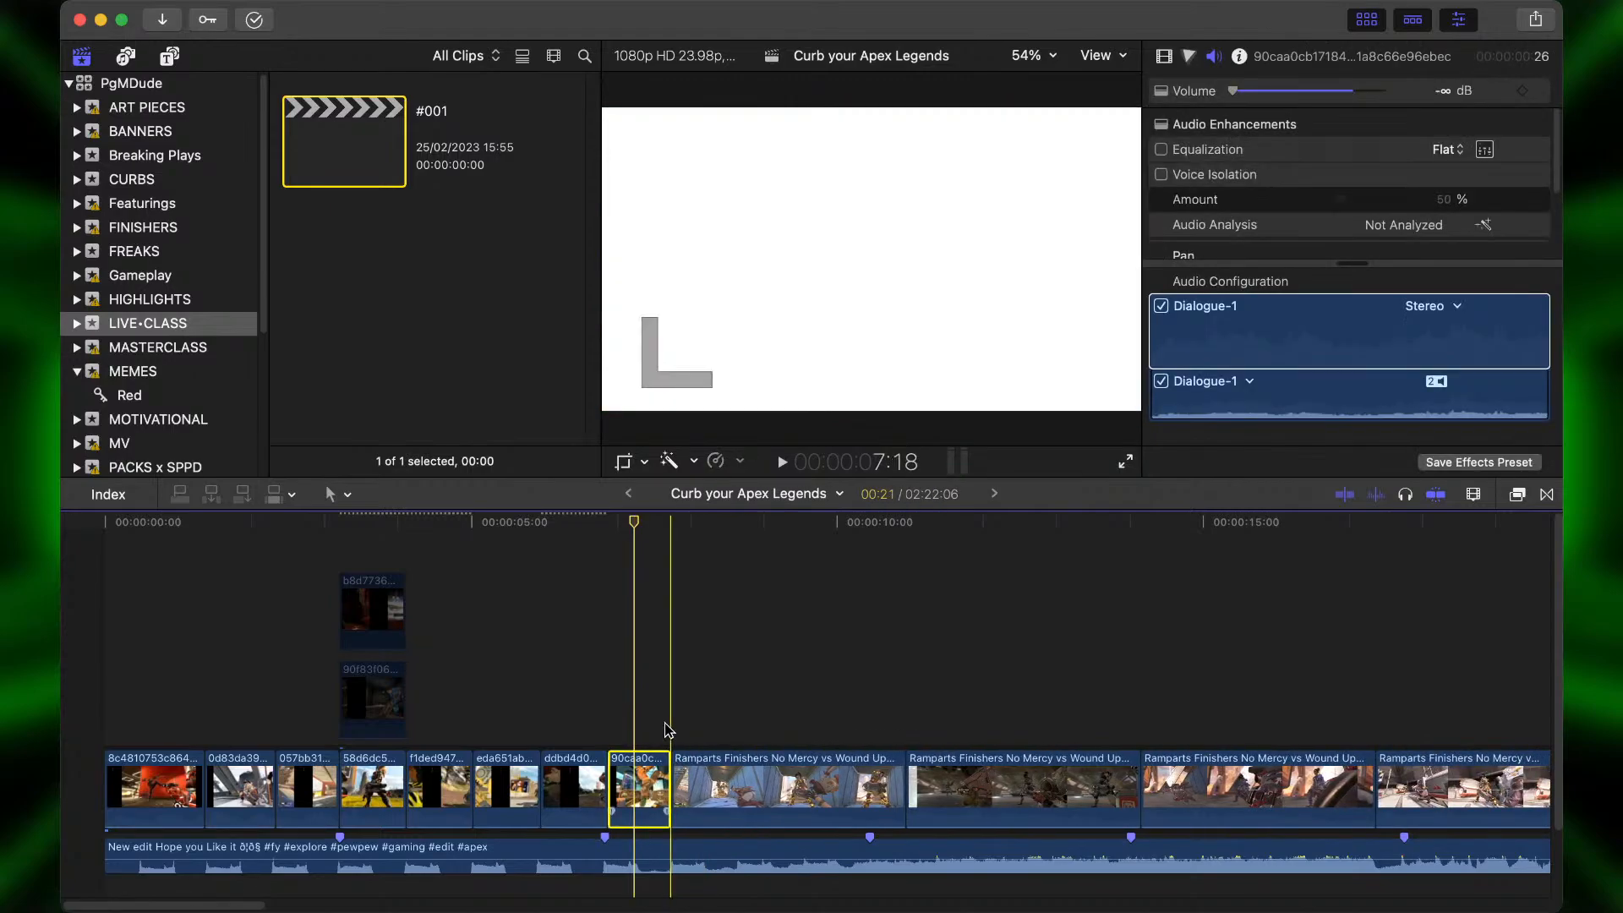
pyautogui.moveTo(670, 706); pyautogui.dragTo(1381, 790)
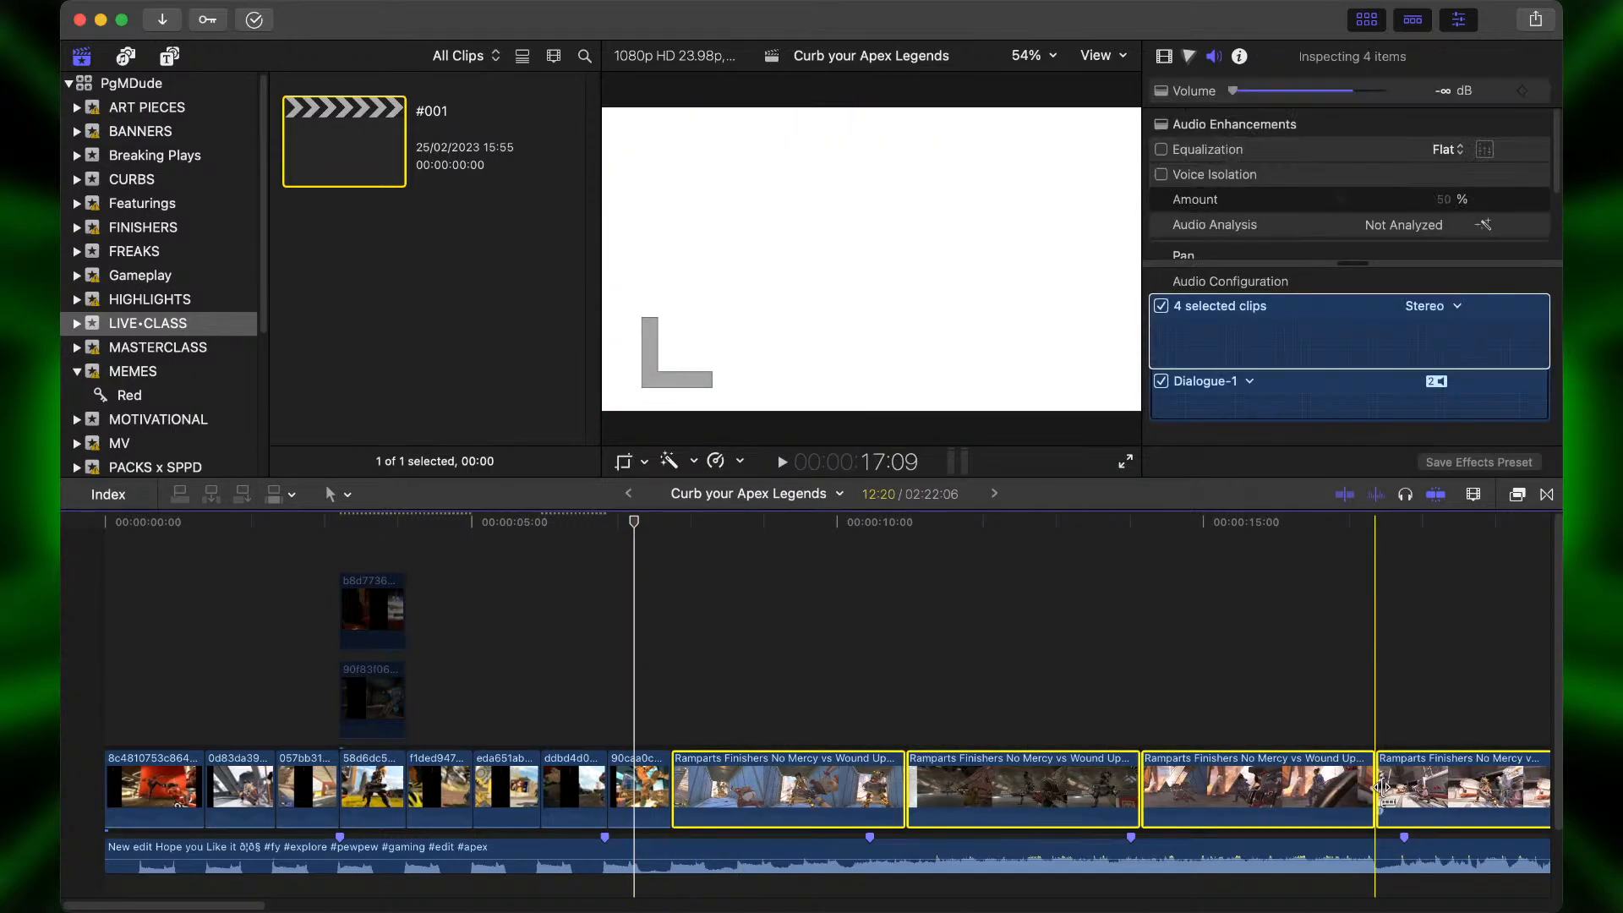
pyautogui.press('Return')
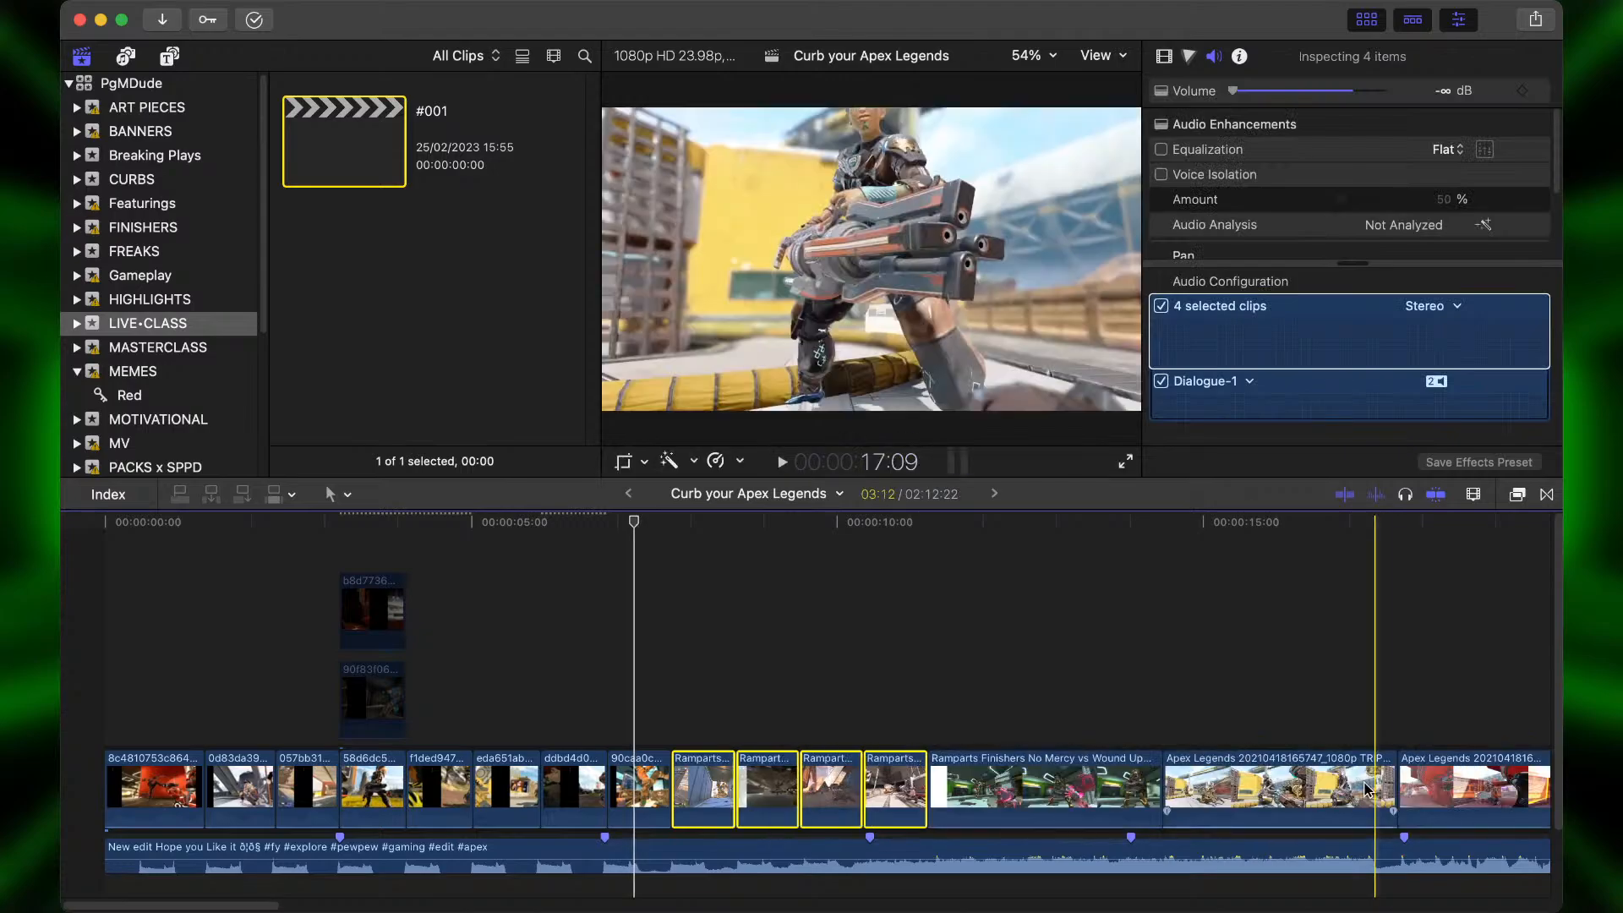
# Play back the shortened Ramparts Finishers clips to check their cuts against the music.
pyautogui.press('super+equal')
pyautogui.hscroll(2, 125, 678)
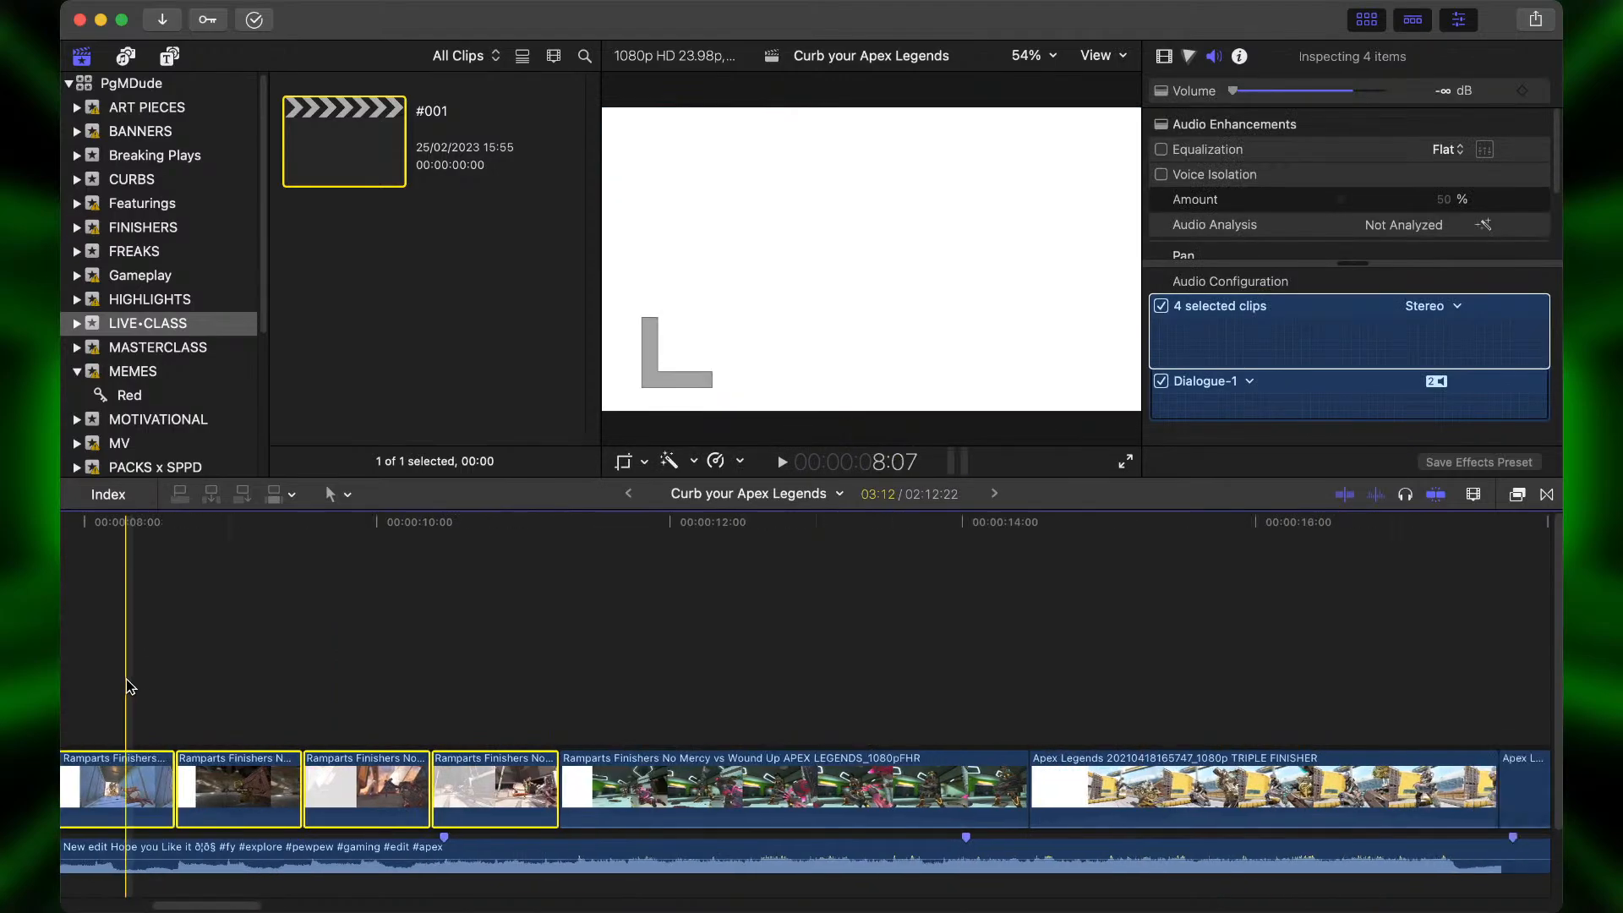
pyautogui.hscroll(-4, 125, 678)
pyautogui.click(174, 674)
pyautogui.press('space')
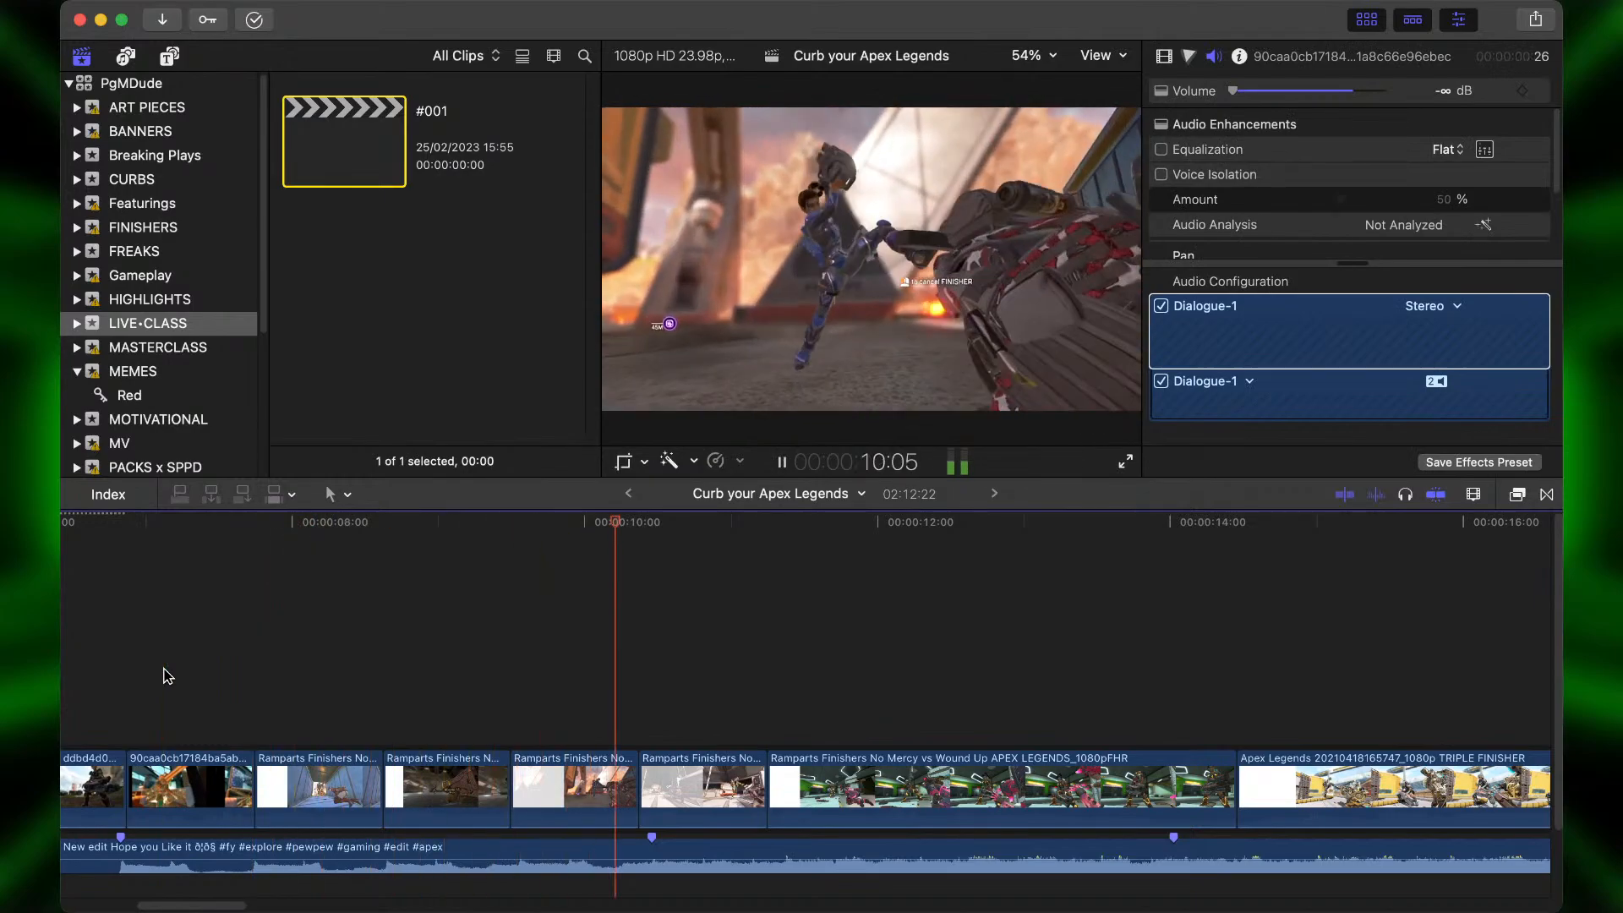
pyautogui.press('space')
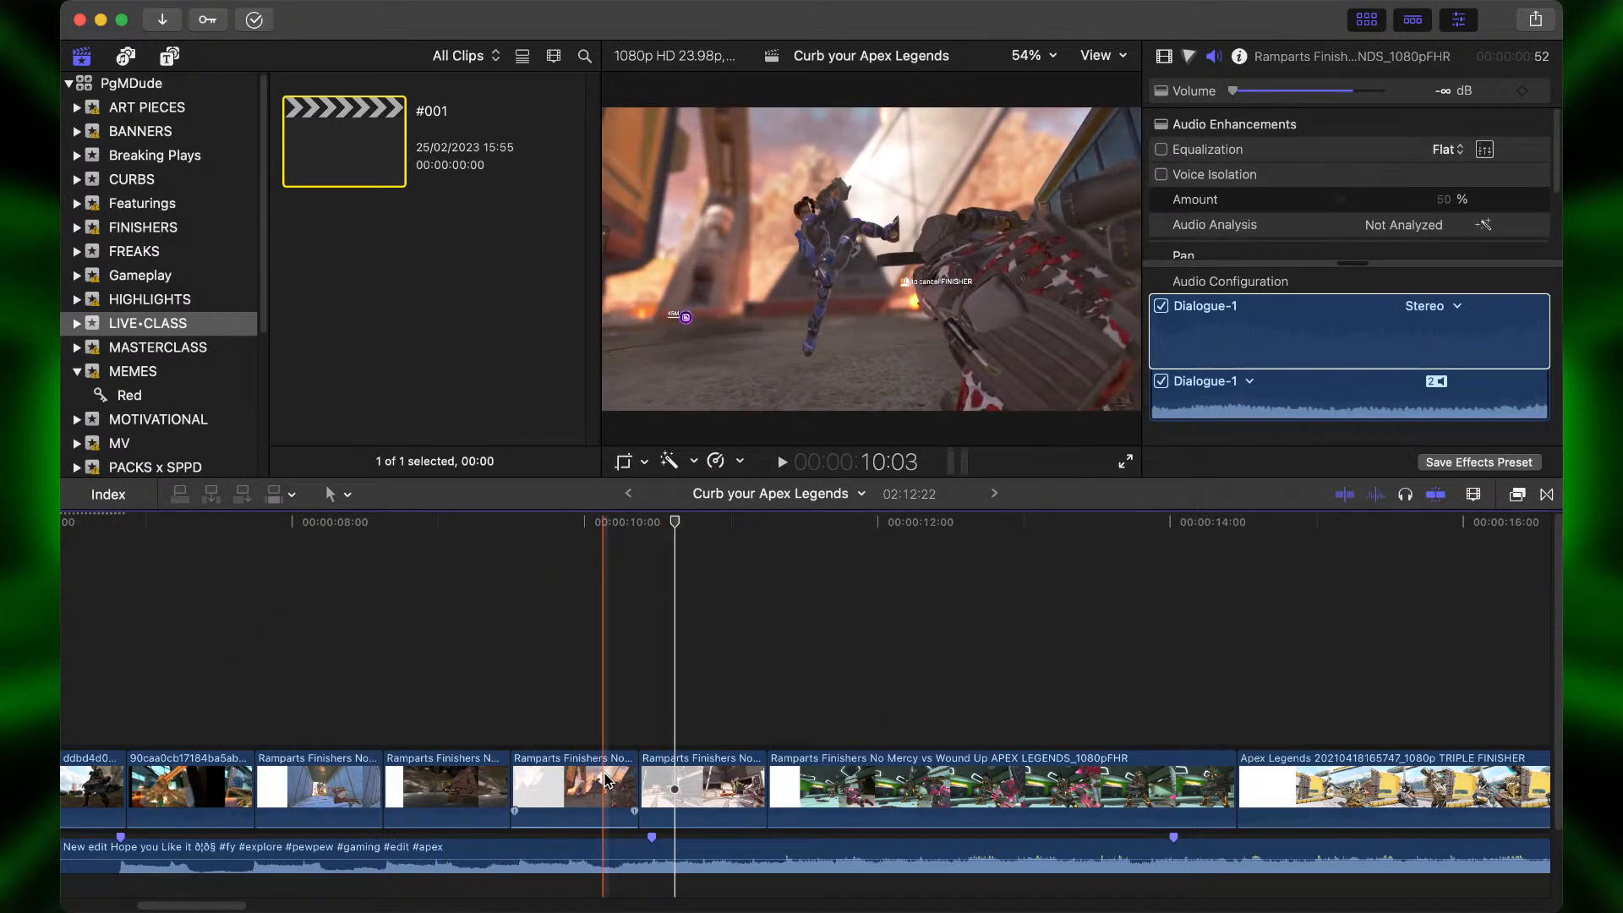
# Examine how the cuts of the f1ded, eda65 and ddbd4 clips line up with the music waveform.
pyautogui.hotkey('shift', 'z')
pyautogui.press('super+=')
pyautogui.press('super+=')
pyautogui.press('super+=')
pyautogui.press('super+=')
pyautogui.press('super+=')
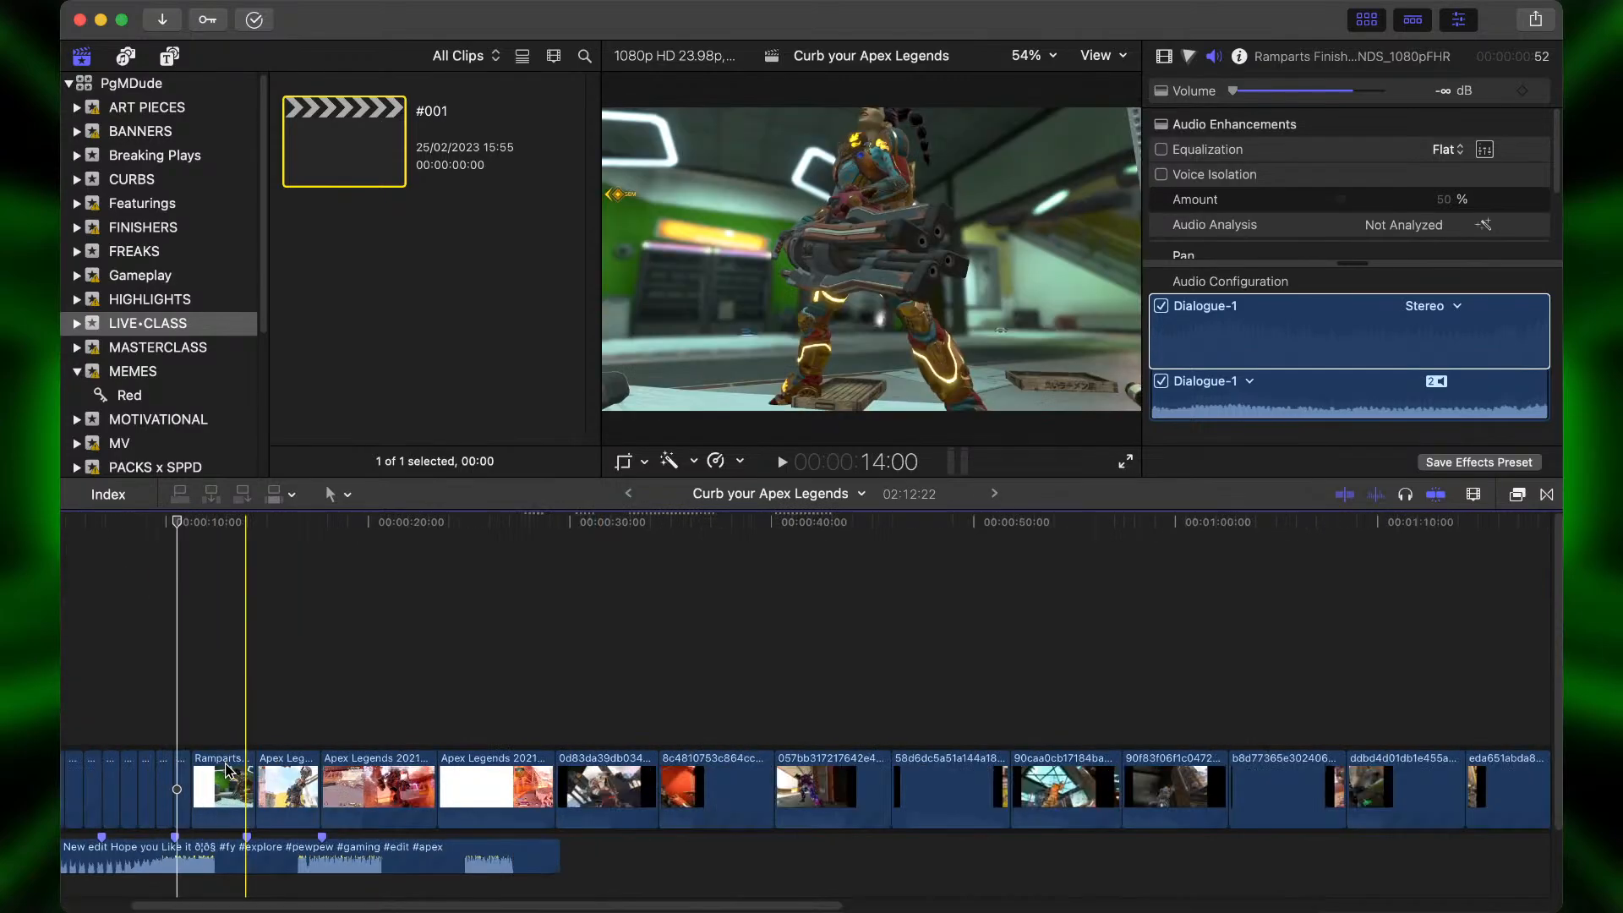
pyautogui.hscroll(-15, 226, 769)
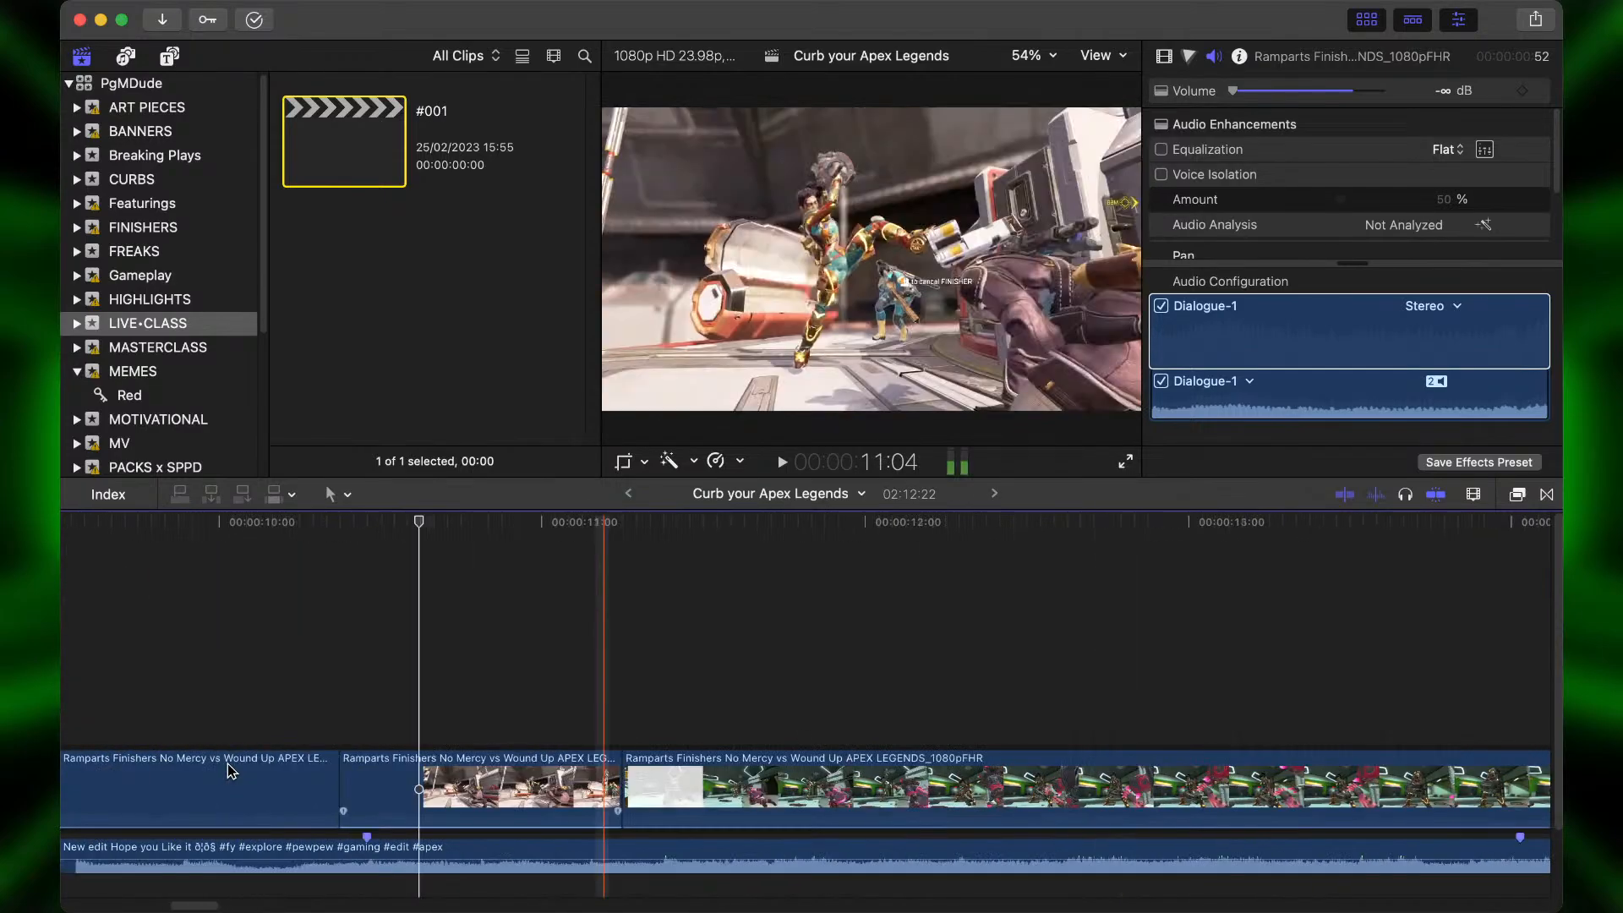
pyautogui.press('super+=')
pyautogui.press('super+=')
pyautogui.press('super+-')
pyautogui.hscroll(-10, 227, 770)
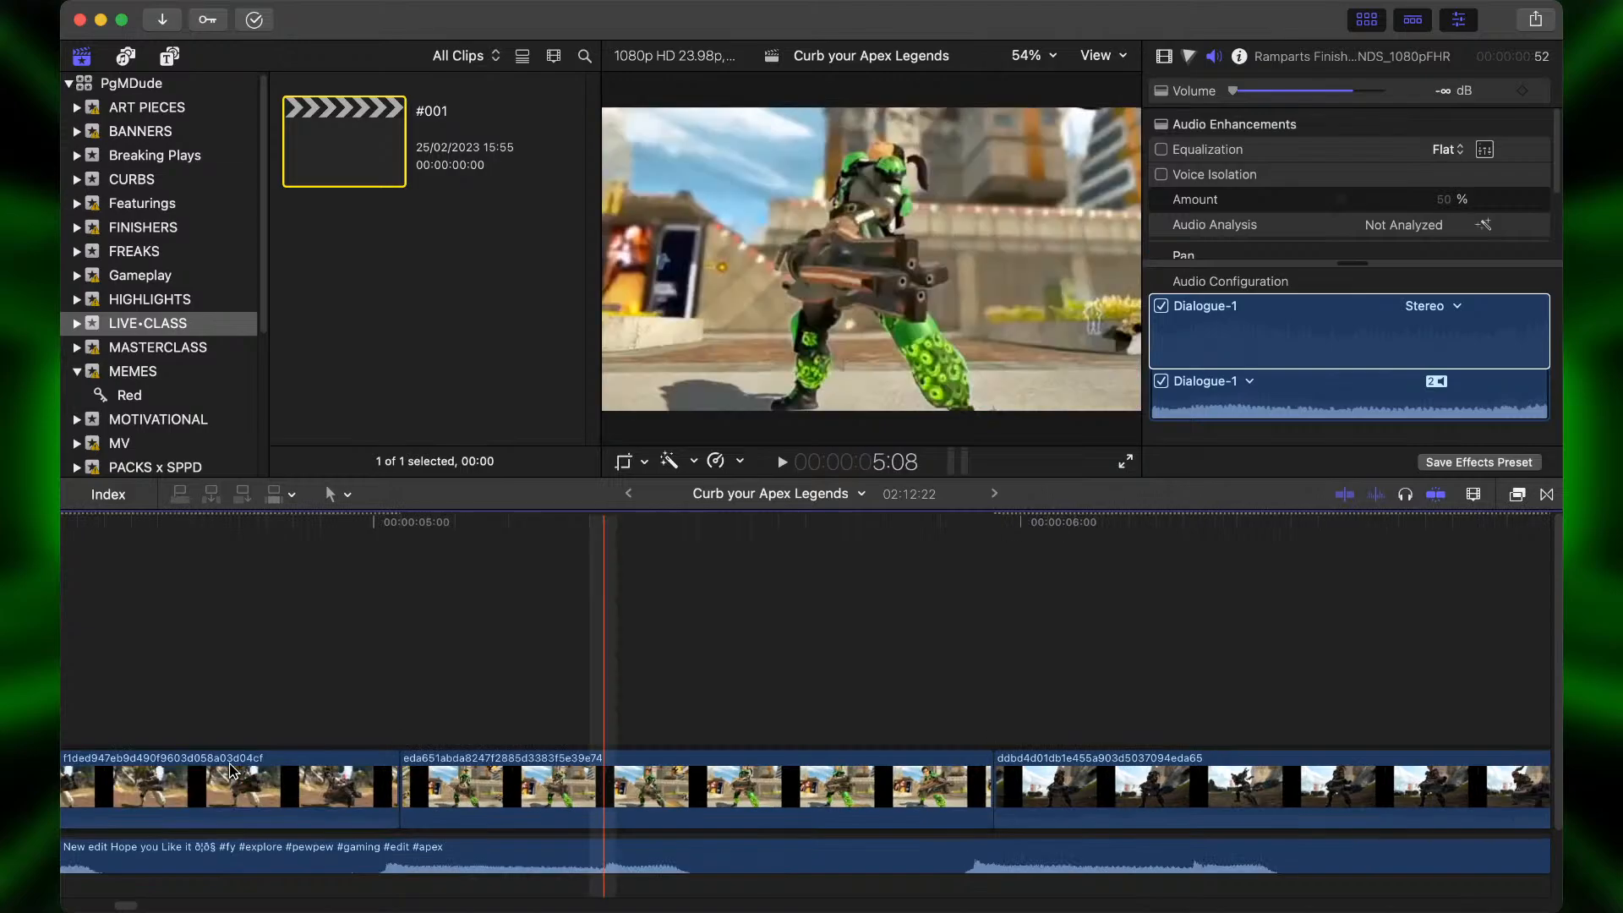
pyautogui.hscroll(10, 900, 788)
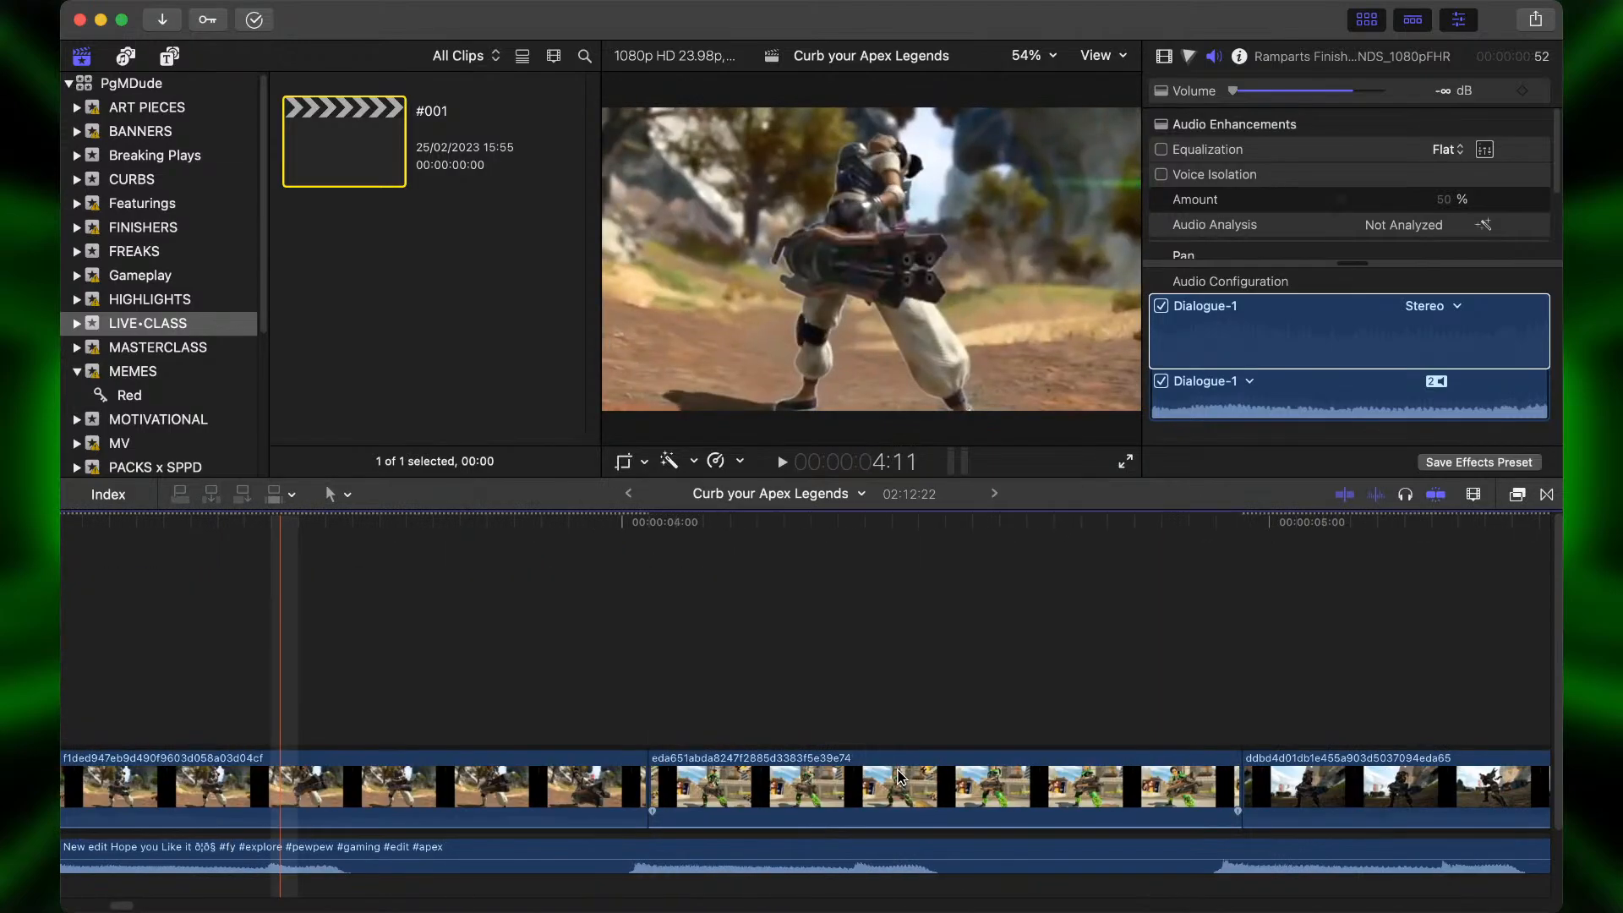
# Slip the footage inside the 90caa0cb clip near 7 seconds using the Trim tool, keeping its timeline position.
pyautogui.press('super+-')
pyautogui.click(697, 787)
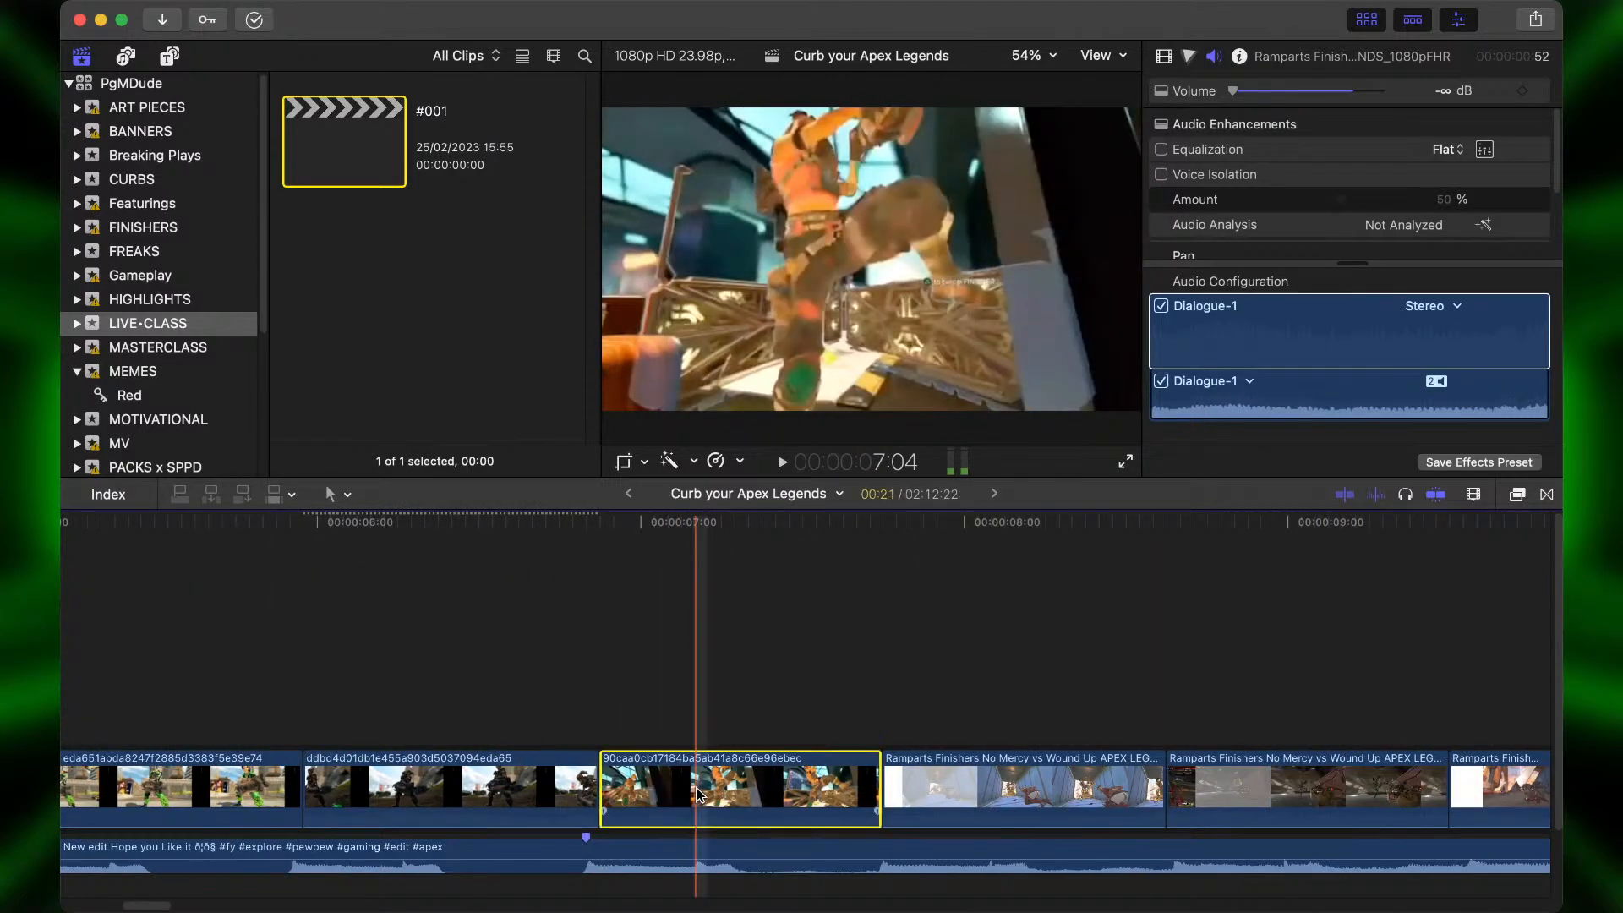
pyautogui.moveTo(609, 782); pyautogui.dragTo(626, 785)
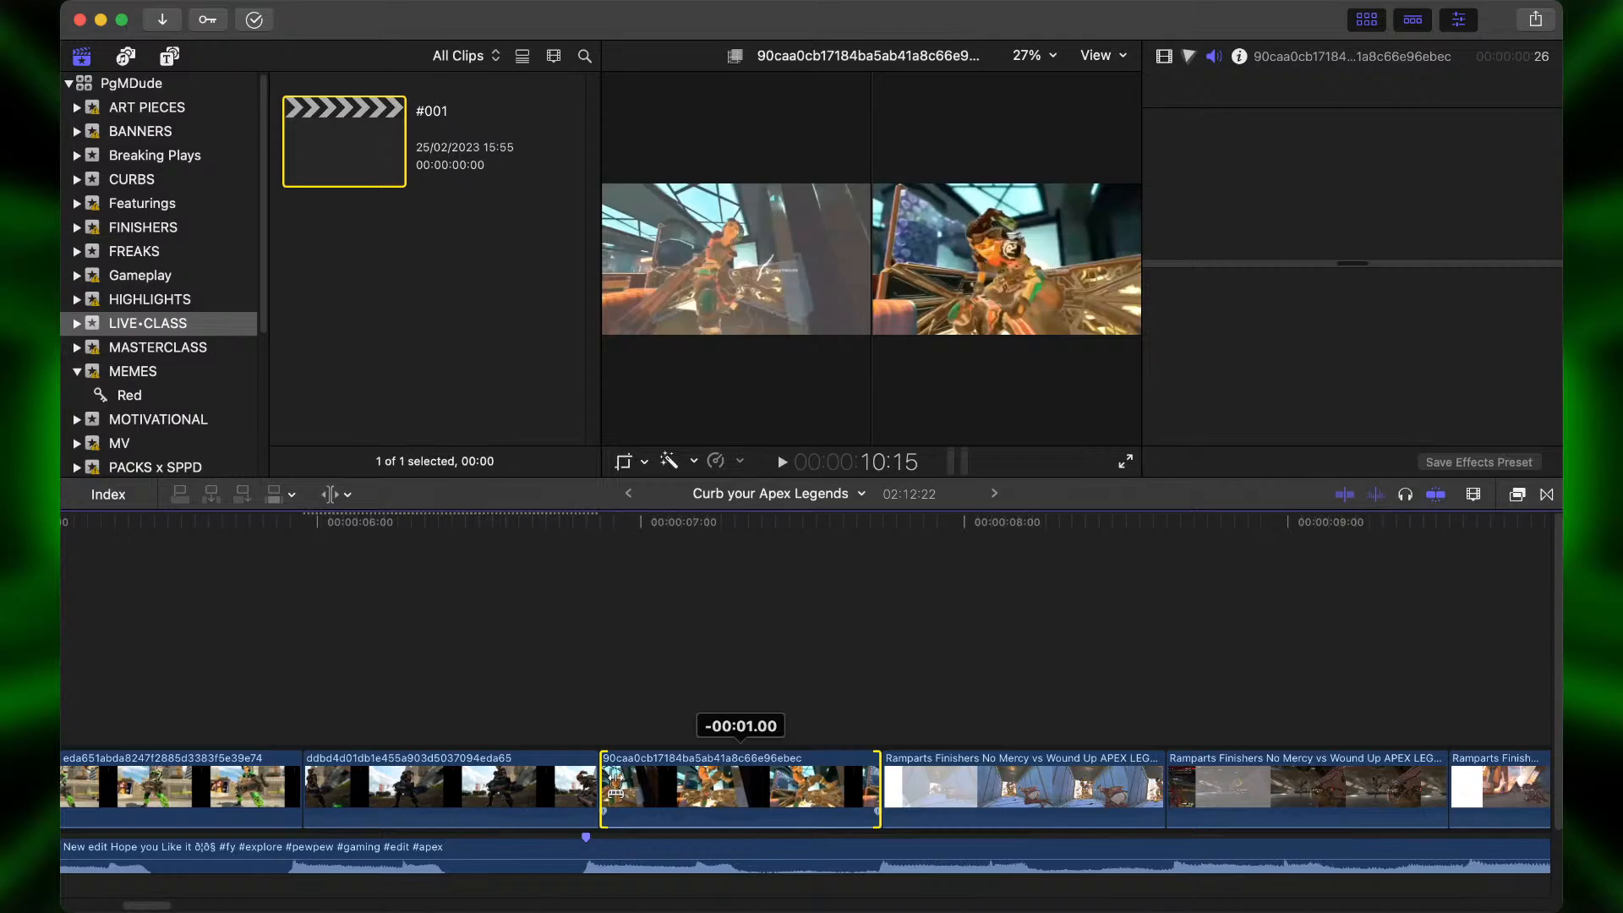
pyautogui.moveTo(615, 784); pyautogui.dragTo(607, 784)
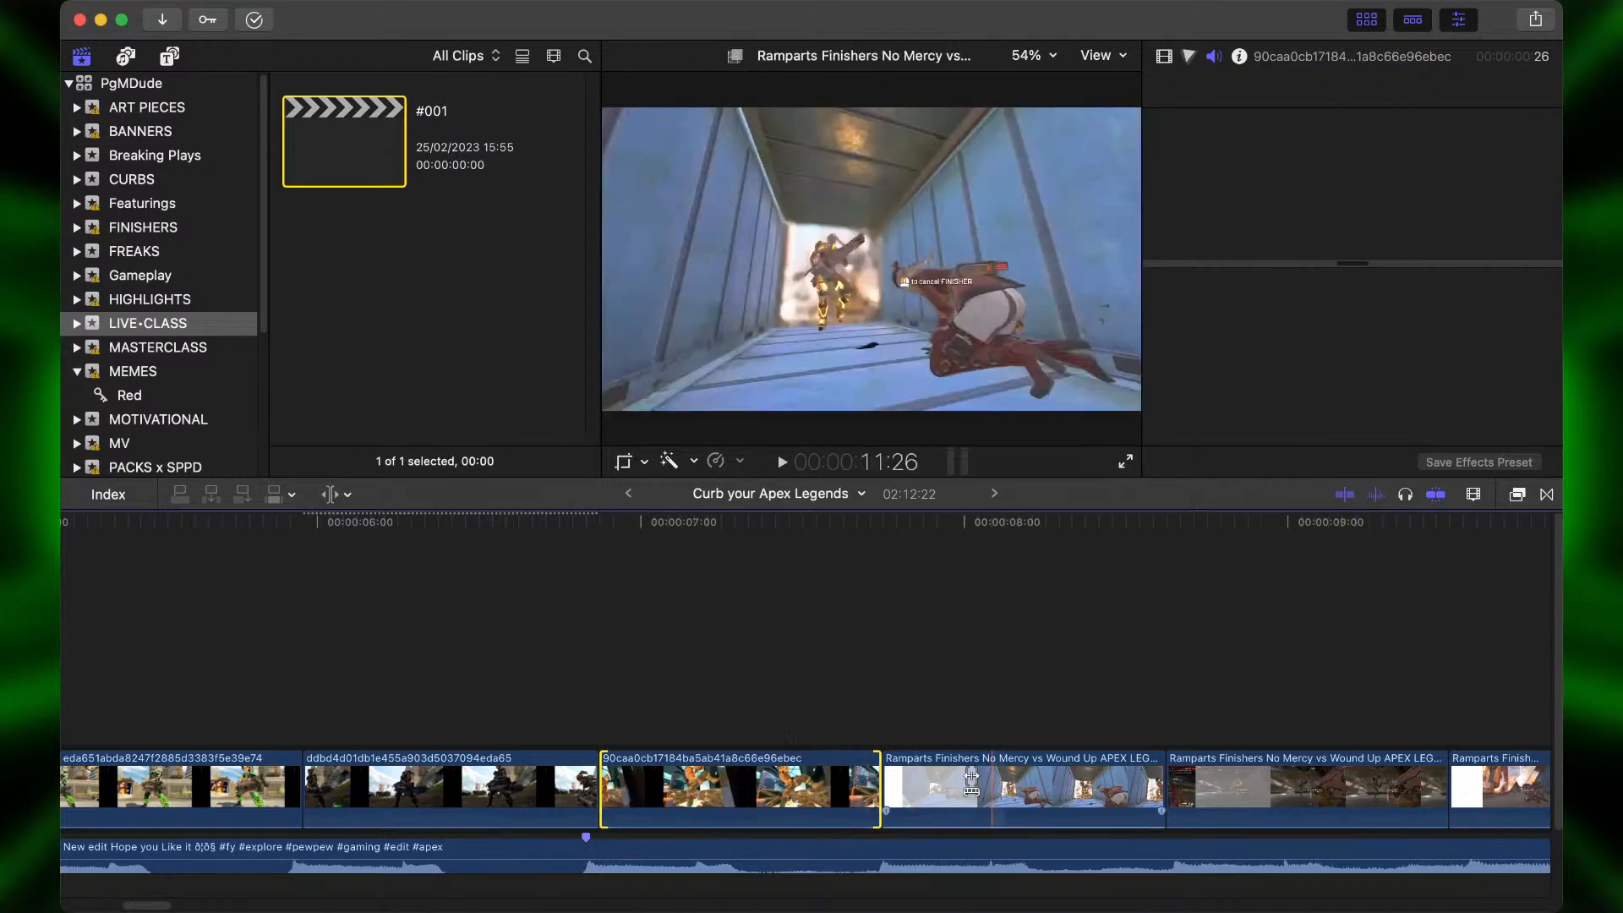
# Slip the footage inside the next three Ramparts Finishers clips so each shows a different part of its finisher.
pyautogui.moveTo(971, 779); pyautogui.dragTo(917, 772)
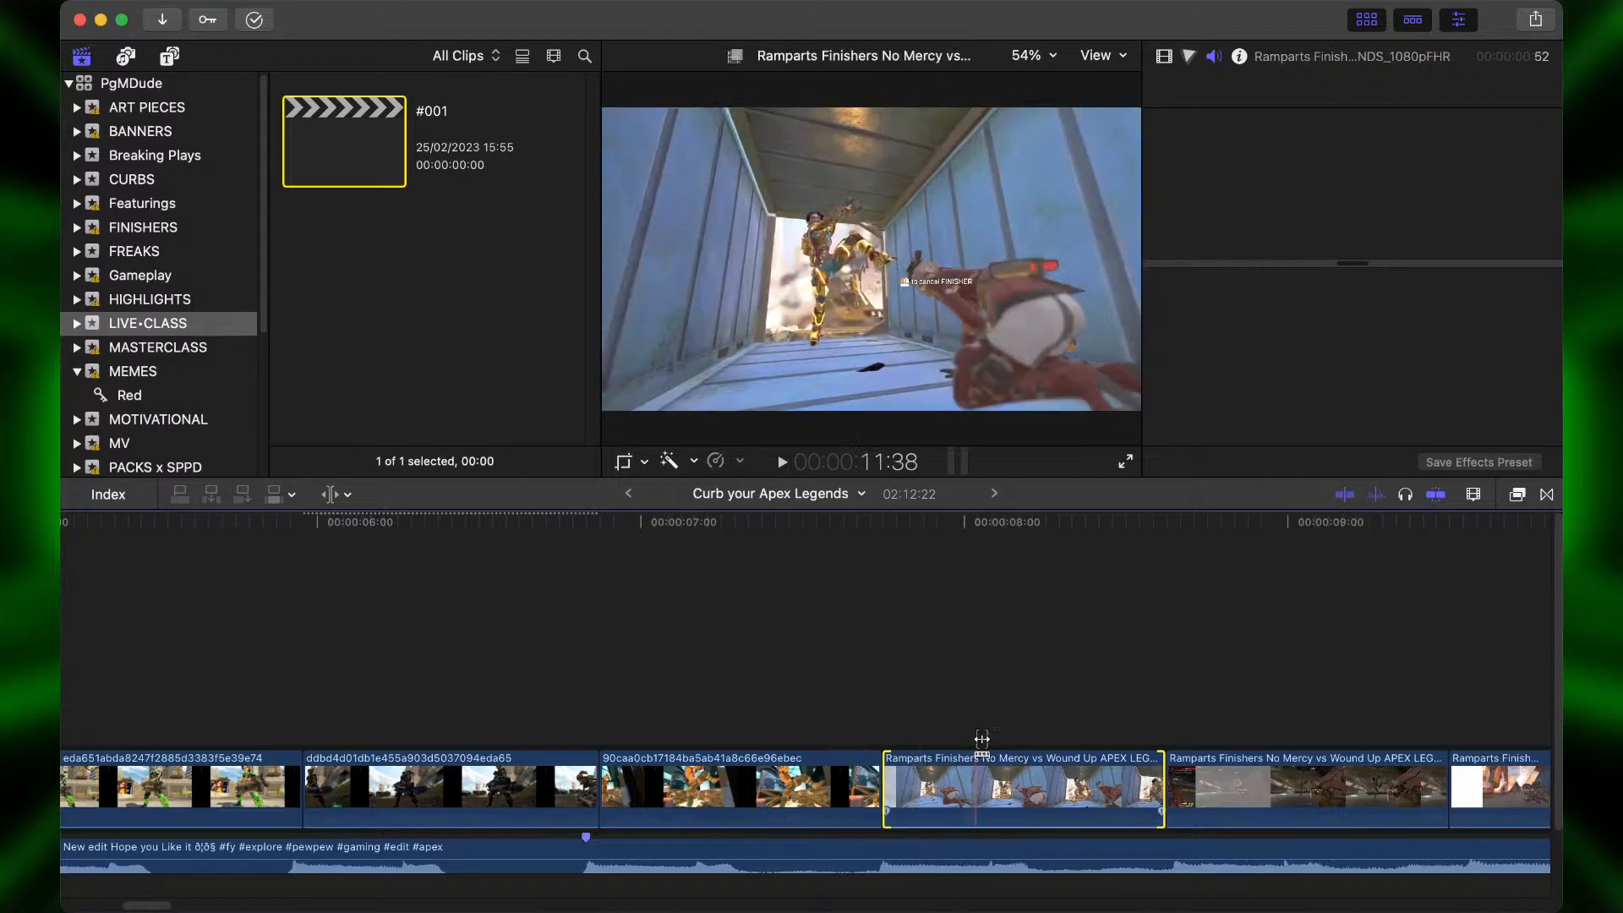
pyautogui.moveTo(1179, 778)
pyautogui.mouseDown()
pyautogui.moveTo(1197, 778)
pyautogui.moveTo(1176, 774)
pyautogui.mouseUp()
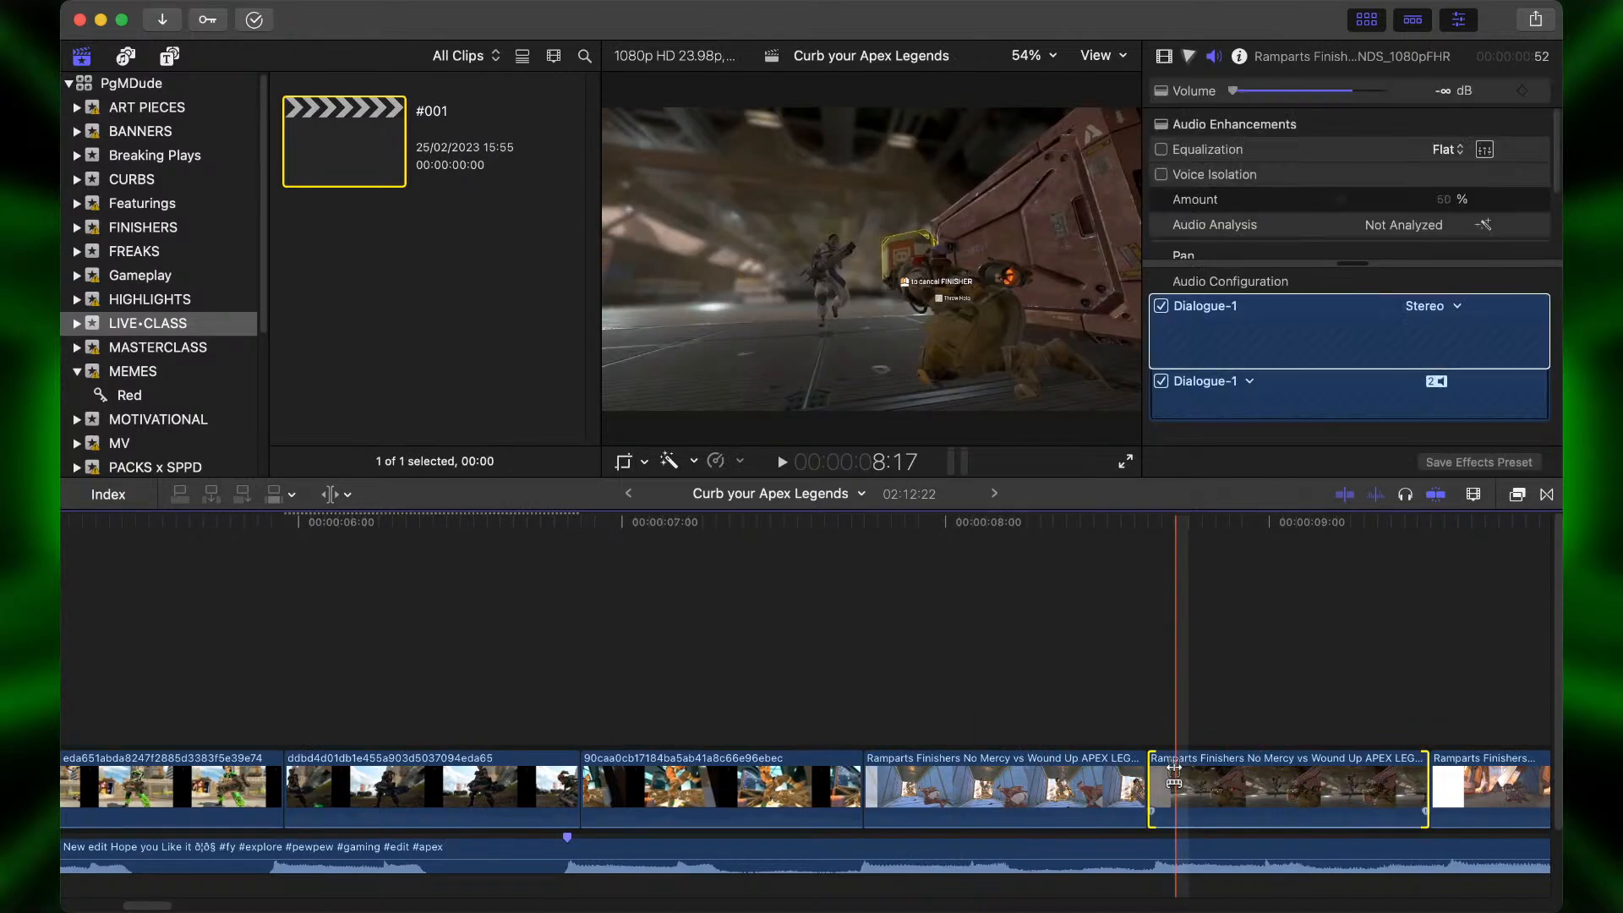
pyautogui.hscroll(5, 1168, 774)
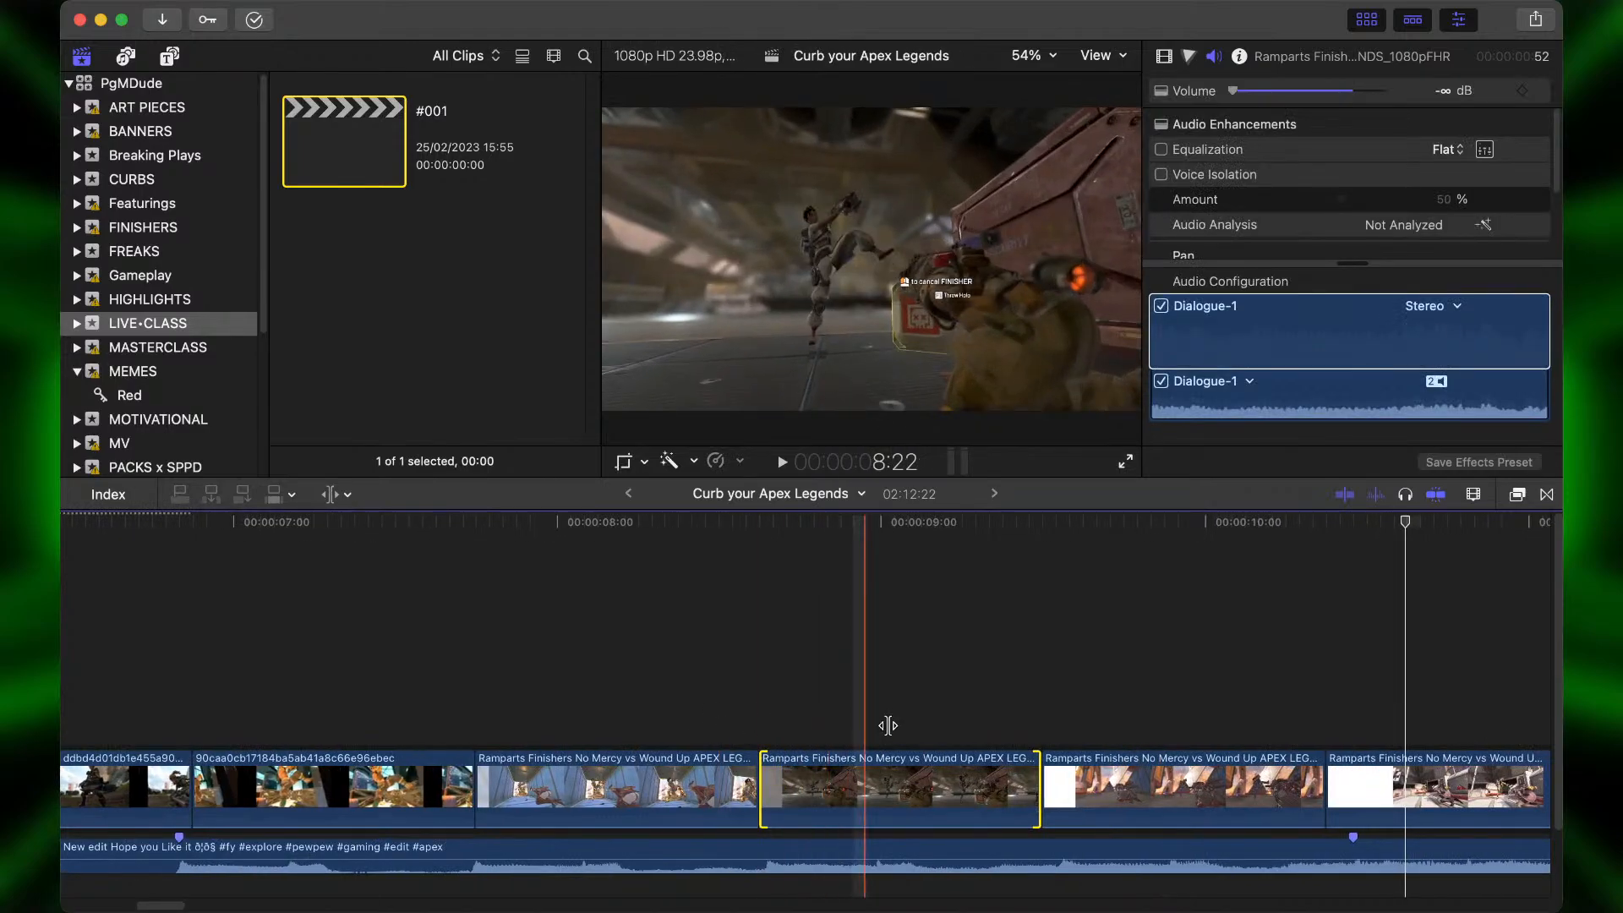
pyautogui.click(1177, 801)
pyautogui.moveTo(1177, 796); pyautogui.dragTo(1117, 788)
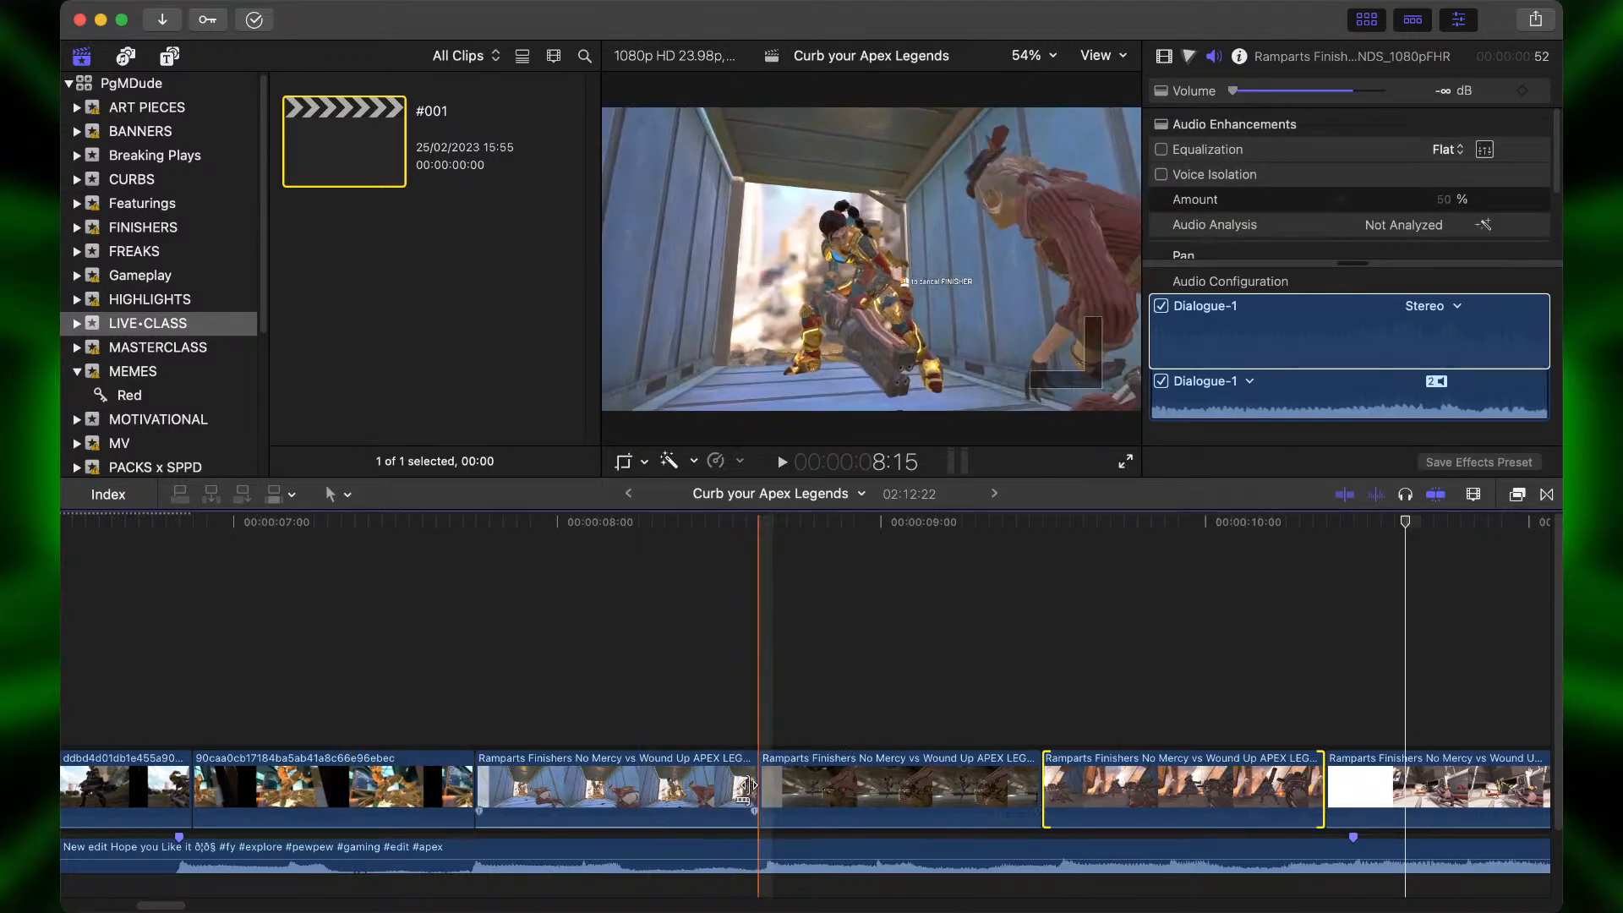
# Extend the ends of the first and third Ramparts Finishers clips by one frame each, aligning the cut with the 10:11 music marker.
pyautogui.press('super+equal')
pyautogui.moveTo(750, 785); pyautogui.dragTo(781, 786)
pyautogui.press('space')
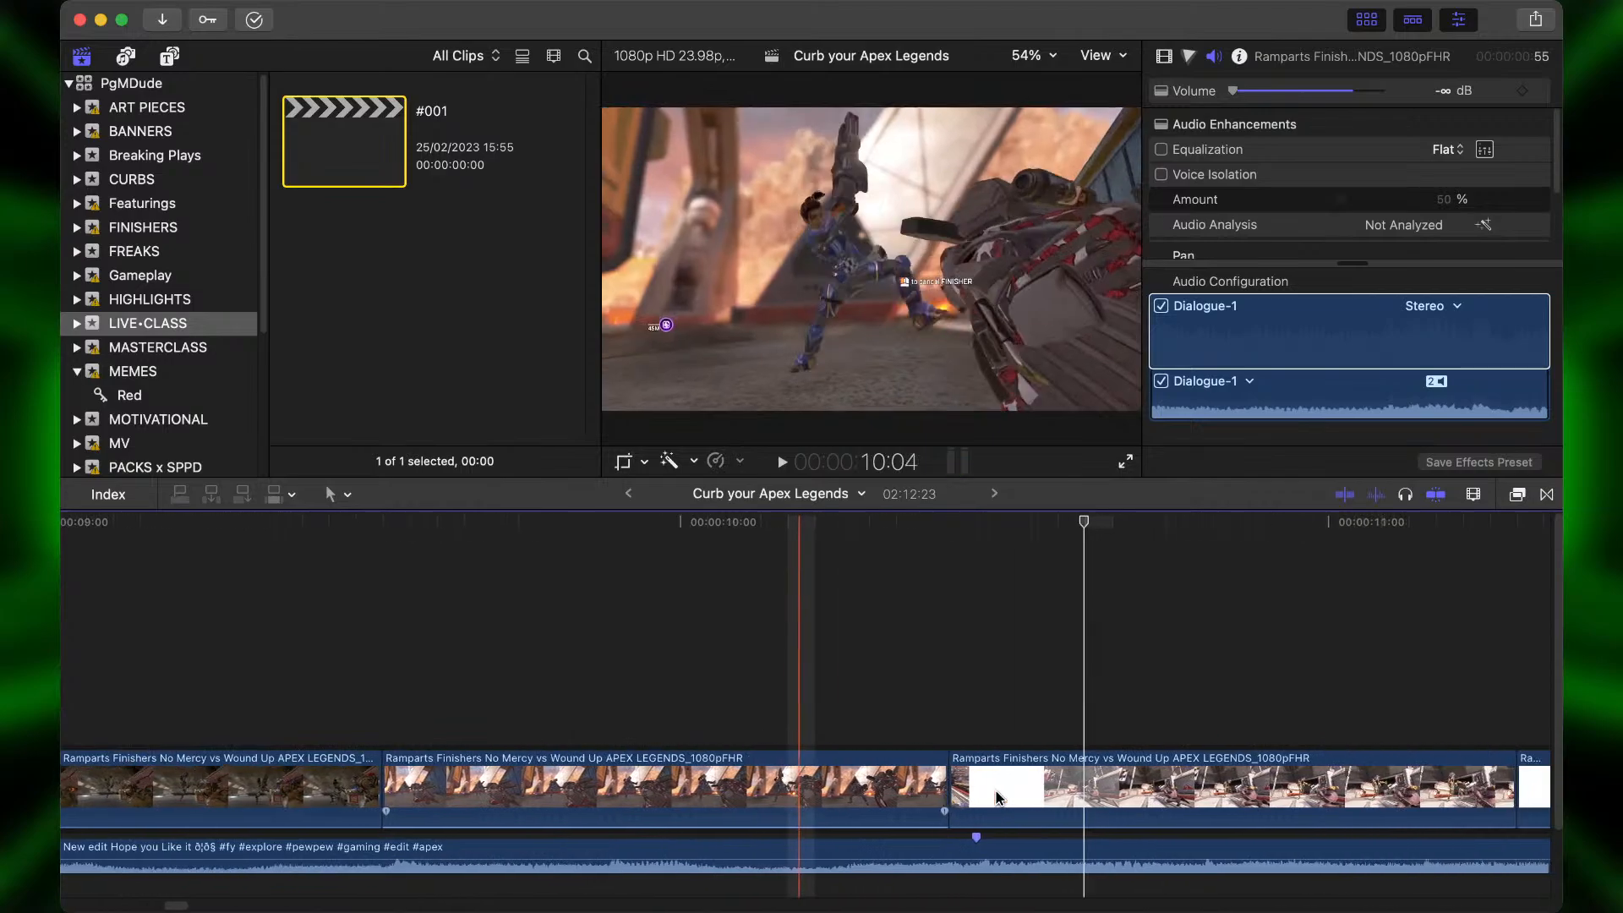
pyautogui.moveTo(930, 784); pyautogui.dragTo(969, 792)
pyautogui.press('super+minus')
pyautogui.press('super+minus')
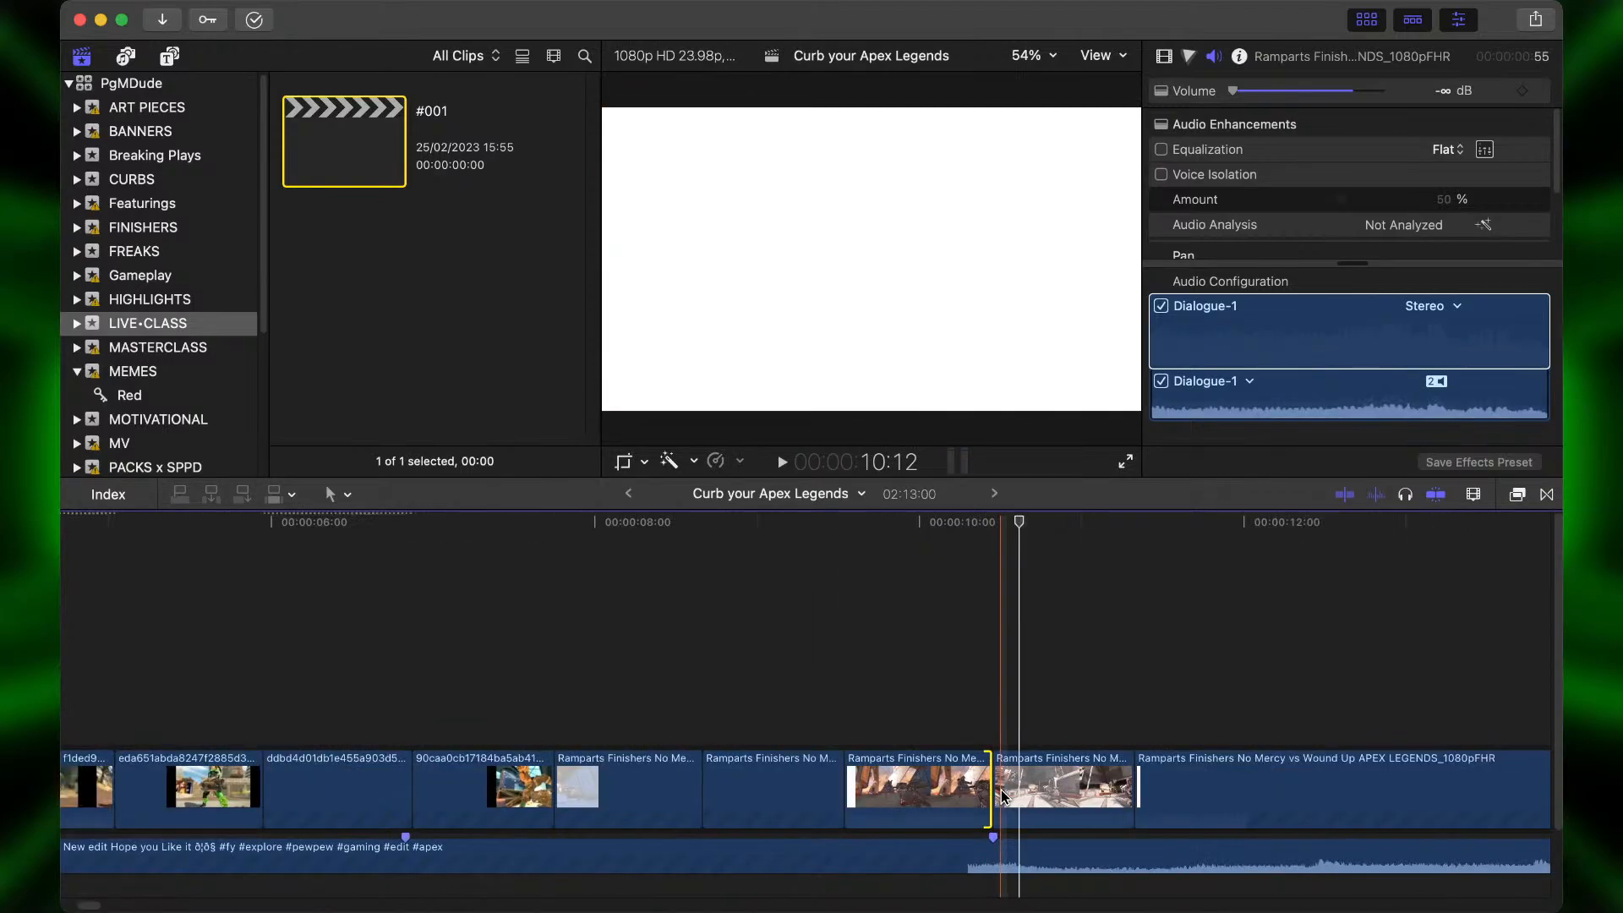
# Disable the Ramparts Finishers clip at the 10:11 marker, insert the two connected clips before it as enabled clips, and preview them.
pyautogui.click(1045, 788)
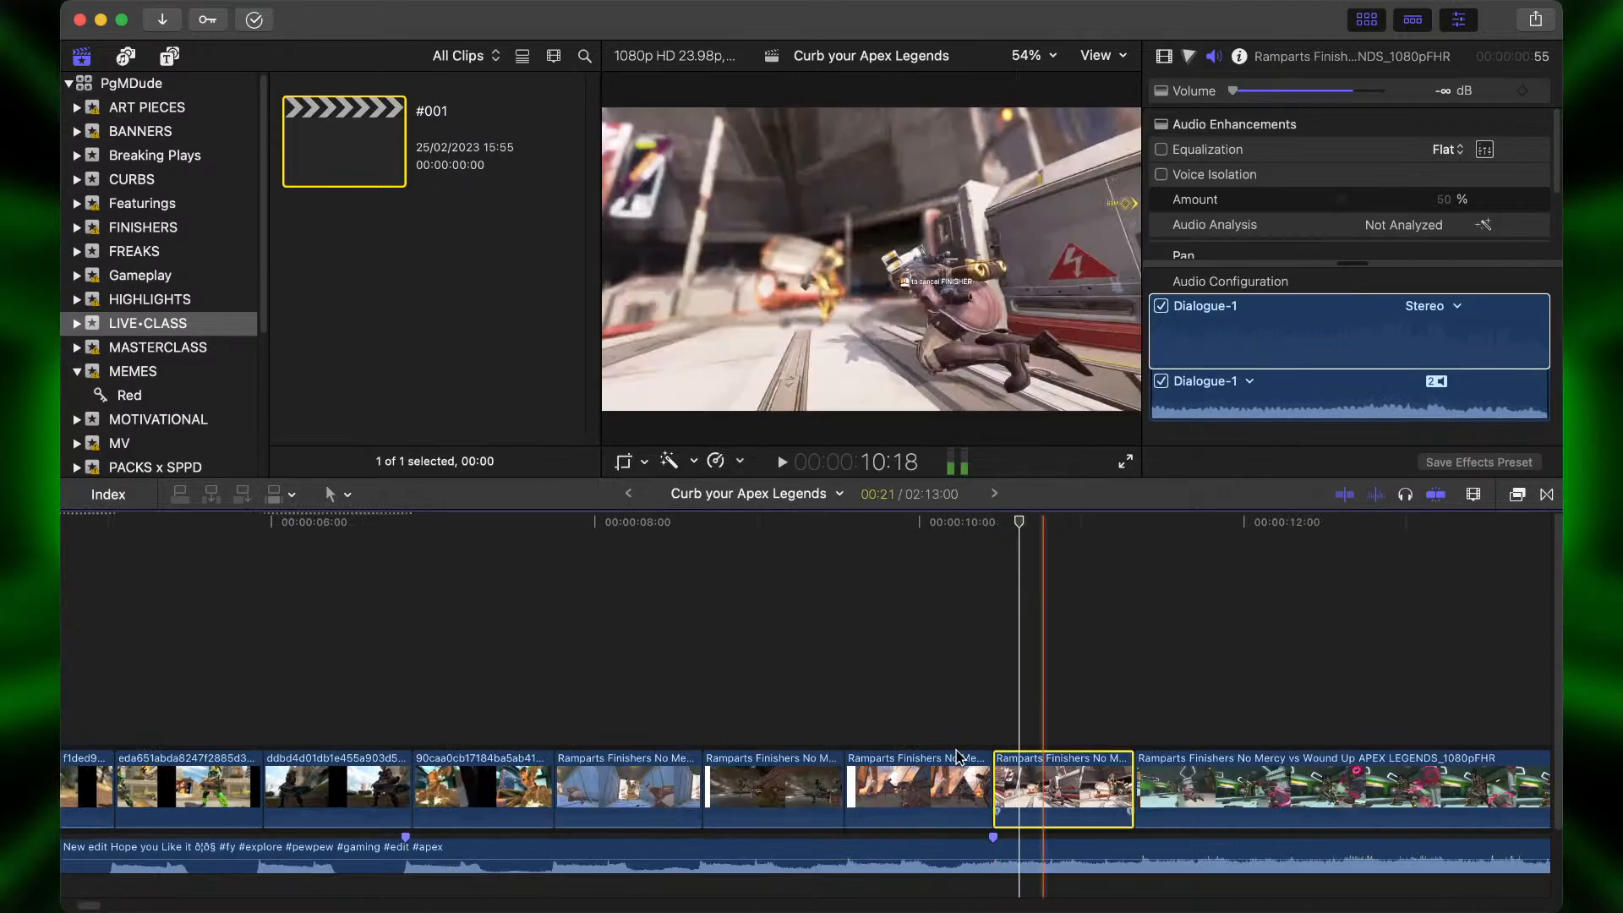
pyautogui.press('v')
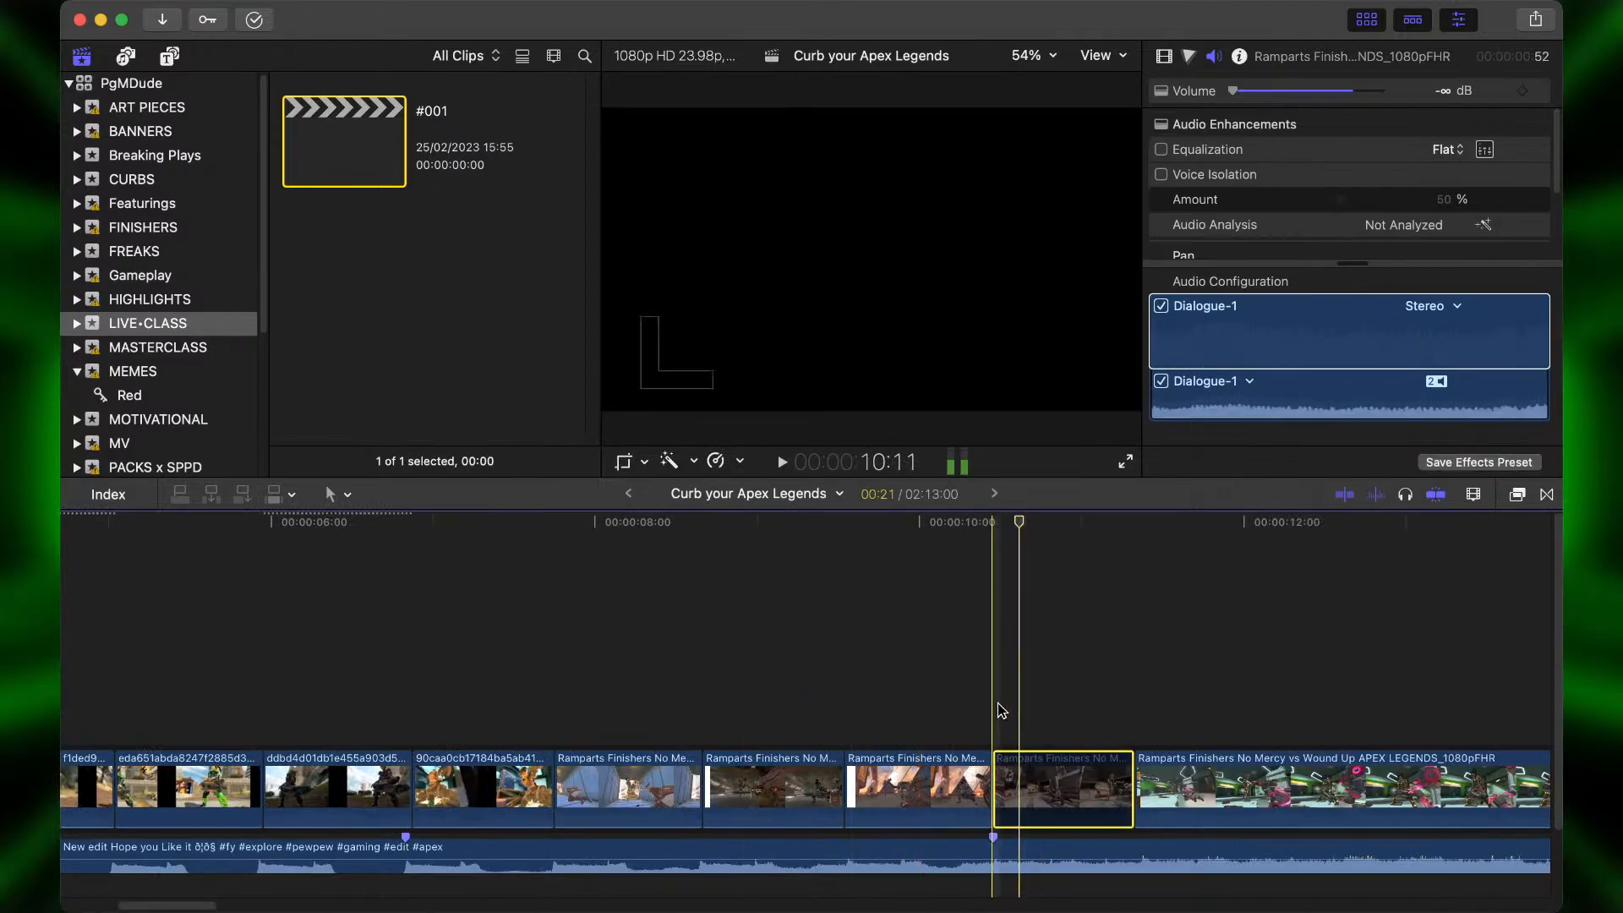
pyautogui.press('super+minus')
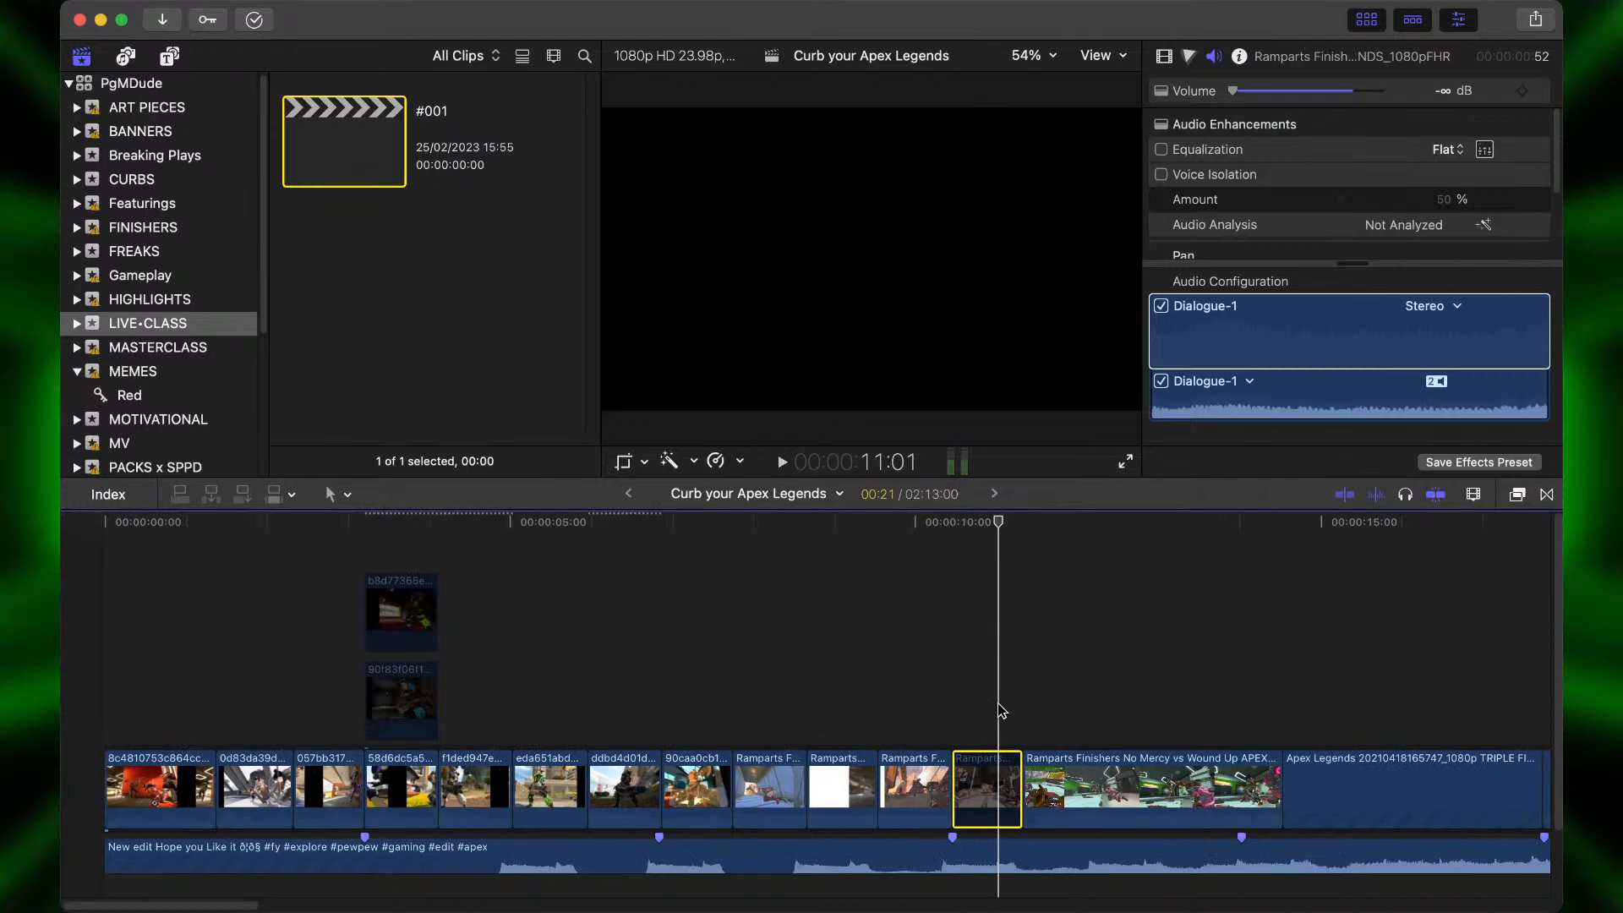
pyautogui.moveTo(335, 630); pyautogui.dragTo(978, 794)
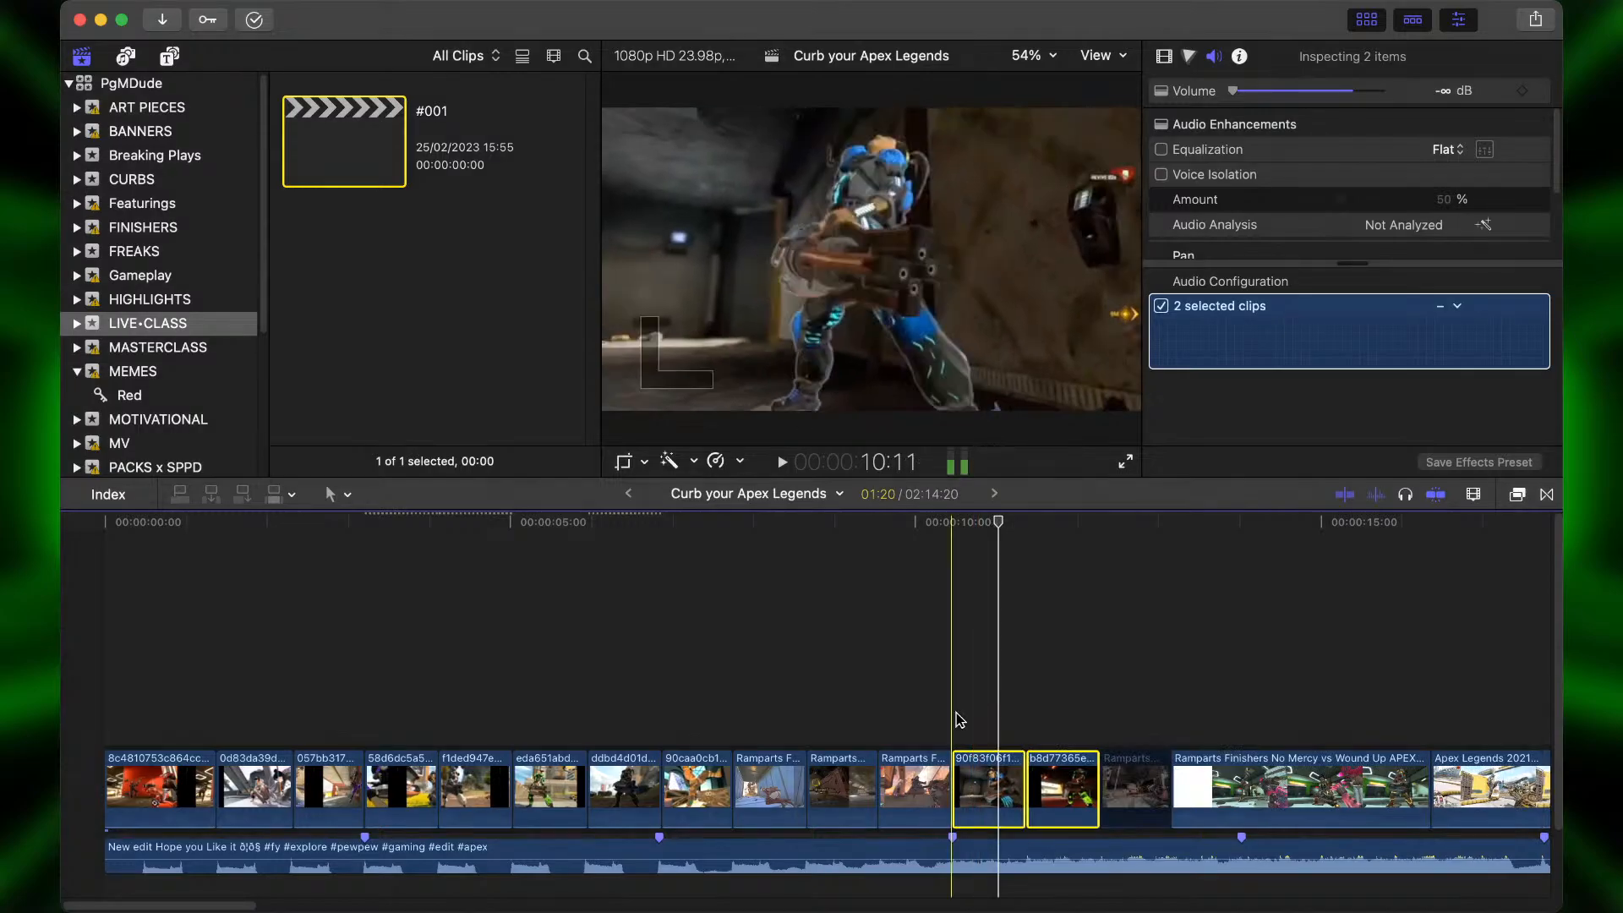
pyautogui.press('space')
pyautogui.press('space')
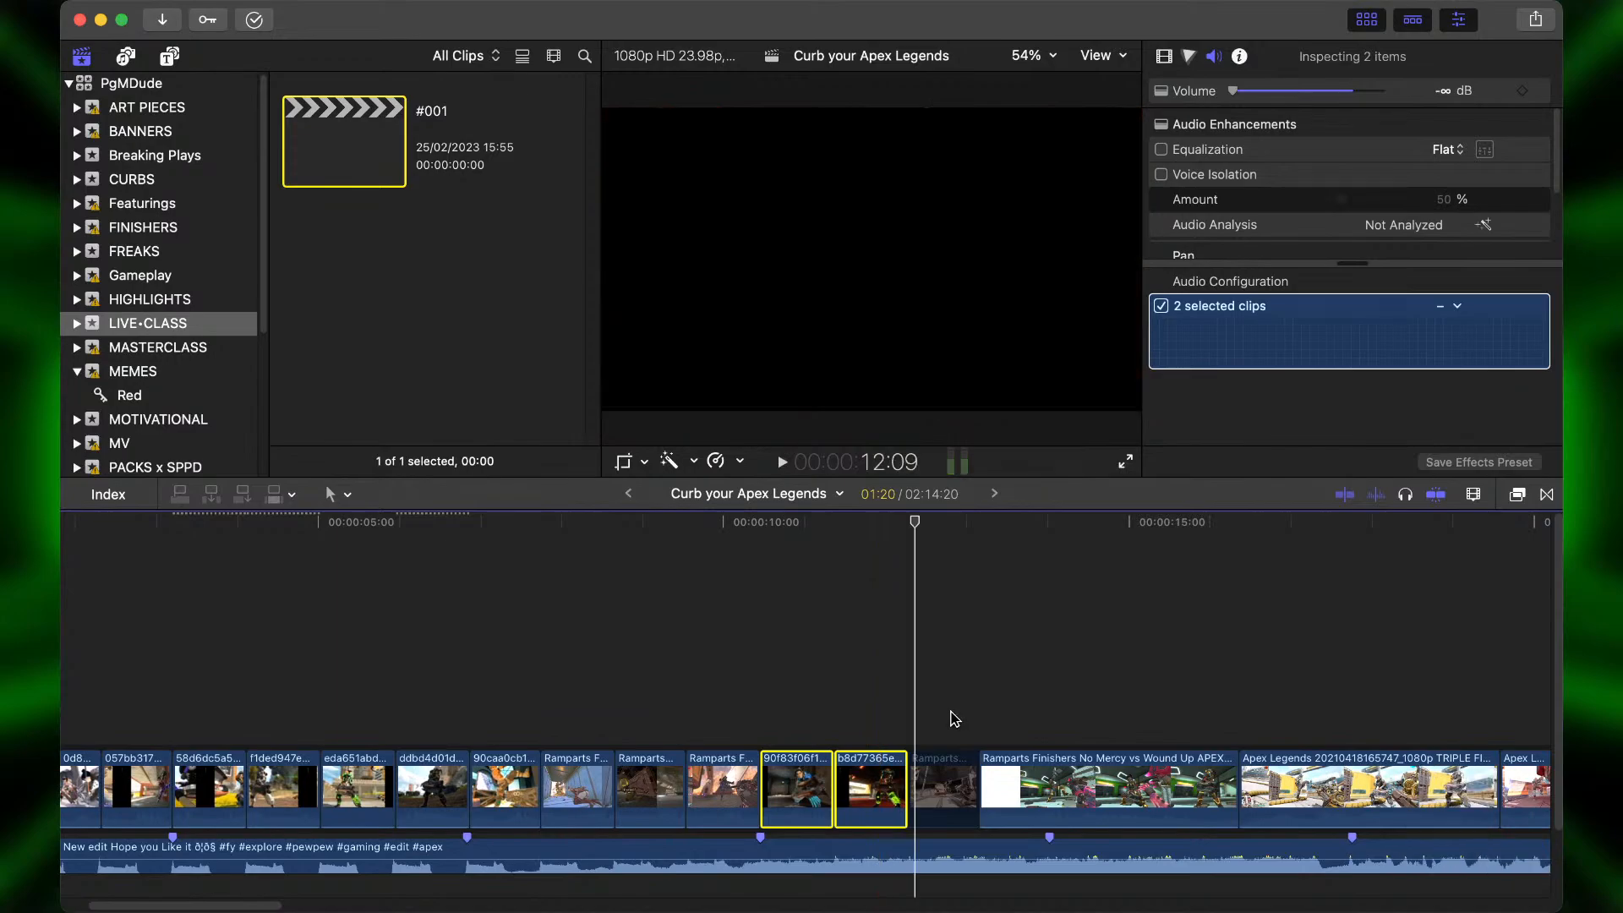
# Re-enable the Ramparts Finishers clip following the two inserted clips and extend its end to about 16:00.
pyautogui.press('super+equal')
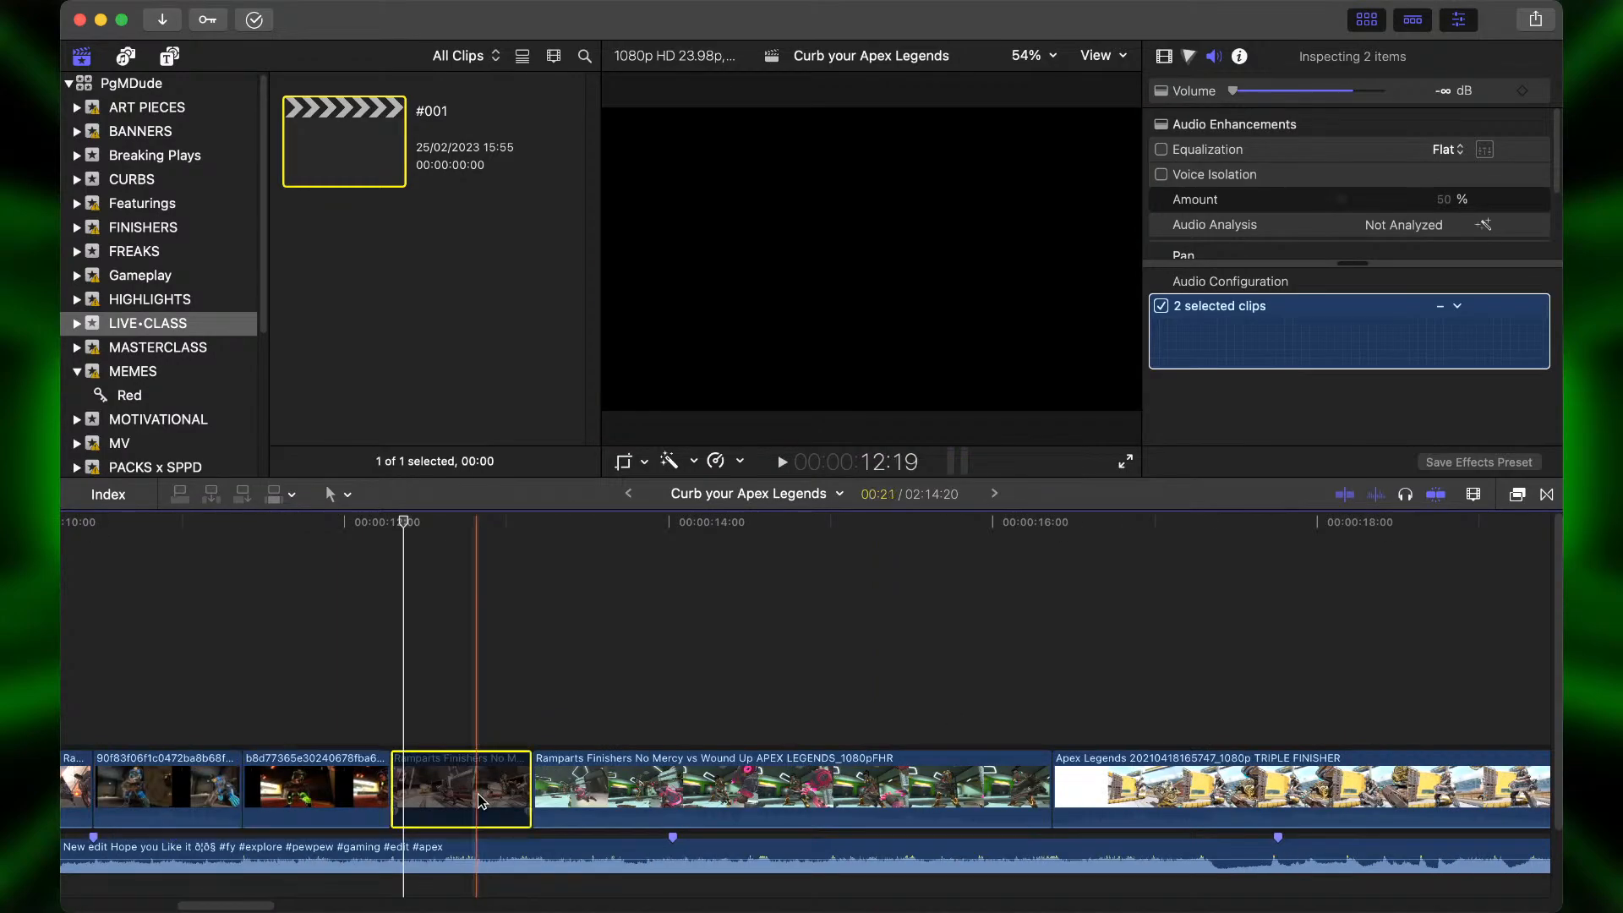
pyautogui.click(479, 800)
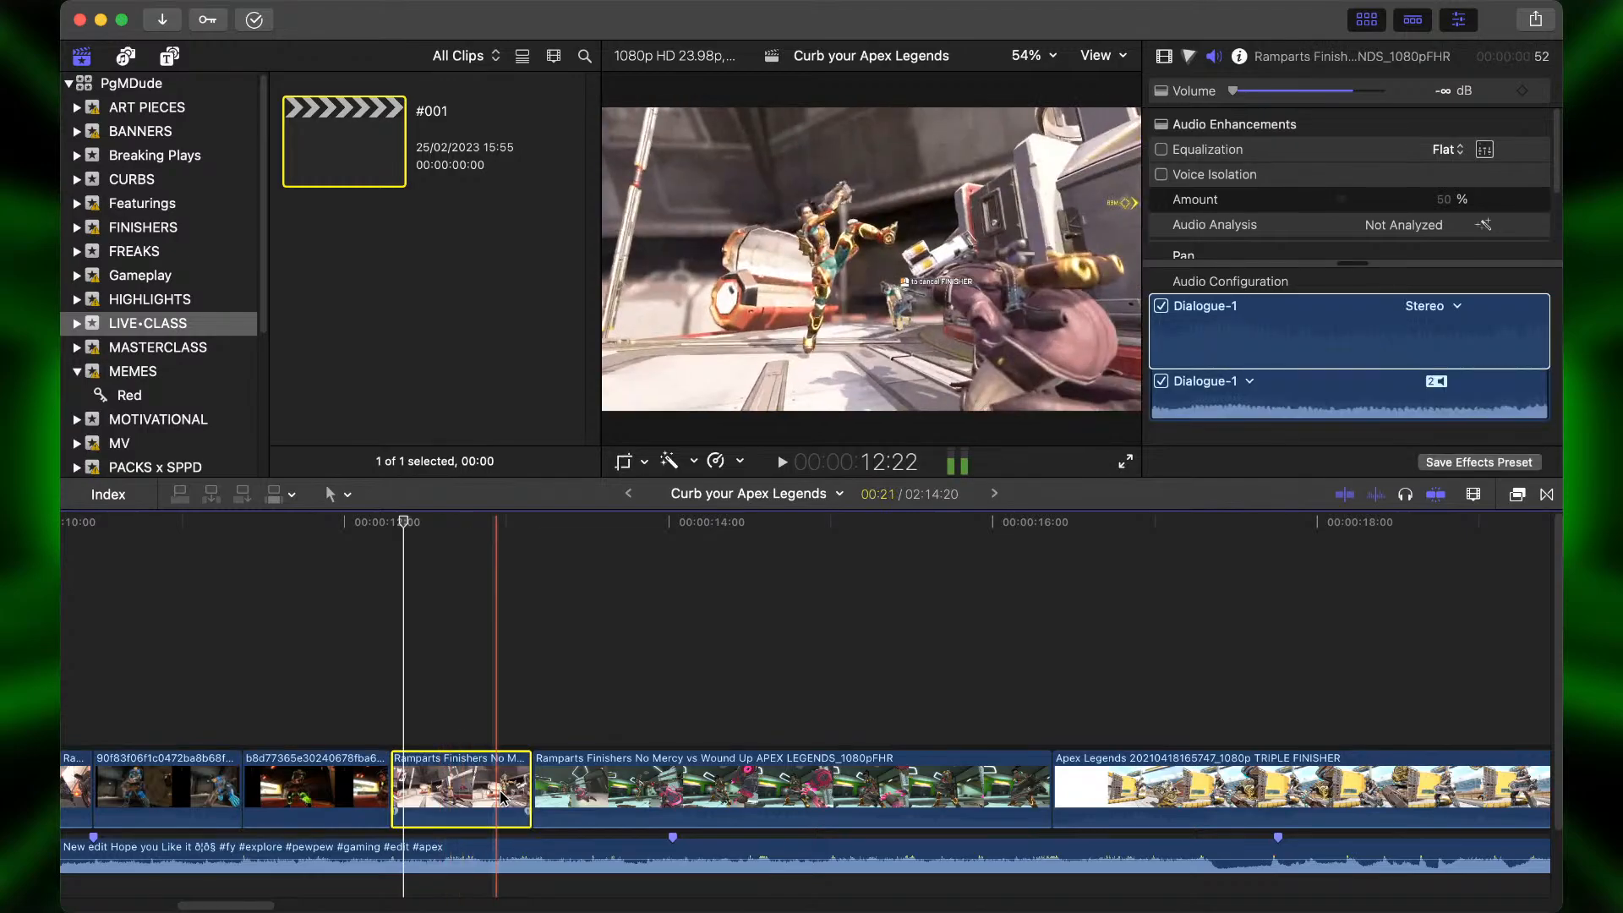
pyautogui.moveTo(571, 795); pyautogui.dragTo(1006, 791)
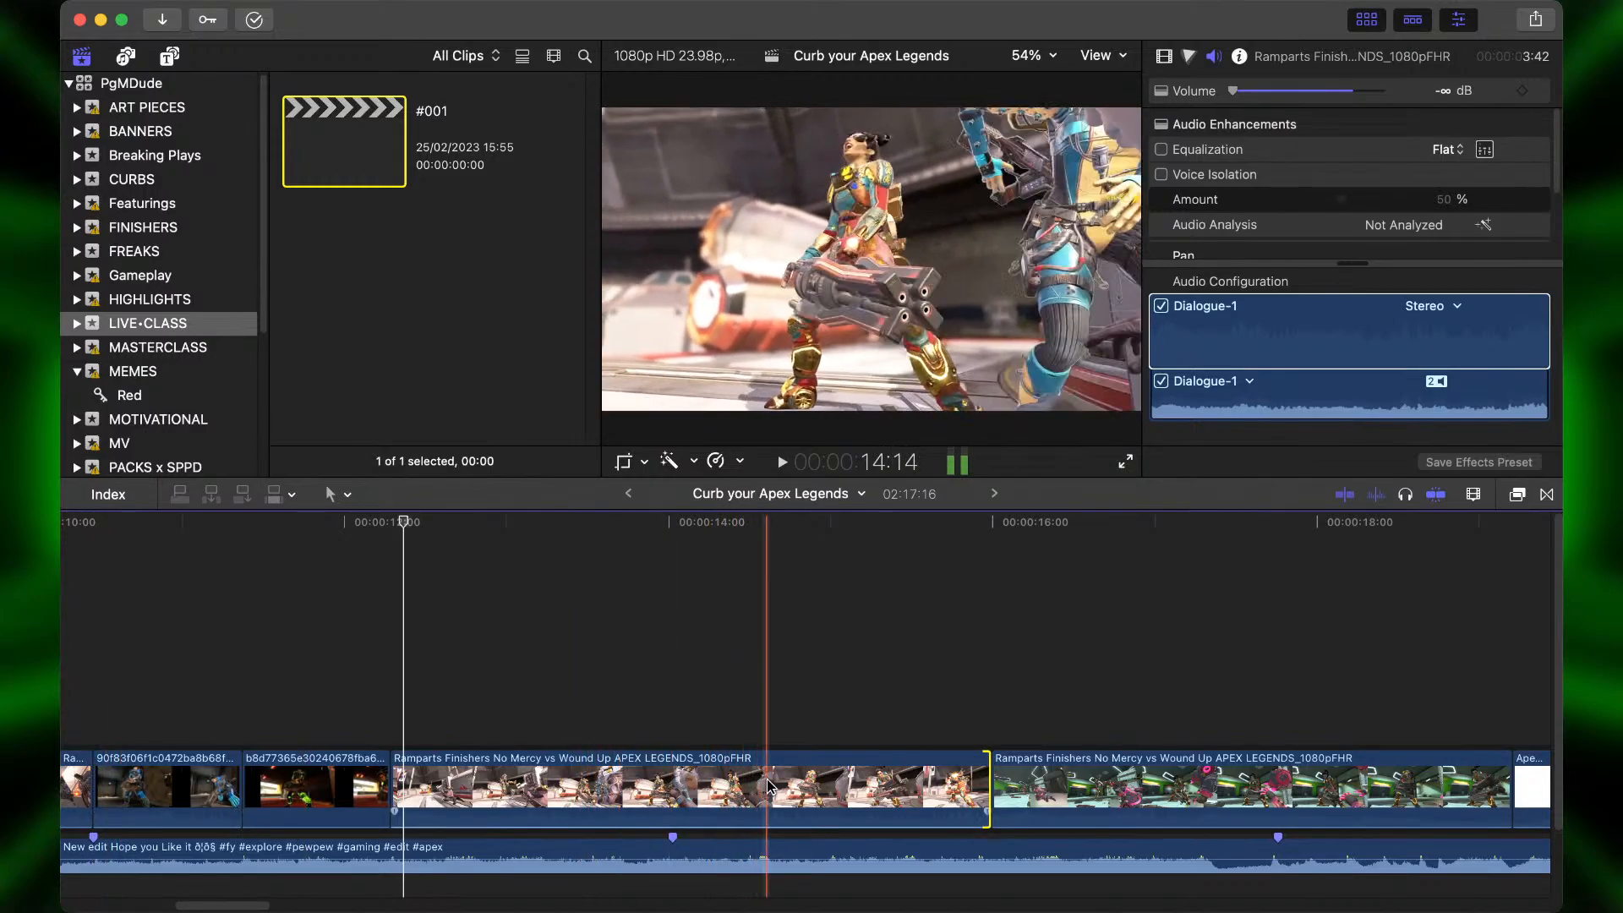
# Split the extended Ramparts Finishers clip at 14:14 and delete the portion before the cut.
pyautogui.press('super+b')
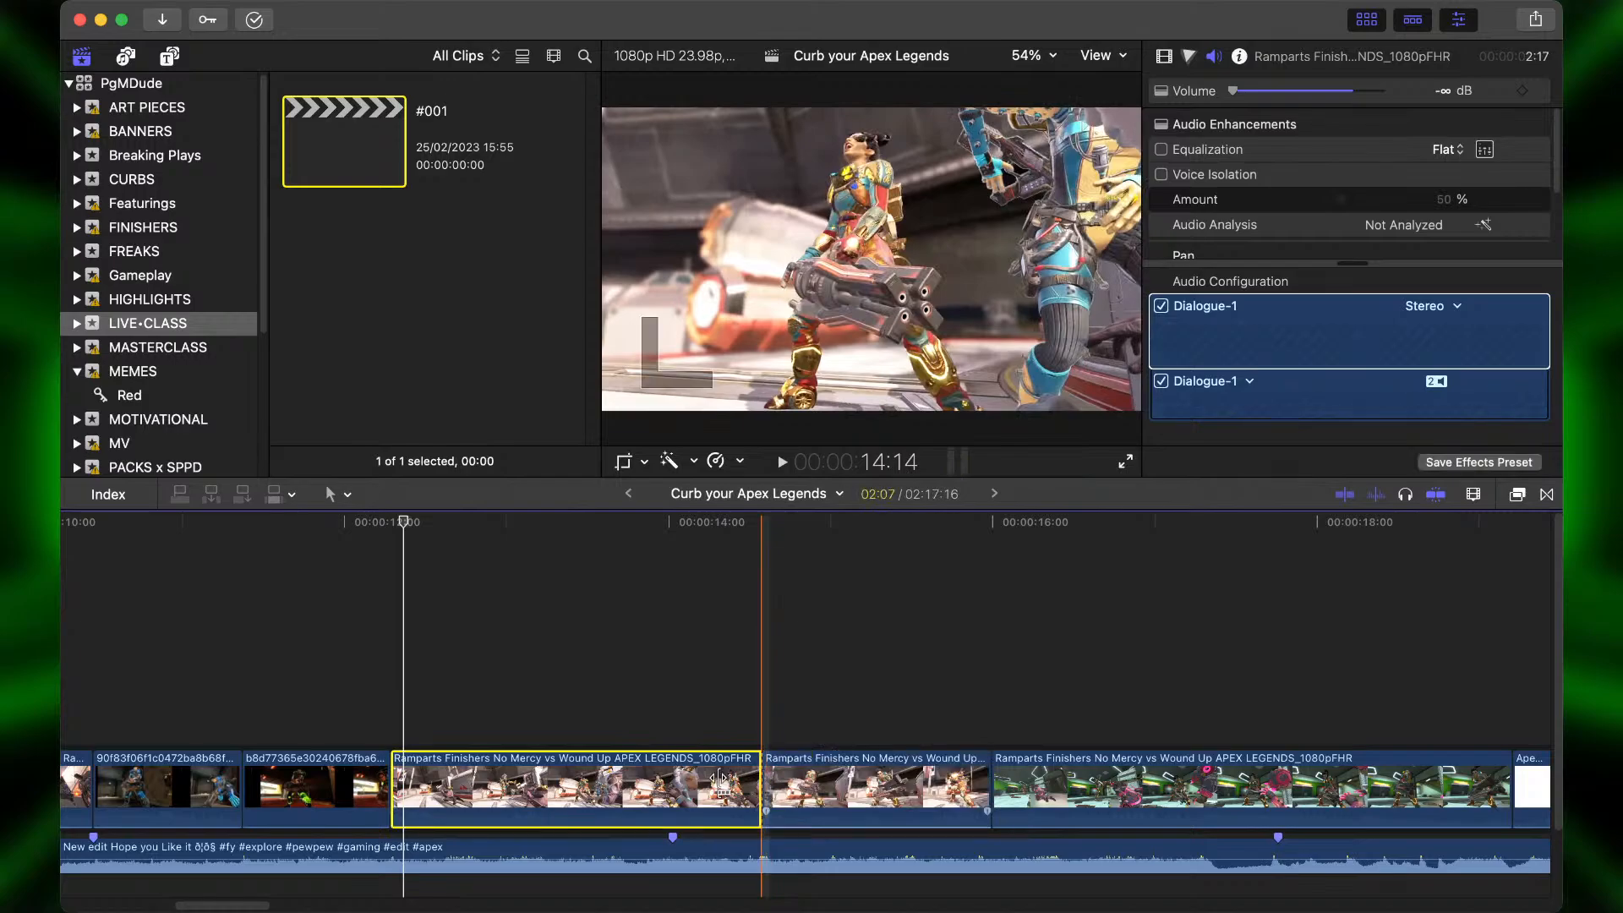
pyautogui.press('Delete')
pyautogui.press('super+4')
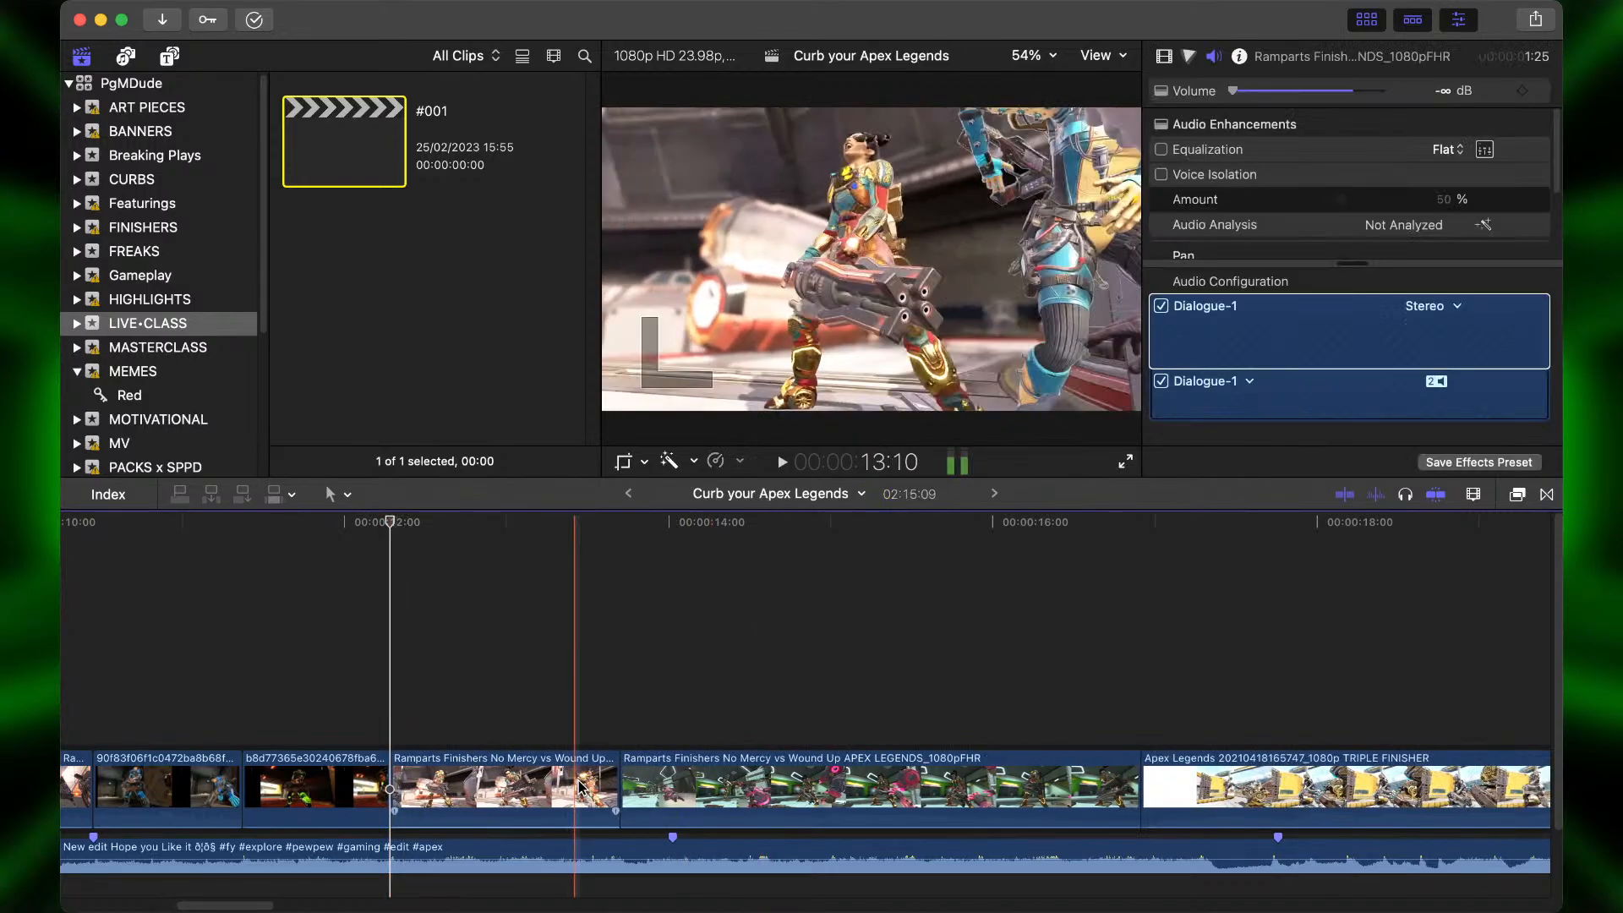
# Preview the shortened Ramparts Finishers clip, split it at 13:03 and delete the portion after the cut.
pyautogui.press('super+equal')
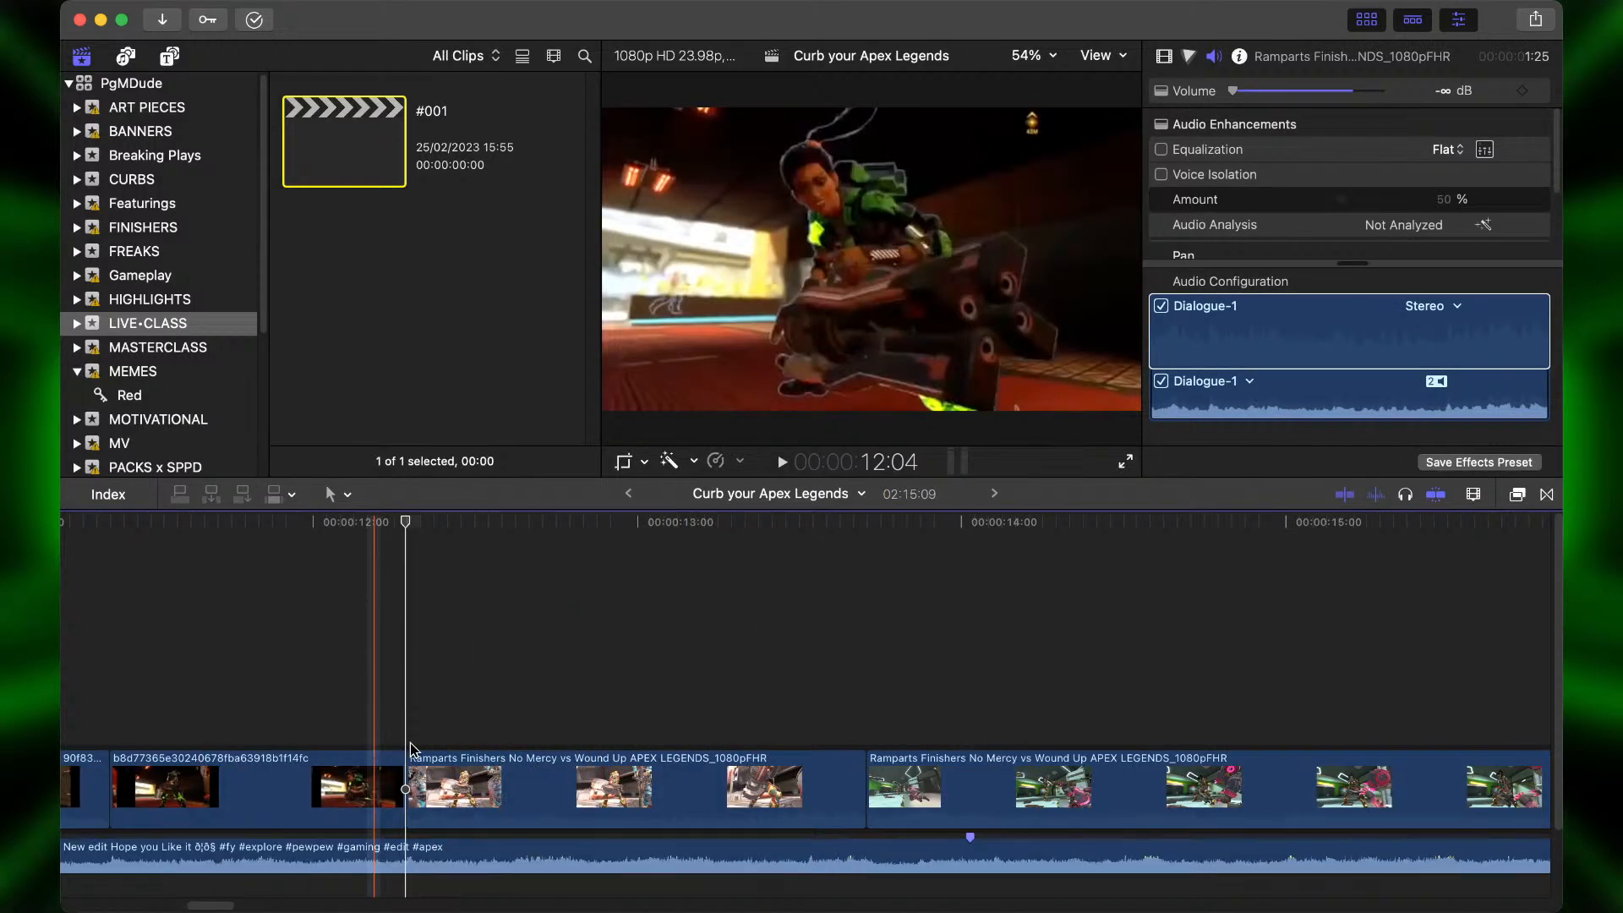
pyautogui.press('space')
pyautogui.press('space')
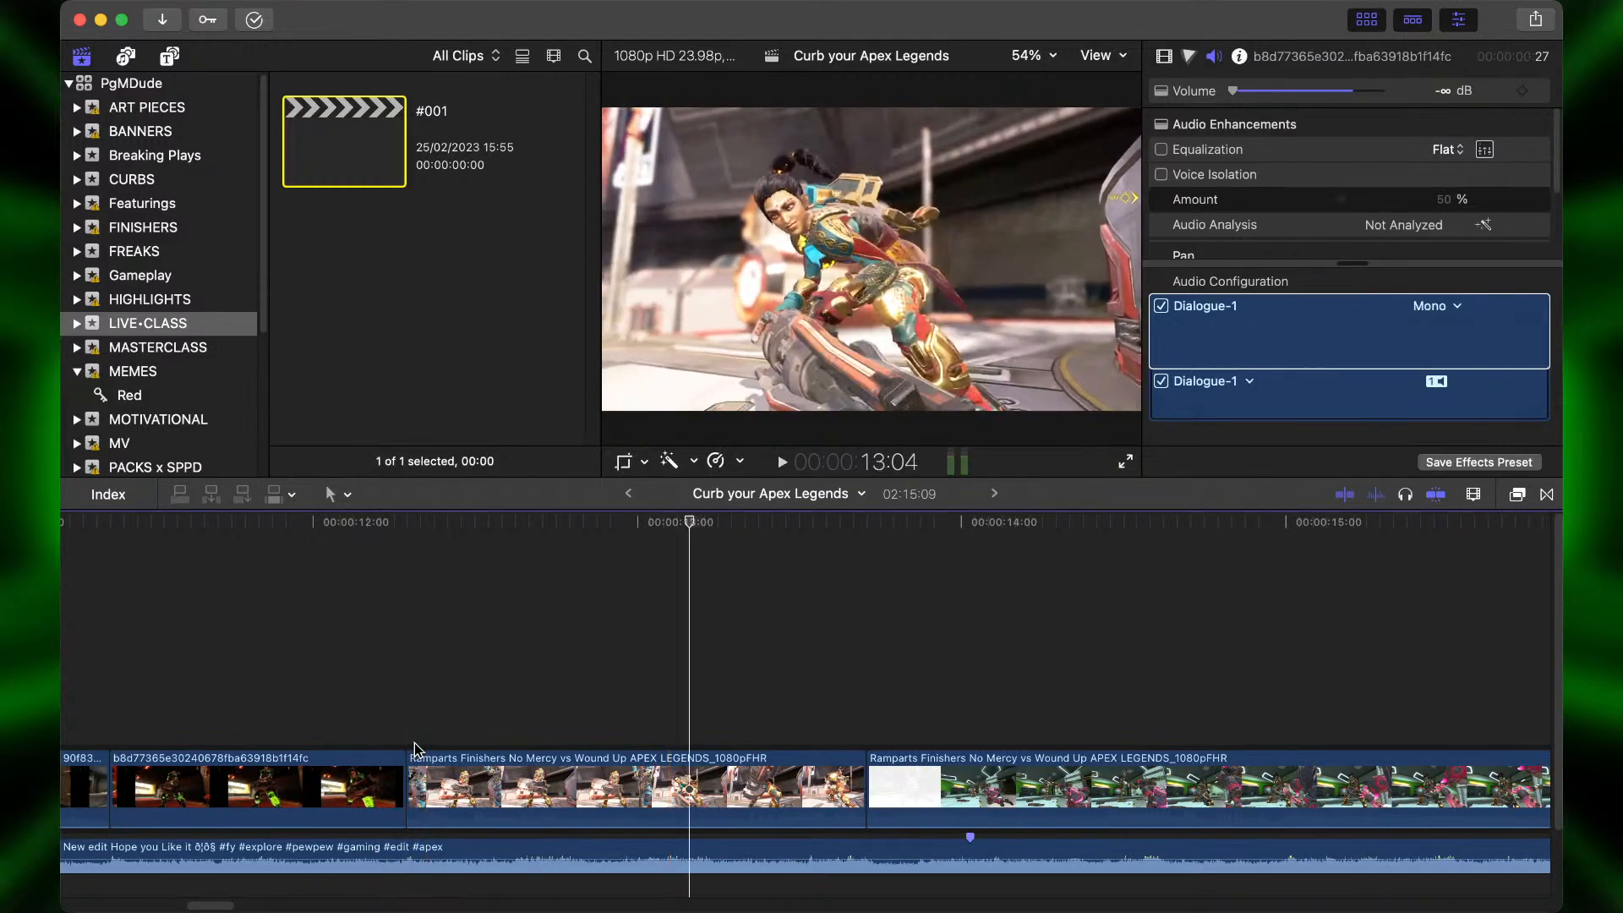
pyautogui.click(680, 790)
pyautogui.press('super+b')
pyautogui.click(680, 789)
pyautogui.press('BackSpace')
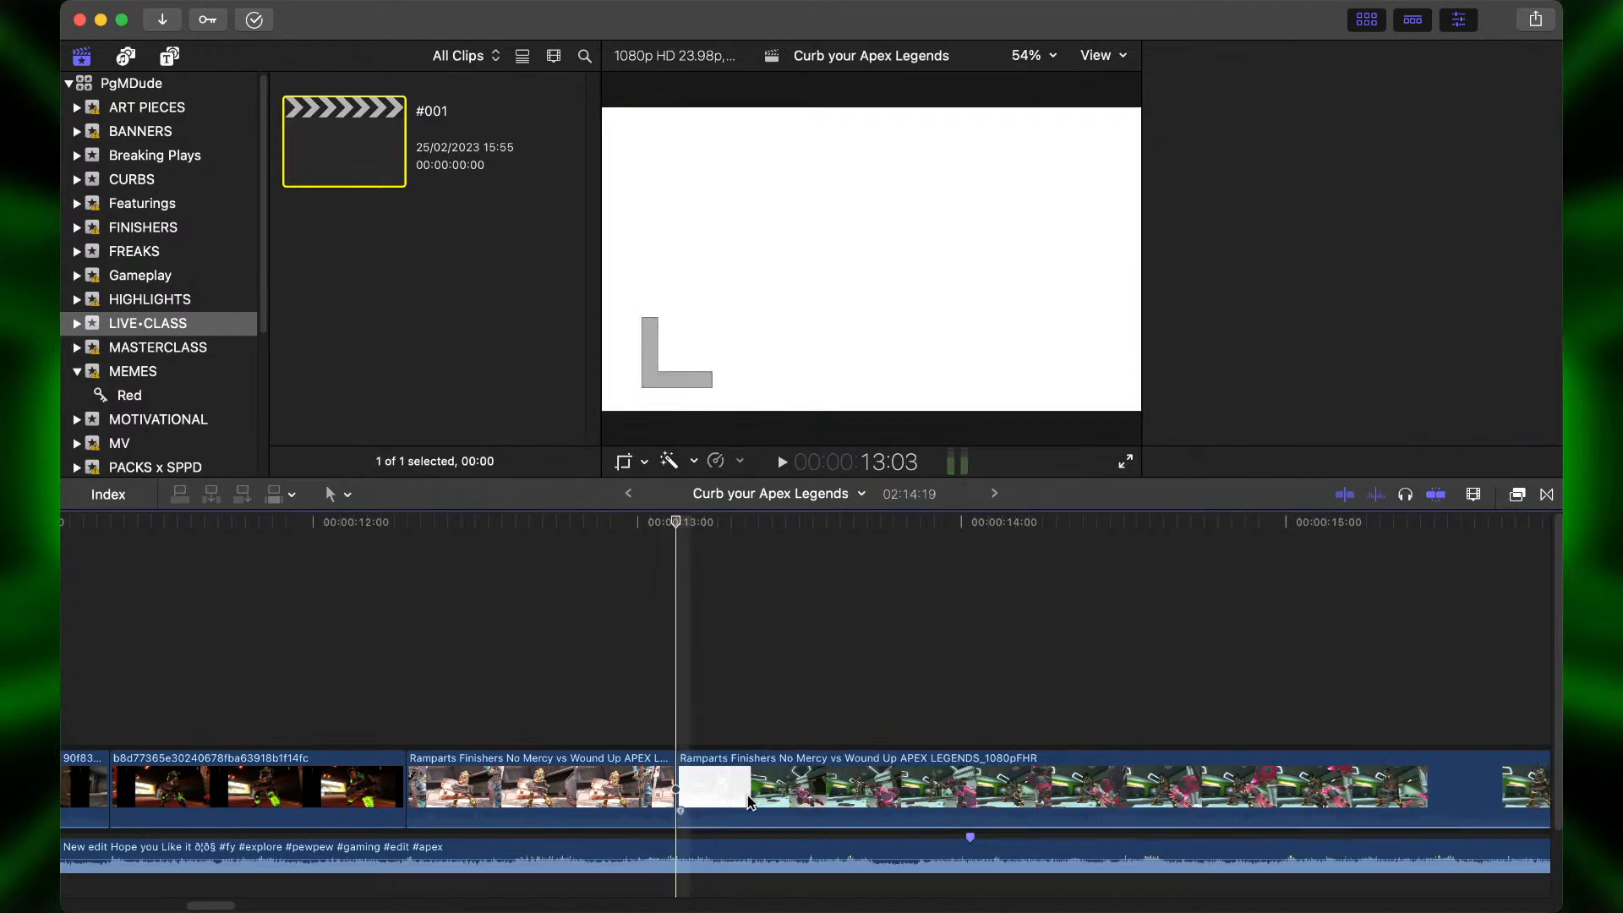
# Split the green-toned Ramparts Finishers clip at 15:10 and delete the portion before the cut.
pyautogui.click(820, 789)
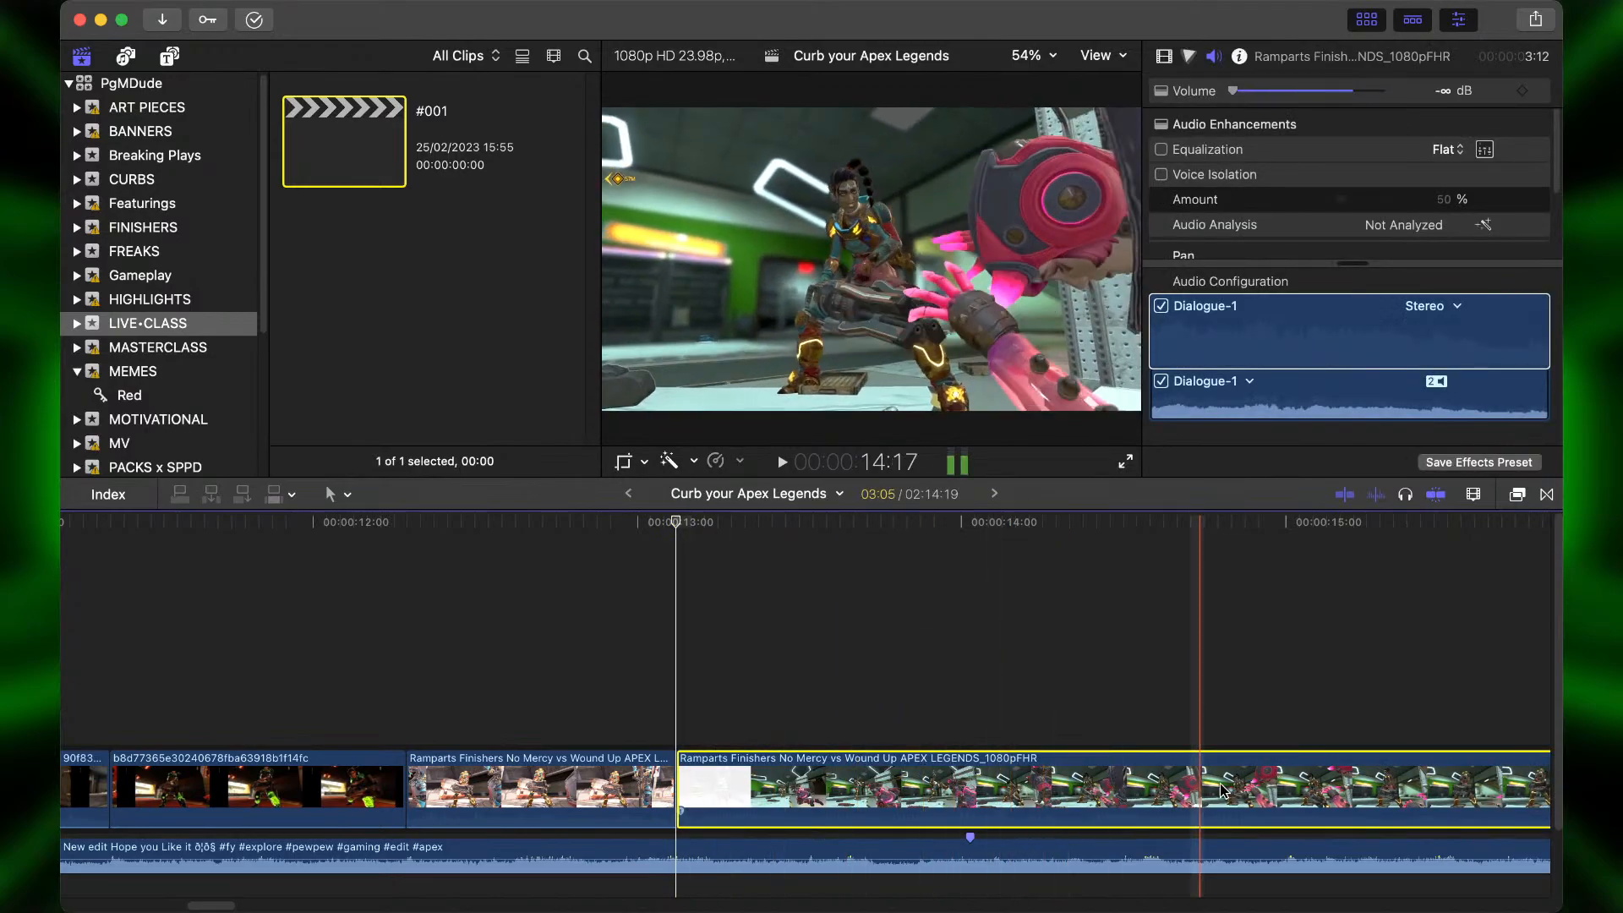
pyautogui.hscroll(10, 1268, 774)
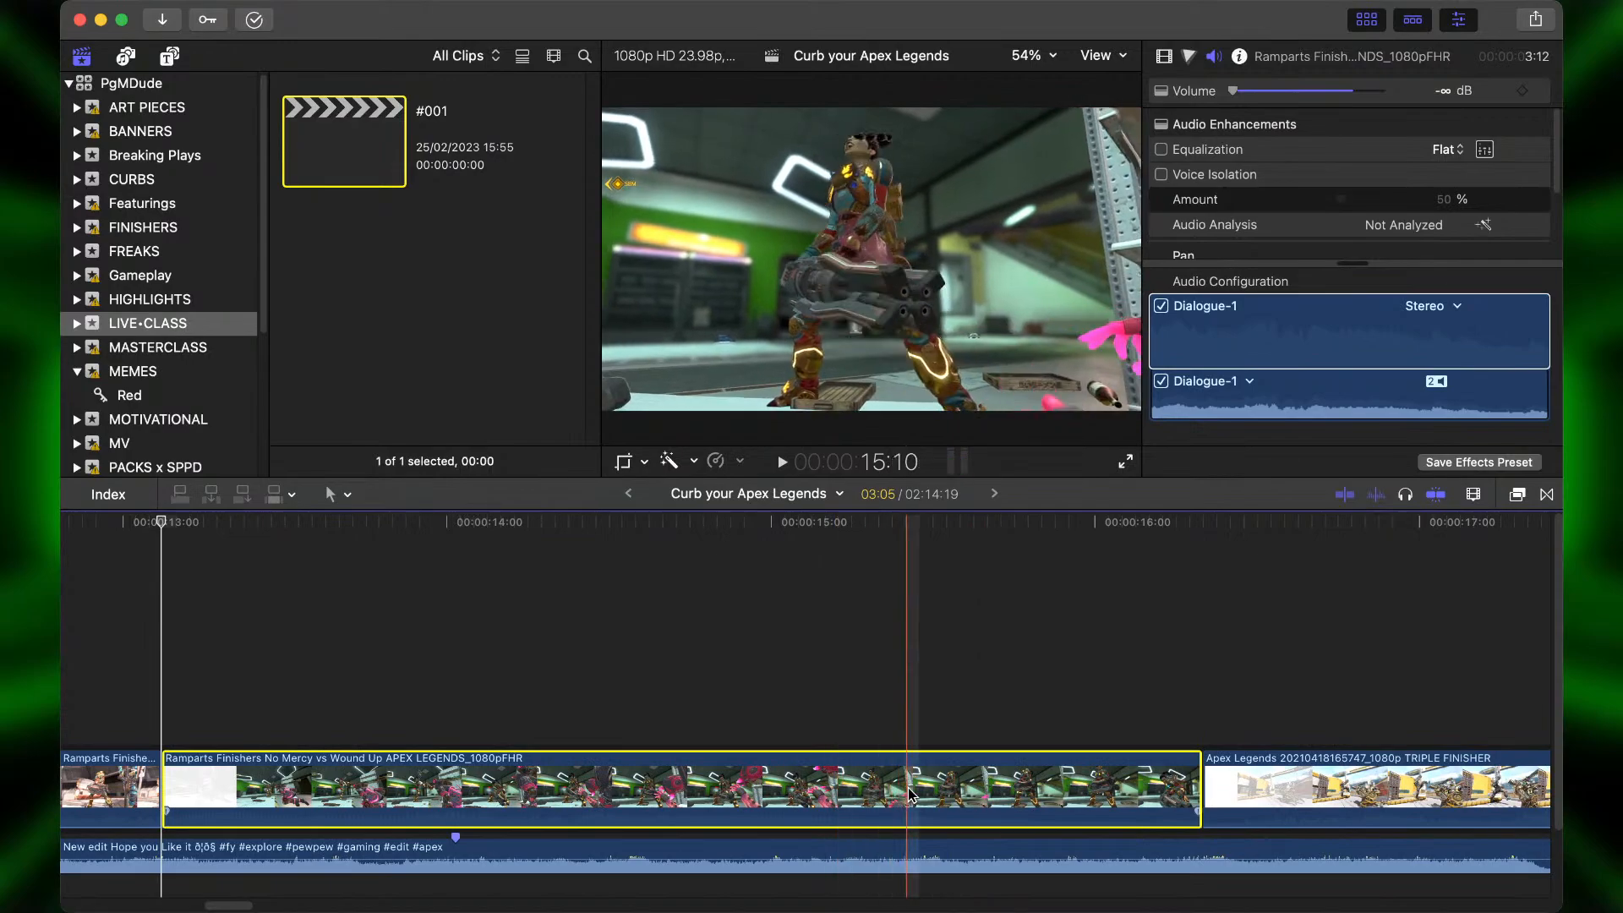
pyautogui.press('super+b')
pyautogui.press('Delete')
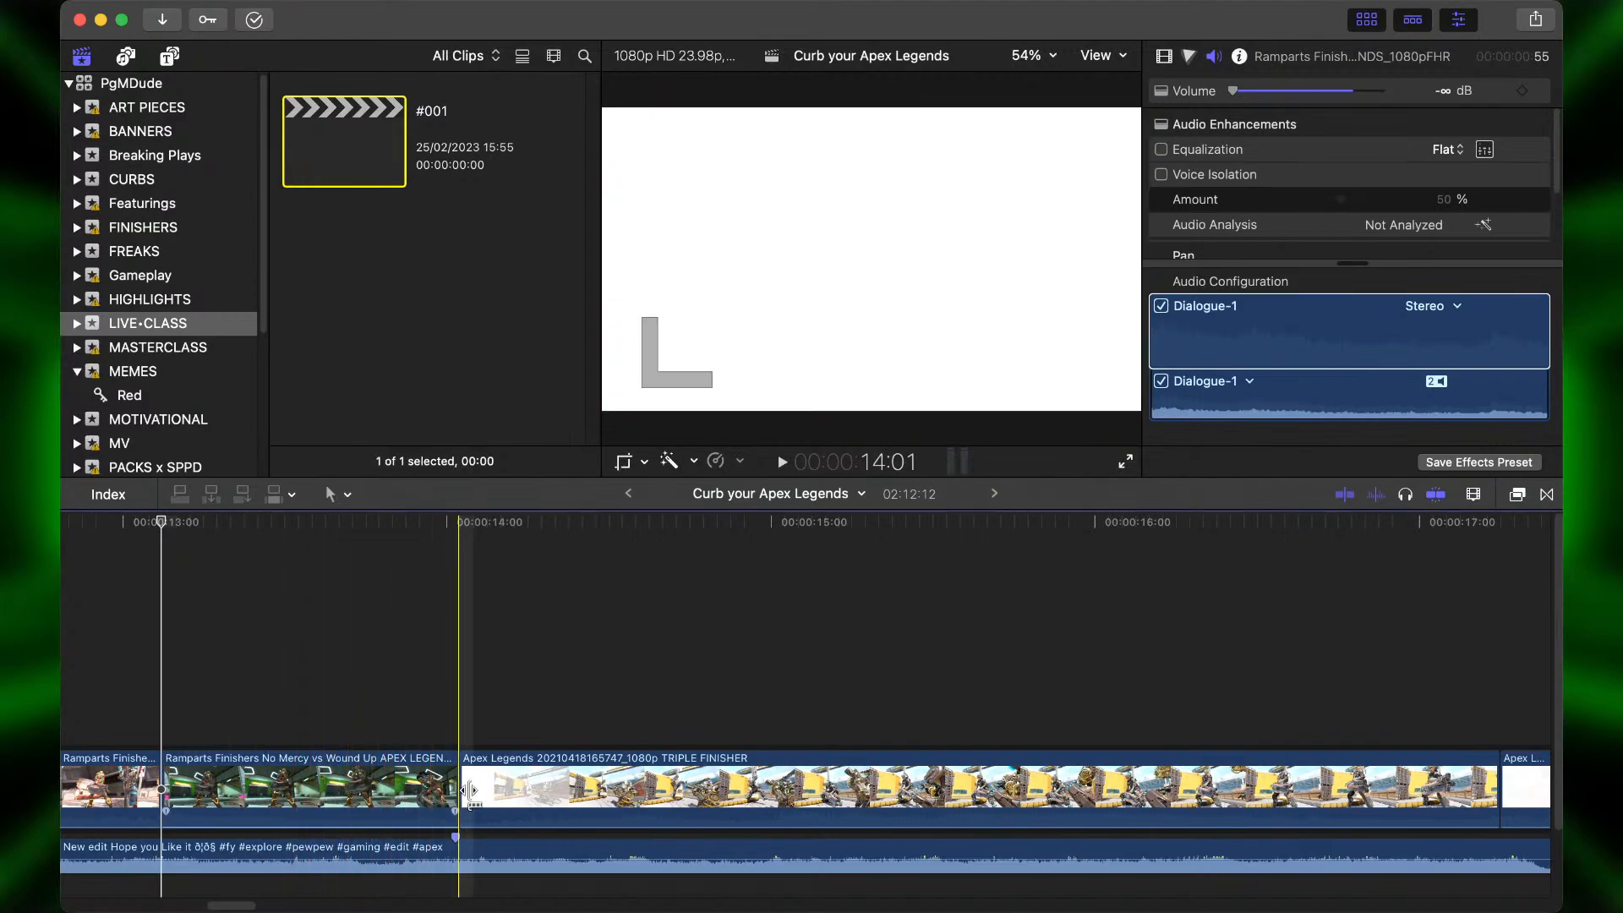
# Play the montage from the beginning through the first TRIPLE FINISHER clip to check the cuts against the music markers.
pyautogui.press('super+minus')
pyautogui.press('super+minus')
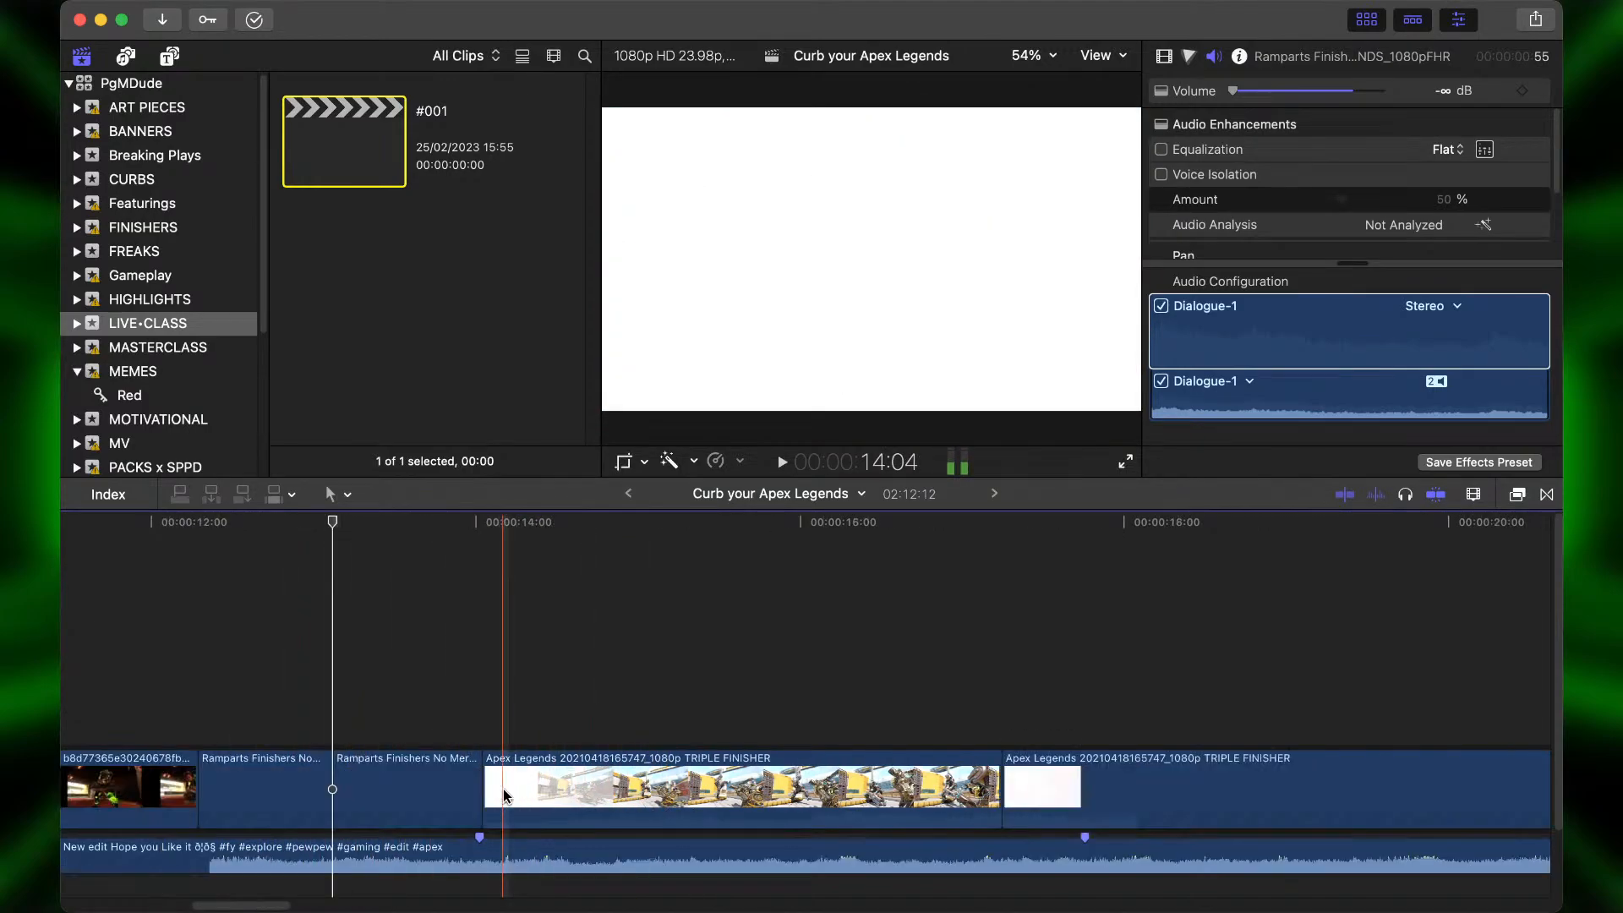
pyautogui.press('super+minus')
pyautogui.hscroll(-3, 500, 791)
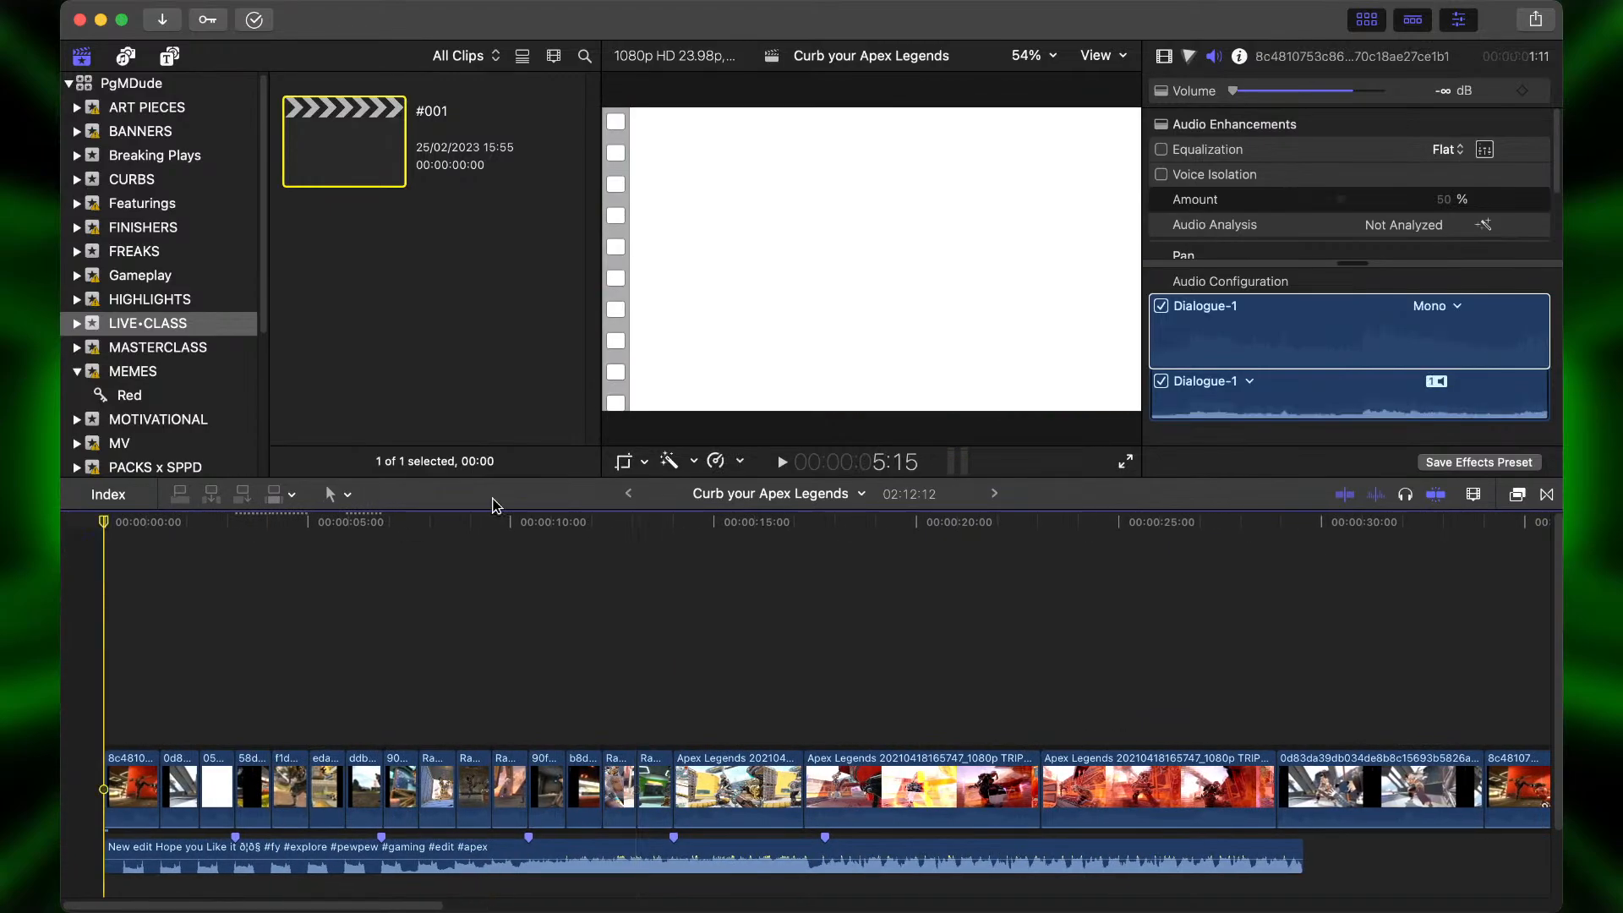
pyautogui.press('space')
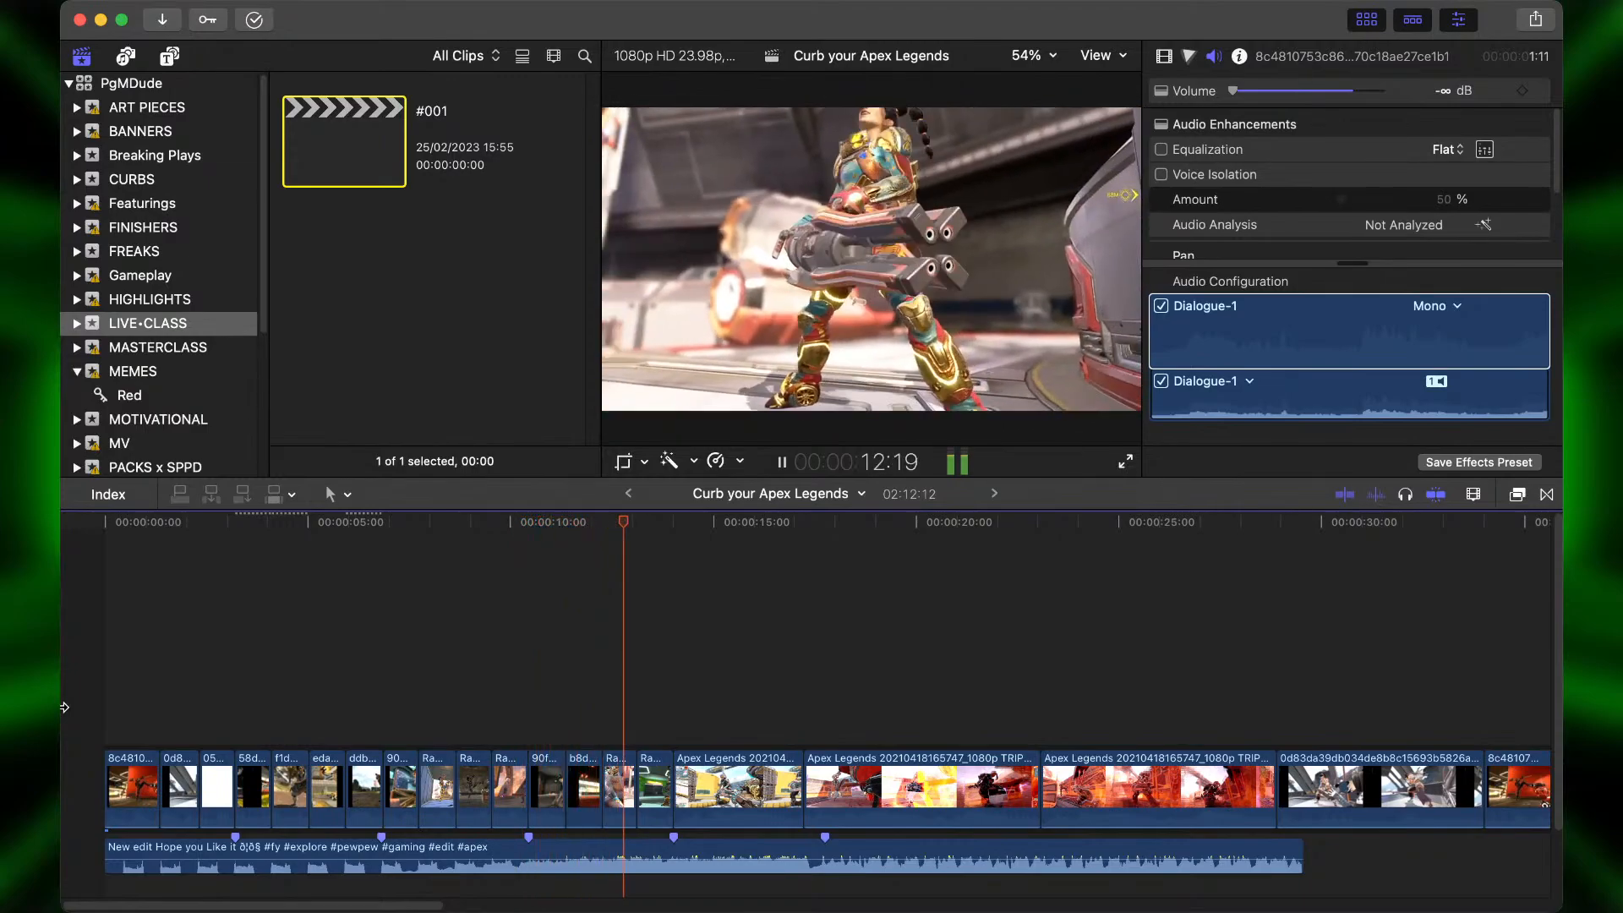
pyautogui.press('space')
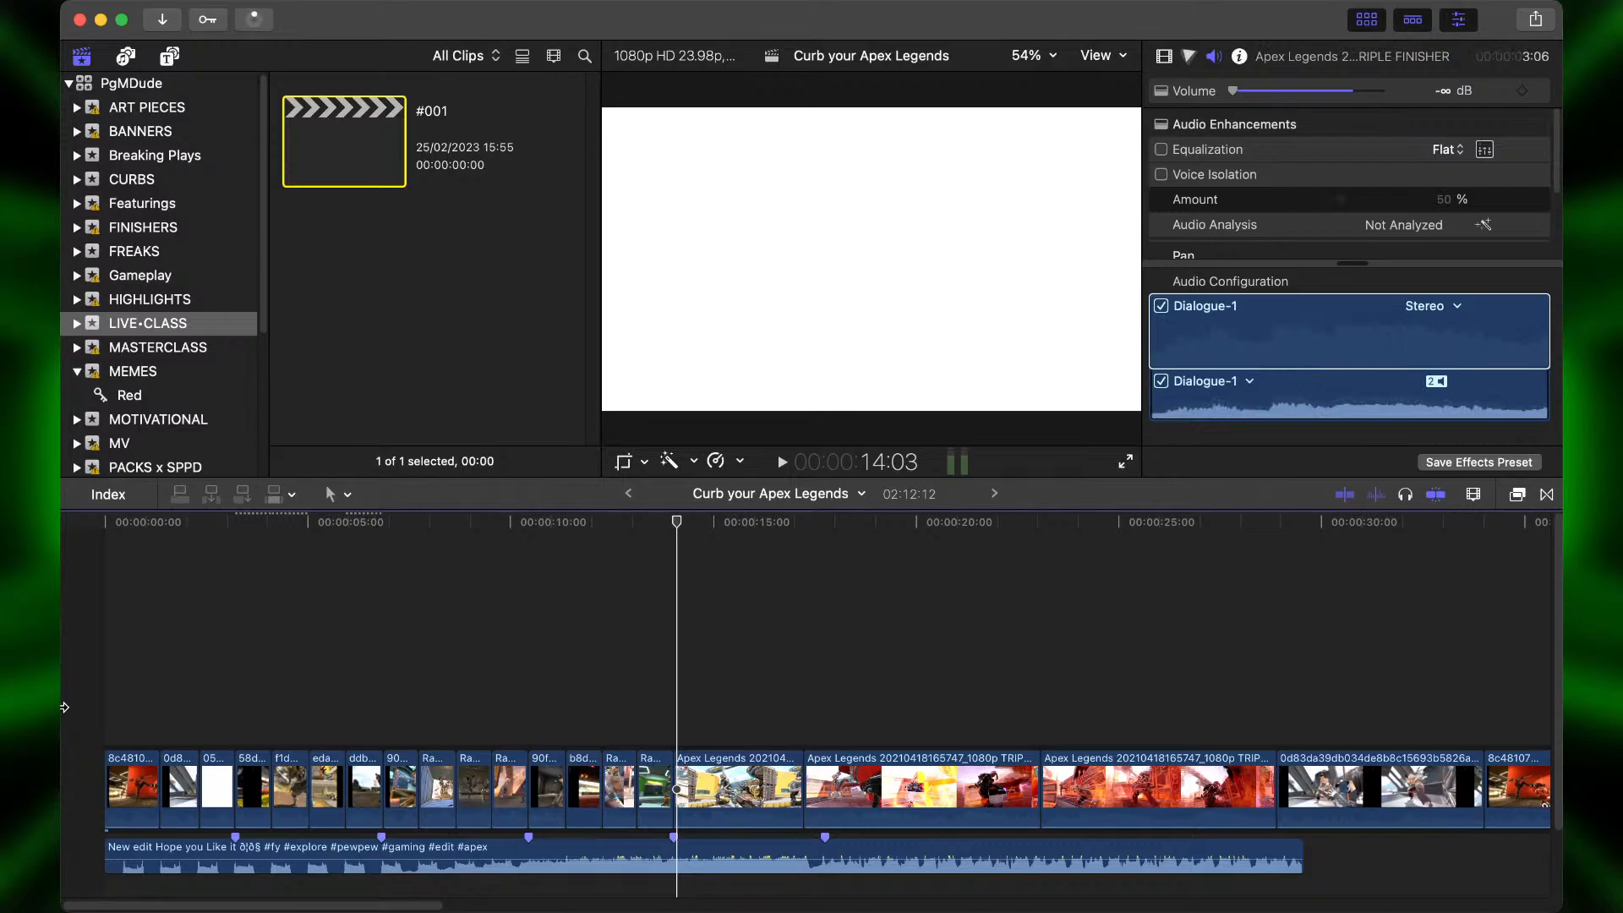
pyautogui.press('space')
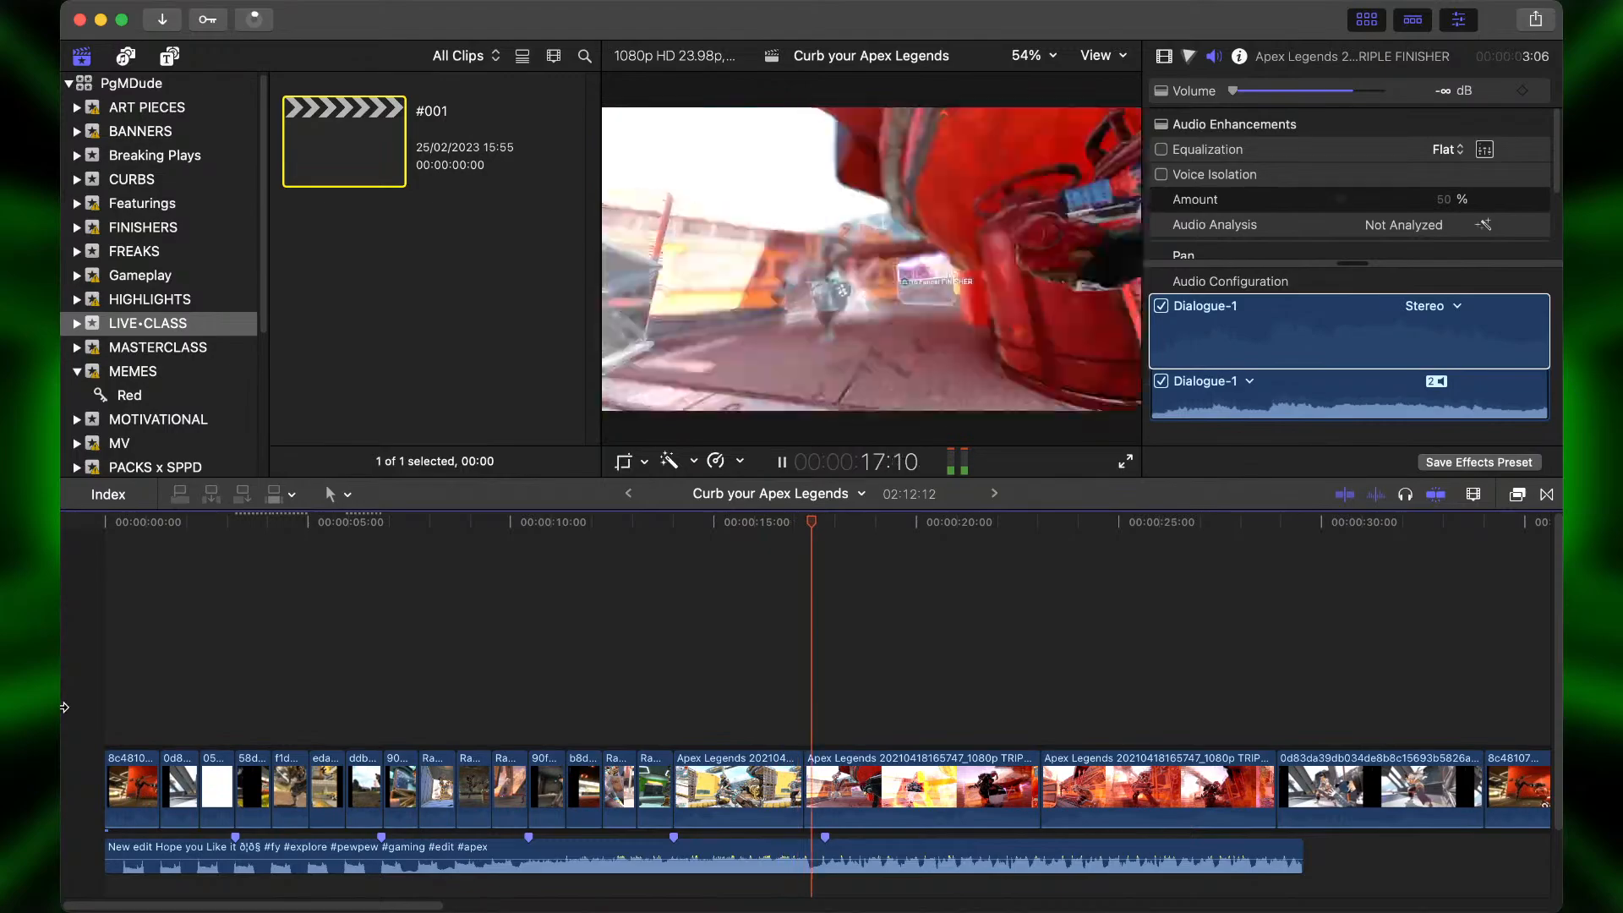
pyautogui.press('space')
# Replay the section from the 14-second marker, extend the first TRIPLE FINISHER clip's end to about 20:00, and preview the result.
pyautogui.press('super+=')
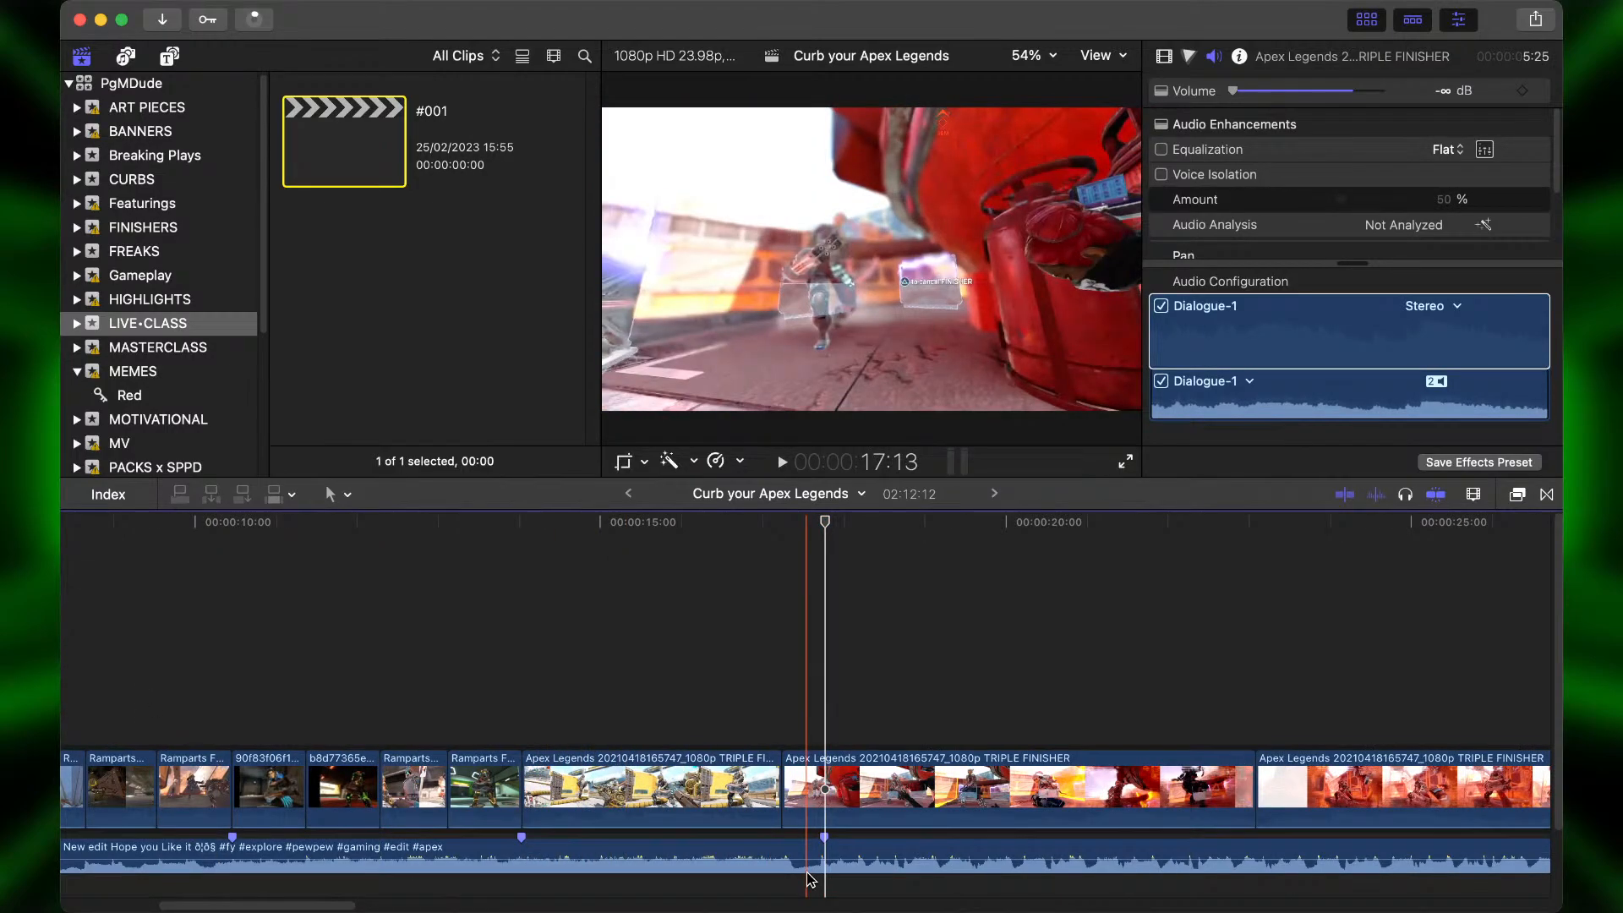
pyautogui.press('space')
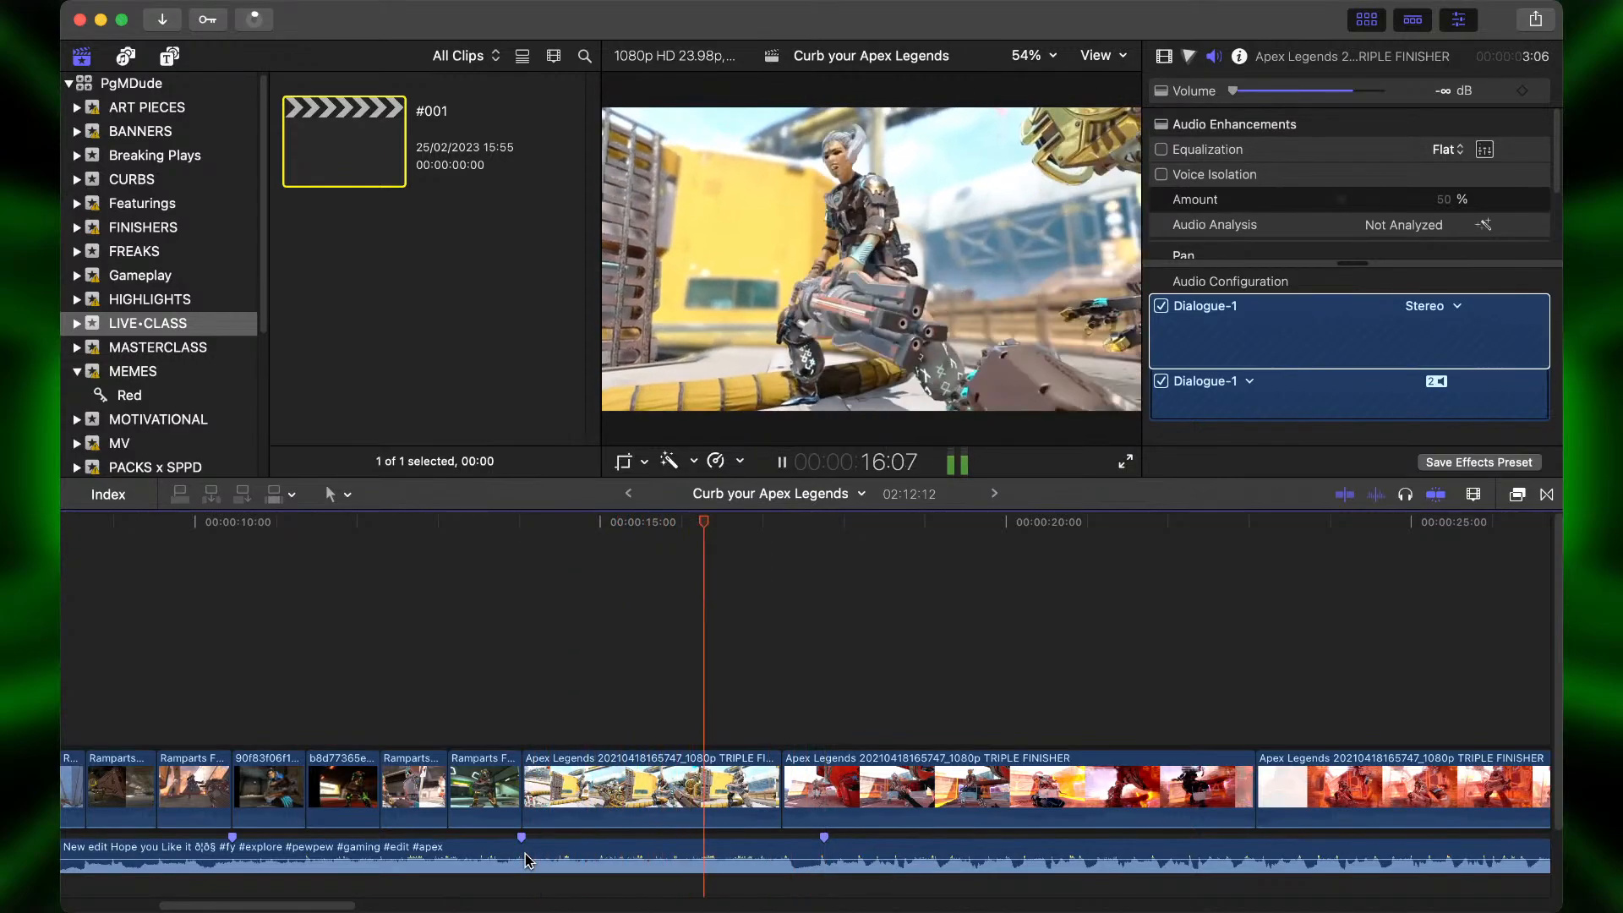
pyautogui.press('space')
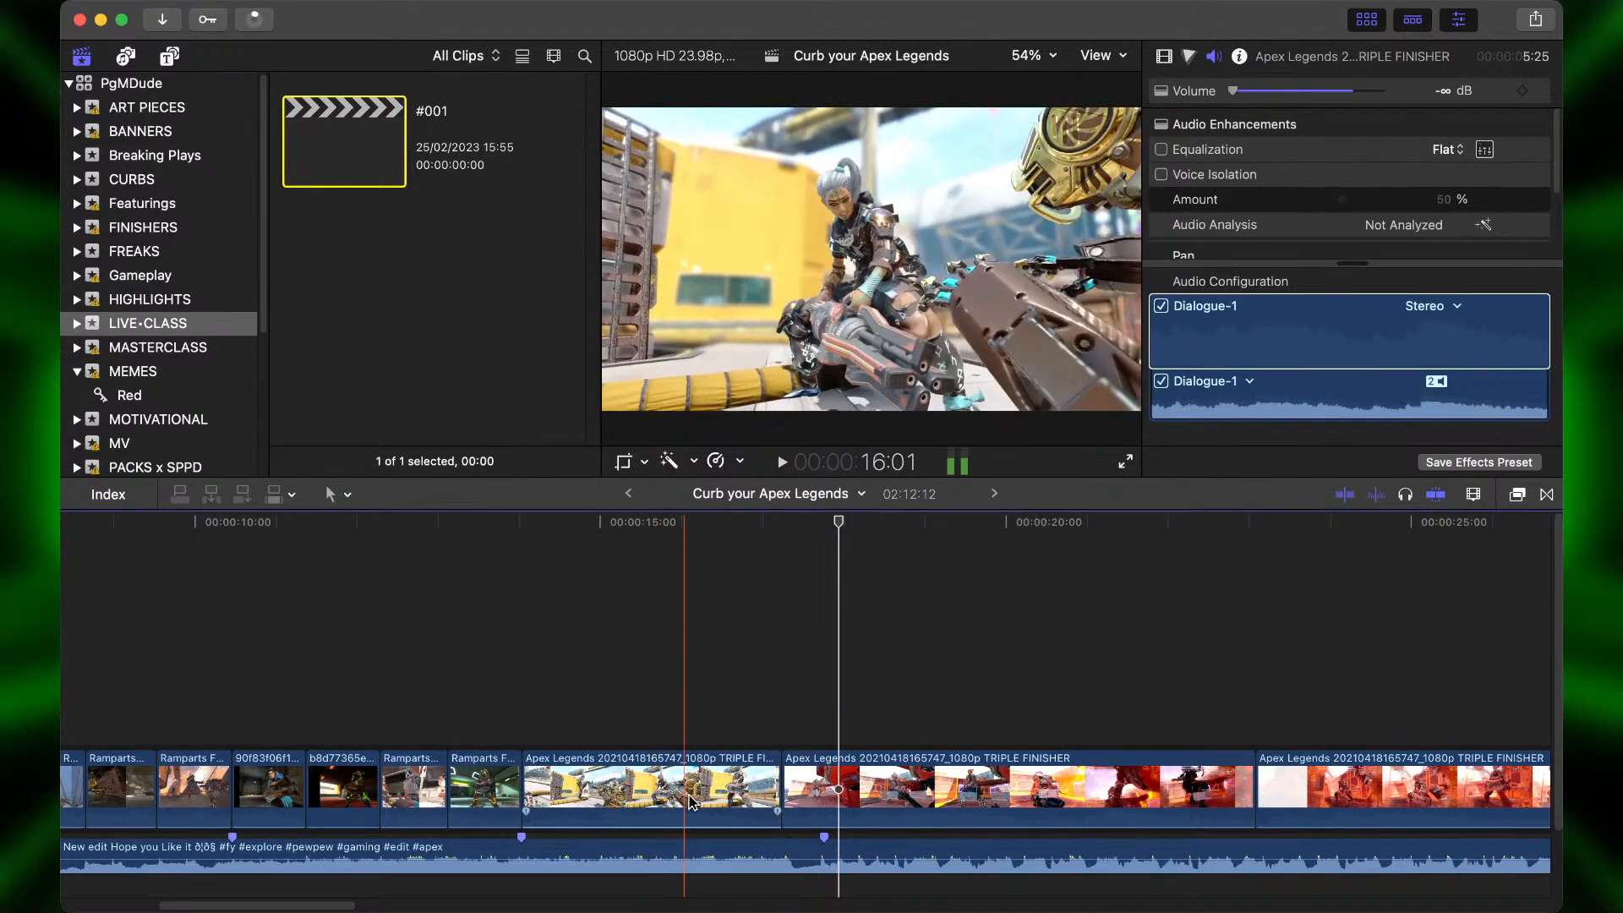
pyautogui.moveTo(779, 790); pyautogui.dragTo(1018, 790)
pyautogui.press('space')
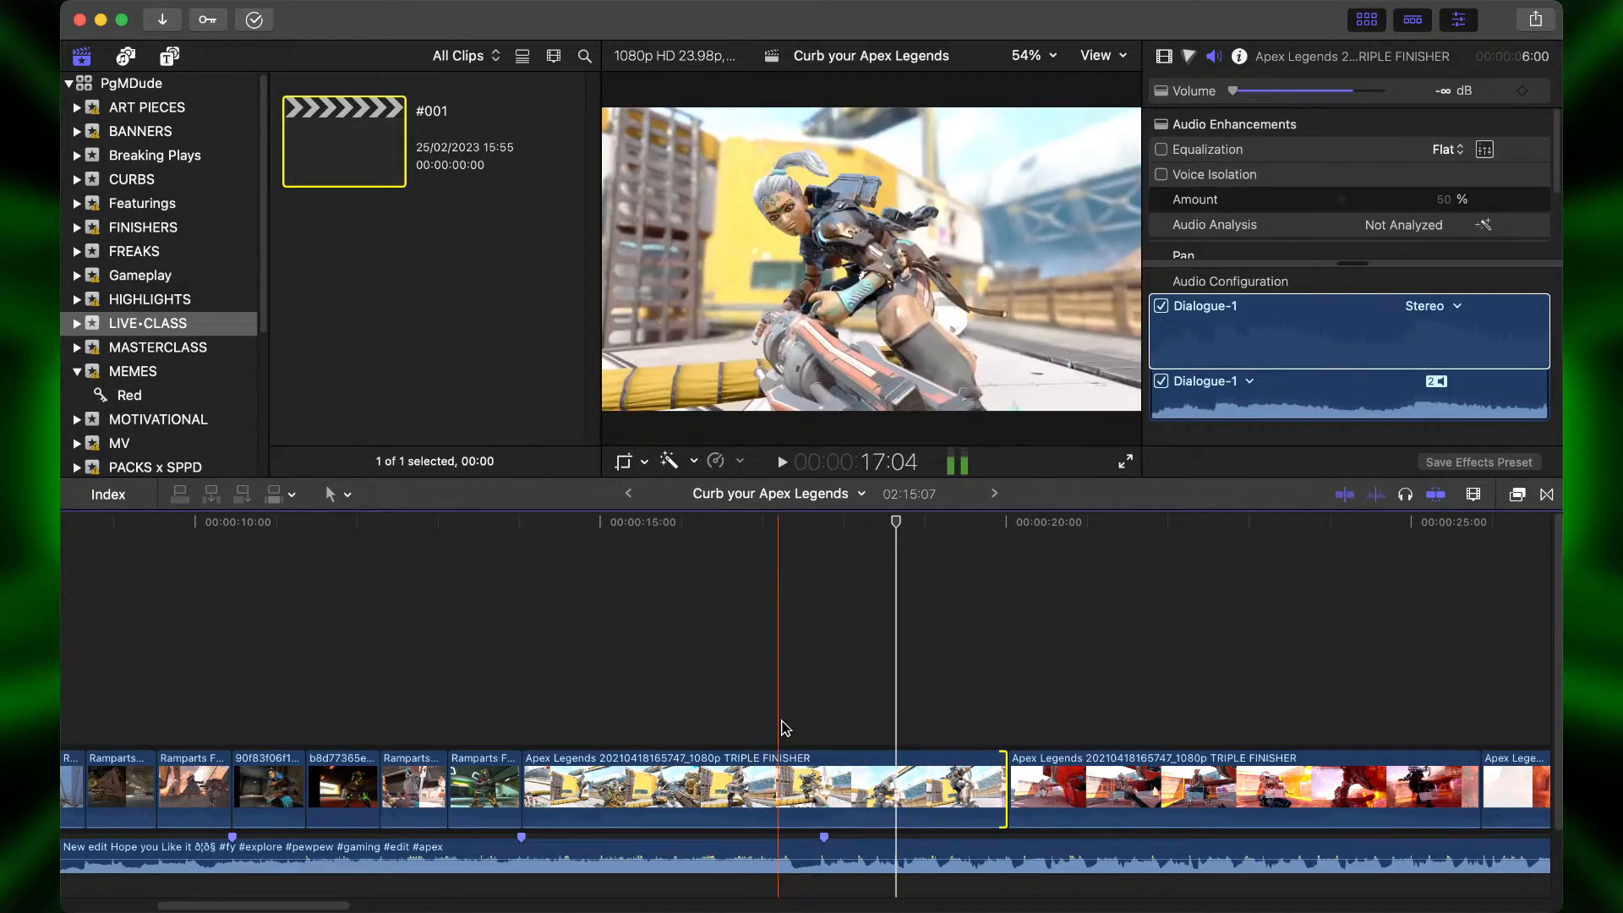
pyautogui.press('space')
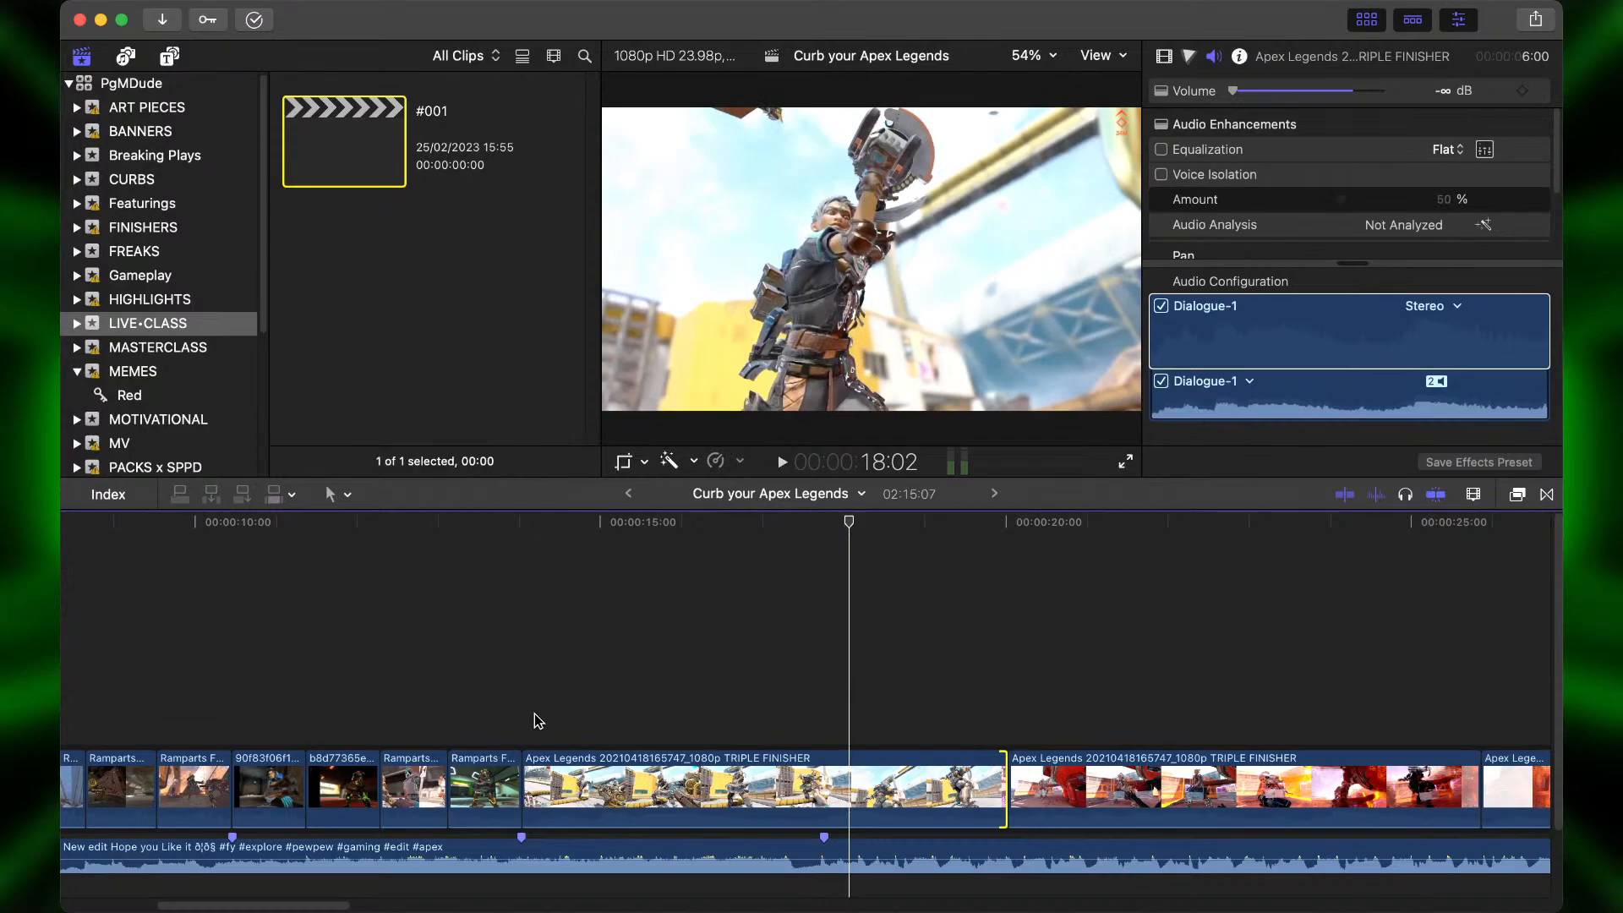
# Add a marker at 18:01 in the first TRIPLE FINISHER clip, on the frame where the weapon is raised.
pyautogui.press('super+equal')
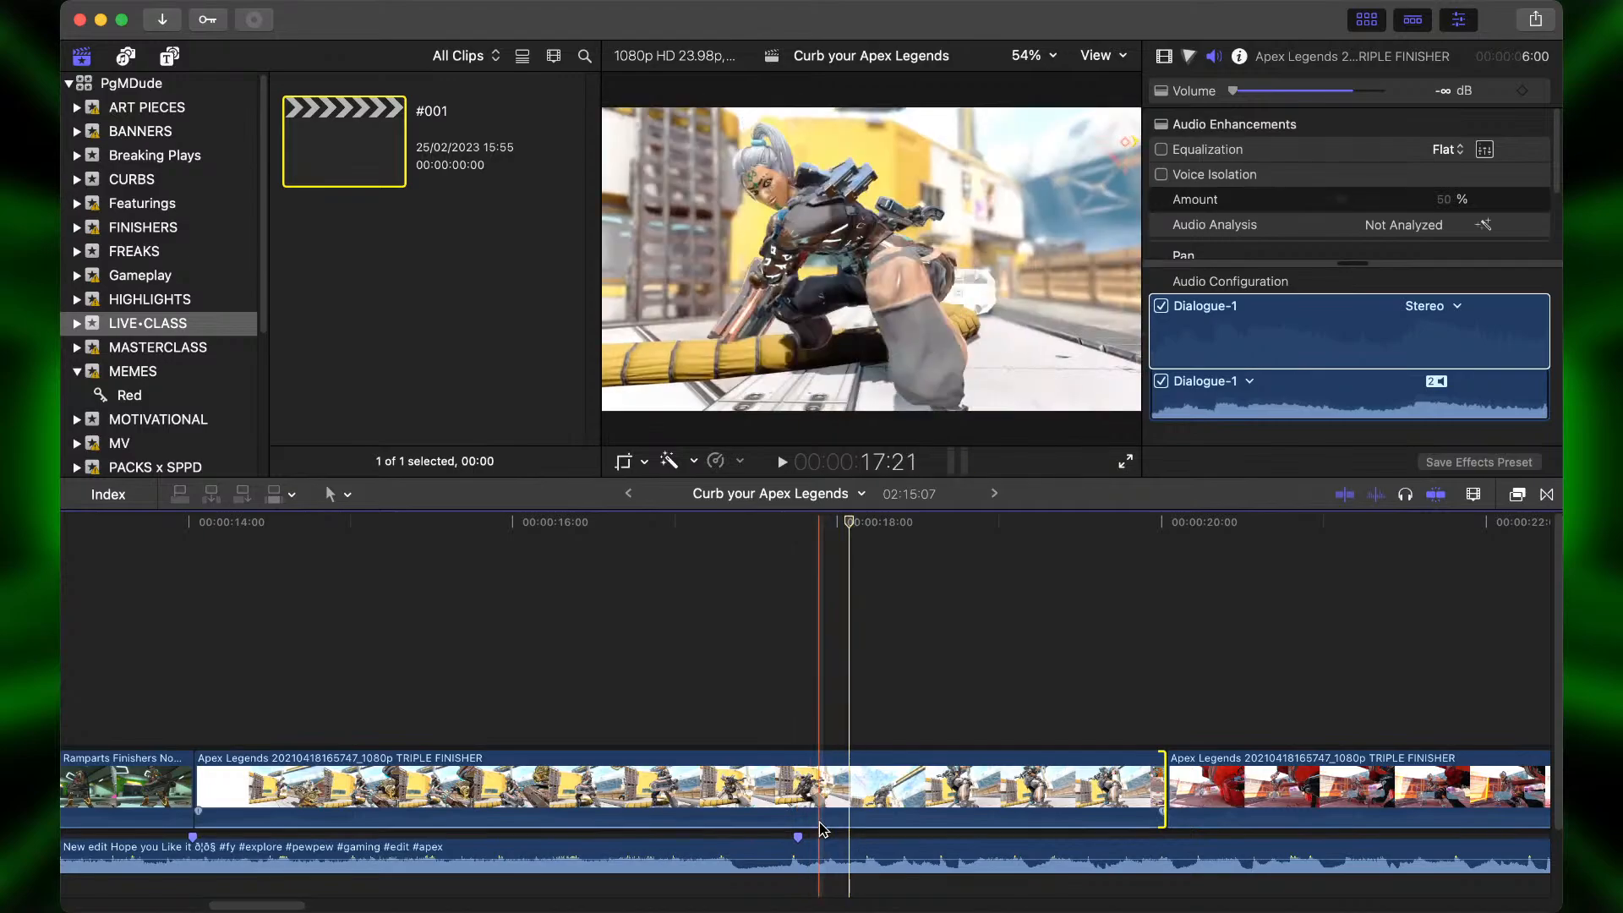
pyautogui.press('Right')
pyautogui.press('Right')
pyautogui.press('Right')
pyautogui.press('Right')
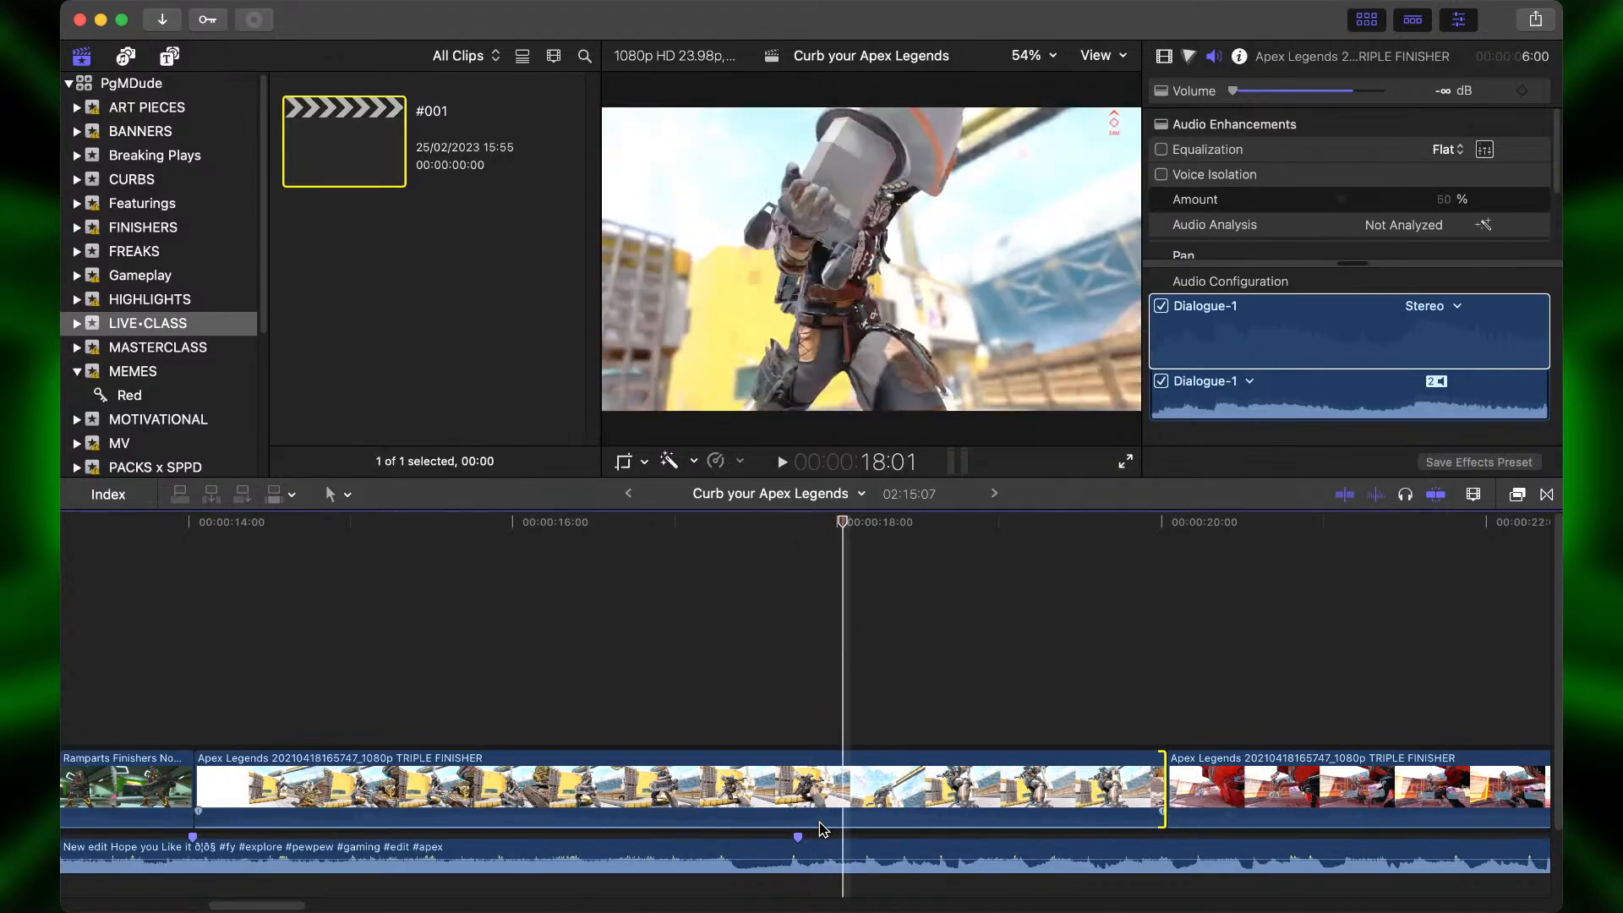
pyautogui.click(845, 792)
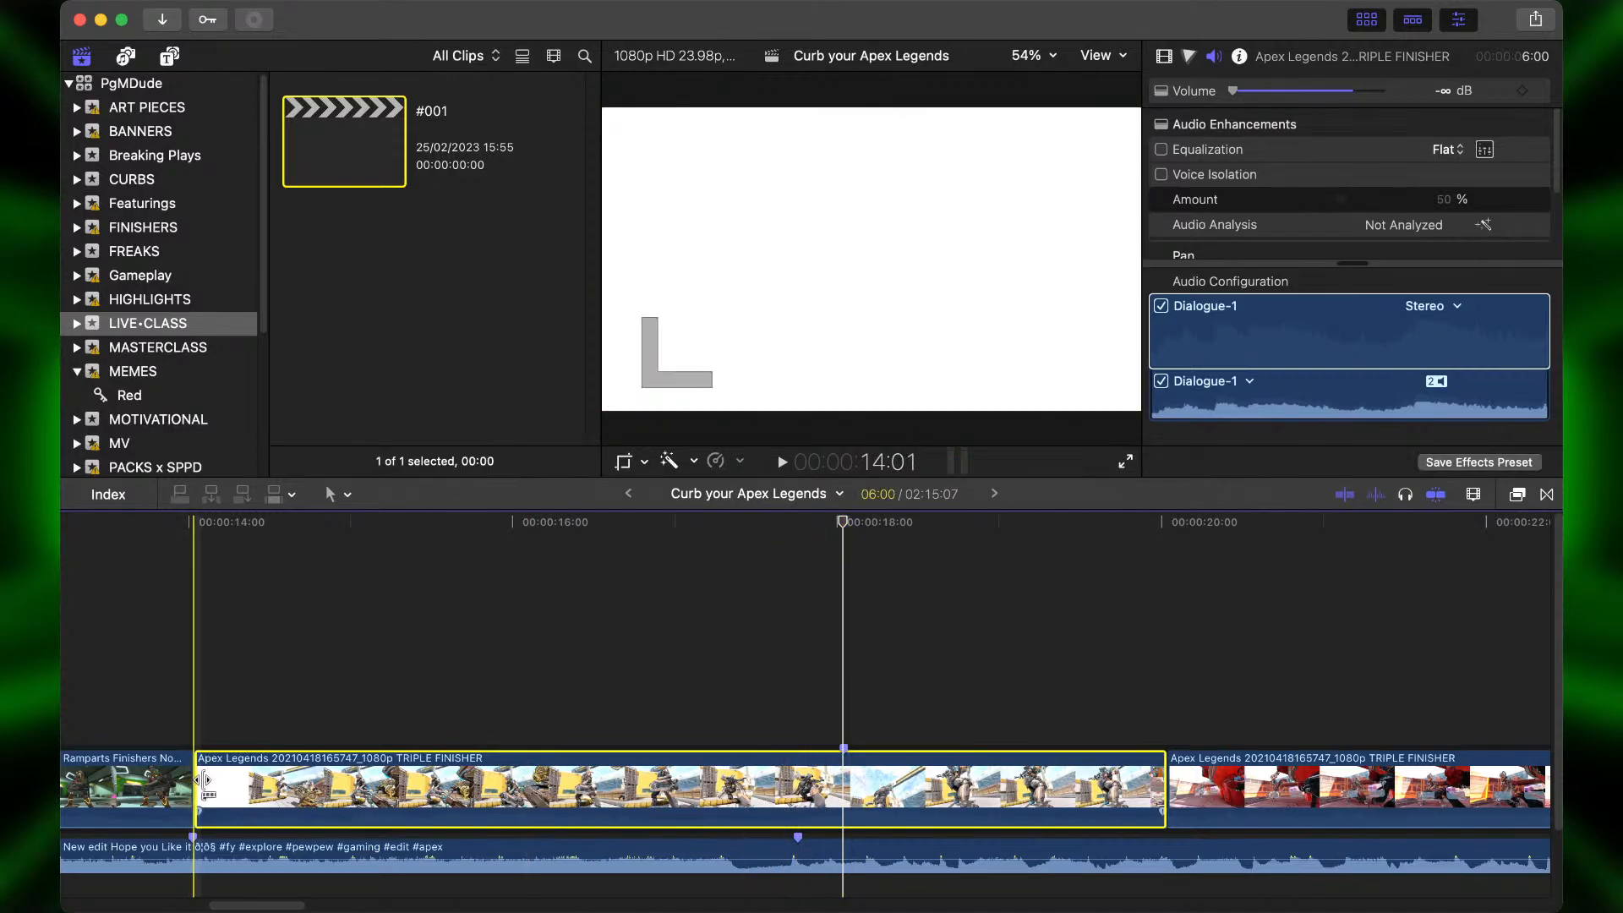
# Trim the first TRIPLE FINISHER clip's start until its marker lines up with the music marker, and preview the hit.
pyautogui.moveTo(207, 786); pyautogui.dragTo(251, 786)
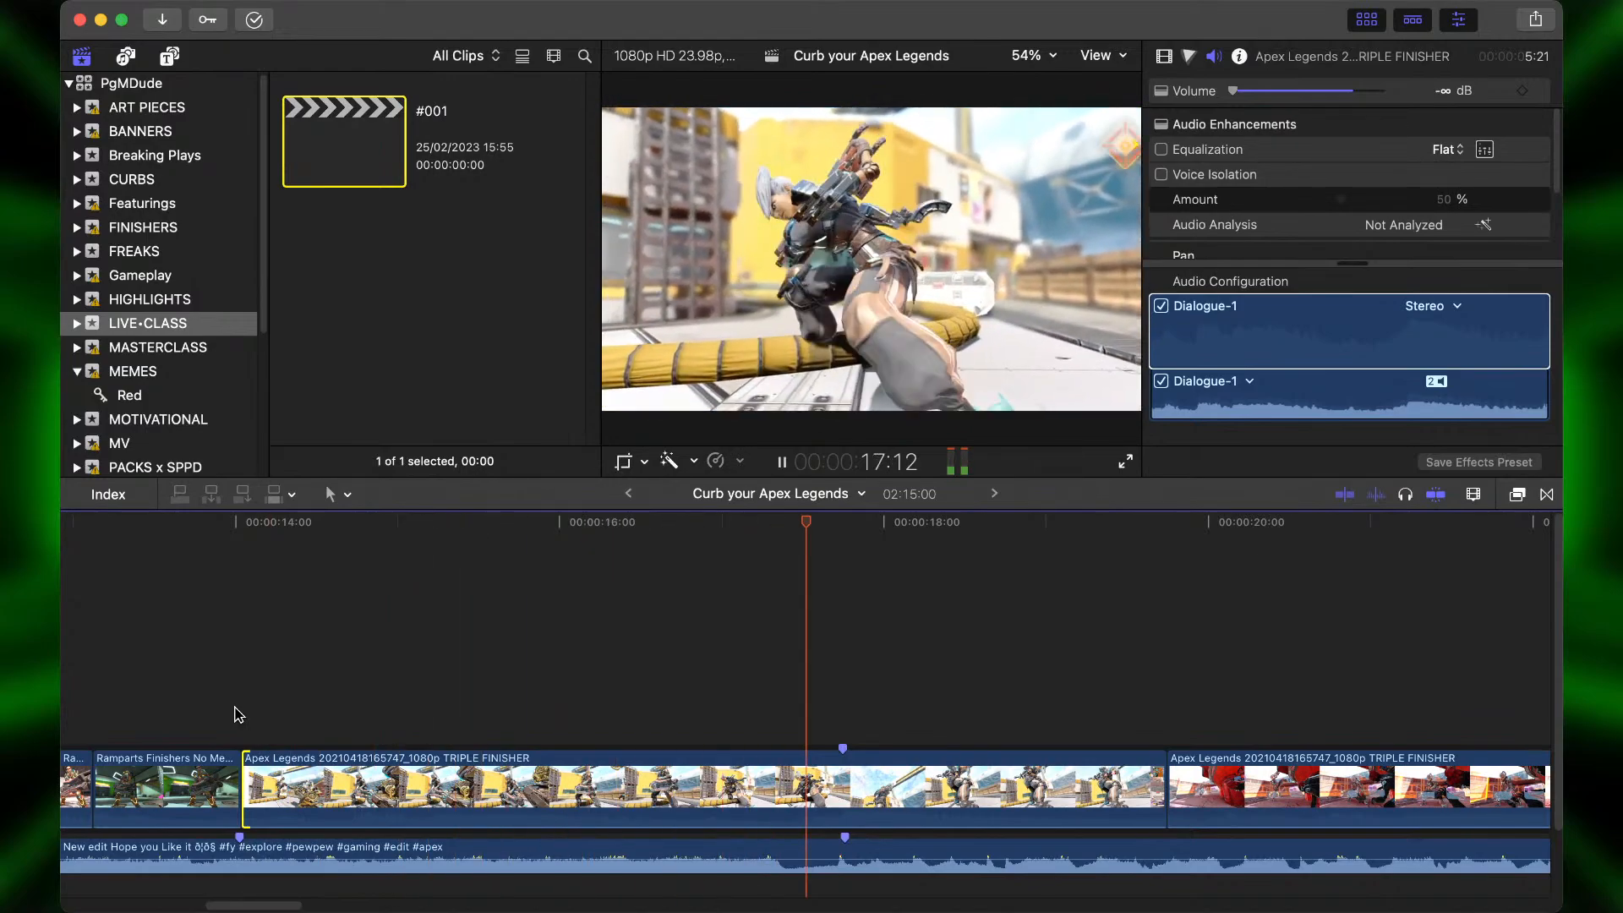
pyautogui.press('space')
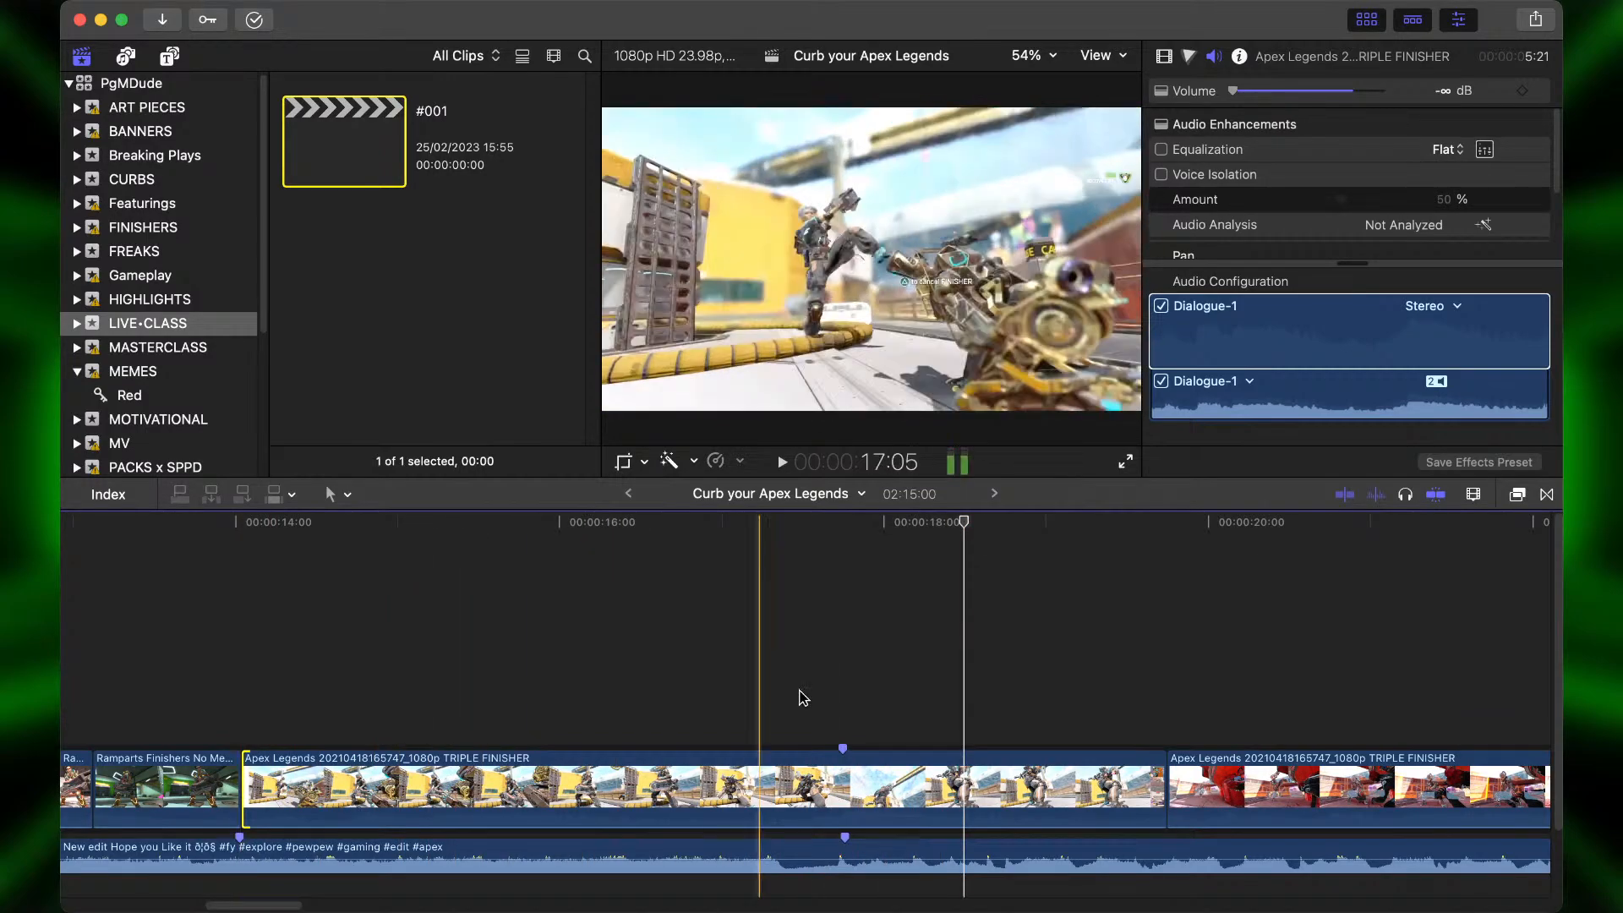
pyautogui.click(811, 698)
pyautogui.press('space')
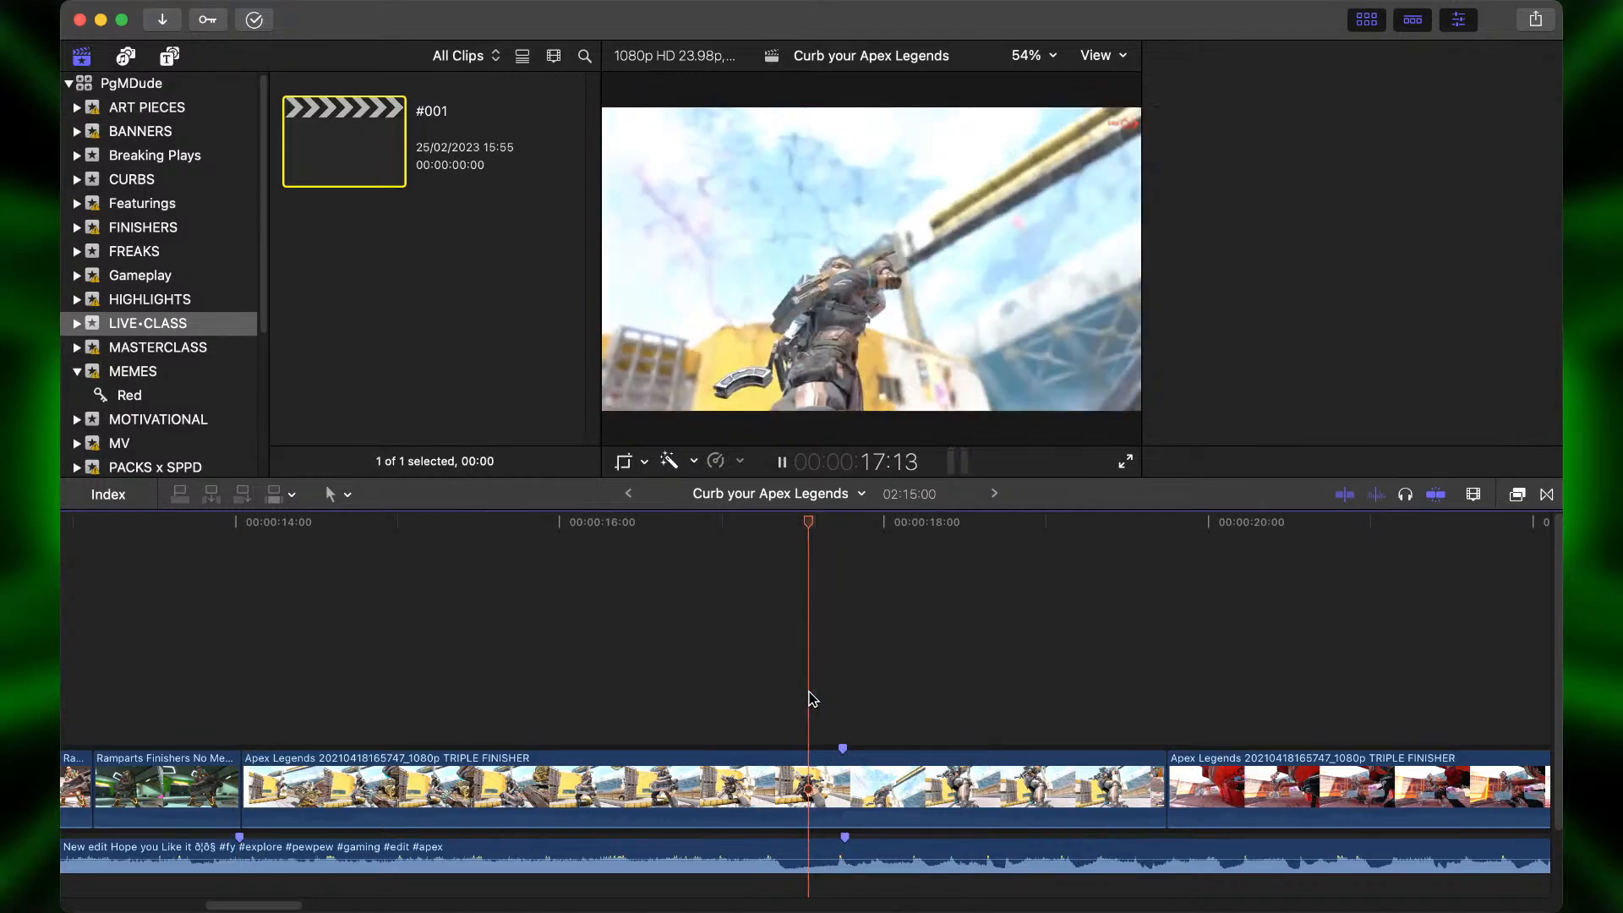
pyautogui.press('space')
# Delete the 0d83da39 clip that directly follows the third TRIPLE FINISHER clip.
pyautogui.press('super+minus')
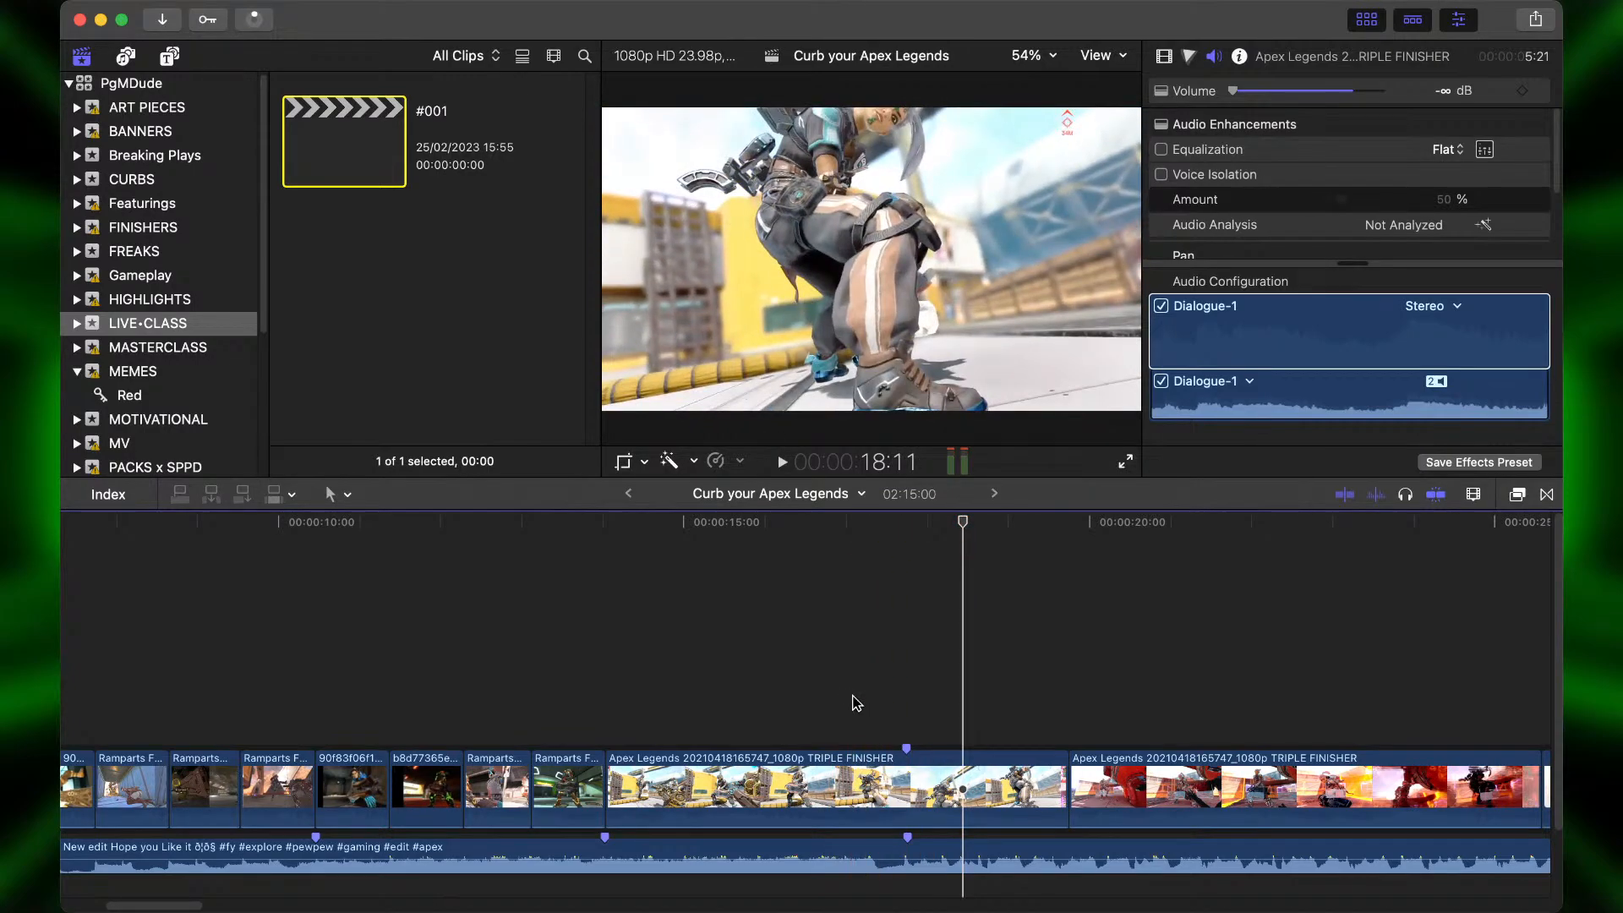
pyautogui.hscroll(5, 972, 699)
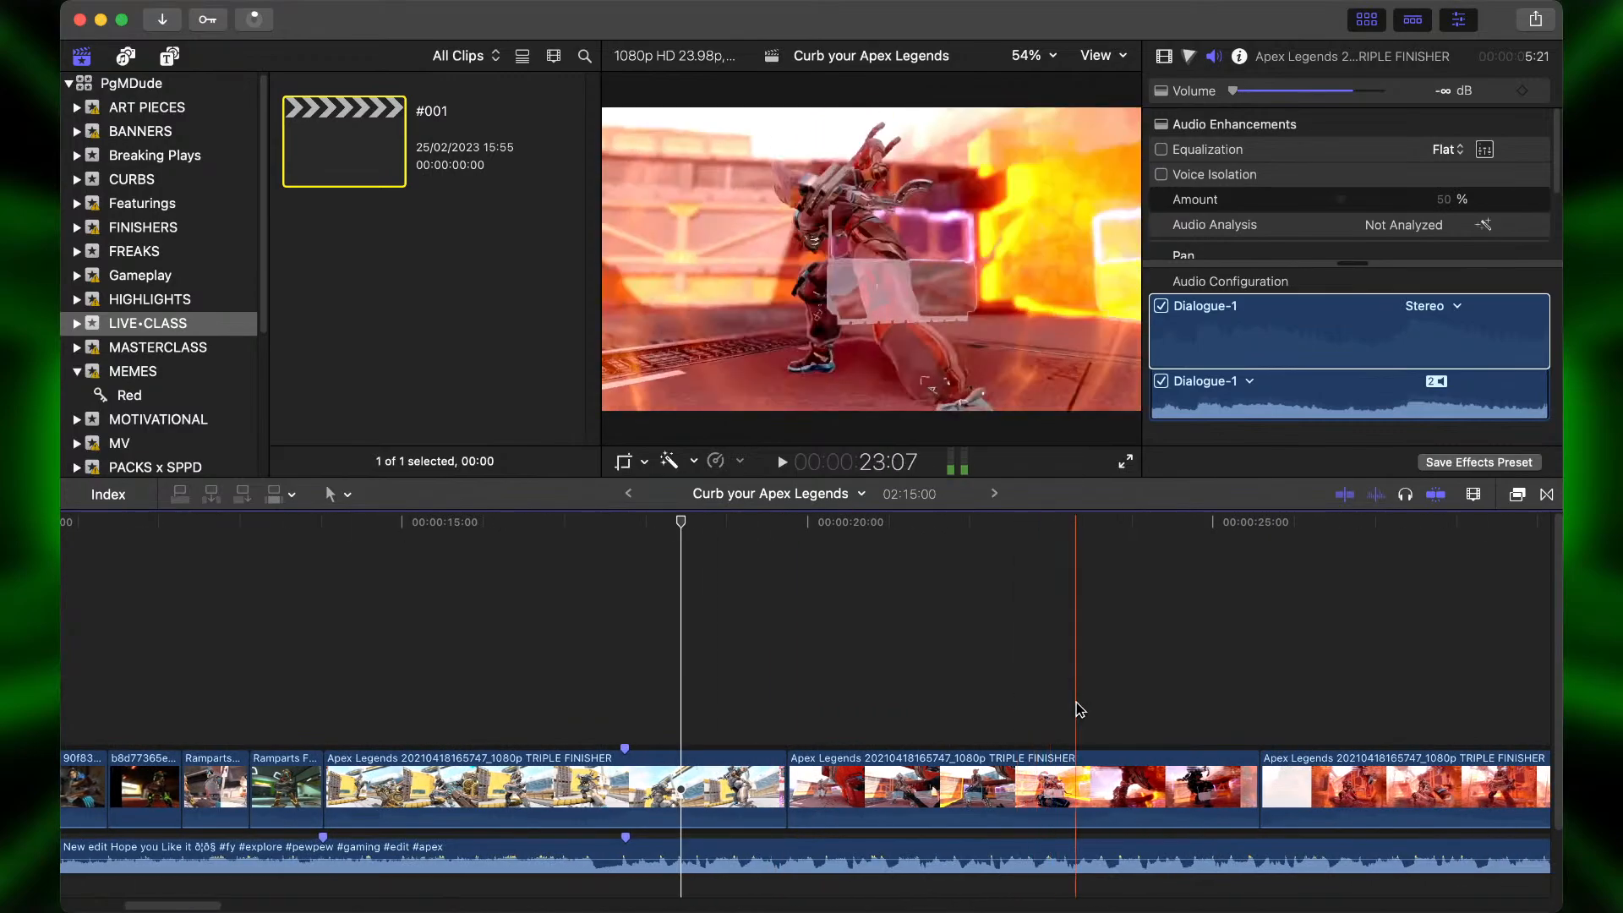
pyautogui.press('super+minus')
pyautogui.hscroll(4, 1076, 709)
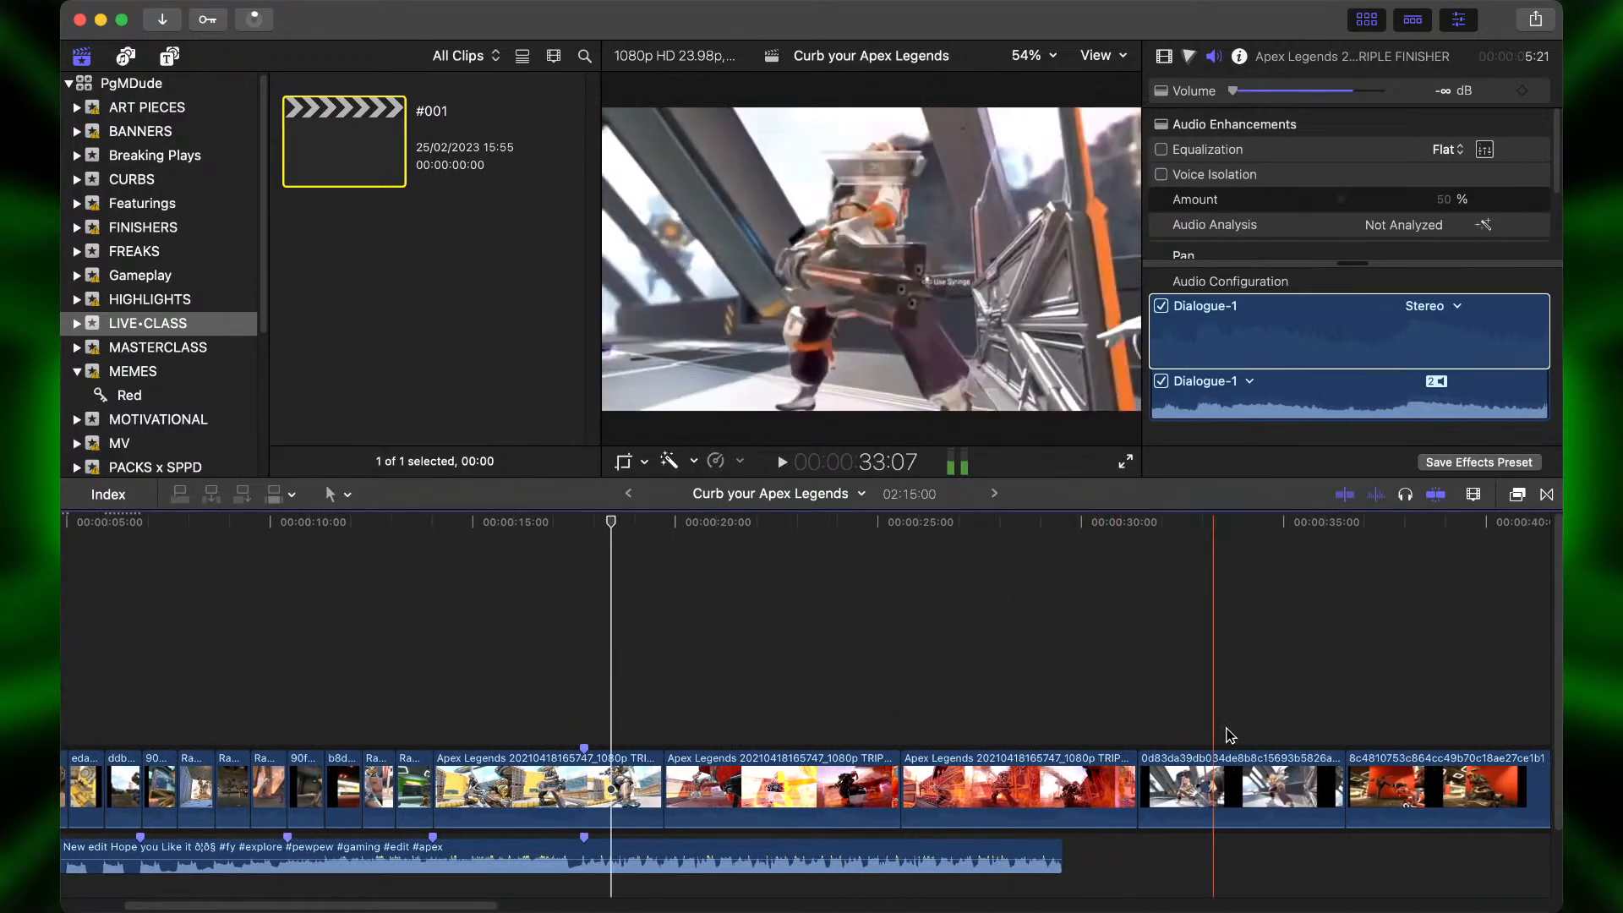
pyautogui.hscroll(4, 1268, 739)
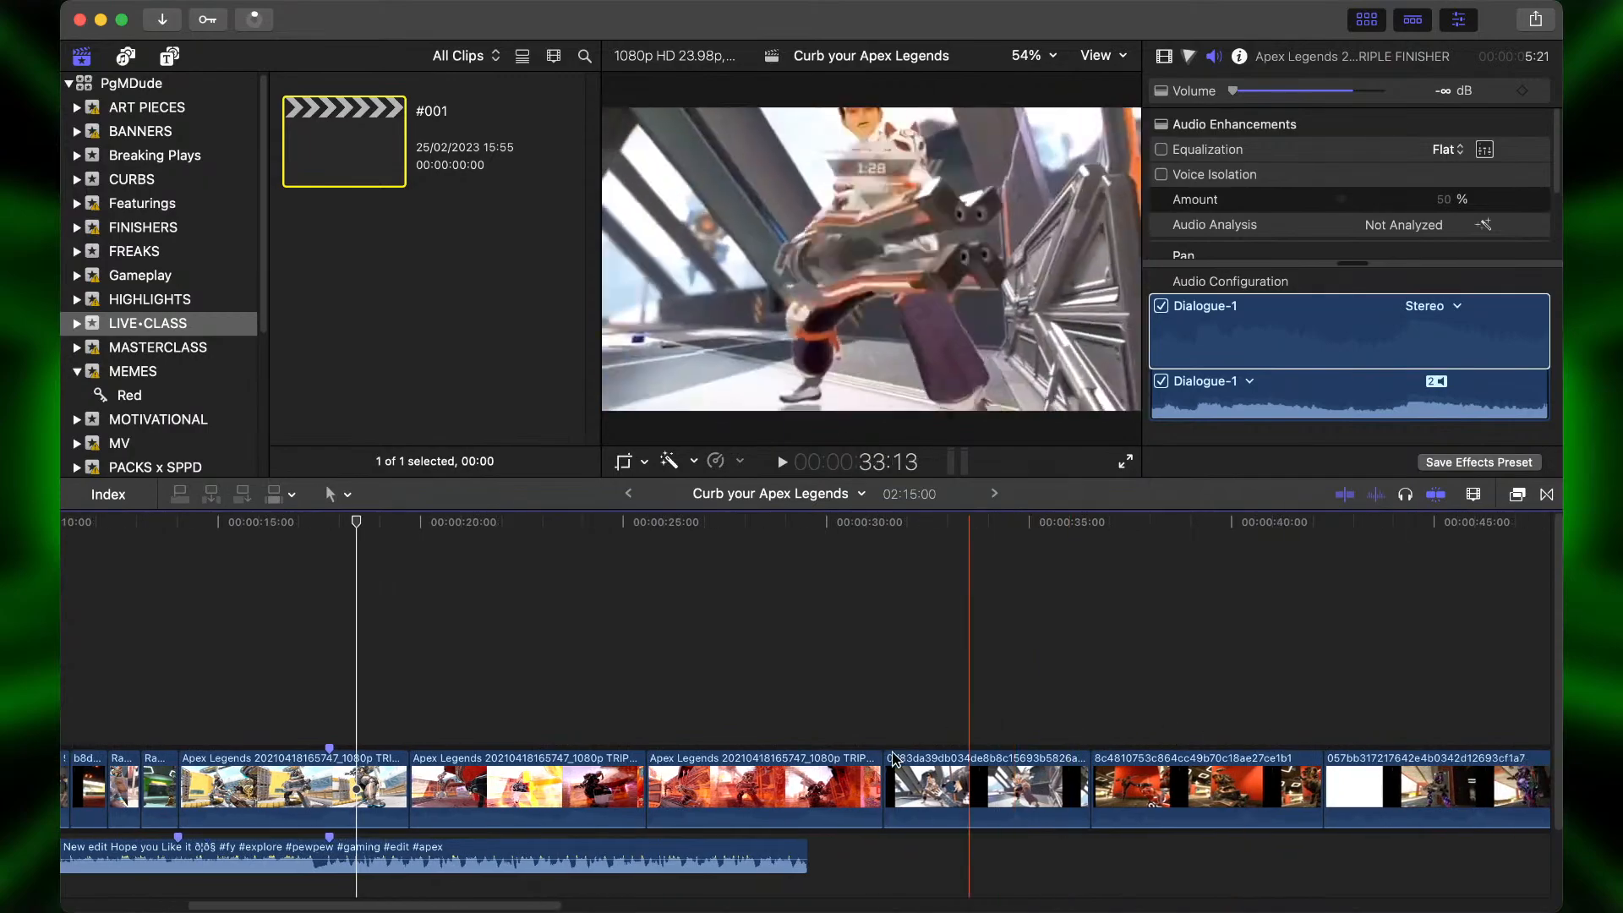
pyautogui.hscroll(2, 894, 759)
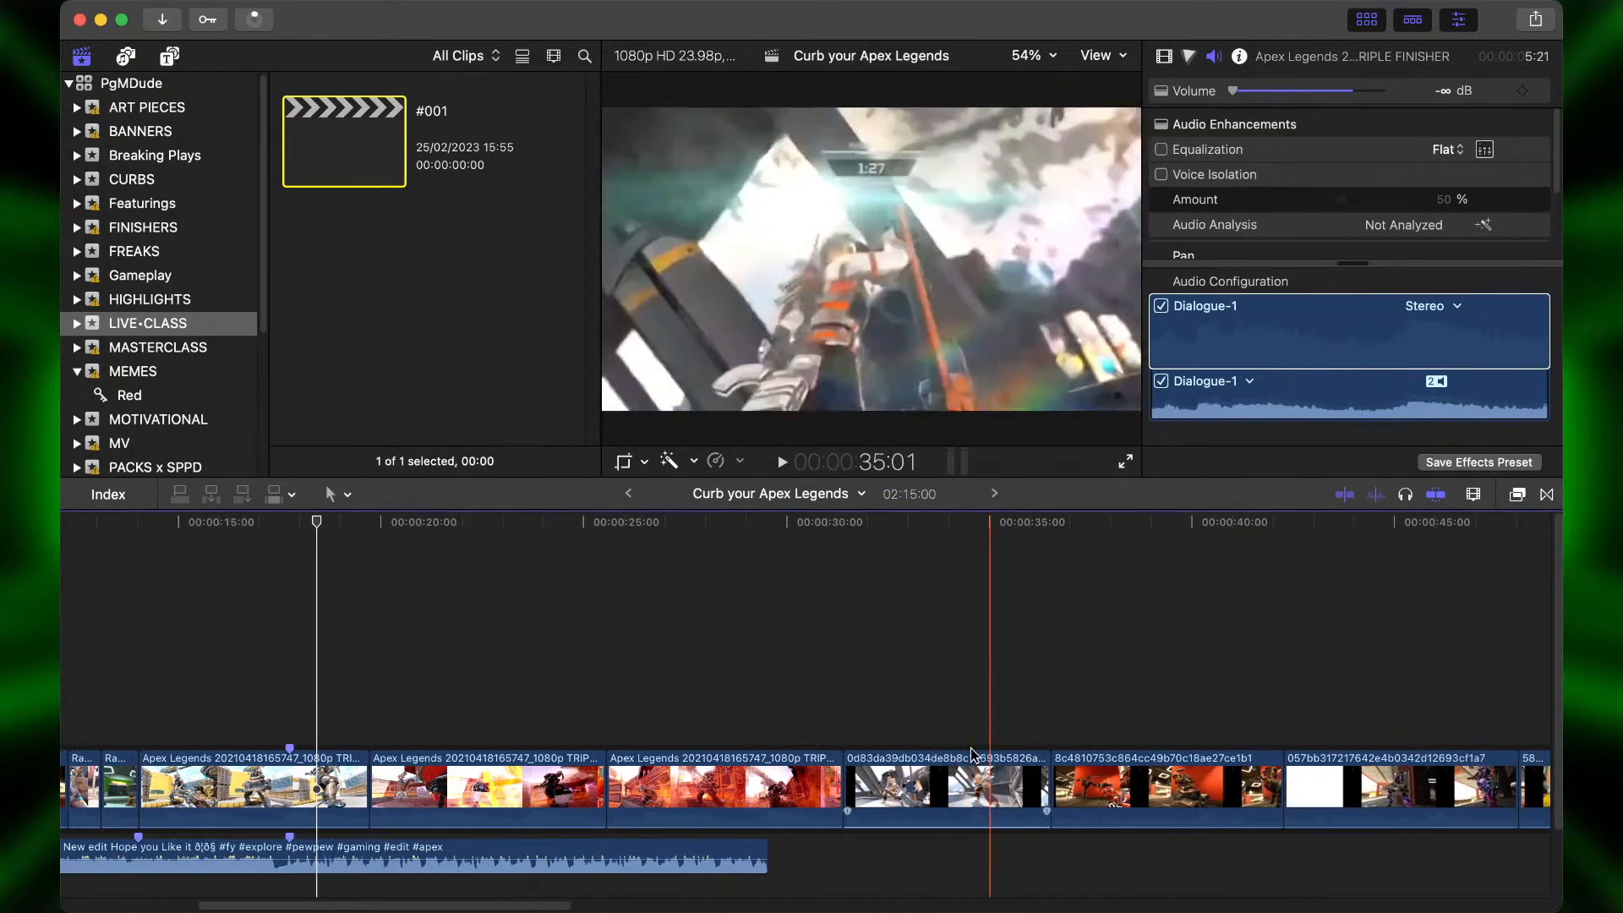
pyautogui.click(957, 773)
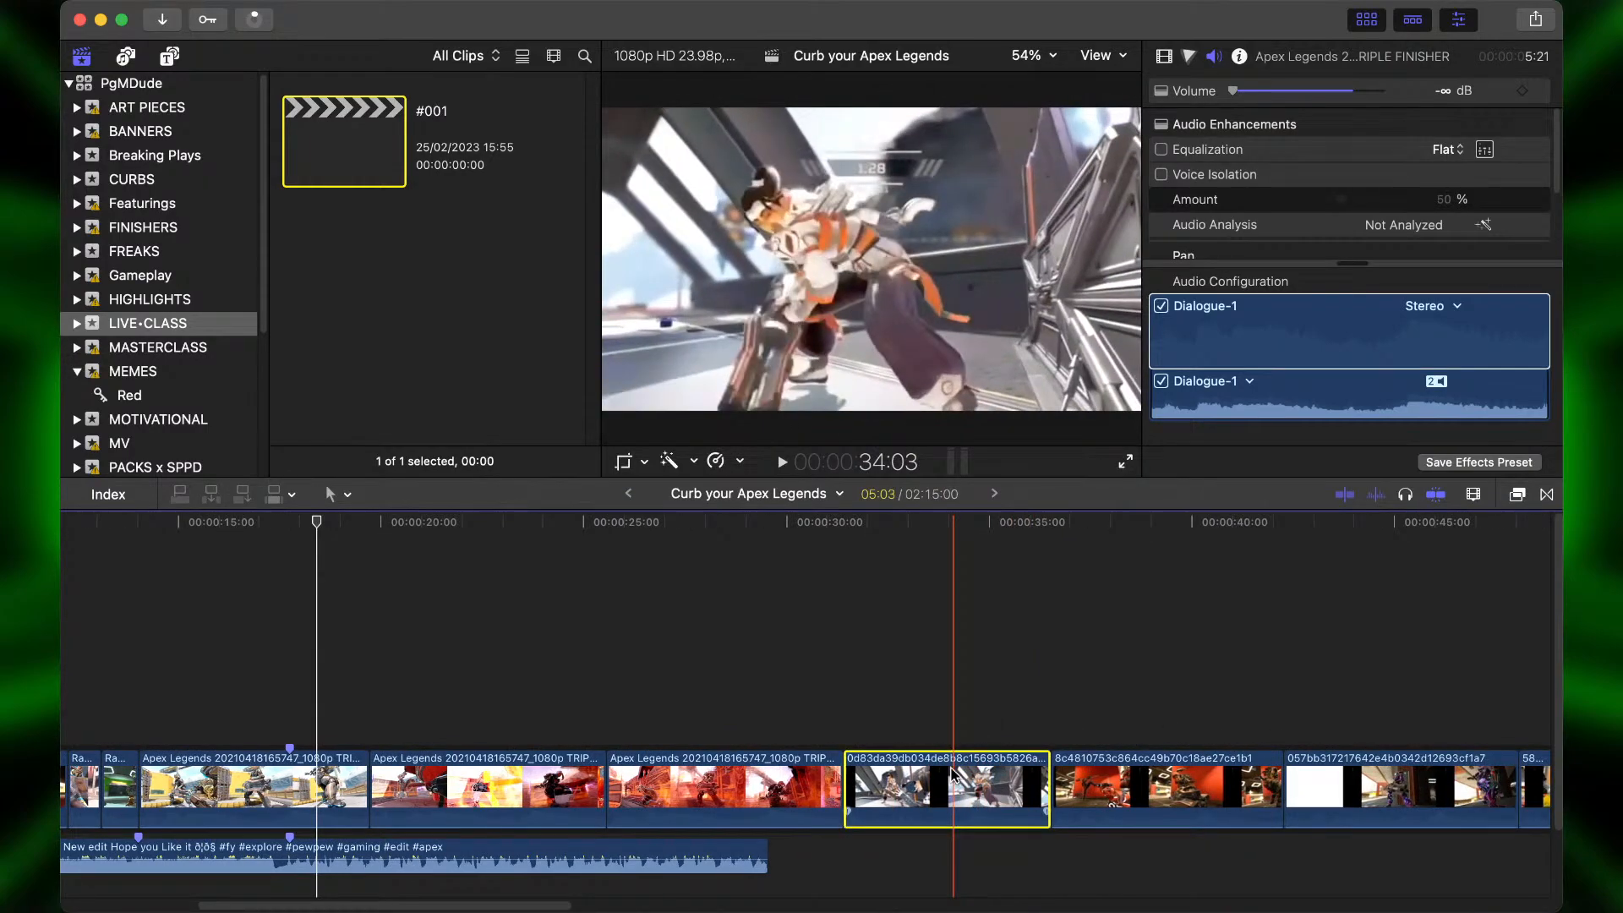
pyautogui.press('Delete')
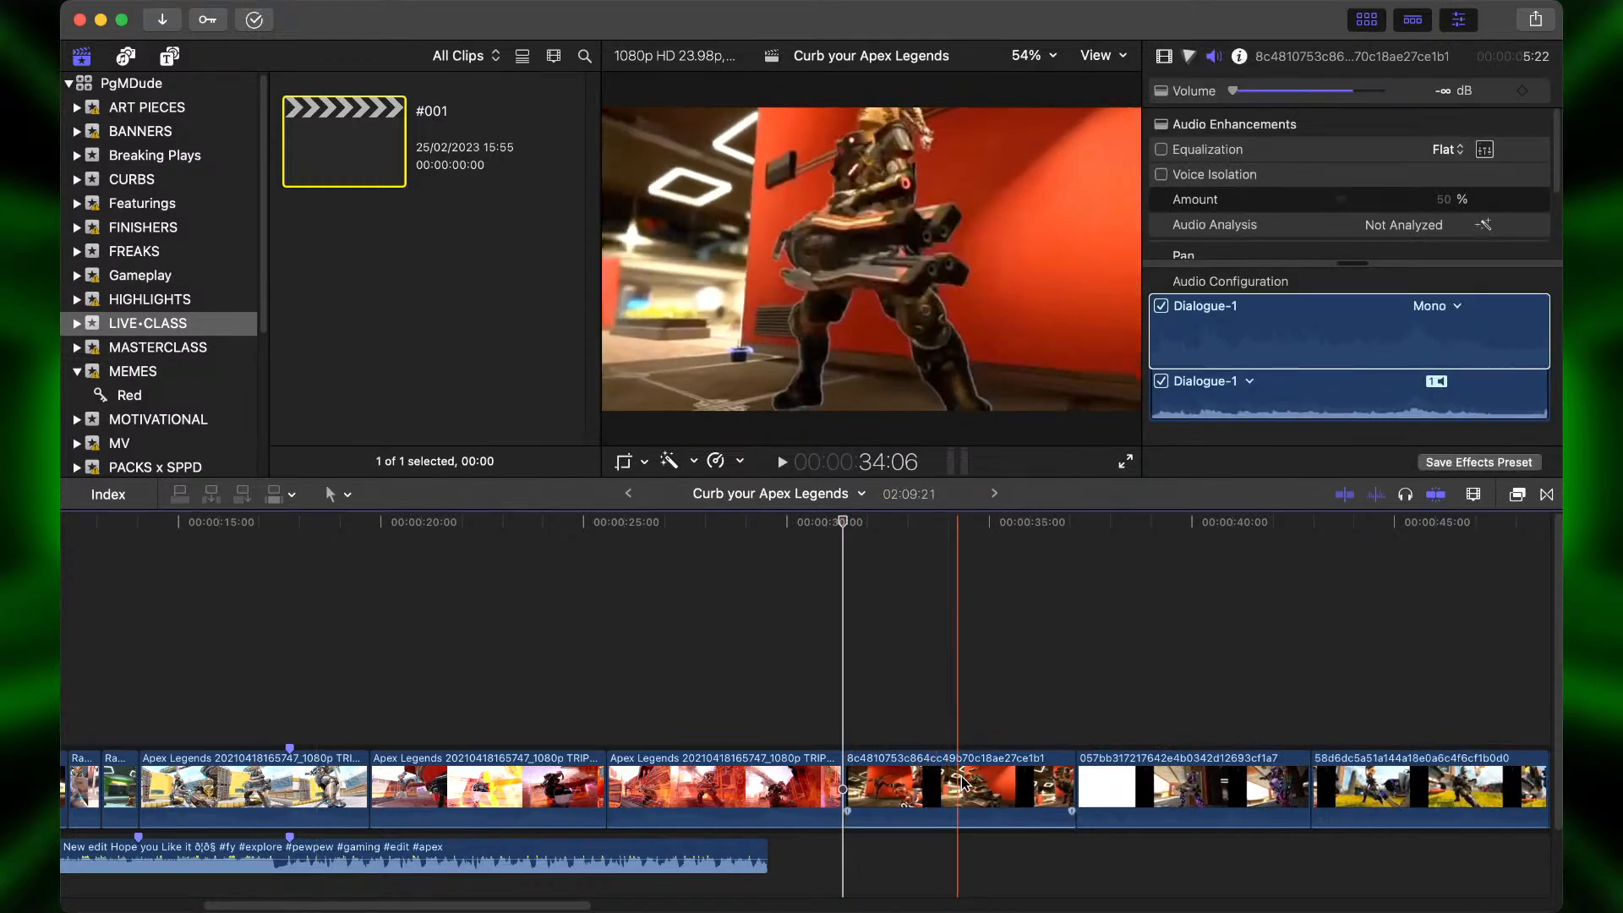
# Mark the 8c481075 clip at 35:10 and connect it above the first TRIPLE FINISHER clip with their markers aligned.
pyautogui.click(1008, 792)
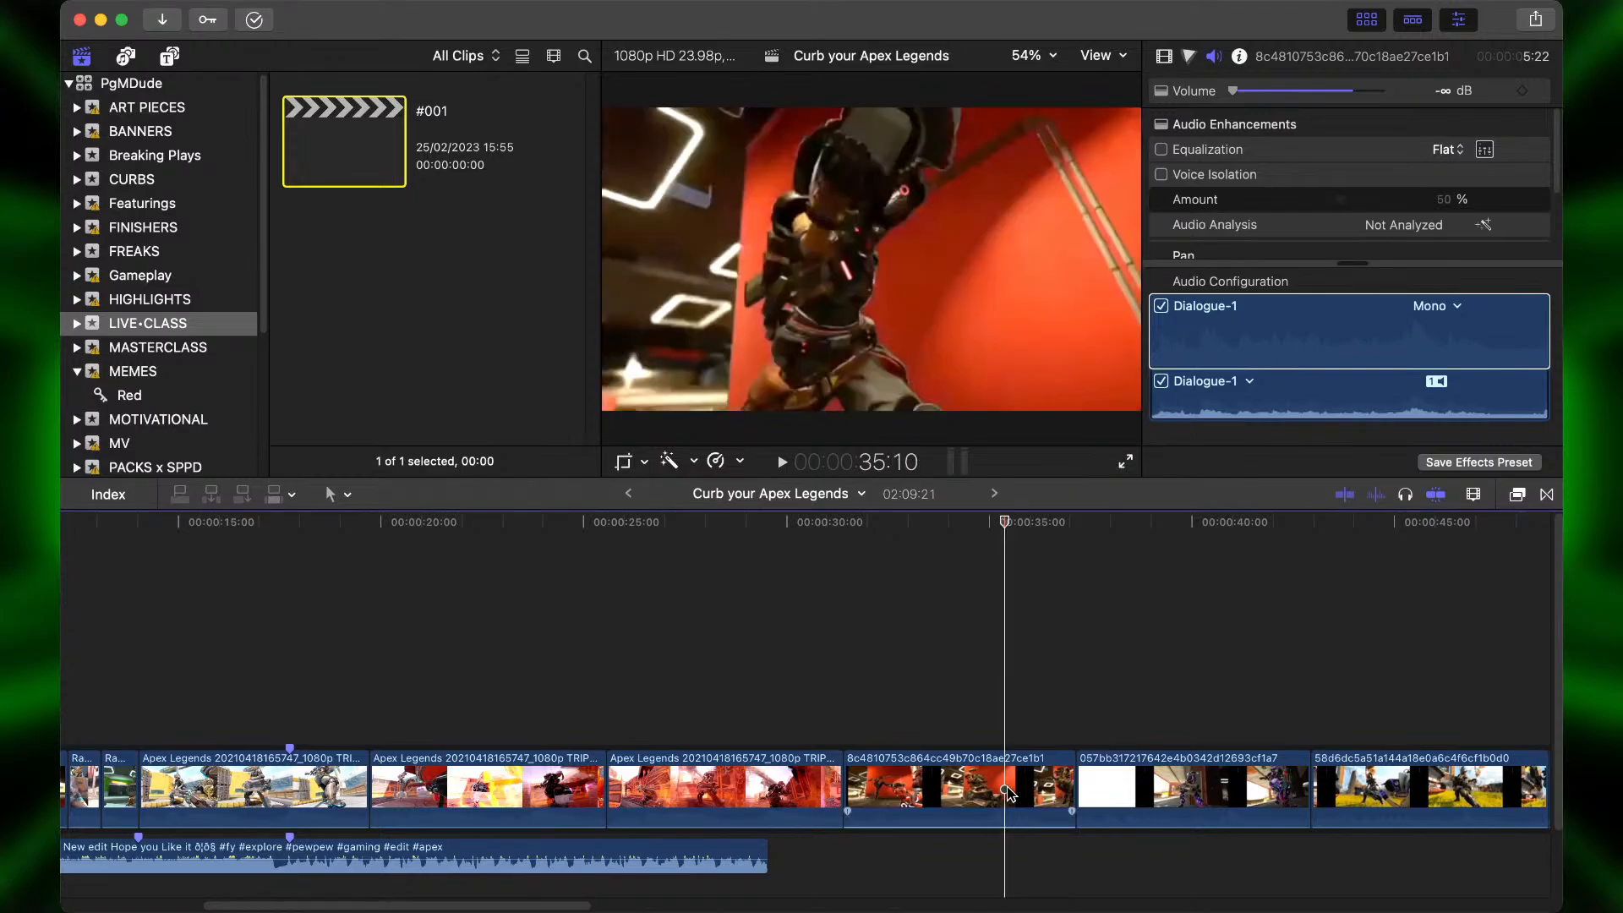
pyautogui.click(1008, 792)
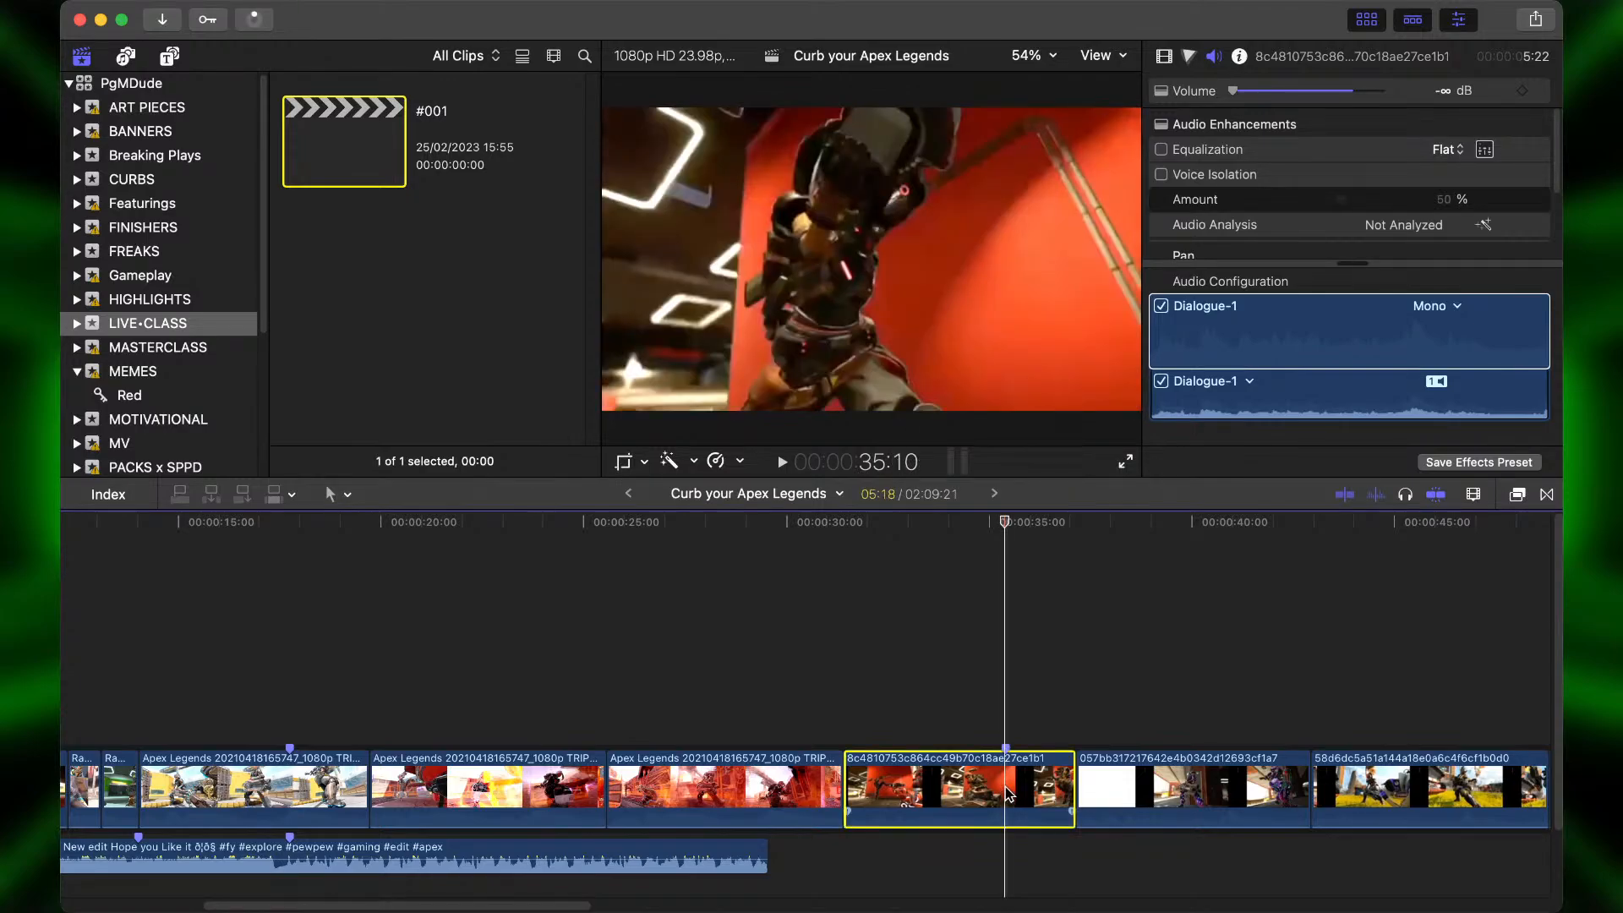
pyautogui.moveTo(1008, 792); pyautogui.dragTo(295, 699)
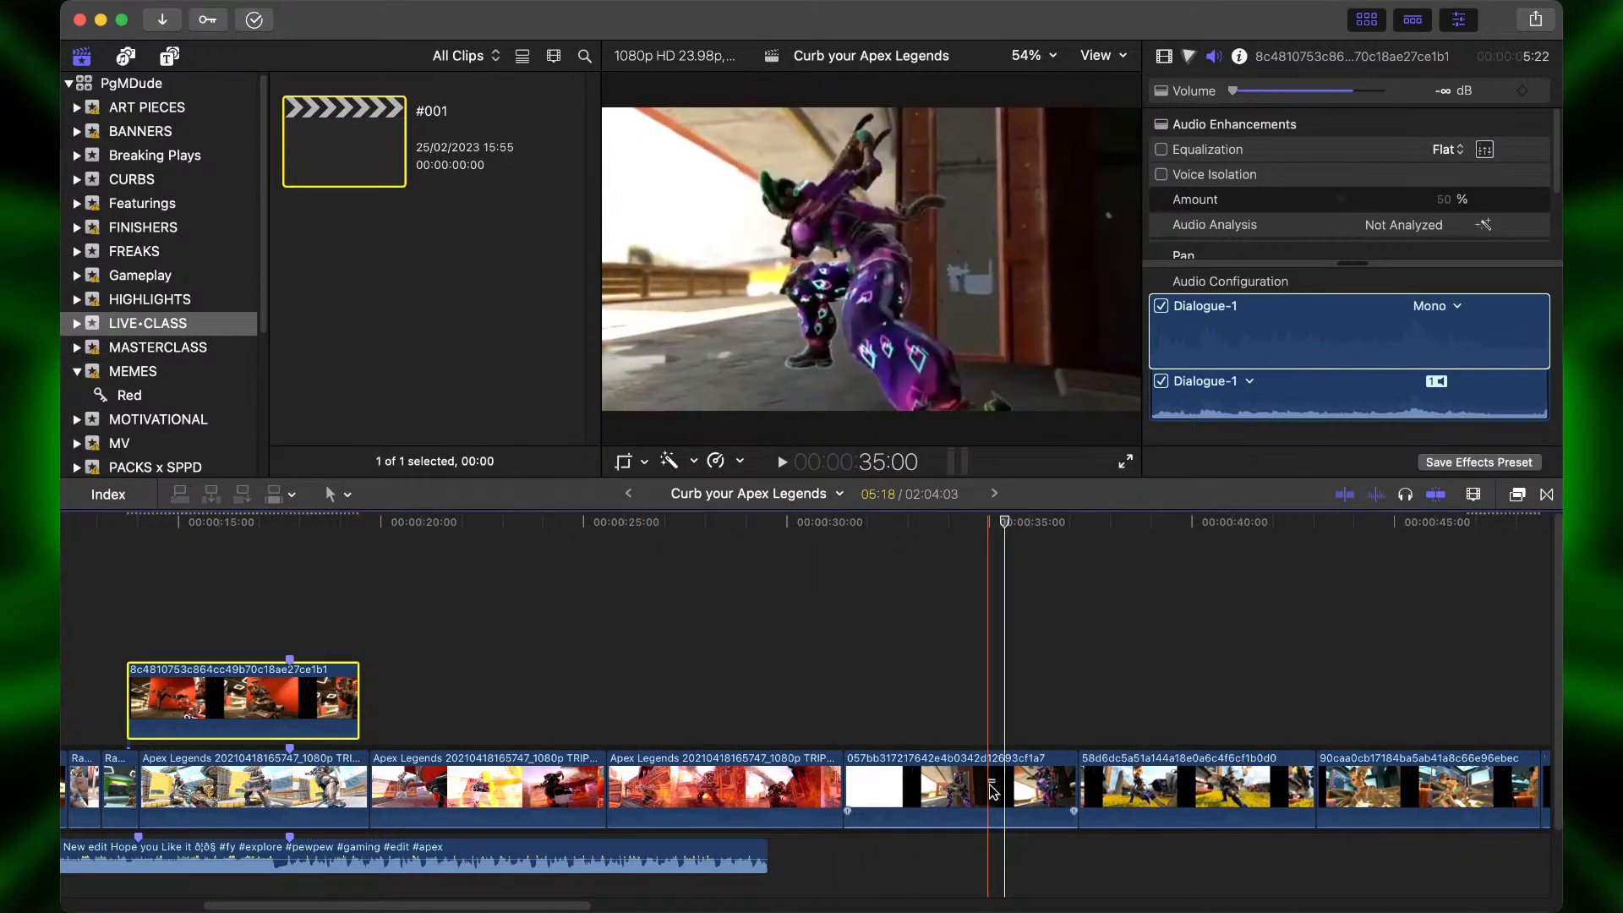
# Mark the 057bb317 clip at 35:08 and stack it above the 8c481075 clip with the markers aligned.
pyautogui.press('space')
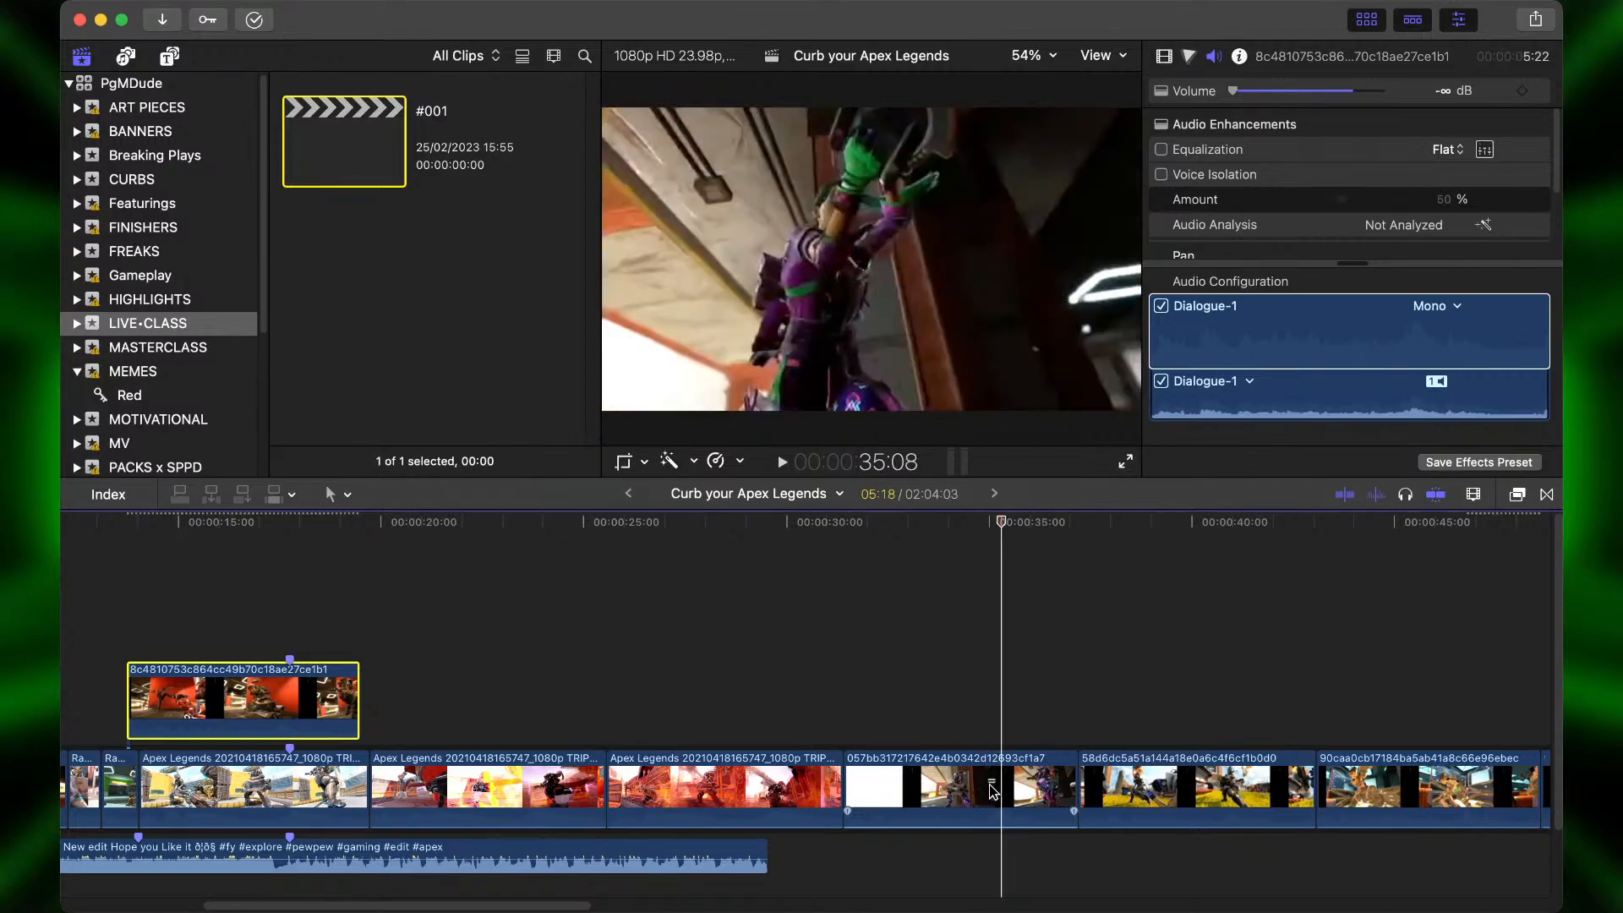
pyautogui.click(1004, 790)
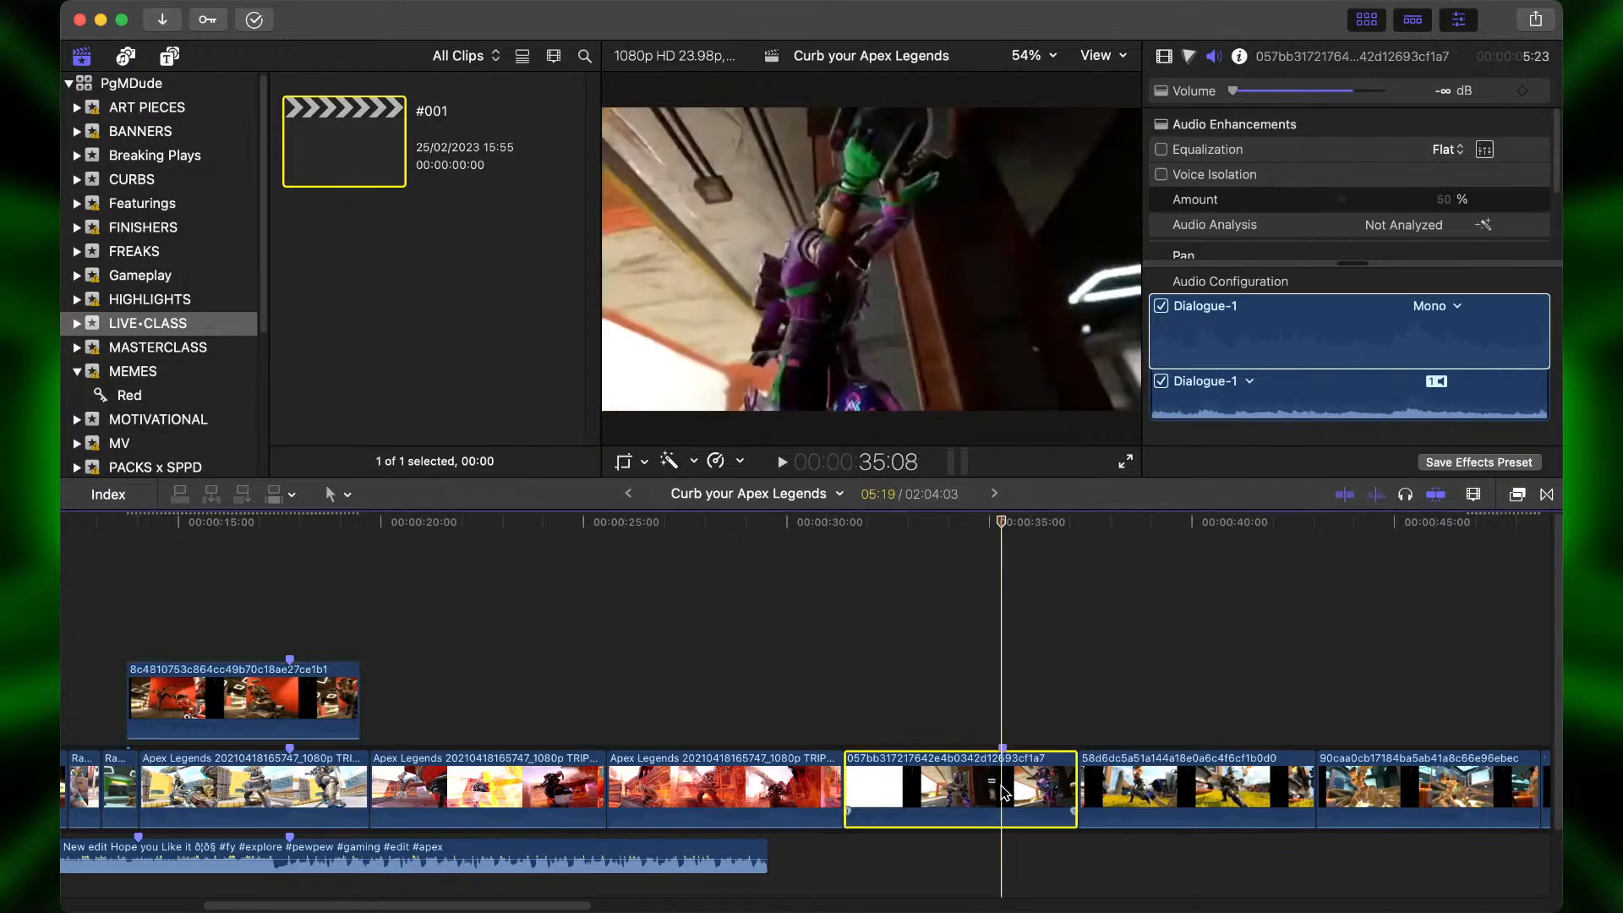
pyautogui.moveTo(1004, 790); pyautogui.dragTo(290, 613)
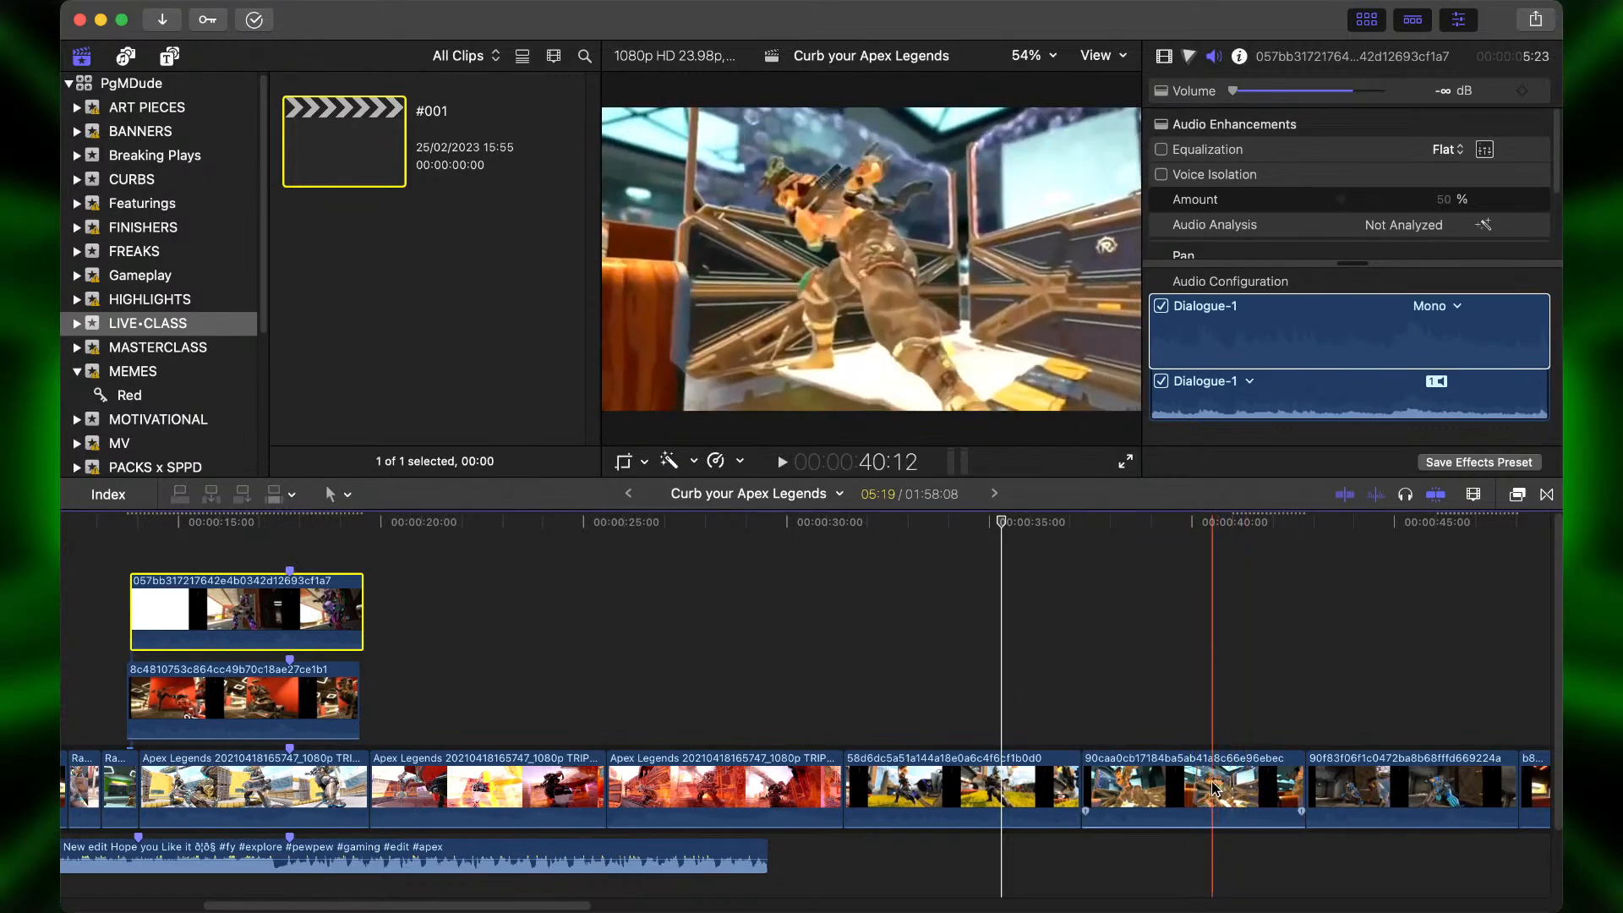
# Apply a Crop to the 58d6dc5a clip so the picture fills the frame.
pyautogui.click(989, 782)
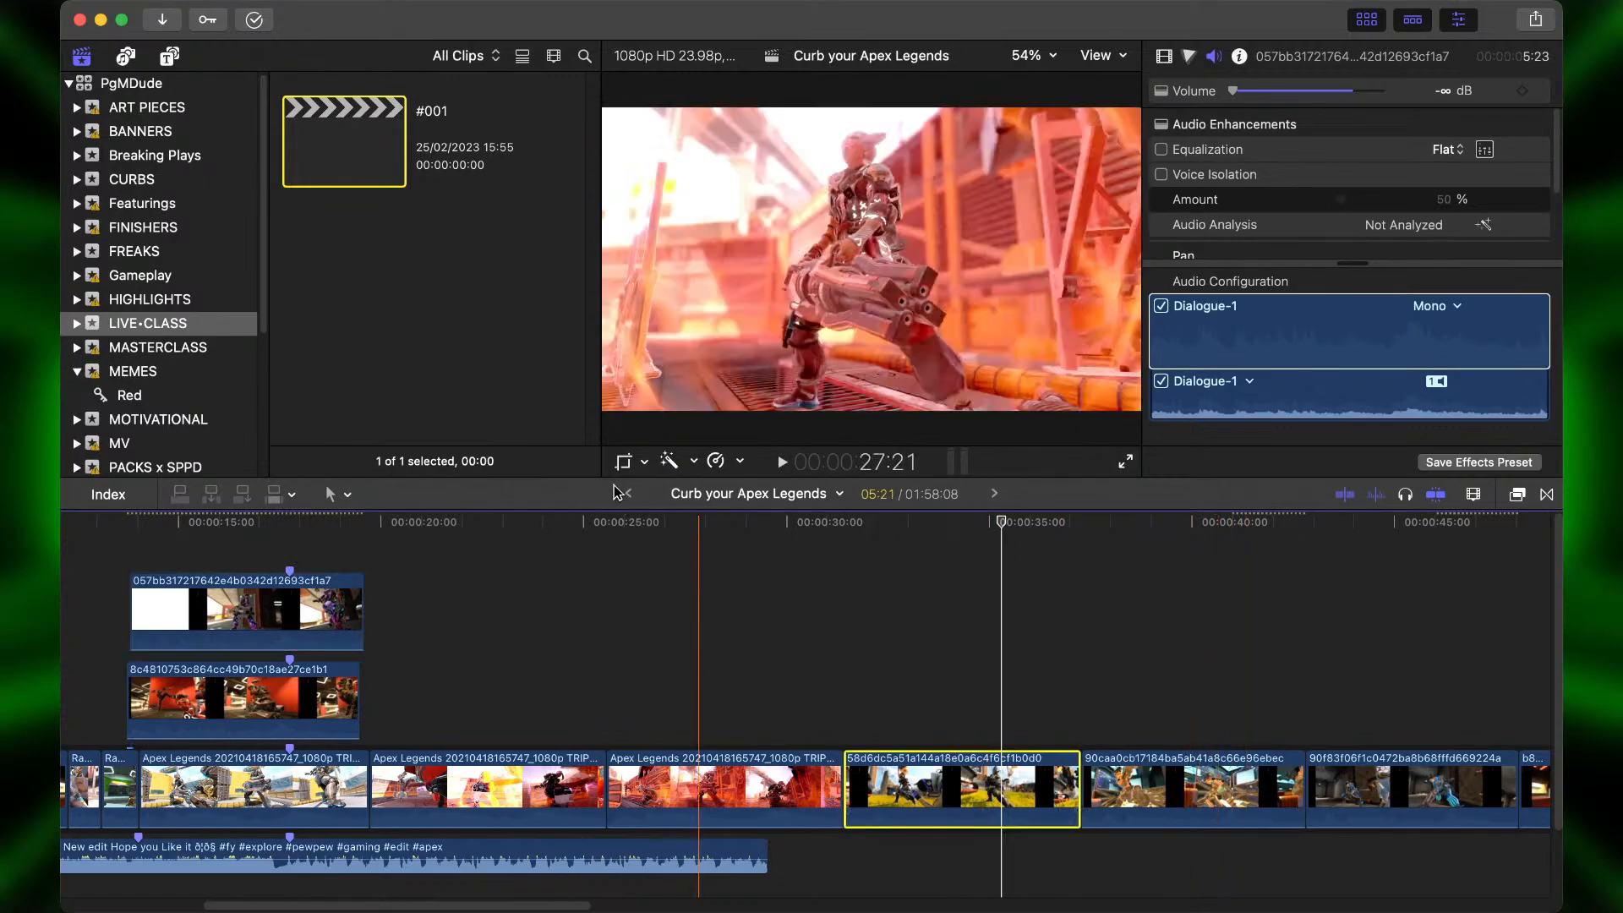
pyautogui.click(619, 463)
pyautogui.click(853, 420)
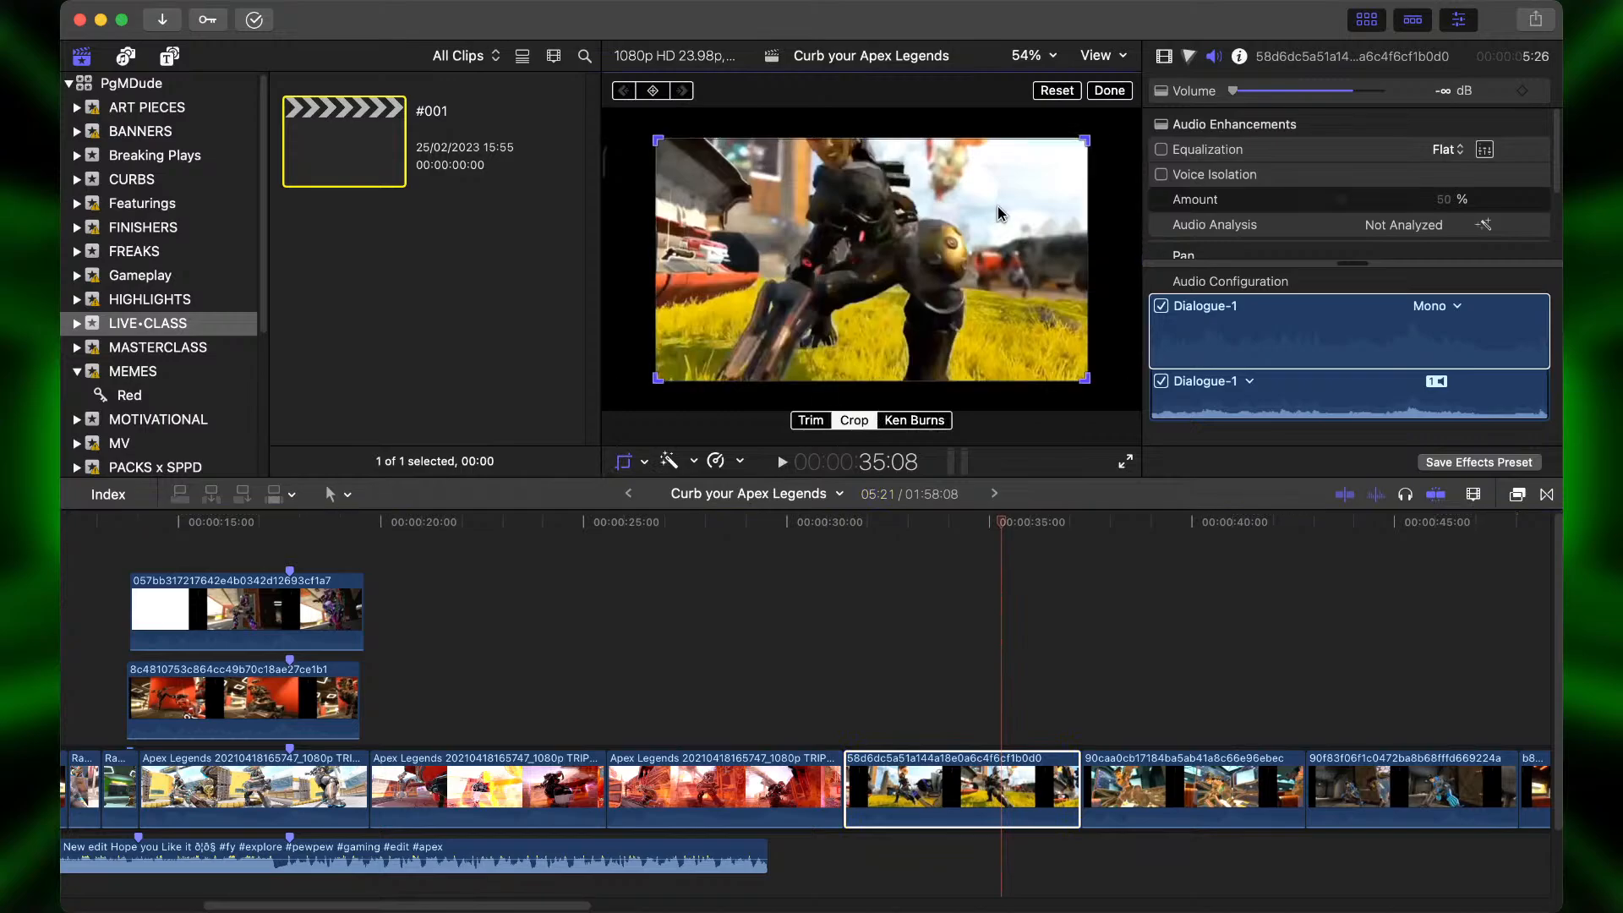
pyautogui.click(1109, 91)
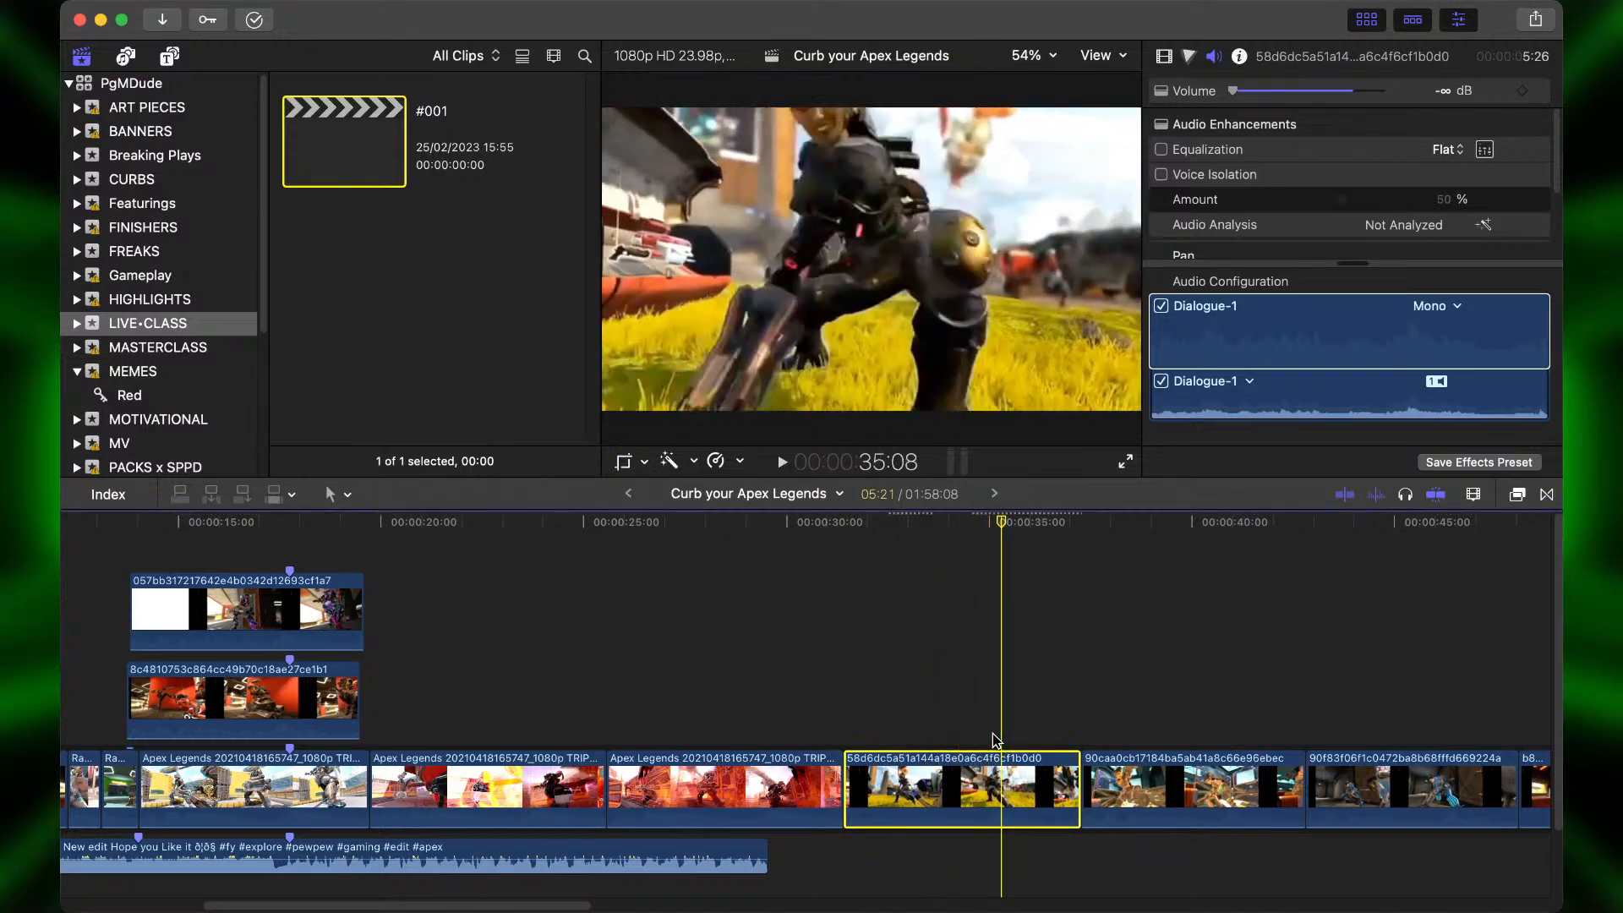
# Mark the 58d6dc5a clip at 35:11 and stack it above the other connected clips with all markers aligned.
pyautogui.press('Right')
pyautogui.press('Right')
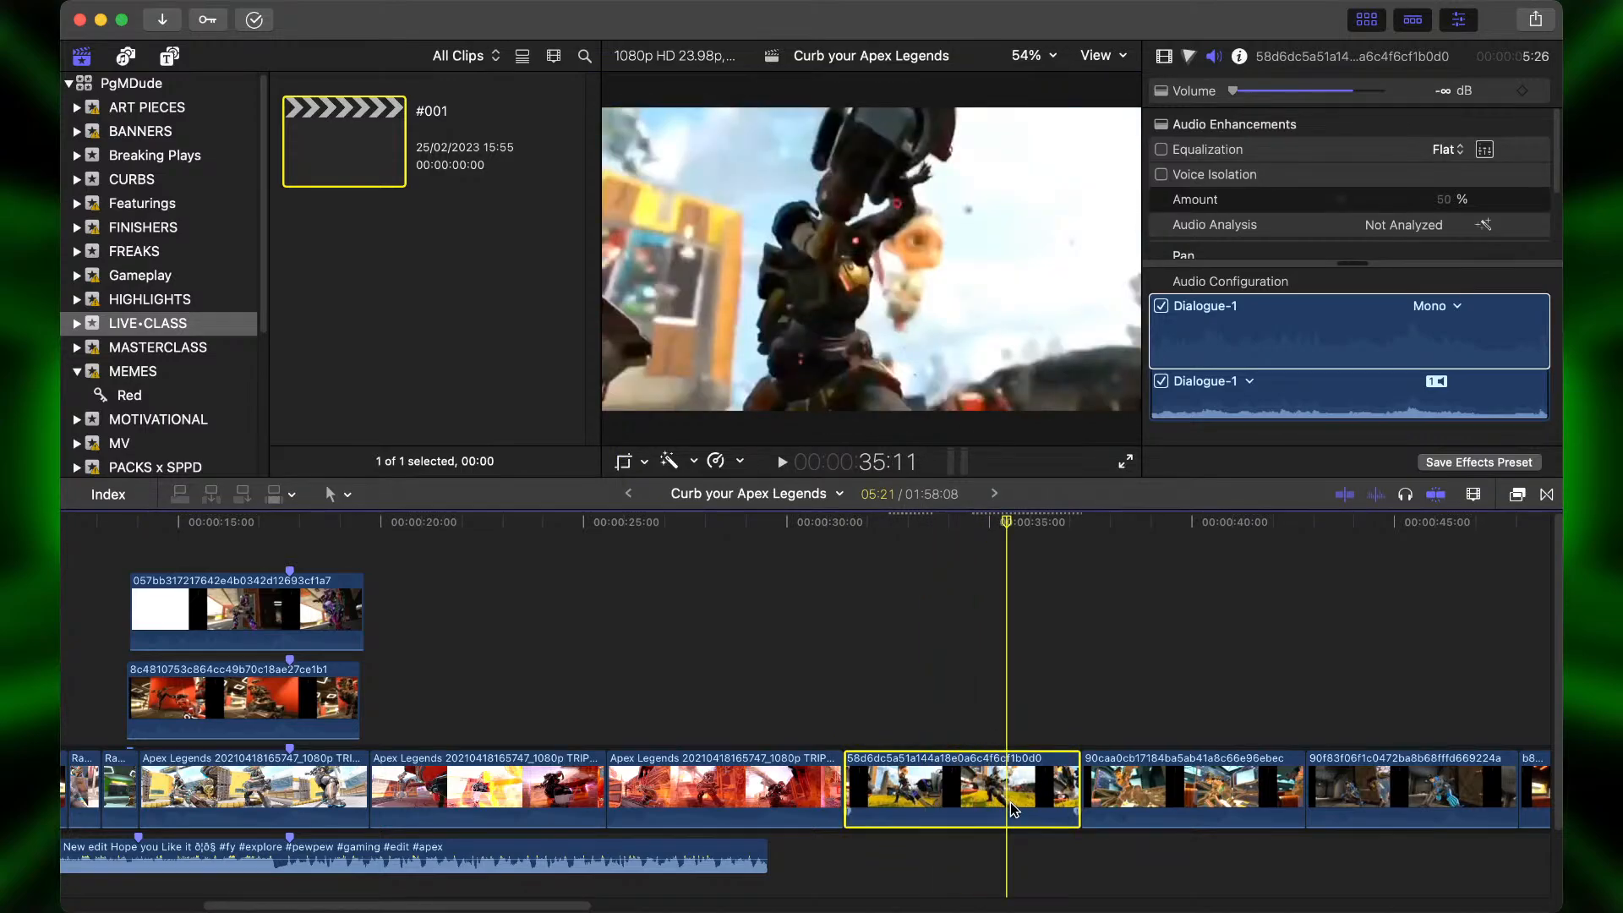
pyautogui.moveTo(952, 792)
pyautogui.mouseDown()
pyautogui.moveTo(613, 636)
pyautogui.moveTo(267, 539)
pyautogui.moveTo(290, 541)
pyautogui.moveTo(281, 604)
pyautogui.mouseUp()
# Play the stacked finisher clips from the 14-second music marker to find where the beats call for cuts.
pyautogui.press('super+equal')
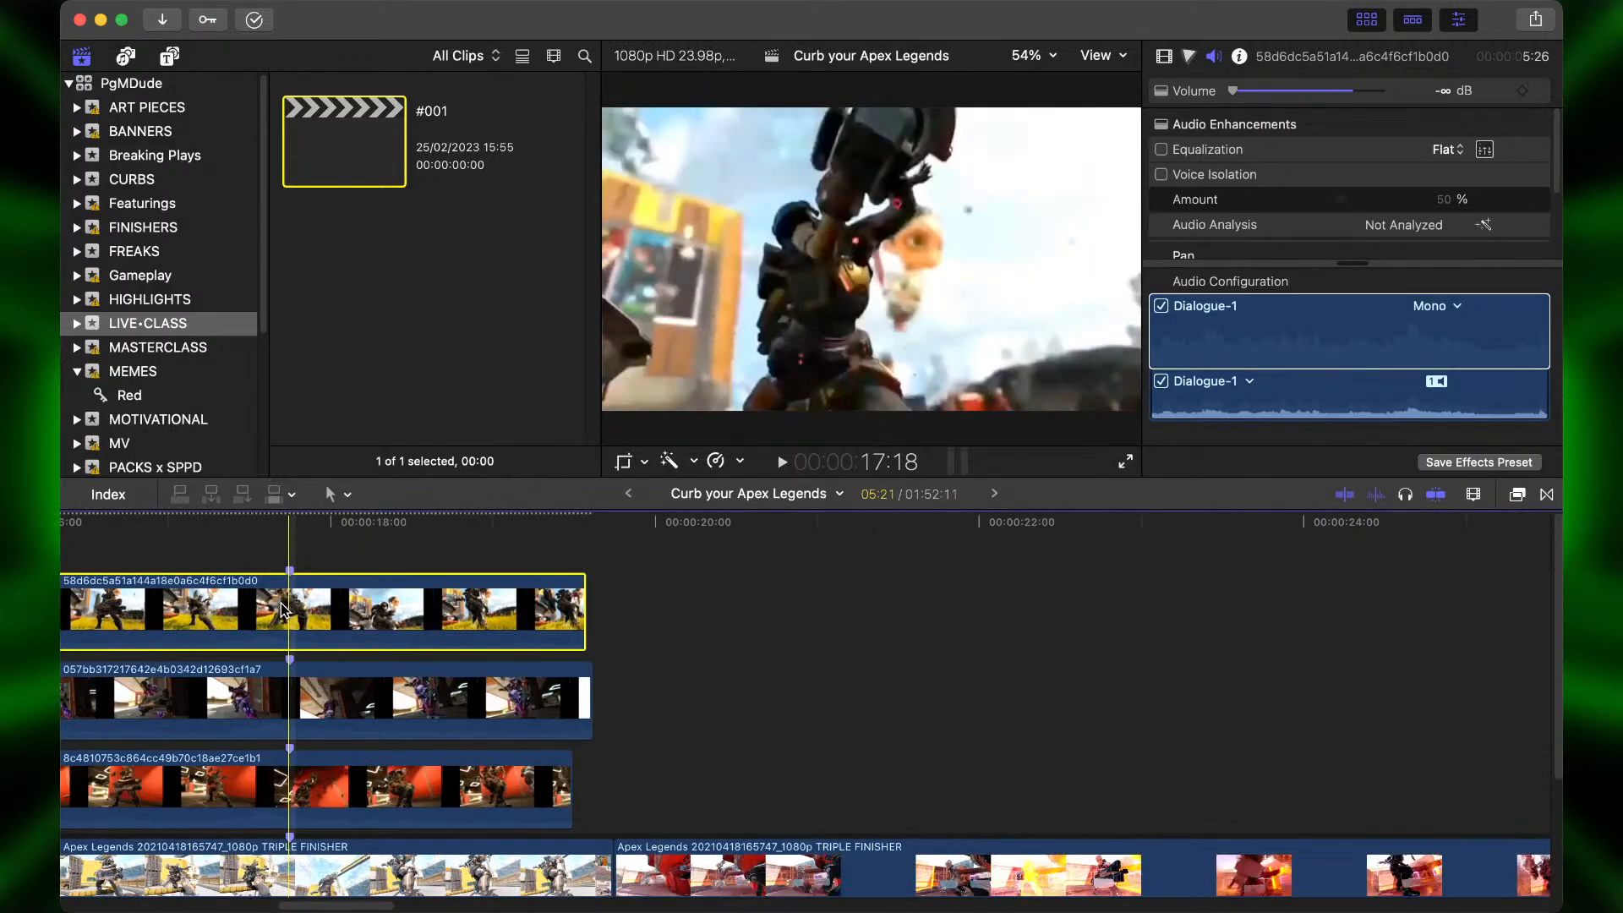
pyautogui.press('super+equal')
pyautogui.press('super+equal')
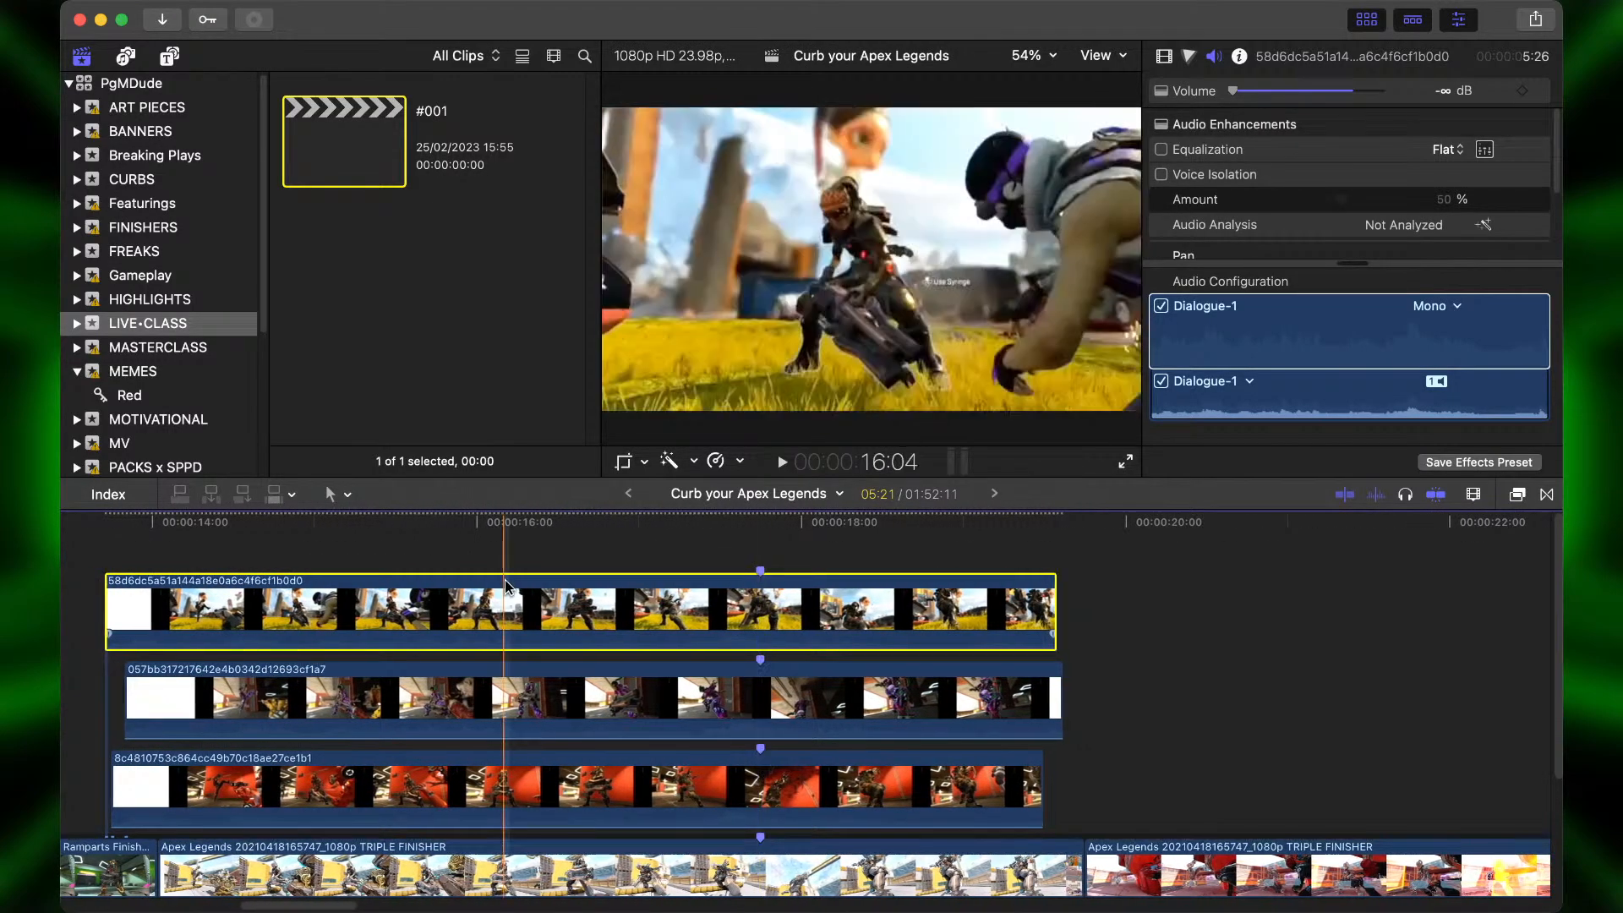
pyautogui.hscroll(-10, 505, 592)
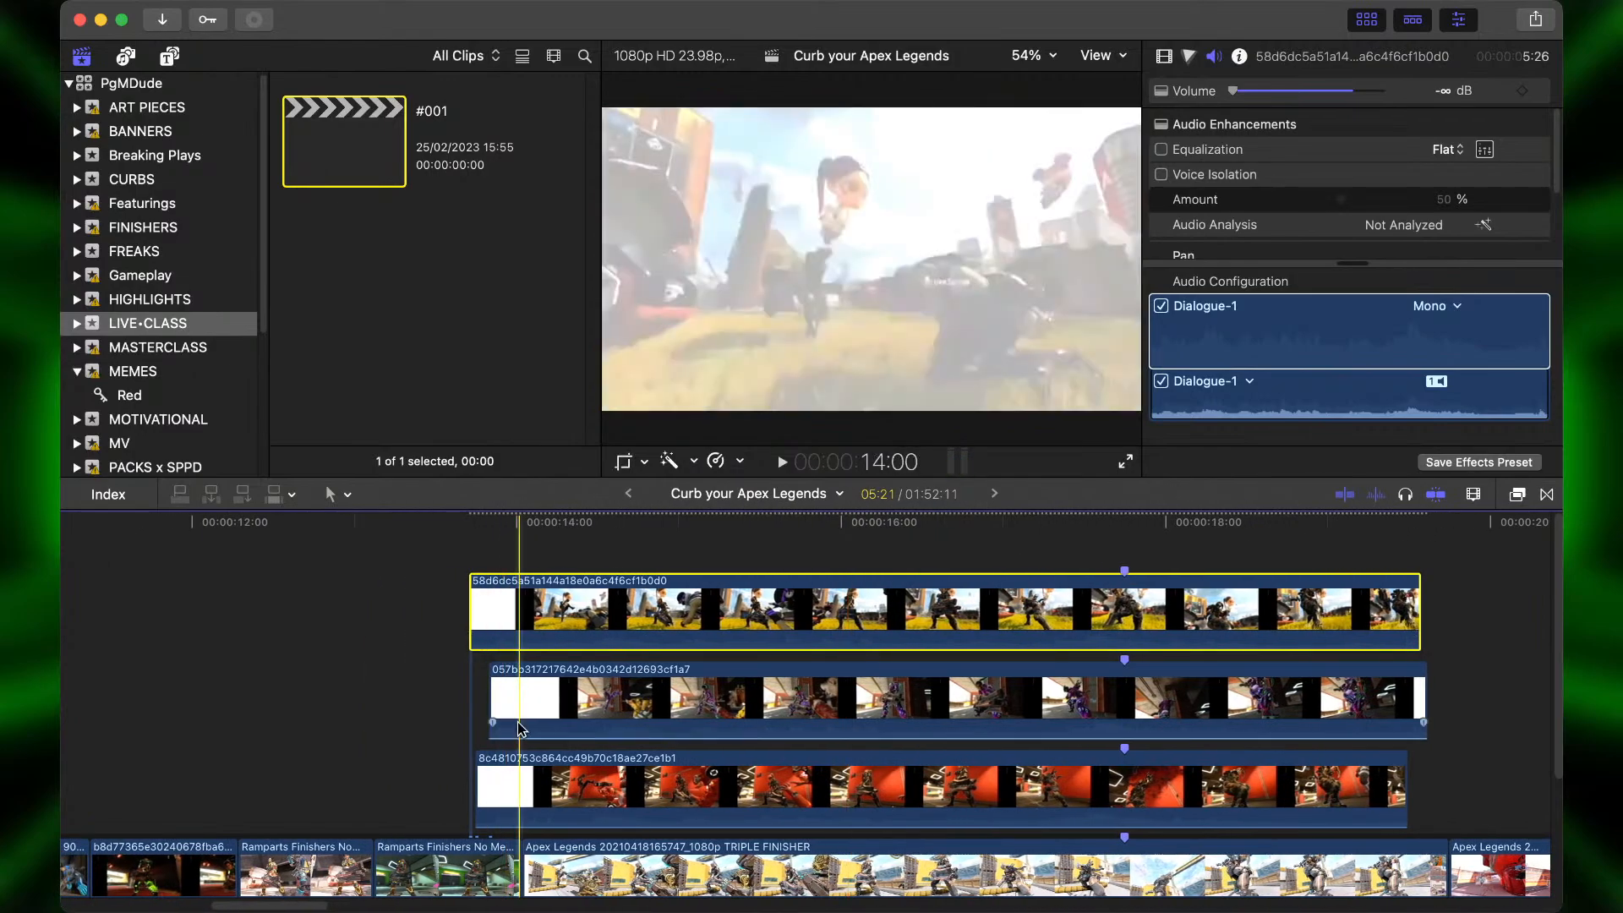
pyautogui.scroll(-4, 532, 741)
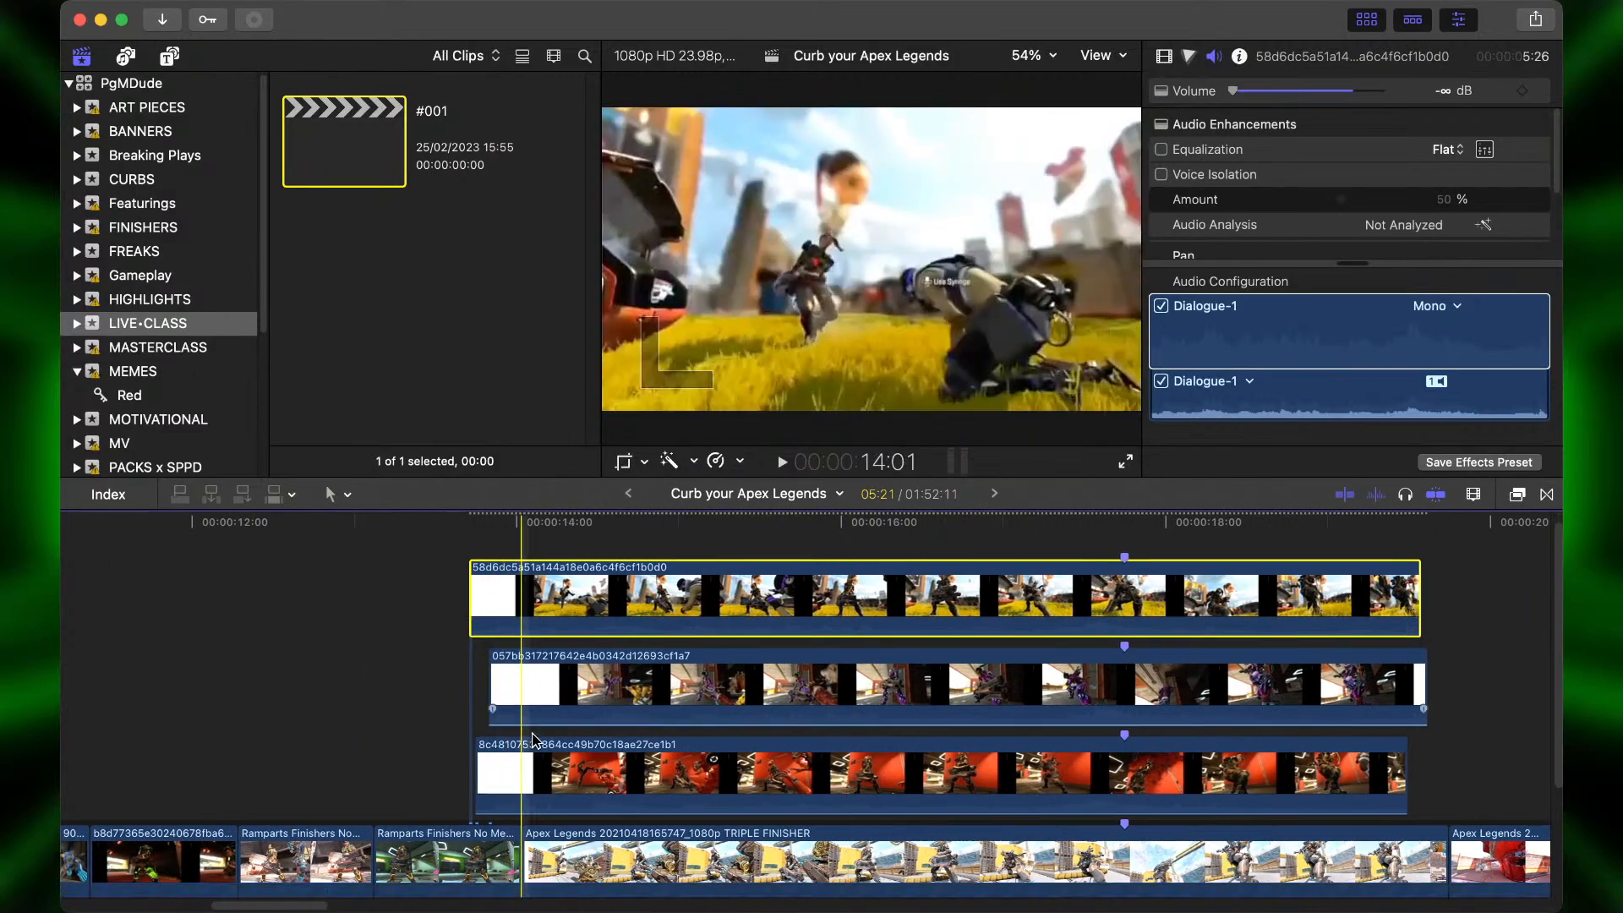
pyautogui.press('space')
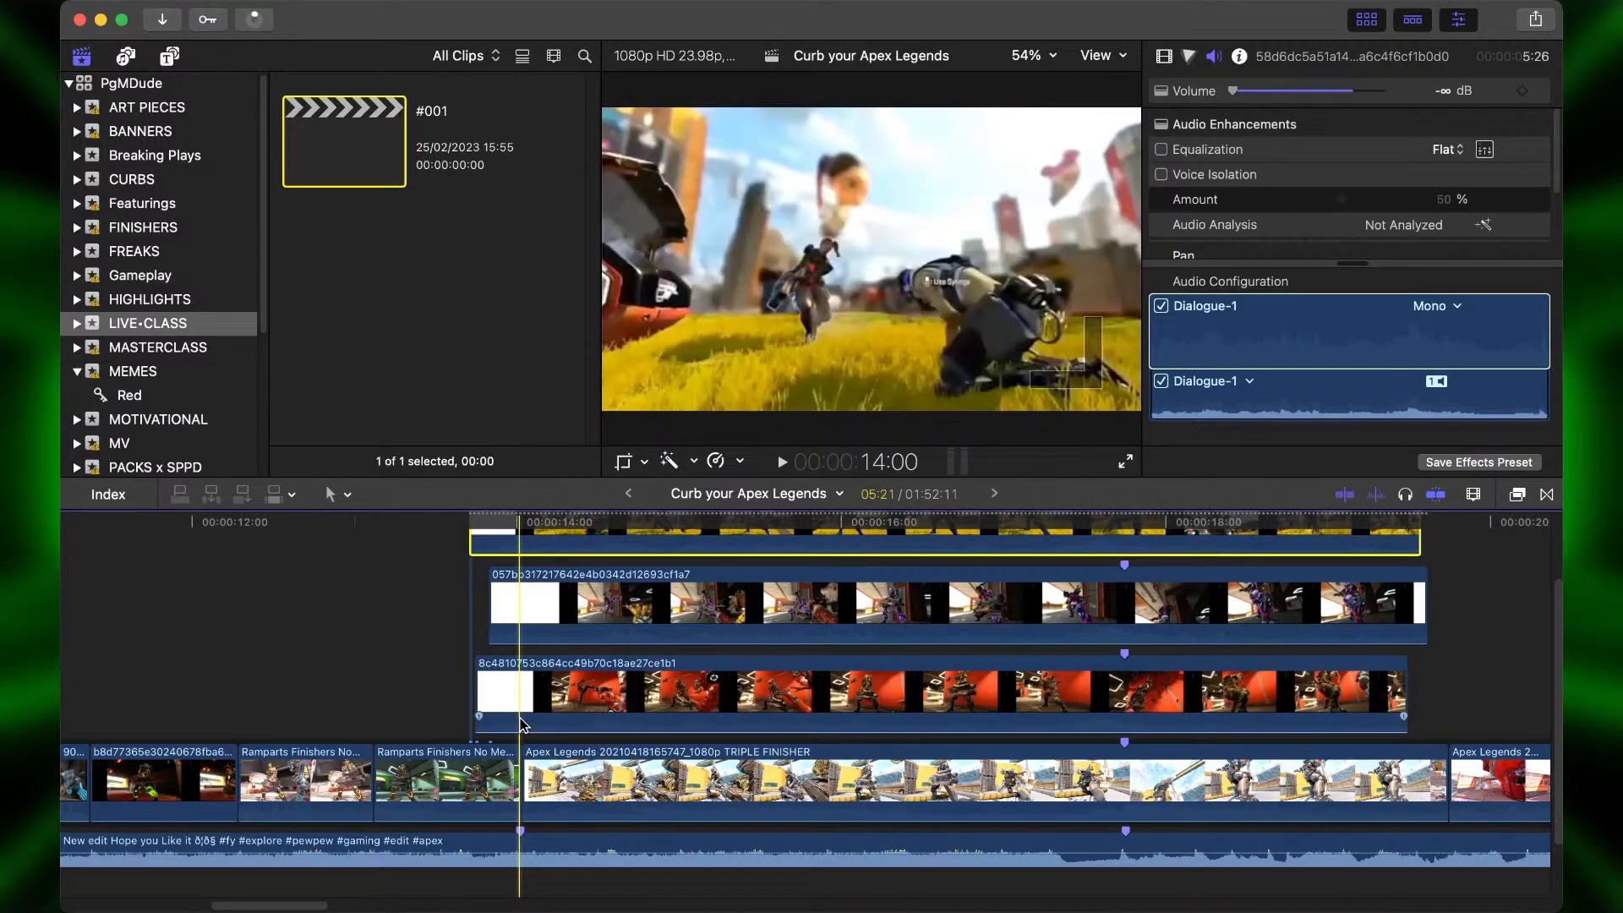
pyautogui.press('space')
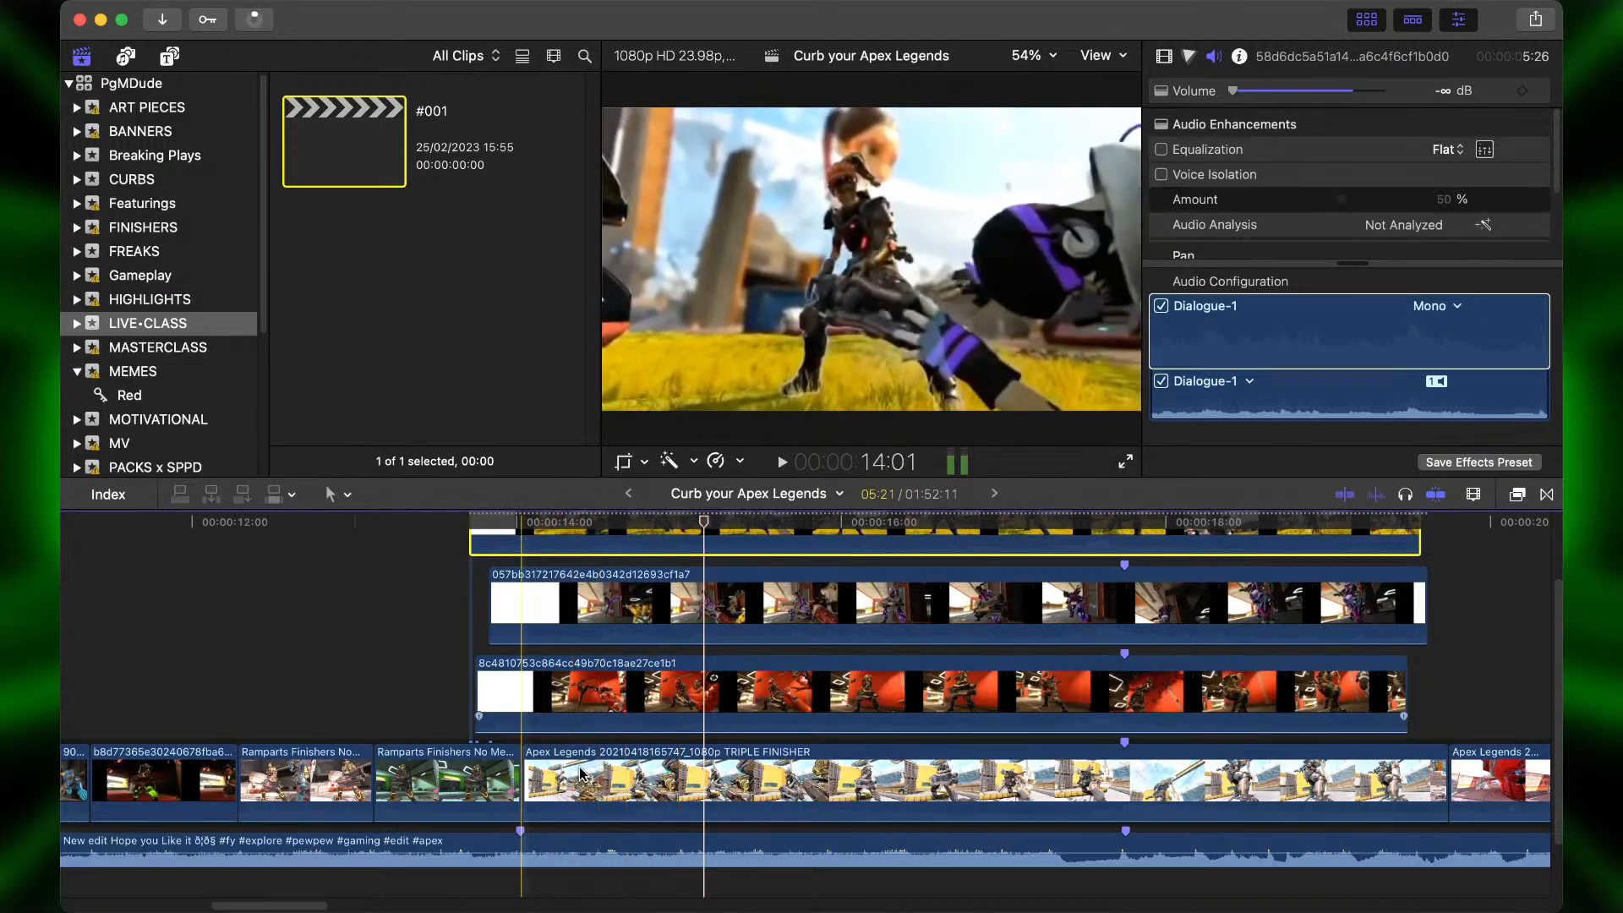
pyautogui.press('space')
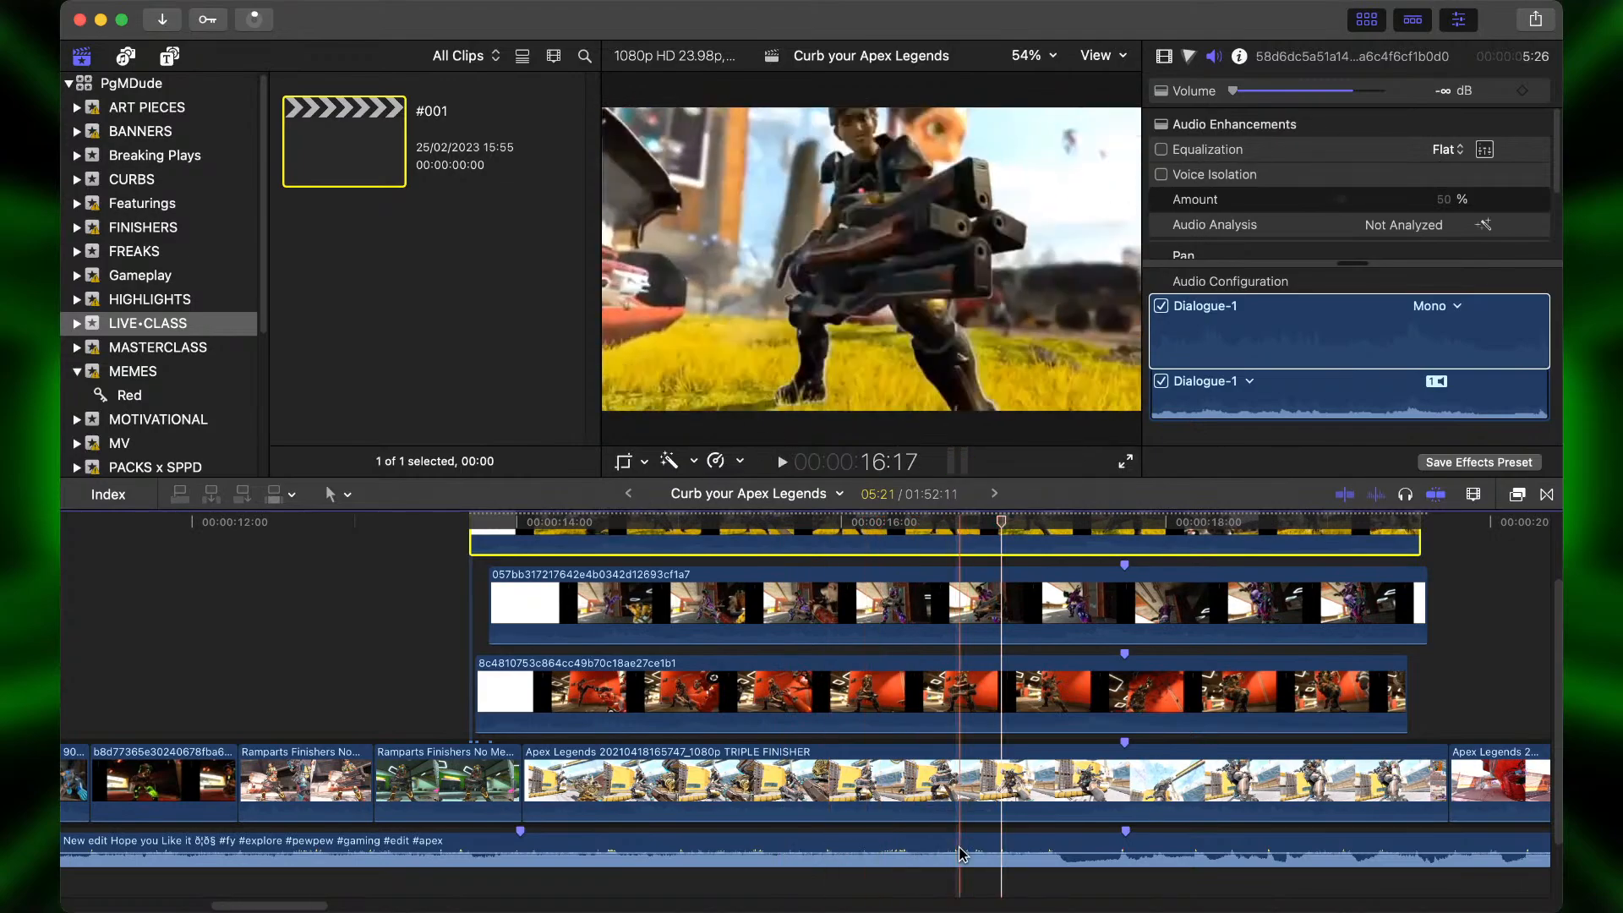
# Split the connected 8c481075 clip at 15:00 and delete the portion before the cut.
pyautogui.click(682, 691)
pyautogui.press('super+b')
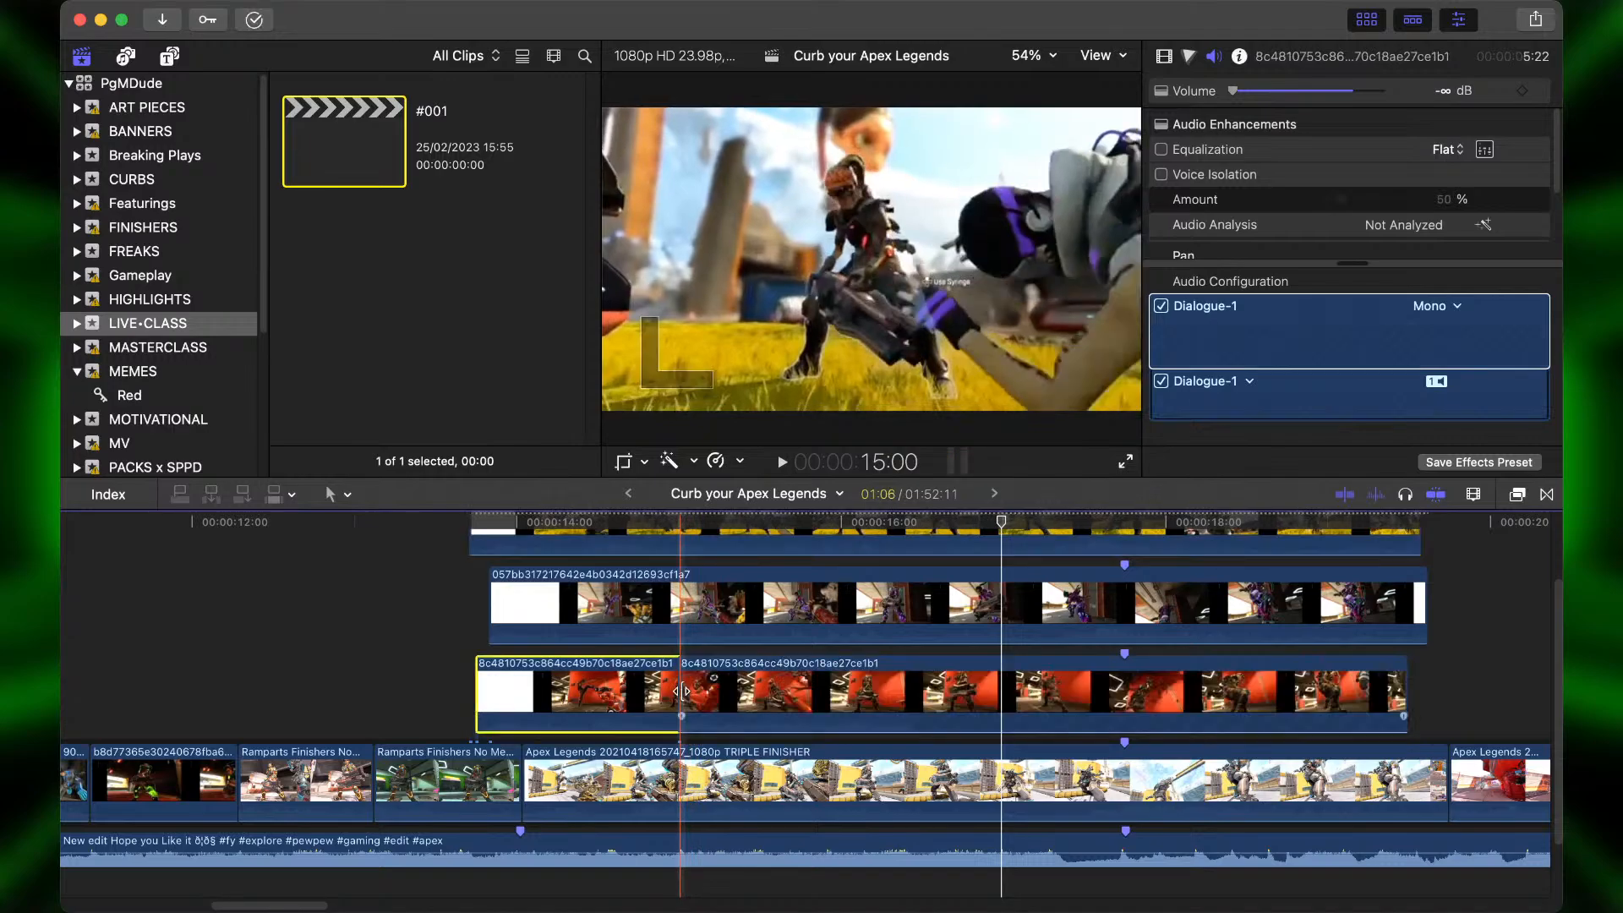
pyautogui.press('Delete')
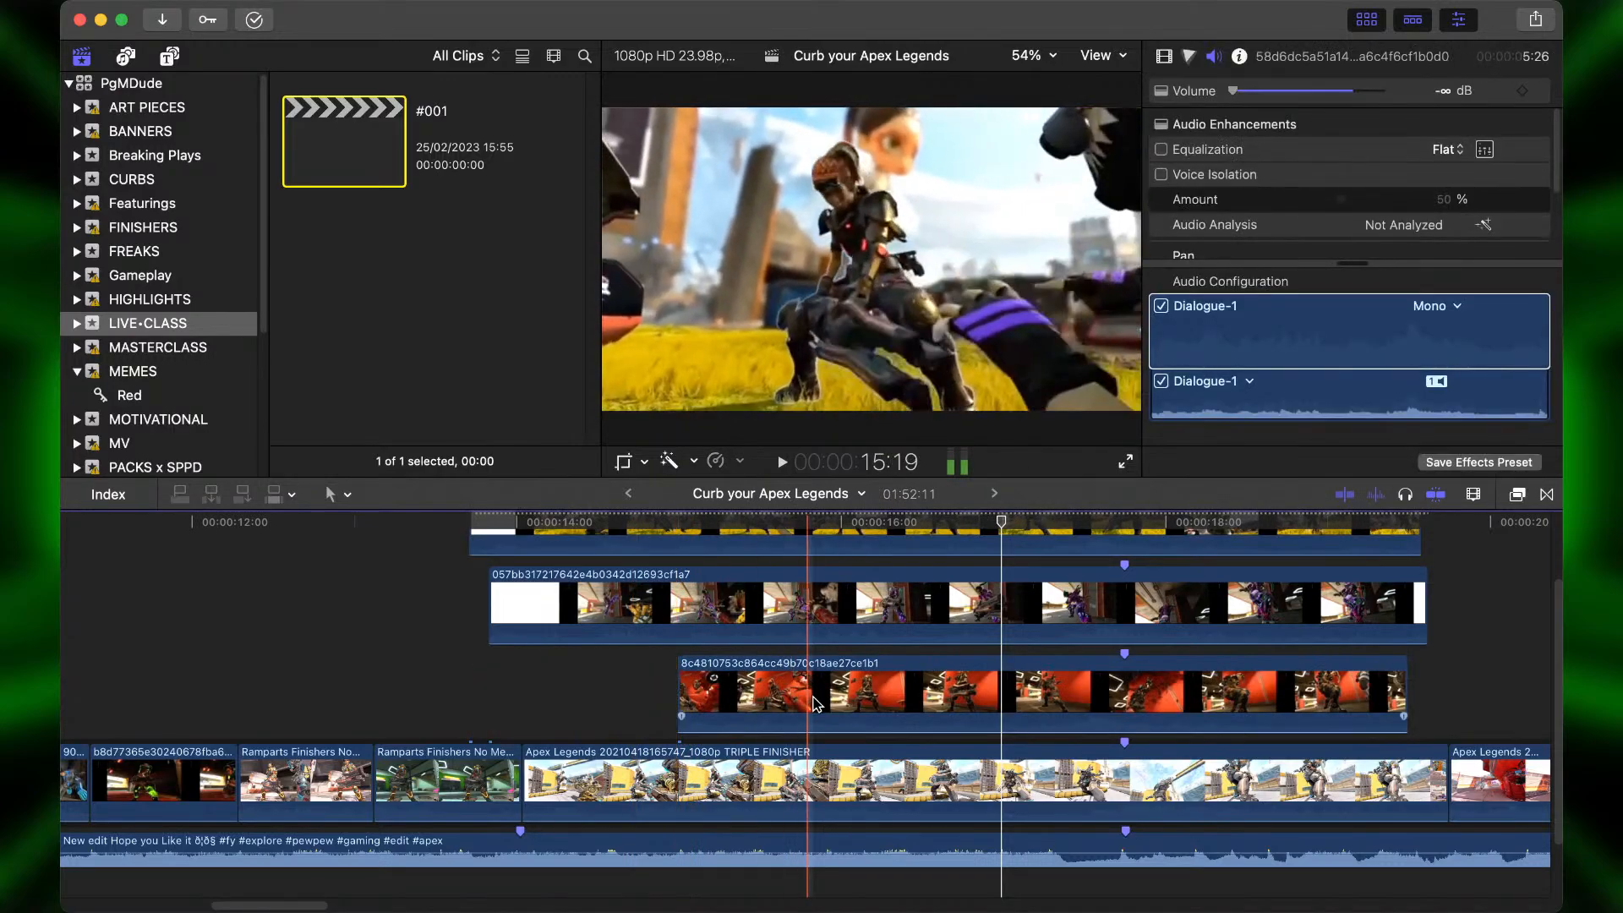
# Split the 8c481075 and 057bb317 clips at 15:22, deleting the former's portion after the cut and the latter's portion before it.
pyautogui.click(828, 703)
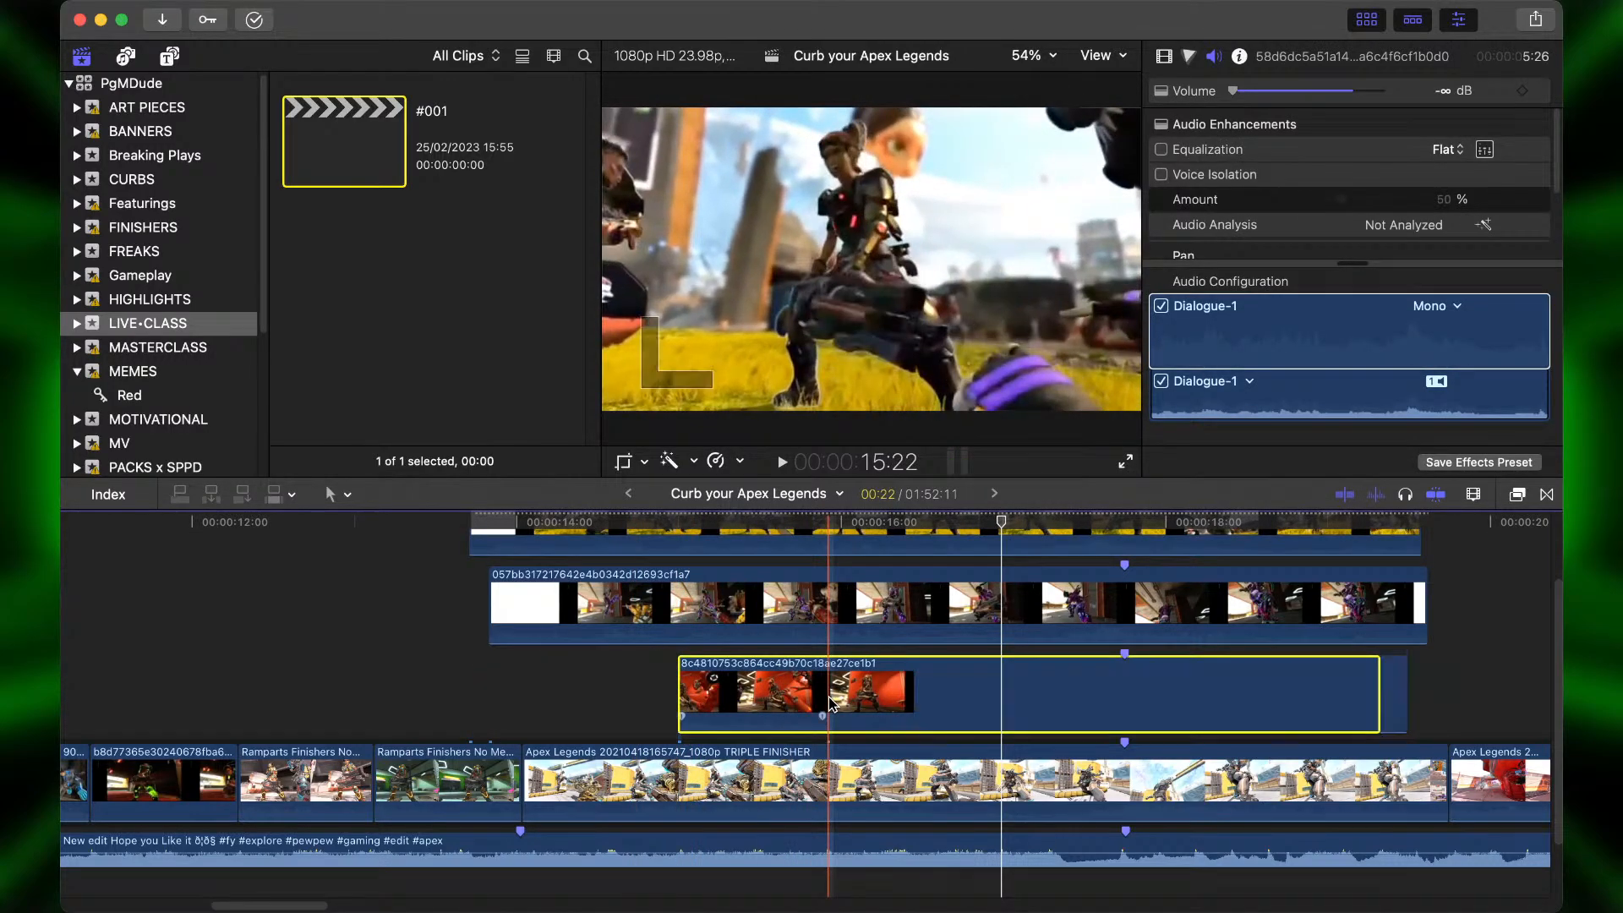
pyautogui.click(815, 632)
pyautogui.press('Delete')
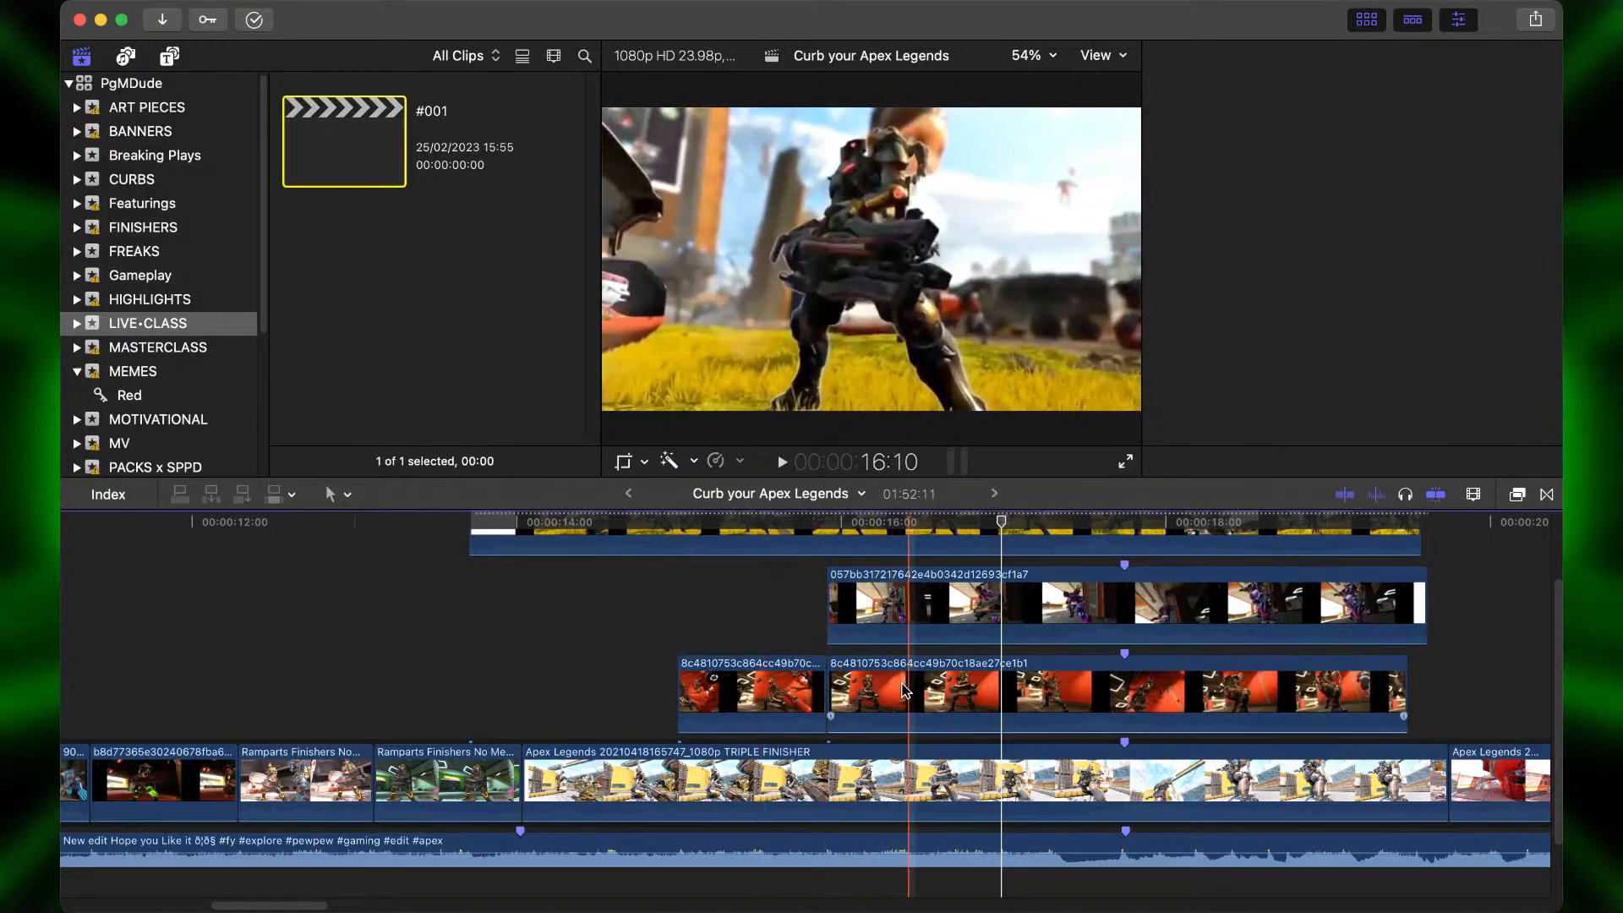
pyautogui.click(896, 693)
pyautogui.press('Delete')
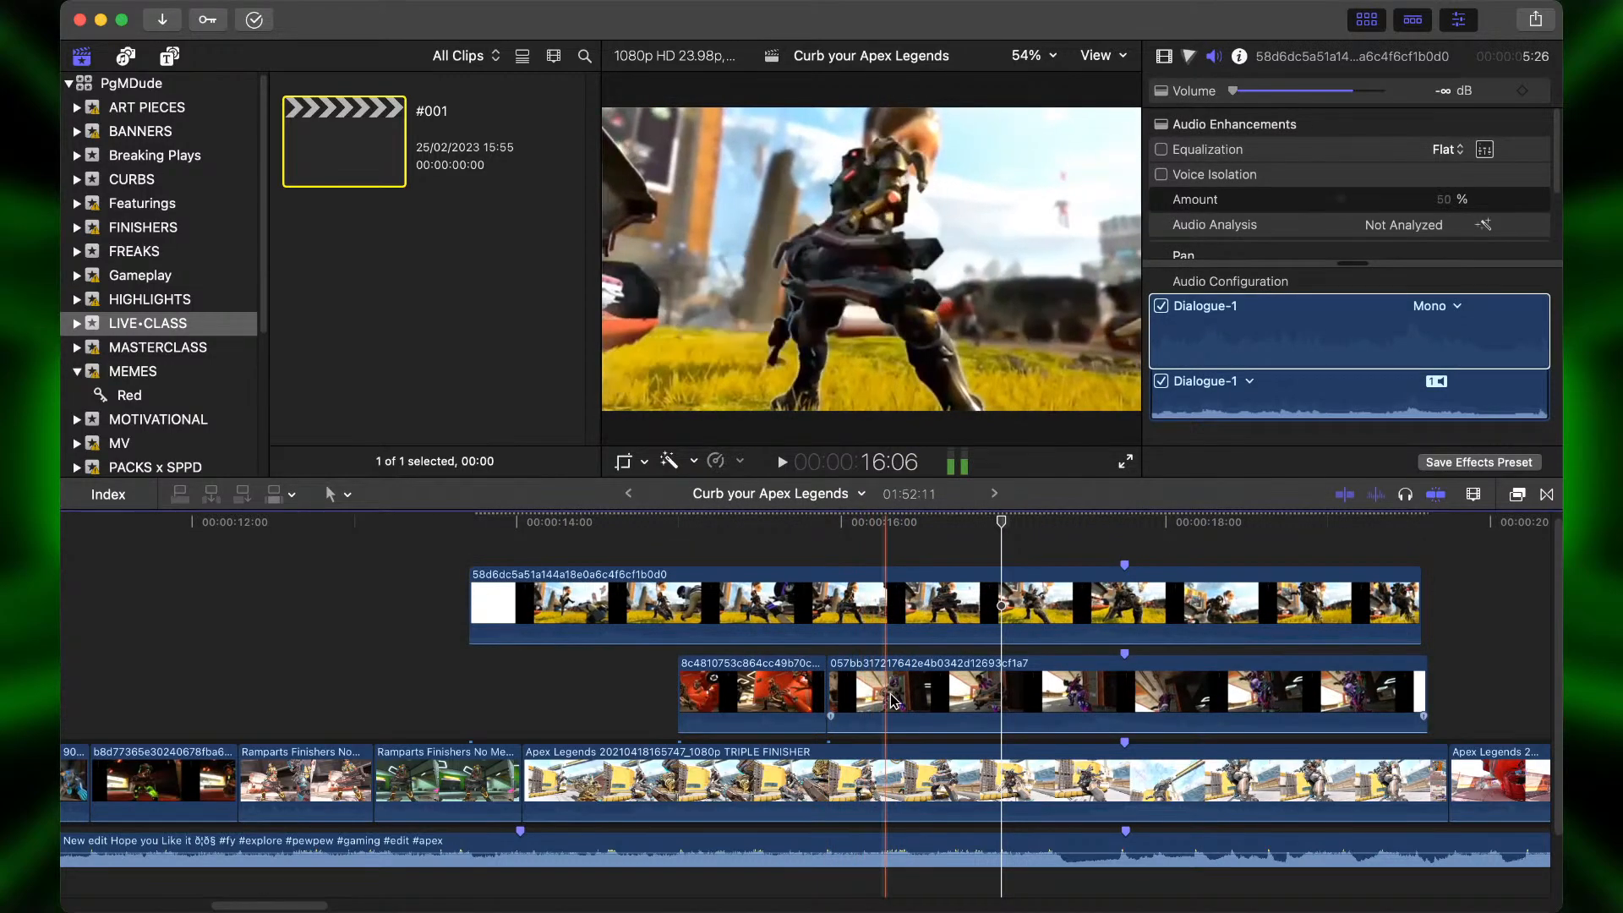
# Split the connected 057bb317 and 58d6dc5a clips at 16:20, deleting the former's portion after the cut and the latter's portion before it.
pyautogui.press('space')
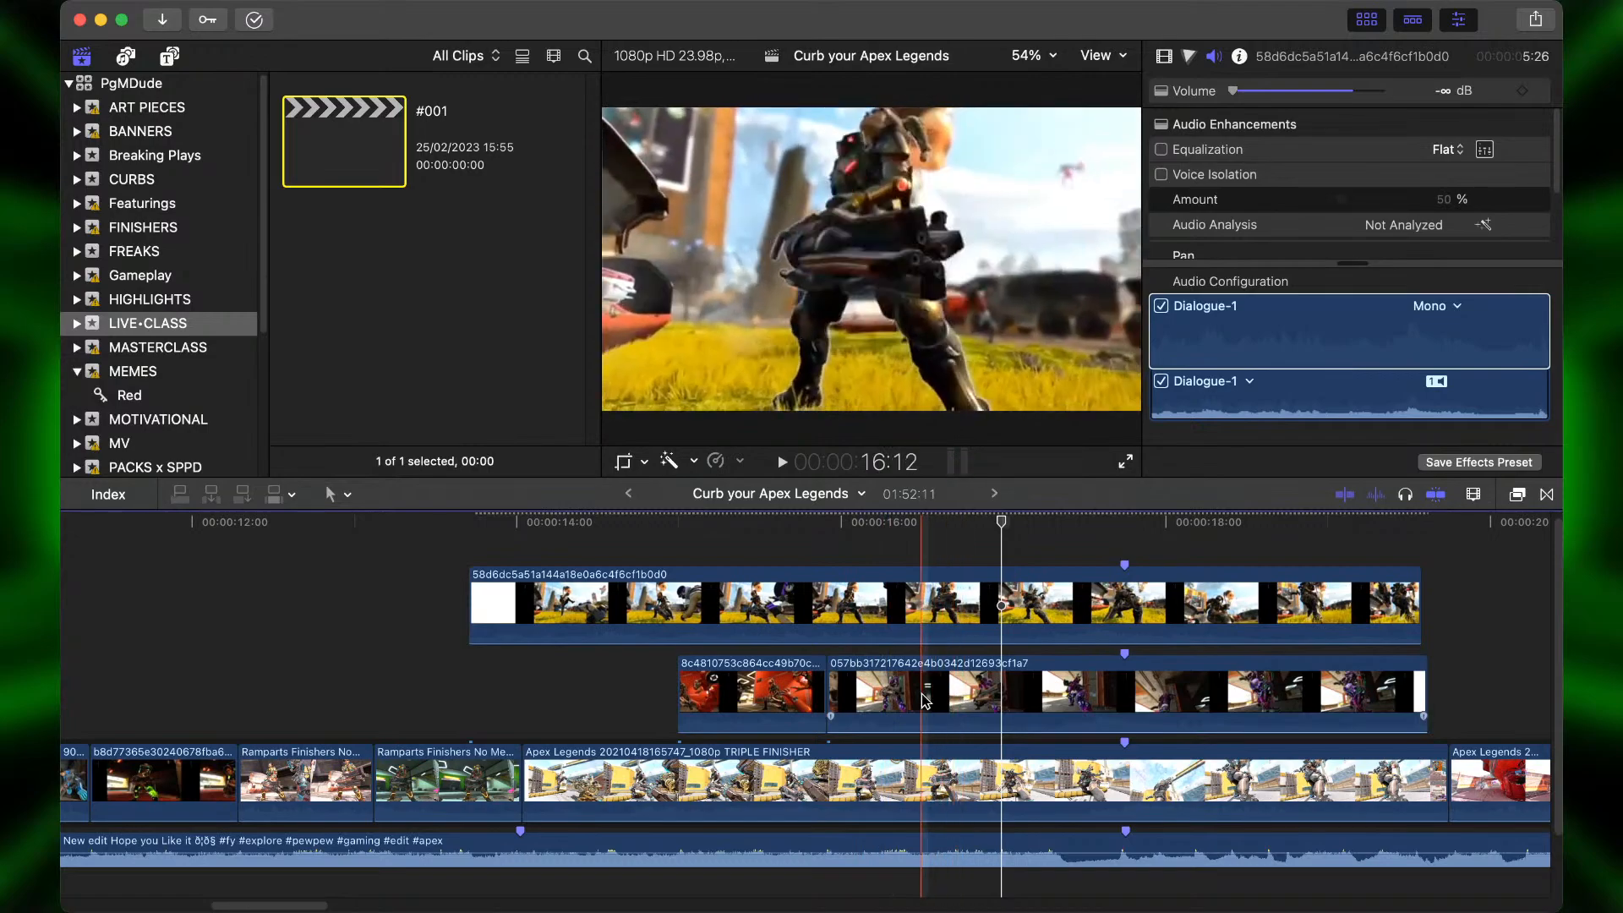
pyautogui.press('space')
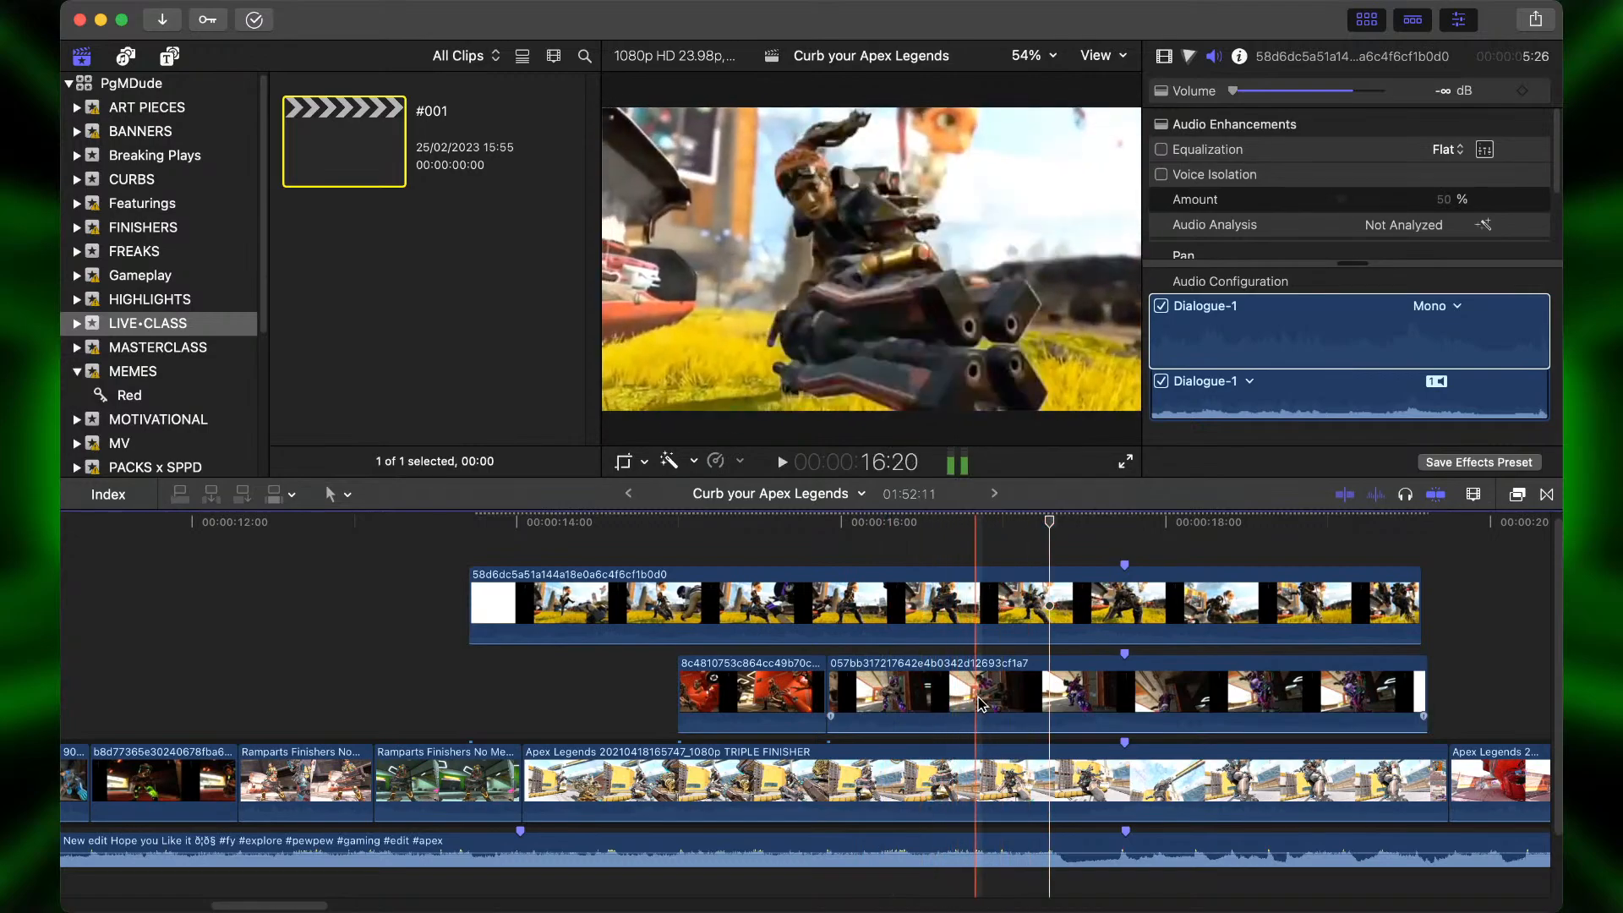
pyautogui.click(979, 696)
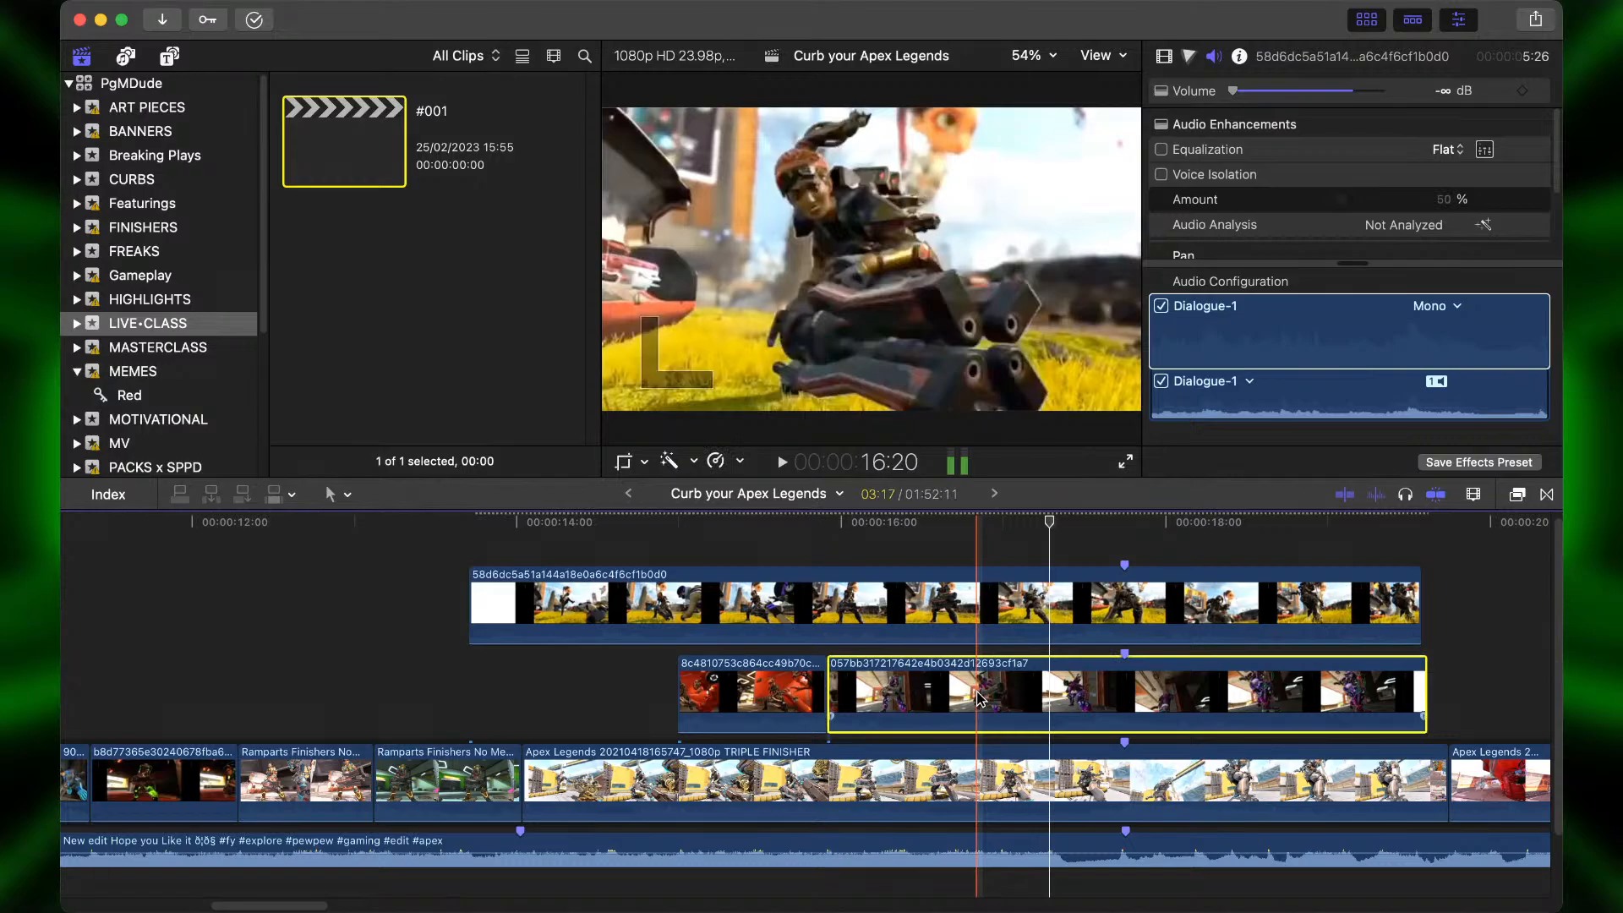
pyautogui.press('super+b')
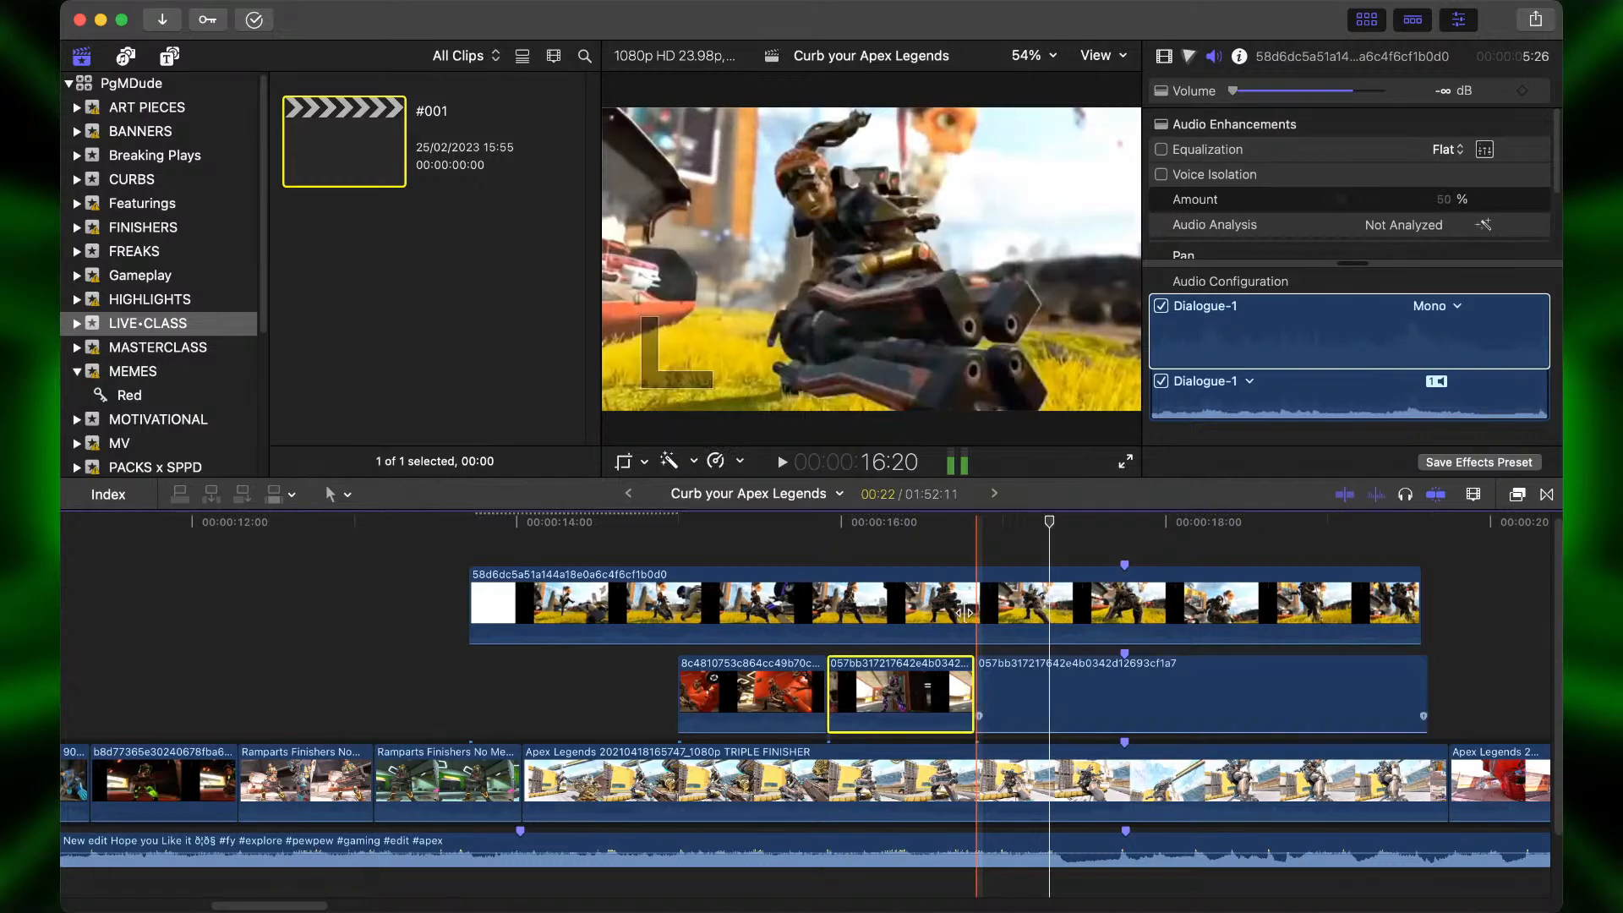
pyautogui.click(966, 612)
pyautogui.press('super+b')
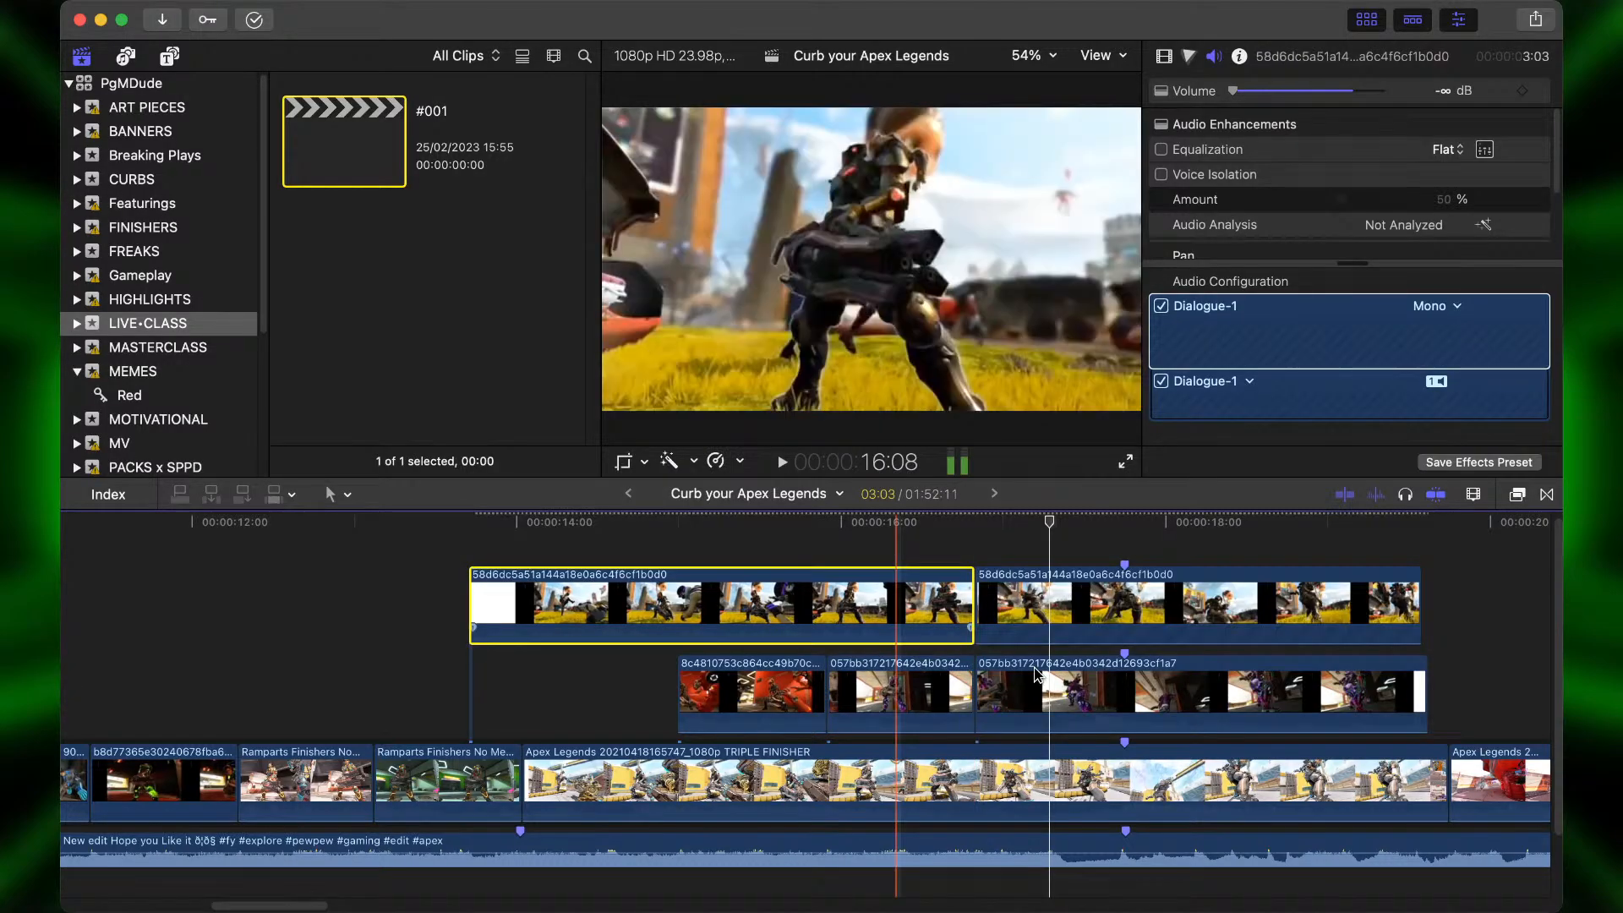
pyautogui.press('Delete')
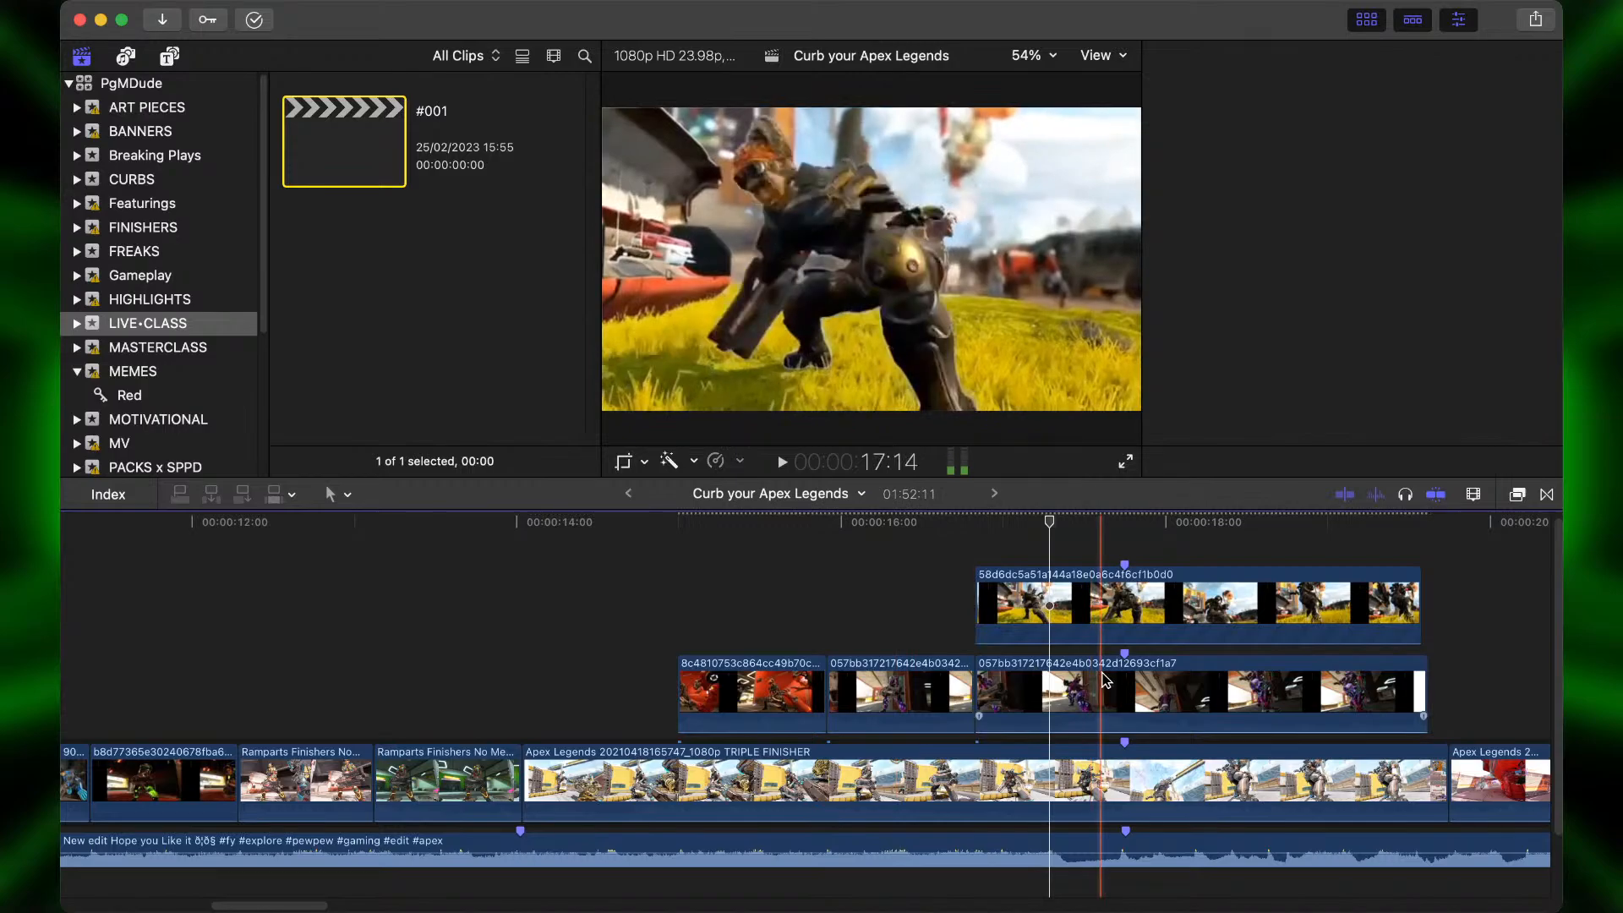
pyautogui.click(1103, 674)
pyautogui.press('Delete')
# Play back the connected clips and the stretch after the 17:18 music marker to locate the next beats.
pyautogui.press('space')
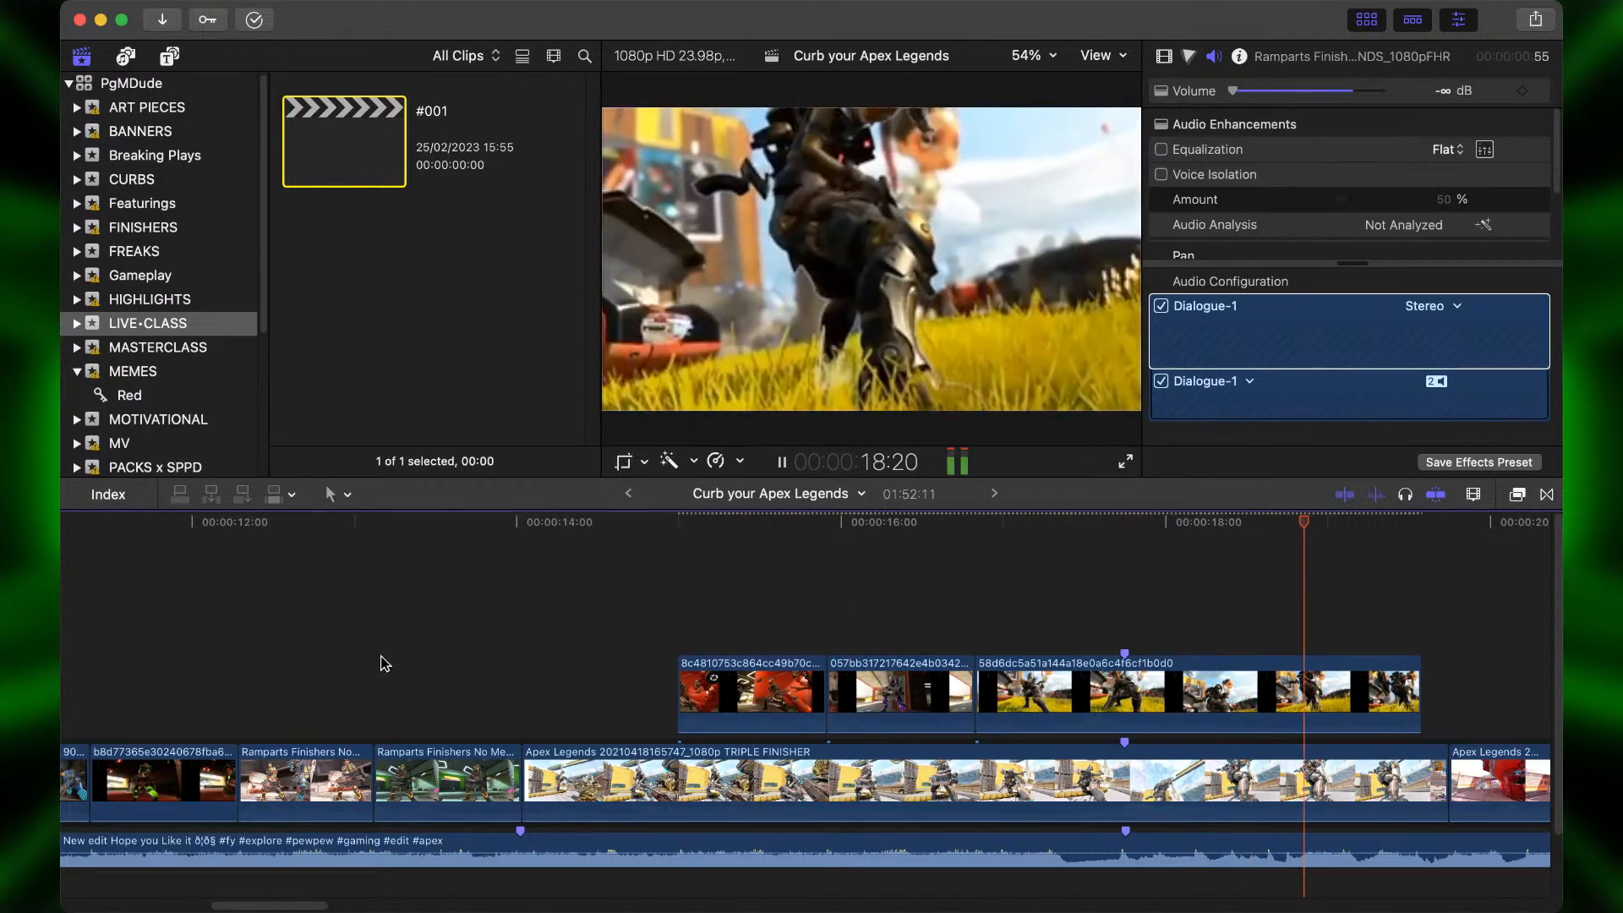
pyautogui.press('space')
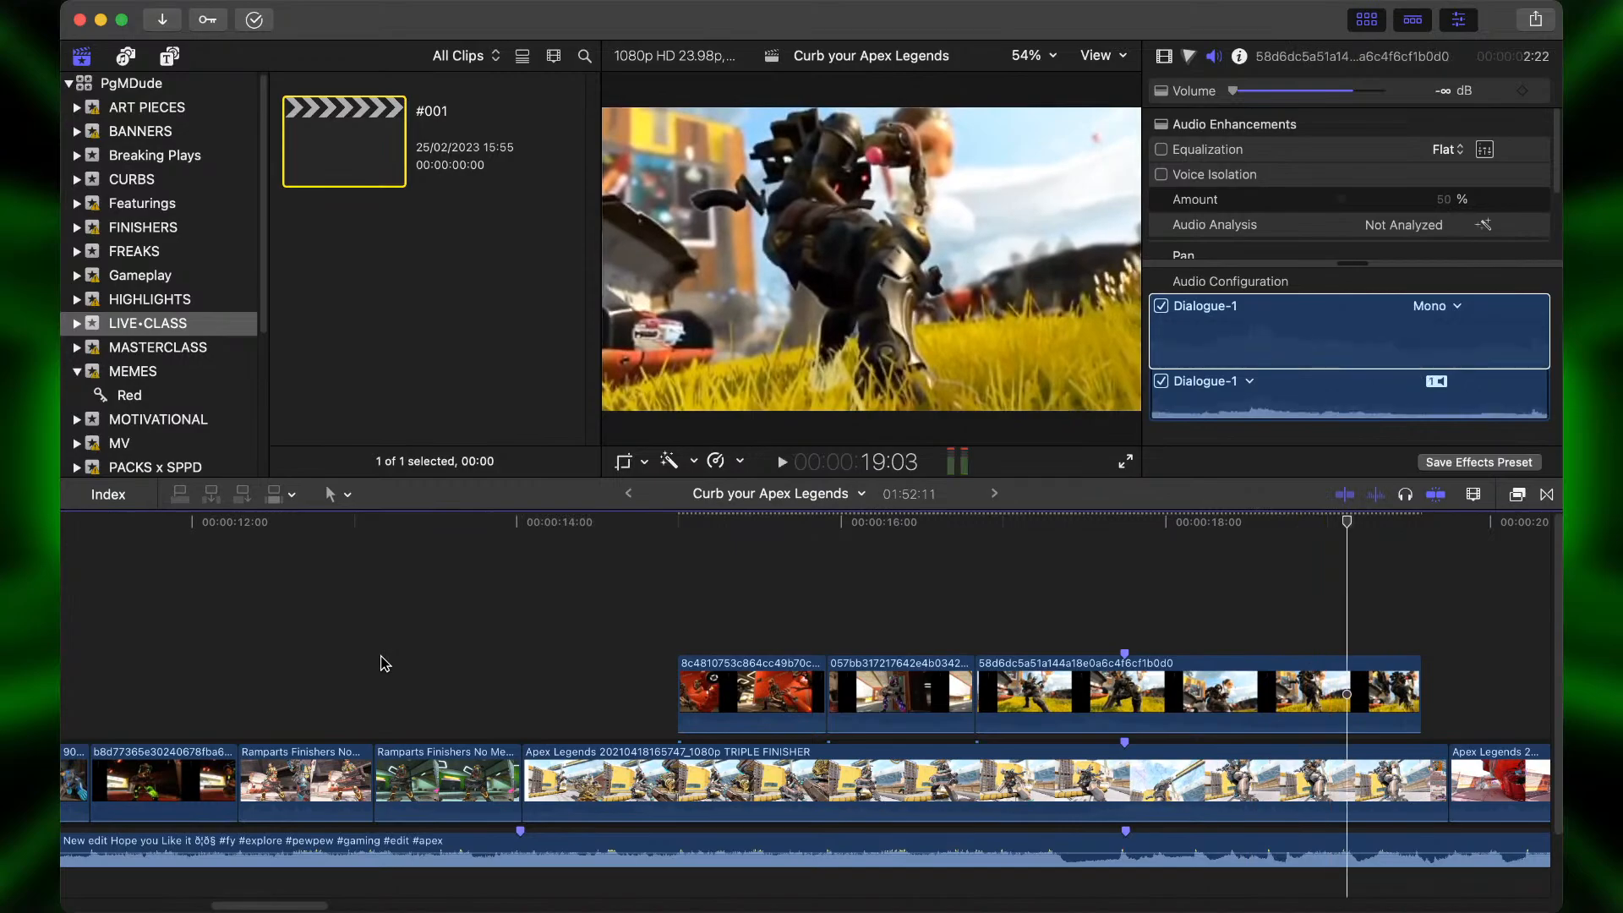
pyautogui.press('super+minus')
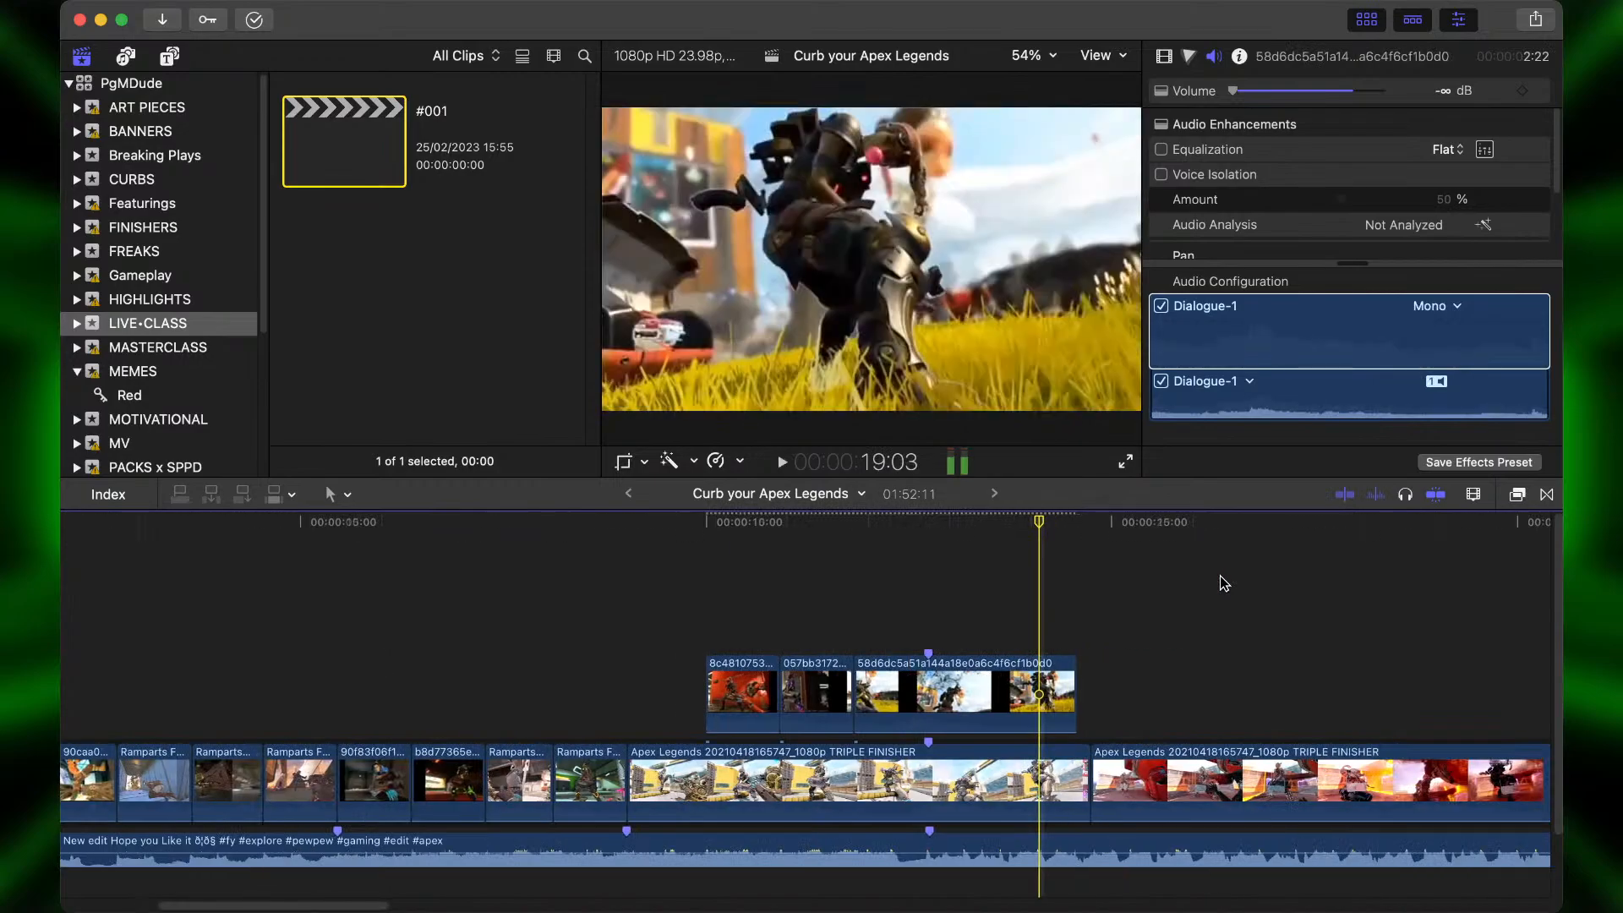
pyautogui.hscroll(5, 1224, 583)
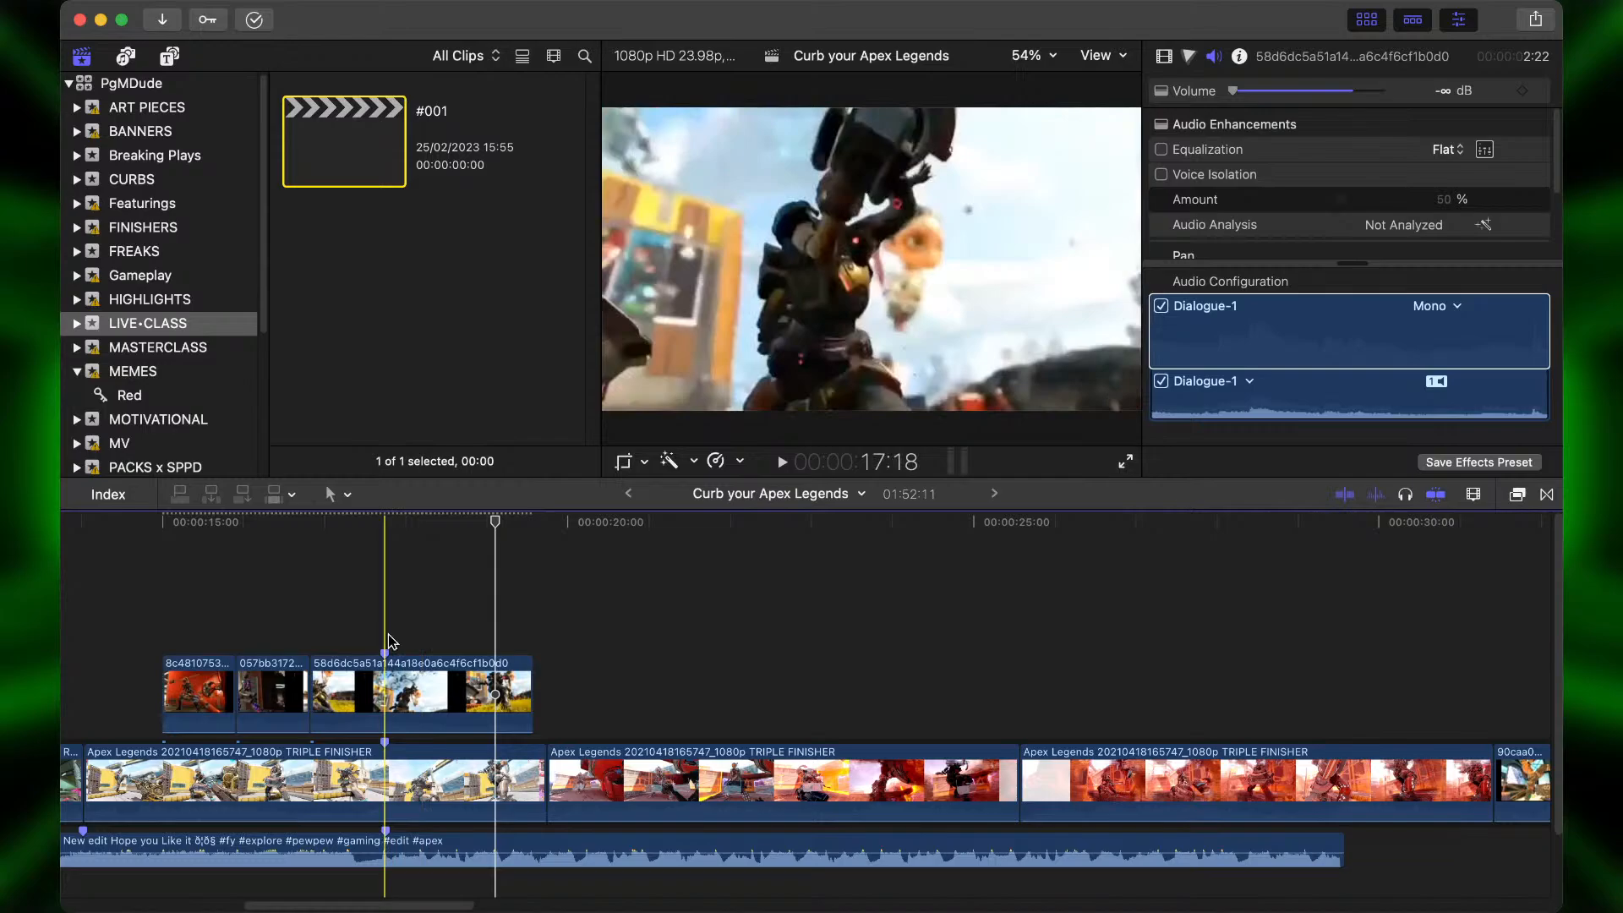
pyautogui.press('super+equal')
pyautogui.press('super+equal')
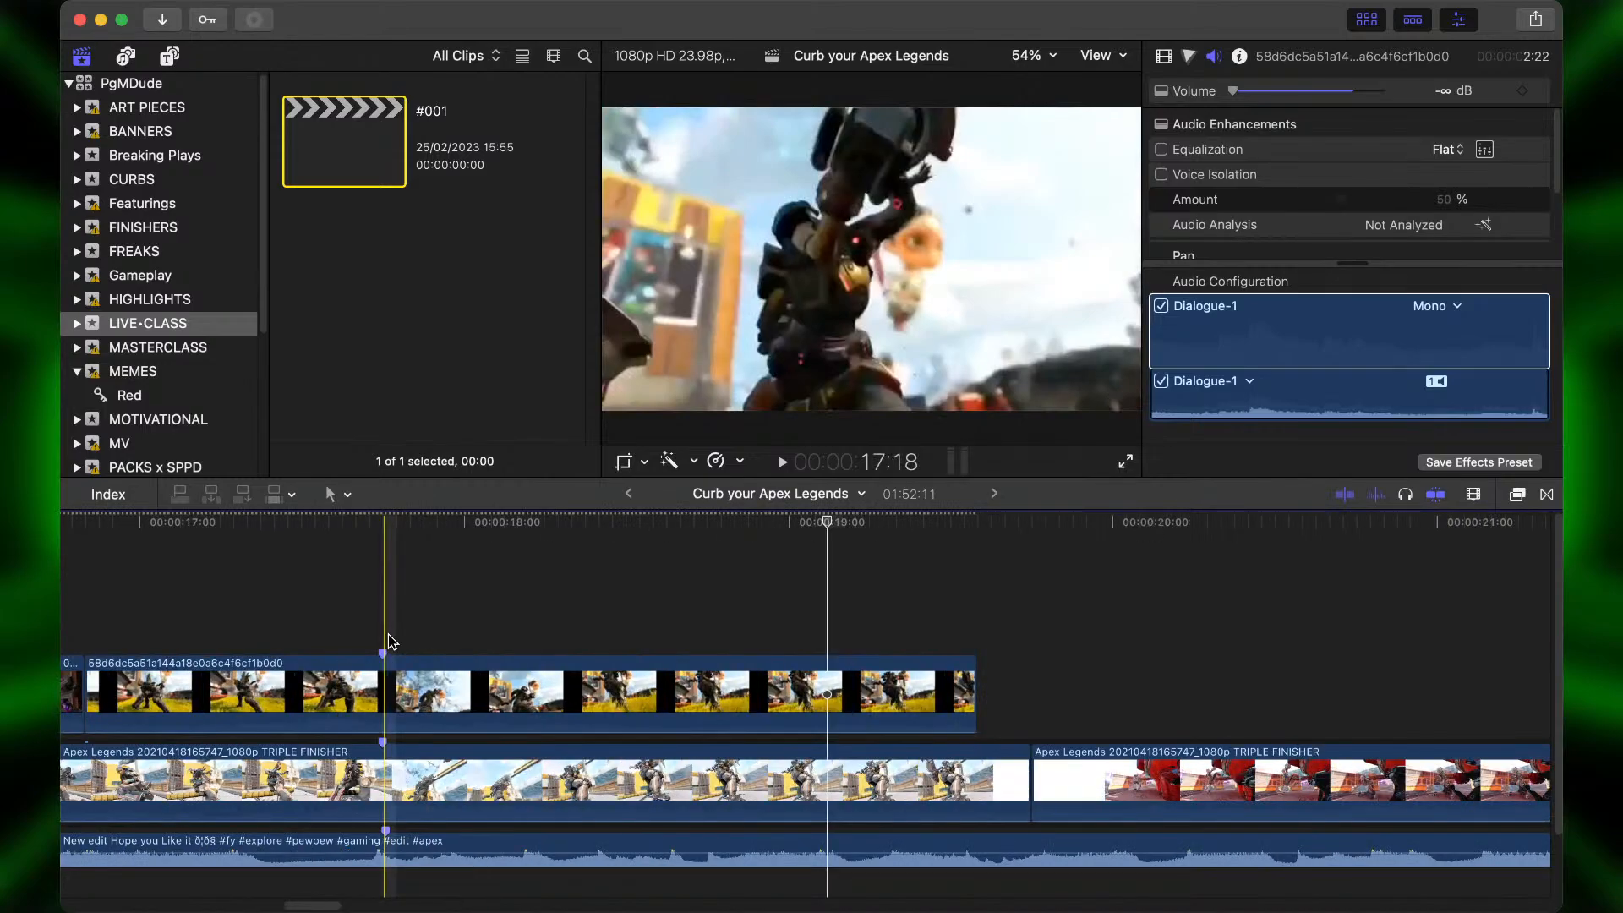
pyautogui.press('space')
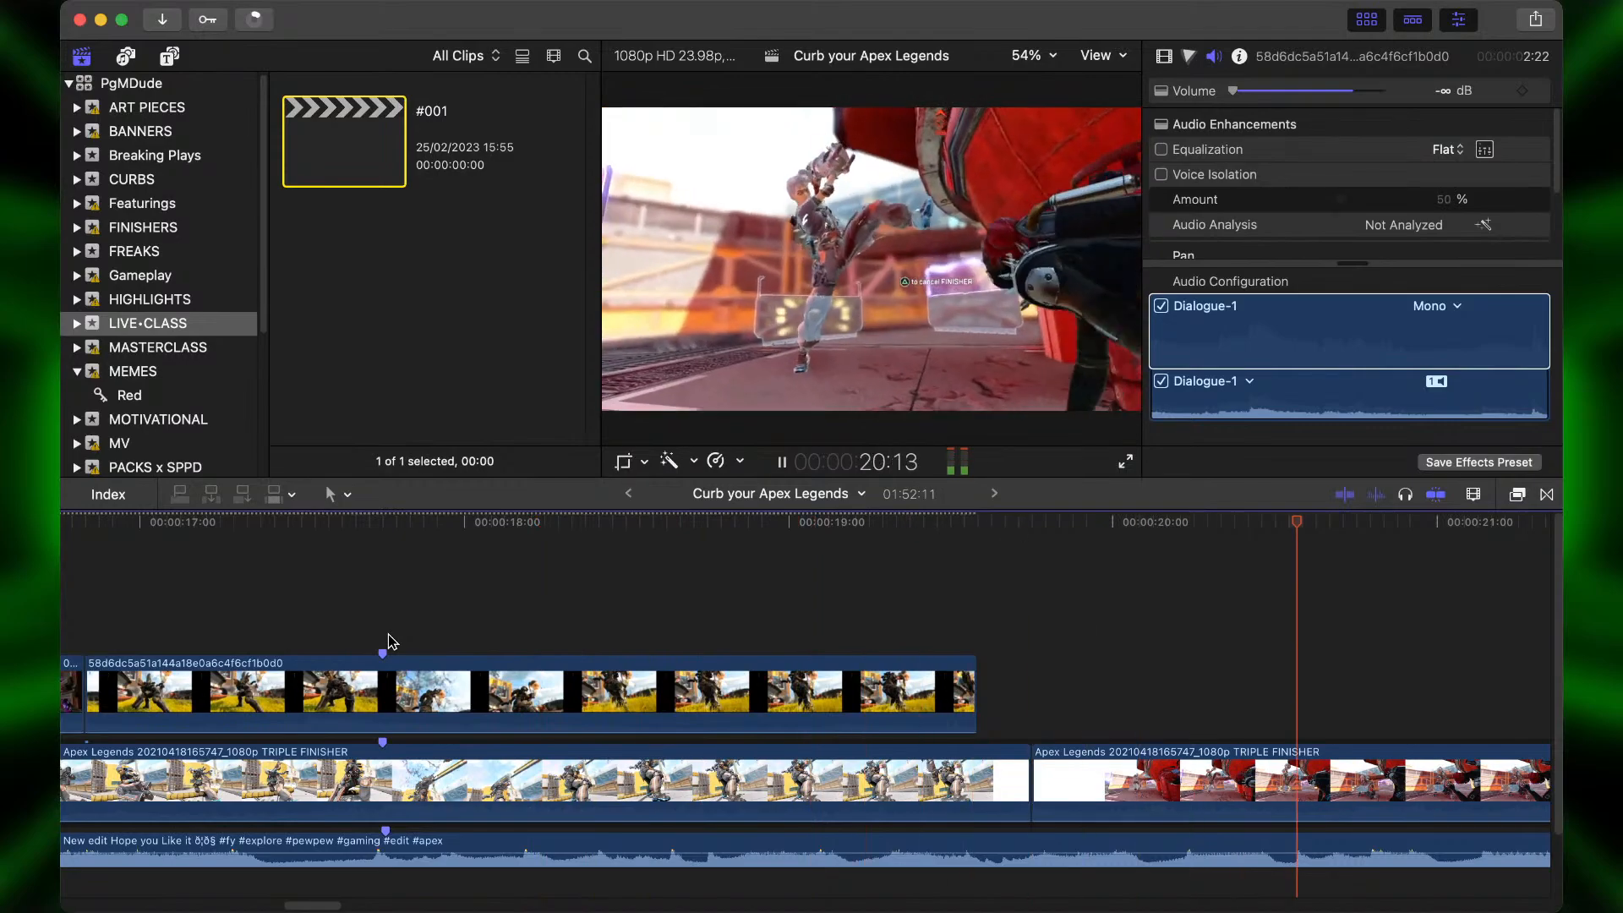
pyautogui.press('space')
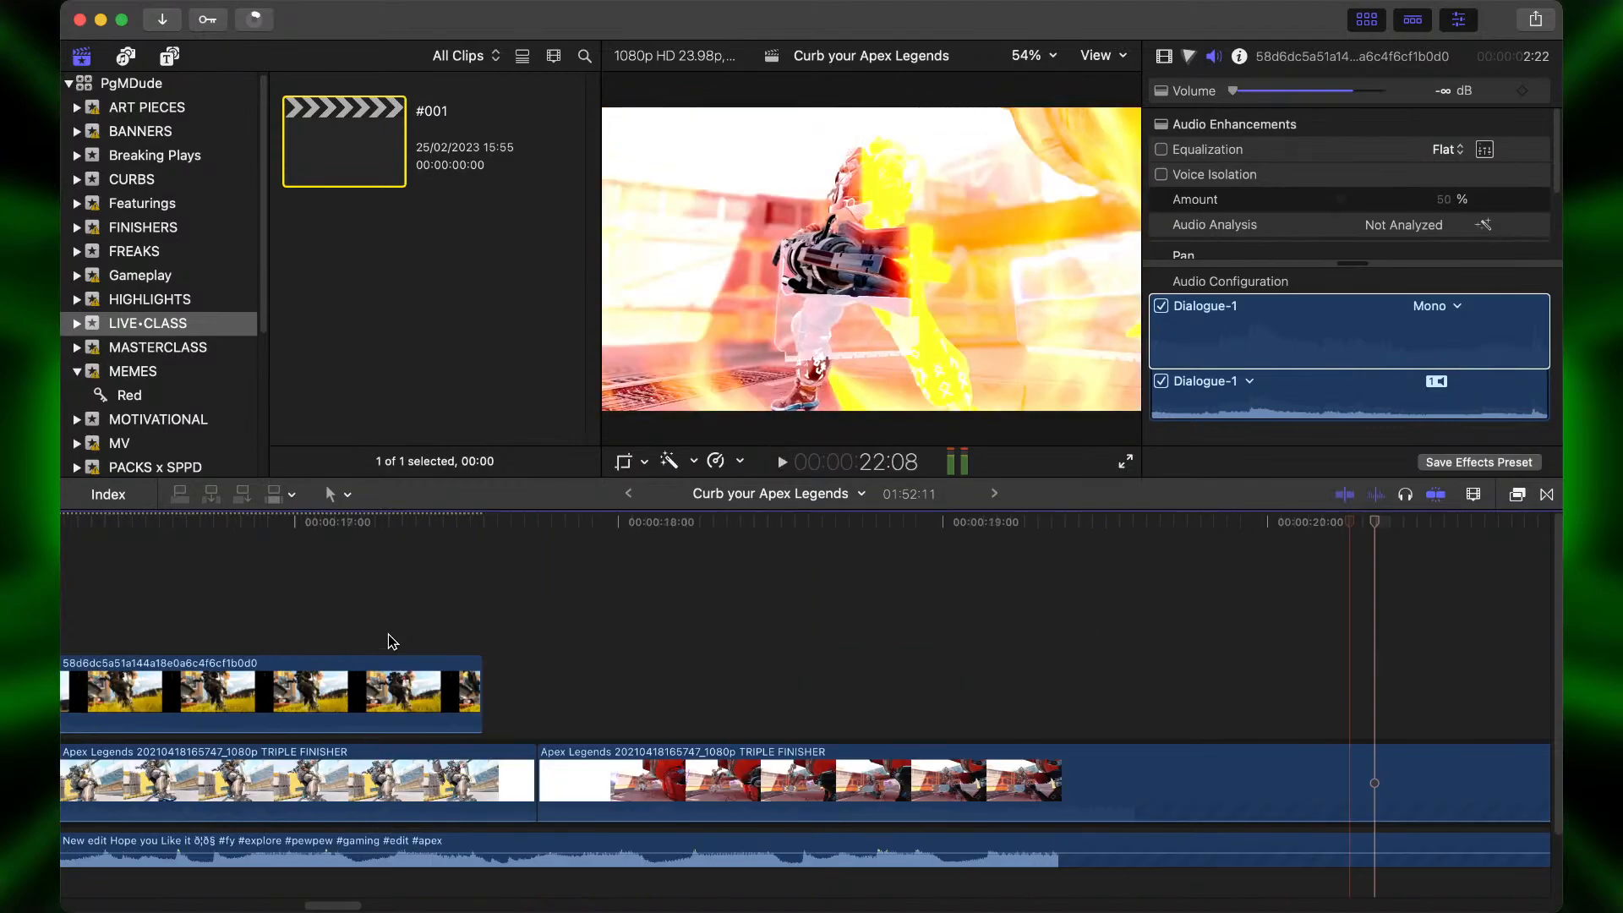
pyautogui.hscroll(-3, 413, 633)
pyautogui.hscroll(-8, 415, 635)
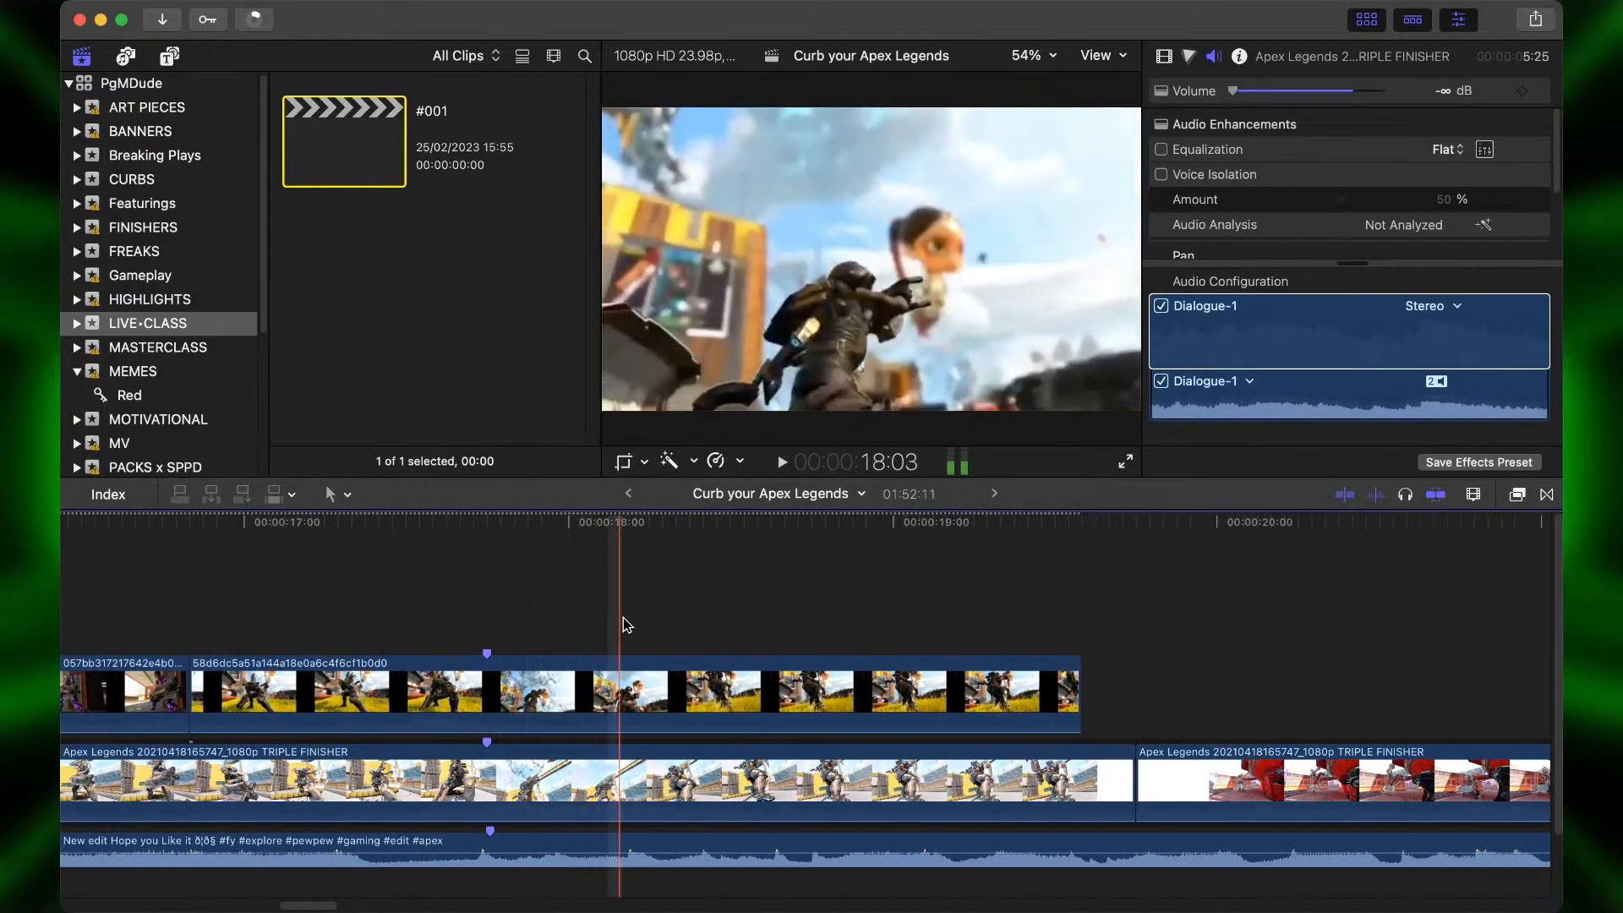
pyautogui.click(547, 616)
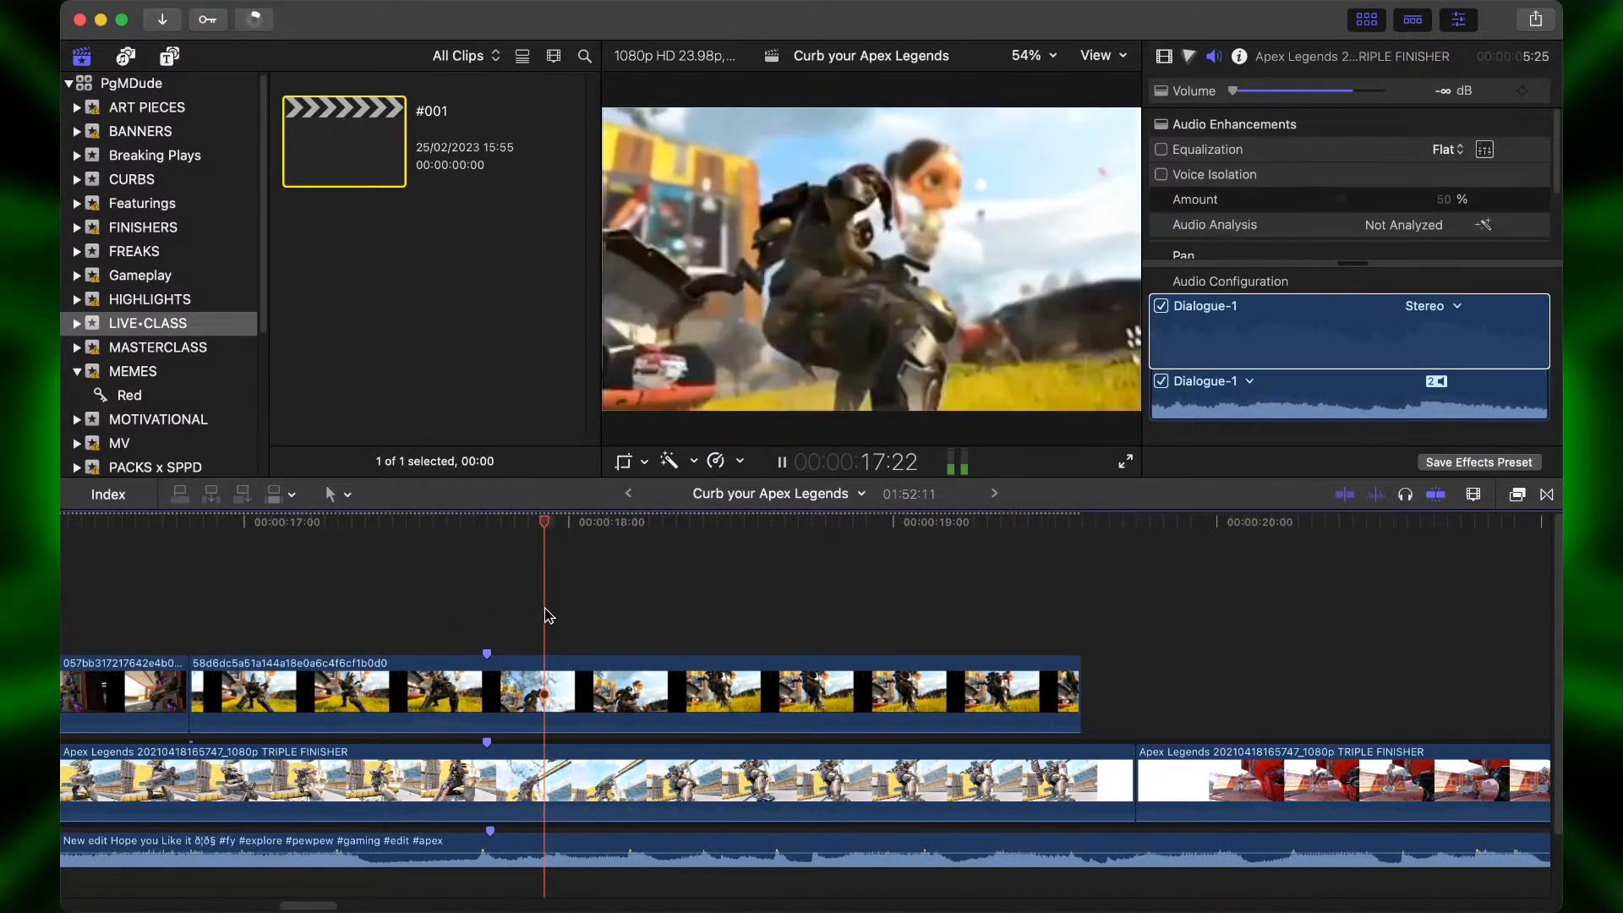
pyautogui.click(480, 611)
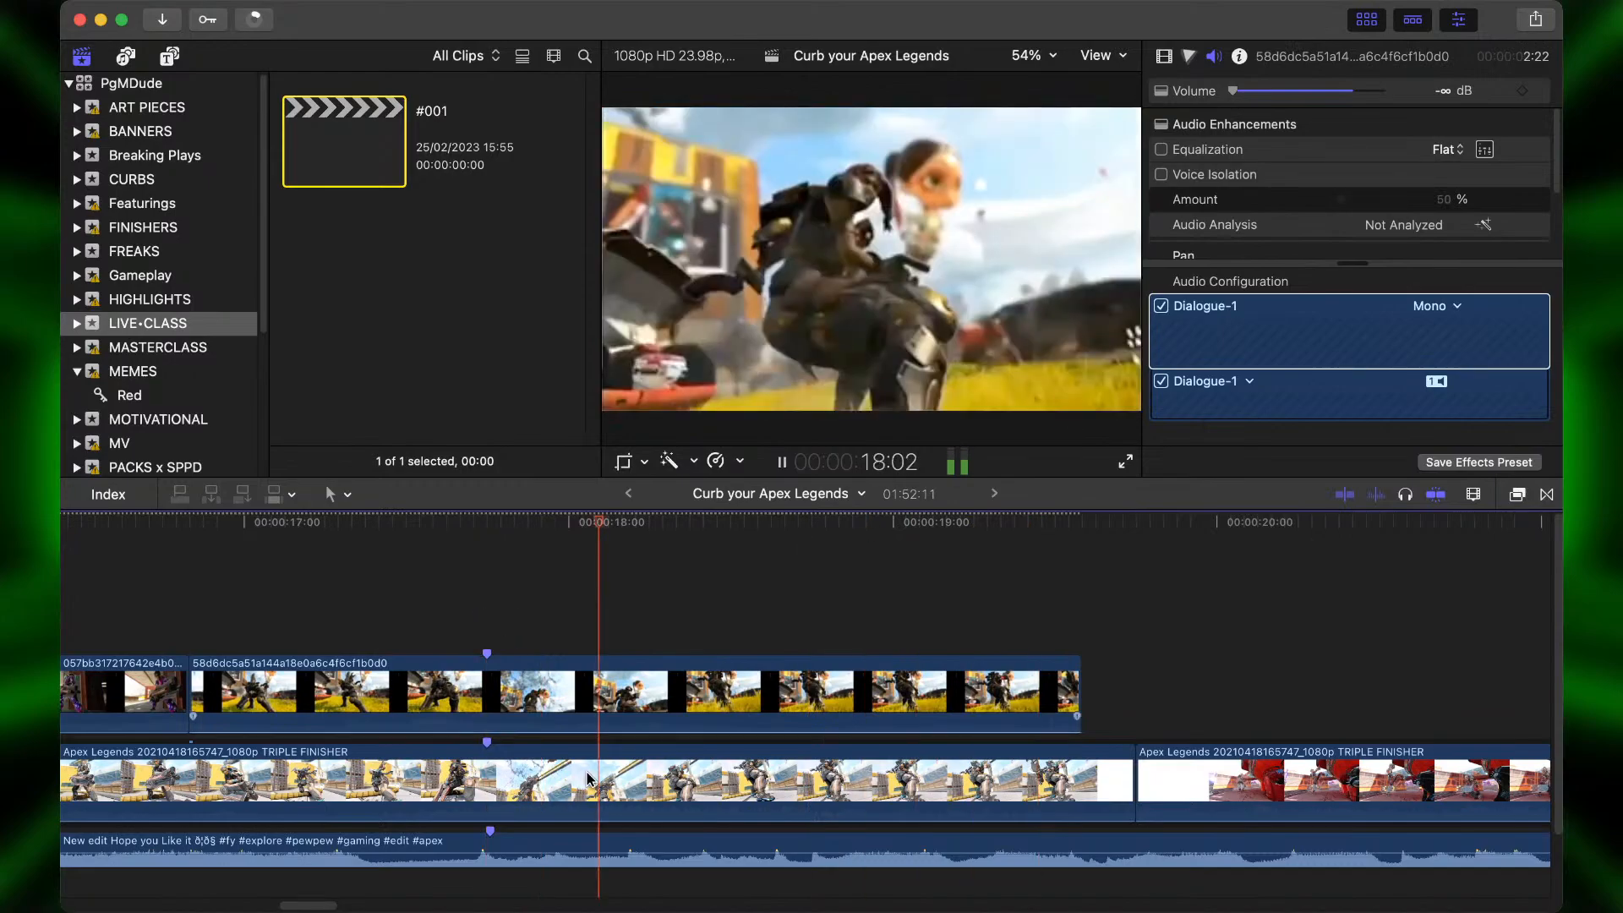
pyautogui.press('space')
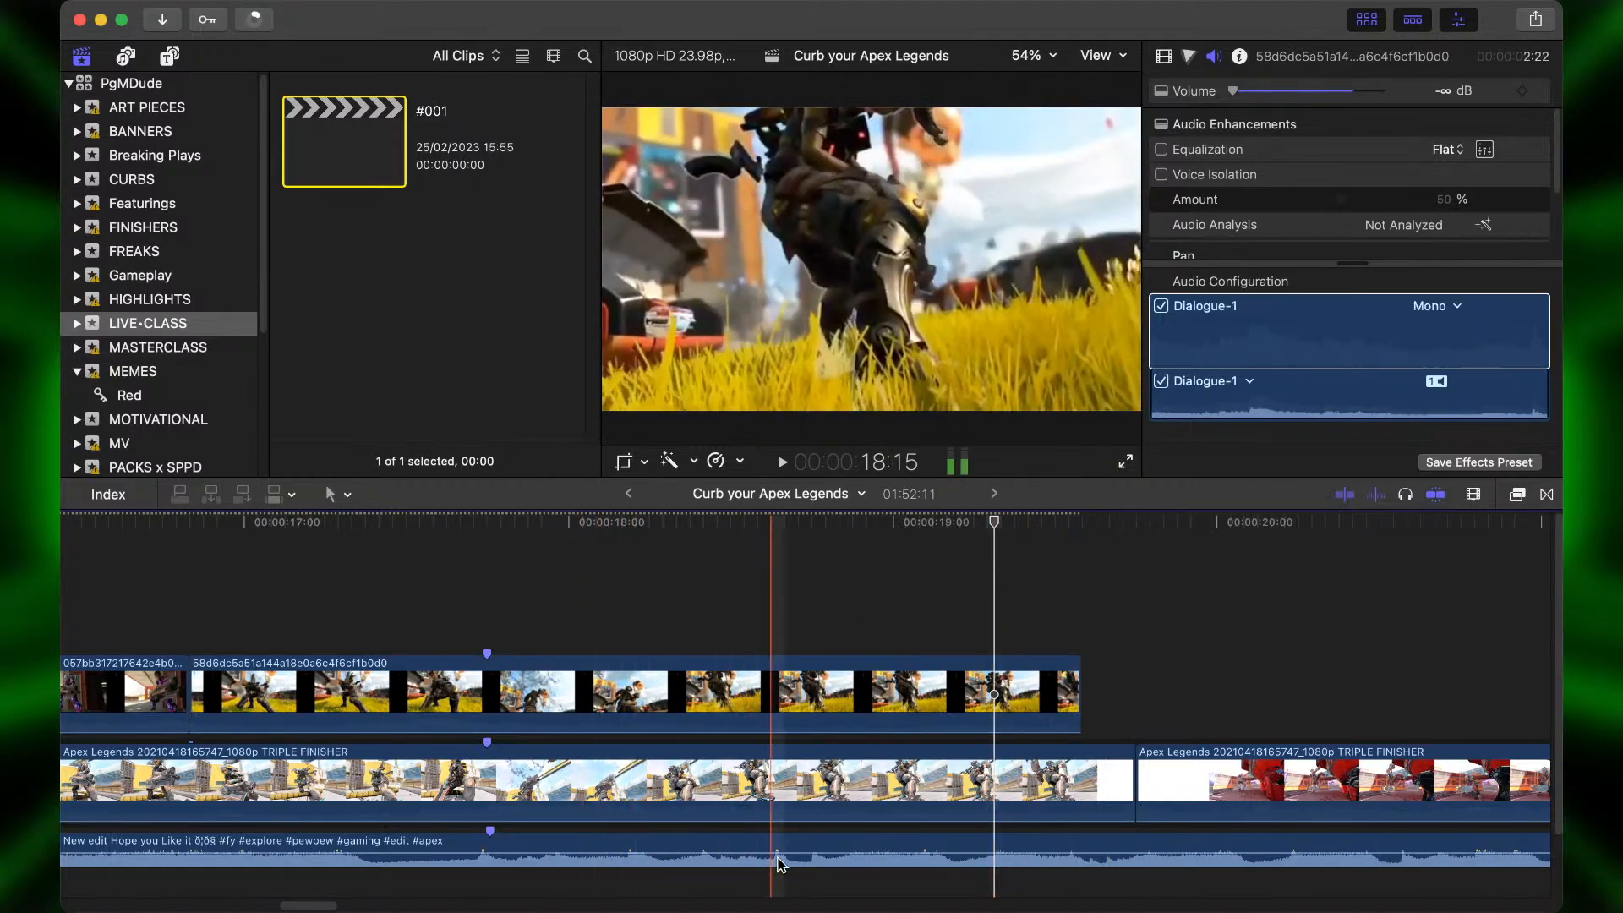
pyautogui.click(460, 558)
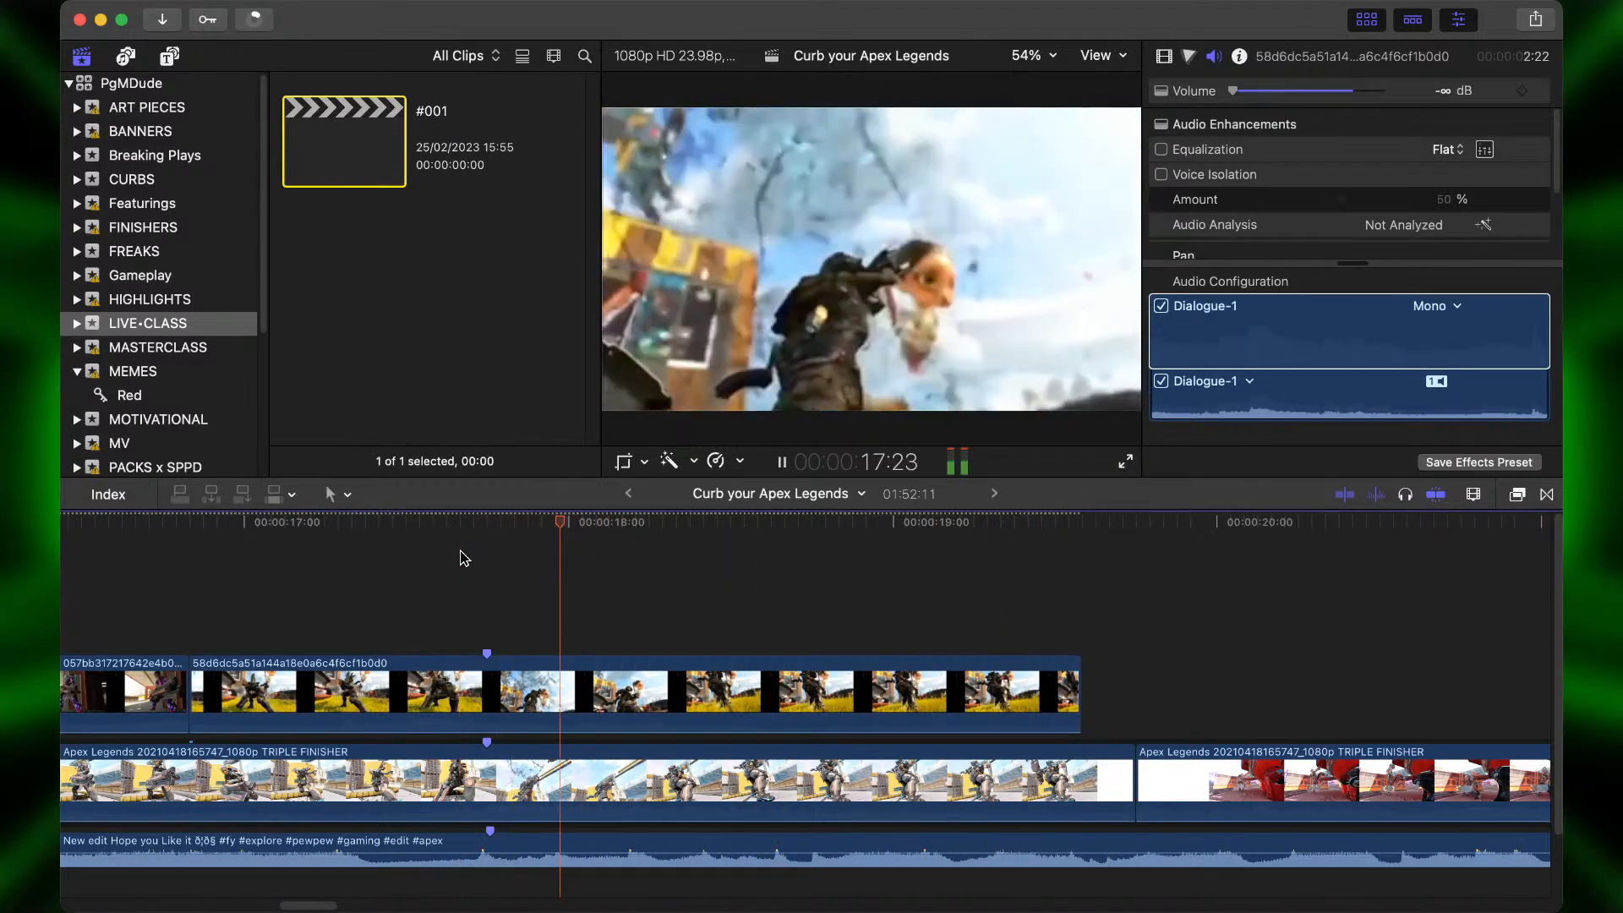
pyautogui.press('space')
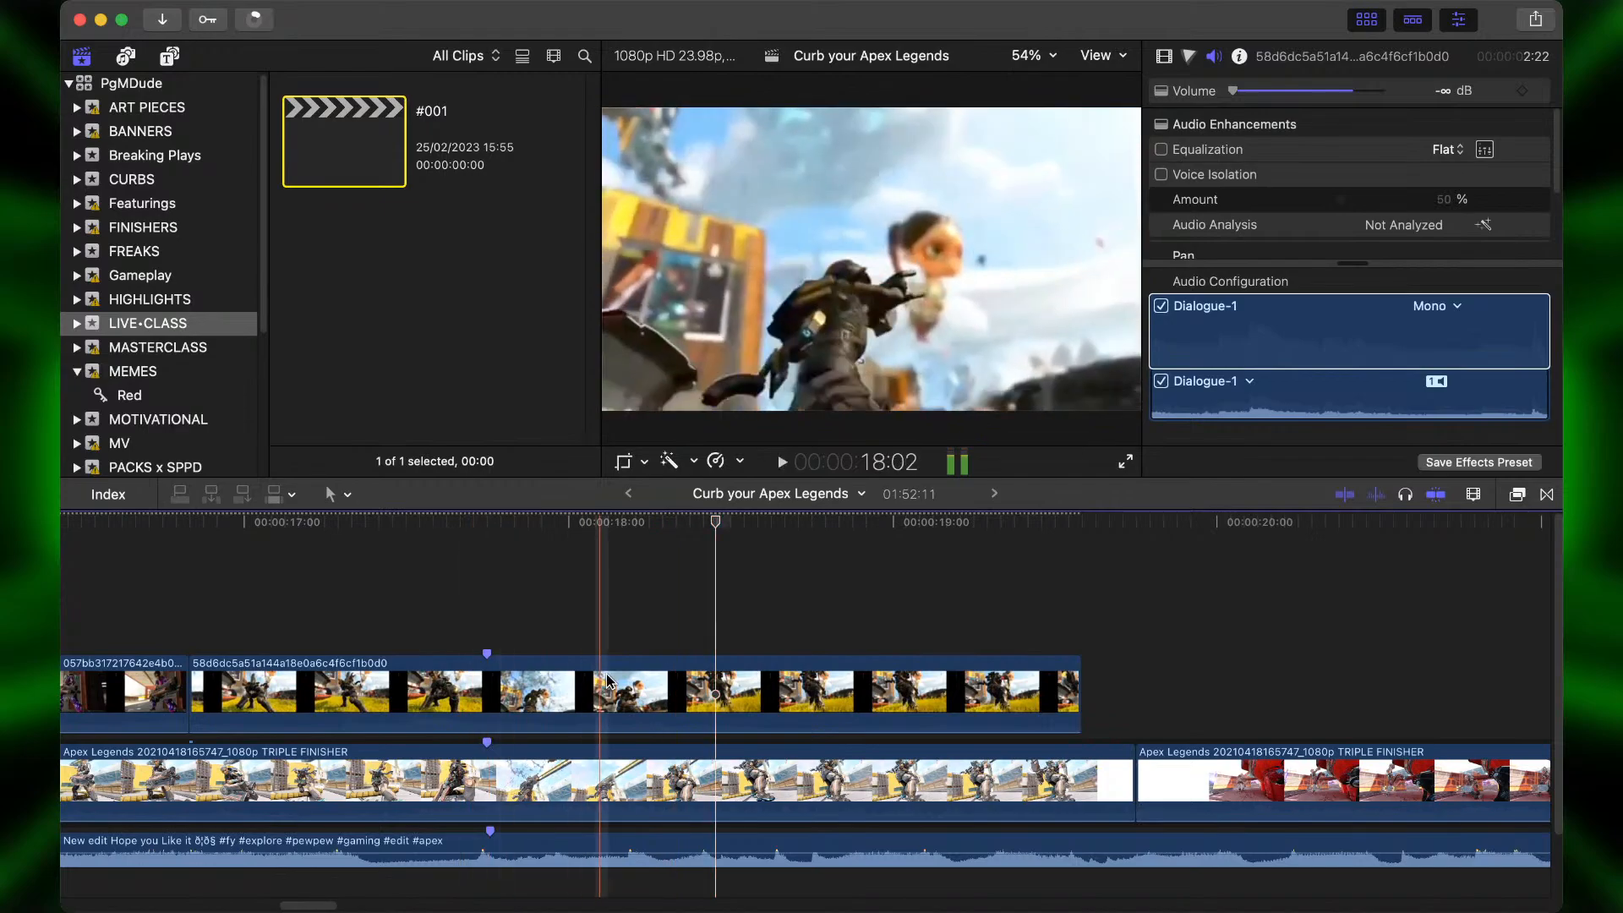
# Add markers to the music track on the next three beats after the 17:18 marker, at 18:04, 18:15 and just past 19:00.
pyautogui.click(634, 844)
pyautogui.press('m')
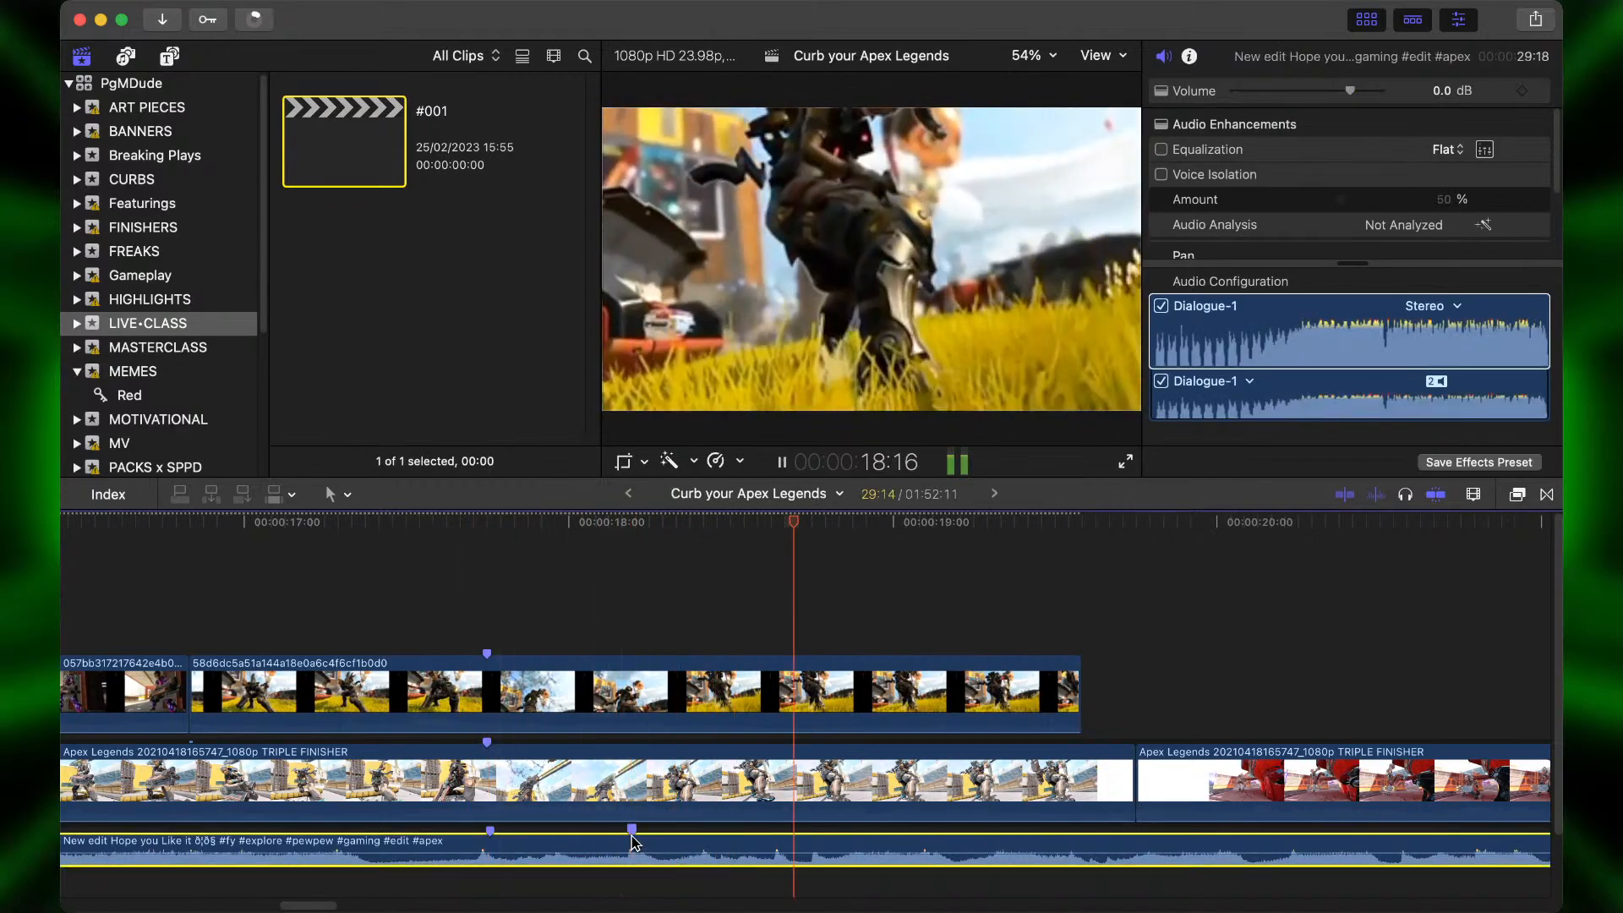
pyautogui.press('space')
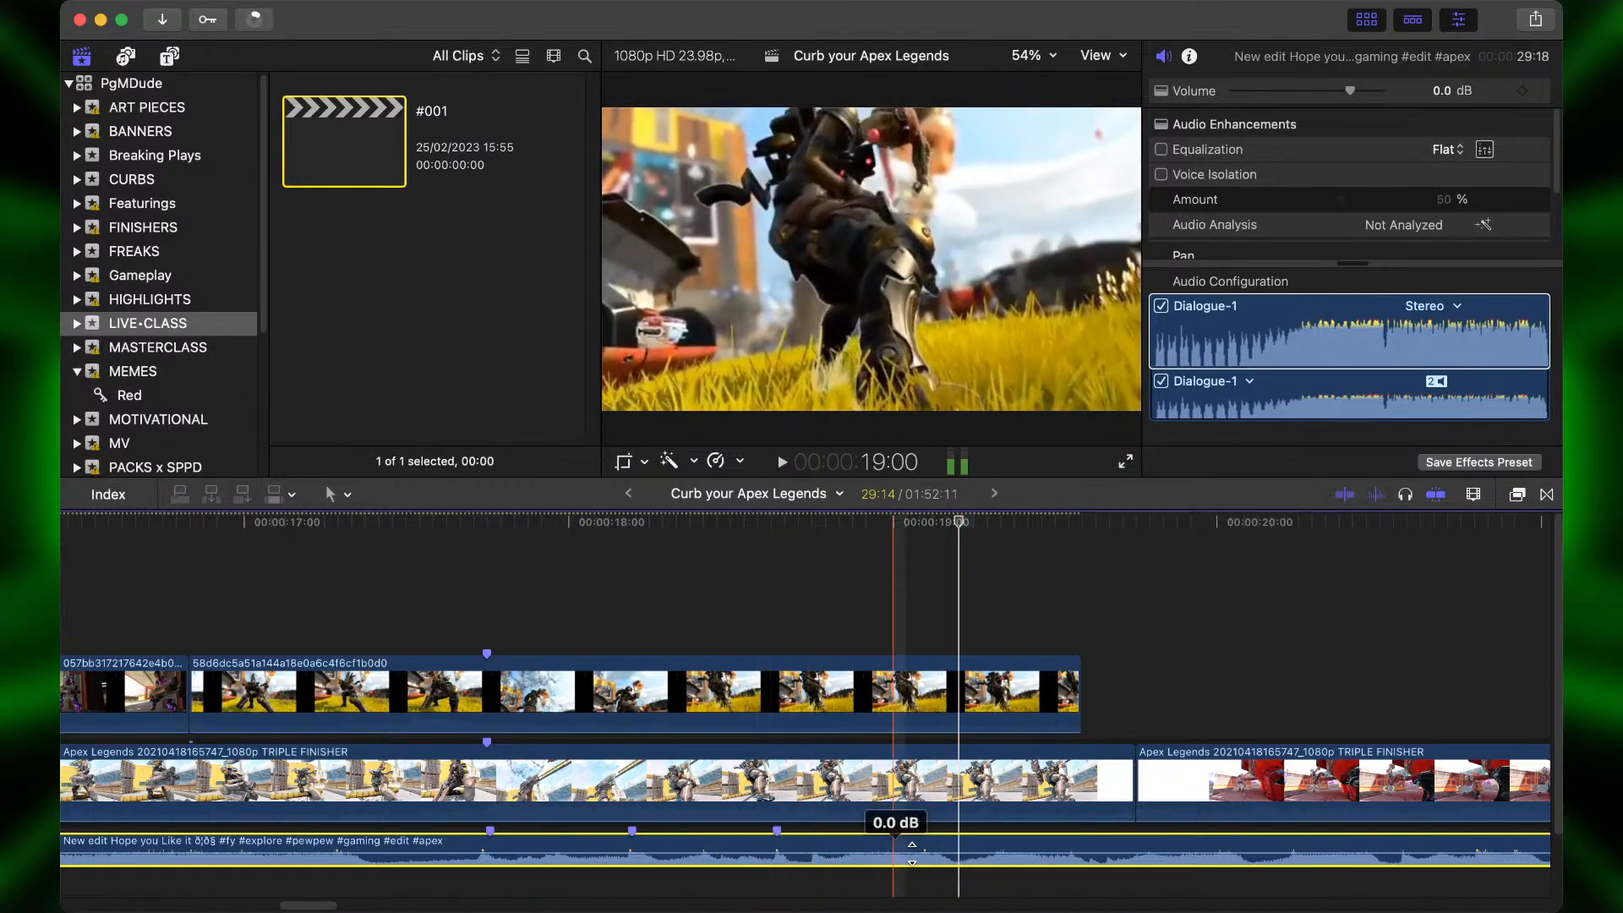
pyautogui.press('space')
pyautogui.press('space')
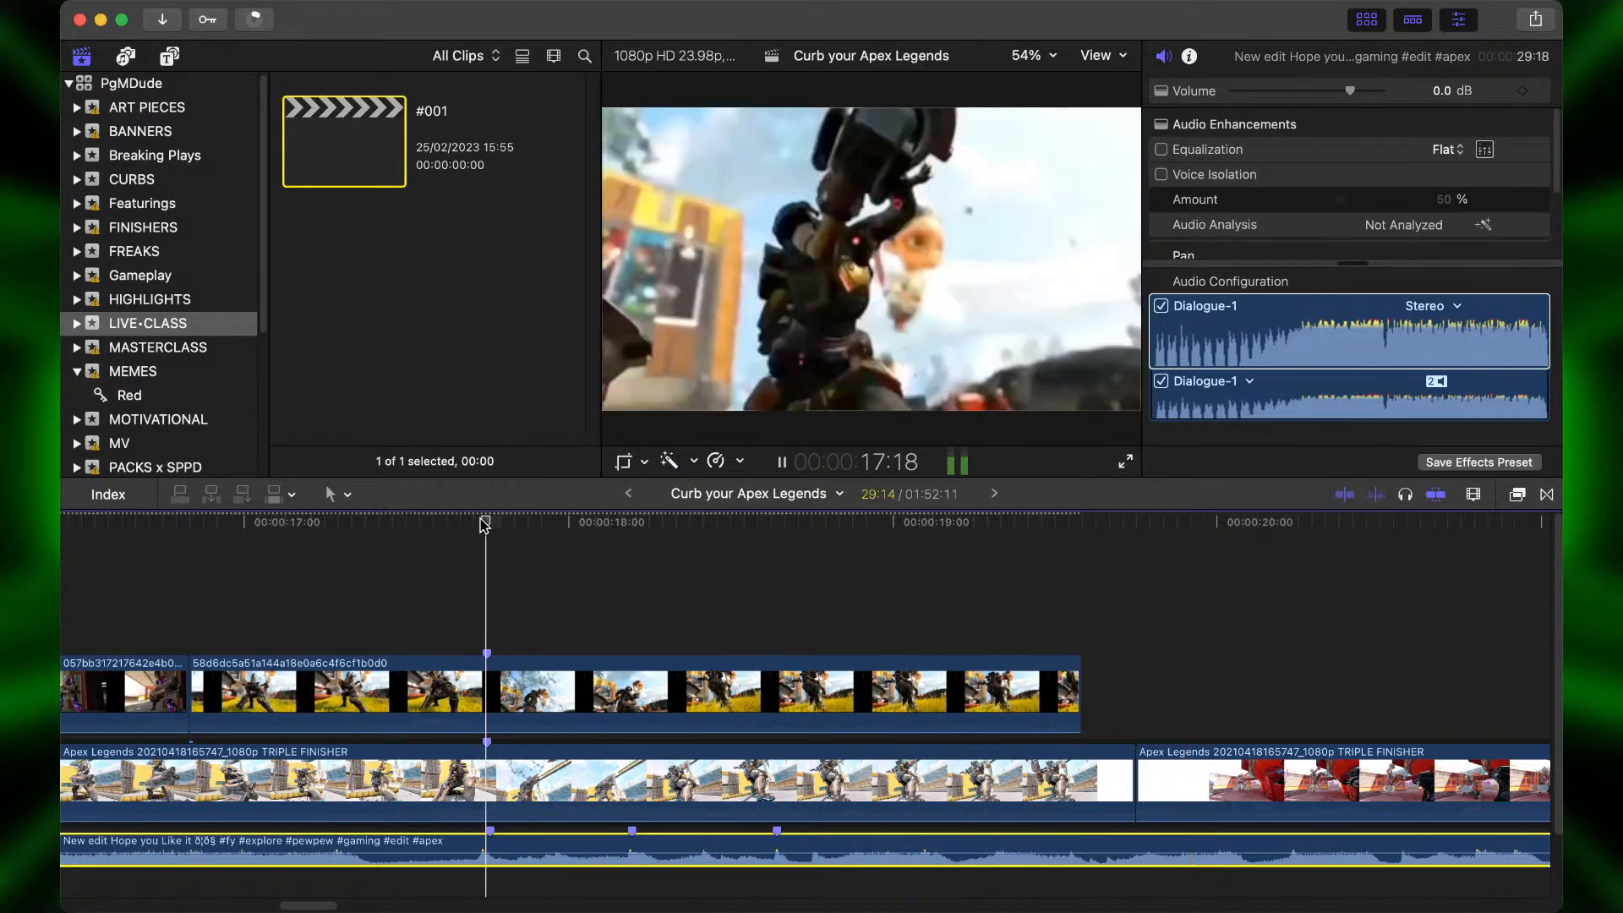
pyautogui.press('space')
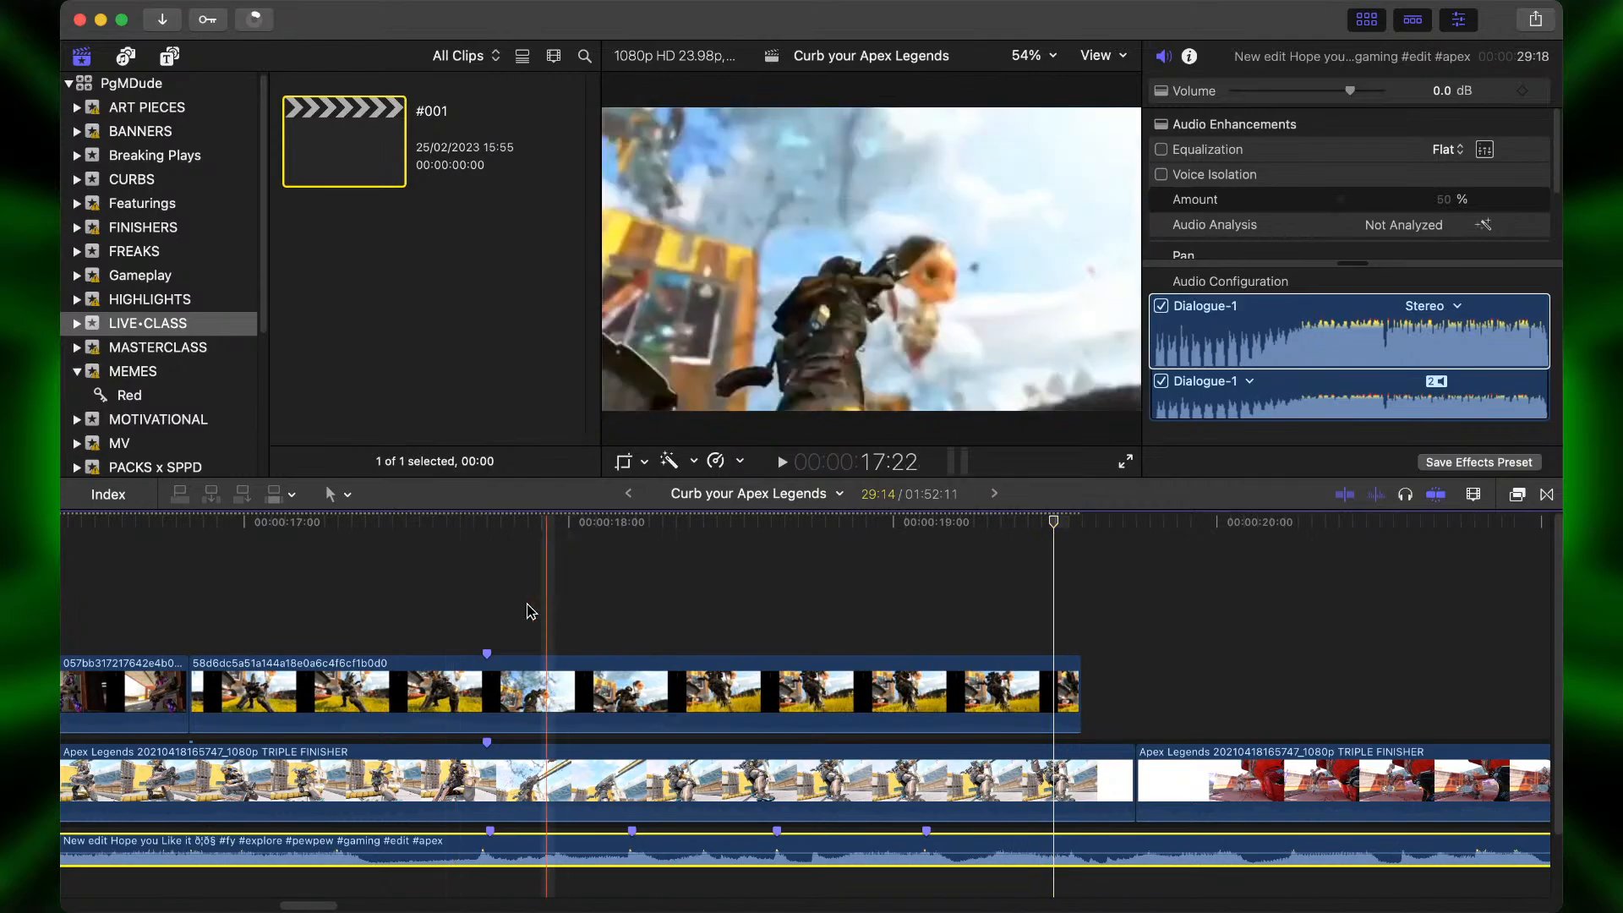
# Split the connected 58d6dc5a clip at the 17:18 marker and delete the portion after the cut.
pyautogui.click(497, 682)
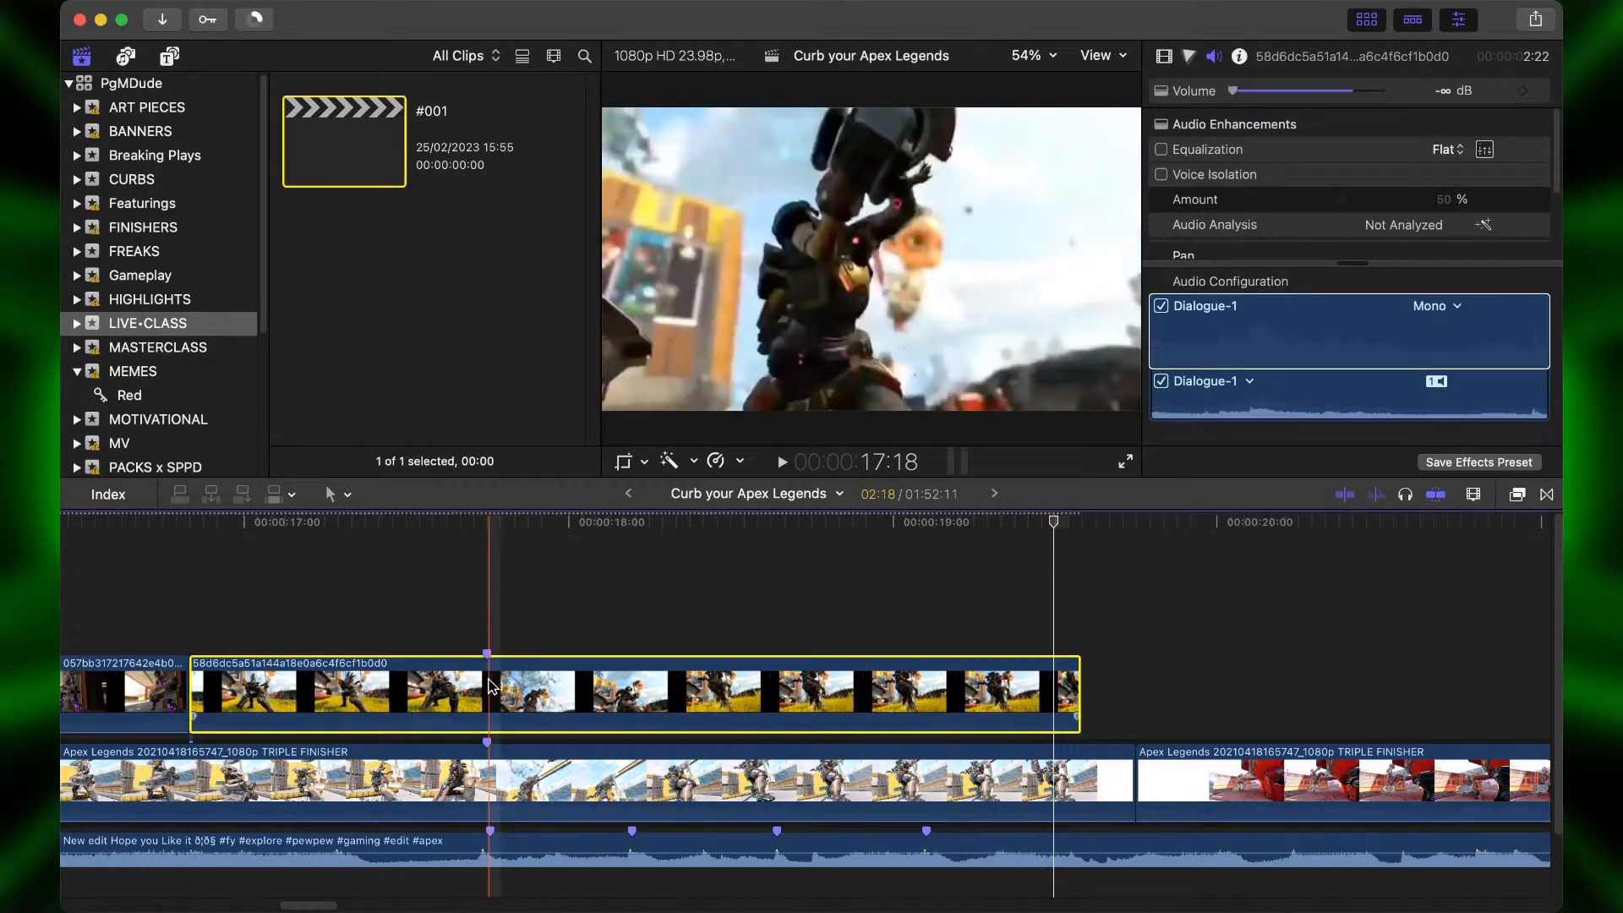
pyautogui.press('super+b')
pyautogui.click(549, 692)
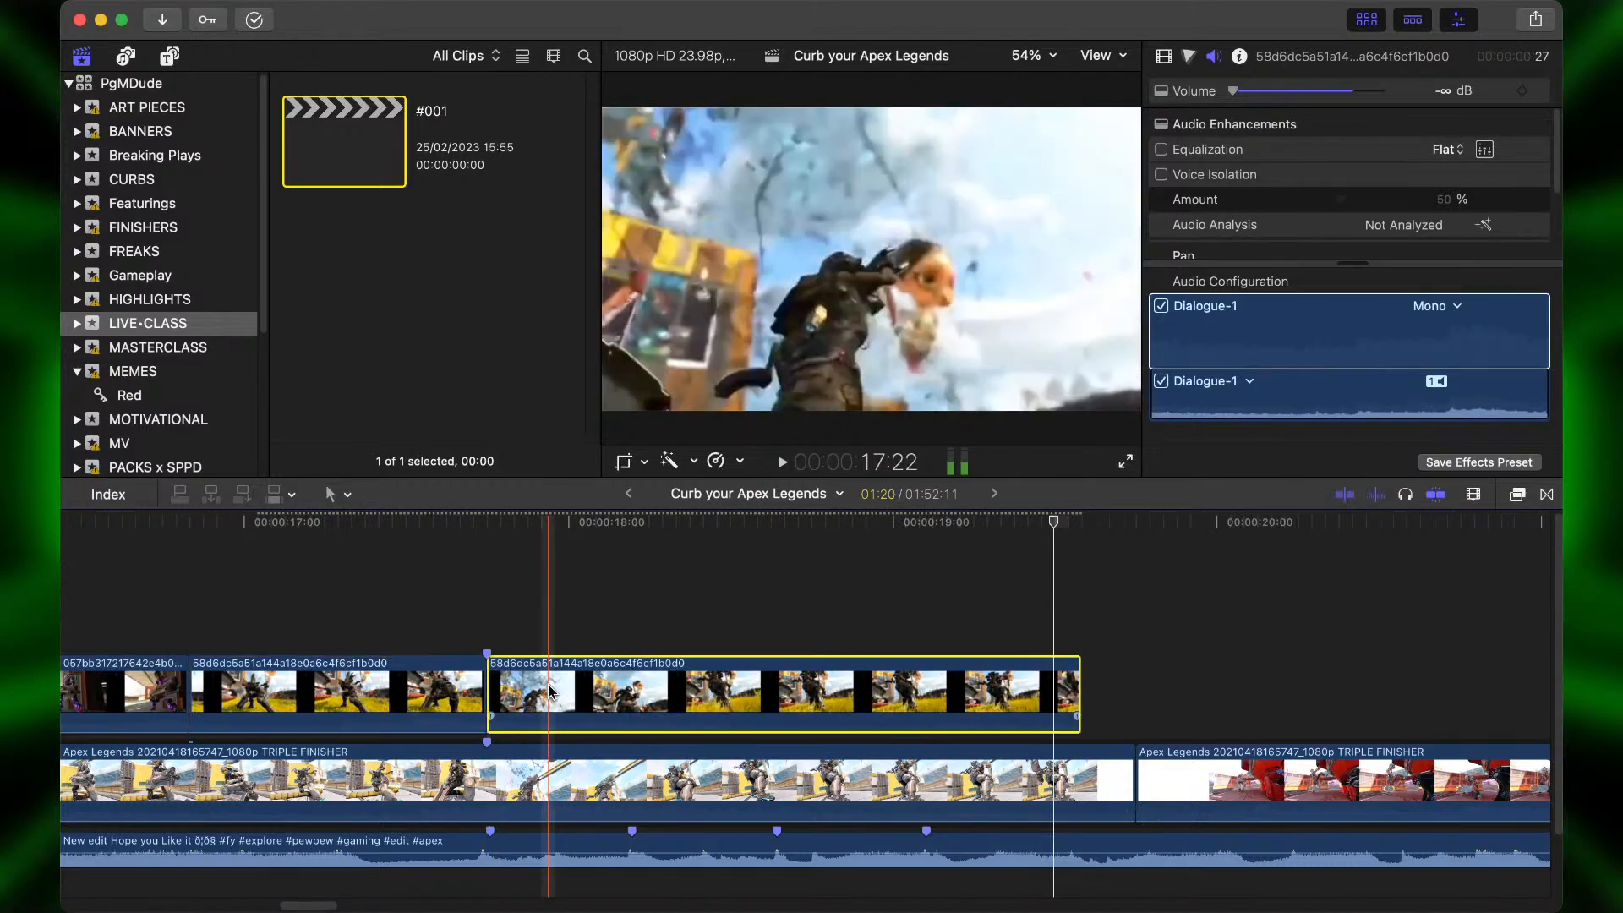
pyautogui.press('Delete')
# Play up to the 18:04 music marker and split the primary storyline's TRIPLE FINISHER clip there.
pyautogui.press('space')
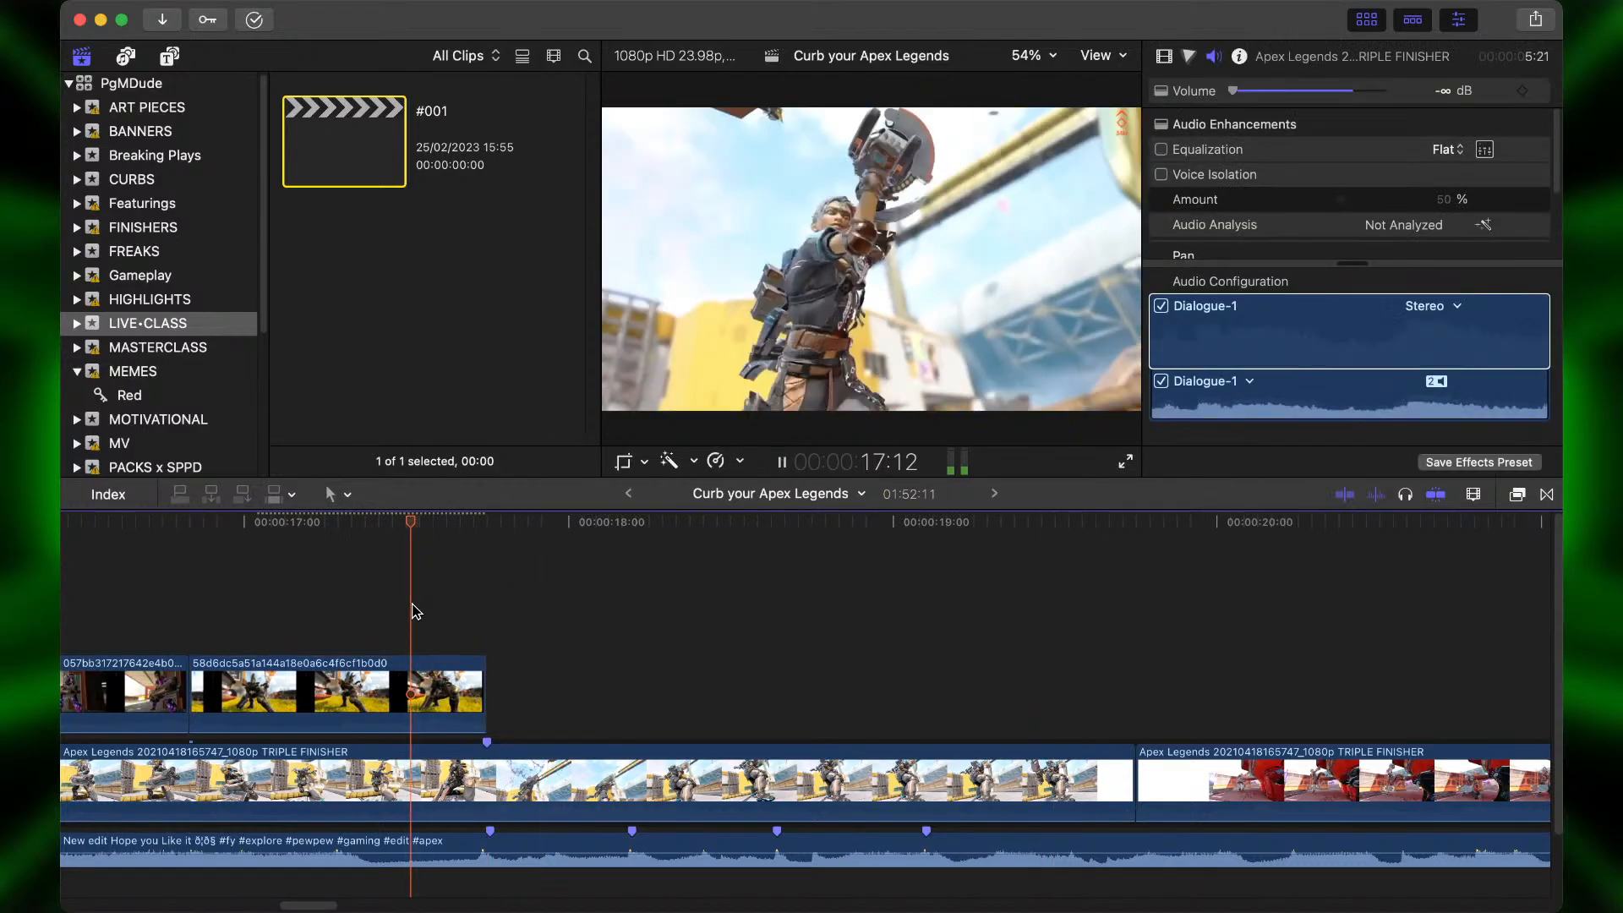
pyautogui.press('space')
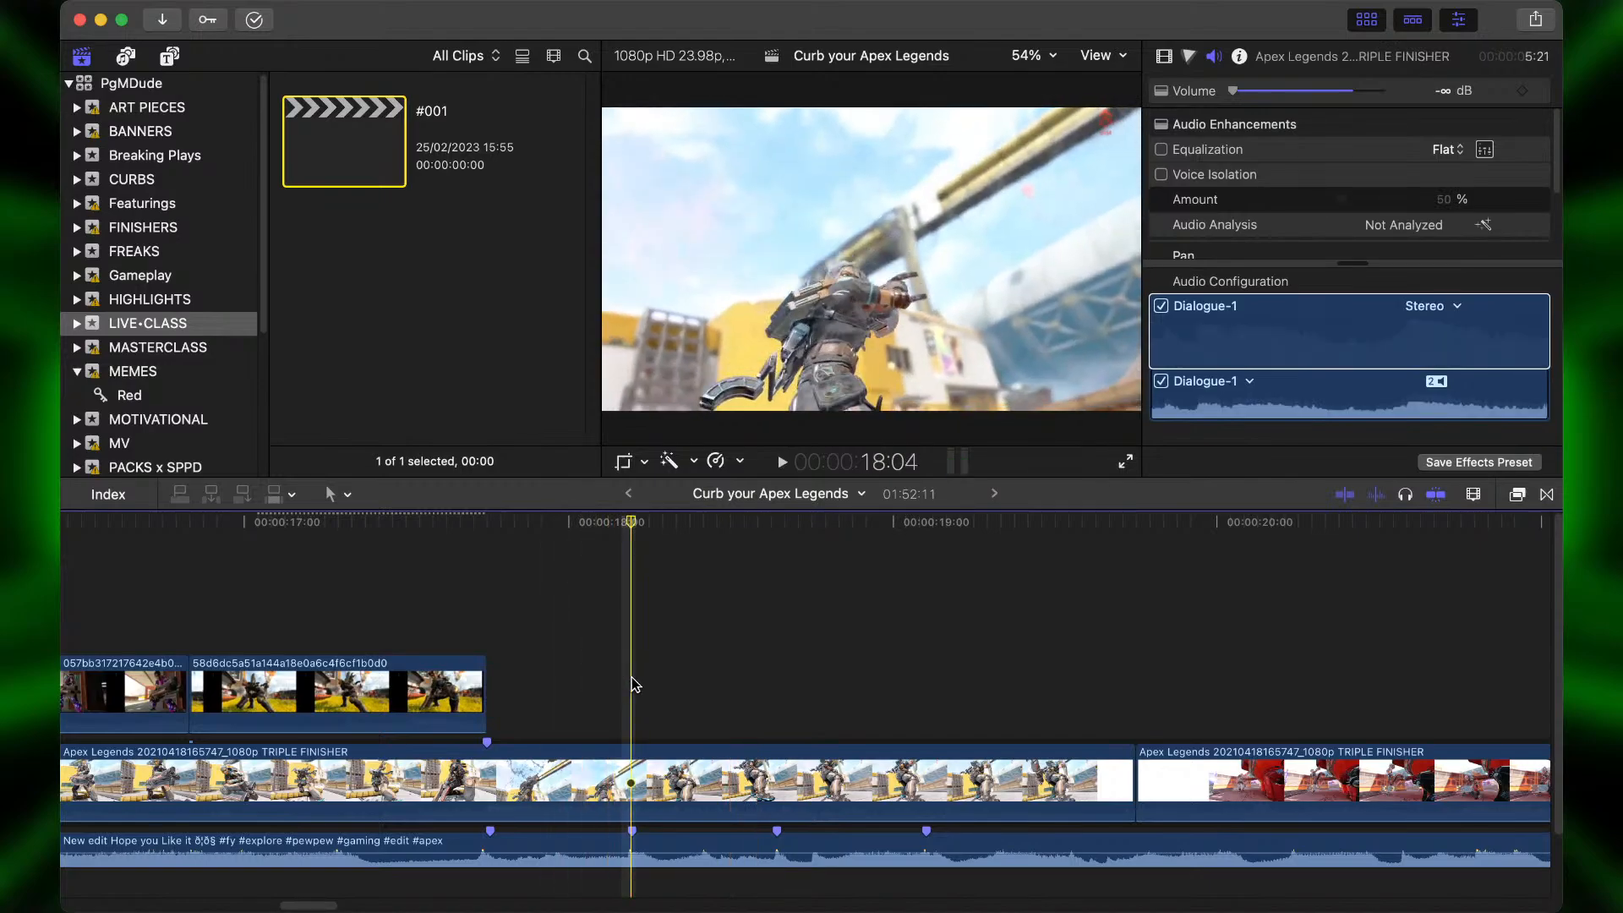
pyautogui.click(628, 773)
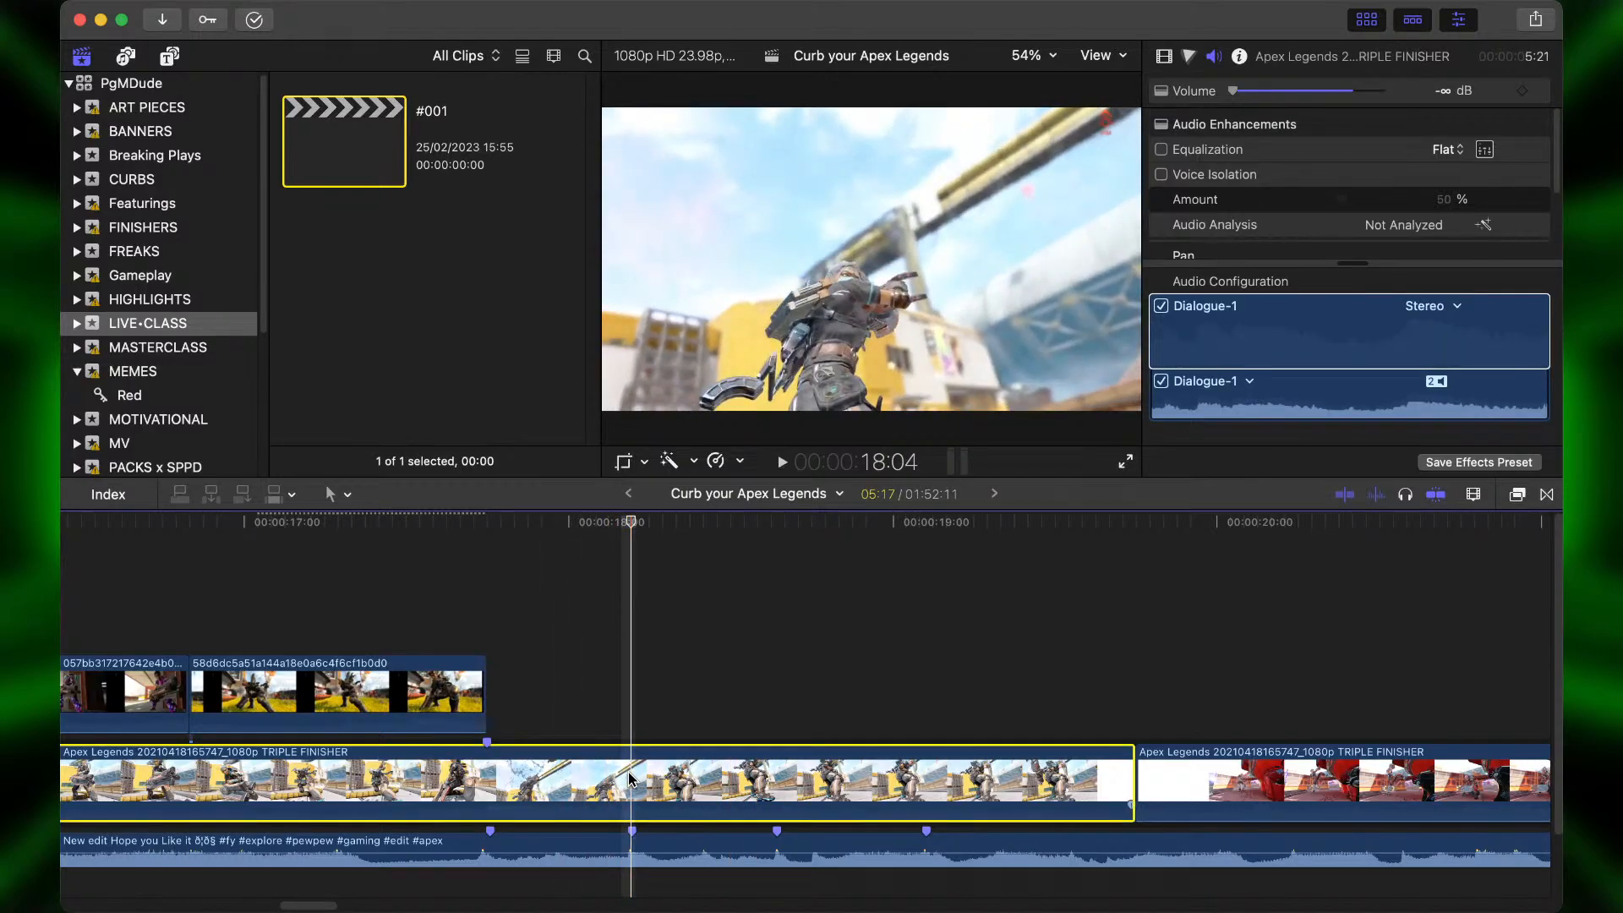
pyautogui.press('super+minus')
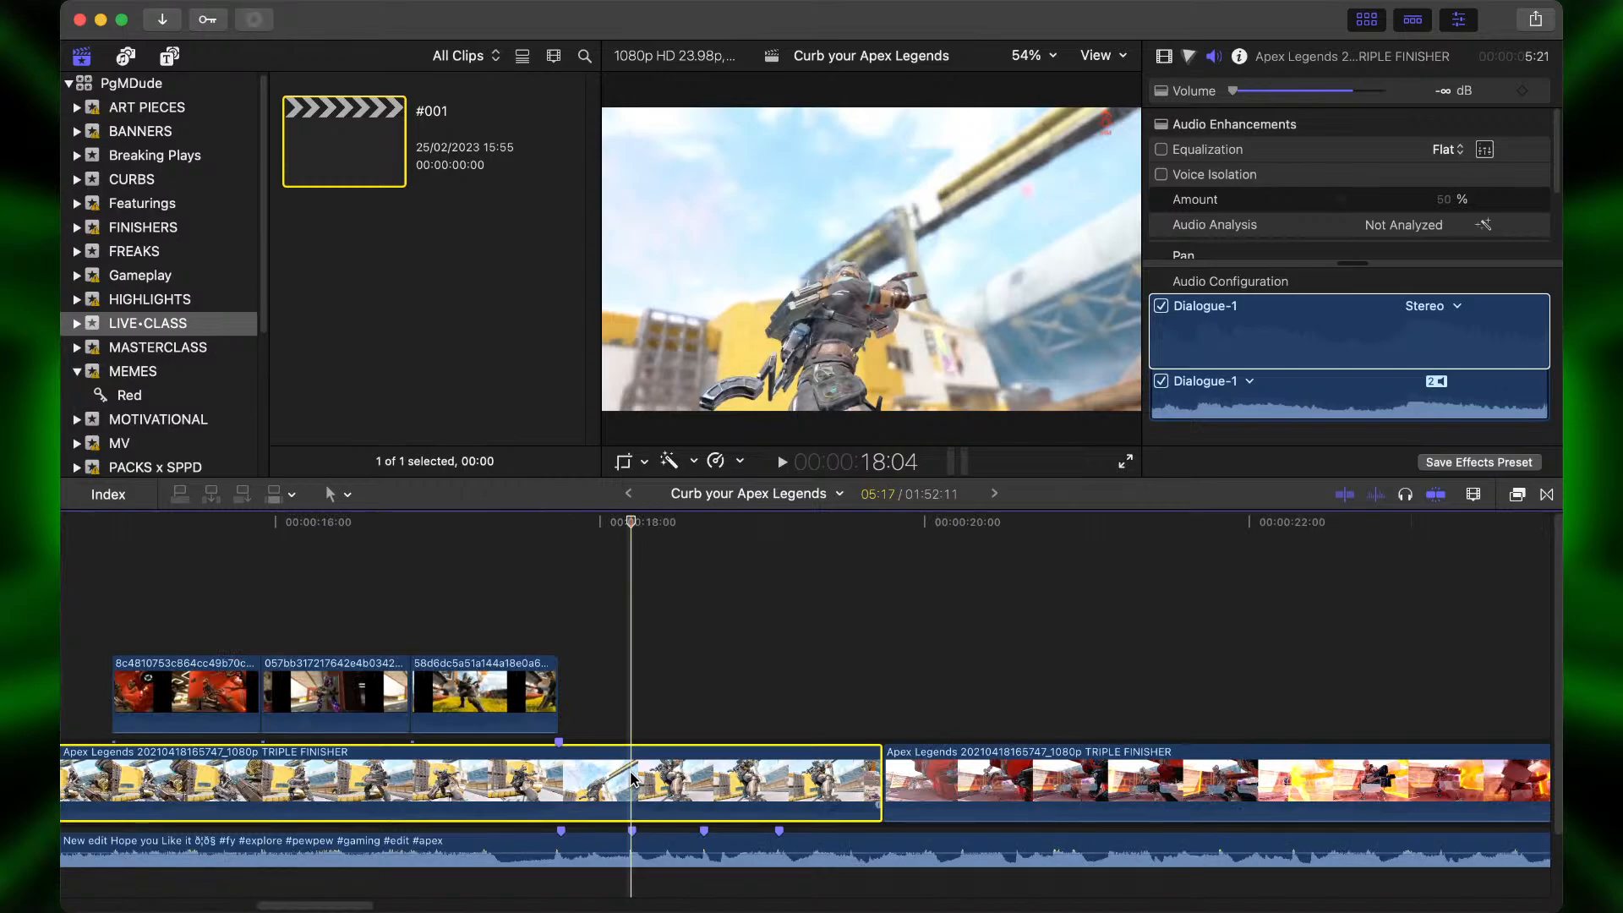
pyautogui.press('super+b')
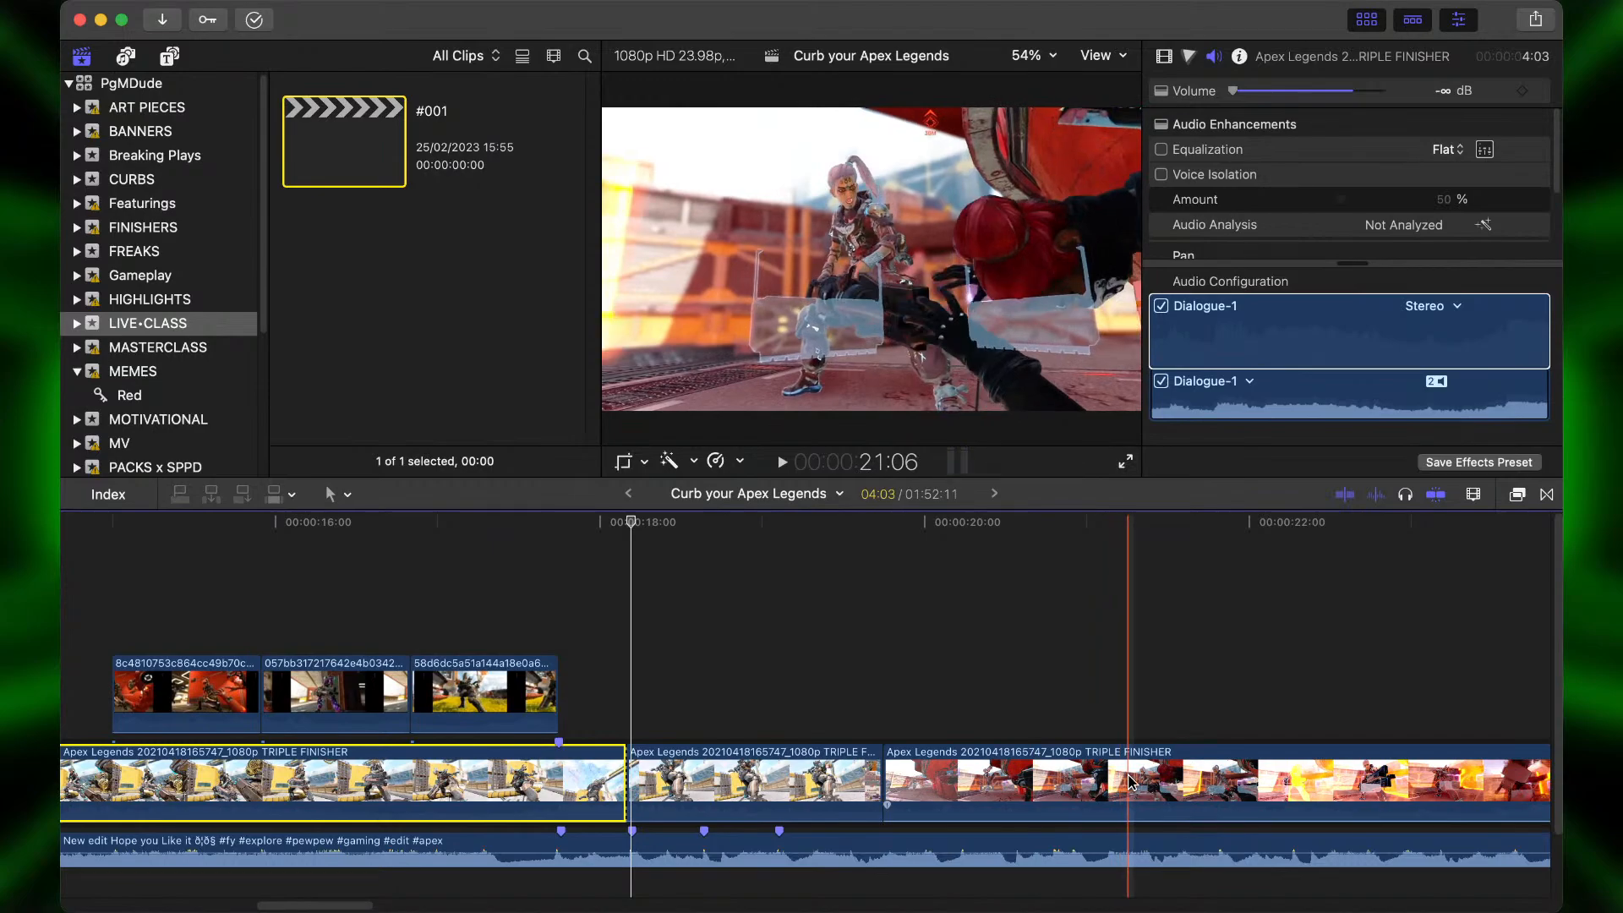
# Lift the following red TRIPLE FINISHER clip above the primary storyline, split it at 20:18 and delete the portion before the cut.
pyautogui.moveTo(1141, 783); pyautogui.dragTo(698, 698)
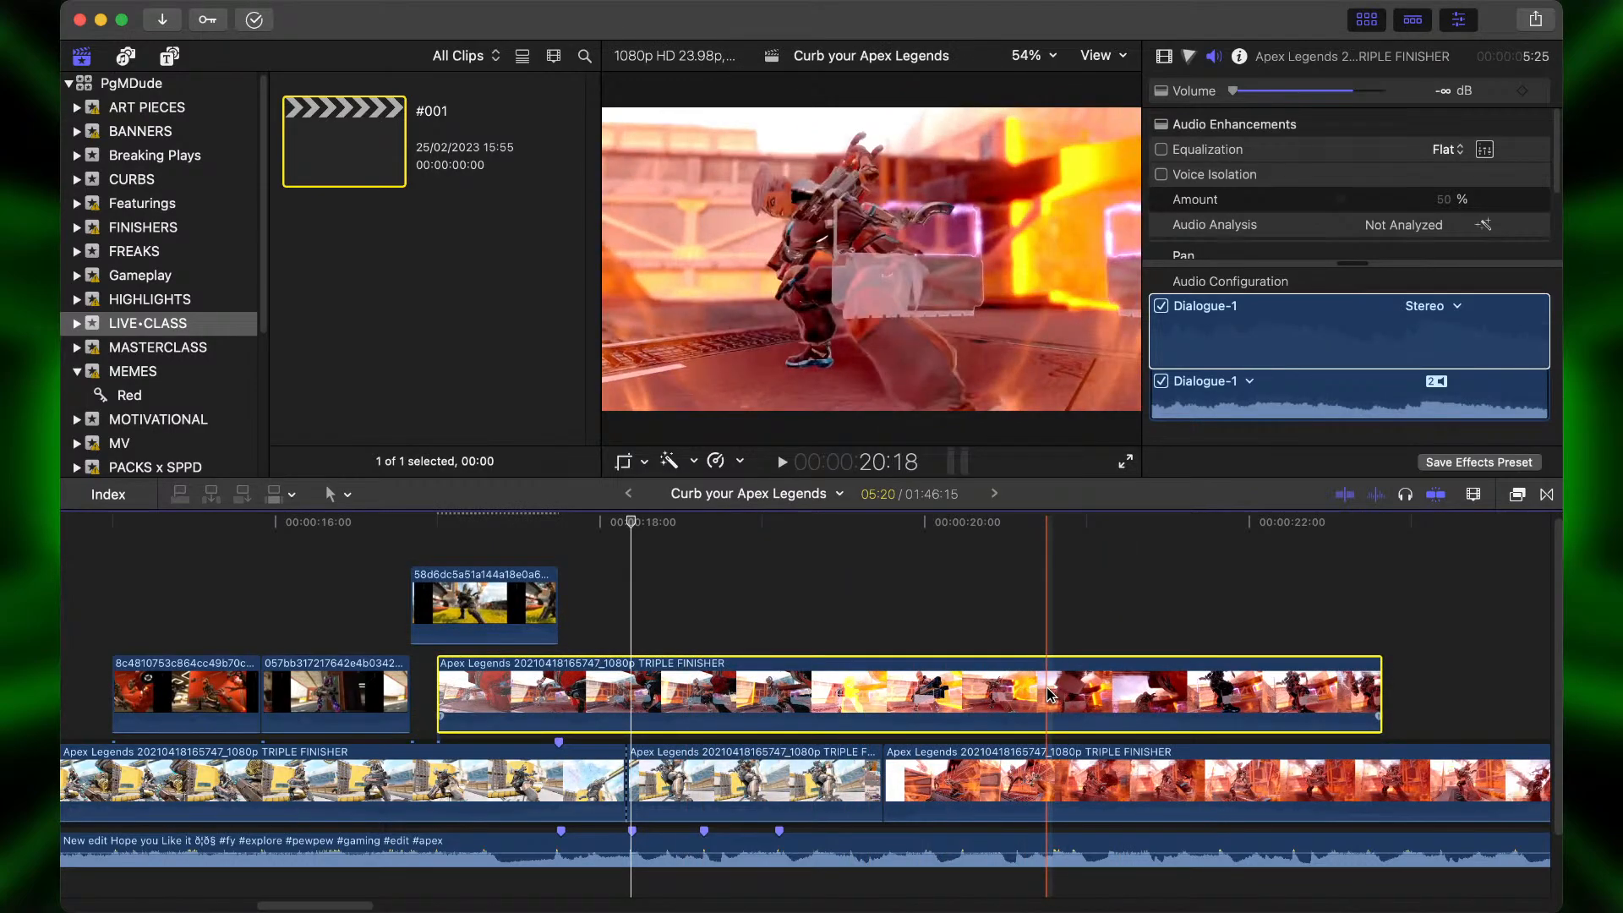
pyautogui.press('super+b')
pyautogui.press('BackSpace')
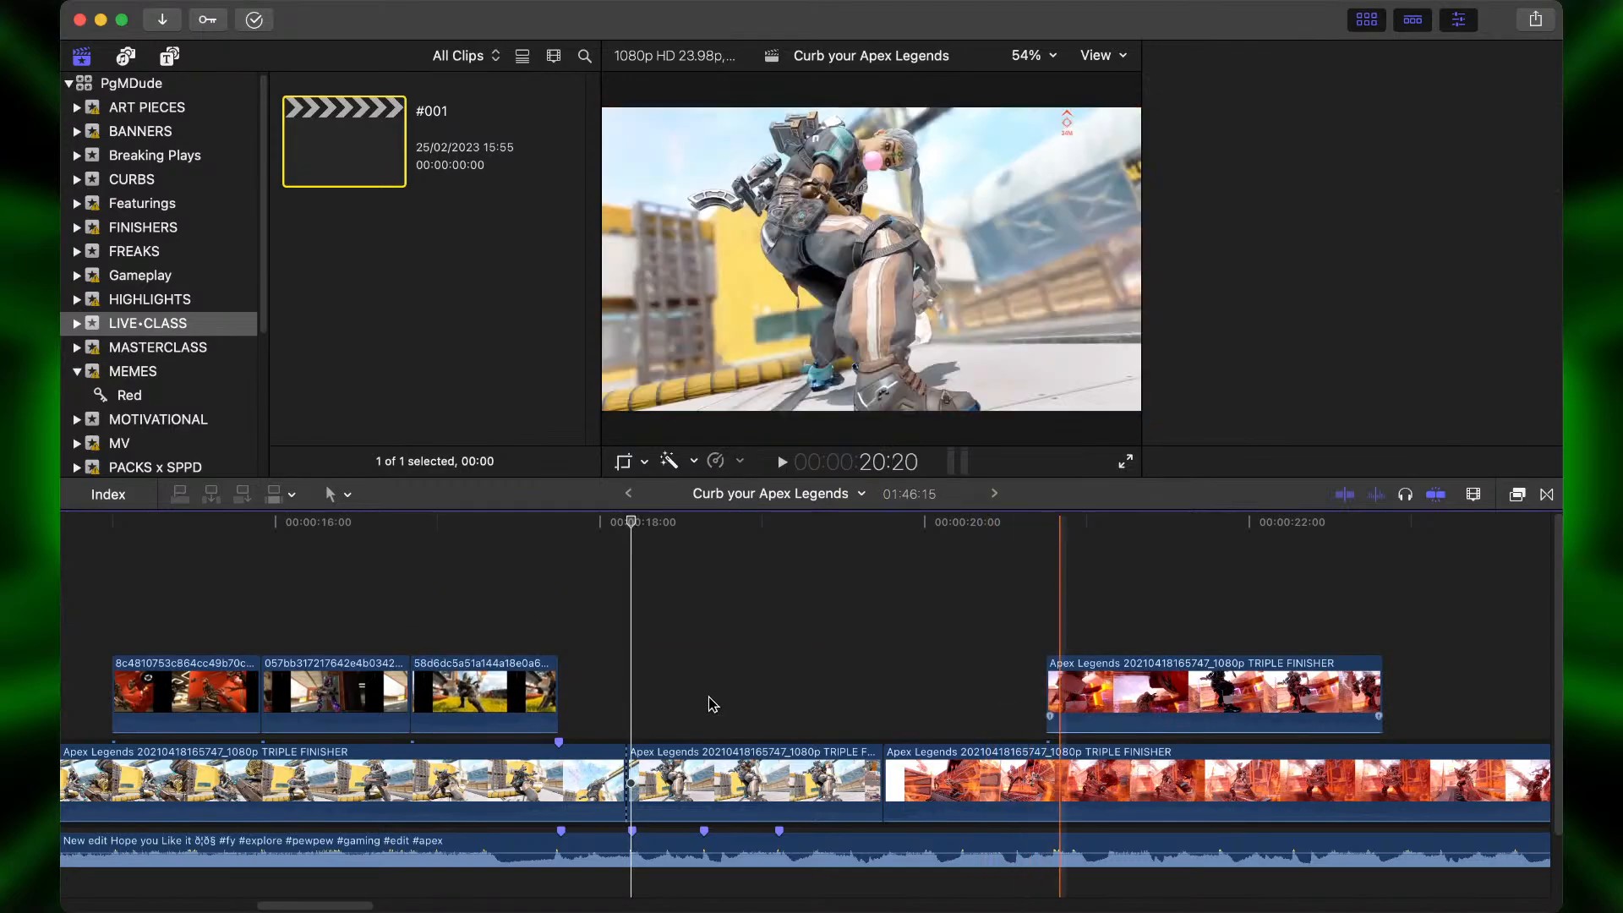
# Move the remaining connected TRIPLE FINISHER clip to start at the 18:04 cut and play back the transition.
pyautogui.moveTo(1099, 700); pyautogui.dragTo(676, 691)
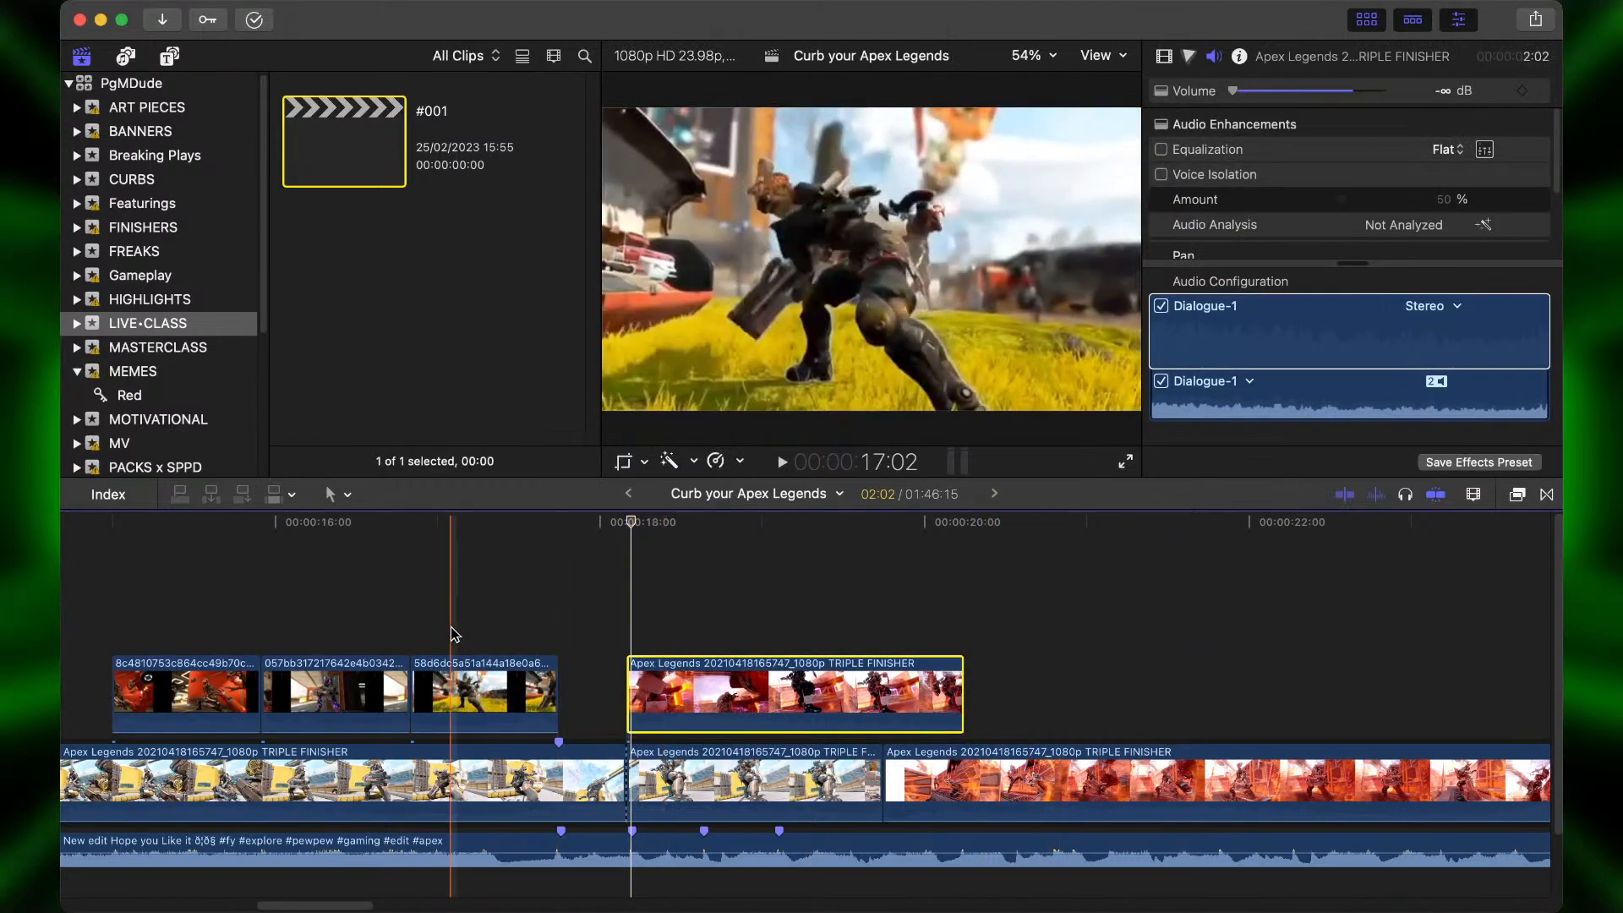
pyautogui.click(453, 633)
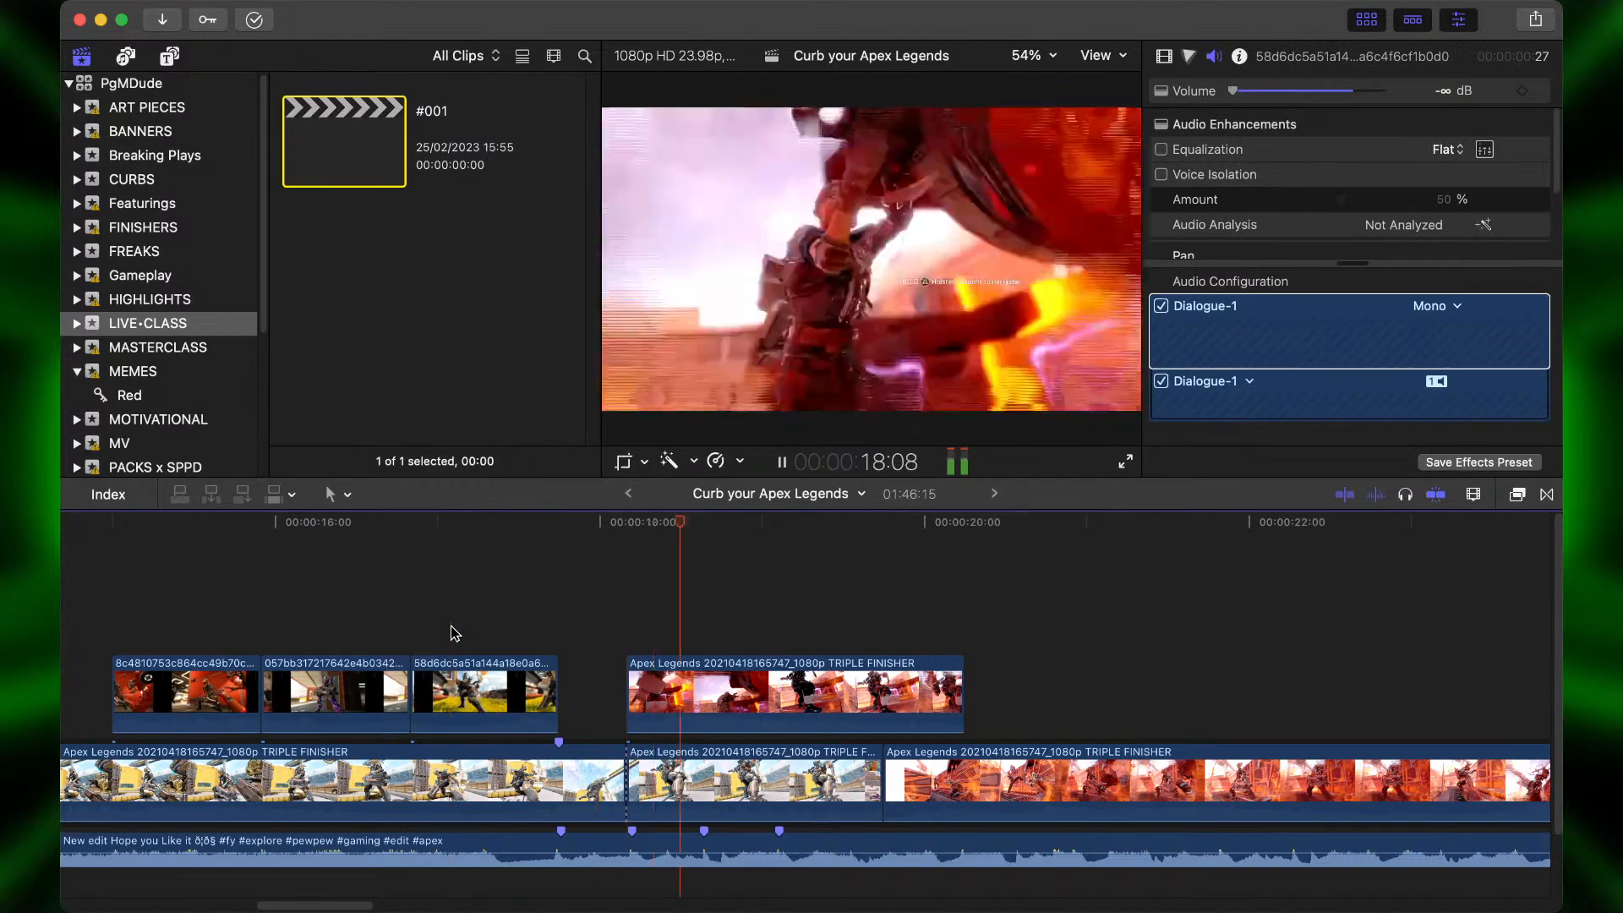
pyautogui.press('space')
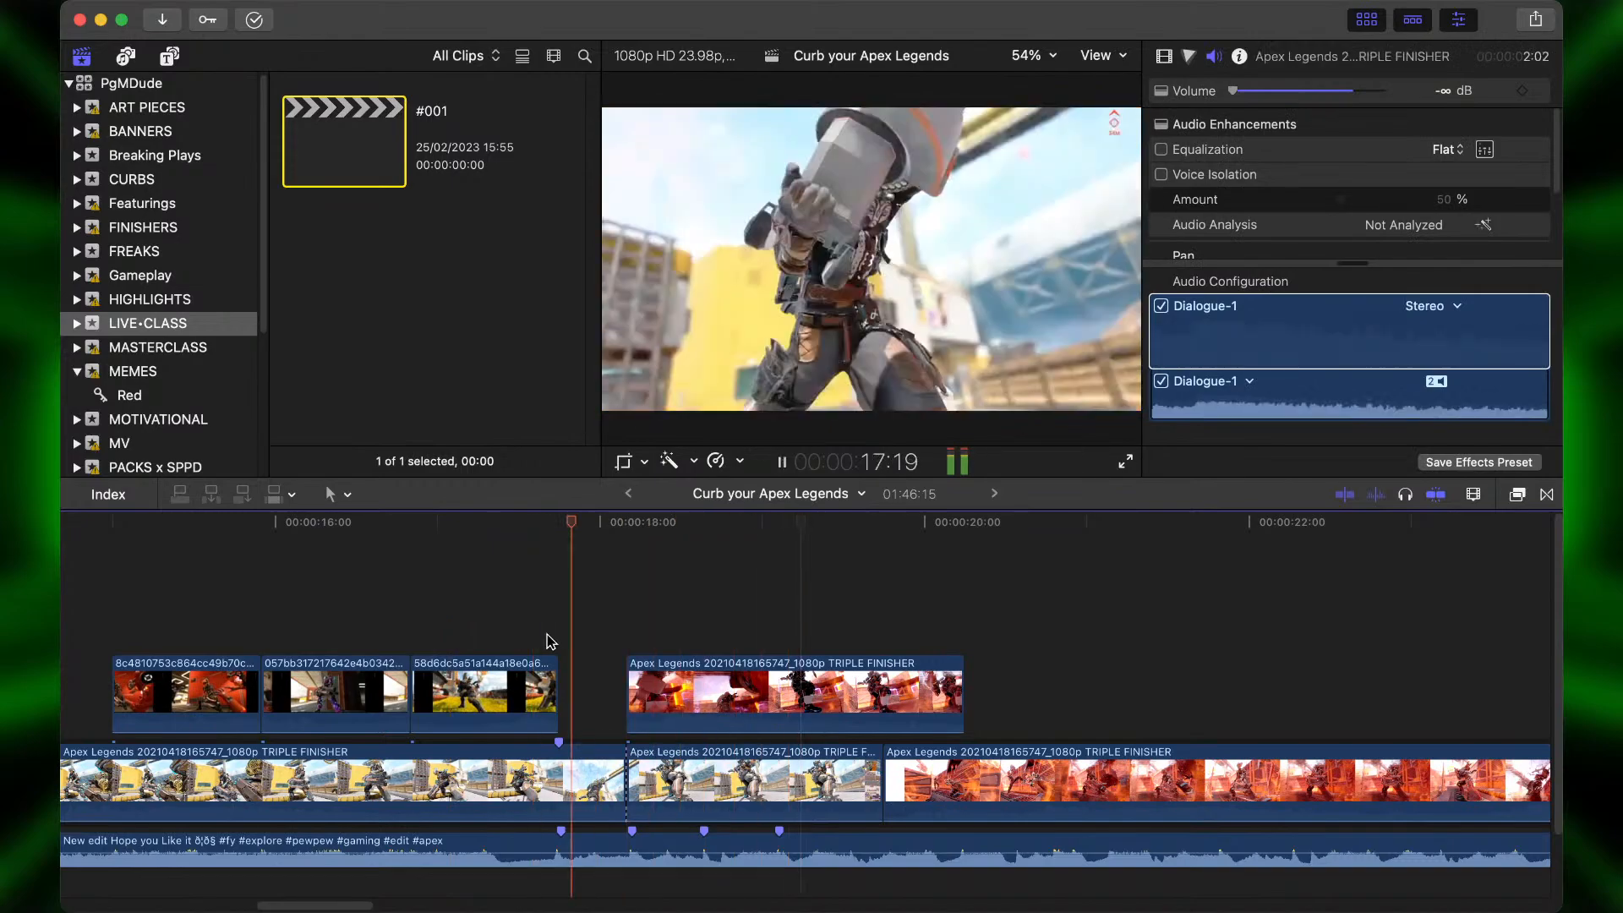
# Slip the footage inside the connected TRIPLE FINISHER clip at 18:04 so it starts further into the action, and play back from 17:10.
pyautogui.press('space')
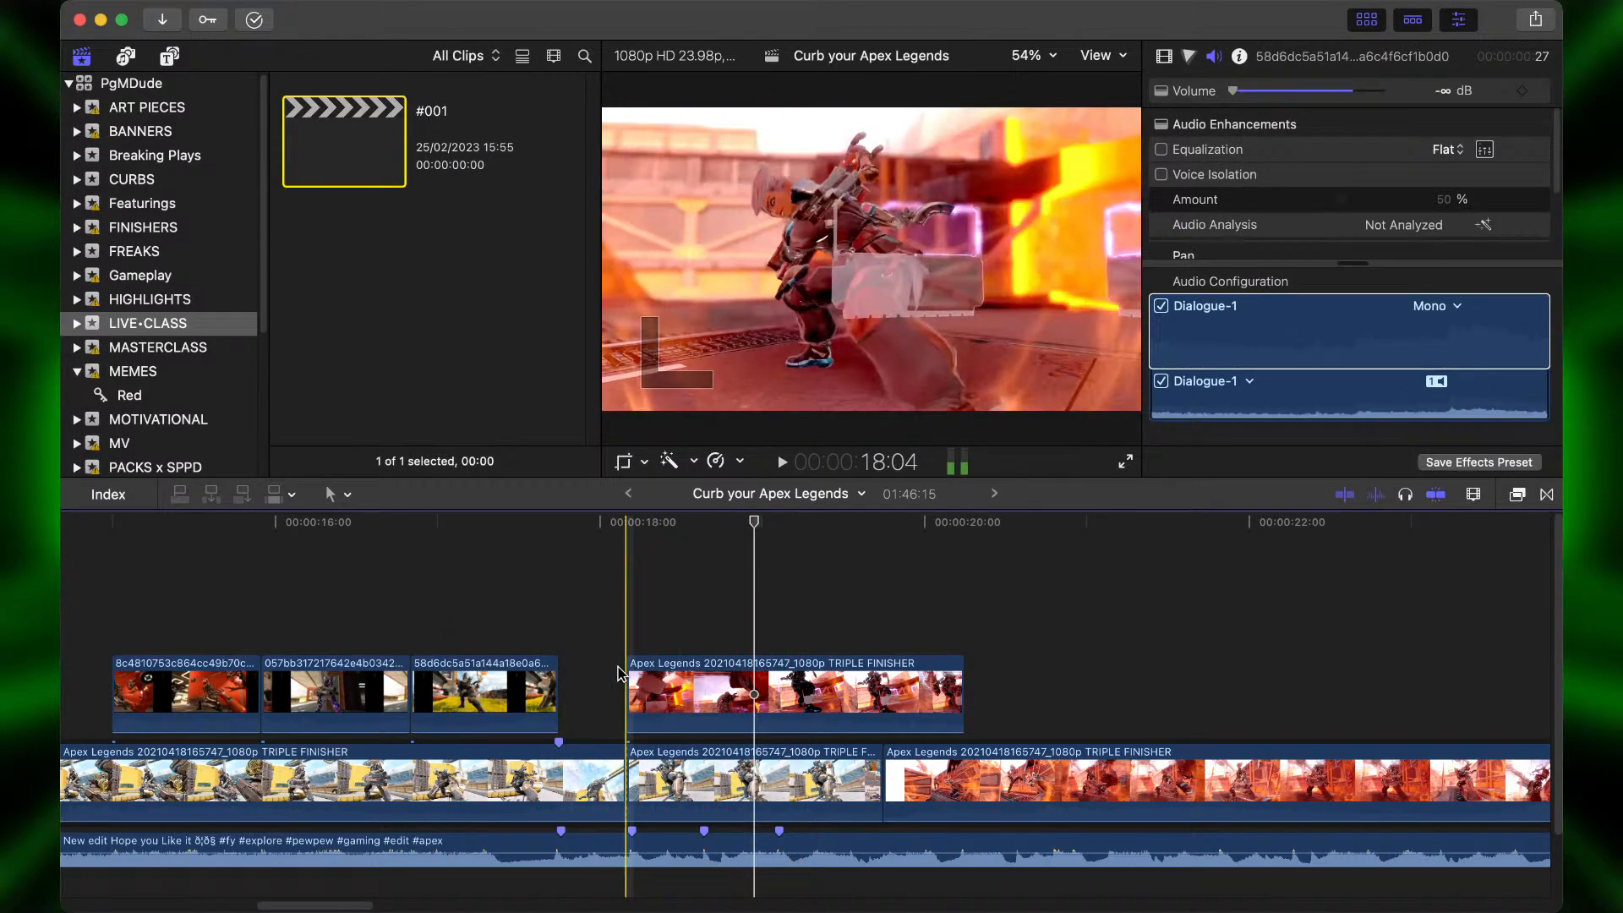
pyautogui.click(668, 682)
pyautogui.press('super+equal')
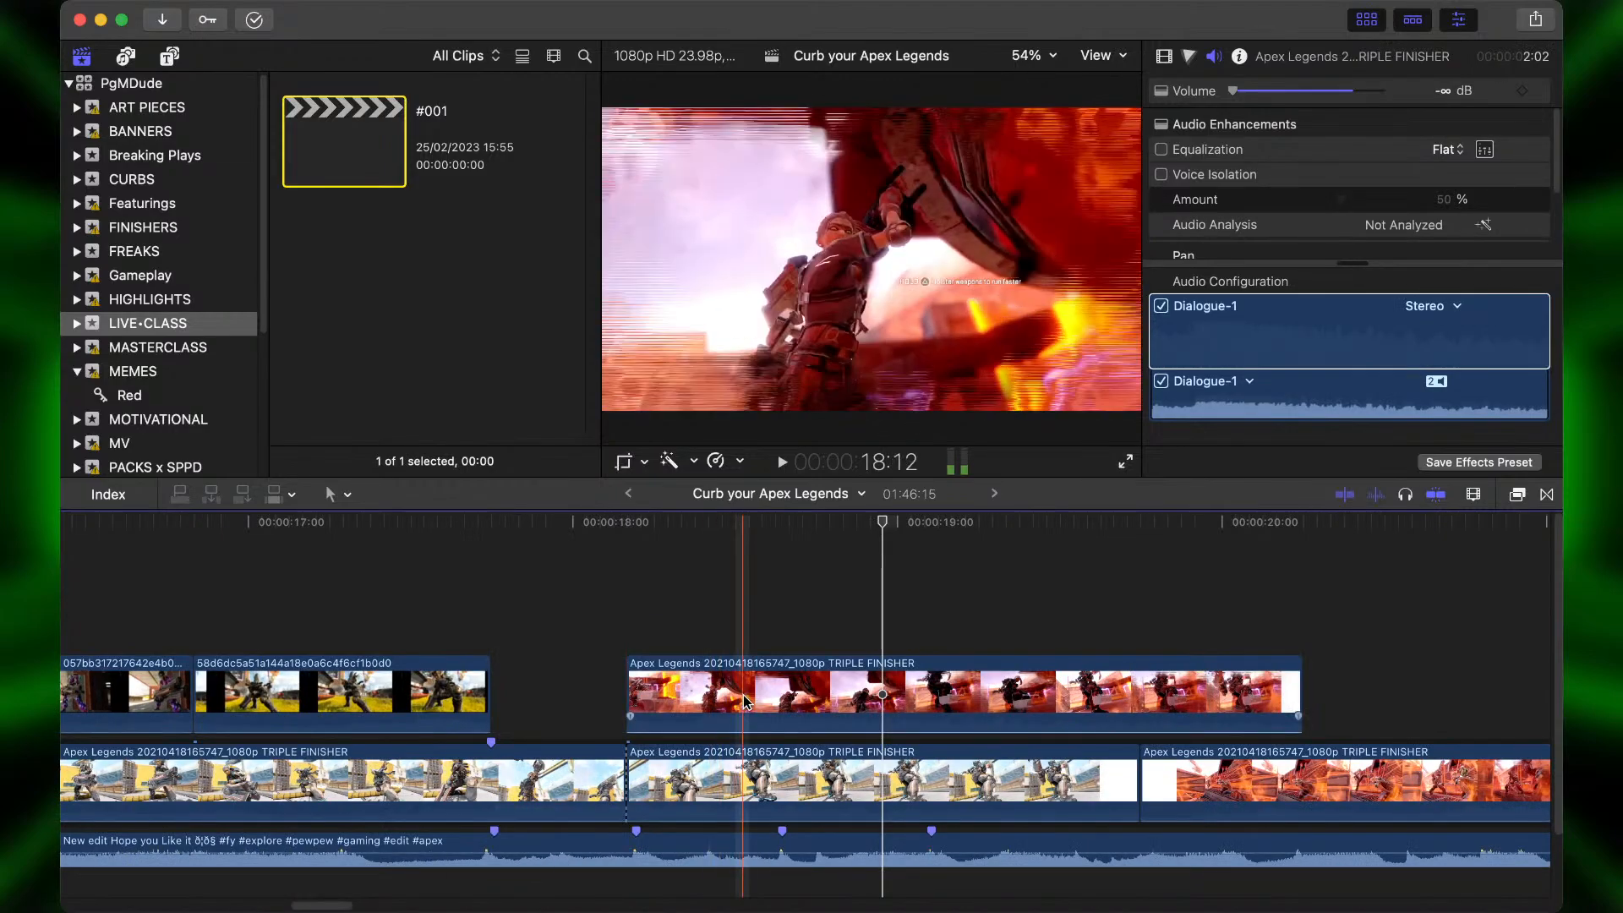
pyautogui.moveTo(721, 703); pyautogui.dragTo(631, 697)
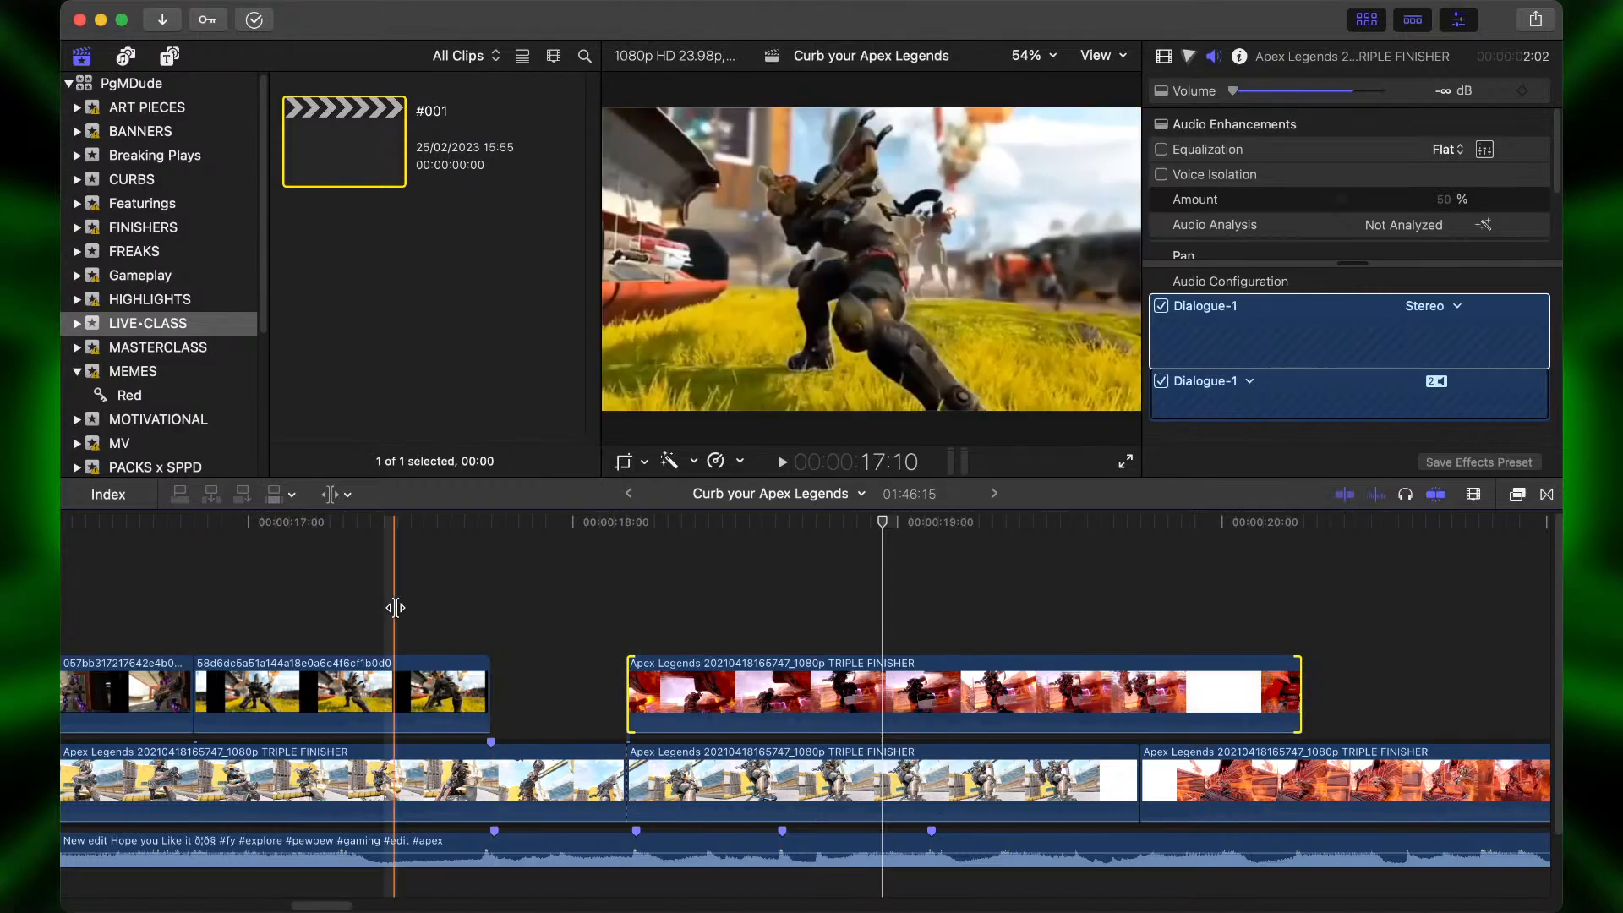
pyautogui.click(395, 608)
pyautogui.press('space')
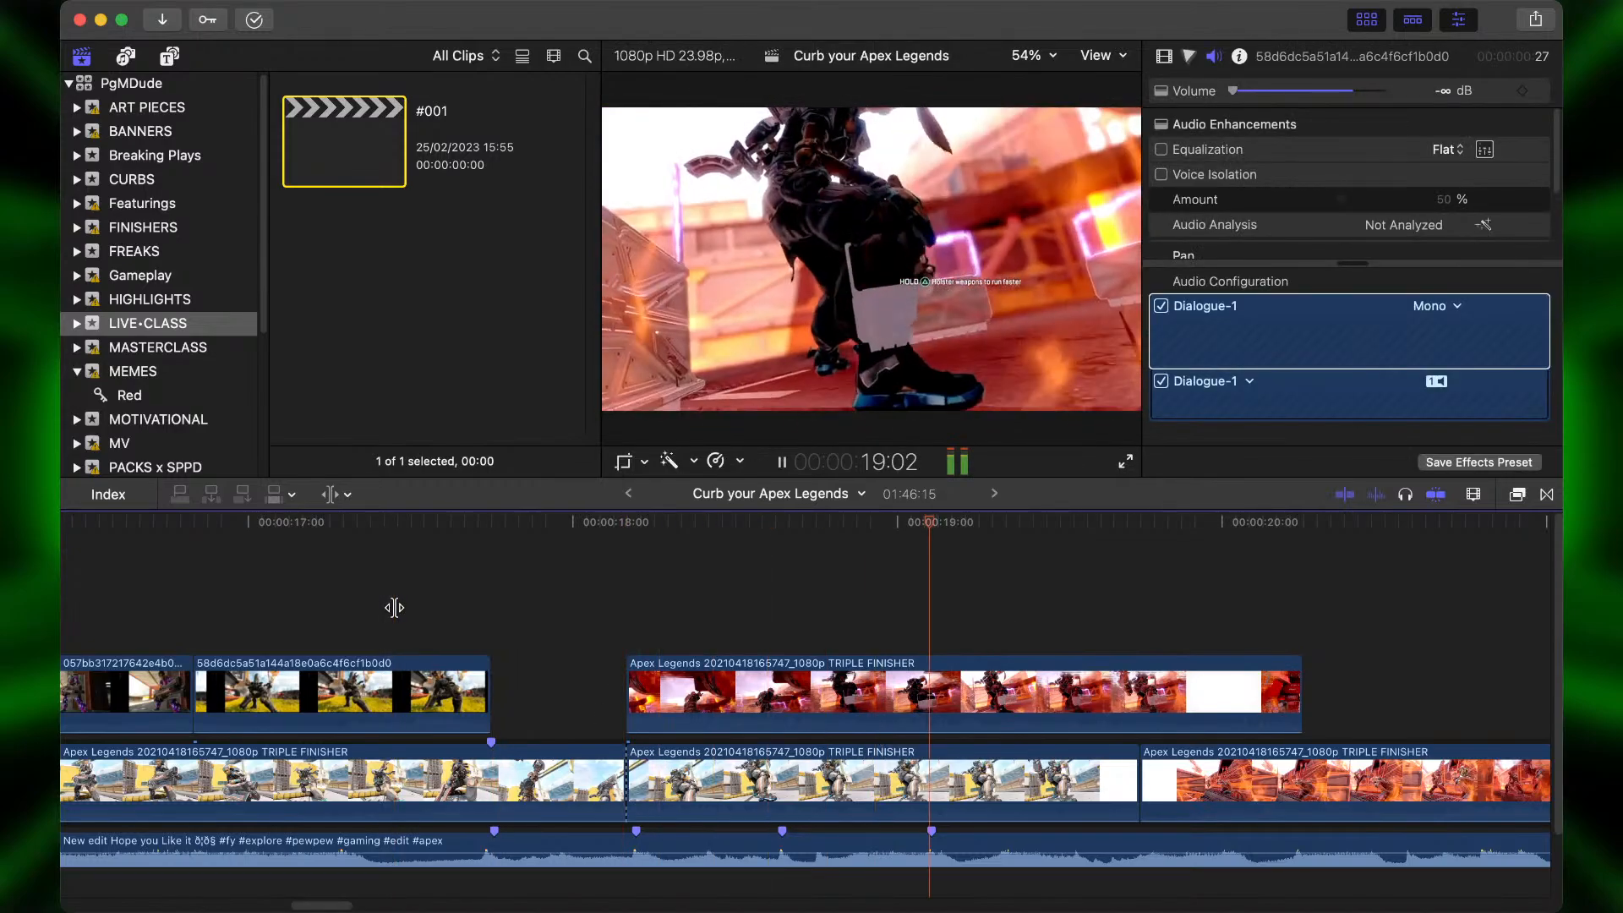
pyautogui.press('space')
# Split the connected TRIPLE FINISHER clip at the 18:15 marker and at 19:23, and delete the portion after 19:23.
pyautogui.press('a')
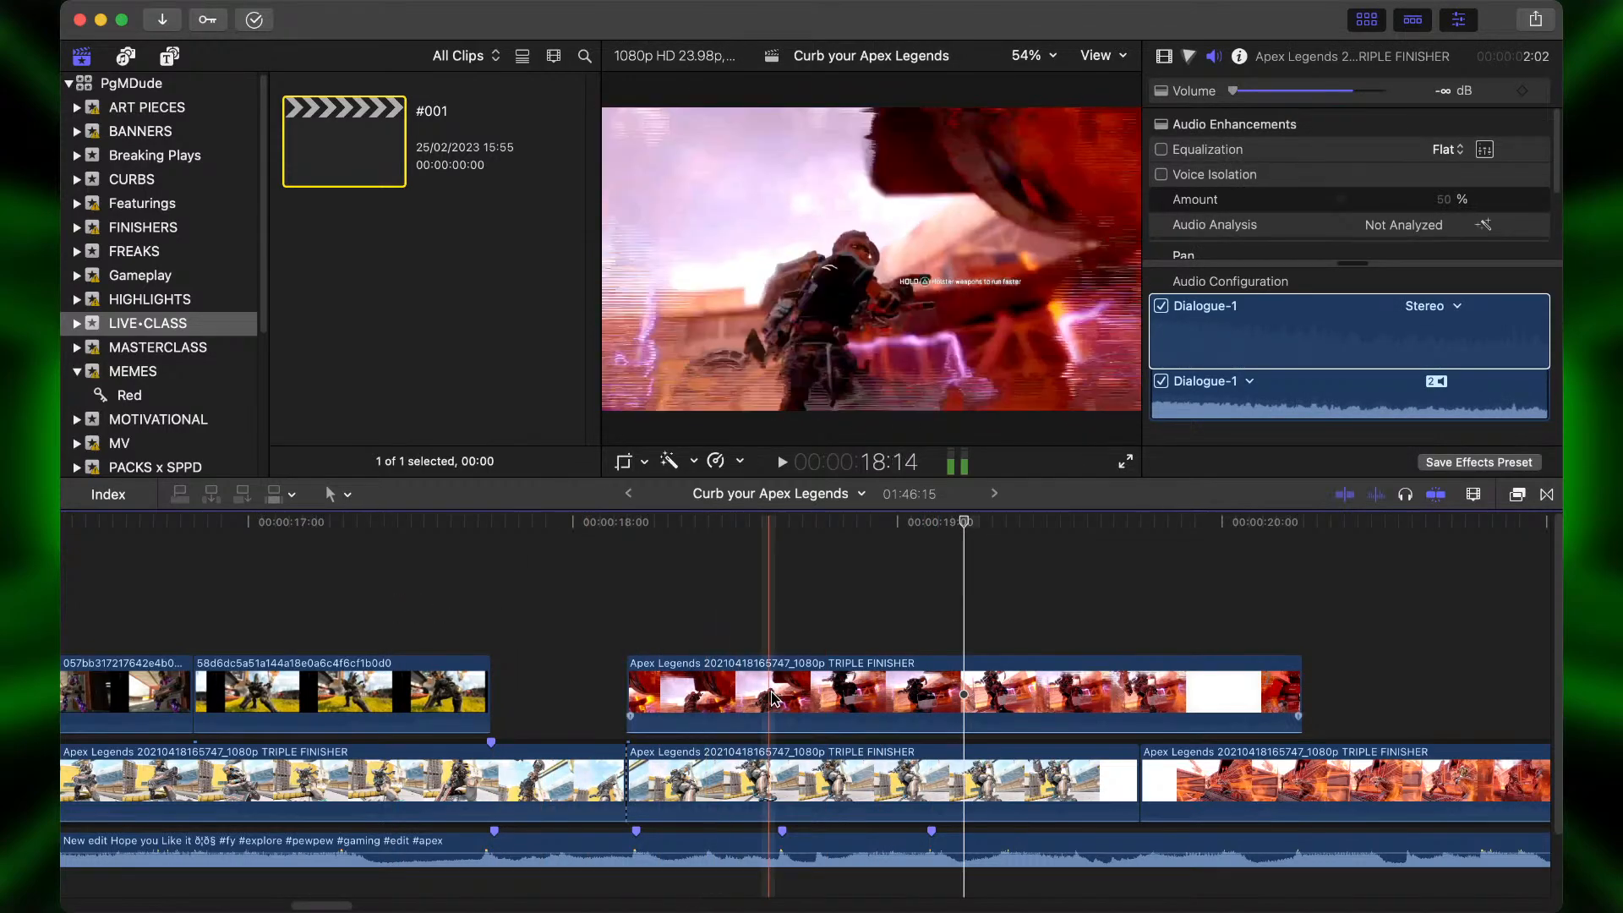
pyautogui.click(784, 700)
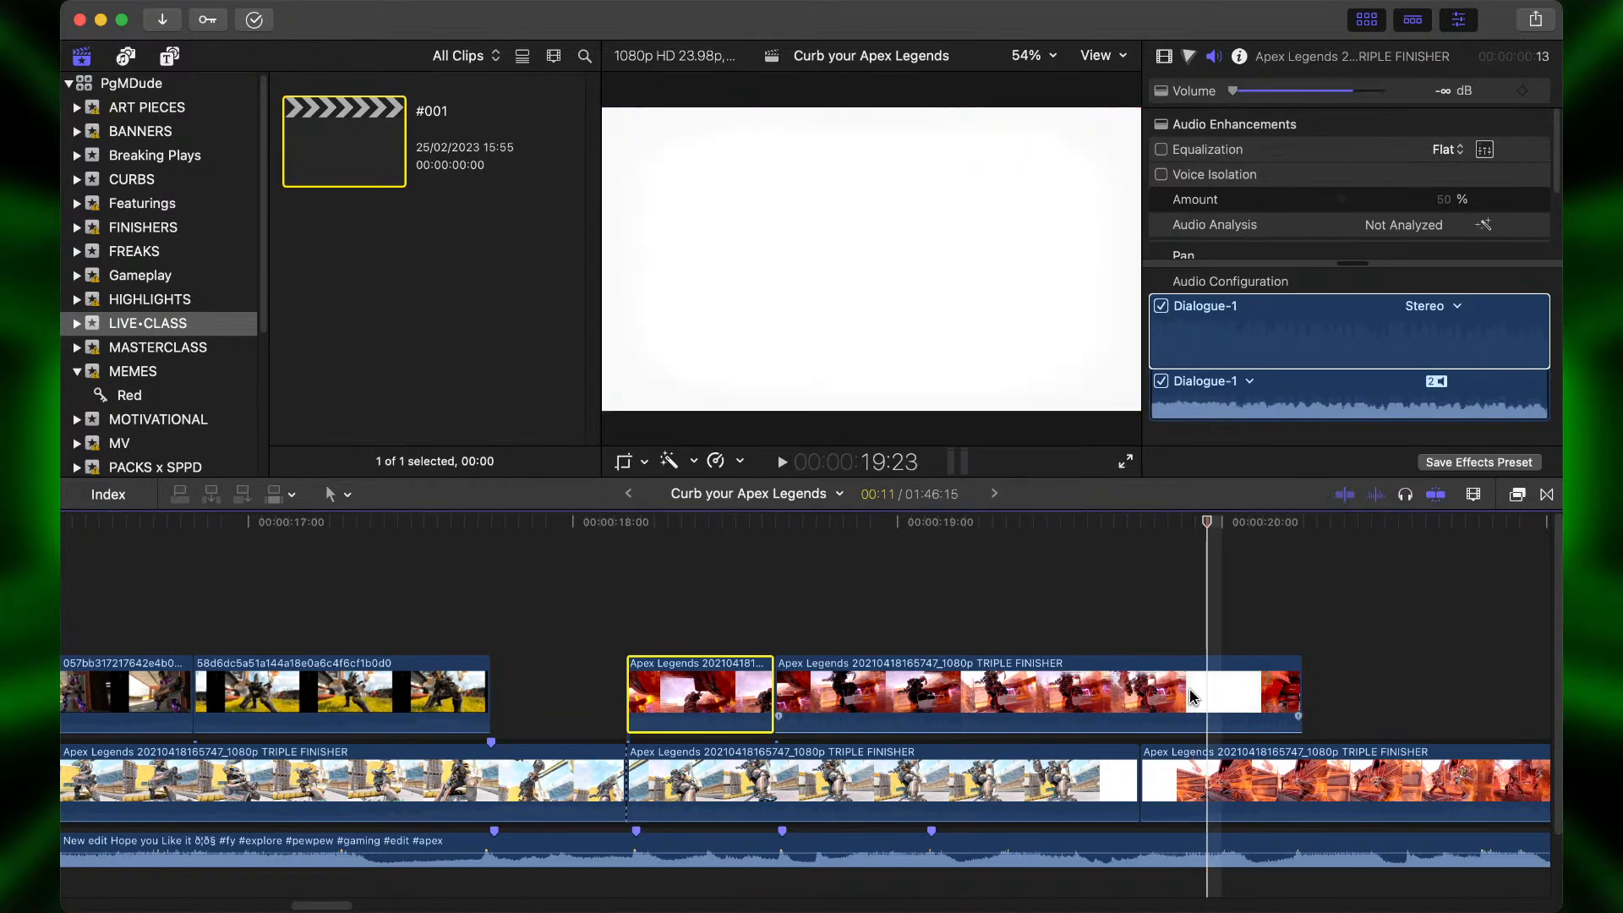
pyautogui.click(1210, 701)
pyautogui.click(1248, 694)
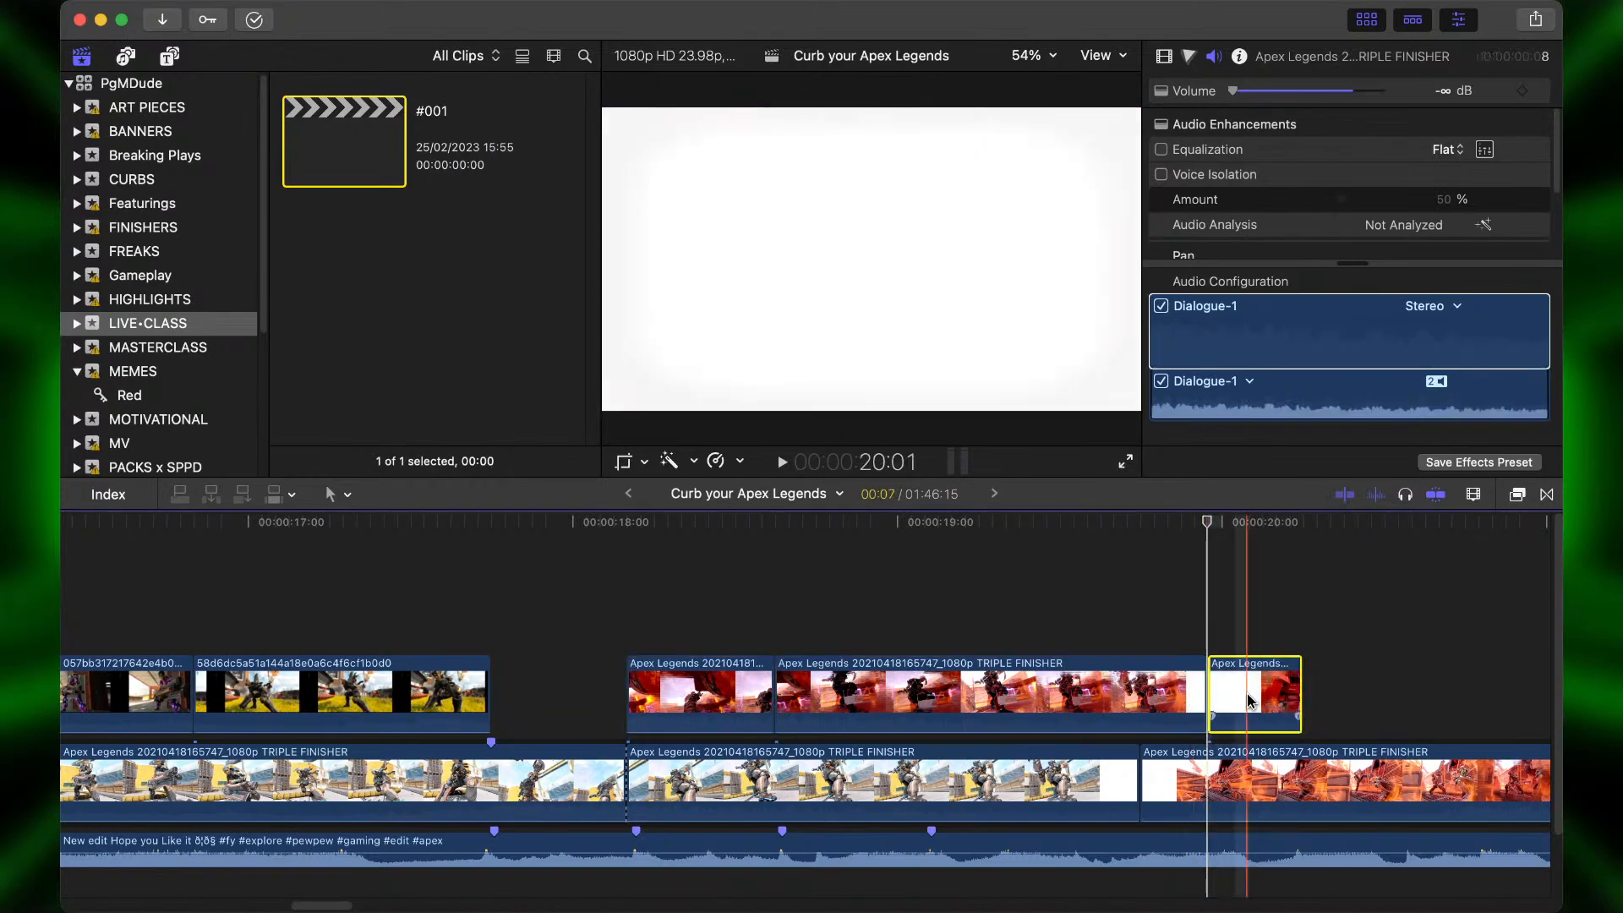
pyautogui.press('Delete')
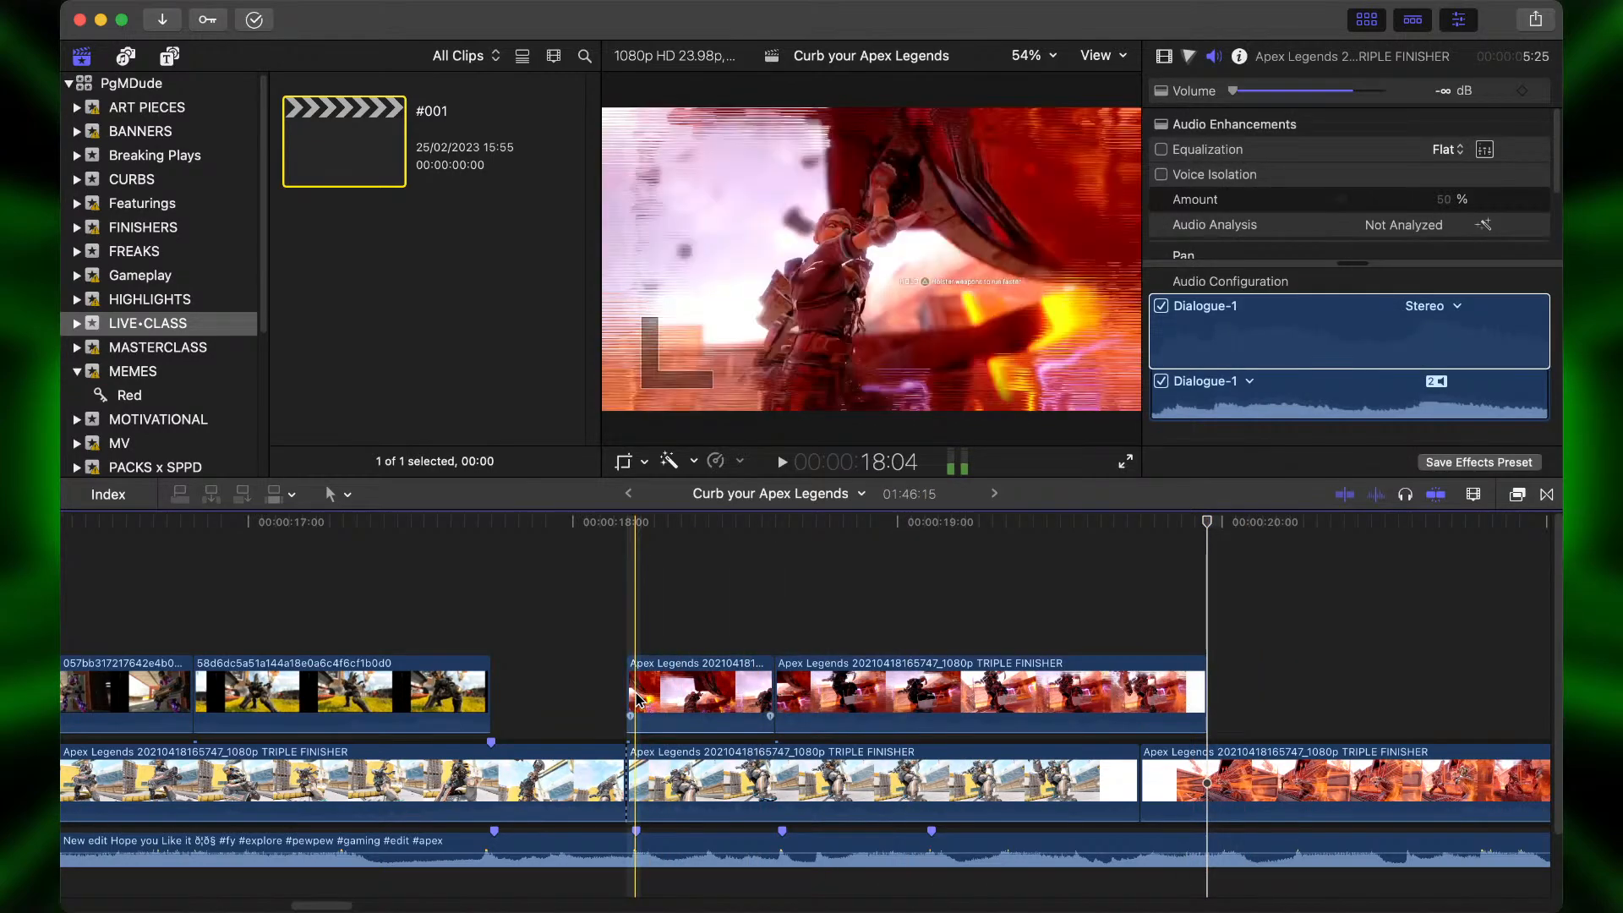
# Delete the remaining red TRIPLE FINISHER clip from the end of the finisher sequence in the primary storyline.
pyautogui.press('super+minus')
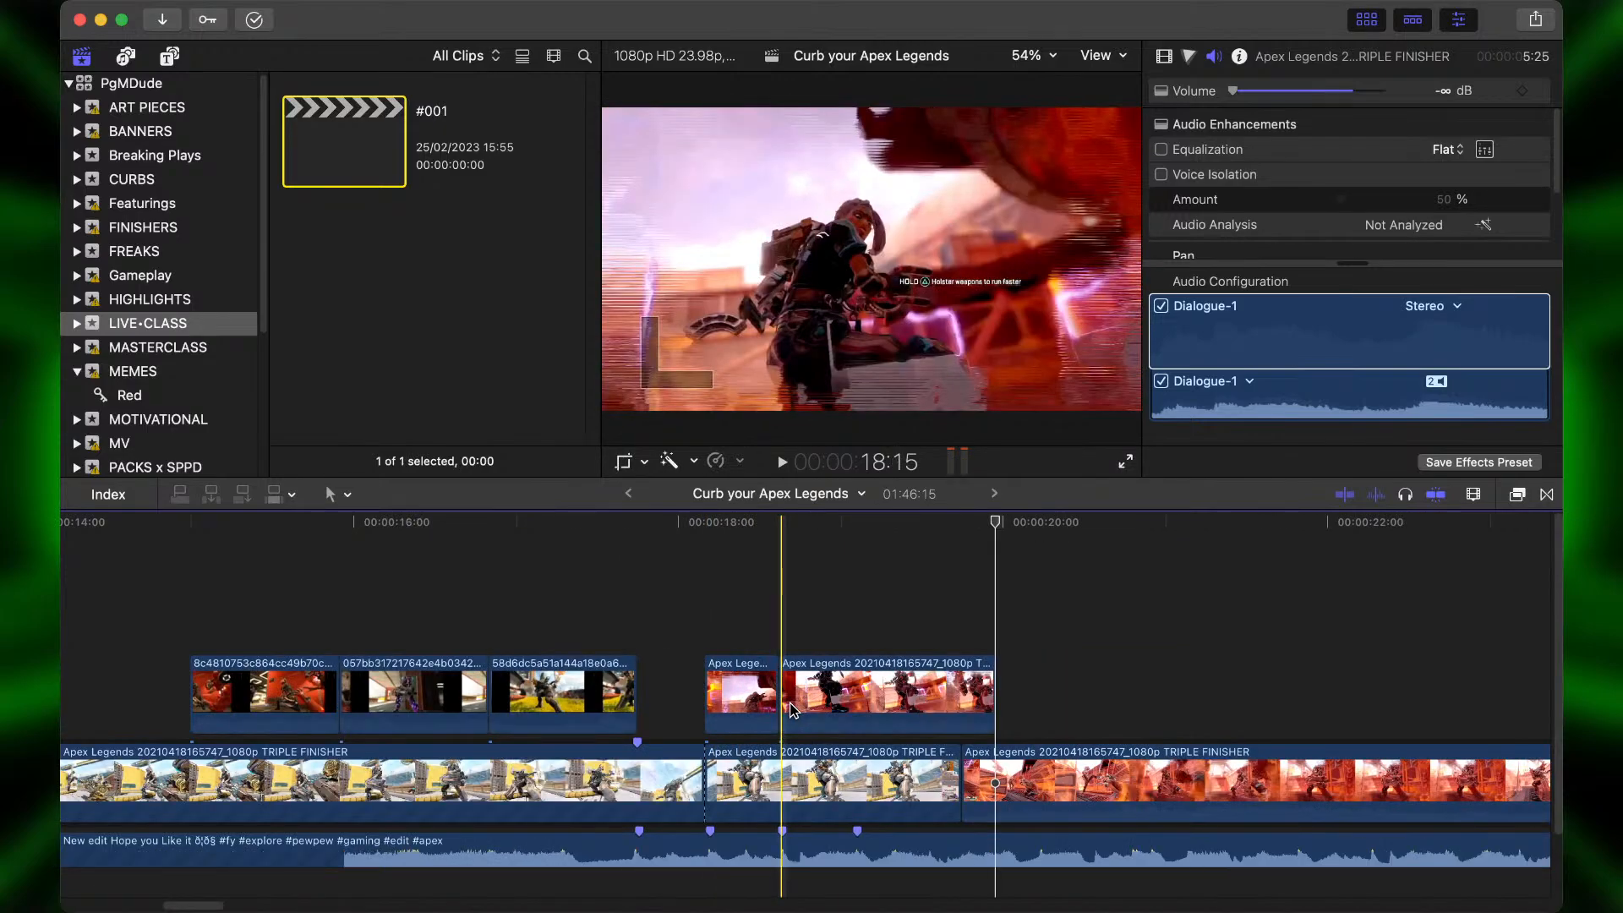
pyautogui.click(1132, 774)
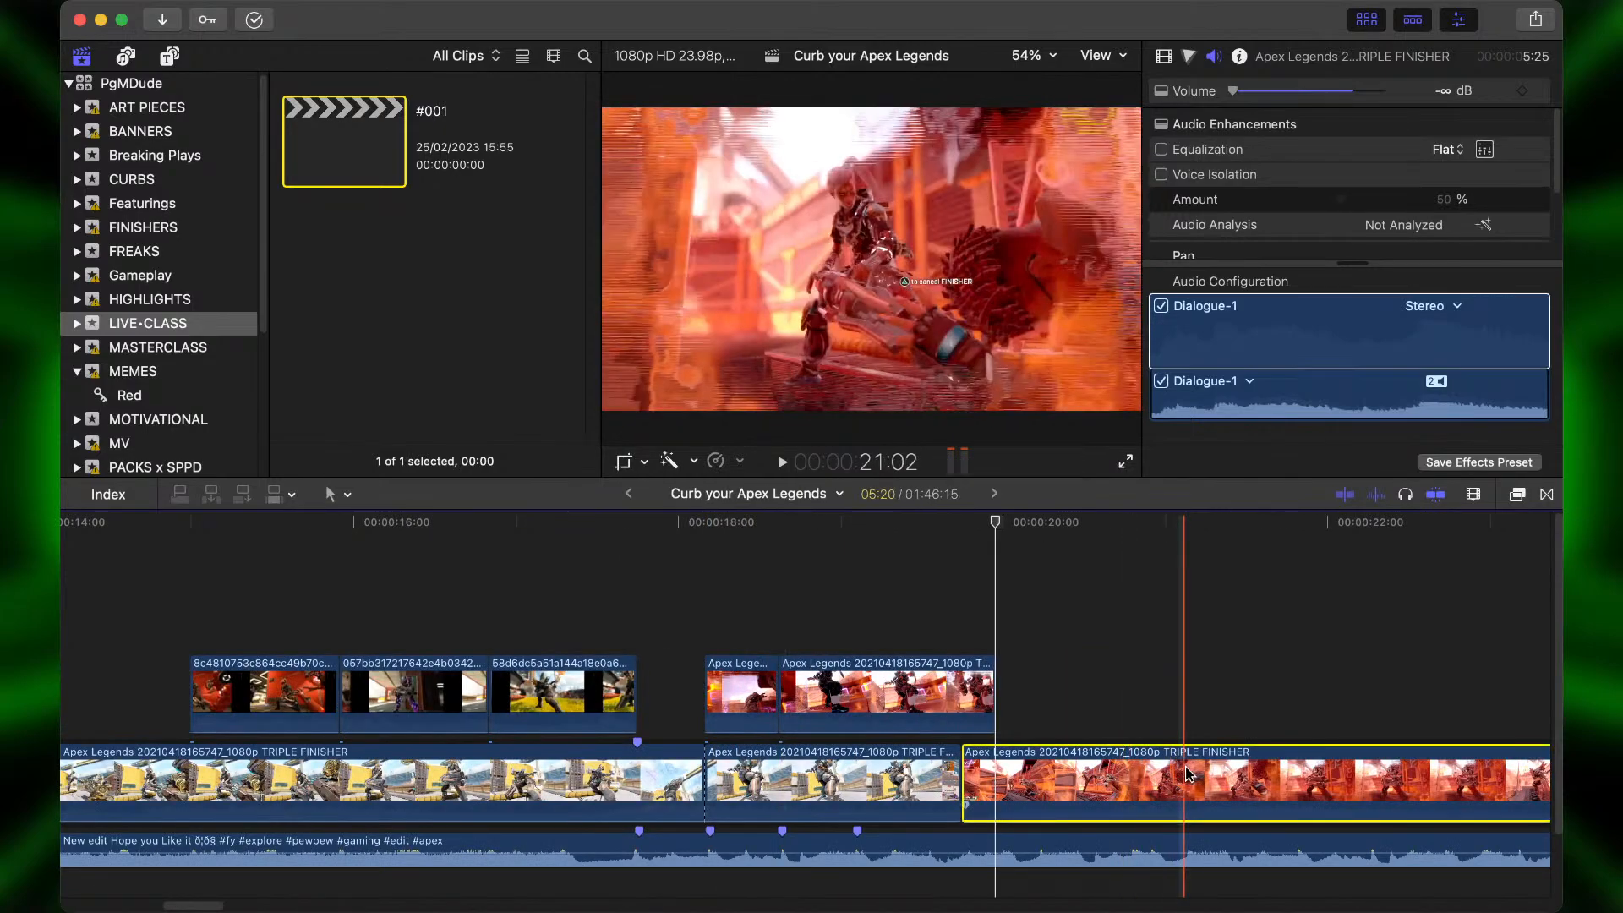
pyautogui.press('super+minus')
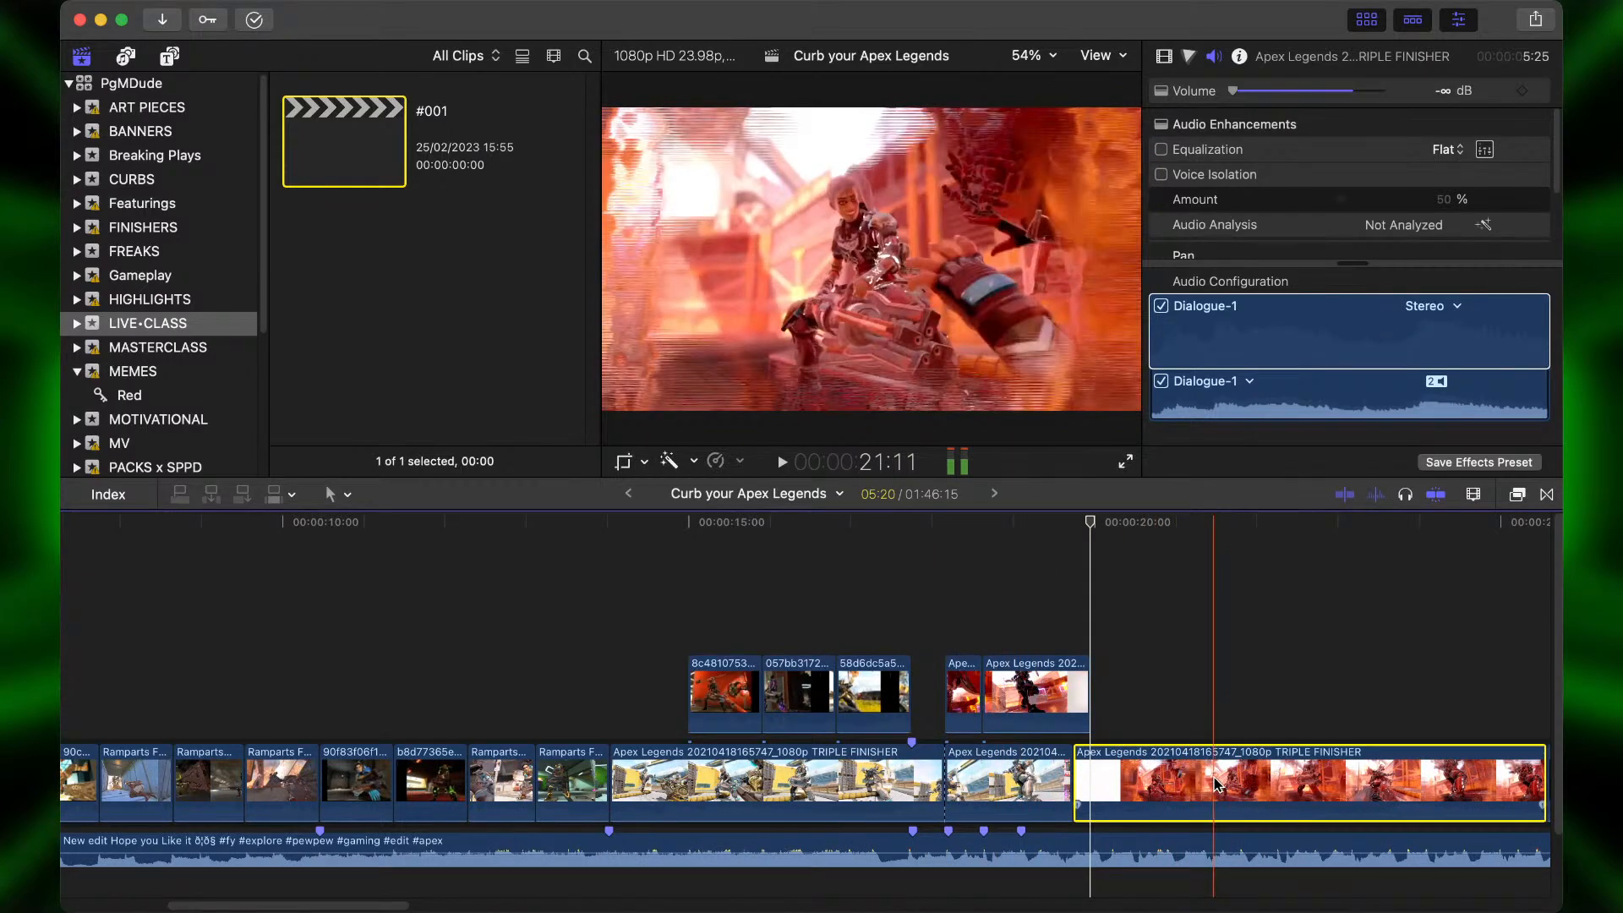
pyautogui.press('BackSpace')
# Lift the 90caa0cb clip above the stack, cut away its portion before the finisher swing, and start the remainder at 18:04.
pyautogui.click(1214, 779)
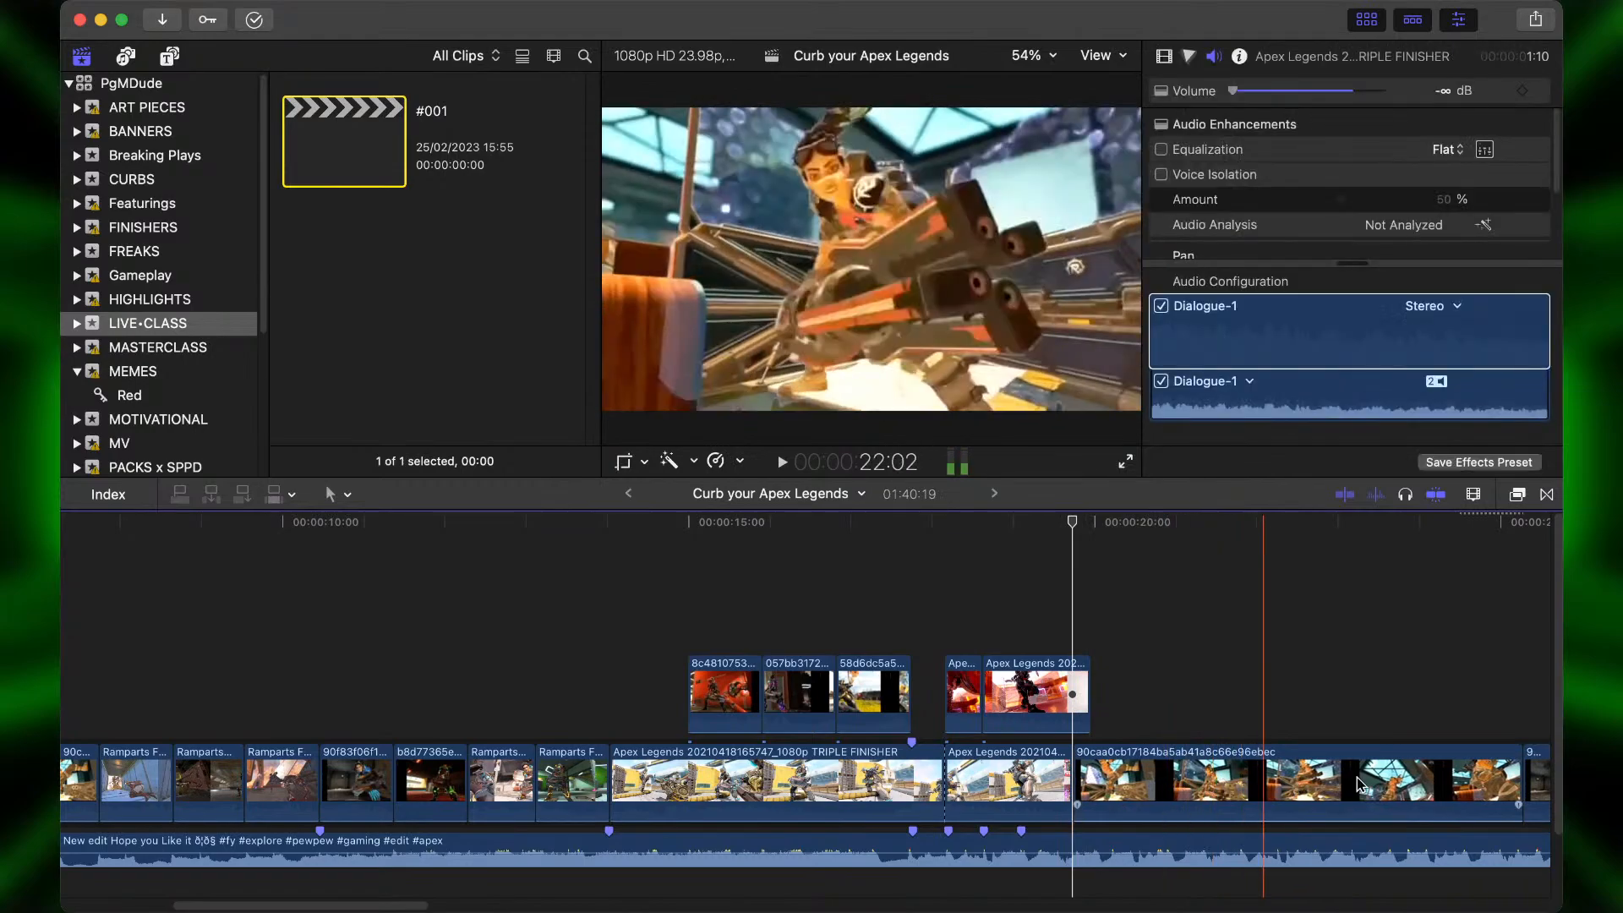
pyautogui.moveTo(1232, 752); pyautogui.dragTo(1038, 613)
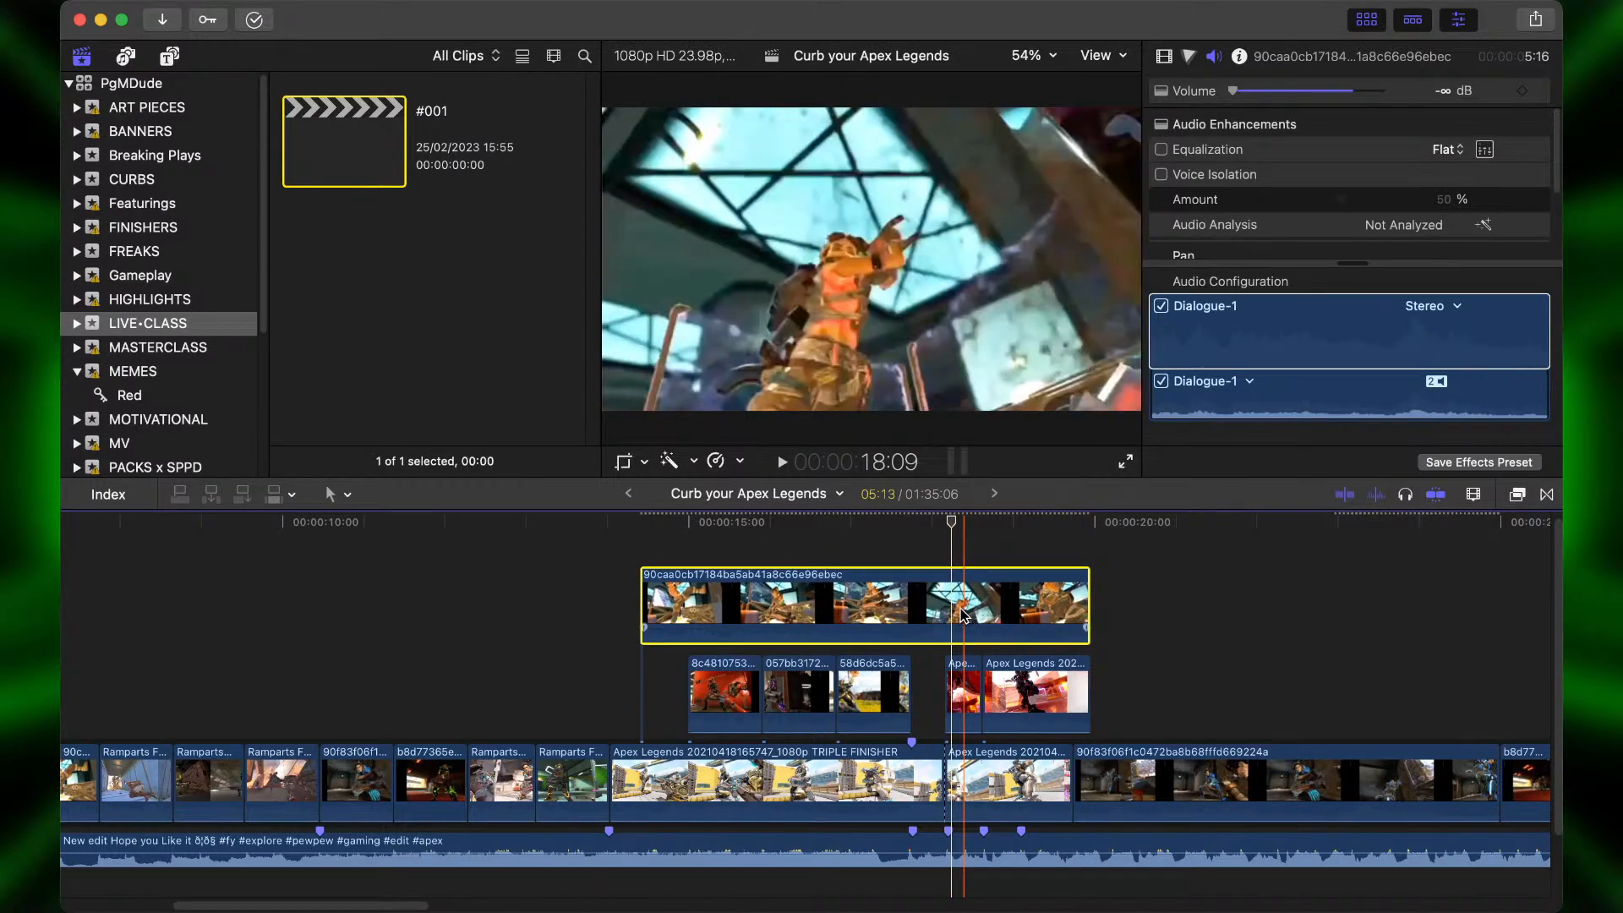
pyautogui.press('super+equal')
pyautogui.press('super+equal')
pyautogui.hotkey('alt', '[')
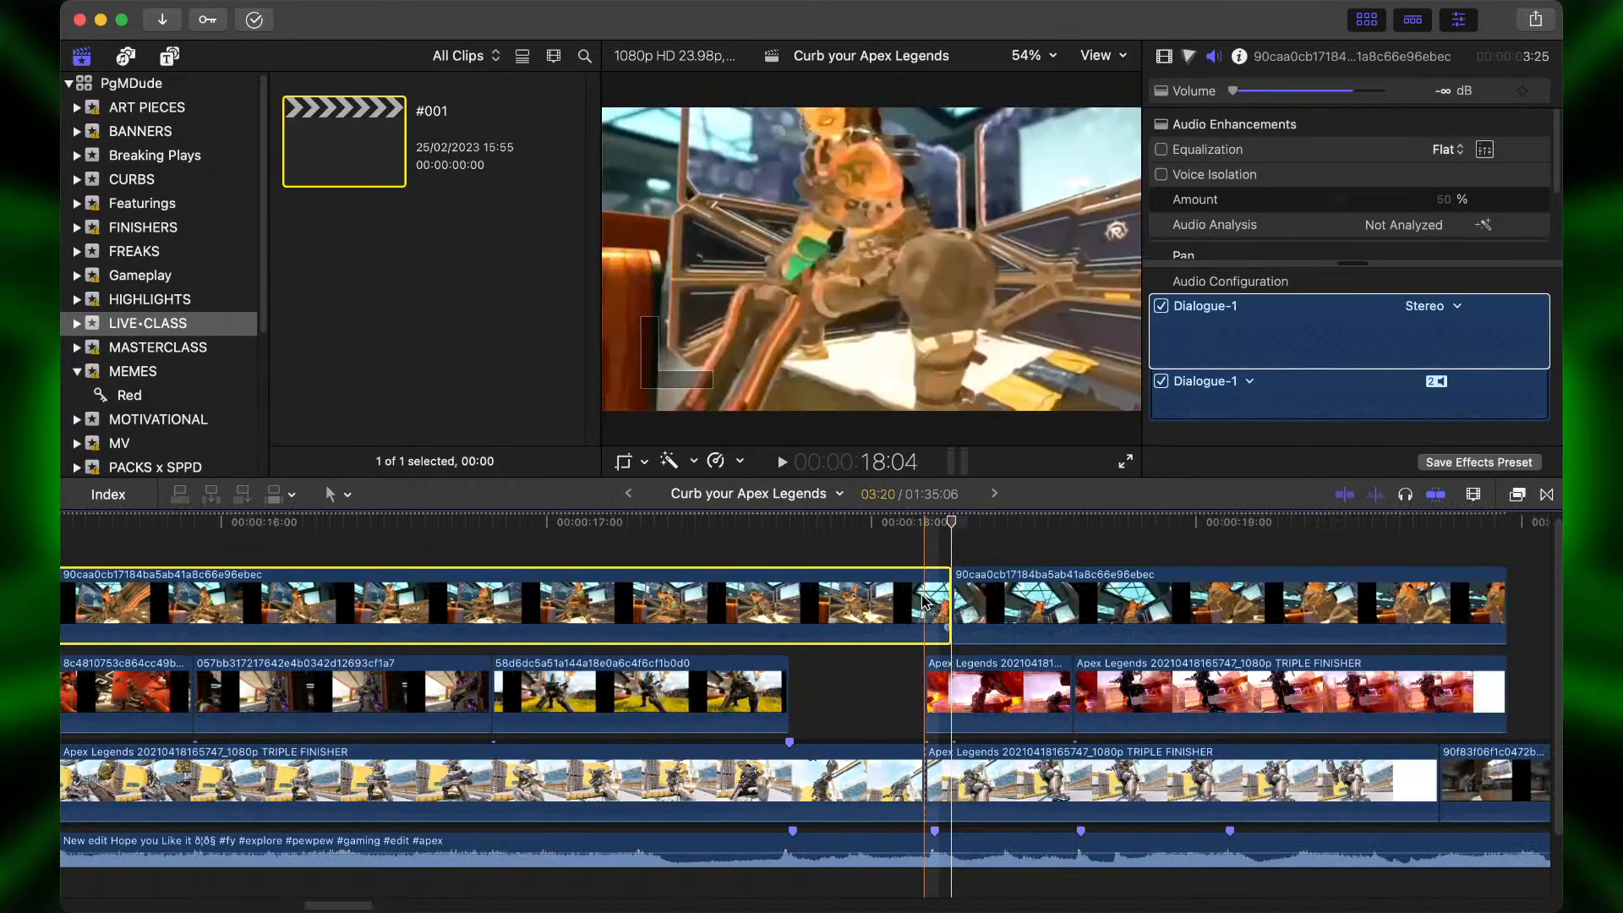
pyautogui.moveTo(973, 605); pyautogui.dragTo(958, 603)
pyautogui.press('super+minus')
pyautogui.press('super+minus')
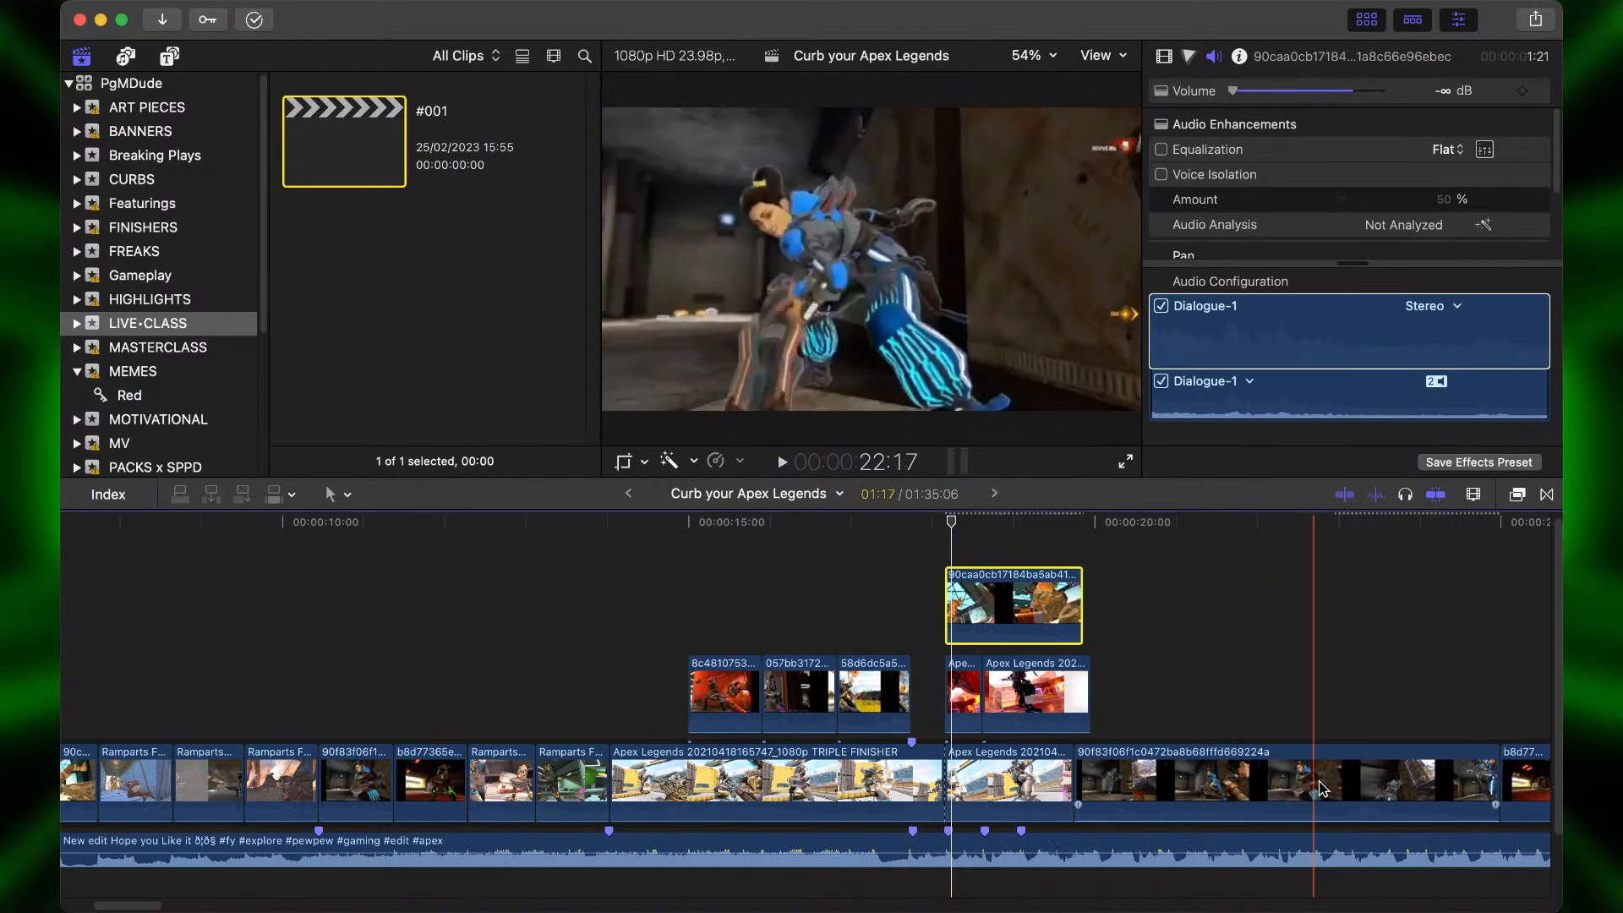
# Split the 90f83f06 clip in the primary storyline at 23:11.
pyautogui.press('space')
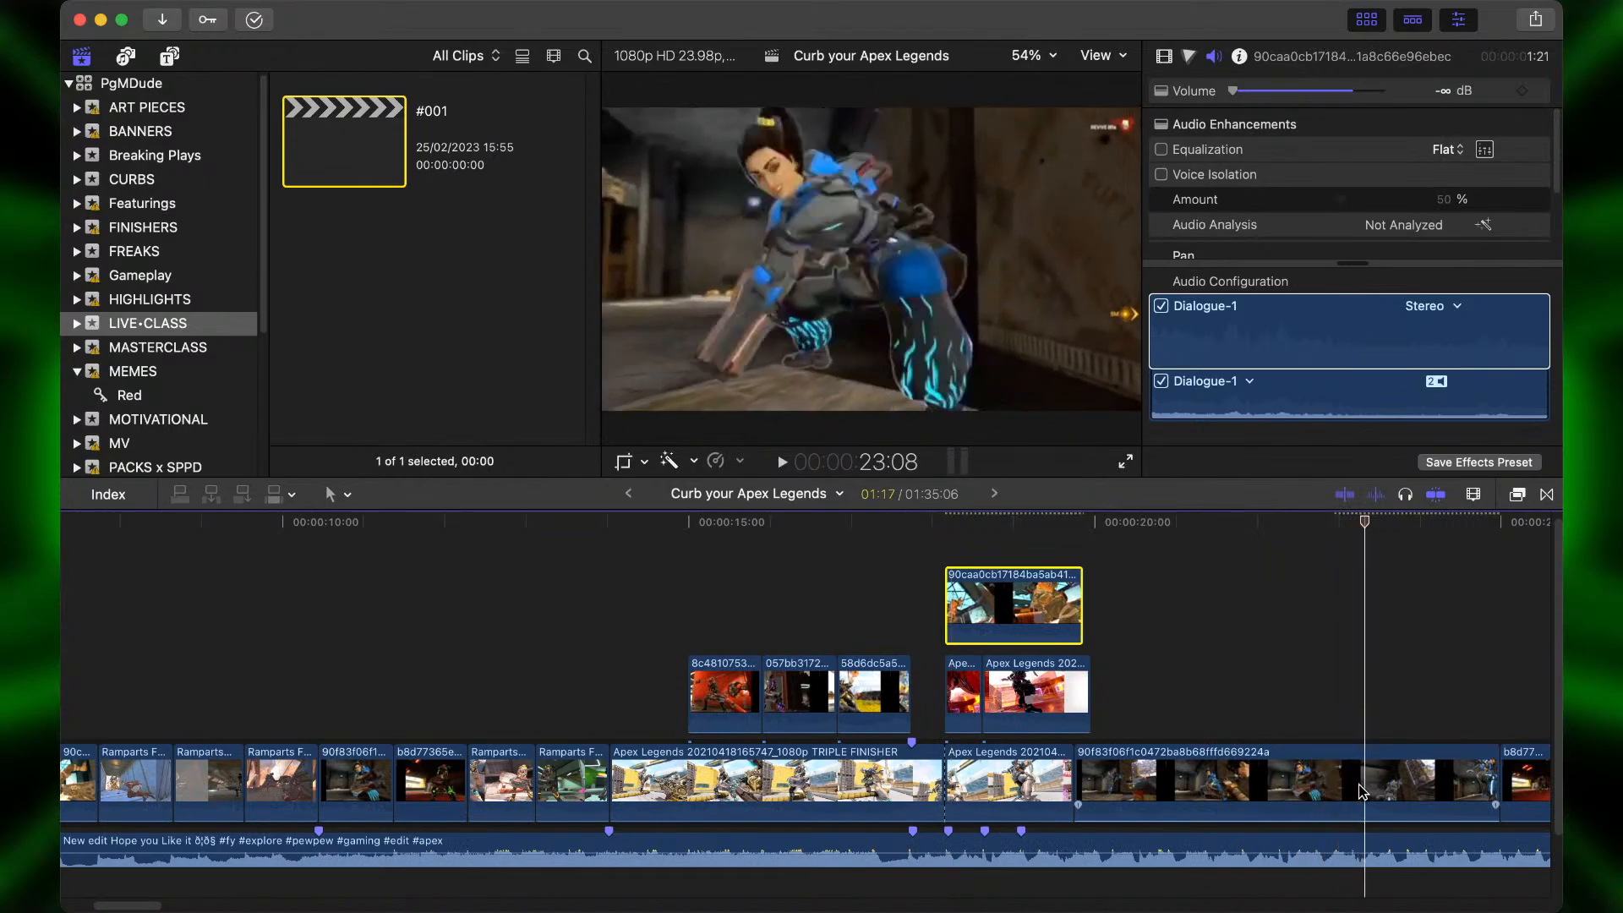
pyautogui.click(1363, 790)
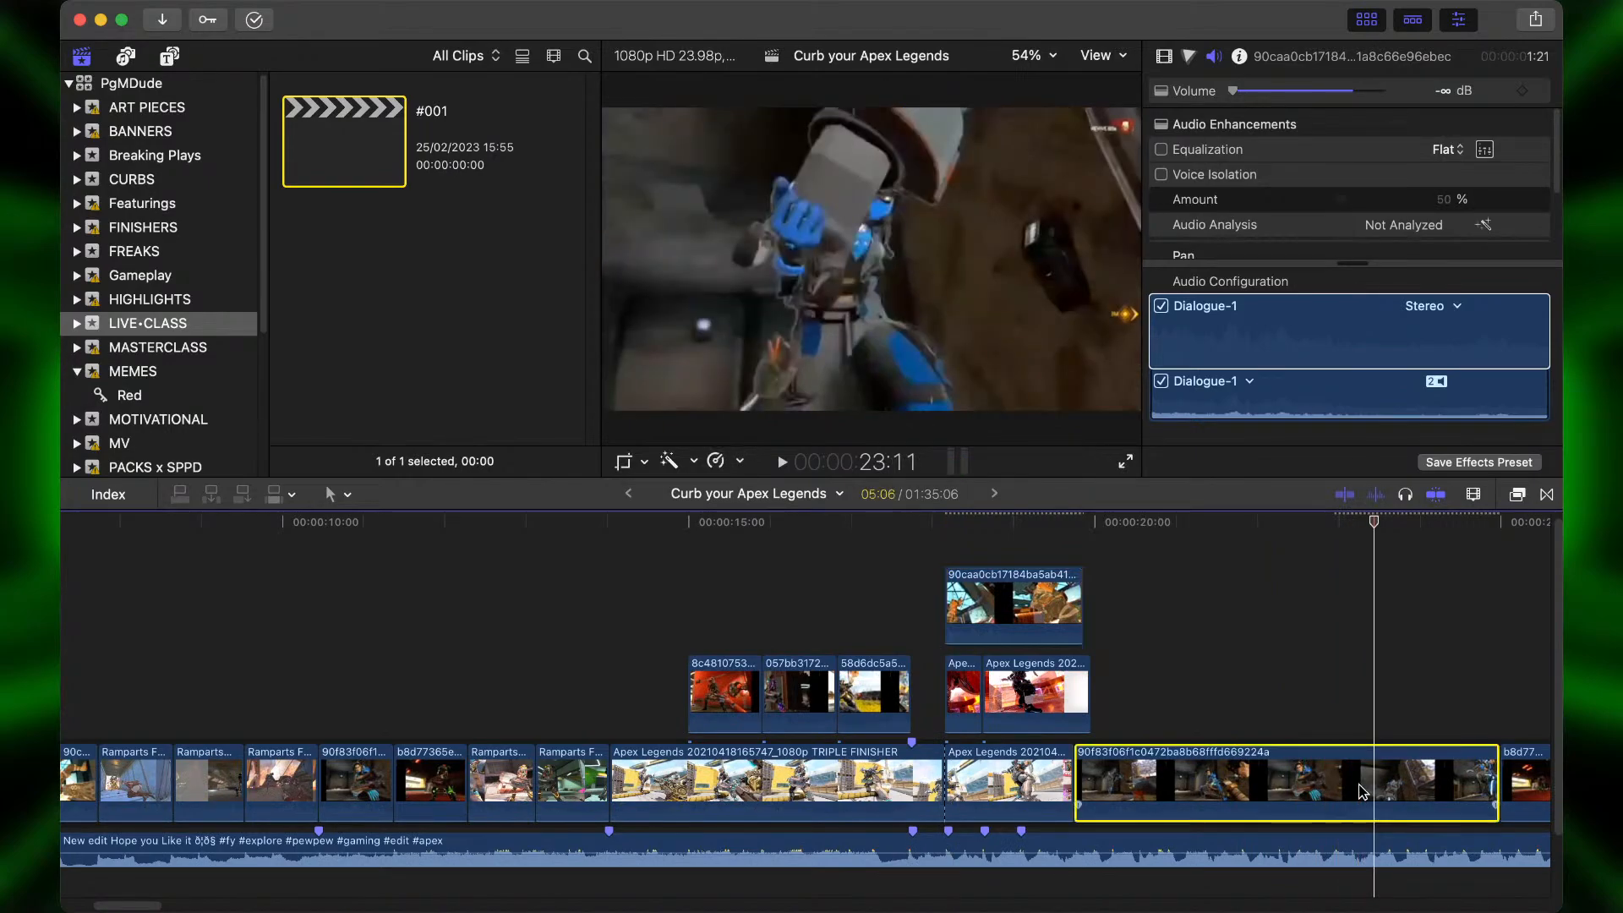
pyautogui.press('super+b')
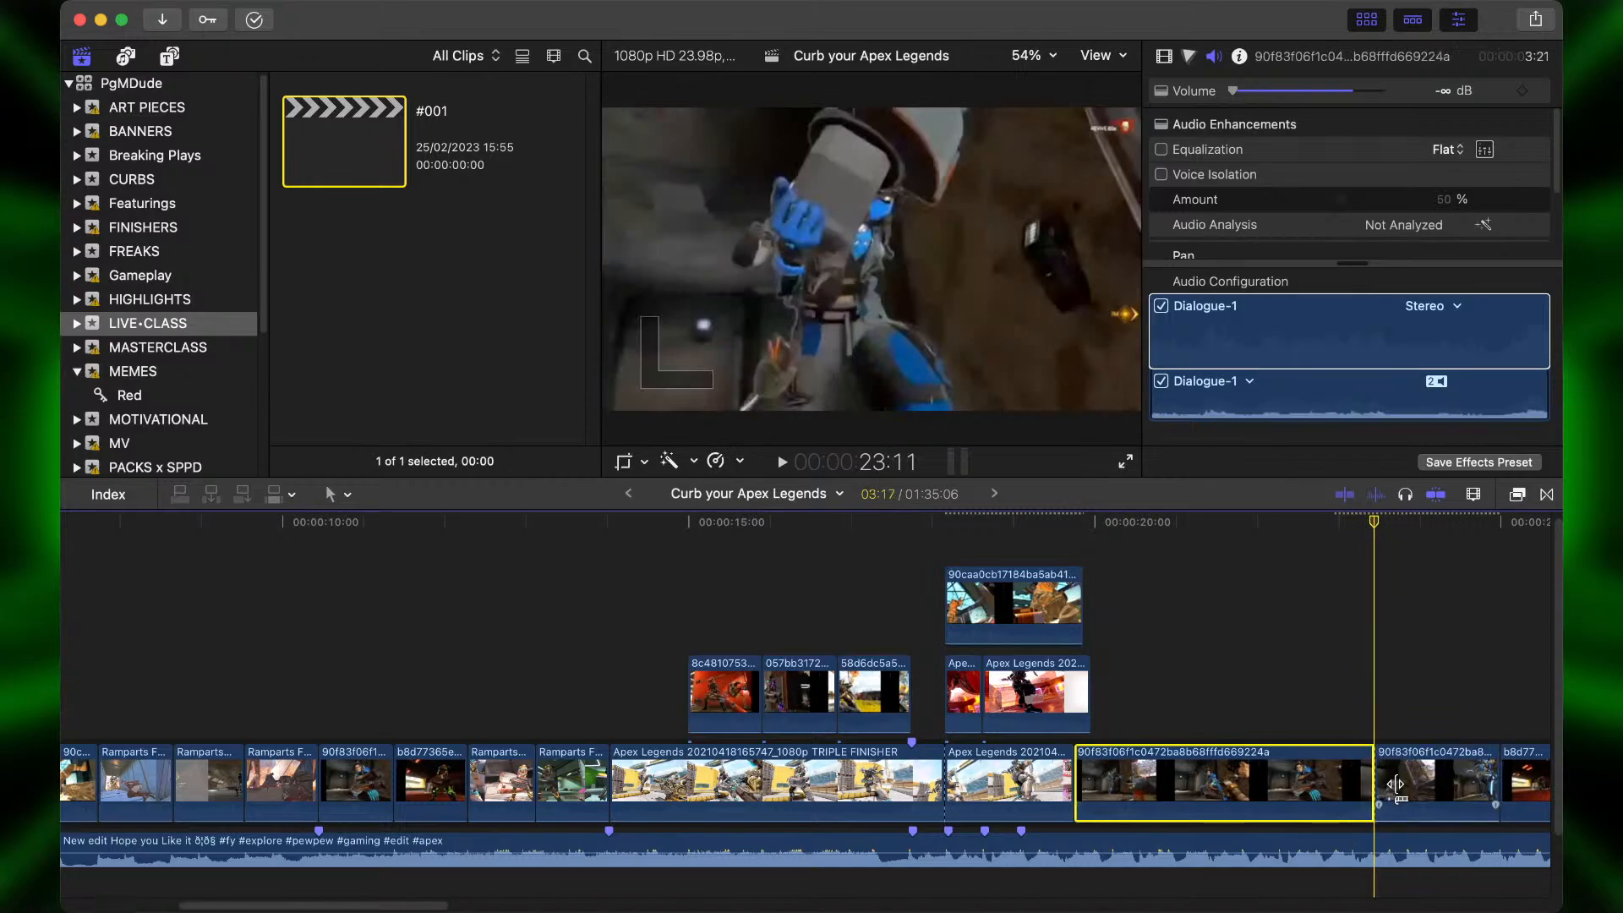
# Stack the portion of the 90f83f06 clip after the cut at 18:04 and delete its earlier portion from the primary storyline.
pyautogui.moveTo(1397, 791); pyautogui.dragTo(969, 550)
pyautogui.click(1217, 773)
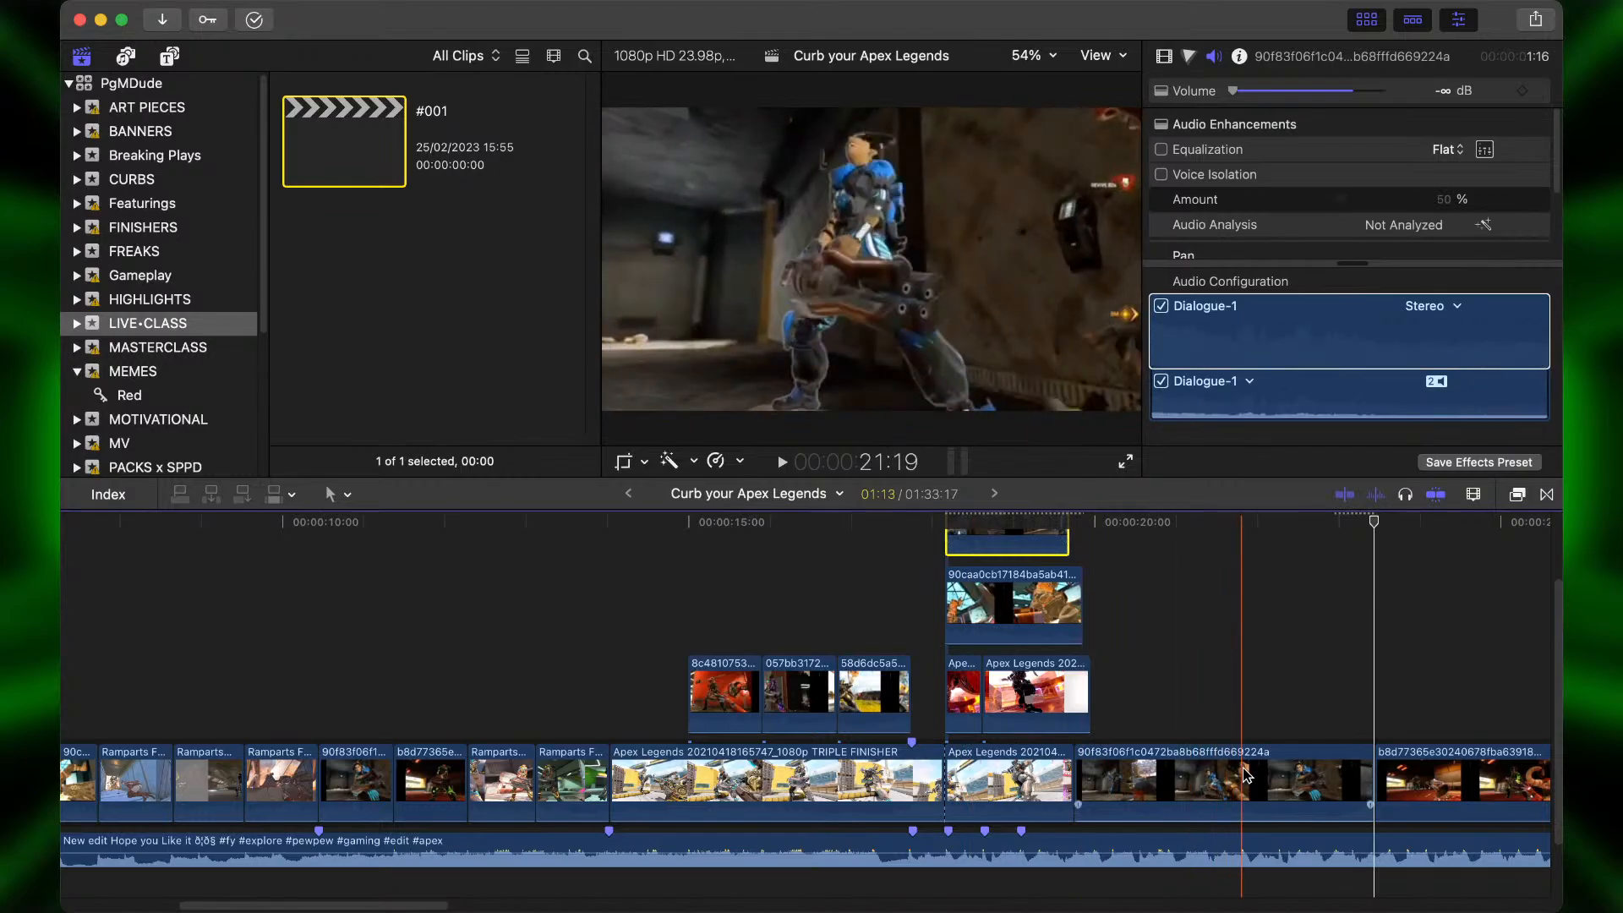
pyautogui.hscroll(5, 1099, 769)
pyautogui.press('Delete')
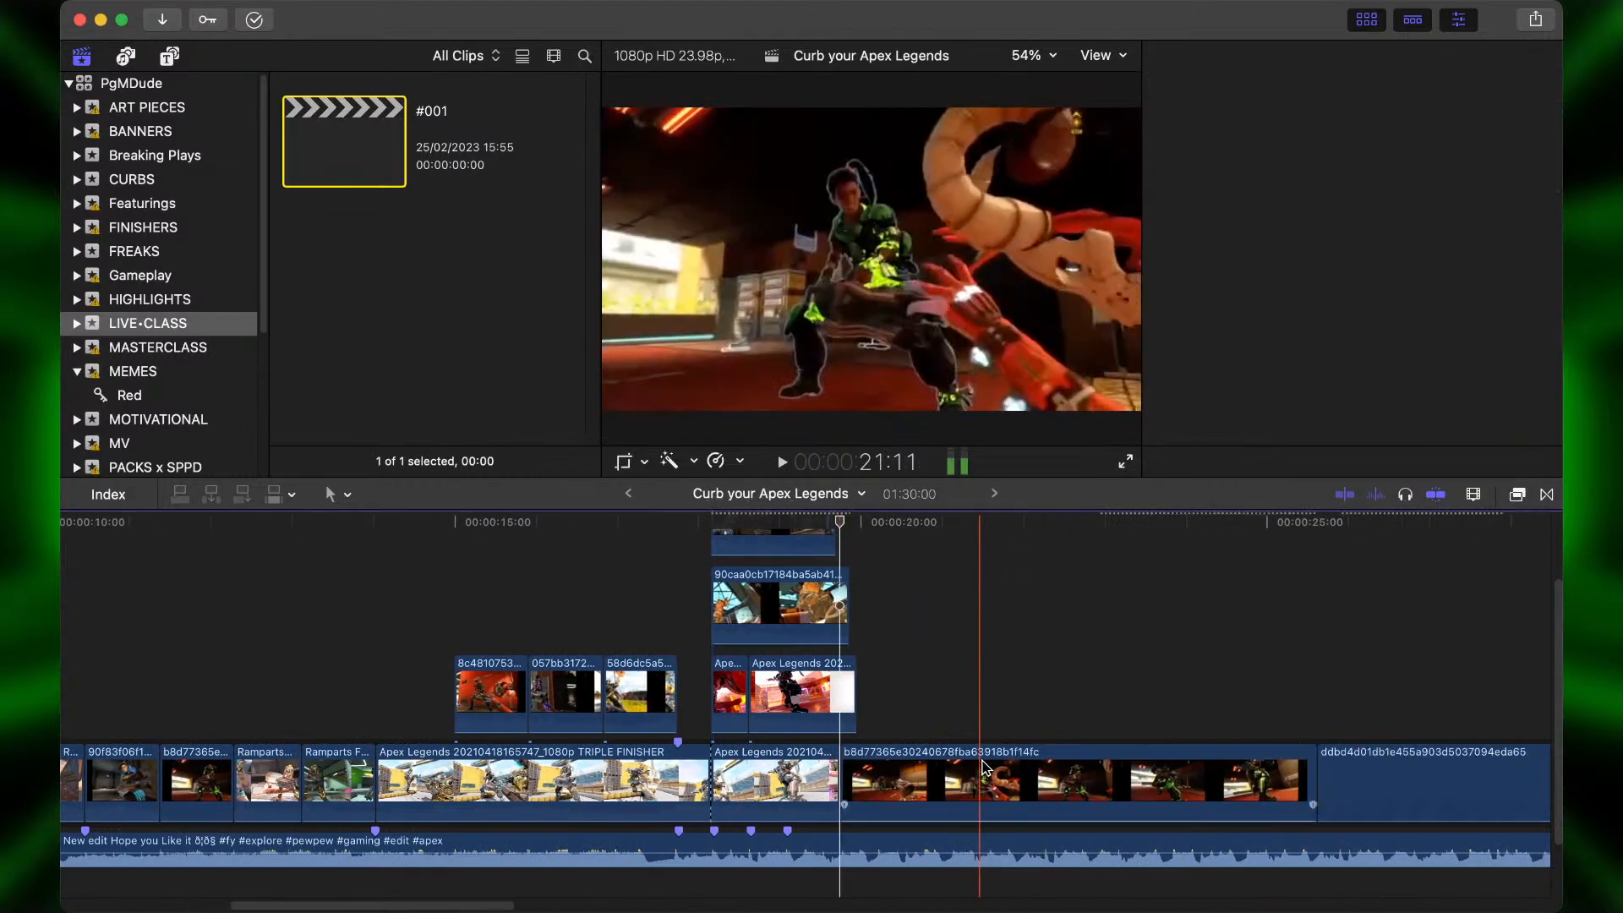
# Split the b8d77365 clip one frame after 23:17 and move the portion after the cut into the stack at 18:04.
pyautogui.click(1161, 785)
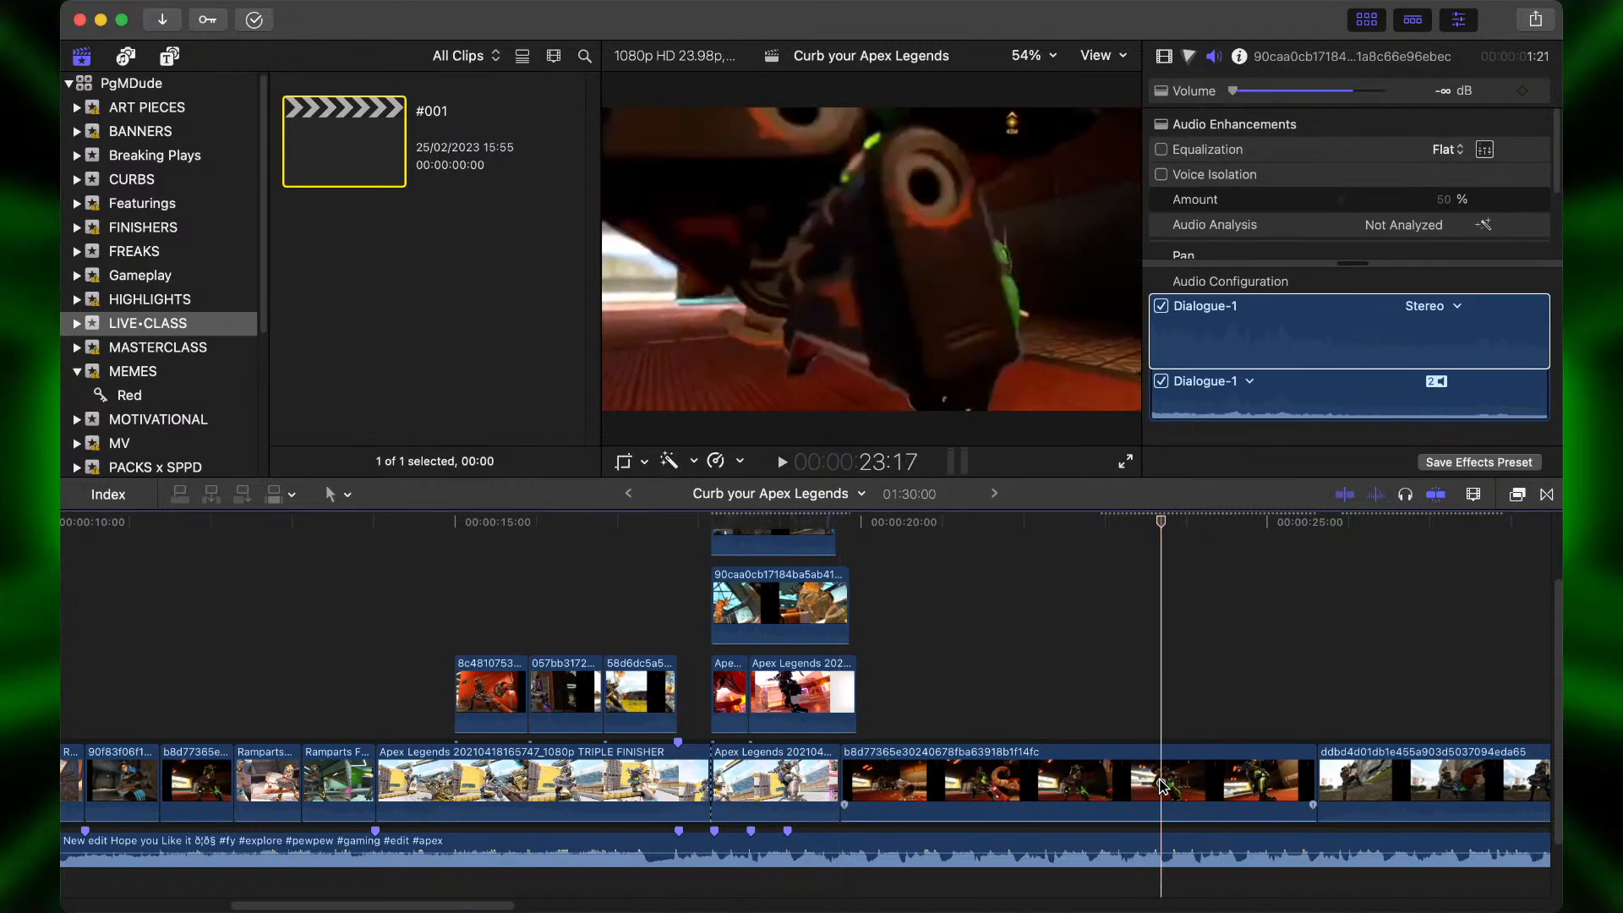
pyautogui.press('Right')
pyautogui.click(1170, 791)
pyautogui.press('super+b')
pyautogui.moveTo(1184, 790); pyautogui.dragTo(841, 652)
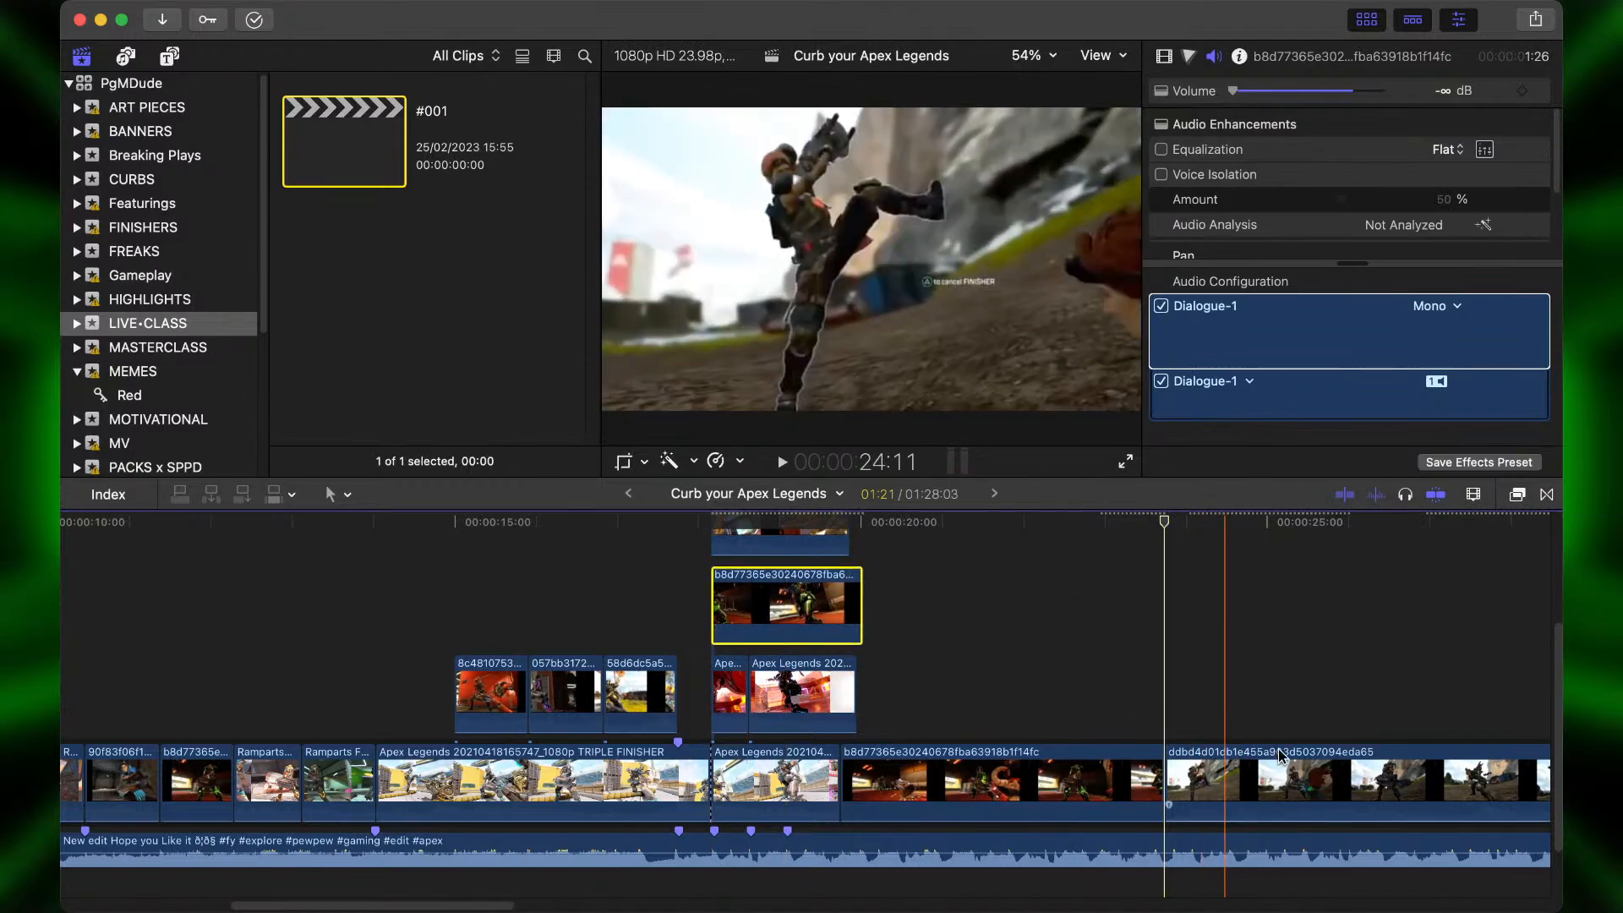
# Split the ddbd4d01 clip at 27:18 and move the portion after the cut into the stack at 18:04.
pyautogui.hscroll(5, 1162, 740)
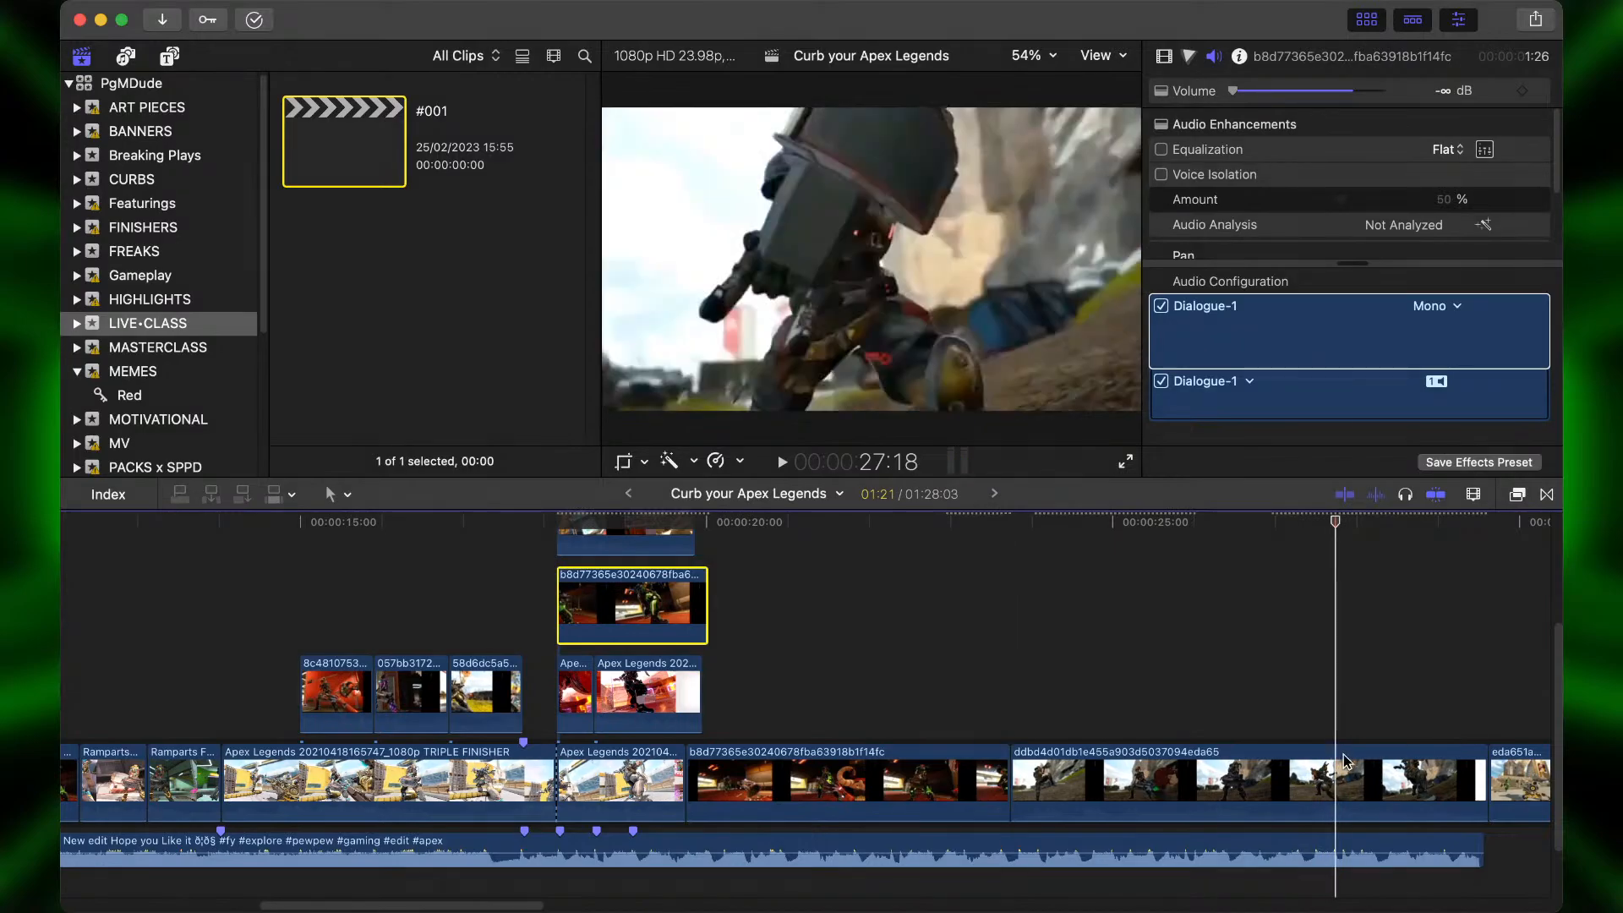
pyautogui.press('super+b')
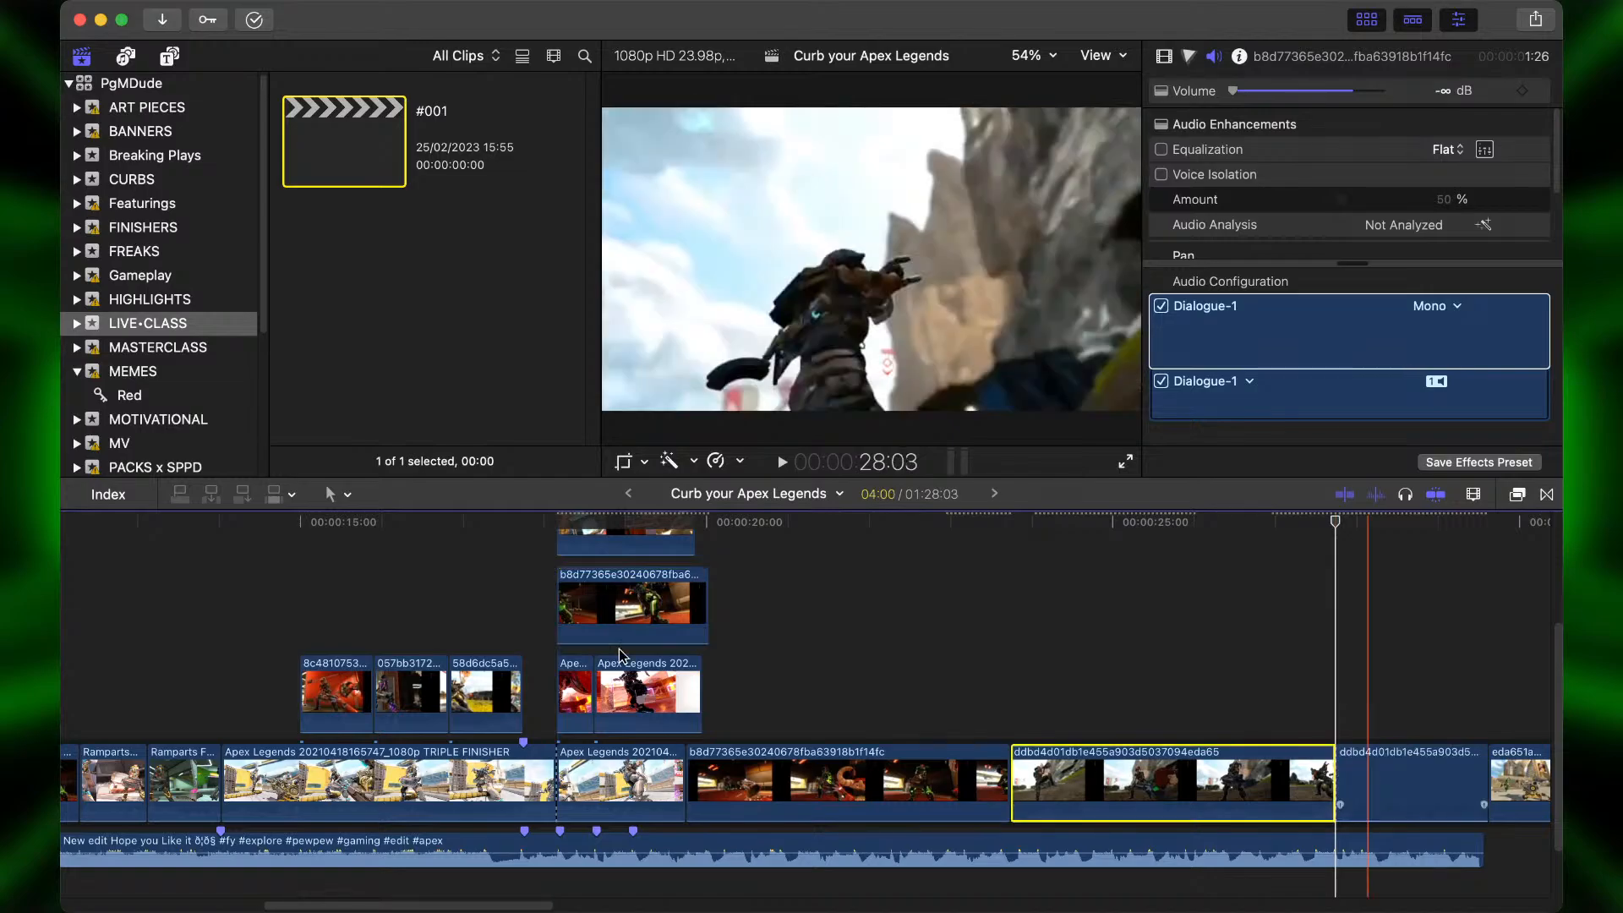
pyautogui.moveTo(1371, 773); pyautogui.dragTo(590, 628)
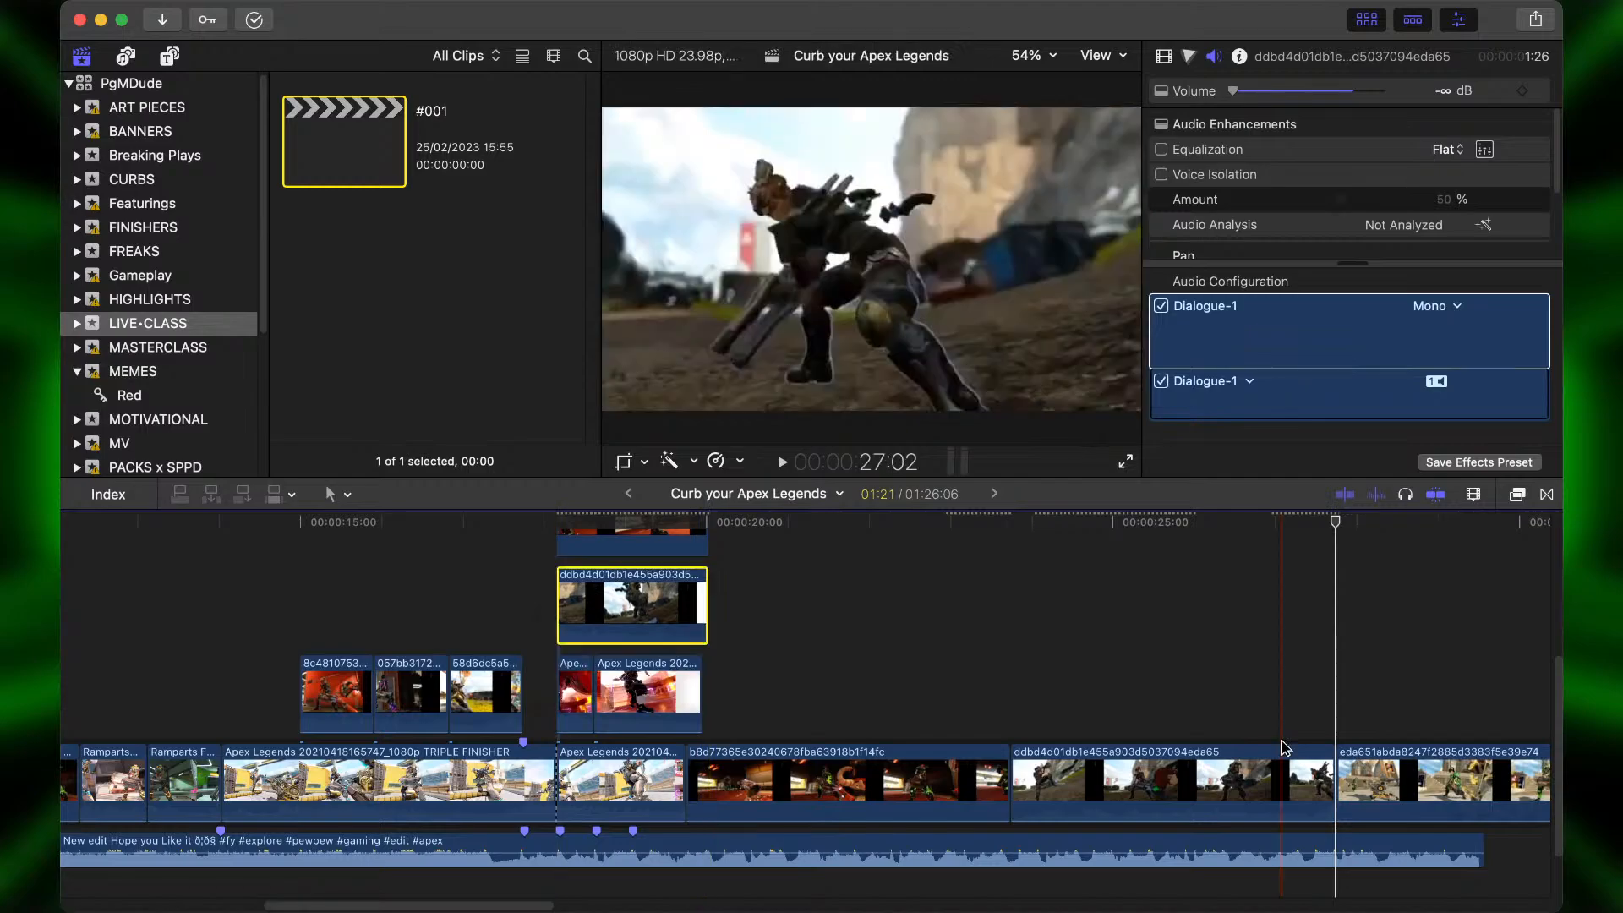
# Split the eda651ab clip in the primary storyline at 31:20.
pyautogui.hscroll(5, 1280, 741)
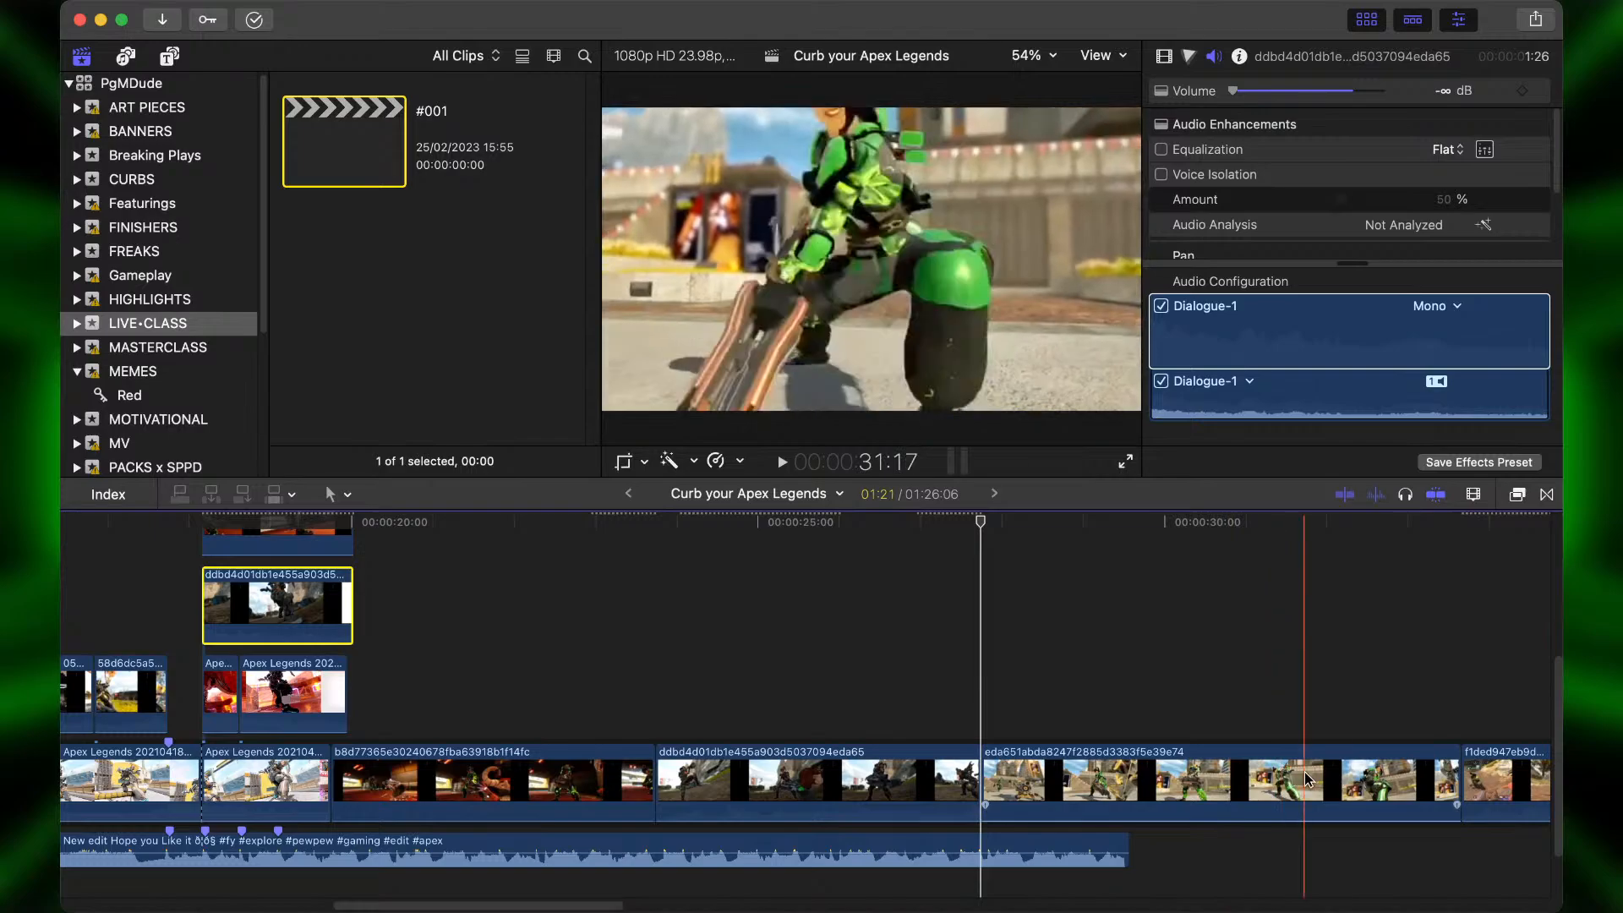
pyautogui.press('space')
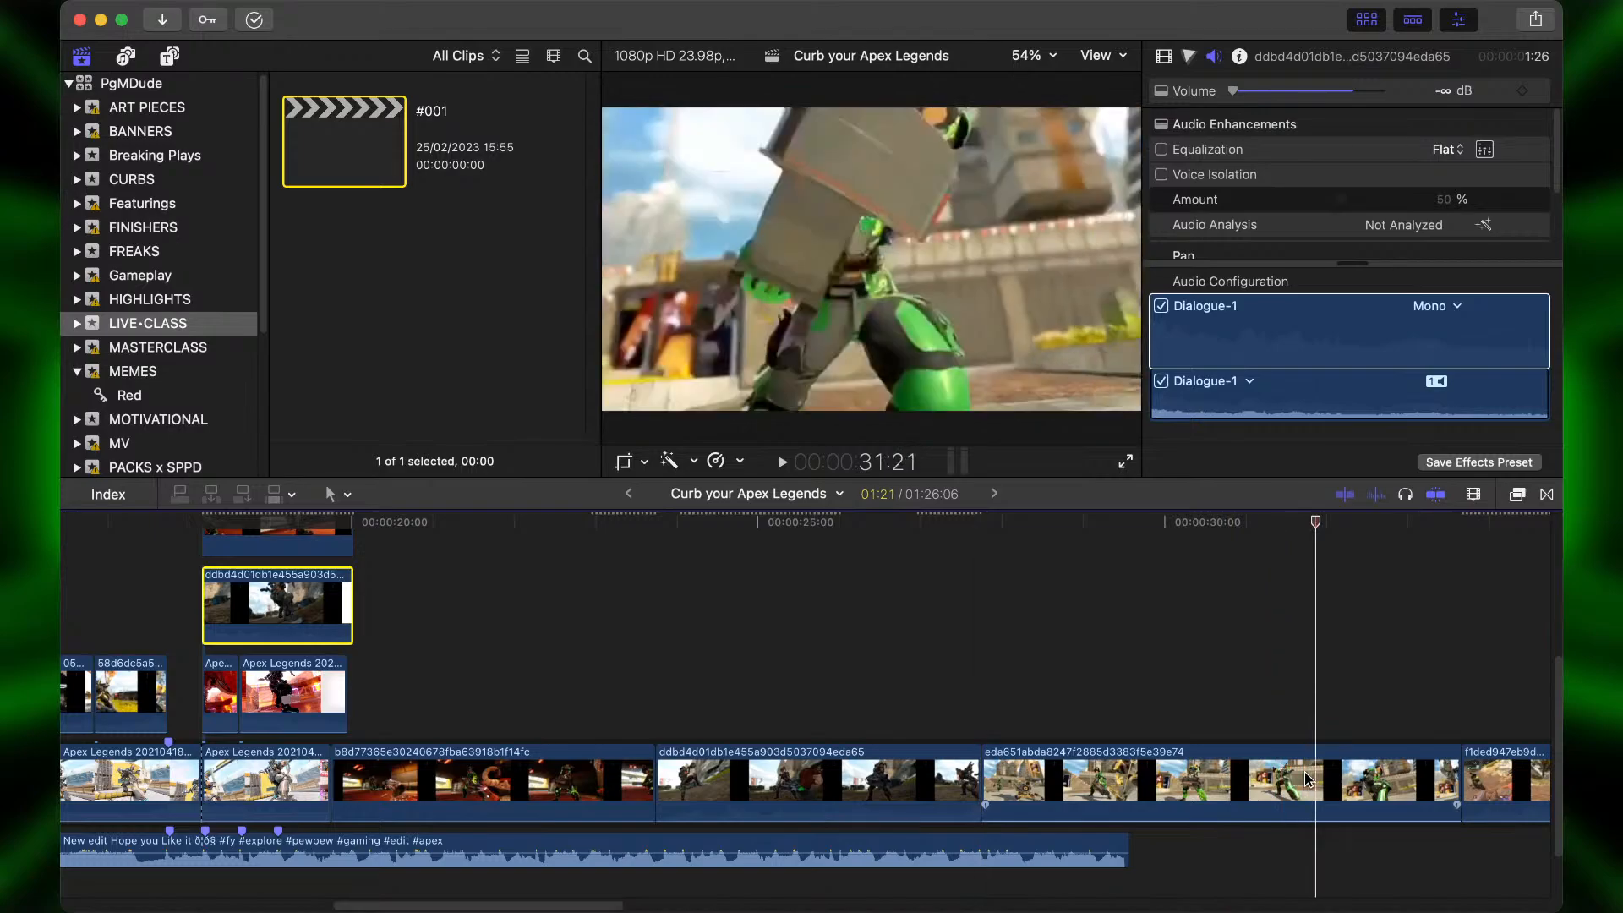
pyautogui.click(1309, 776)
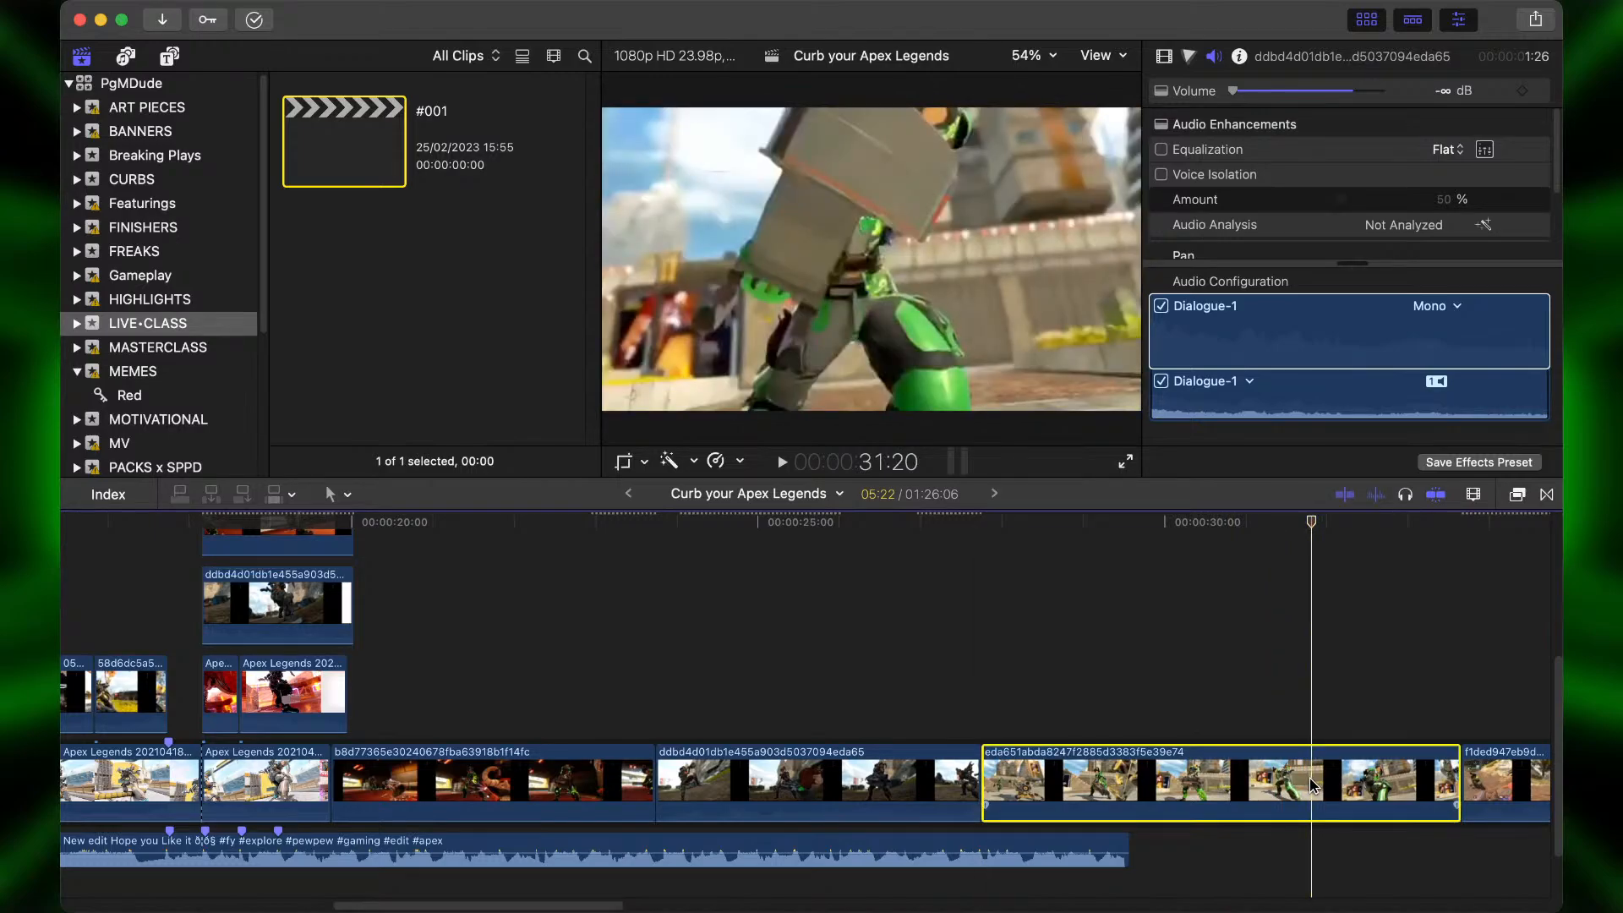
pyautogui.press('cmd+b')
# Stack the portion of the eda651ab clip after the cut near 18:04 and delete its earlier portion from the primary storyline.
pyautogui.moveTo(1344, 777); pyautogui.dragTo(254, 635)
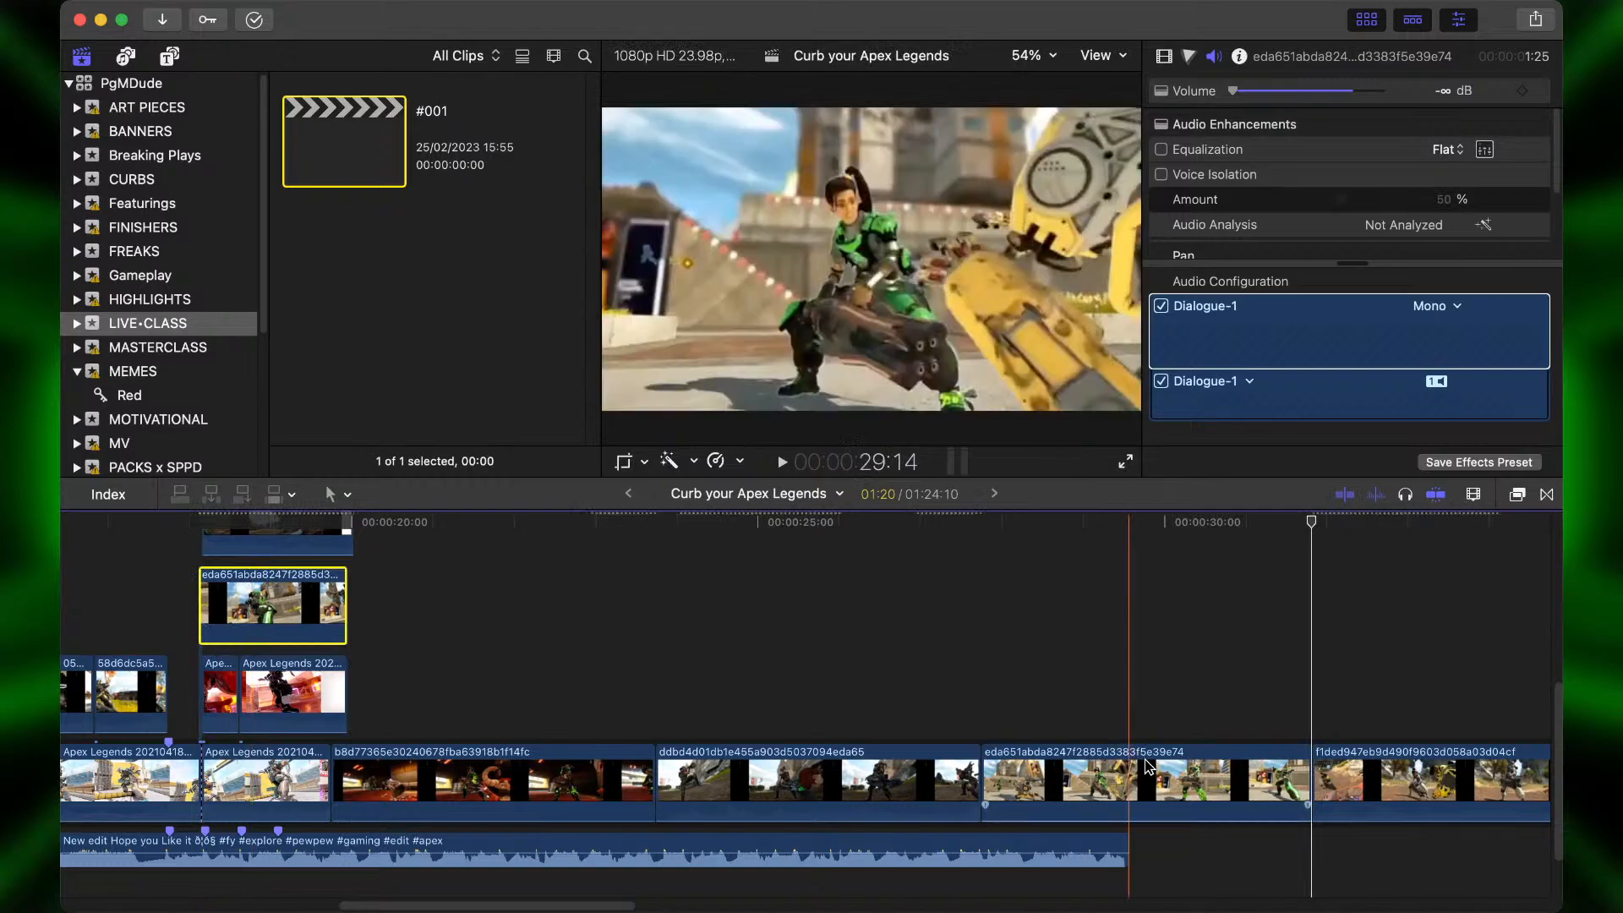
pyautogui.click(1156, 770)
pyautogui.press('Delete')
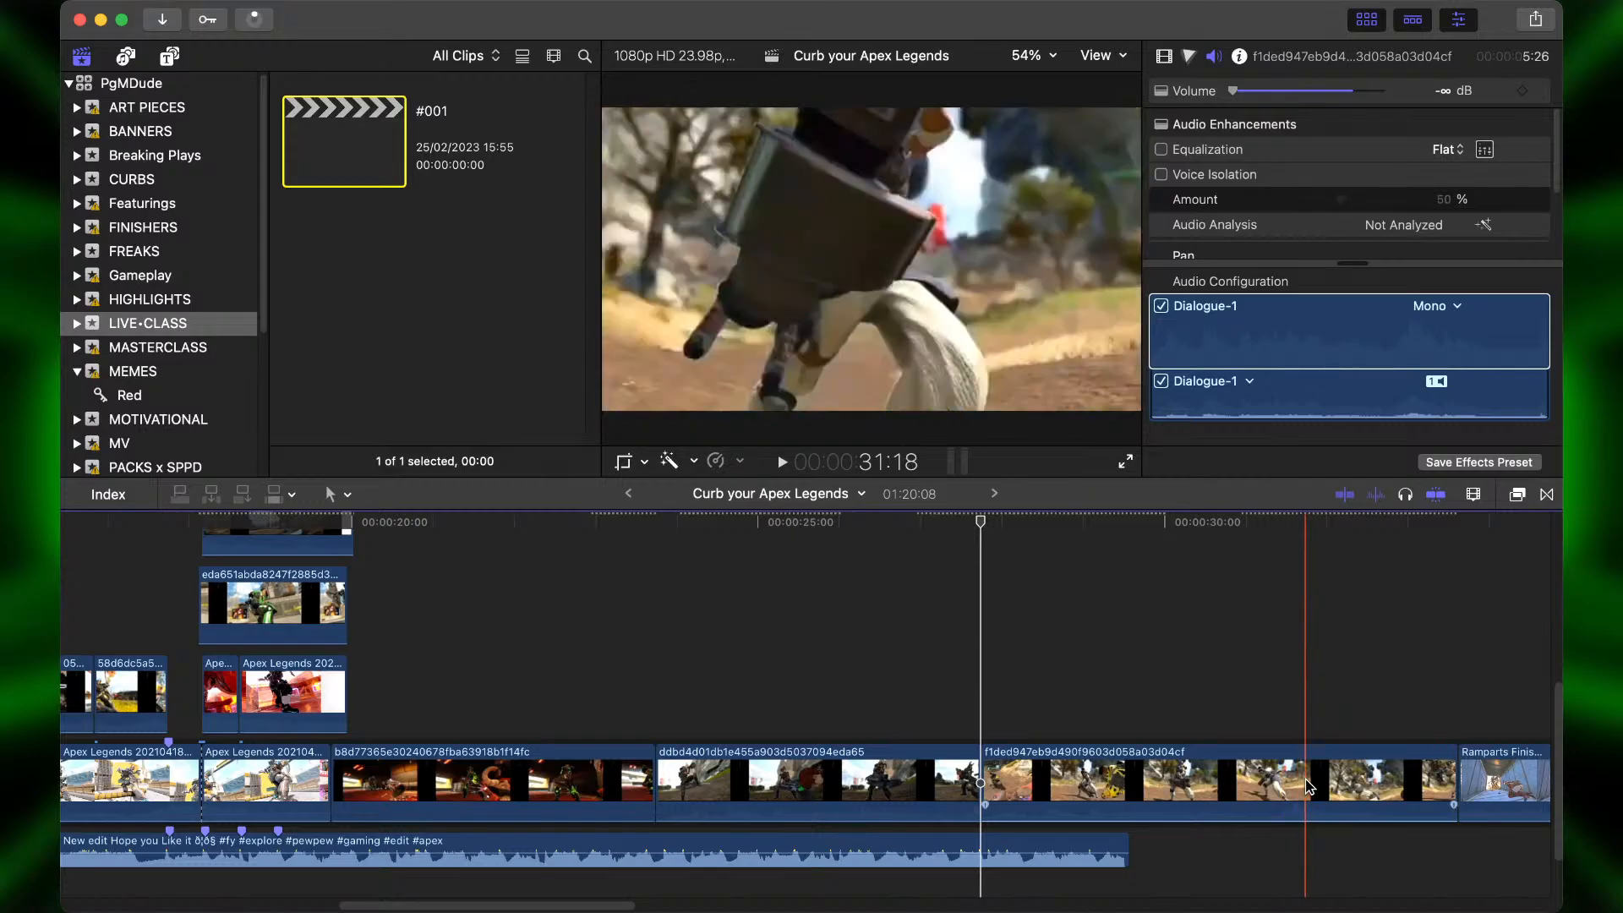
# Split the f1ded947 clip at 31:18 and move the portion after the cut into the stack at 18:04.
pyautogui.click(1306, 786)
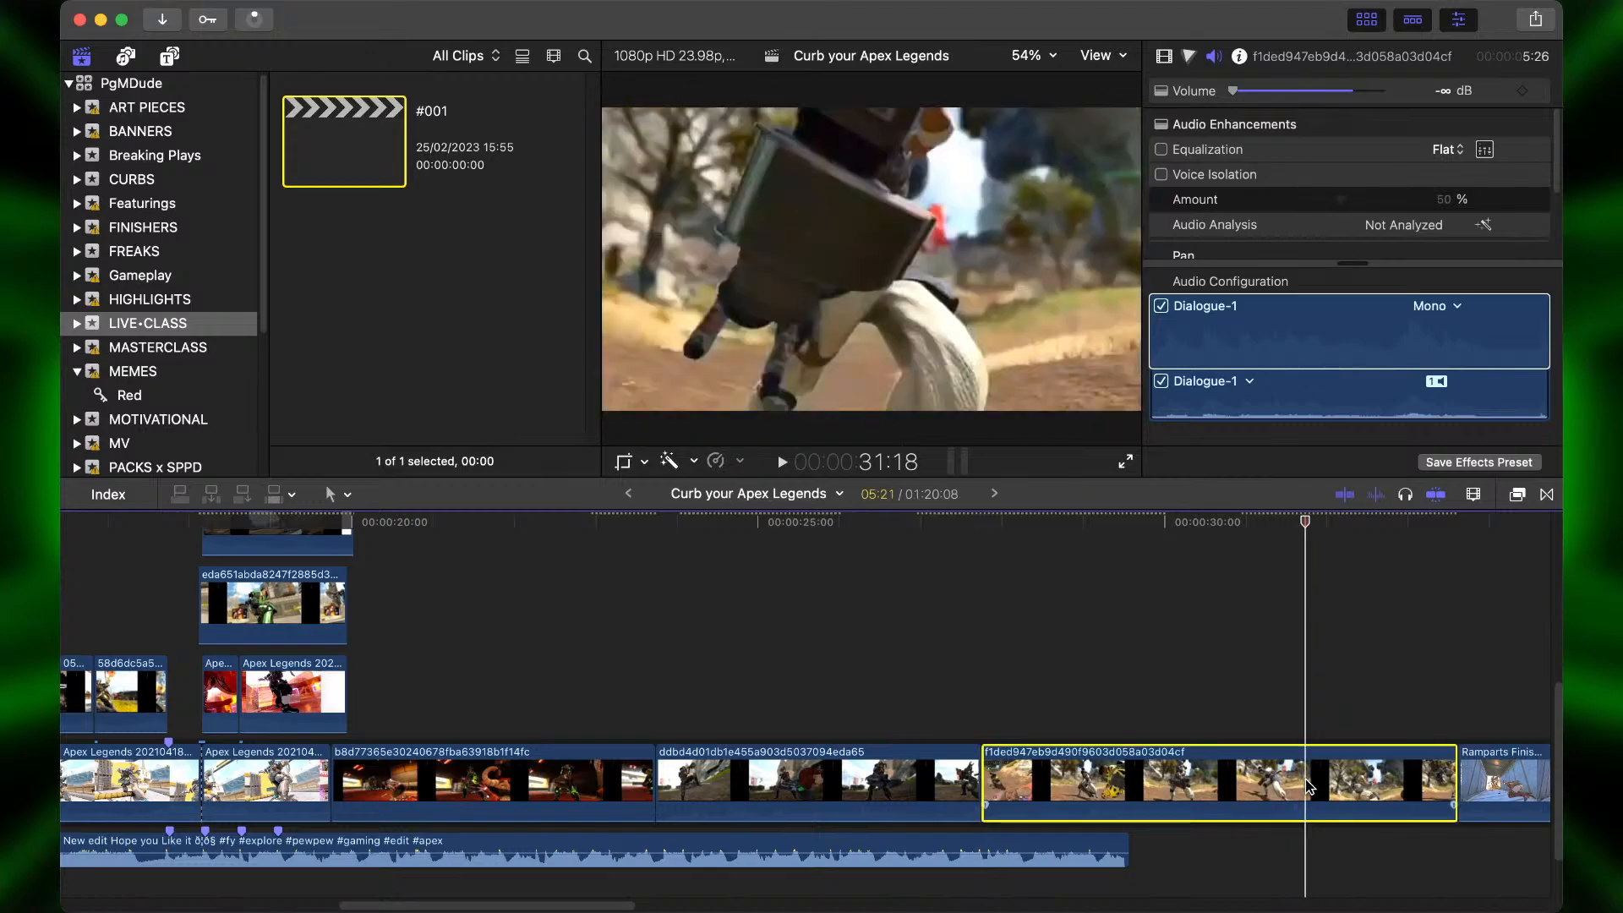
pyautogui.moveTo(1307, 786); pyautogui.dragTo(243, 651)
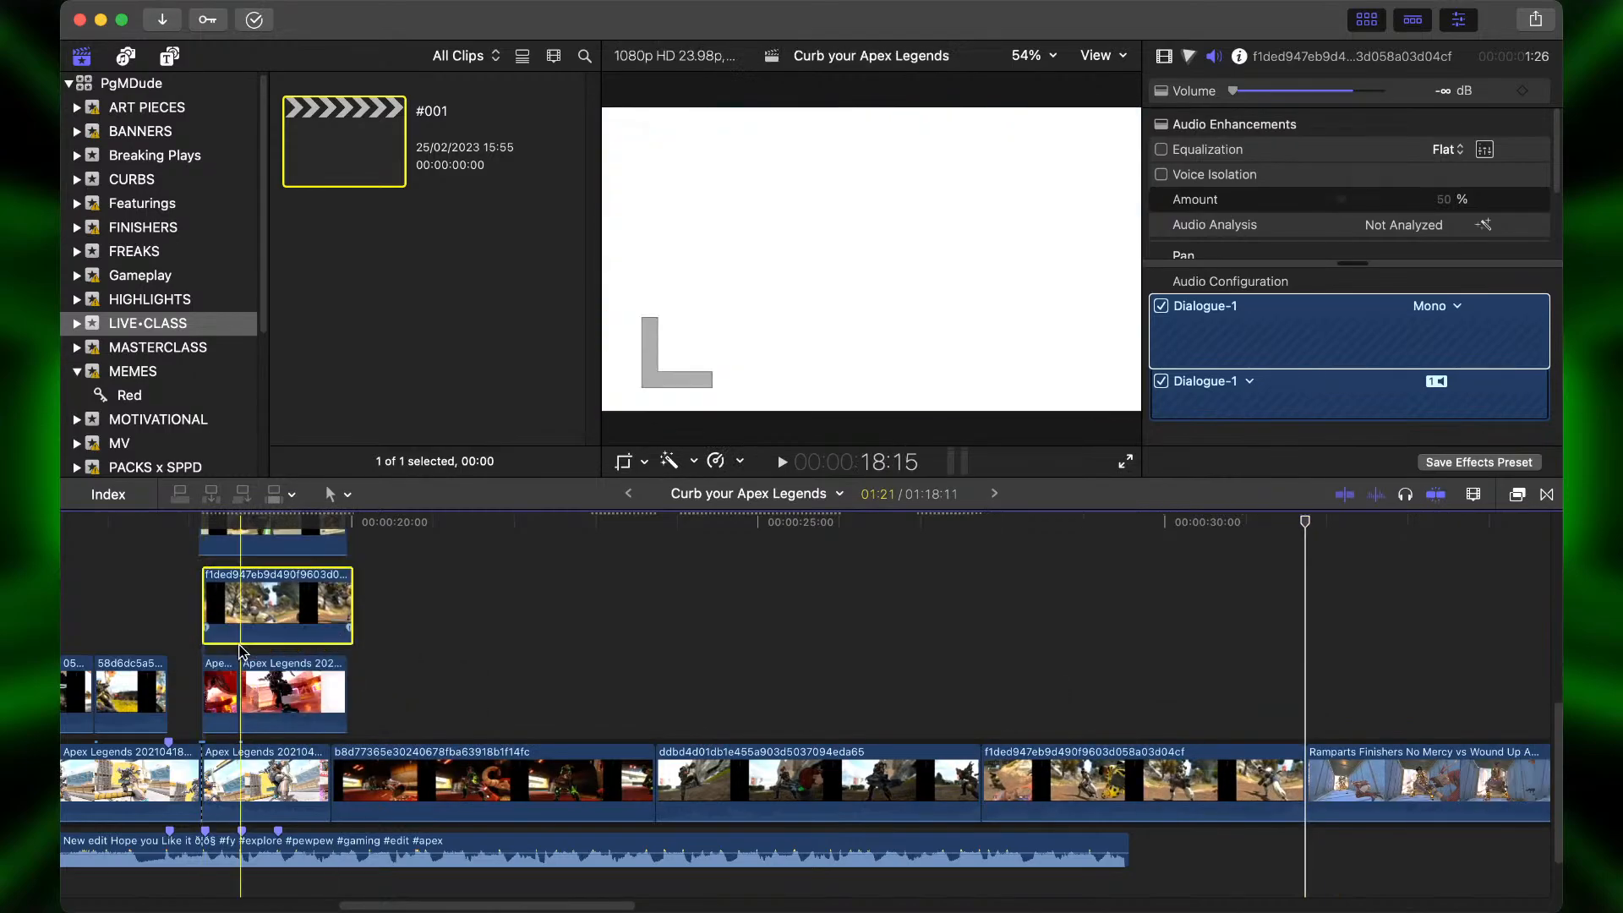
# Align the start of the stacked eda651ab clip with the other clips at 18:04, and select the short red TRIPLE FINISHER clip in the stack.
pyautogui.press('super+equal')
pyautogui.press('super+equal')
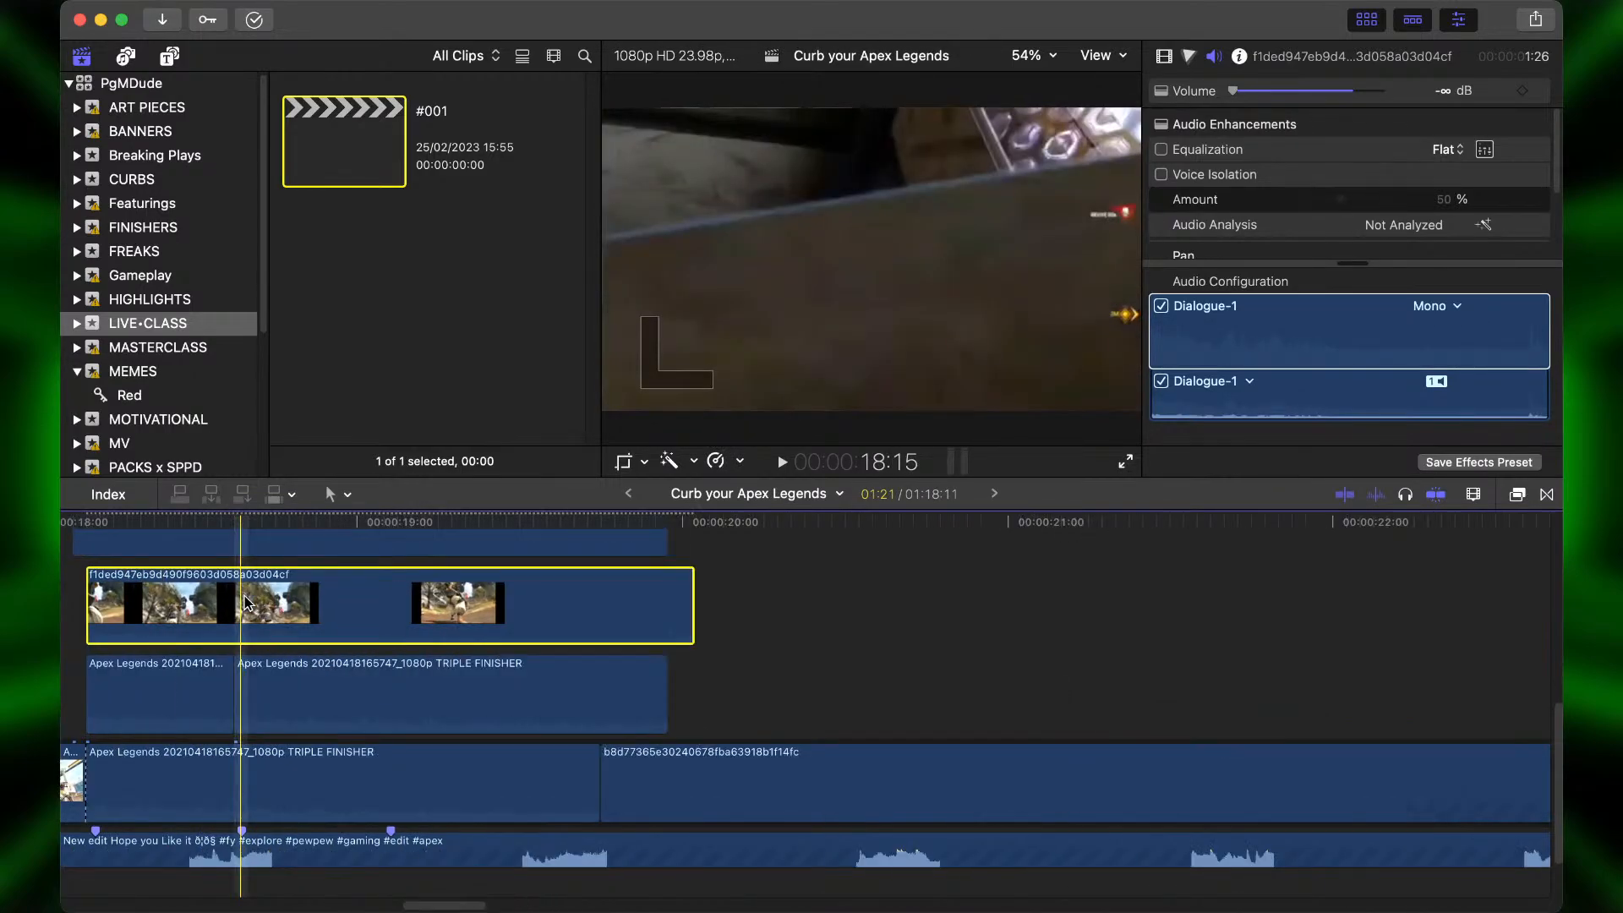
pyautogui.hscroll(-5, 243, 604)
pyautogui.scroll(3, 579, 625)
pyautogui.moveTo(681, 623); pyautogui.dragTo(712, 617)
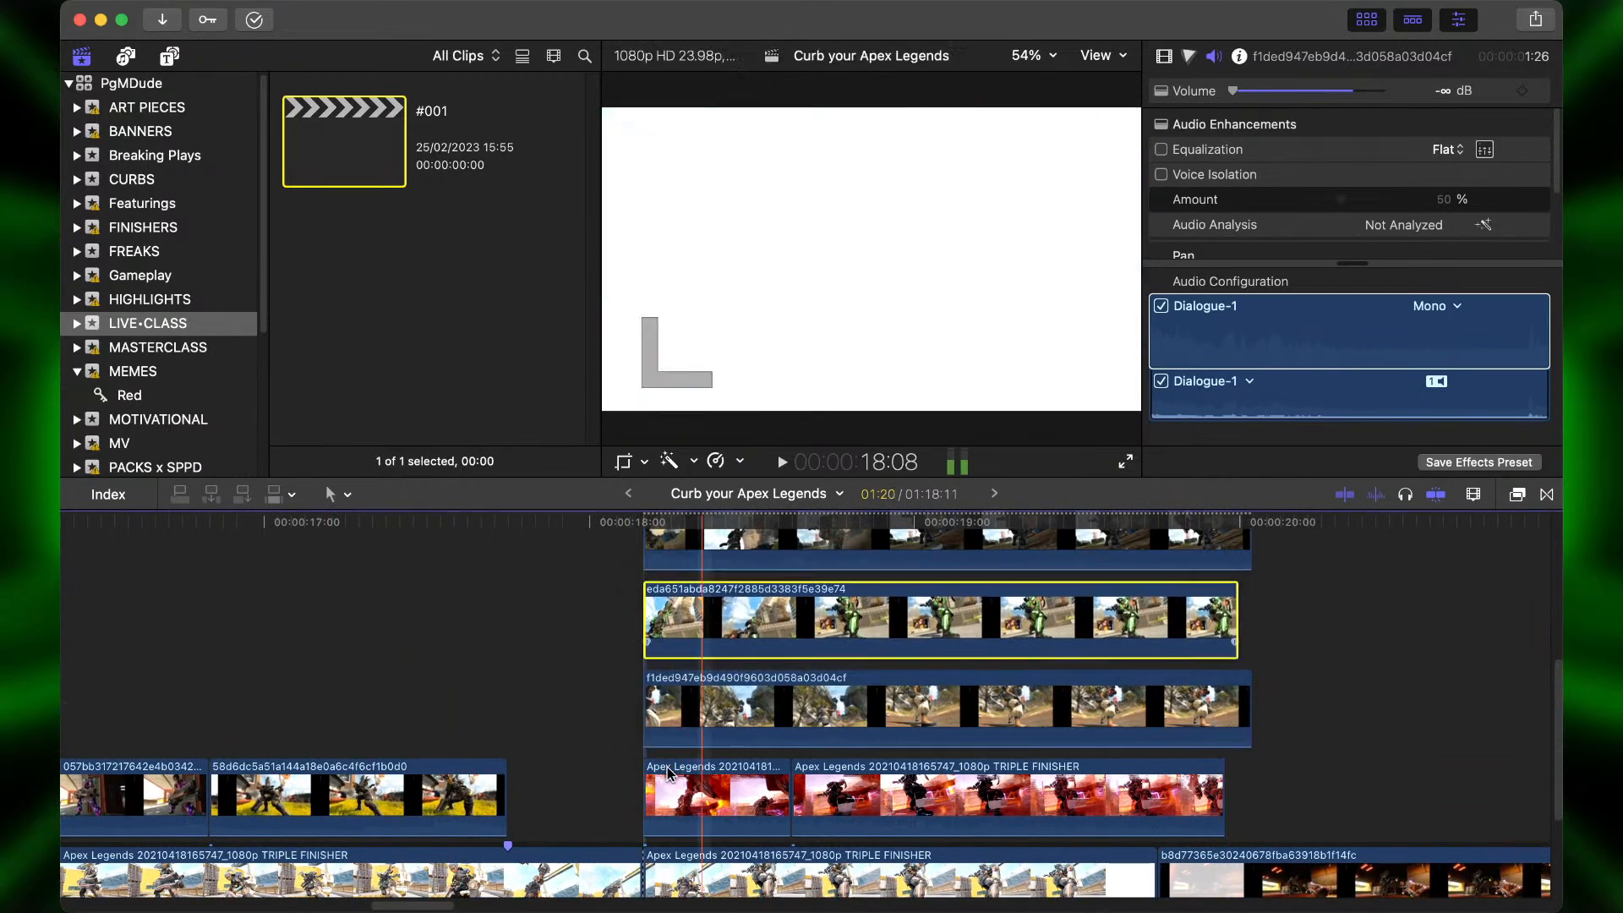
pyautogui.click(746, 795)
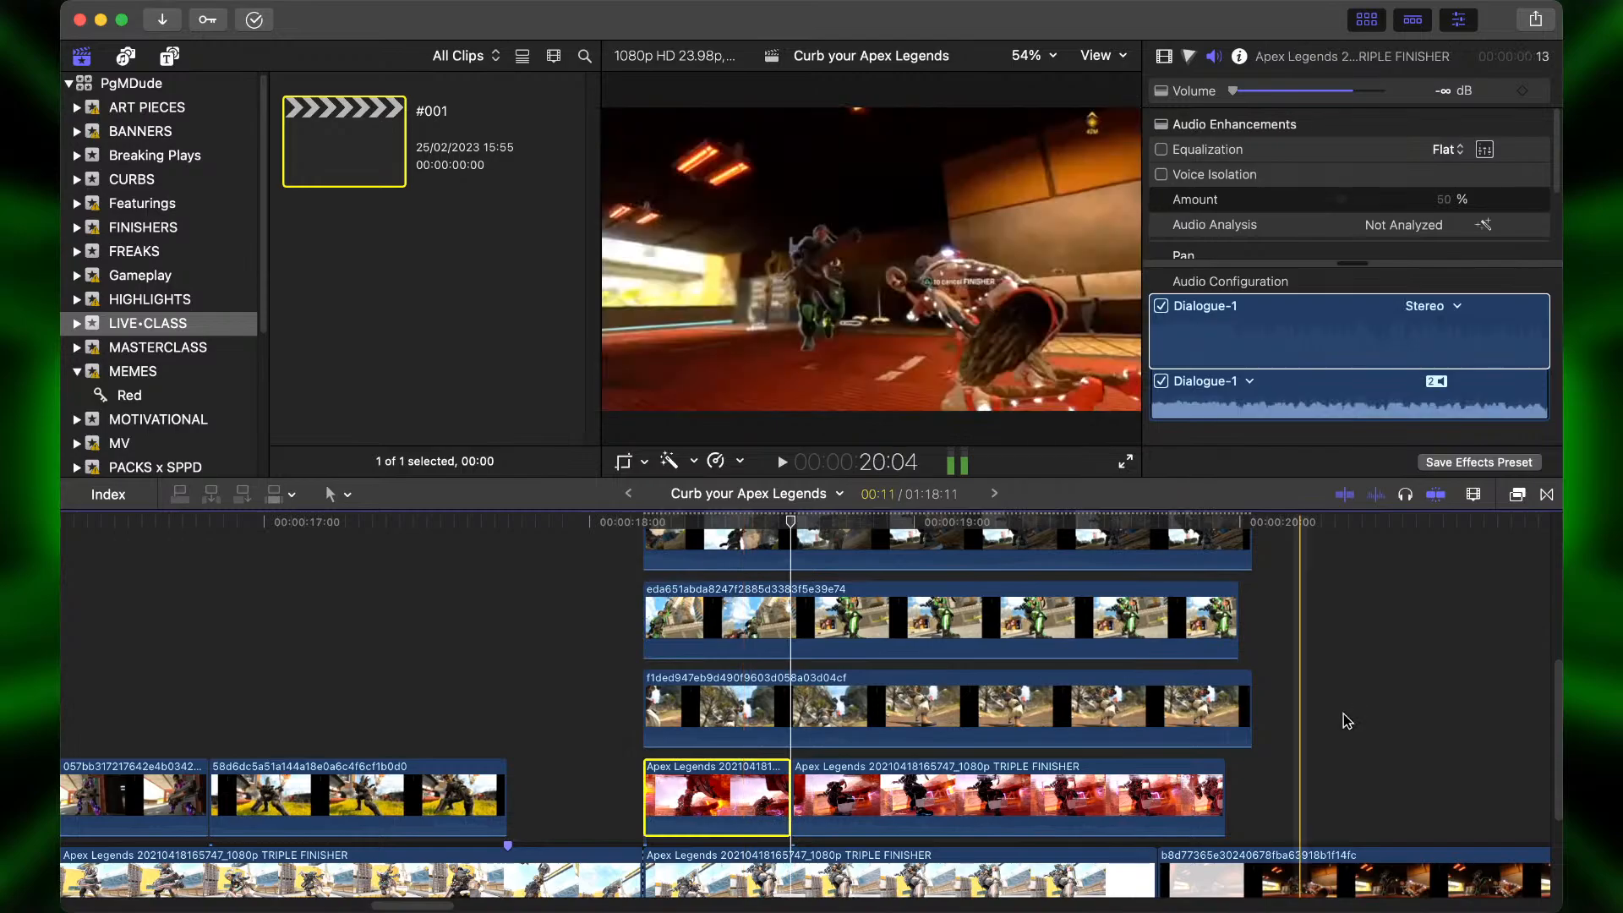
# Split the stacked finisher clips at 18:15 and delete all of their portions after the cut.
pyautogui.moveTo(1347, 720); pyautogui.dragTo(808, 335)
pyautogui.press('super+b')
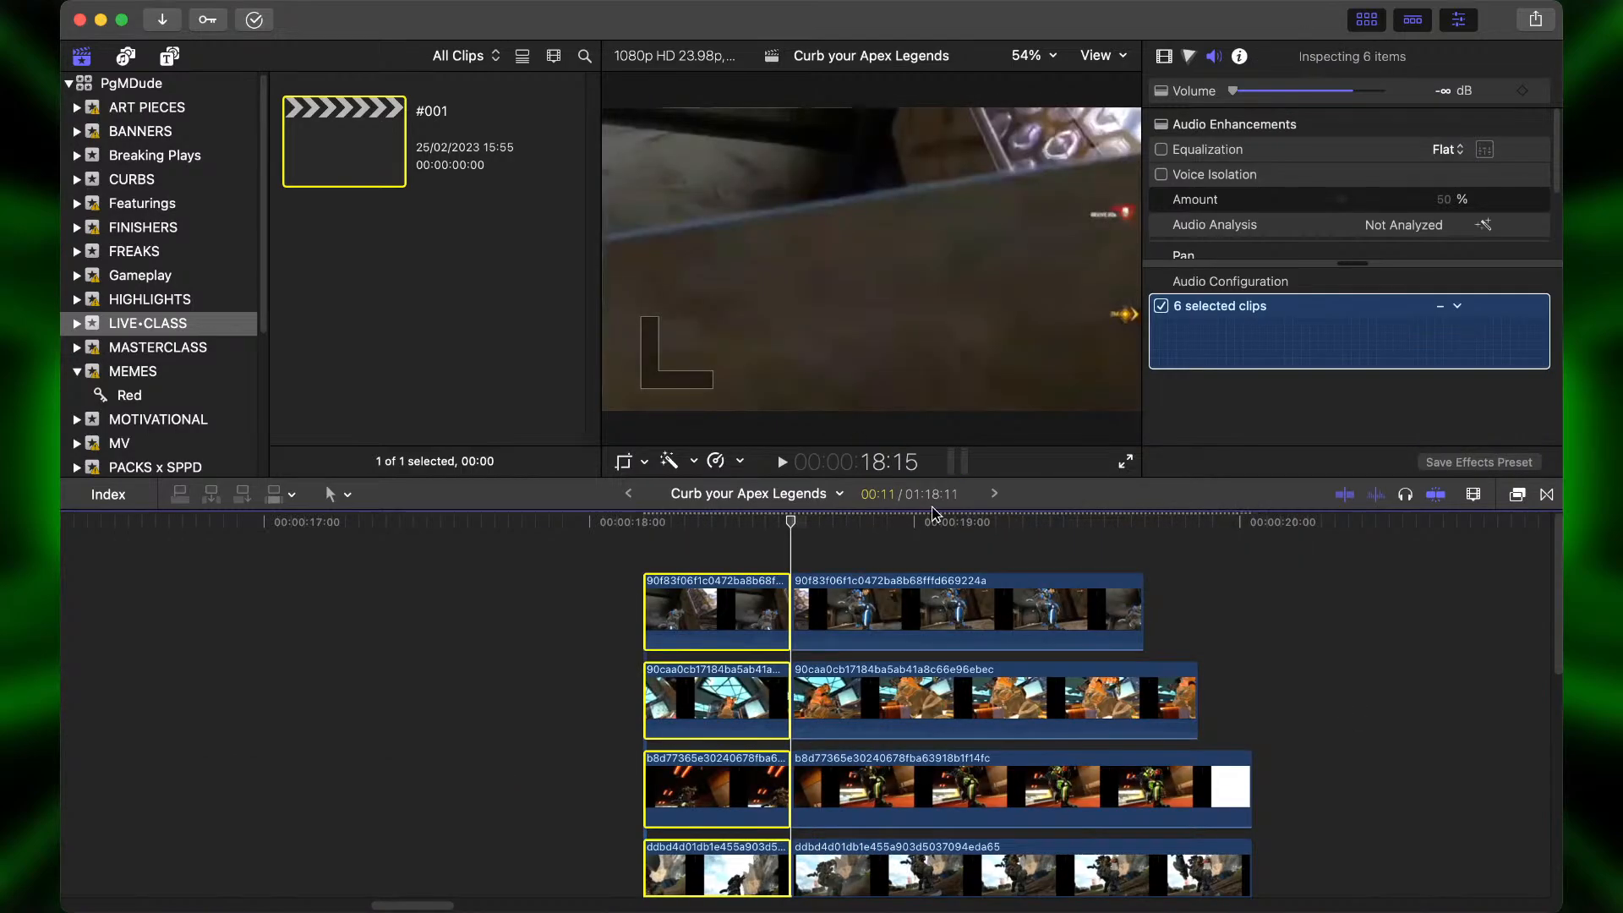
pyautogui.moveTo(935, 545); pyautogui.dragTo(1105, 862)
pyautogui.press('Delete')
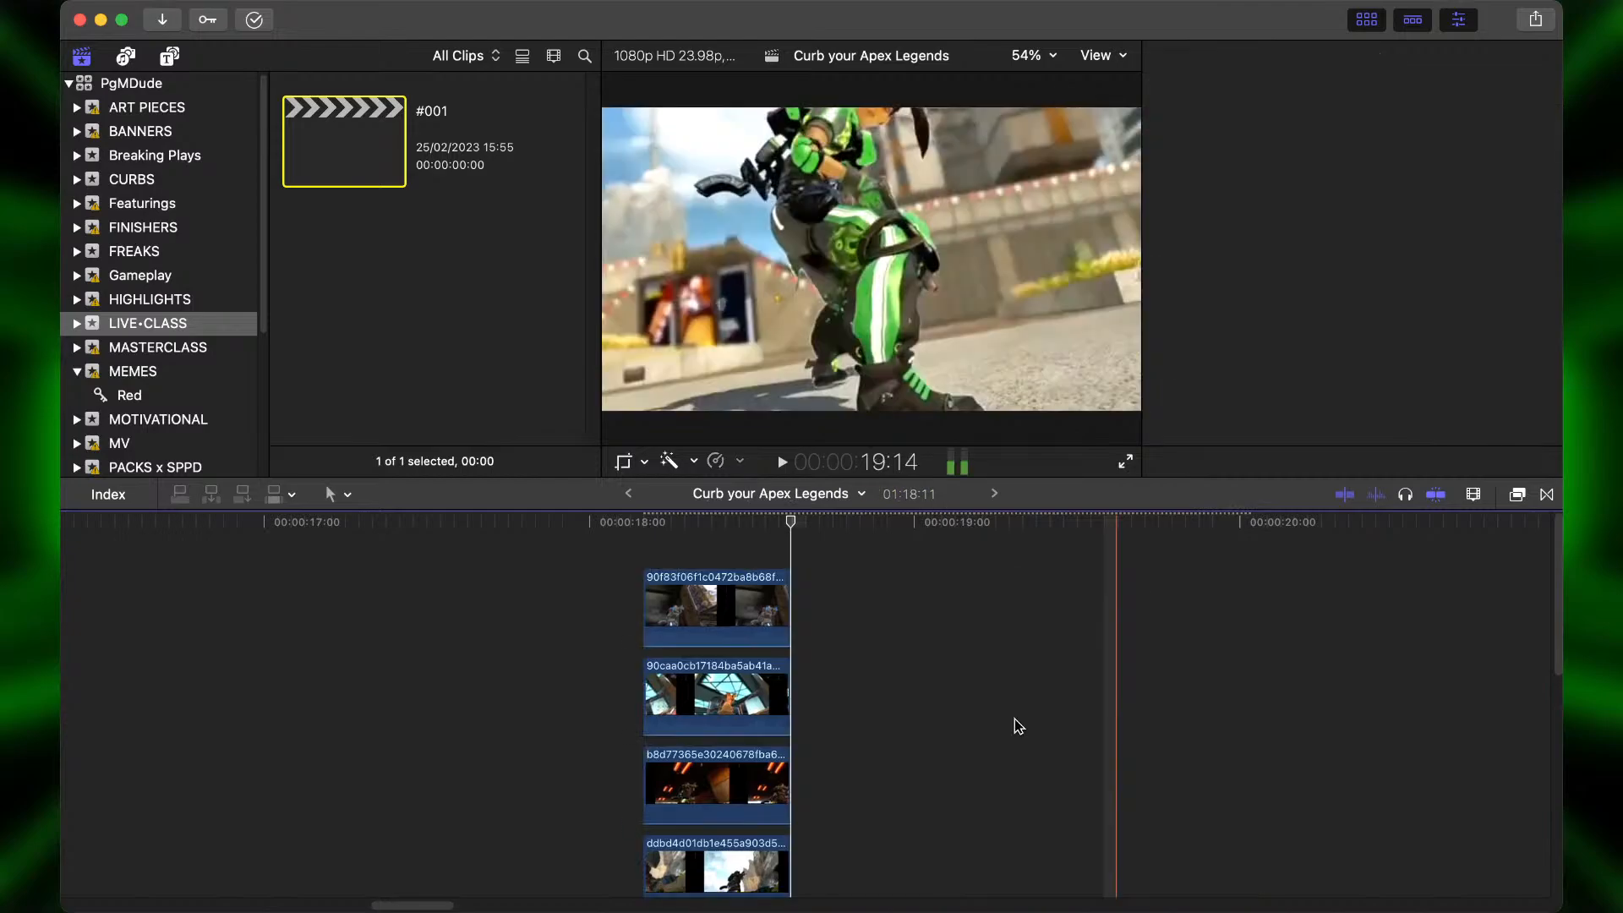
pyautogui.scroll(-3, 1014, 724)
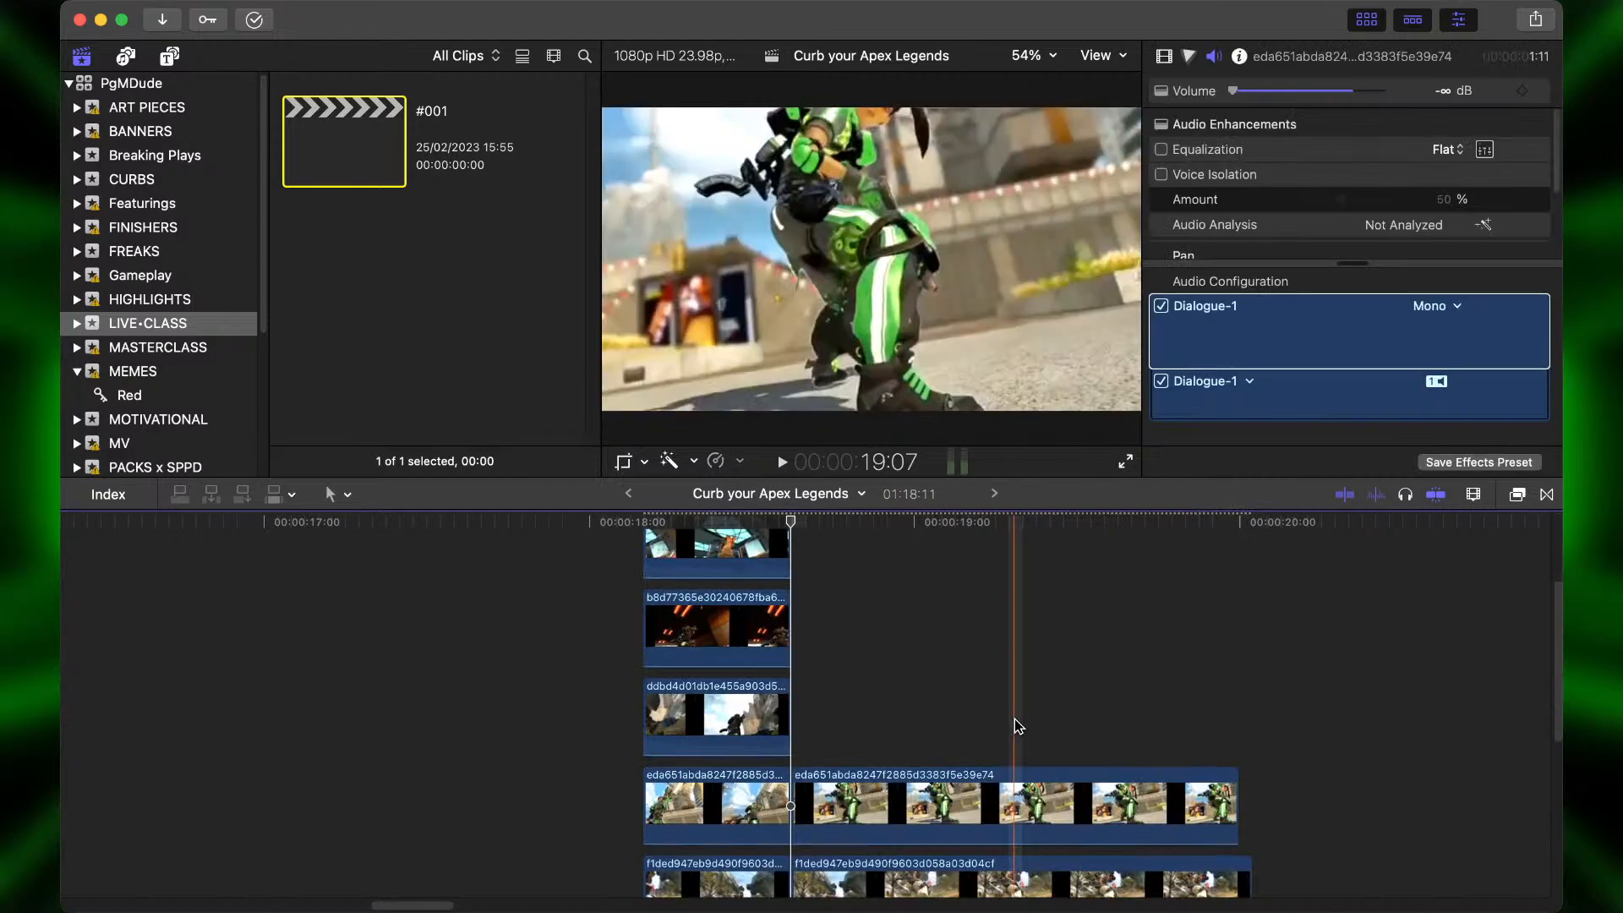
pyautogui.scroll(-3, 905, 794)
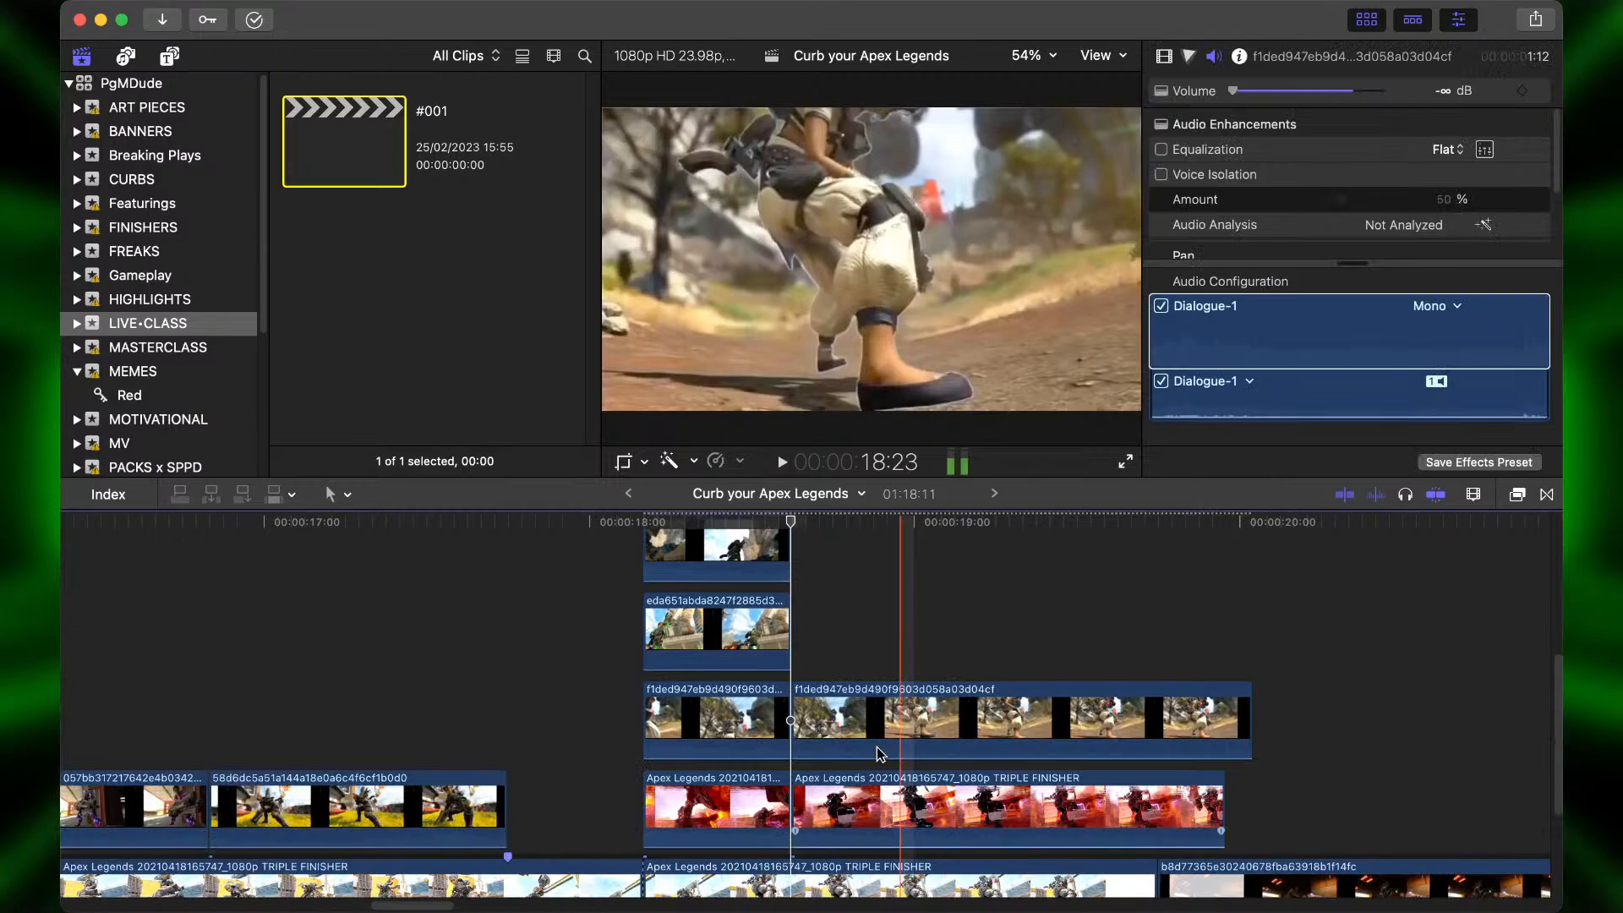
pyautogui.press('Delete')
pyautogui.click(845, 791)
pyautogui.press('Delete')
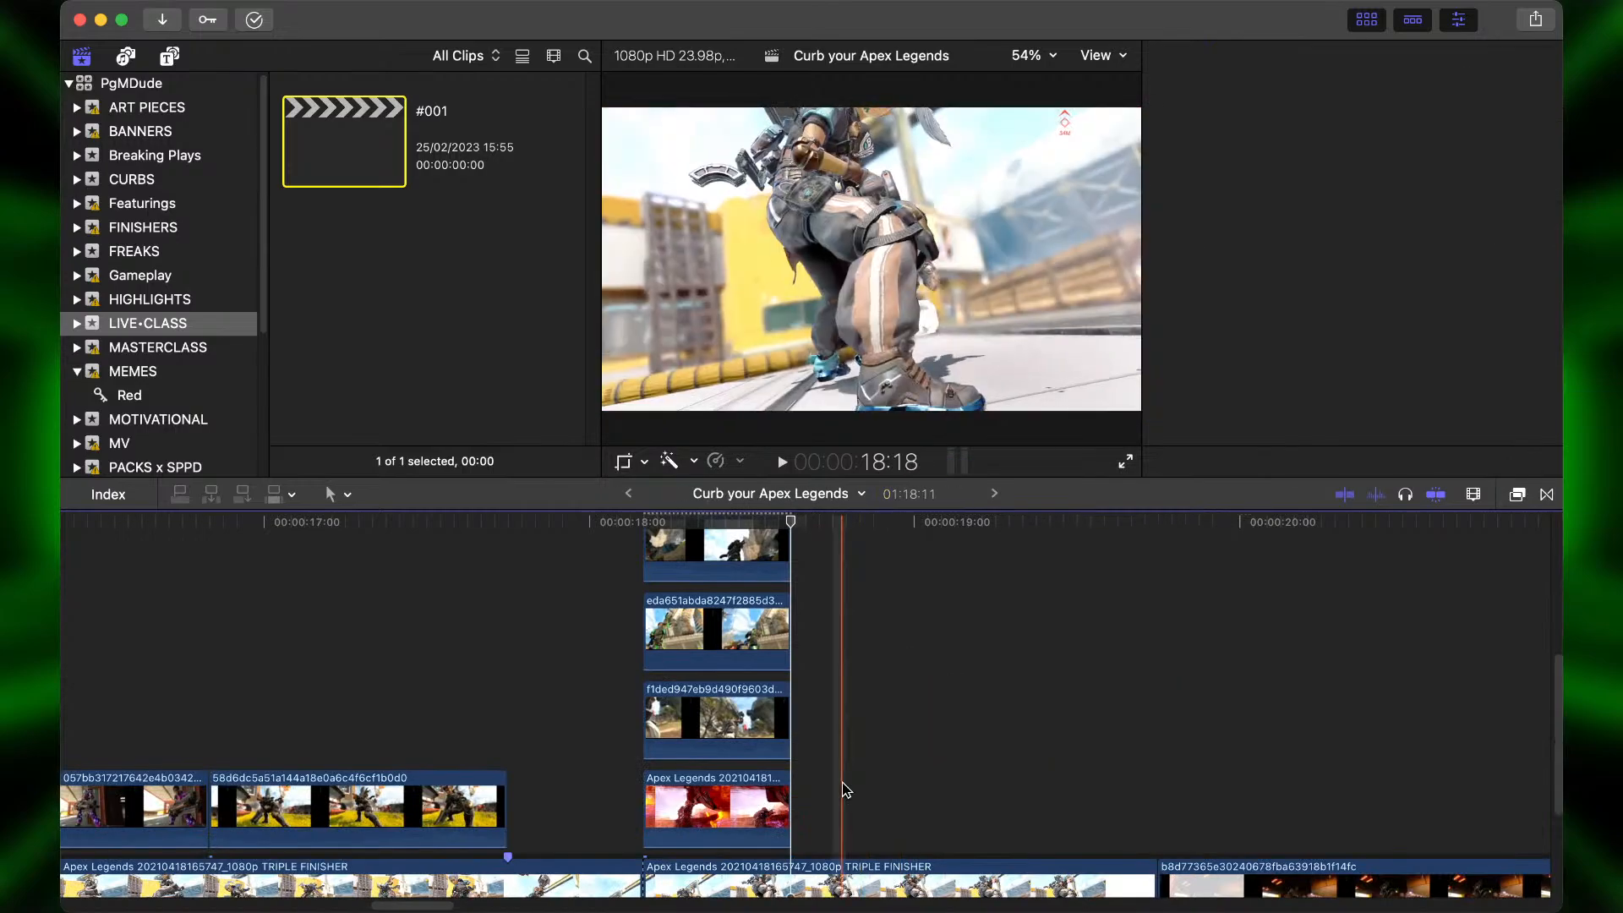
# Split the TRIPLE FINISHER clip in the primary storyline at 18:15.
pyautogui.scroll(-3, 846, 790)
pyautogui.click(784, 712)
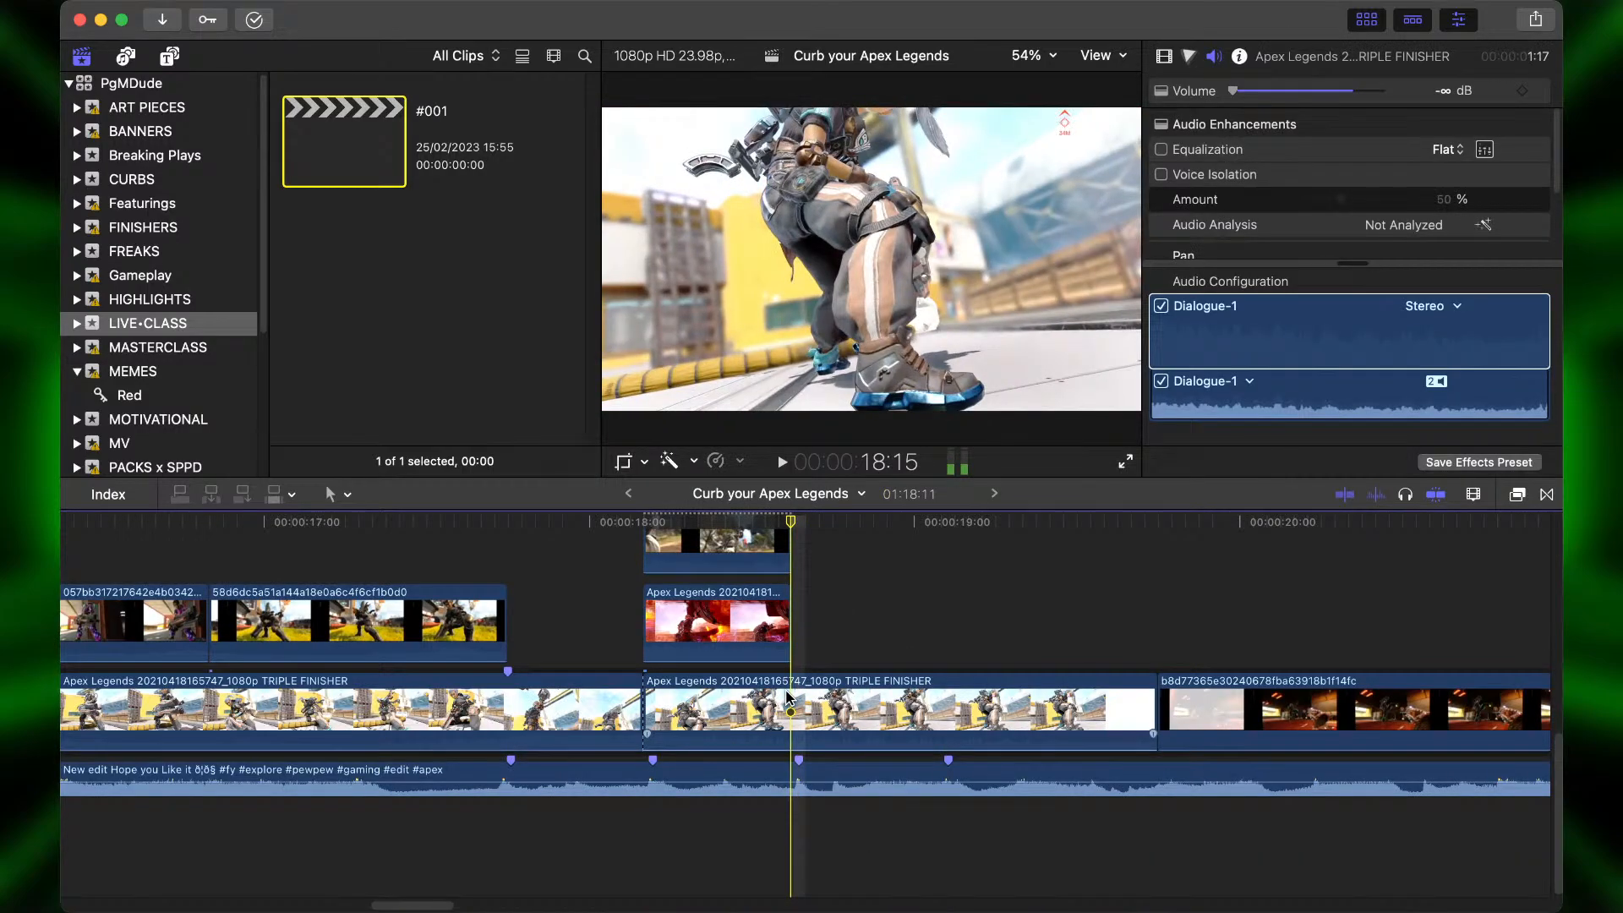
pyautogui.click(786, 697)
pyautogui.press('Right')
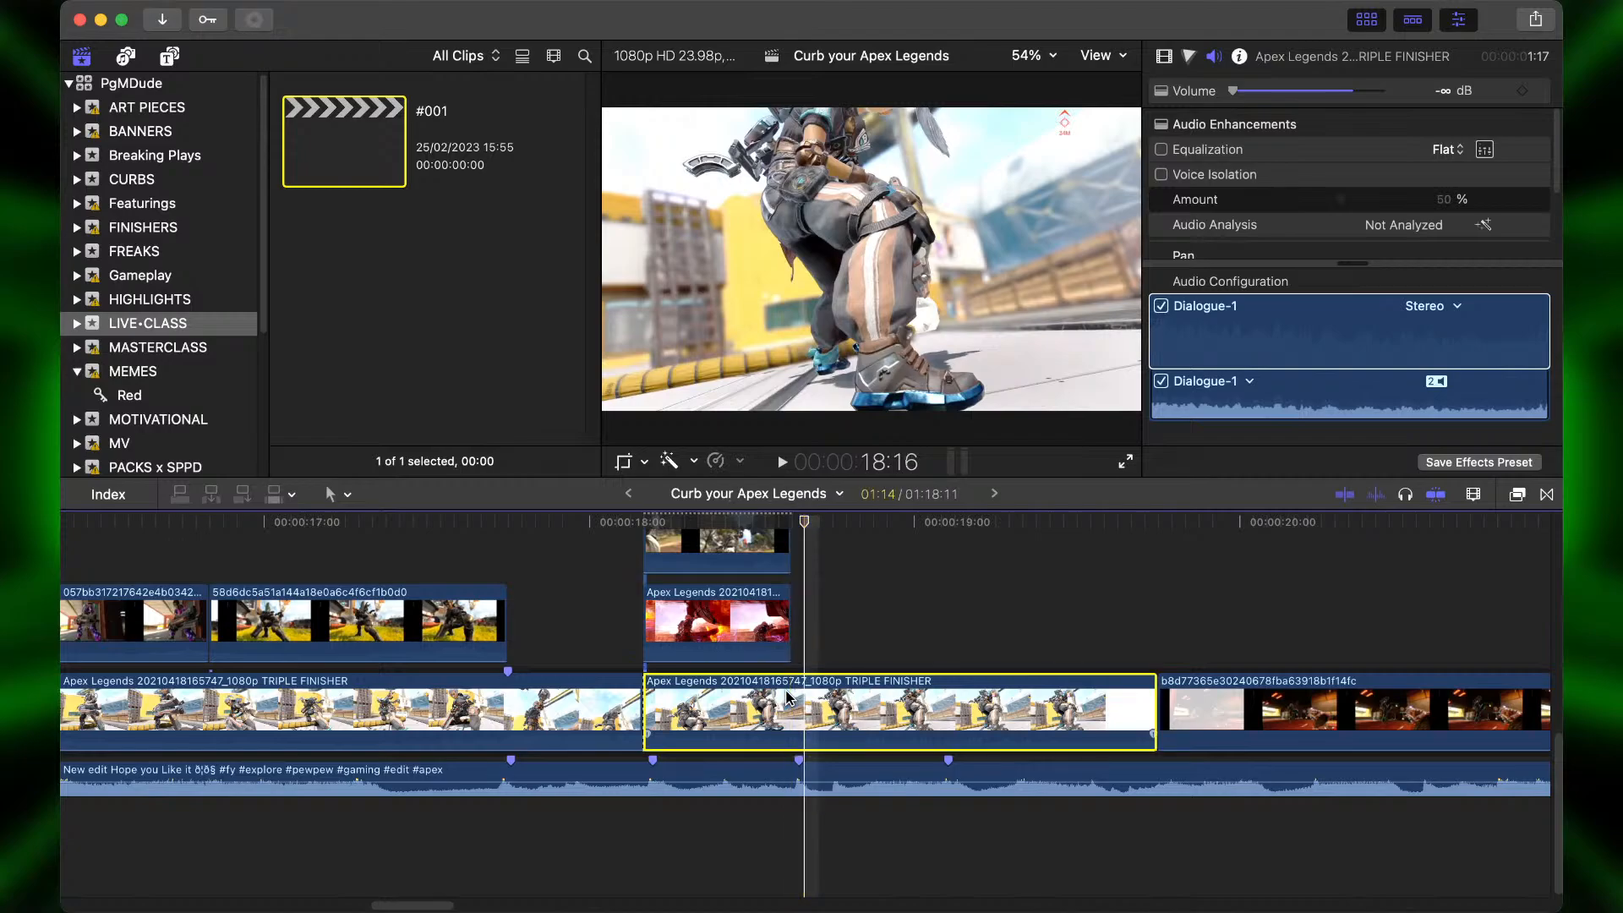
pyautogui.press('Left')
pyautogui.press('super+equal')
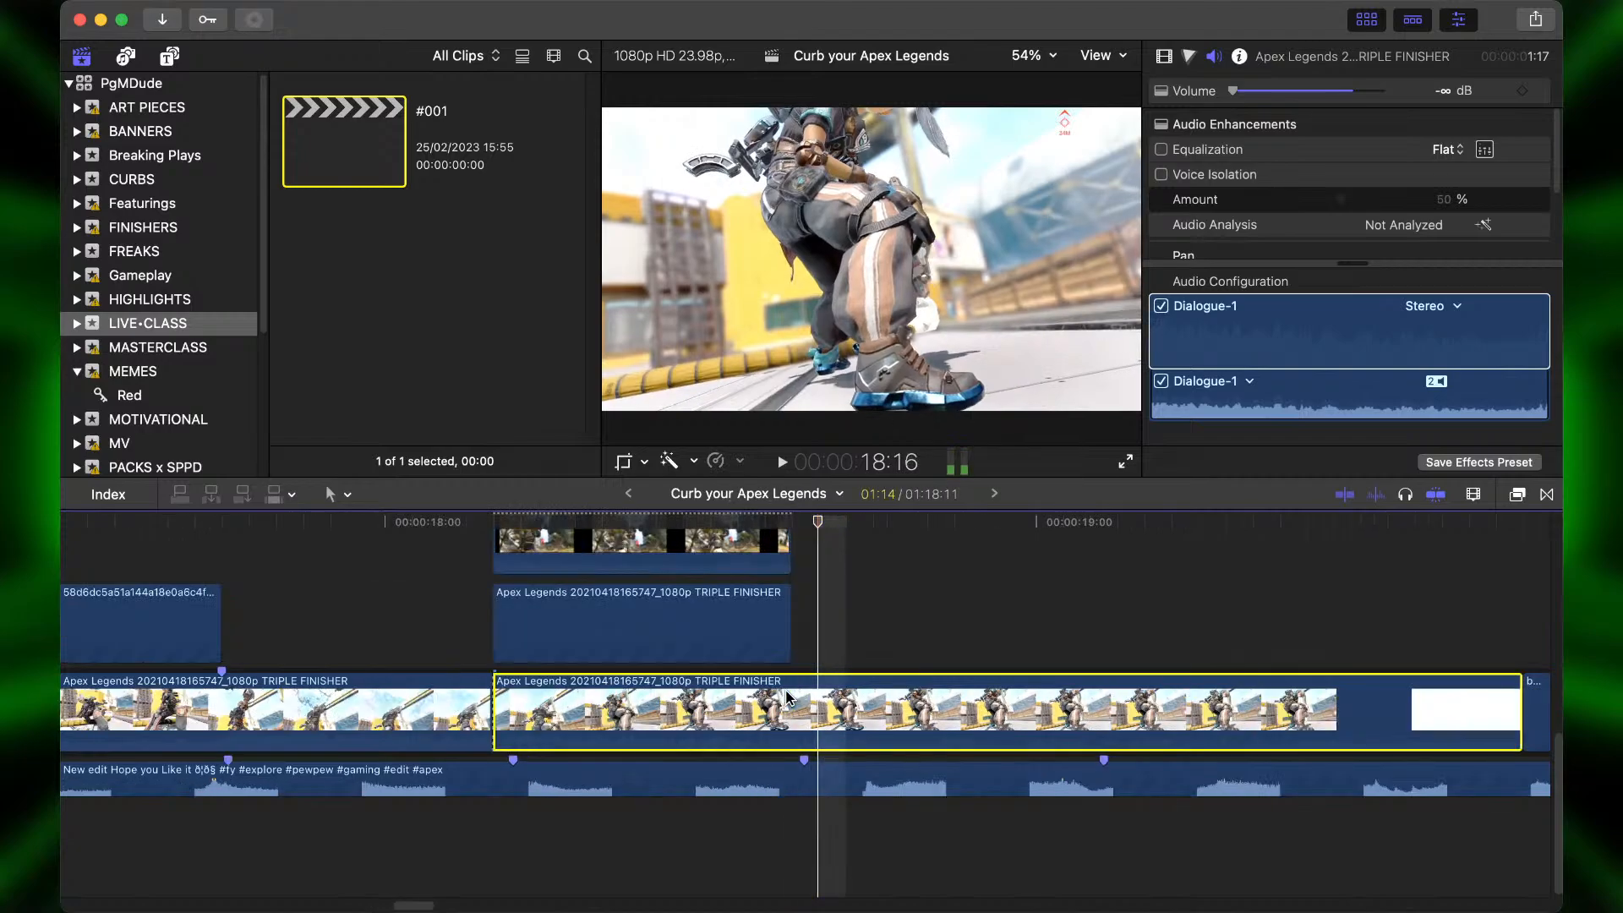
pyautogui.press('Right')
pyautogui.press('Left')
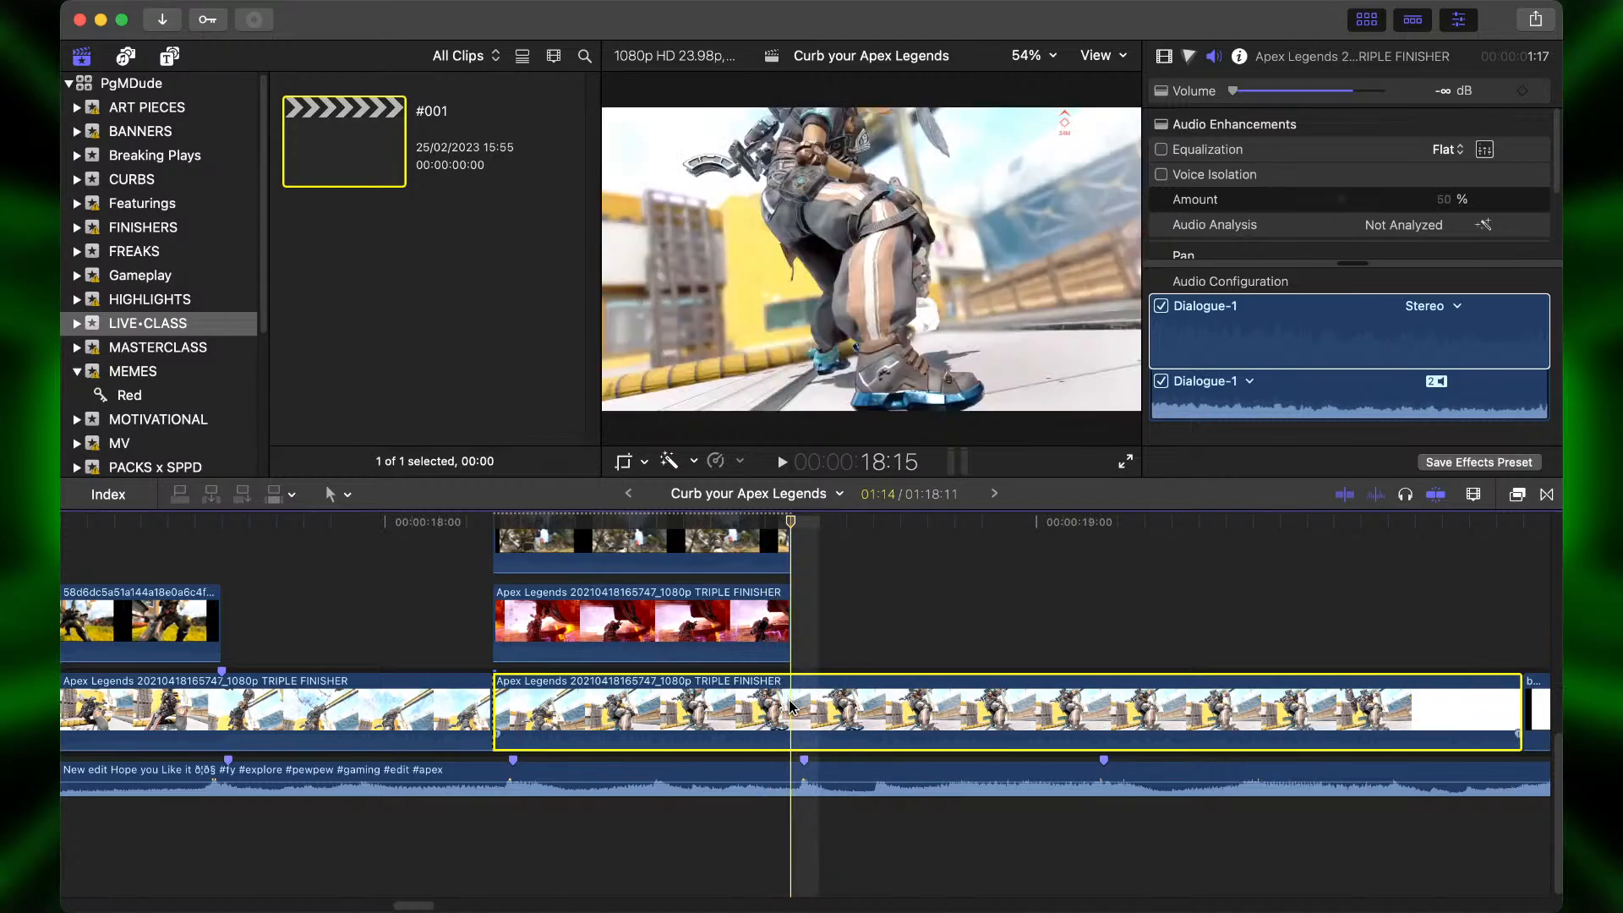
pyautogui.press('super+b')
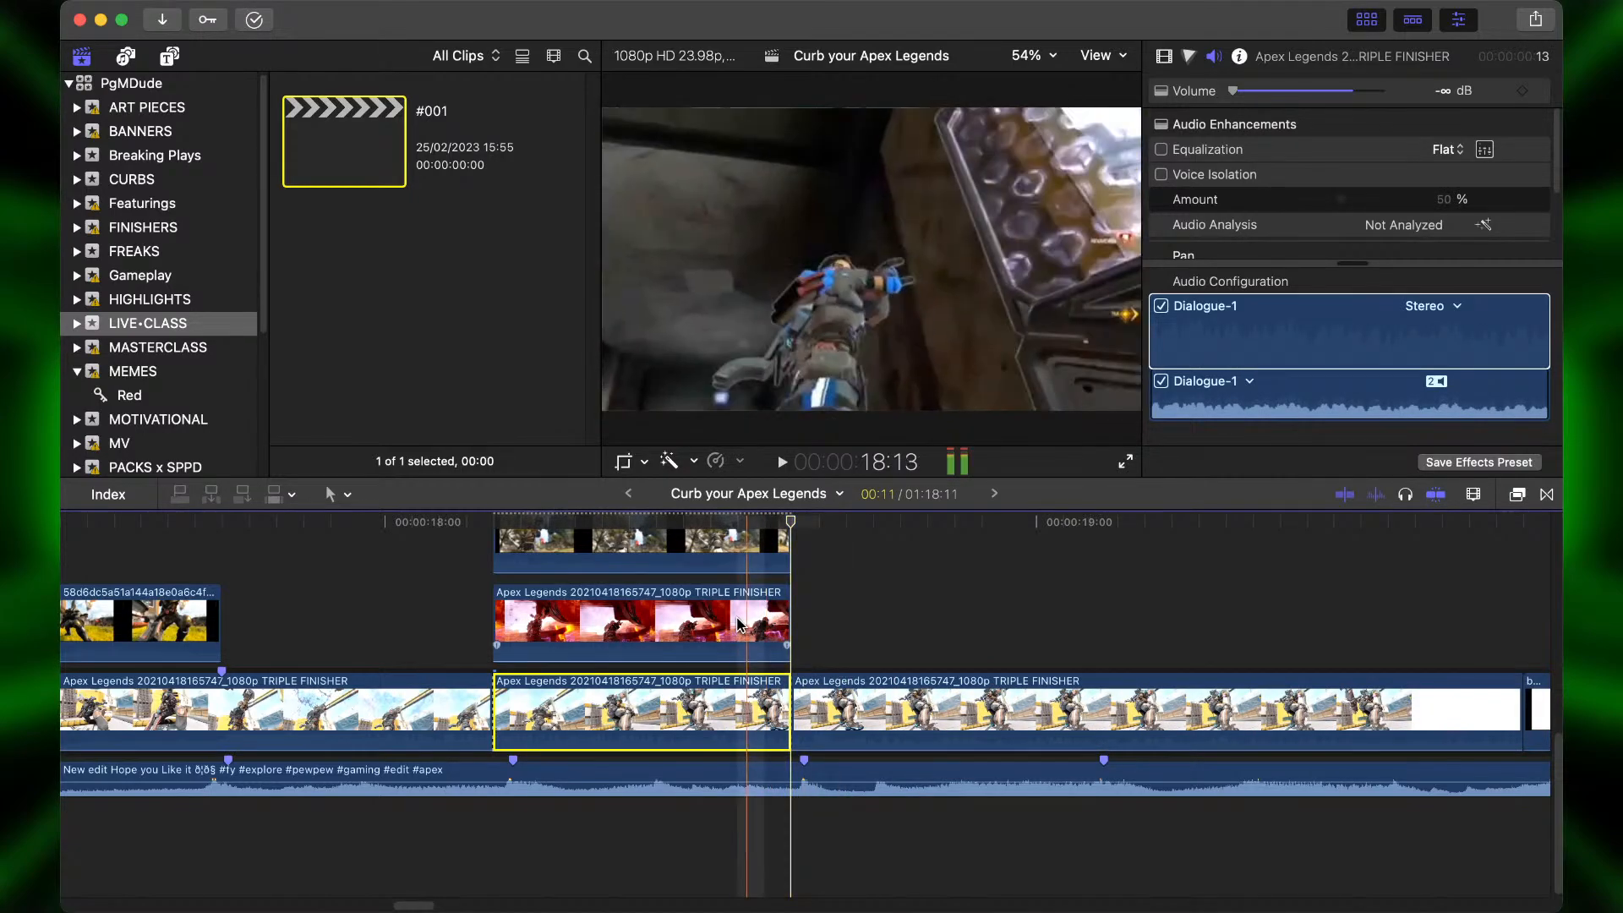
# Move the short red TRIPLE FINISHER, f1ded947, b8d77365, 90caa0cb, eda651ab and ddbd4d01 clips from the stack into the primary storyline after the 18:15 cut.
pyautogui.moveTo(737, 624); pyautogui.dragTo(1281, 704)
pyautogui.moveTo(734, 541); pyautogui.dragTo(1405, 710)
pyautogui.press('super+minus')
pyautogui.moveTo(719, 634); pyautogui.dragTo(1316, 710)
pyautogui.moveTo(740, 626); pyautogui.dragTo(1188, 710)
pyautogui.moveTo(740, 625); pyautogui.dragTo(1336, 710)
pyautogui.hscroll(5, 985, 651)
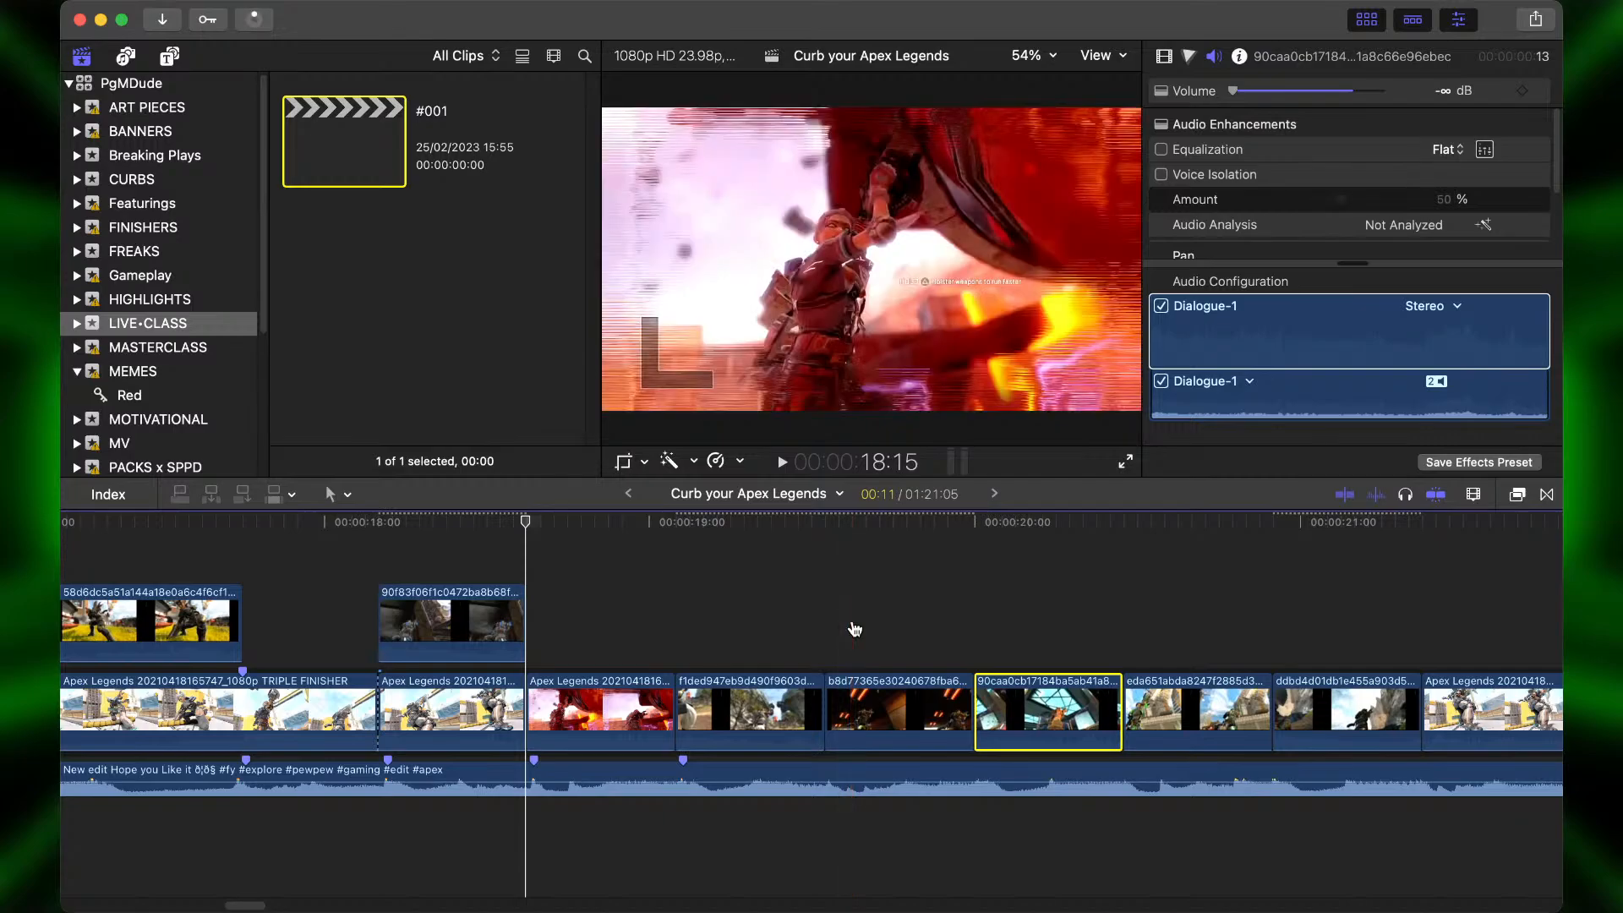
# Insert the short stacked 90f83f06 clip into the primary storyline between the 90caa0cb and eda651ab clips.
pyautogui.press('super+Tab')
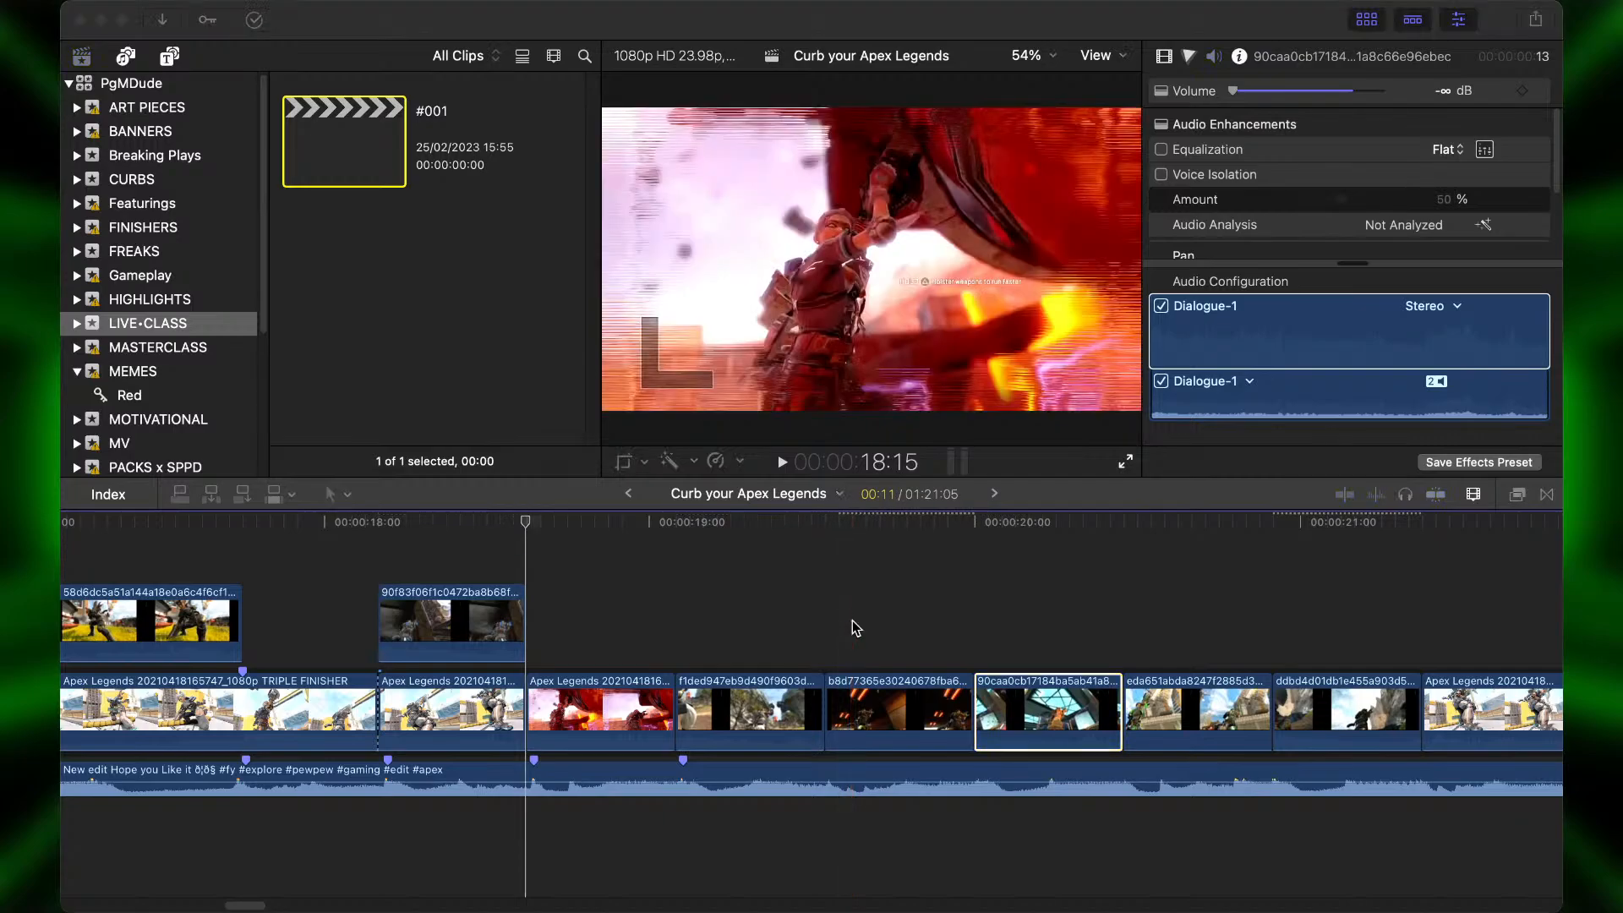
pyautogui.click(852, 620)
pyautogui.moveTo(440, 620); pyautogui.dragTo(1090, 641)
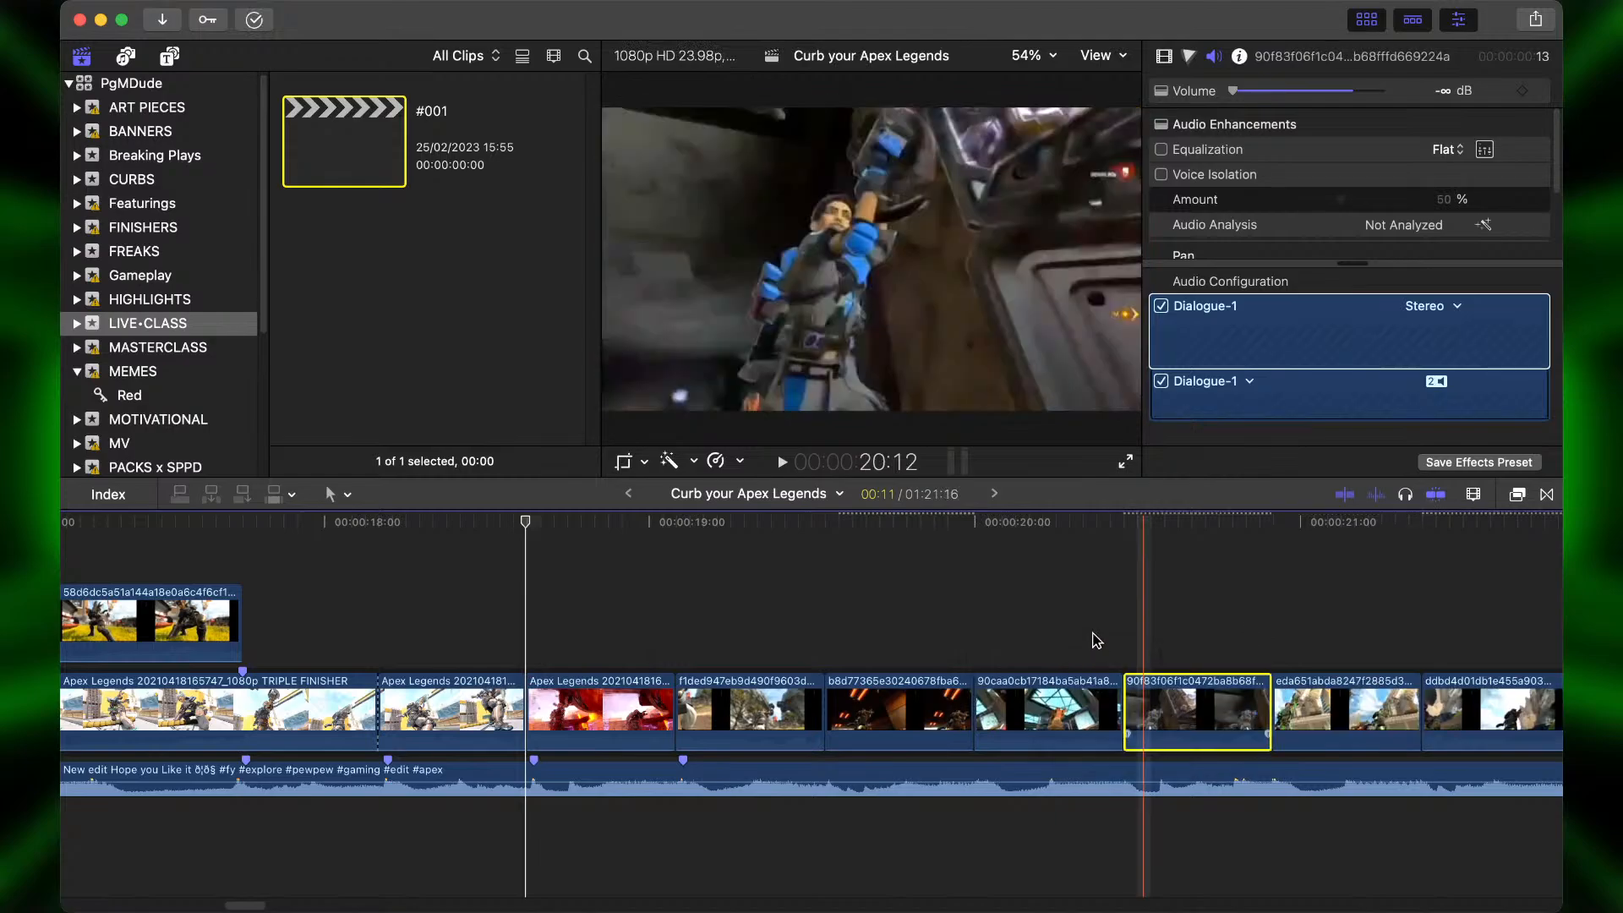
# Play back the run of short finisher clips in the primary storyline to check its rhythm against the music.
pyautogui.press('space')
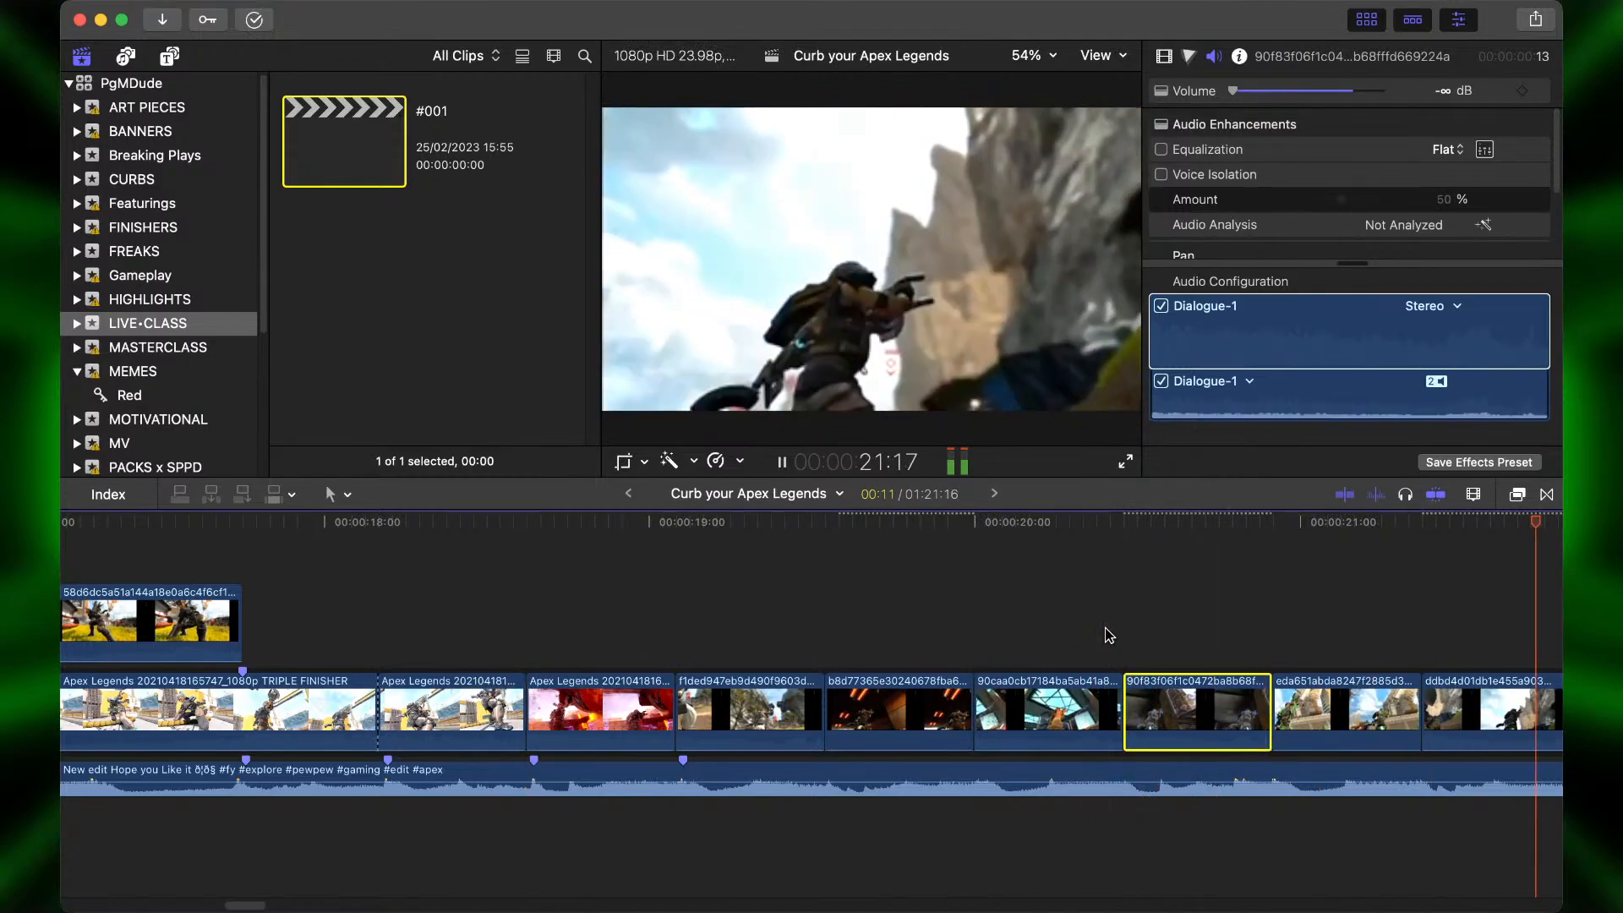
pyautogui.press('space')
pyautogui.press('super+minus')
pyautogui.hscroll(-3, 1107, 634)
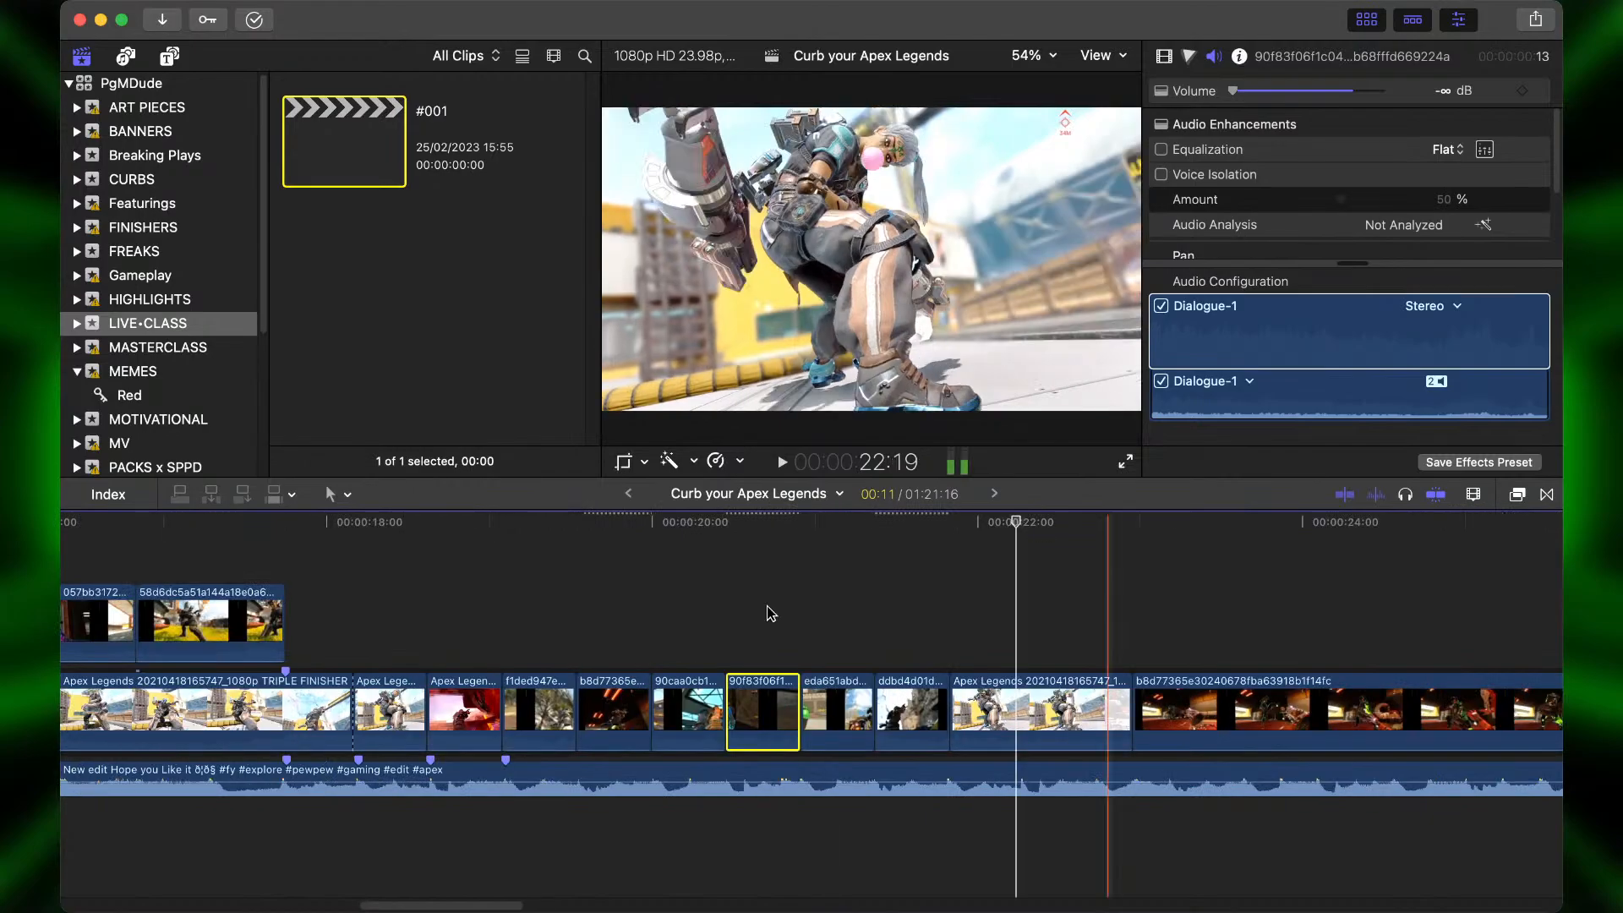
pyautogui.click(338, 607)
pyautogui.press('space')
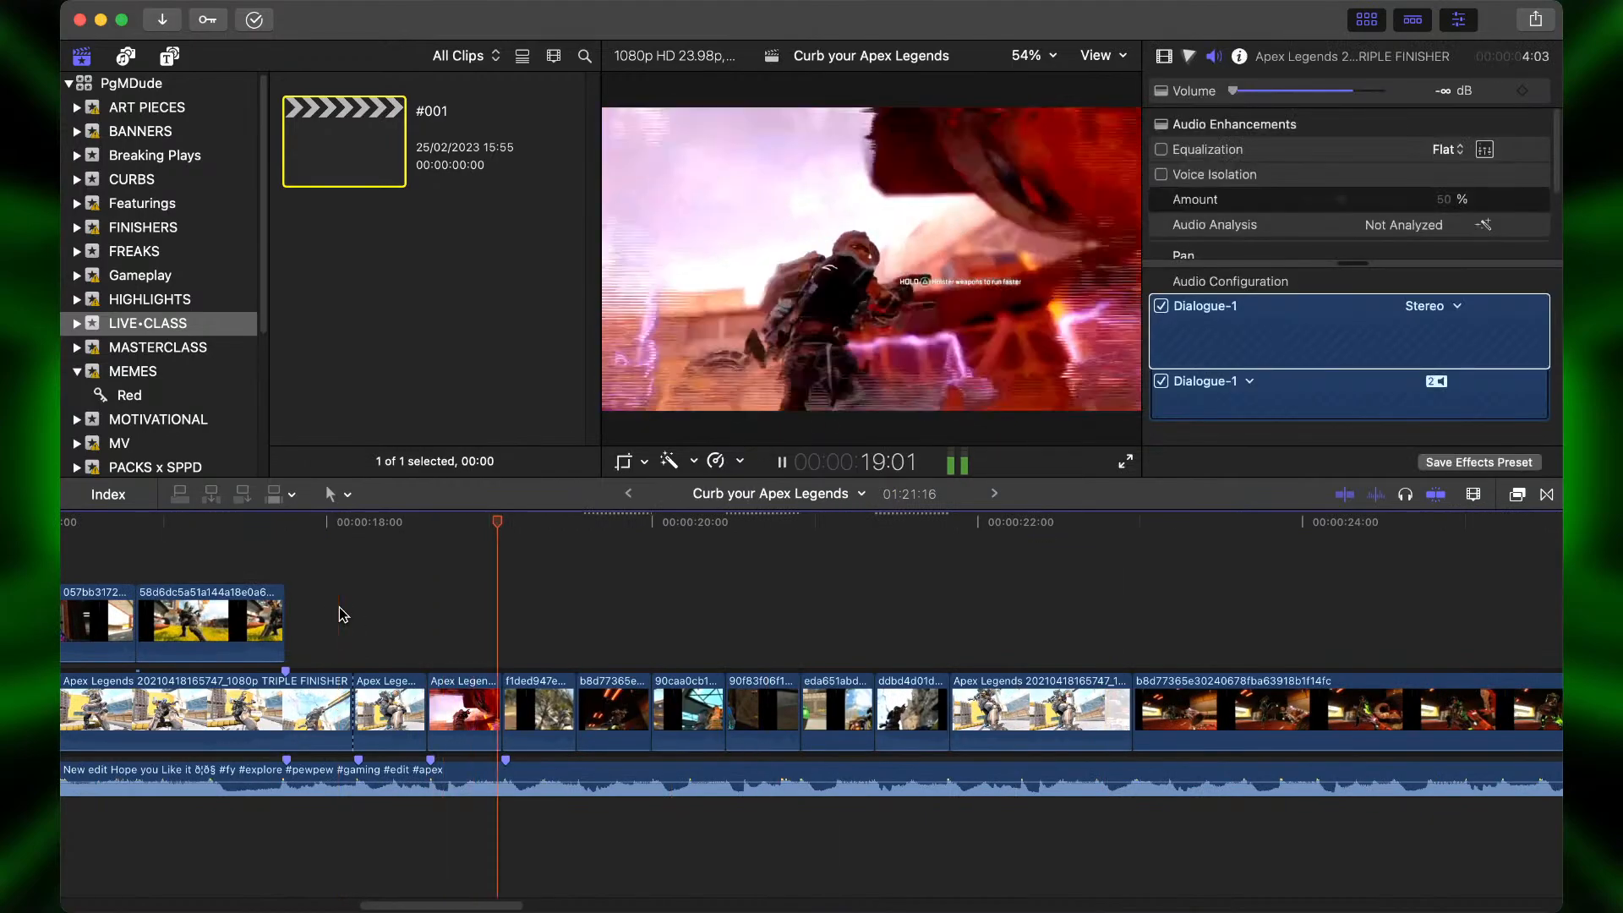
pyautogui.click(242, 560)
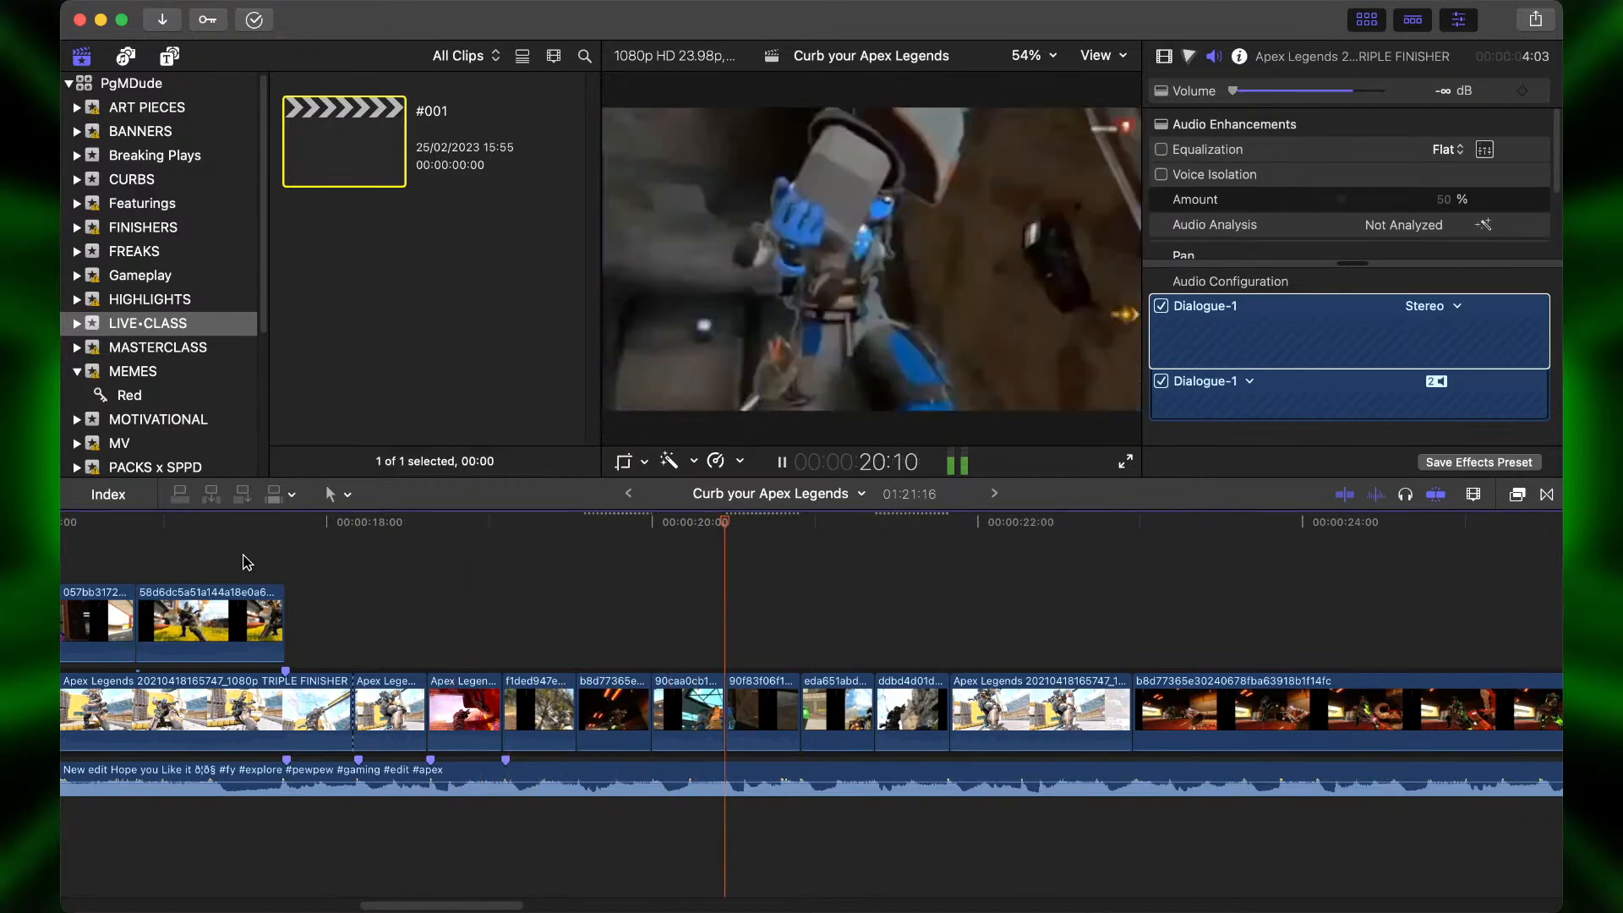
pyautogui.press('space')
# Delete the short TRIPLE FINISHER clip between 18:04 and 18:15, just before the red finisher clip, from the primary storyline.
pyautogui.press('super+=')
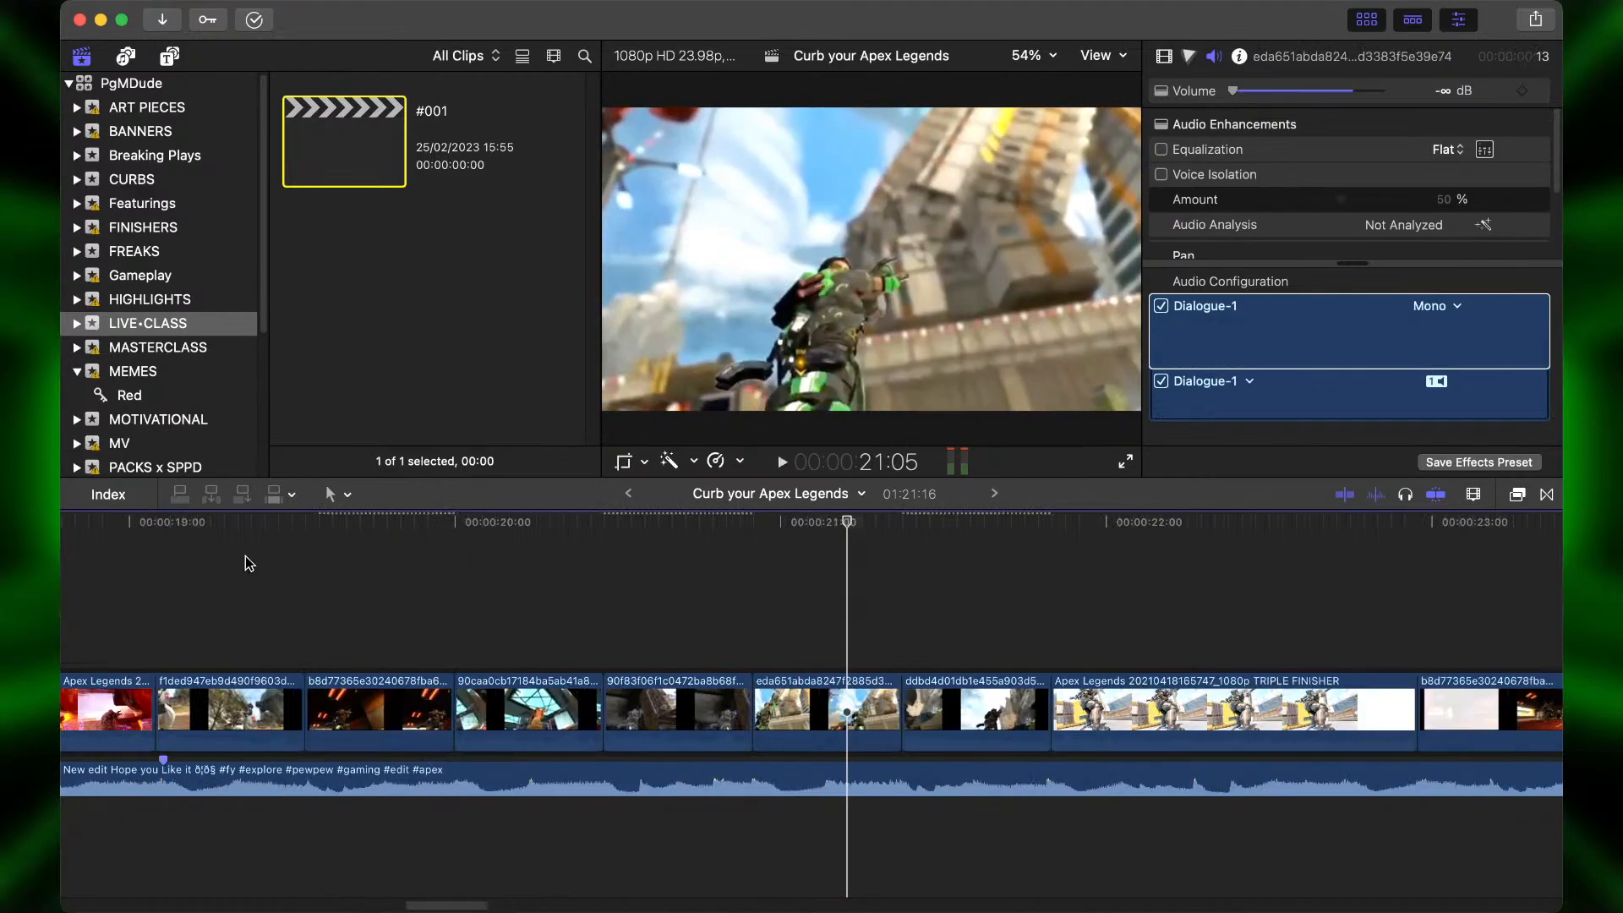
pyautogui.hscroll(-5, 299, 573)
pyautogui.hscroll(-3, 297, 571)
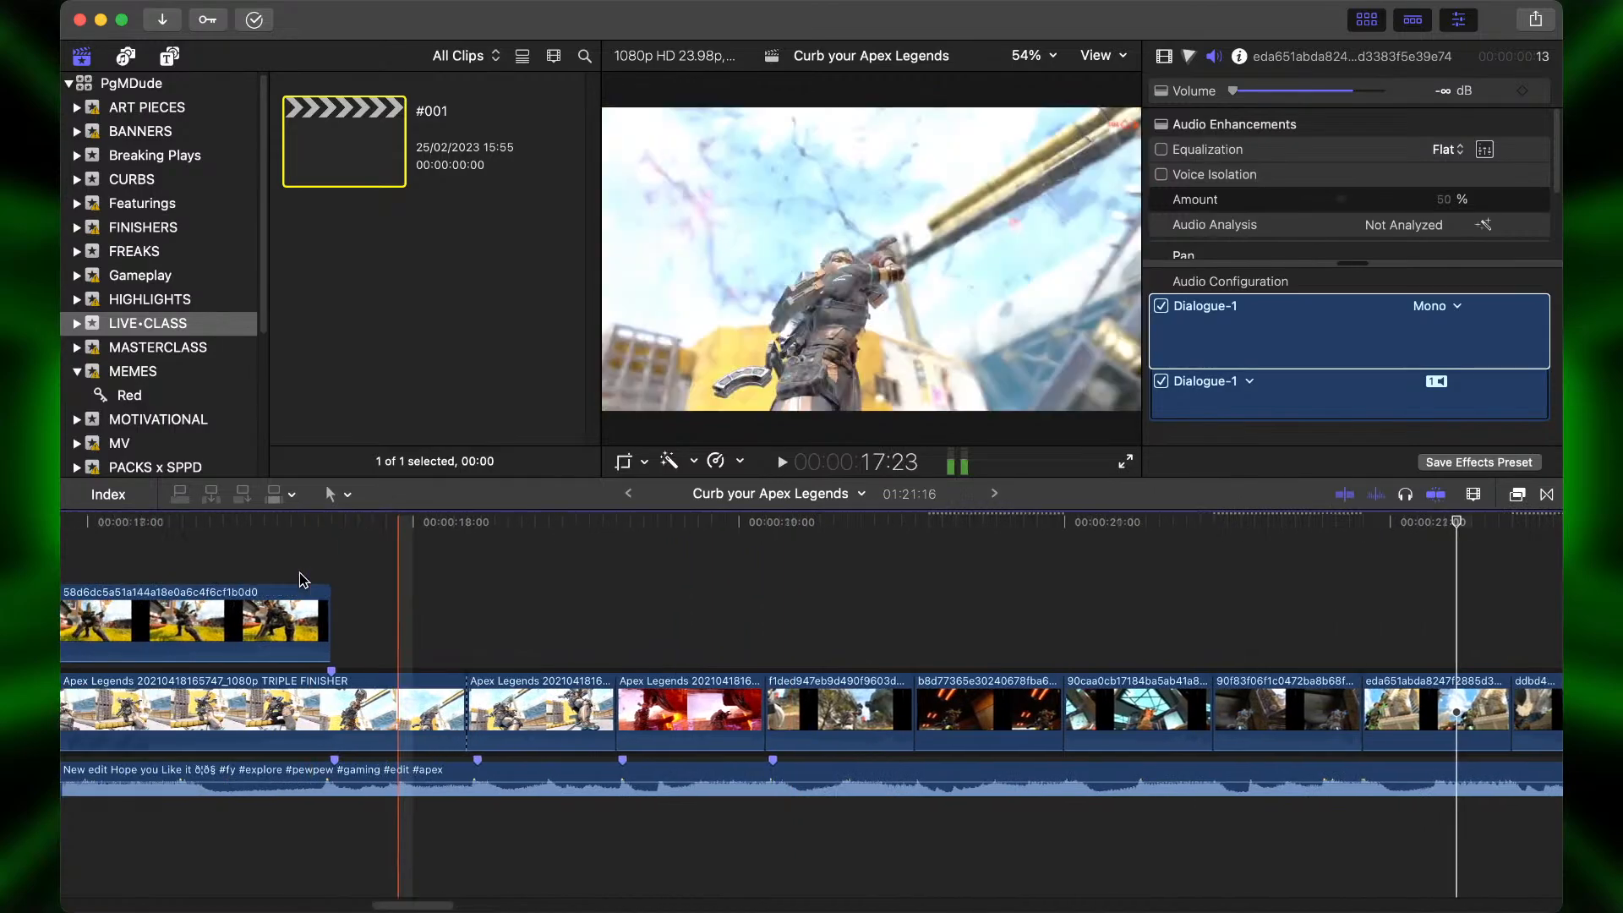
pyautogui.click(533, 705)
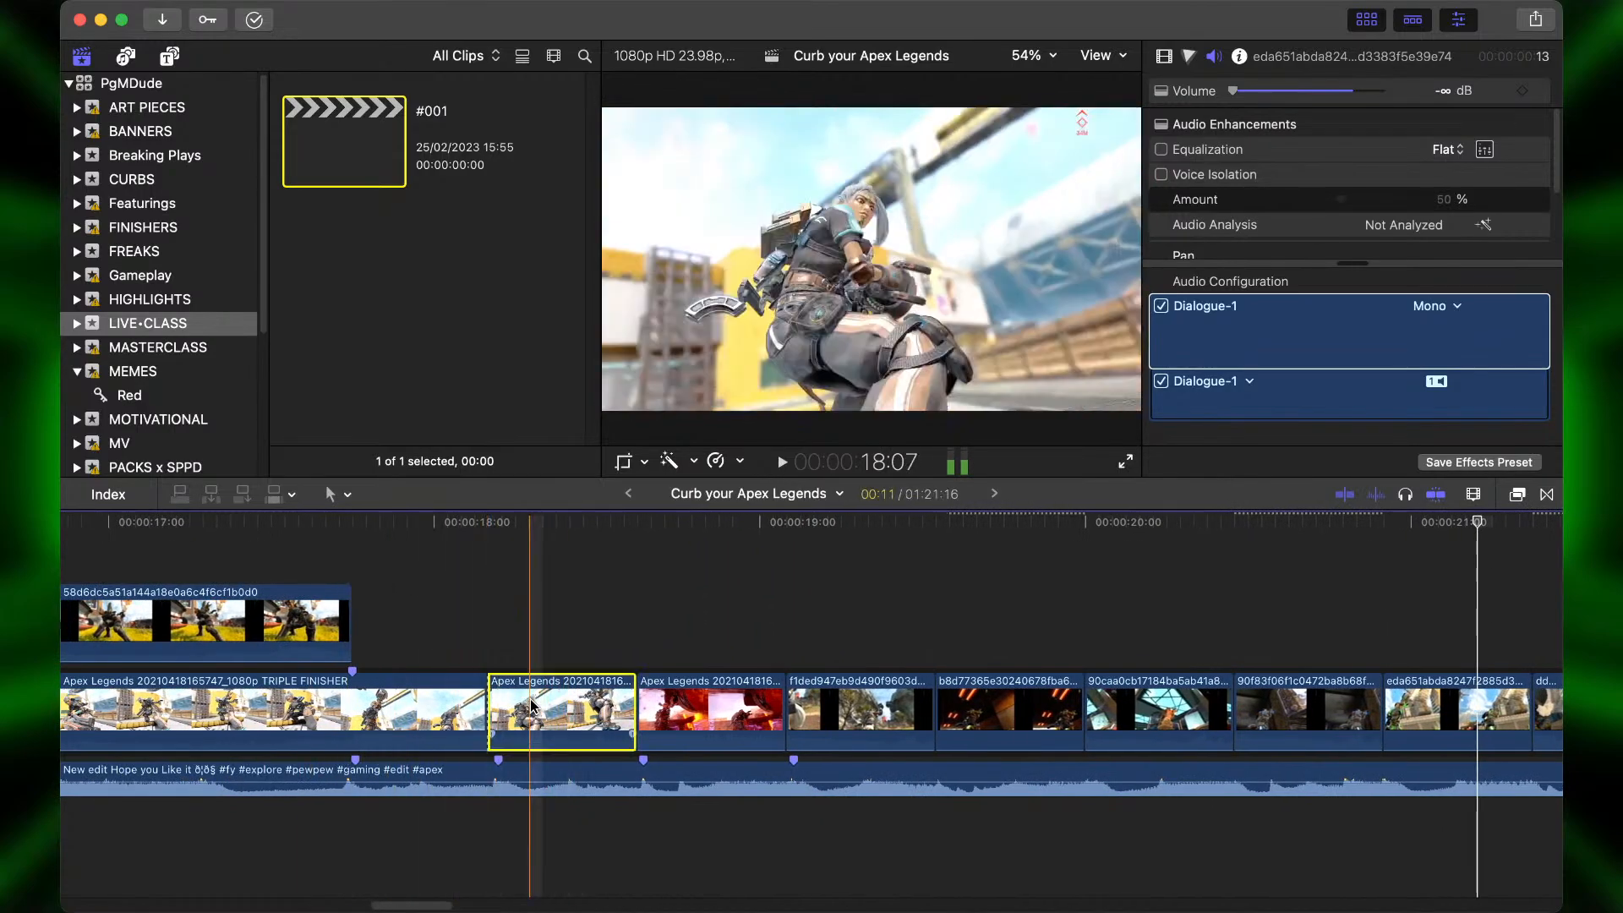
pyautogui.press('Delete')
# Replay the montage from about 17:04 through the short finisher clips to check the cuts against the beats.
pyautogui.click(273, 568)
pyautogui.press('space')
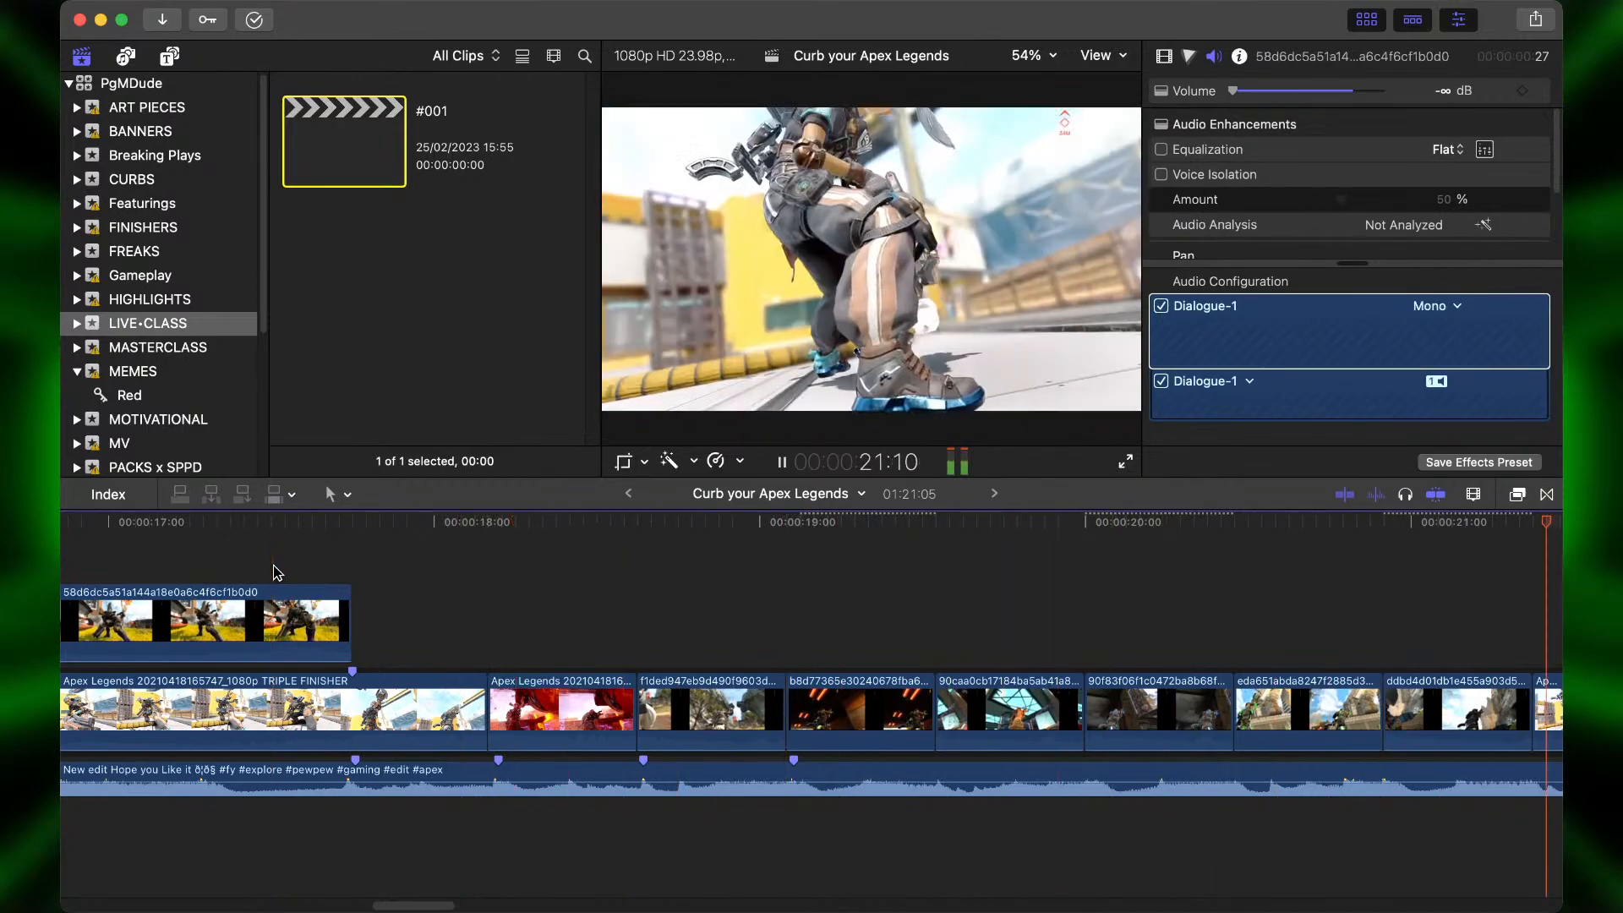
pyautogui.press('space')
pyautogui.click(279, 574)
pyautogui.hscroll(-2, 279, 573)
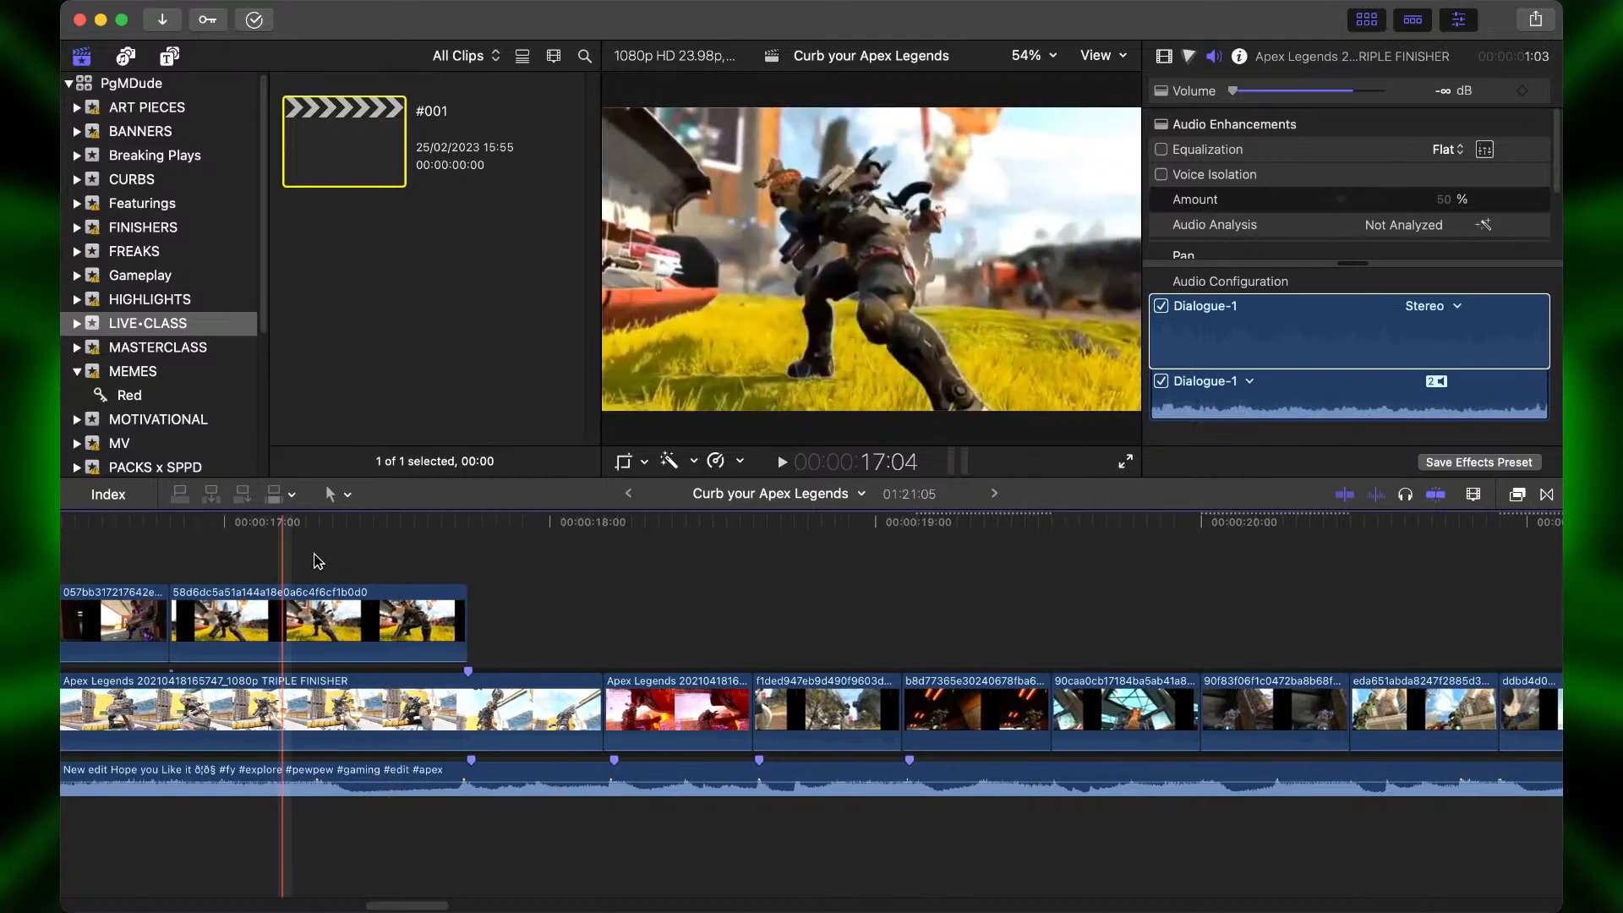
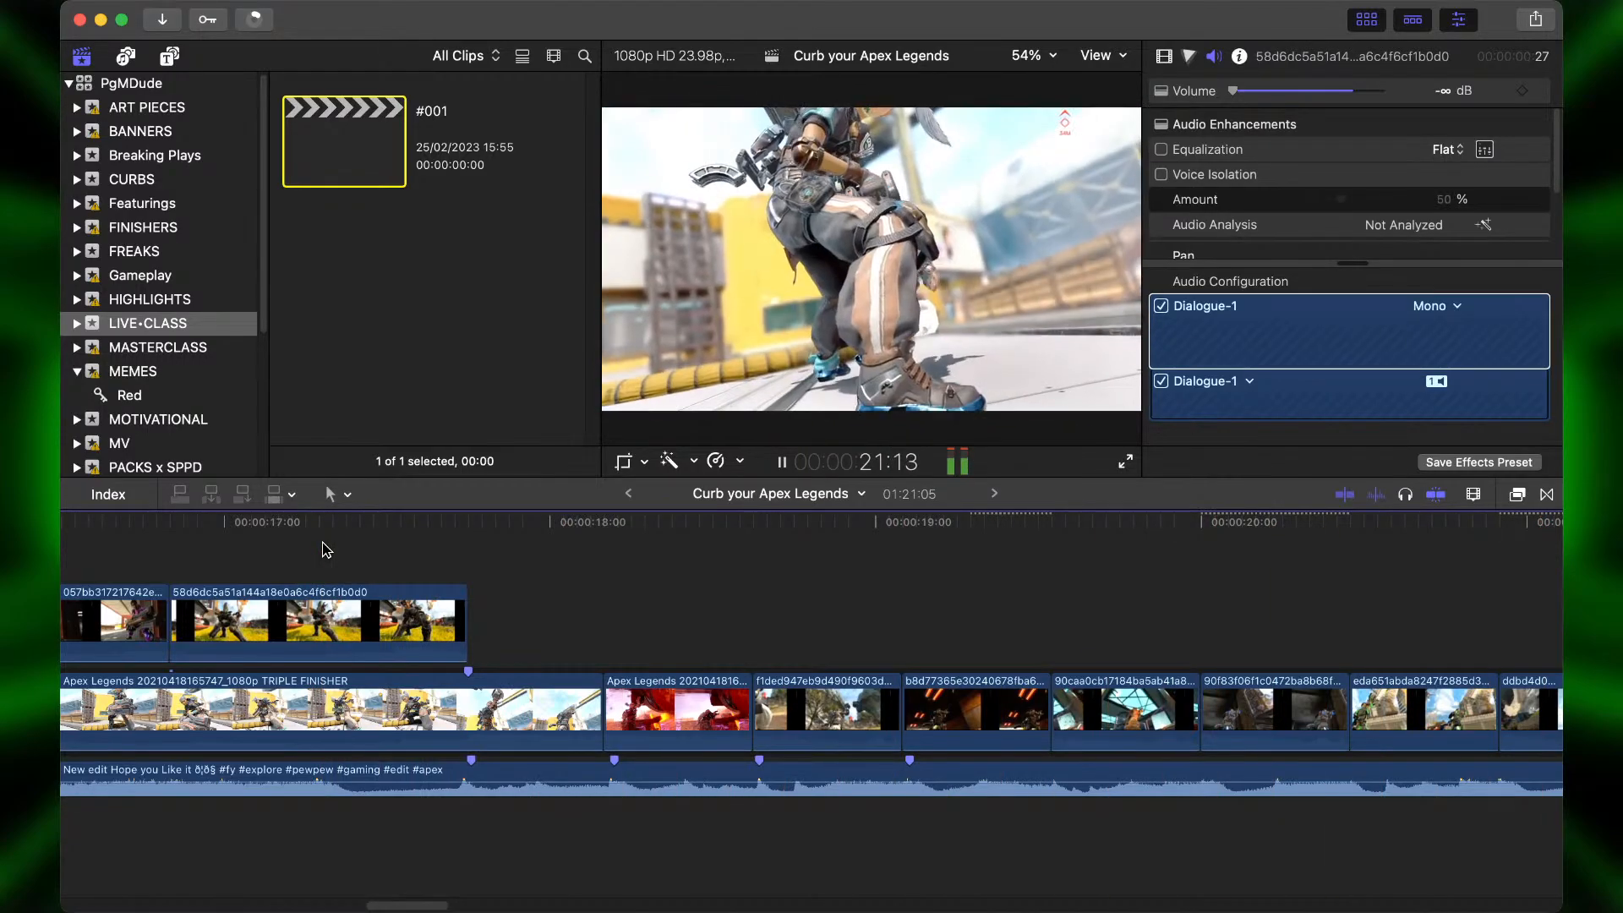
pyautogui.press('space')
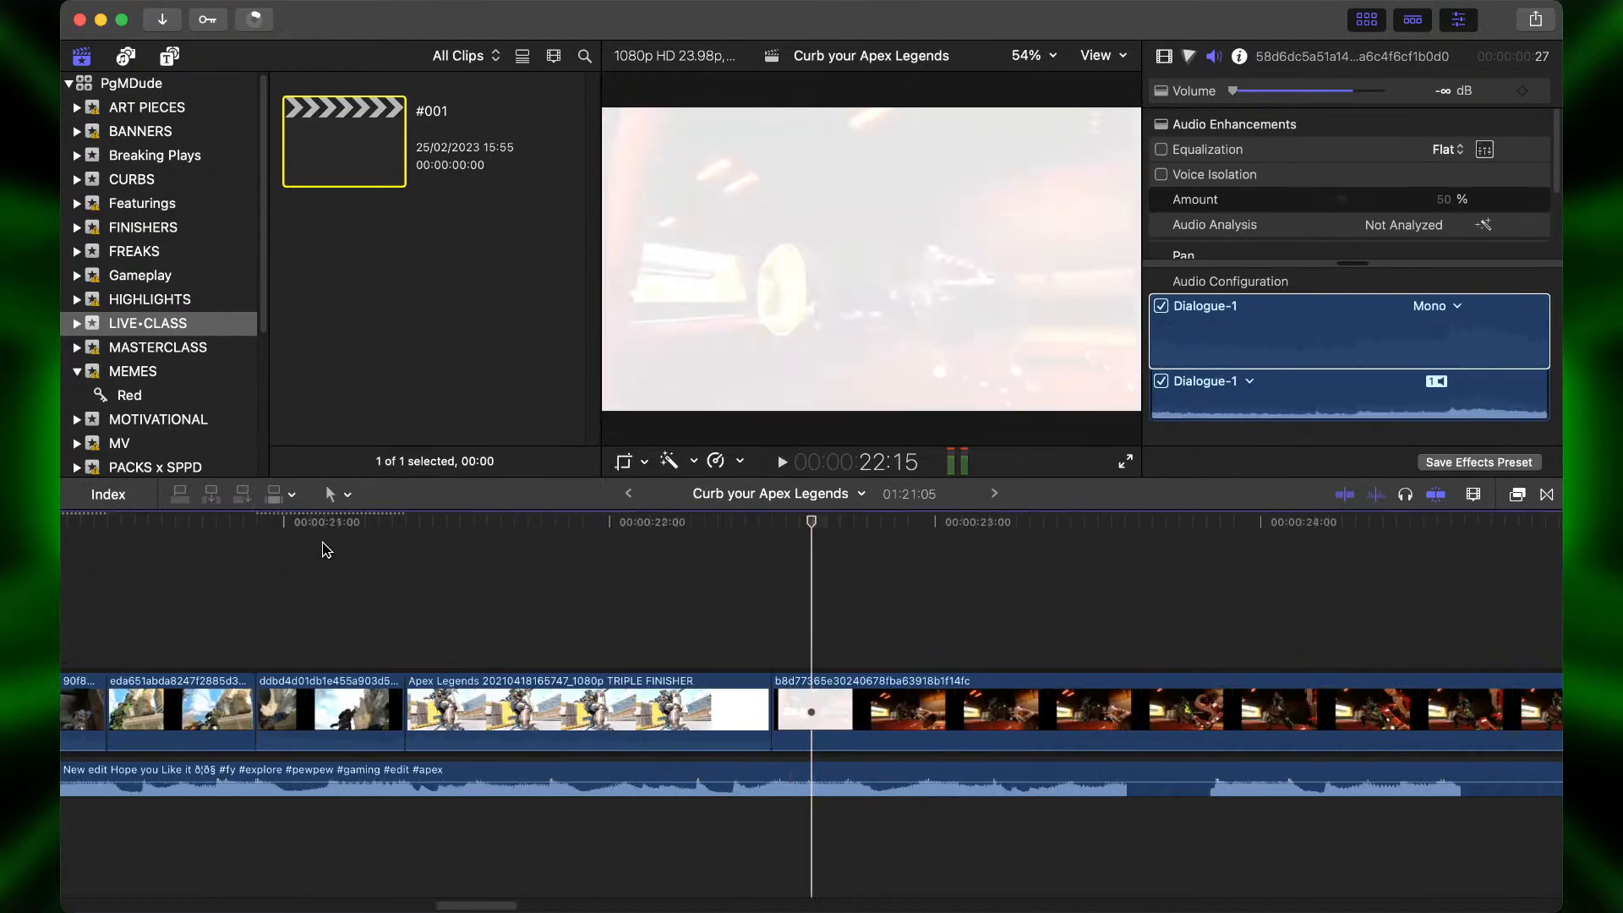
pyautogui.press('super+minus')
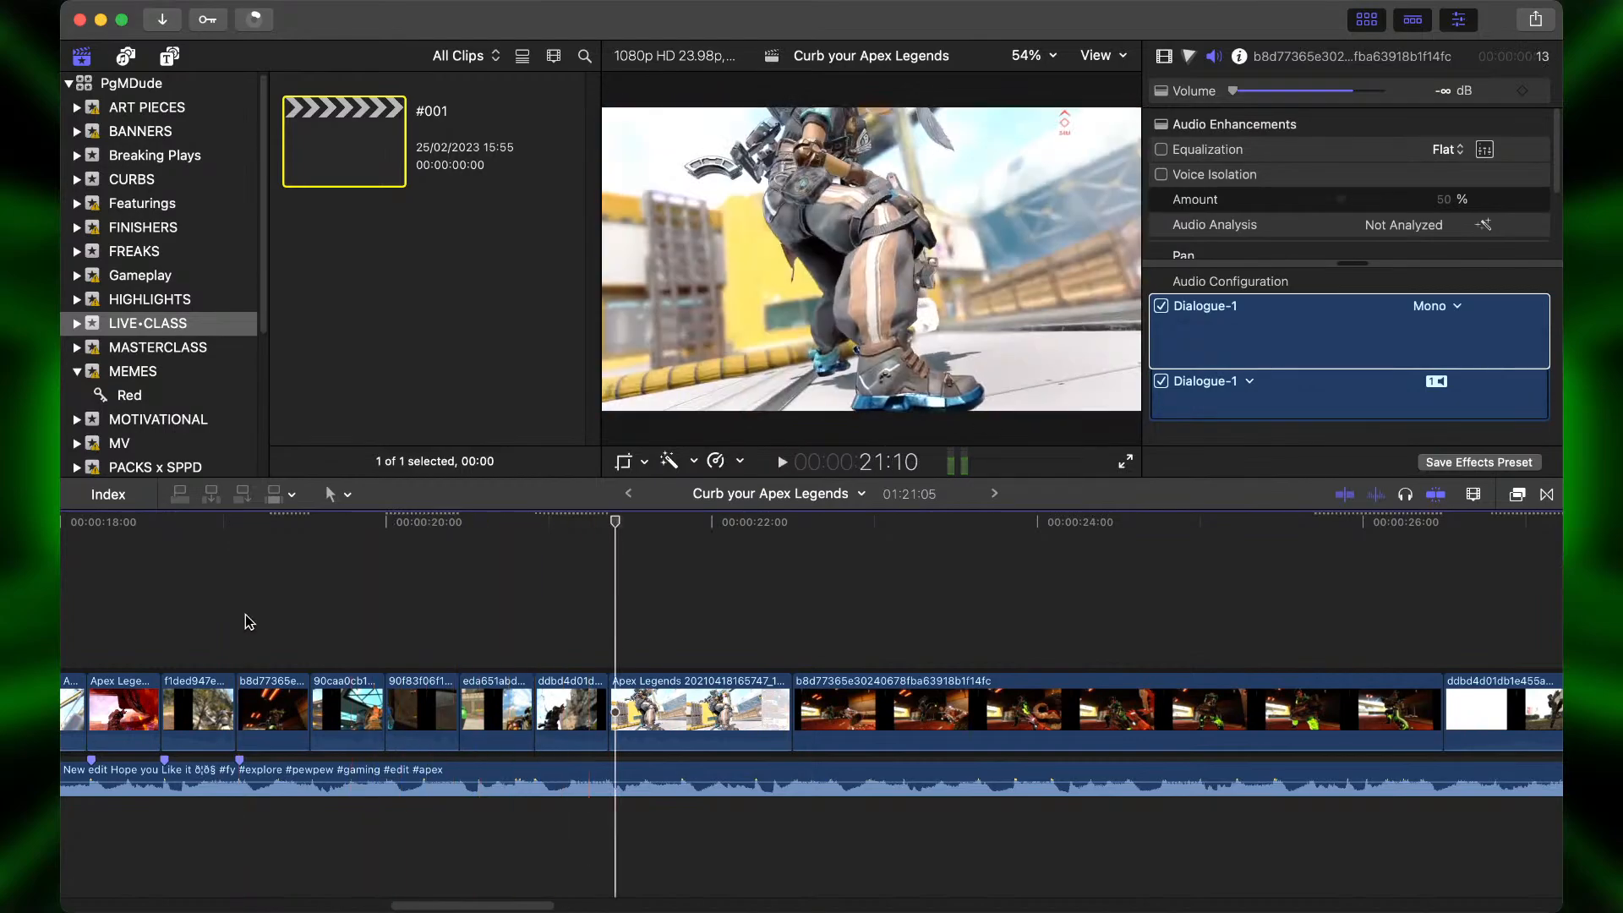
# Add a marker to the music clip at 21:09, where the run of short finisher clips ends.
pyautogui.press('space')
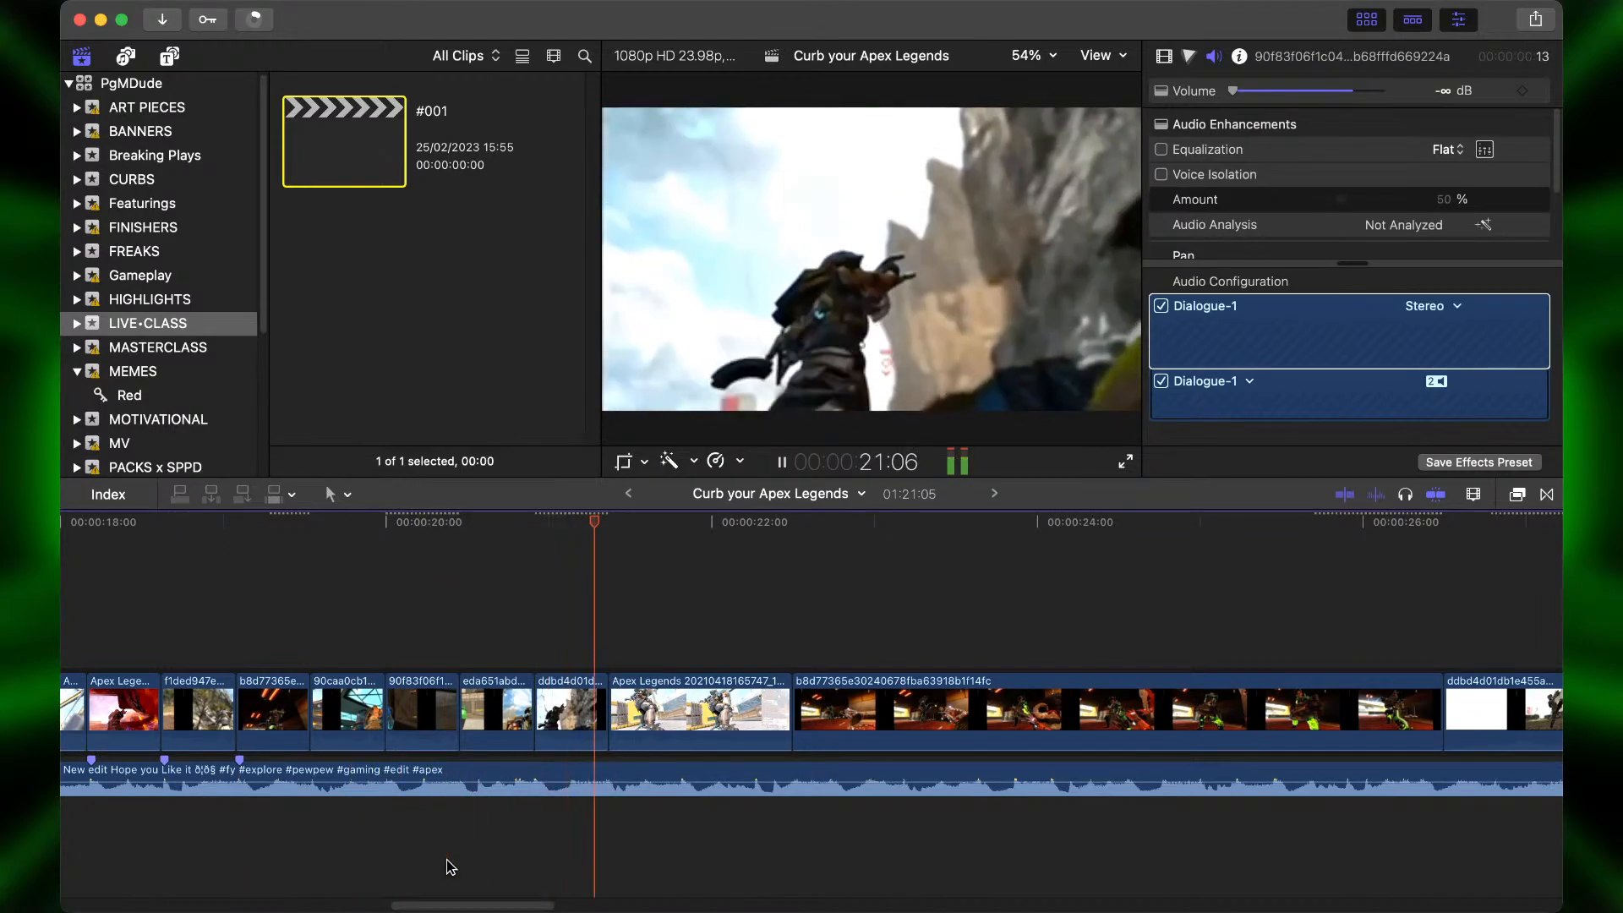
pyautogui.press('space')
pyautogui.press('Left')
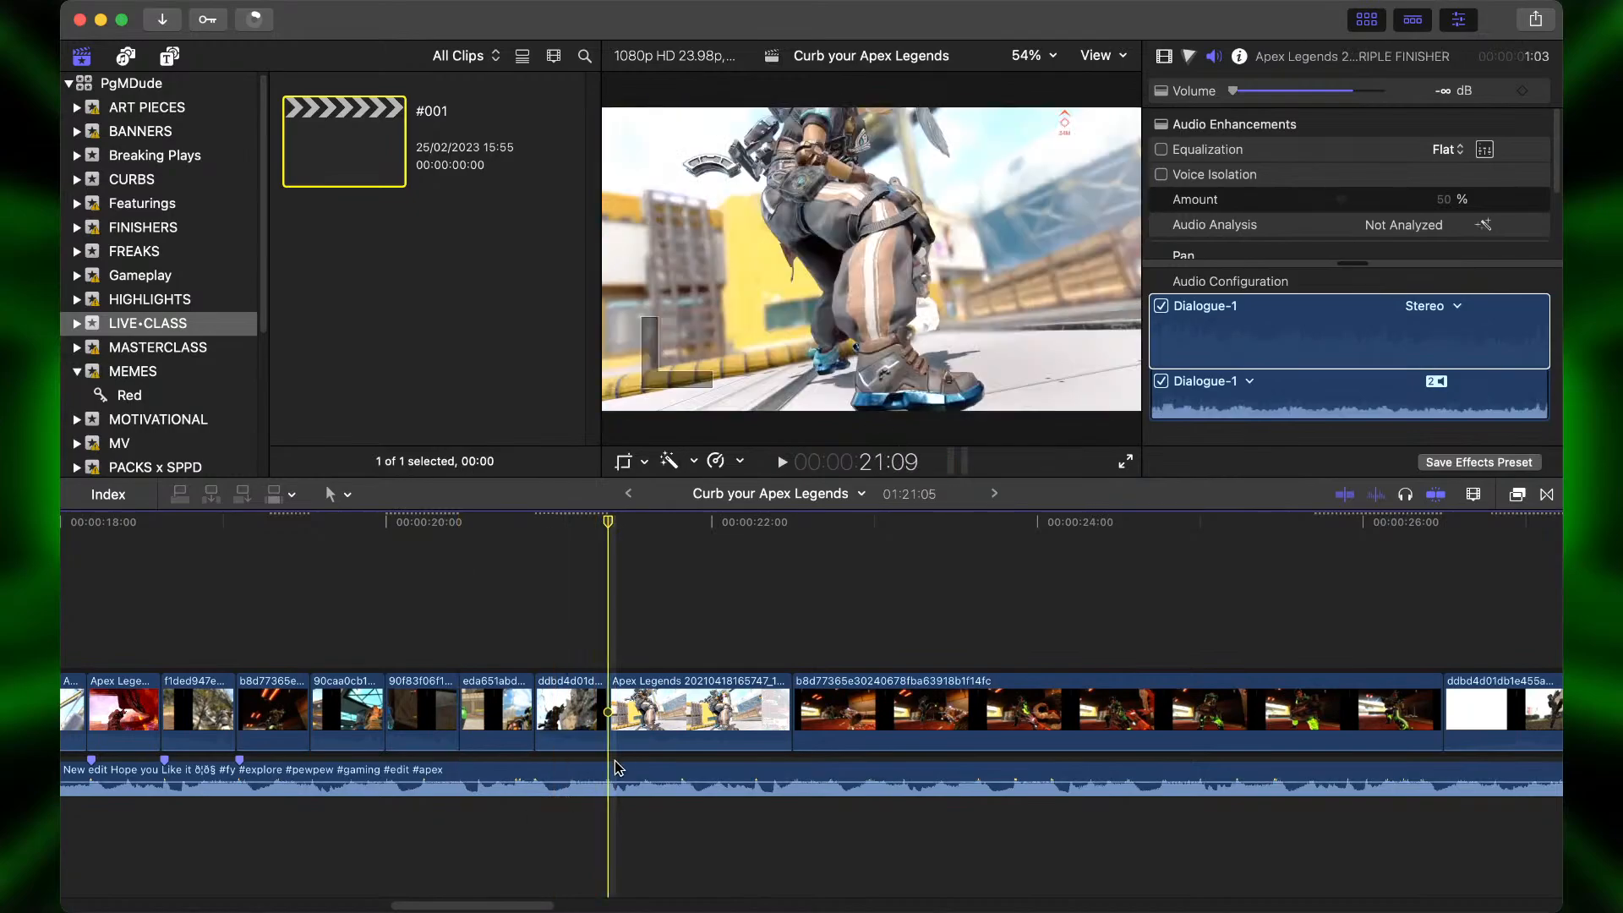
pyautogui.click(614, 775)
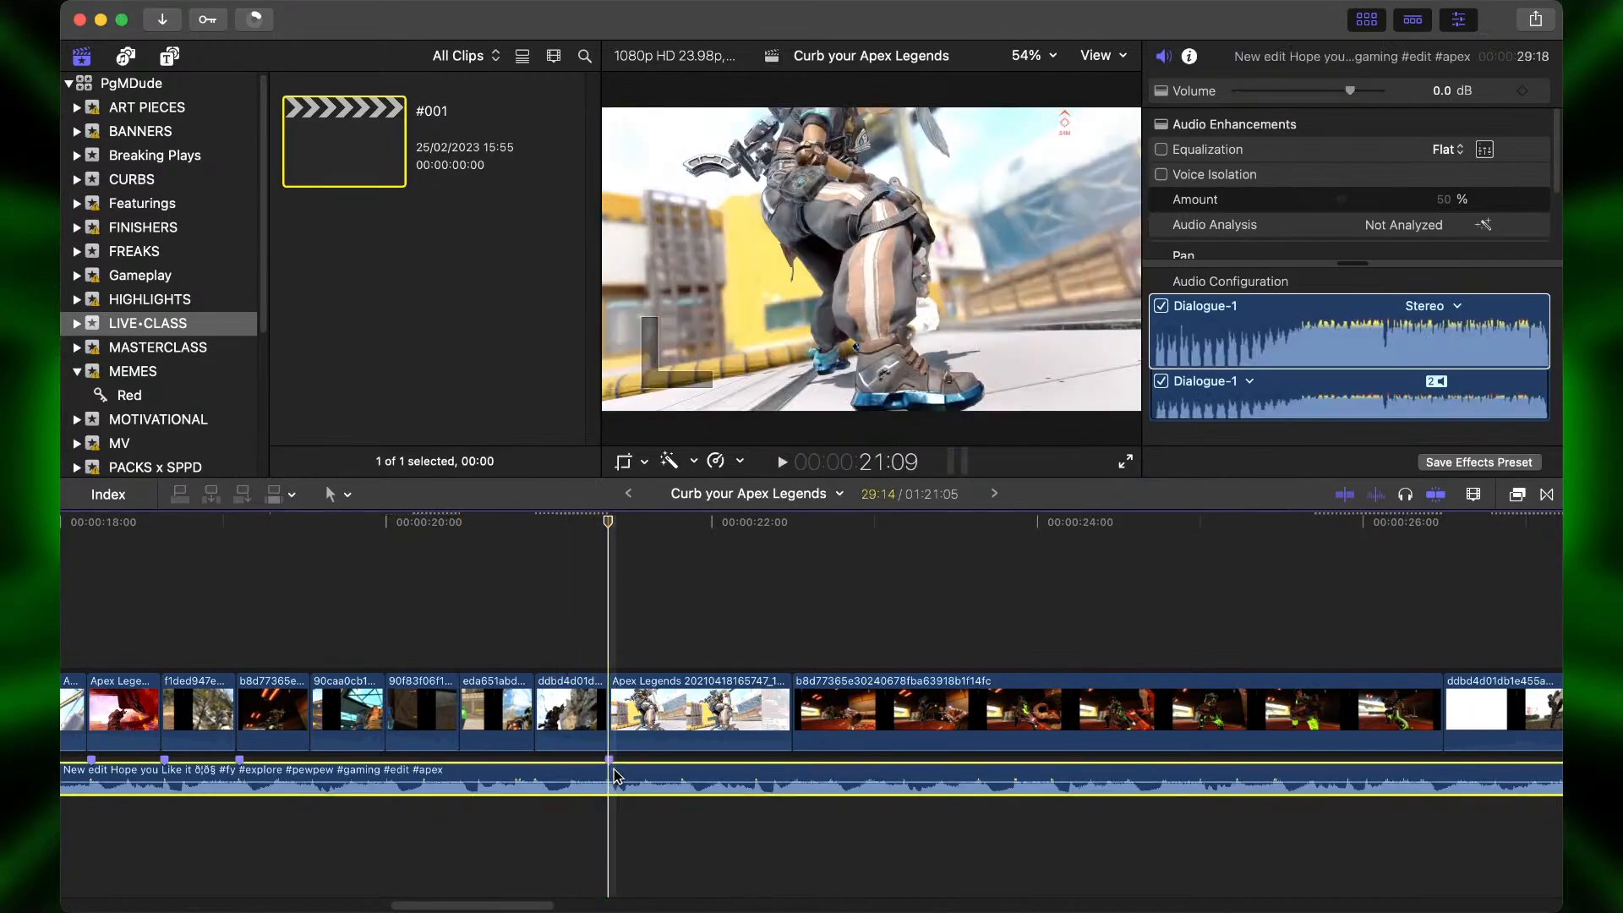
# Delete the TRIPLE FINISHER remainder after 21:09 and the long b8d77365 clip following it from the primary storyline.
pyautogui.click(681, 710)
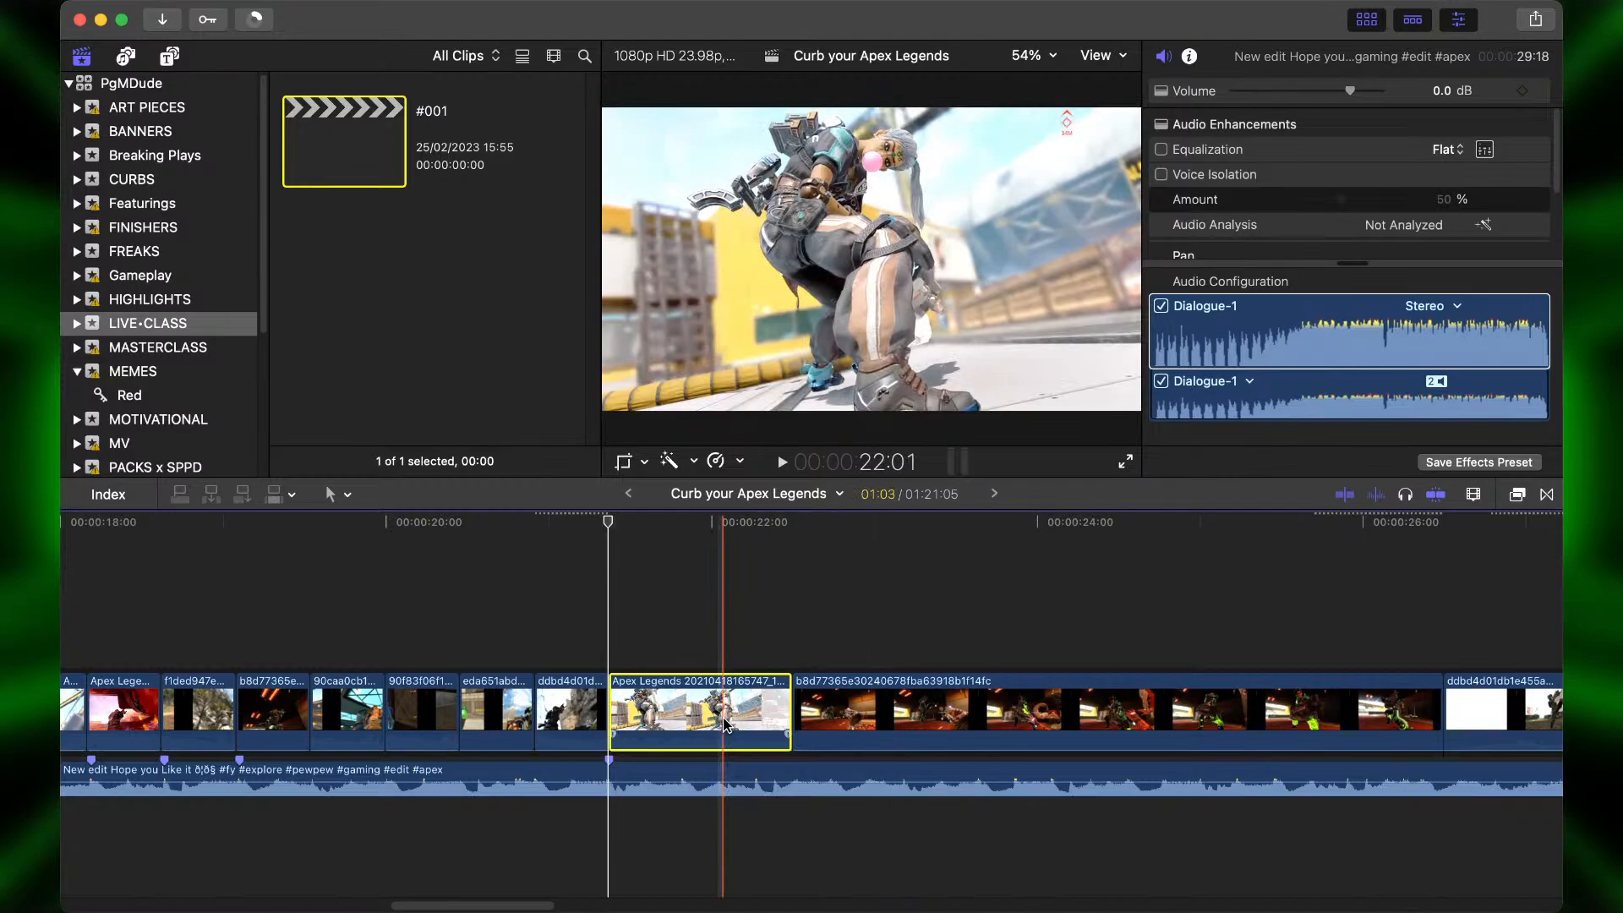
pyautogui.press('Delete')
pyautogui.click(771, 710)
pyautogui.press('Delete')
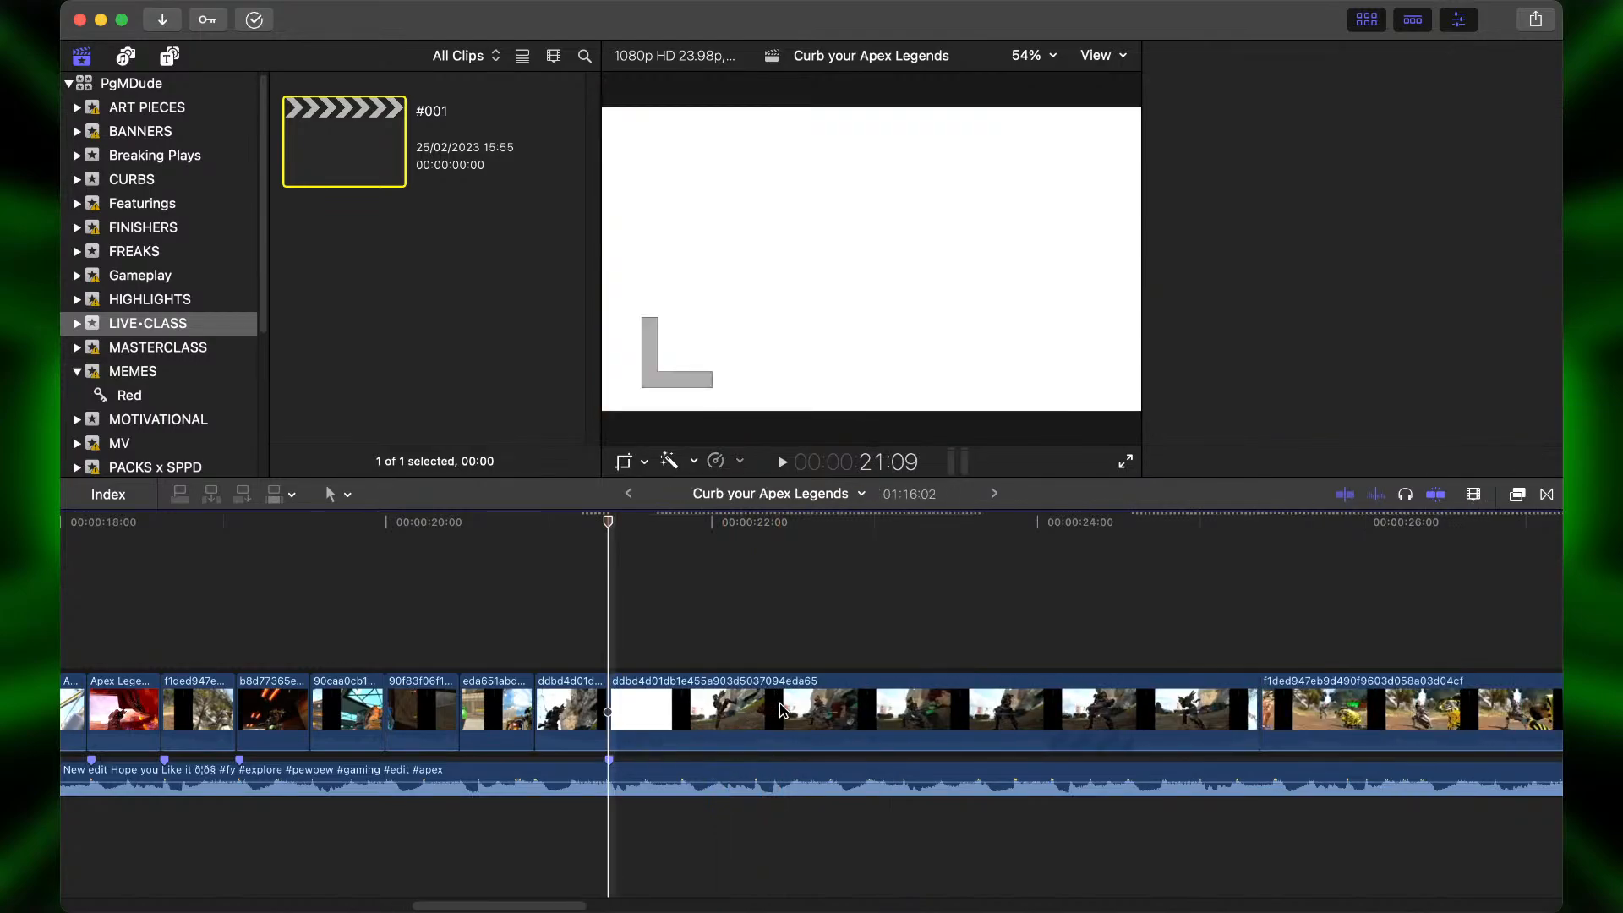
# Stack the long f1ded947 clip above the ddbd4d01 clip, starting at the 21:09 marker.
pyautogui.click(892, 713)
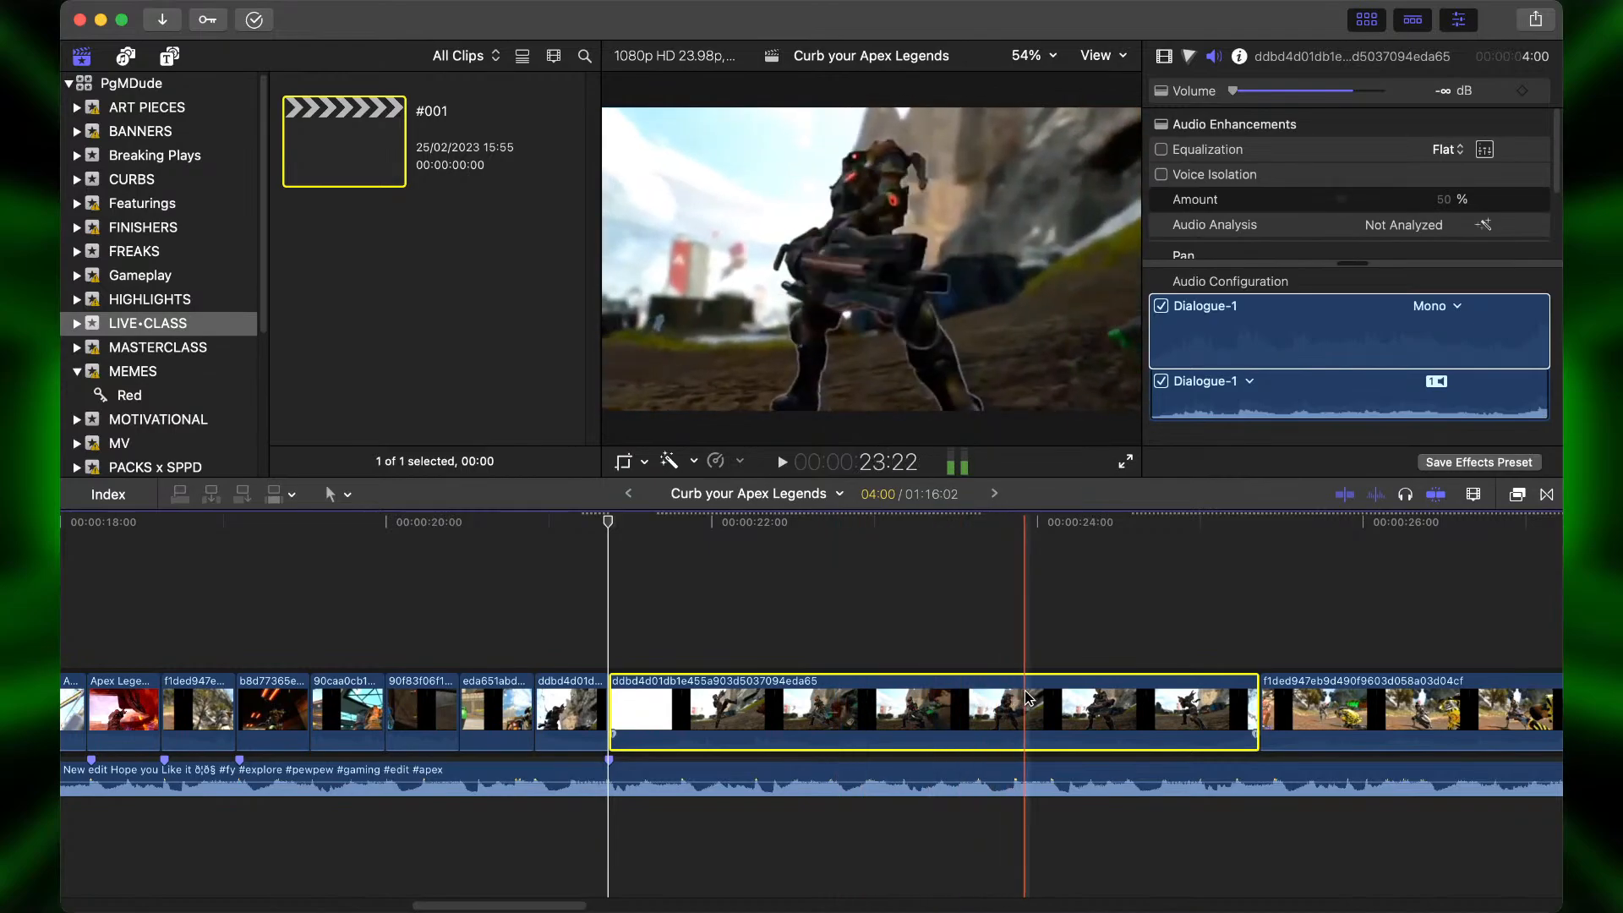
pyautogui.hscroll(5, 1027, 698)
pyautogui.moveTo(1060, 710); pyautogui.dragTo(427, 613)
pyautogui.hscroll(-5, 425, 610)
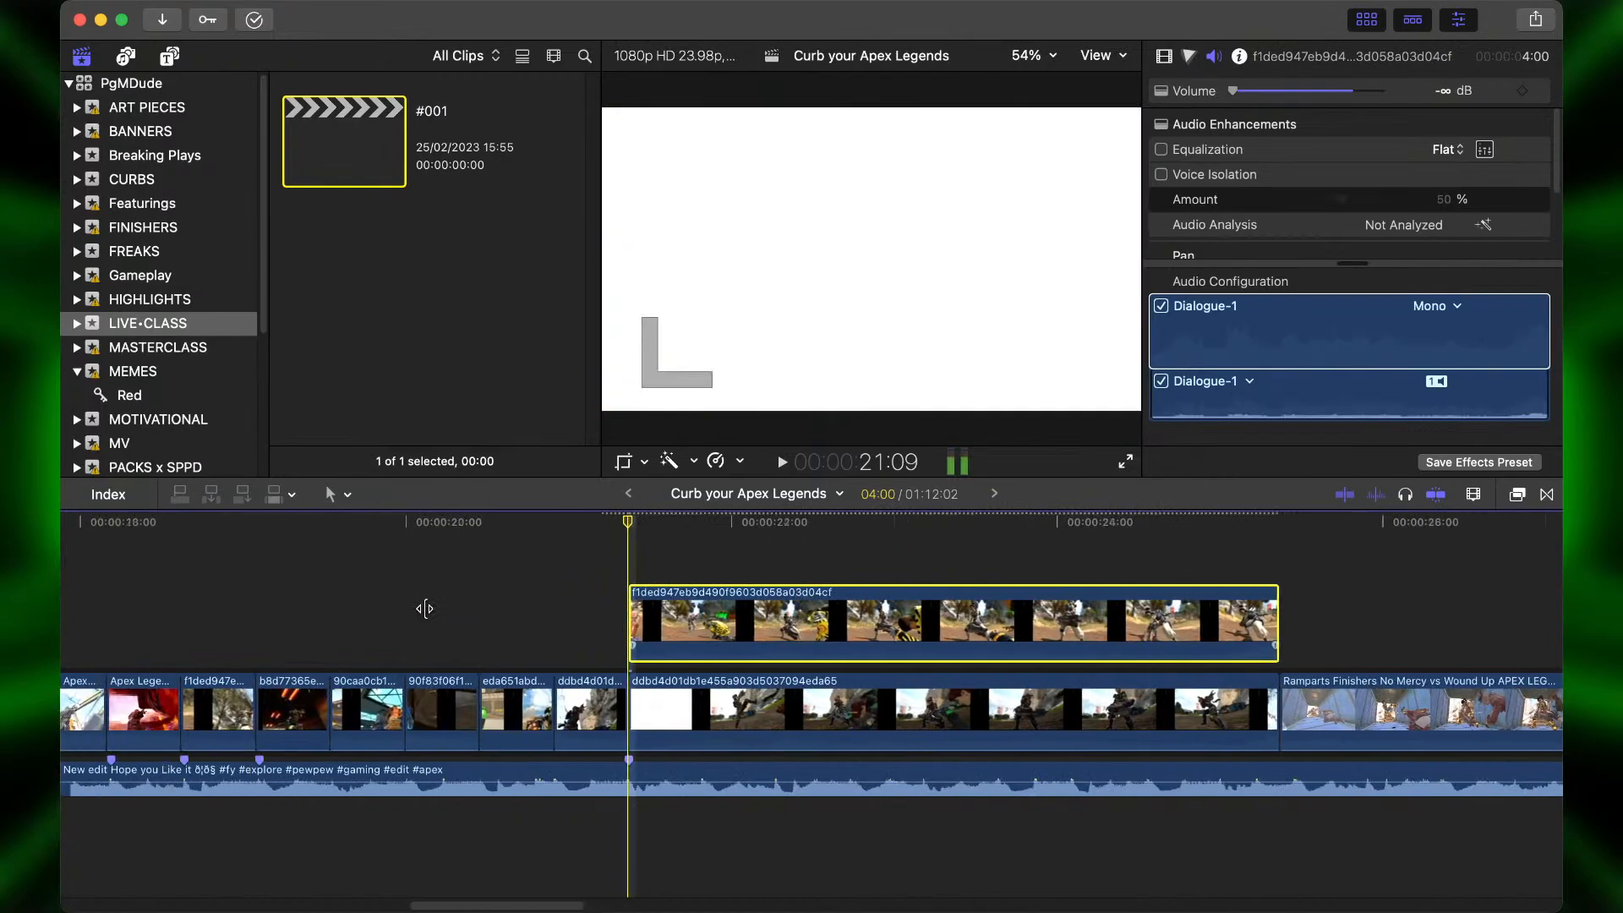
pyautogui.hscroll(-3, 177, 668)
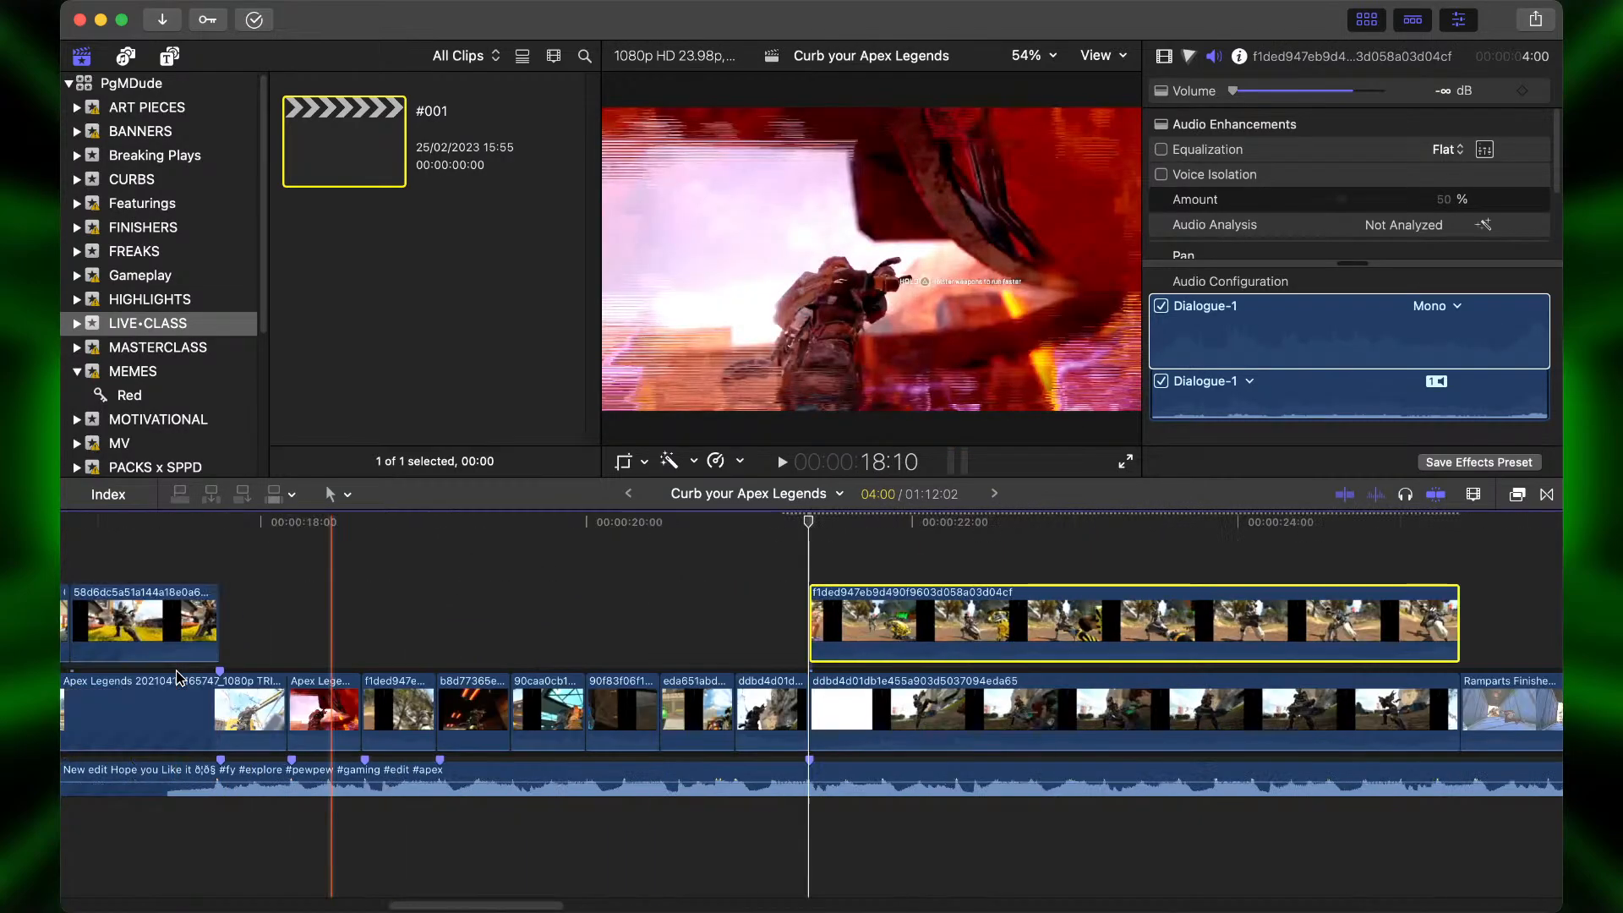
pyautogui.hscroll(-3, 178, 676)
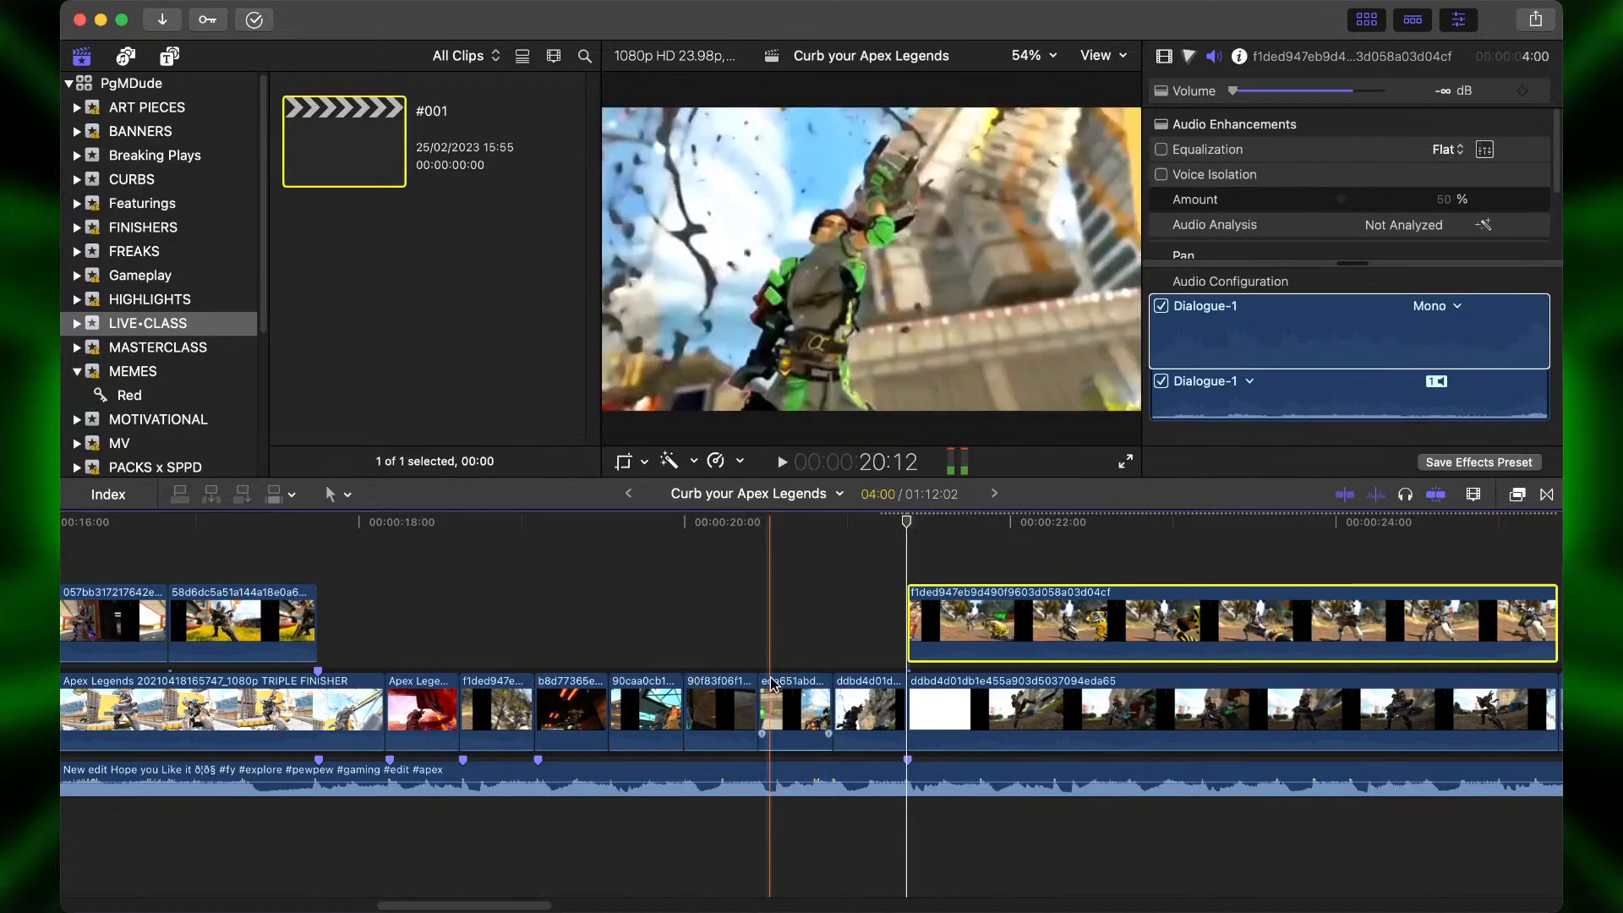
# Stack two Ramparts Finishers No Mercy vs Wound Up clips above the ddbd4d01 clip near 21:09, starting the upper one at the marker.
pyautogui.hscroll(8, 761, 702)
pyautogui.moveTo(1374, 706); pyautogui.dragTo(661, 605)
pyautogui.moveTo(652, 539); pyautogui.dragTo(679, 547)
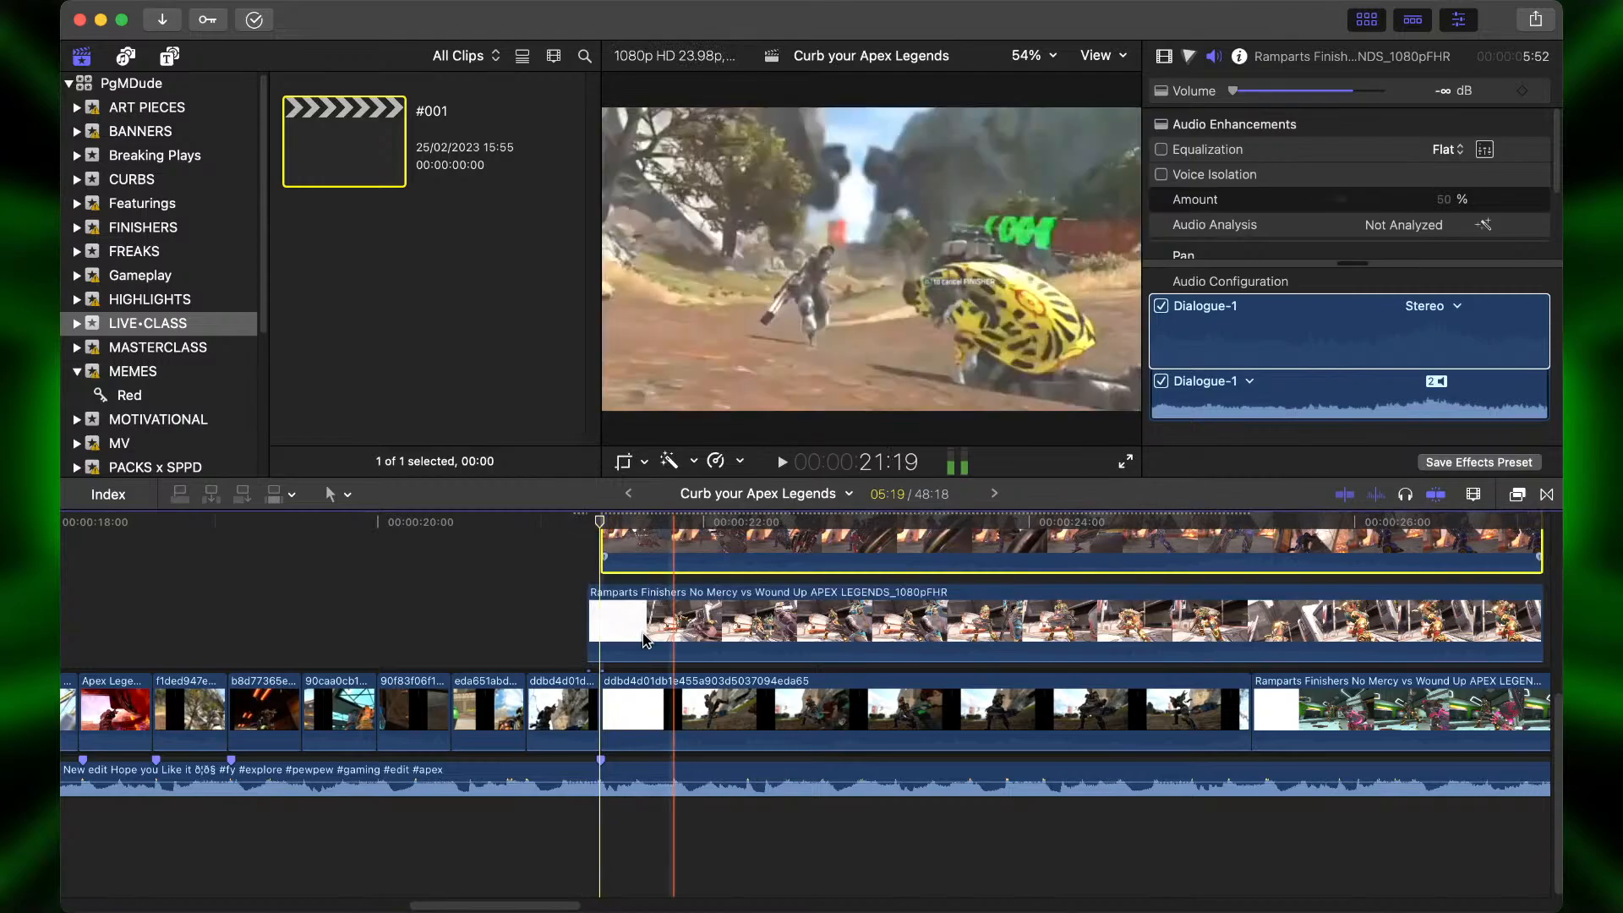
# Align the lowest stacked Ramparts Finishers clip with the 21:09 marker and stack the next Ramparts Finishers clip at the same point.
pyautogui.moveTo(654, 634); pyautogui.dragTo(665, 632)
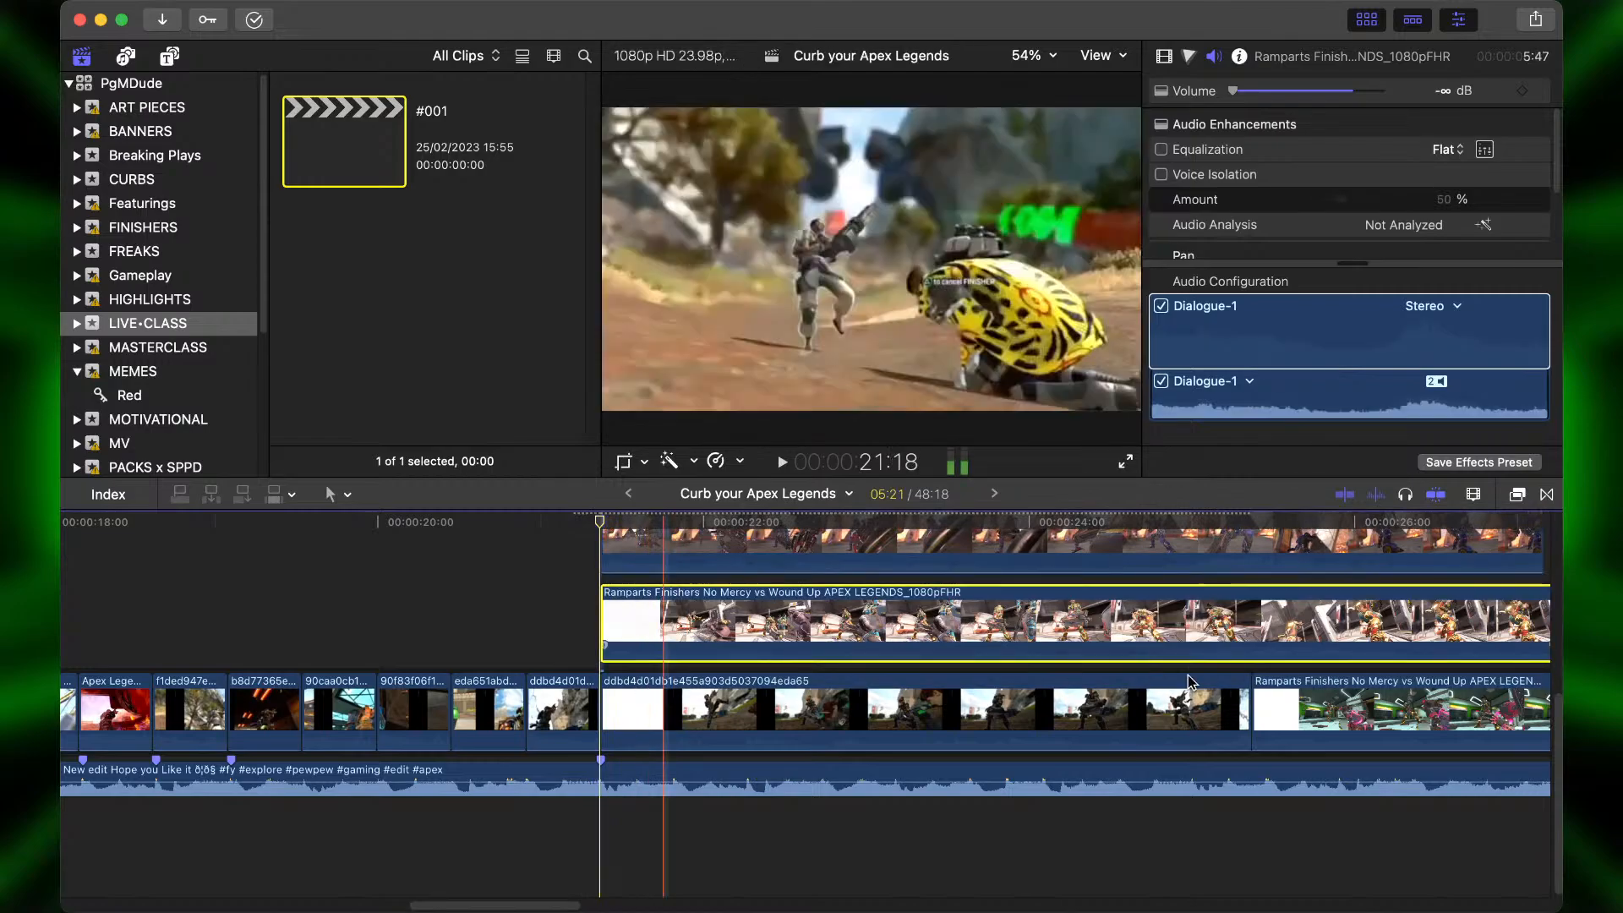
pyautogui.moveTo(1314, 694); pyautogui.dragTo(662, 618)
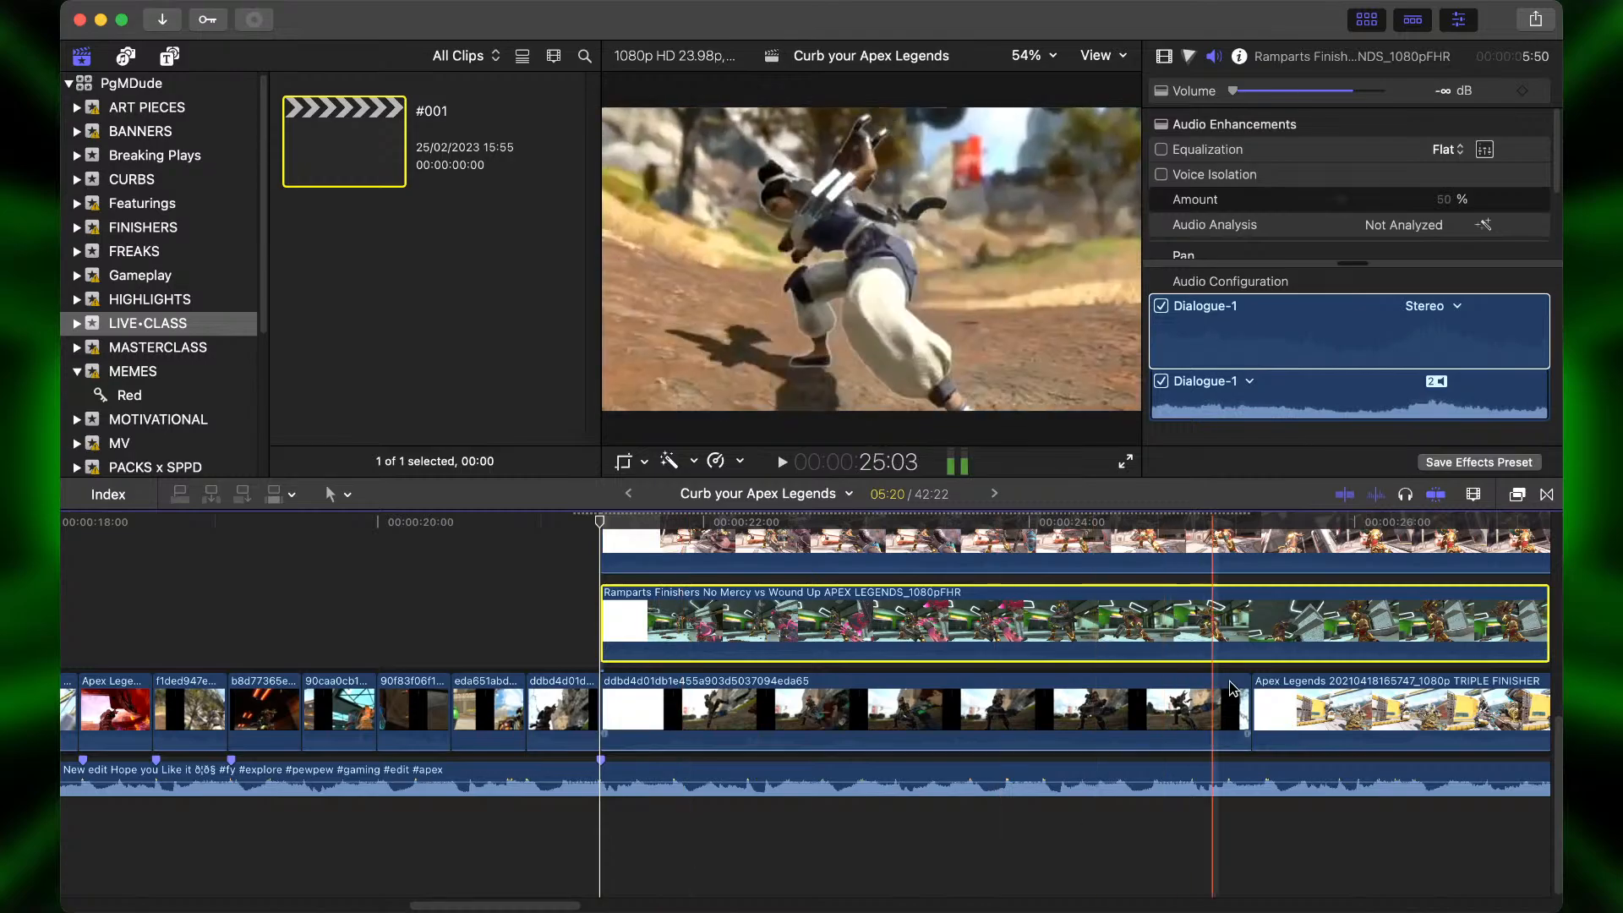
# Delete the yellow TRIPLE FINISHER clip and clear the clips remaining after the ddbd4d01 clip in the primary storyline.
pyautogui.moveTo(1284, 708); pyautogui.dragTo(839, 662)
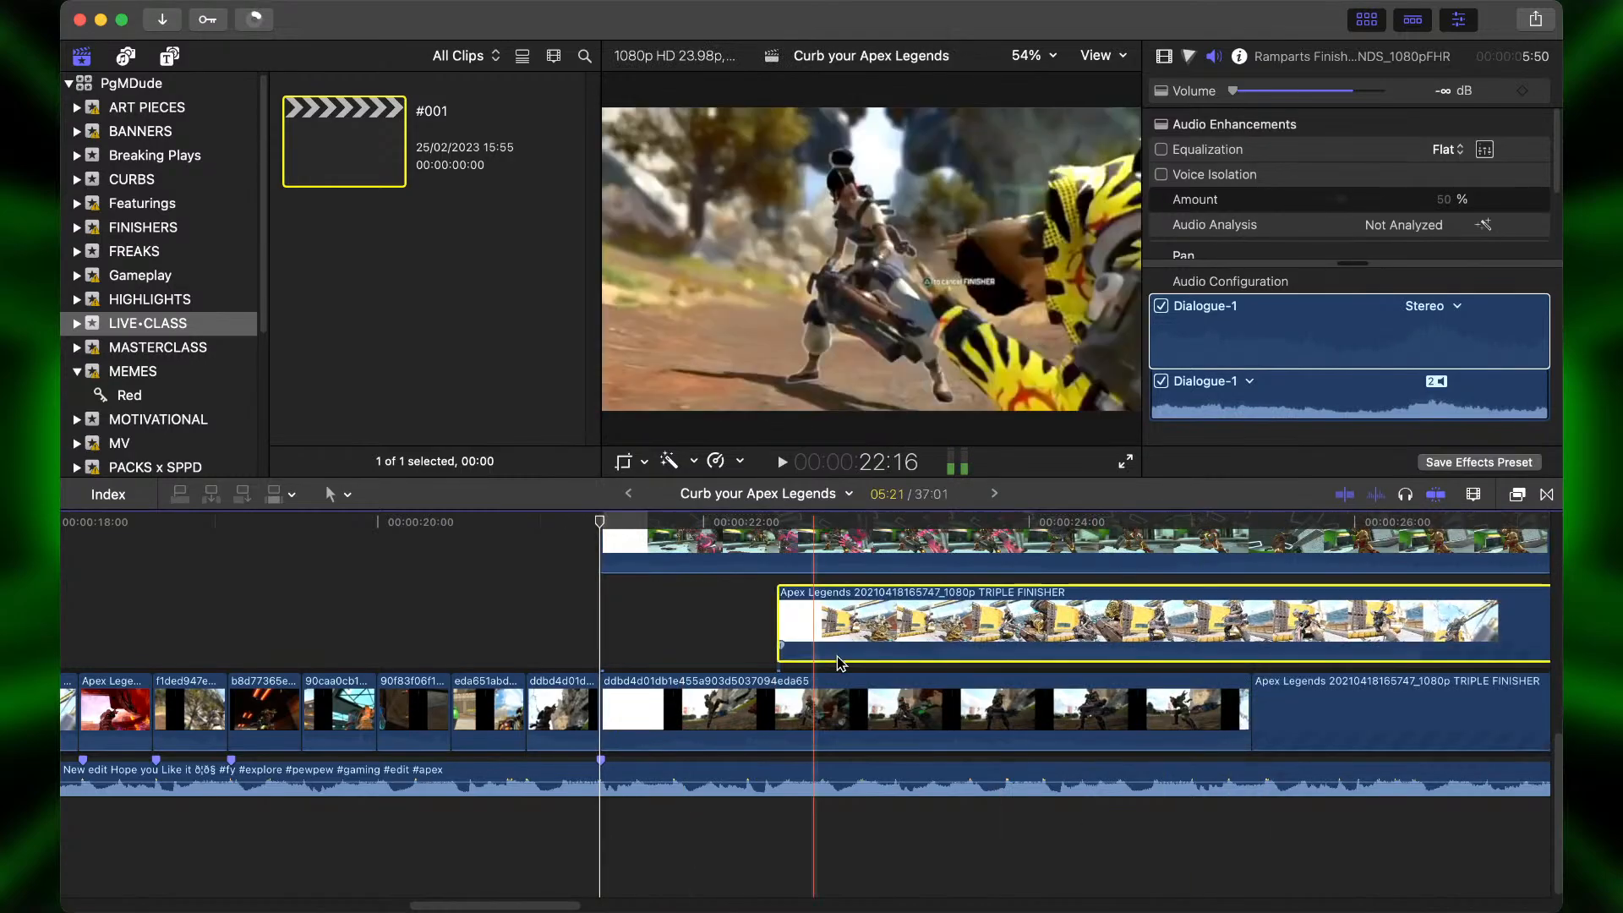
pyautogui.press('BackSpace')
pyautogui.click(1346, 698)
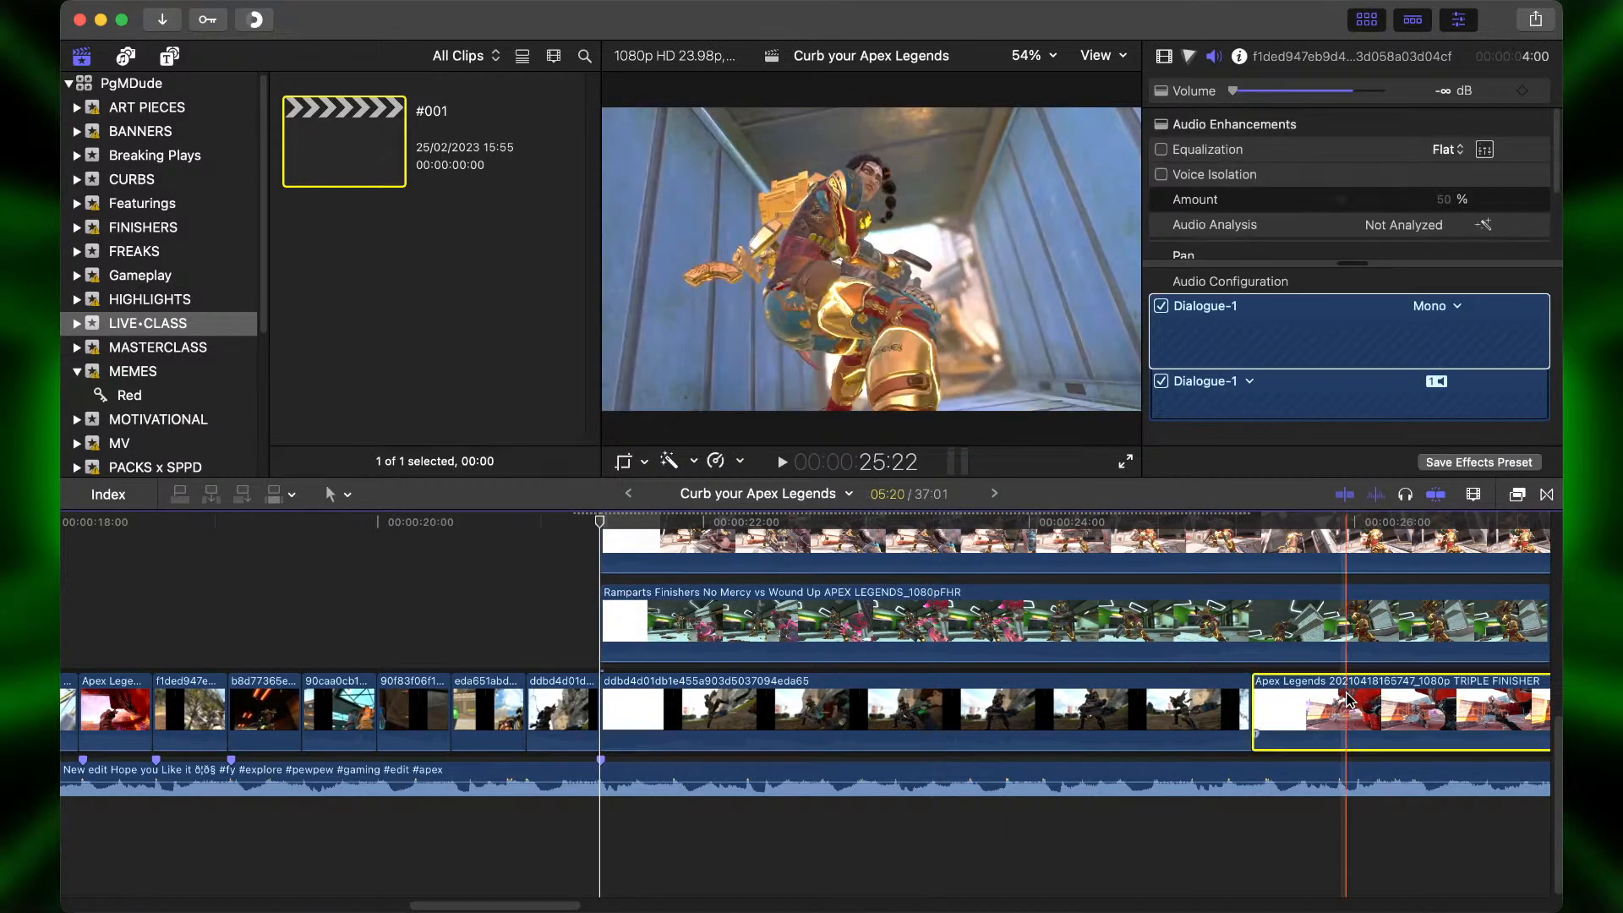
pyautogui.press('BackSpace')
pyautogui.click(1353, 703)
pyautogui.press('BackSpace')
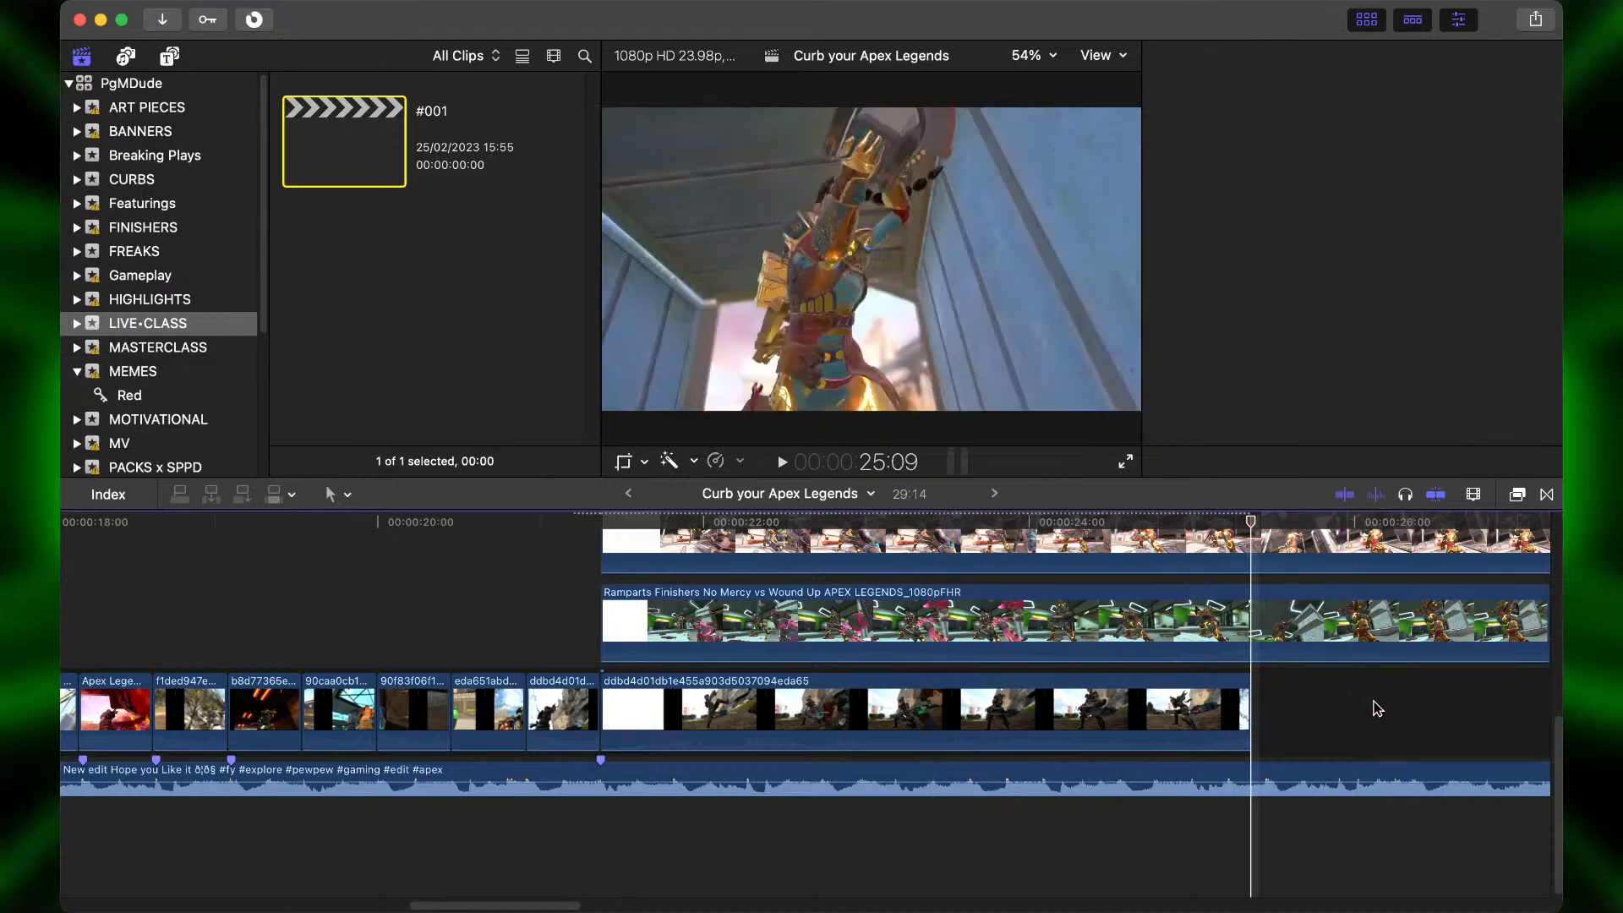
# Undo the last clip deletion and stack the red TRIPLE FINISHER clip directly above the ddbd4d01 clip at the 21:09 marker.
pyautogui.press('super+4')
pyautogui.press('super+z')
pyautogui.moveTo(1377, 708); pyautogui.dragTo(740, 610)
pyautogui.moveTo(727, 614); pyautogui.dragTo(725, 620)
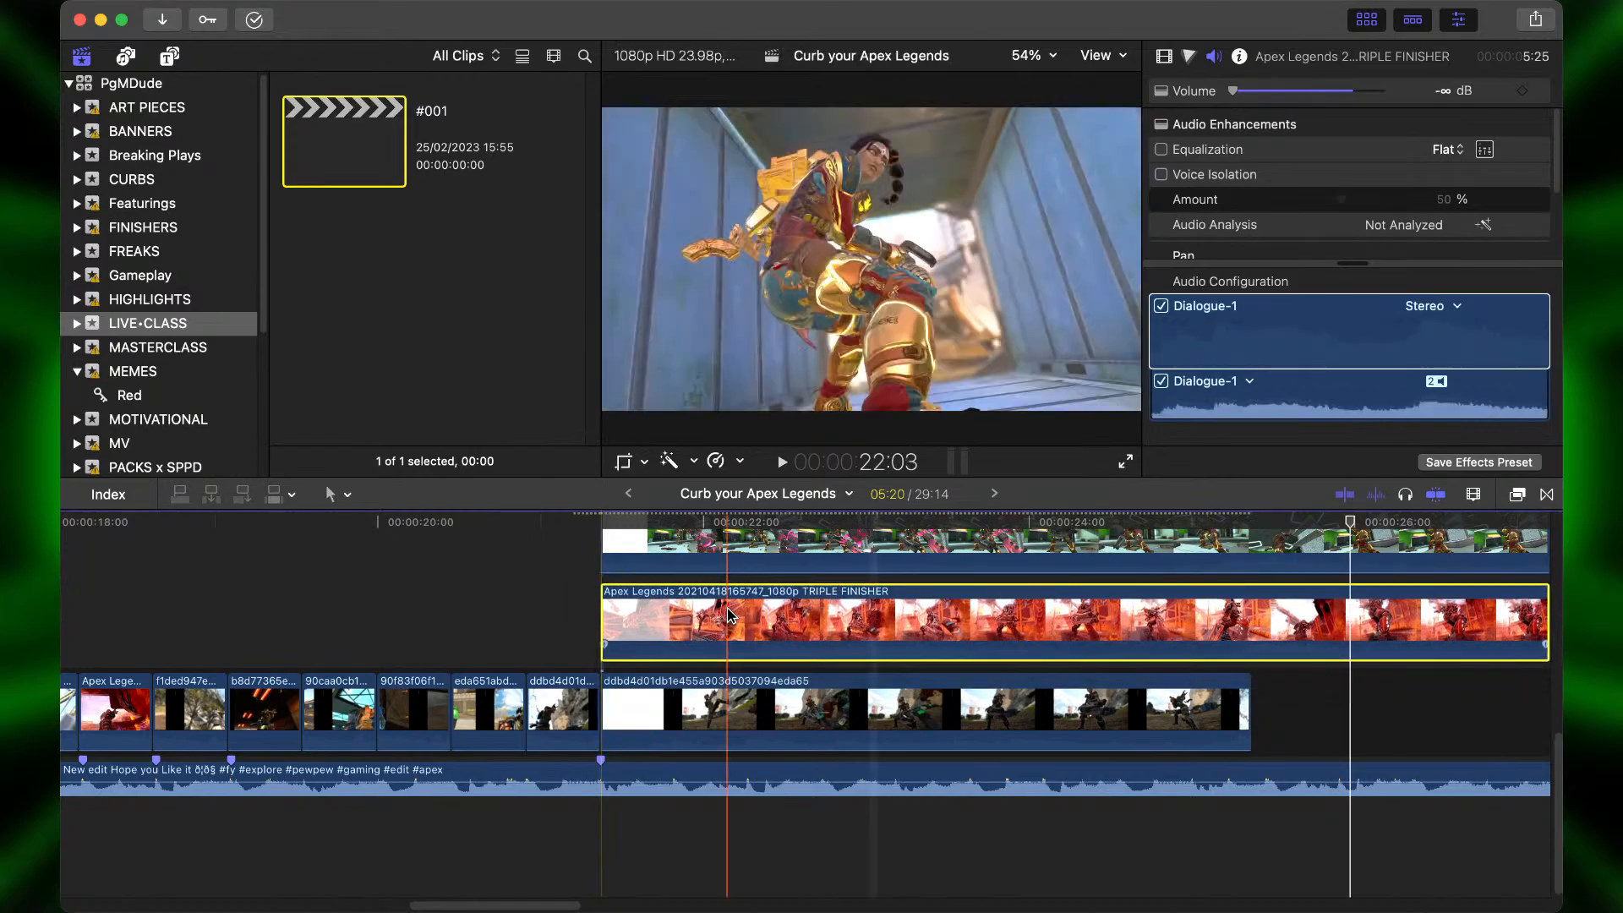
# Extend the ends of the stacked f1ded947 clip and the ddbd4d01 clip to match the end of the other stacked clips.
pyautogui.scroll(5, 786, 636)
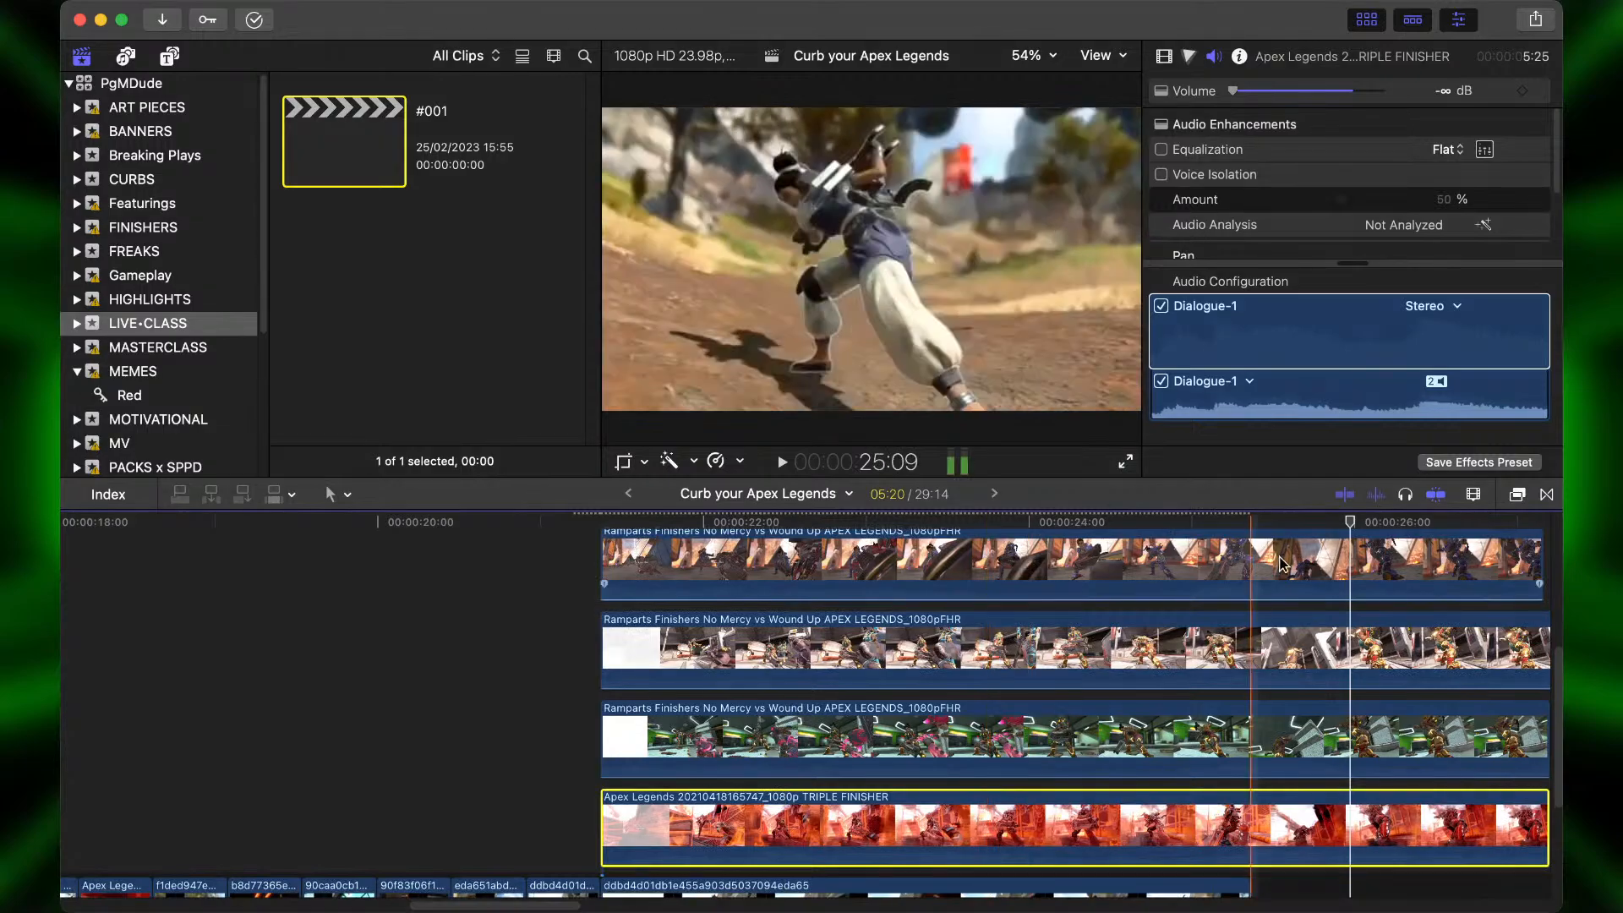
pyautogui.hscroll(5, 1281, 564)
pyautogui.press('super+minus')
pyautogui.press('super+minus')
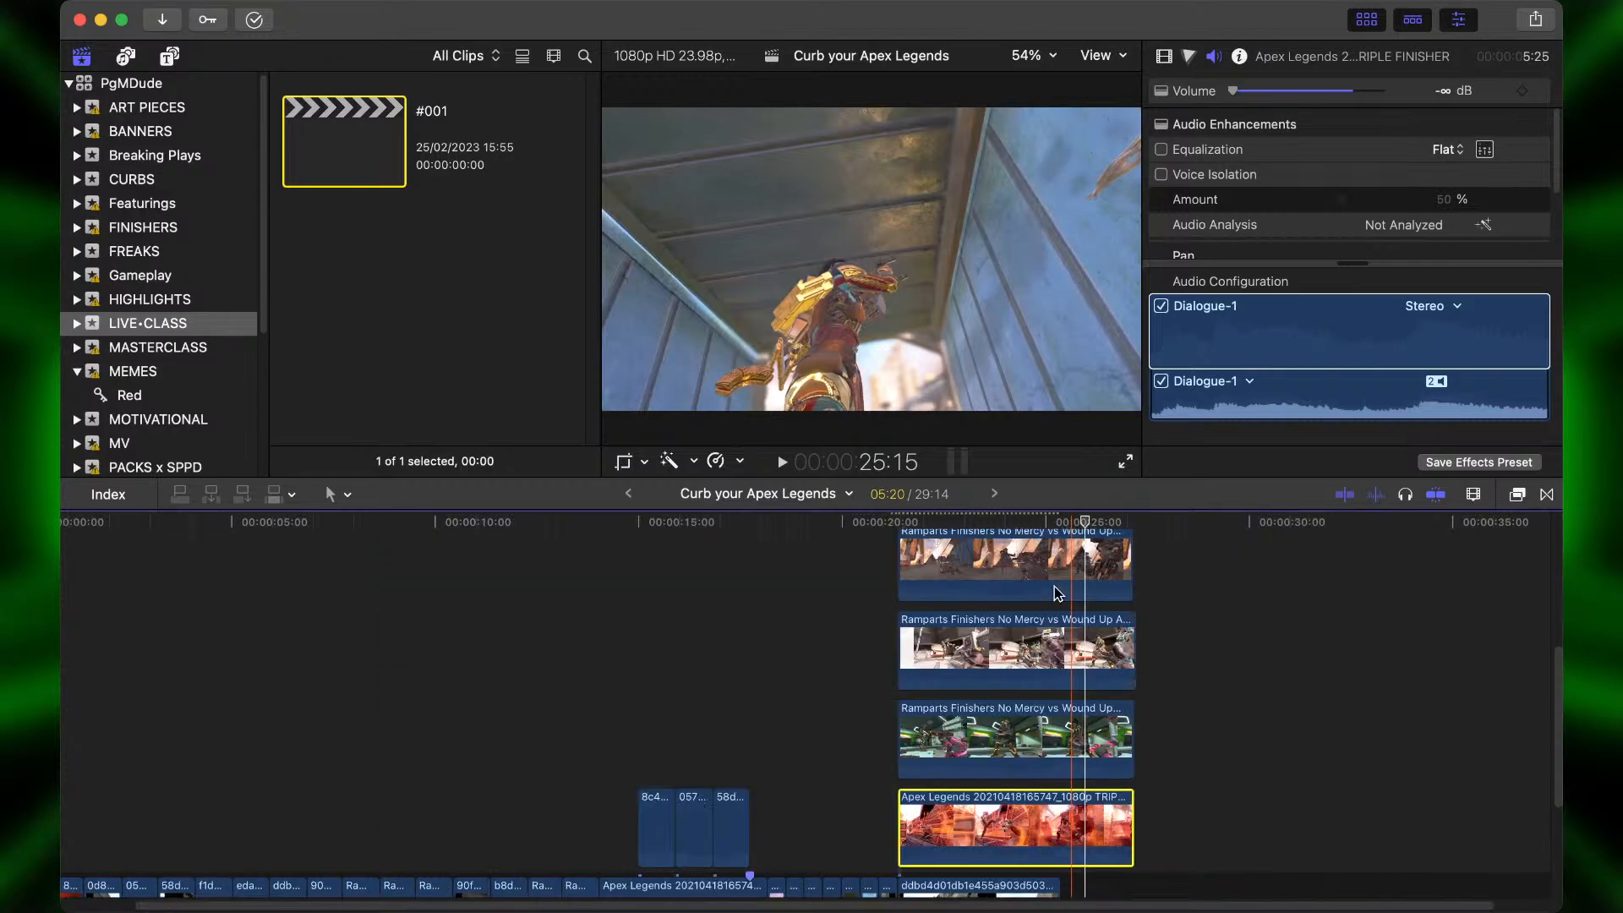
pyautogui.scroll(5, 1058, 589)
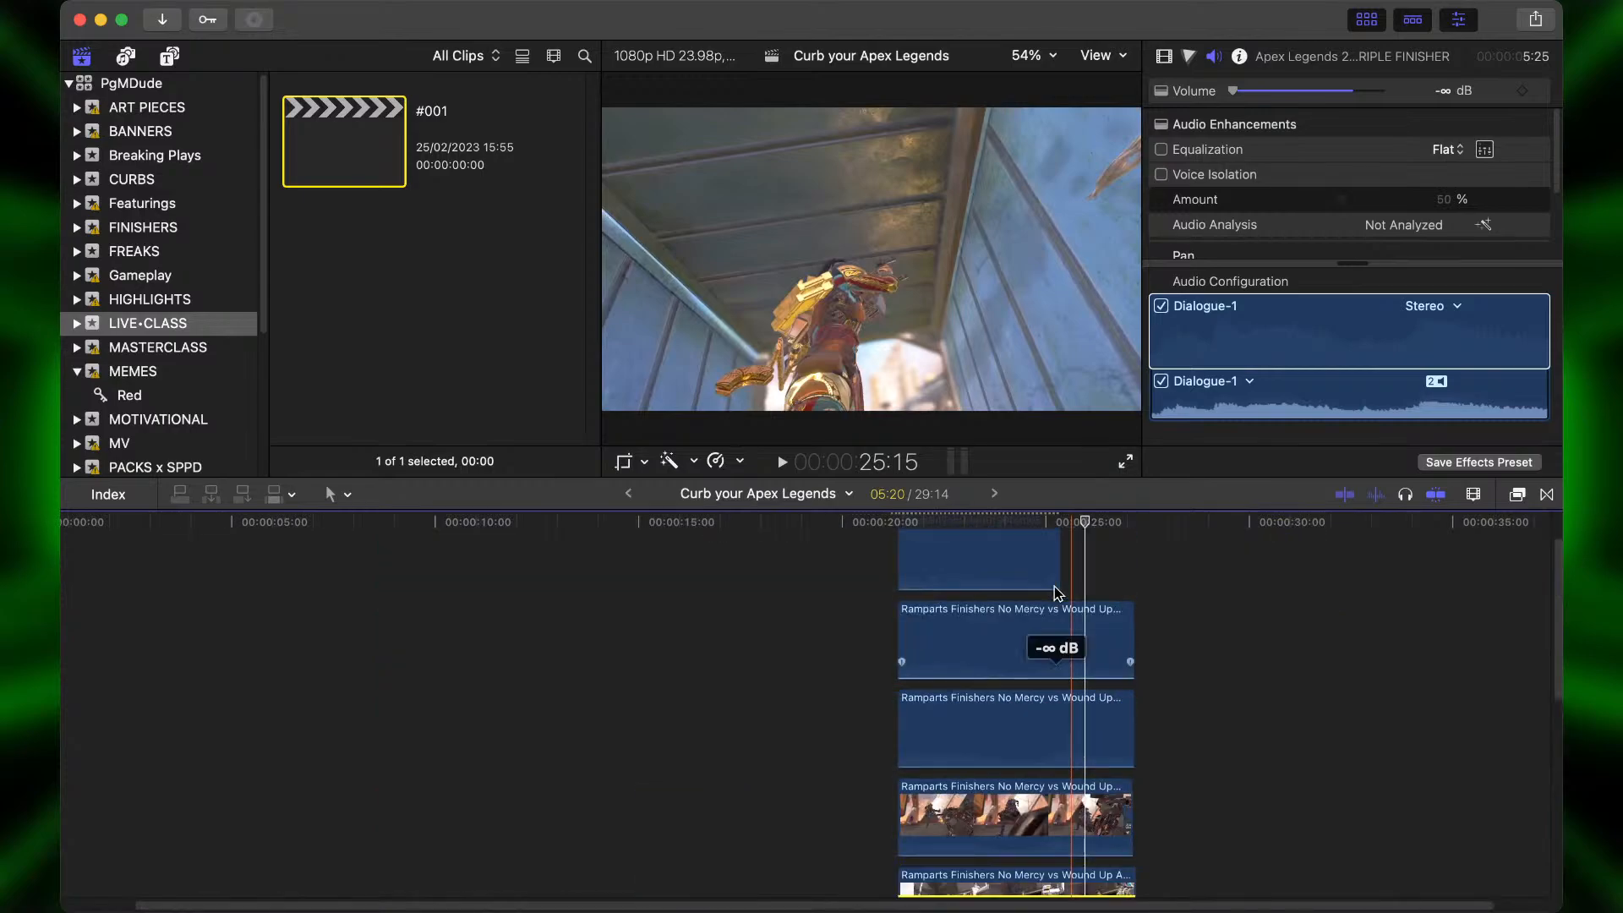
pyautogui.scroll(2, 1055, 592)
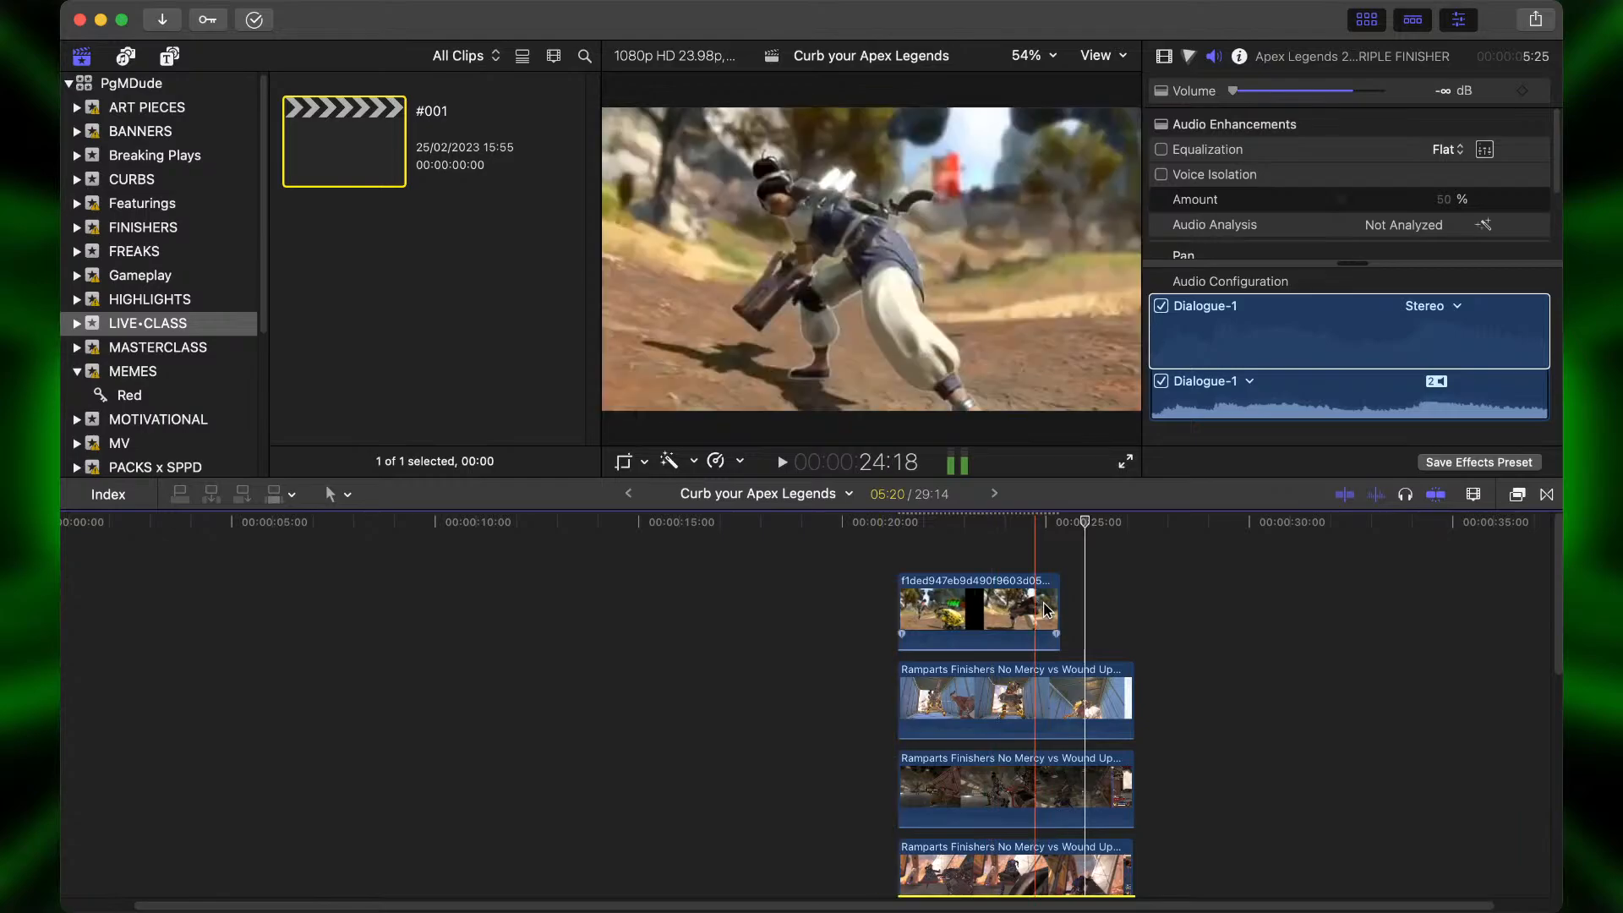
pyautogui.moveTo(1046, 609); pyautogui.dragTo(1131, 596)
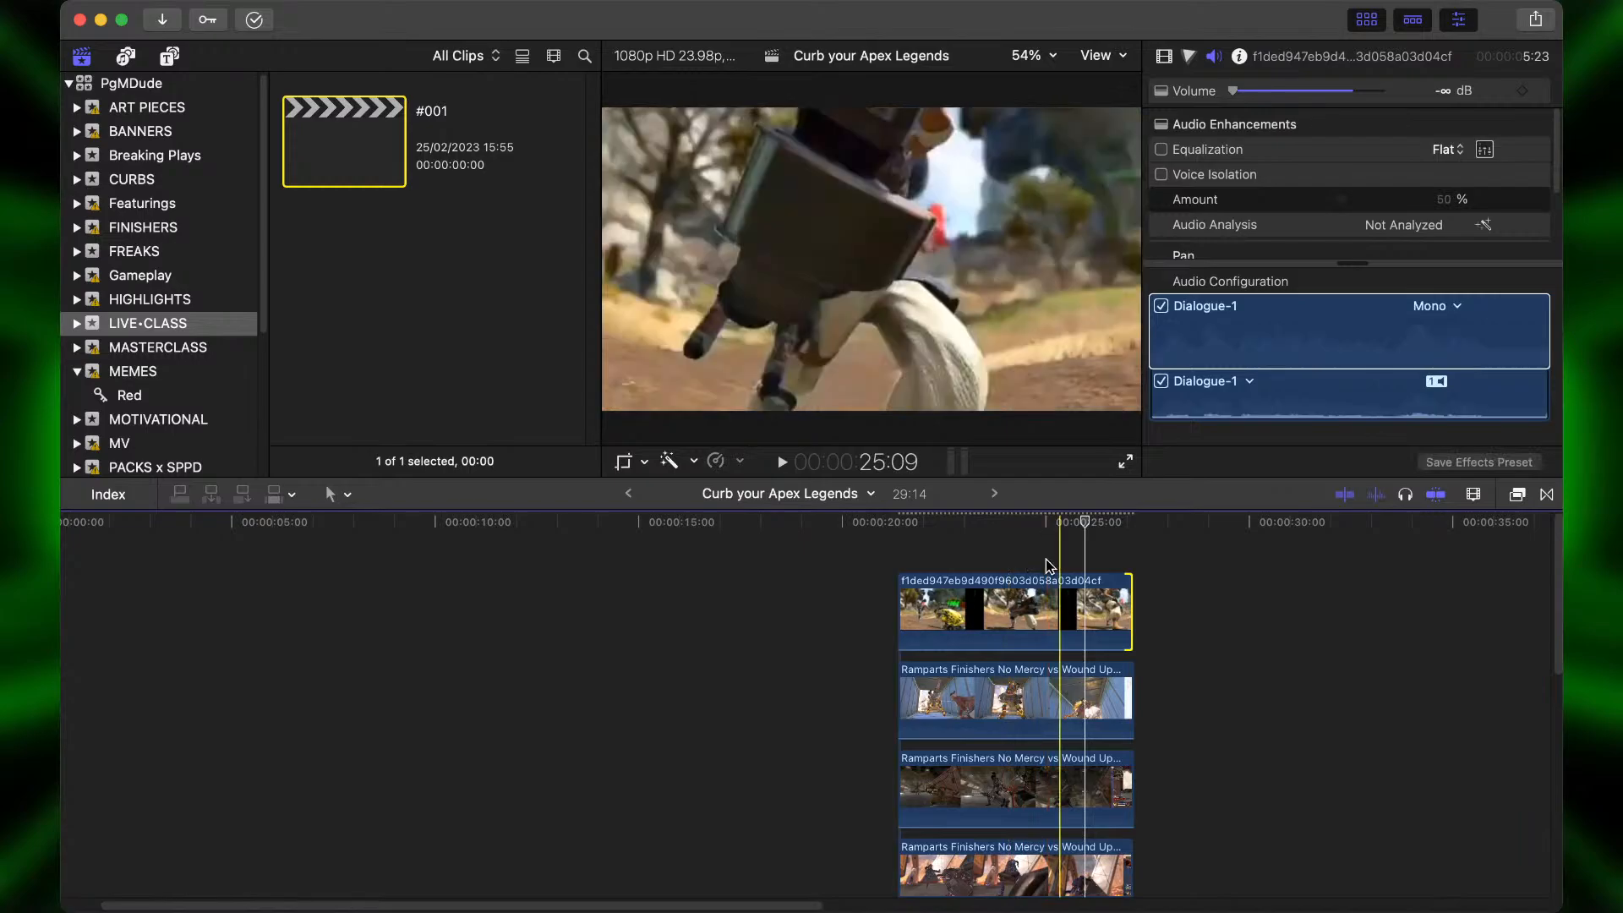
pyautogui.click(1042, 565)
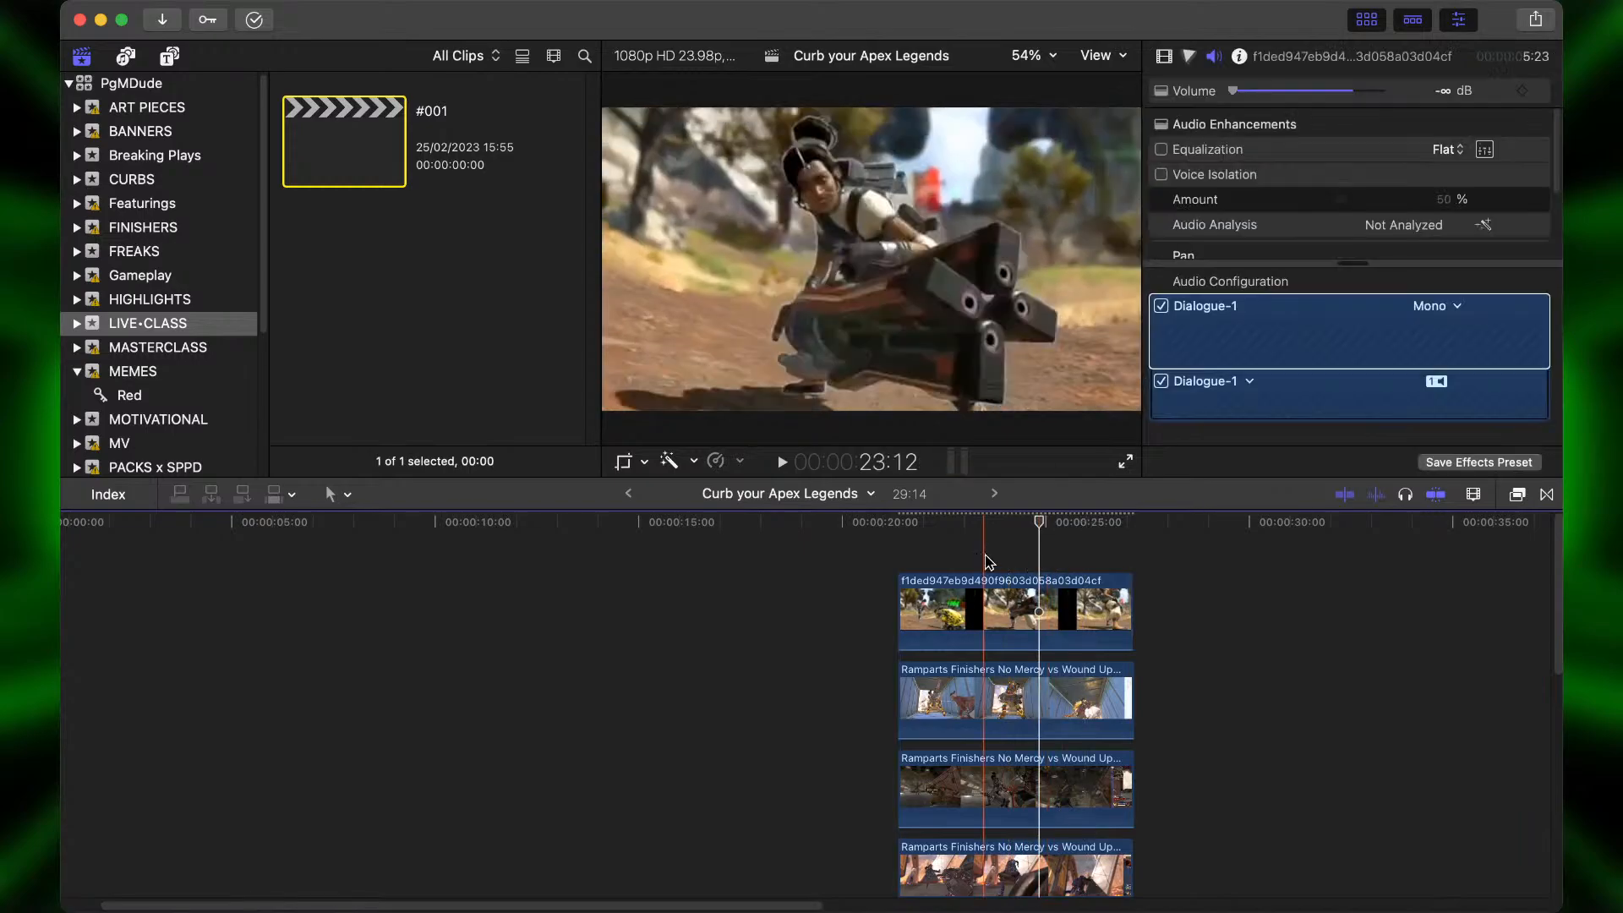
pyautogui.moveTo(989, 562); pyautogui.dragTo(972, 742)
pyautogui.moveTo(1062, 710); pyautogui.dragTo(1135, 707)
# Trim the start of all eight stacked clips at 24:20, keeping only their closing parts.
pyautogui.scroll(5, 1124, 642)
pyautogui.scroll(2, 1043, 500)
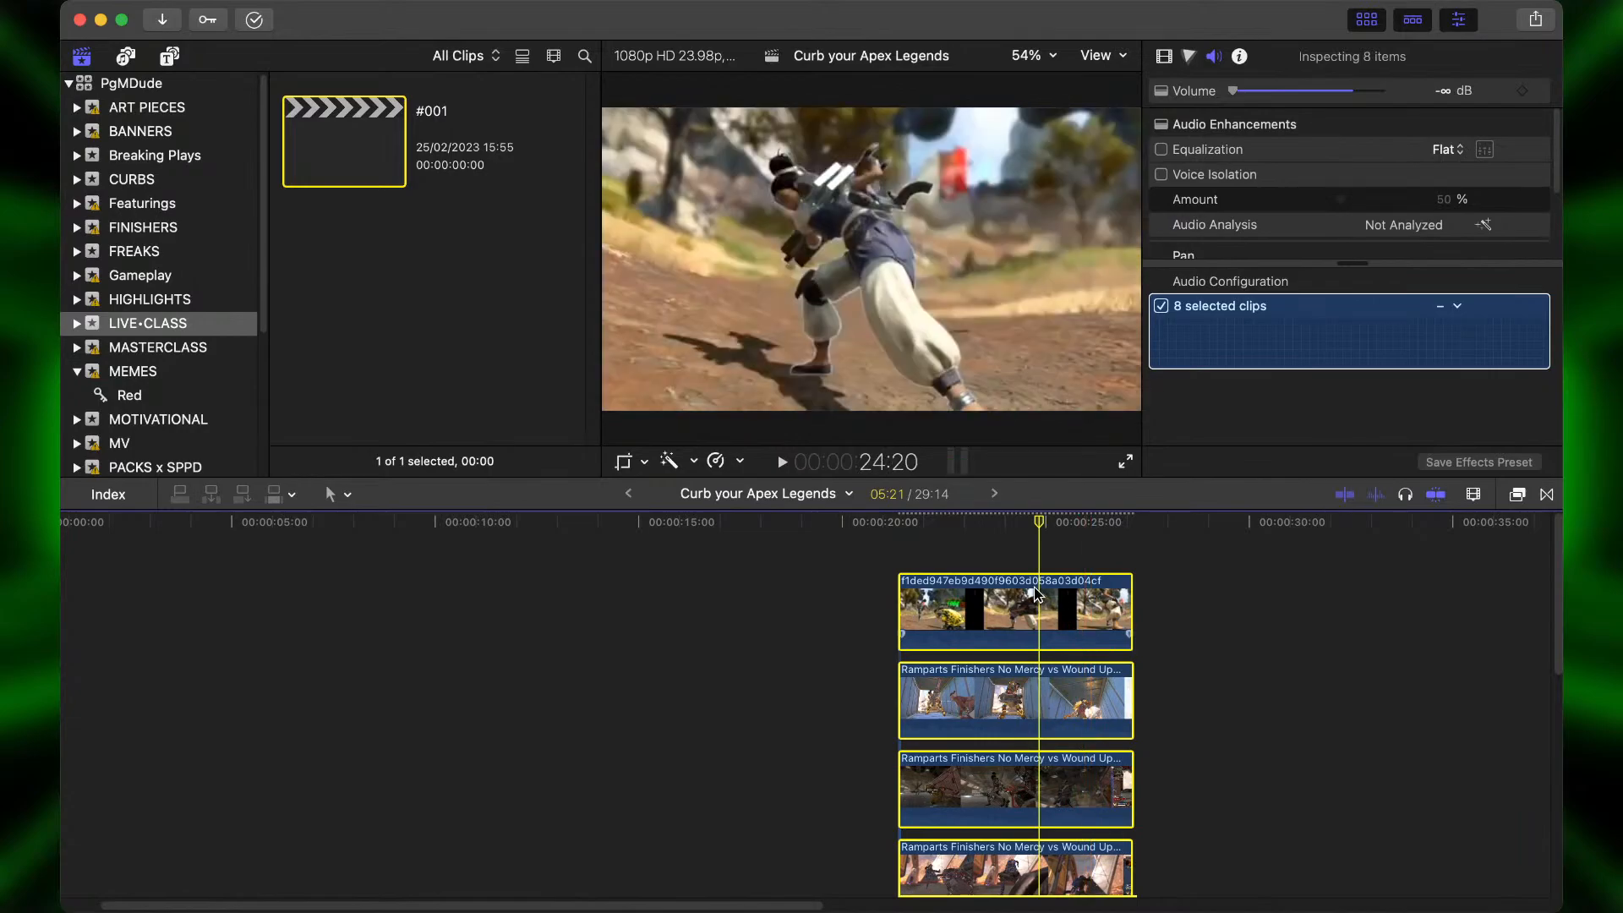
pyautogui.hotkey('alt', '[')
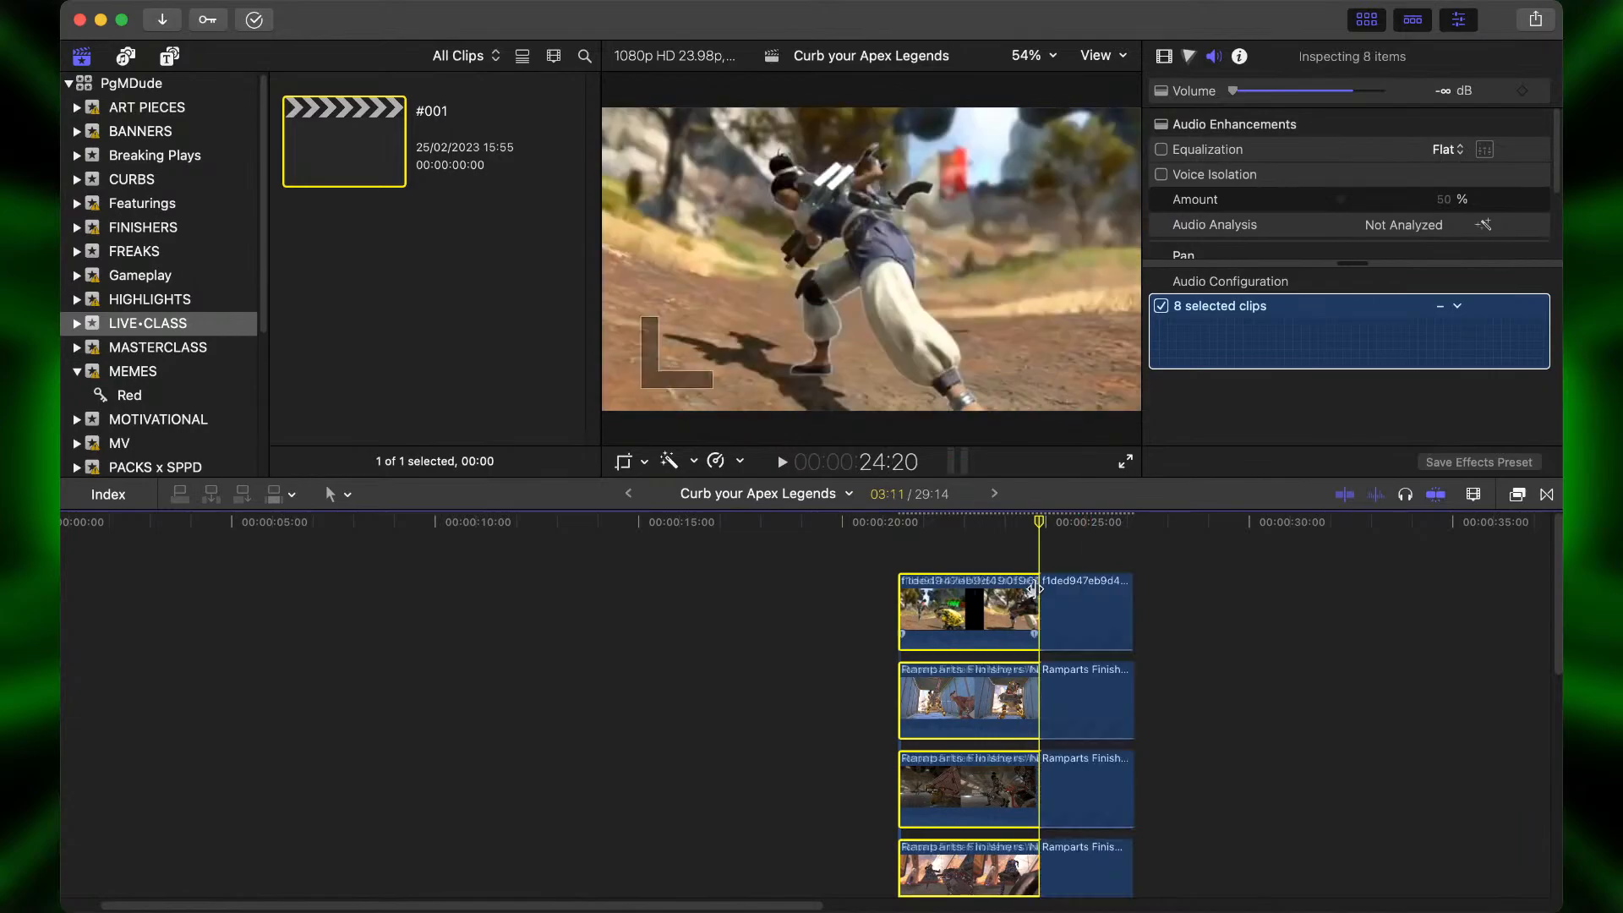
pyautogui.click(933, 603)
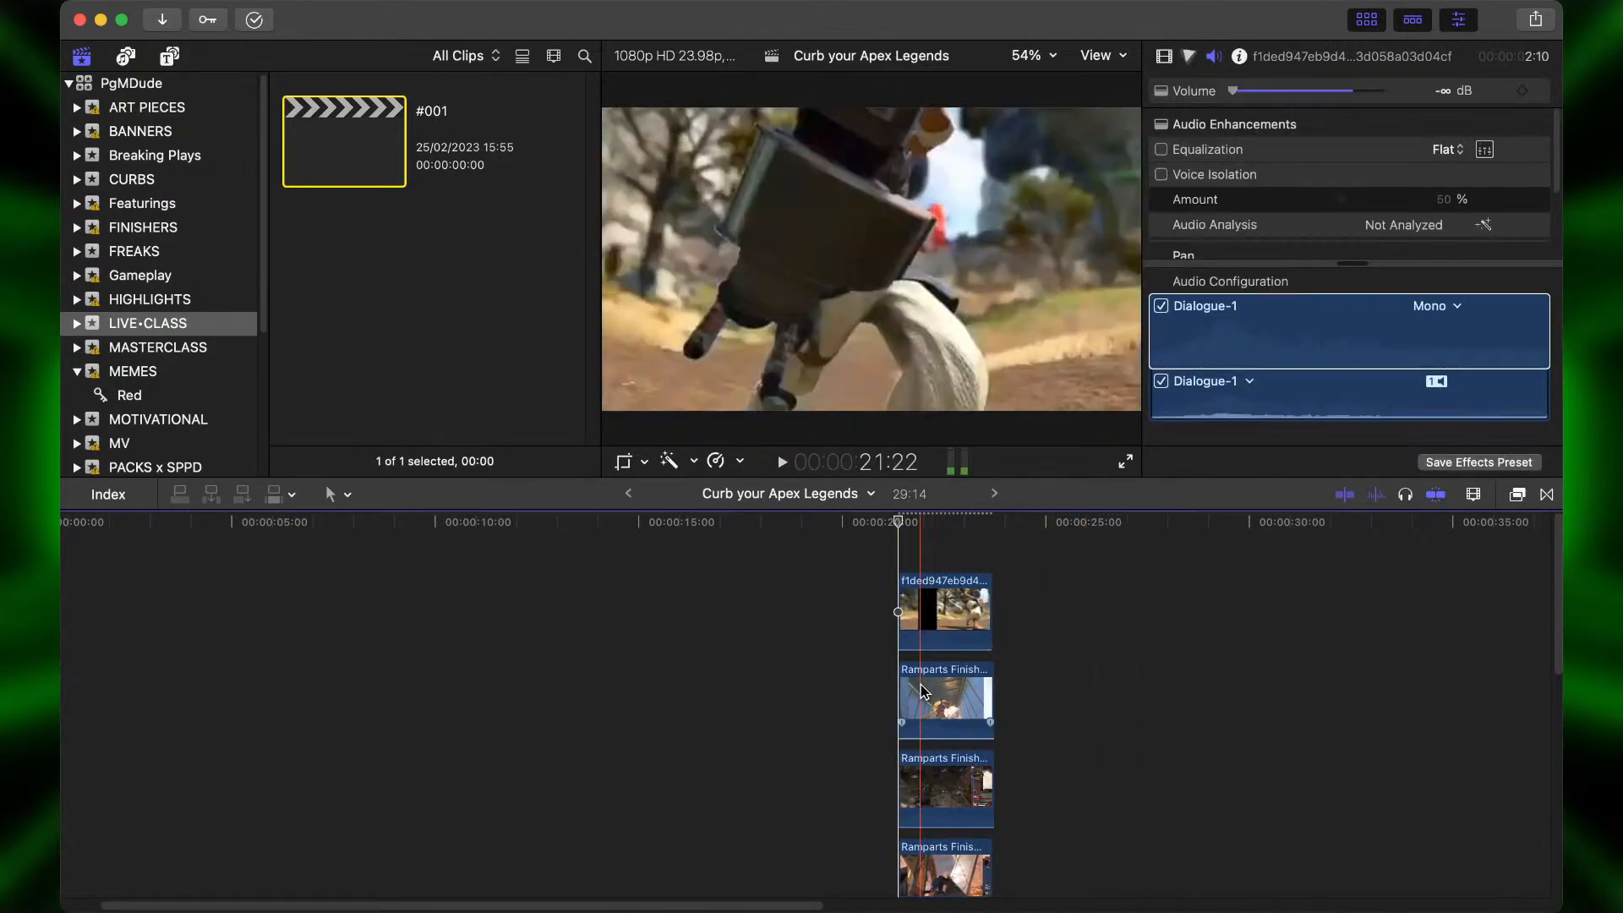
# Check the length of the earlier short finisher clips and set the duration of all eight stacked clips to 11 frames.
pyautogui.scroll(-5, 928, 646)
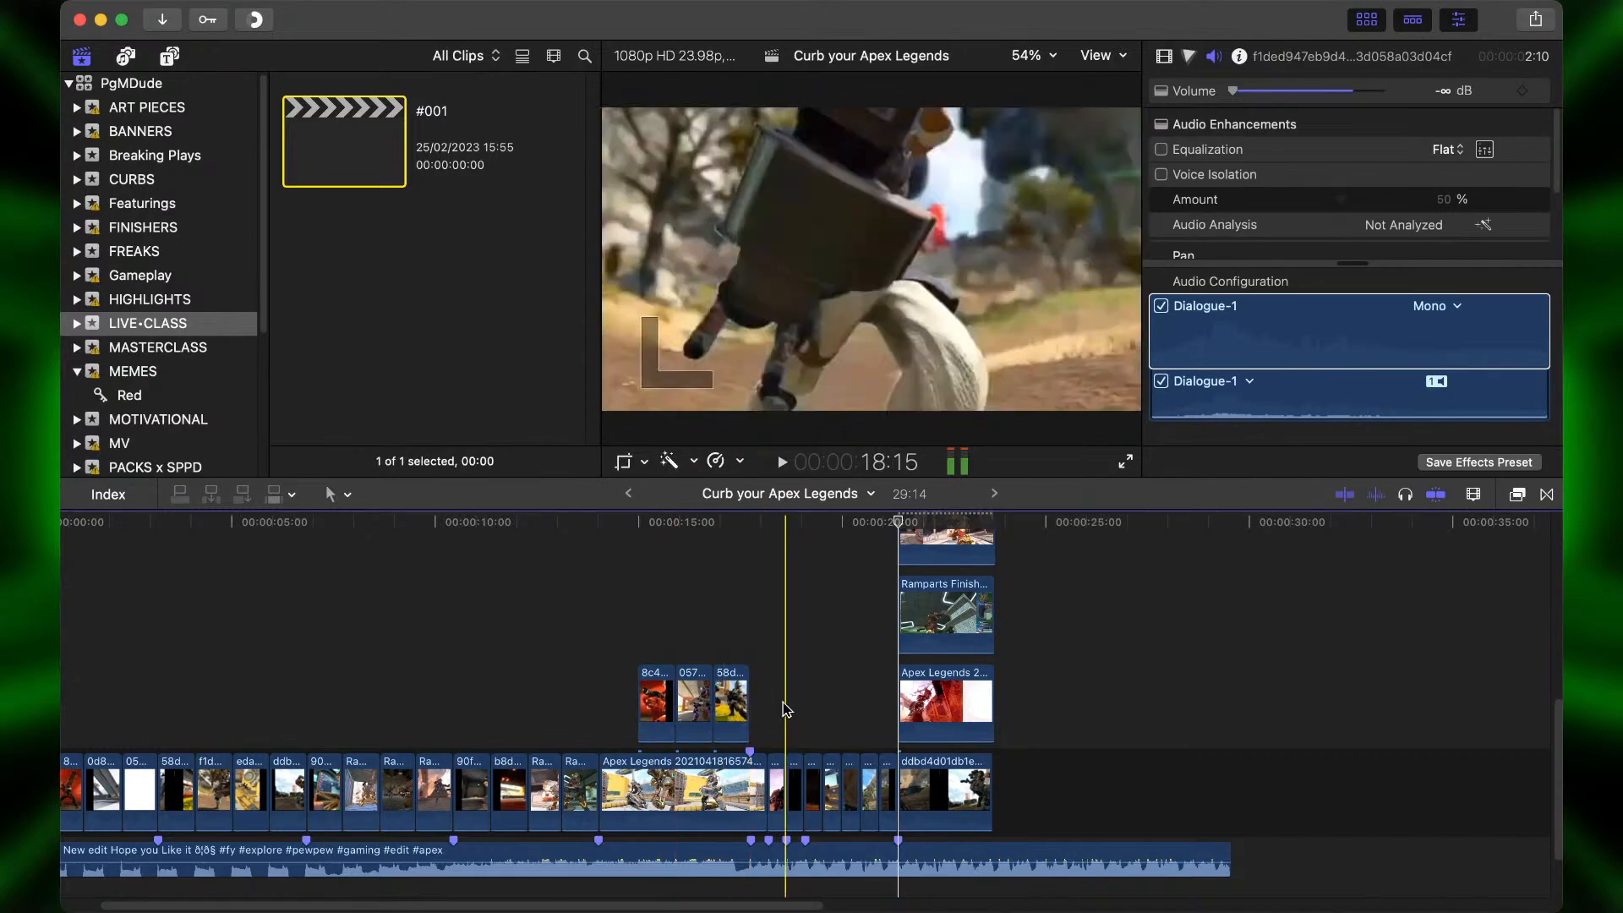
pyautogui.press('super+equal')
pyautogui.press('super+equal')
pyautogui.click(730, 816)
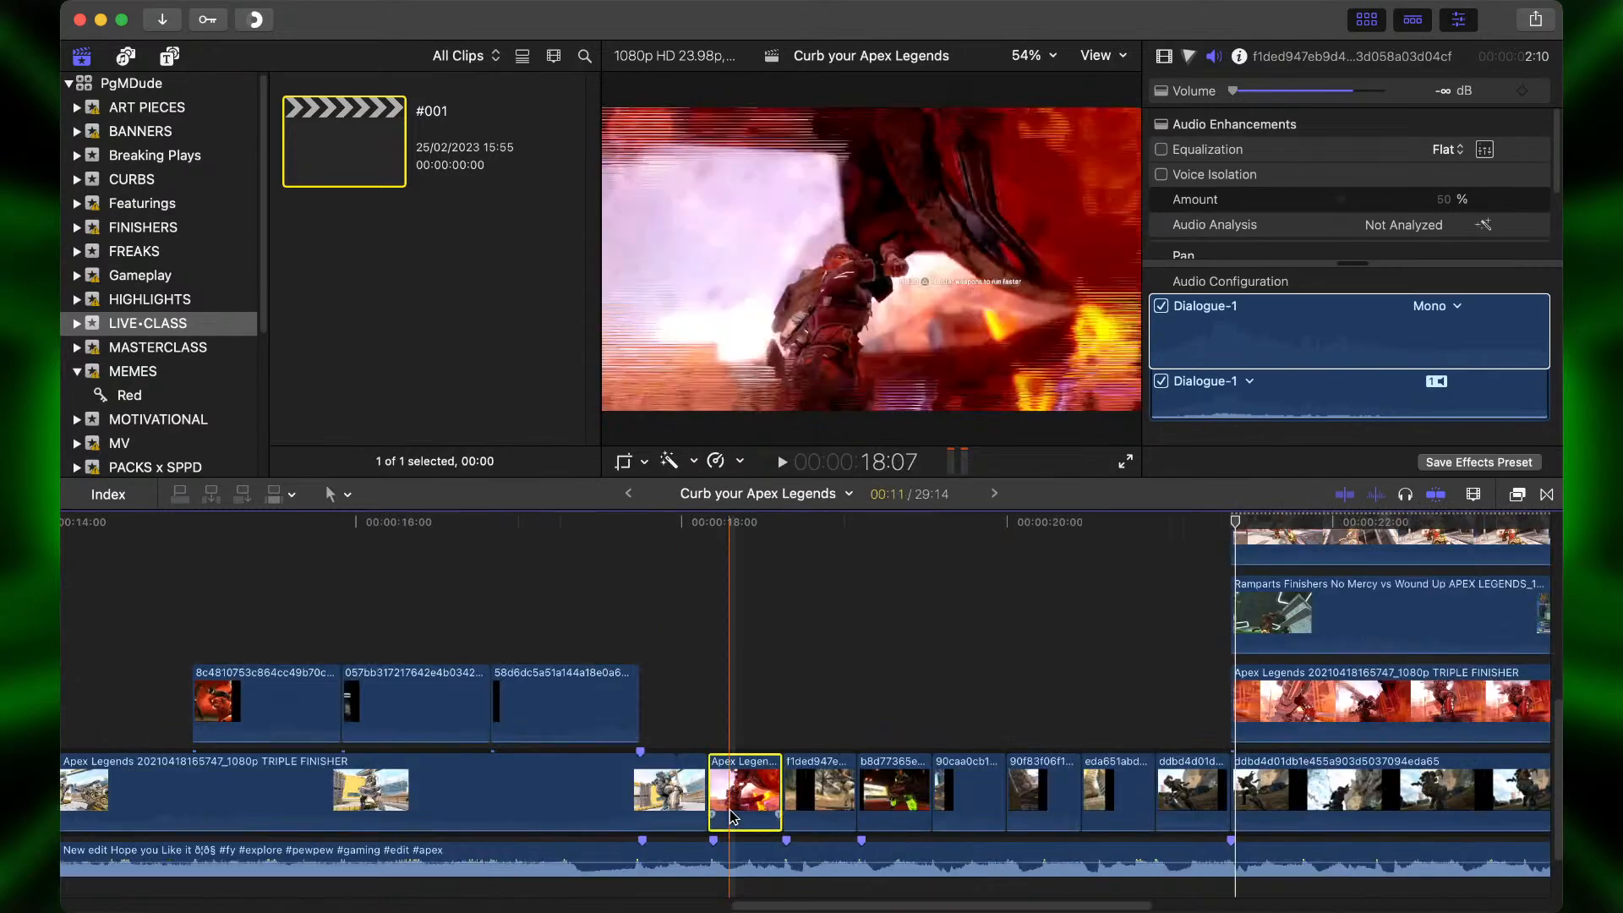
pyautogui.click(681, 790)
pyautogui.click(901, 782)
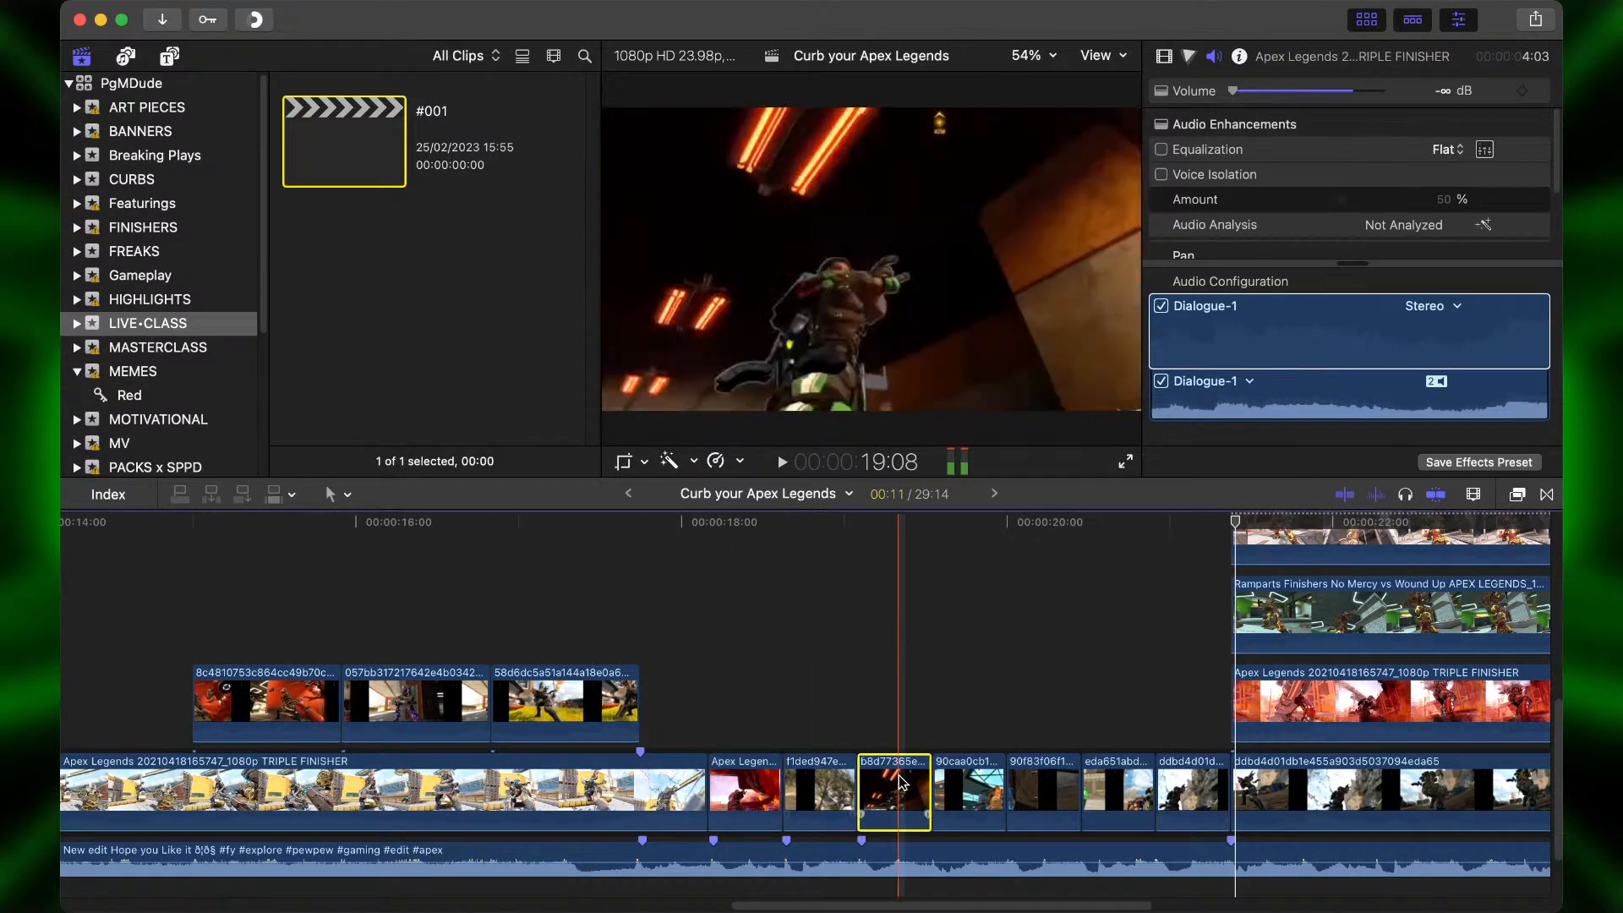
pyautogui.click(972, 790)
pyautogui.hotkey('shift', 'z')
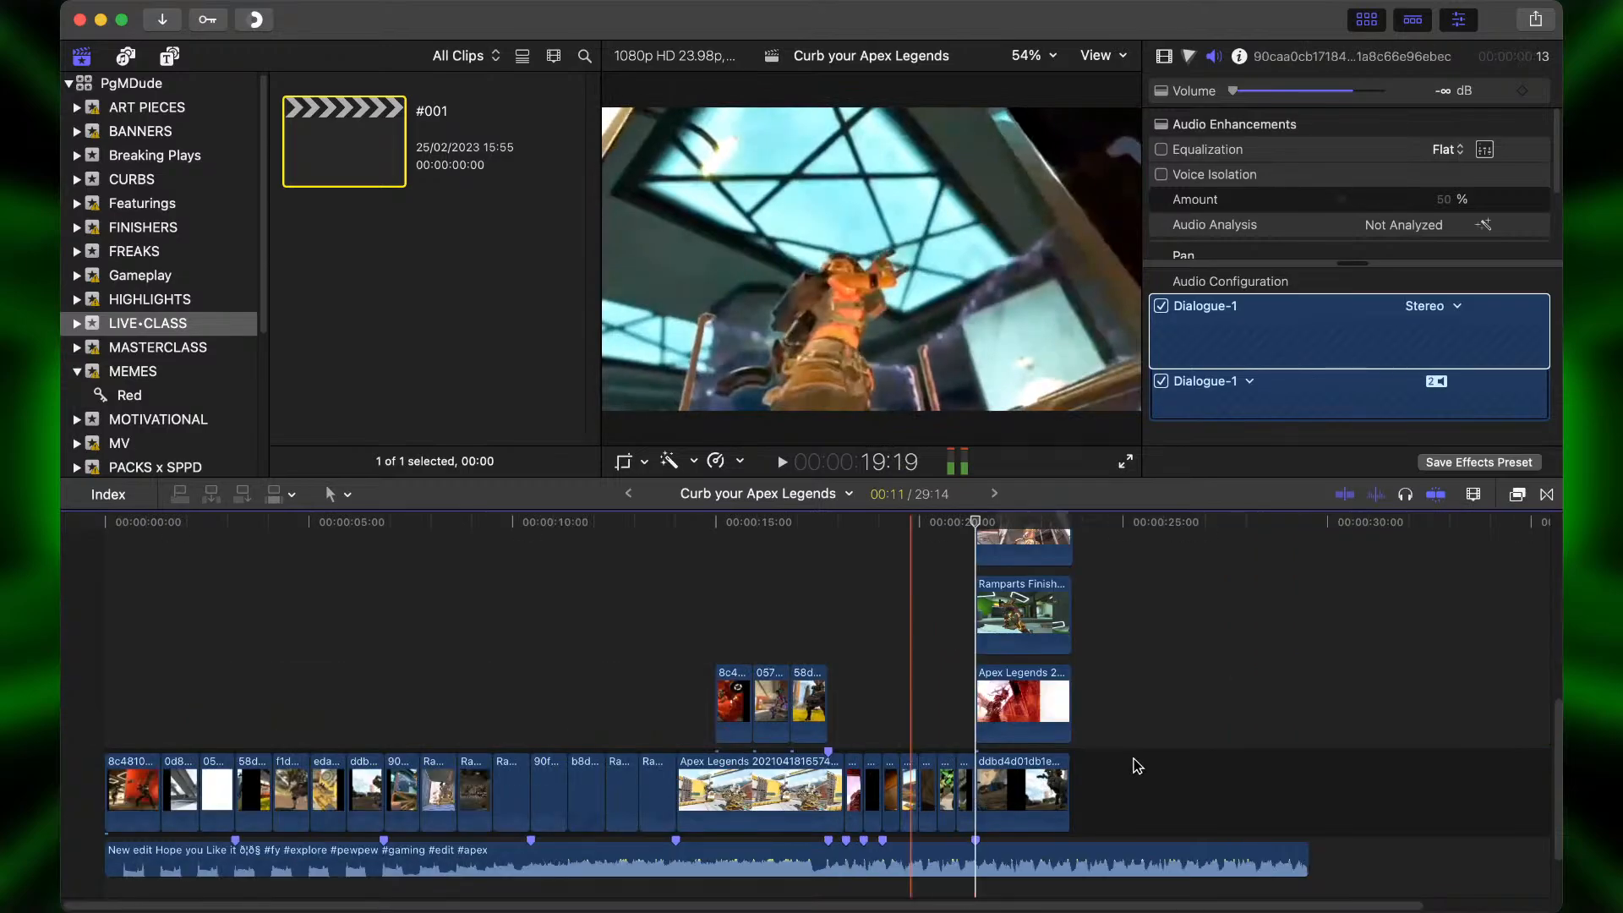
pyautogui.moveTo(1137, 766); pyautogui.dragTo(1001, 524)
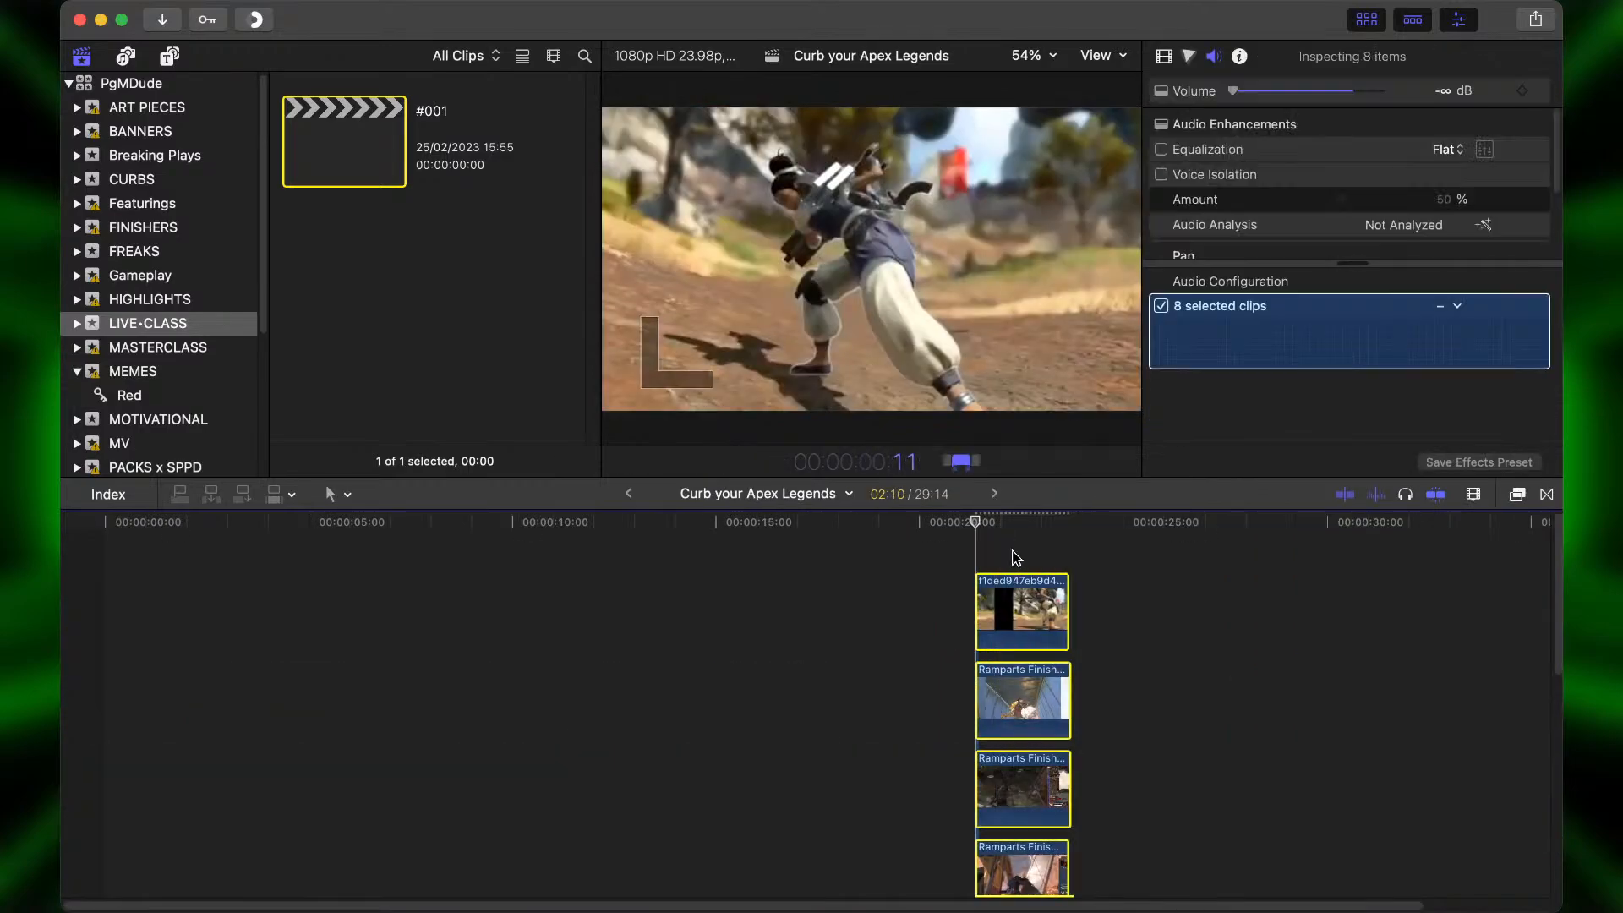
pyautogui.press('Return')
pyautogui.scroll(-3, 1139, 721)
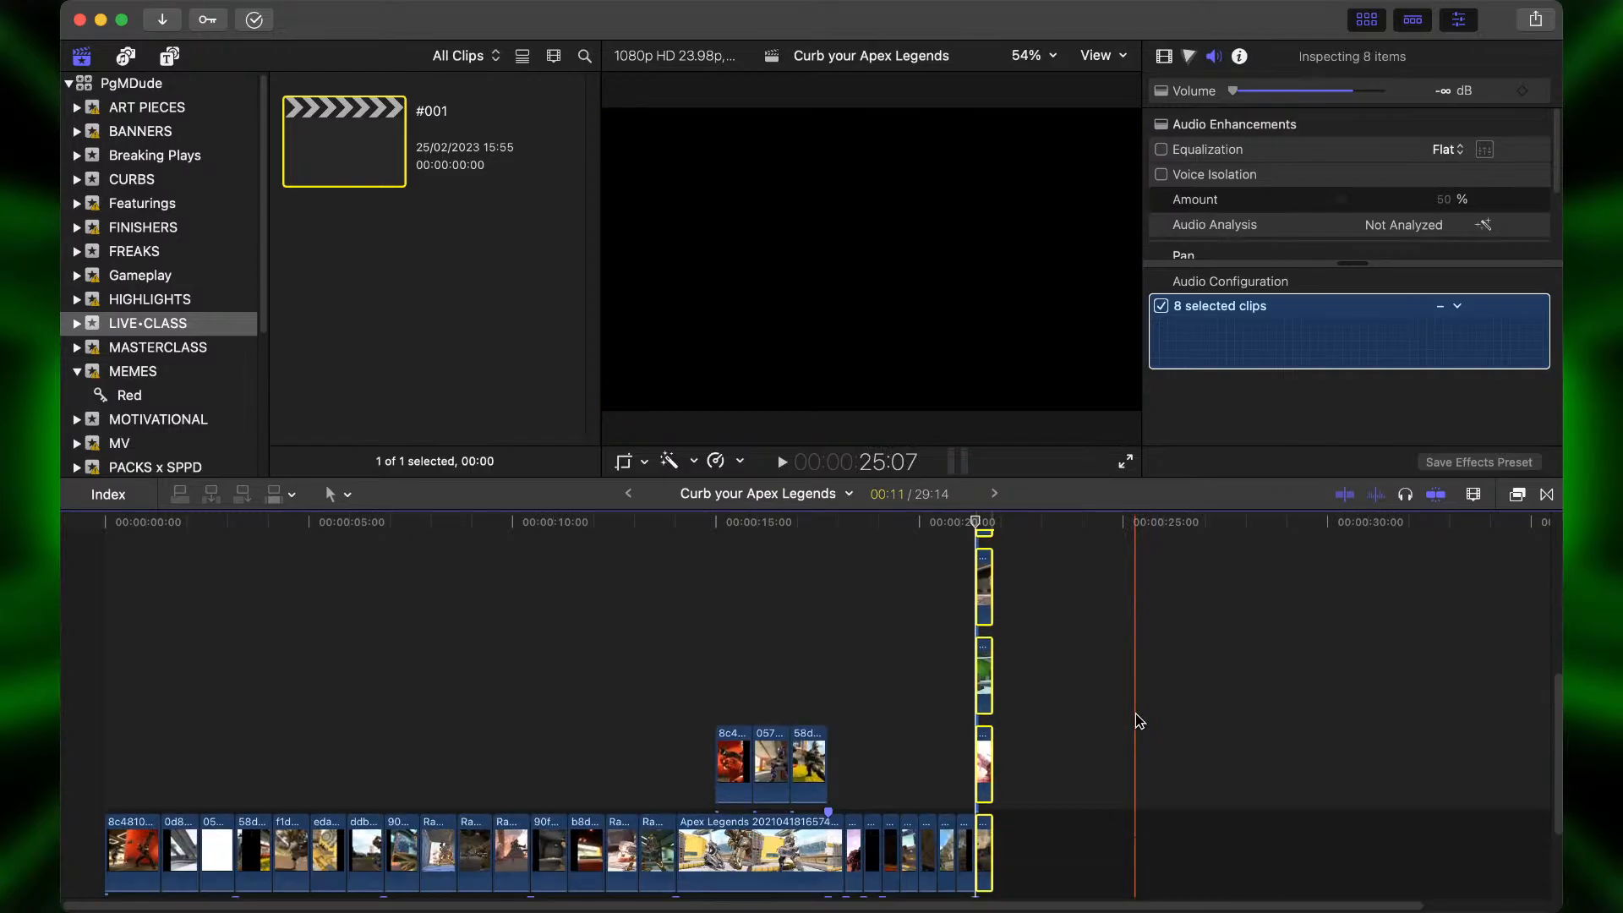
pyautogui.scroll(-1, 1138, 720)
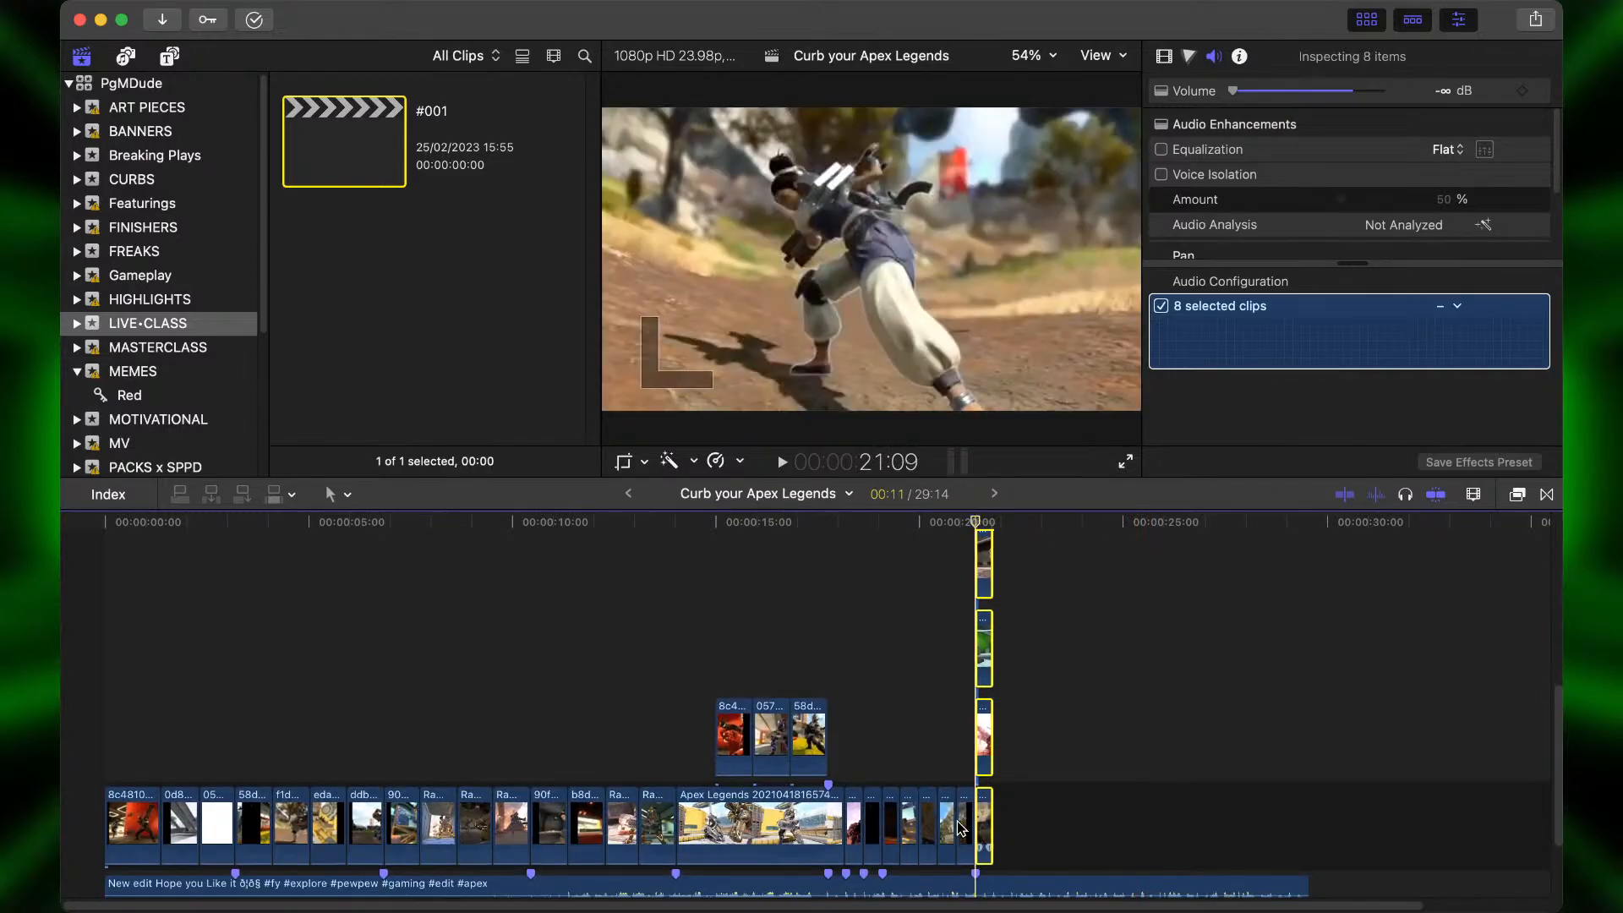
# Move the eight-clip stack directly after the long TRIPLE FINISHER clip, ahead of the existing short finisher clips, and play it back.
pyautogui.moveTo(961, 828); pyautogui.dragTo(845, 819)
pyautogui.press('super+equal')
pyautogui.press('super+equal')
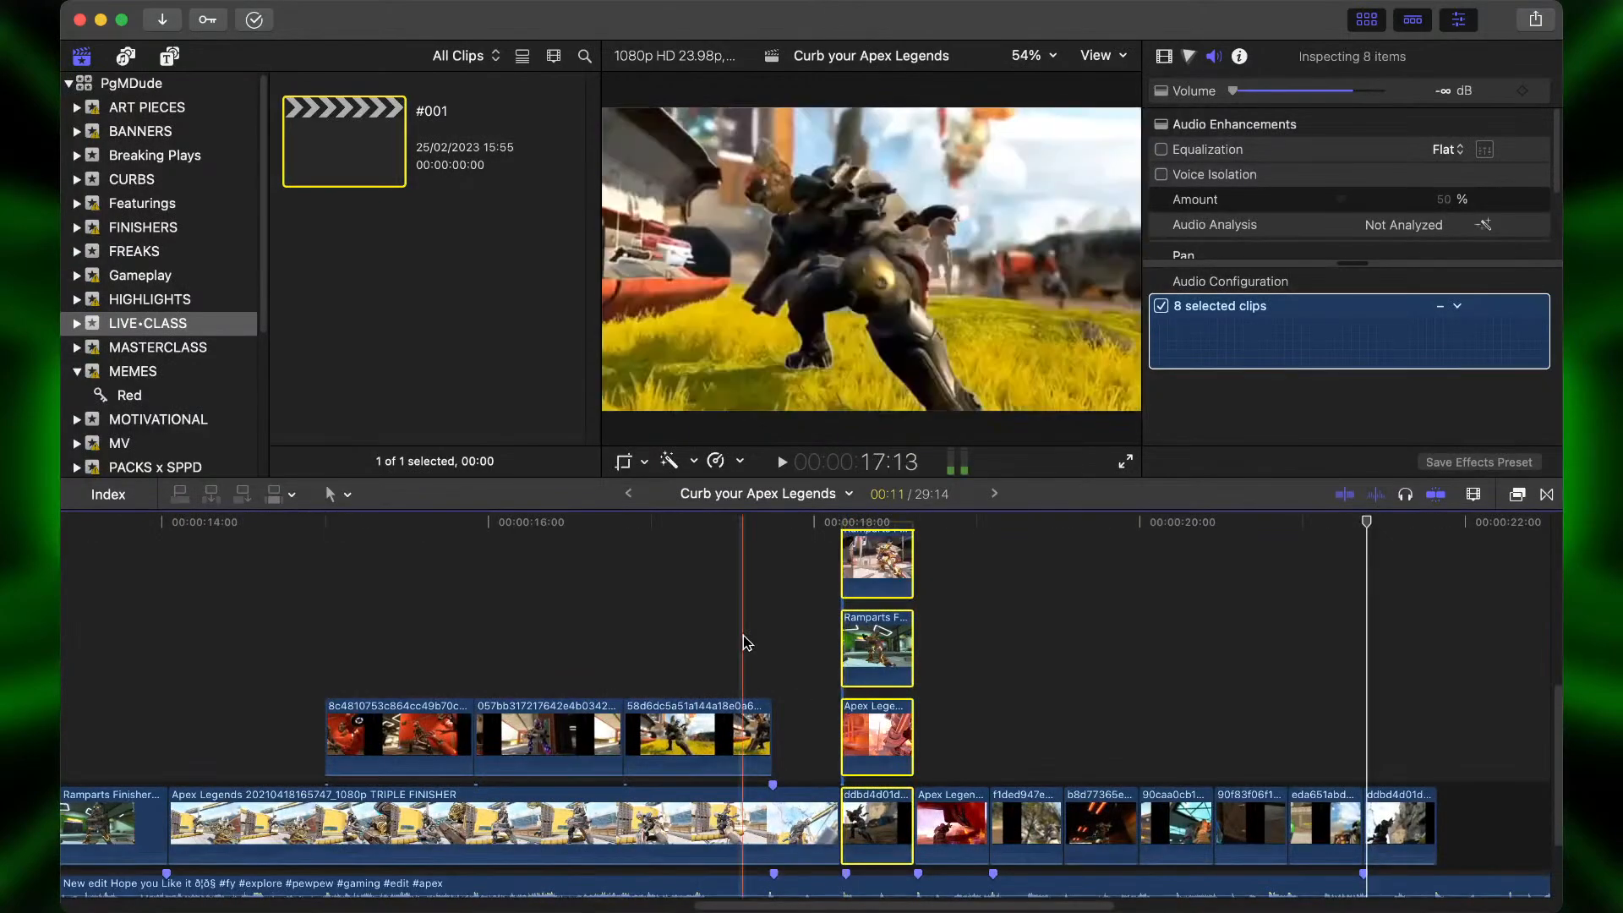
pyautogui.press('space')
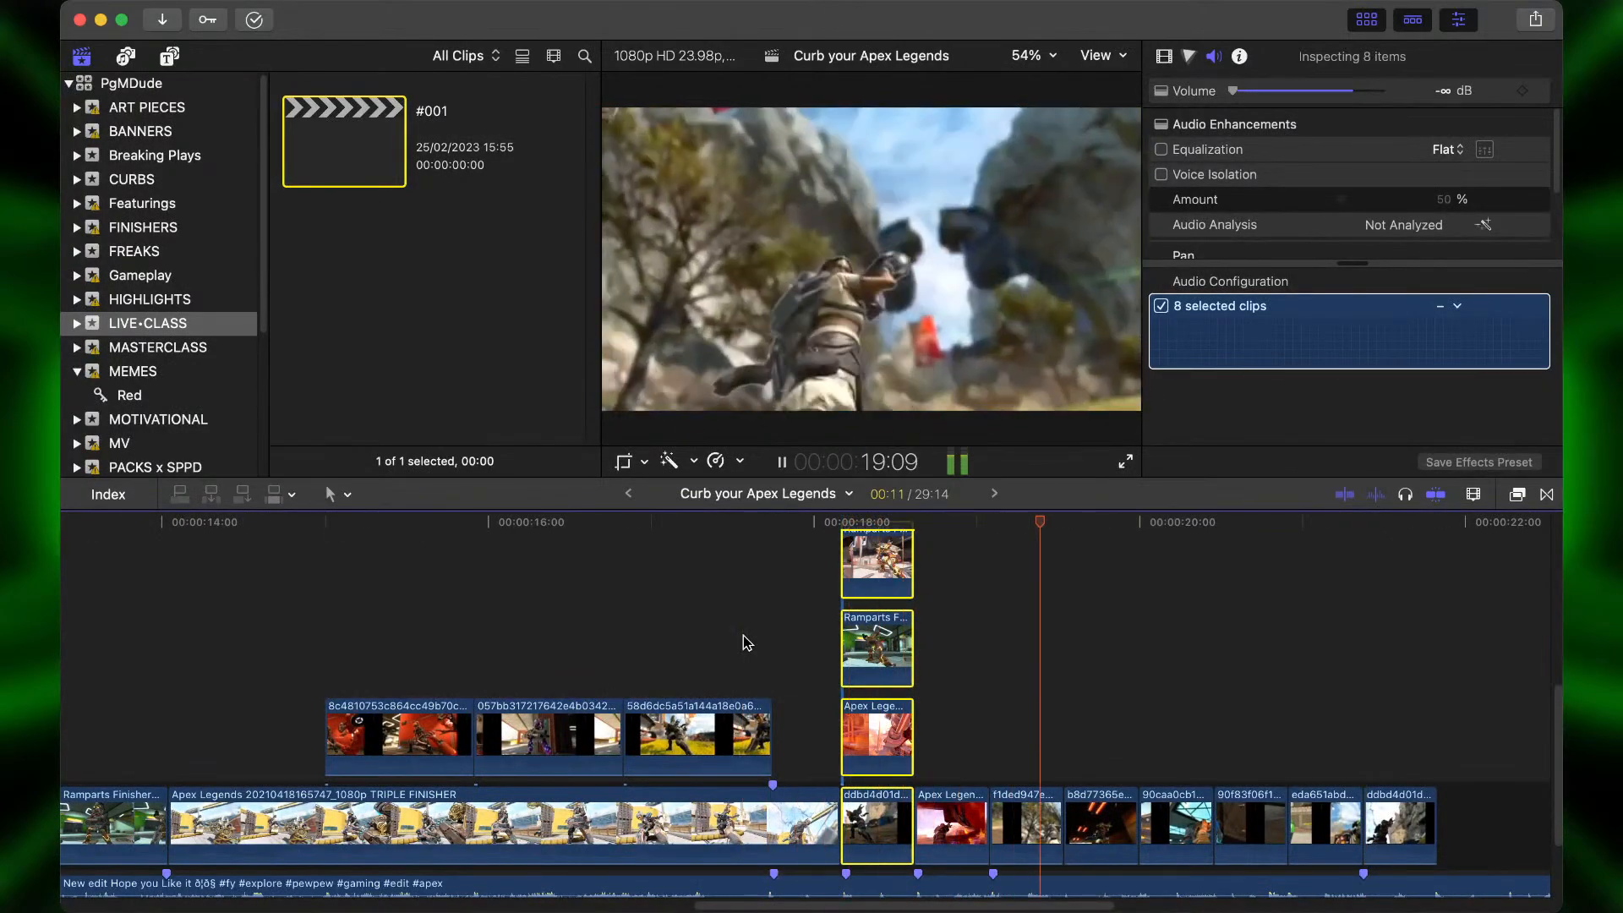
pyautogui.press('space')
# Insert the stacked short clips one after another into the primary storyline after the ddbd4d01 clip and play the sequence.
pyautogui.click(799, 718)
pyautogui.moveTo(879, 737); pyautogui.dragTo(989, 811)
pyautogui.click(674, 640)
pyautogui.press('space')
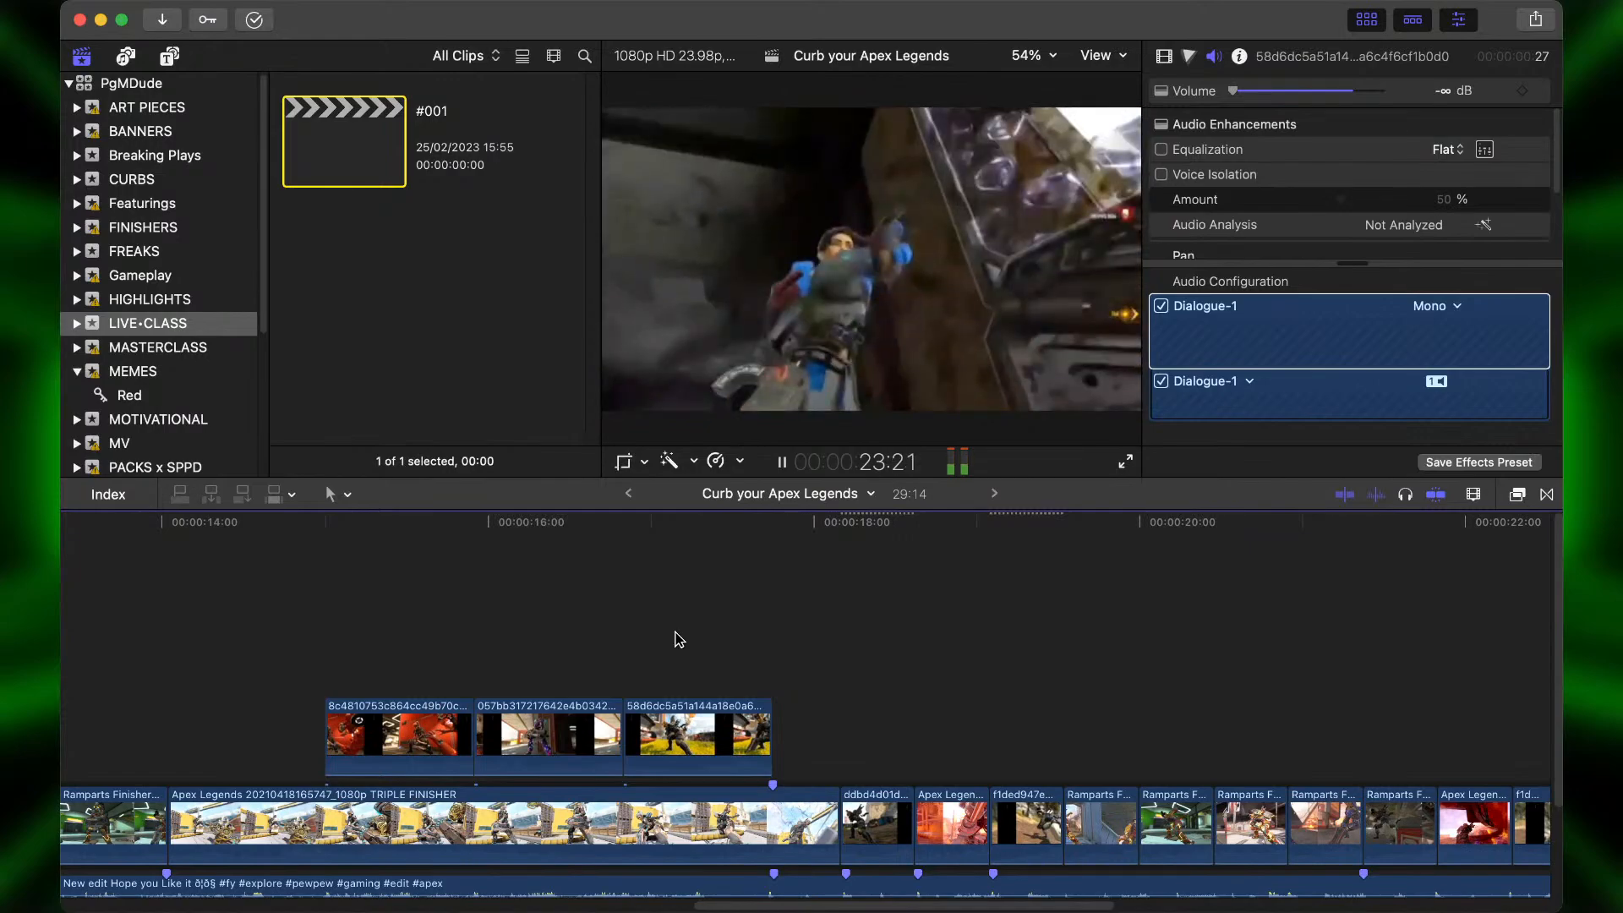
pyautogui.press('space')
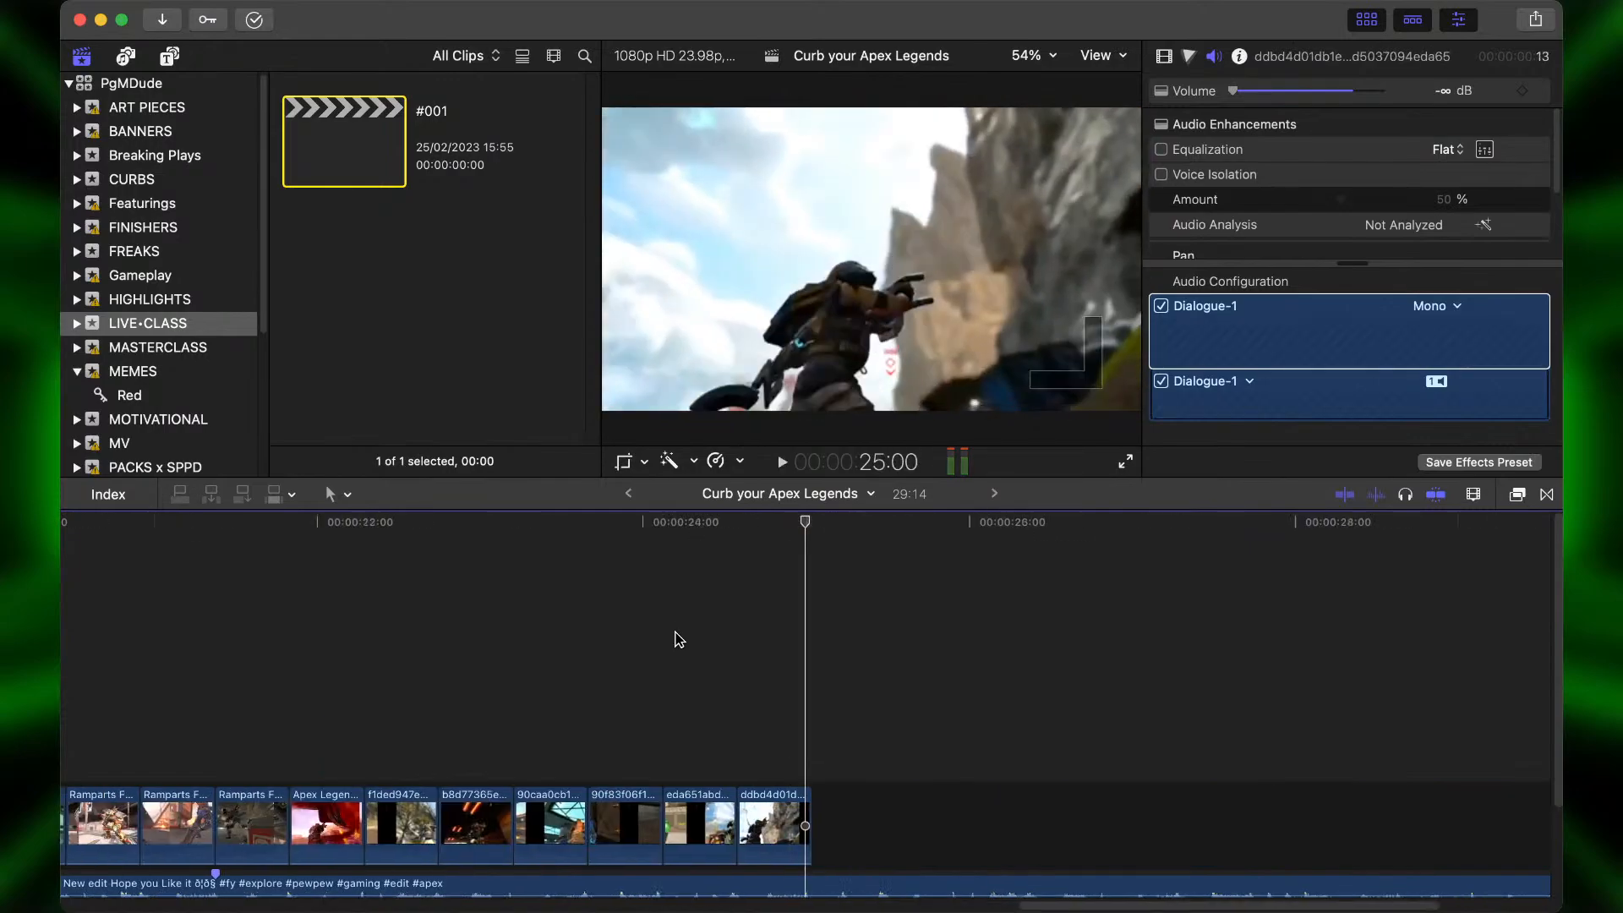
# Review the playback from the 58d6dc5a clip through the TRIPLE FINISHER ending into the run of short finisher clips.
pyautogui.press('super+minus')
pyautogui.hscroll(-3, 676, 639)
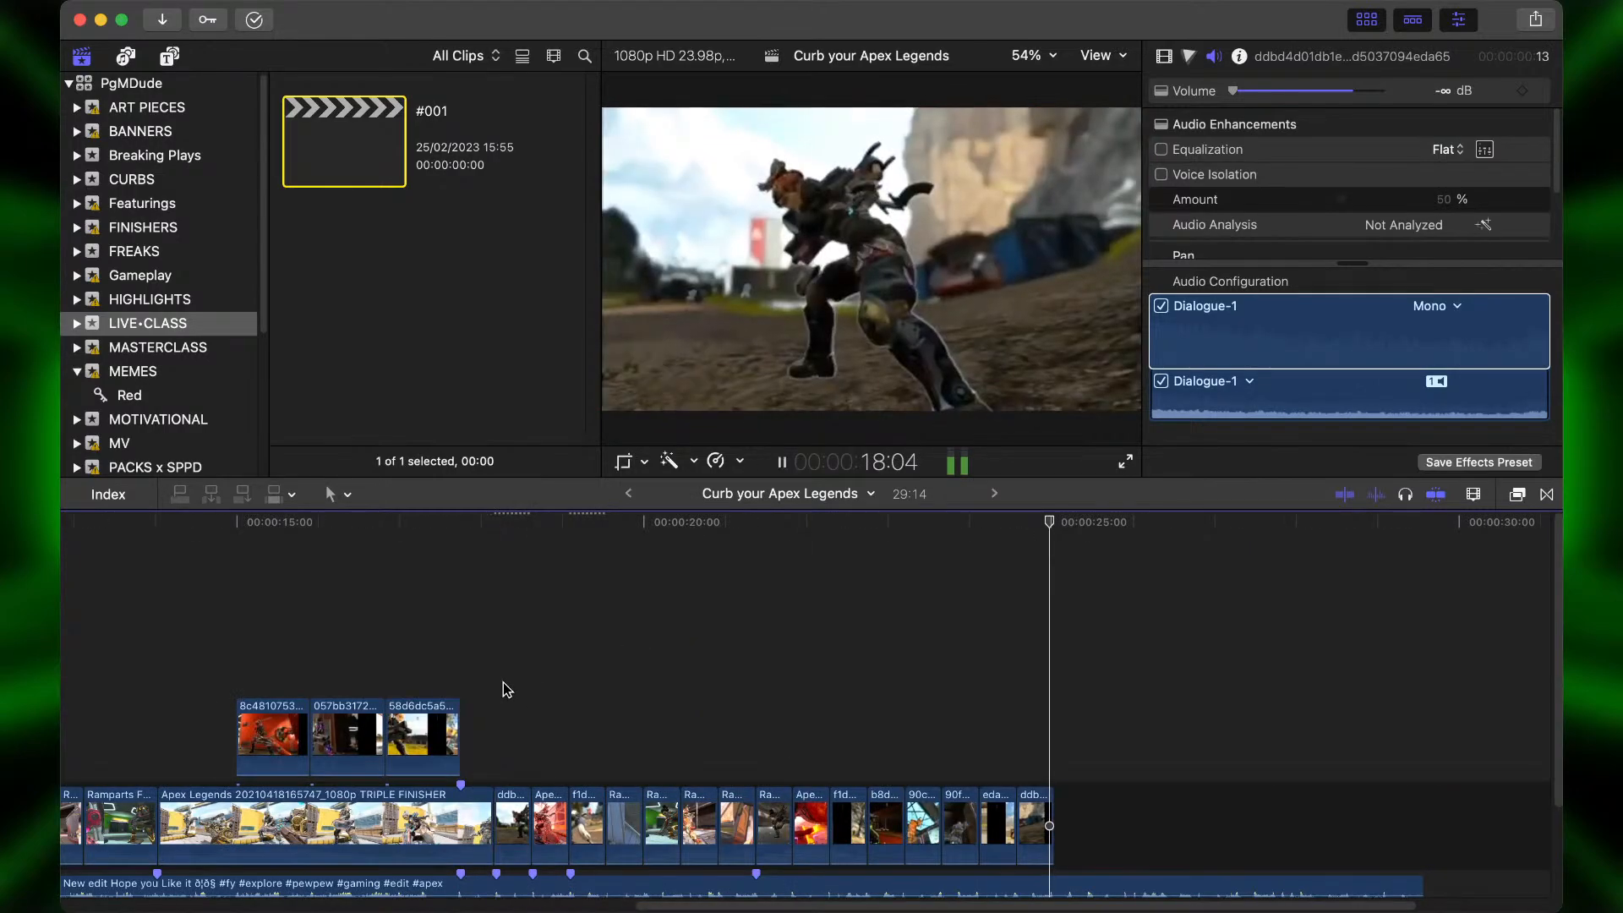
pyautogui.click(503, 682)
pyautogui.click(424, 669)
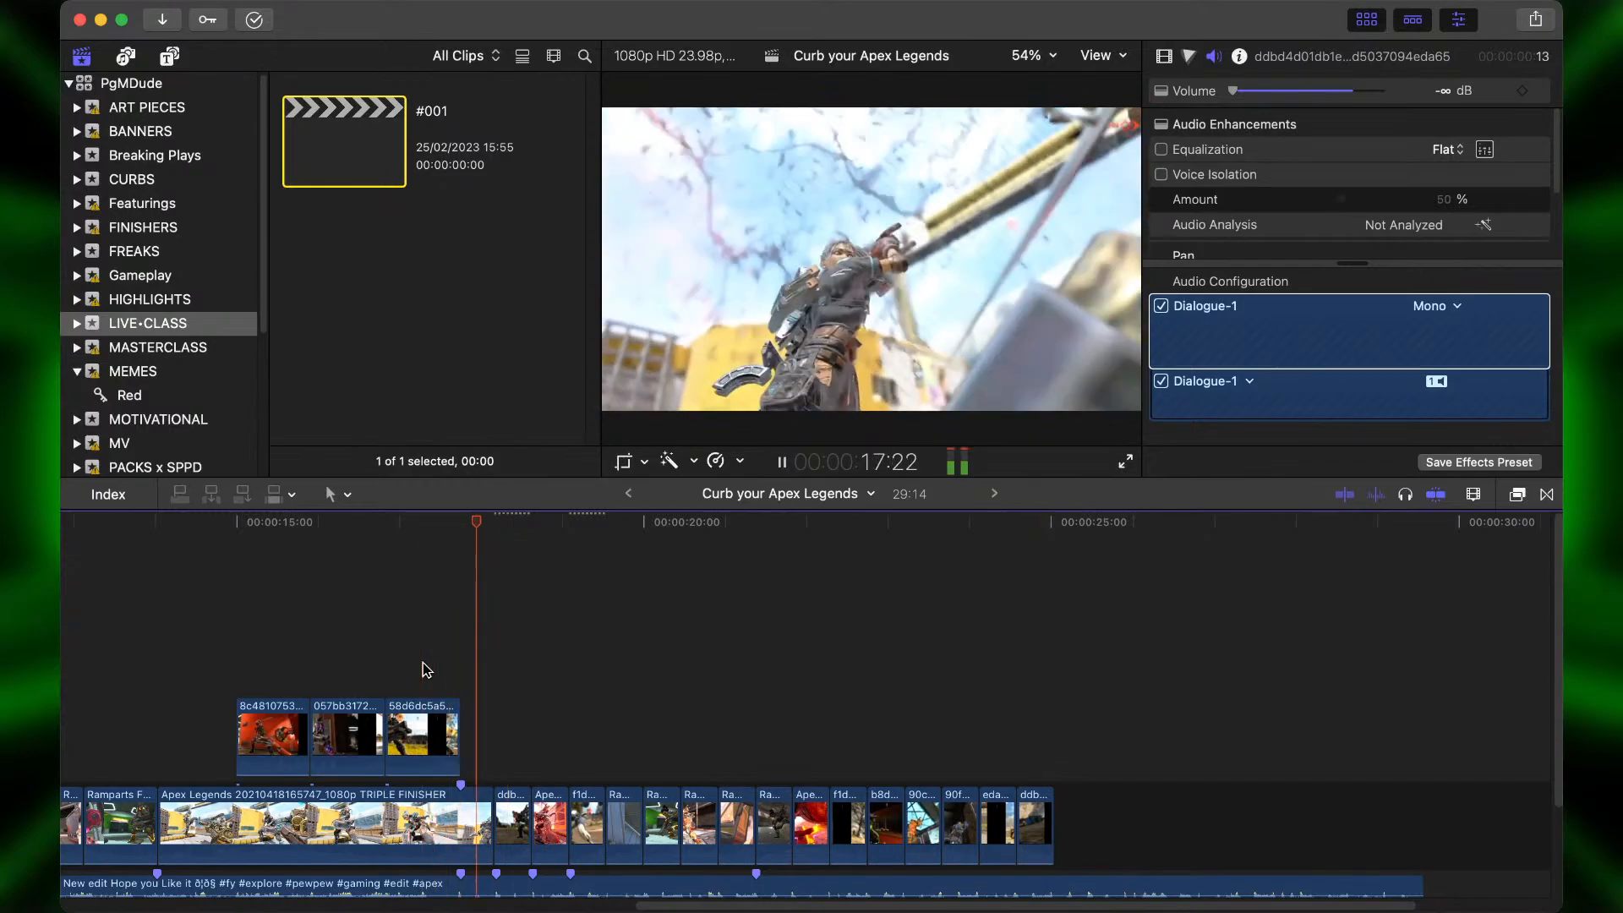
pyautogui.press('space')
pyautogui.press('super+equal')
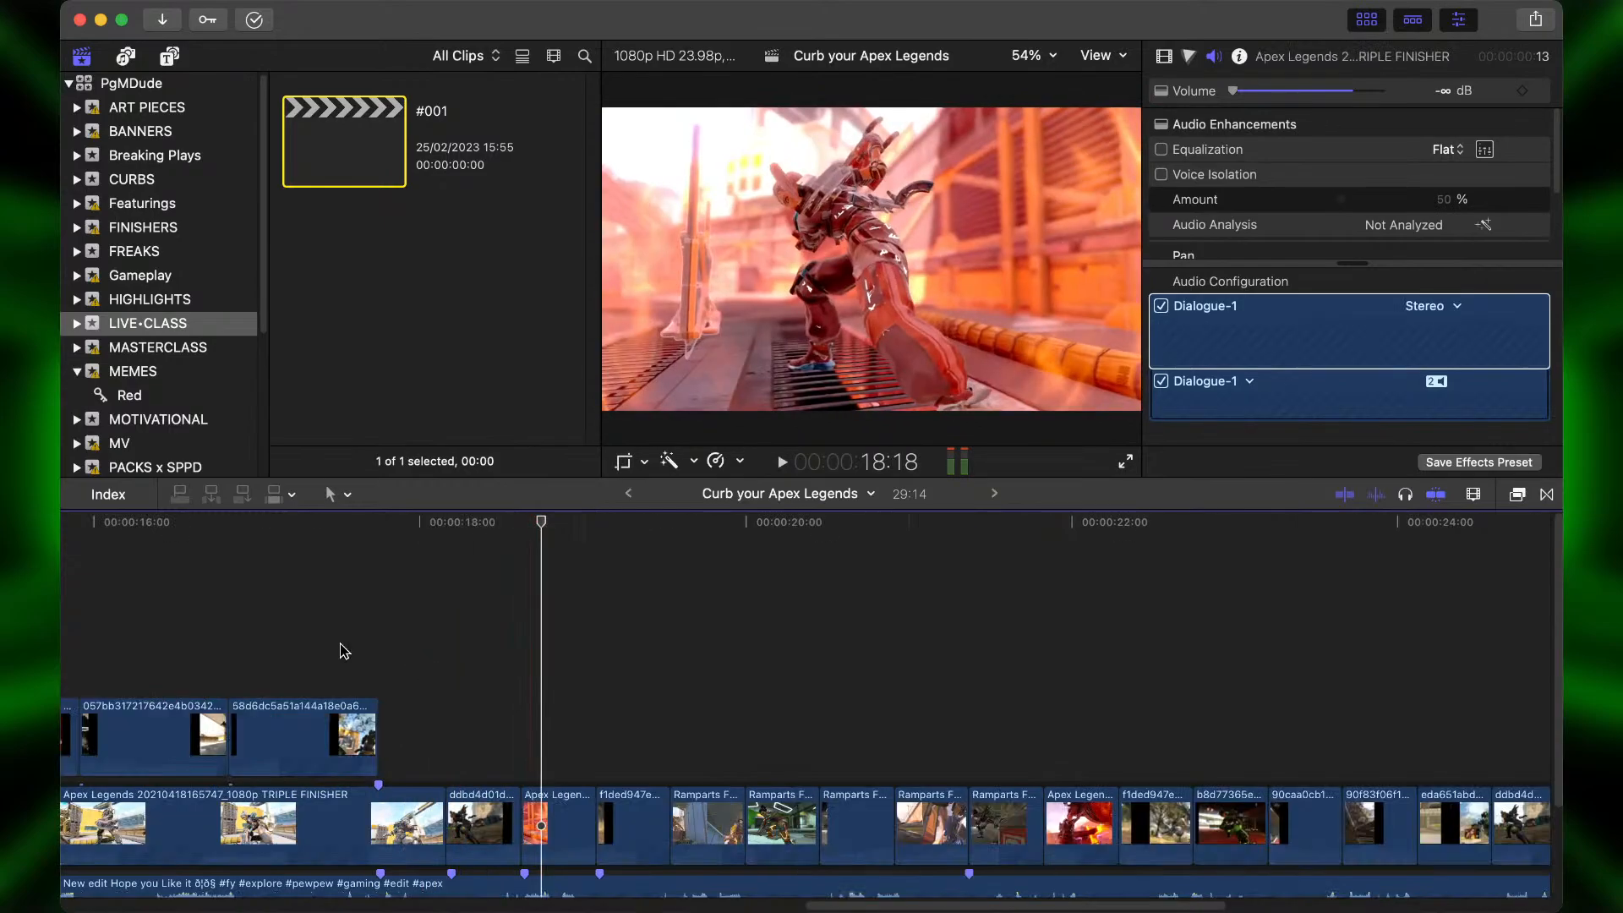
pyautogui.click(273, 626)
pyautogui.press('space')
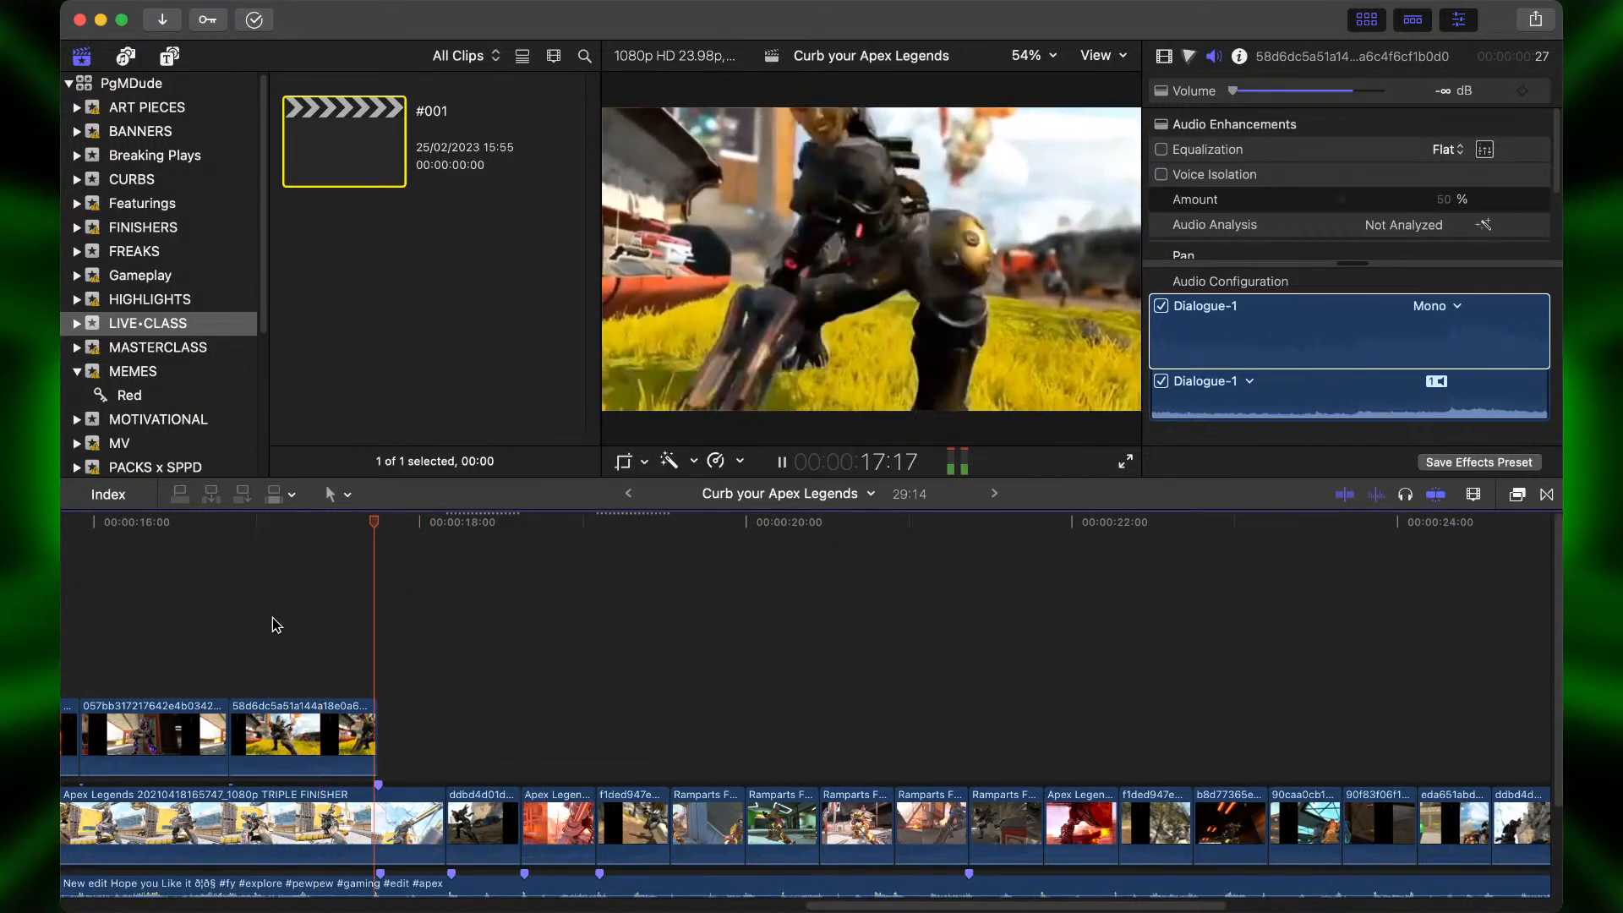
pyautogui.press('space')
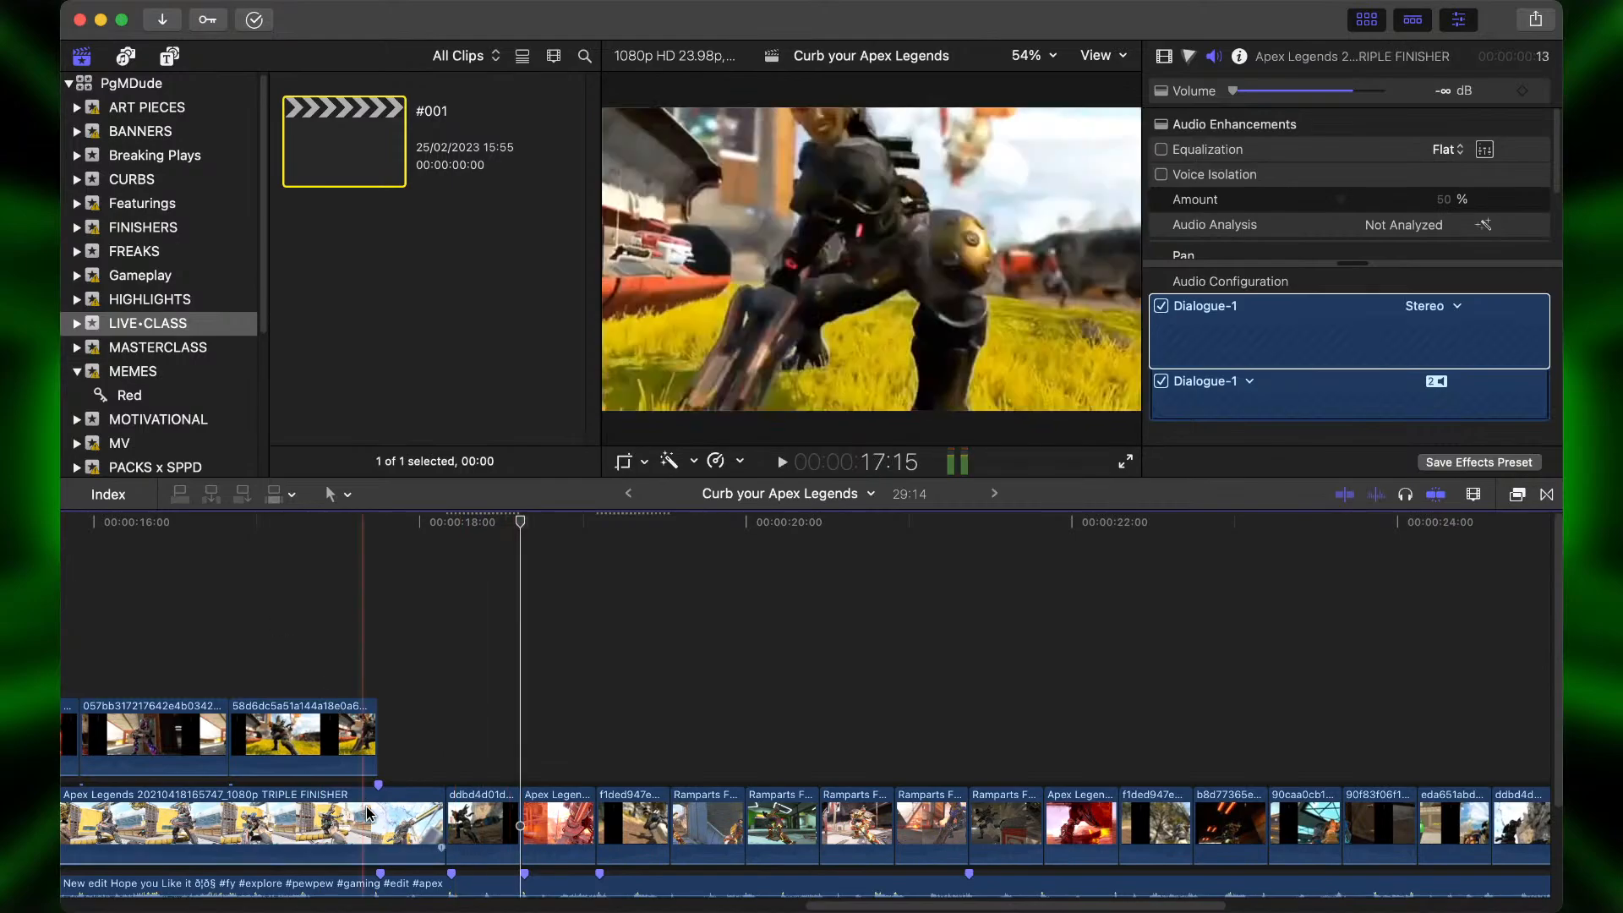
# Split the long TRIPLE FINISHER clip where the 58d6dc5a clip ends and lift its remainder above the storyline as a disabled clip.
pyautogui.click(404, 822)
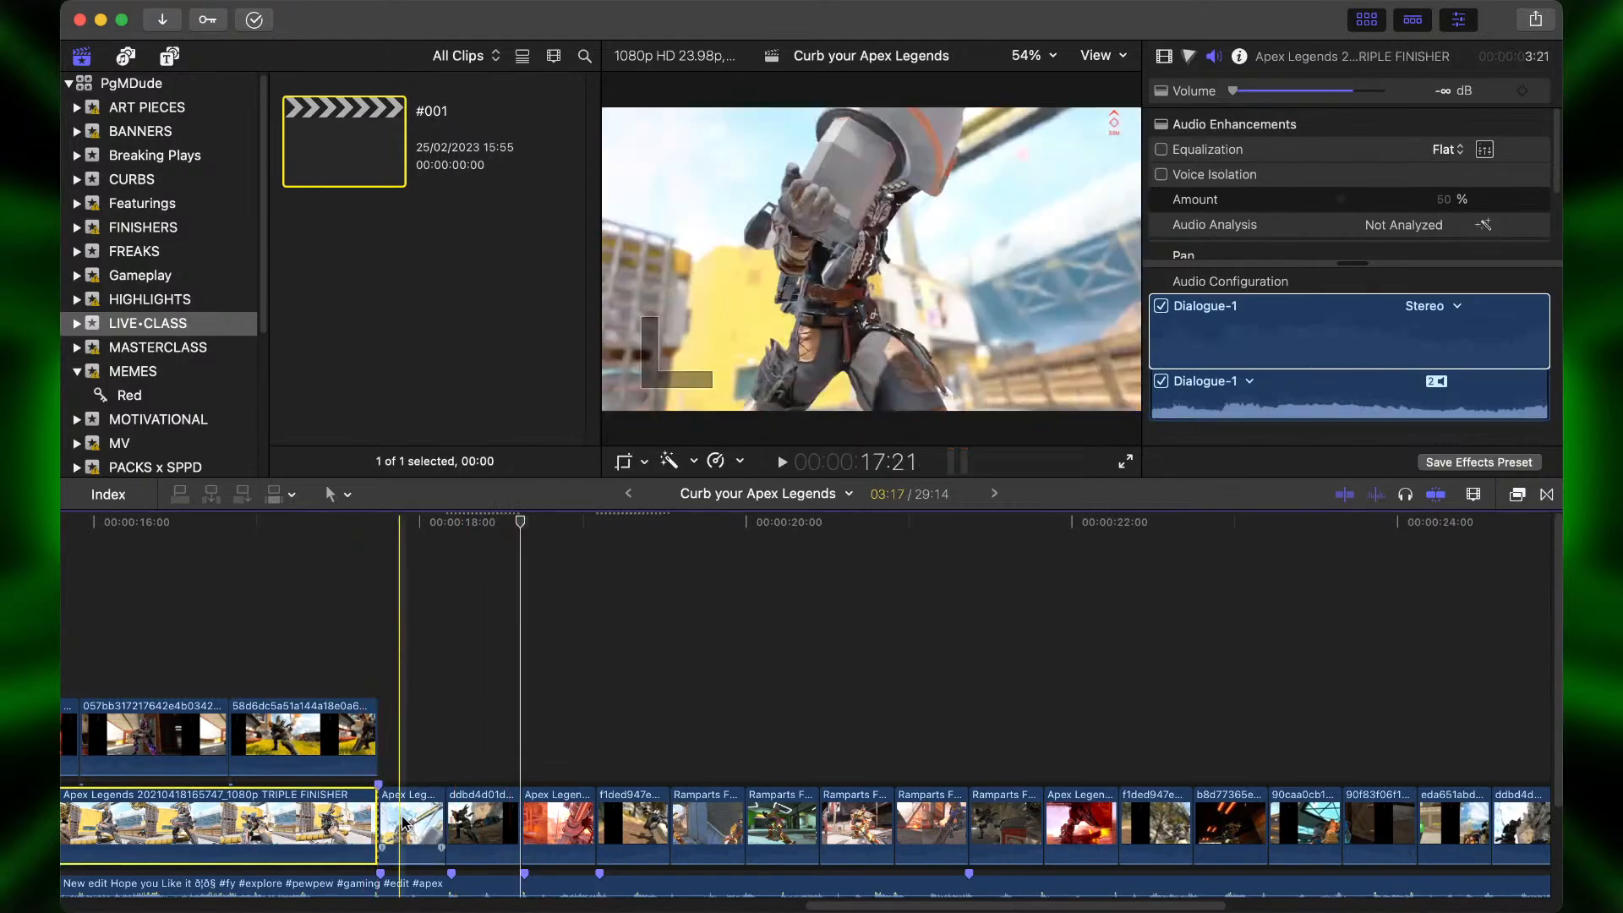
pyautogui.moveTo(404, 822); pyautogui.dragTo(407, 729)
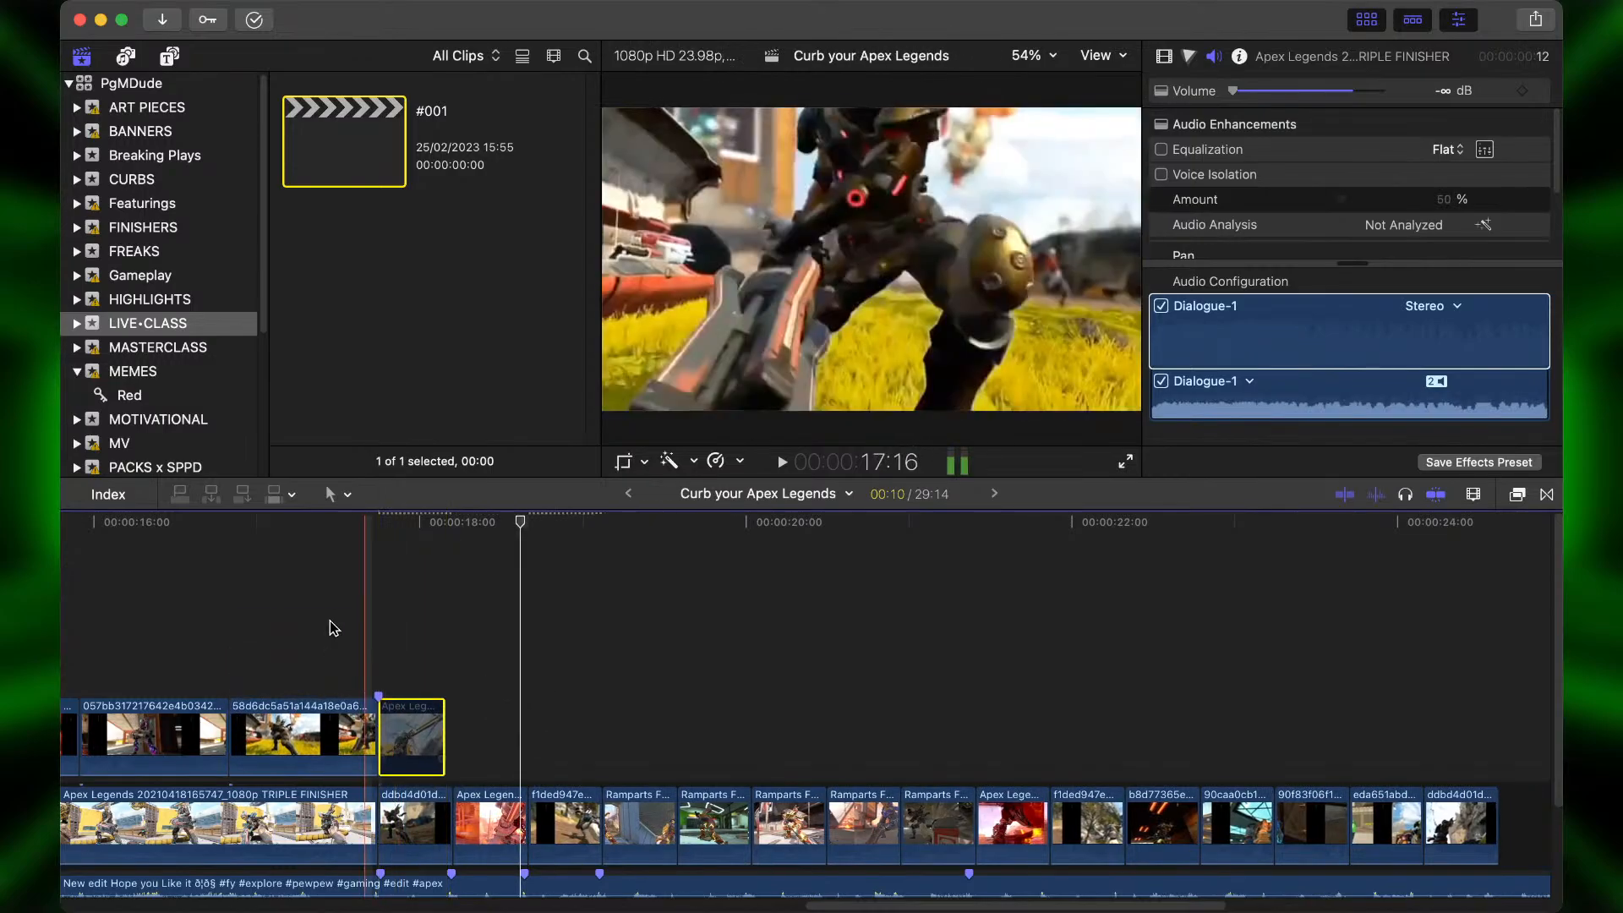
pyautogui.click(330, 620)
pyautogui.press('space')
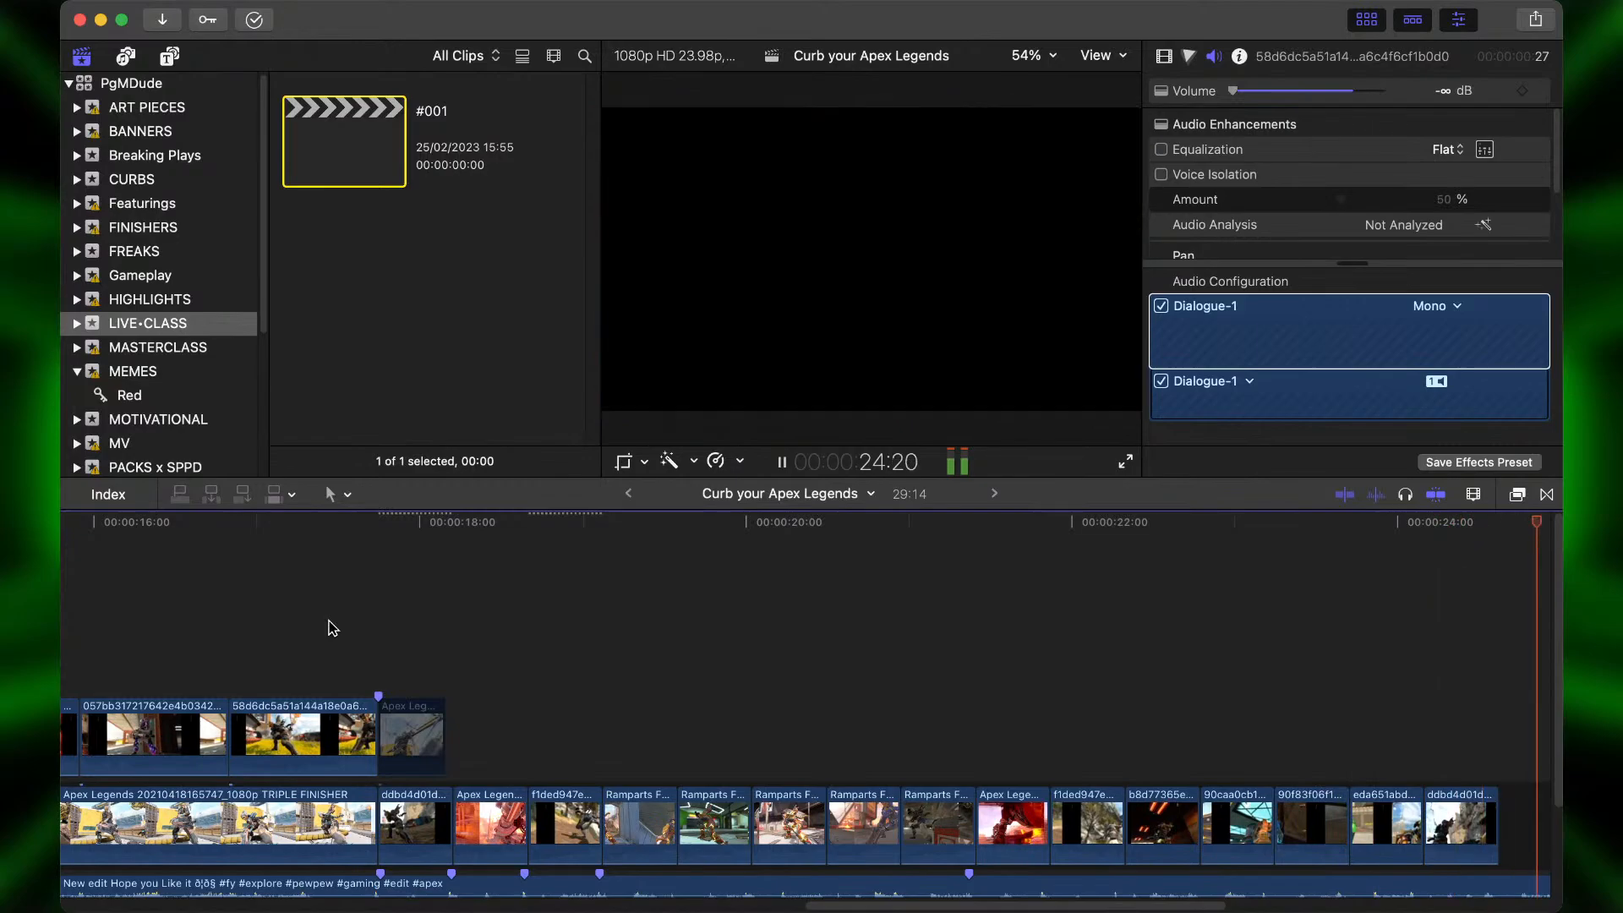
pyautogui.press('space')
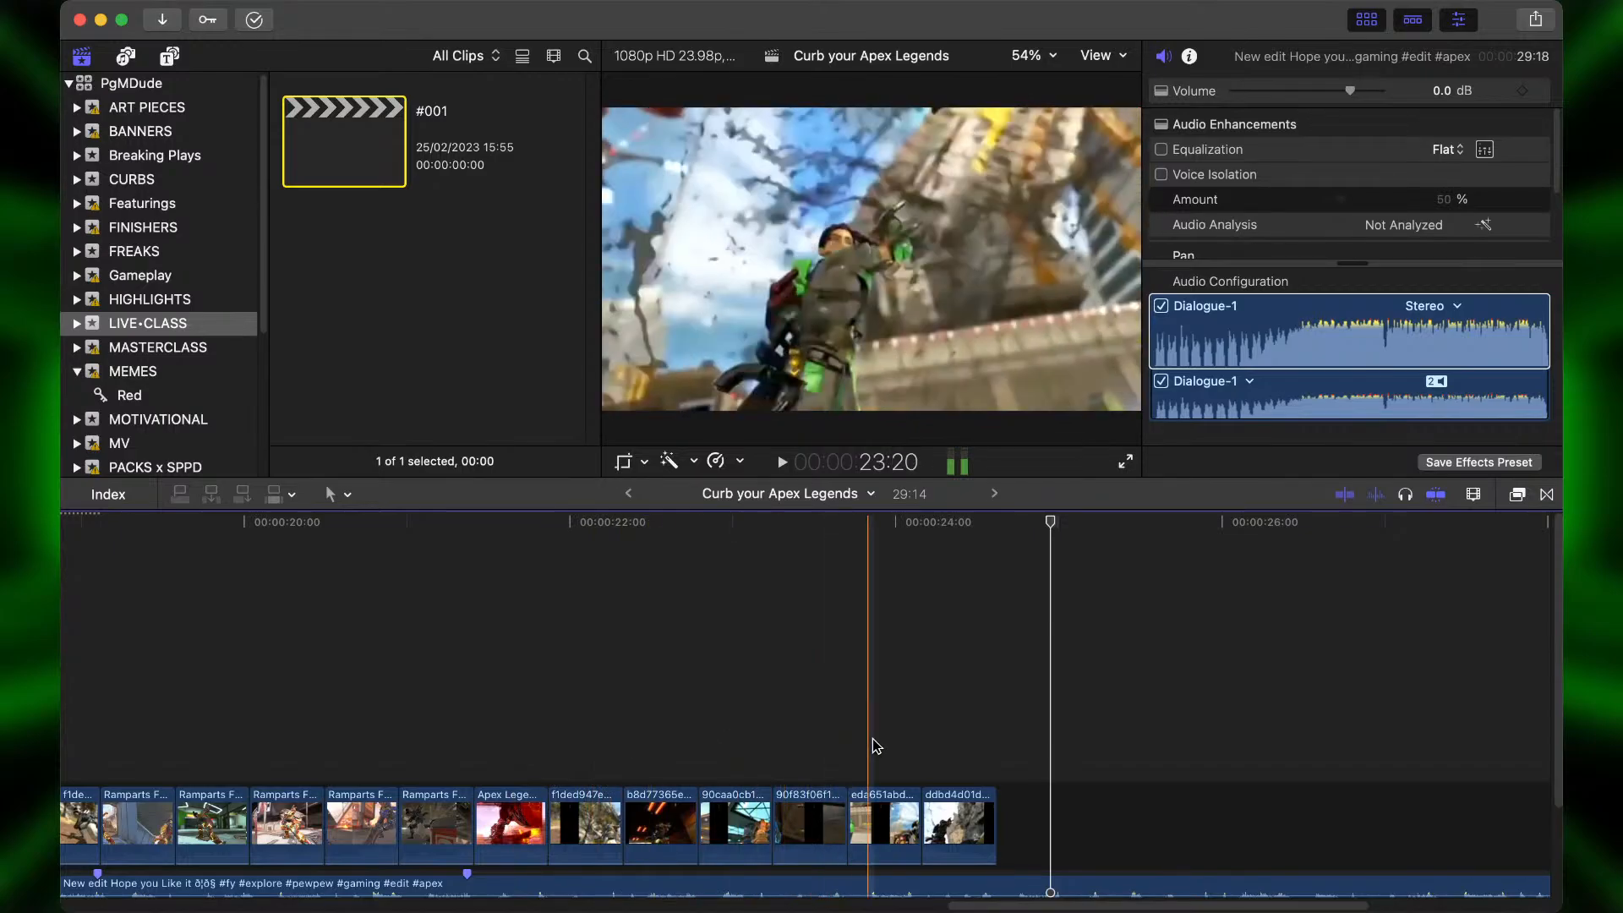
# Play back the sequence from the 58d6dc5a clip through the run of short finisher clips.
pyautogui.hscroll(-10, 925, 723)
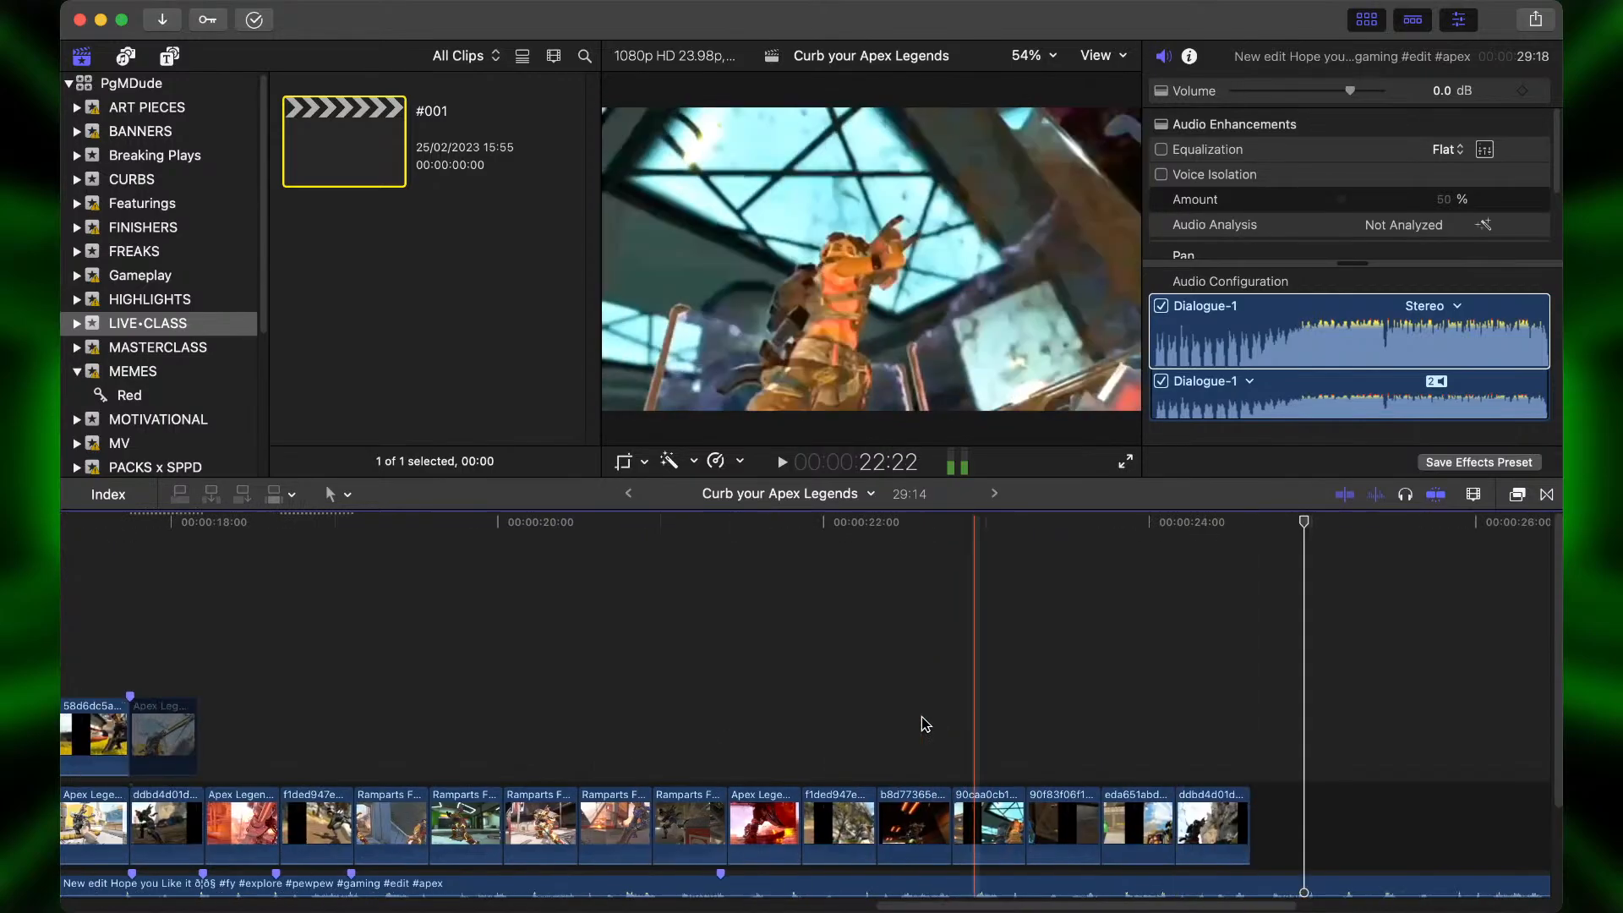
pyautogui.click(285, 607)
pyautogui.press('space')
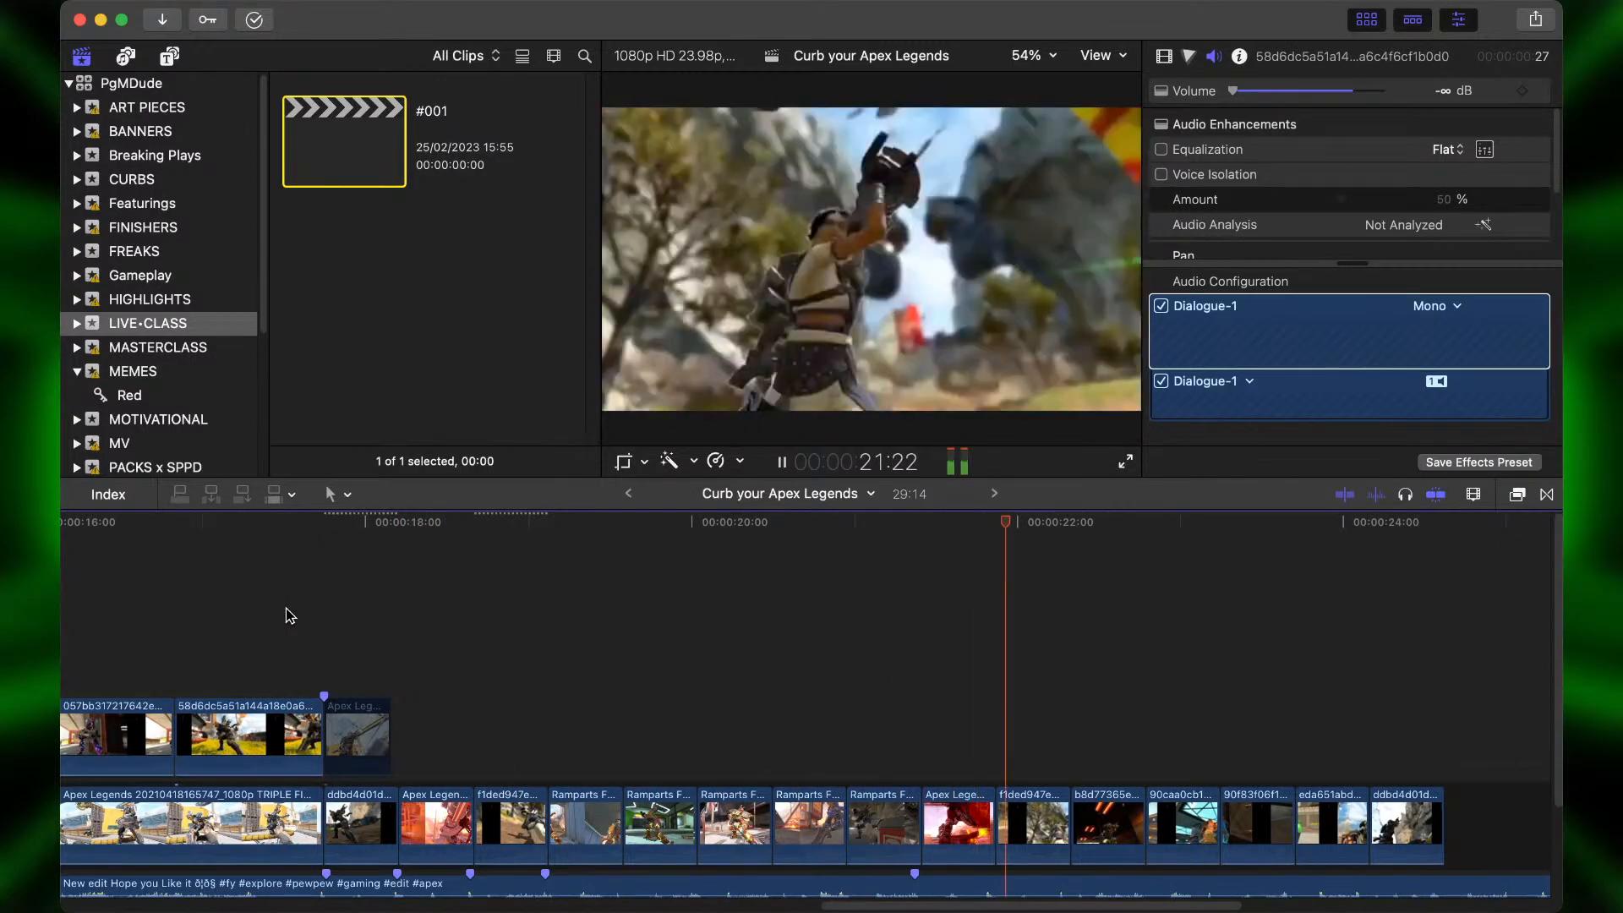
pyautogui.press('space')
pyautogui.hscroll(-1, 286, 607)
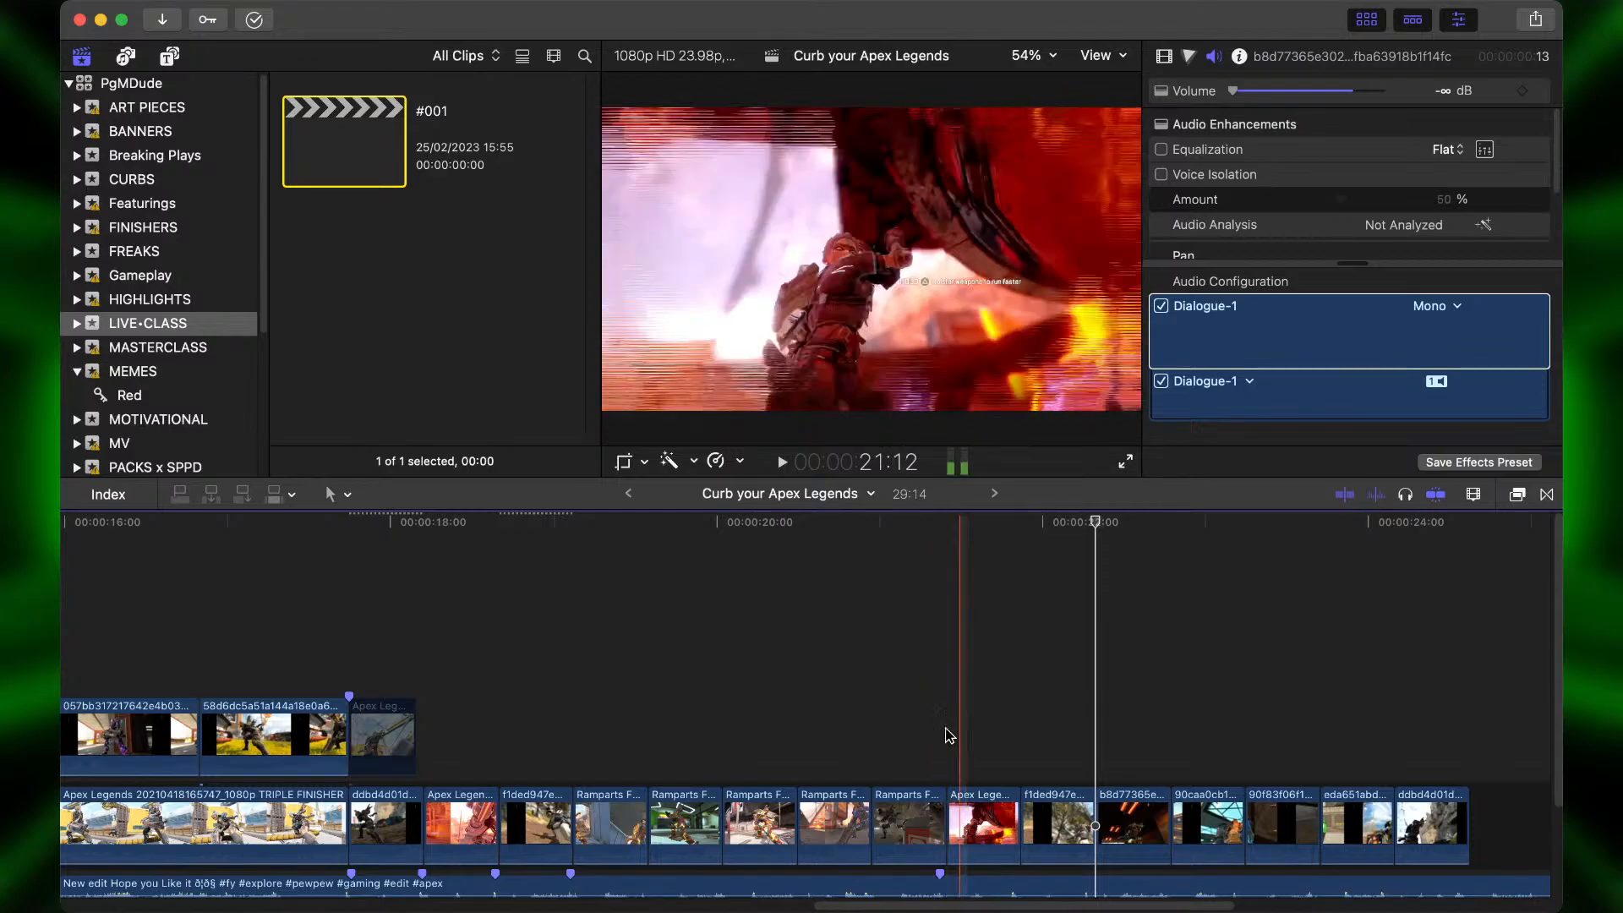
# Slip the footage inside the Ramparts clip just before the second short Apex Legends clip and play the result.
pyautogui.click(906, 822)
pyautogui.moveTo(903, 820)
pyautogui.mouseDown()
pyautogui.moveTo(876, 813)
pyautogui.moveTo(891, 817)
pyautogui.mouseUp()
pyautogui.press('space')
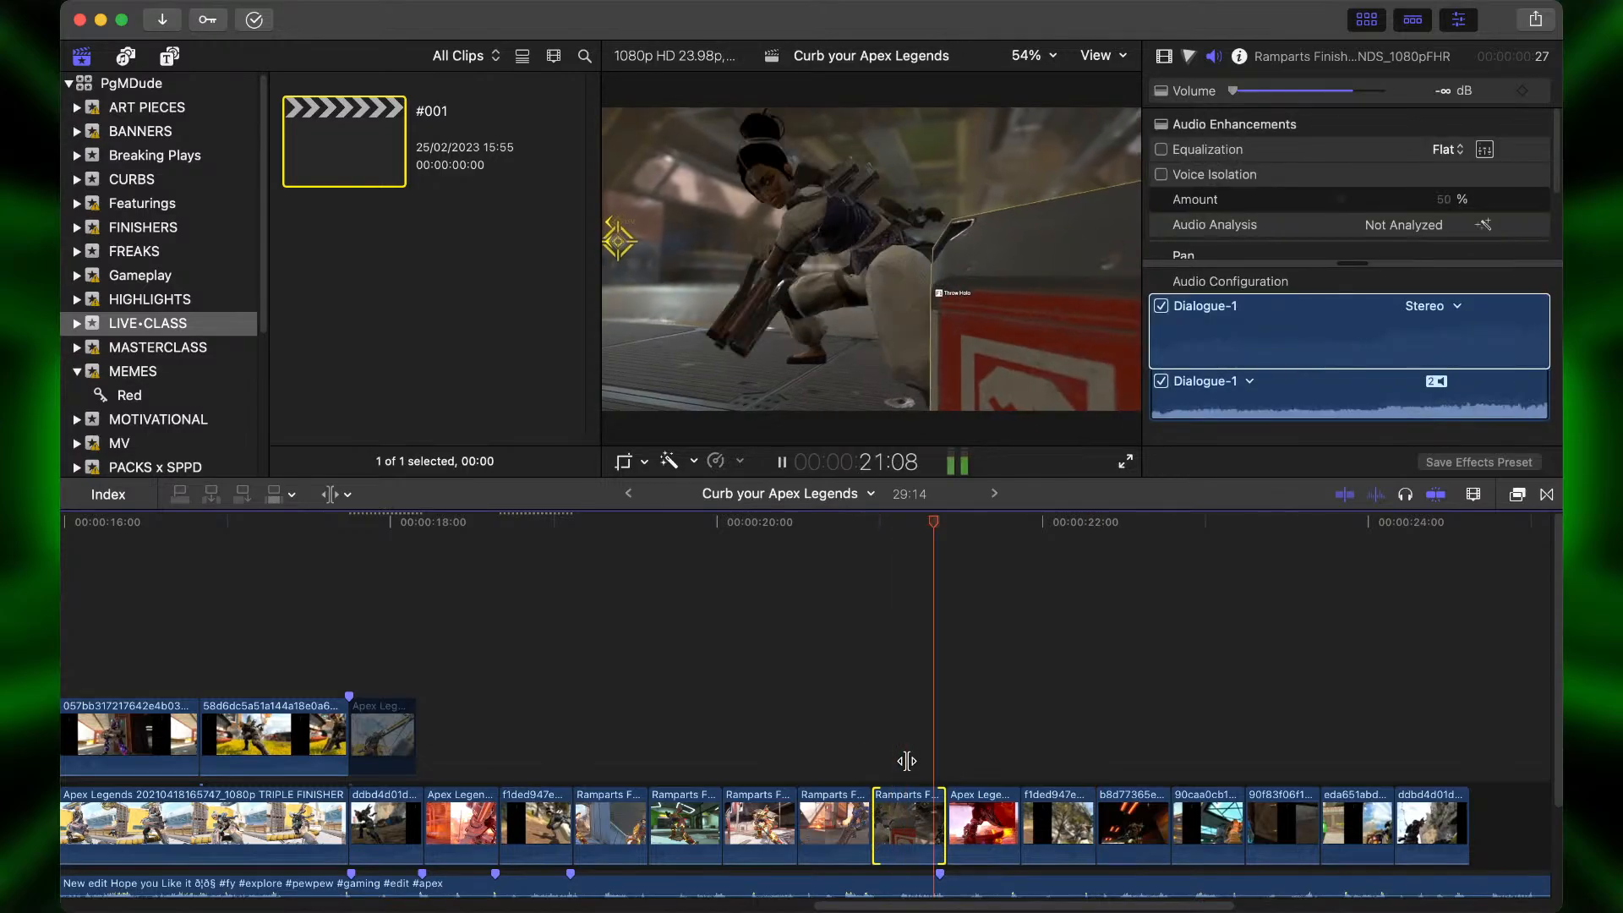
pyautogui.press('space')
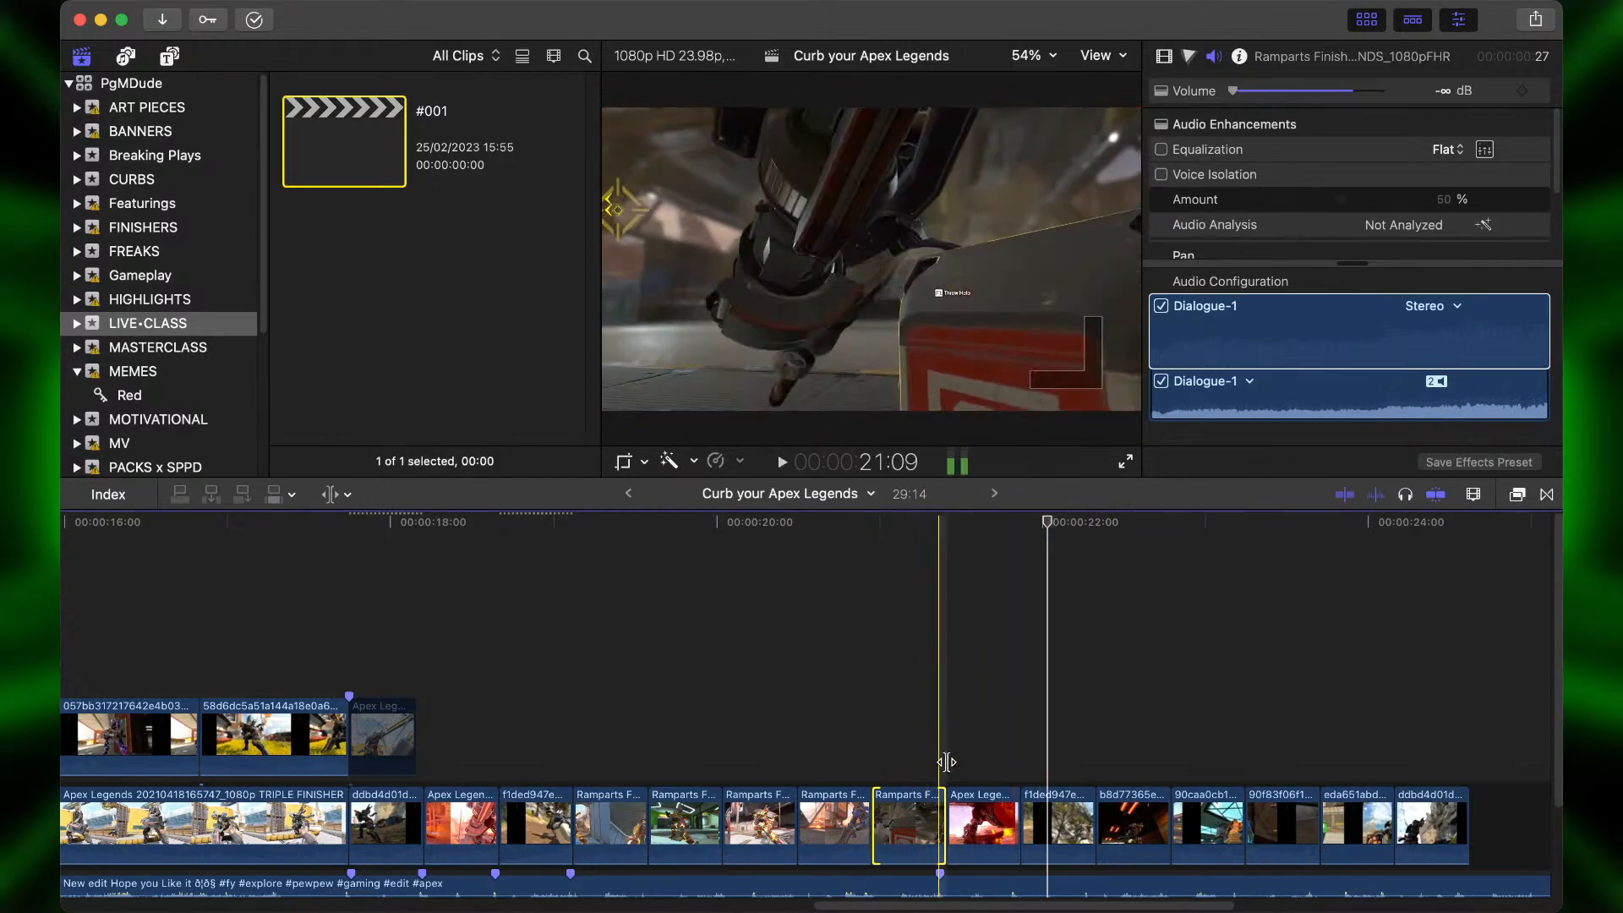
# Slip the earlier Ramparts clips and move the second one directly after the ddbd4d01 clip that follows the long TRIPLE FINISHER clip.
pyautogui.moveTo(840, 815); pyautogui.dragTo(658, 832)
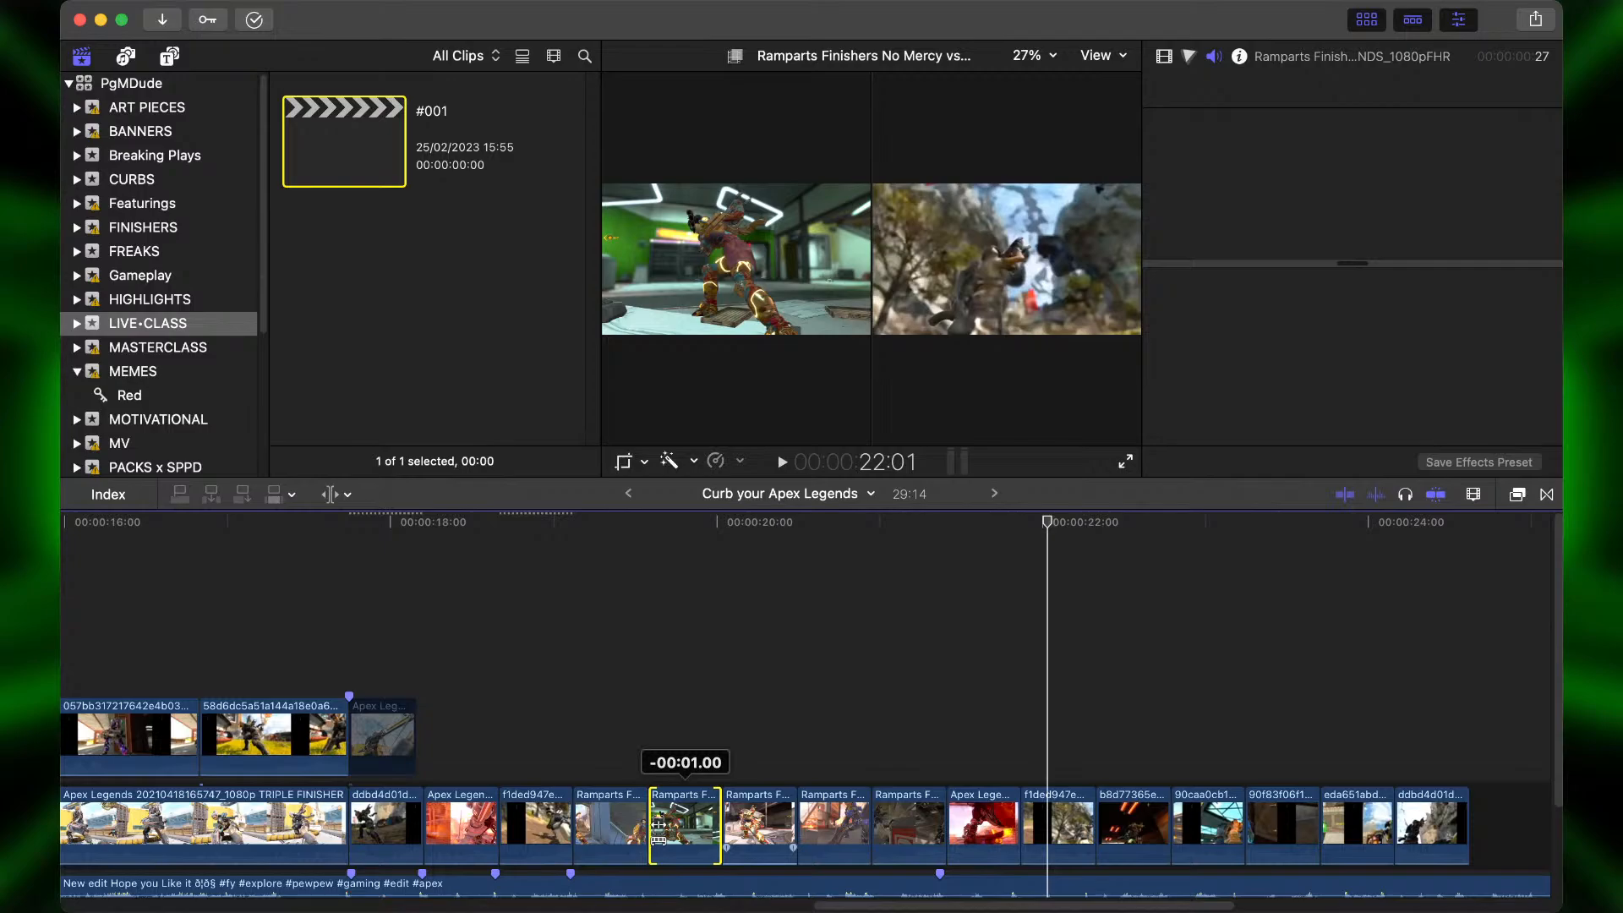
pyautogui.press('super+equal')
pyautogui.moveTo(658, 832); pyautogui.dragTo(336, 835)
pyautogui.press('a')
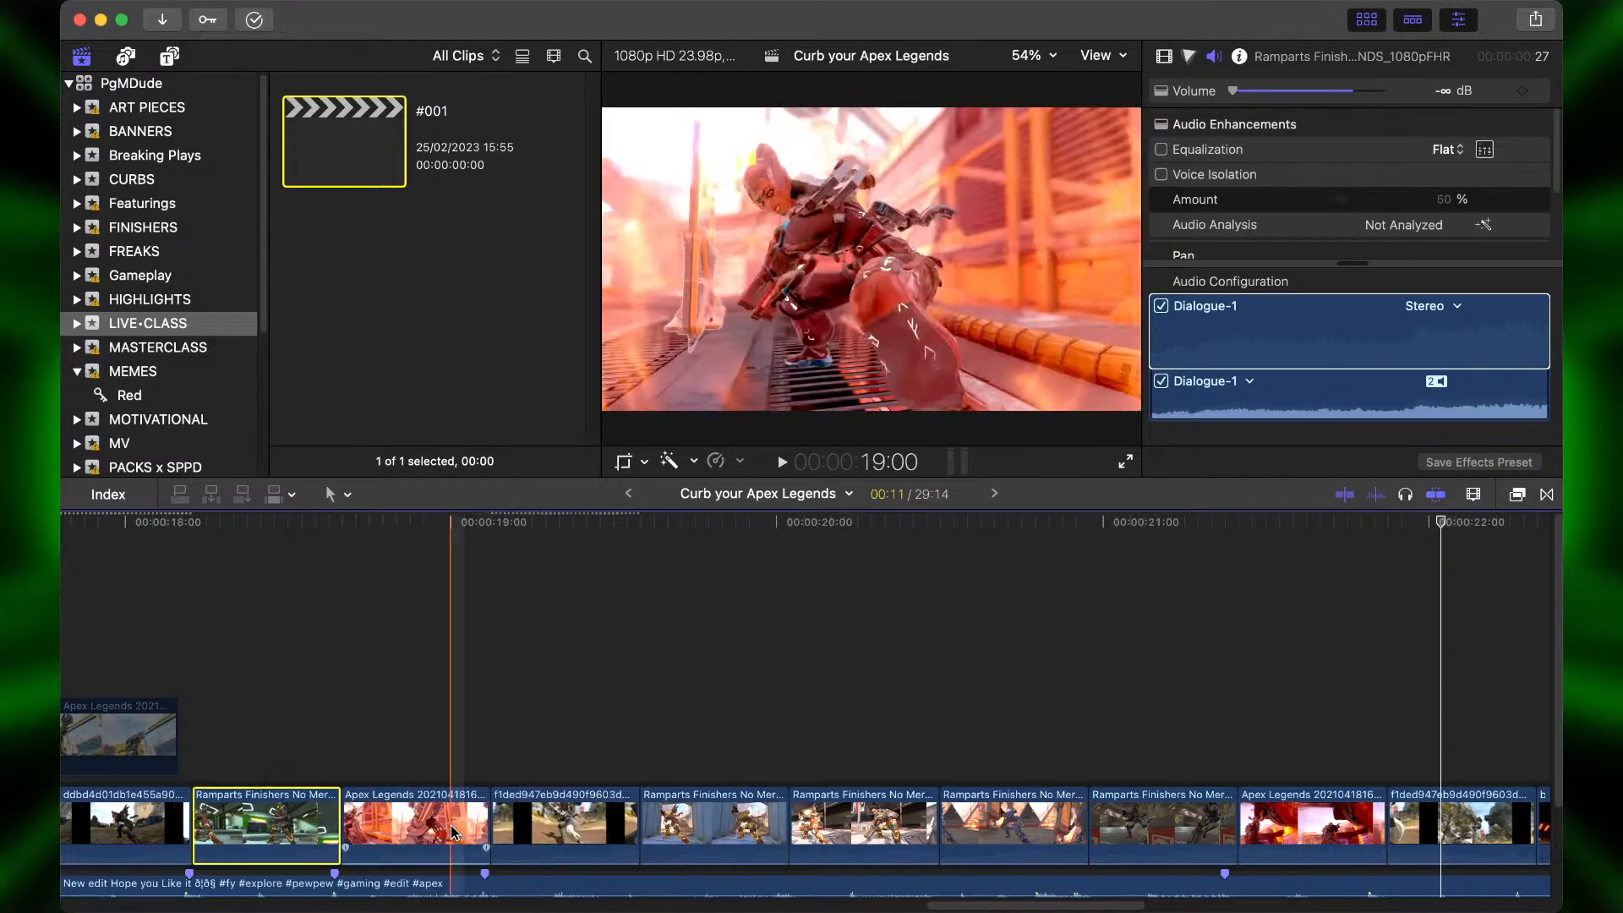
# Slip the footage in the first short Apex Legends clip, the f1ded947 clip and the next three Ramparts clips to match their poses.
pyautogui.moveTo(452, 832); pyautogui.dragTo(428, 826)
pyautogui.click(528, 827)
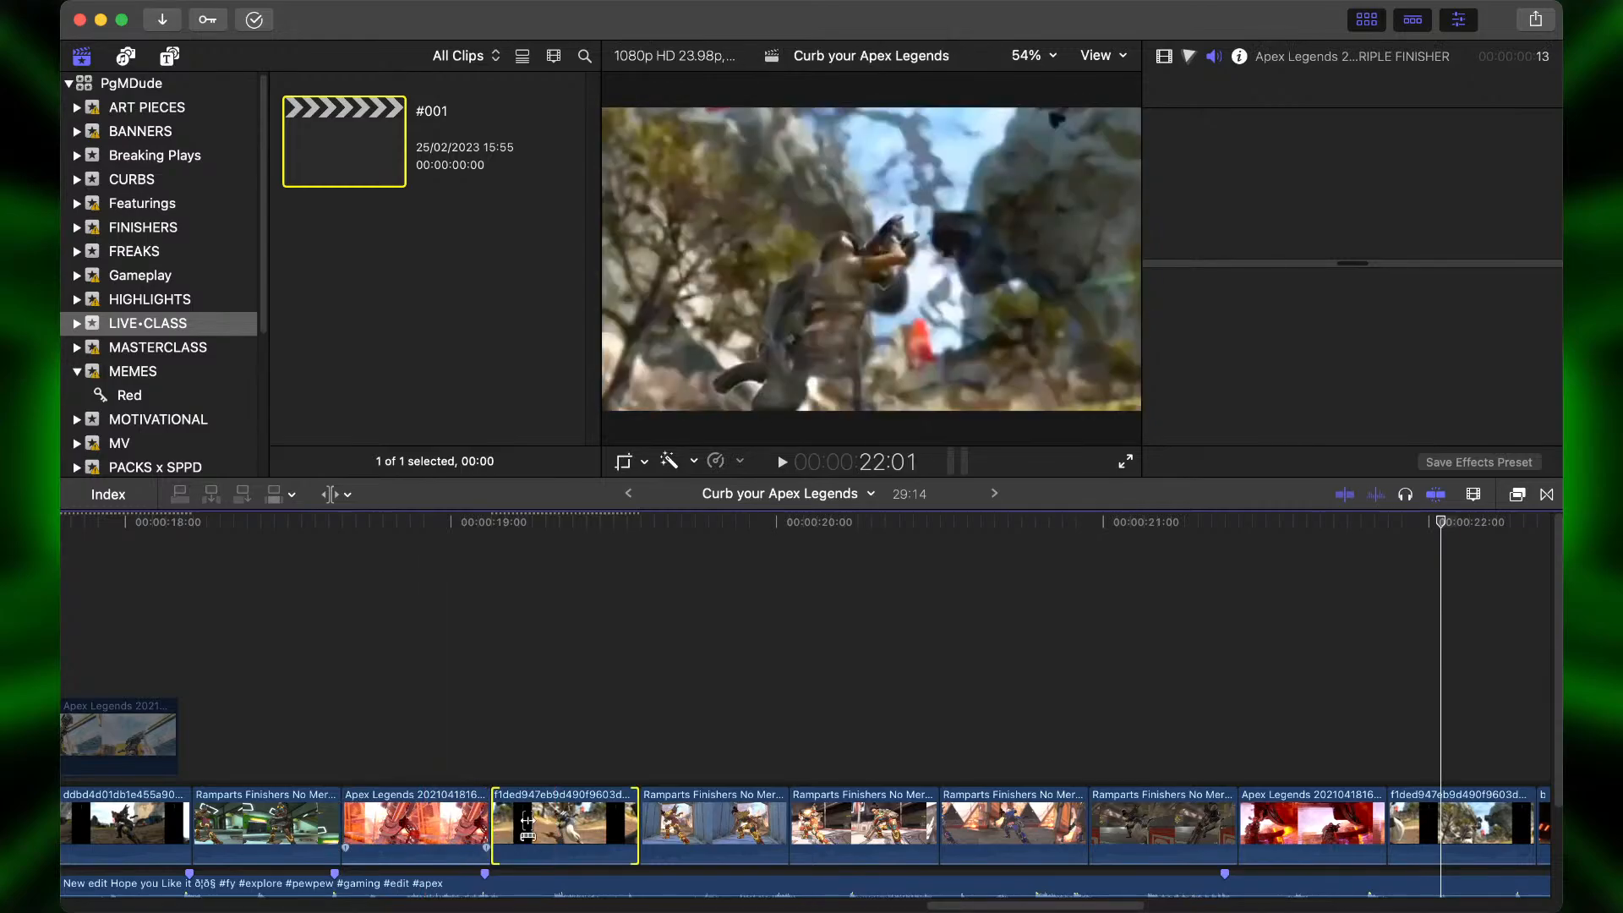
pyautogui.moveTo(527, 826); pyautogui.dragTo(519, 820)
pyautogui.moveTo(714, 828); pyautogui.dragTo(716, 830)
pyautogui.moveTo(856, 824); pyautogui.dragTo(873, 824)
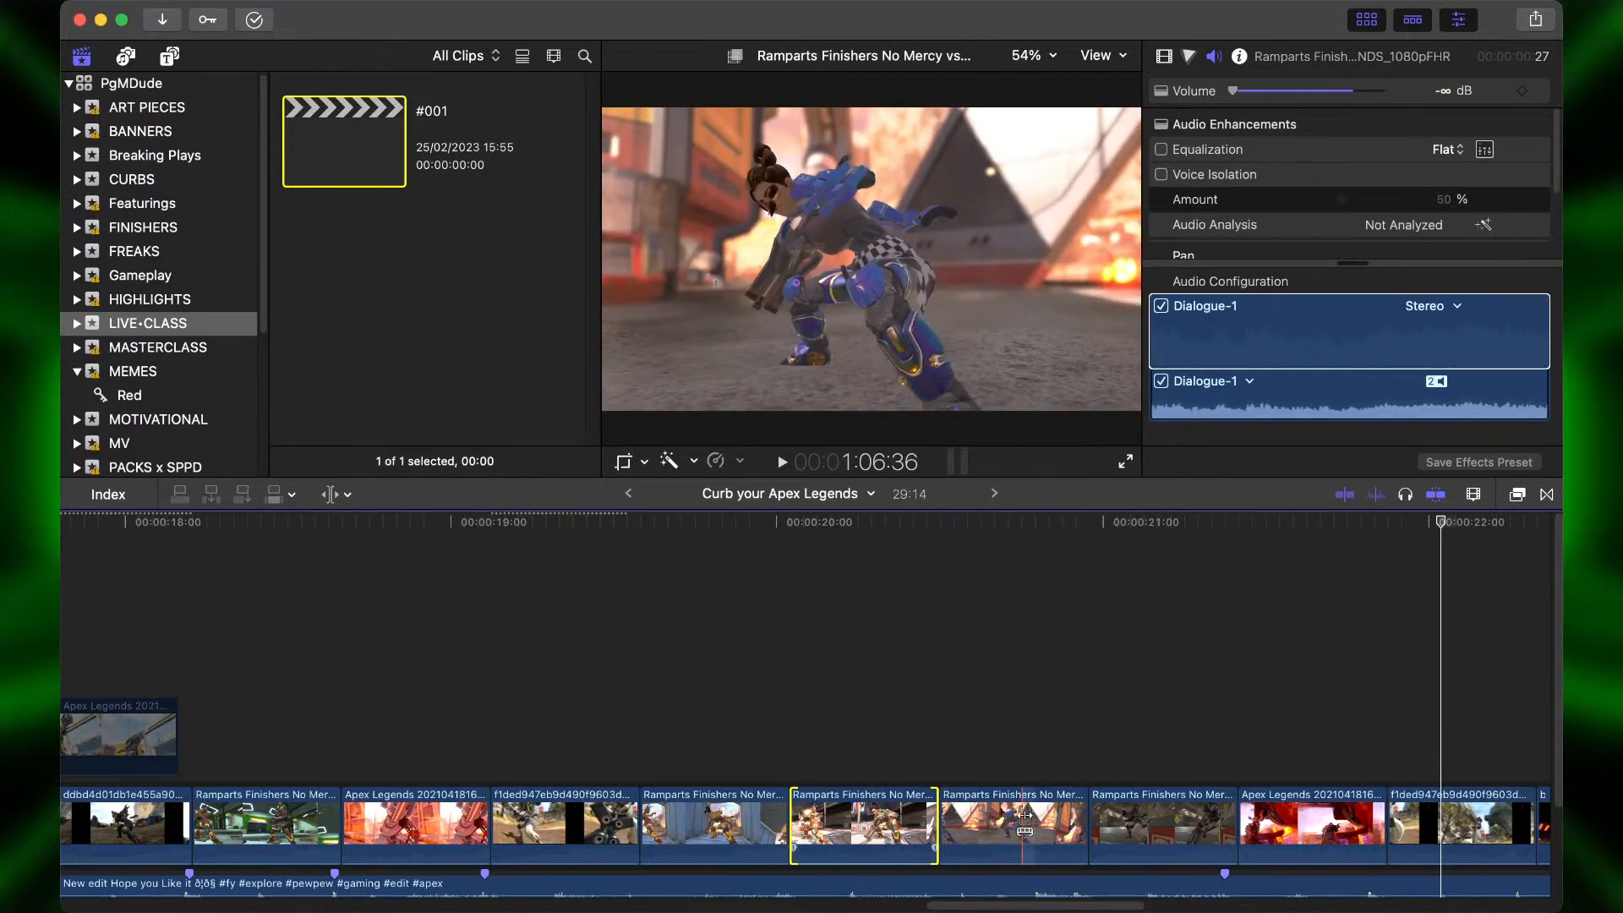
pyautogui.moveTo(1023, 820); pyautogui.dragTo(1018, 817)
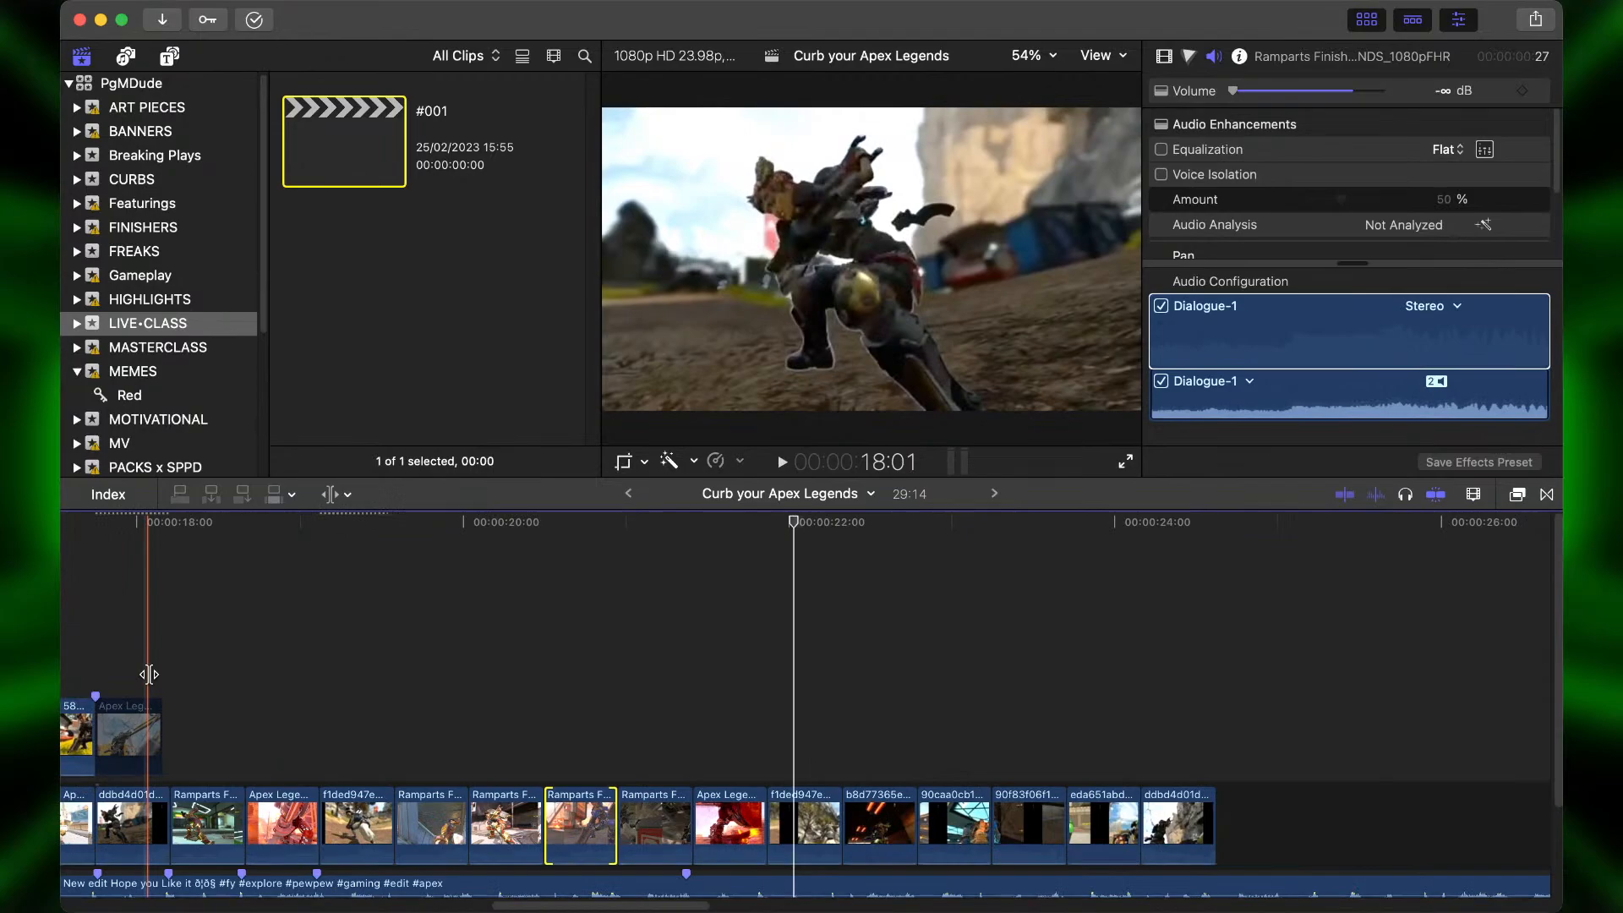
# Play back the short finisher run from the end of the long TRIPLE FINISHER clip to check the slipped clips.
pyautogui.press('a')
pyautogui.click(146, 653)
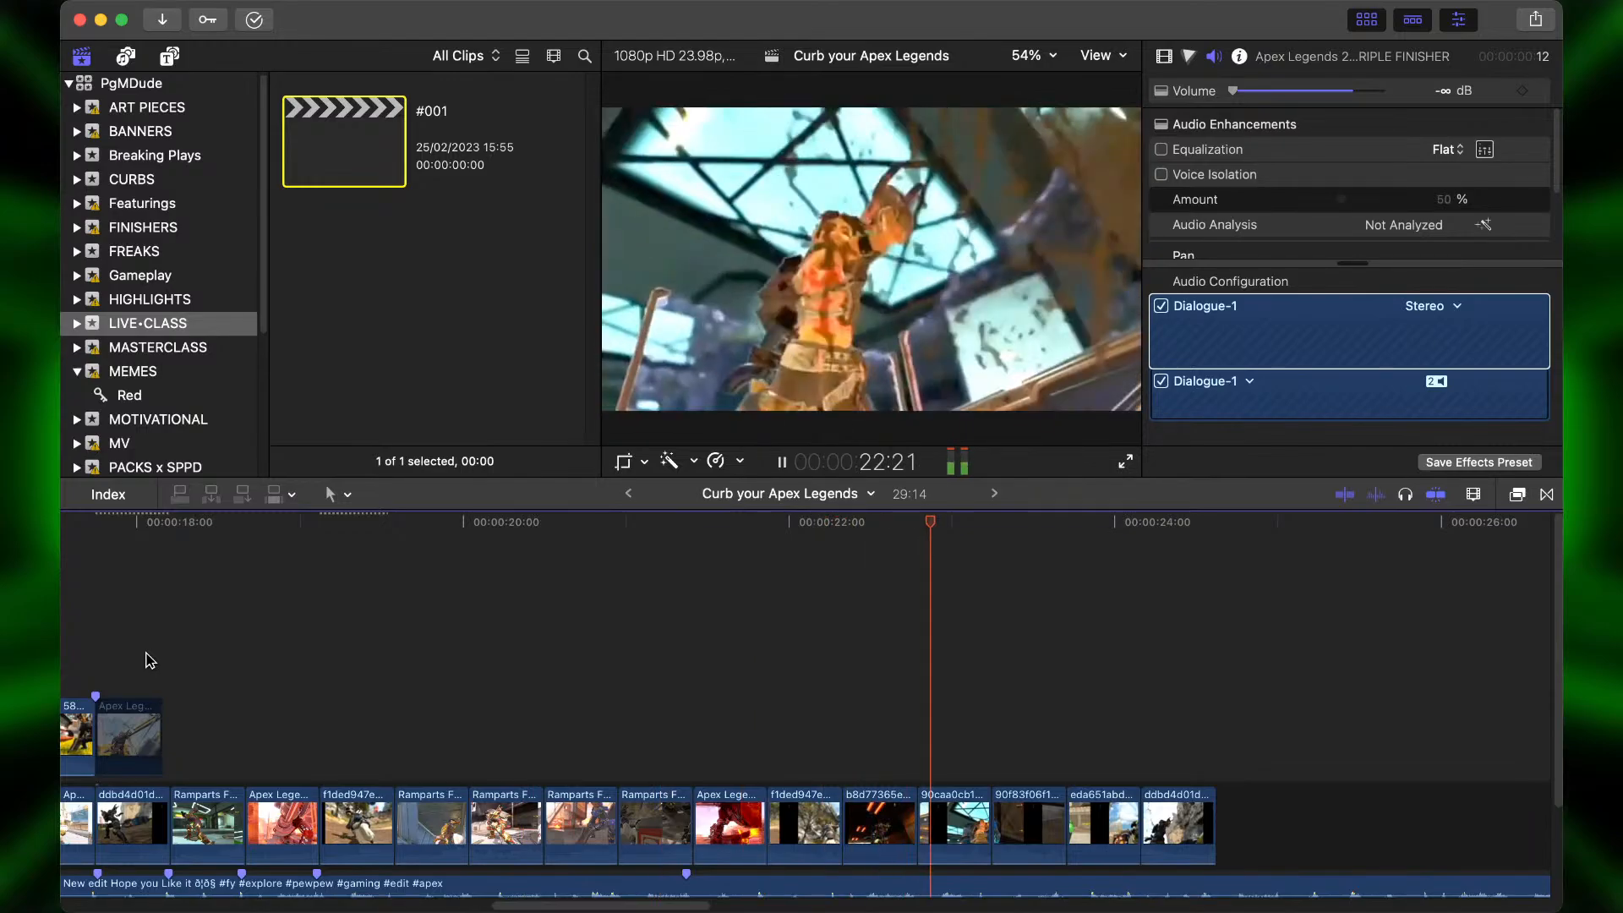
pyautogui.press('space')
pyautogui.hscroll(-3, 147, 654)
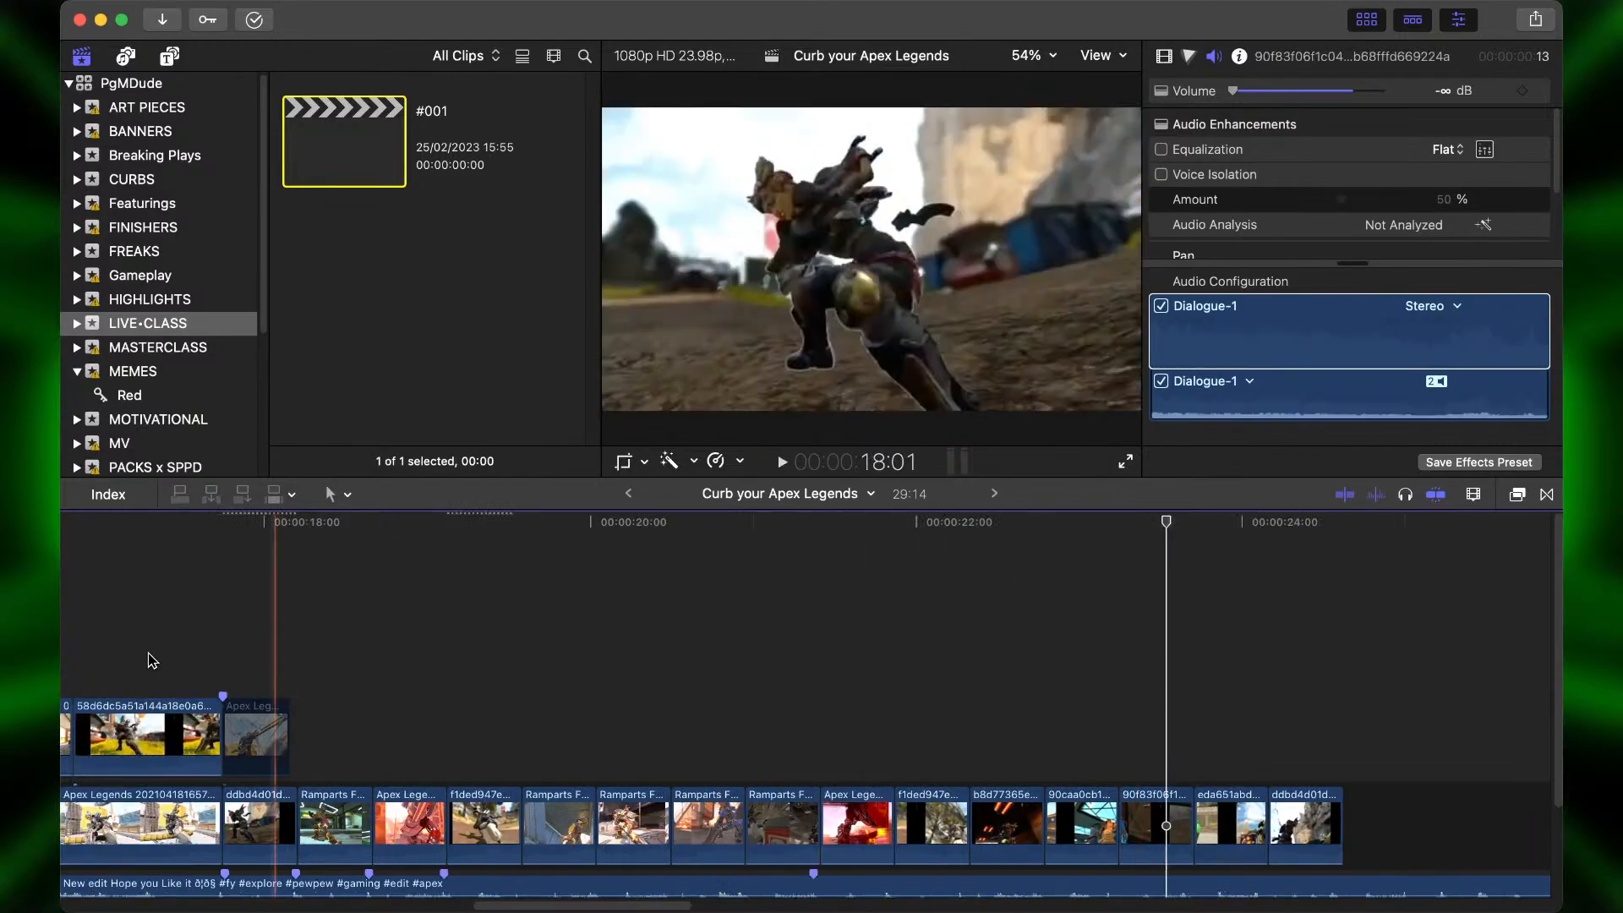
pyautogui.hscroll(-2, 272, 670)
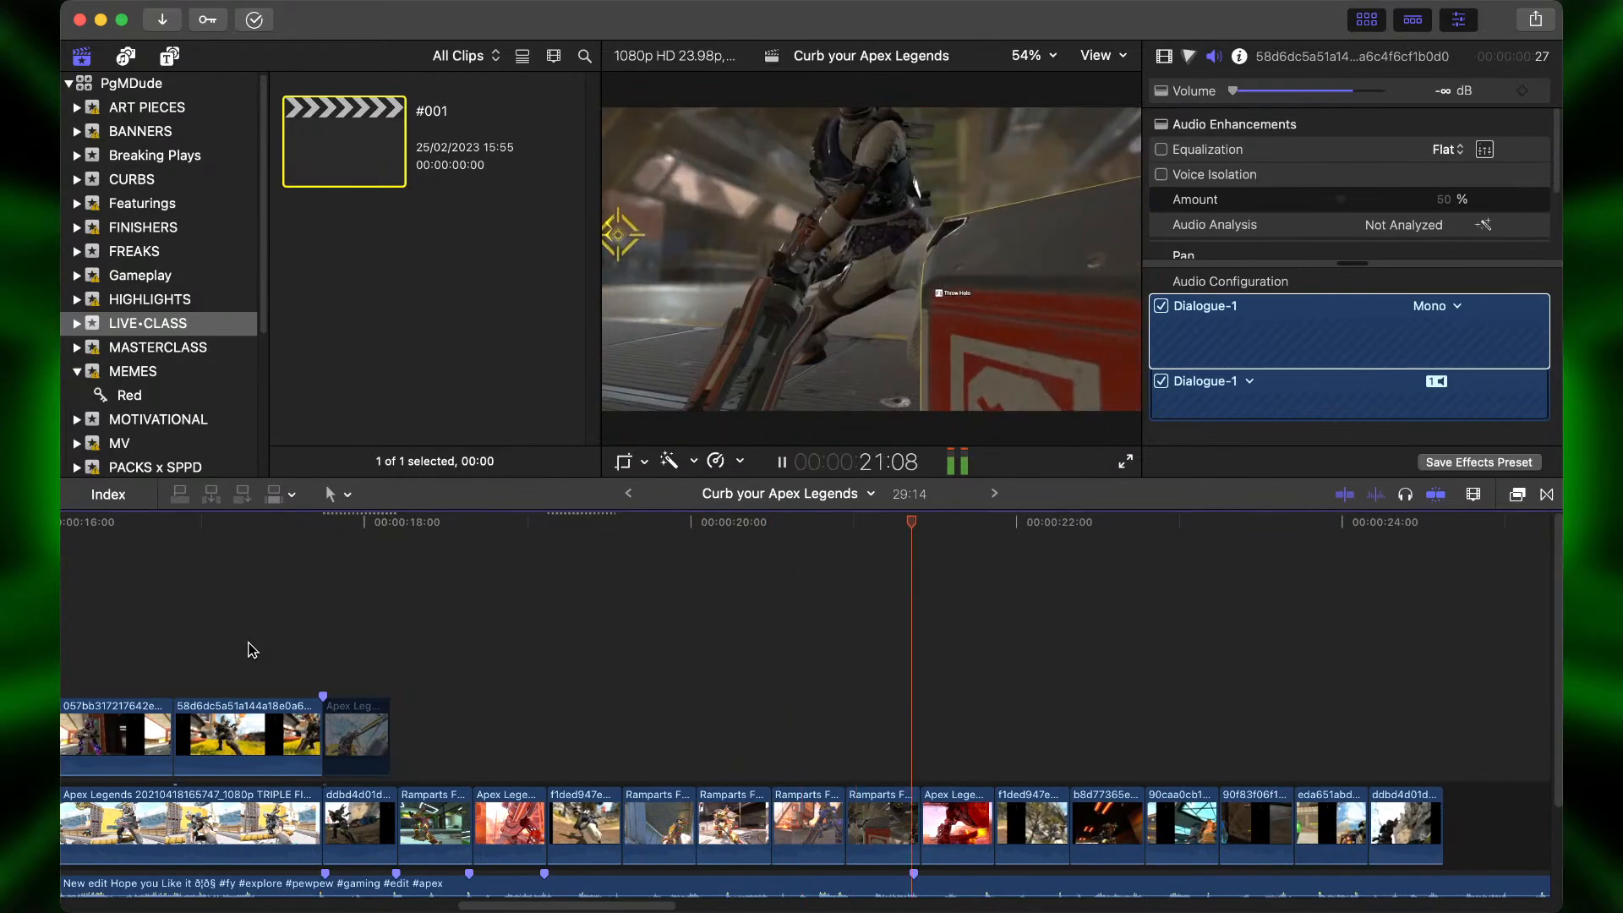
pyautogui.press('space')
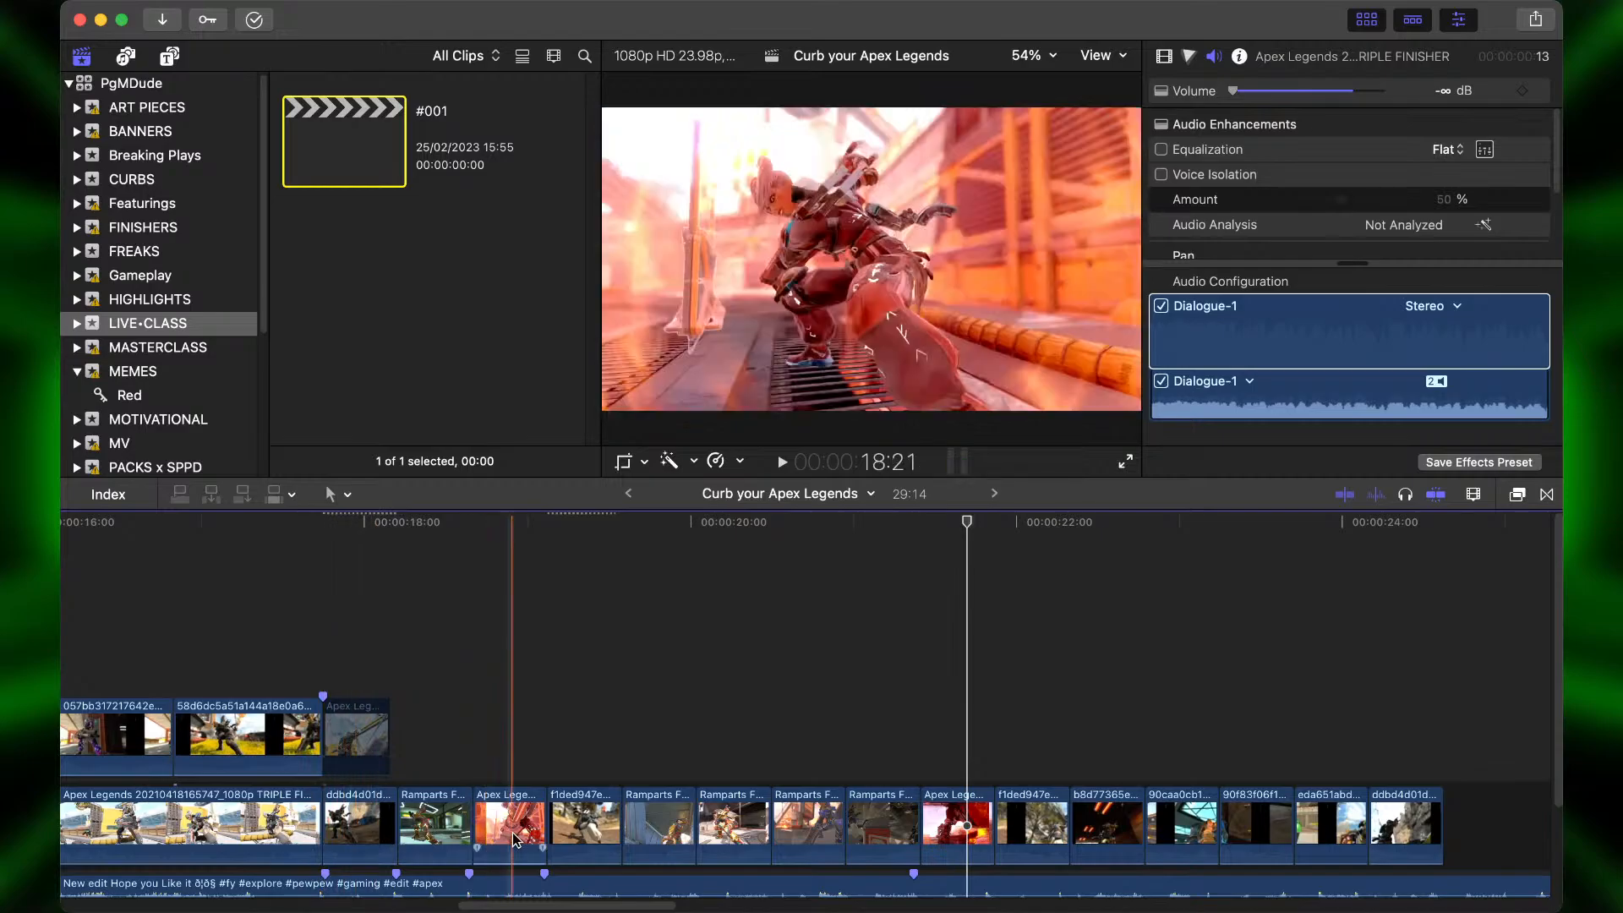
# Move the first short Apex Legends clip directly after the long TRIPLE FINISHER clip and play the new order.
pyautogui.moveTo(513, 836); pyautogui.dragTo(336, 809)
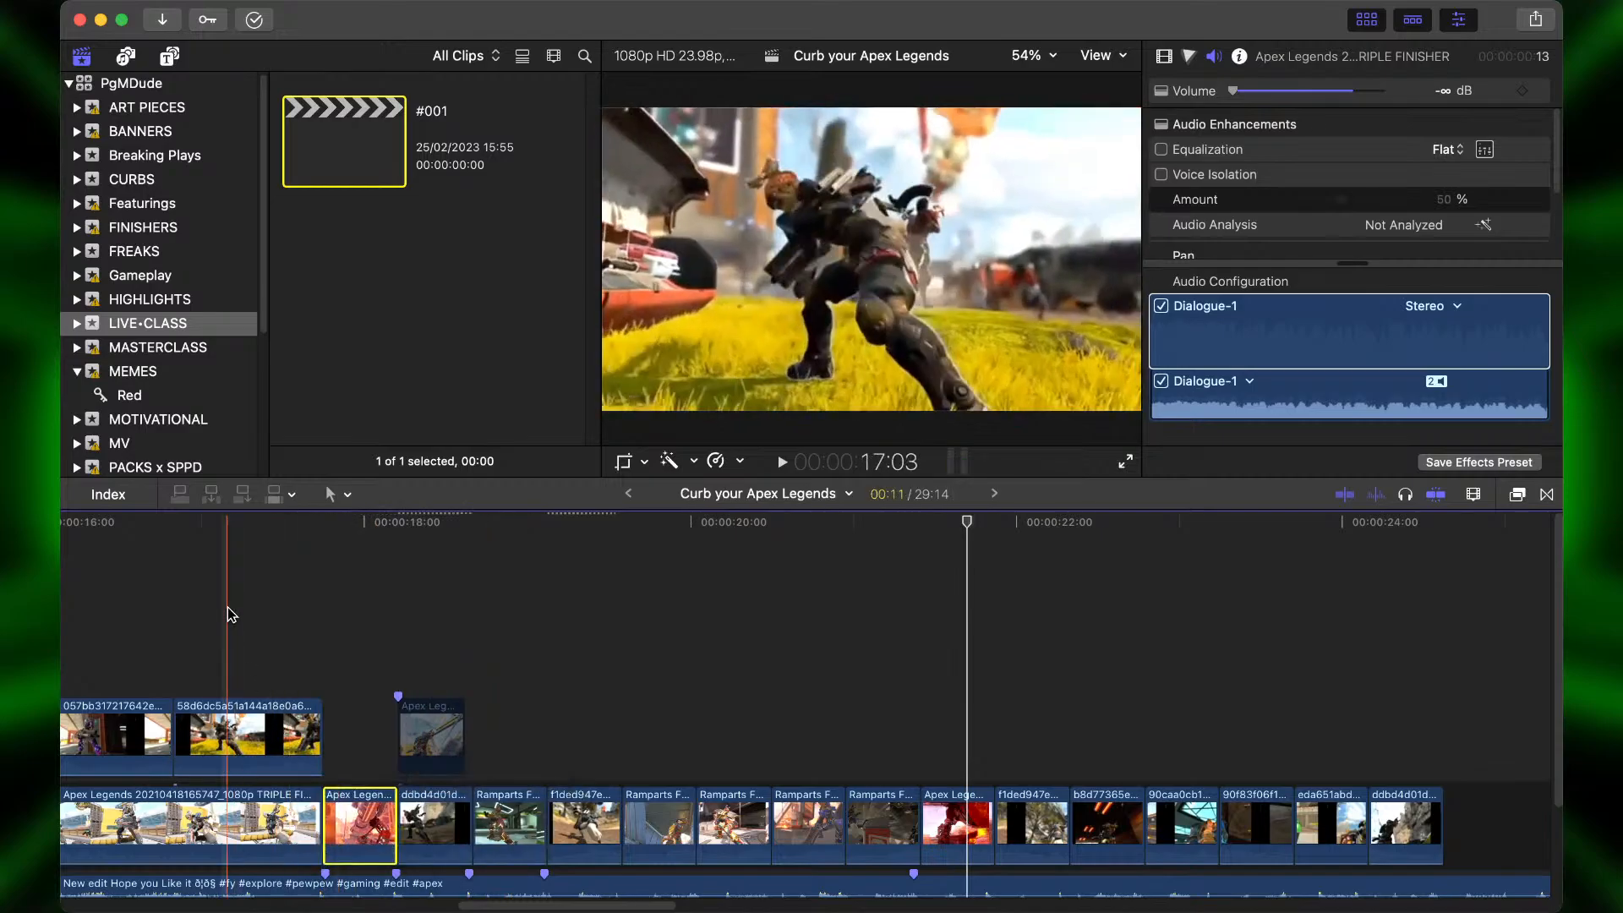
pyautogui.click(230, 614)
pyautogui.press('space')
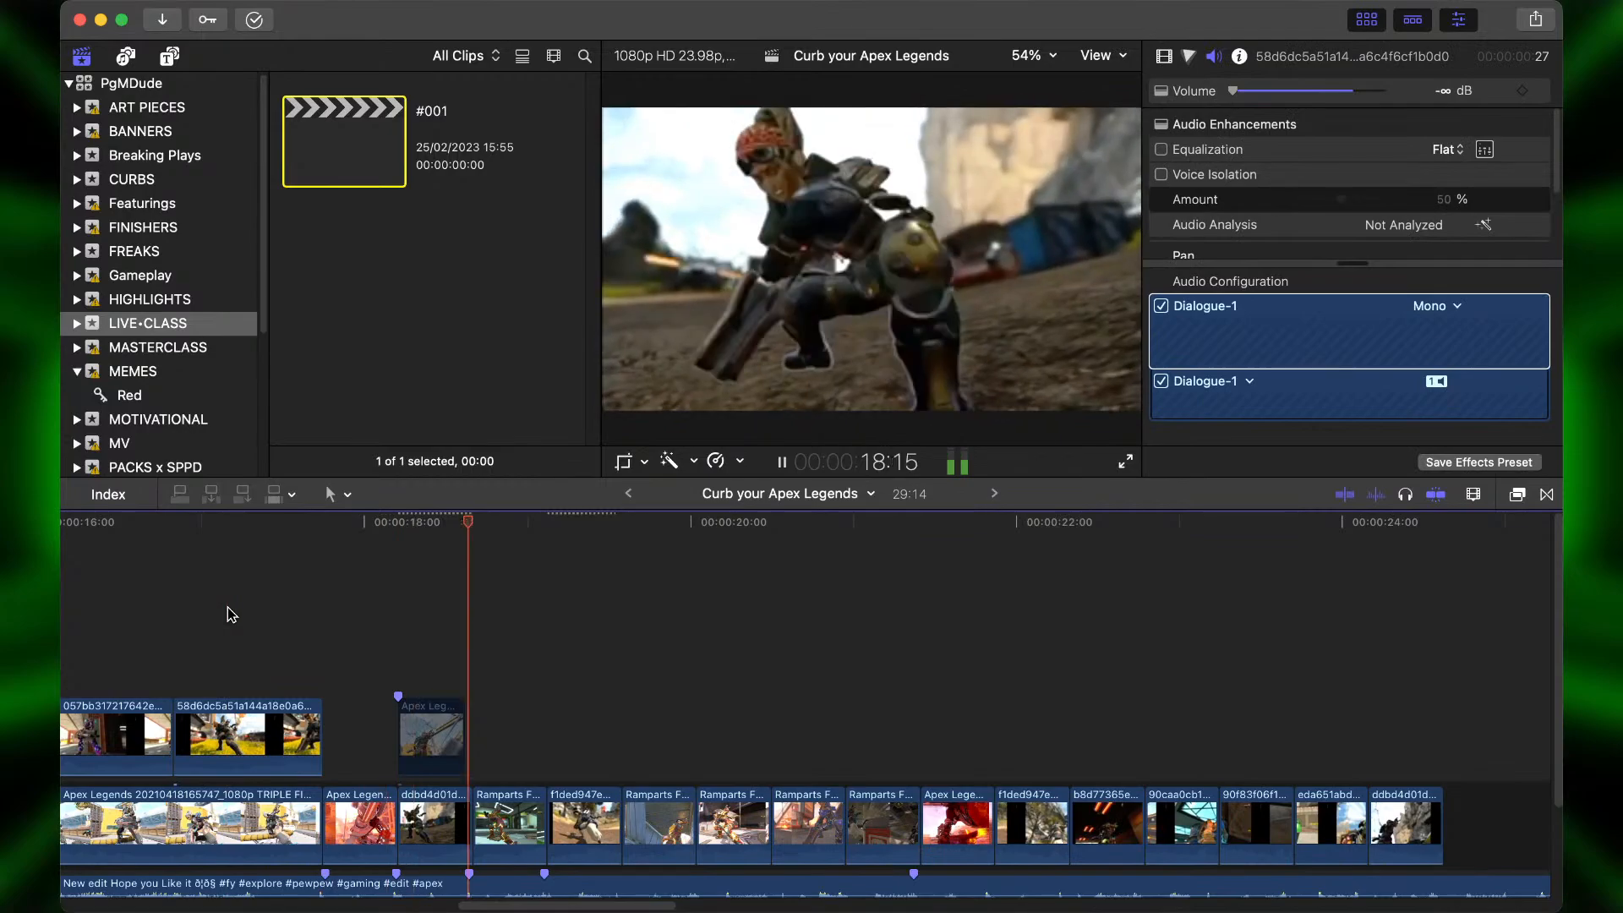
# Move the first short Ramparts clip ahead of the ddbd4d01 clip and play the sequence to the end of the storyline.
pyautogui.click(504, 824)
pyautogui.moveTo(414, 824); pyautogui.dragTo(490, 824)
pyautogui.click(269, 658)
pyautogui.press('space')
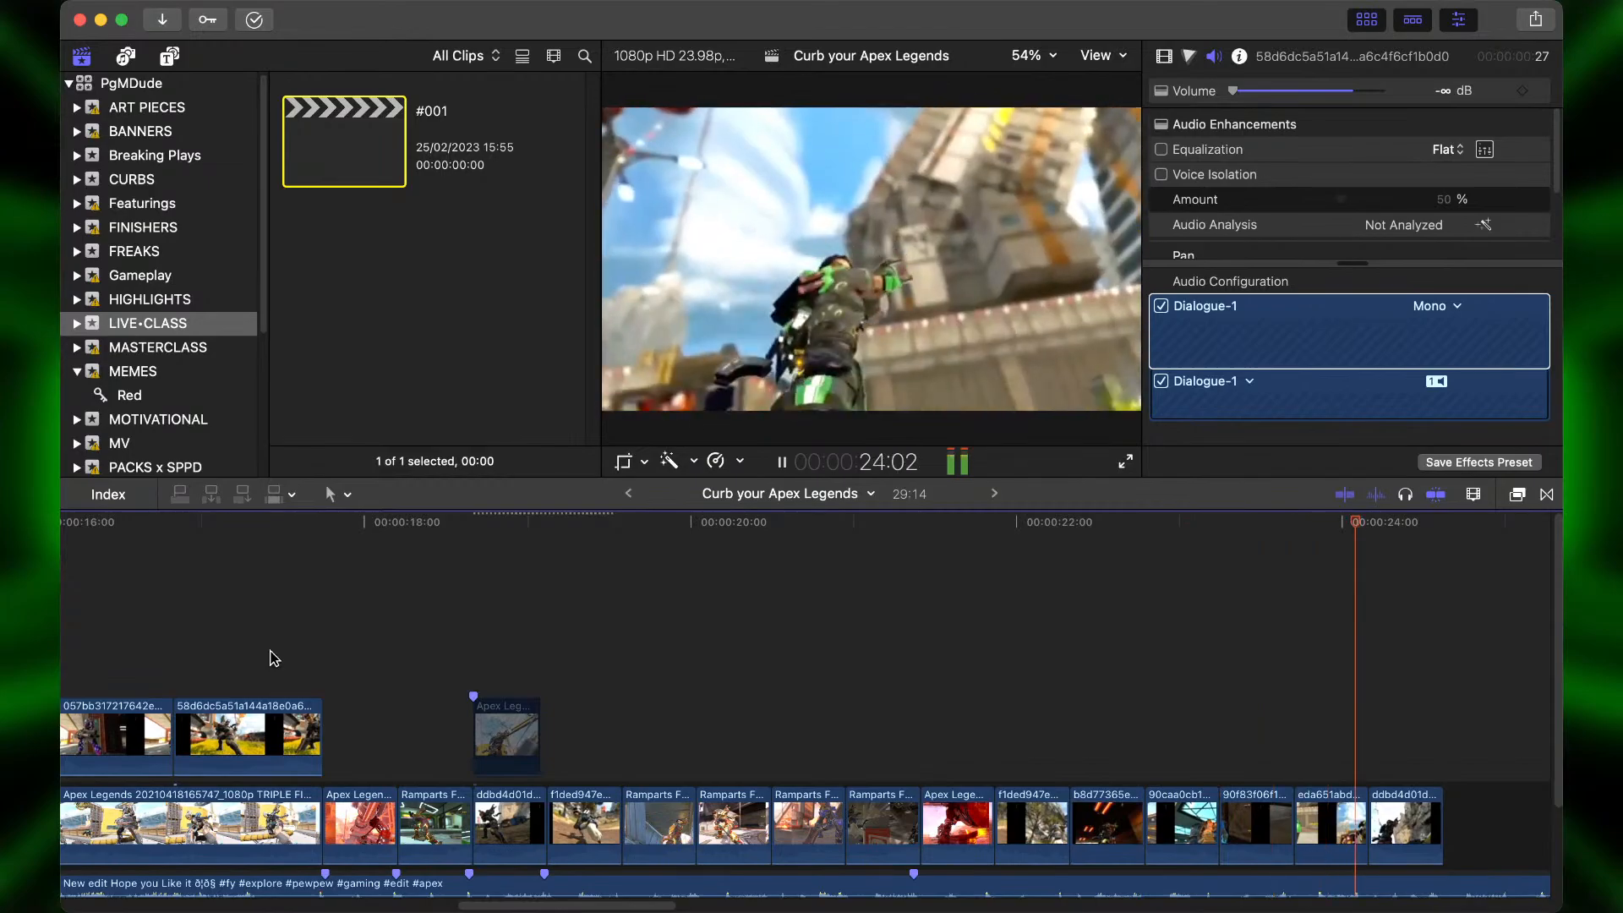
pyautogui.press('space')
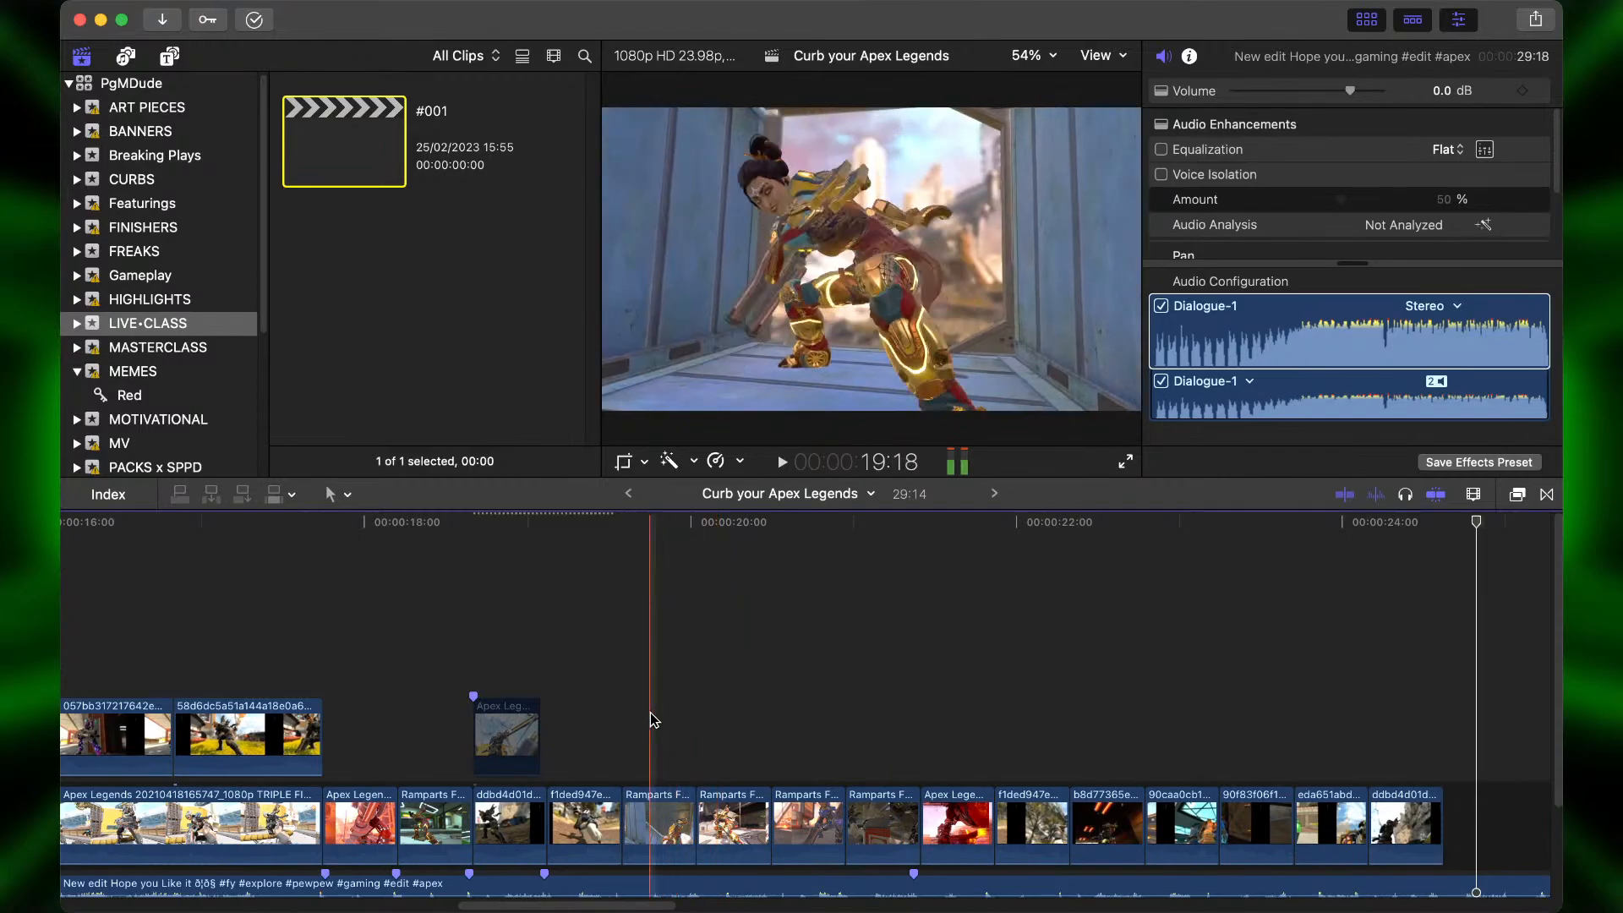
# Move the first of the four consecutive Ramparts clips to directly before the second short Apex Legends clip and play the rest.
pyautogui.moveTo(667, 820); pyautogui.dragTo(890, 845)
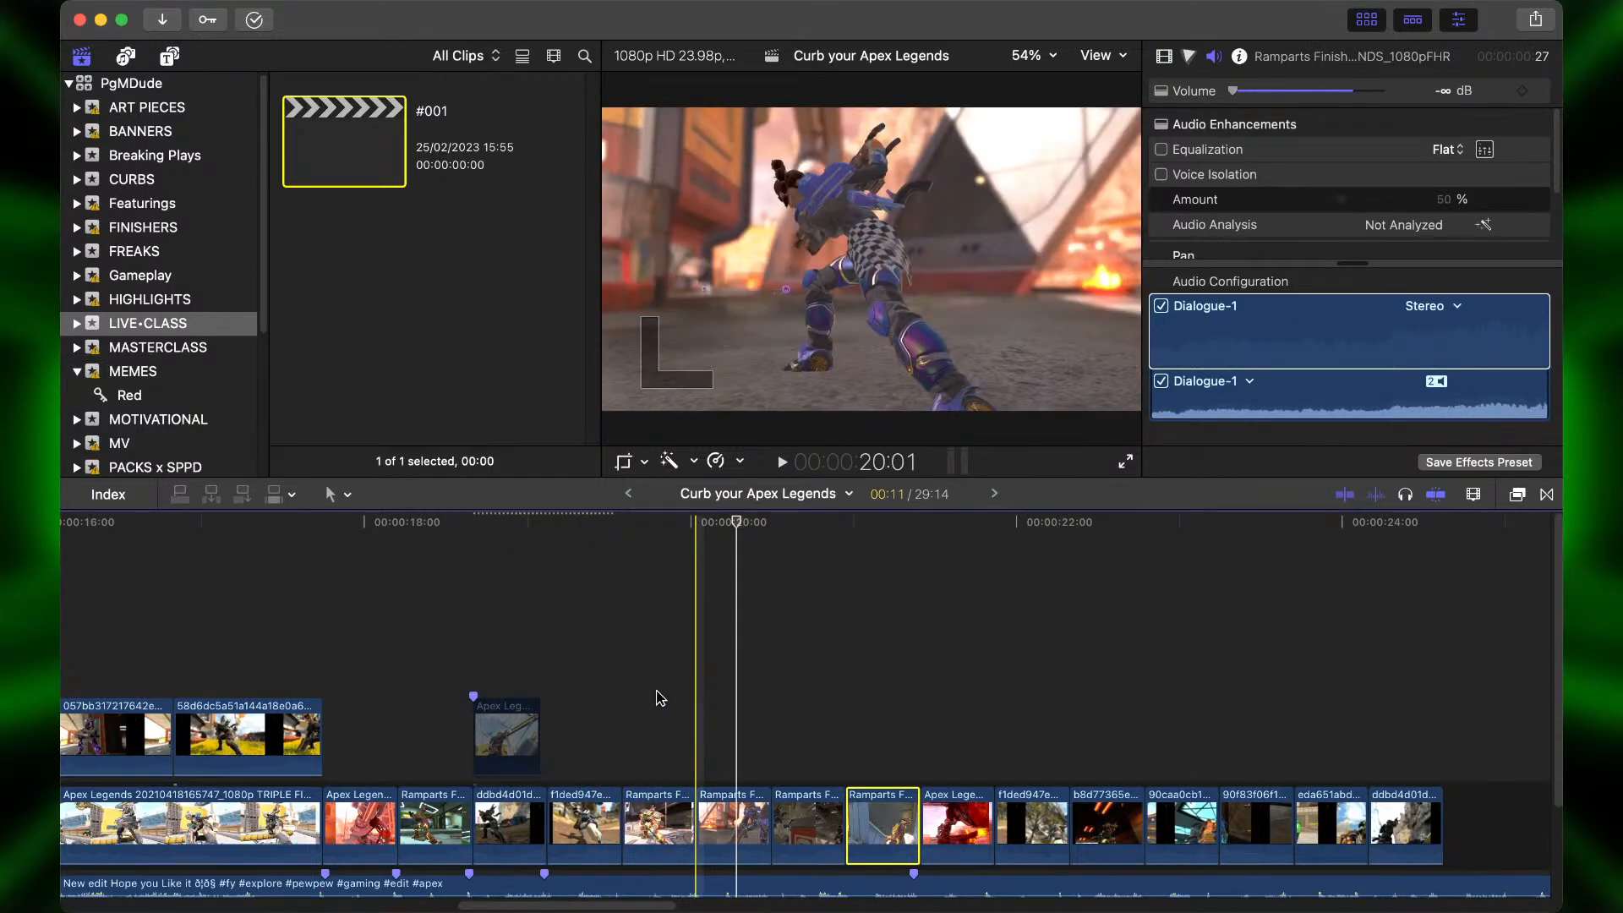
pyautogui.press('space')
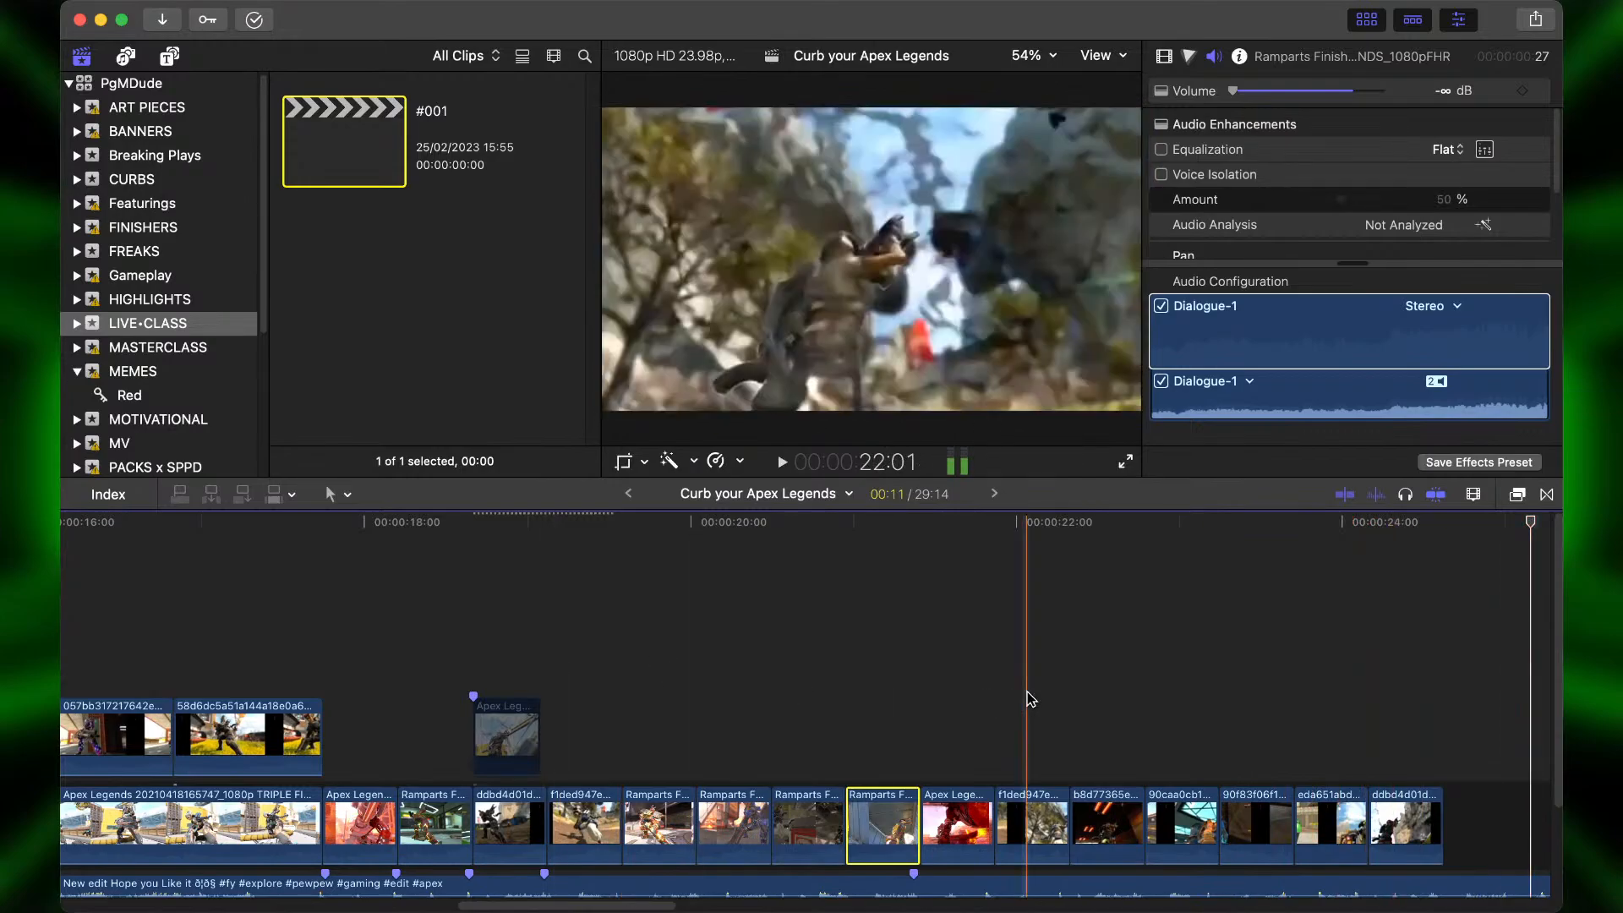
pyautogui.press('super+minus')
pyautogui.press('super+minus')
pyautogui.scroll(-3, 1027, 698)
pyautogui.hscroll(5, 1027, 698)
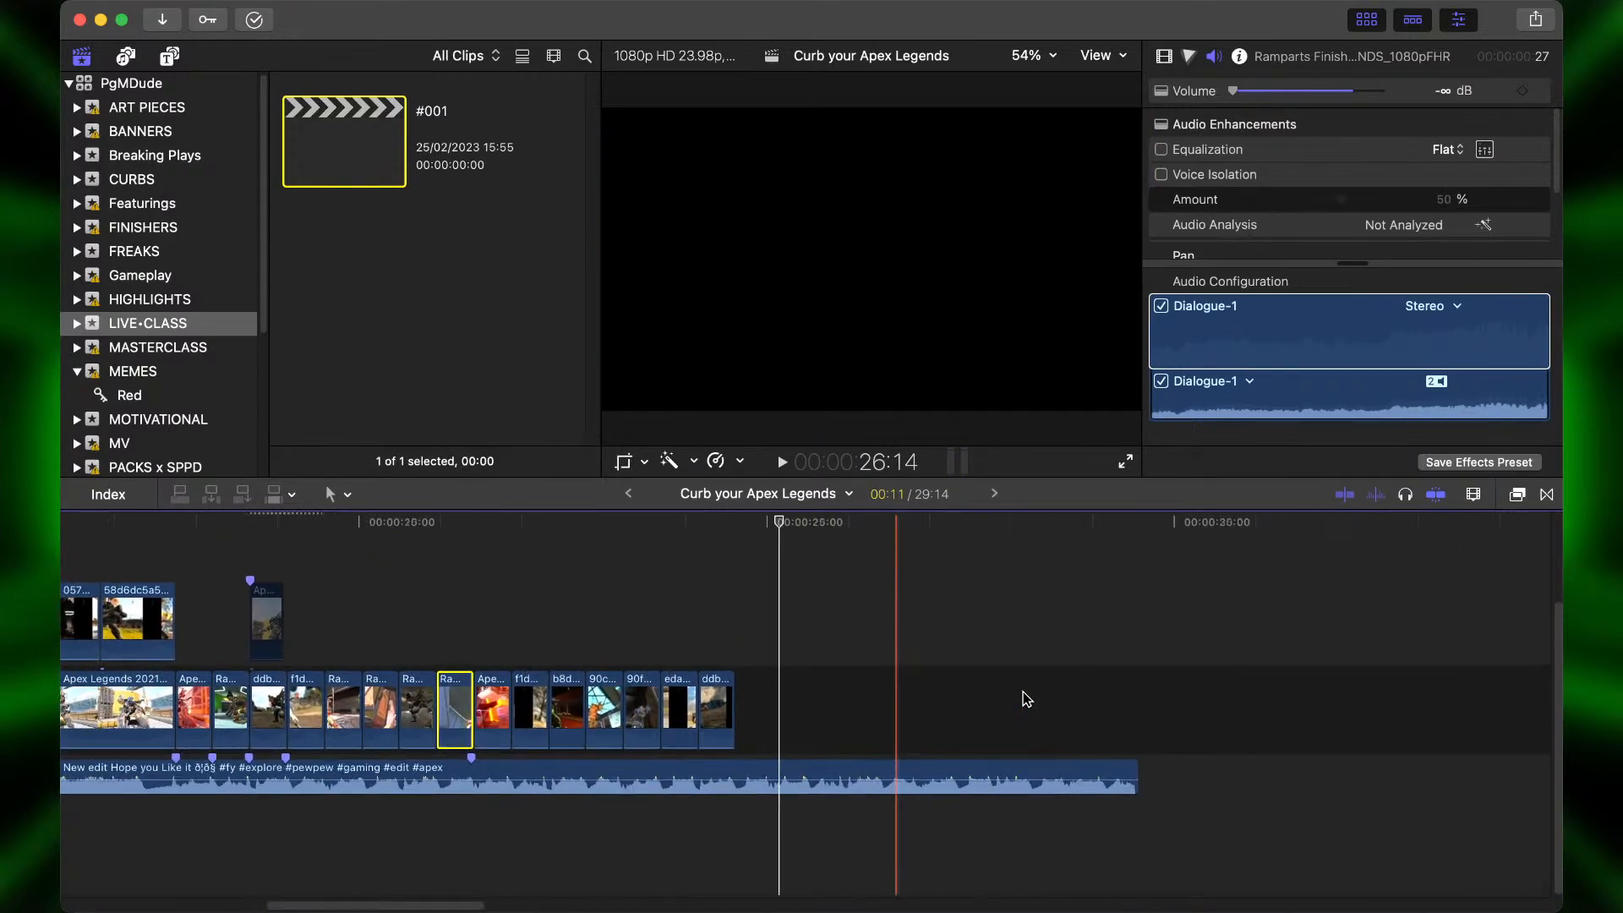
pyautogui.press('space')
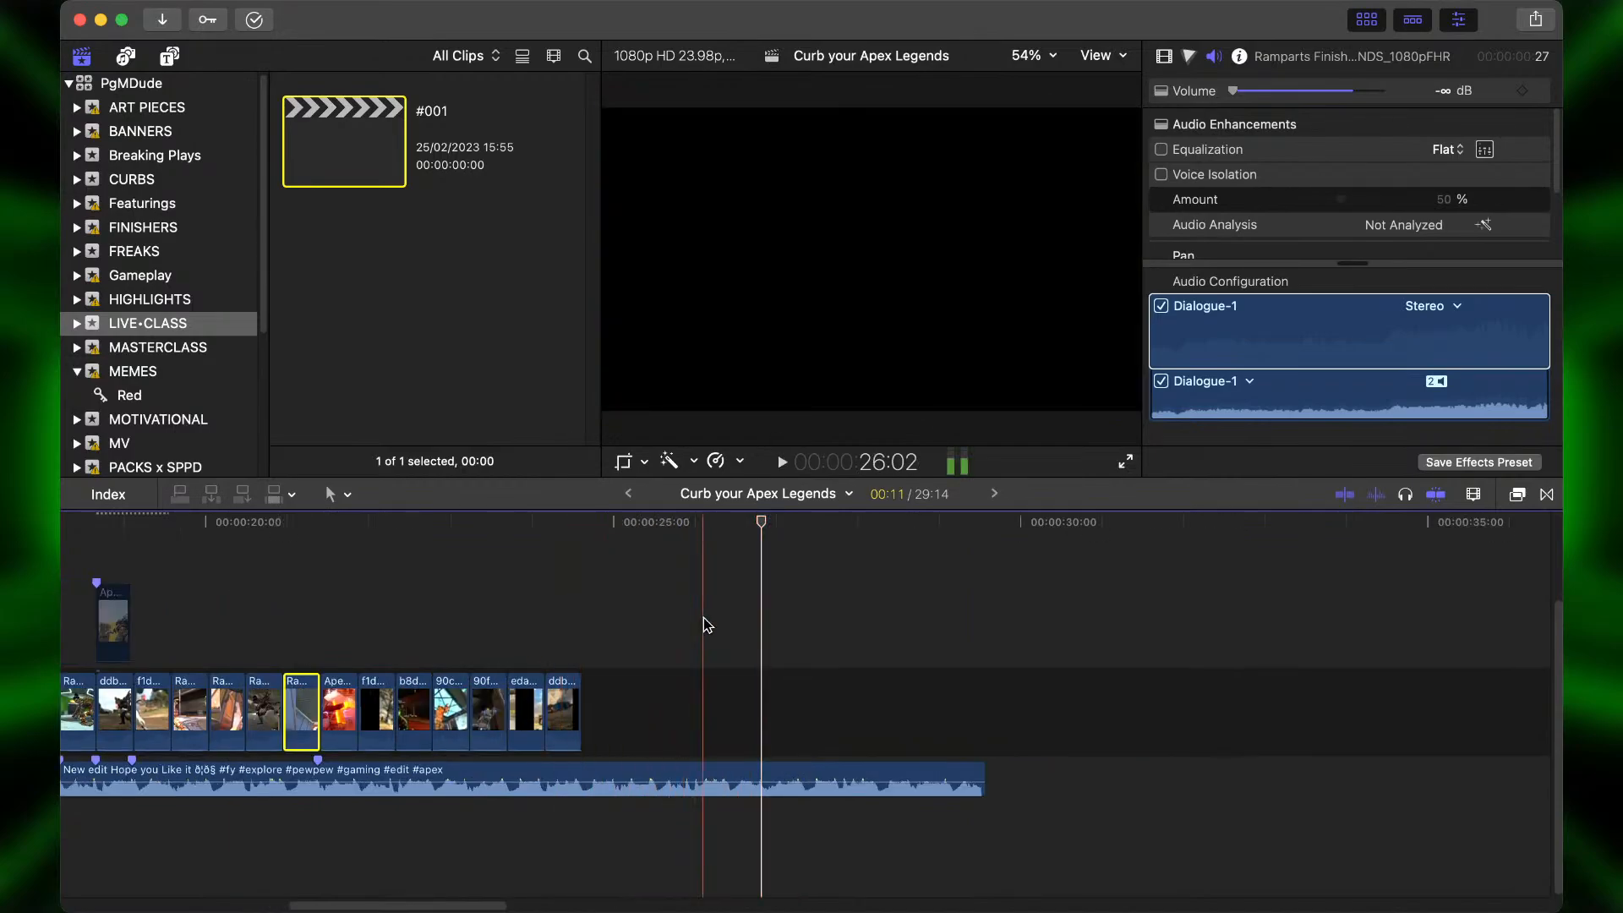
# Duplicate the long TRIPLE FINISHER clip, place the copy above the last short clips and extend its end to about 4:14 total length.
pyautogui.hscroll(-5, 707, 629)
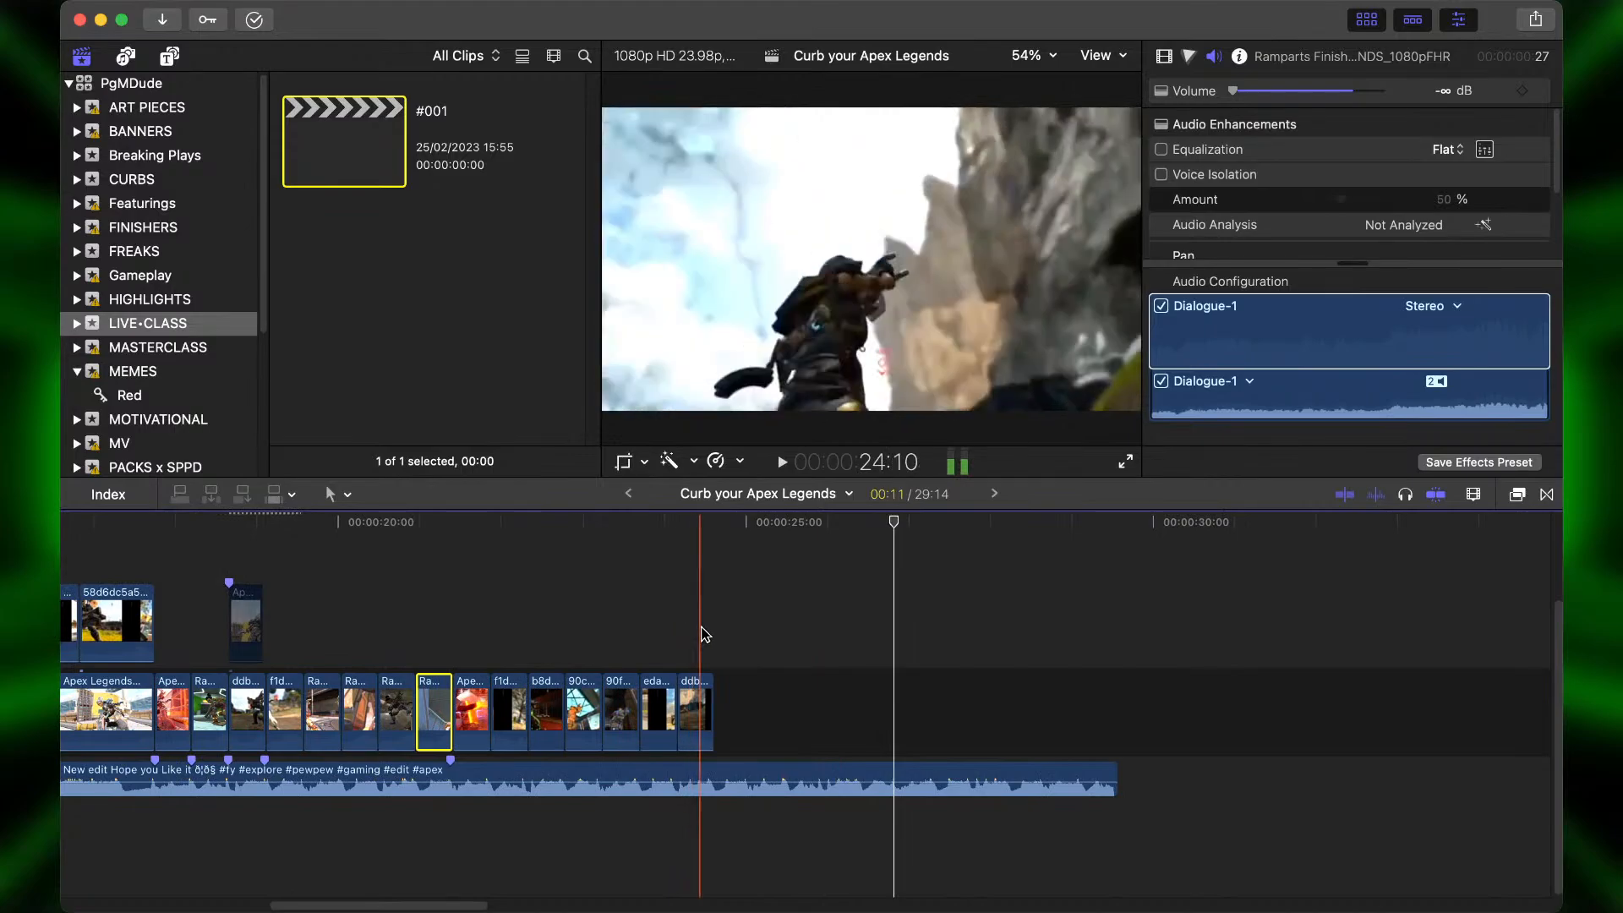
pyautogui.hscroll(-10, 473, 655)
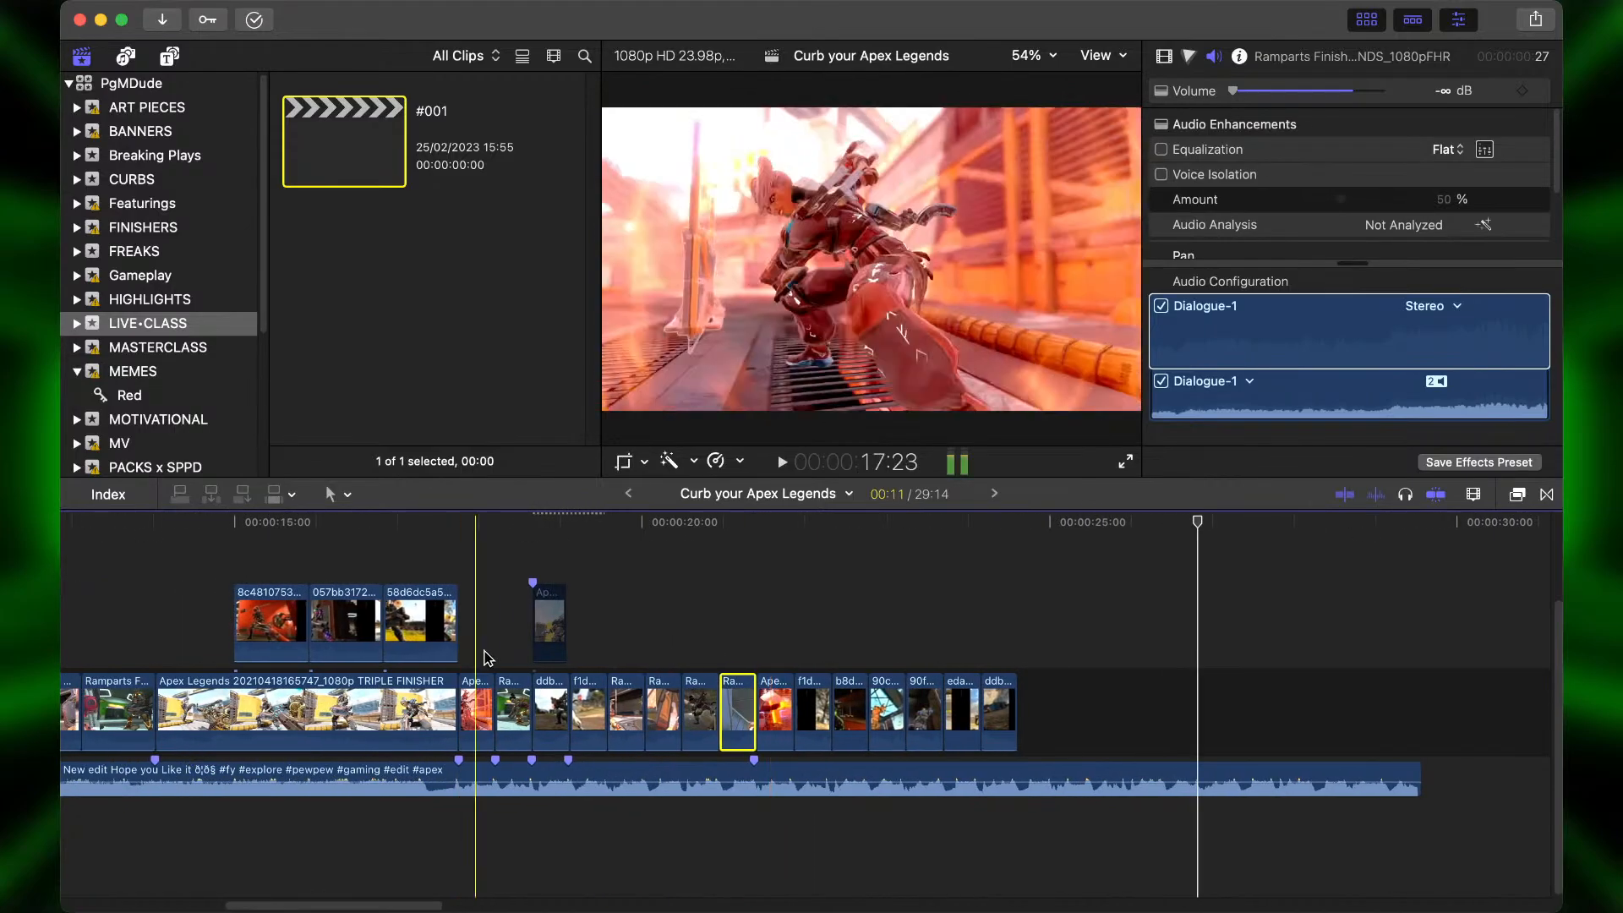
pyautogui.moveTo(372, 707); pyautogui.dragTo(1001, 645)
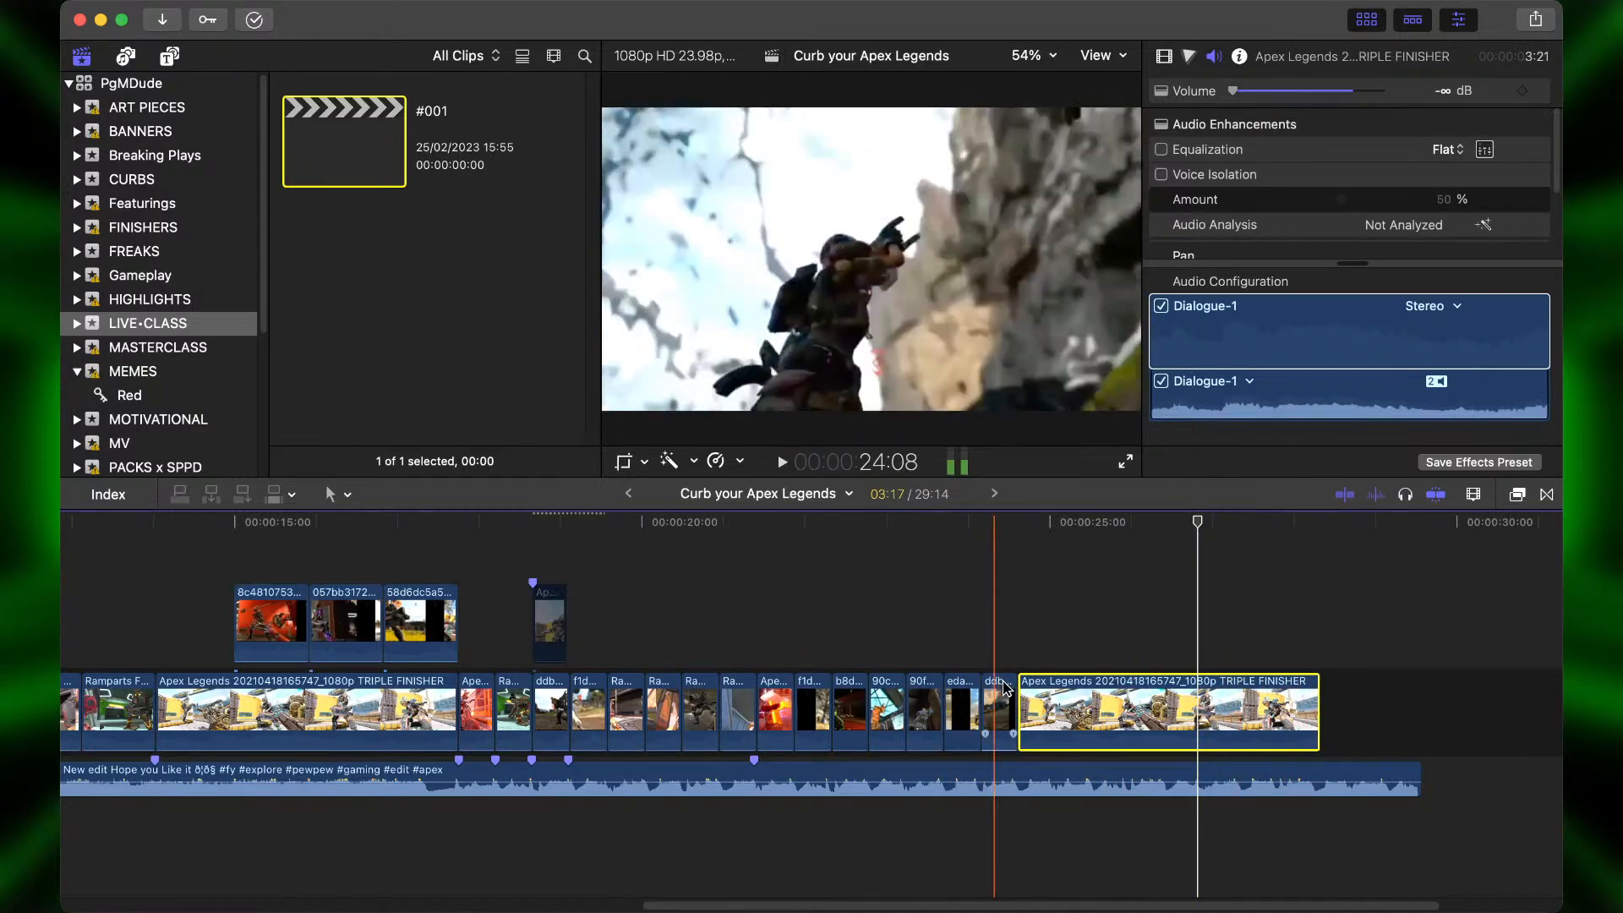
pyautogui.moveTo(1138, 701); pyautogui.dragTo(803, 617)
pyautogui.press('super+equal')
pyautogui.press('super+equal')
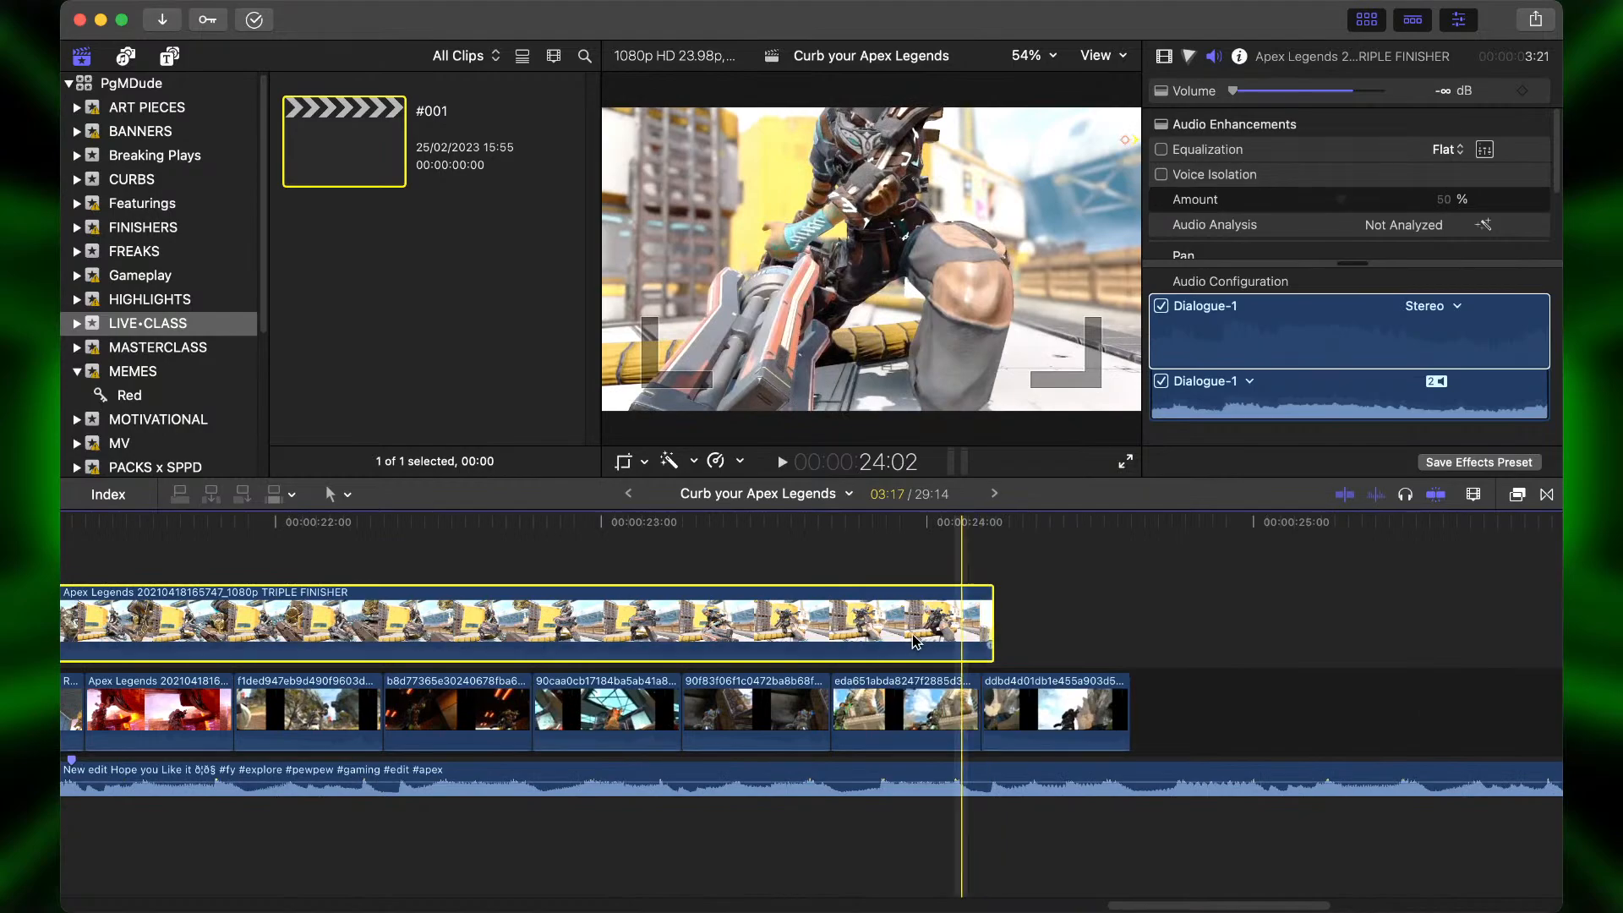
pyautogui.moveTo(959, 640); pyautogui.dragTo(1260, 616)
# Split the raised TRIPLE FINISHER copy at 24:04, where the last ddbd4d01 clip begins, and append its tail to the storyline's end.
pyautogui.click(979, 567)
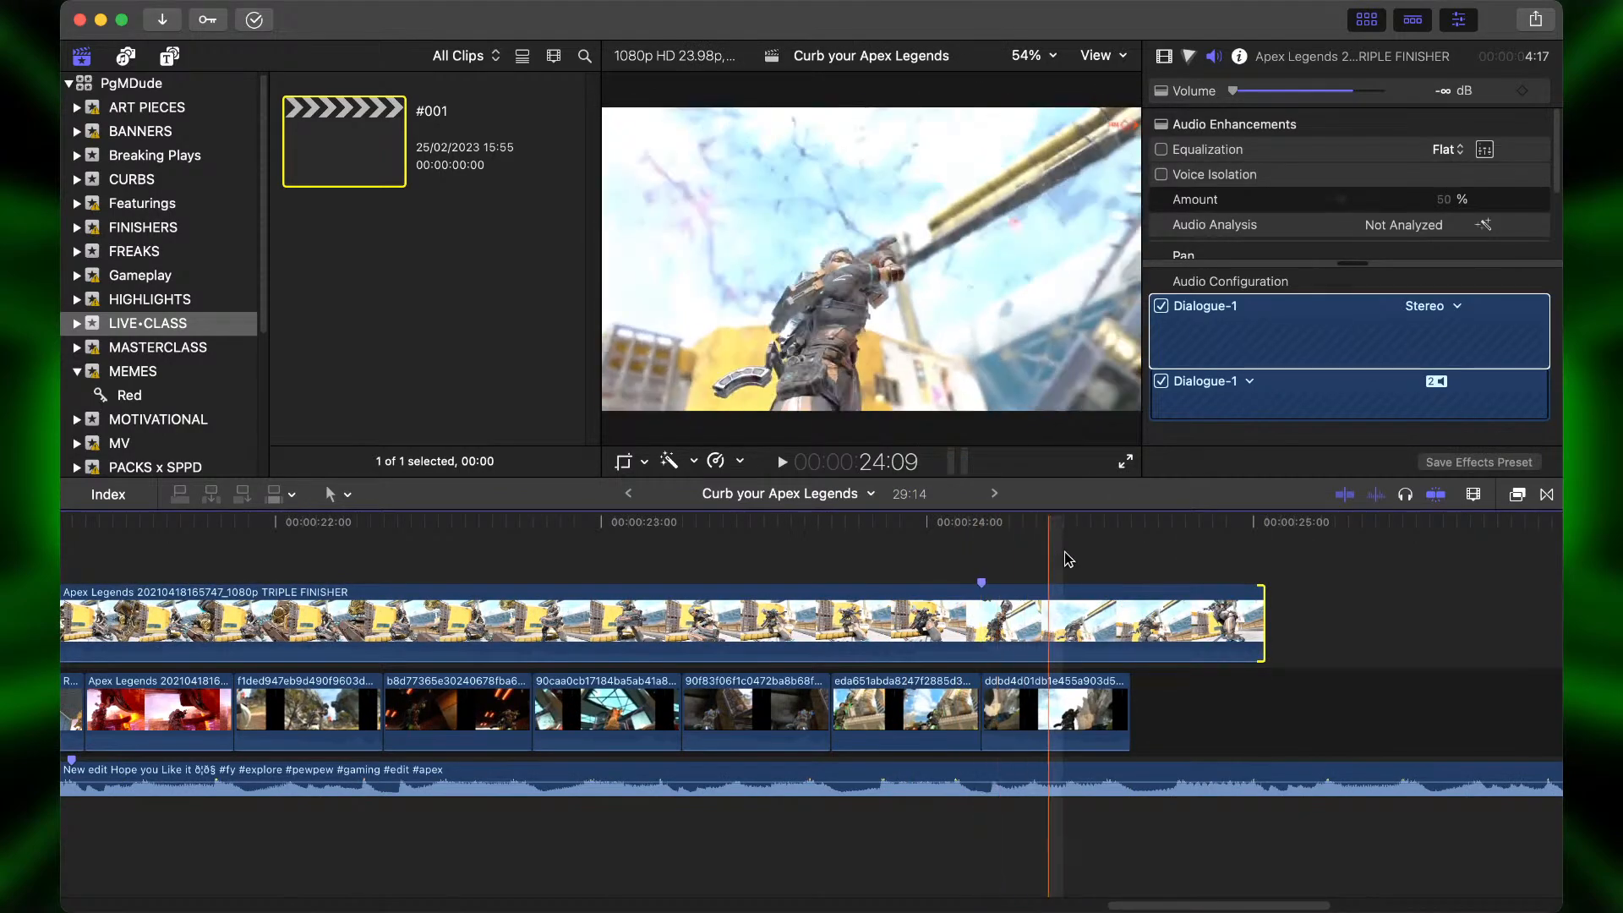
pyautogui.click(978, 617)
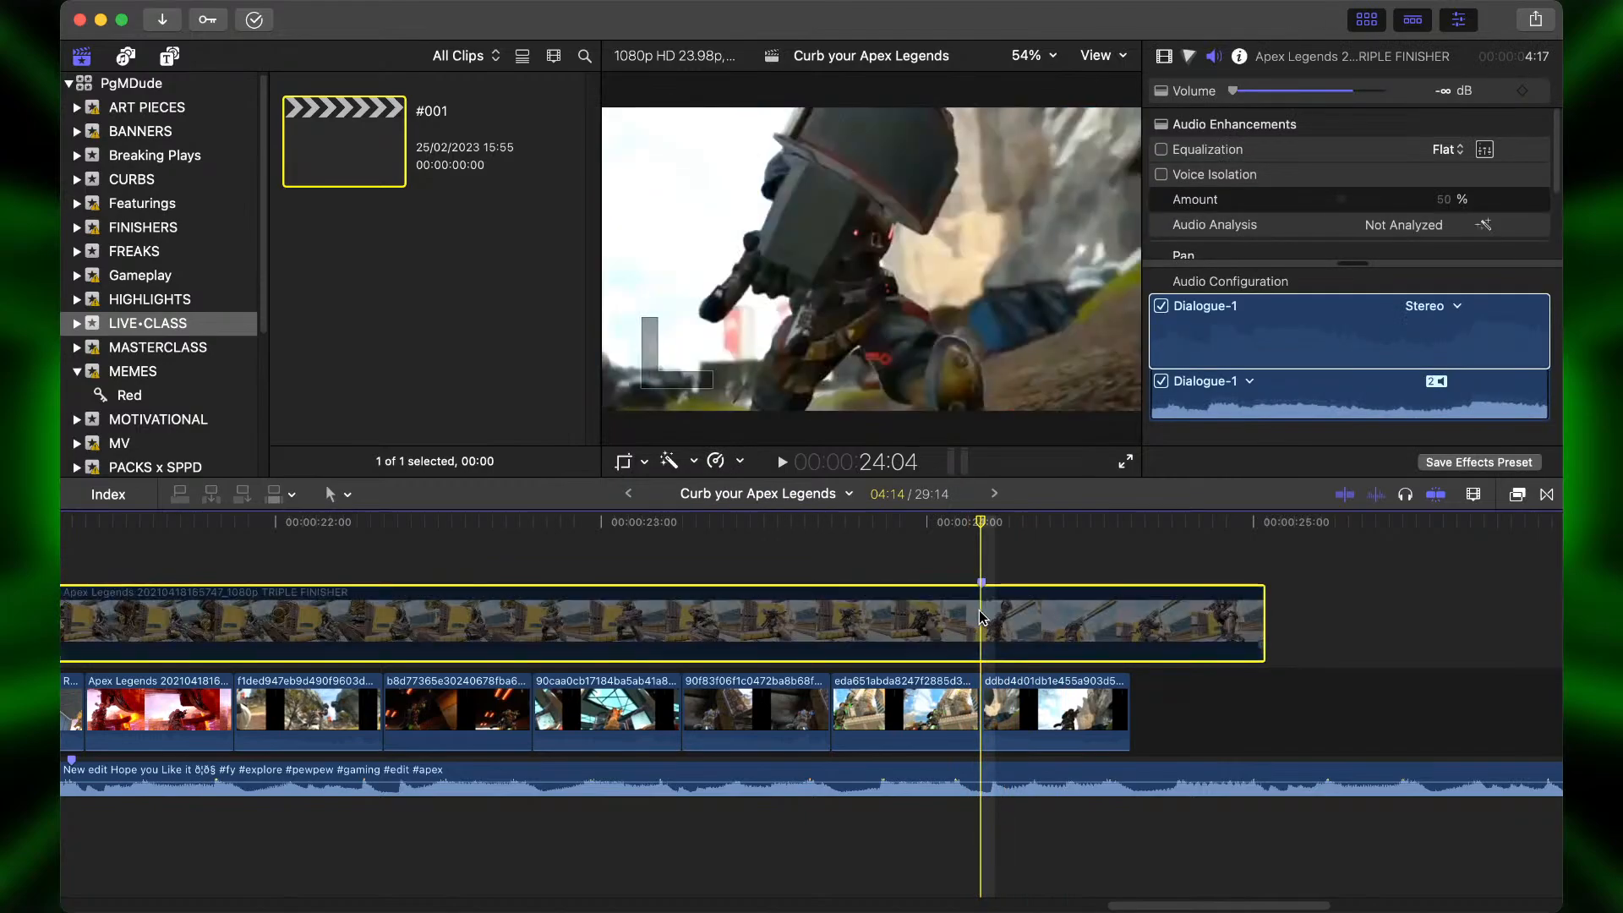
pyautogui.press('super+b')
pyautogui.moveTo(1124, 624); pyautogui.dragTo(1191, 700)
# Delete the leftover TRIPLE FINISHER footage above the storyline and the gap at its end, and play the ending.
pyautogui.click(1112, 634)
pyautogui.press('BackSpace')
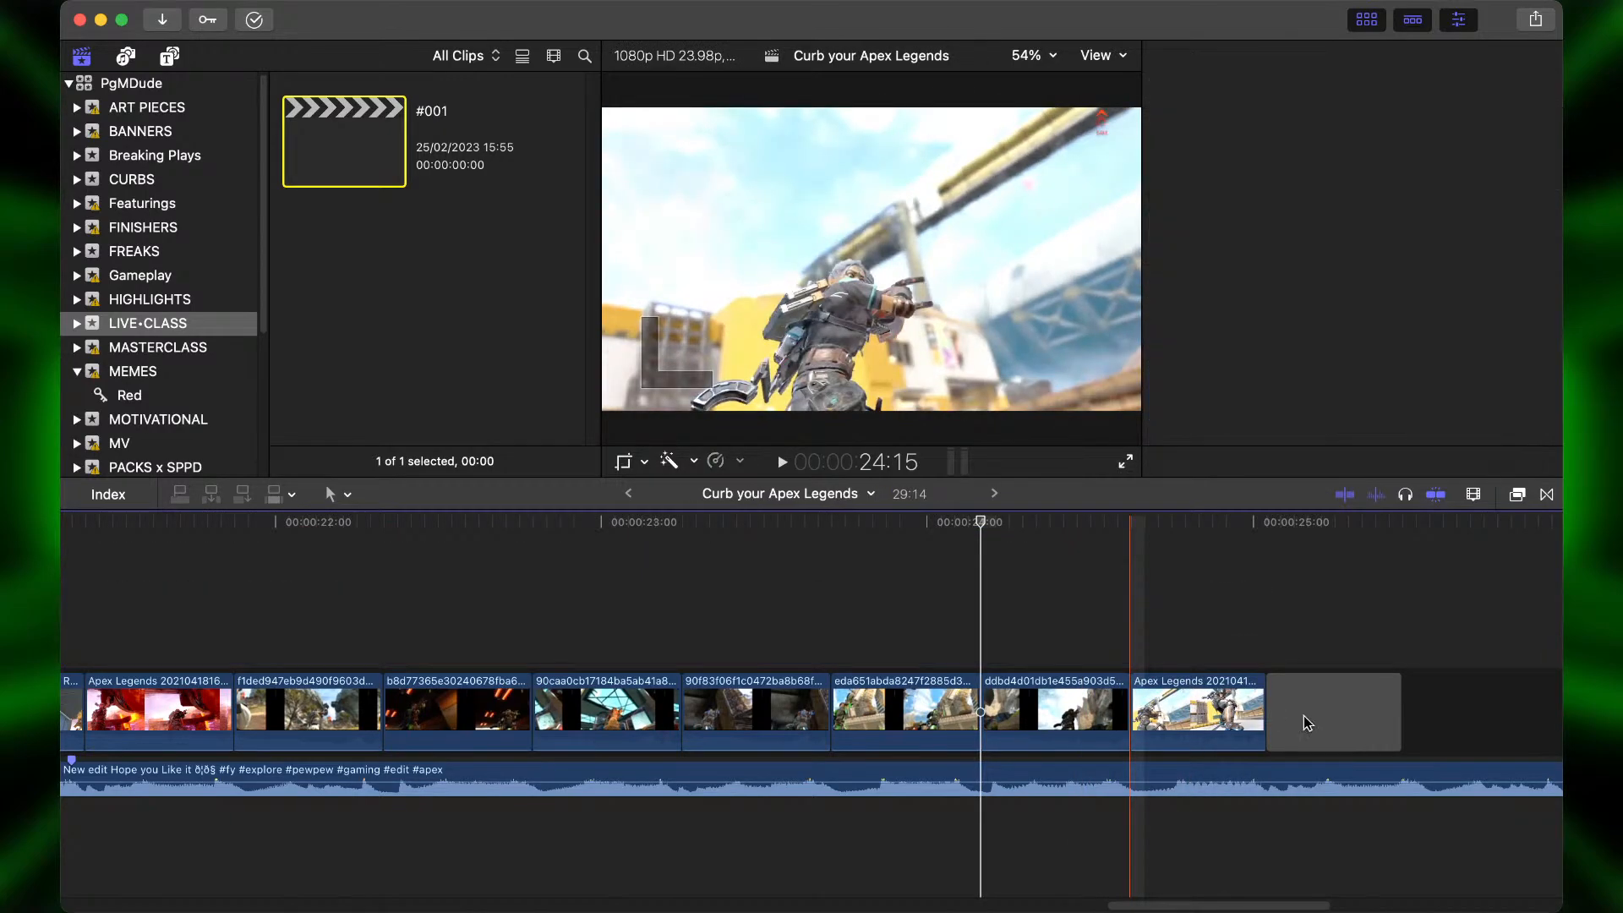
pyautogui.click(1308, 718)
pyautogui.press('BackSpace')
pyautogui.press('space')
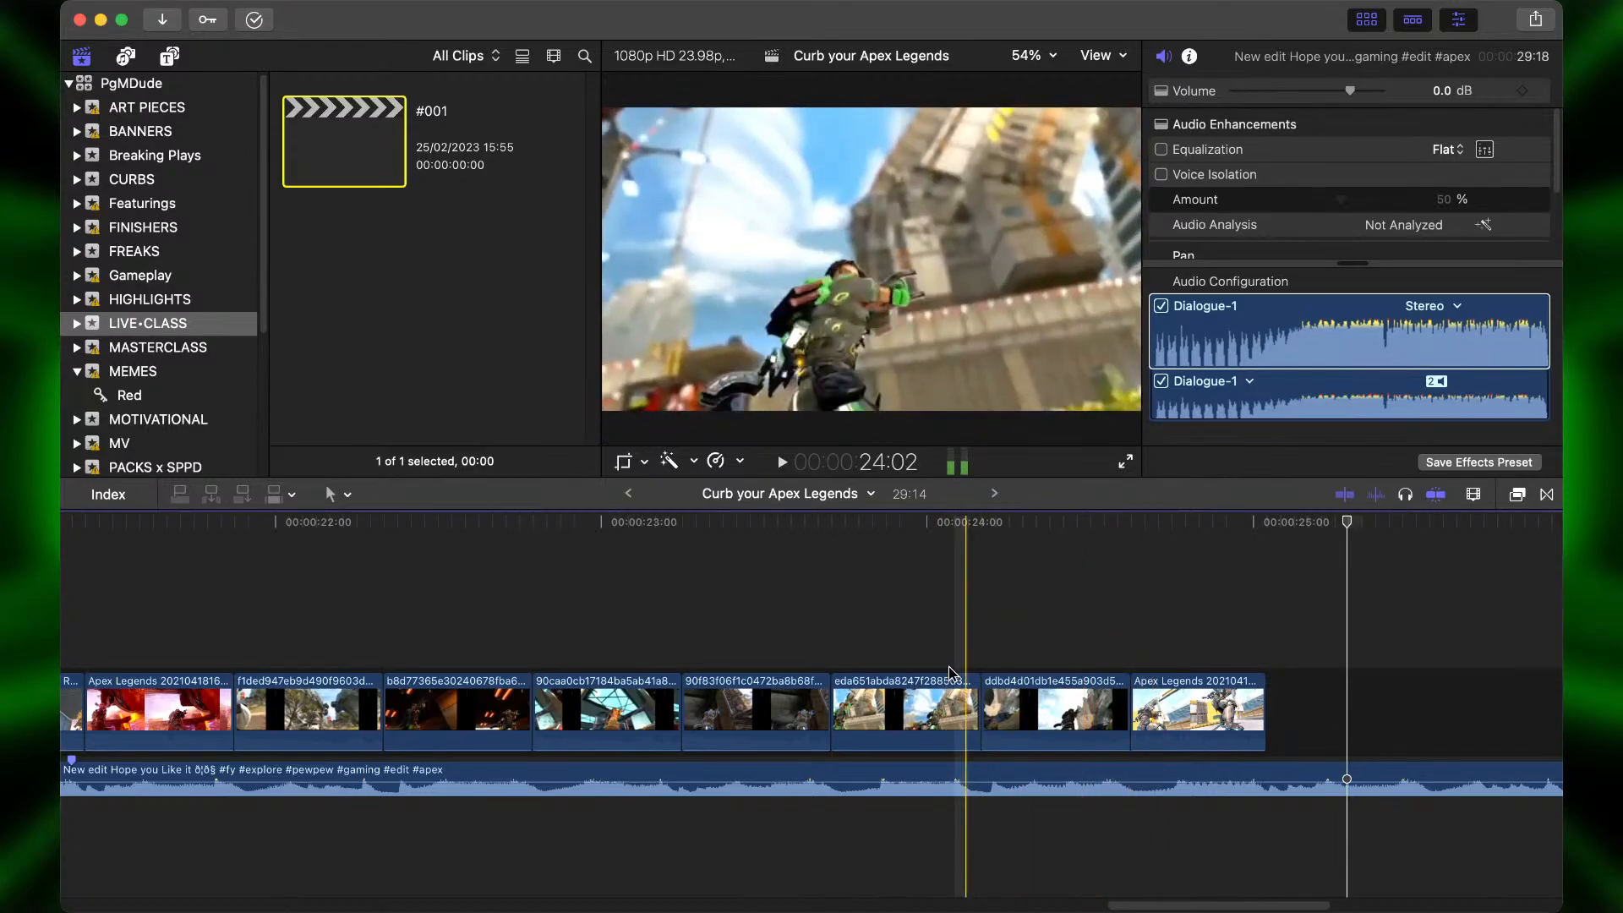
# Move the eda651ab clip between the last ddbd4d01 clip and the final Apex Legends clip, and replay the ending.
pyautogui.moveTo(940, 707); pyautogui.dragTo(1091, 708)
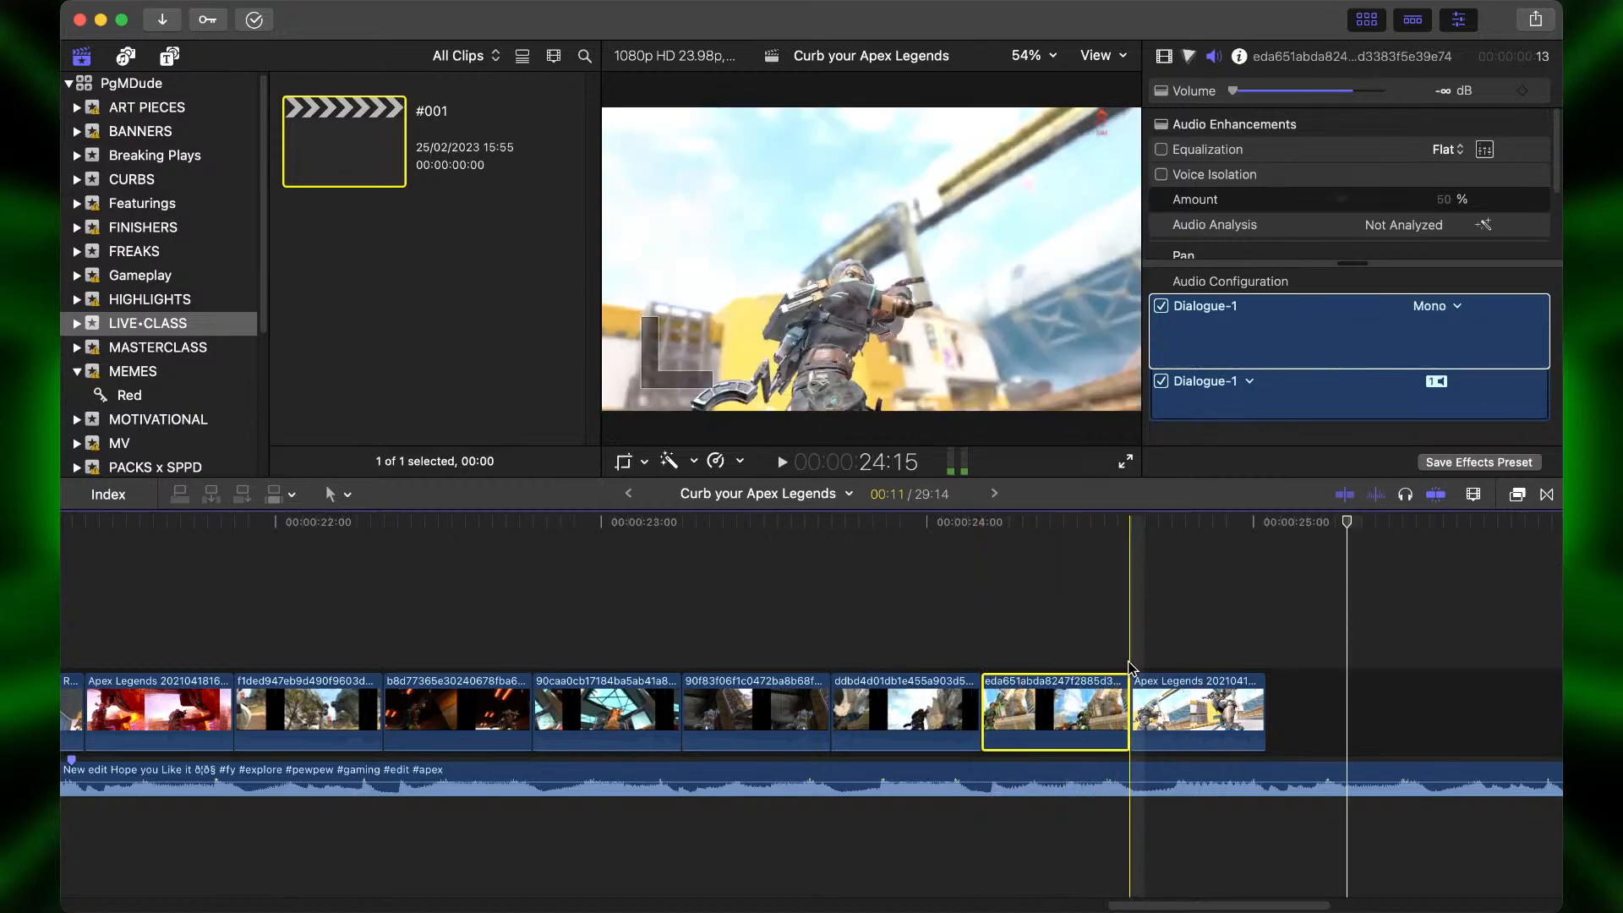
pyautogui.press('space')
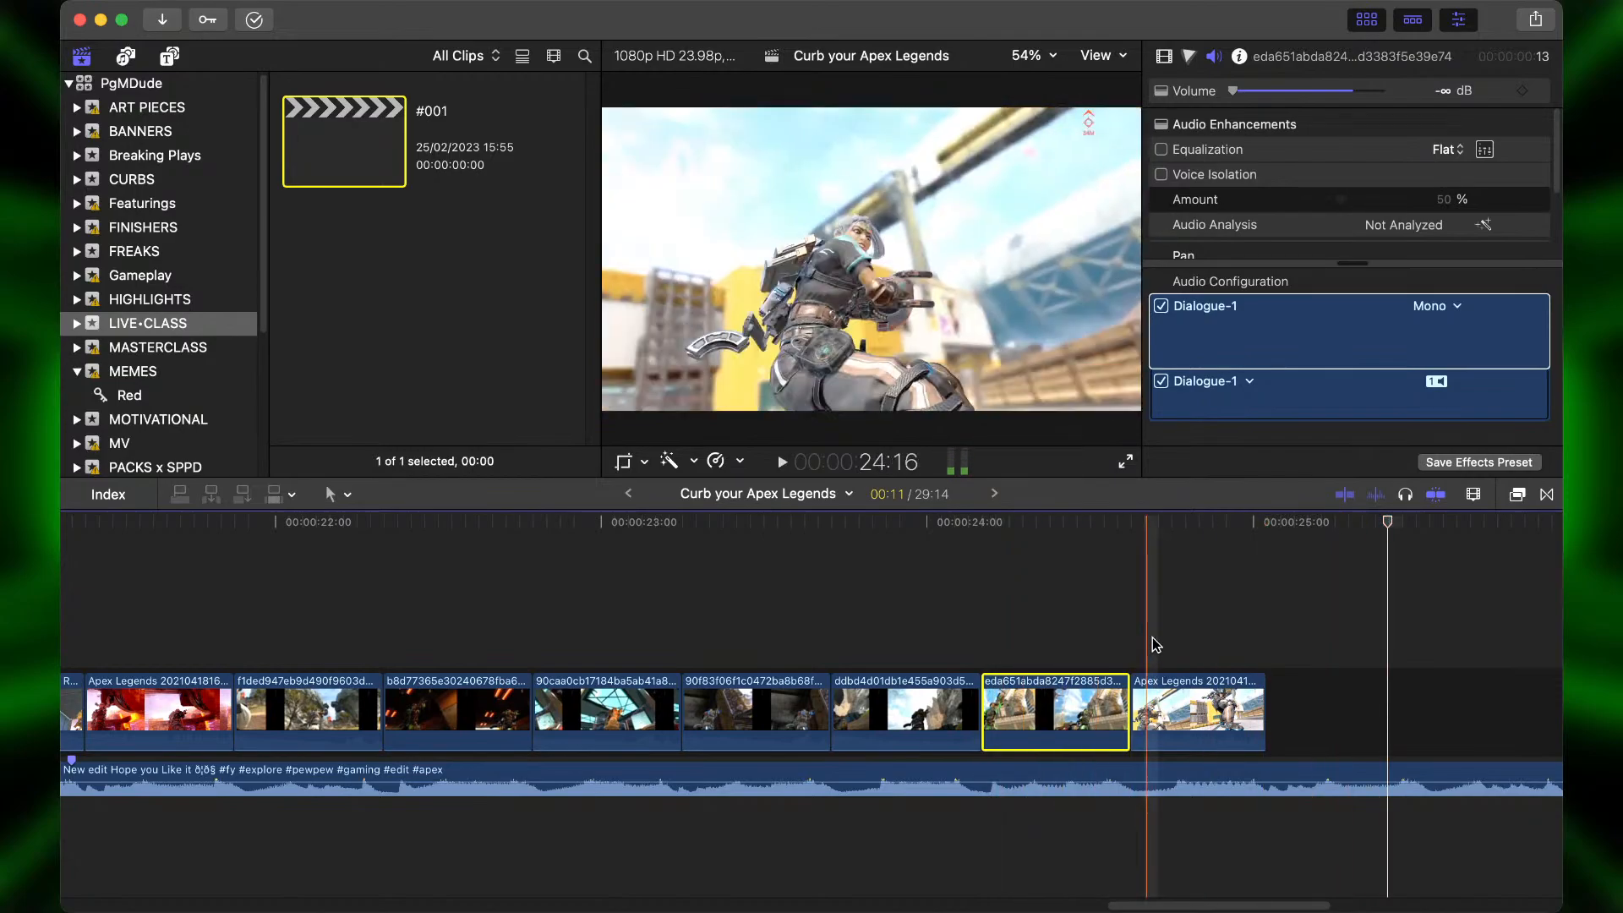
pyautogui.press('super+minus')
pyautogui.press('super+minus')
pyautogui.press('super+minus')
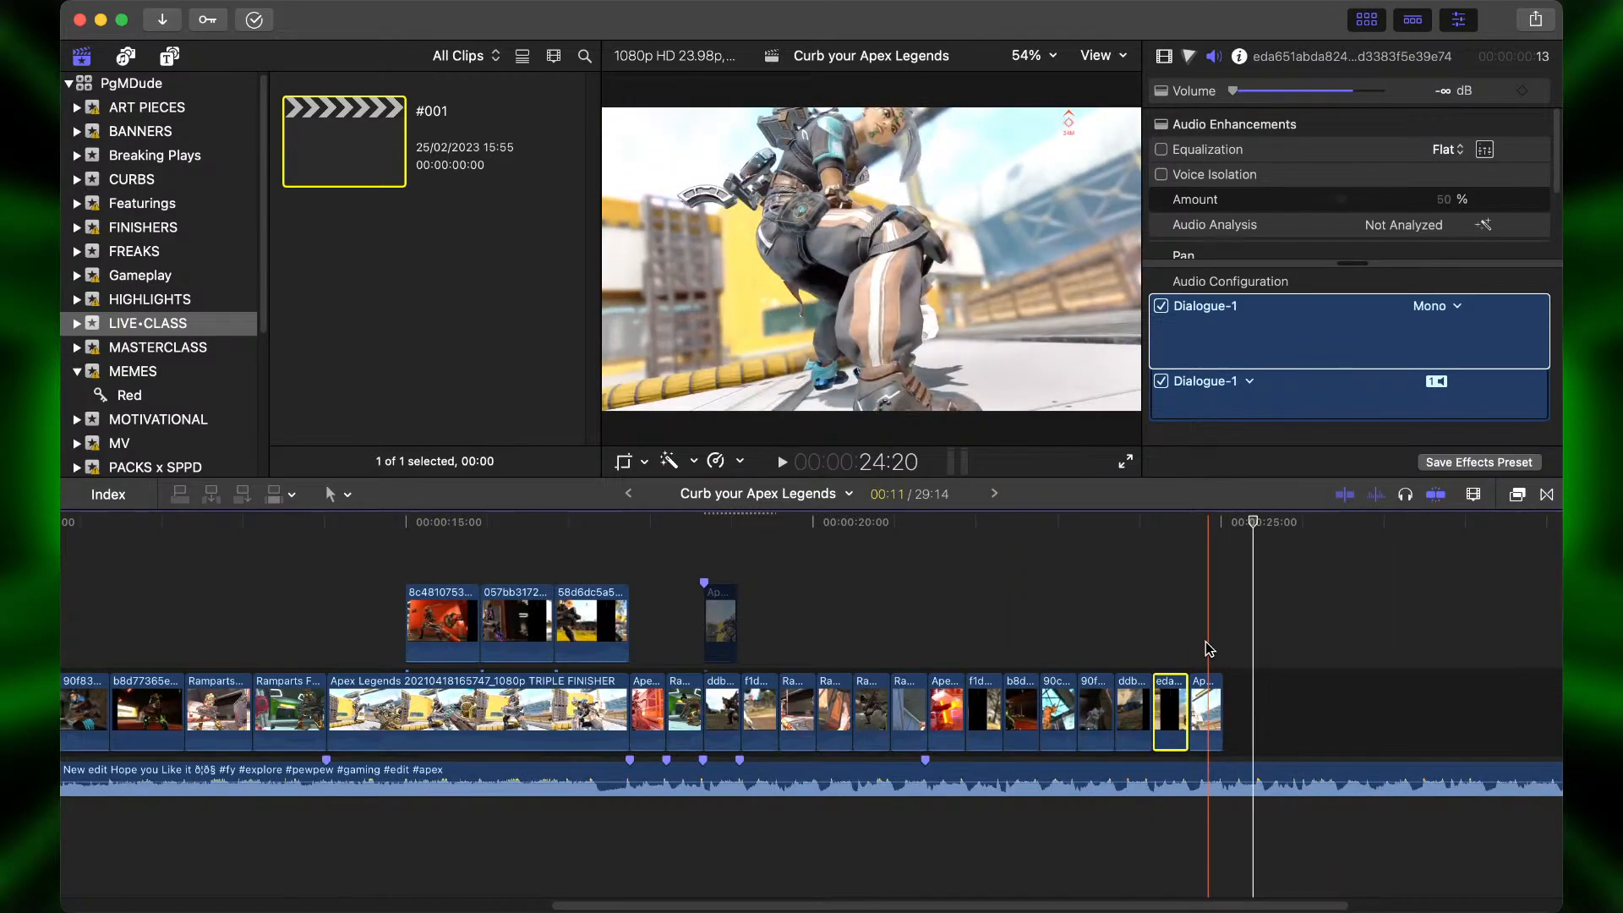
pyautogui.press('super+equal')
pyautogui.press('super+equal')
pyautogui.press('super+equal')
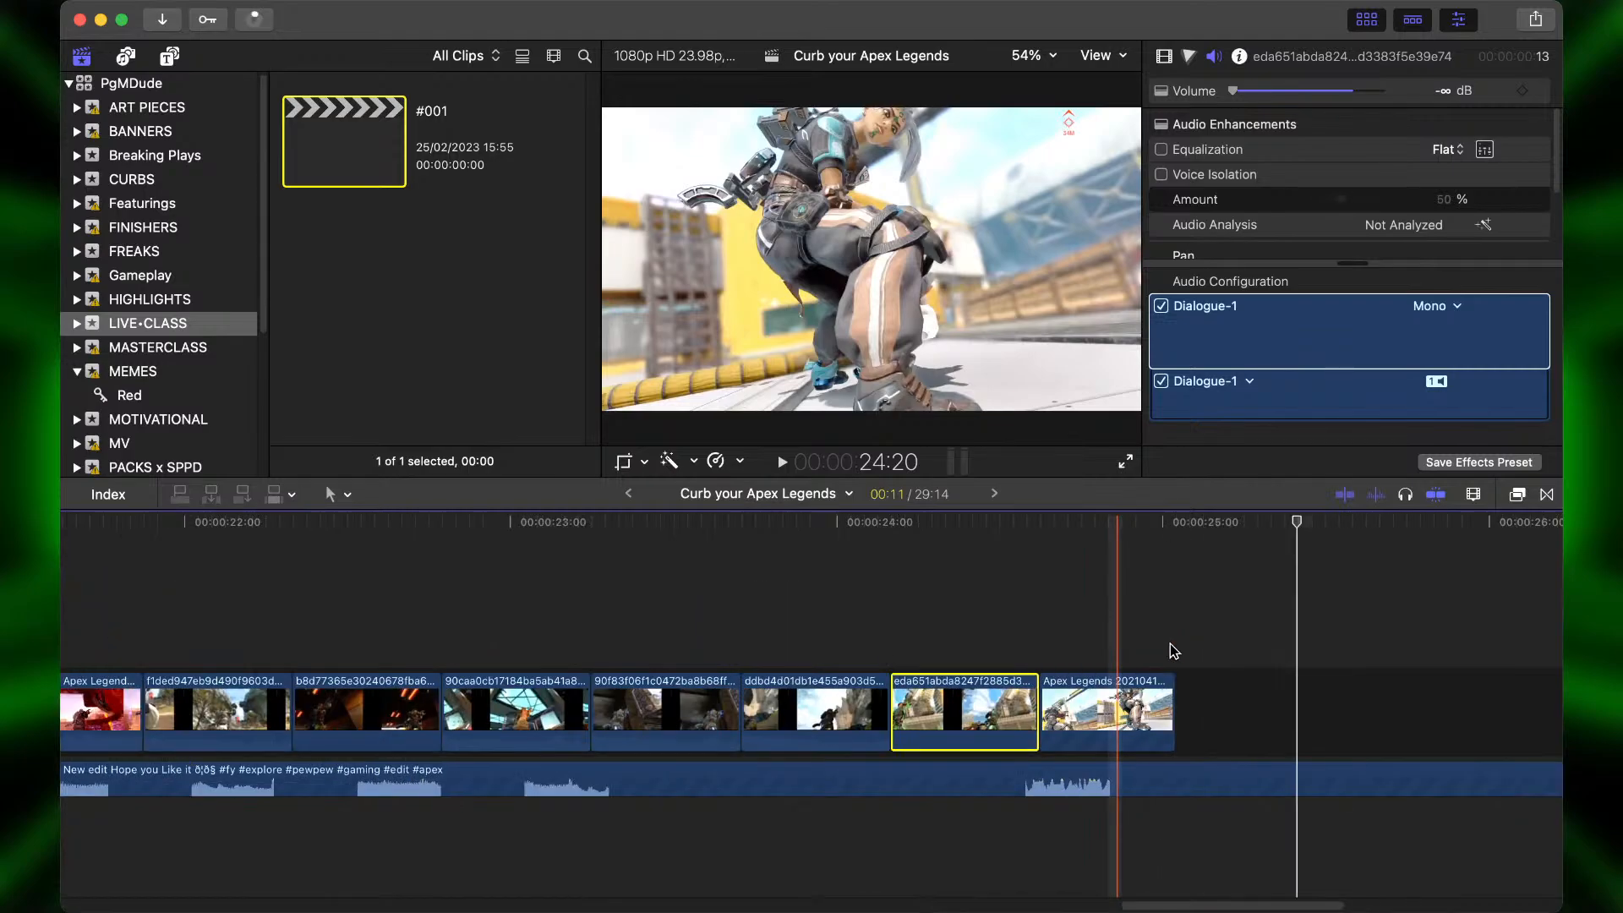
pyautogui.press('space')
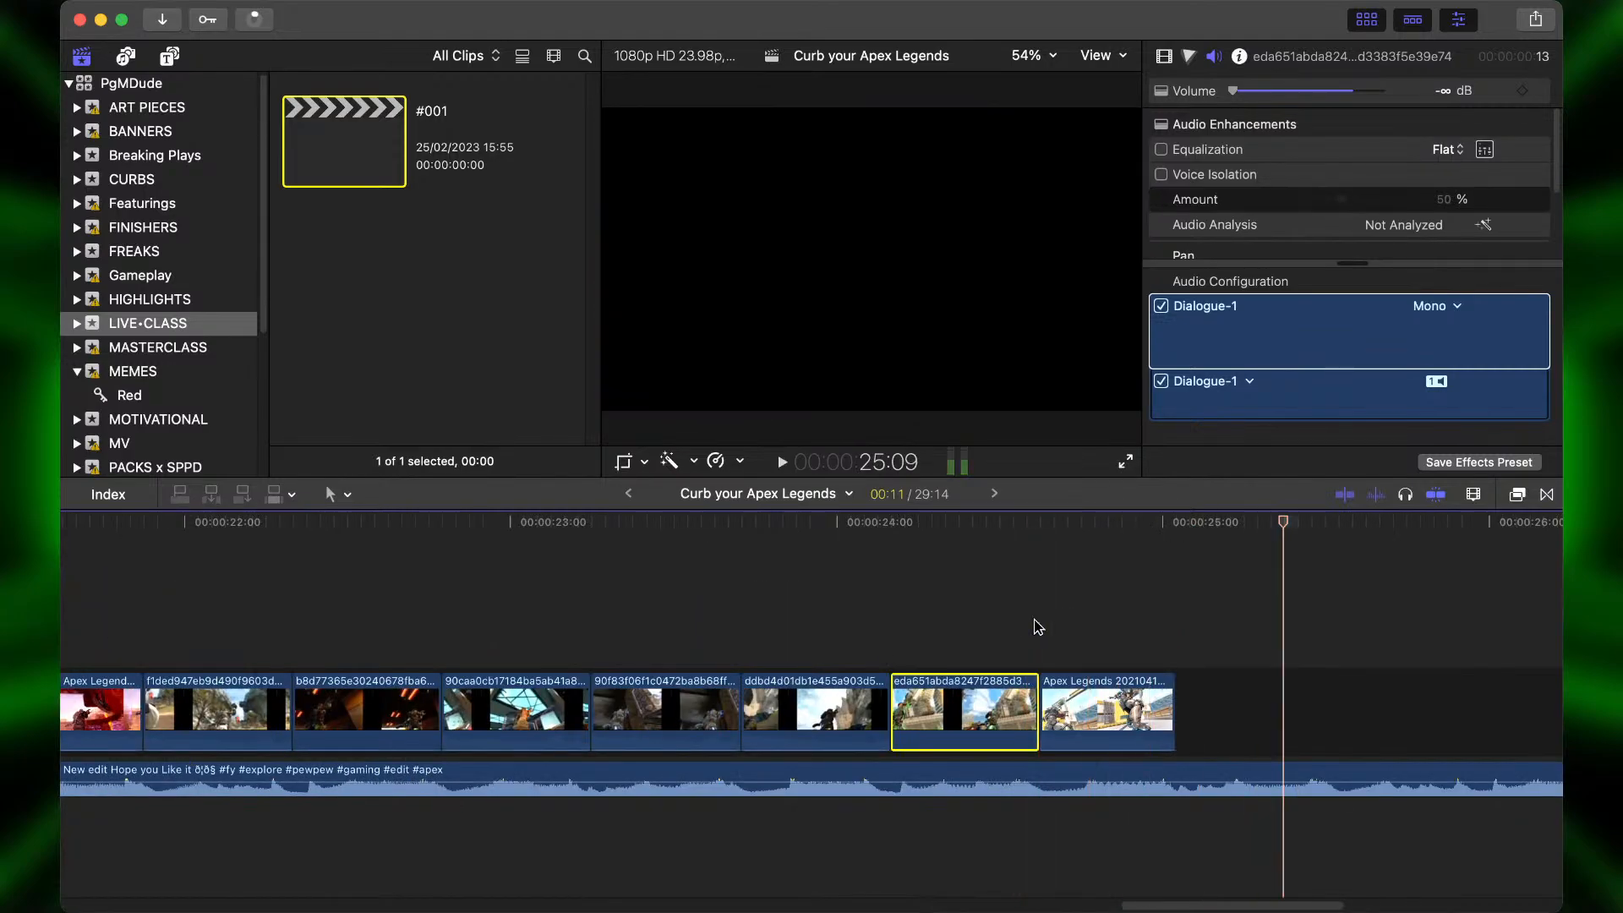
# Append two copies of the final Apex Legends TRIPLE FINISHER clip to the storyline's end and play the ending.
pyautogui.moveTo(1152, 698); pyautogui.dragTo(1340, 718)
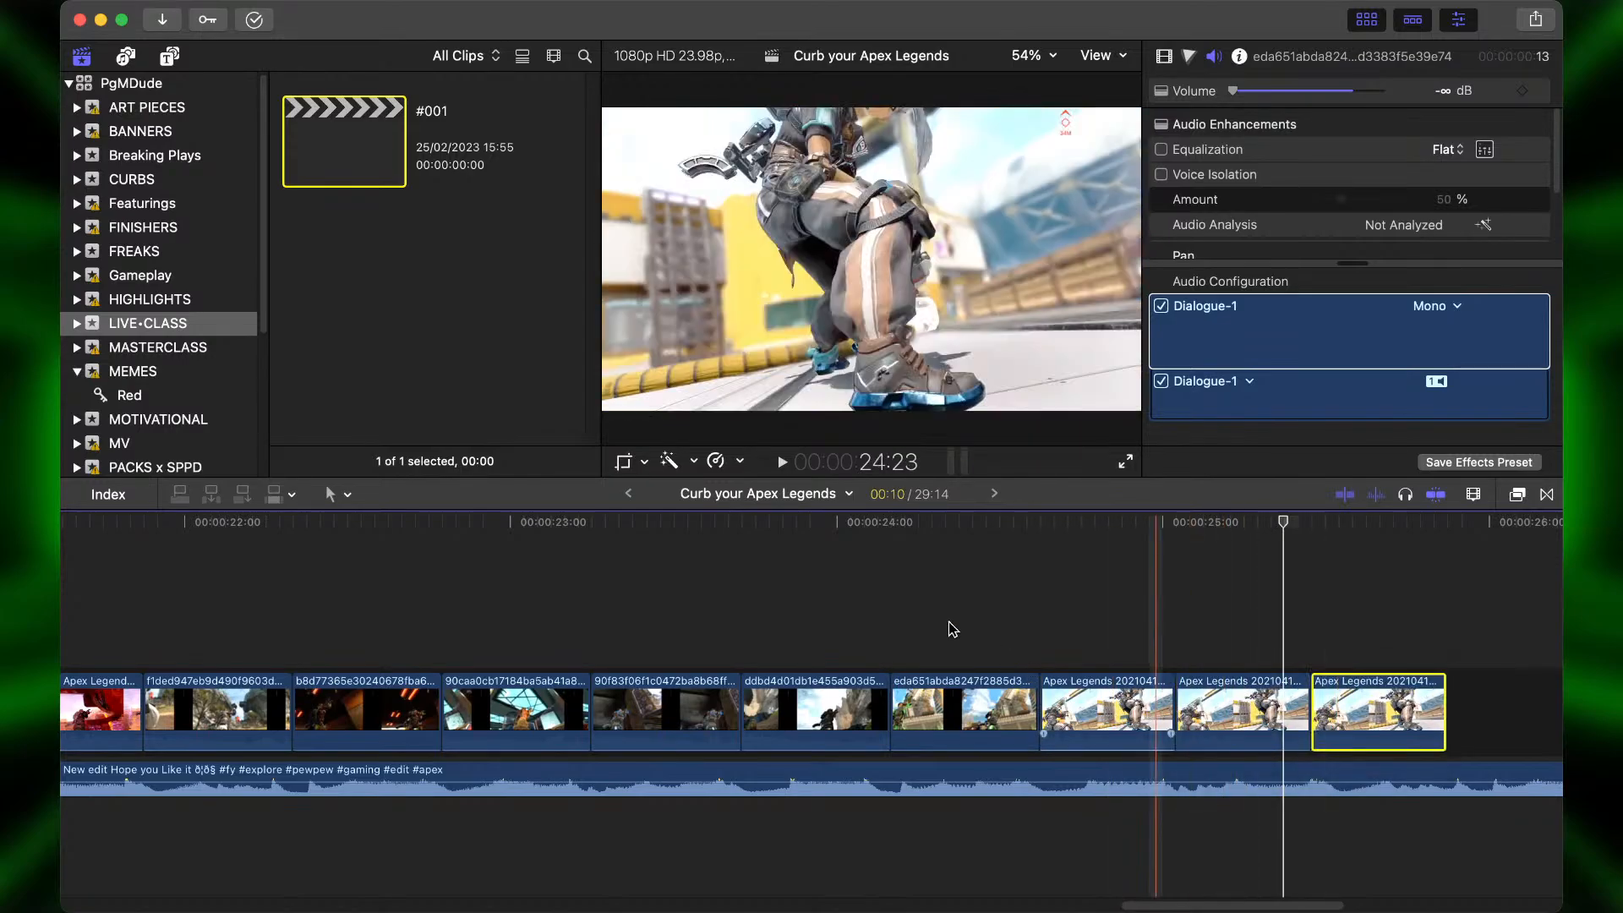
pyautogui.press('space')
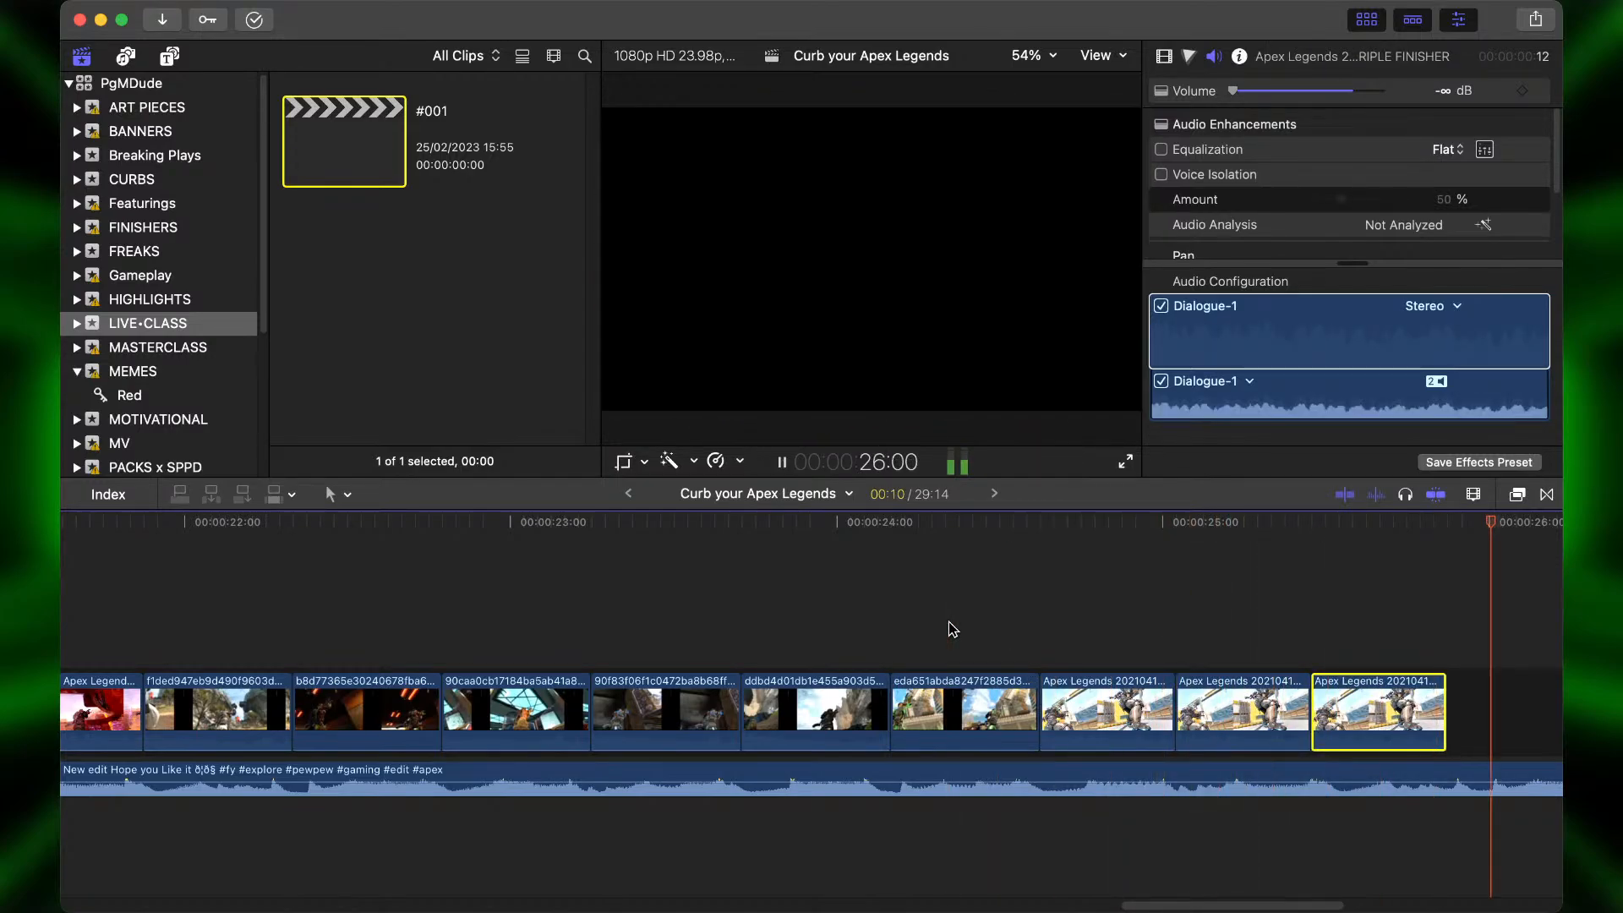
pyautogui.press('space')
pyautogui.press('super+minus')
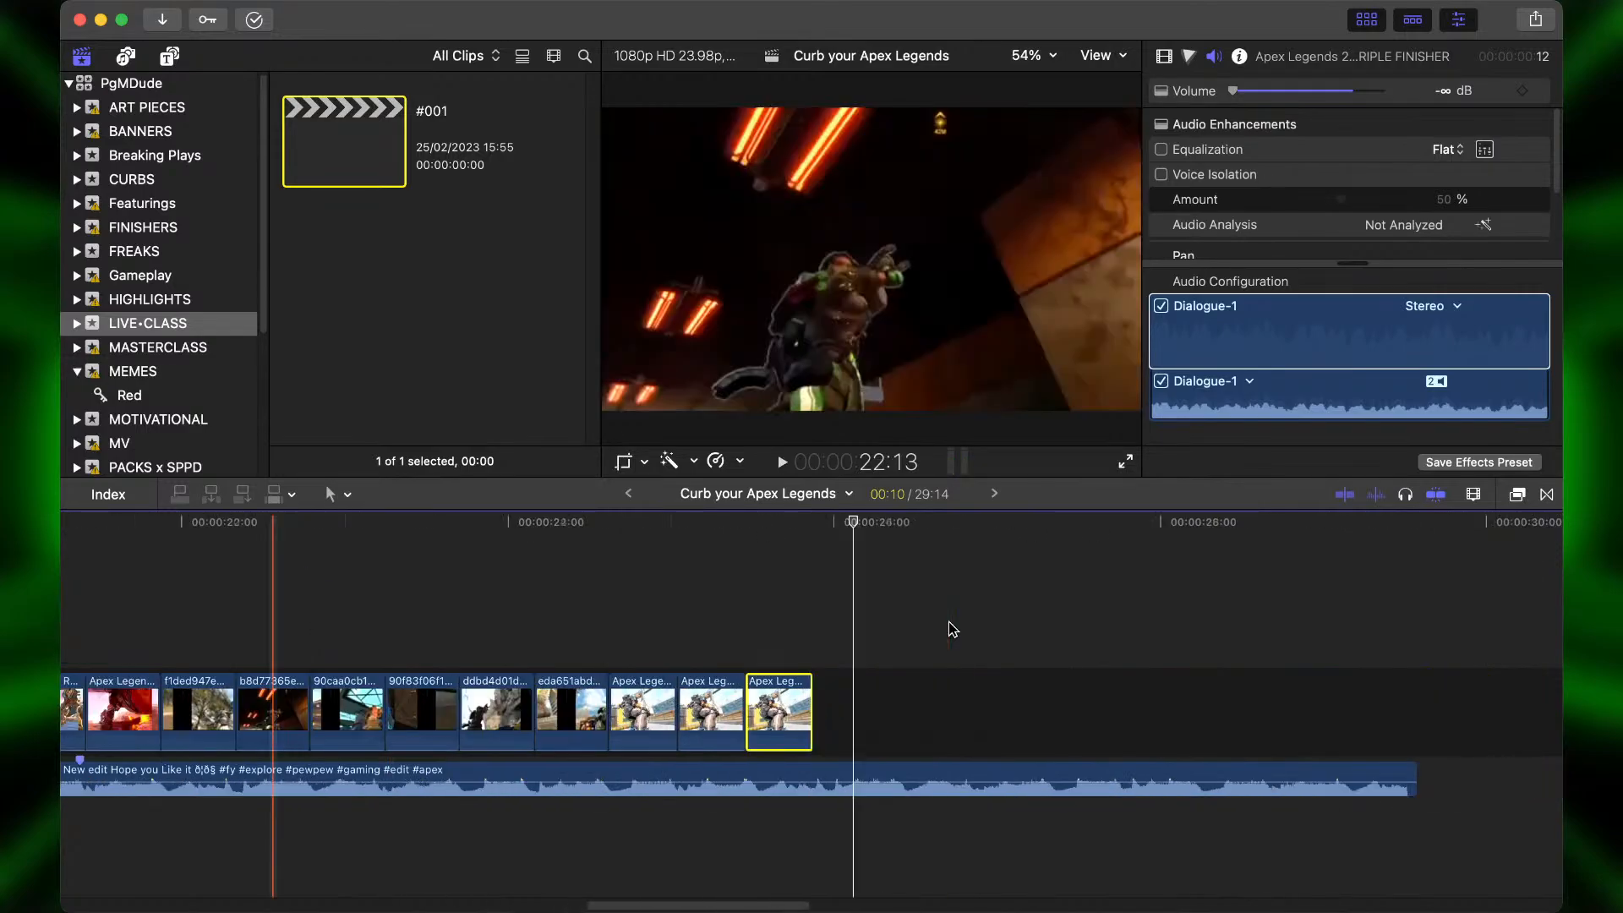
pyautogui.hscroll(6, 948, 630)
pyautogui.hscroll(-3, 953, 626)
# Delete the two extra TRIPLE FINISHER copies at the storyline's end.
pyautogui.click(486, 710)
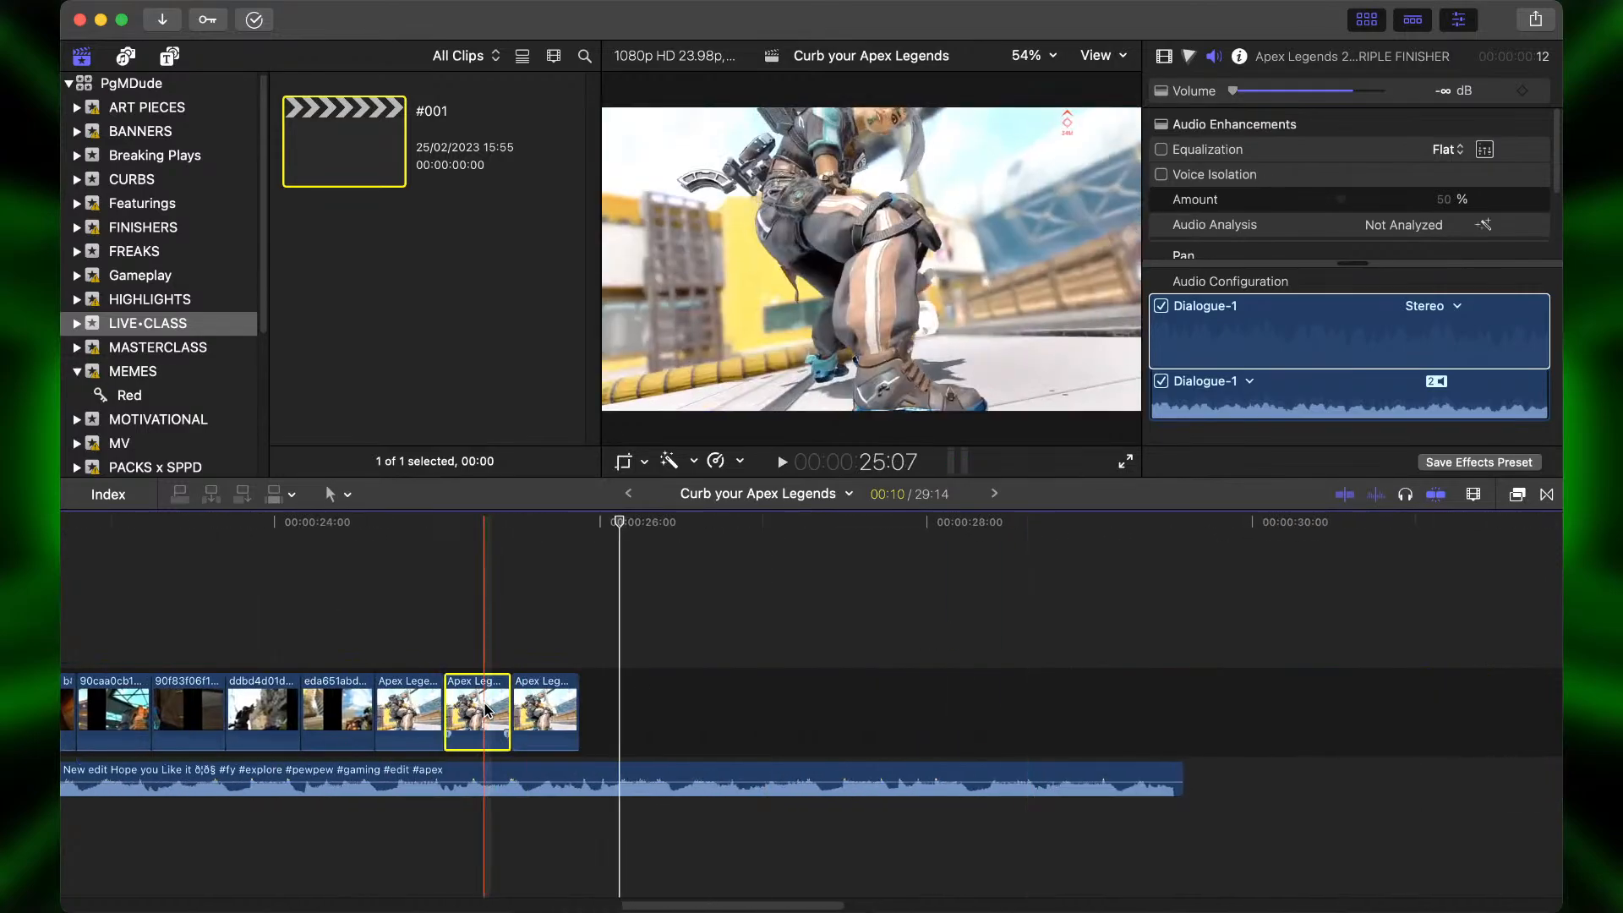
pyautogui.press('BackSpace')
pyautogui.click(503, 710)
pyautogui.press('BackSpace')
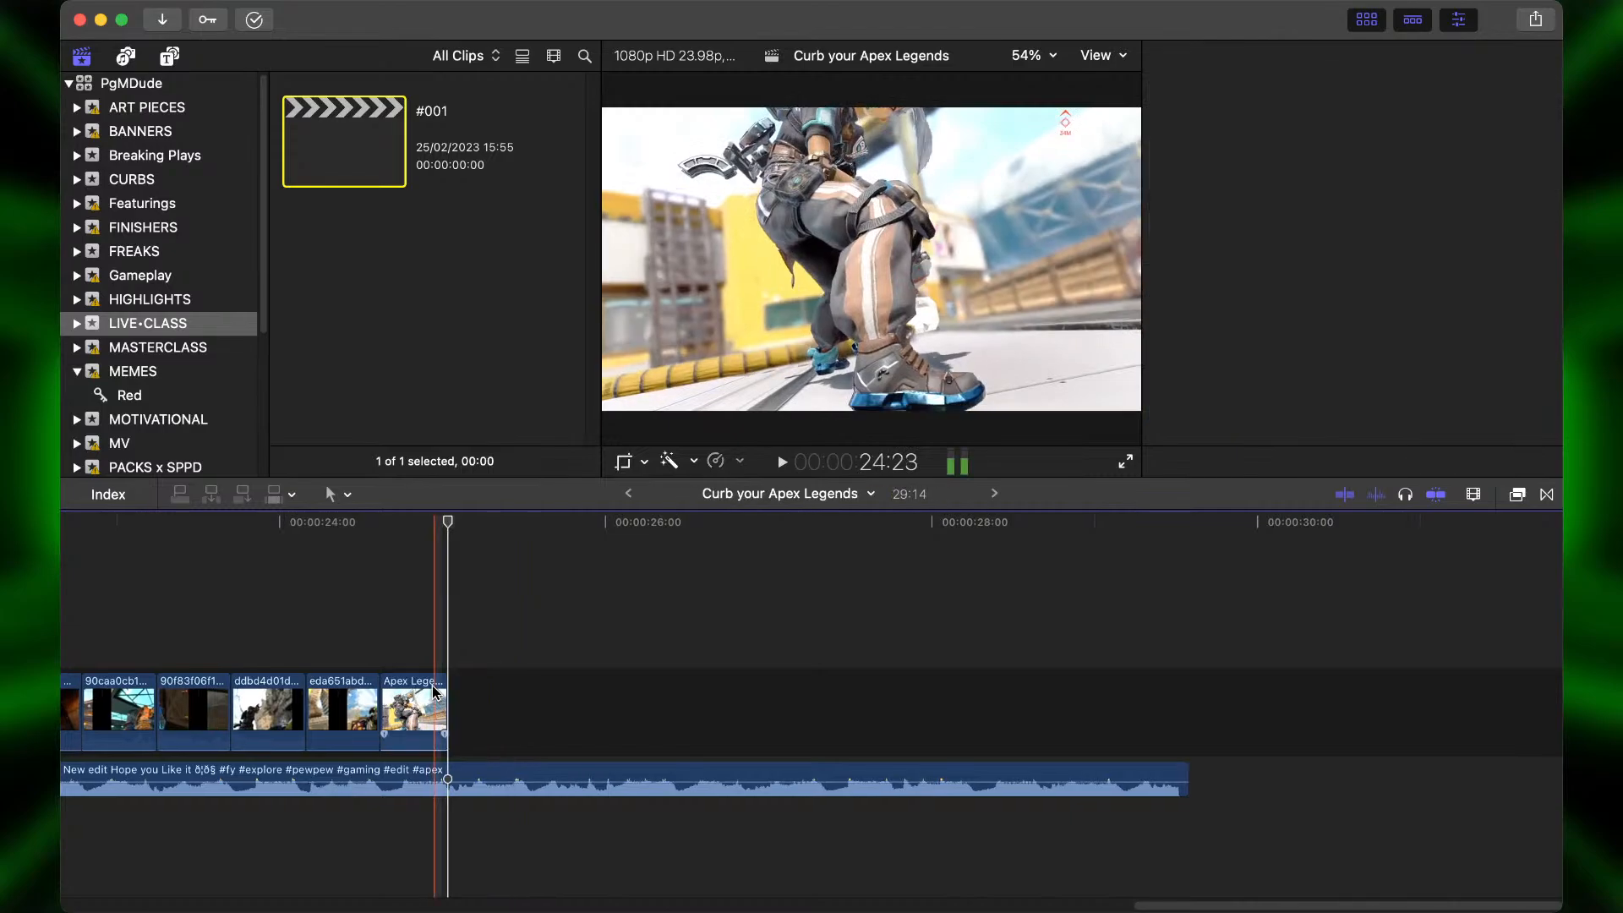
# Extend the end of the final TRIPLE FINISHER clip to a total length of about 1:12 and play the ending.
pyautogui.moveTo(454, 693); pyautogui.dragTo(602, 712)
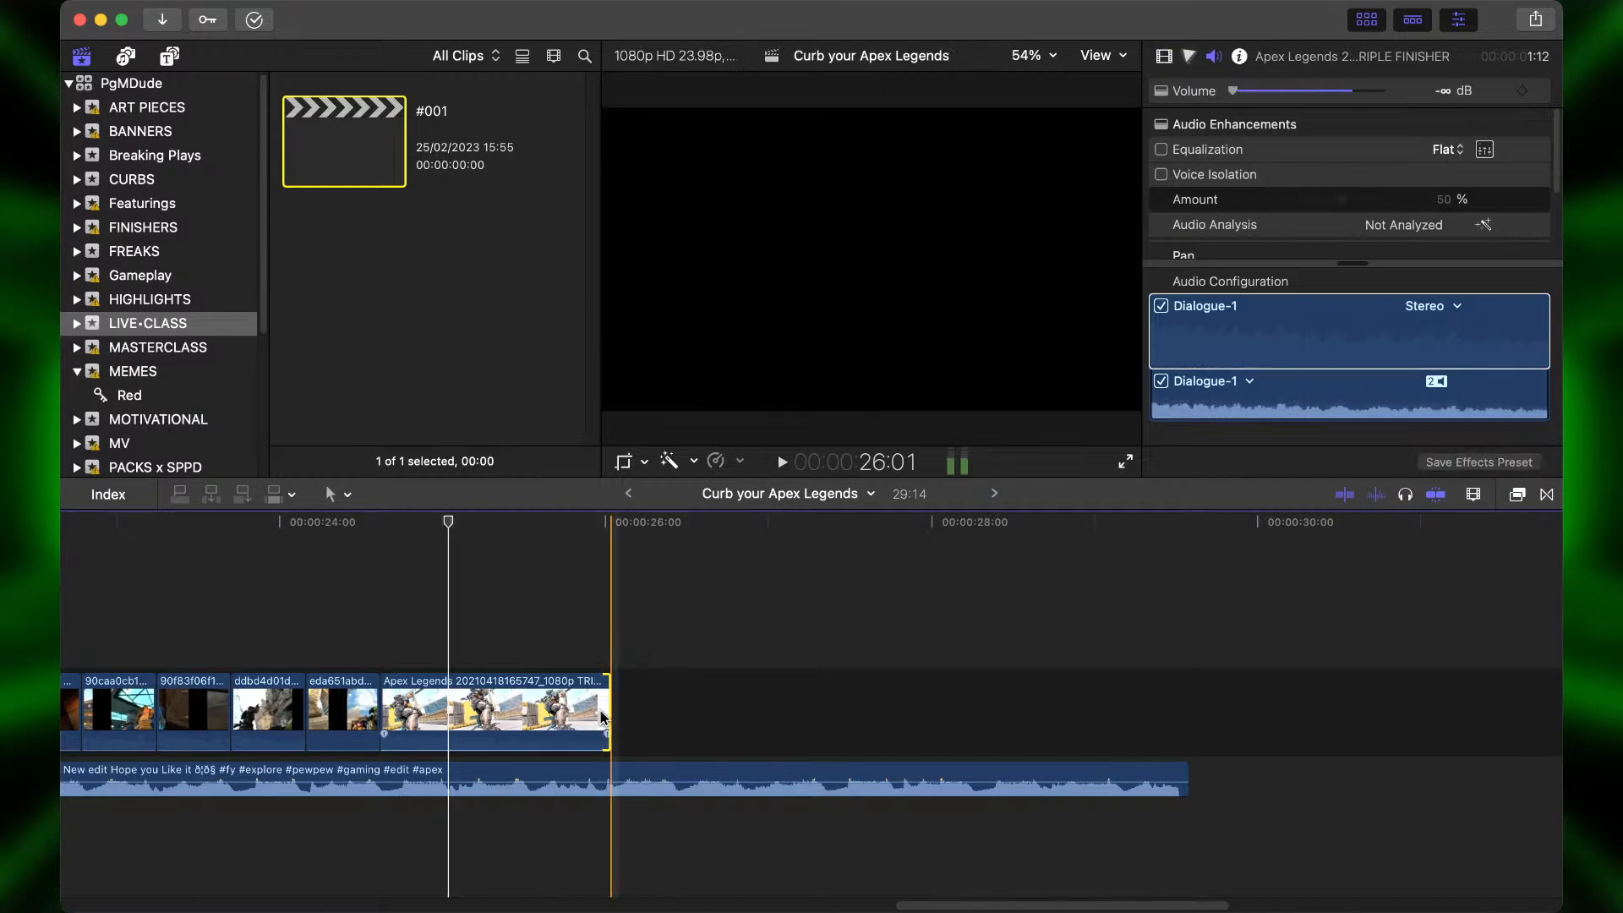
pyautogui.press('super+equal')
pyautogui.press('super+equal')
pyautogui.hscroll(-2, 600, 718)
pyautogui.hscroll(-2, 603, 717)
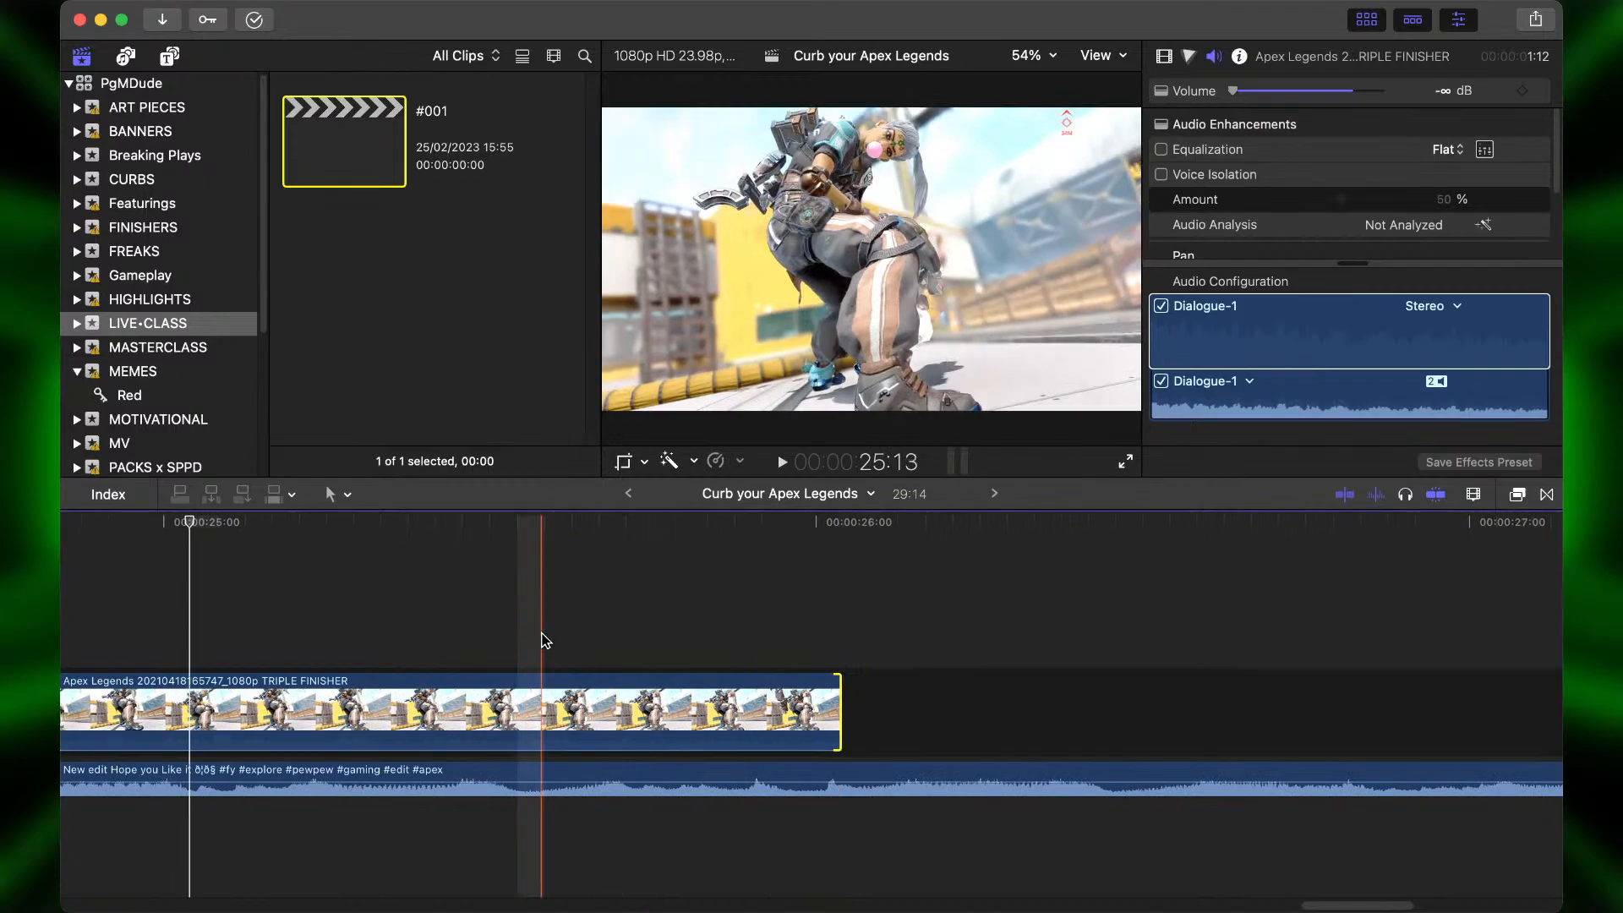
pyautogui.hscroll(-3, 610, 628)
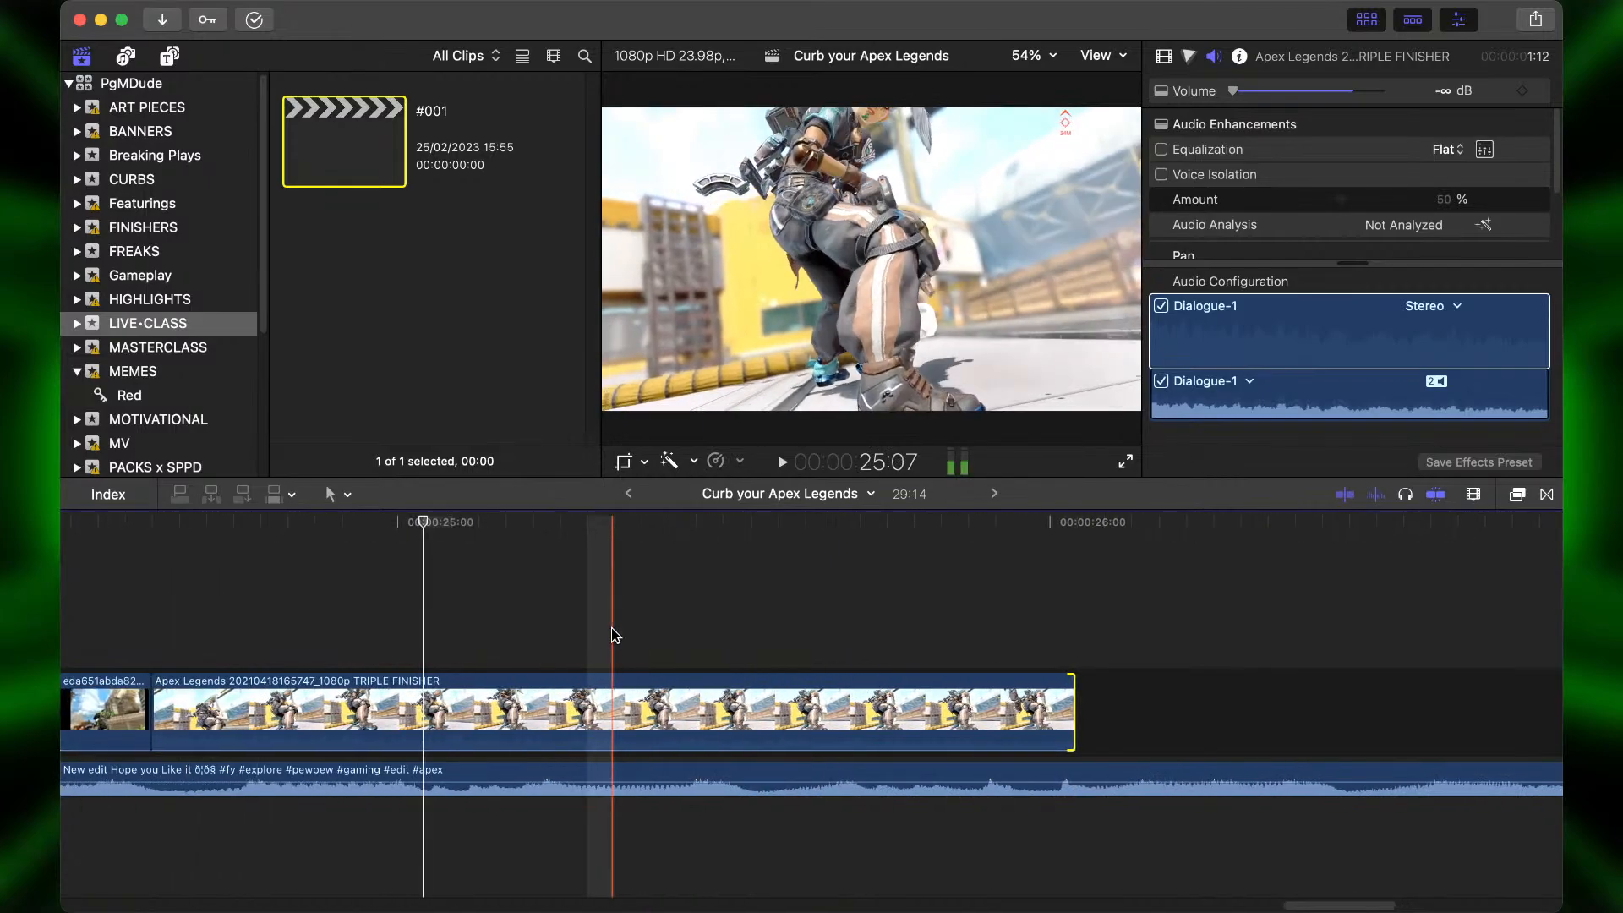
pyautogui.hscroll(-2, 180, 613)
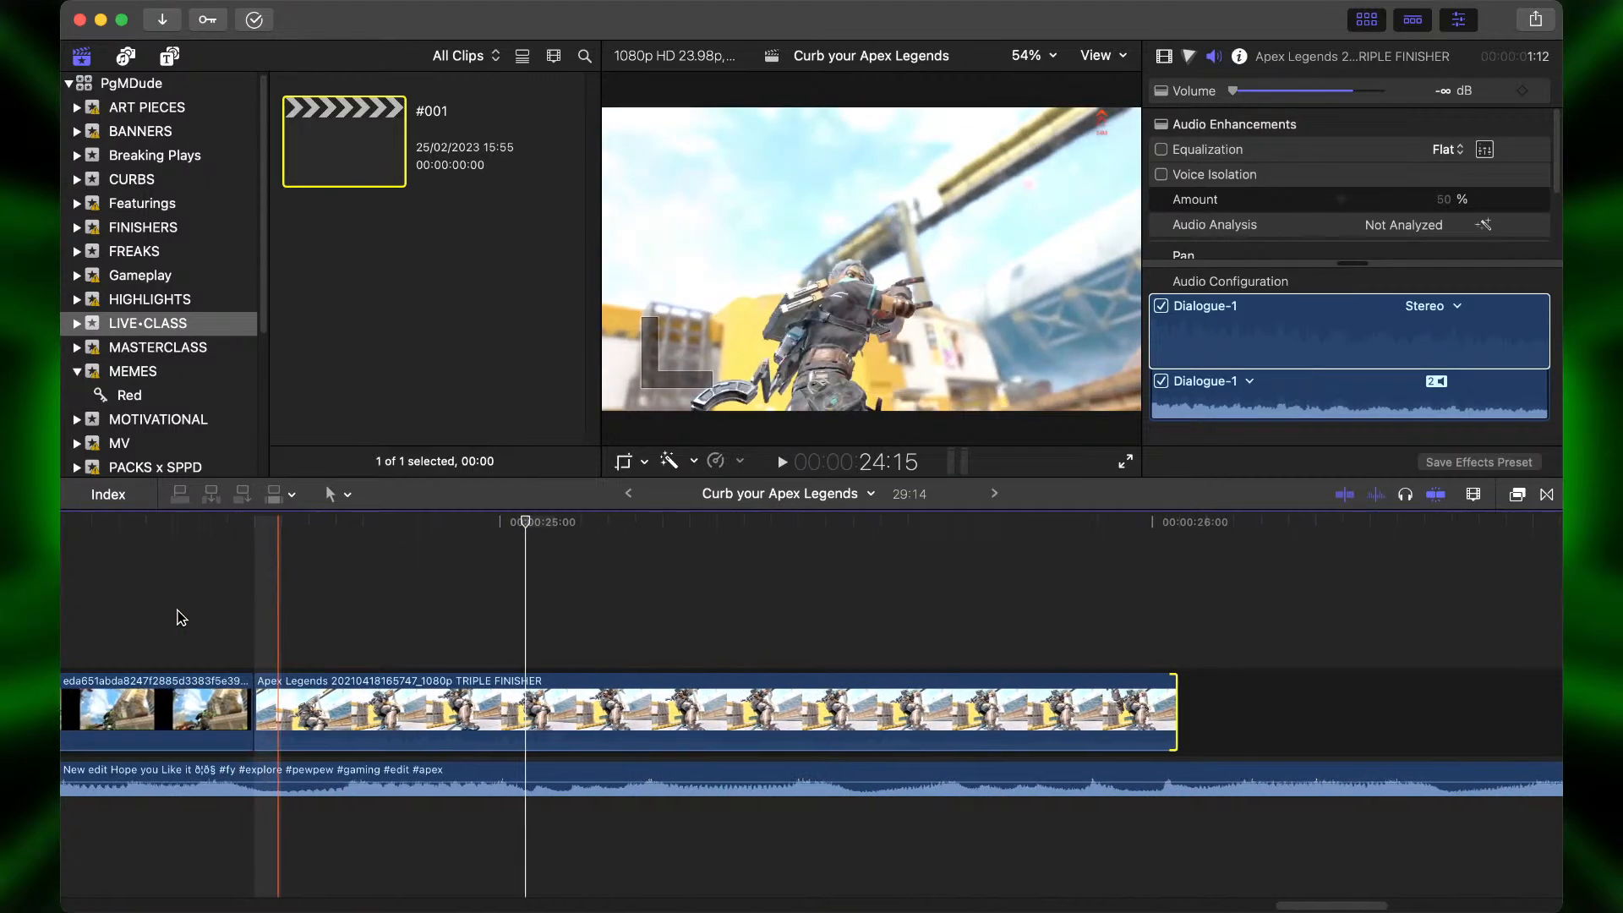
pyautogui.click(180, 616)
pyautogui.press('space')
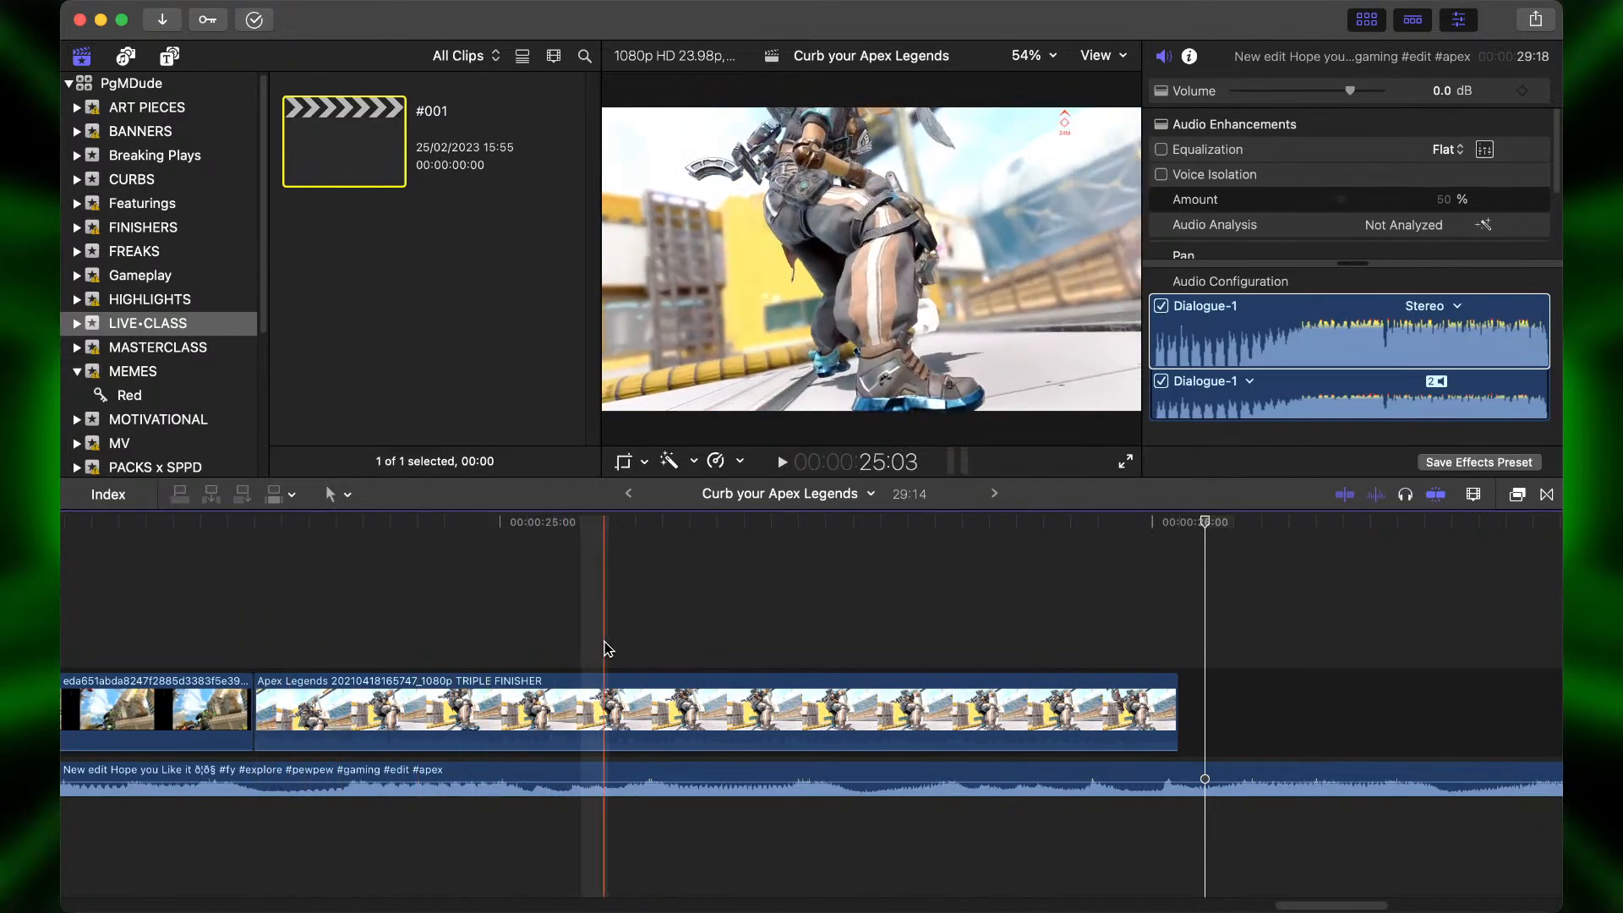
# Split the extended TRIPLE FINISHER clip at 25:03 and divide its last part into two speed segments at 25:09.
pyautogui.click(604, 694)
pyautogui.press('super+b')
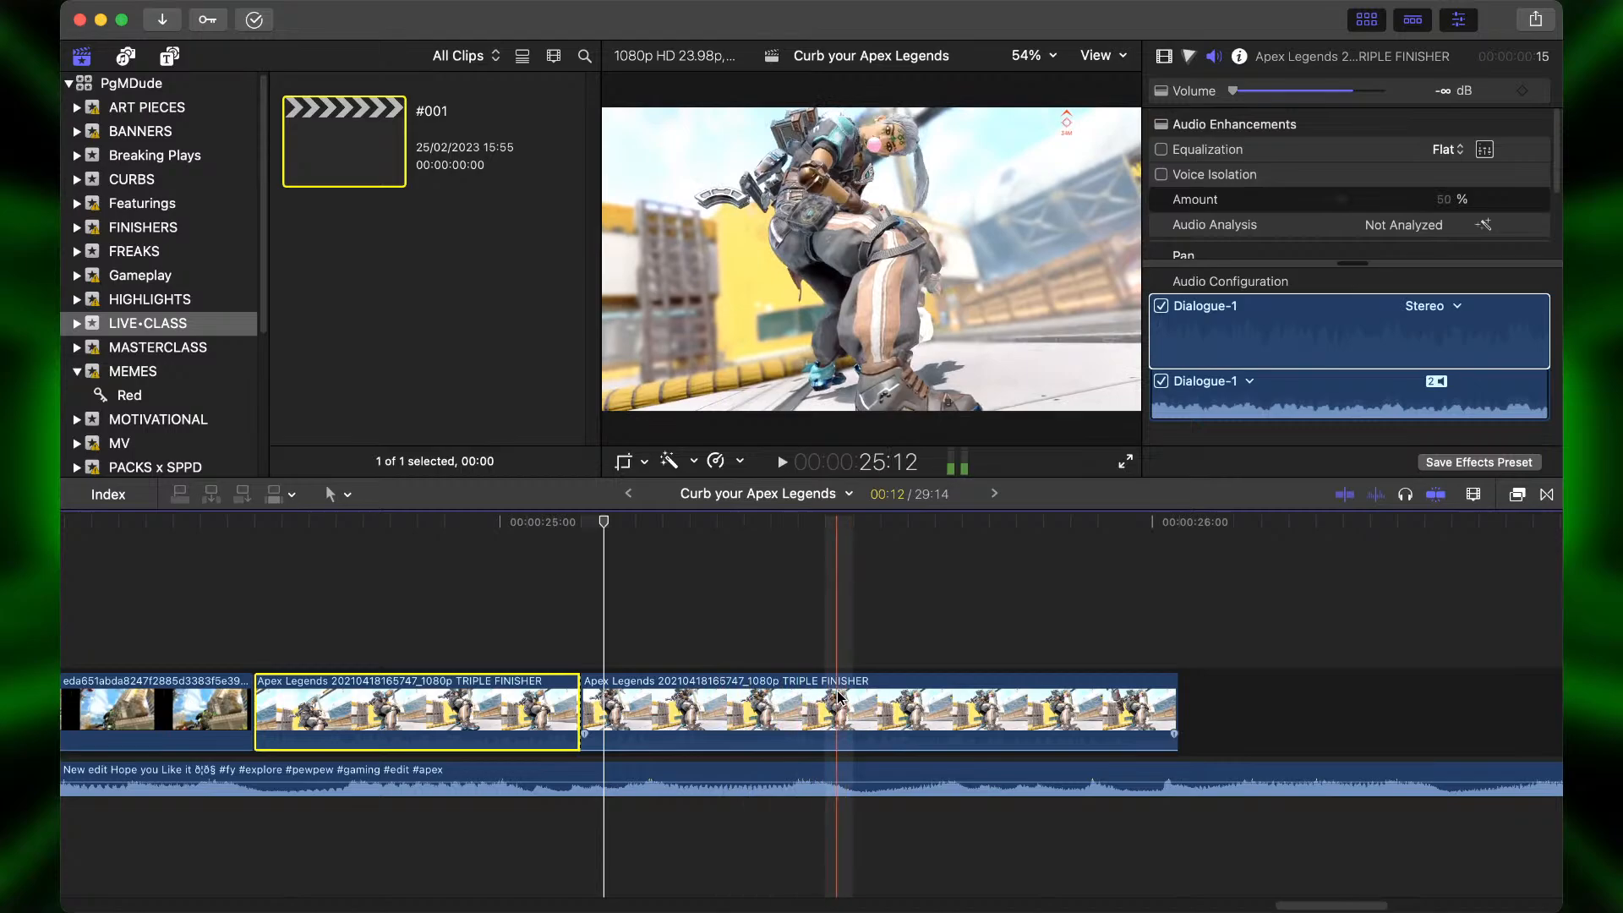
pyautogui.click(751, 698)
pyautogui.hotkey('shift', 'b')
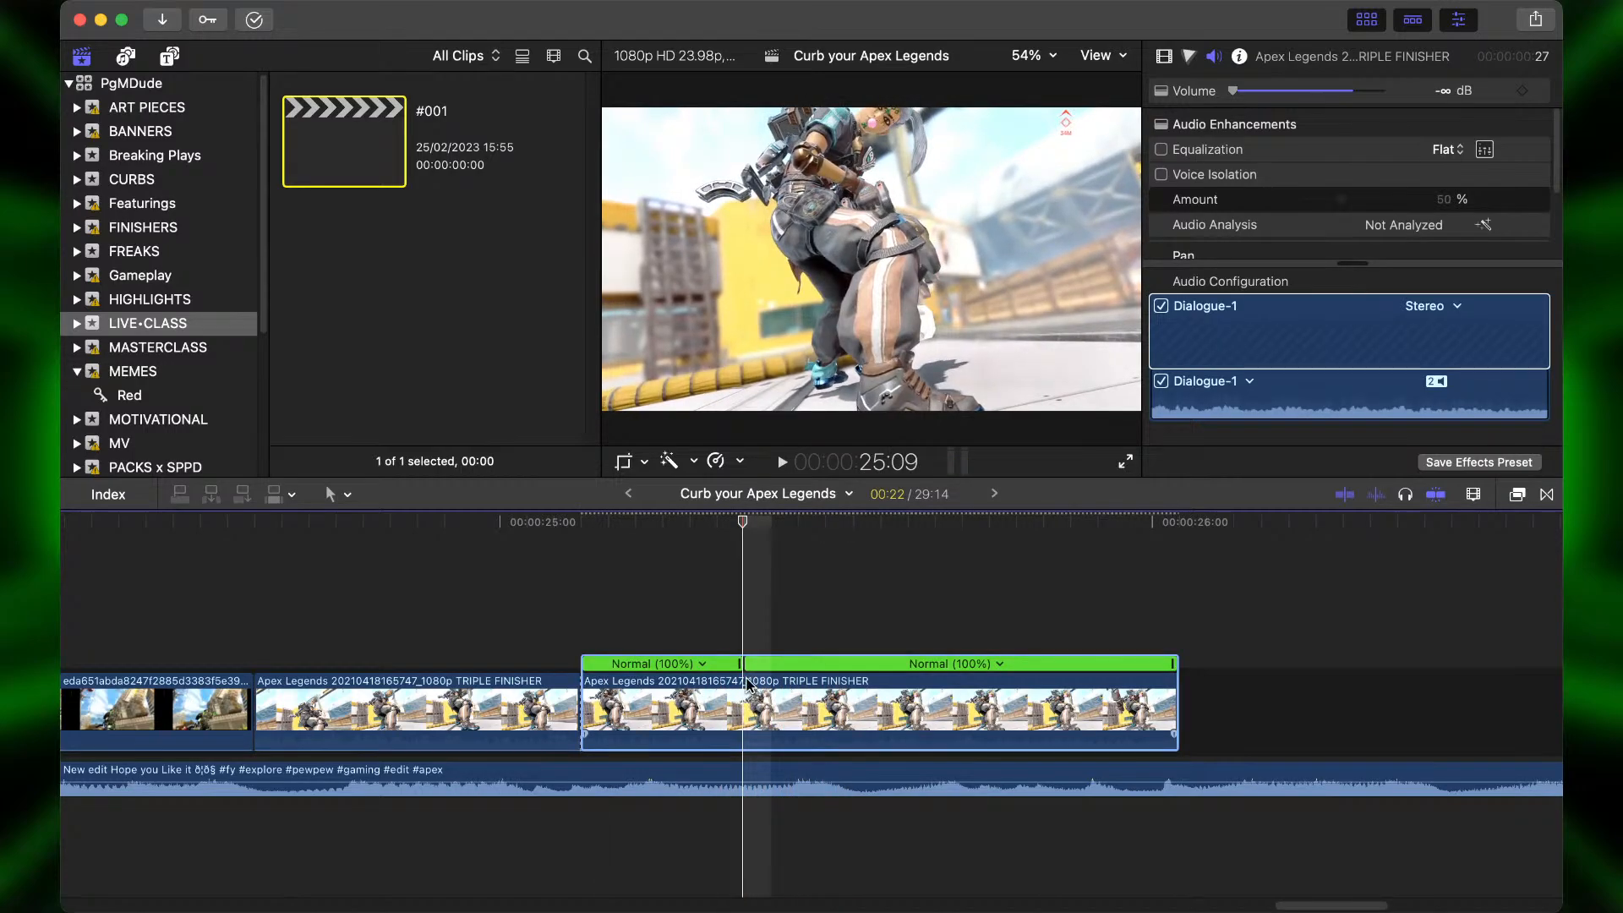
pyautogui.moveTo(740, 665); pyautogui.dragTo(803, 668)
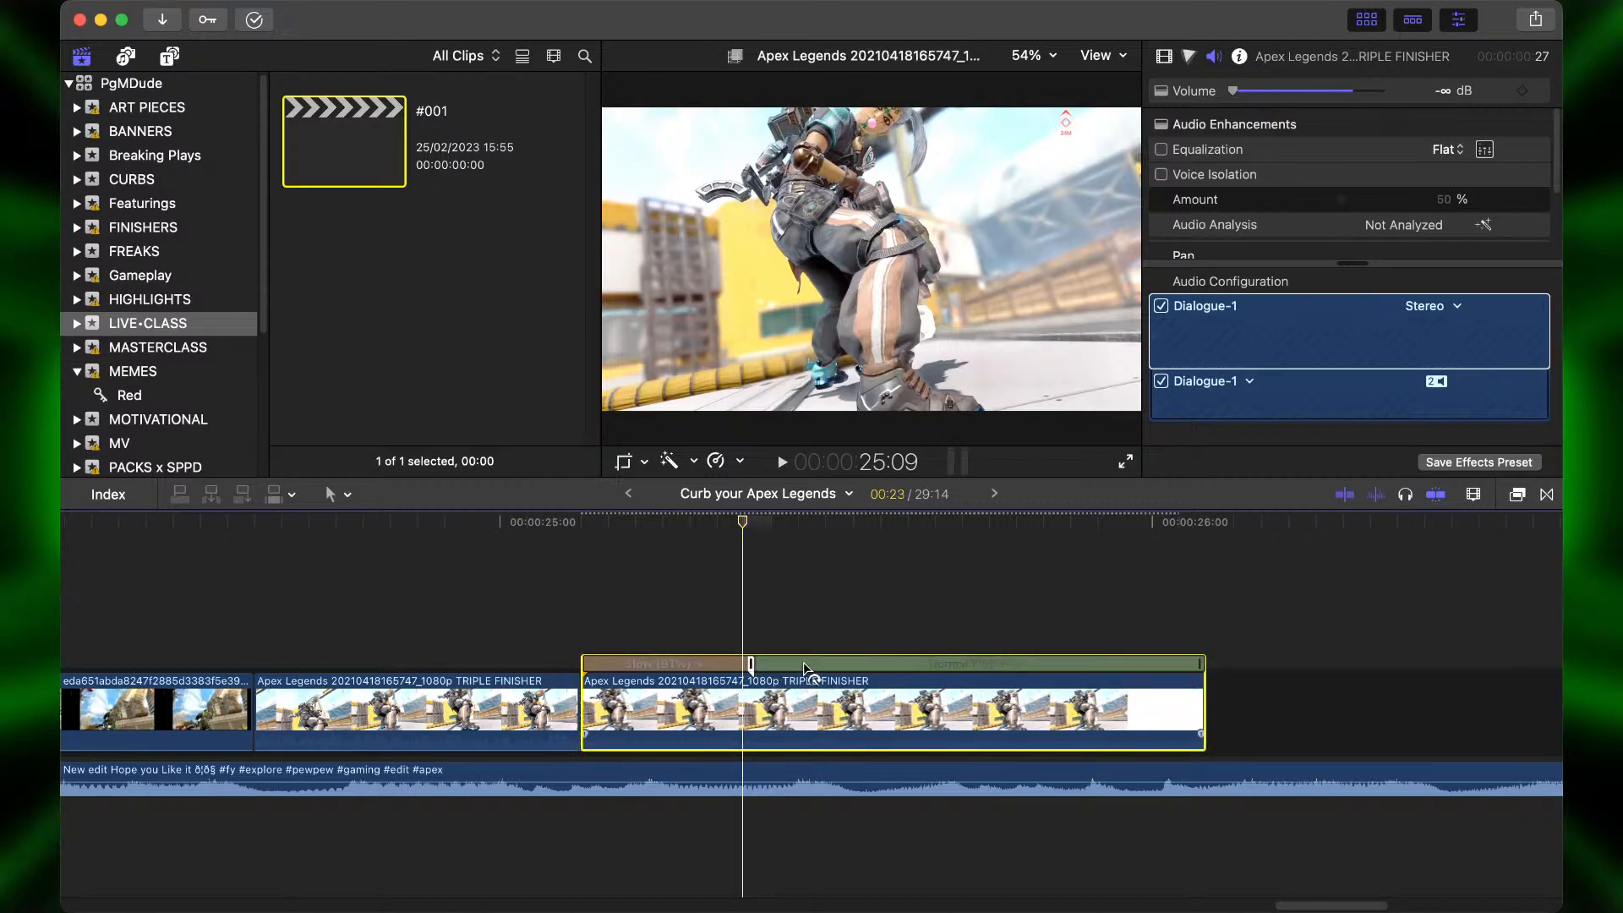
pyautogui.press('super+z')
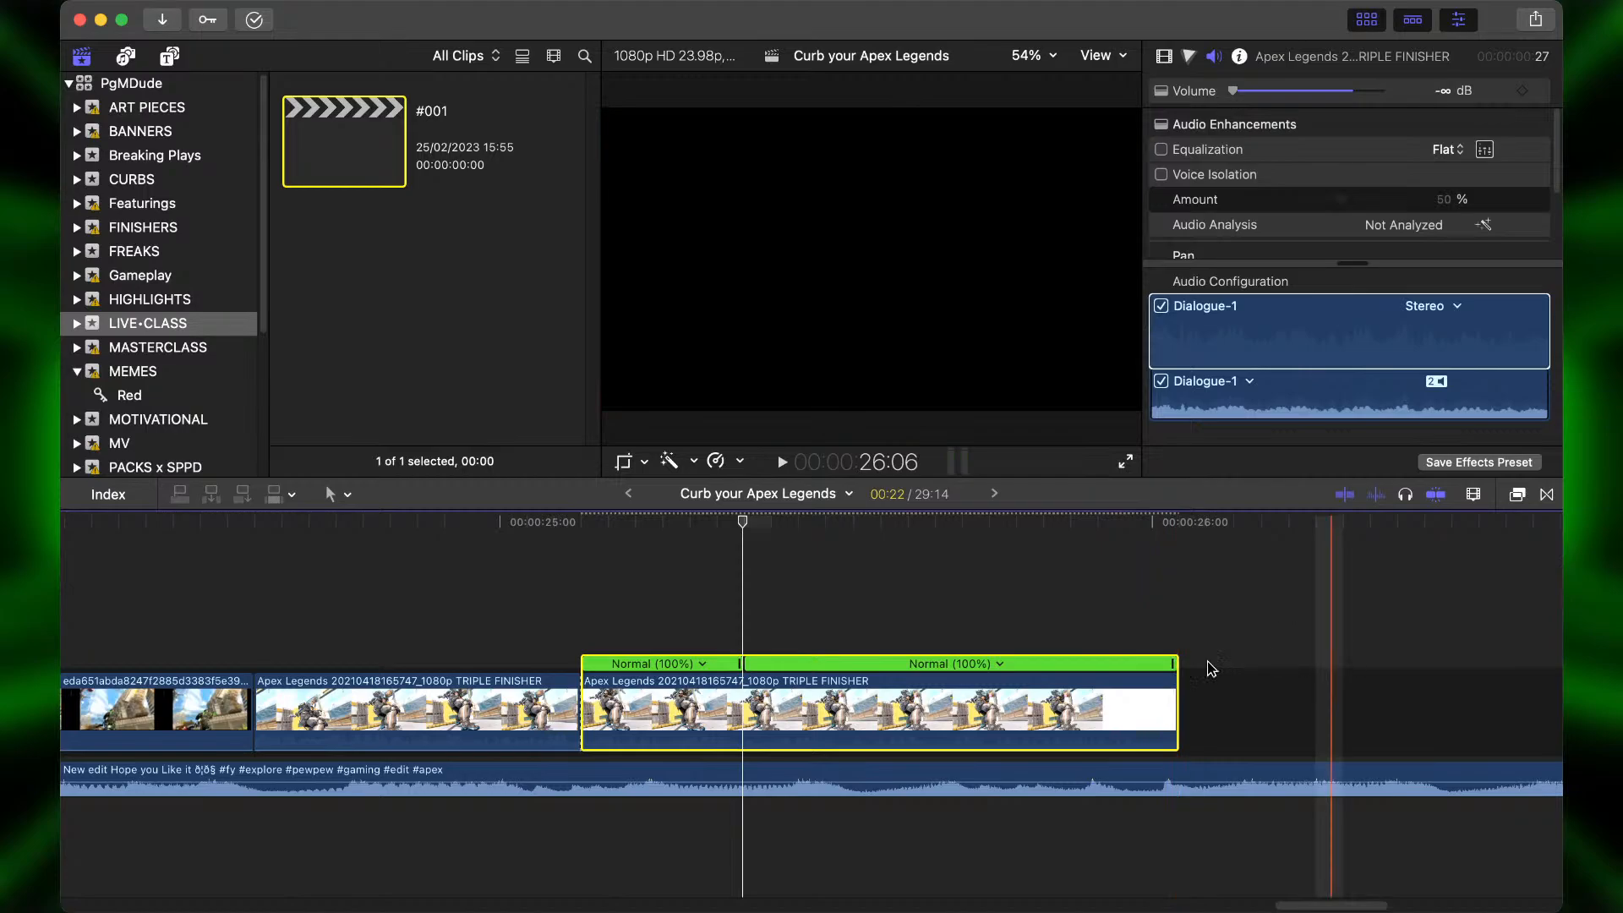
# Slow the second speed segment by stretching the last TRIPLE FINISHER clip to about 3:15 and play it.
pyautogui.moveTo(1174, 664); pyautogui.dragTo(1560, 683)
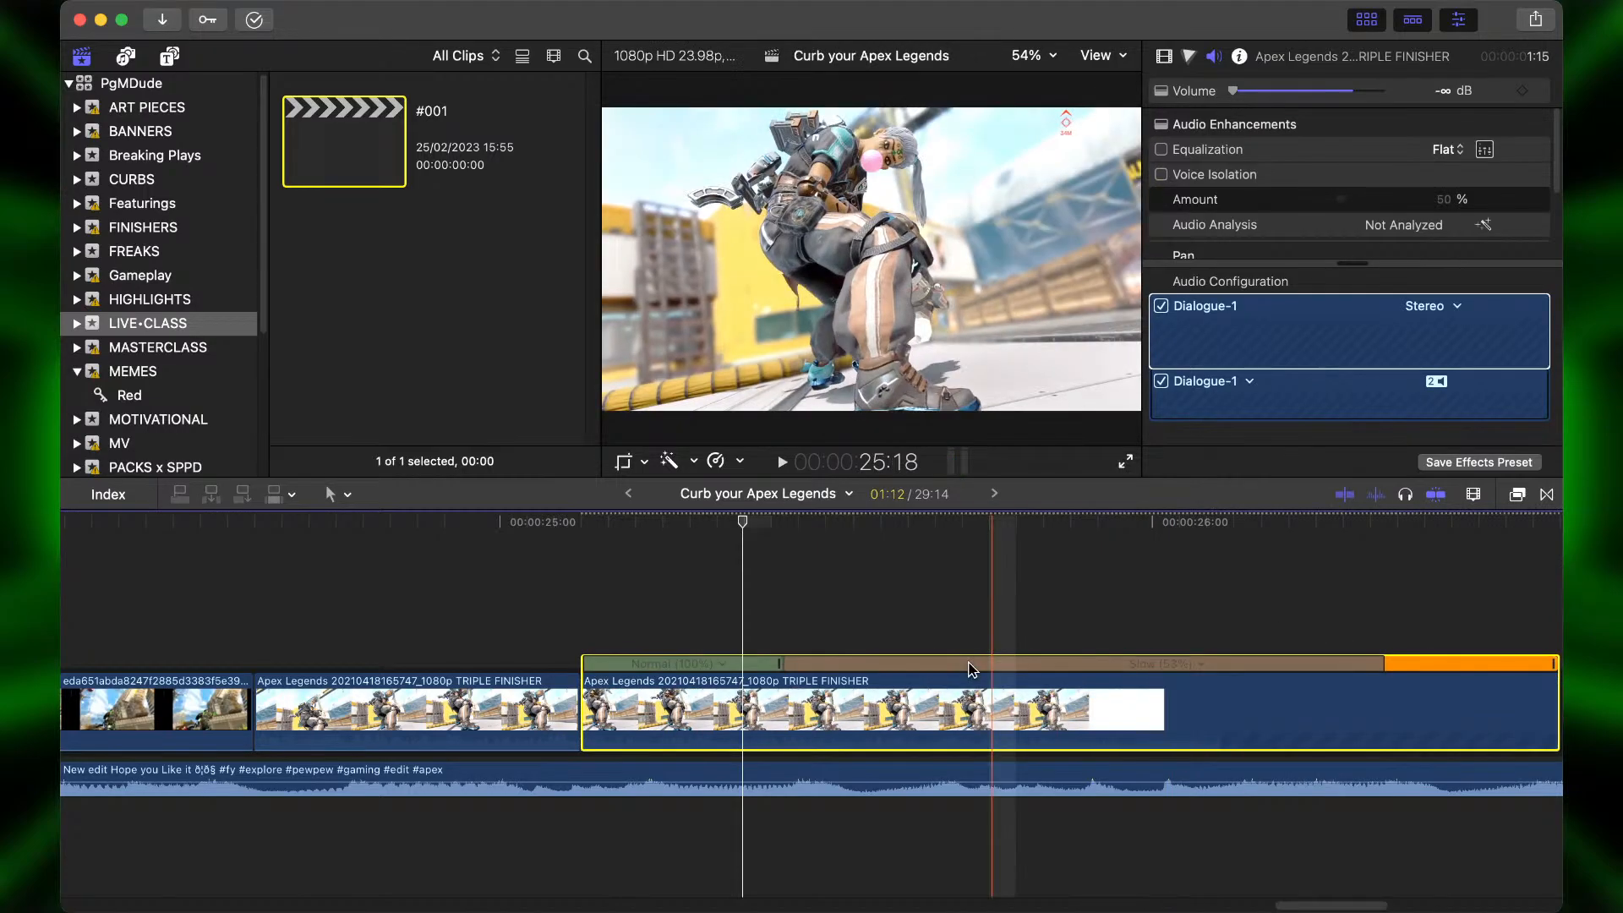
pyautogui.press('super+minus')
pyautogui.press('super+minus')
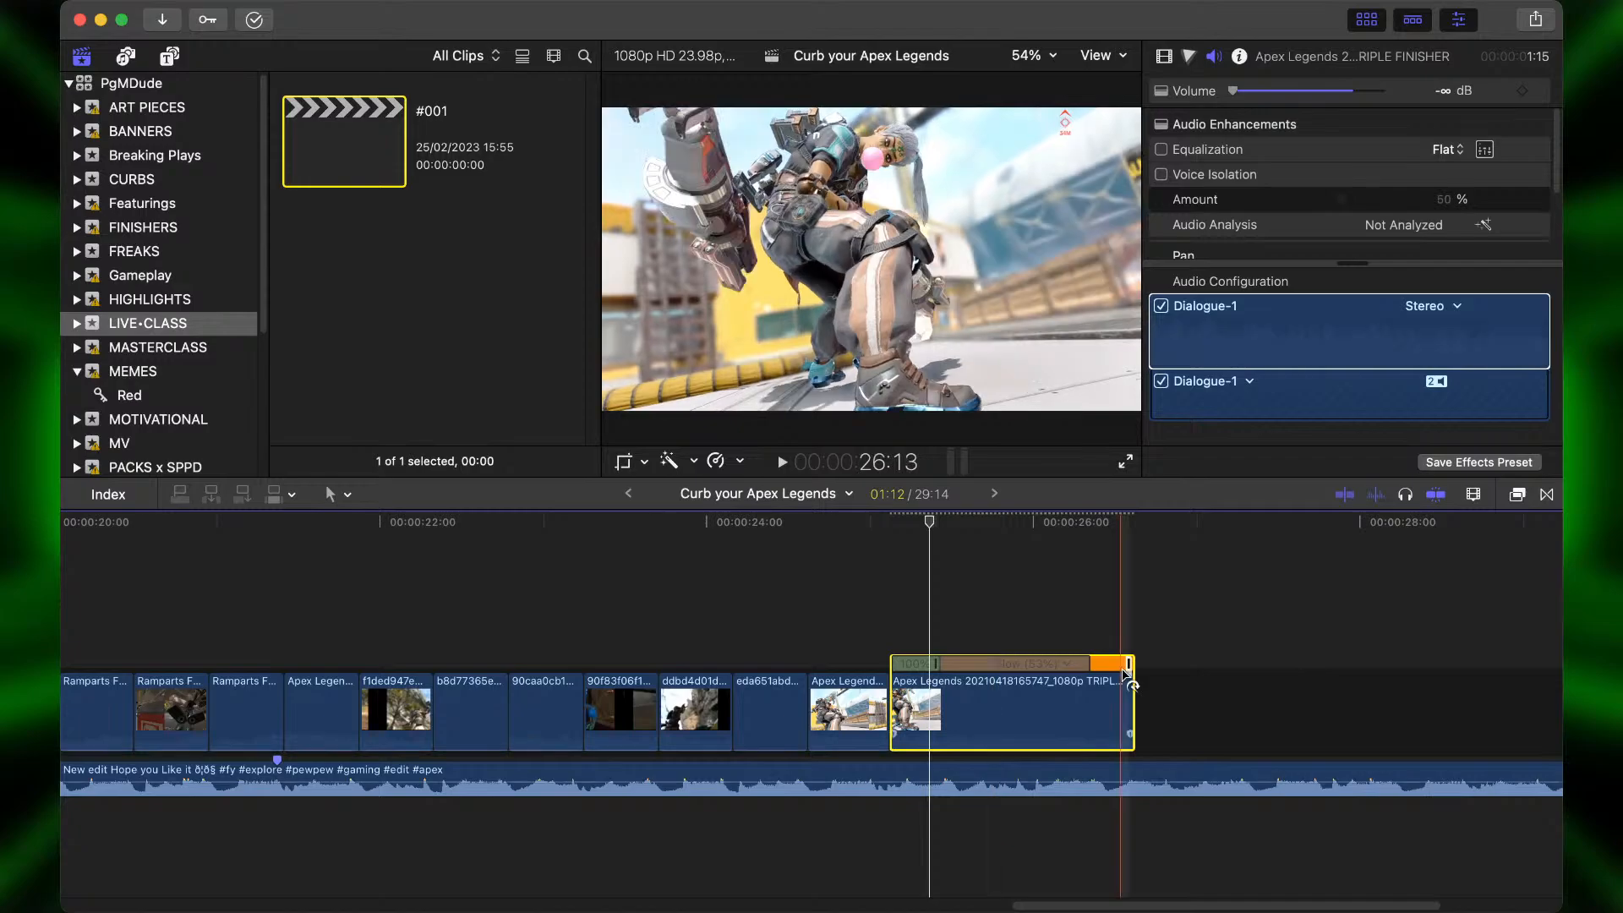
pyautogui.moveTo(1130, 664); pyautogui.dragTo(1478, 663)
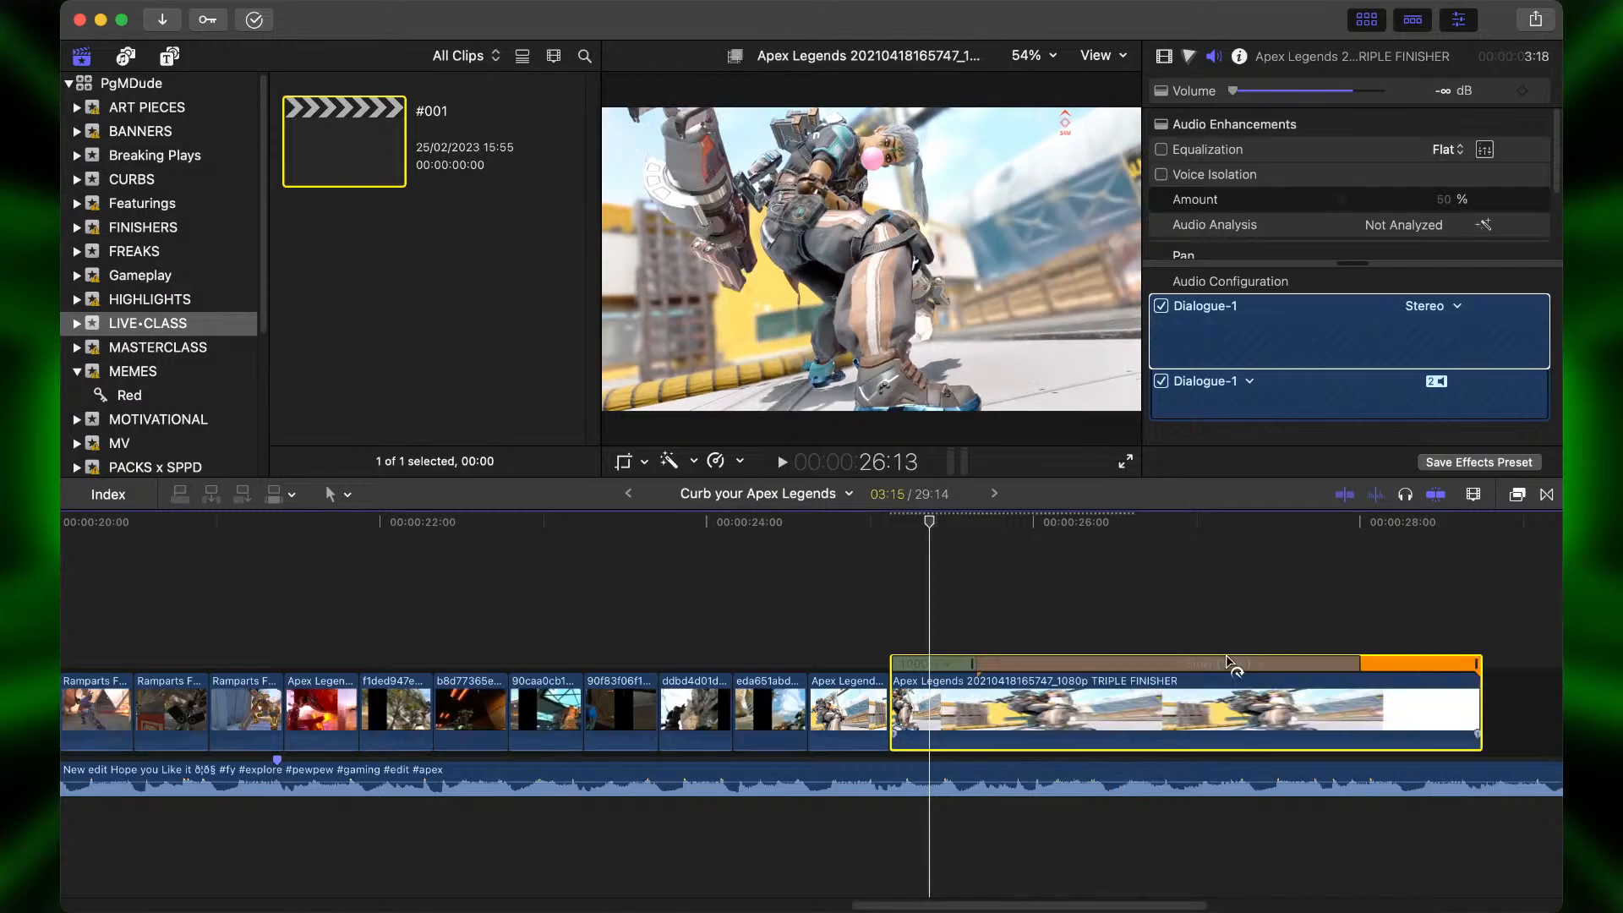
pyautogui.press('space')
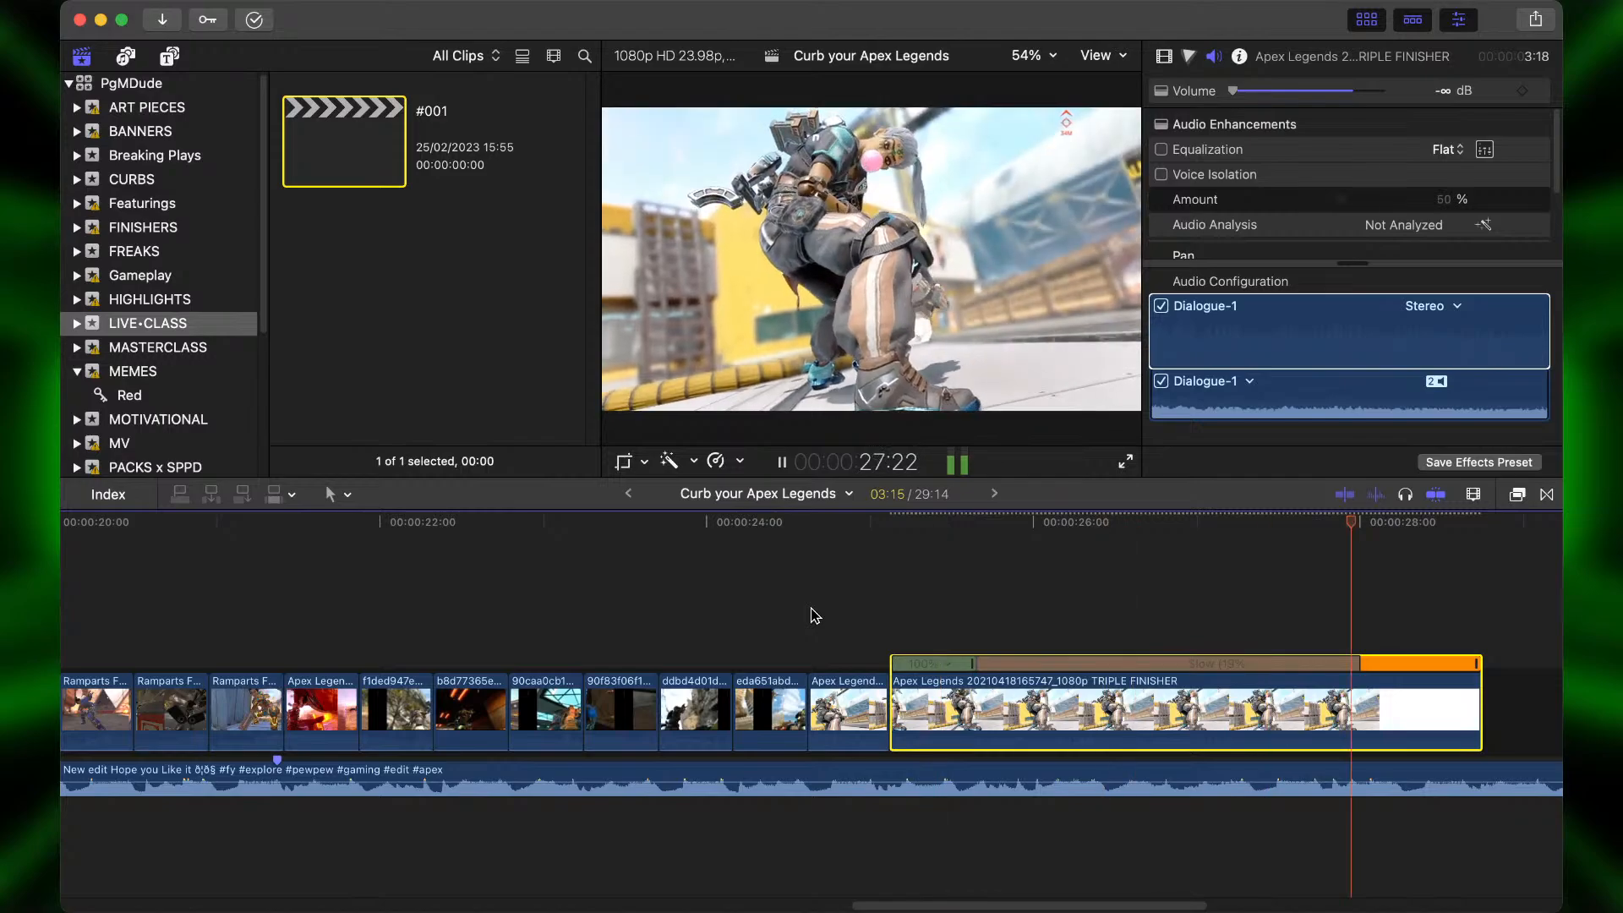
pyautogui.press('space')
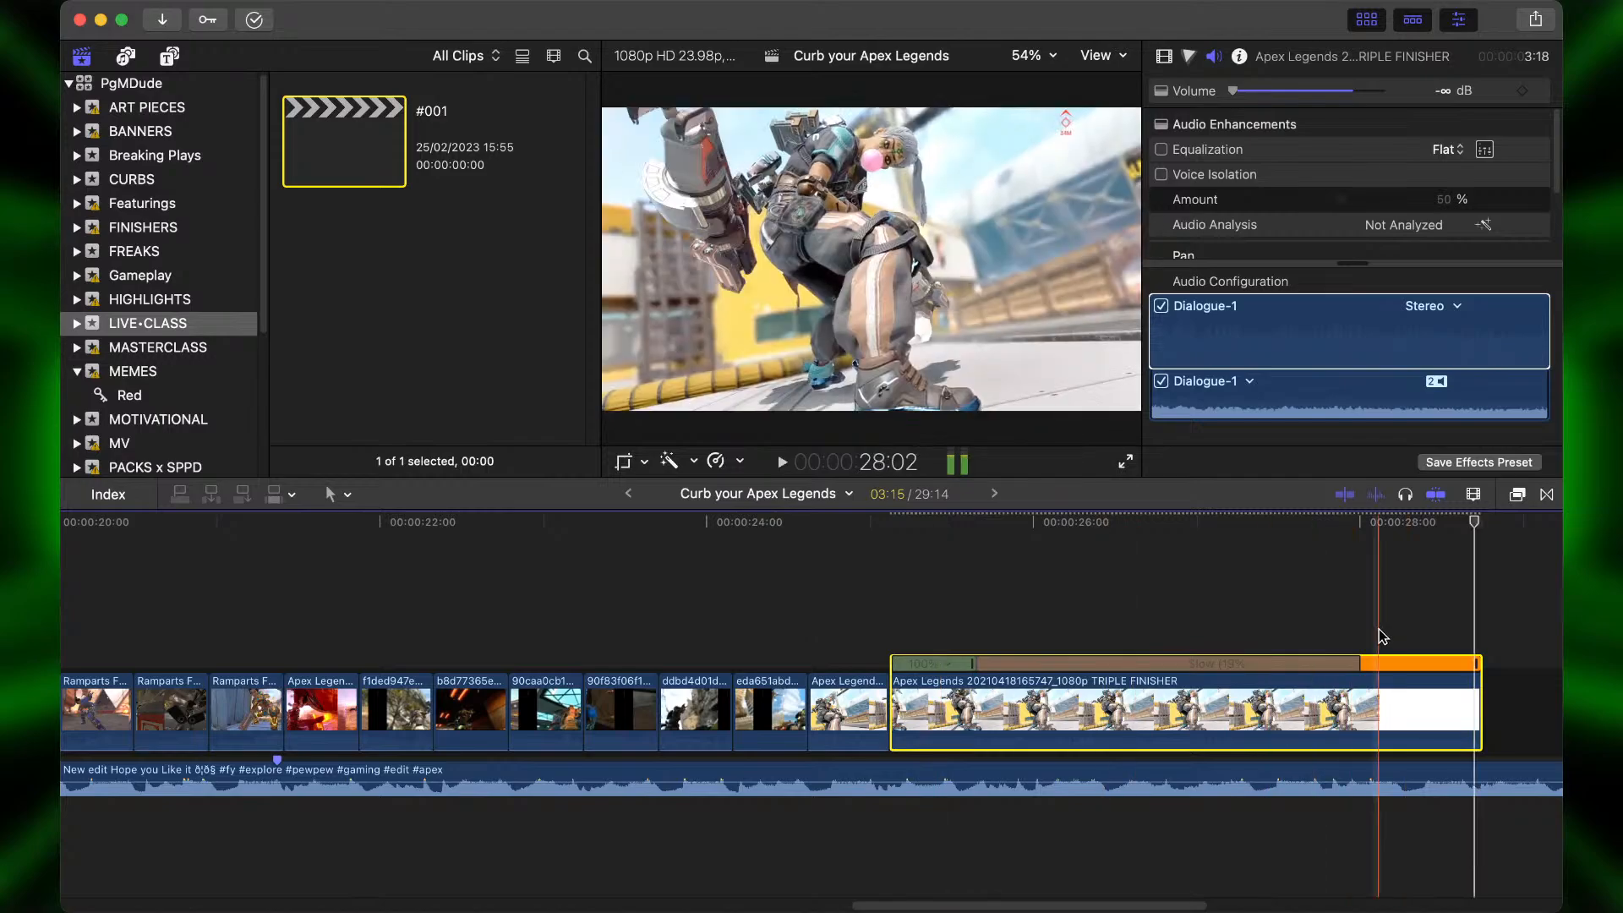
# Split the slowed TRIPLE FINISHER clip at 28:00, at the end of its slow segment, and delete the remaining tail.
pyautogui.hscroll(2, 1377, 629)
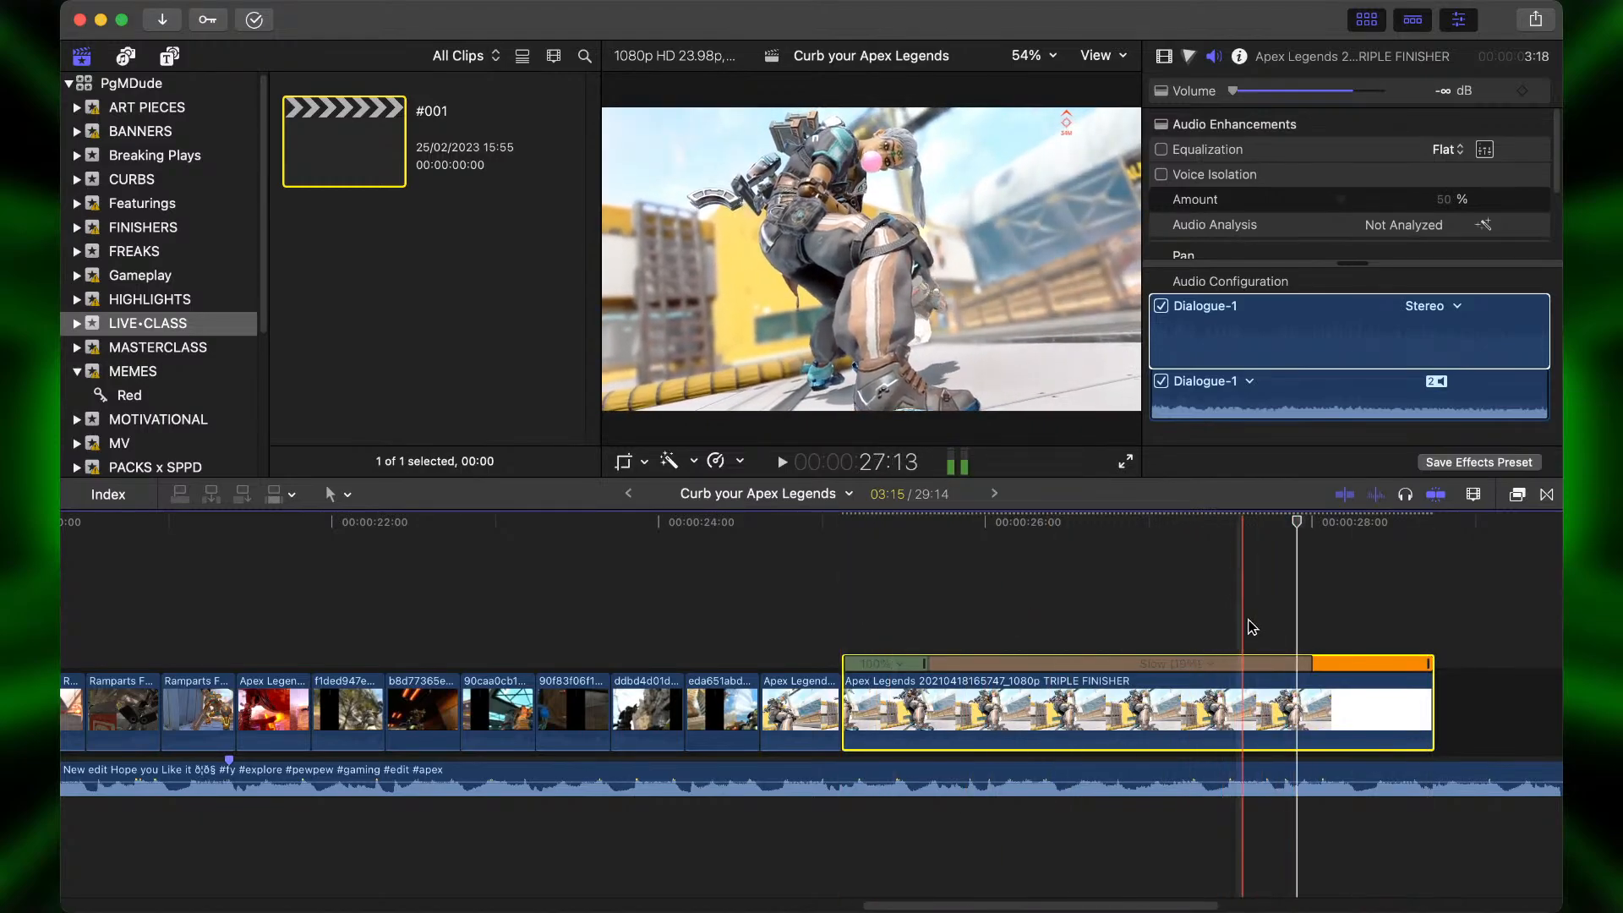
pyautogui.press('Right')
pyautogui.press('Right')
pyautogui.press('Right')
pyautogui.press('Right')
pyautogui.press('Right')
pyautogui.press('Right')
pyautogui.press('Right')
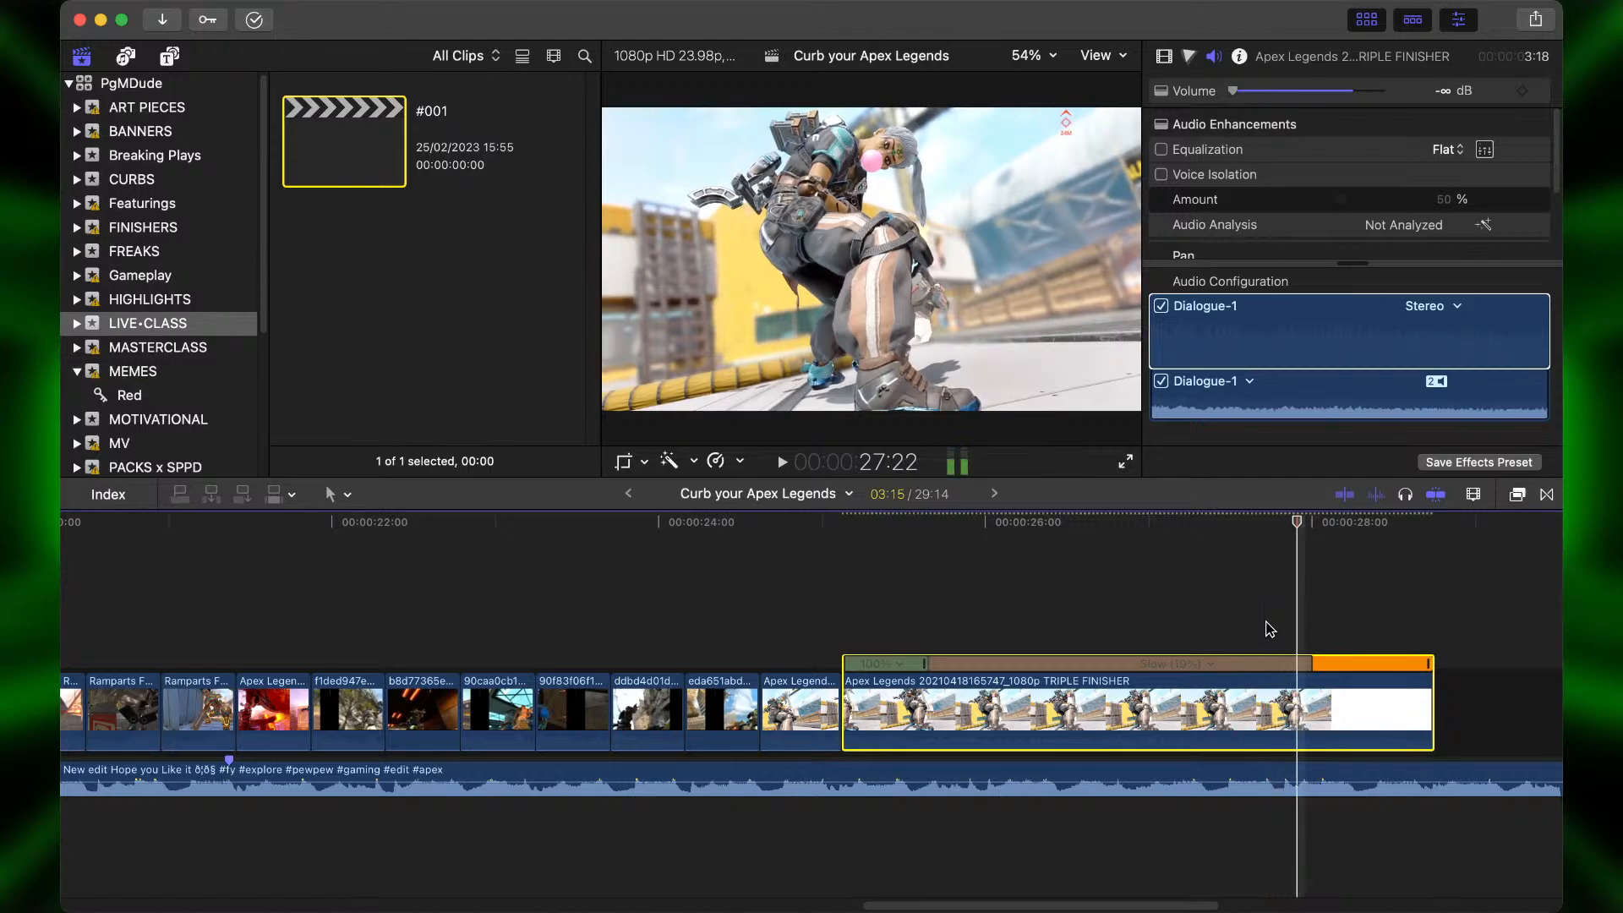
pyautogui.press('Left')
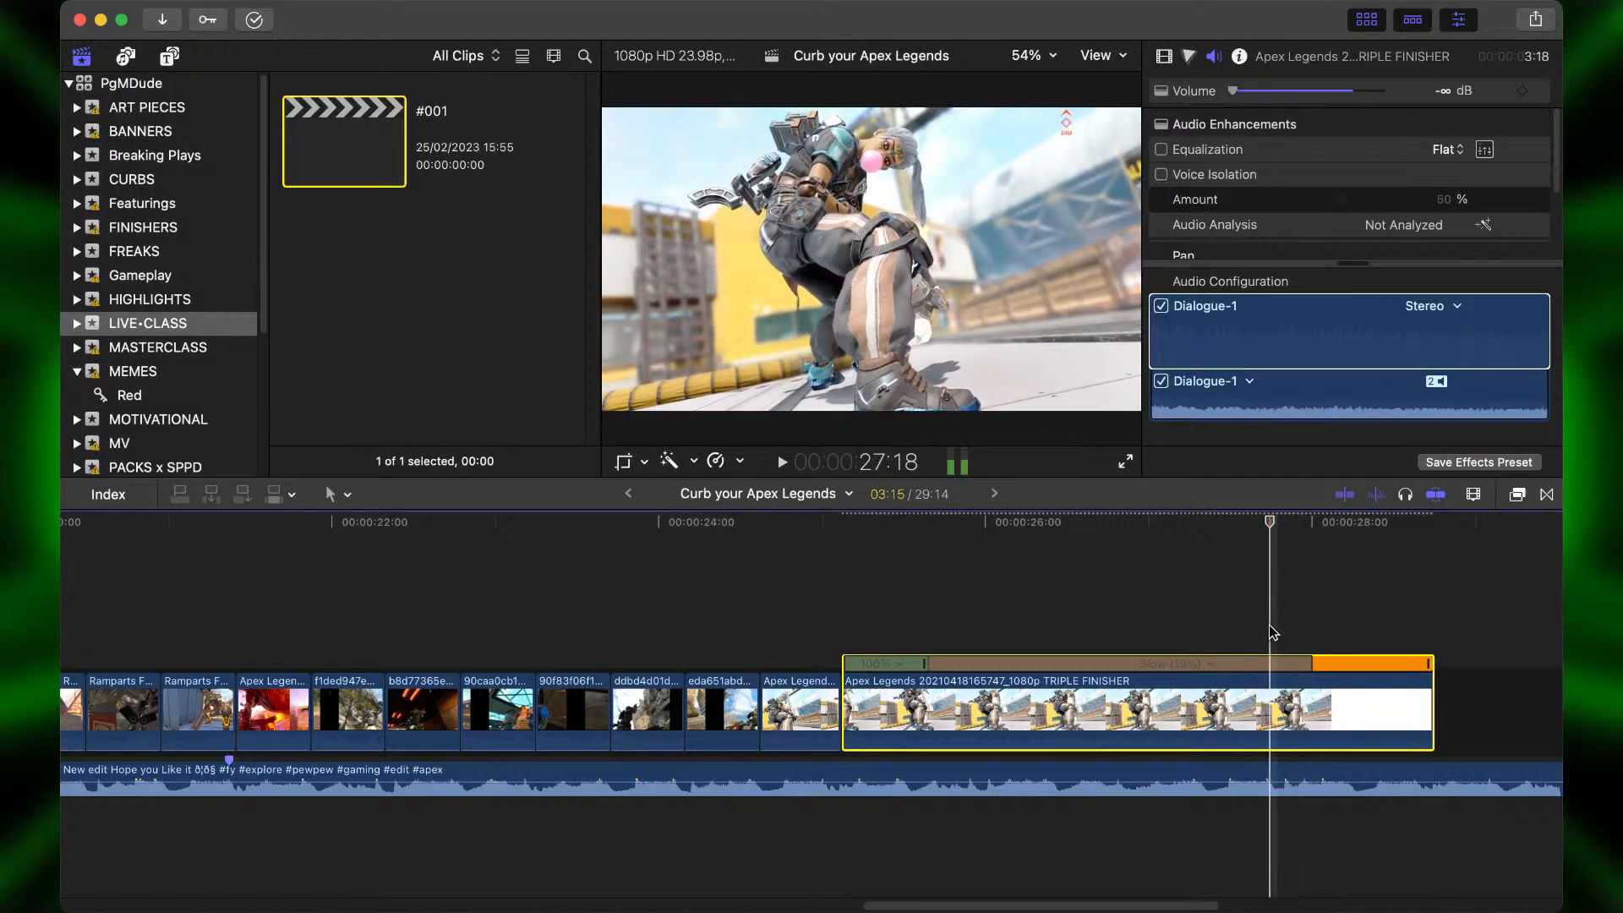
pyautogui.press('Right')
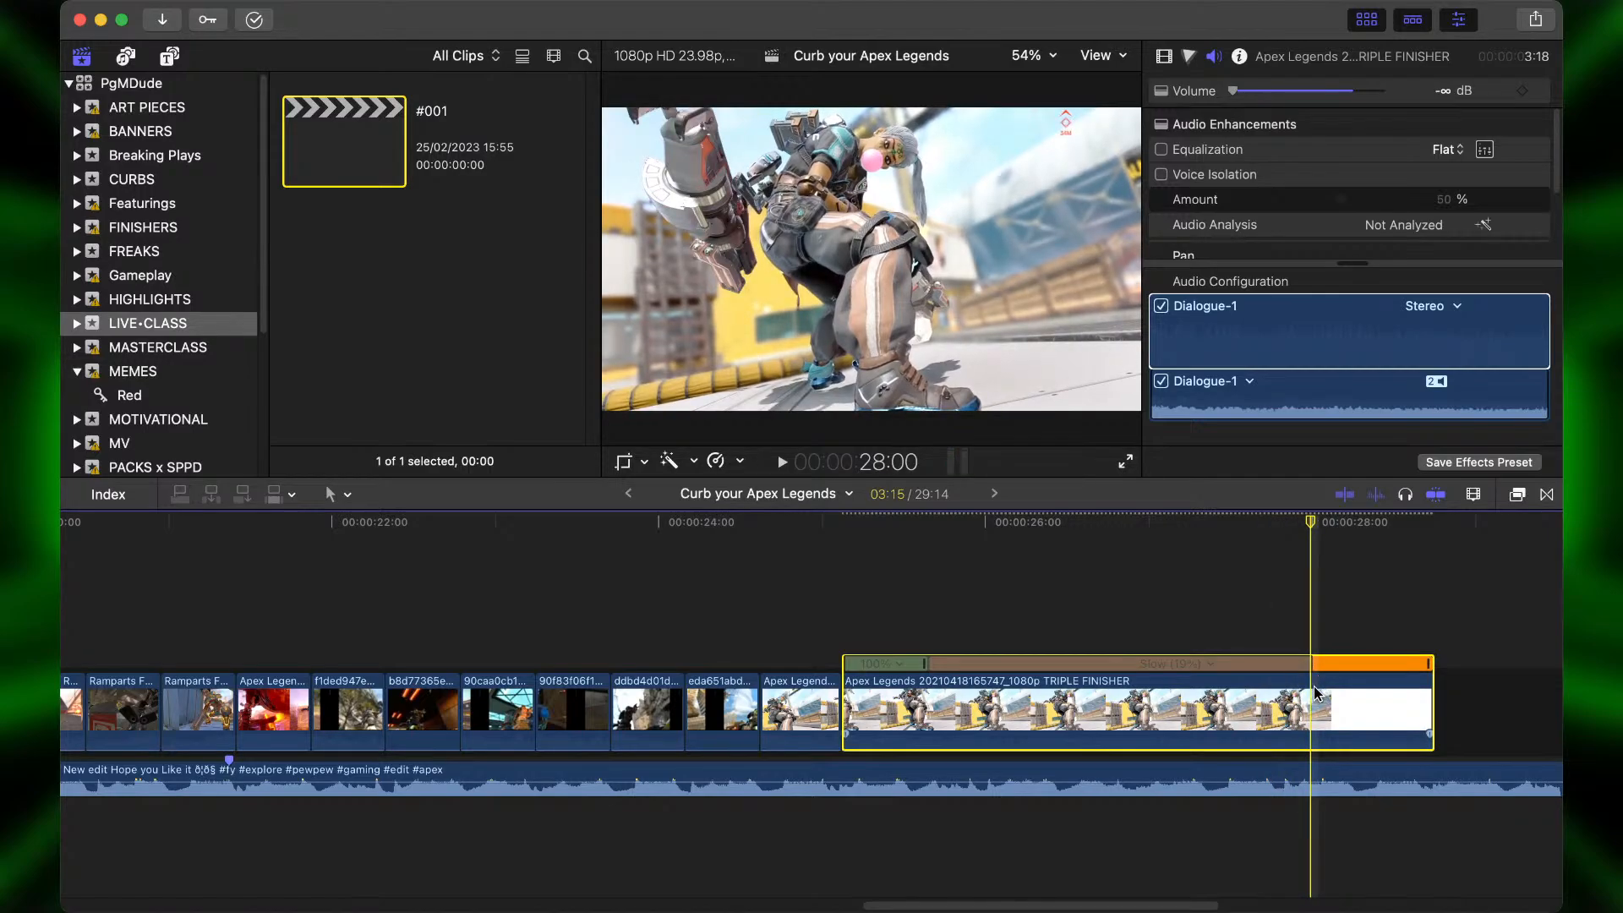
pyautogui.press('super+b')
pyautogui.press('space')
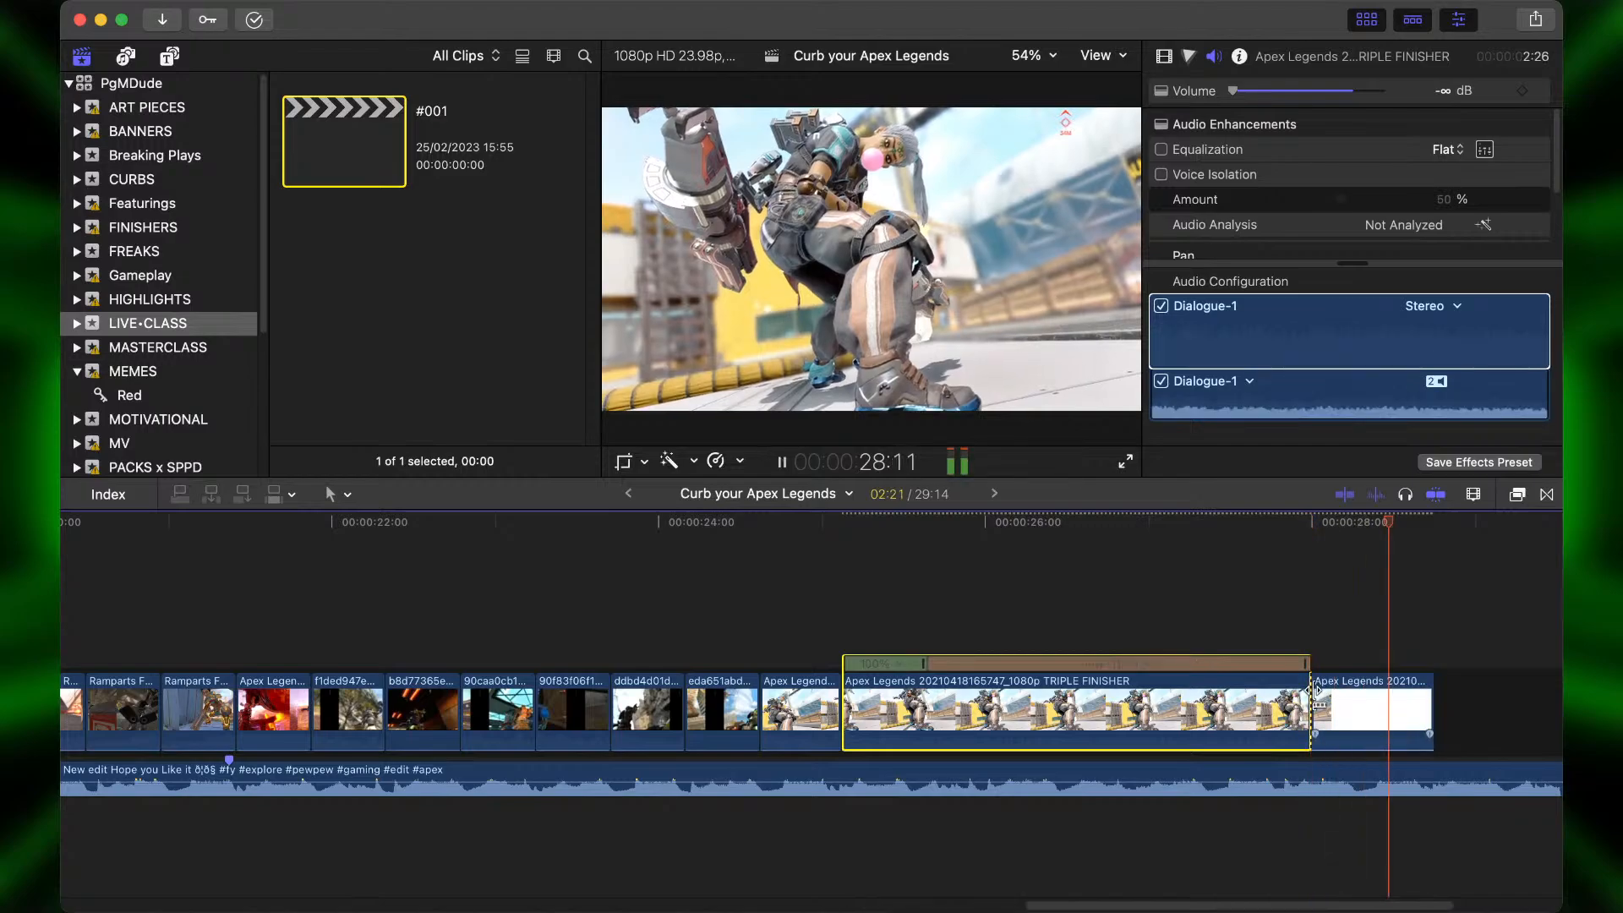
pyautogui.press('space')
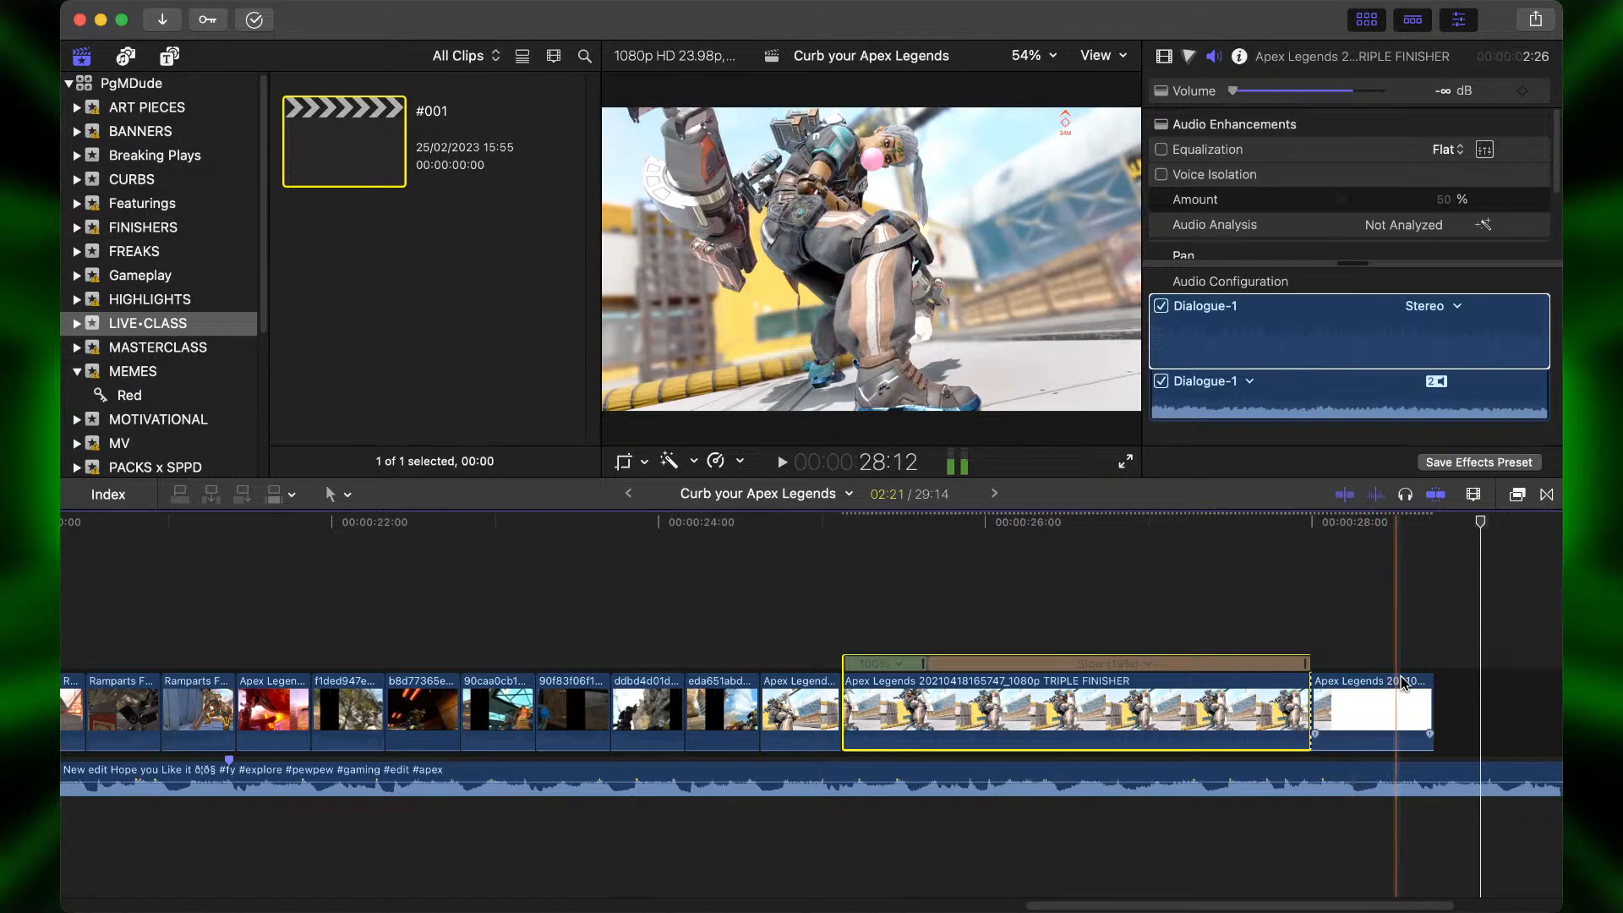
pyautogui.click(1379, 693)
pyautogui.press('Delete')
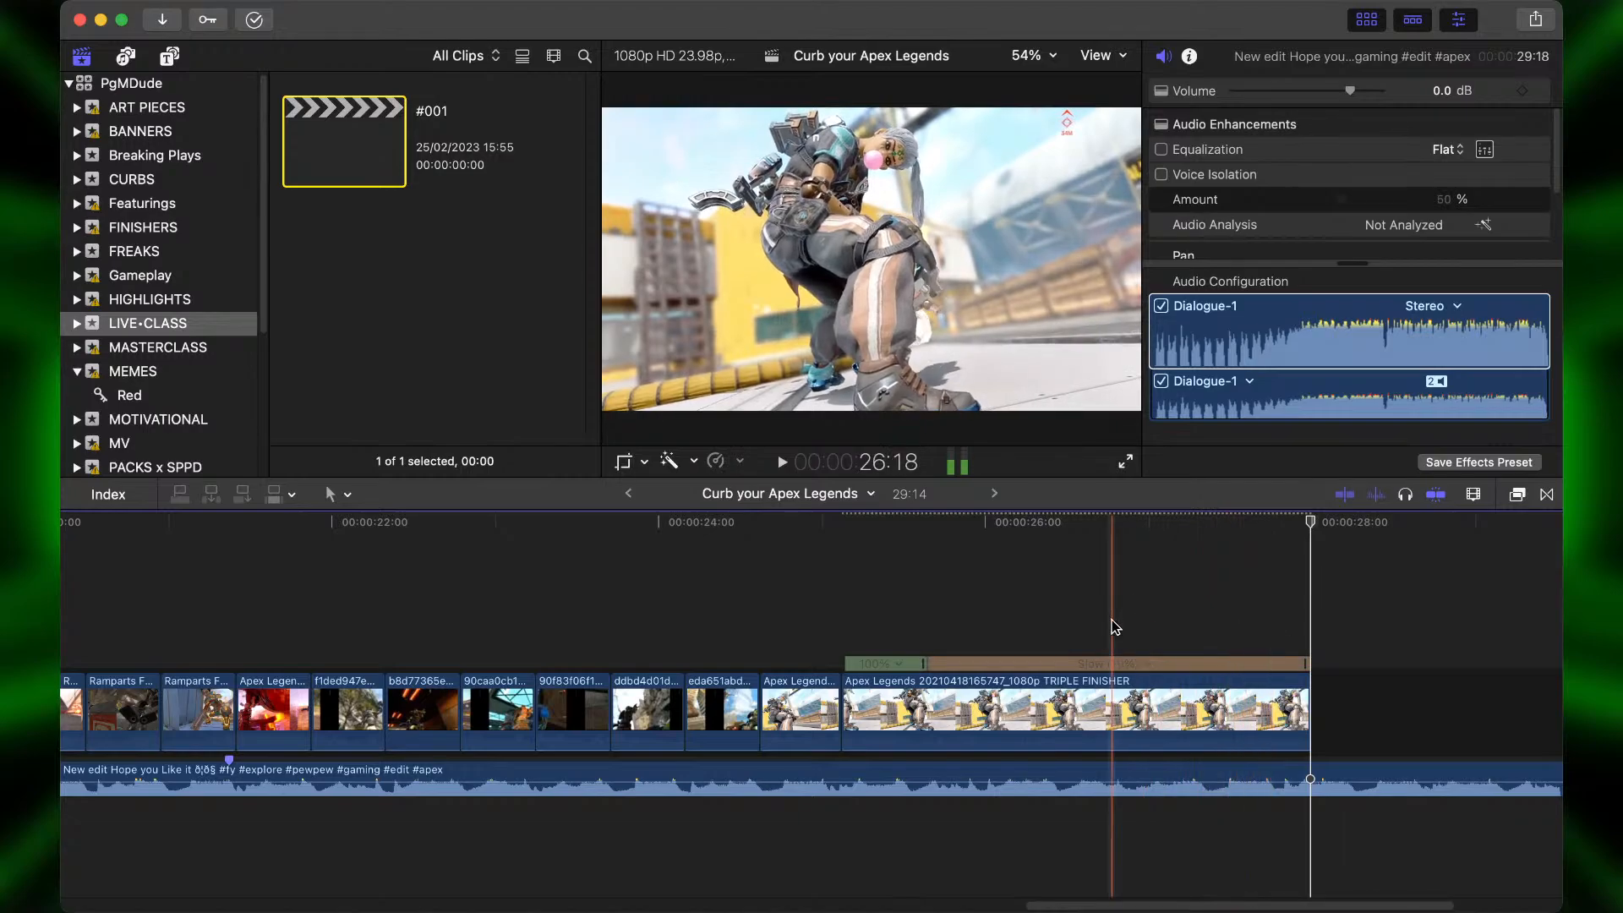
# Stretch the slow segment to 12% speed, play the ending and extend the TRIPLE FINISHER clip's end to the music's end at 29:14.
pyautogui.moveTo(1308, 667); pyautogui.dragTo(1555, 706)
pyautogui.press('space')
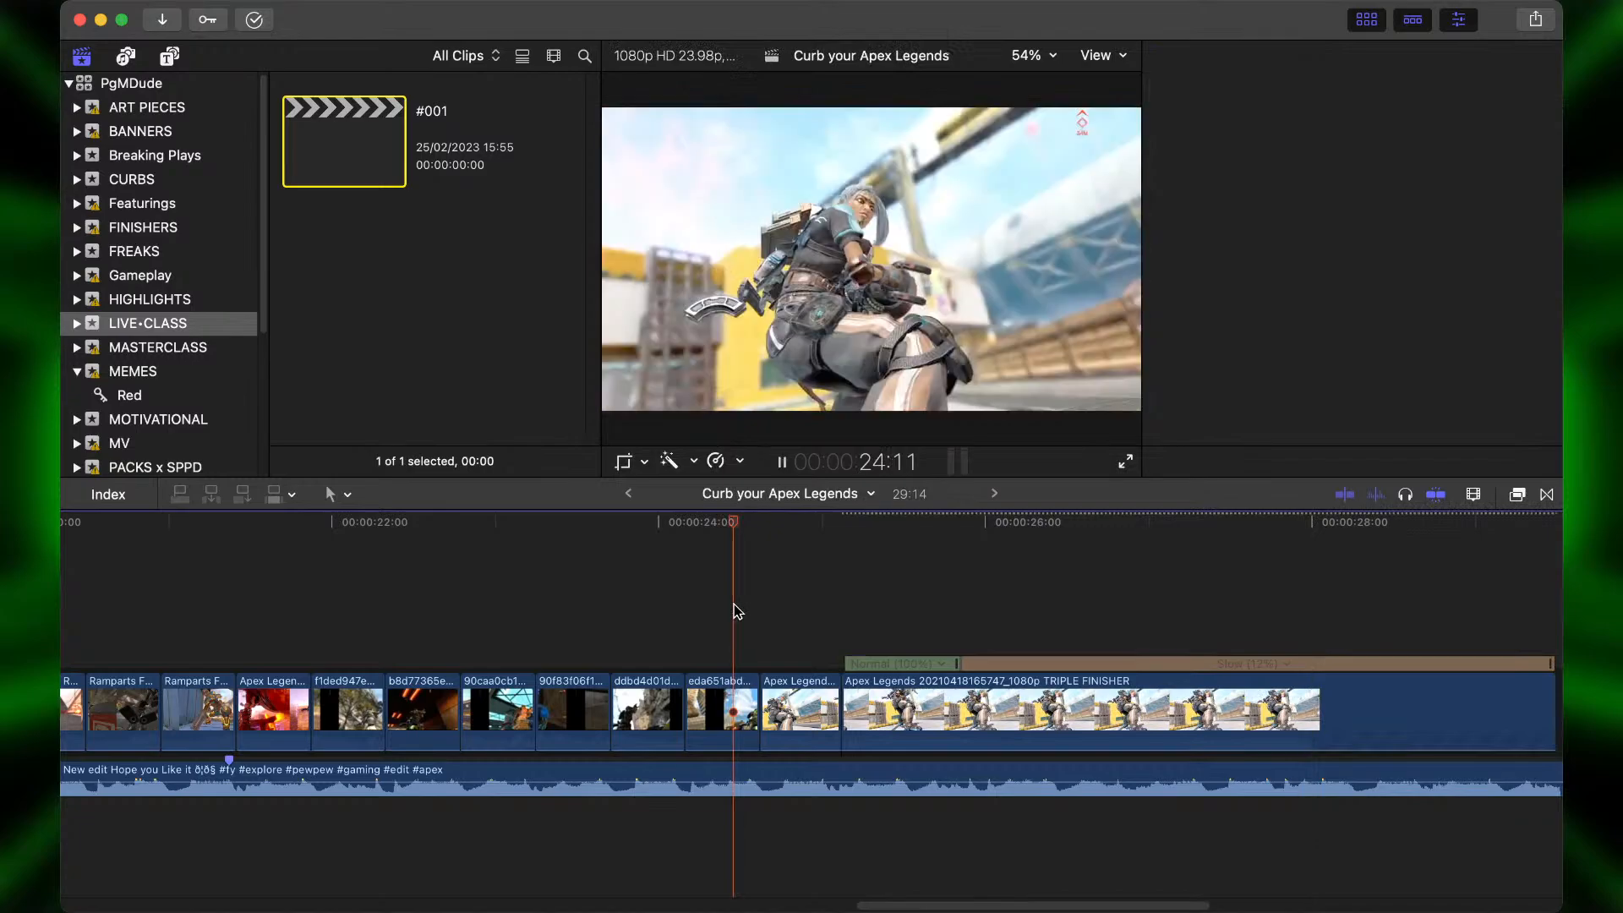
pyautogui.press('super+4')
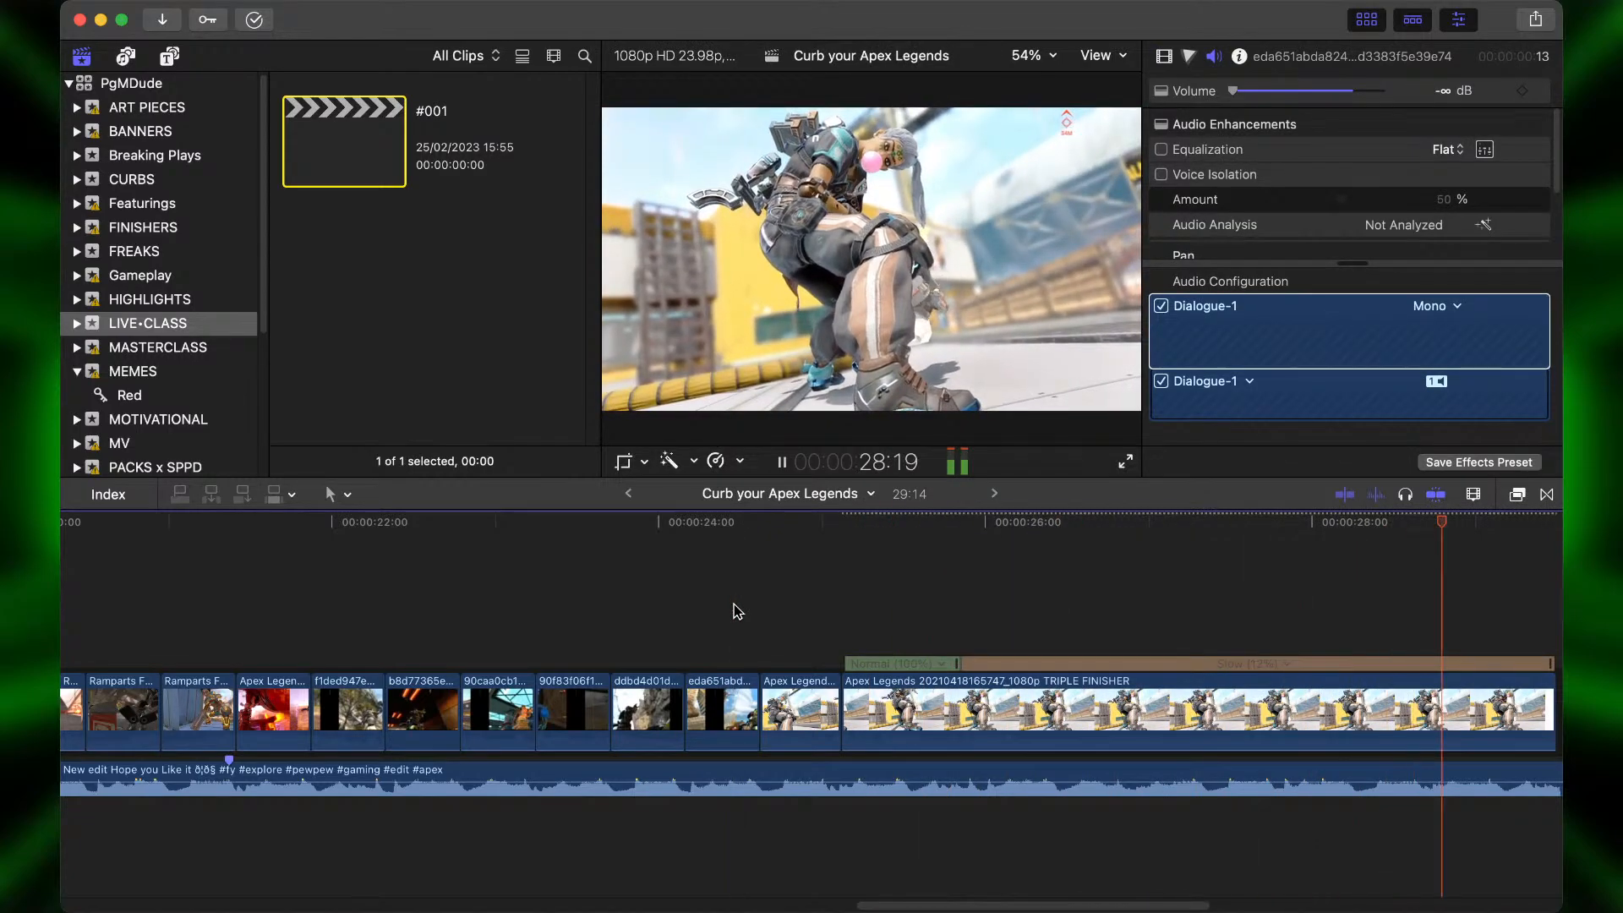
pyautogui.press('super+minus')
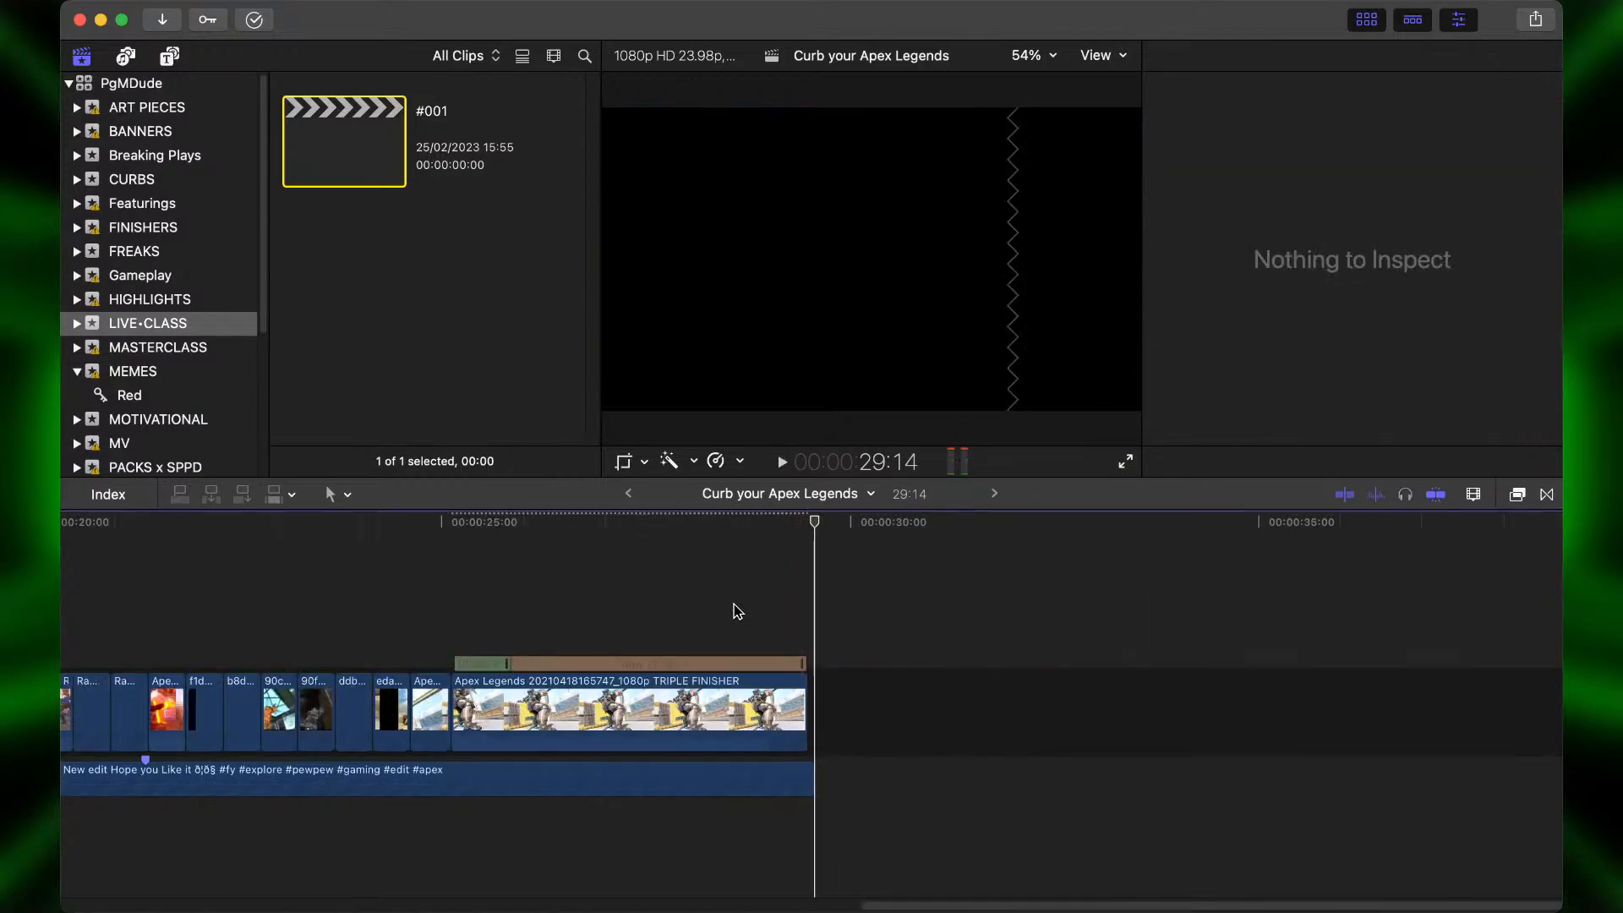
pyautogui.click(800, 698)
pyautogui.moveTo(801, 698); pyautogui.dragTo(809, 703)
pyautogui.press('super+equal')
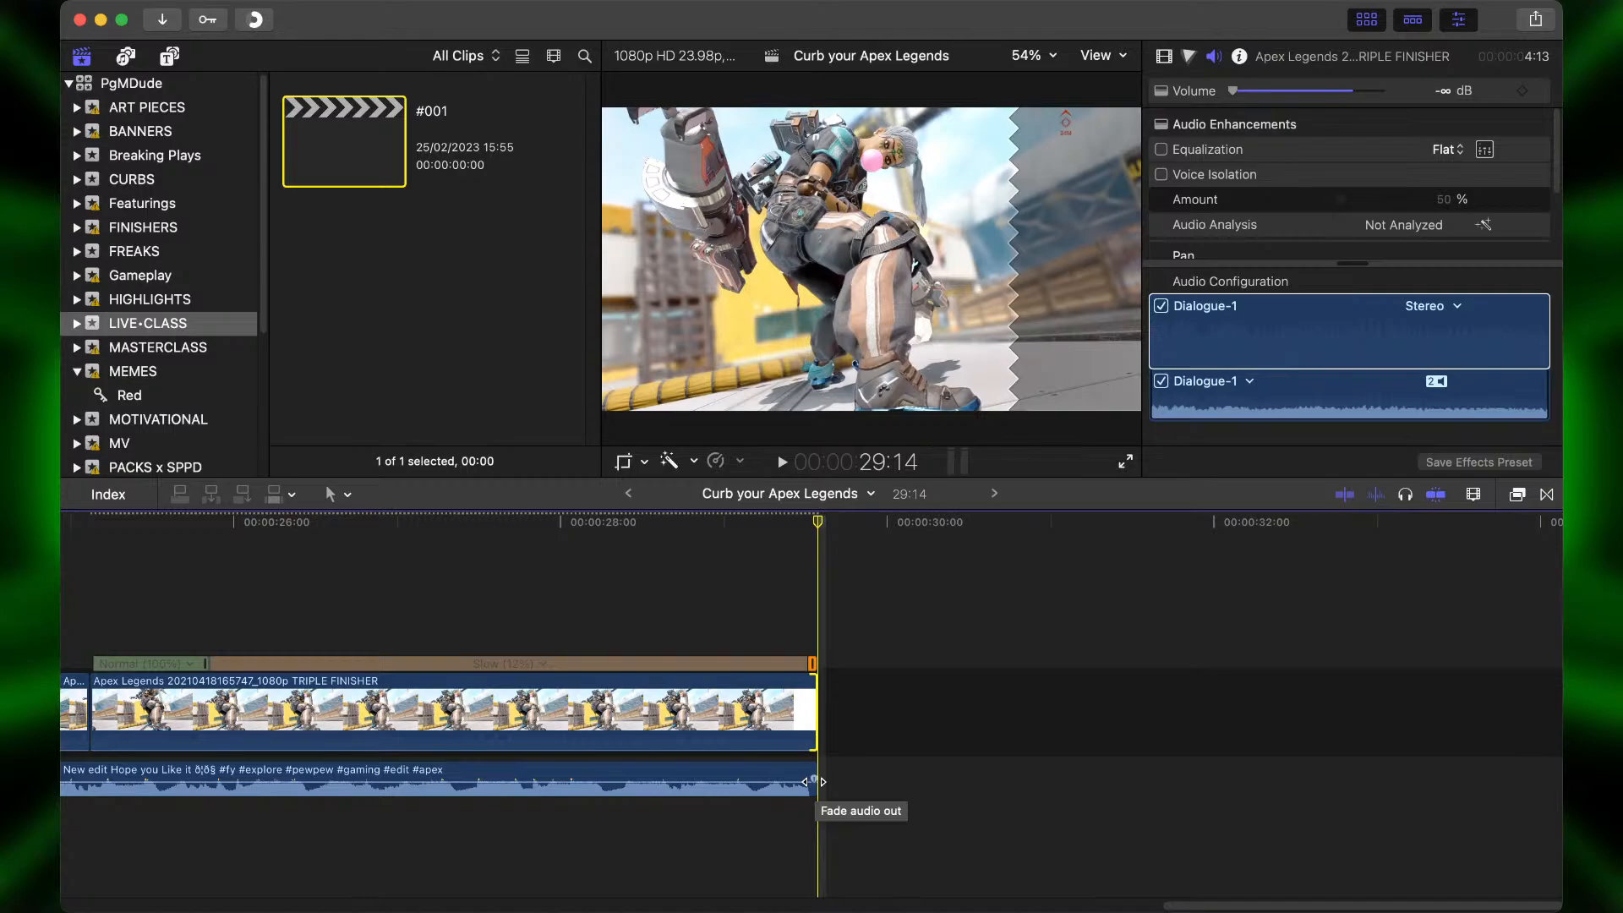
# Fade the music out over about its last two seconds and replay the ending.
pyautogui.moveTo(814, 781); pyautogui.dragTo(485, 800)
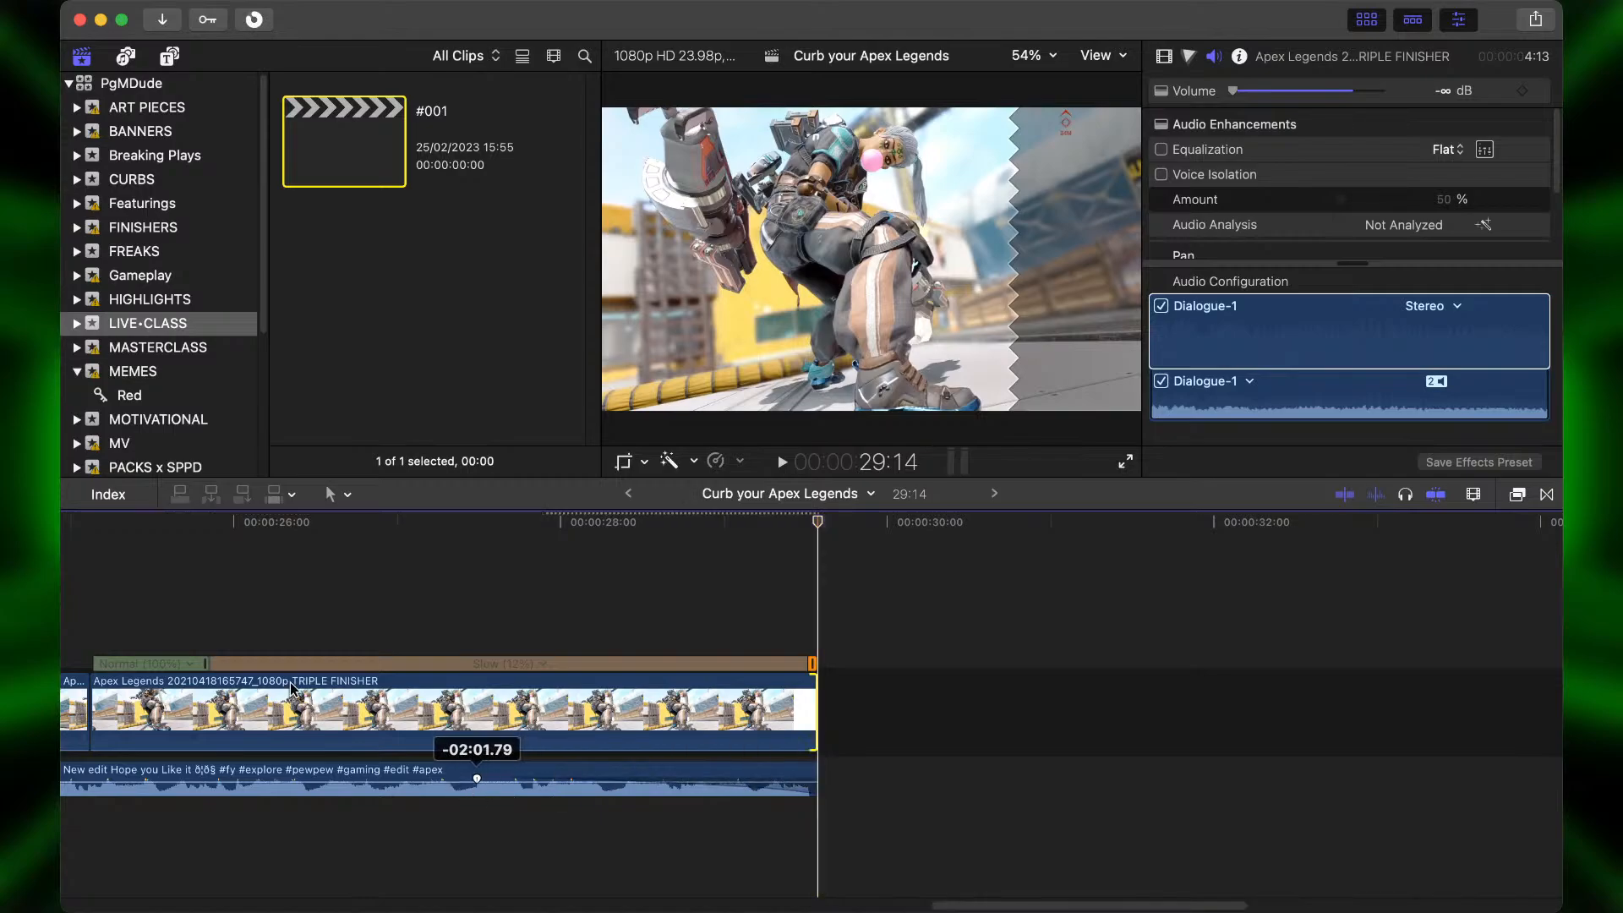
pyautogui.moveTo(291, 689); pyautogui.dragTo(137, 615)
pyautogui.click(138, 612)
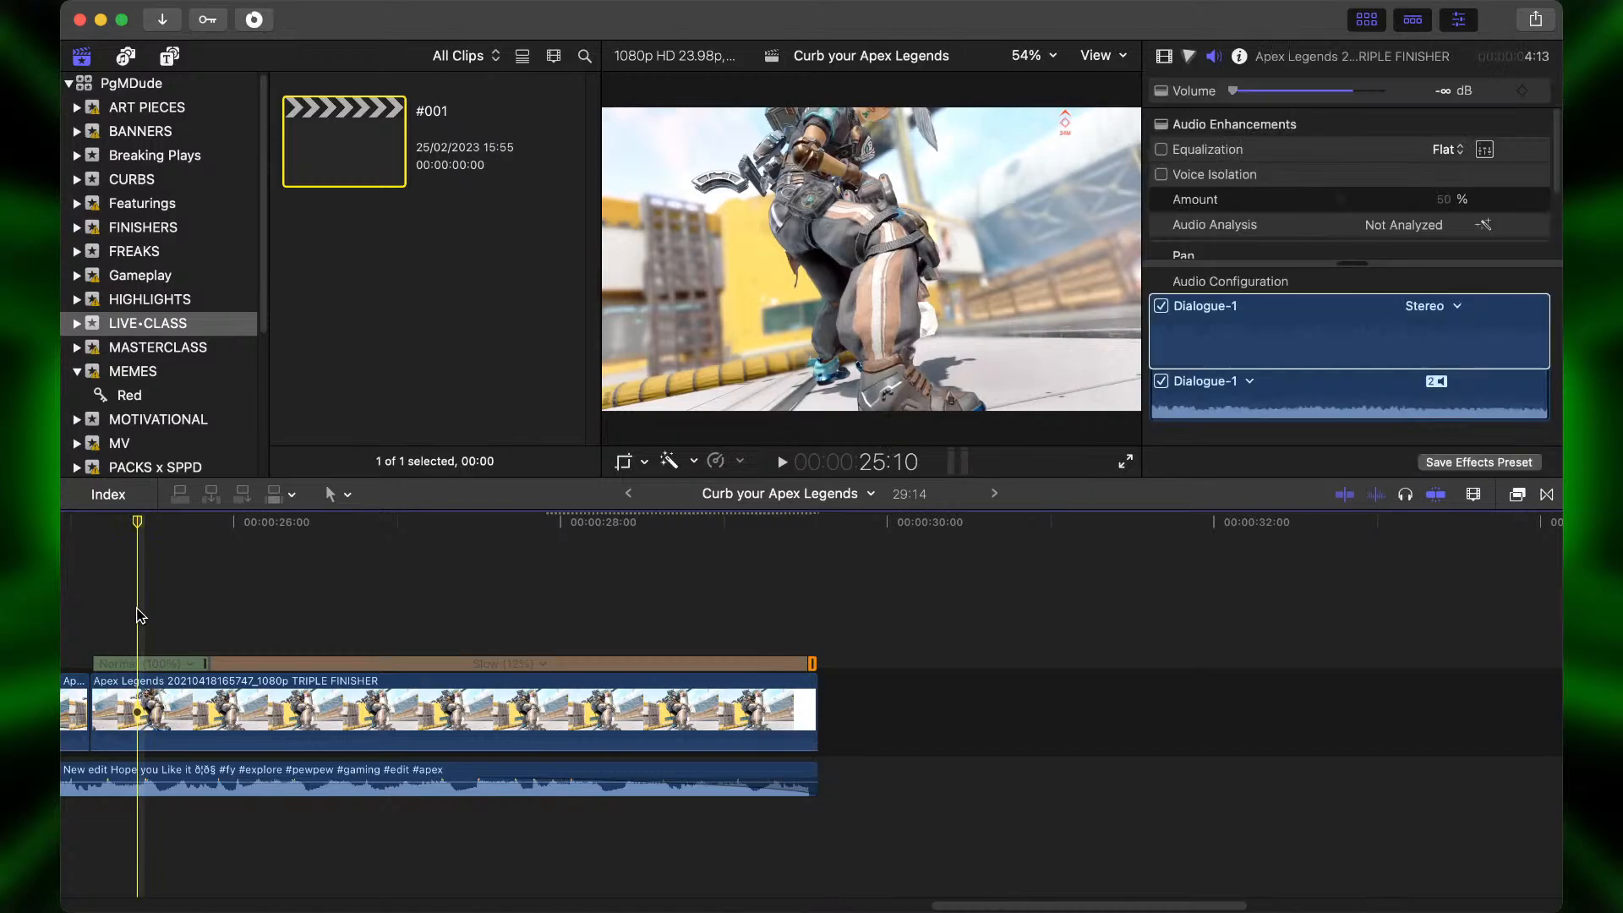
pyautogui.press('space')
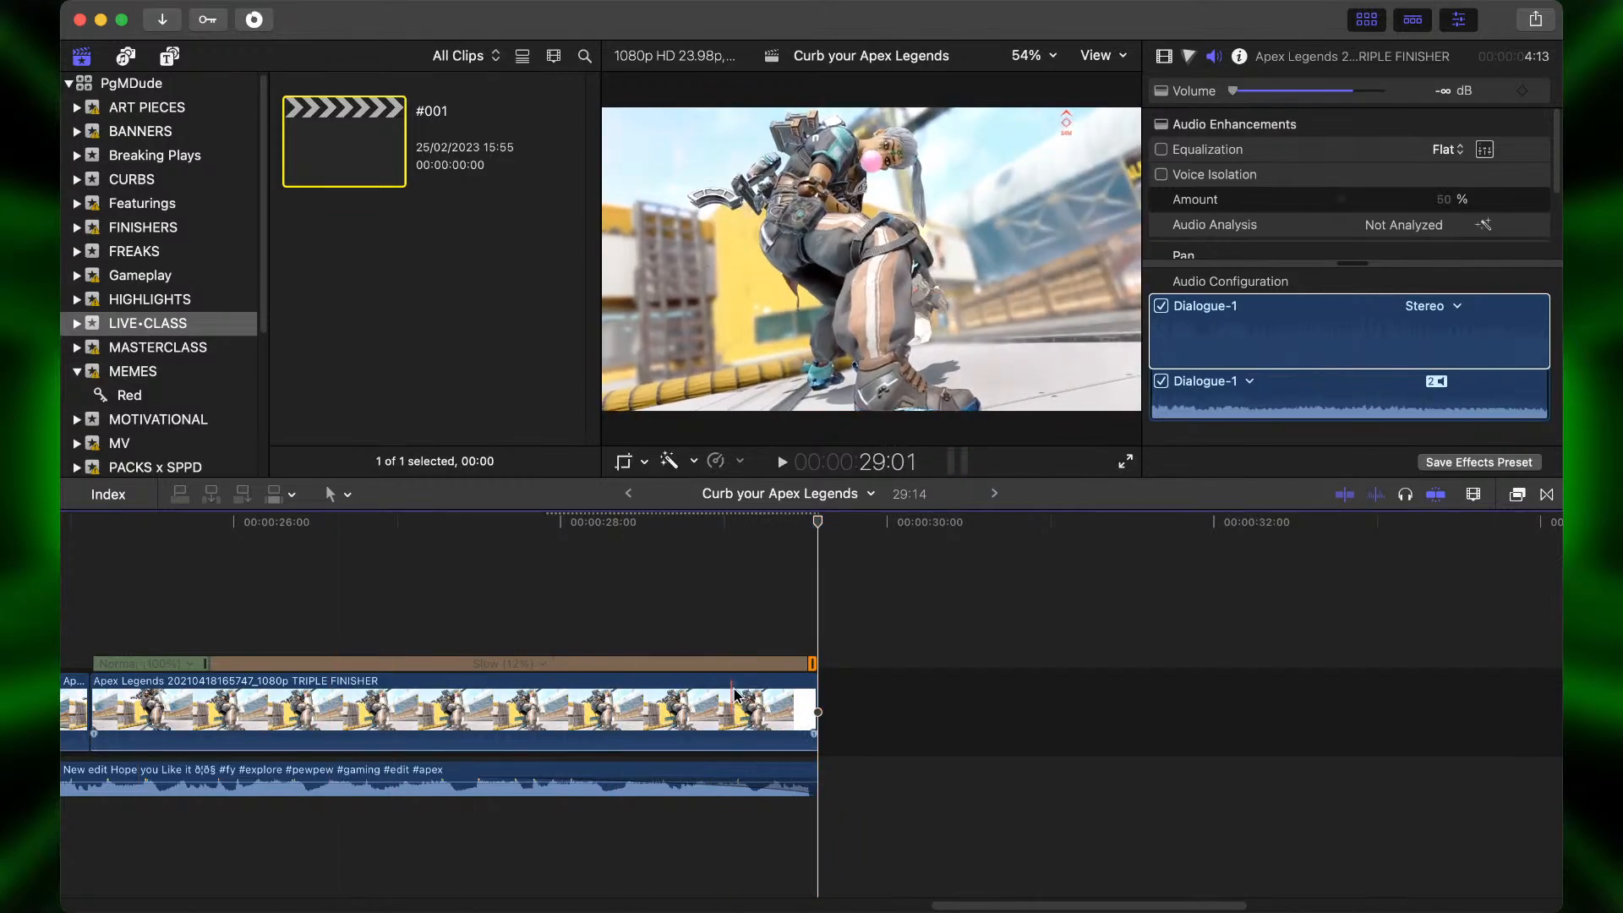
# Try a slight trim of the TRIPLE FINISHER clip's end and undo it.
pyautogui.press('super+equal')
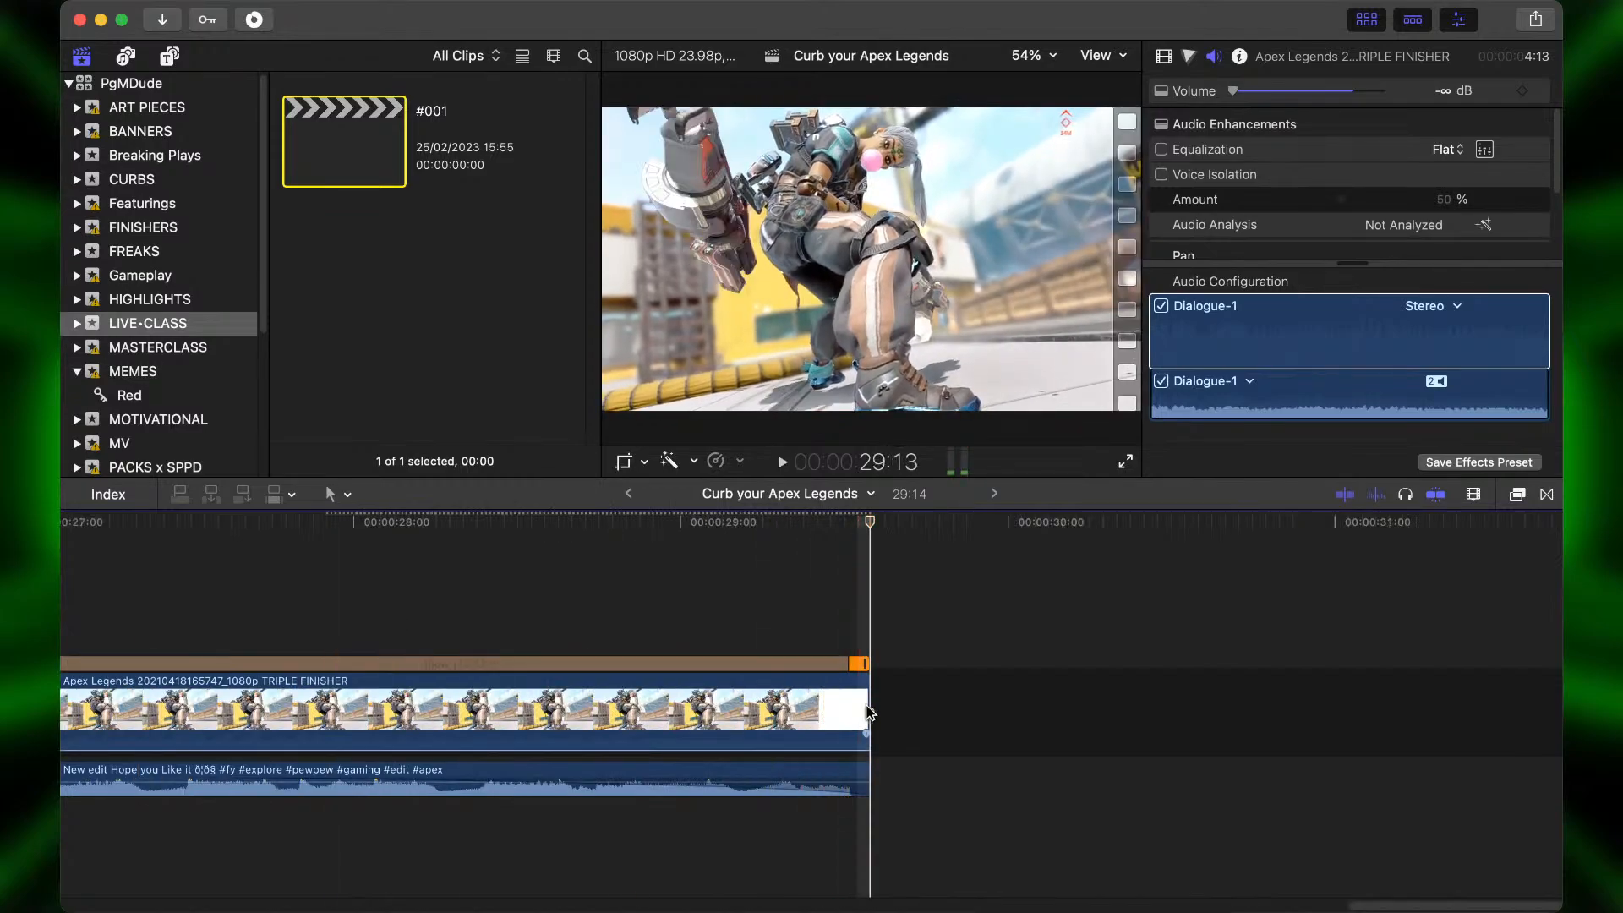
pyautogui.moveTo(867, 705); pyautogui.dragTo(854, 707)
pyautogui.press('super+z')
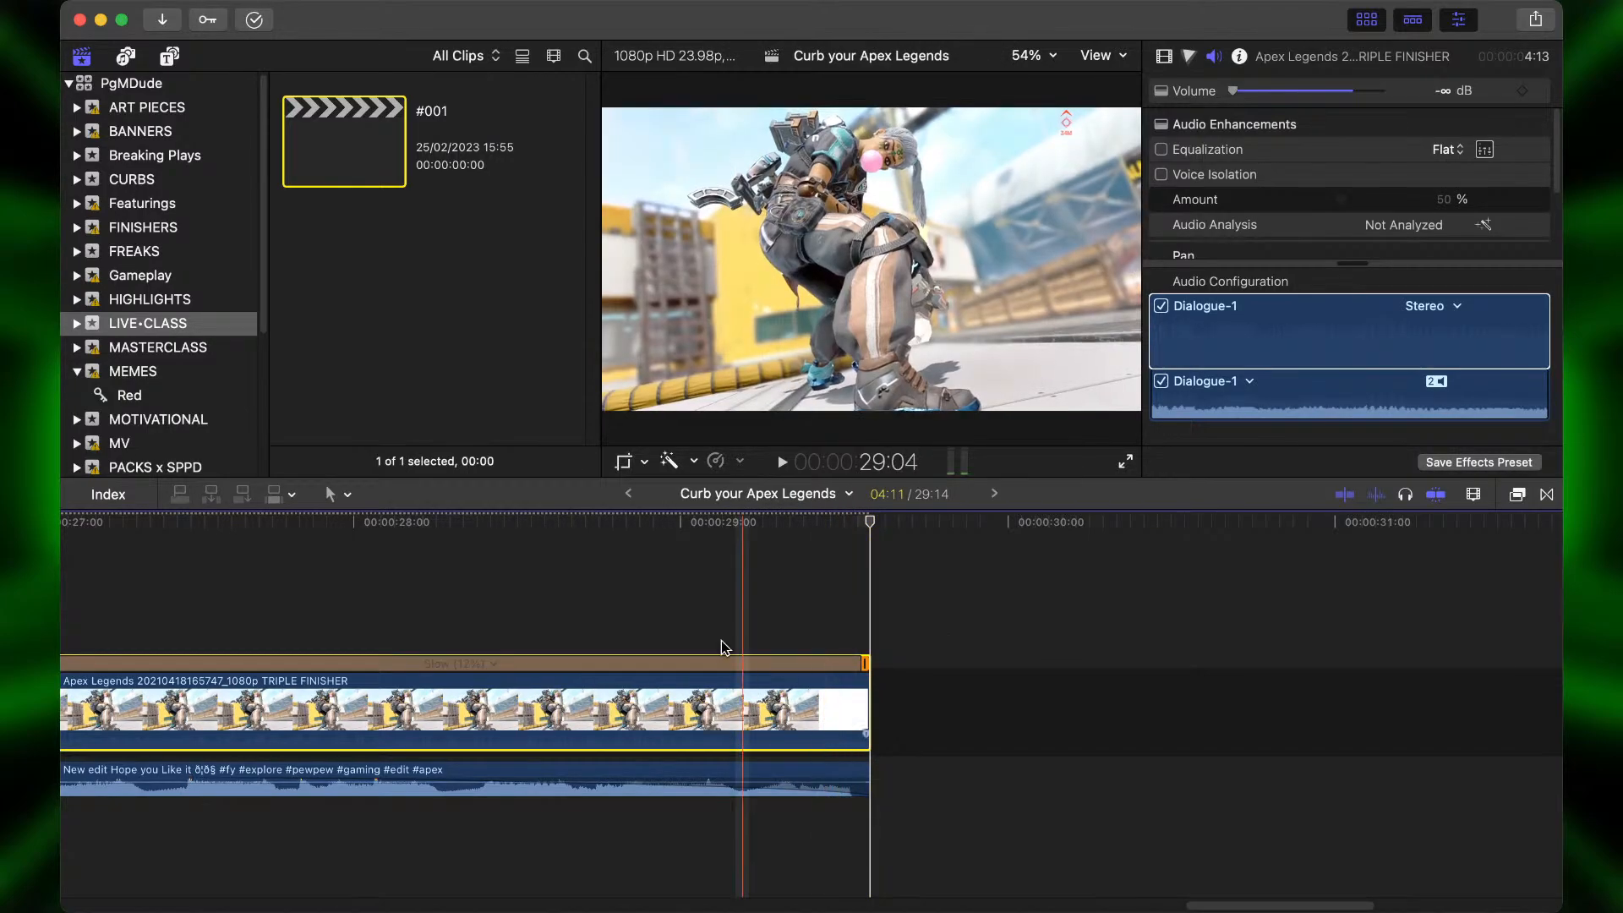
# Split the slowed TRIPLE FINISHER clip at 26:09.
pyautogui.press('super+minus')
pyautogui.press('super+minus')
pyautogui.hscroll(-2, 697, 623)
pyautogui.hscroll(-1, 701, 630)
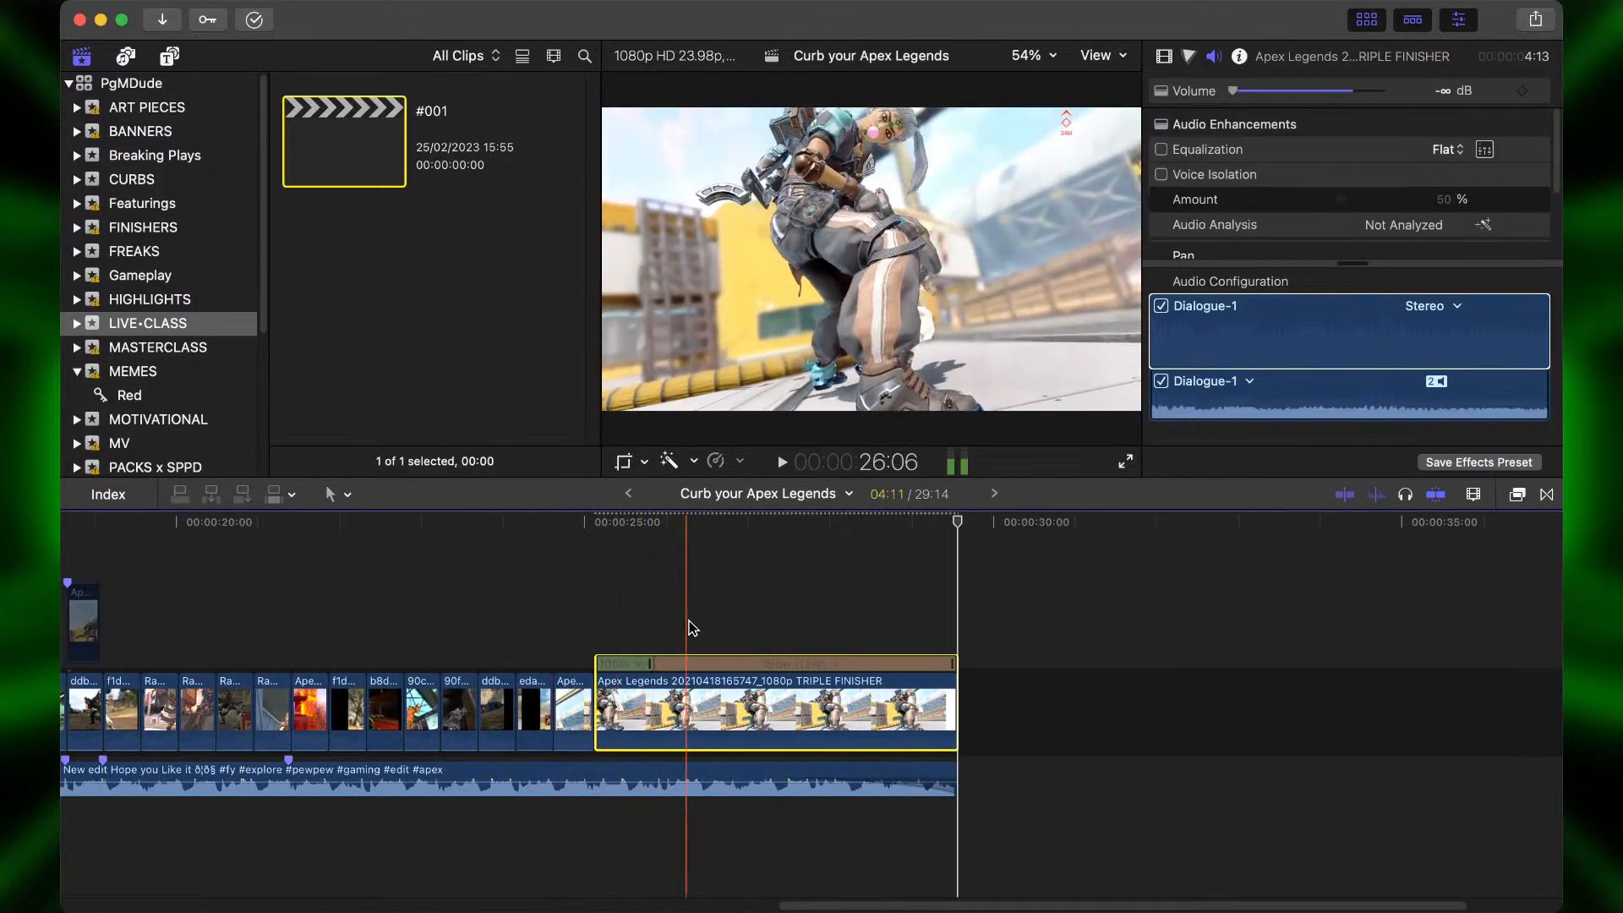
pyautogui.click(697, 668)
pyautogui.click(704, 701)
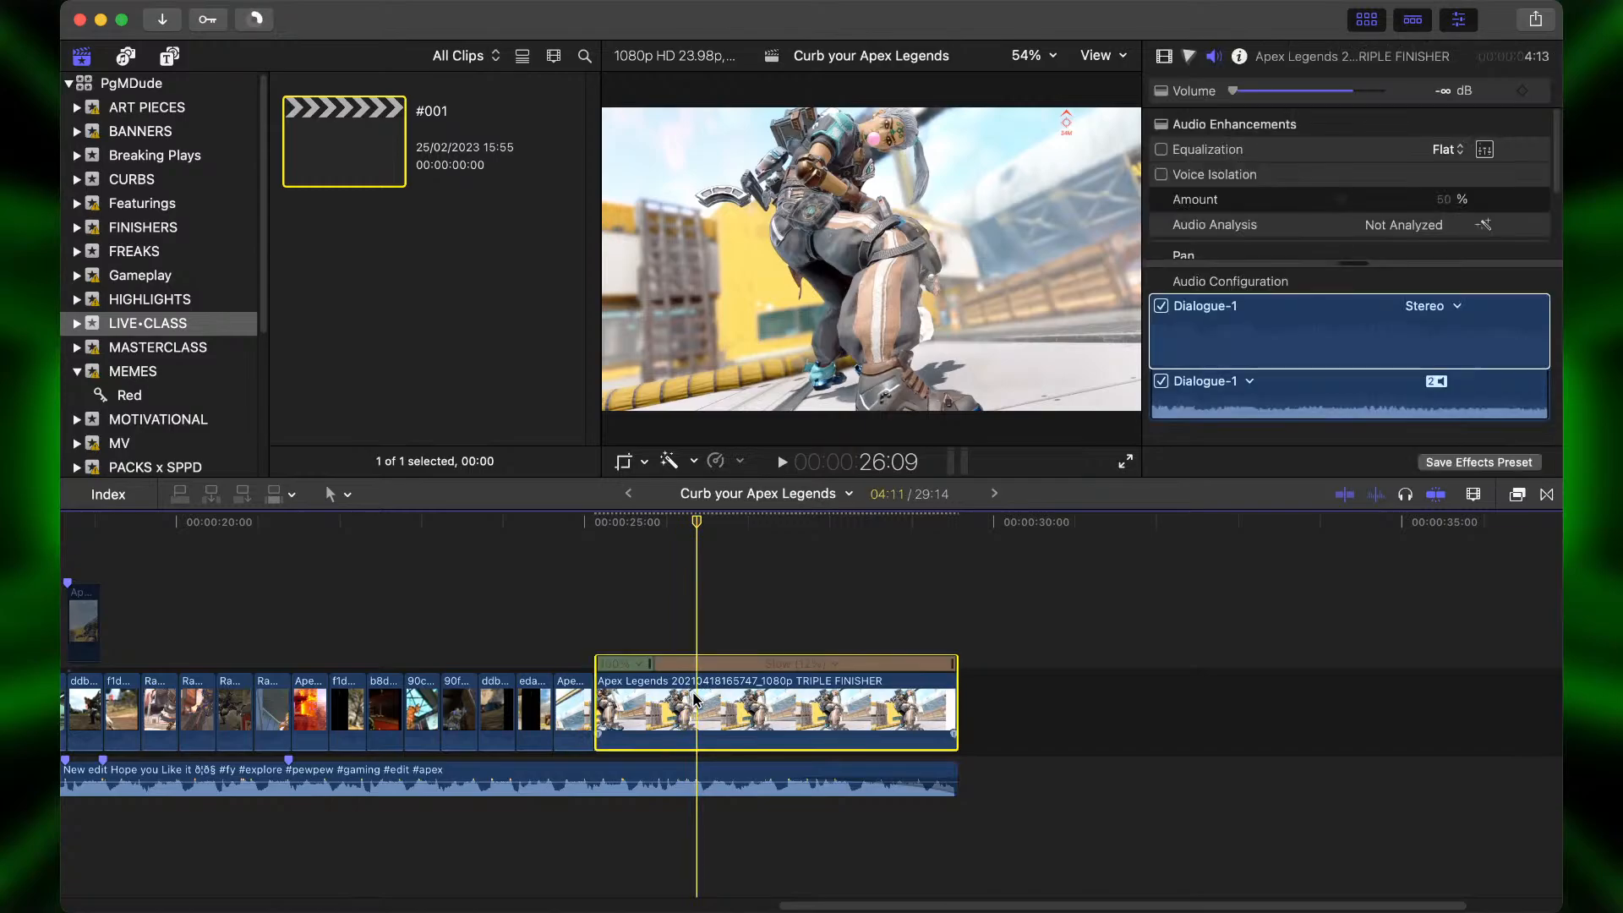
pyautogui.press('super+b')
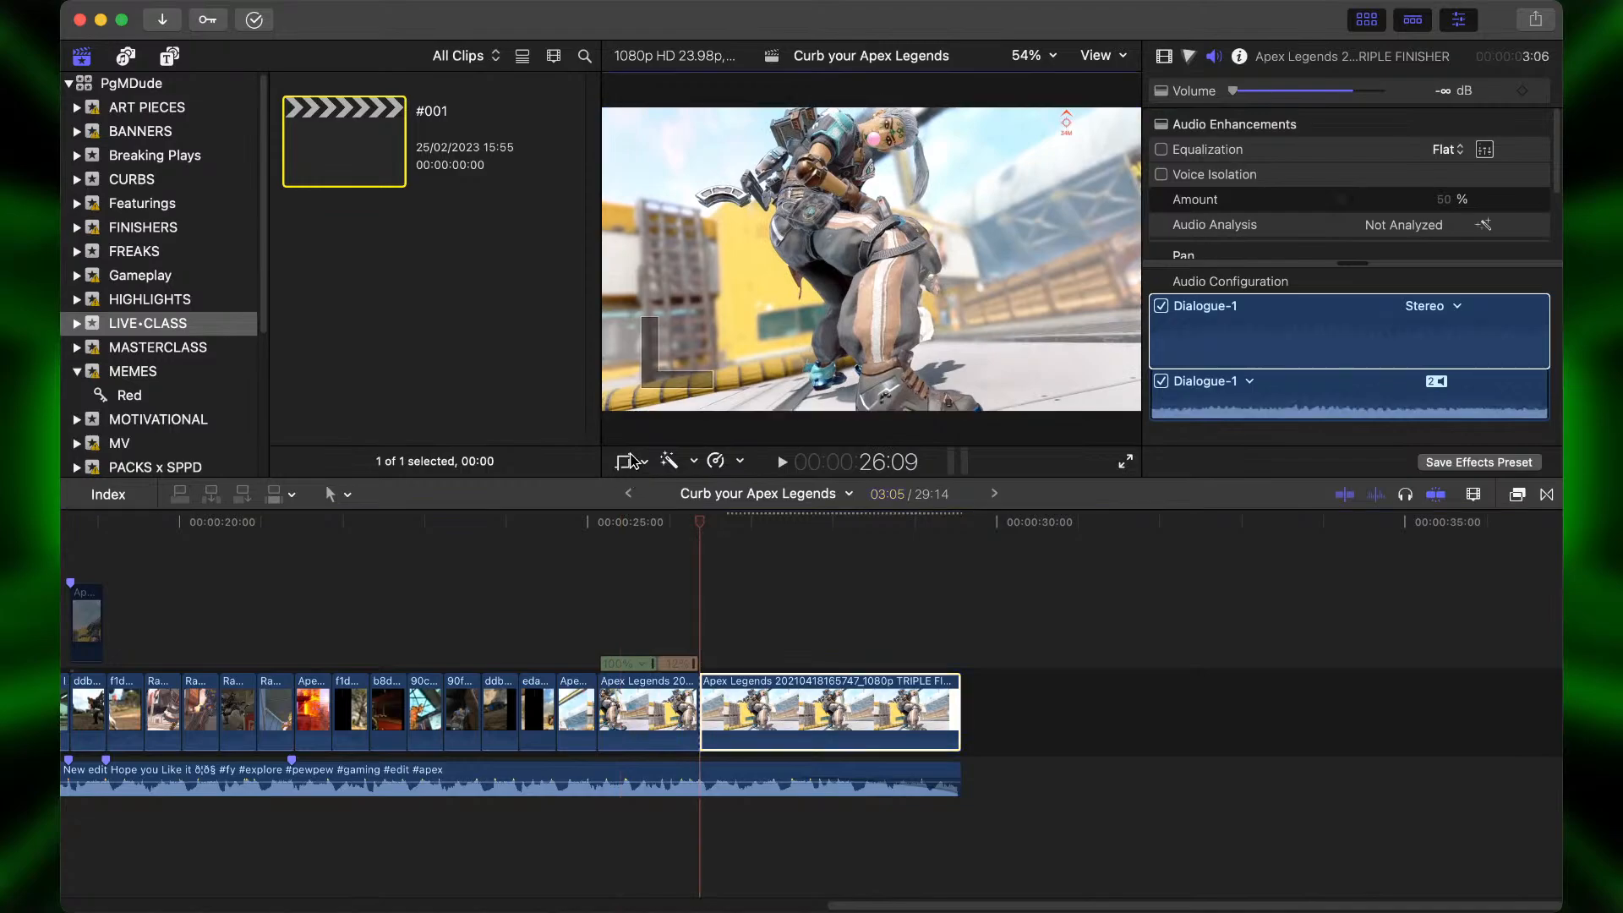
# Apply a Ken Burns zoom to the clip's second part, starting from the full frame and ending tightly around the character's head and shoulders.
pyautogui.click(625, 462)
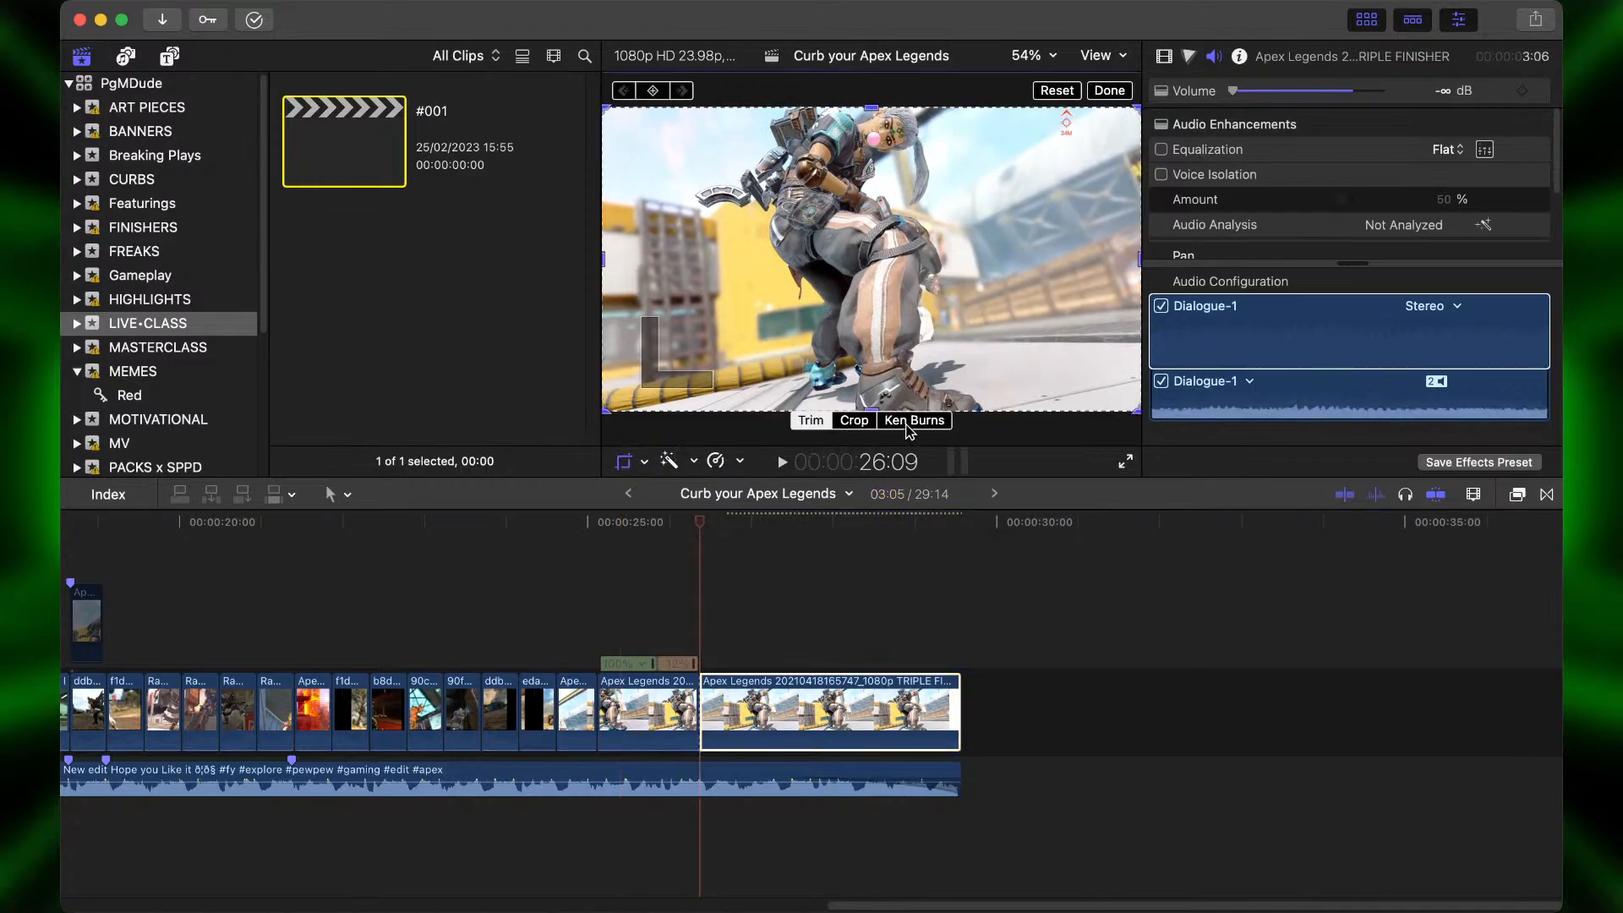
pyautogui.click(911, 421)
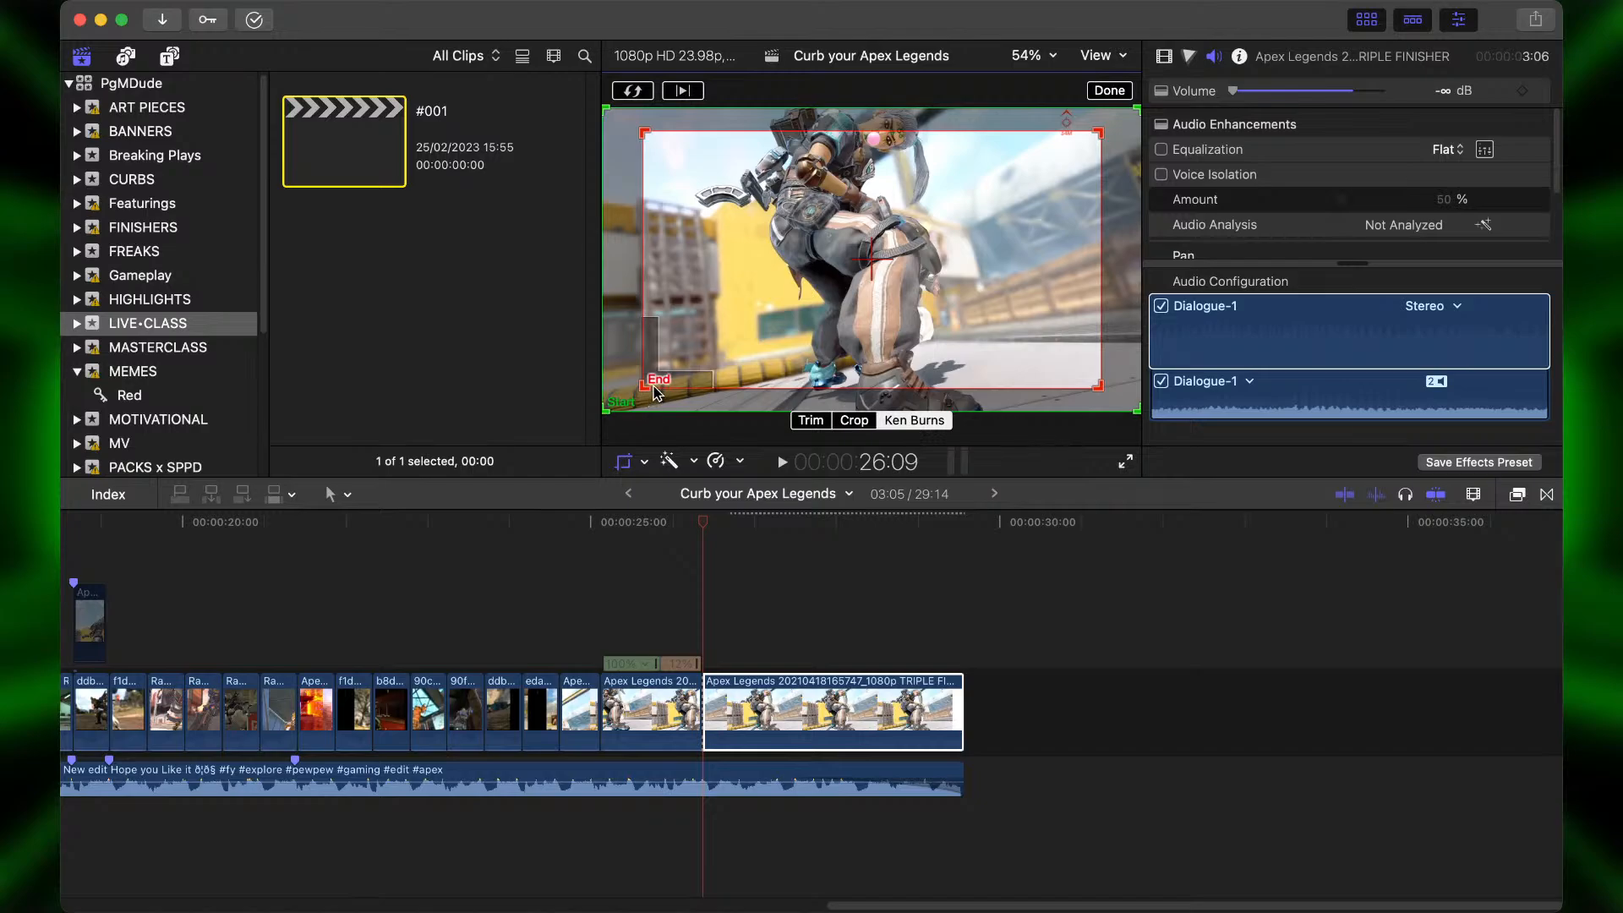
pyautogui.moveTo(654, 392); pyautogui.dragTo(846, 244)
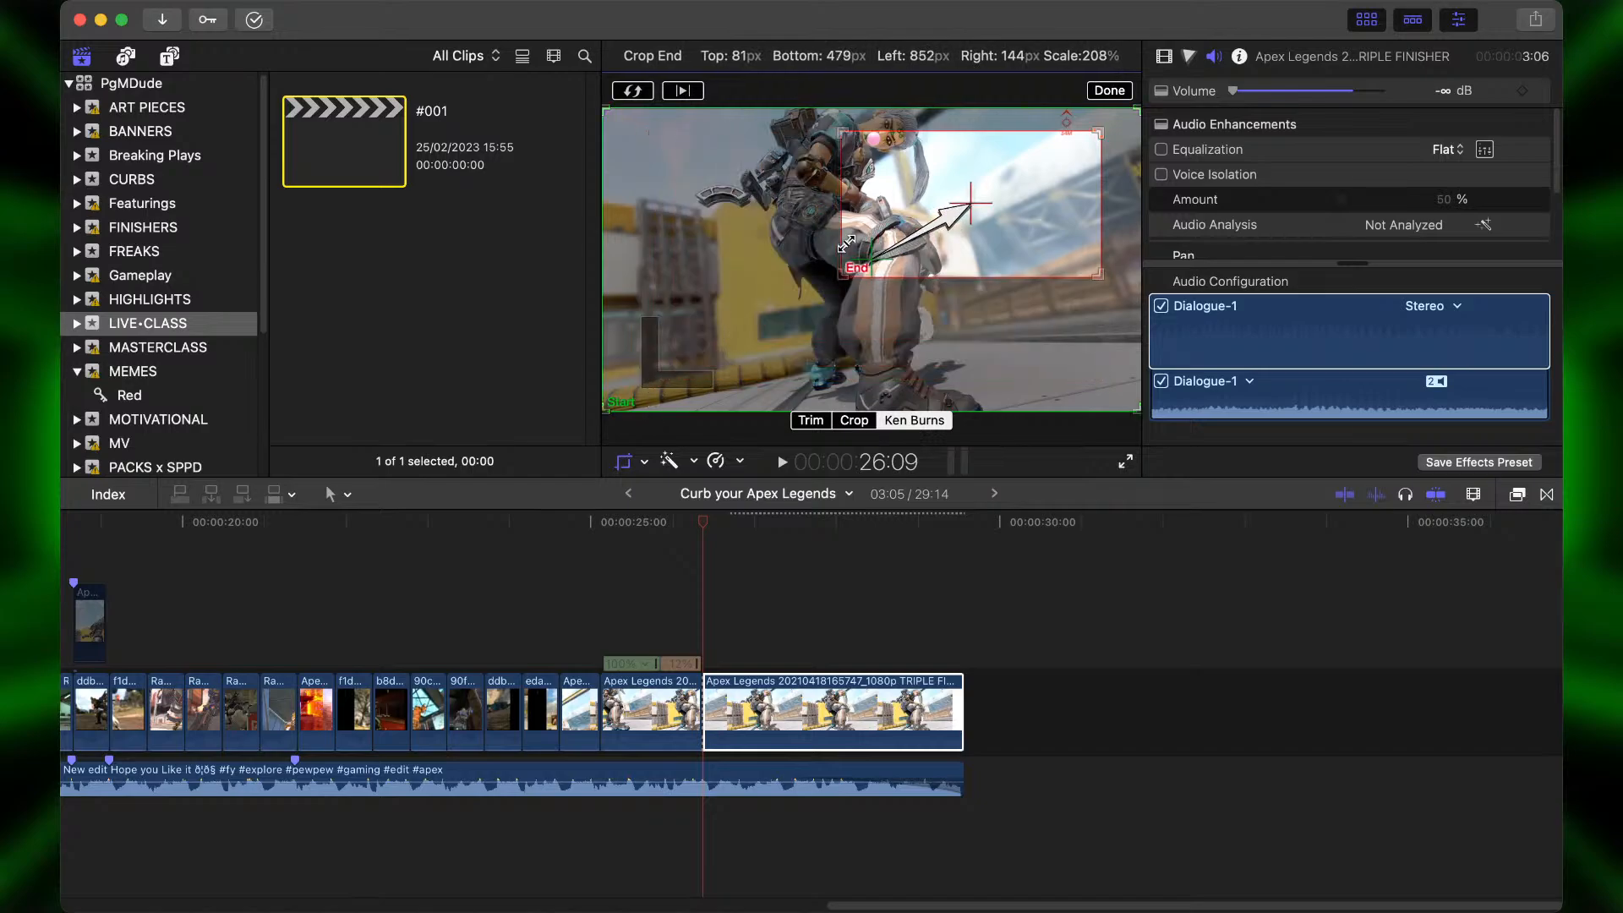
pyautogui.moveTo(934, 187); pyautogui.dragTo(844, 166)
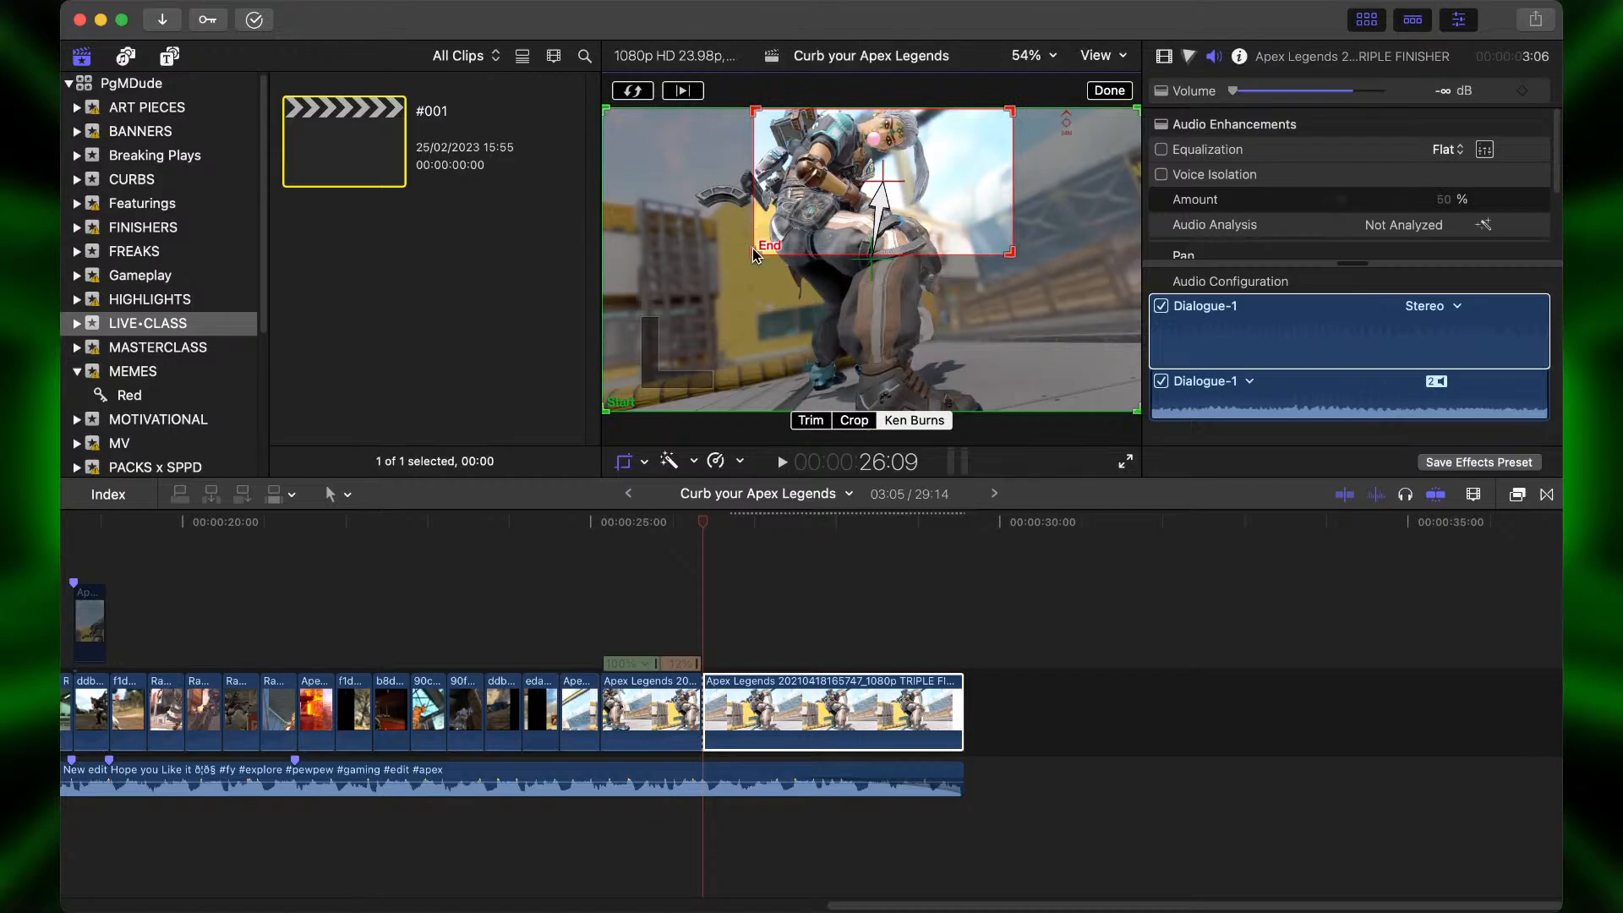
pyautogui.moveTo(753, 253); pyautogui.dragTo(845, 165)
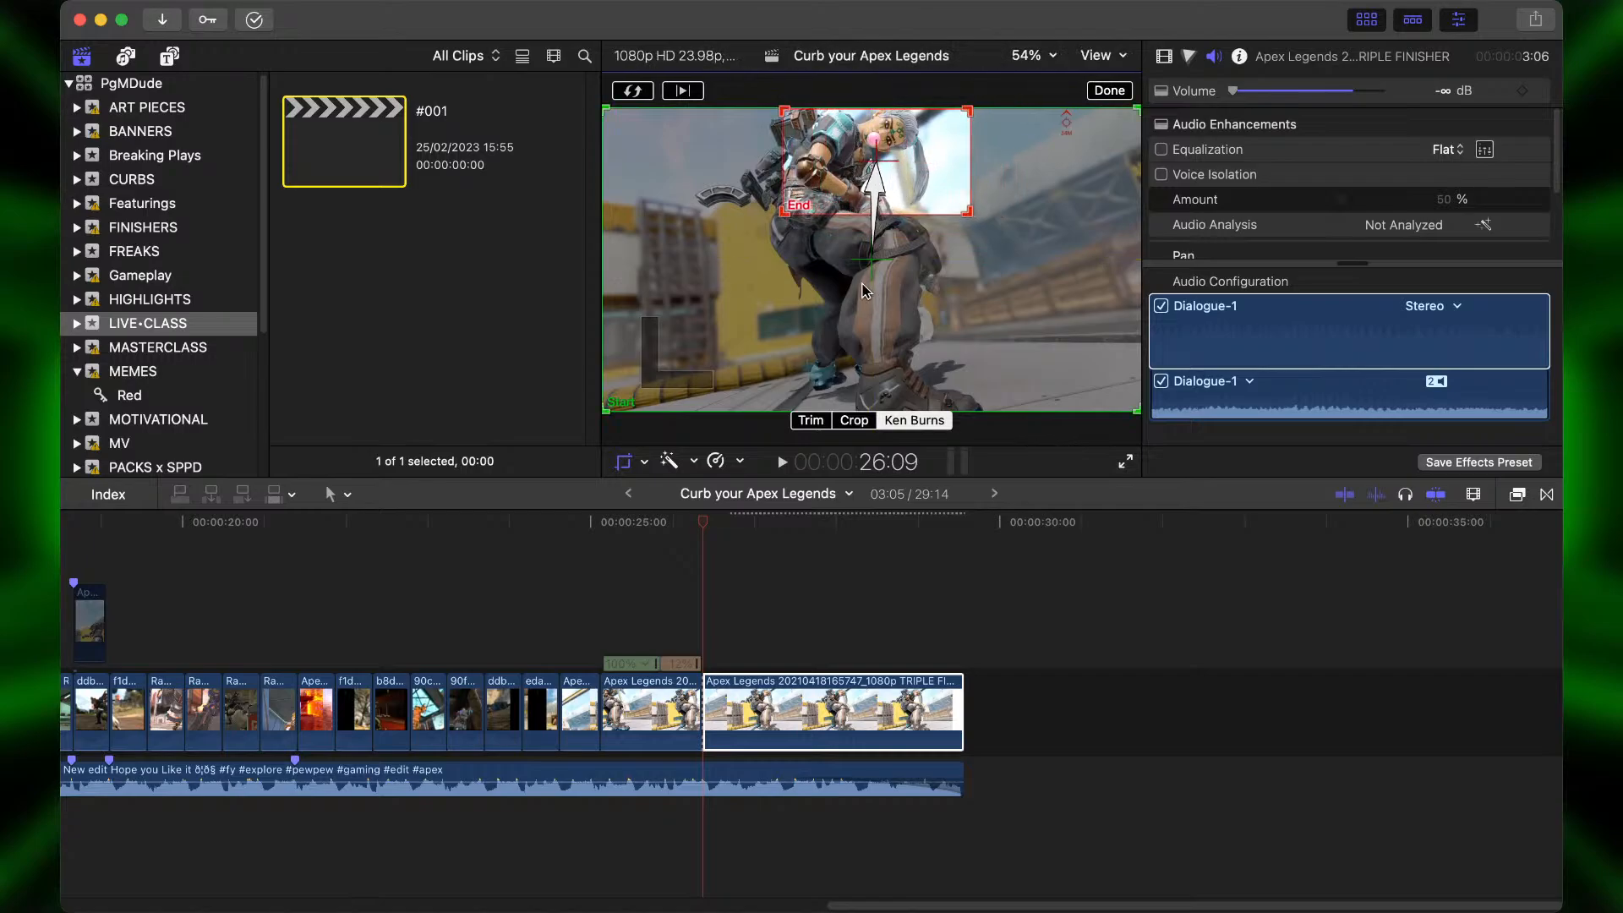
pyautogui.click(1110, 91)
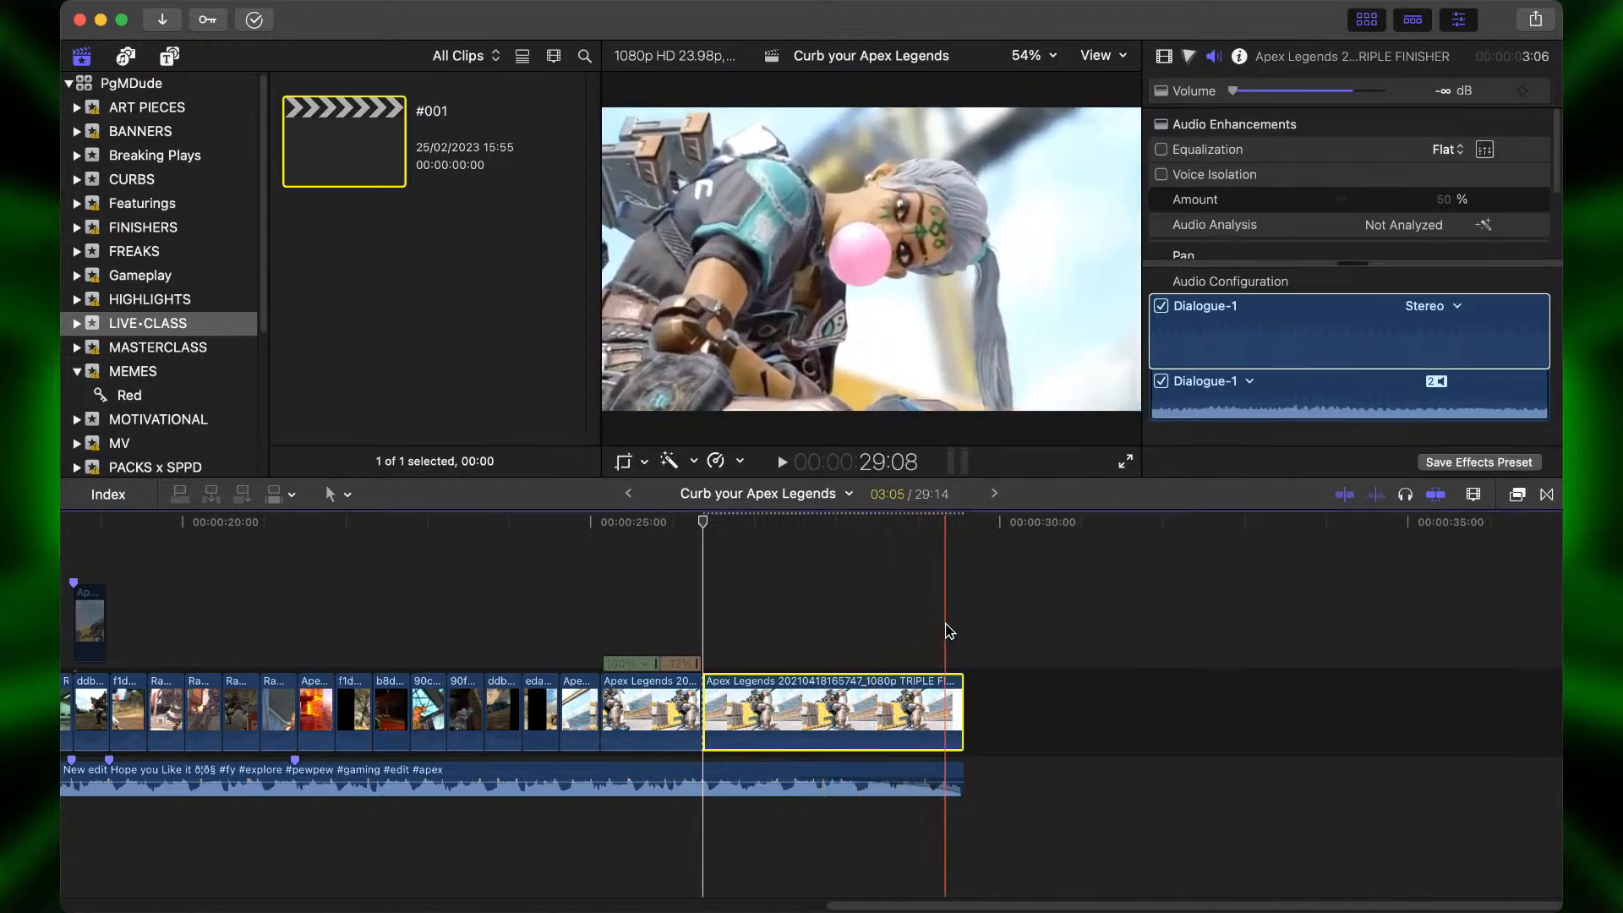
# Tighten the Ken Burns end frame further around the character's face in the closing TRIPLE FINISHER clip.
pyautogui.click(945, 706)
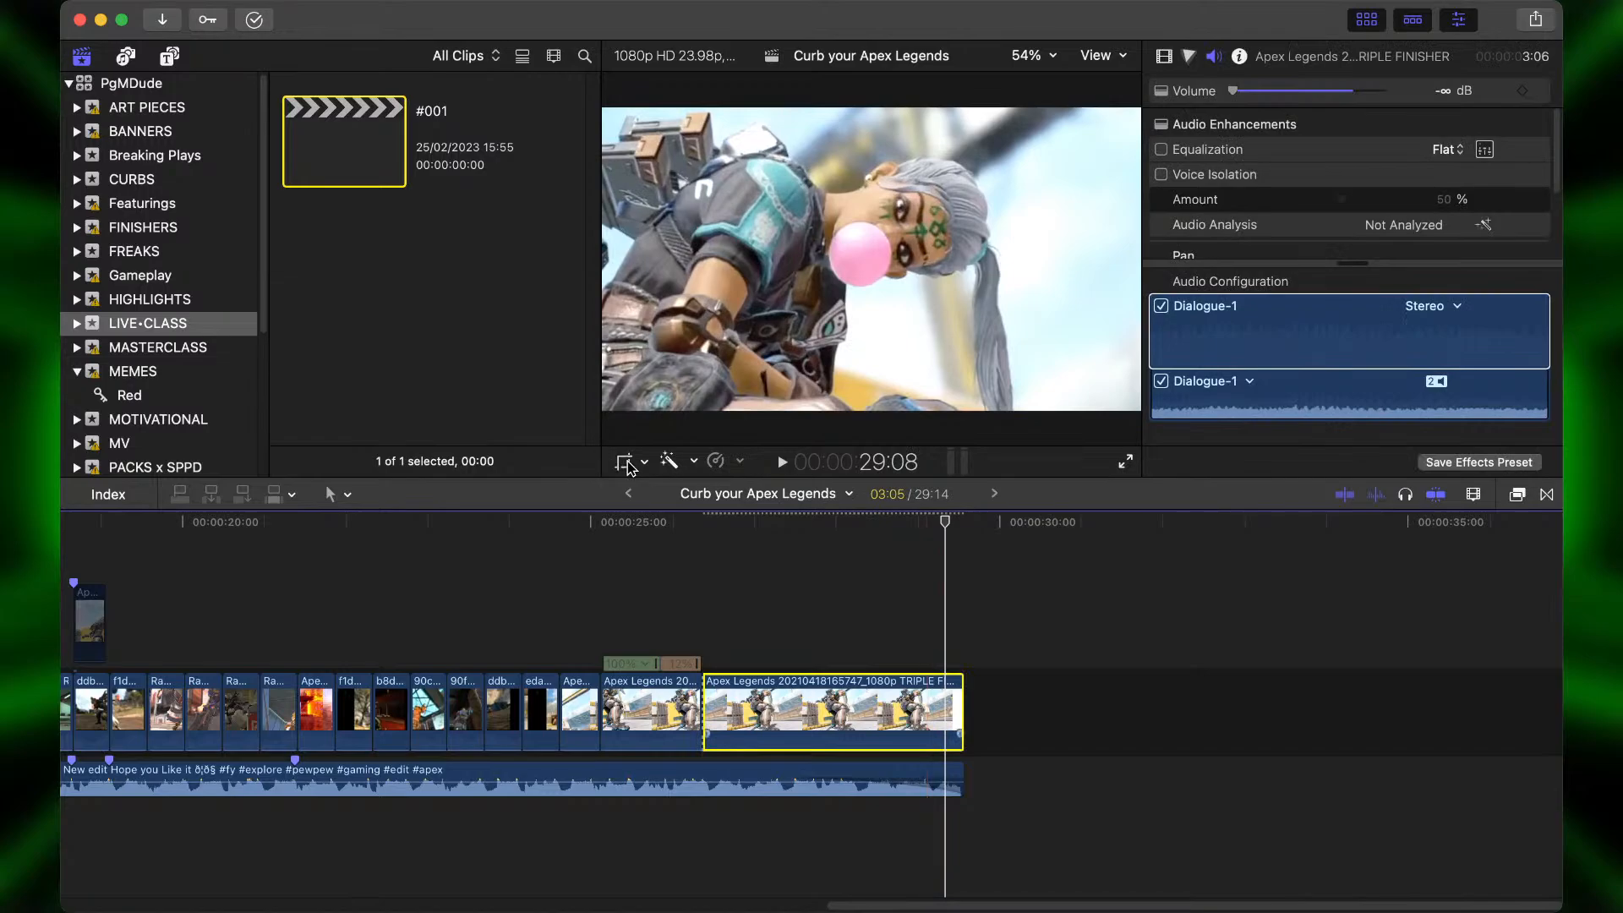
pyautogui.click(626, 461)
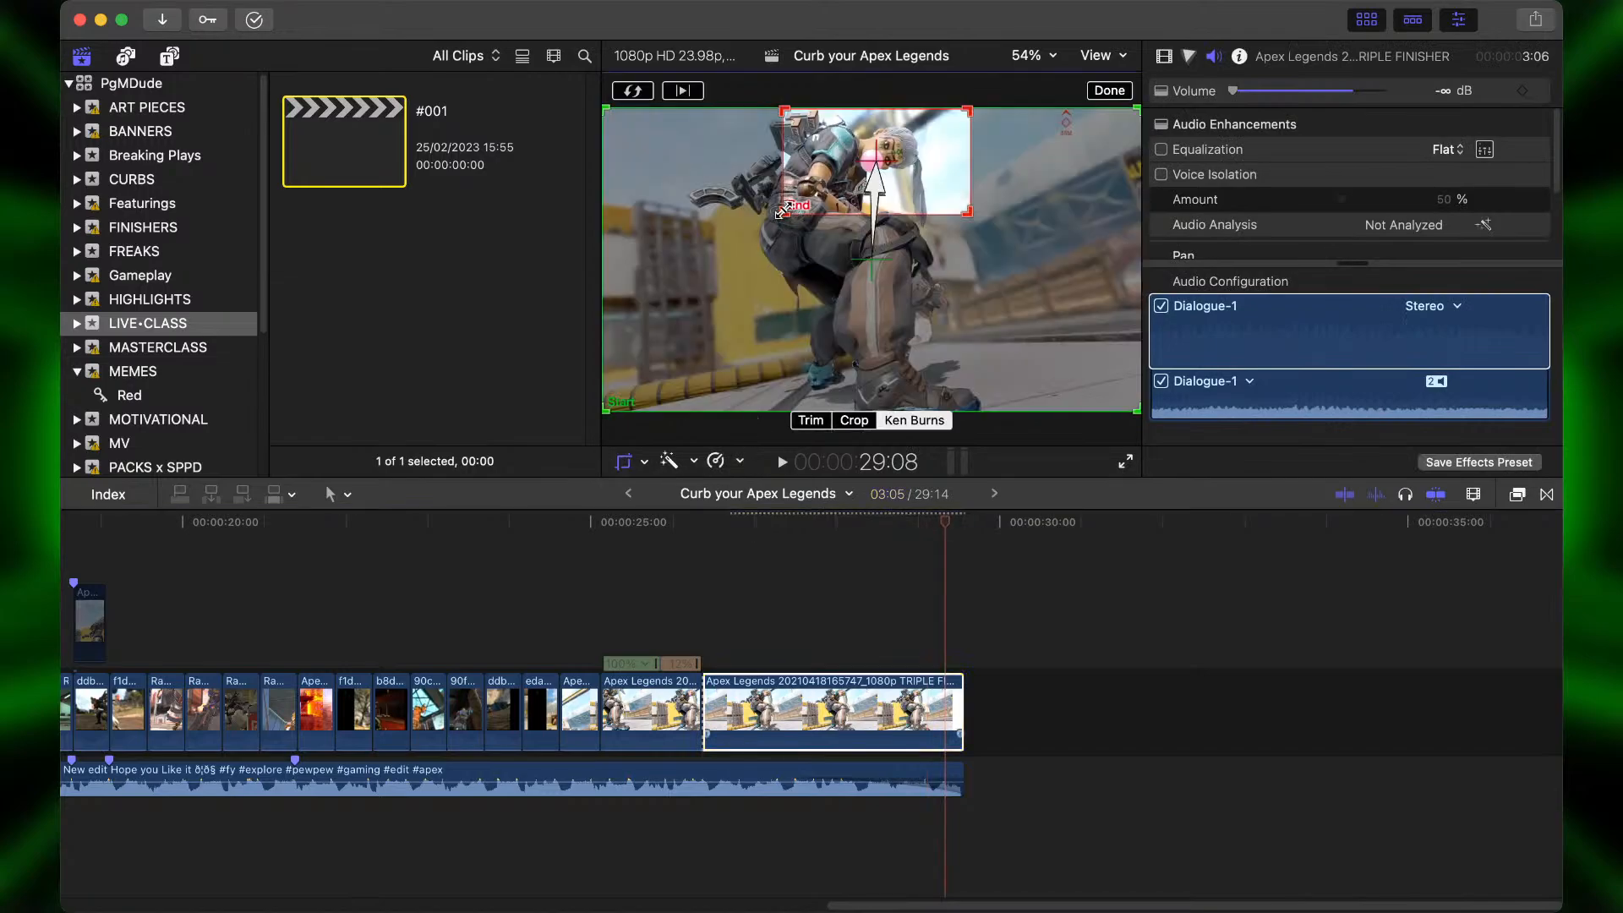
pyautogui.moveTo(782, 211); pyautogui.dragTo(832, 176)
pyautogui.click(841, 173)
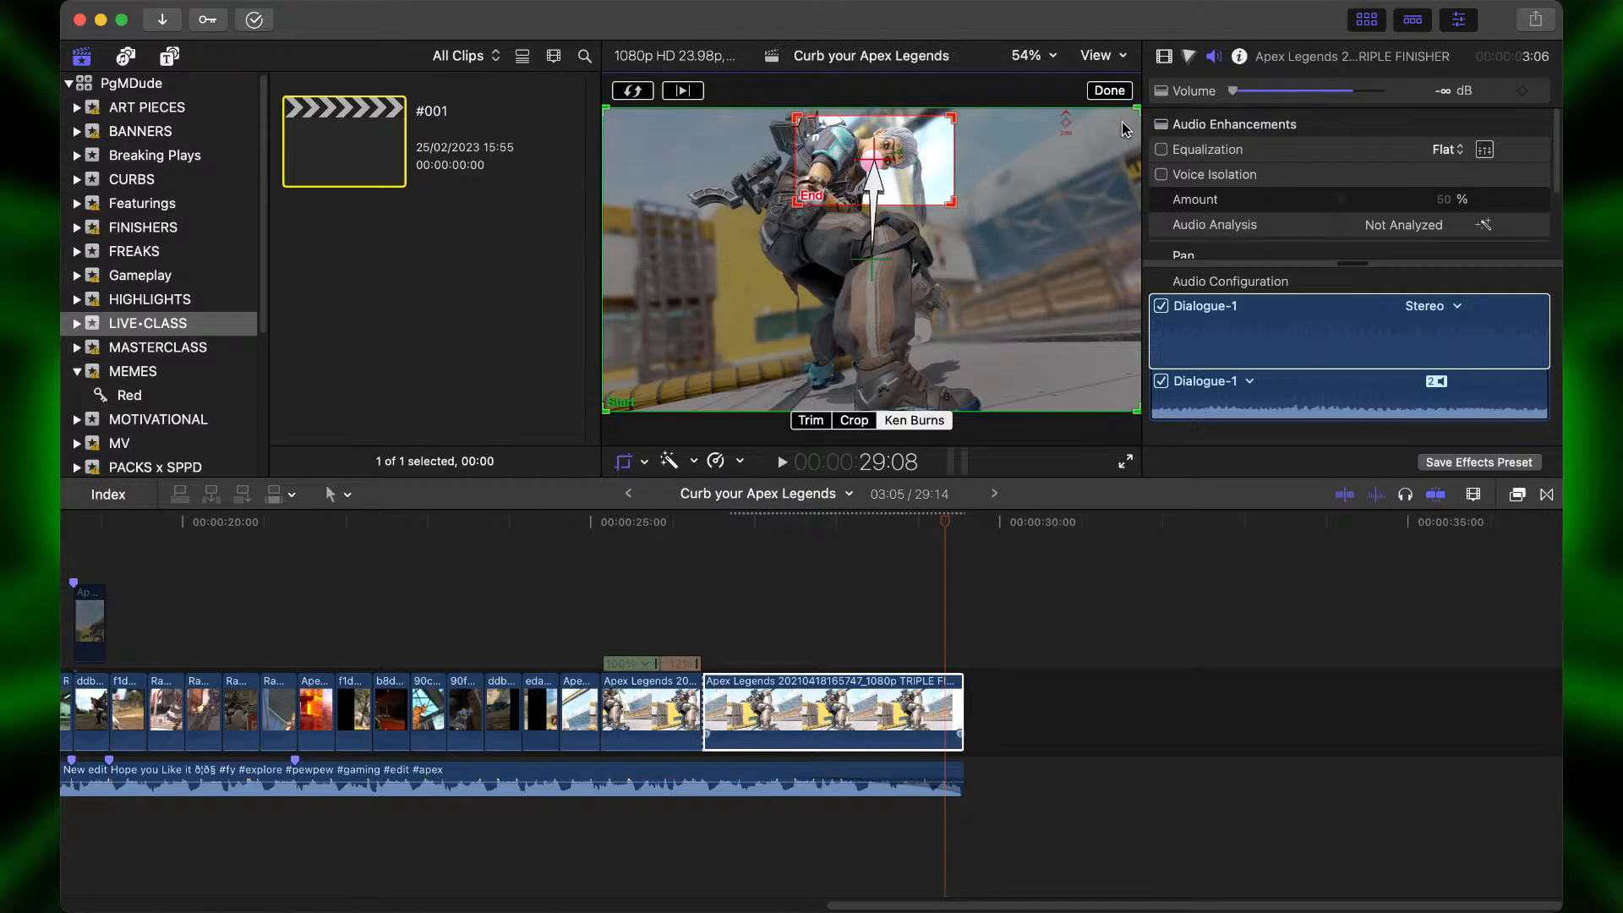
pyautogui.click(1118, 91)
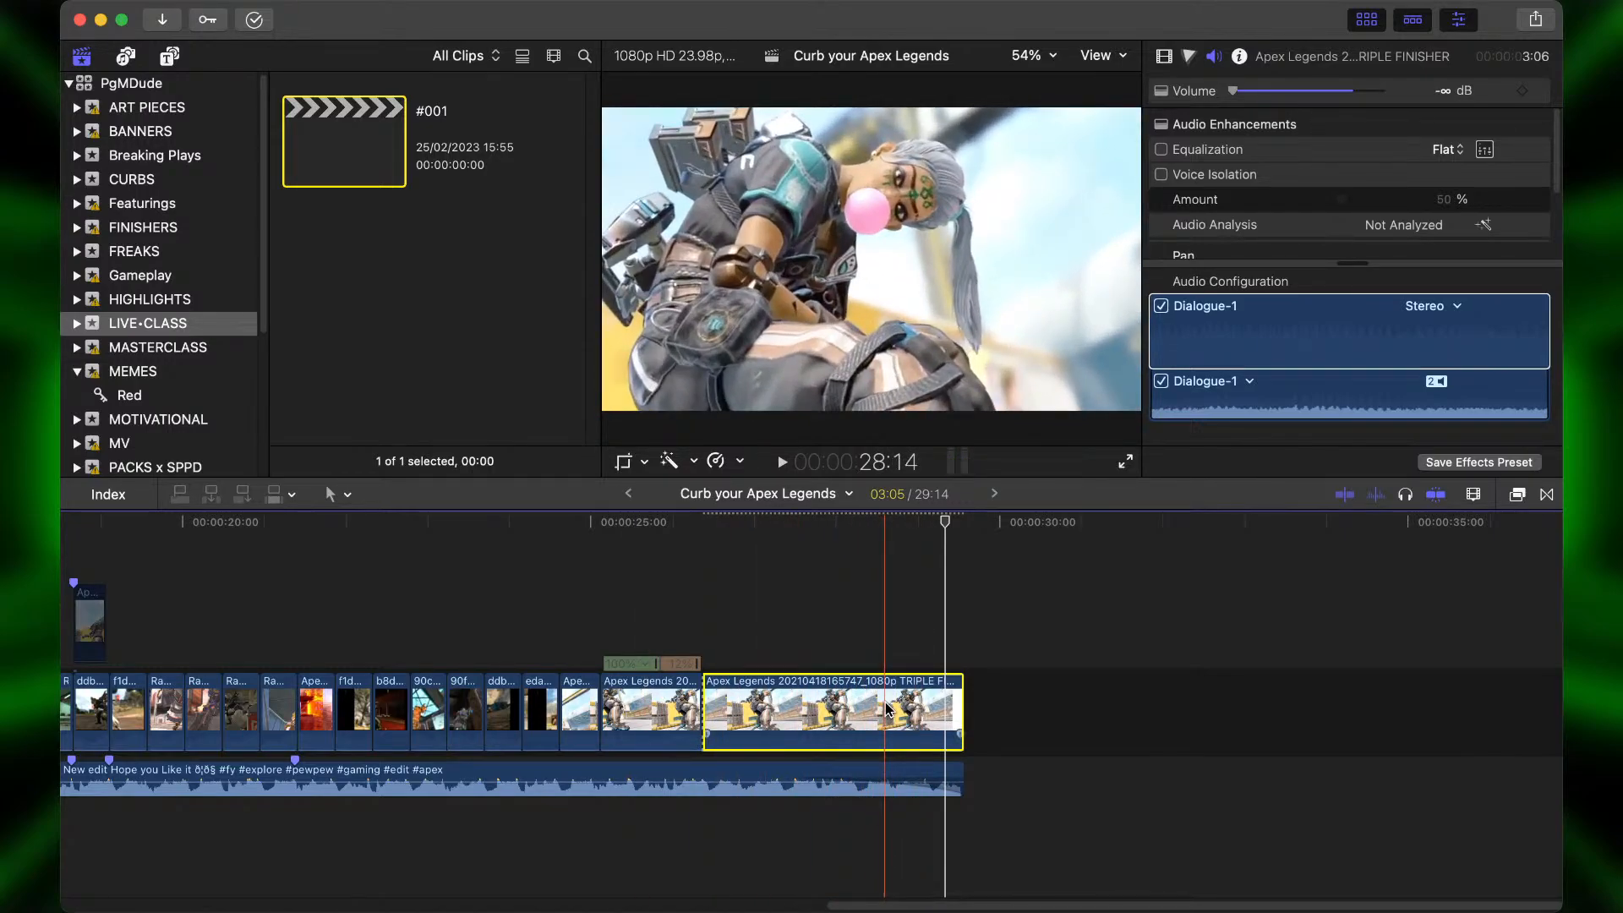
# Add the Sharpen effect from the Blur category to the closing TRIPLE FINISHER clip.
pyautogui.click(1526, 496)
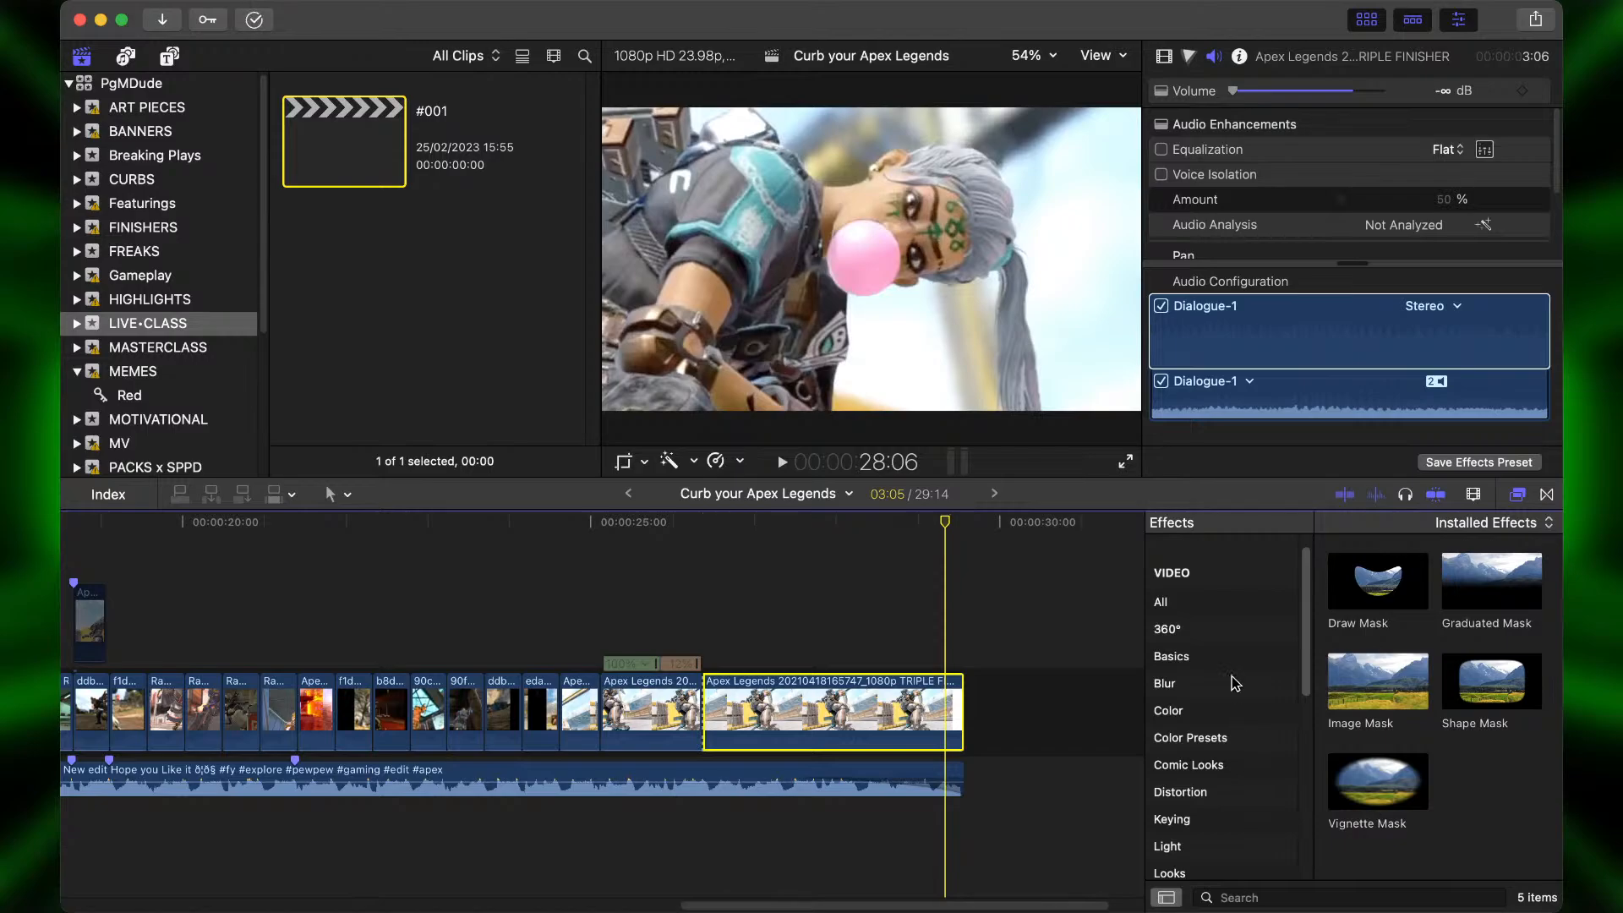
pyautogui.scroll(-5, 1233, 683)
pyautogui.scroll(8, 1232, 683)
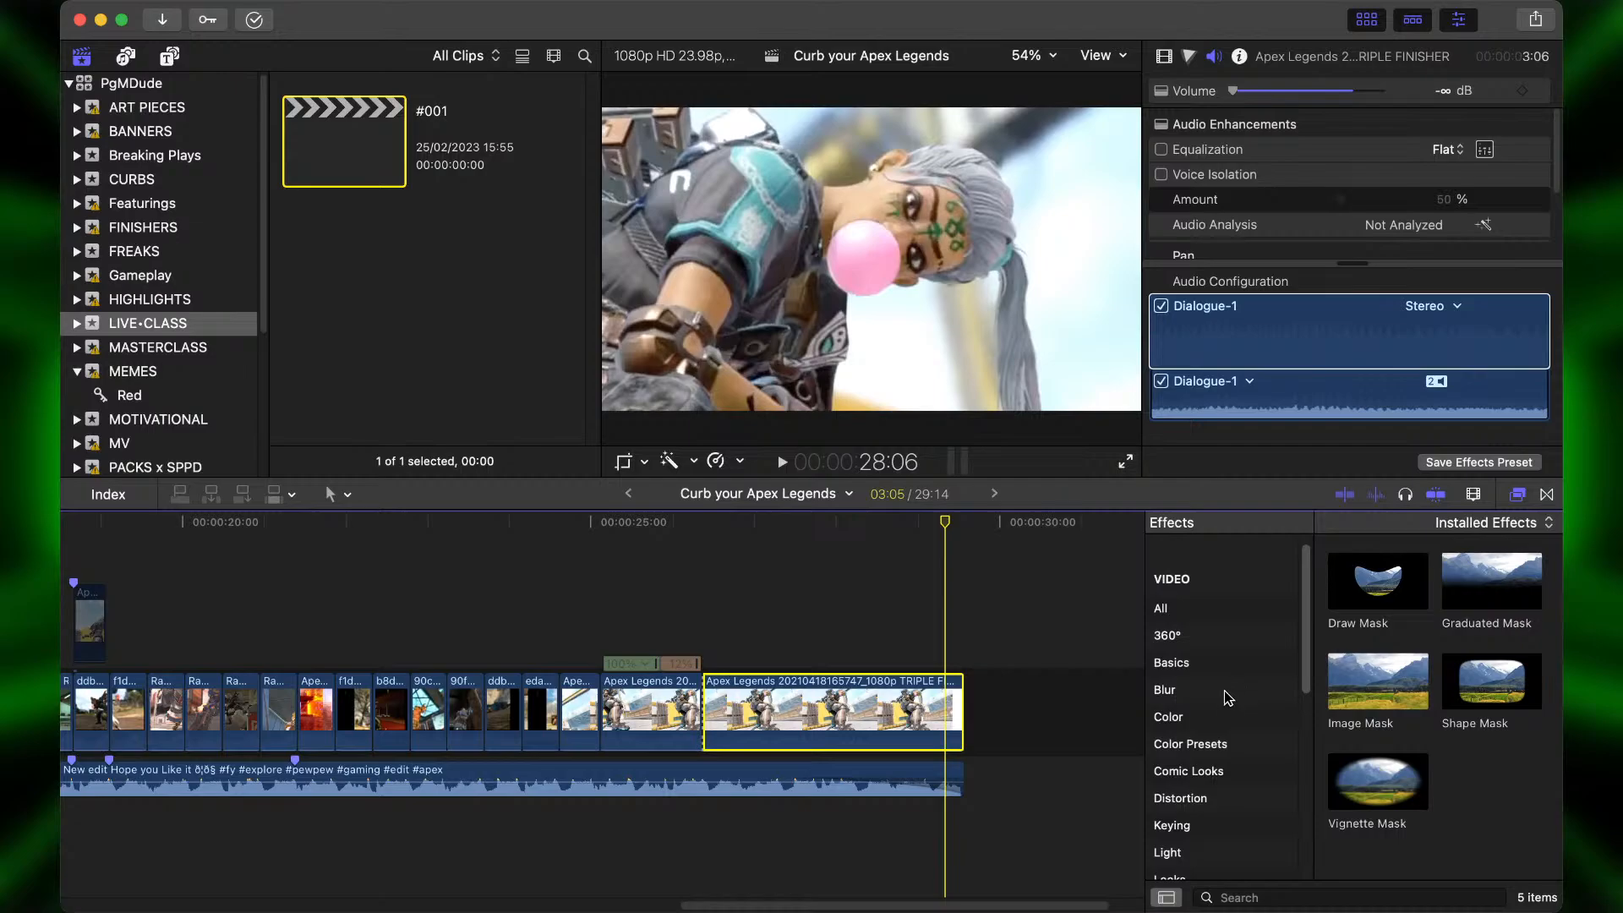
pyautogui.scroll(-3, 1230, 689)
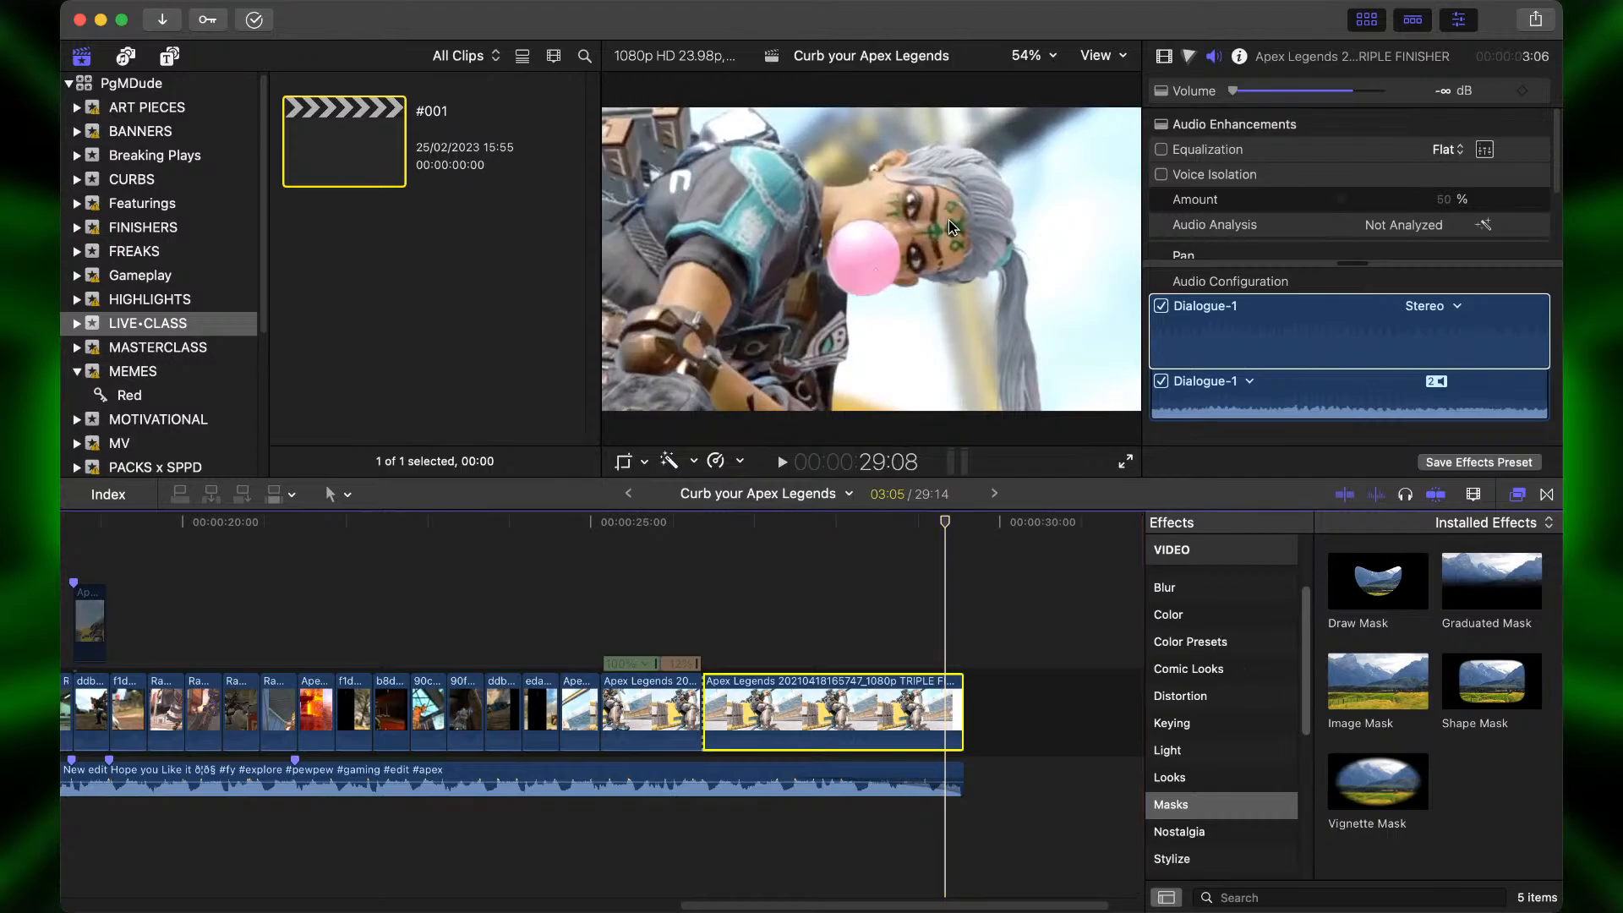
pyautogui.click(1170, 592)
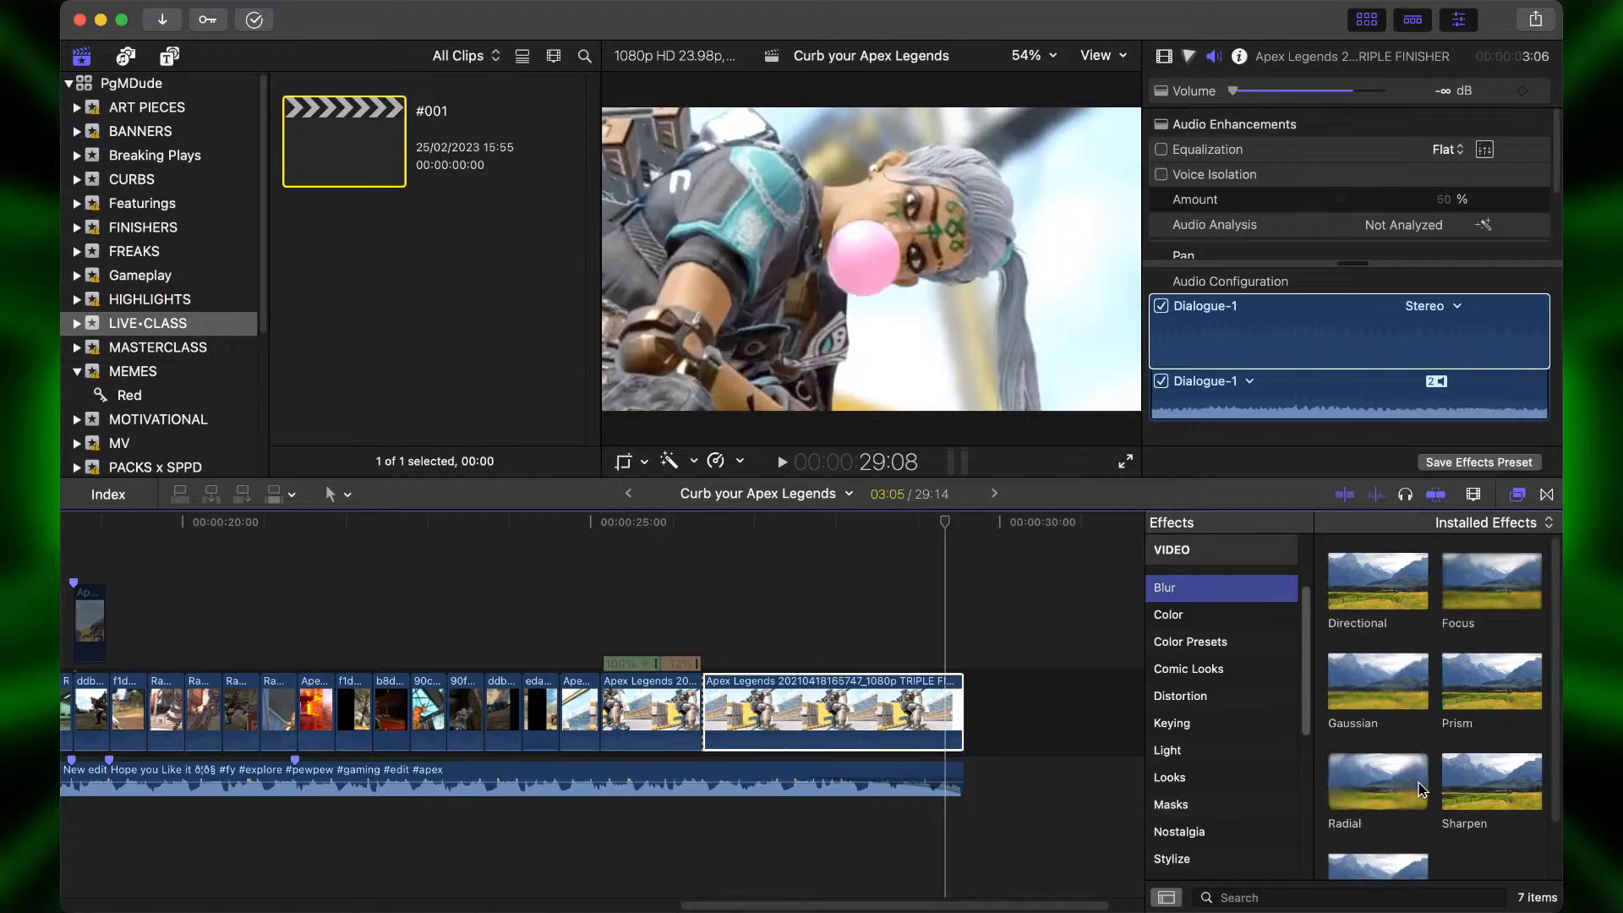
pyautogui.moveTo(1492, 782); pyautogui.dragTo(826, 712)
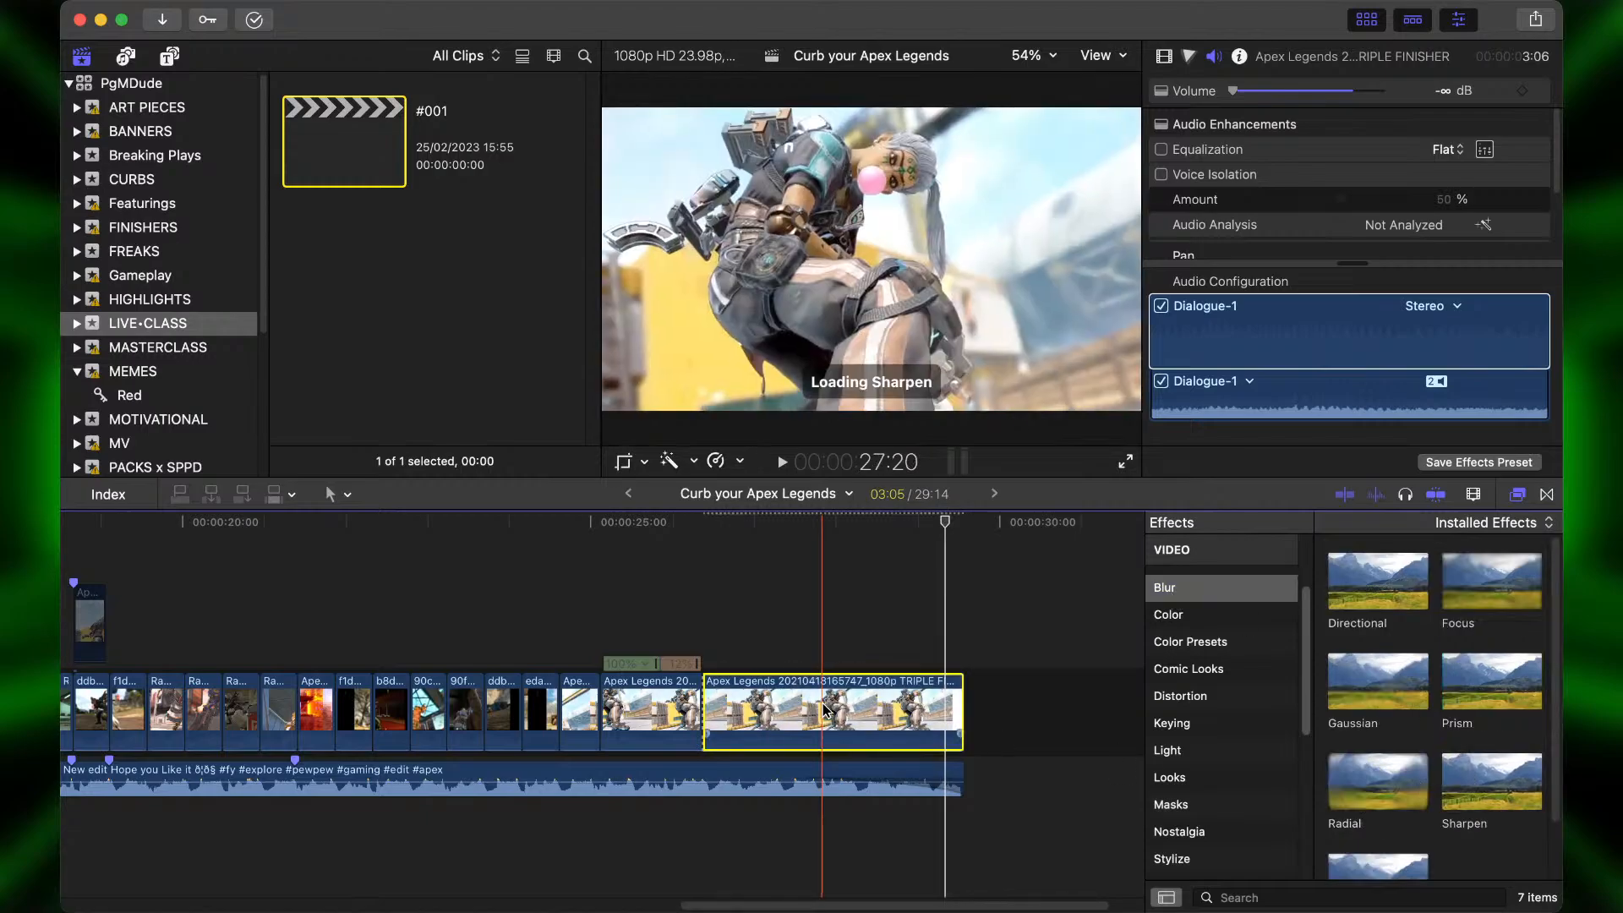
pyautogui.click(913, 622)
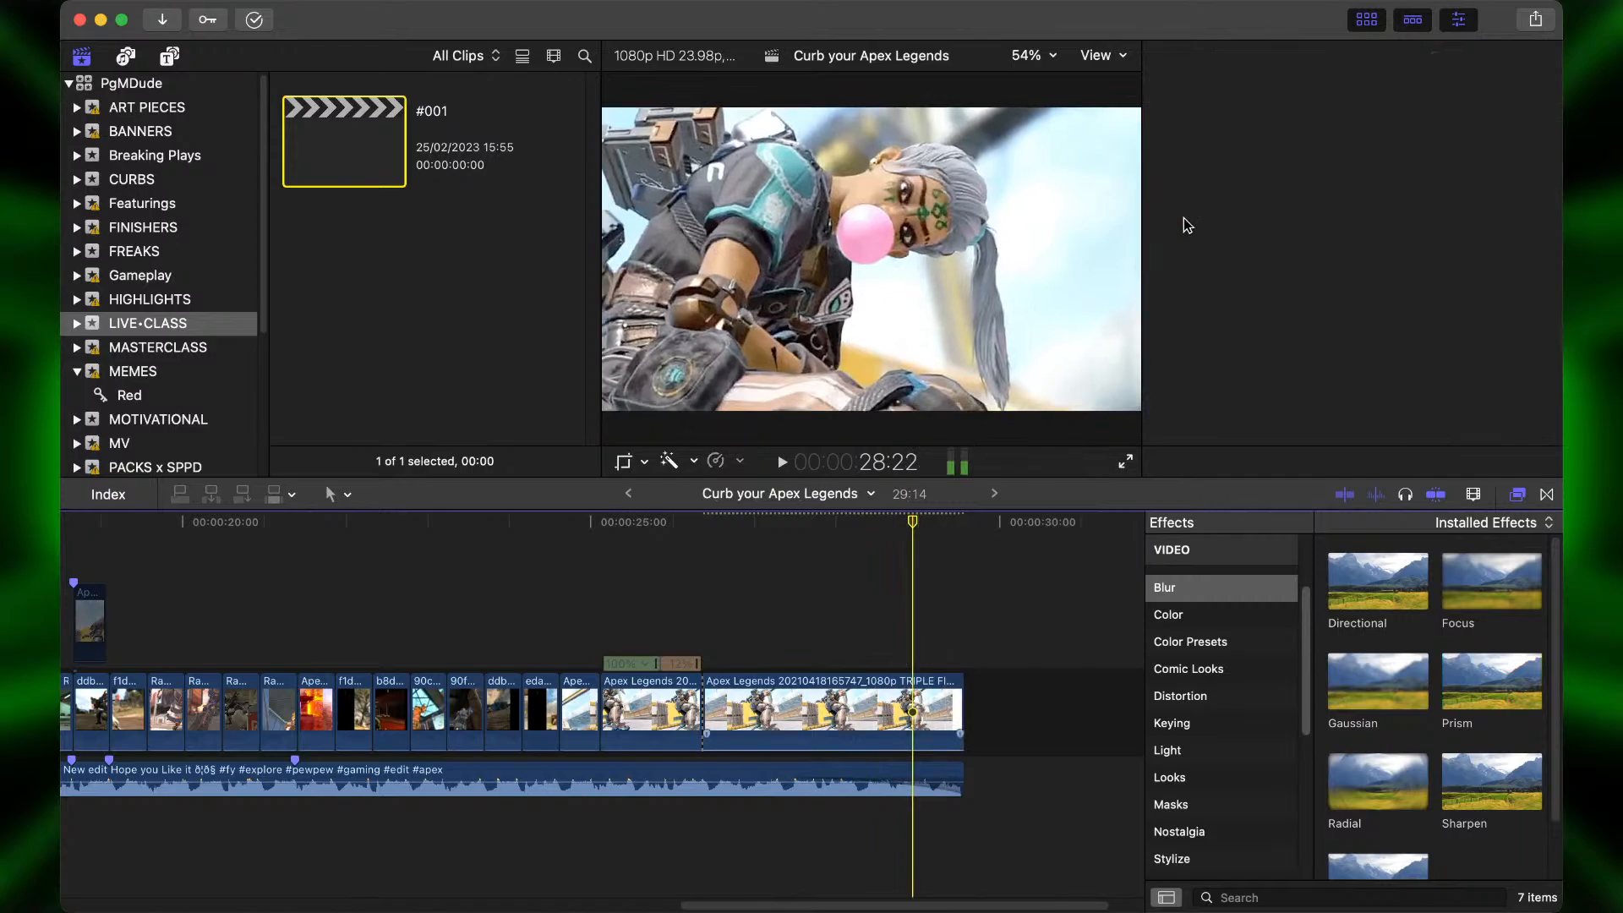
pyautogui.press('c')
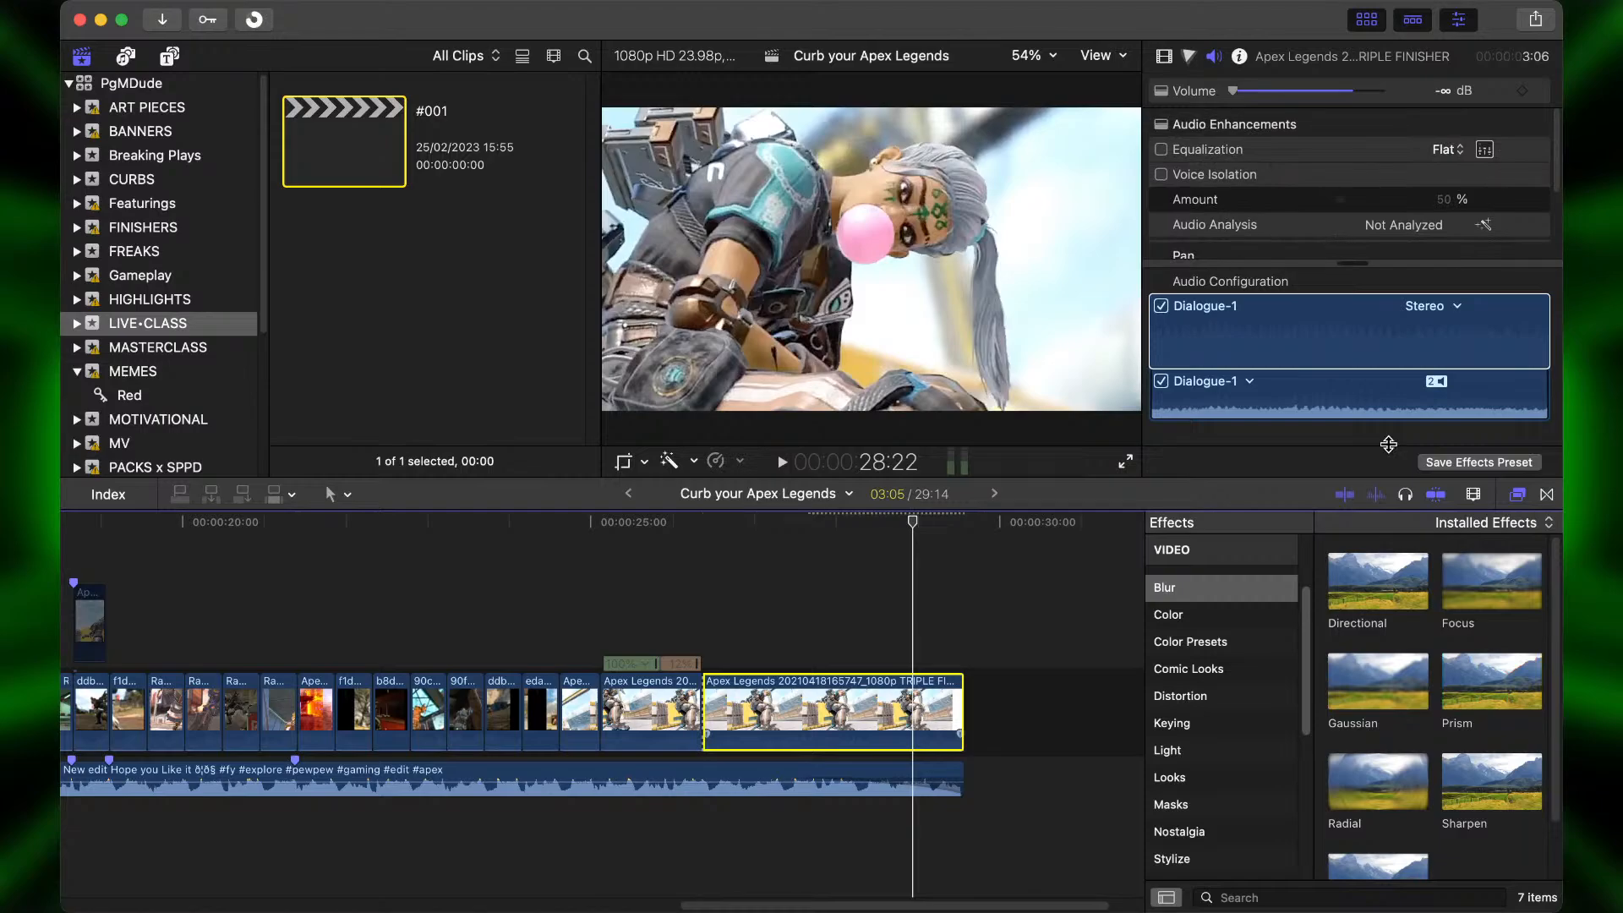
pyautogui.moveTo(1480, 782); pyautogui.dragTo(896, 715)
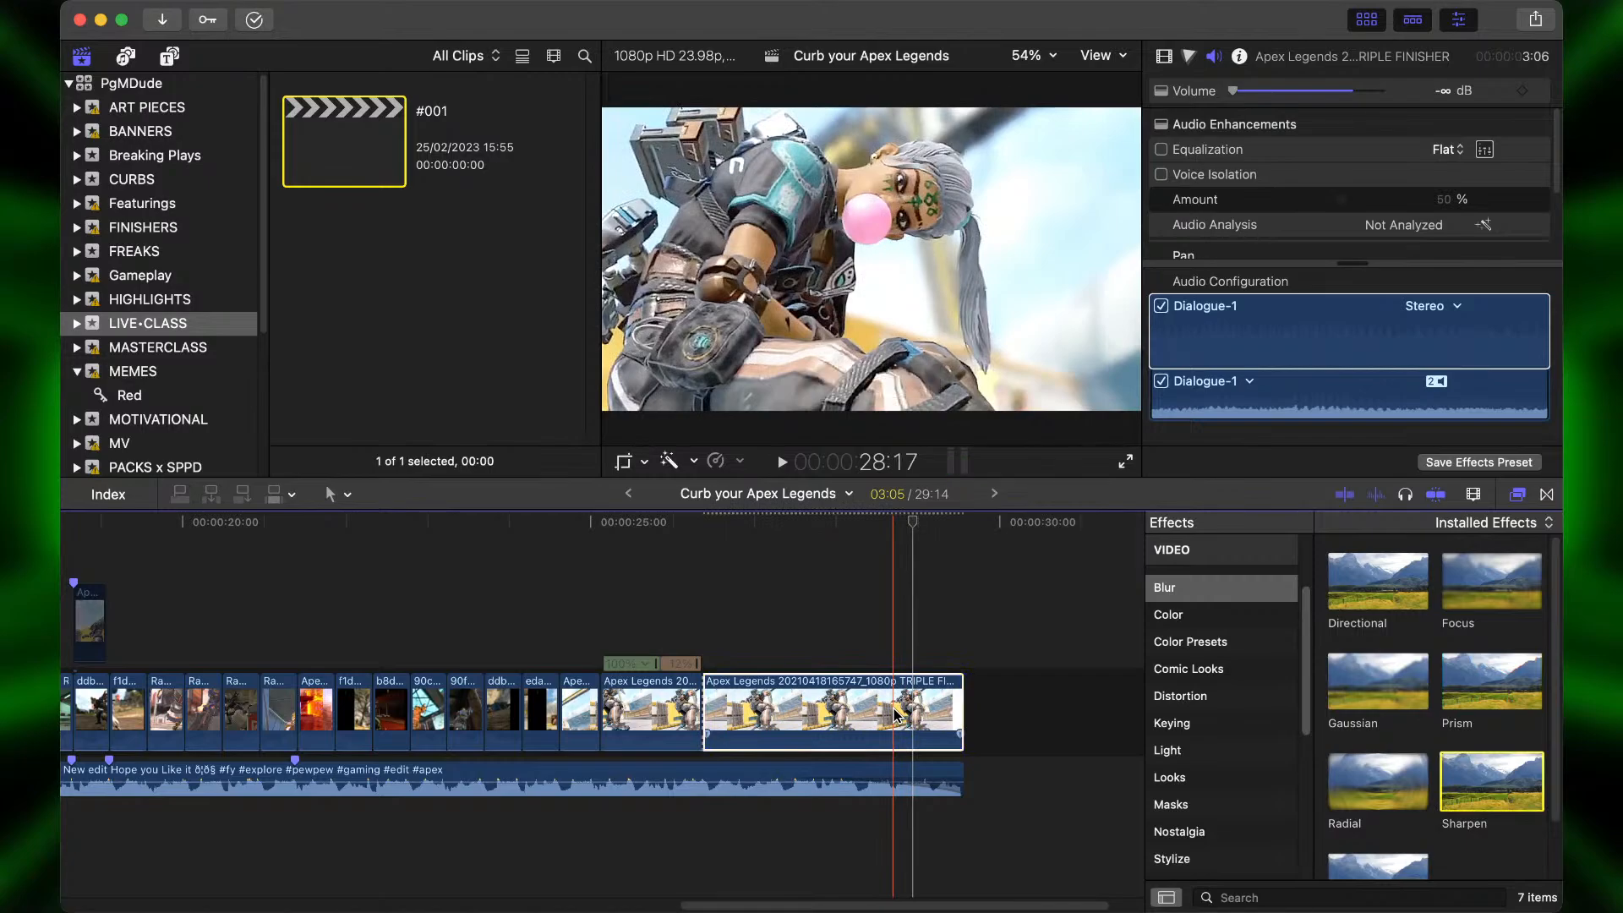
pyautogui.scroll(-1, 1215, 311)
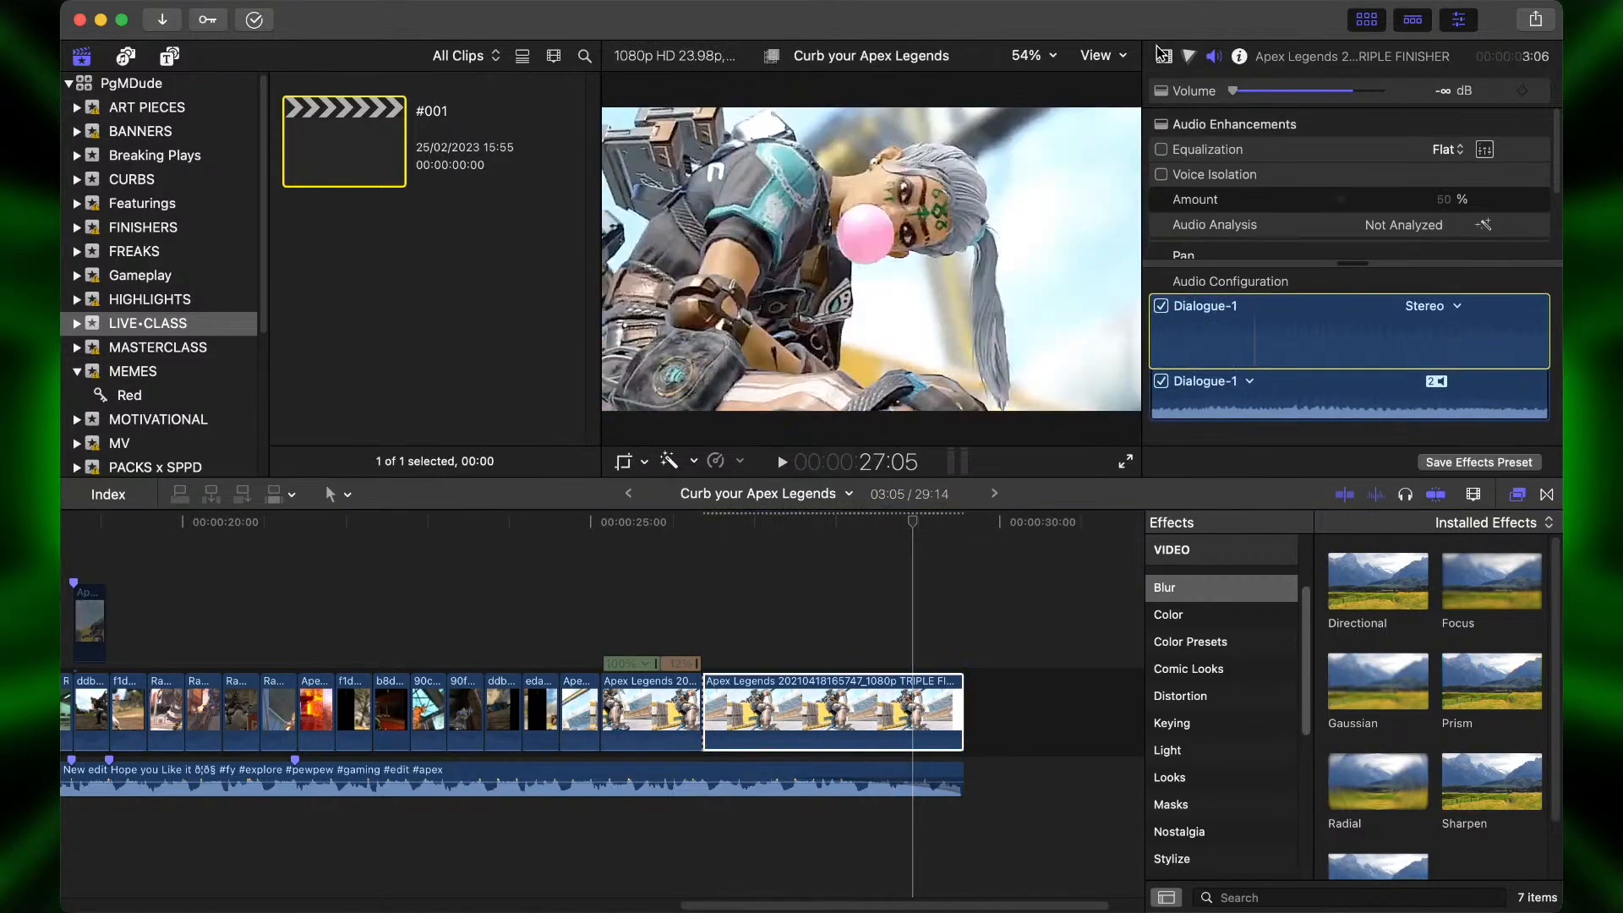
# Set the closing clip's Sharpen amount to 5.0.
pyautogui.click(1164, 57)
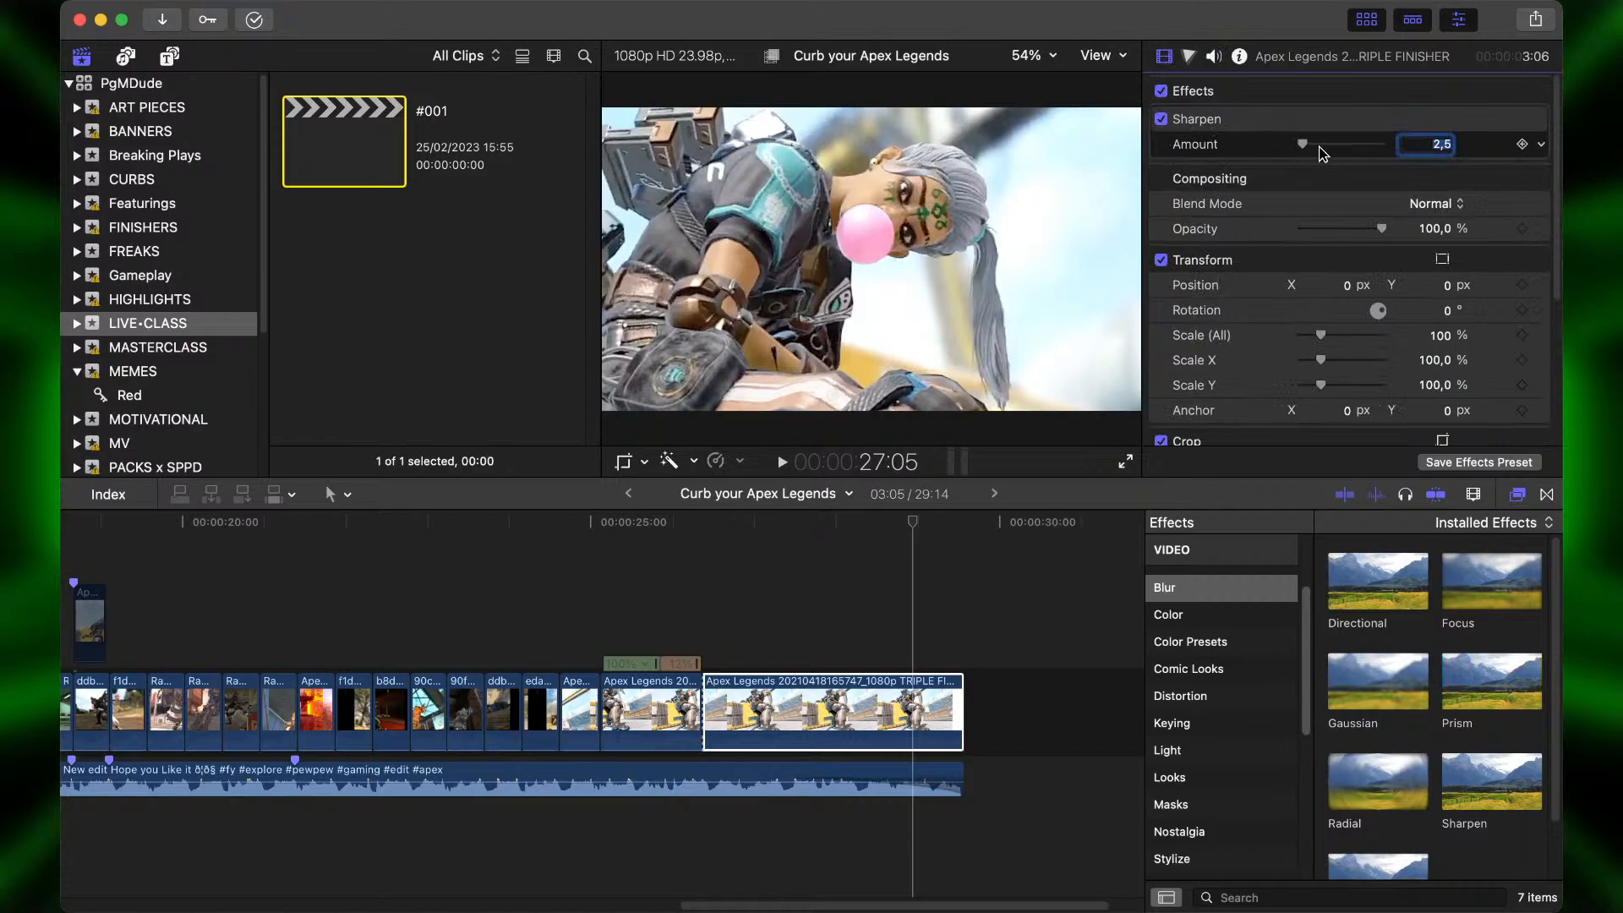
pyautogui.moveTo(1305, 145)
pyautogui.mouseDown()
pyautogui.moveTo(1344, 150)
pyautogui.moveTo(1303, 152)
pyautogui.mouseUp()
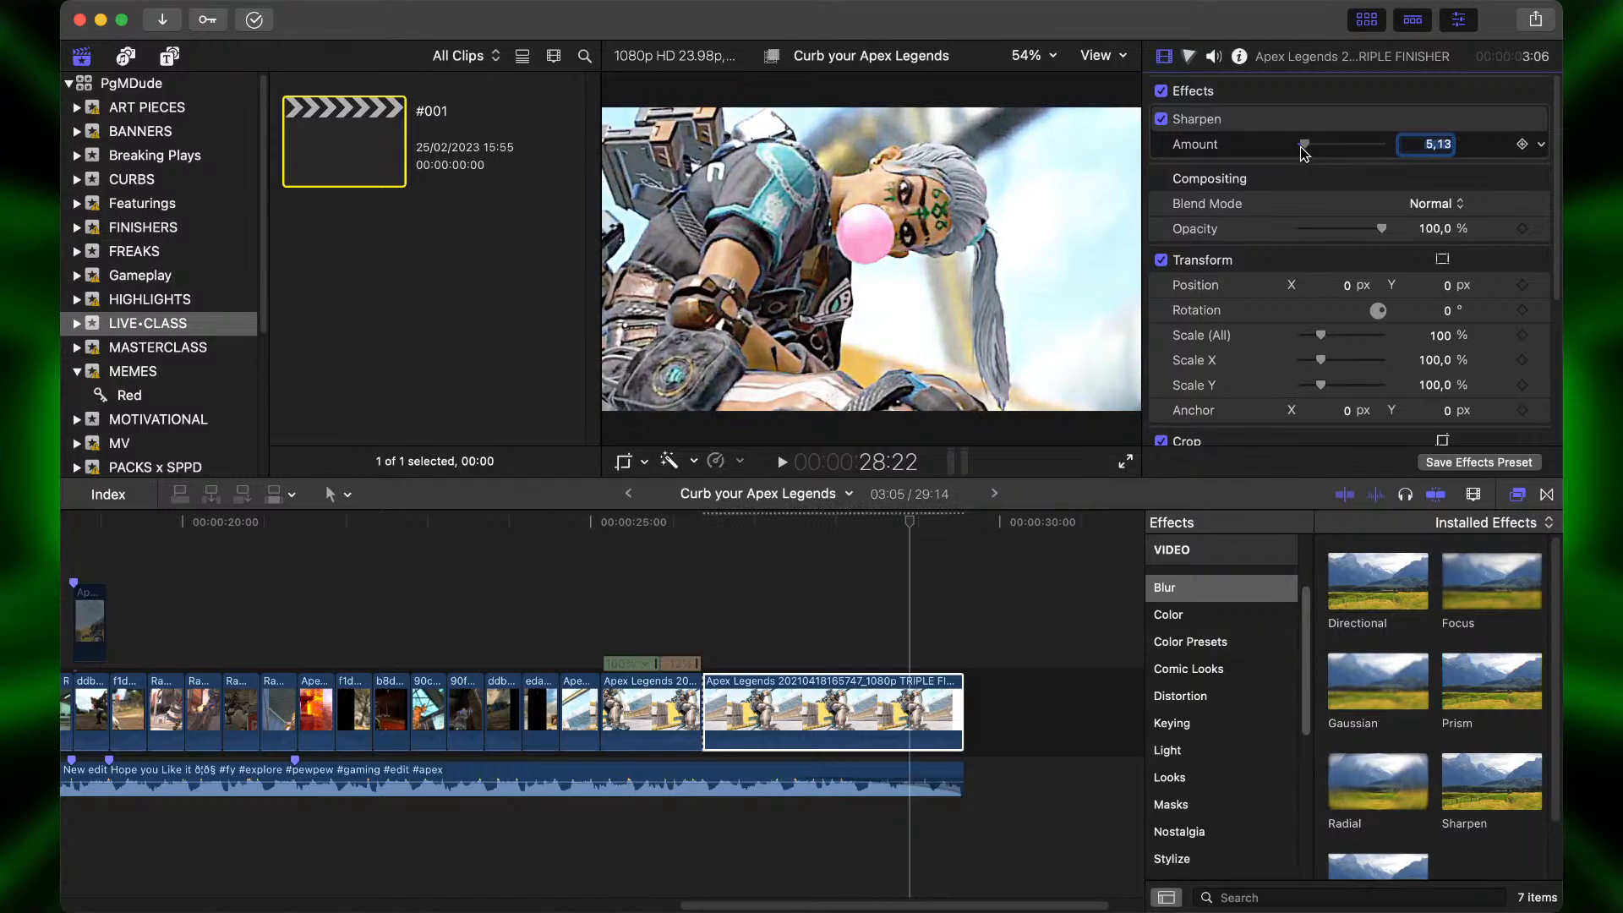
pyautogui.write('10')
pyautogui.press('Return')
# Play the montage's ending to review the sharpened Ken Burns zoom.
pyautogui.click(700, 595)
pyautogui.press('space')
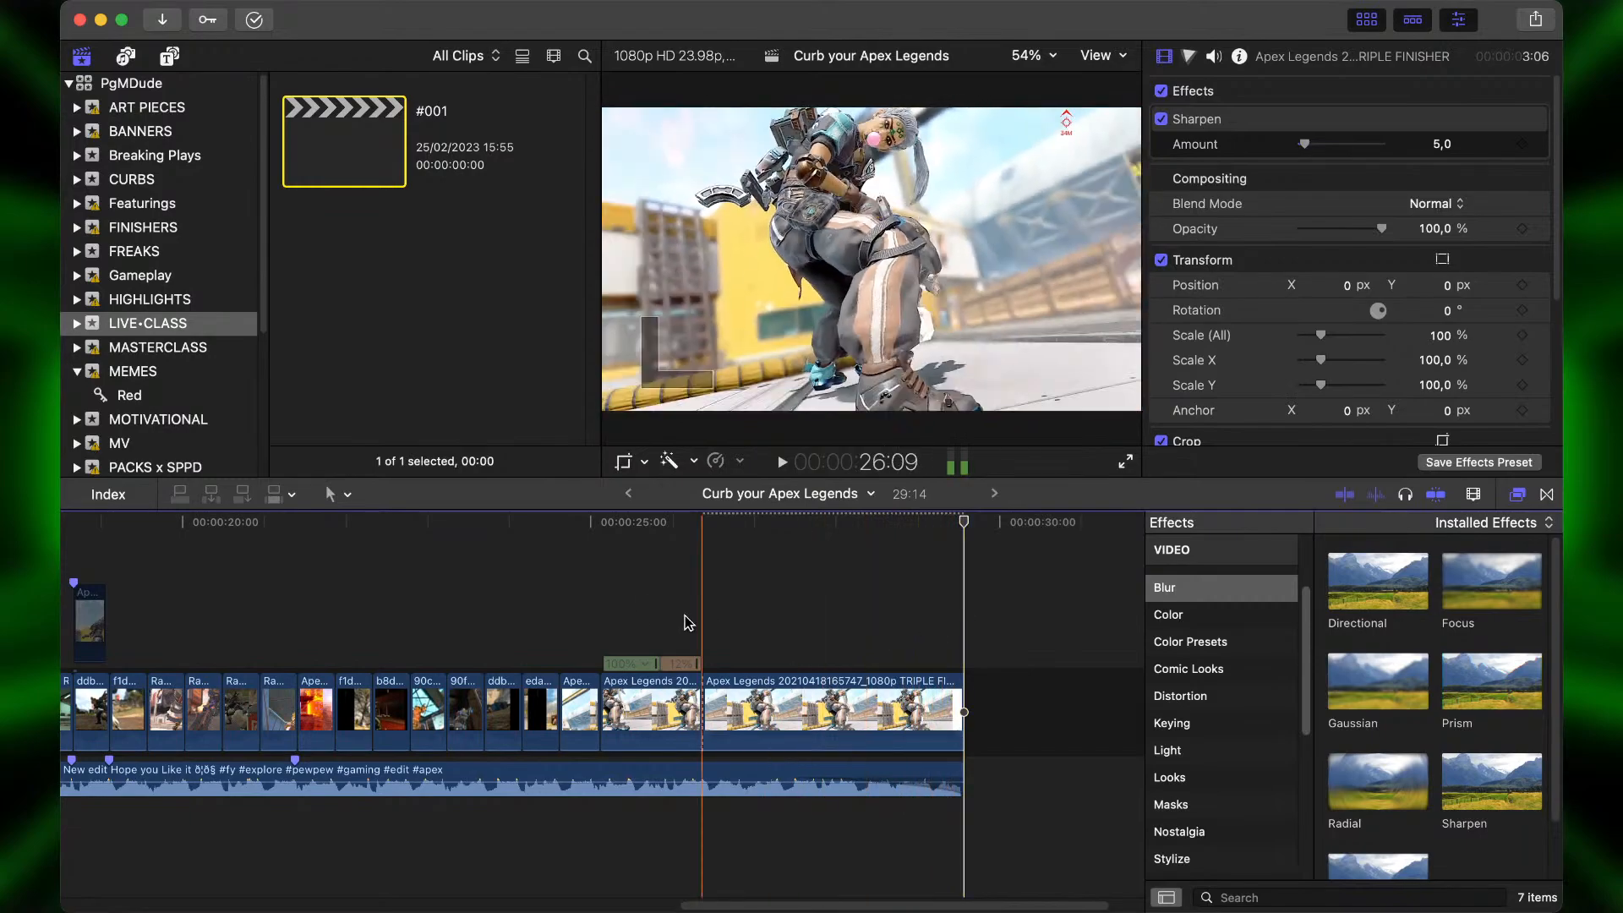
pyautogui.press('space')
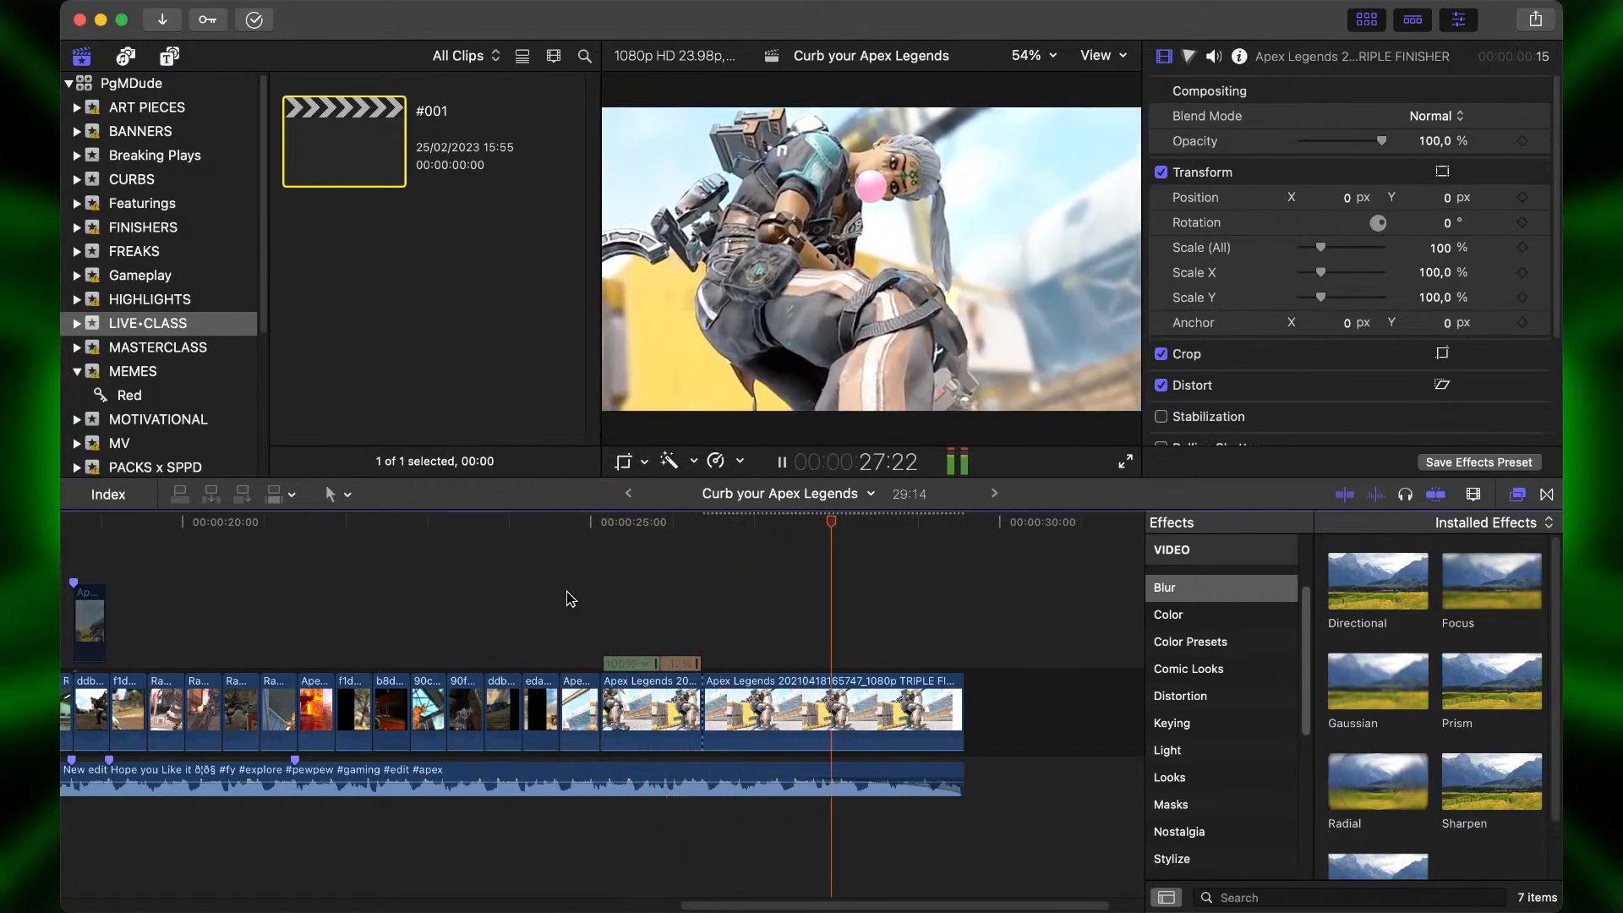
pyautogui.press('space')
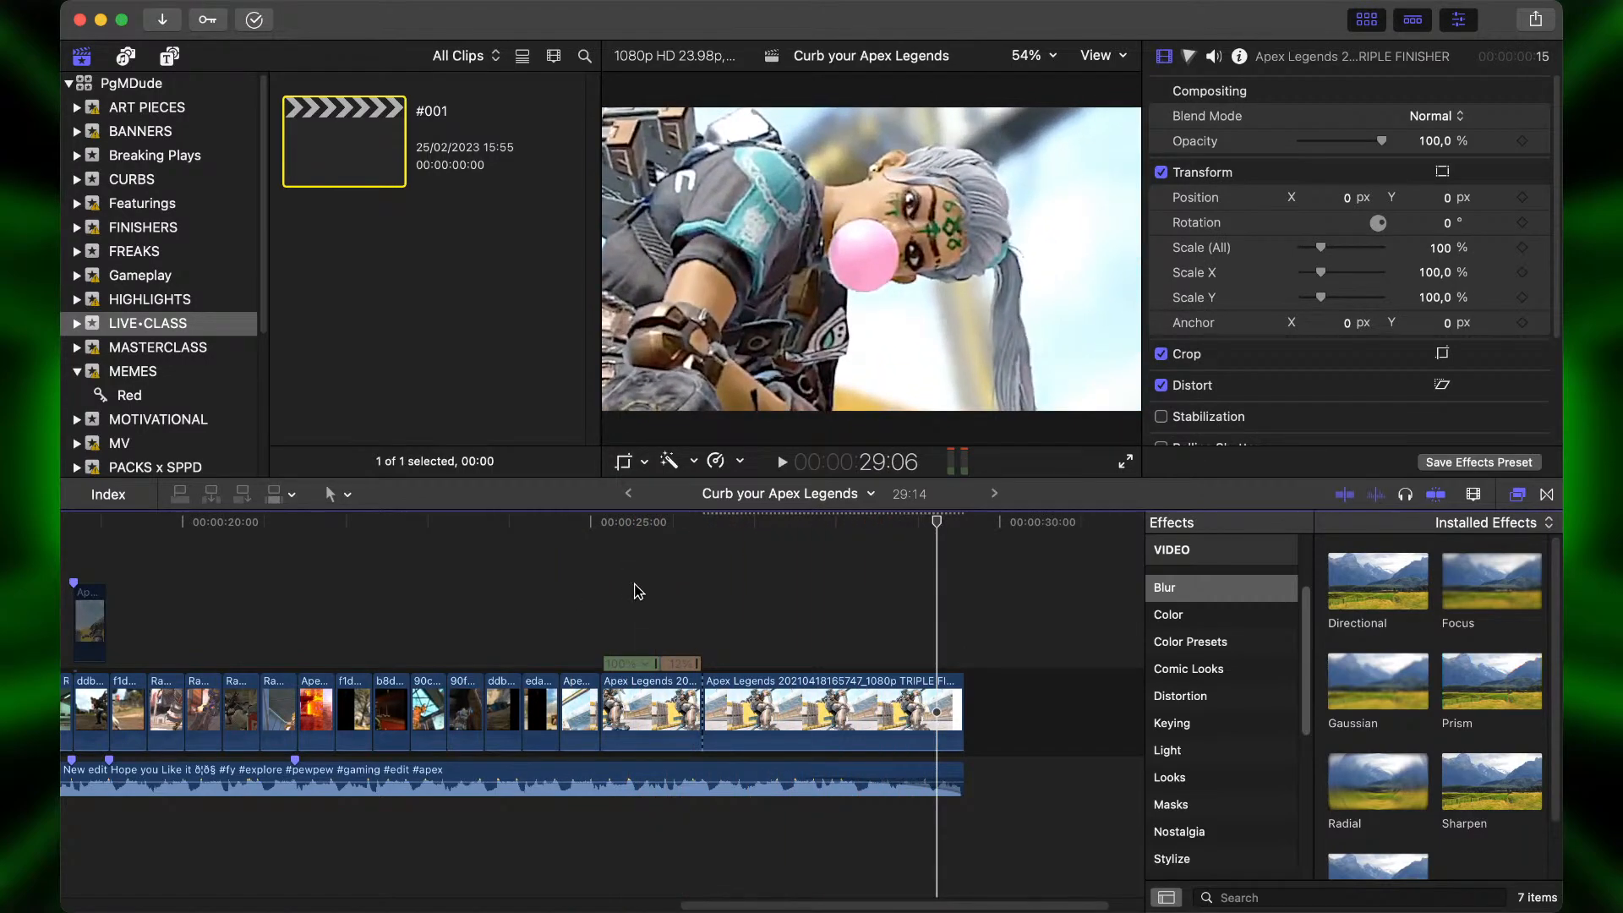
# Set the retiming video quality of both TRIPLE FINISHER clips to Optical Flow.
pyautogui.moveTo(638, 591); pyautogui.dragTo(777, 718)
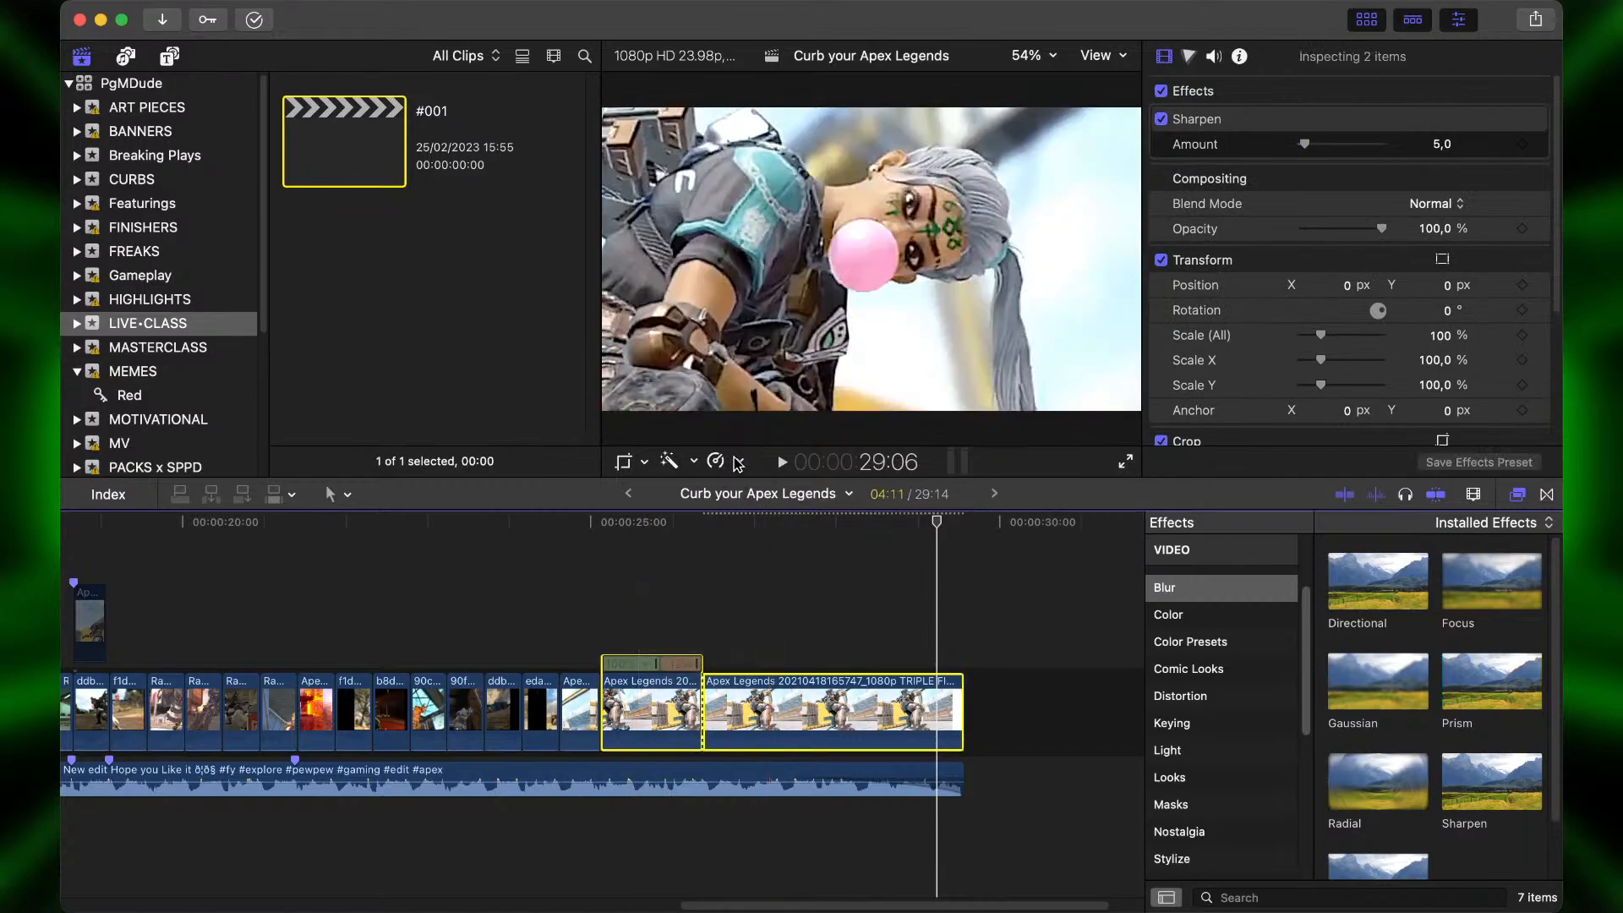
pyautogui.click(741, 463)
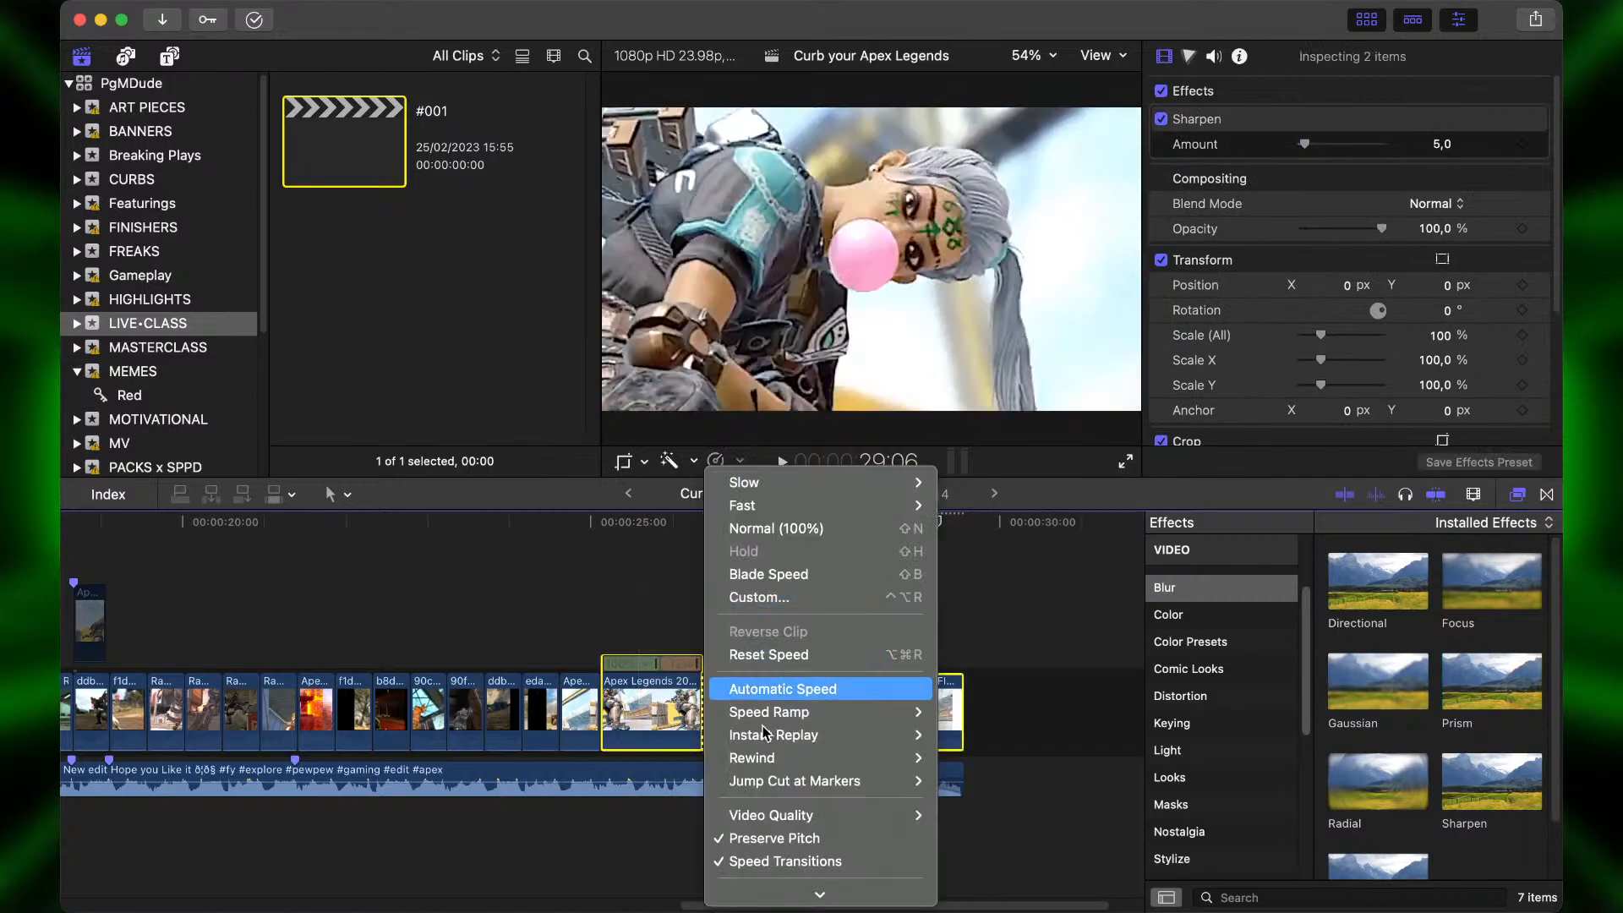
pyautogui.moveTo(849, 814)
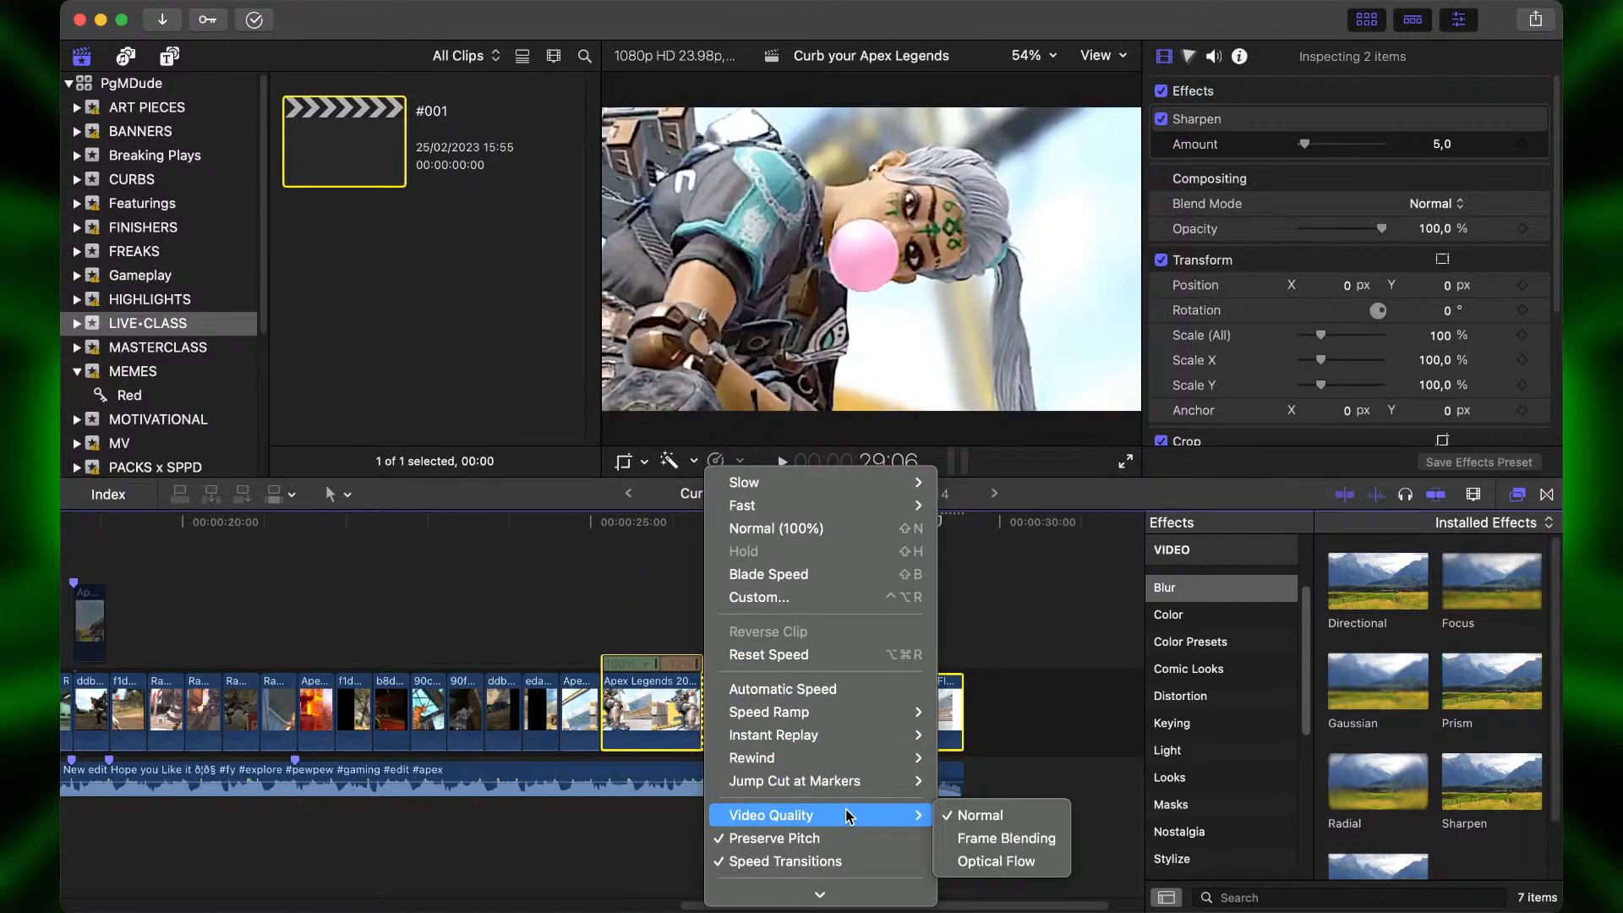
pyautogui.click(996, 860)
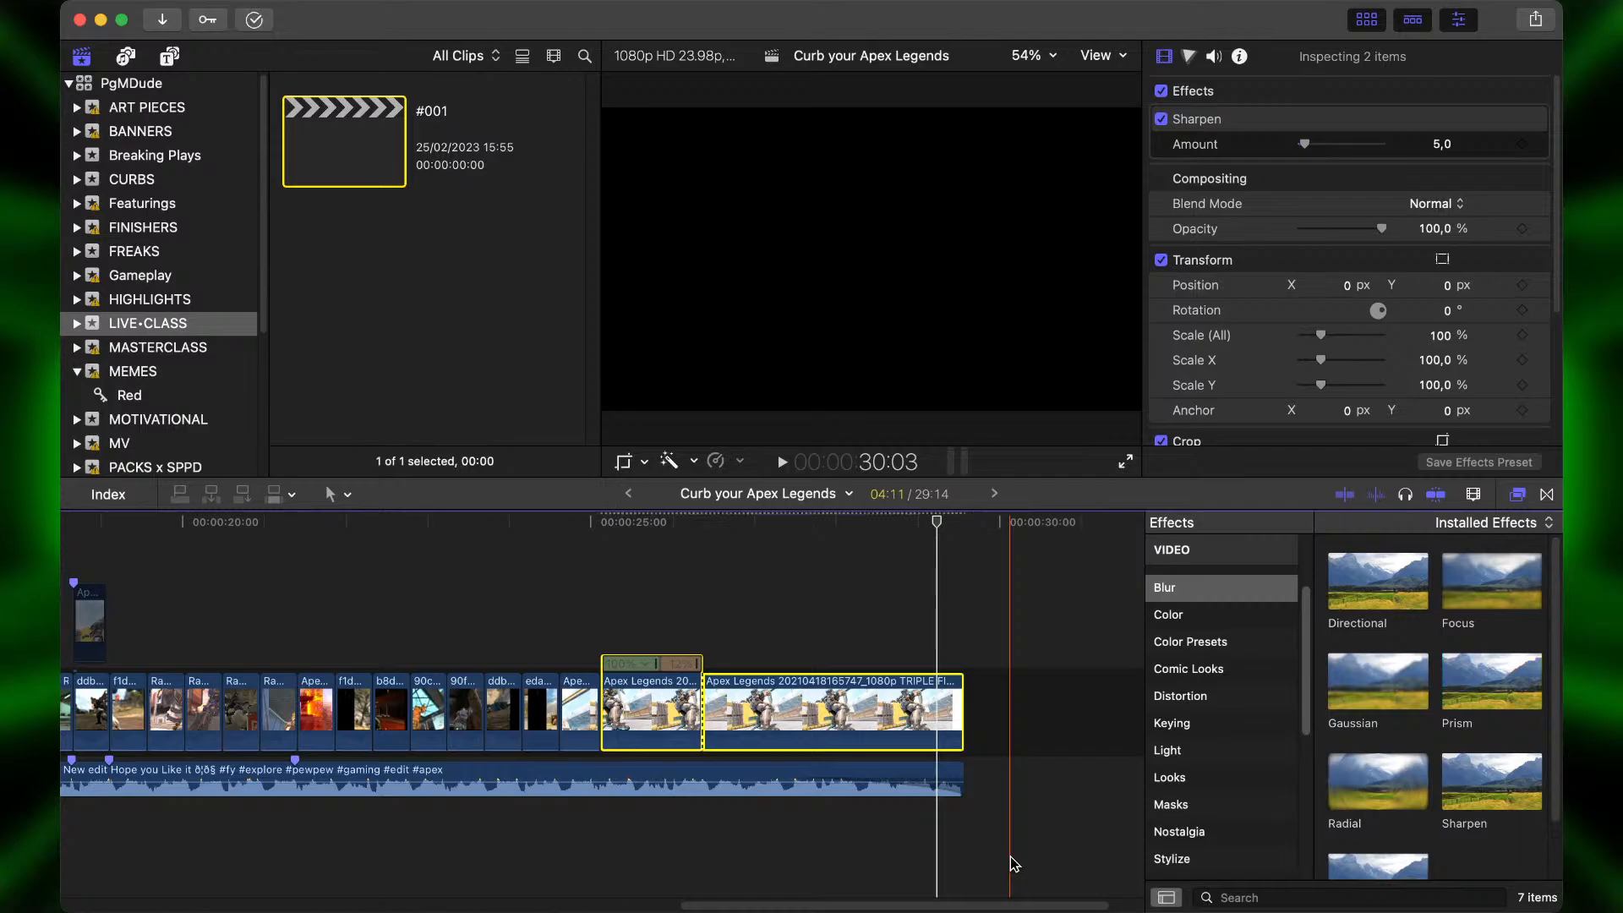
# Check the progress of the optical flow analysis and replay the ending from the first TRIPLE FINISHER clip.
pyautogui.click(254, 19)
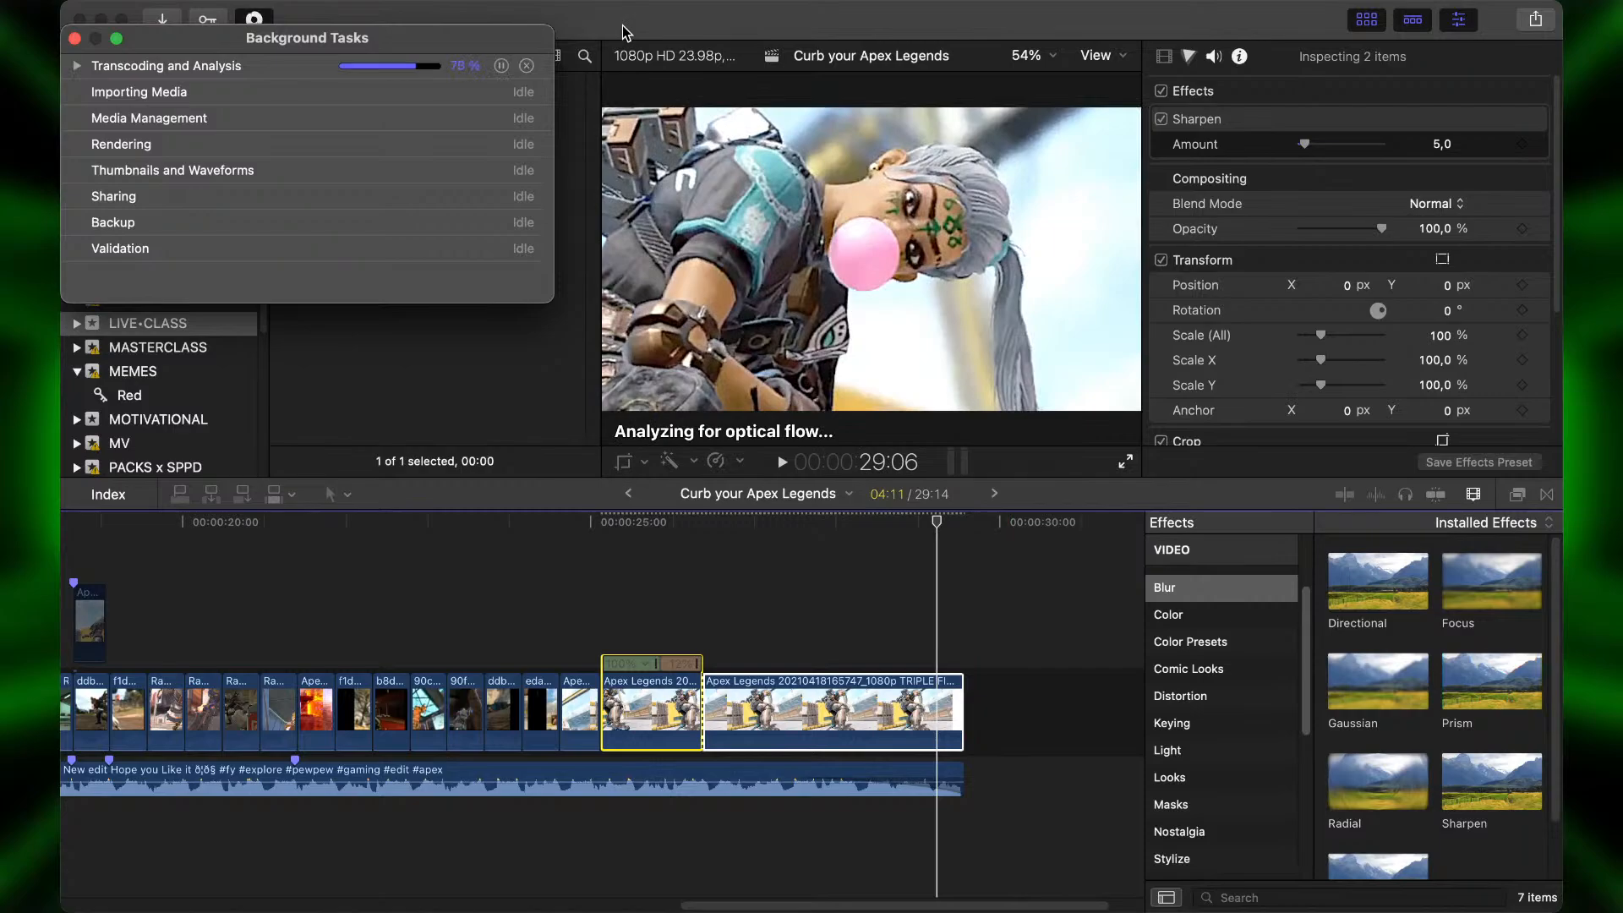
pyautogui.click(75, 38)
pyautogui.click(601, 582)
pyautogui.press('space')
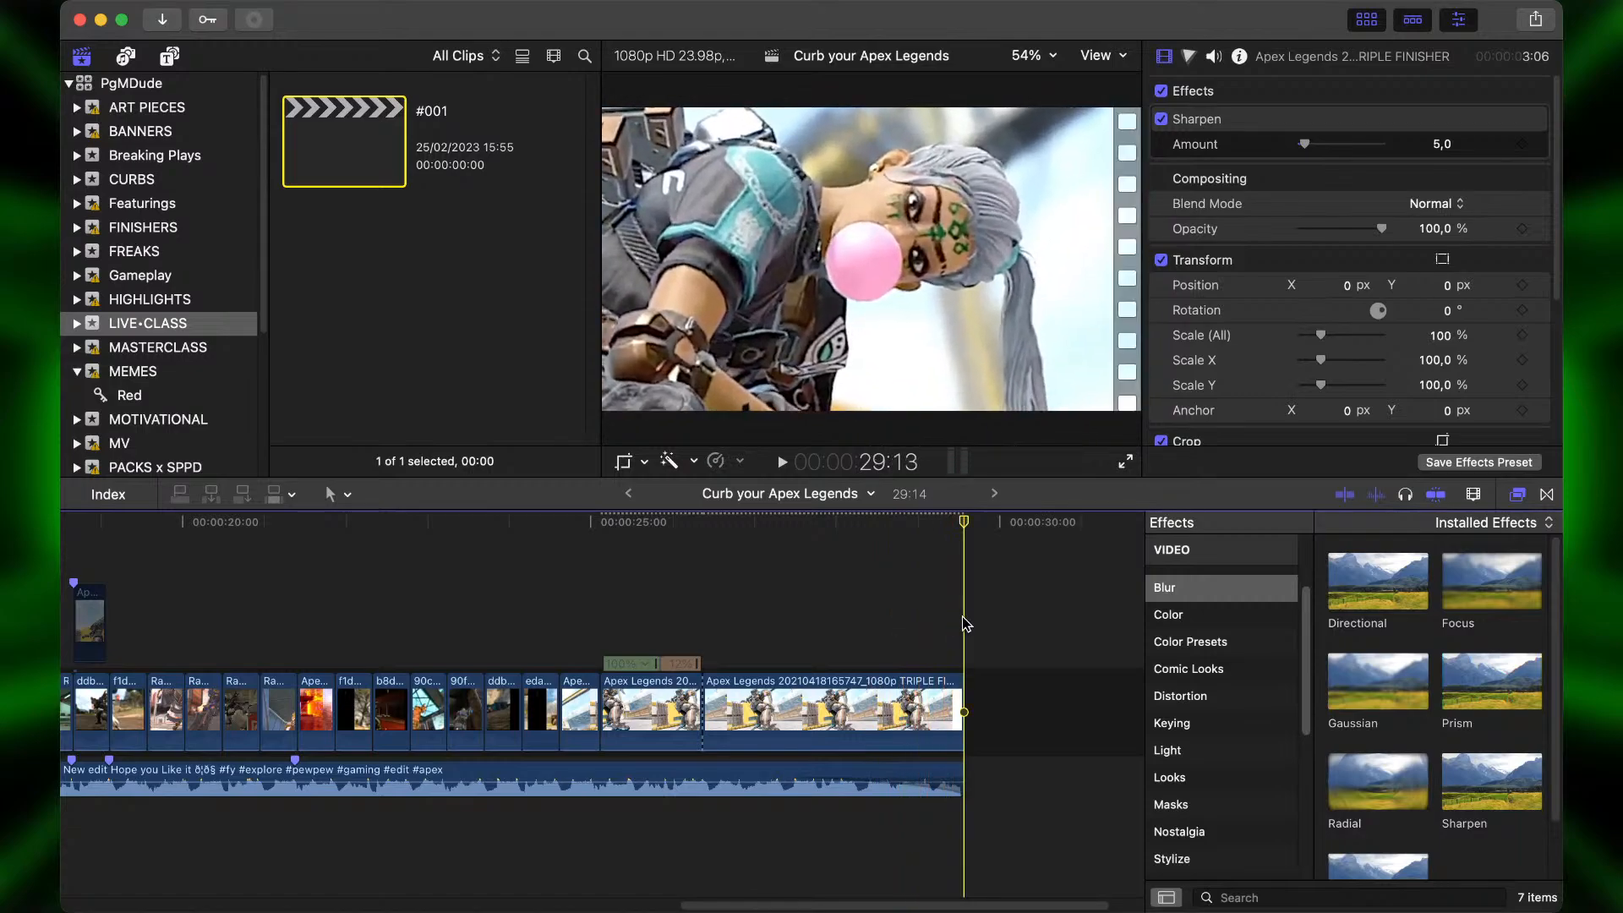
# Add a Fade To Color transition from the Dissolves category to the end of the closing TRIPLE FINISHER clip.
pyautogui.click(948, 710)
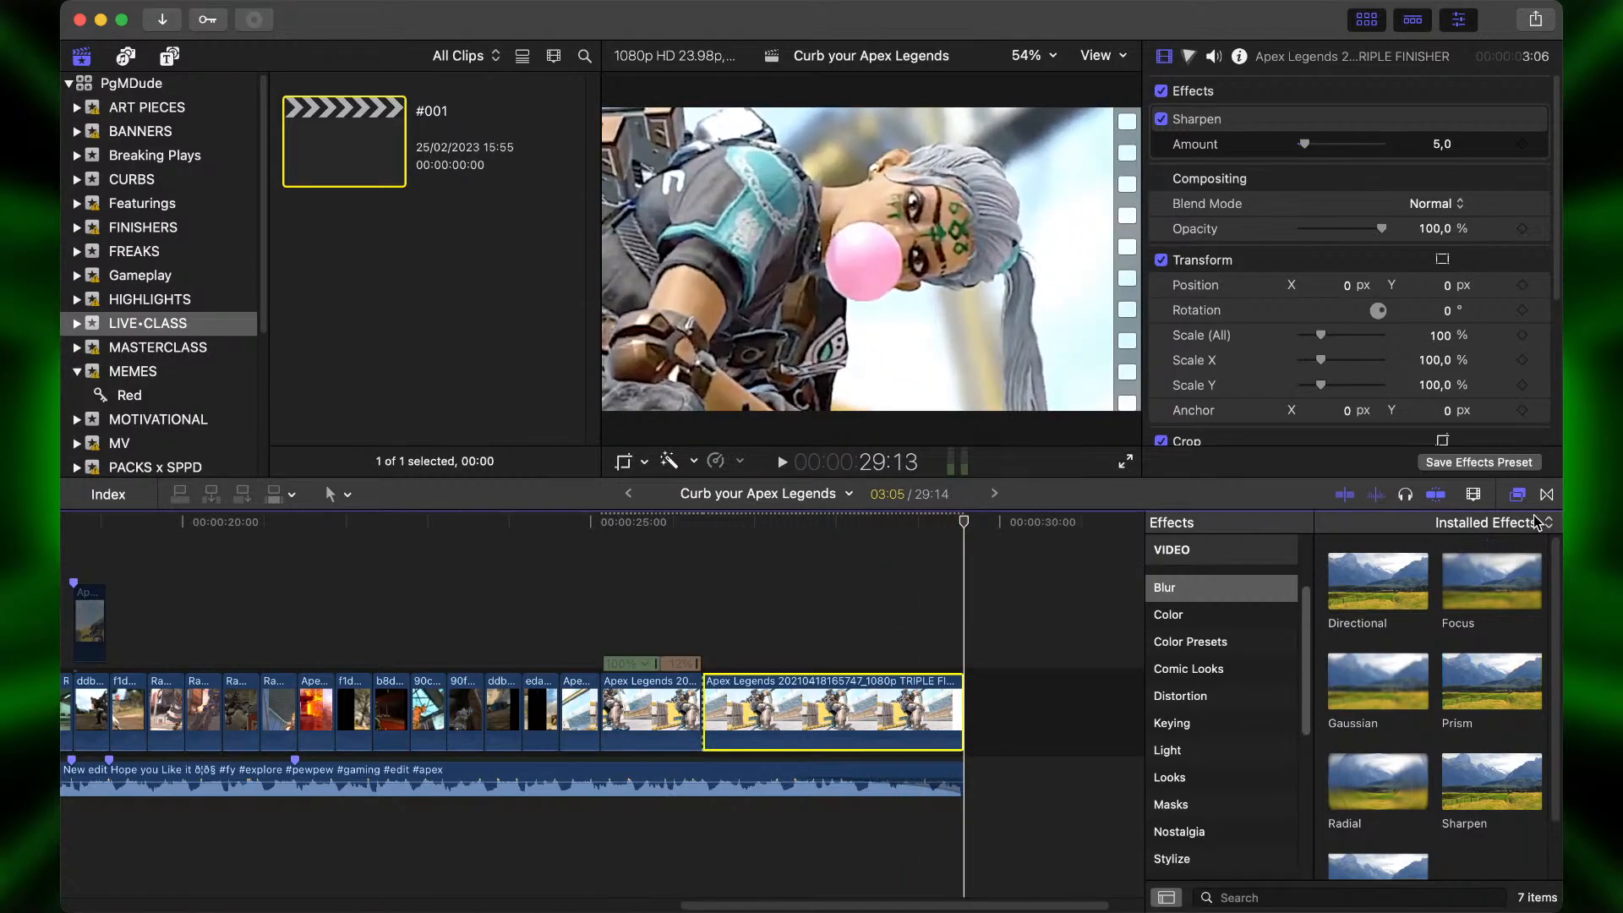
pyautogui.click(1548, 495)
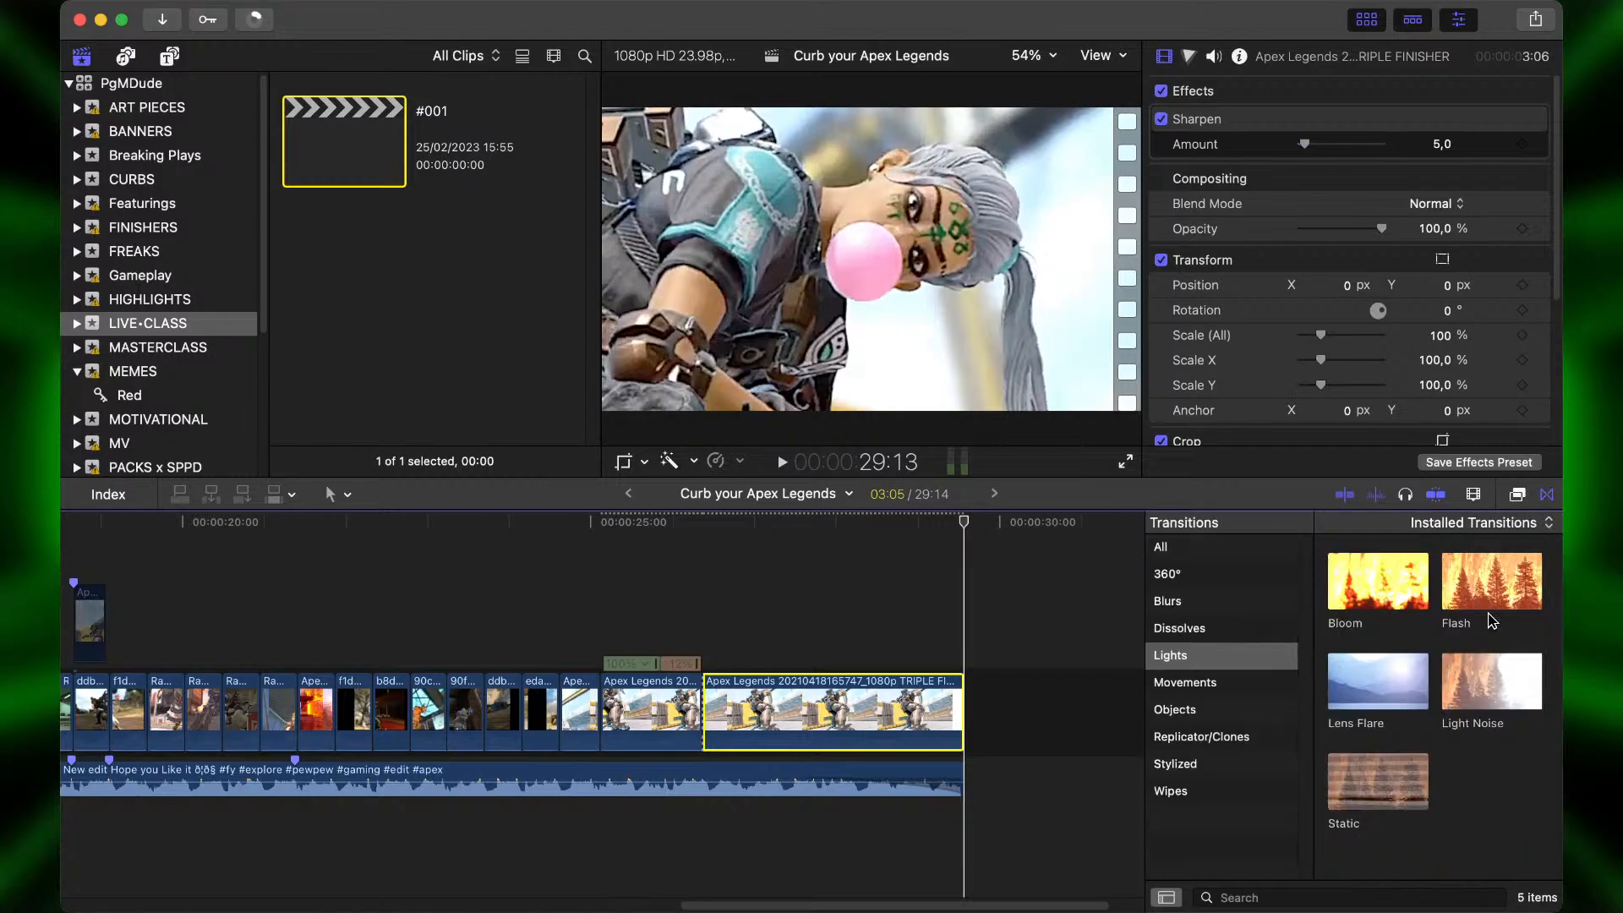
pyautogui.click(1187, 605)
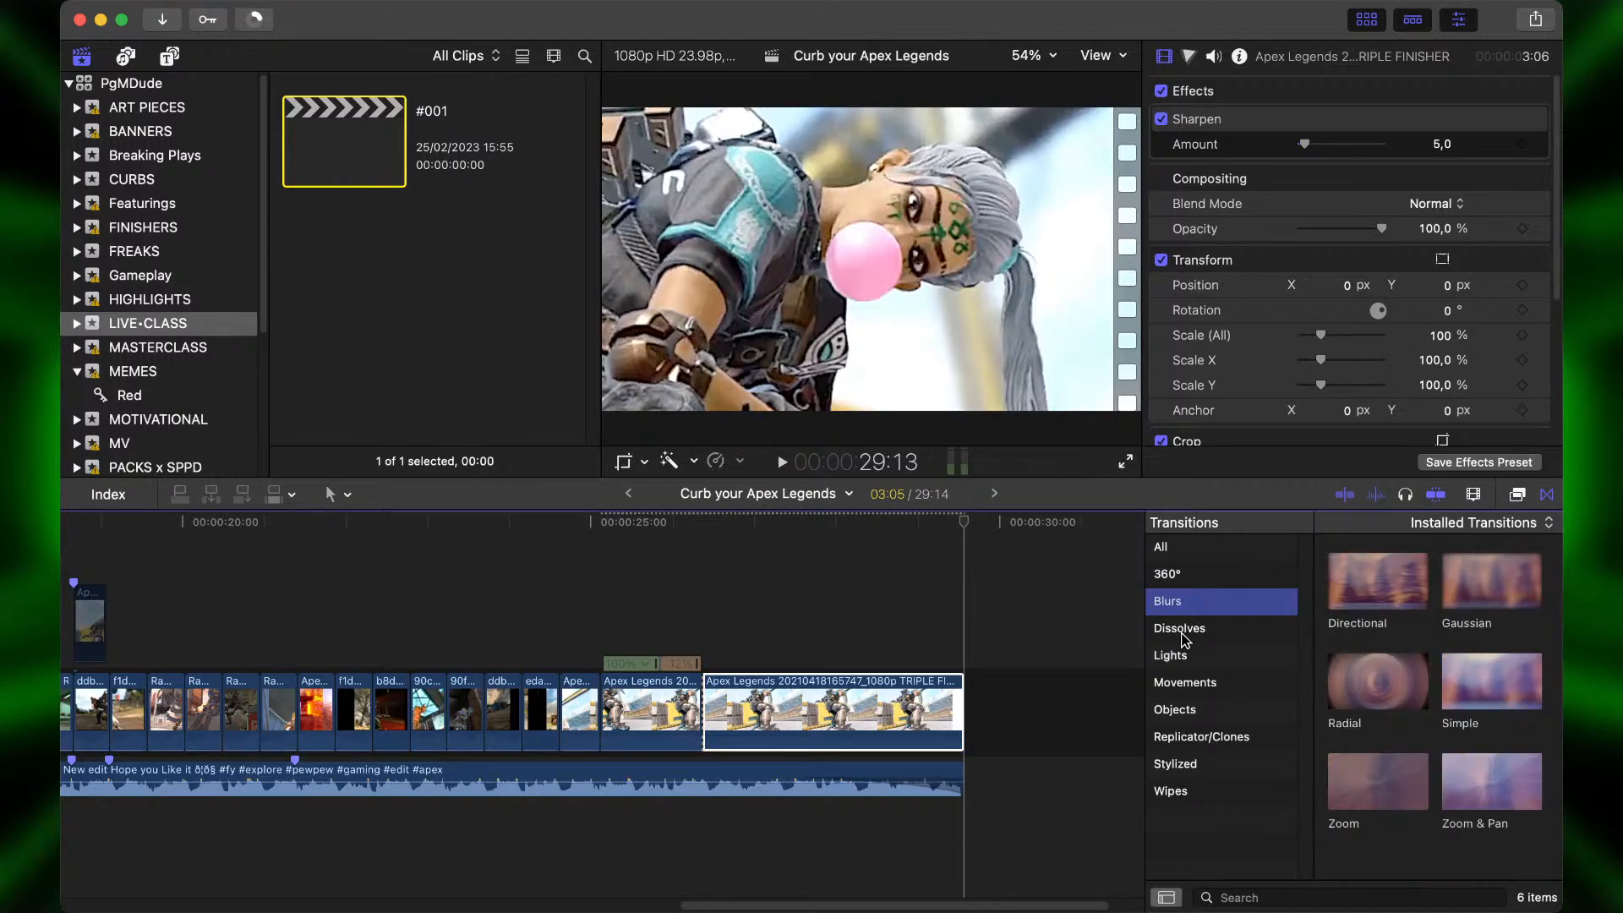
pyautogui.click(1181, 628)
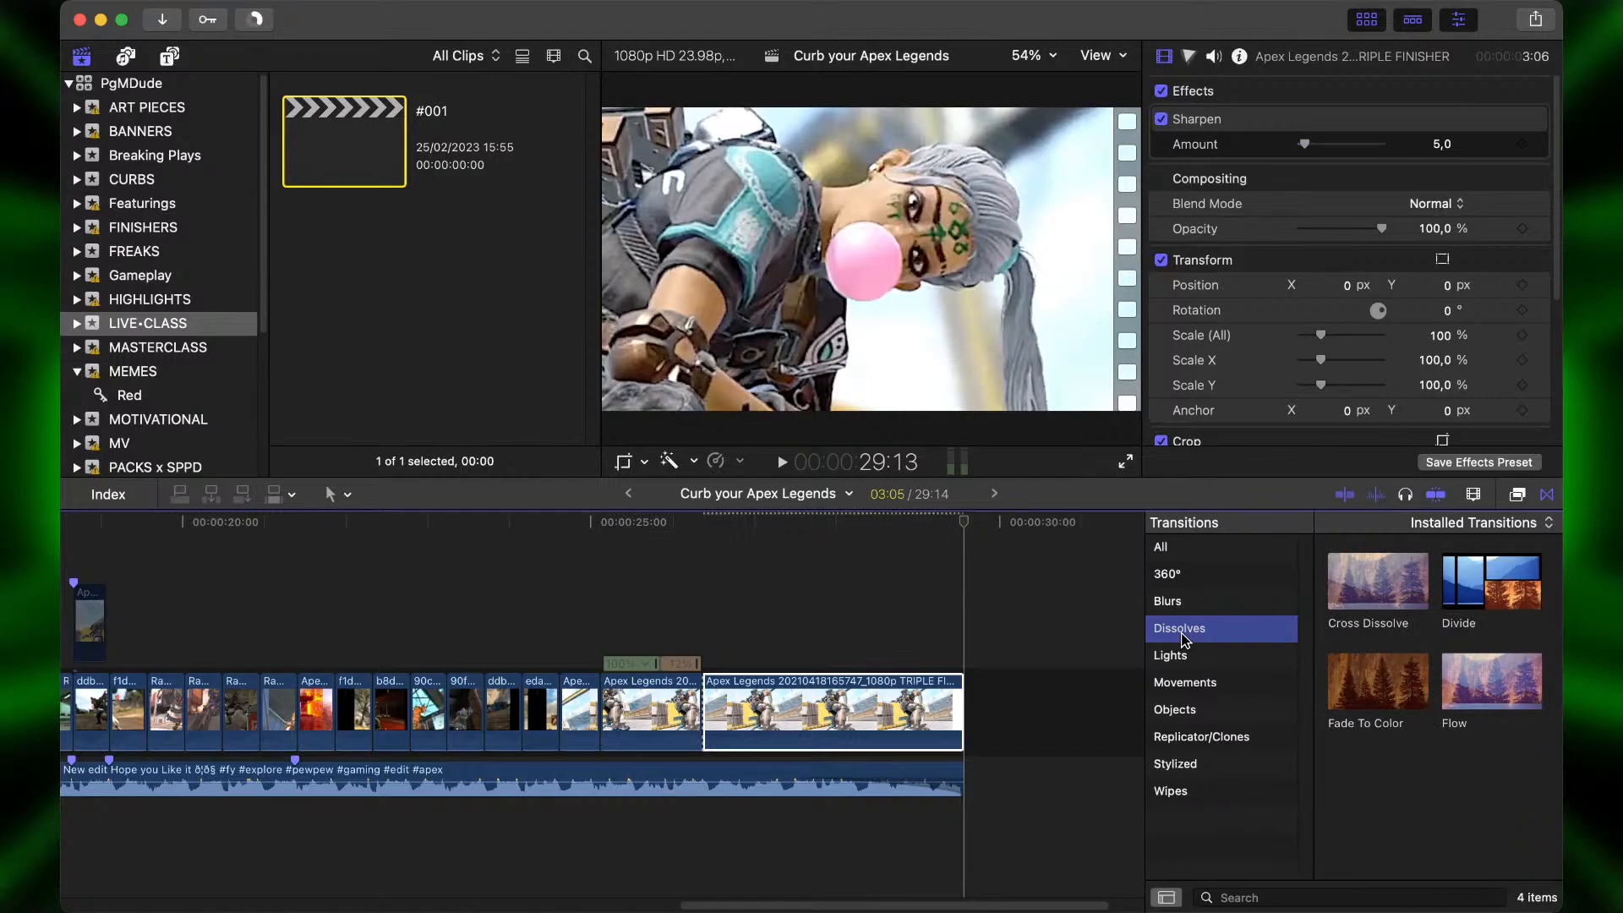
pyautogui.moveTo(1360, 676); pyautogui.dragTo(924, 710)
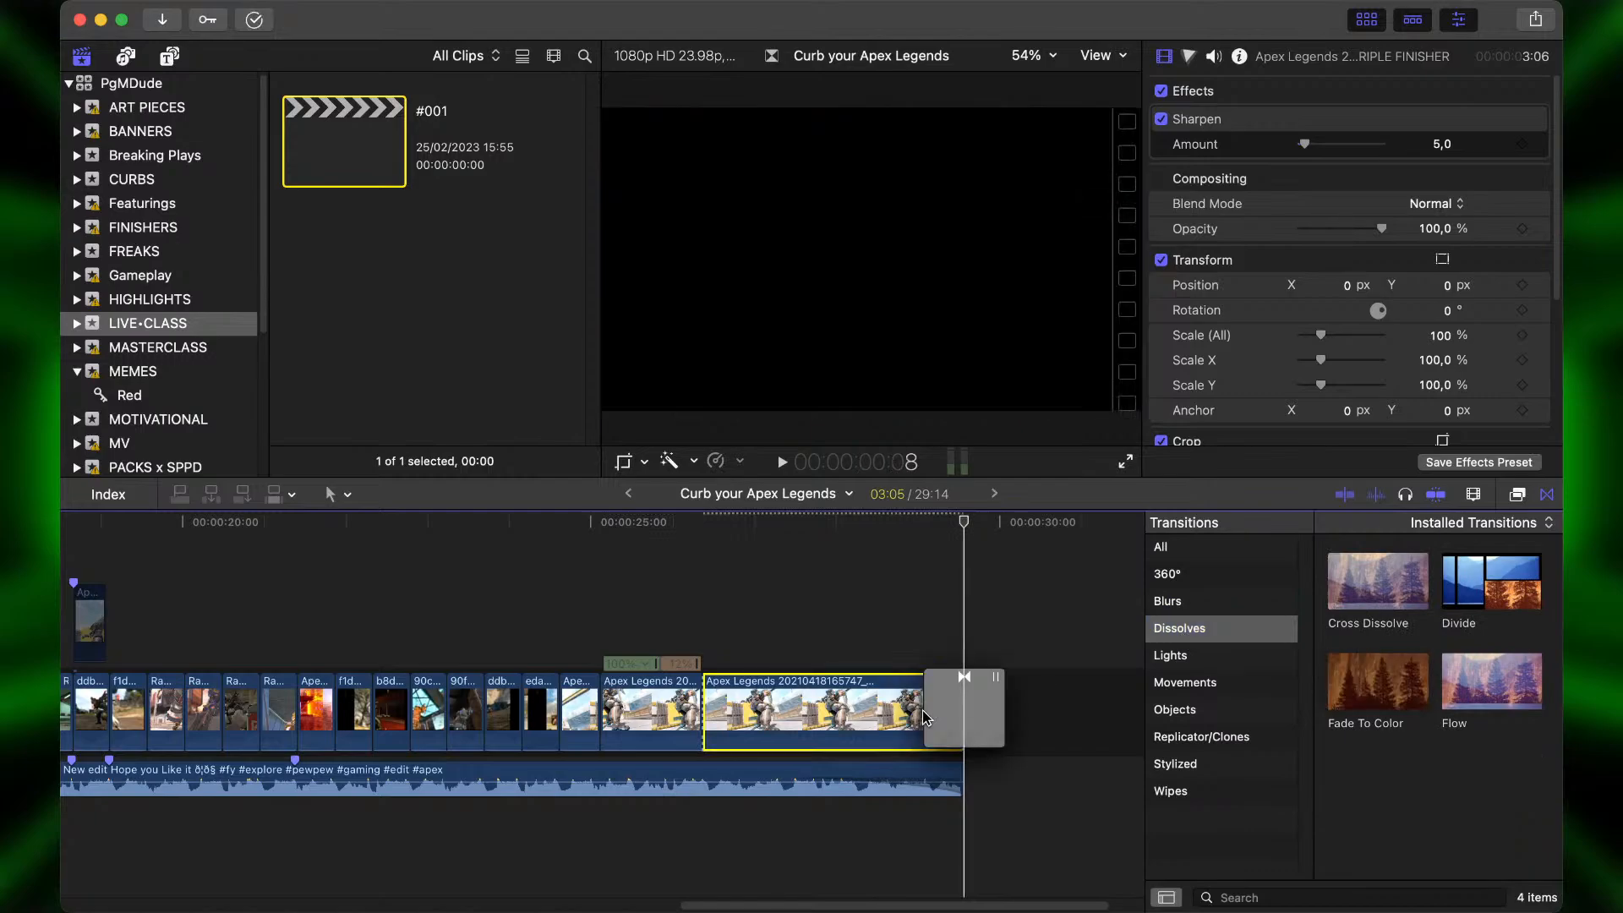
# Preview the fade to black and shorten the closing transition to about half its length.
pyautogui.press('space')
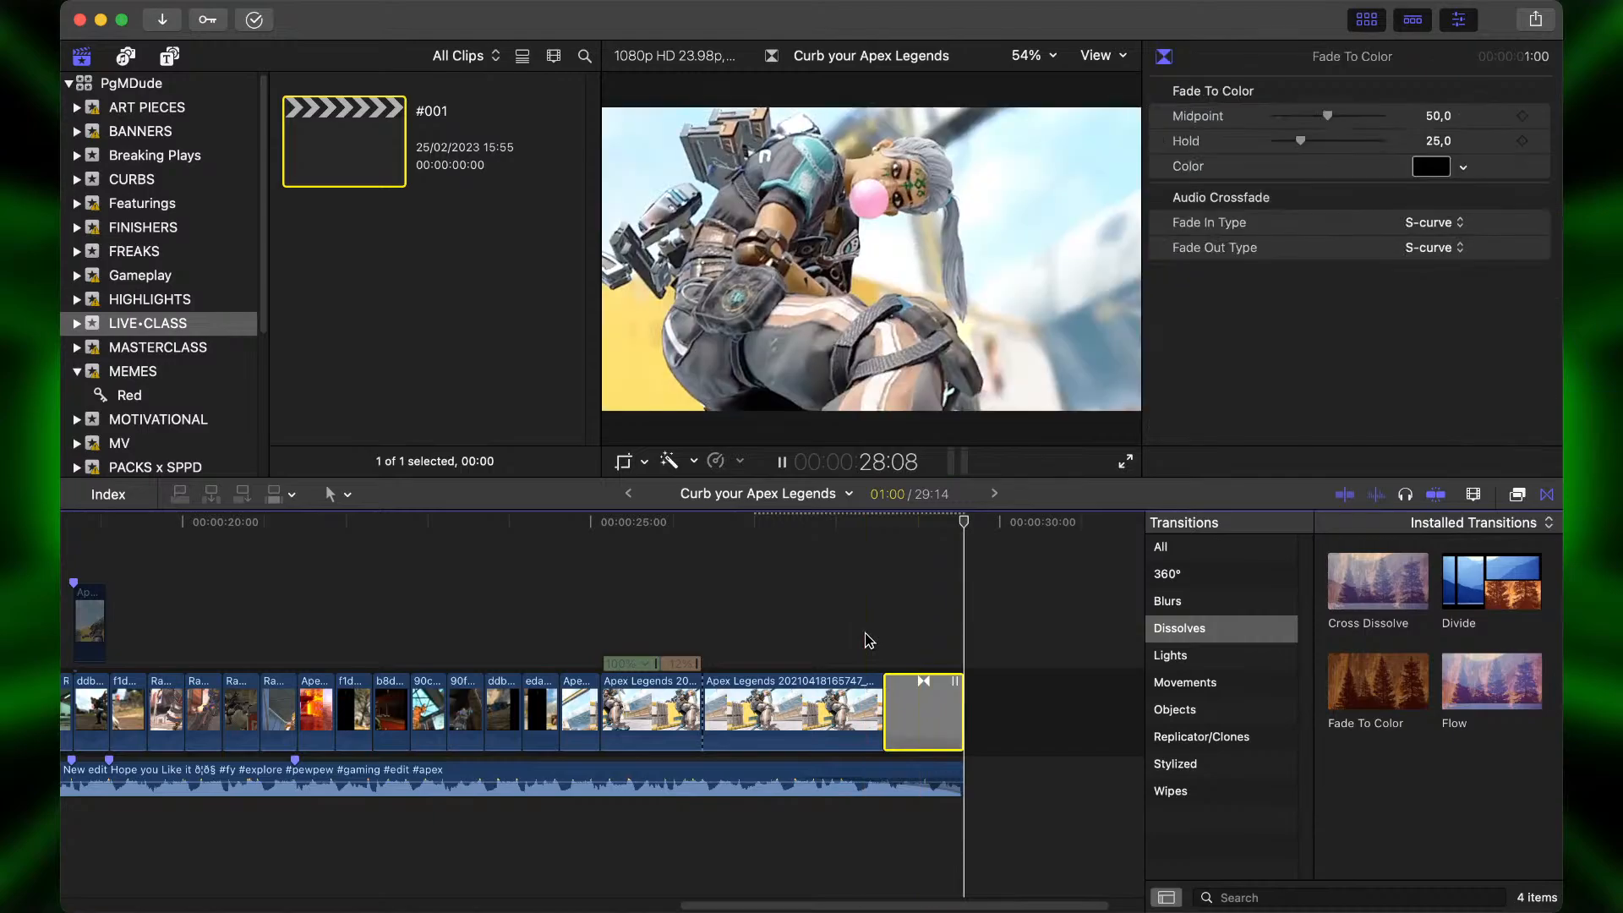
pyautogui.press('space')
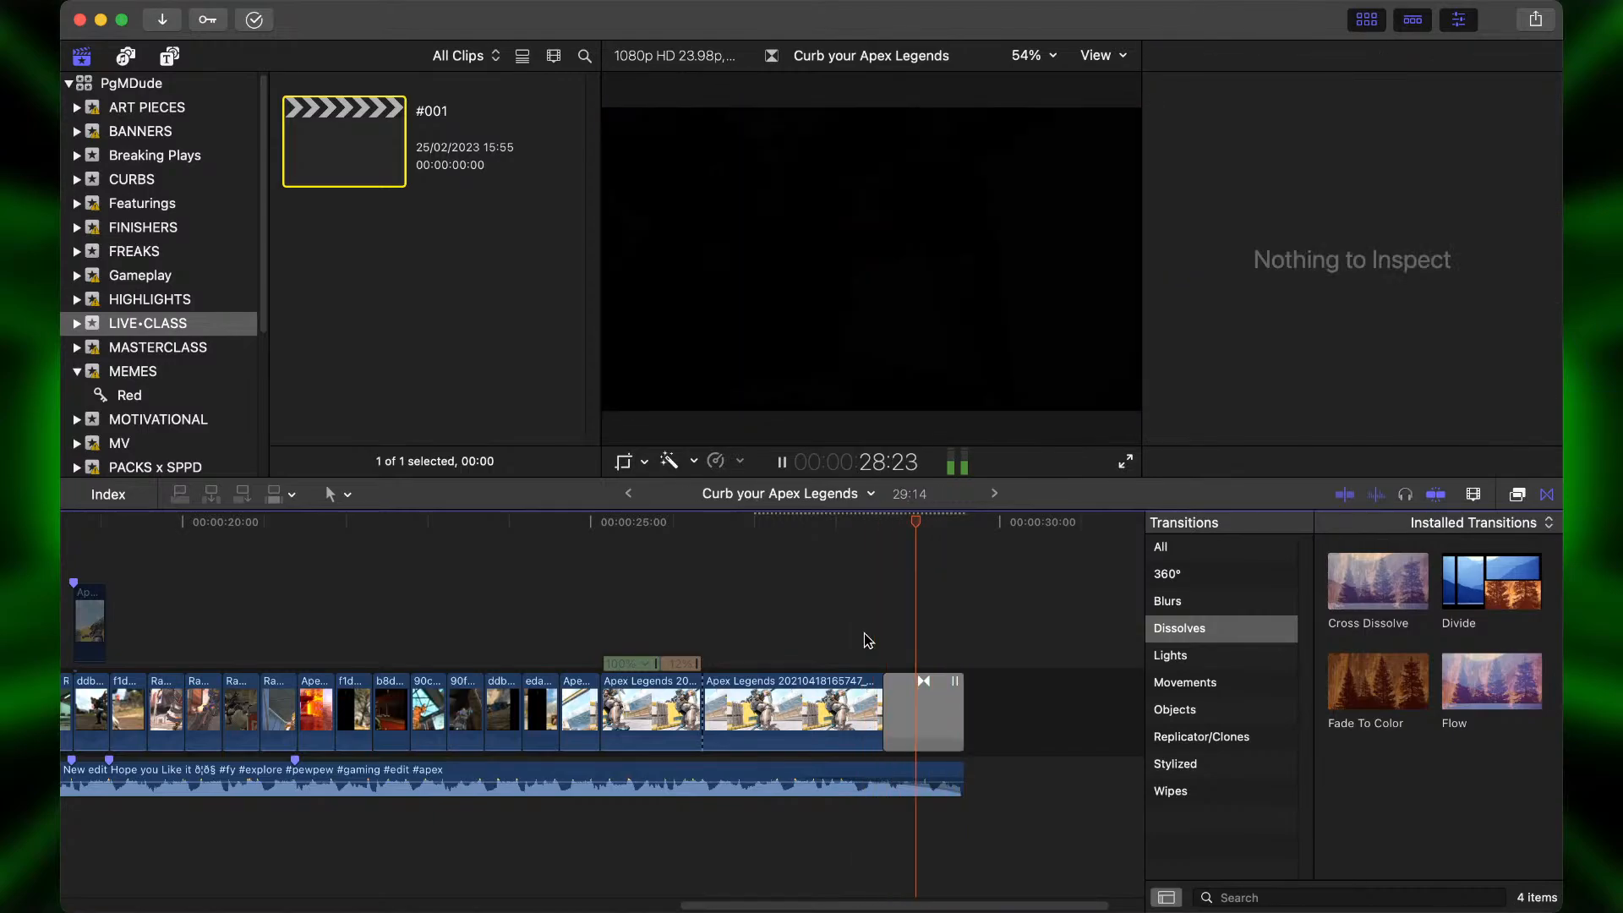
pyautogui.press('space')
pyautogui.moveTo(891, 703); pyautogui.dragTo(931, 703)
# Replay the montage's last seconds to review the shortened closing fade.
pyautogui.press('space')
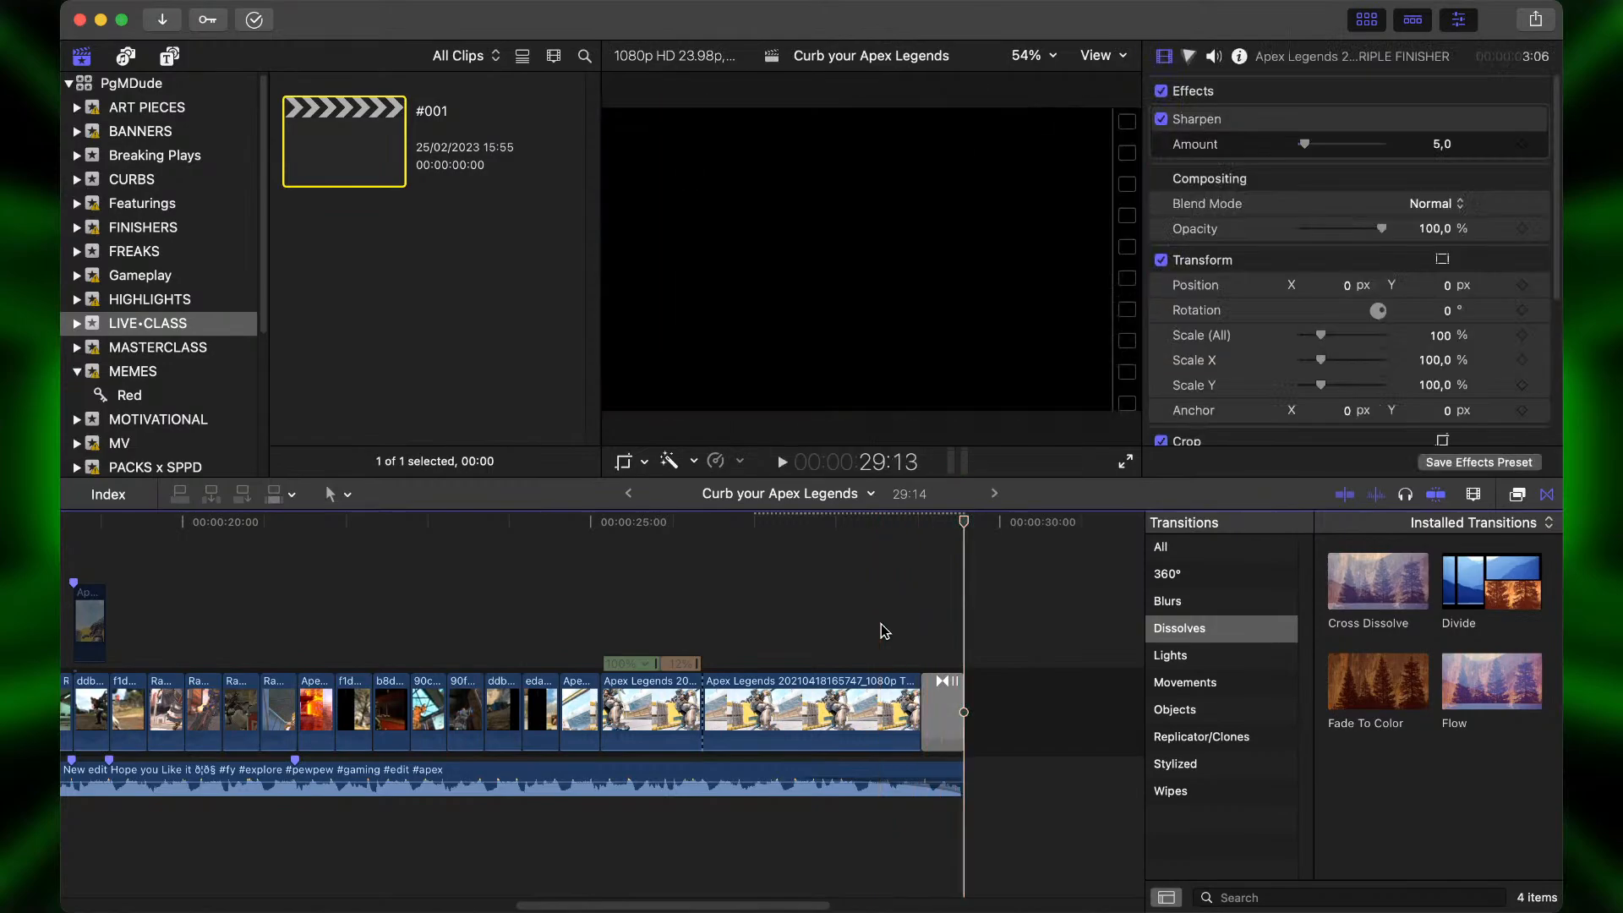
pyautogui.press('space')
pyautogui.click(881, 627)
pyautogui.press('space')
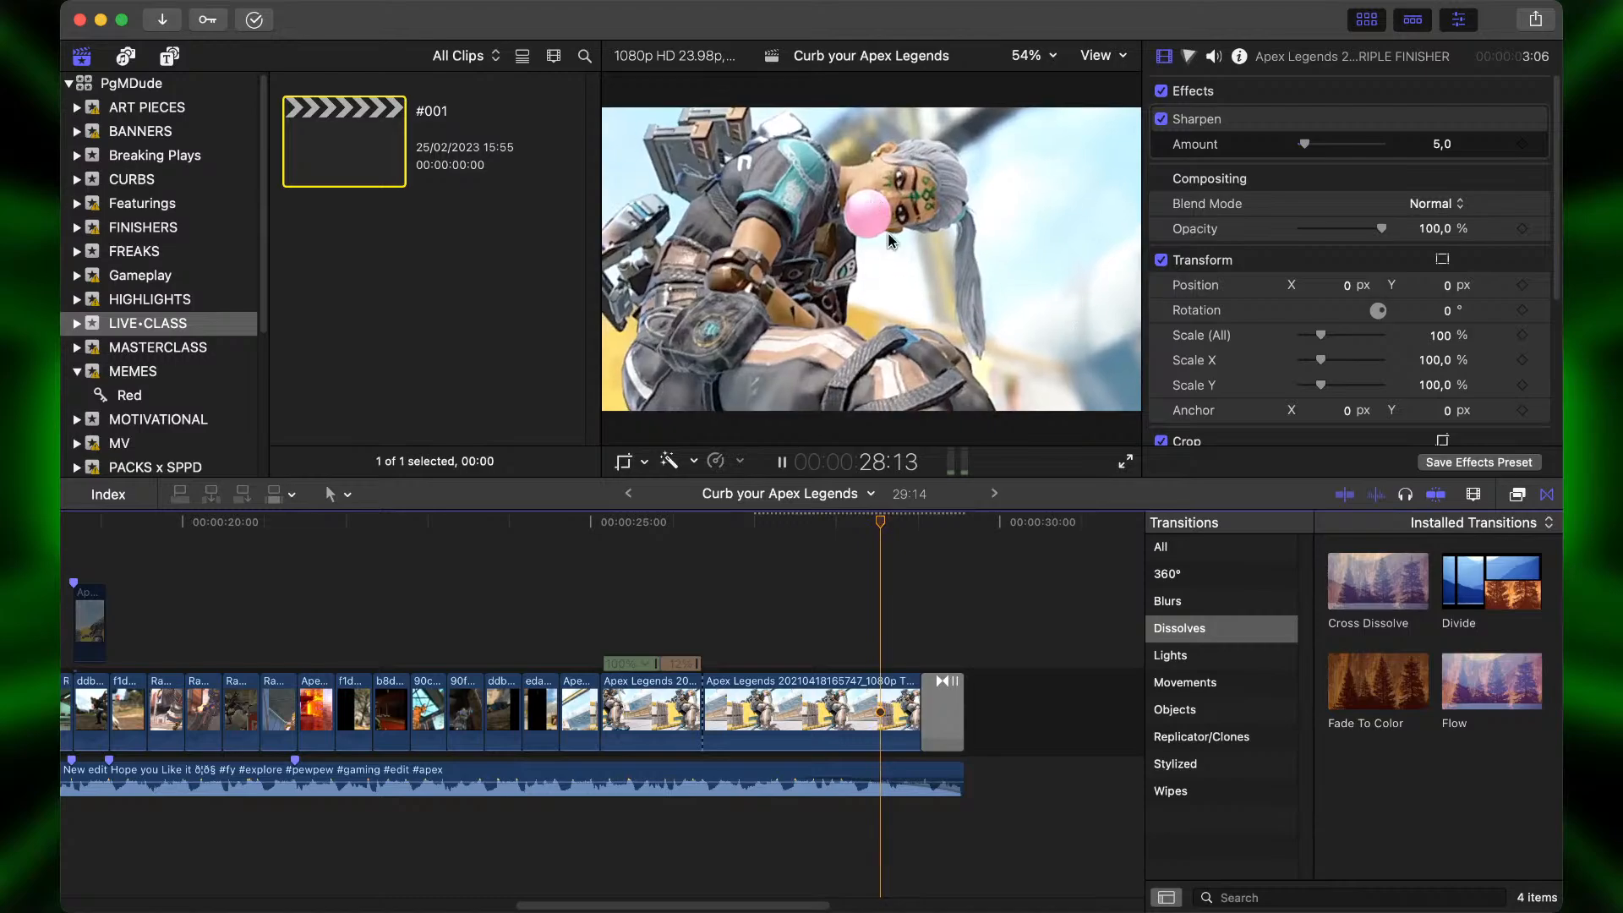
pyautogui.click(870, 537)
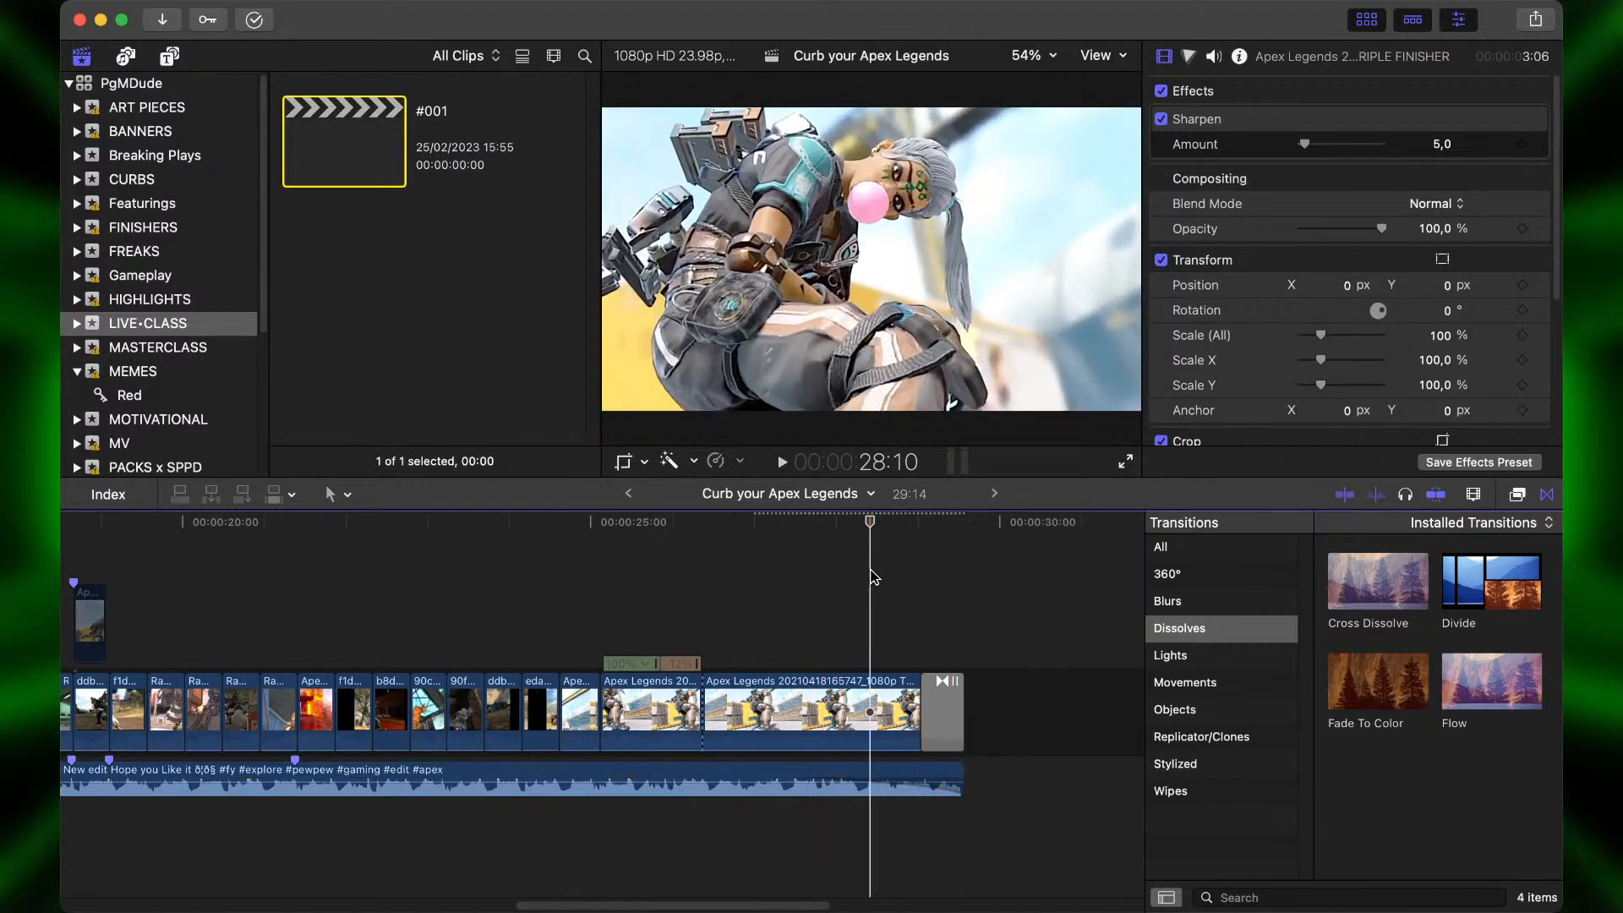
# Play the whole montage full screen from the beginning to review the finished edit.
pyautogui.press('super+minus')
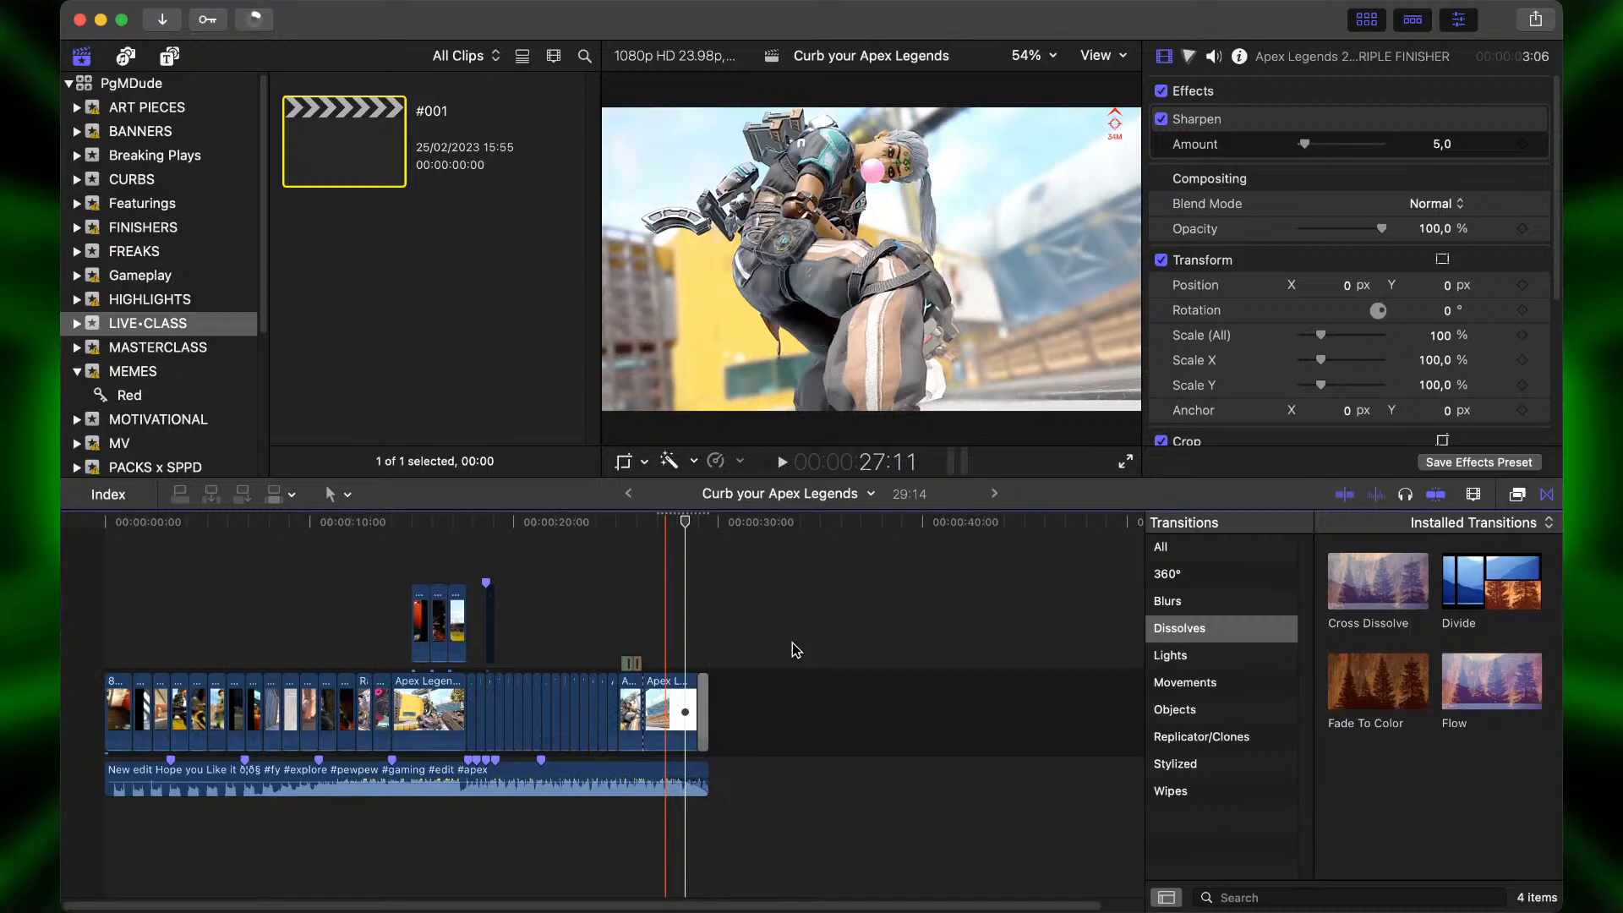
pyautogui.click(66, 651)
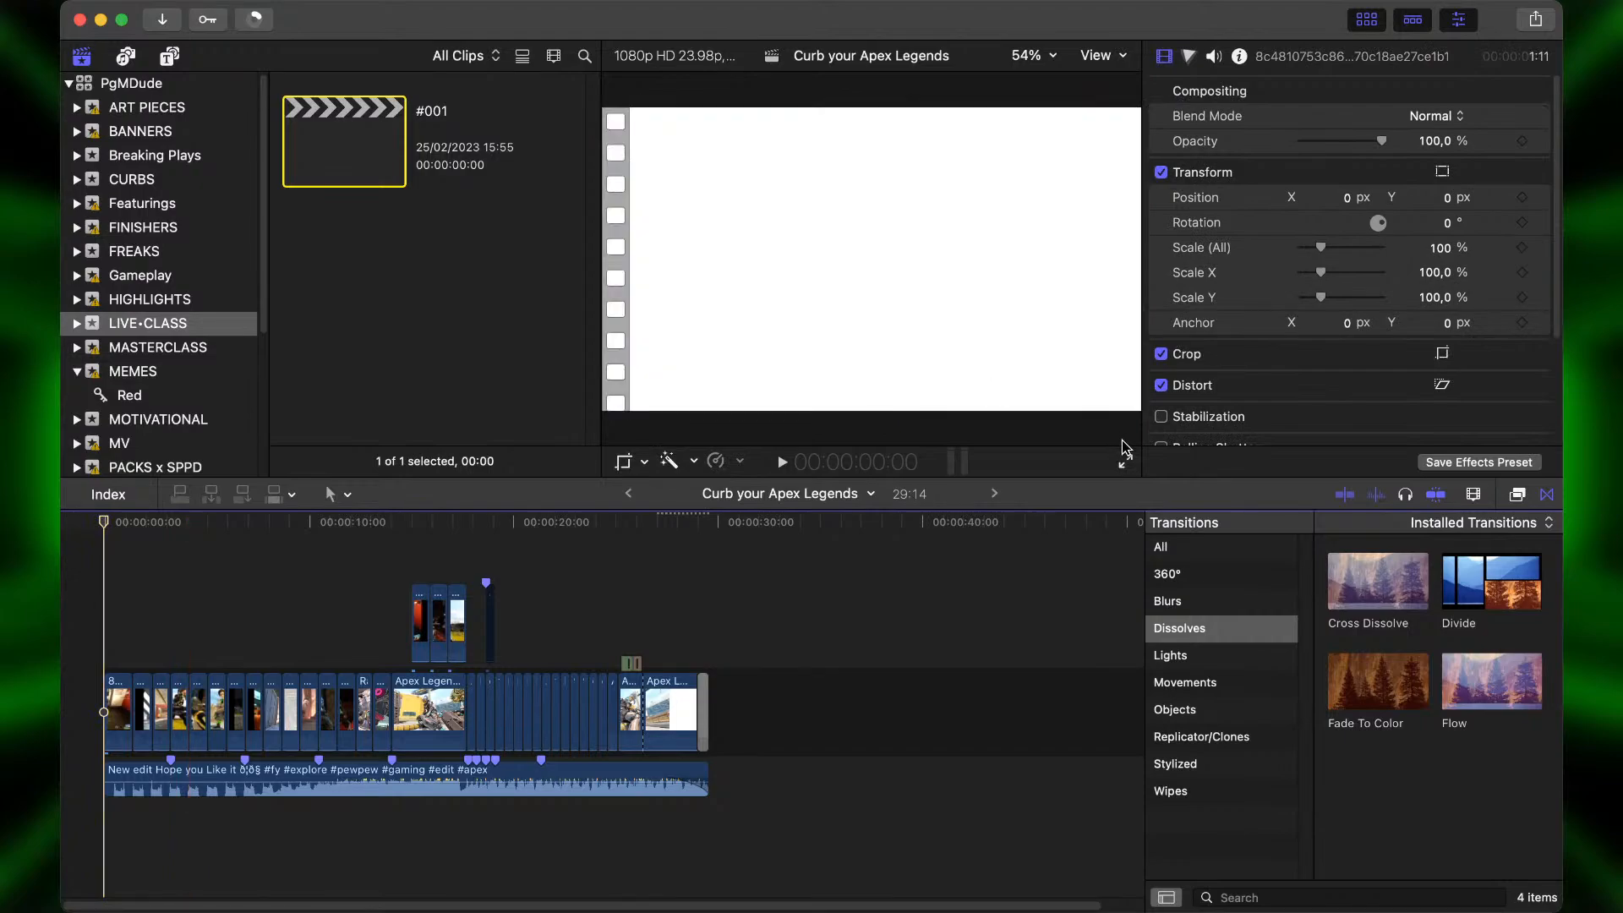
pyautogui.click(1128, 463)
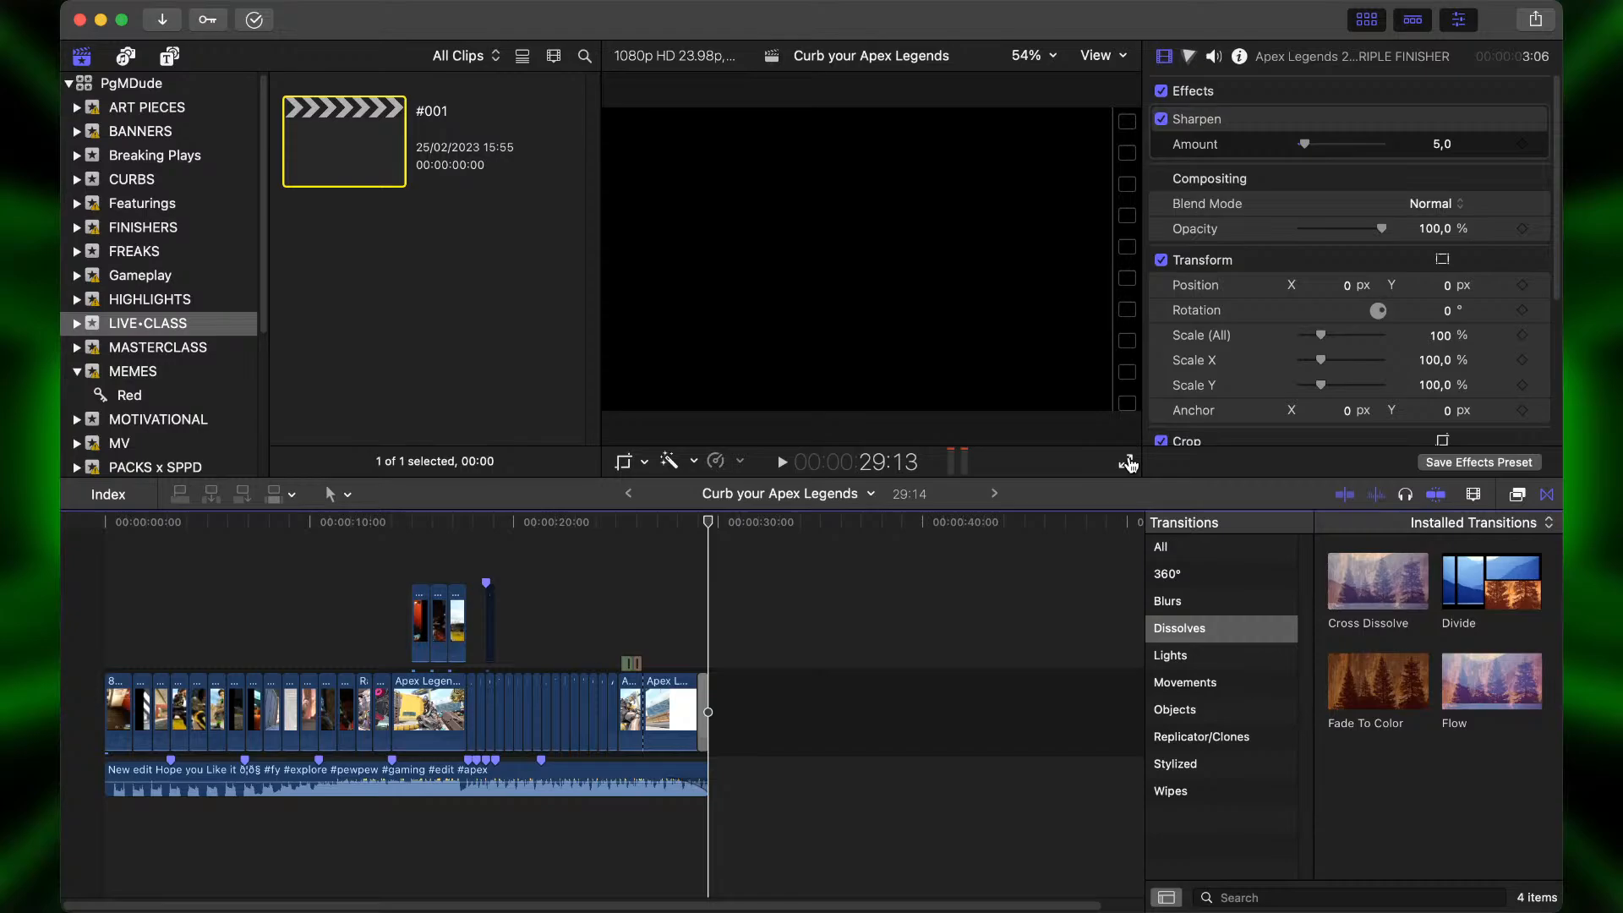
pyautogui.click(1128, 462)
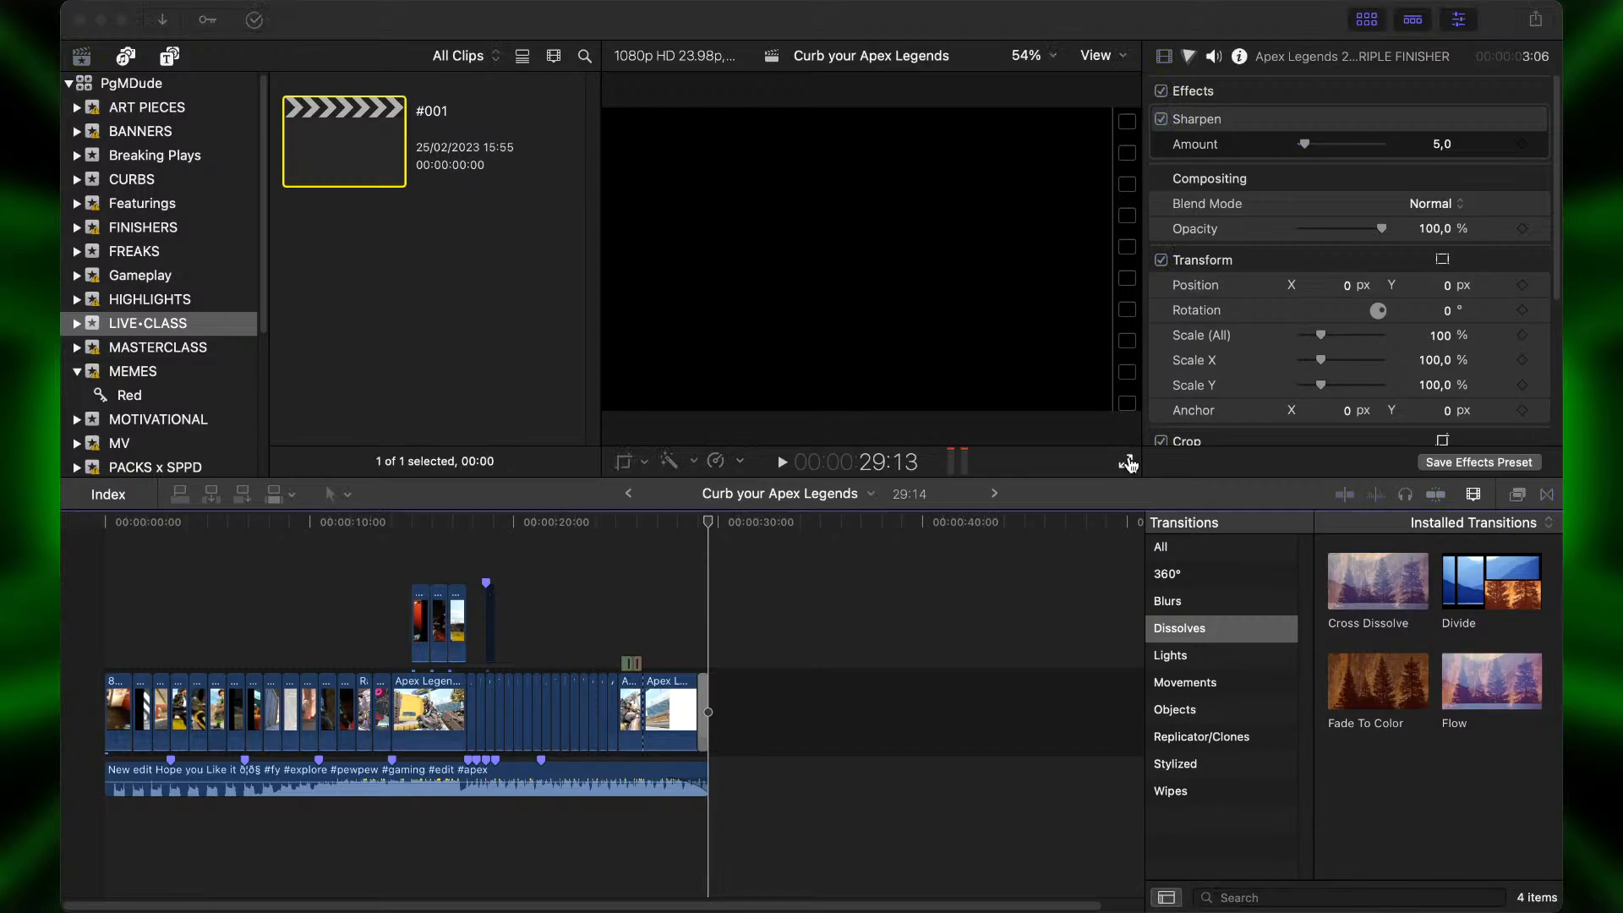